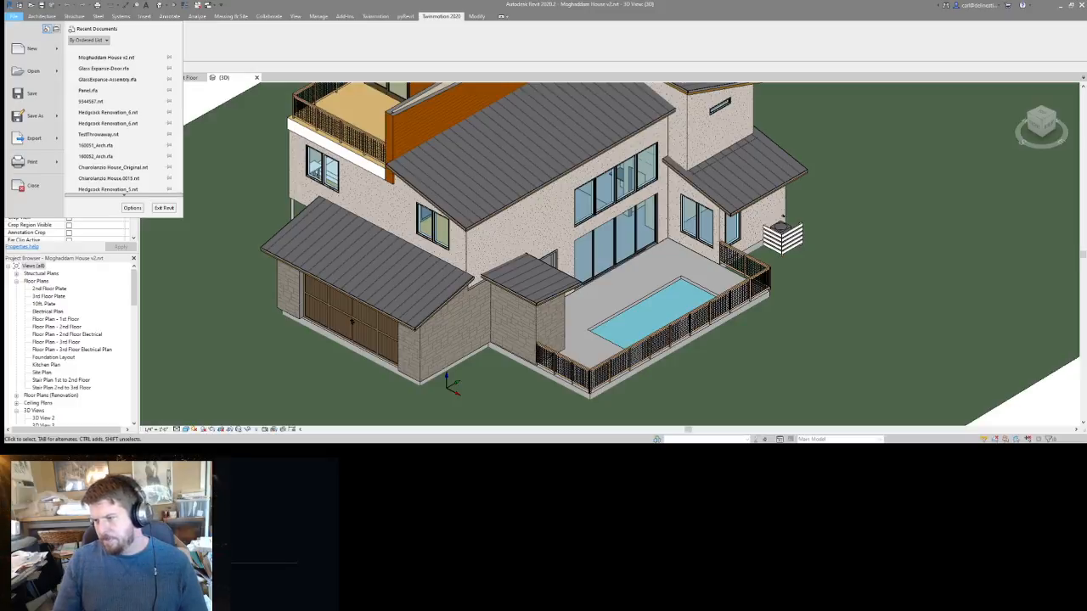
{"action": "left_click", "coordinate": [883, 265]}
{"action": "scroll", "coordinate": [748, 226], "scroll_direction": "down", "scroll_amount": 1}
{"action": "scroll", "coordinate": [528, 254], "scroll_direction": "up", "scroll_amount": 1}
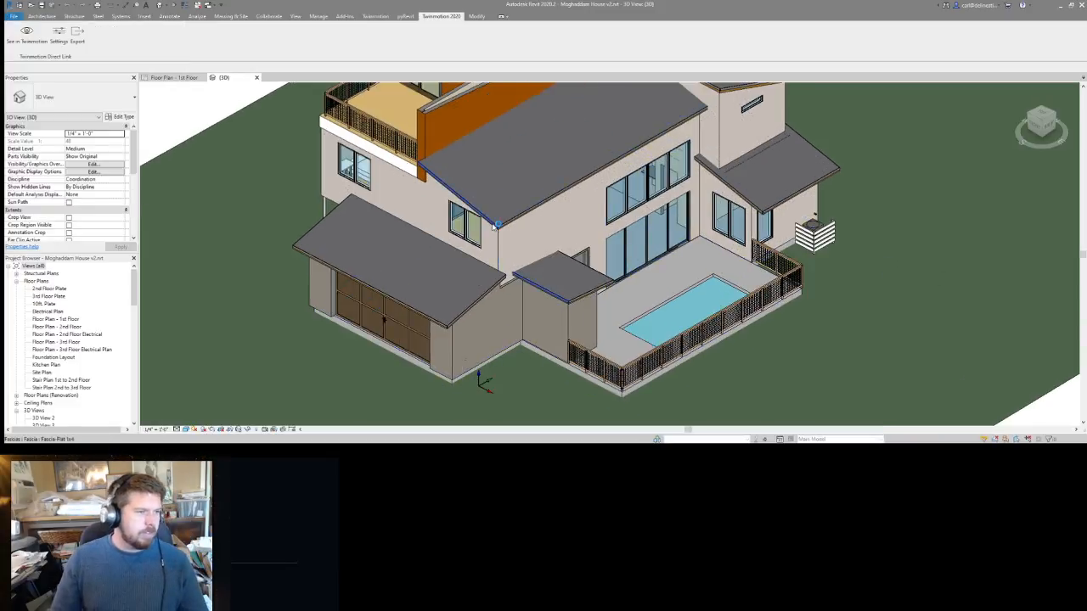
{"action": "scroll", "coordinate": [505, 263], "scroll_direction": "down", "scroll_amount": 1}
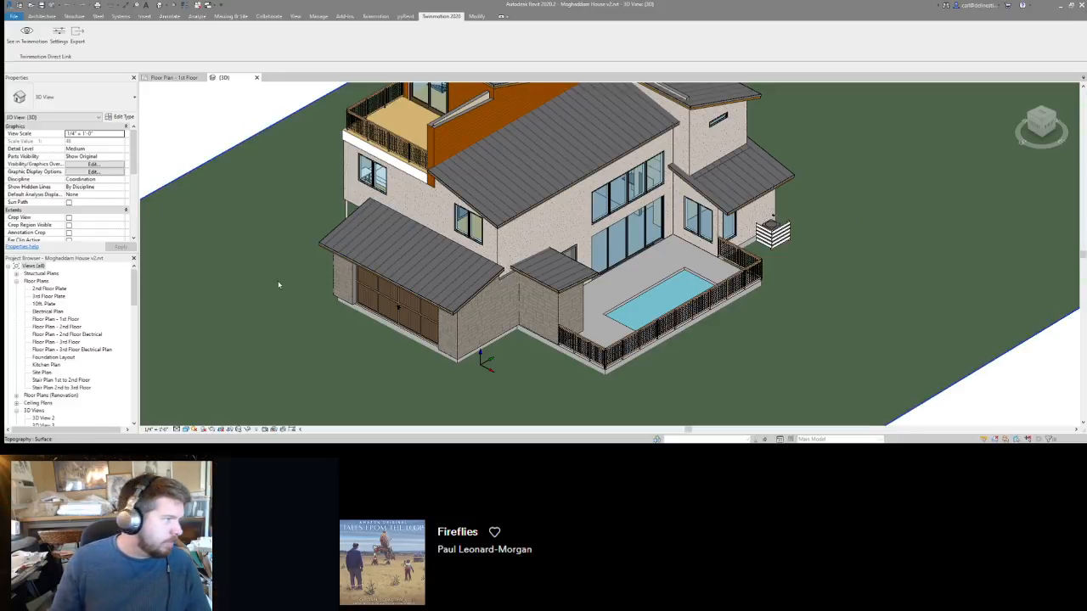
Open sheet A1.01 - Cover Sheet from the project's sheet list.
{"action": "scroll", "coordinate": [74, 355], "scroll_direction": "down", "scroll_amount": 15}
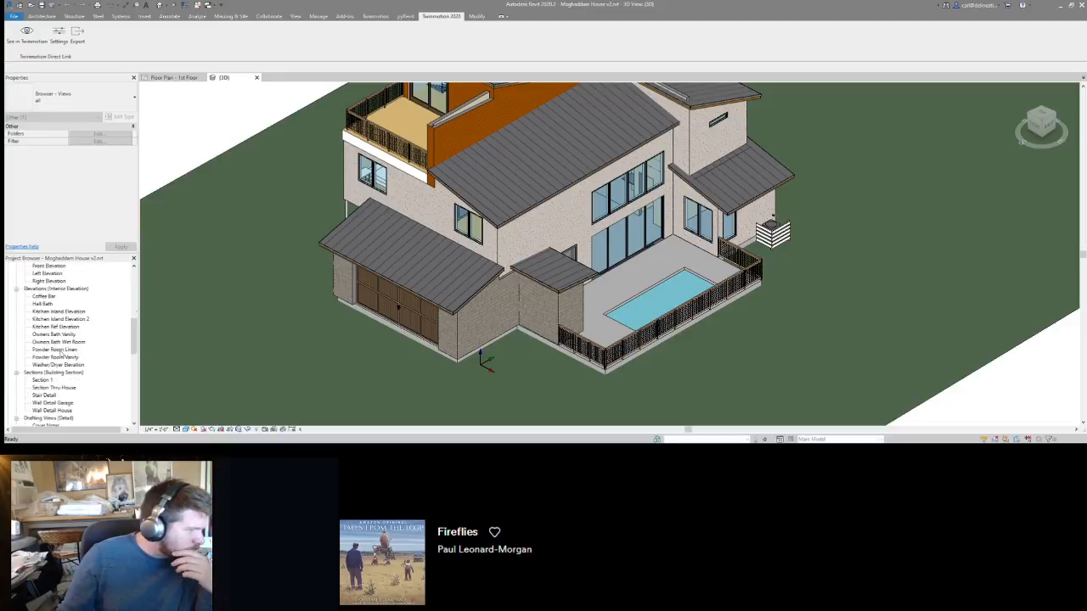
{"action": "scroll", "coordinate": [61, 353], "scroll_direction": "down", "scroll_amount": 10}
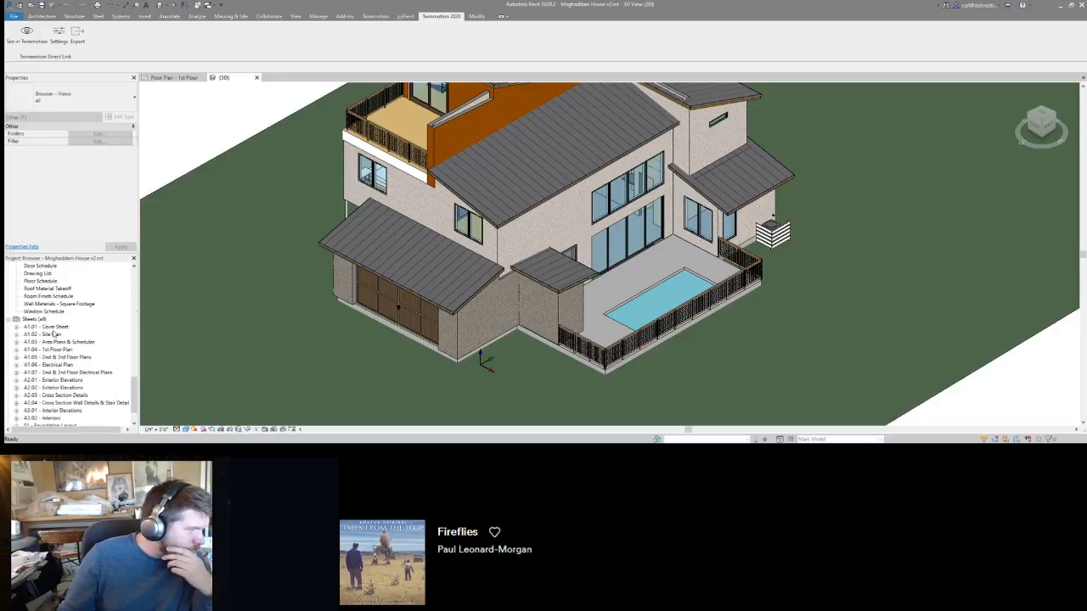
{"action": "left_click", "coordinate": [53, 328]}
{"action": "double_click", "coordinate": [53, 331]}
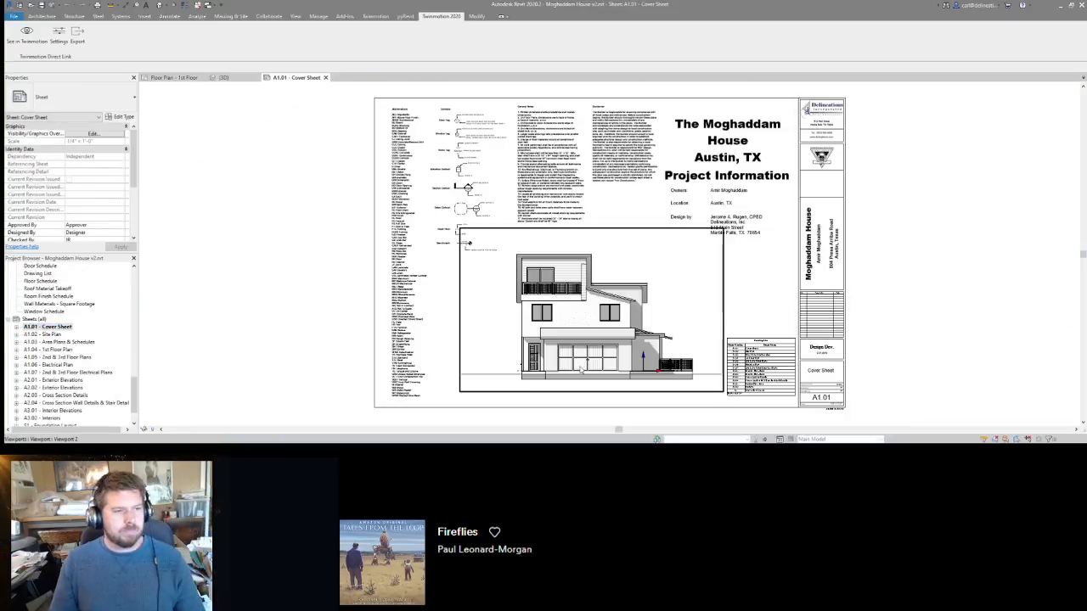
{"action": "scroll", "coordinate": [807, 374], "scroll_direction": "up", "scroll_amount": 3}
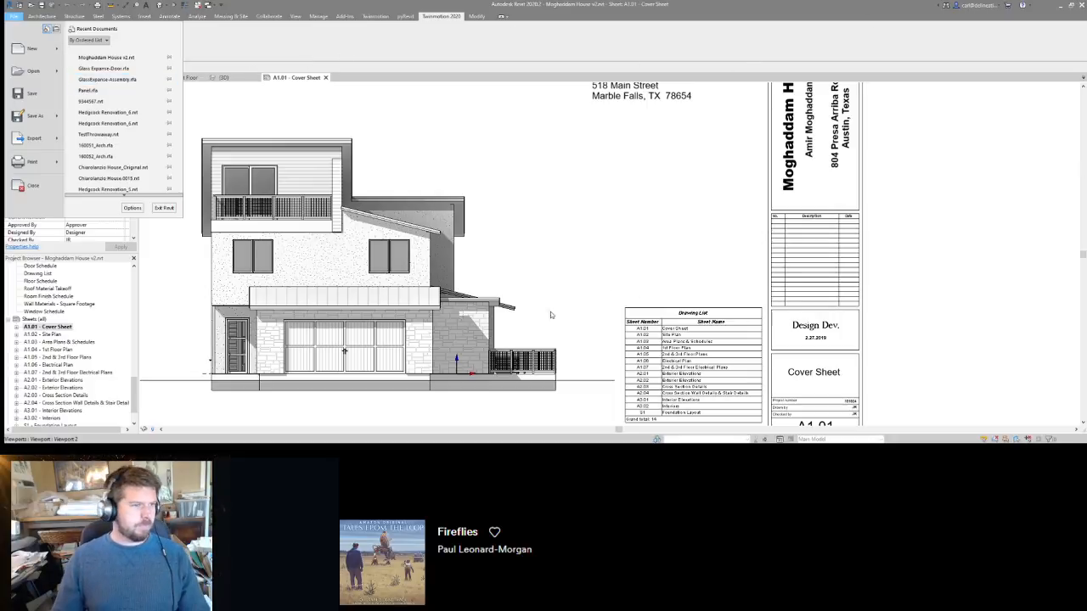
Save the project as a new project file in the same folder, changing the version in its name to v3.
{"action": "mouse_move", "coordinate": [49, 125]}
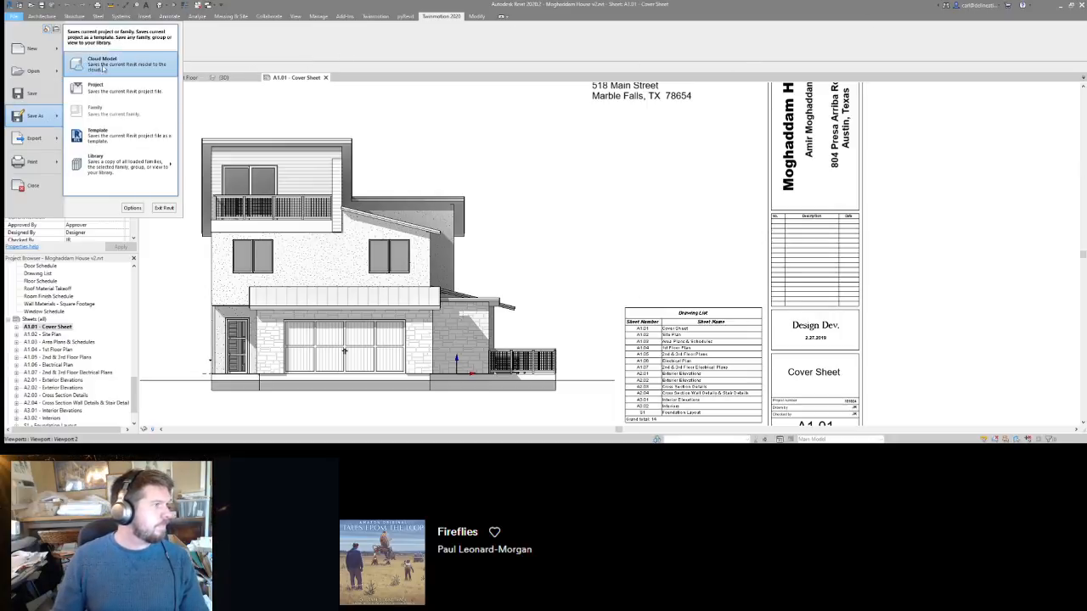
{"action": "left_click", "coordinate": [93, 89]}
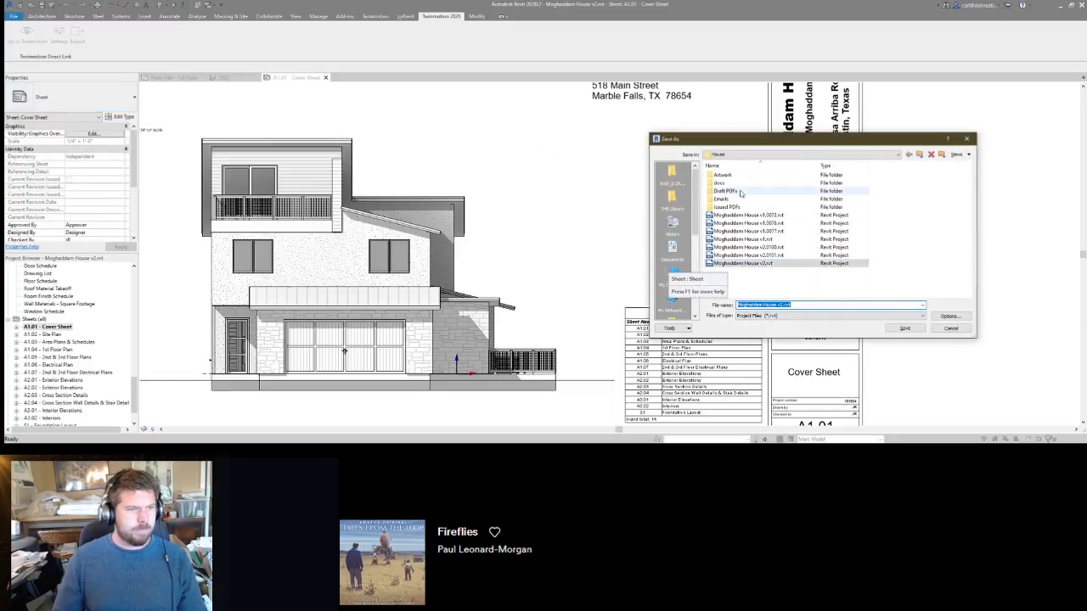
{"action": "left_click", "coordinate": [785, 305]}
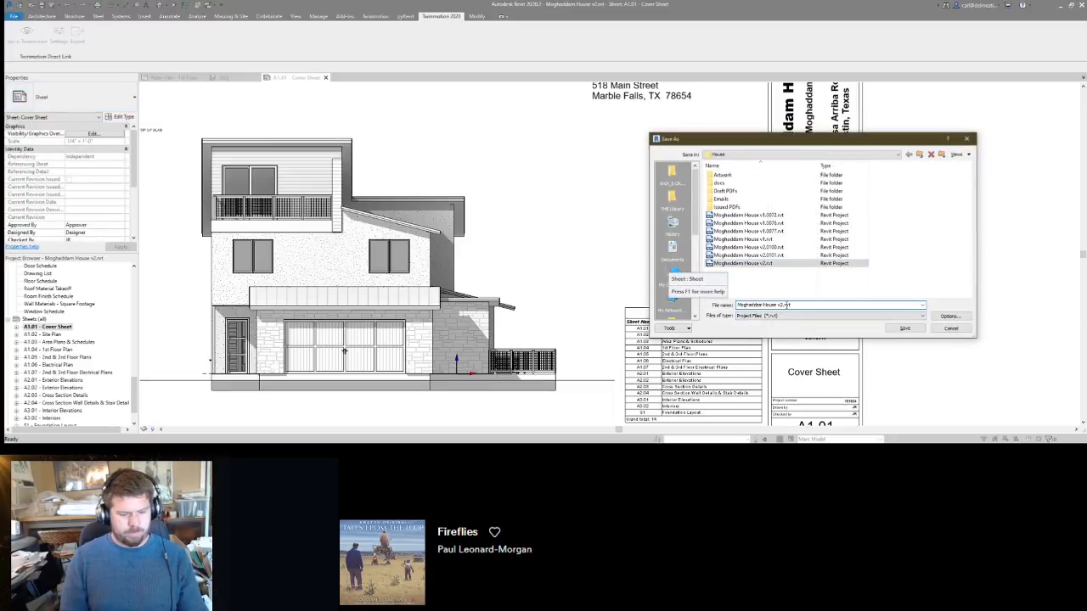
{"action": "key", "text": "BackSpace"}
{"action": "type", "text": "3"}
{"action": "key", "text": "Return"}
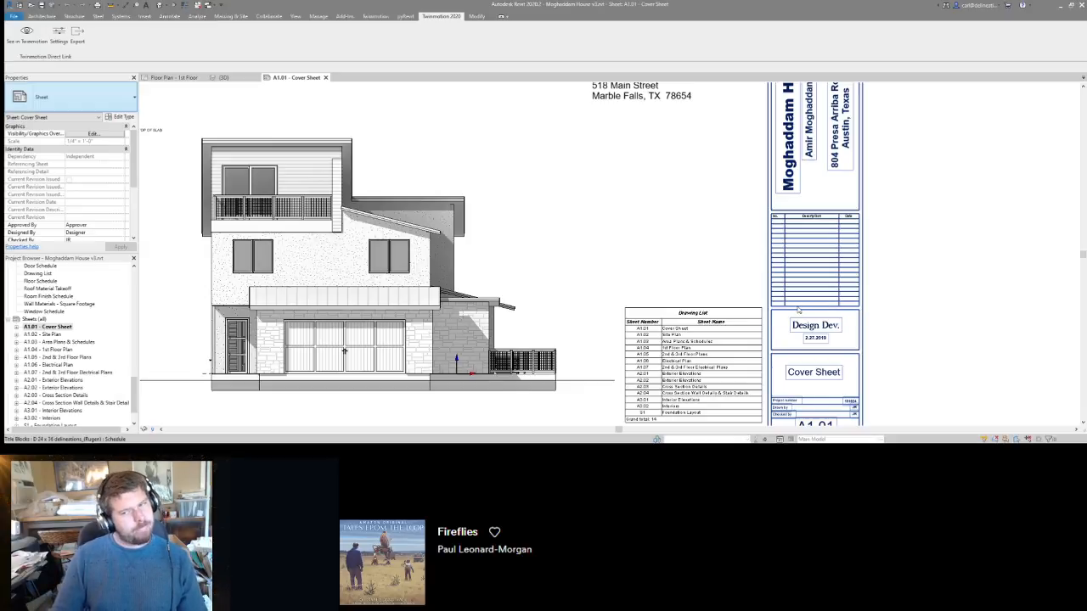
Check the calendar and set the issue date in the cover sheet's title block to 4.20.2020.
{"action": "scroll", "coordinate": [801, 297], "scroll_direction": "down", "scroll_amount": 2}
{"action": "scroll", "coordinate": [801, 296], "scroll_direction": "up", "scroll_amount": 2}
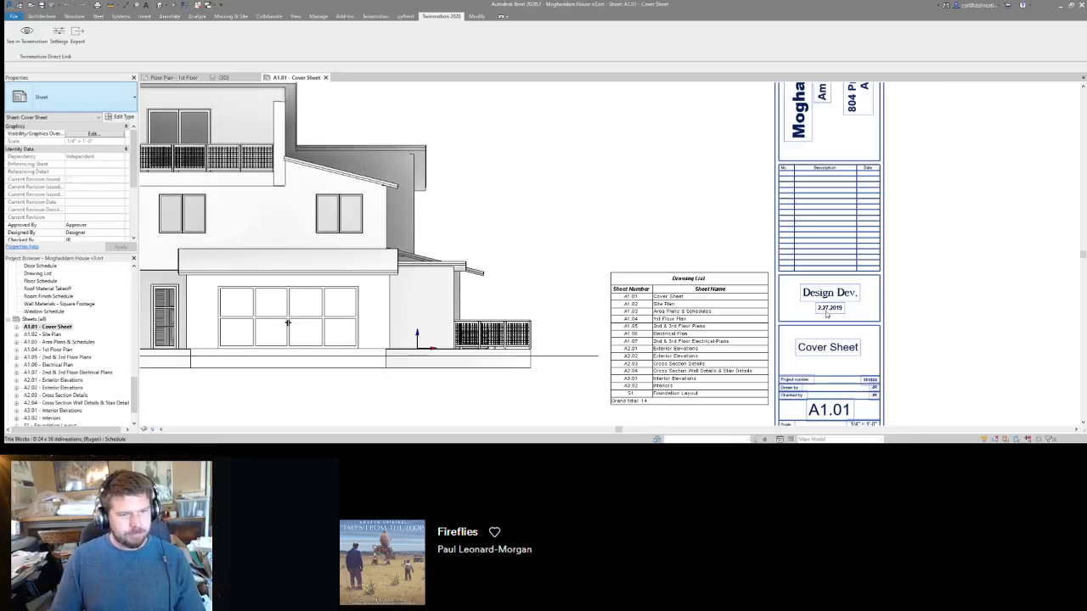
{"action": "left_click", "coordinate": [801, 296]}
{"action": "left_click", "coordinate": [1051, 450]}
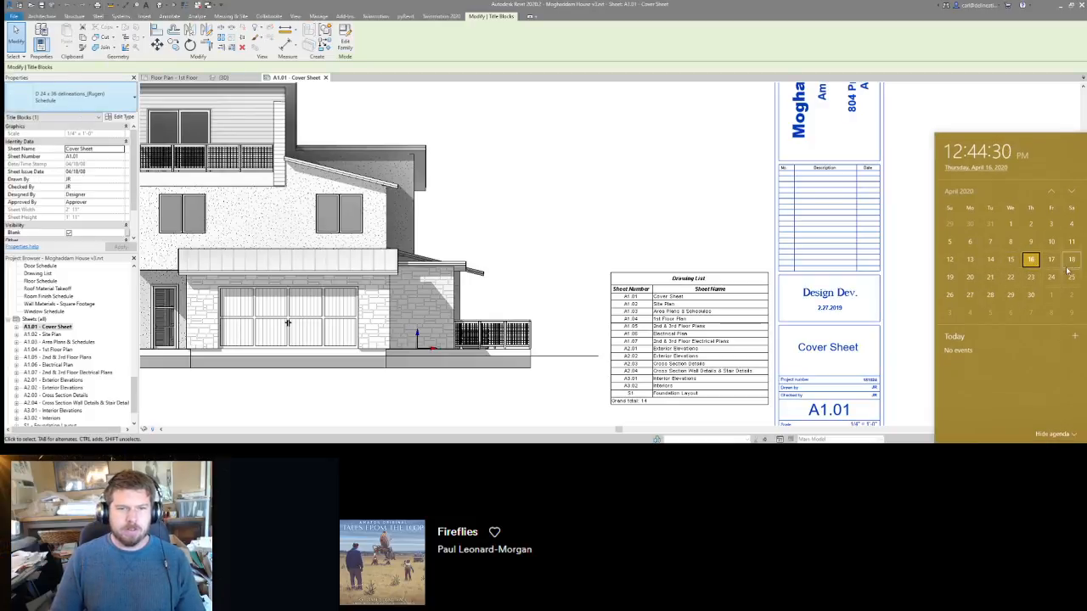
{"action": "left_click", "coordinate": [825, 308]}
{"action": "left_click", "coordinate": [815, 309]}
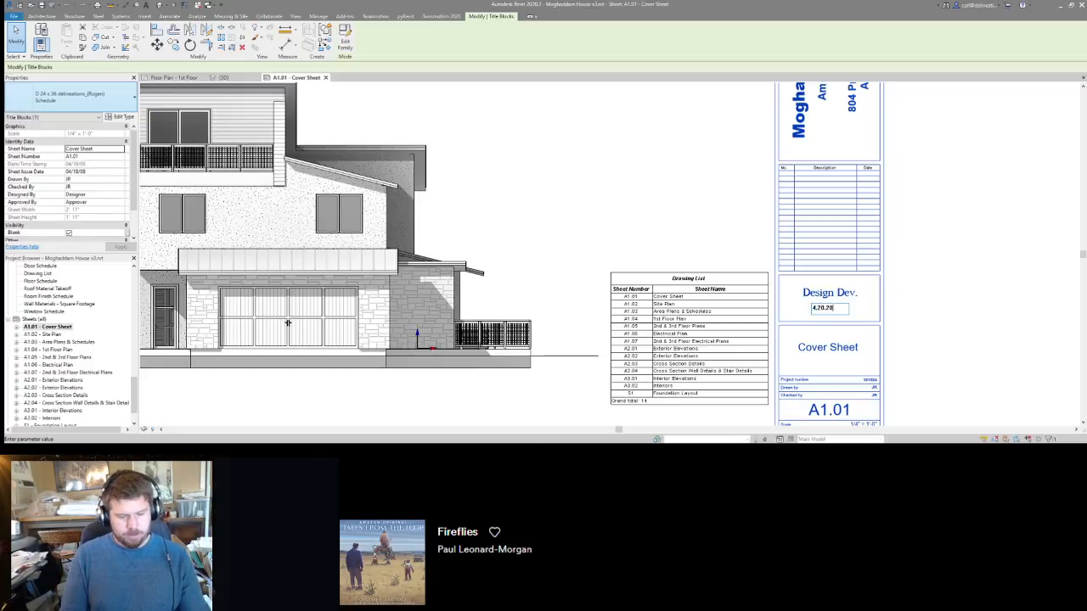
{"action": "left_click", "coordinate": [910, 292]}
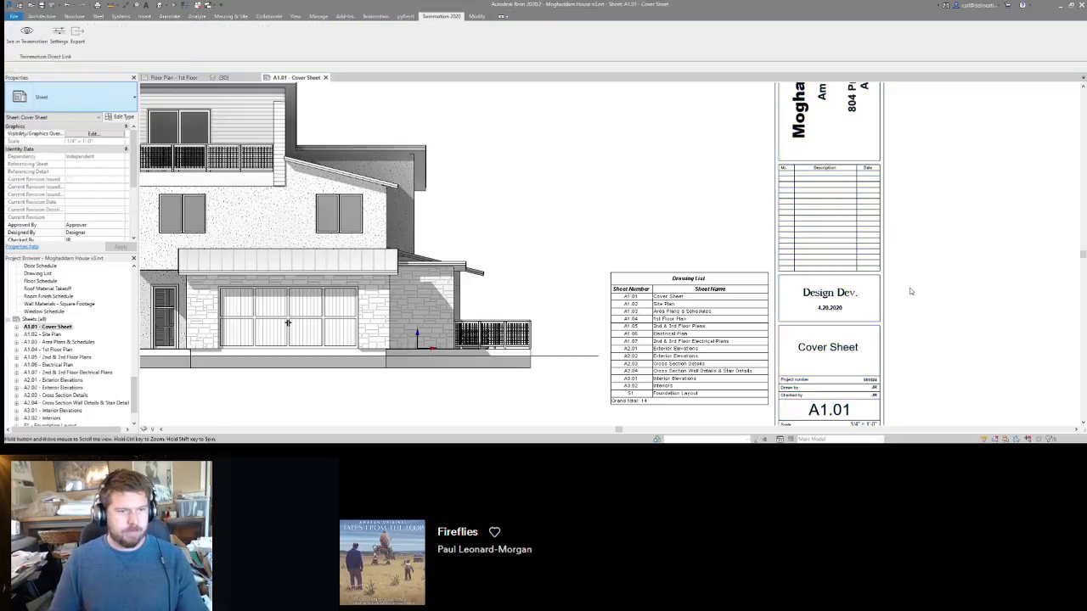
Change the project phase text above the date in the title block to CDs.
{"action": "left_click", "coordinate": [827, 296]}
{"action": "left_click", "coordinate": [824, 294]}
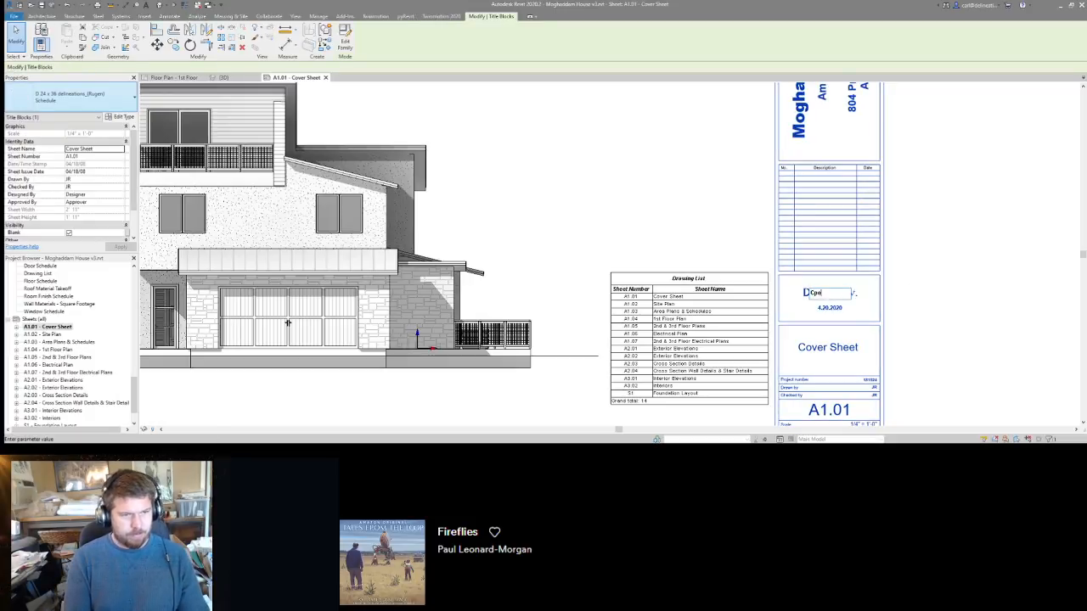
{"action": "type", "text": "Construction "}
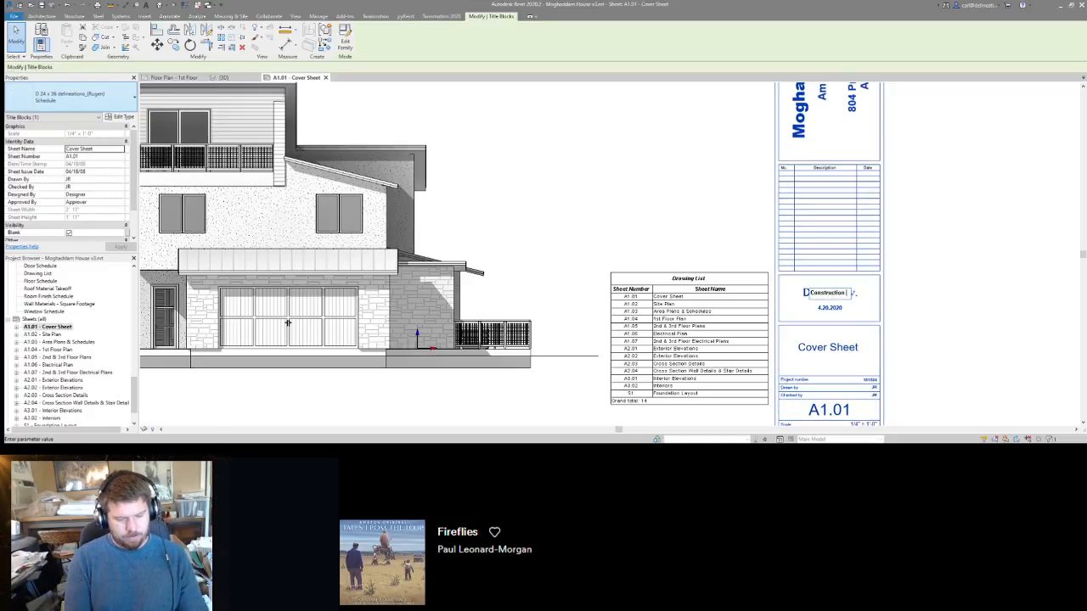
{"action": "type", "text": "Do"}
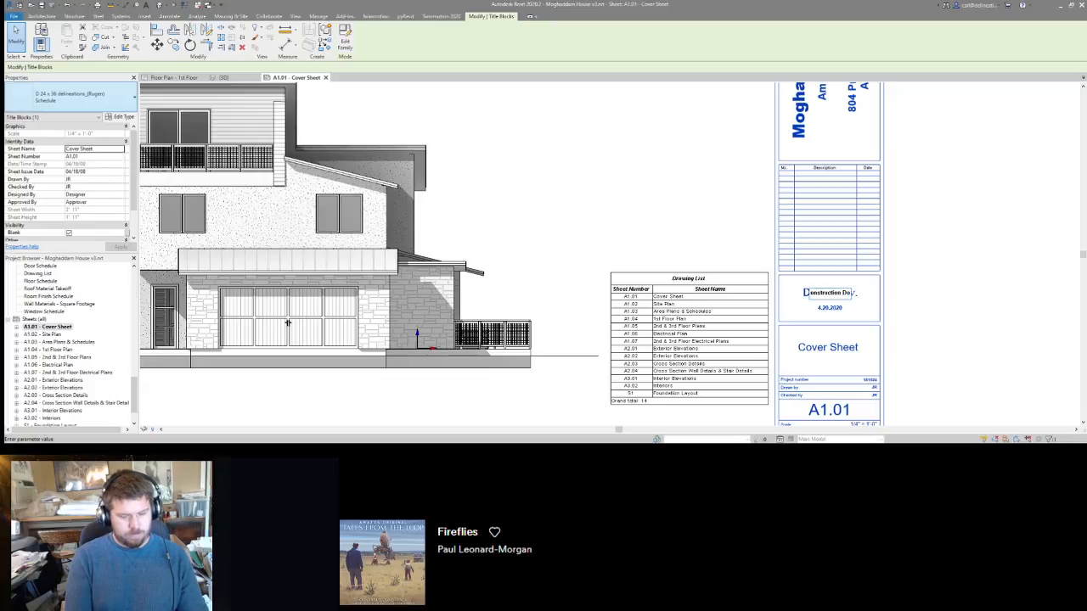
{"action": "type", "text": "cuments"}
{"action": "key", "text": "ctrl+a"}
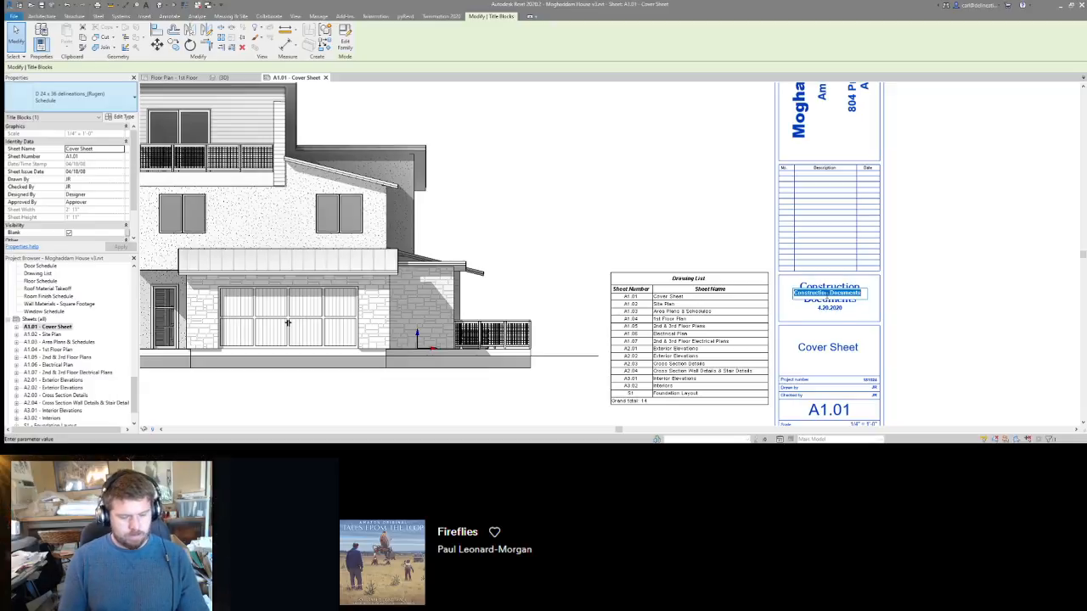
{"action": "type", "text": "CDs"}
{"action": "left_click", "coordinate": [898, 282]}
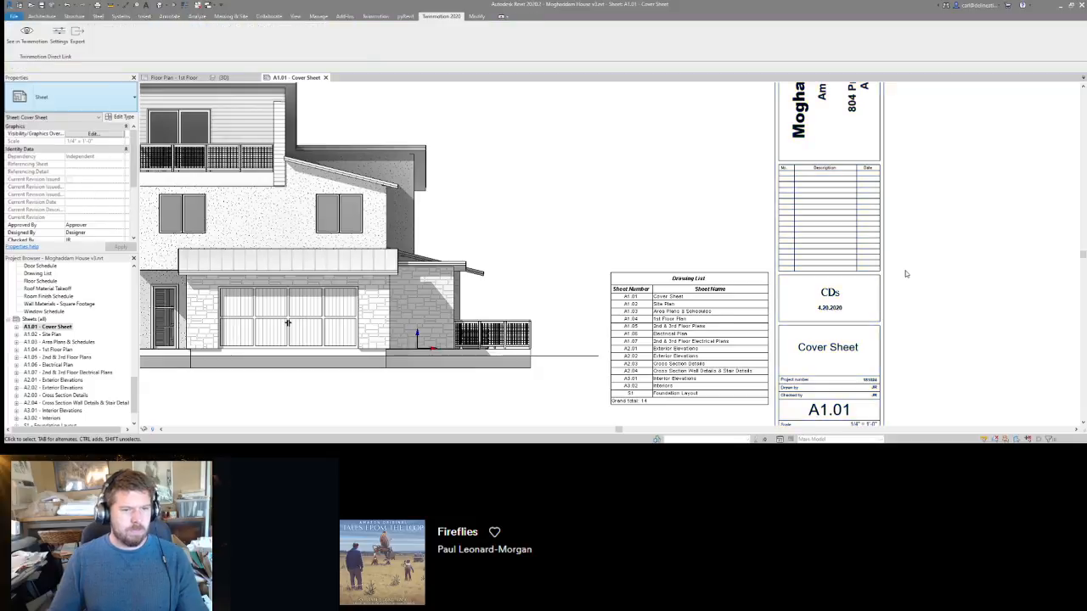
Activate the house elevation viewport on the cover sheet for editing.
{"action": "scroll", "coordinate": [905, 273], "scroll_direction": "down", "scroll_amount": 3}
{"action": "scroll", "coordinate": [789, 289], "scroll_direction": "up", "scroll_amount": 5}
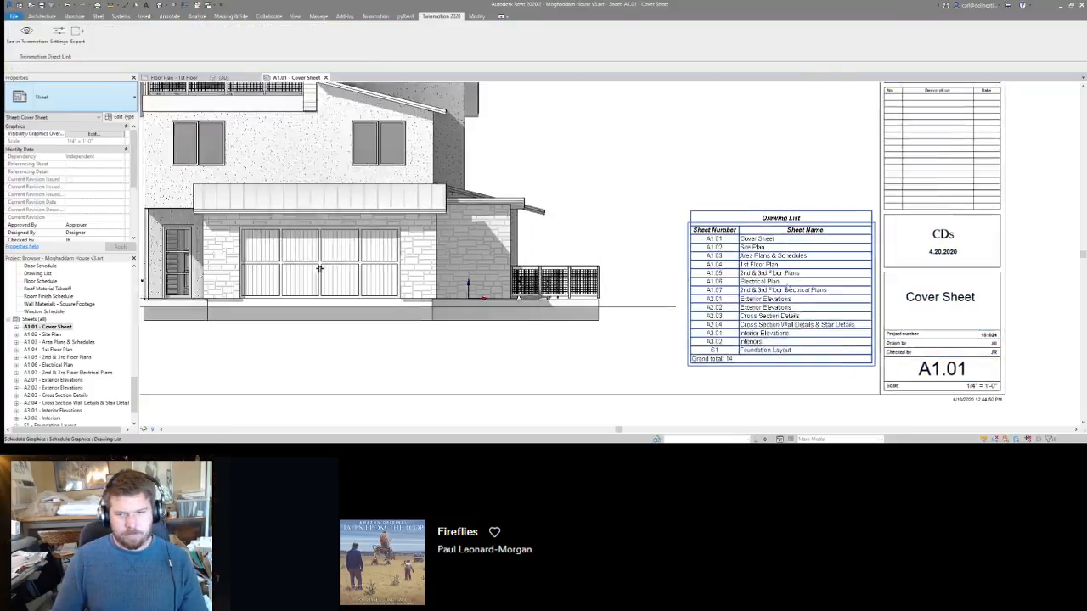
{"action": "scroll", "coordinate": [788, 290], "scroll_direction": "down", "scroll_amount": 1}
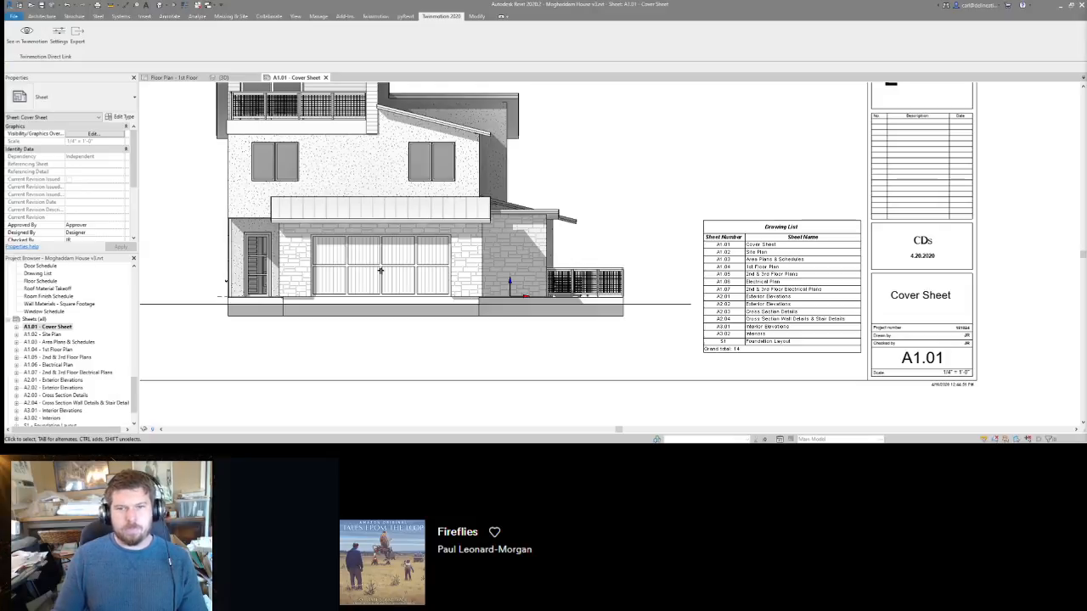
{"action": "scroll", "coordinate": [1009, 401], "scroll_direction": "down", "scroll_amount": 3}
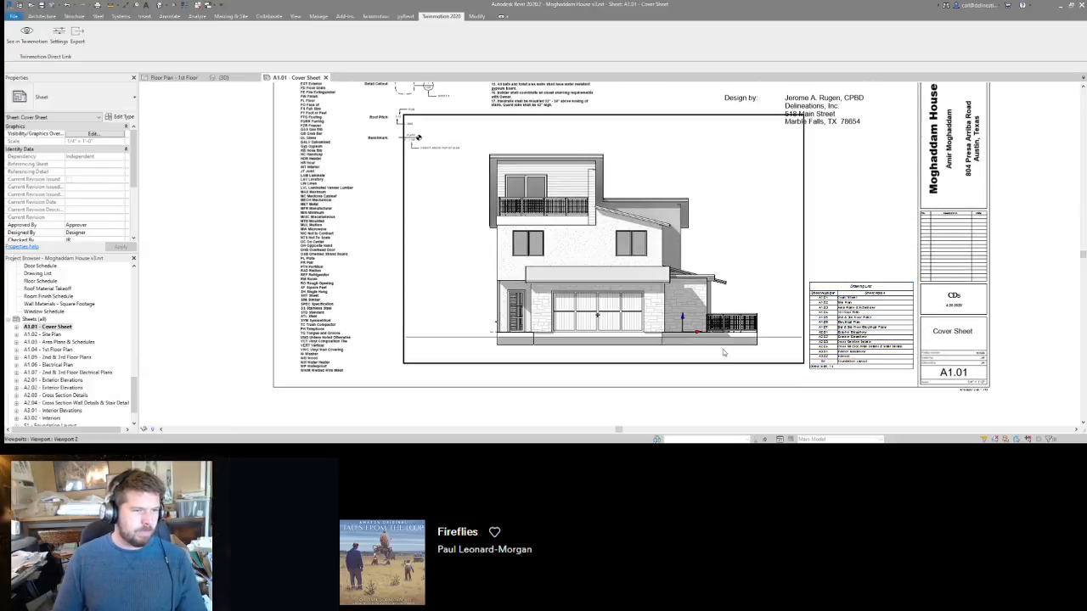
{"action": "left_click", "coordinate": [743, 243]}
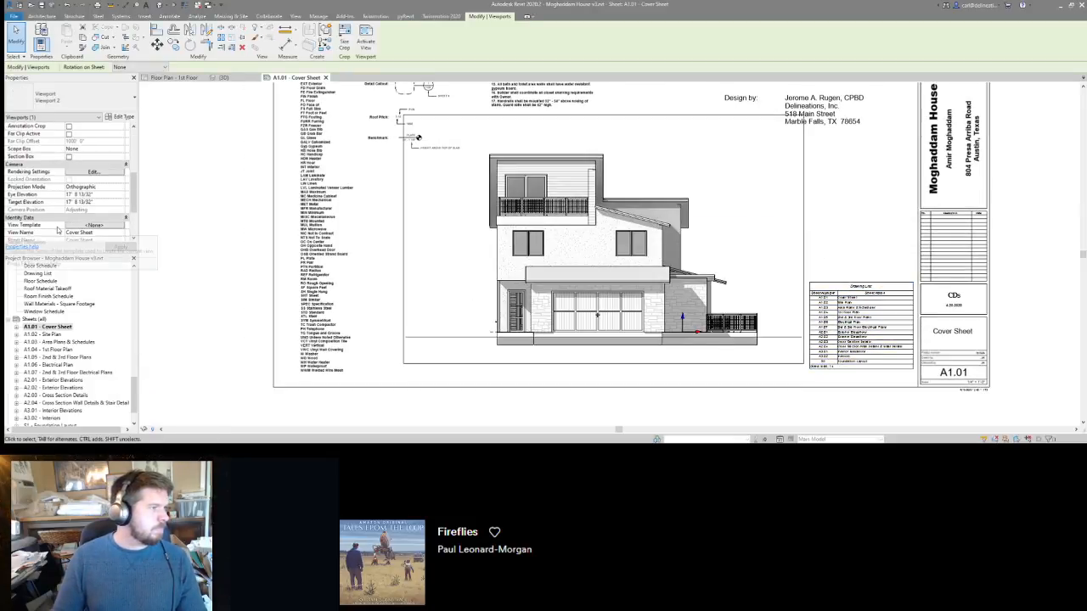
{"action": "double_click", "coordinate": [548, 215]}
Turn off the Internal Origin subcategory under Site in this view's visibility overrides, and return to the sheet.
{"action": "key", "text": "v"}
{"action": "key", "text": "g"}
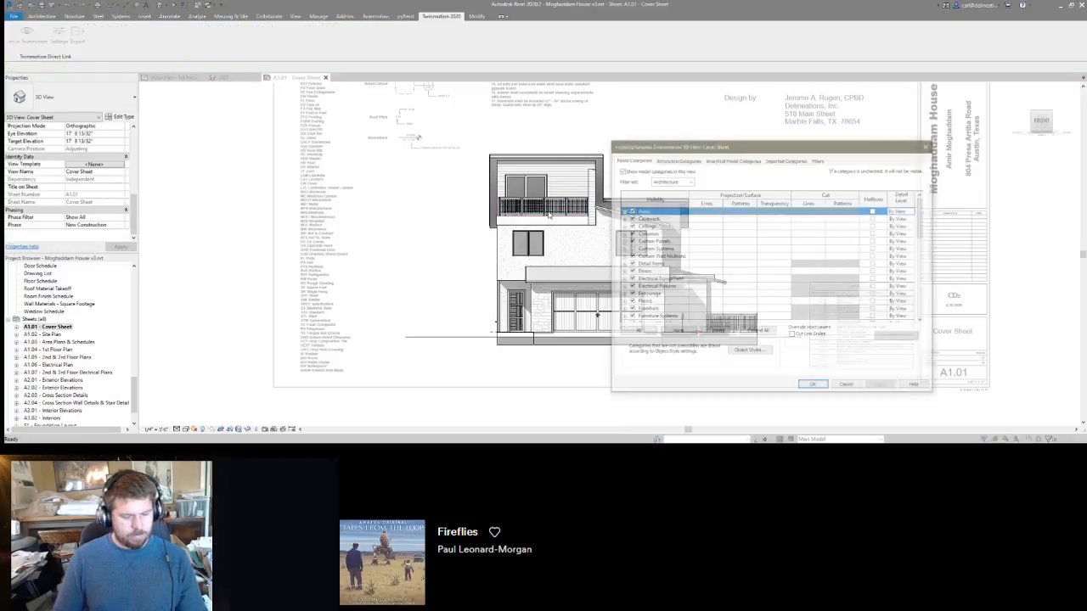
{"action": "left_click", "coordinate": [677, 159]}
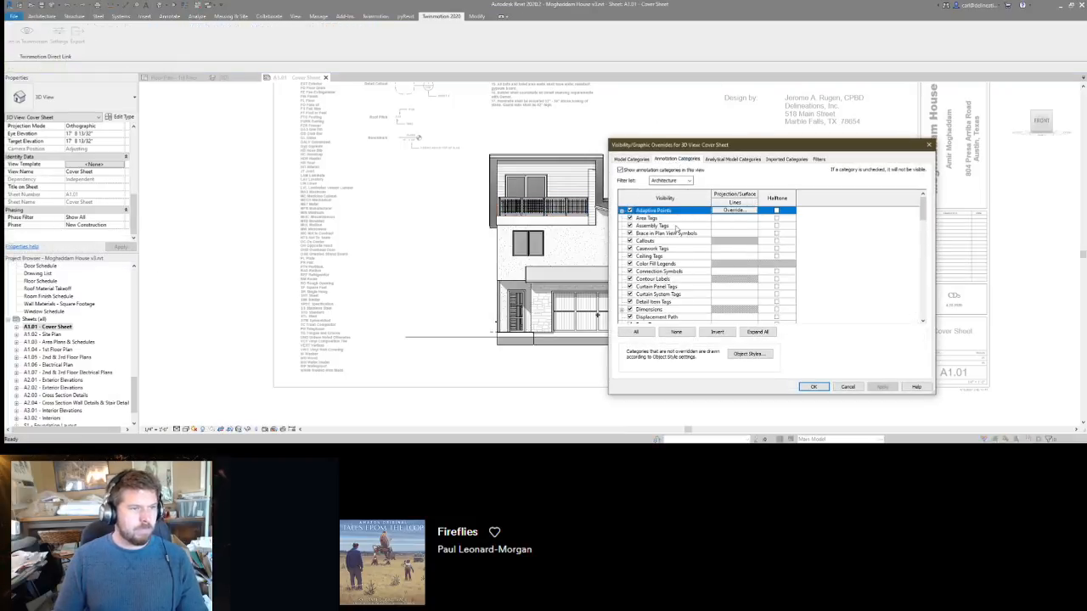
{"action": "left_click", "coordinate": [631, 158]}
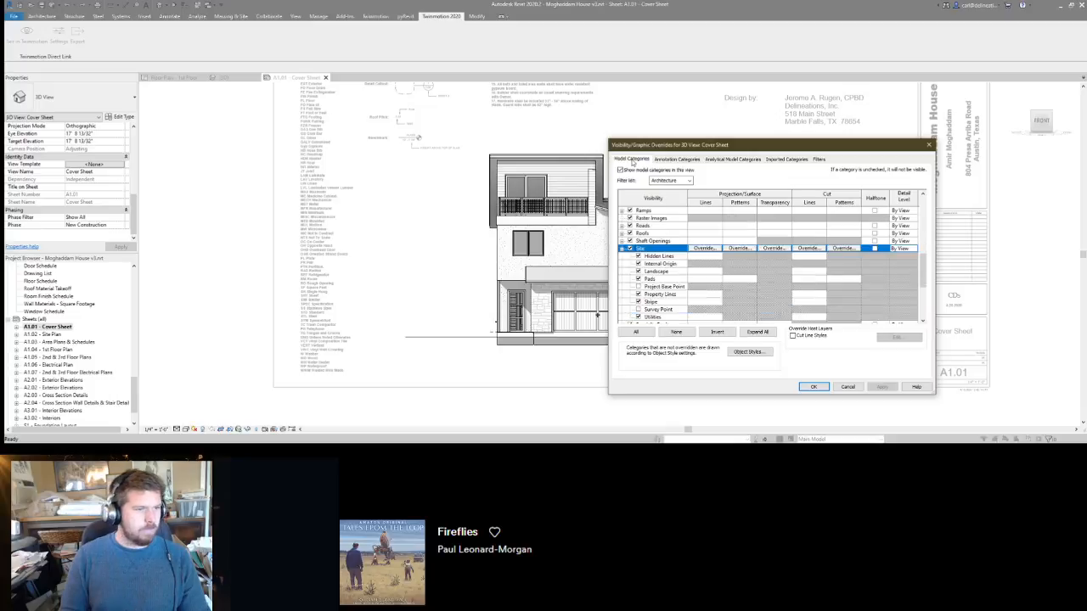
{"action": "key", "text": "Down"}
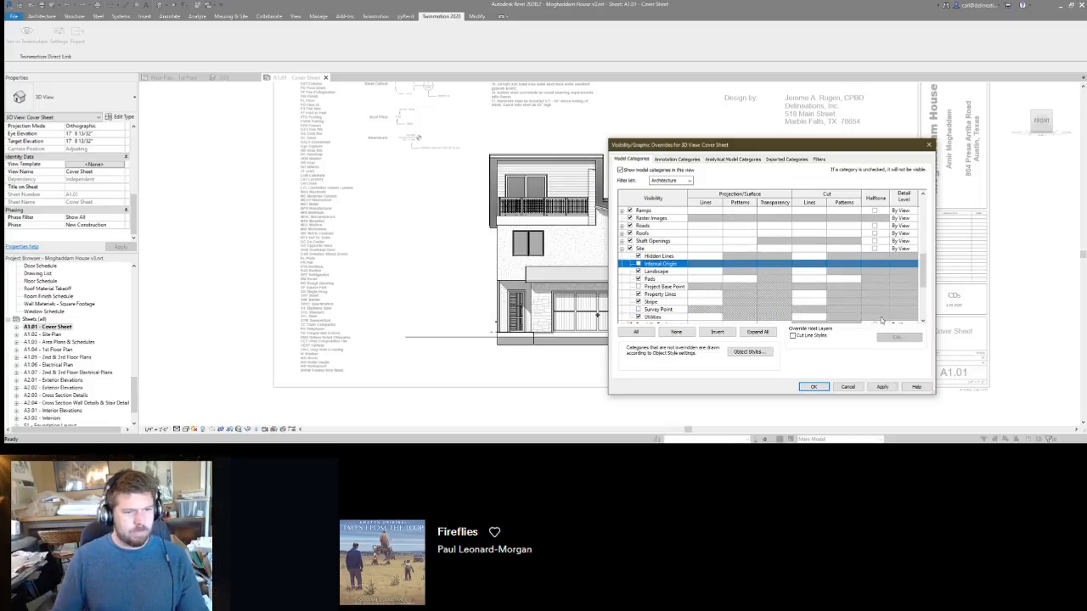
{"action": "left_click", "coordinate": [813, 387]}
{"action": "double_click", "coordinate": [783, 403]}
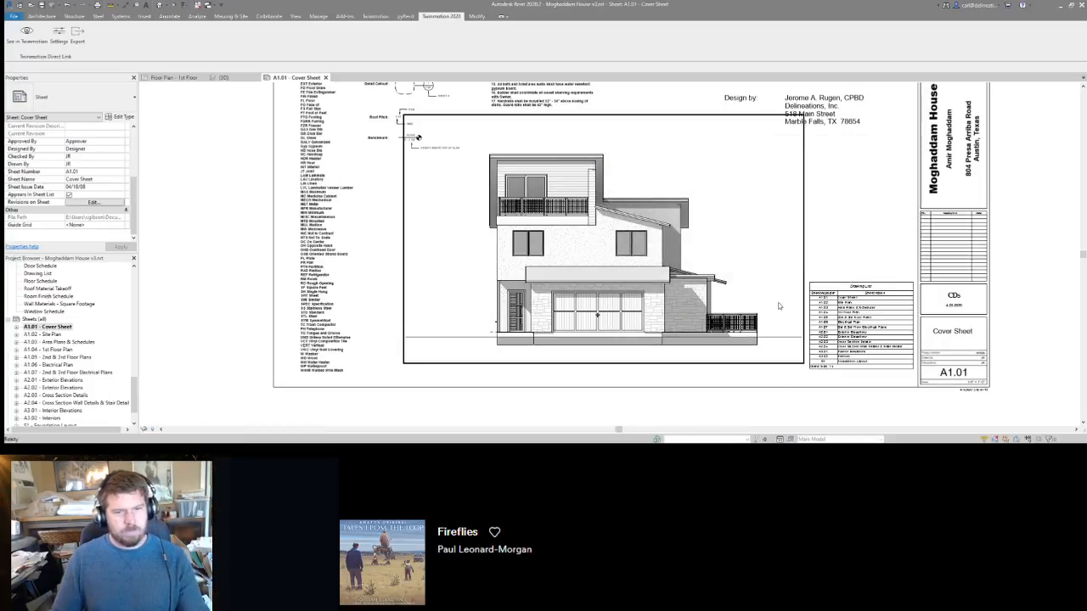
{"action": "scroll", "coordinate": [939, 358], "scroll_direction": "up", "scroll_amount": 2}
{"action": "scroll", "coordinate": [939, 357], "scroll_direction": "down", "scroll_amount": 2}
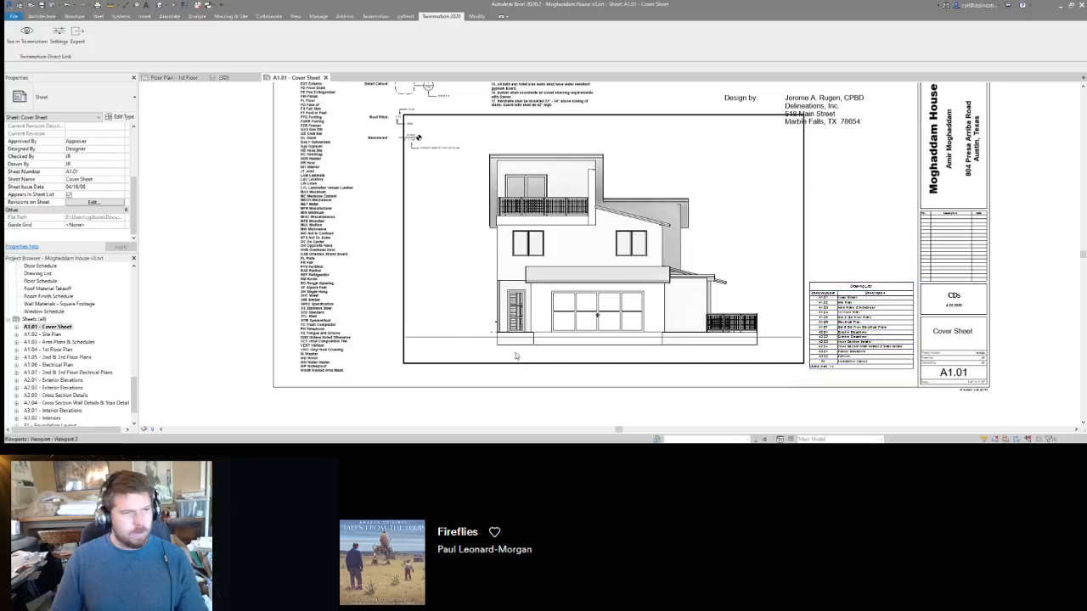
Open sheet A1.02 - Site Plan and activate its site plan viewport for editing.
{"action": "double_click", "coordinate": [46, 335]}
{"action": "scroll", "coordinate": [525, 198], "scroll_direction": "up", "scroll_amount": 3}
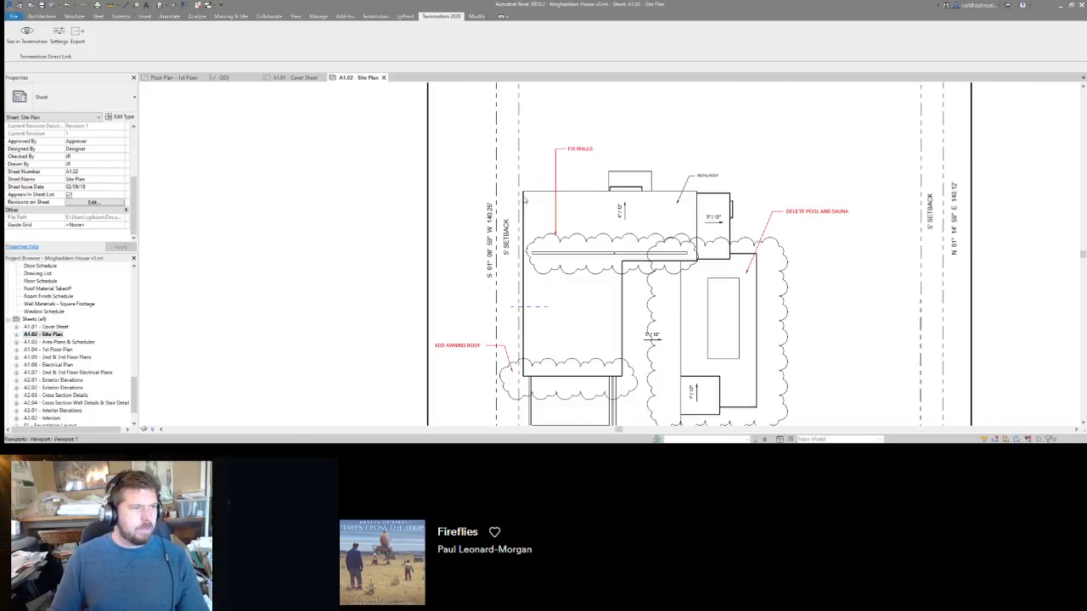
{"action": "middle_click_drag", "start_coordinate": [585, 267], "coordinate": [593, 244]}
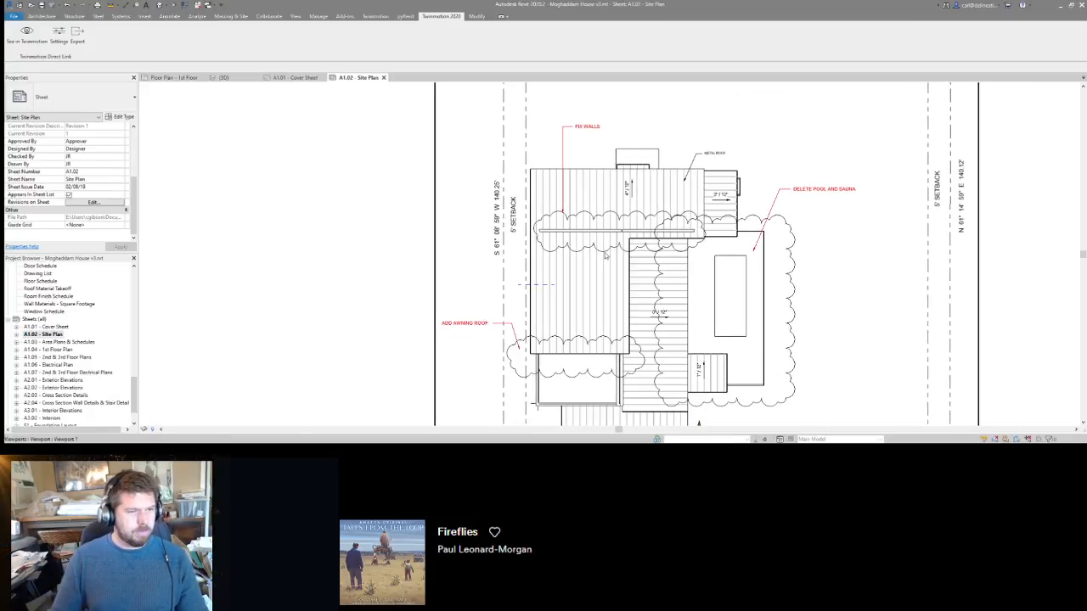
{"action": "double_click", "coordinate": [753, 282]}
Delete the pool, its surrounding foundation slab and the guardrails around it in the site plan.
{"action": "left_click", "coordinate": [753, 282]}
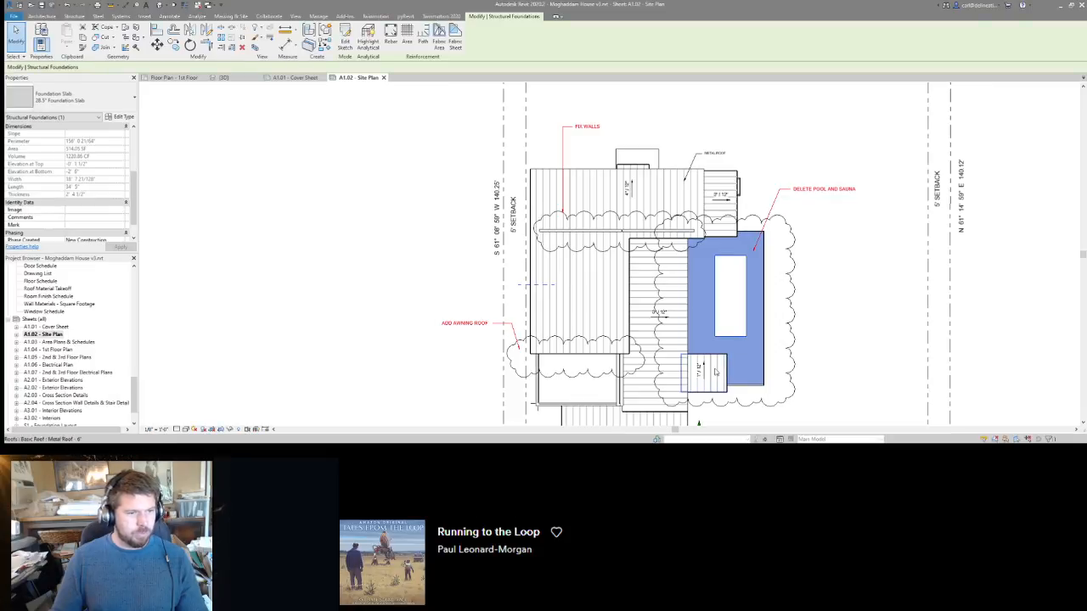
{"action": "key", "text": "Escape"}
{"action": "left_click", "coordinate": [744, 337]}
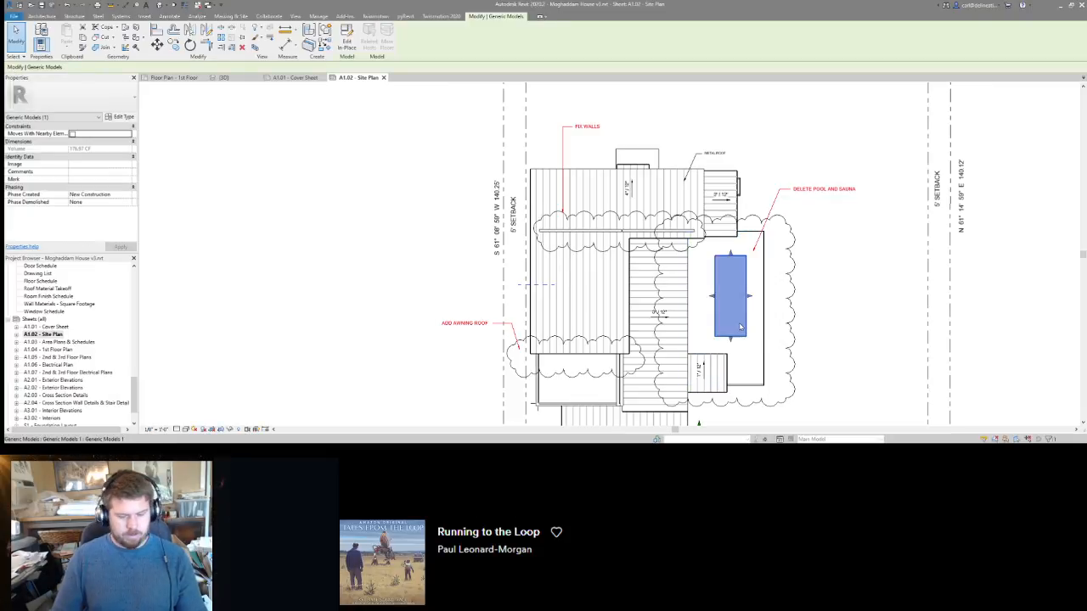
{"action": "key", "text": "Delete"}
{"action": "left_click", "coordinate": [762, 301]}
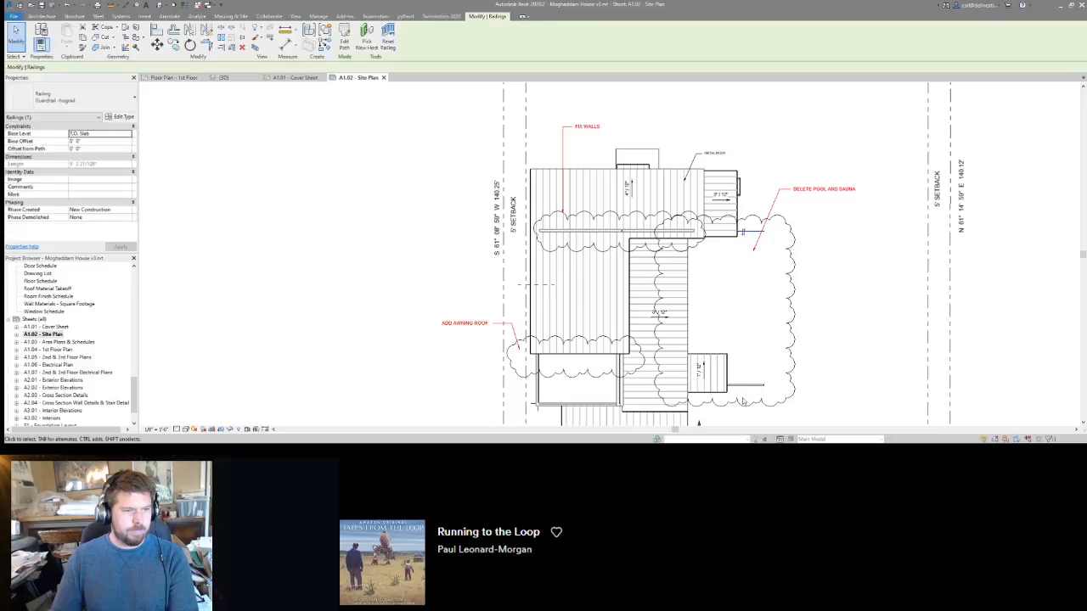
{"action": "key", "text": "Delete"}
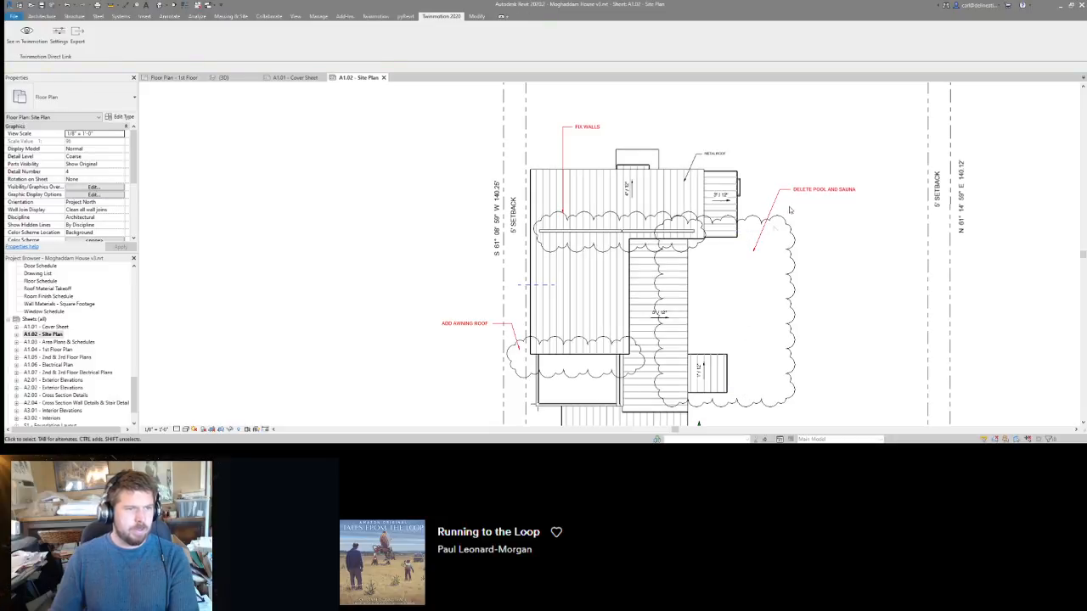
Open sheet A1.04 - 1st Floor Plan and activate its floor plan viewport for editing around the sauna.
{"action": "double_click", "coordinate": [64, 351]}
{"action": "scroll", "coordinate": [653, 284], "scroll_direction": "up", "scroll_amount": 5}
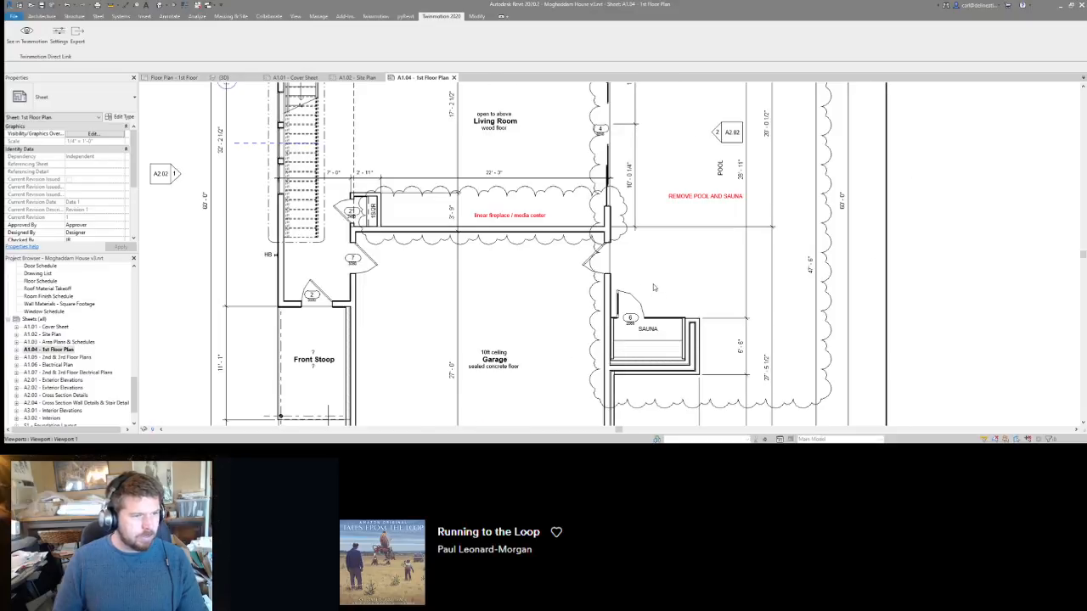
{"action": "scroll", "coordinate": [653, 284], "scroll_direction": "down", "scroll_amount": 4}
{"action": "scroll", "coordinate": [658, 306], "scroll_direction": "up", "scroll_amount": 4}
{"action": "double_click", "coordinate": [661, 318]}
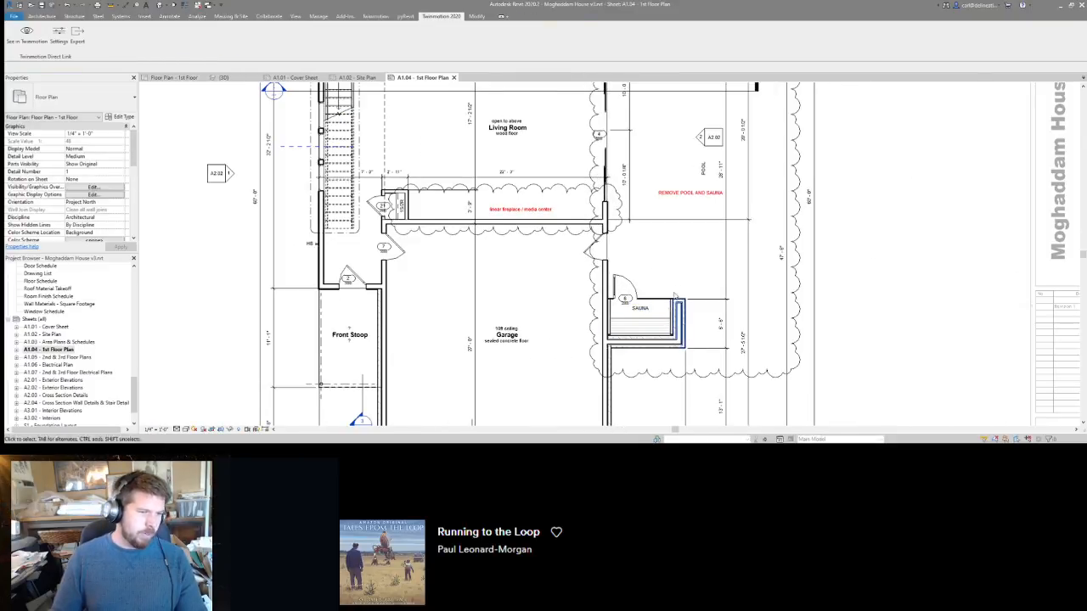
Delete the sauna's outer walls and roof from the side of the house in the 3D view.
{"action": "key", "text": "ctrl+Tab"}
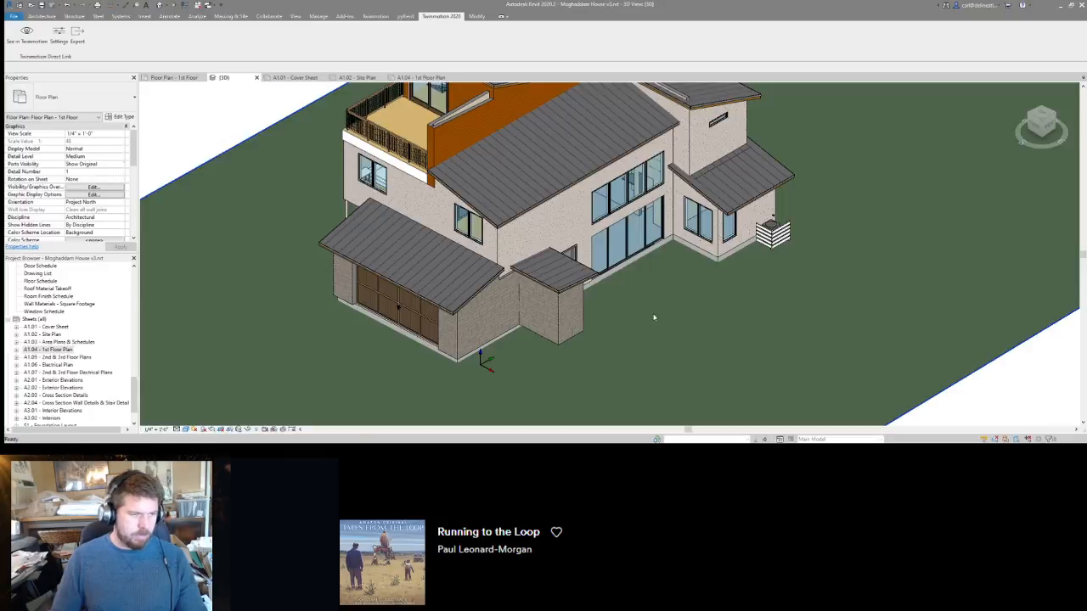
{"action": "middle_click_drag", "start_coordinate": [582, 345], "coordinate": [593, 289], "text": "shift"}
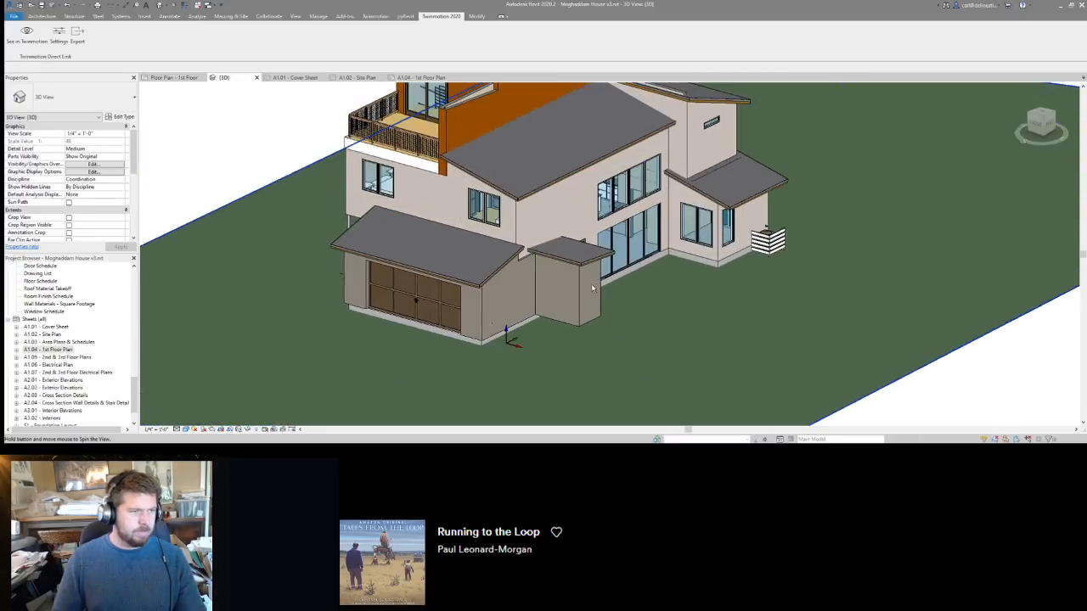
{"action": "left_click", "coordinate": [585, 316]}
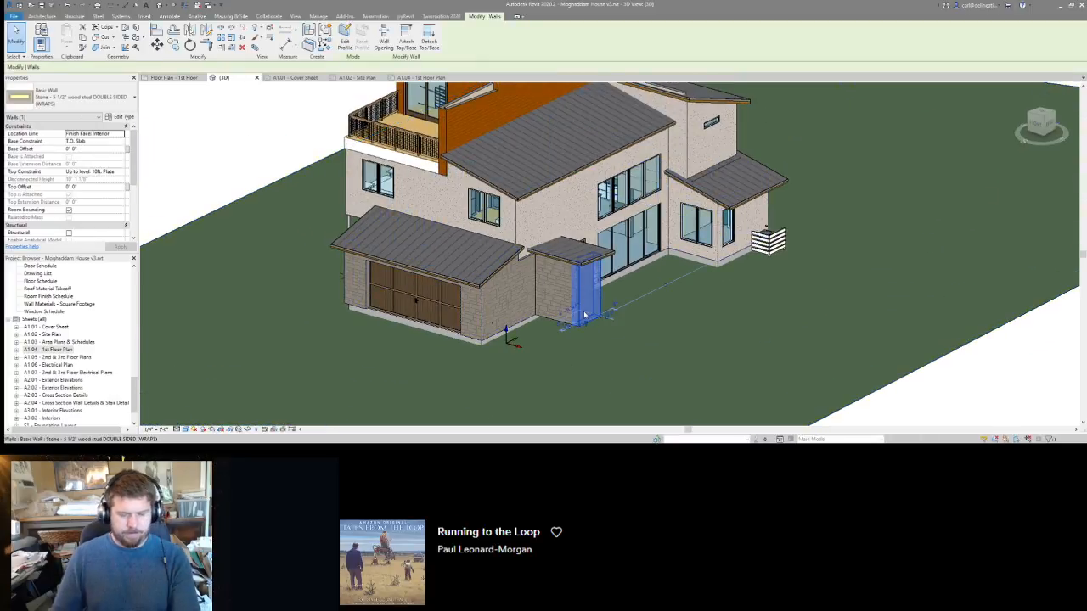
{"action": "key", "text": "Delete"}
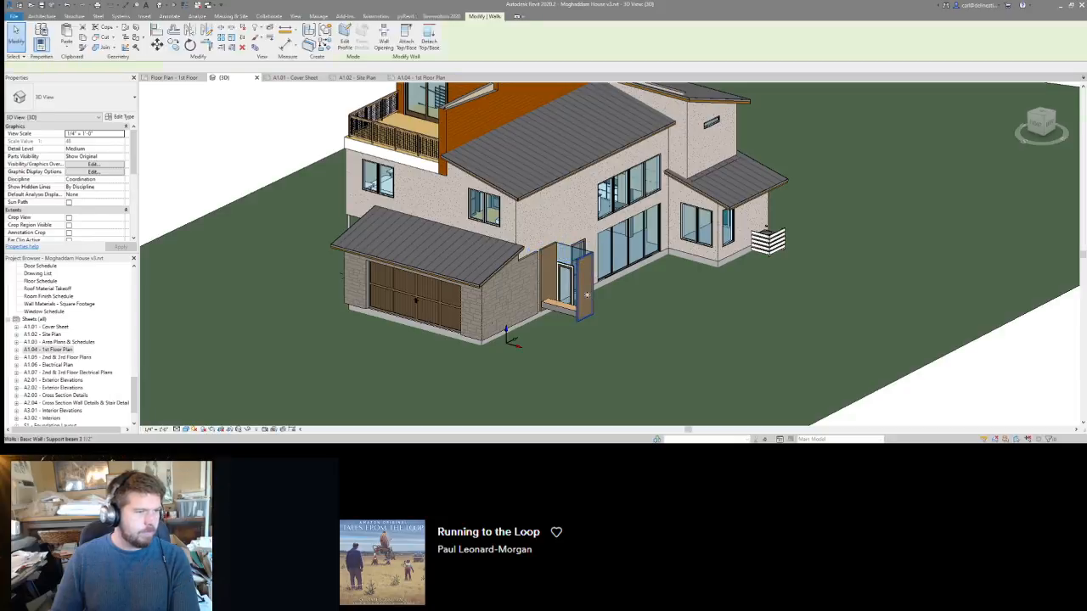
Delete the SAUNA text note, glass wall, bench and door left over in the 1st floor plan on sheet A1.04.
{"action": "left_click", "coordinate": [420, 77]}
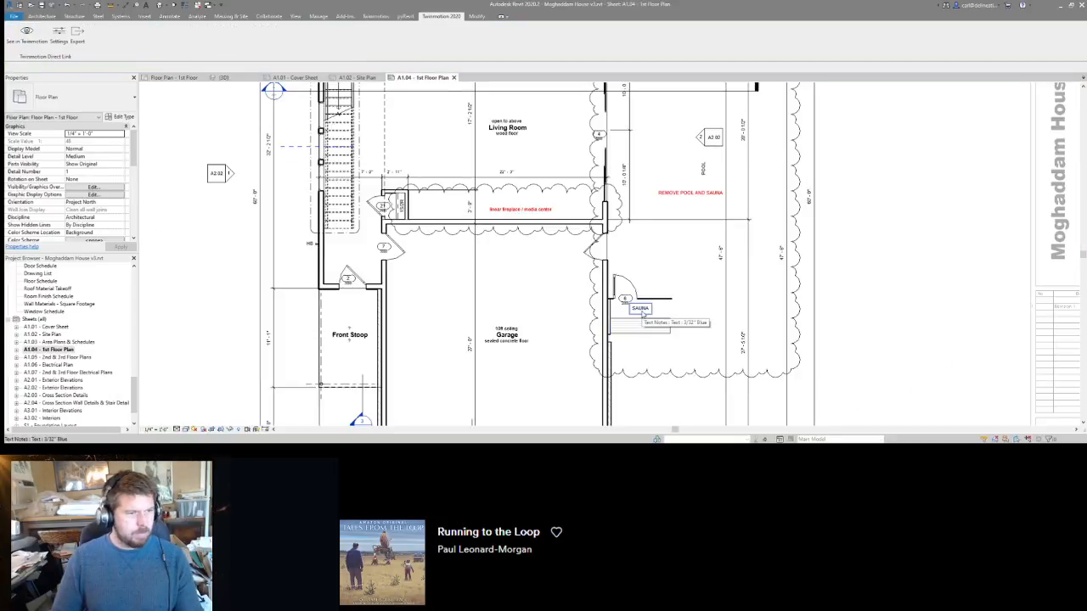
{"action": "left_click", "coordinate": [641, 309]}
{"action": "key", "text": "Delete"}
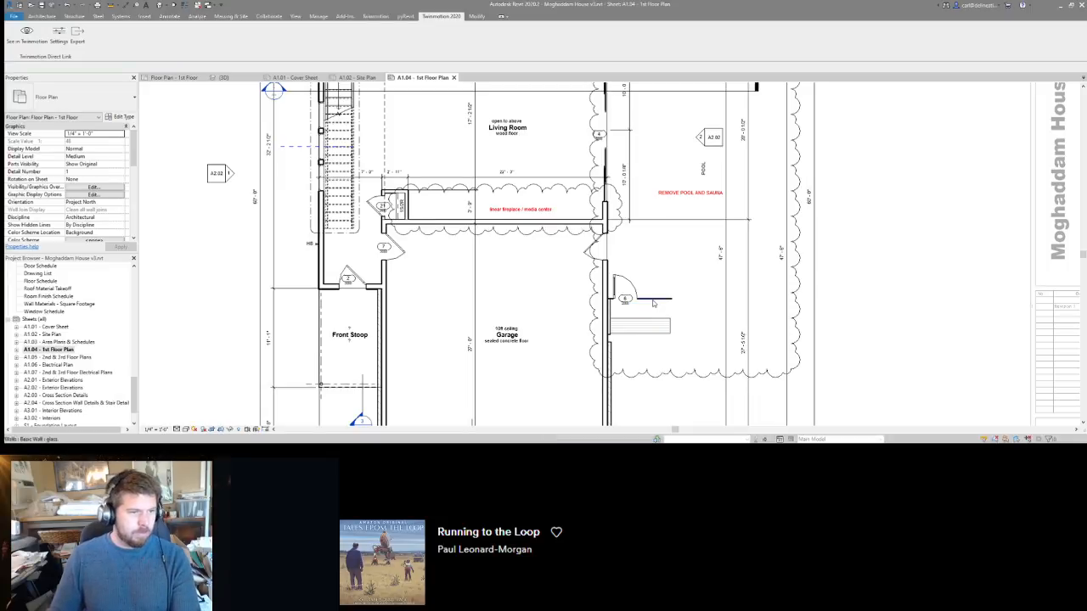
{"action": "left_click", "coordinate": [654, 301]}
{"action": "key", "text": "Delete"}
{"action": "left_click", "coordinate": [647, 328]}
{"action": "key", "text": "Delete"}
{"action": "left_click", "coordinate": [613, 318]}
{"action": "key", "text": "Delete"}
Trim the garage's stone side wall back to the house's front wall in the 3D view.
{"action": "middle_click_drag", "start_coordinate": [635, 341], "coordinate": [679, 303]}
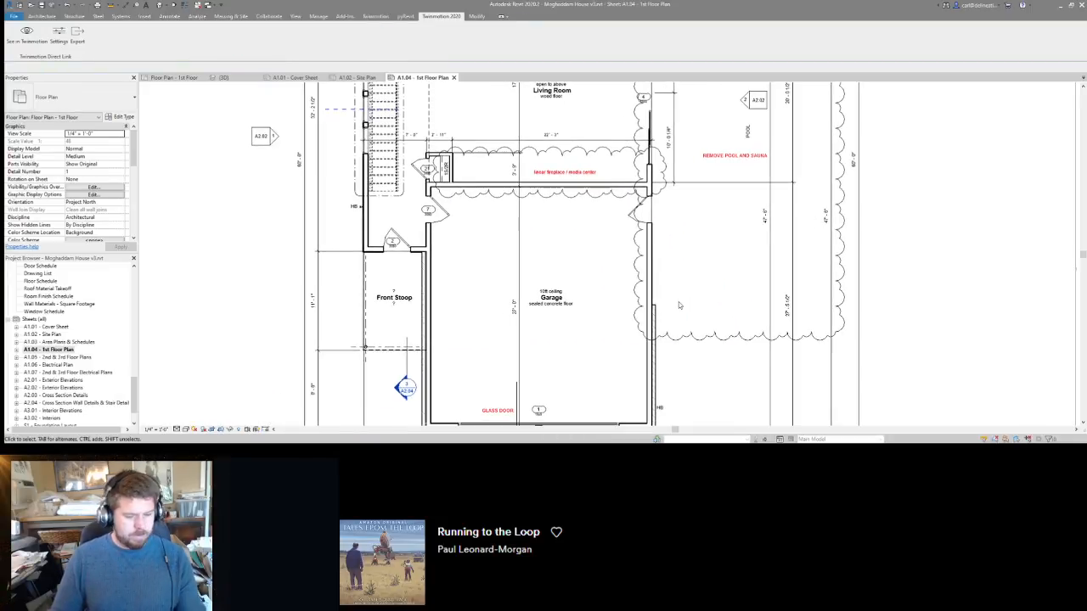
{"action": "key", "text": "ctrl+Tab"}
{"action": "scroll", "coordinate": [516, 286], "scroll_direction": "up", "scroll_amount": 3}
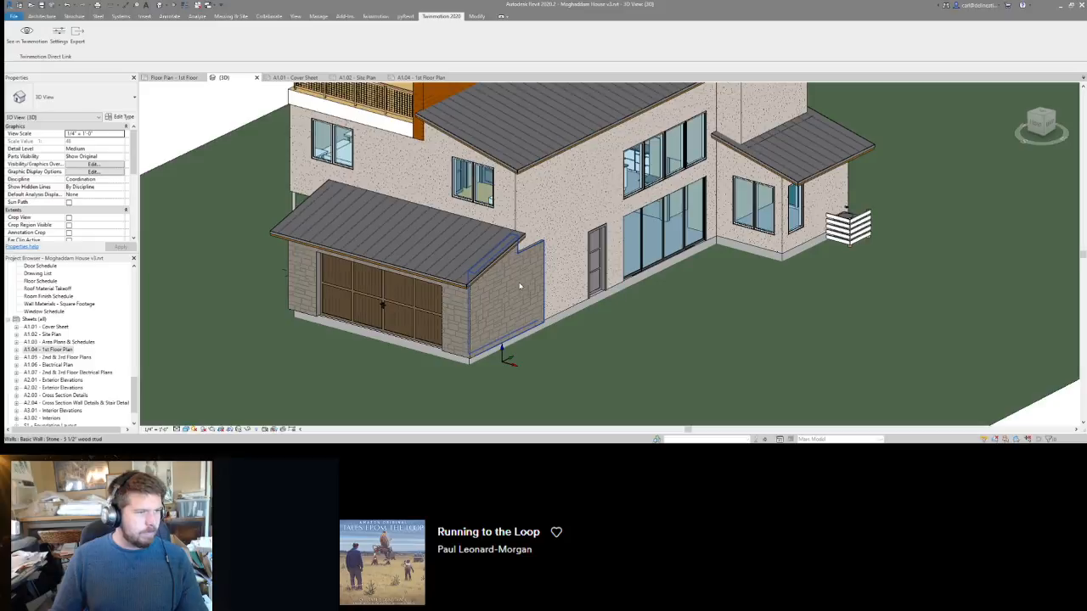
{"action": "left_click", "coordinate": [520, 286]}
{"action": "mouse_move", "coordinate": [520, 286]}
{"action": "middle_mouse_down", "text": "shift"}
{"action": "mouse_move", "coordinate": [471, 312]}
{"action": "mouse_move", "coordinate": [384, 293]}
{"action": "mouse_move", "coordinate": [424, 272]}
{"action": "mouse_move", "coordinate": [451, 209]}
{"action": "mouse_move", "coordinate": [501, 293]}
{"action": "middle_mouse_up", "text": "shift"}
{"action": "scroll", "coordinate": [501, 294], "scroll_direction": "up", "scroll_amount": 2}
{"action": "key", "text": "Escape"}
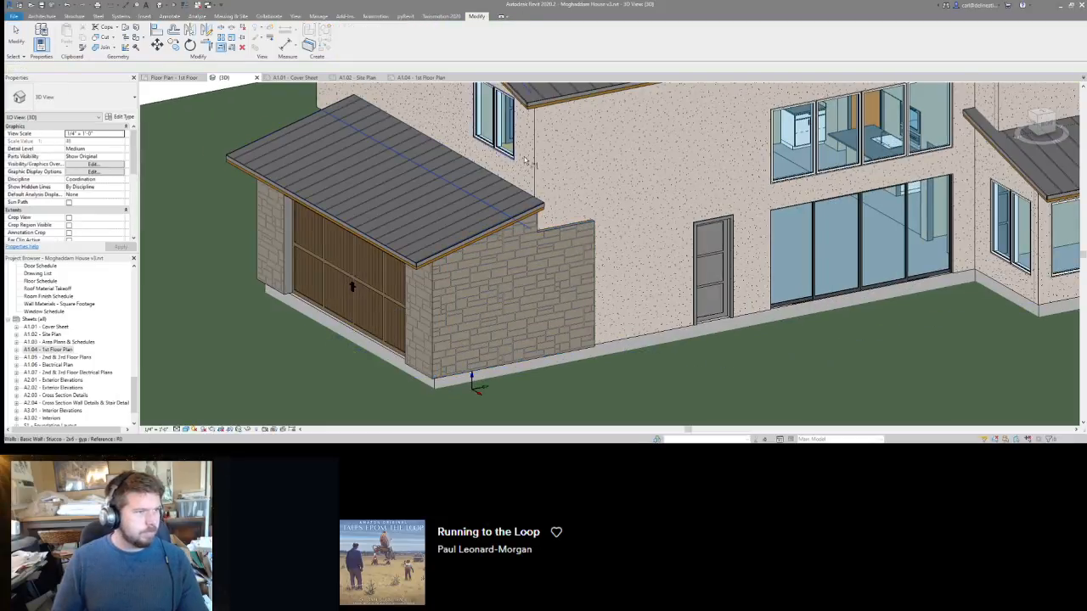
{"action": "left_click", "coordinate": [524, 160]}
{"action": "key", "text": "Delete"}
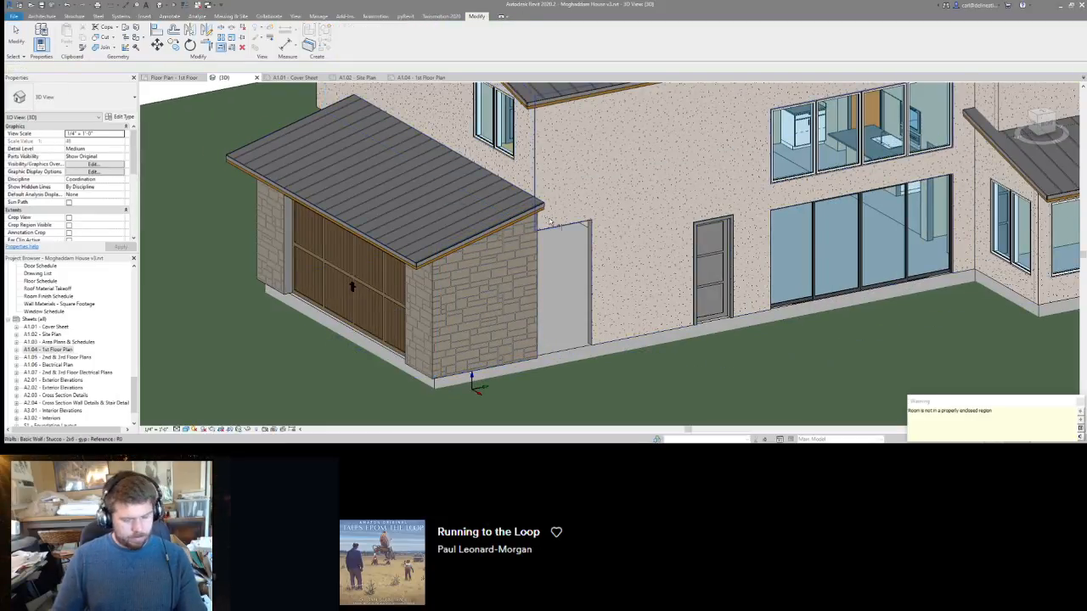
Extend the house's stucco side wall to the front wall, closing the gap beside the garage's stone wall.
{"action": "left_click", "coordinate": [525, 179]}
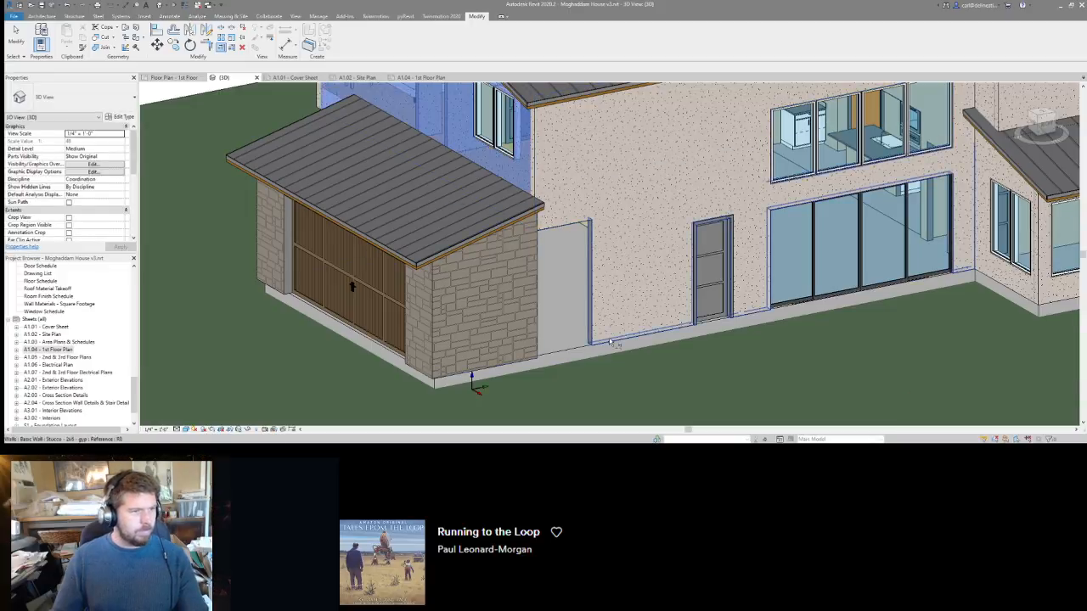
{"action": "middle_click_drag", "start_coordinate": [576, 267], "coordinate": [598, 238], "text": "shift"}
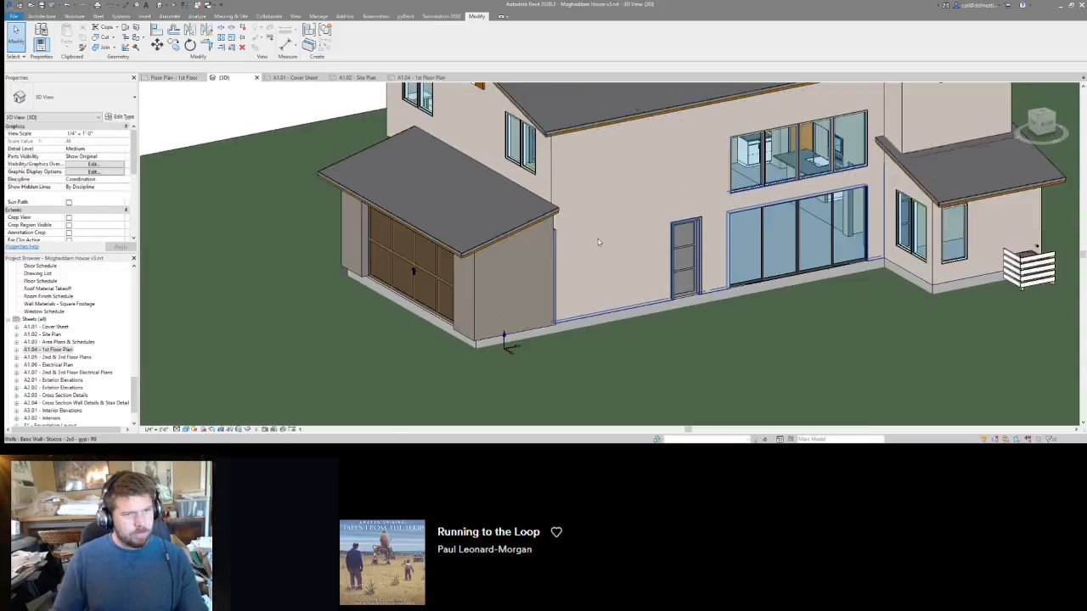
{"action": "scroll", "coordinate": [598, 238], "scroll_direction": "down", "scroll_amount": 3}
{"action": "middle_click_drag", "start_coordinate": [544, 267], "coordinate": [509, 213], "text": "shift"}
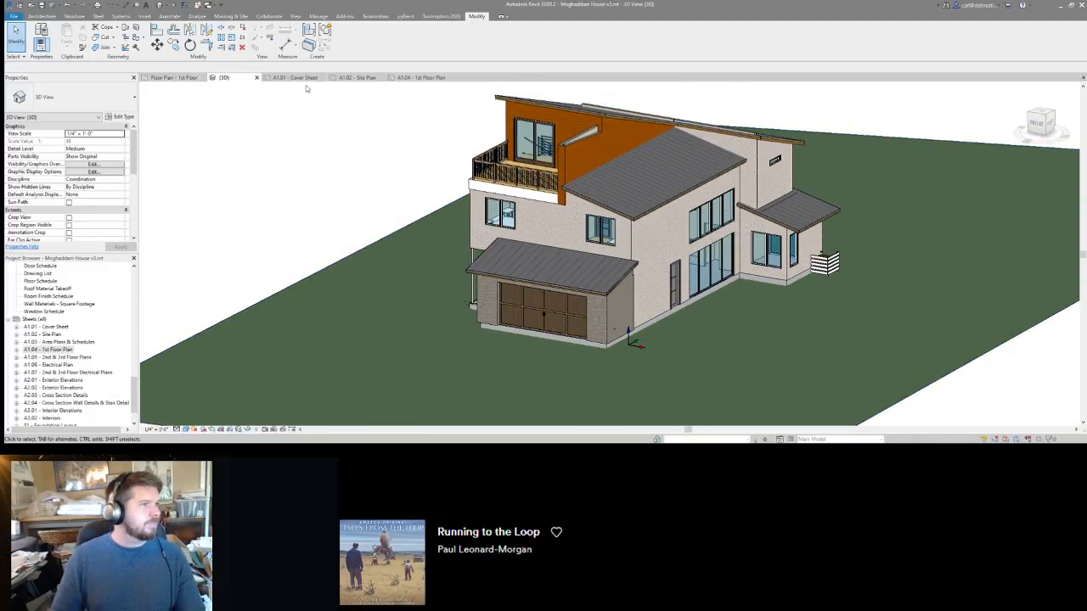
Delete the DELETE POOL AND SAUNA note and its revision cloud from the site plan on sheet A1.02.
{"action": "left_click", "coordinate": [356, 77]}
{"action": "double_click", "coordinate": [803, 189]}
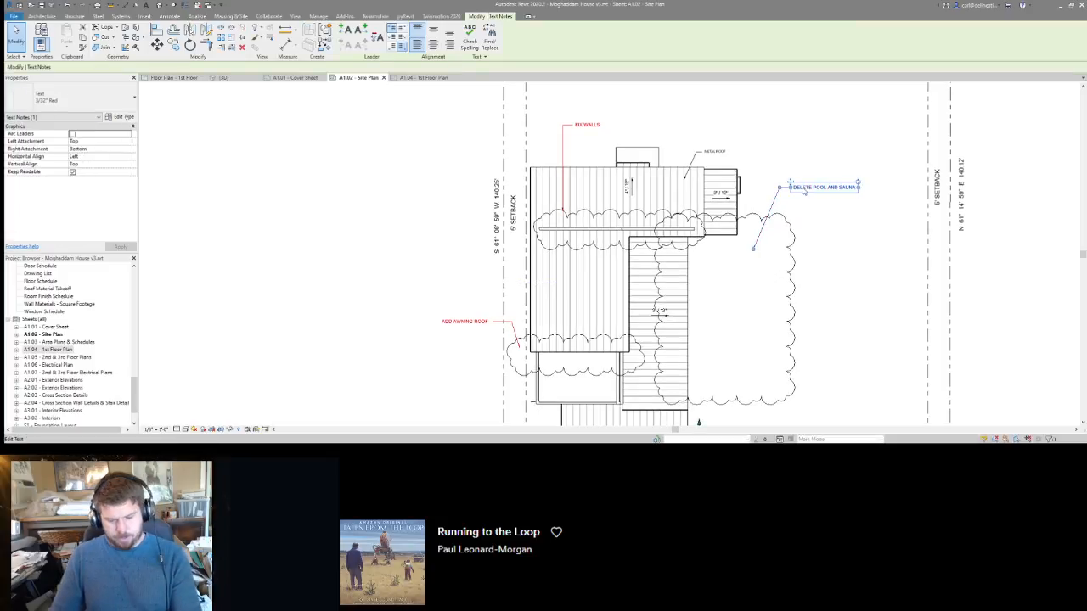
{"action": "key", "text": "Delete"}
{"action": "left_click", "coordinate": [795, 222]}
{"action": "key", "text": "Delete"}
Start a roof by footprint for the balcony awning in the 3D view, placing it on the 3rd Floor Plate level.
{"action": "middle_click_drag", "start_coordinate": [755, 305], "coordinate": [807, 199]}
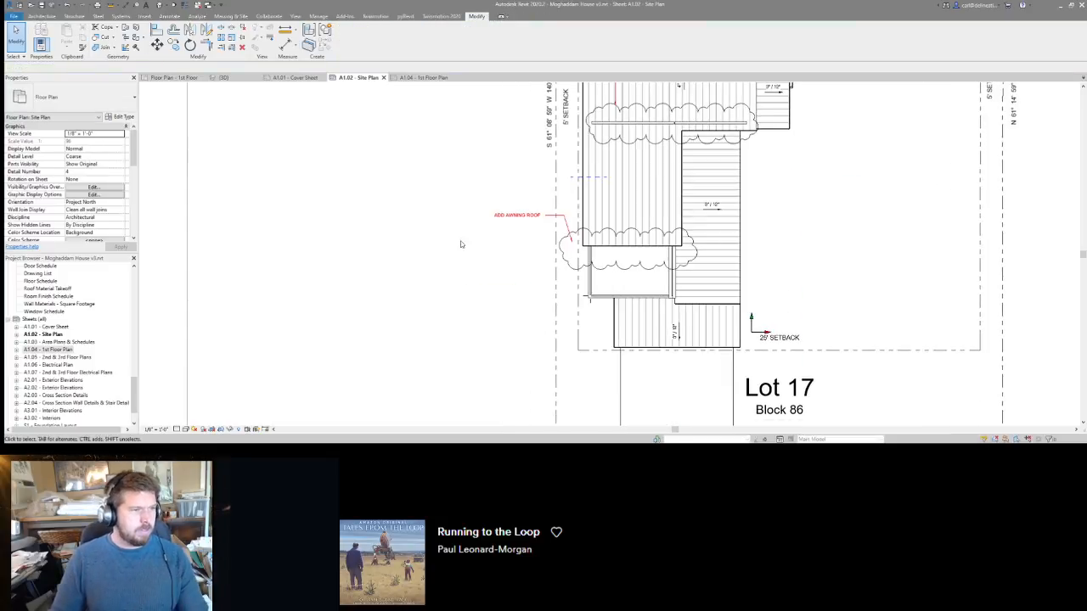
{"action": "scroll", "coordinate": [467, 243], "scroll_direction": "up", "scroll_amount": 2}
{"action": "key", "text": "ctrl+Tab"}
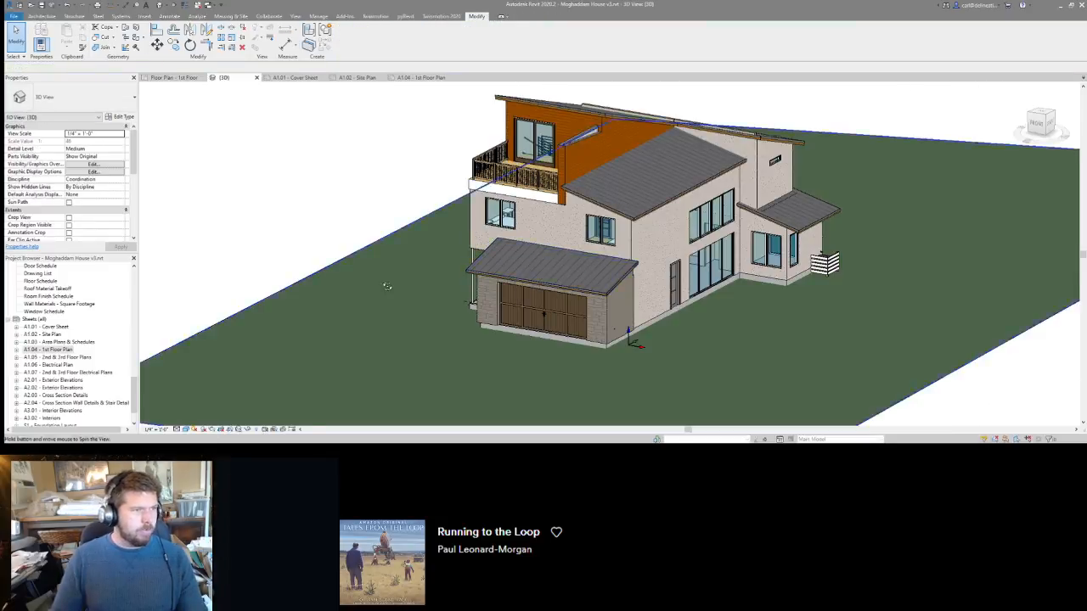
{"action": "middle_click_drag", "start_coordinate": [386, 287], "coordinate": [663, 330], "text": "shift"}
{"action": "left_click", "coordinate": [665, 331]}
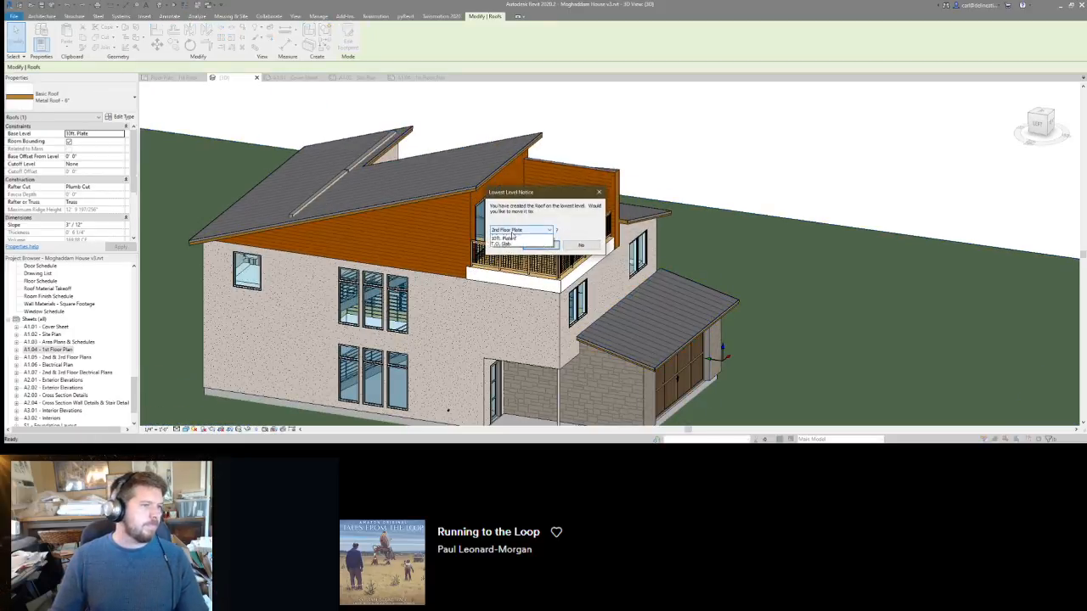
{"action": "left_click", "coordinate": [514, 230]}
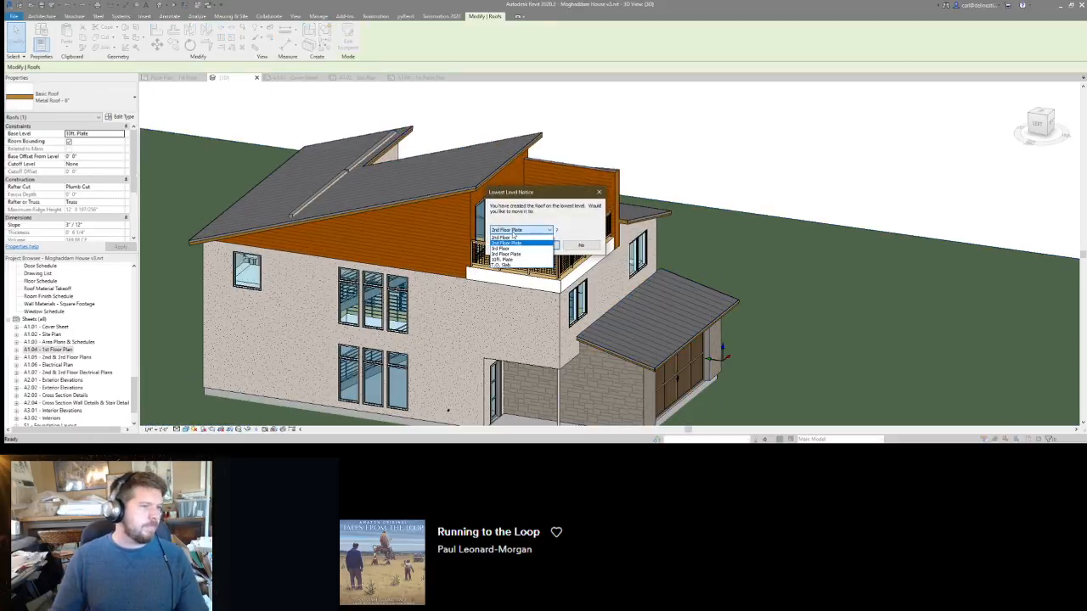
{"action": "left_click", "coordinate": [518, 254]}
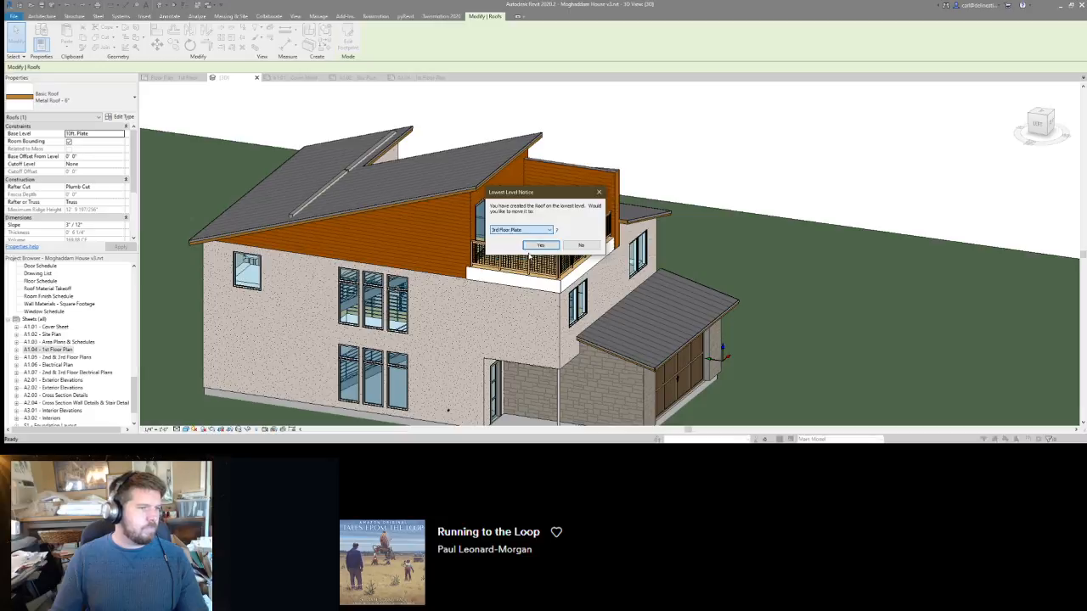
{"action": "left_click", "coordinate": [549, 248]}
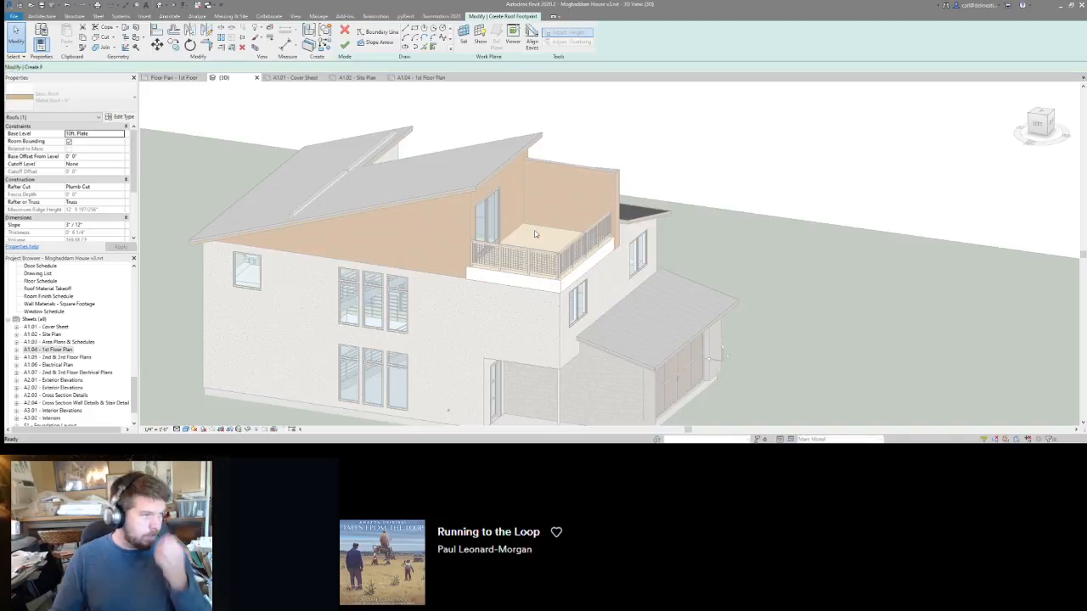
Pick the balcony's sliding-door wall and the two adjoining side walls as roof boundary lines without a defined slope.
{"action": "left_click", "coordinate": [415, 30]}
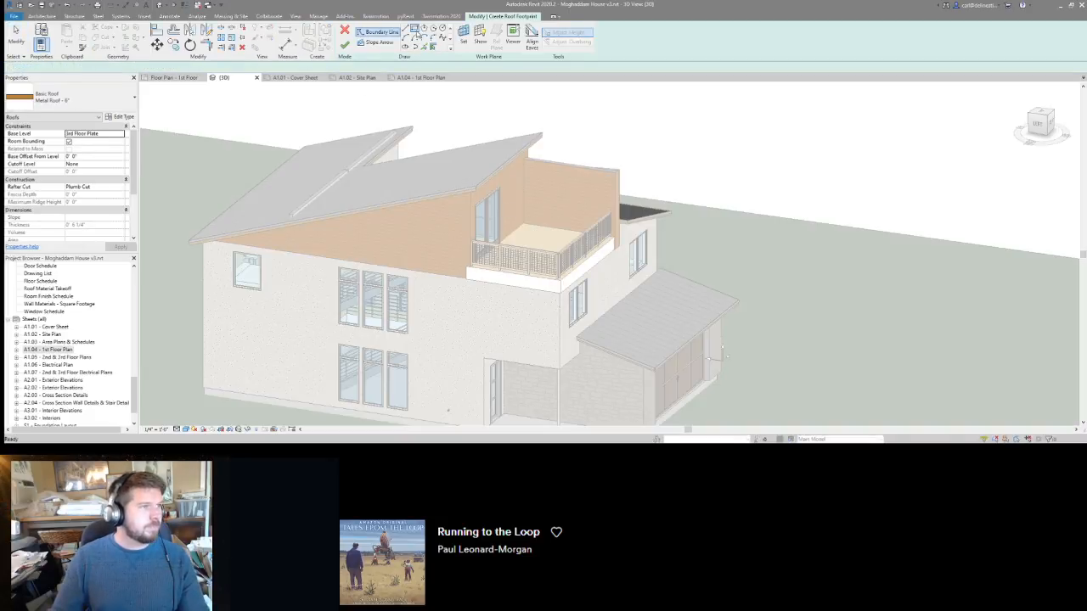
{"action": "left_click", "coordinate": [424, 47]}
{"action": "left_click", "coordinate": [506, 190]}
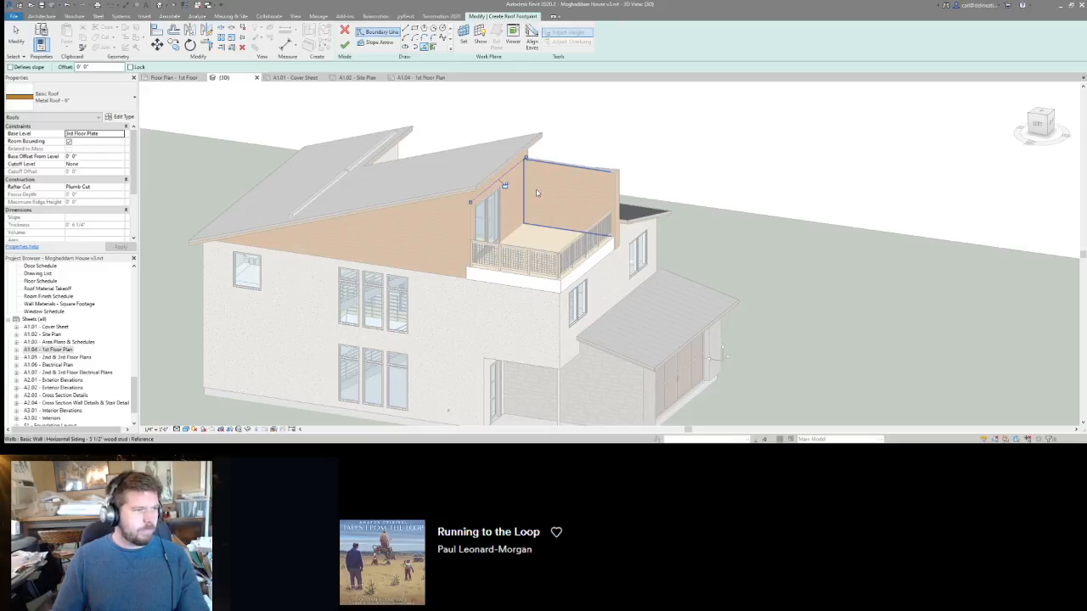
{"action": "left_click", "coordinate": [536, 193]}
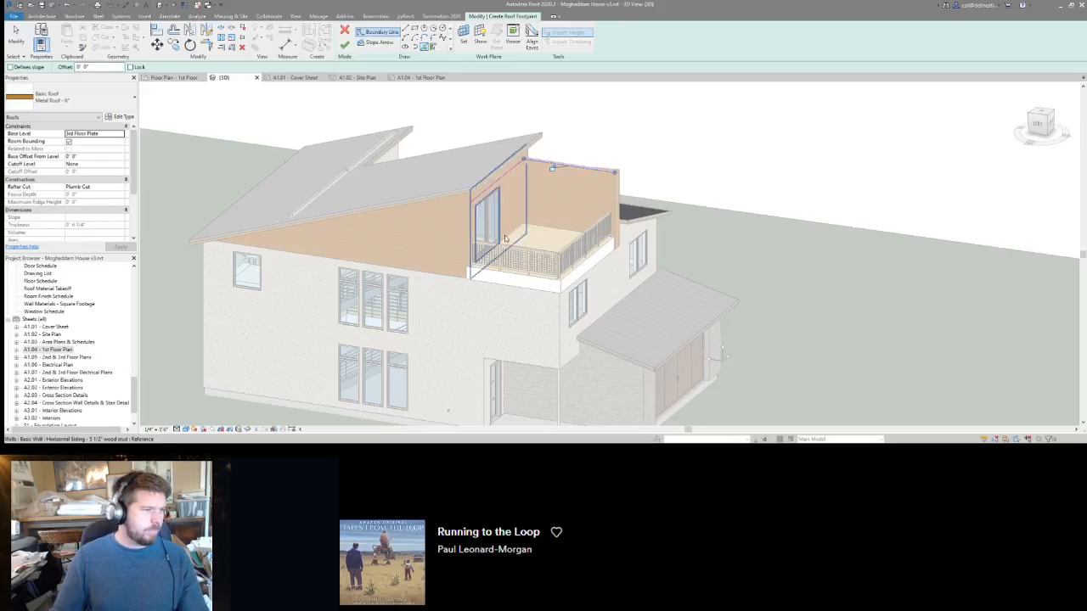
{"action": "left_click", "coordinate": [462, 240]}
{"action": "middle_click_drag", "start_coordinate": [462, 239], "coordinate": [504, 213], "text": "shift"}
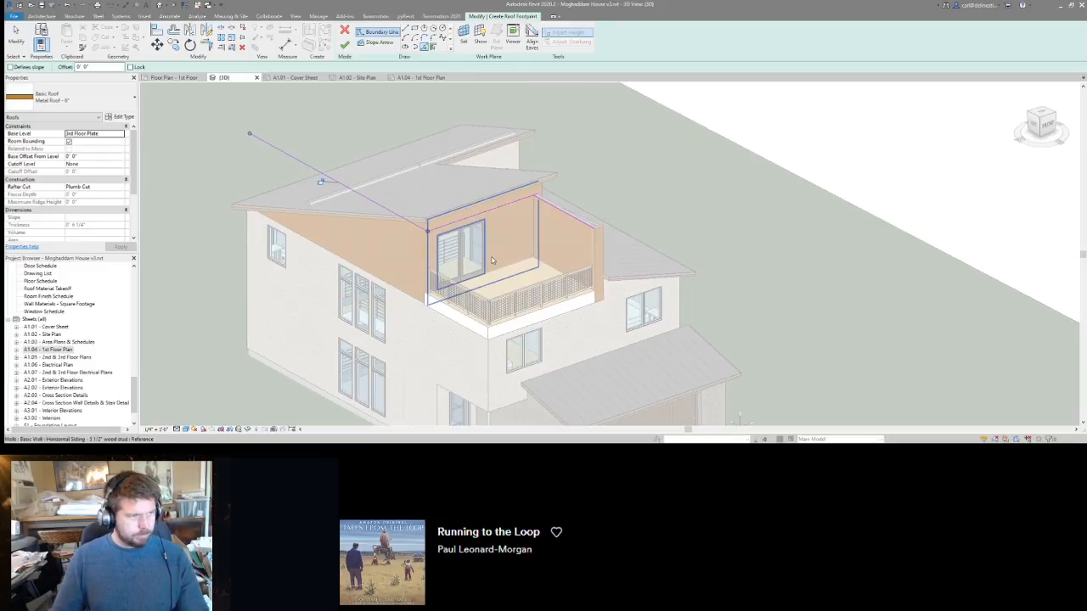
{"action": "key", "text": "Escape"}
Copy the boundary line along the sliding-door wall outward over the balcony to form the awning's outer edge.
{"action": "left_click", "coordinate": [504, 208]}
{"action": "key", "text": "c"}
{"action": "key", "text": "o"}
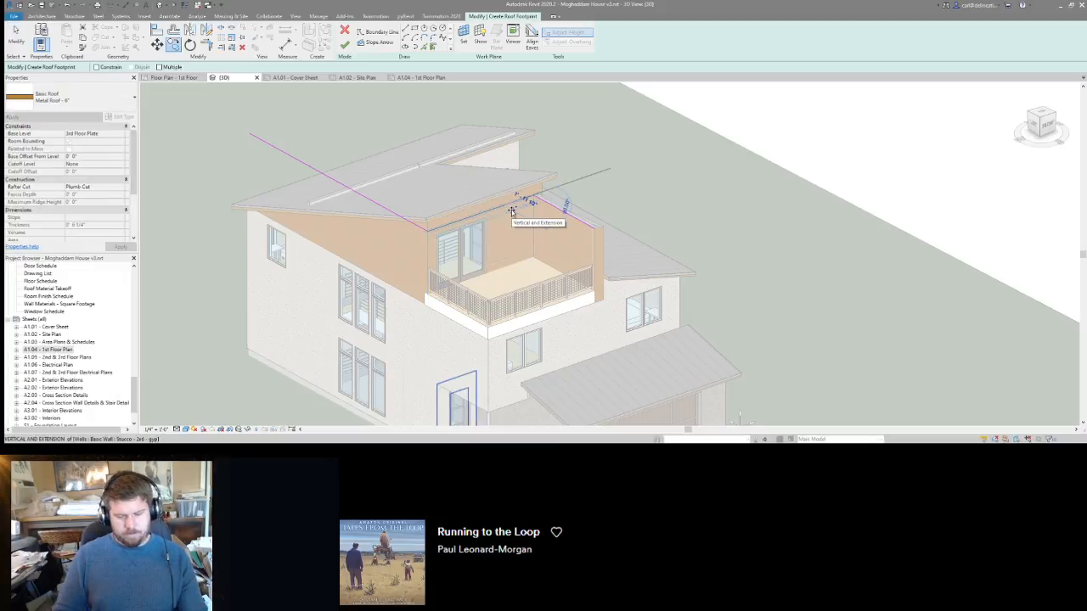
{"action": "left_click", "coordinate": [513, 211]}
{"action": "left_click", "coordinate": [520, 204]}
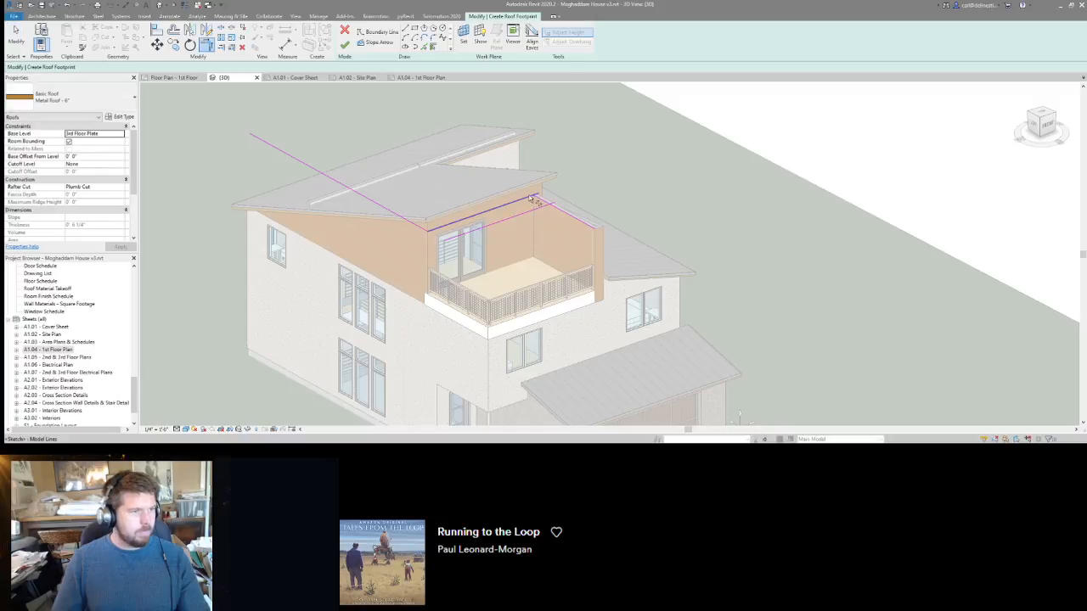
Trim the boundary lines at their corners into a closed narrow rectangle and finish the awning roof sketch.
{"action": "left_click", "coordinate": [535, 198]}
{"action": "left_click", "coordinate": [538, 199]}
{"action": "left_click", "coordinate": [539, 210]}
{"action": "left_click", "coordinate": [428, 231]}
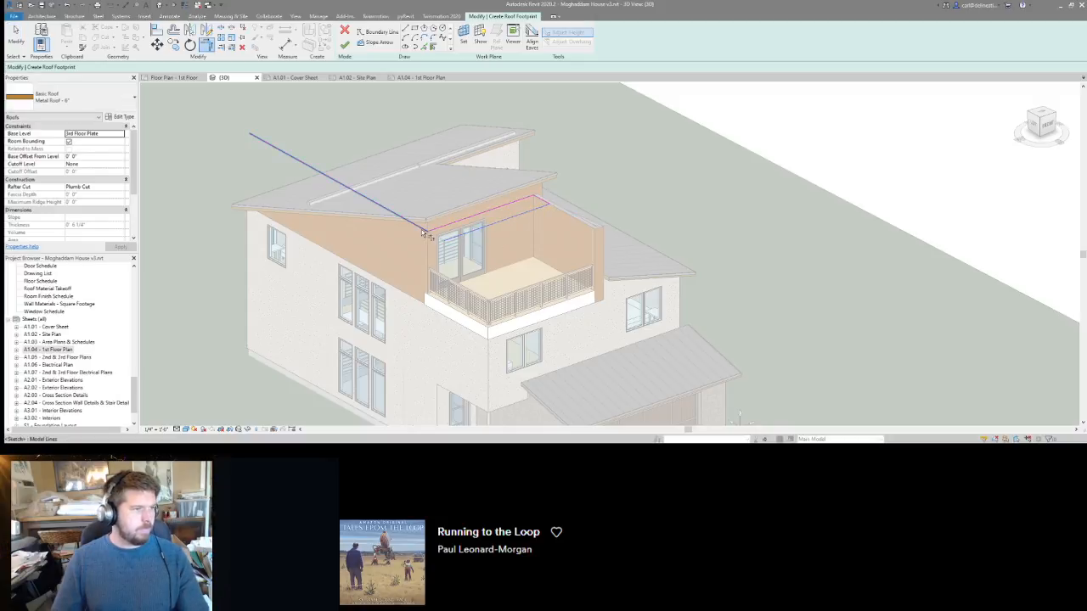
{"action": "left_click", "coordinate": [443, 226]}
{"action": "left_click", "coordinate": [435, 235]}
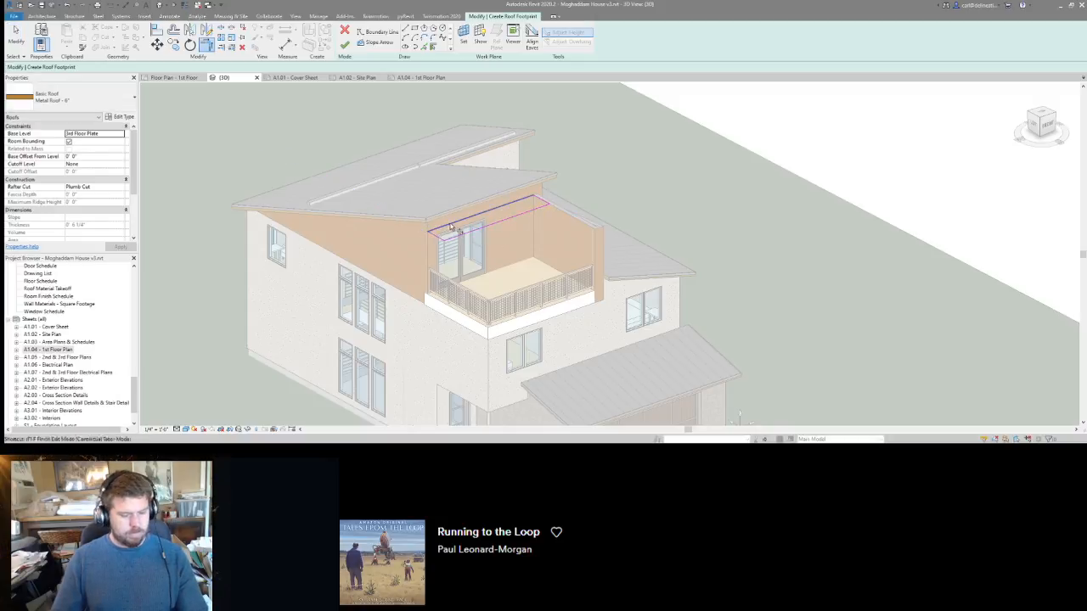
{"action": "key", "text": "f"}
Reopen the awning roof's footprint and make its outer edge define a slope of 1 1/2" / 12".
{"action": "double_click", "coordinate": [469, 224]}
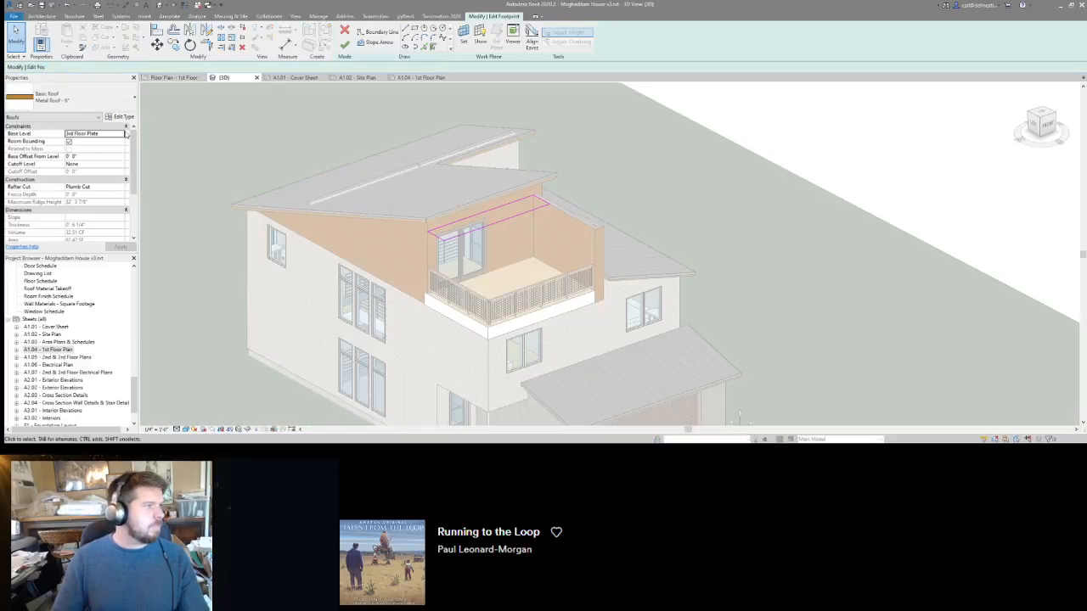
{"action": "left_click", "coordinate": [508, 218]}
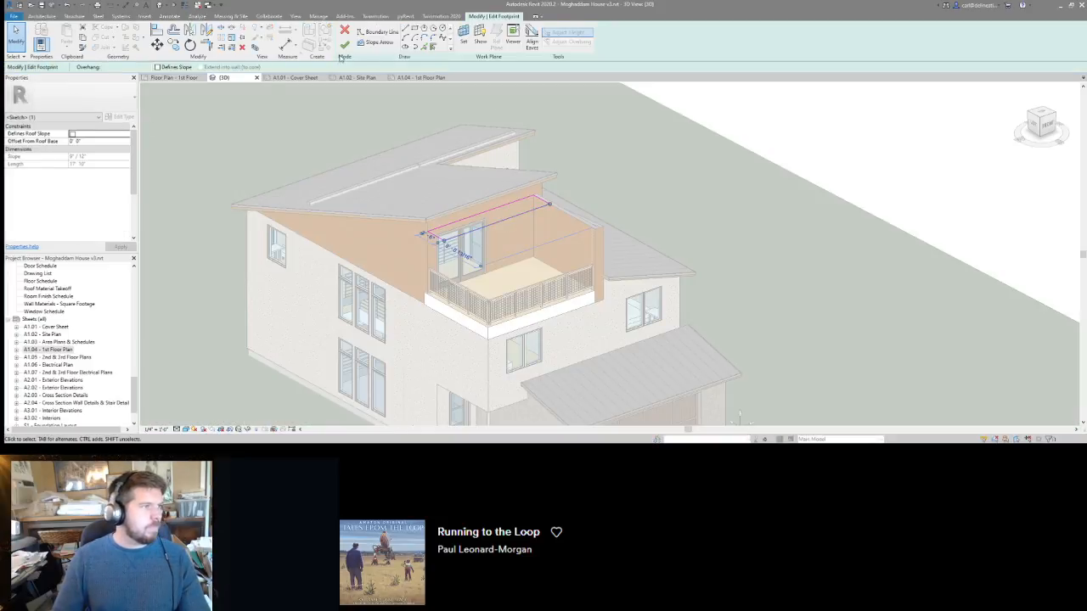
{"action": "left_click", "coordinate": [181, 68]}
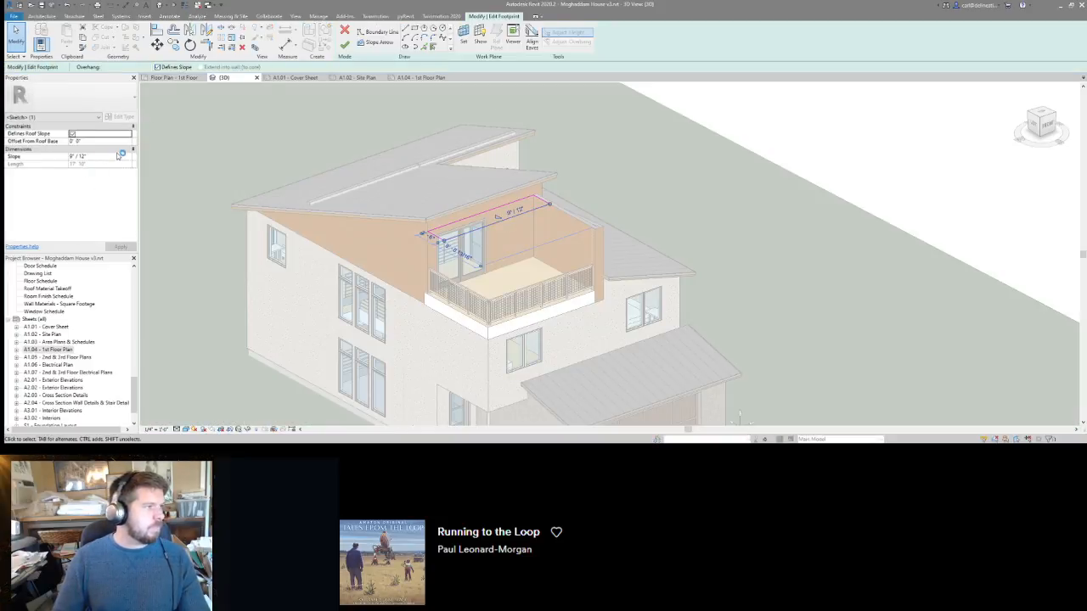
{"action": "left_click", "coordinate": [115, 155]}
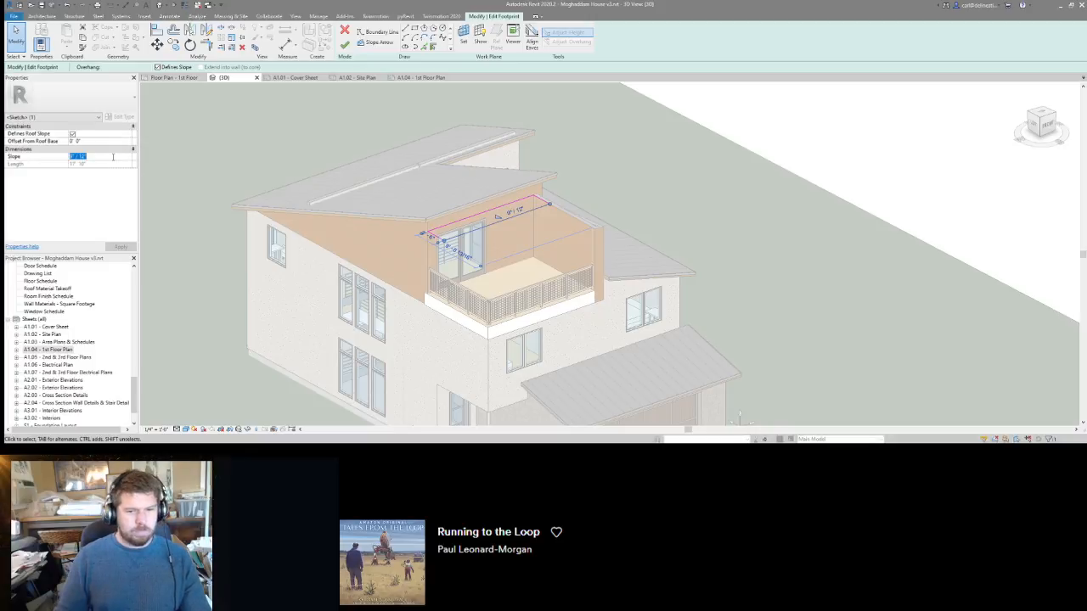
{"action": "type", "text": "1.5"}
{"action": "key", "text": "Return"}
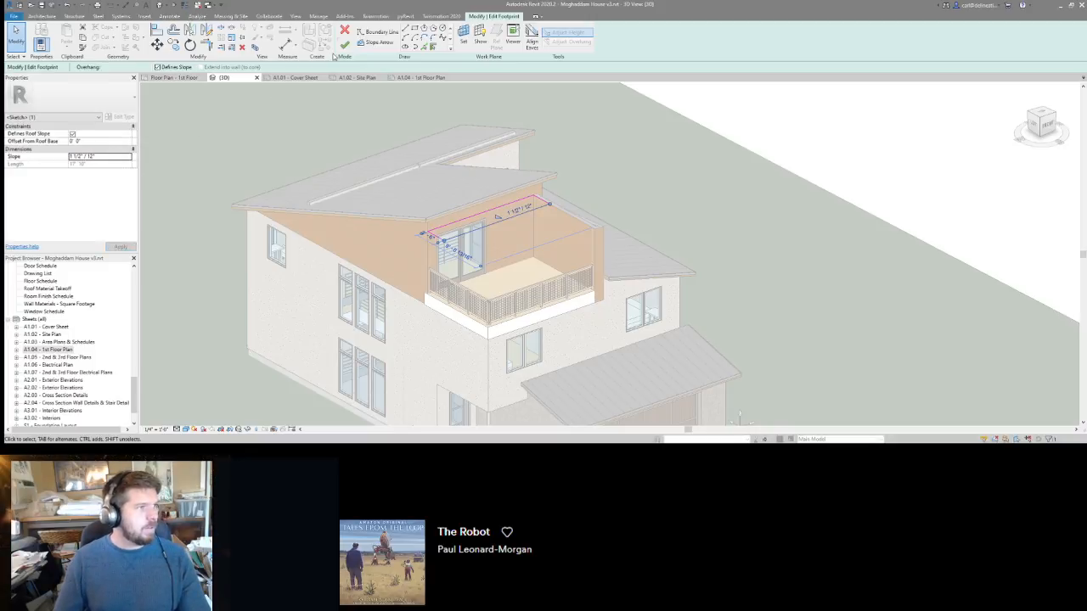
Finish the awning roof's footprint edit and inspect the awning above the balcony's sliding door from several sides.
{"action": "left_click", "coordinate": [343, 49]}
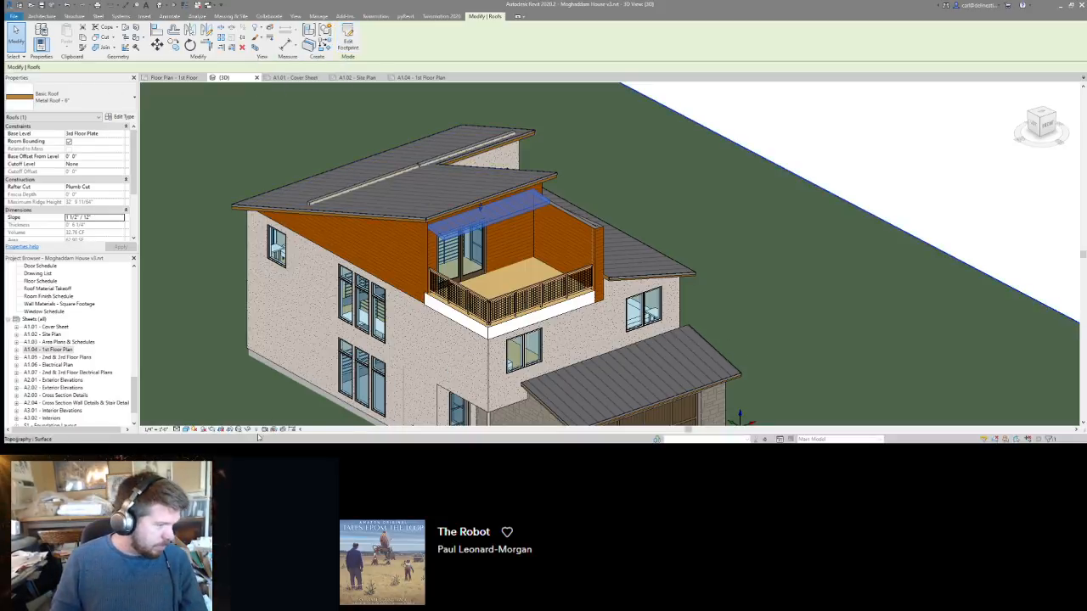
{"action": "mouse_move", "coordinate": [198, 438]}
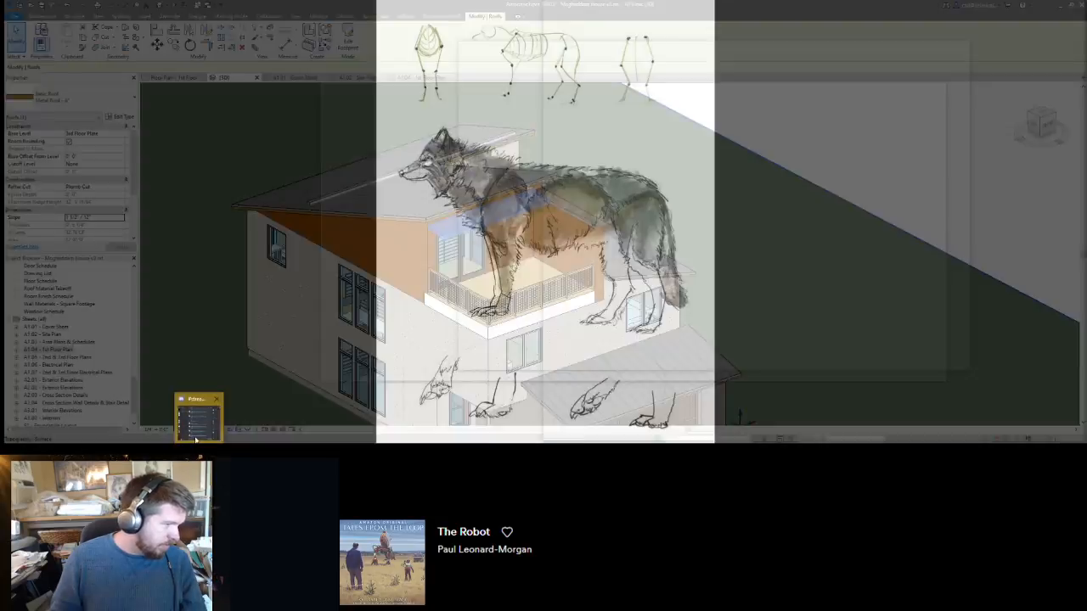
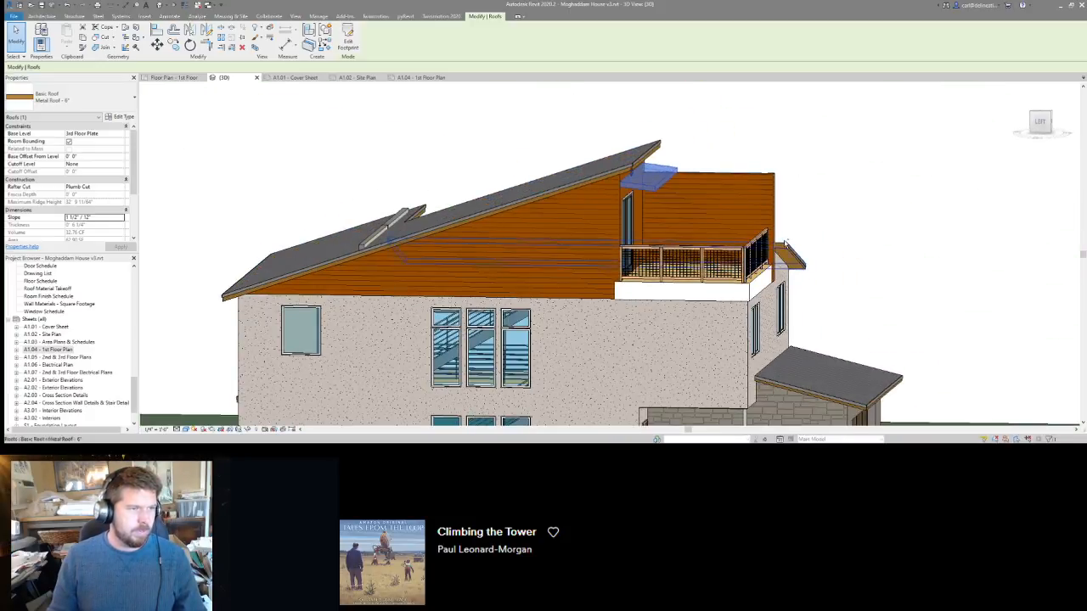
{"action": "middle_click_drag", "start_coordinate": [787, 246], "coordinate": [399, 267], "text": "shift"}
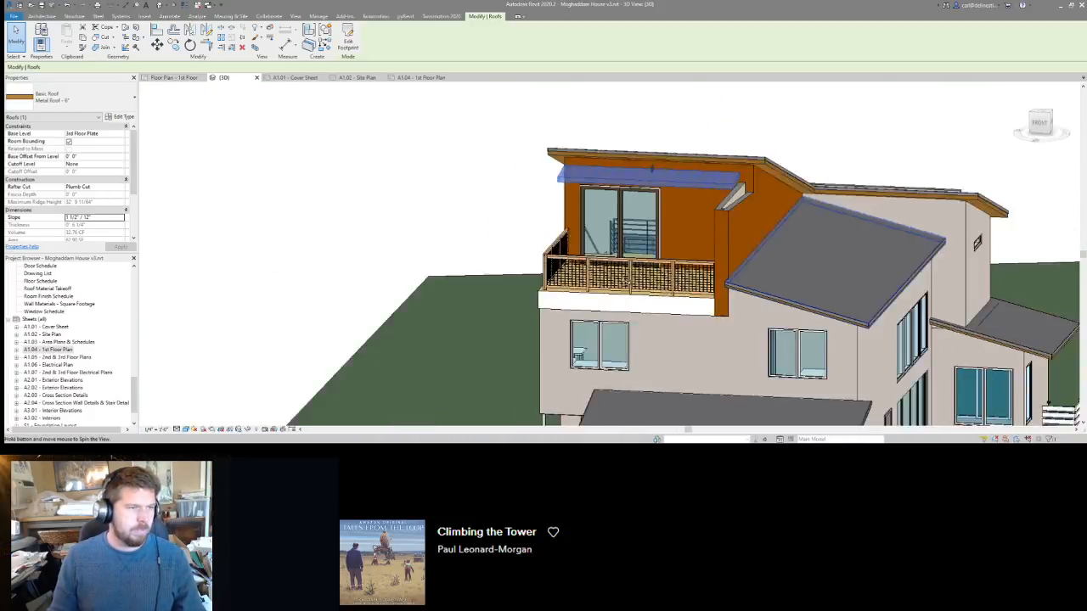
{"action": "mouse_move", "coordinate": [623, 278]}
{"action": "middle_mouse_down", "text": "shift"}
{"action": "mouse_move", "coordinate": [765, 268]}
{"action": "mouse_move", "coordinate": [606, 282]}
{"action": "middle_mouse_up", "text": "shift"}
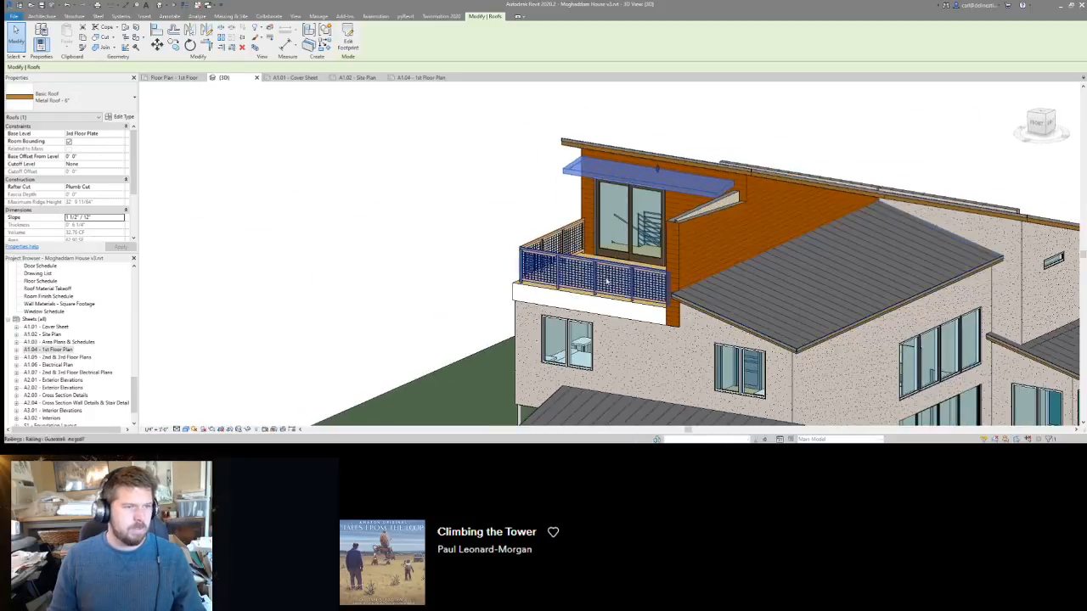
On the A1.02 Site Plan sheet, delete the ADD AWNING ROOF note together with its revision cloud.
{"action": "left_click", "coordinate": [360, 79]}
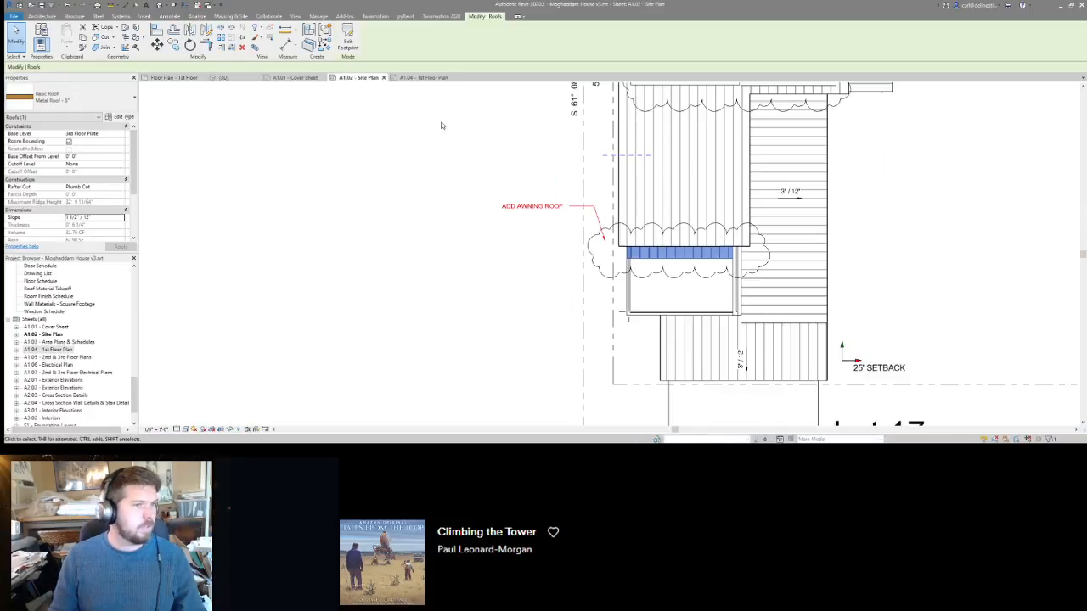
{"action": "middle_click_drag", "start_coordinate": [691, 207], "coordinate": [672, 240]}
{"action": "scroll", "coordinate": [669, 244], "scroll_direction": "down", "scroll_amount": 2}
{"action": "left_click", "coordinate": [581, 244]}
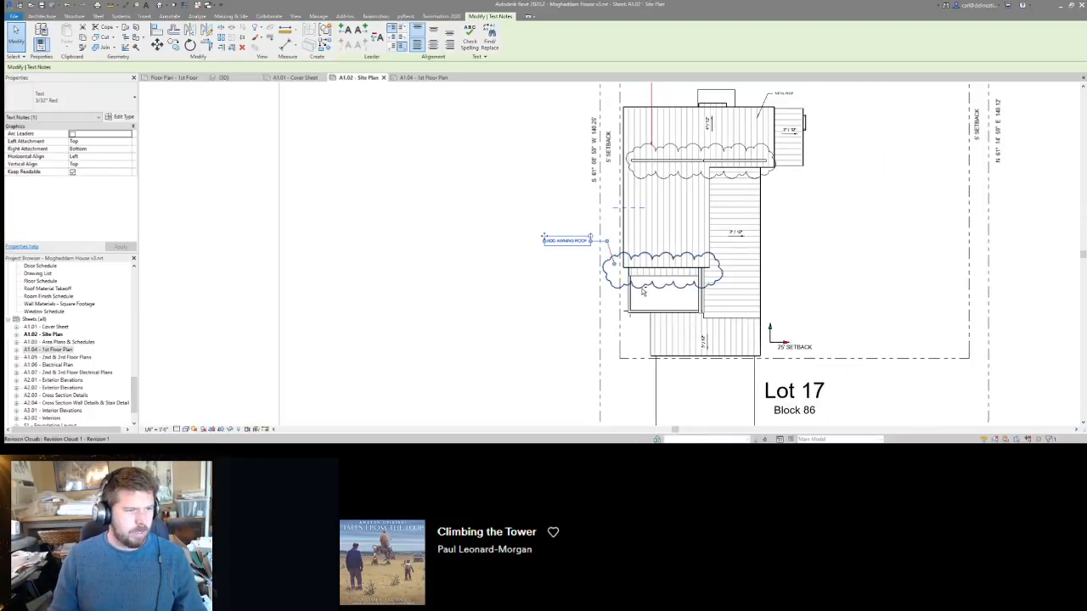
{"action": "left_click", "coordinate": [643, 291], "text": "ctrl"}
{"action": "key", "text": "Delete"}
Try to attach the top of the interior wall inside the FIX WALLS cloud to the main roof.
{"action": "middle_click_drag", "start_coordinate": [667, 208], "coordinate": [668, 294]}
{"action": "scroll", "coordinate": [603, 241], "scroll_direction": "up", "scroll_amount": 1}
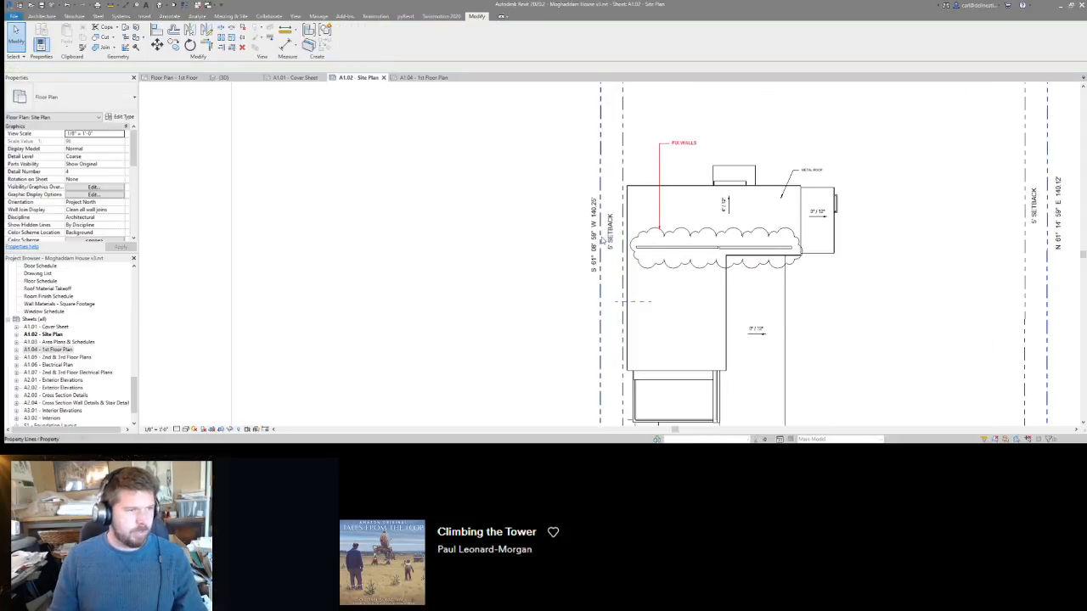
{"action": "left_click", "coordinate": [665, 251]}
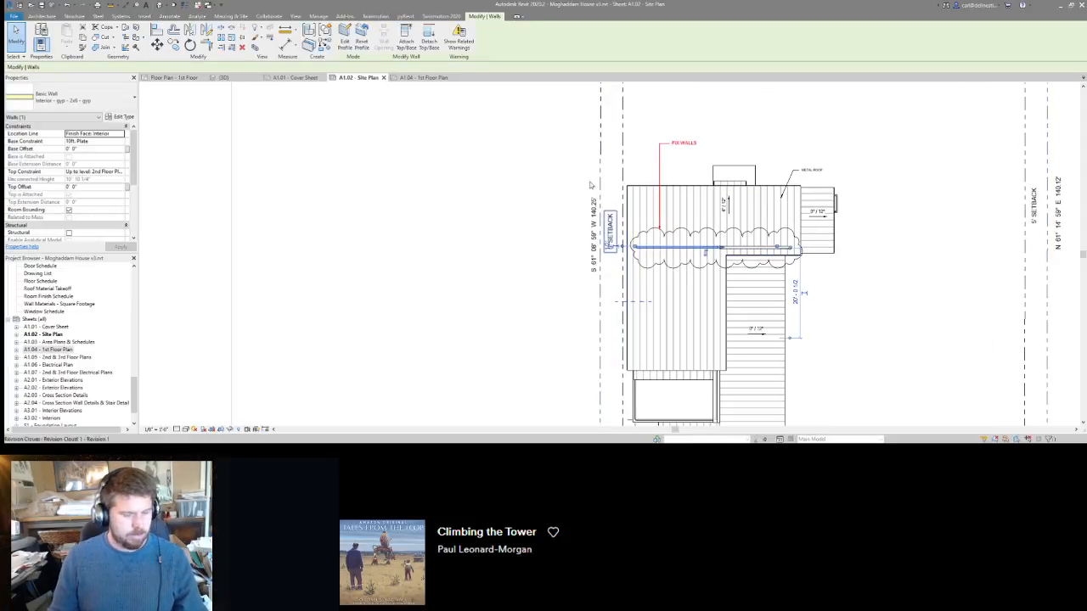
{"action": "left_click", "coordinate": [405, 42]}
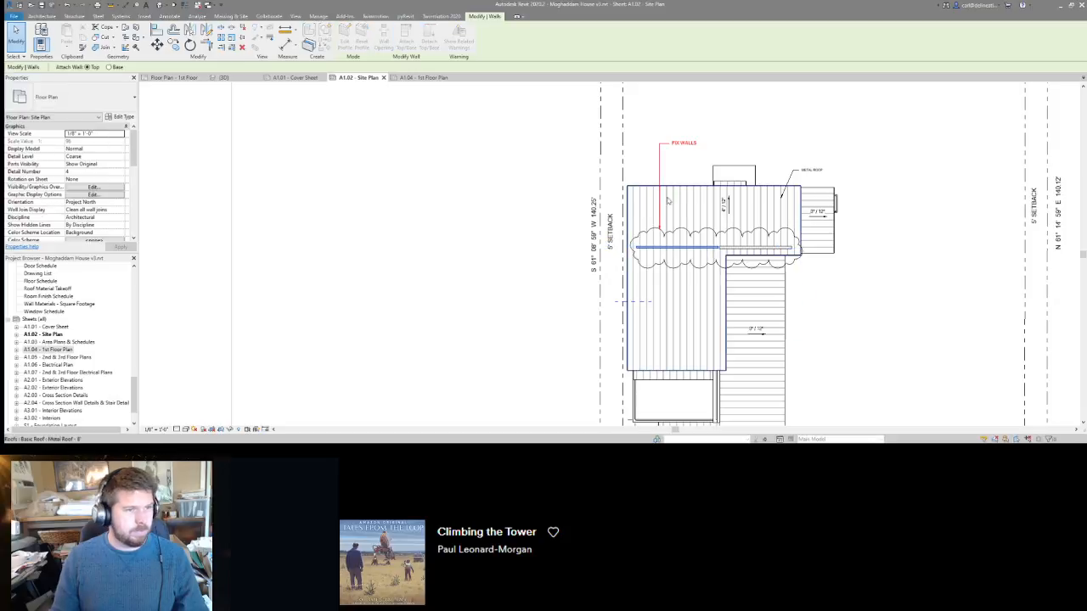
{"action": "left_click", "coordinate": [655, 298]}
{"action": "key", "text": "Escape"}
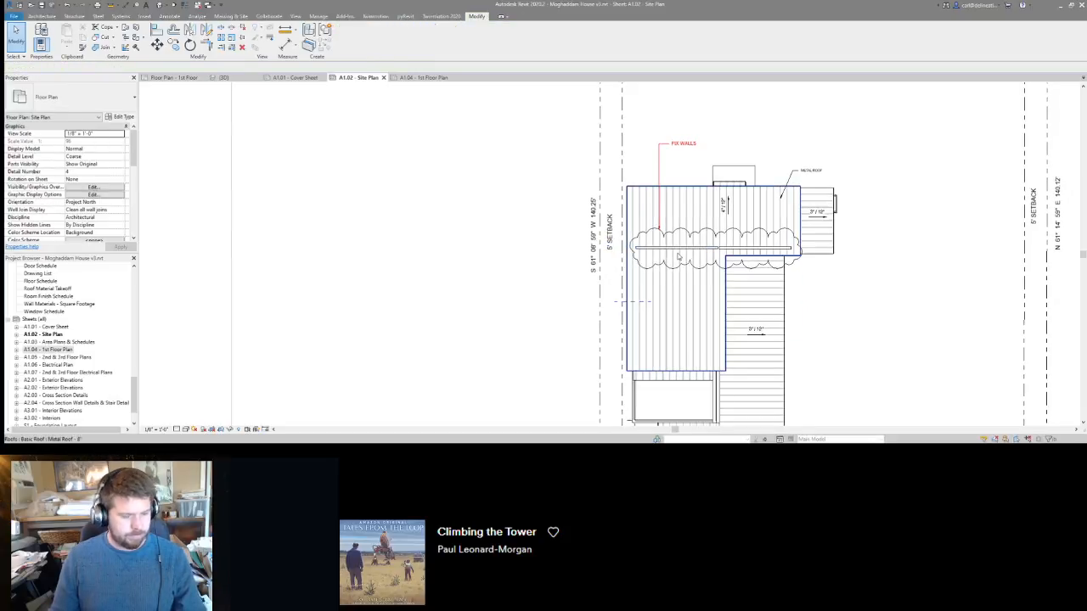
In the 3D view, isolate the walls poking through the main roof with a section box around the selection.
{"action": "key", "text": "ctrl+Tab"}
{"action": "scroll", "coordinate": [679, 258], "scroll_direction": "down", "scroll_amount": 1}
{"action": "middle_click_drag", "start_coordinate": [677, 258], "coordinate": [463, 285], "text": "shift"}
{"action": "left_click", "coordinate": [440, 275]}
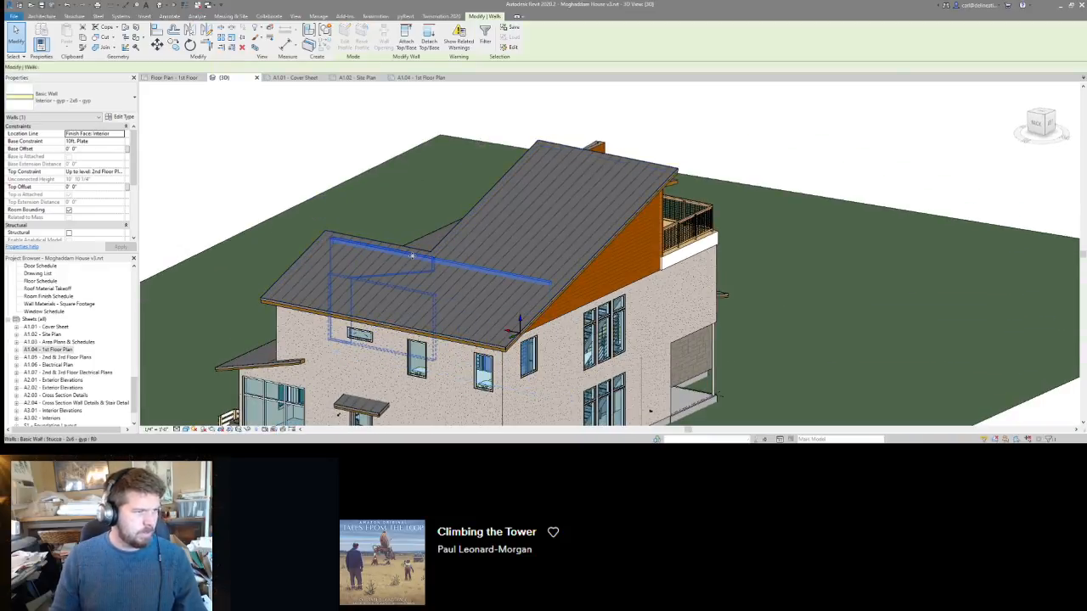
{"action": "key", "text": "b"}
{"action": "key", "text": "x"}
Reset the edited profile of the interior wall that rises through the main roof.
{"action": "middle_click_drag", "start_coordinate": [743, 256], "coordinate": [505, 293], "text": "shift"}
{"action": "left_click", "coordinate": [565, 247]}
{"action": "middle_click_drag", "start_coordinate": [633, 286], "coordinate": [660, 290], "text": "shift"}
{"action": "left_click", "coordinate": [360, 42]}
Attach the top of the reset interior wall to the roof above it.
{"action": "mouse_move", "coordinate": [484, 320]}
{"action": "middle_mouse_down", "text": "shift"}
{"action": "mouse_move", "coordinate": [454, 303]}
{"action": "mouse_move", "coordinate": [342, 310]}
{"action": "mouse_move", "coordinate": [488, 306]}
{"action": "middle_mouse_up", "text": "shift"}
{"action": "left_click", "coordinate": [695, 247]}
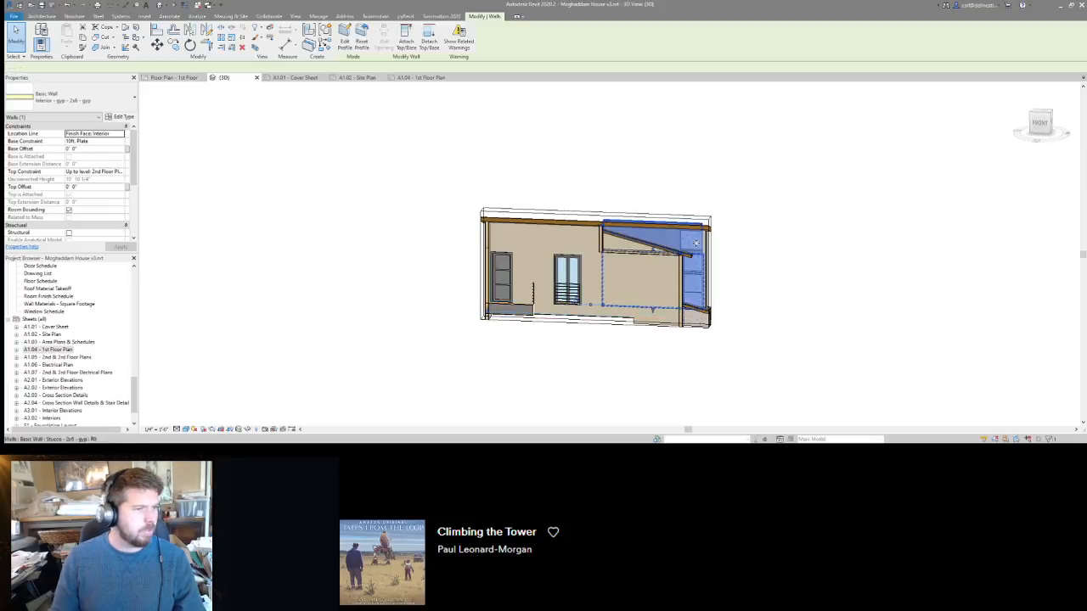
{"action": "middle_click_drag", "start_coordinate": [786, 211], "coordinate": [573, 265], "text": "shift"}
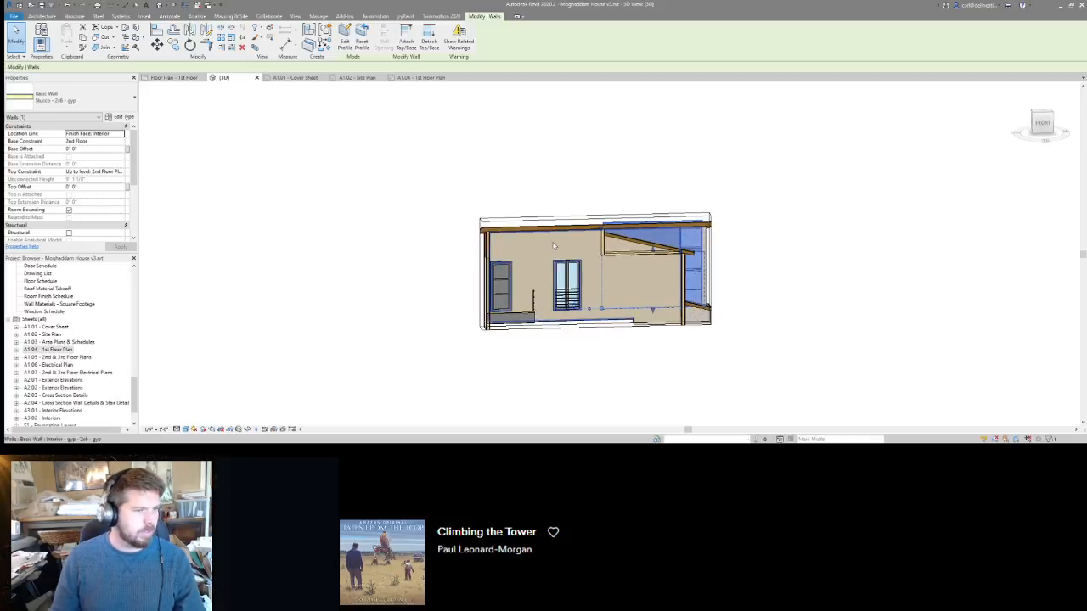
{"action": "left_click", "coordinate": [552, 246]}
{"action": "left_click", "coordinate": [637, 353]}
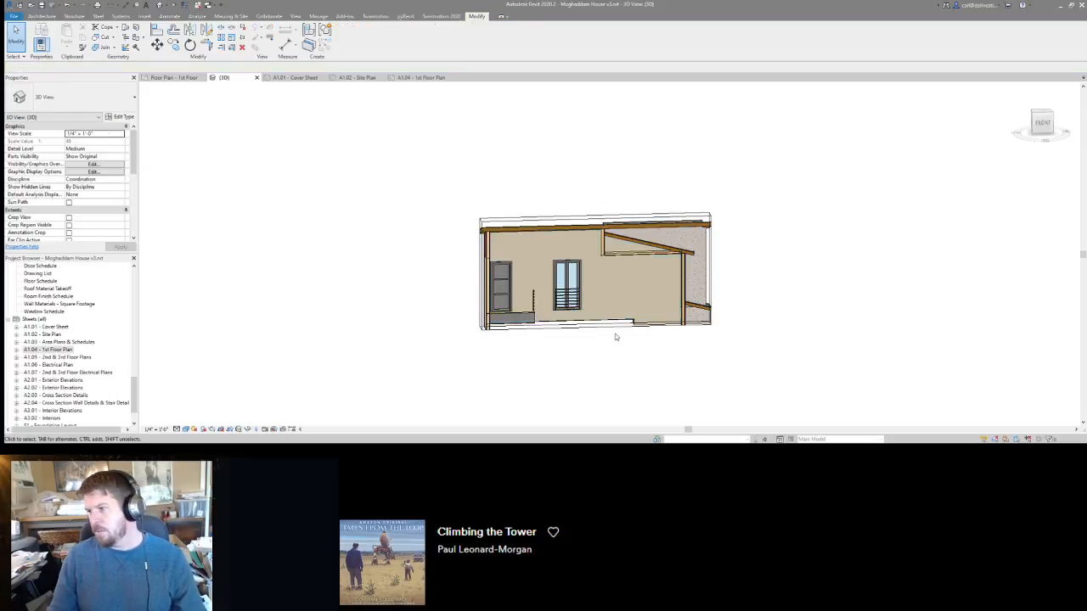
{"action": "scroll", "coordinate": [561, 293], "scroll_direction": "up", "scroll_amount": 3}
{"action": "middle_click_drag", "start_coordinate": [676, 333], "coordinate": [645, 254]}
{"action": "left_click", "coordinate": [646, 255]}
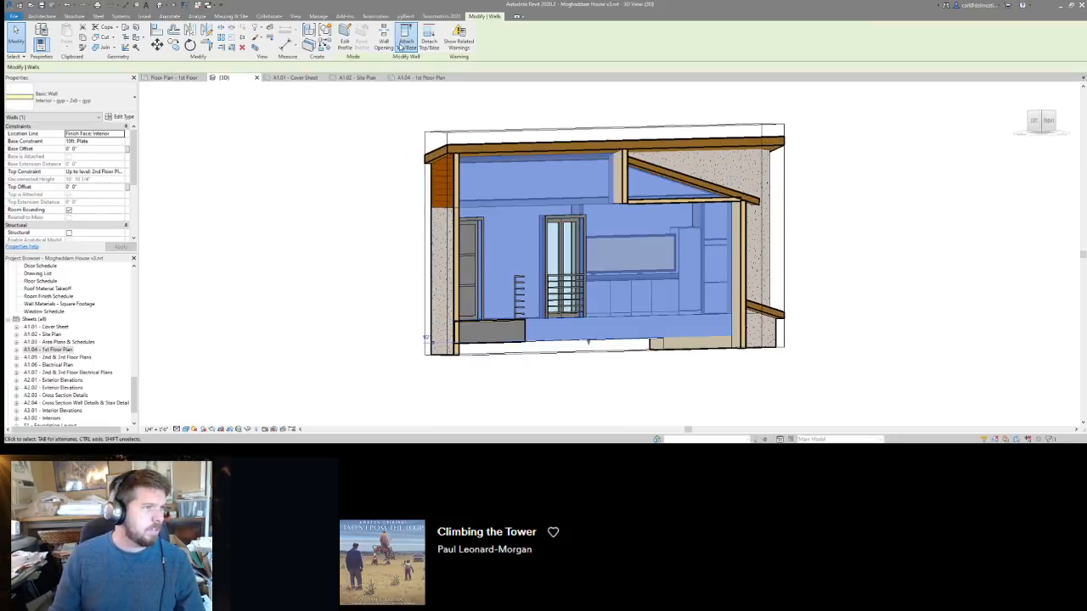
{"action": "middle_click_drag", "start_coordinate": [586, 286], "coordinate": [384, 282], "text": "shift"}
{"action": "left_click", "coordinate": [406, 41]}
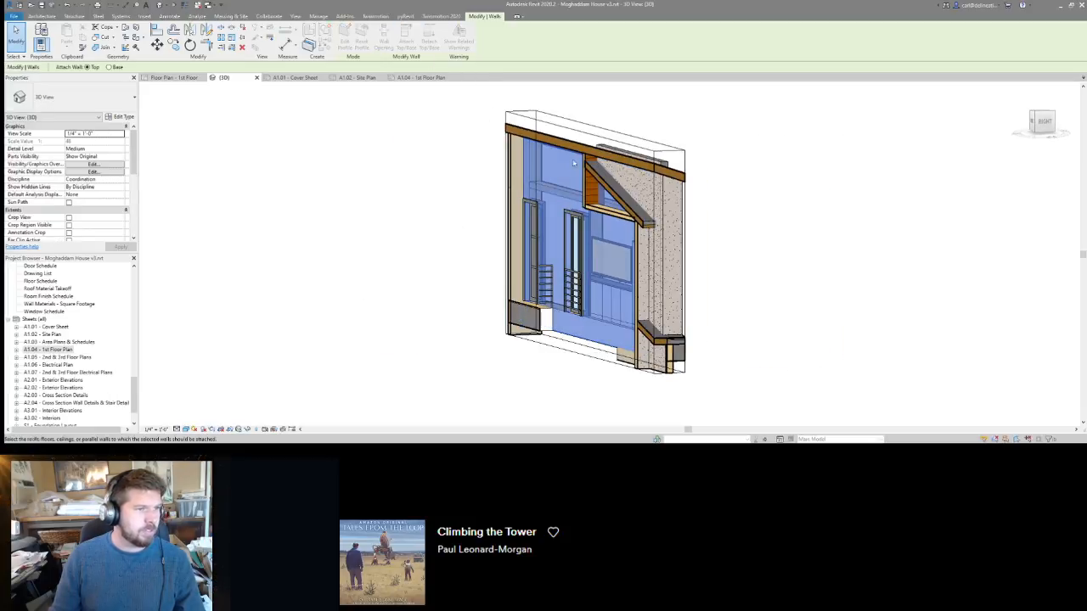
{"action": "left_click", "coordinate": [592, 174]}
Edit the stucco wall's profile by lowering its top edge toward the main roof's underside, and finish the sketch.
{"action": "middle_click_drag", "start_coordinate": [398, 213], "coordinate": [537, 231], "text": "shift"}
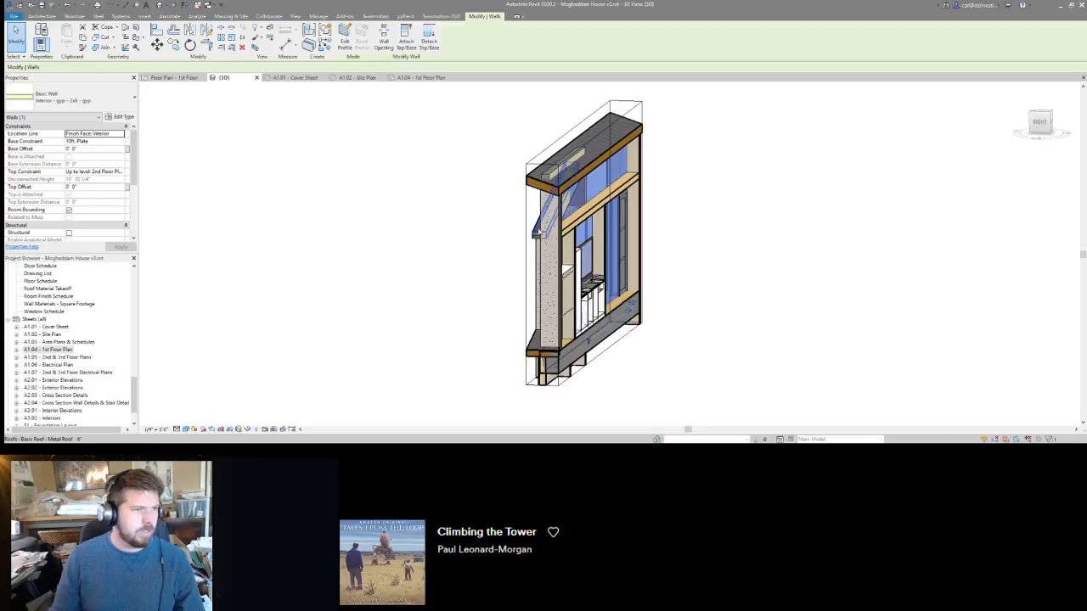
{"action": "left_click", "coordinate": [557, 175]}
{"action": "middle_click_drag", "start_coordinate": [448, 207], "coordinate": [438, 113], "text": "shift"}
{"action": "left_click", "coordinate": [346, 43]}
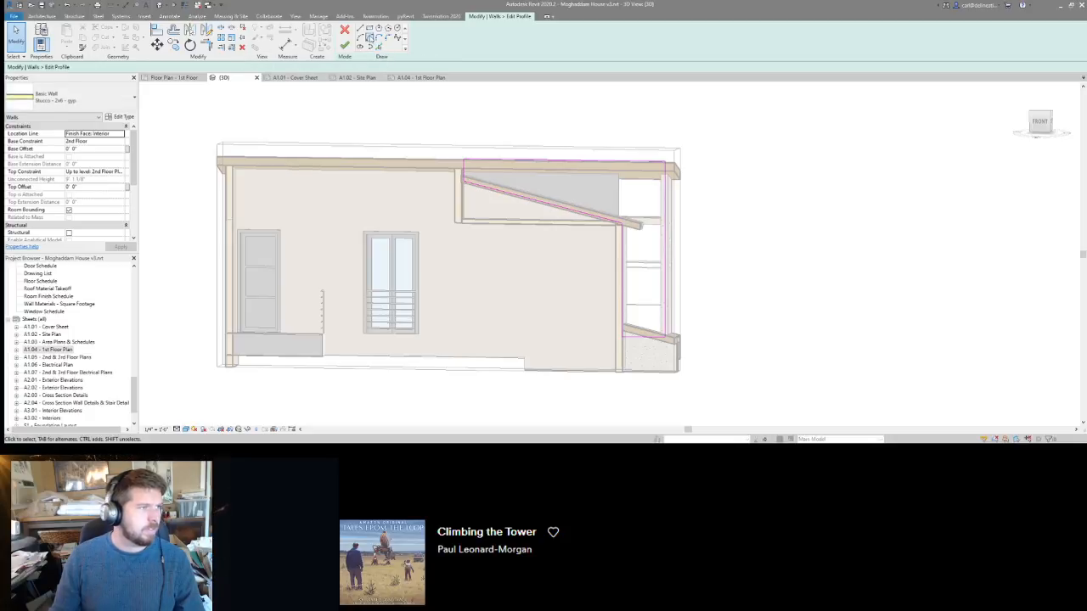
{"action": "left_click", "coordinate": [553, 161]}
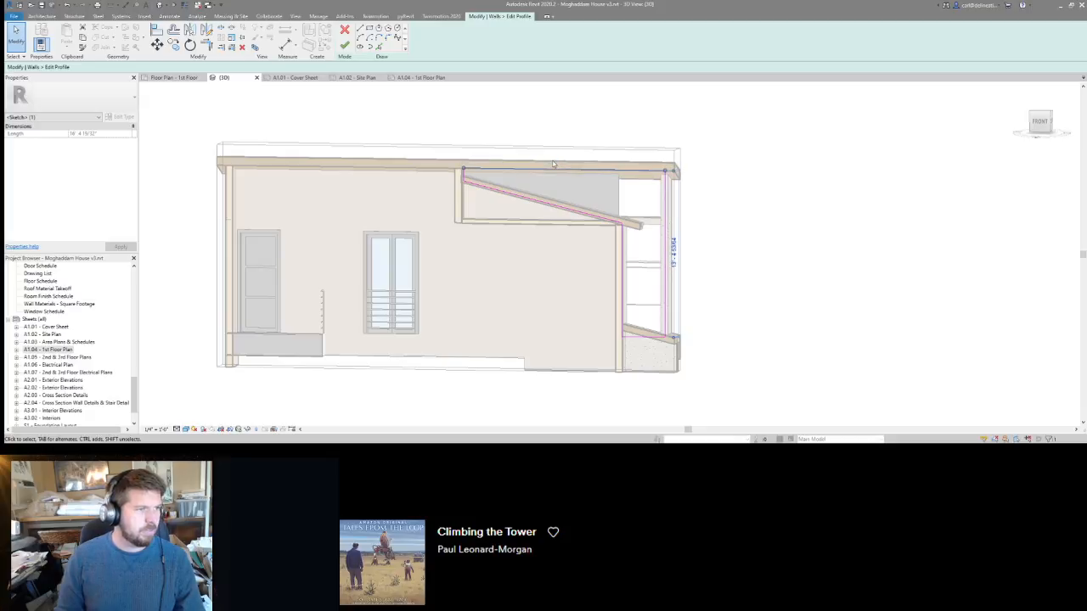
{"action": "key", "text": "f"}
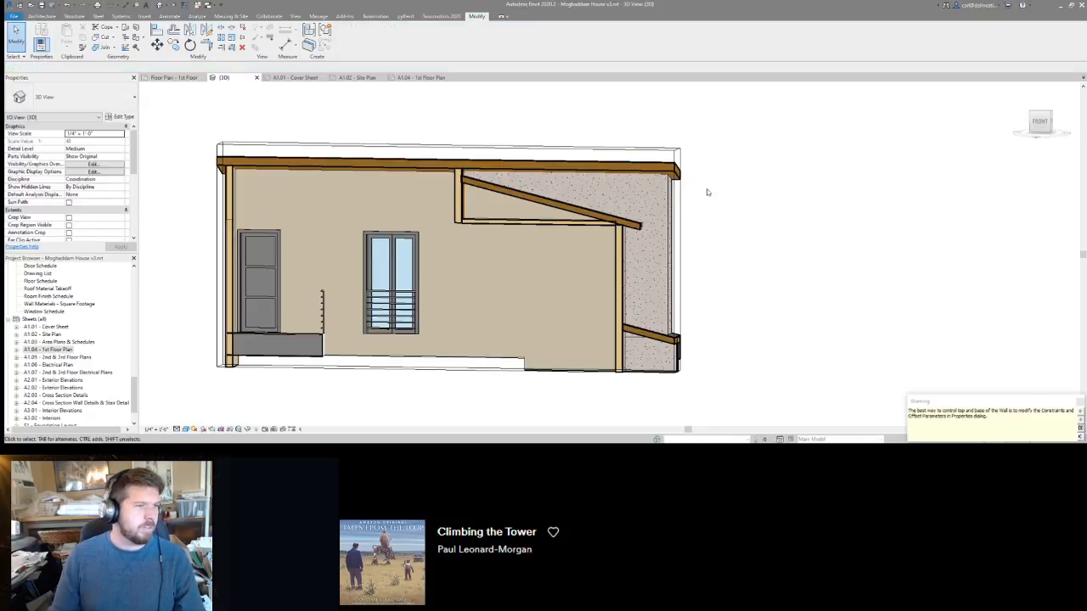
Reopen the stucco wall's profile, leave it, and try to attach the wall's top to the main roof, unjoining the conflicting elements.
{"action": "mouse_move", "coordinate": [750, 229]}
{"action": "middle_mouse_down", "text": "shift"}
{"action": "mouse_move", "coordinate": [592, 153]}
{"action": "mouse_move", "coordinate": [728, 164]}
{"action": "middle_mouse_up", "text": "shift"}
{"action": "double_click", "coordinate": [578, 178]}
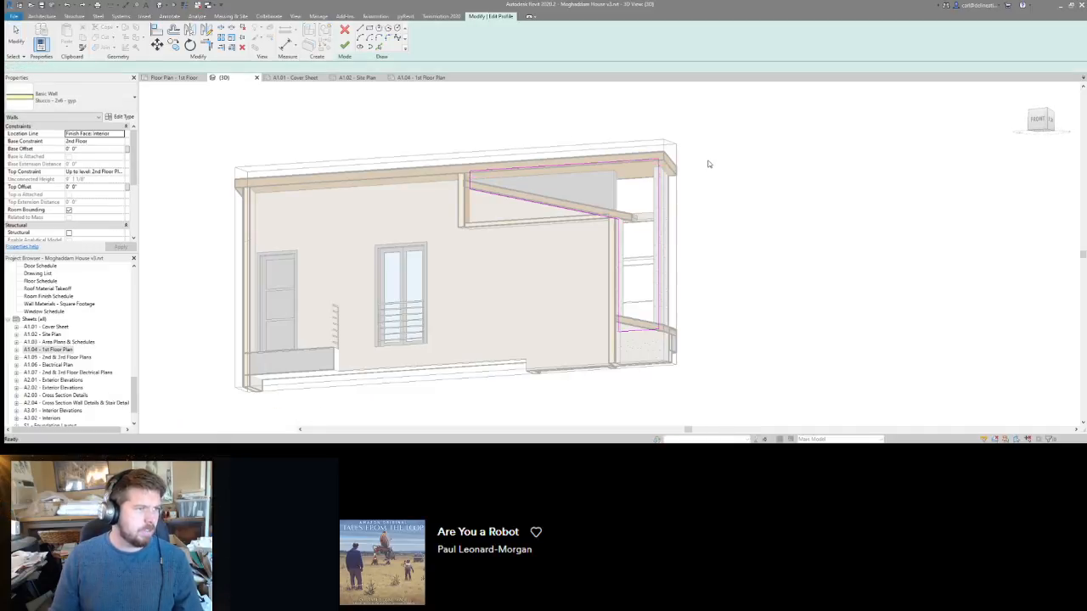
{"action": "key", "text": "Escape"}
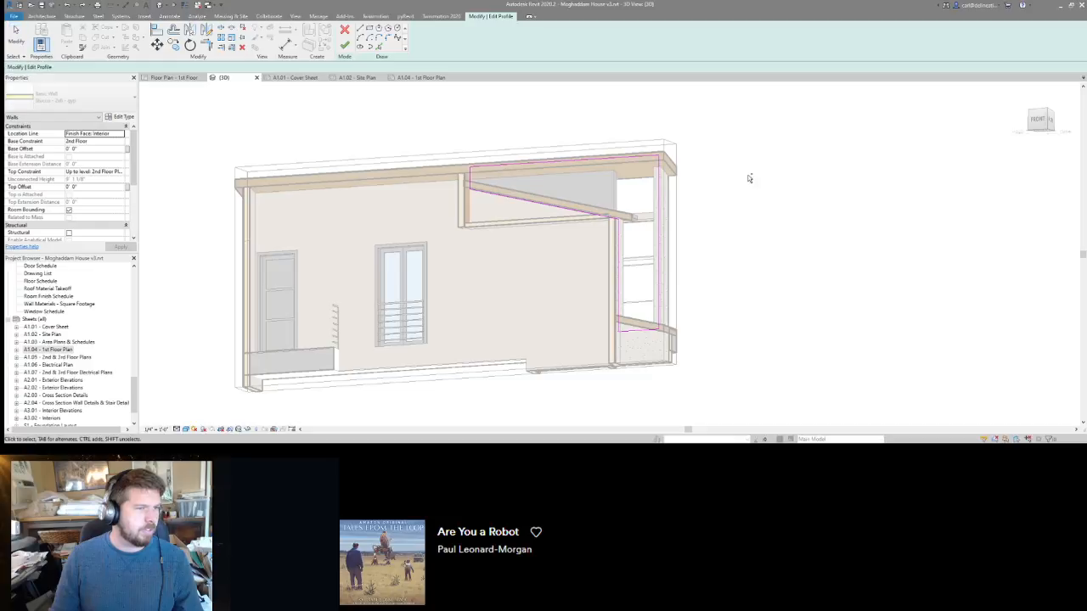
{"action": "left_click", "coordinate": [603, 198]}
{"action": "left_click", "coordinate": [406, 38]}
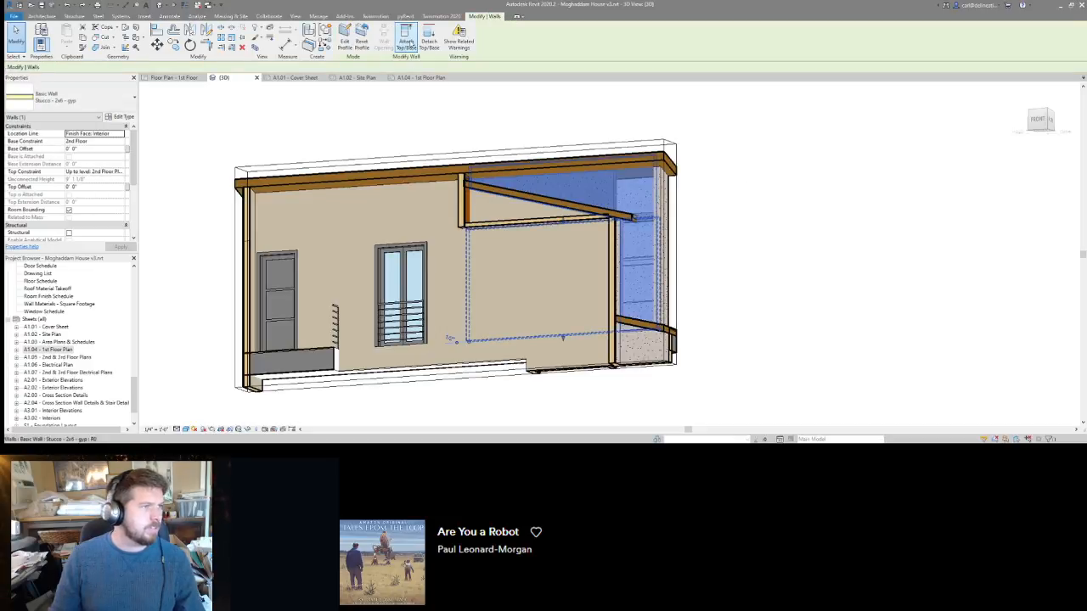
{"action": "left_click", "coordinate": [593, 174]}
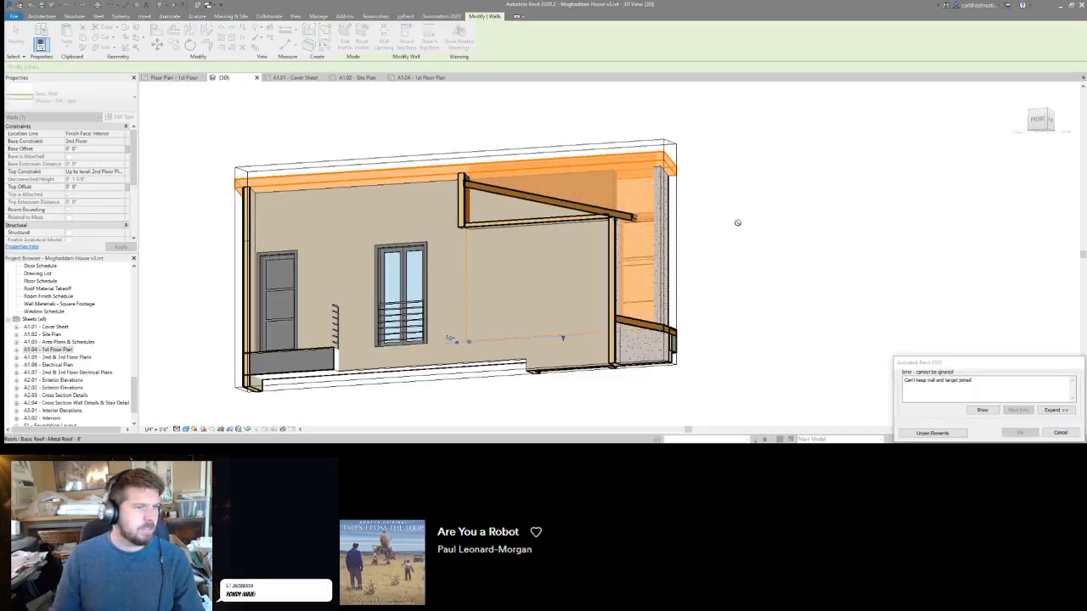
{"action": "left_click", "coordinate": [958, 434]}
Set the stucco wall's top offset to -0' 8" and reset its edited profile.
{"action": "middle_click_drag", "start_coordinate": [711, 213], "coordinate": [521, 180], "text": "shift"}
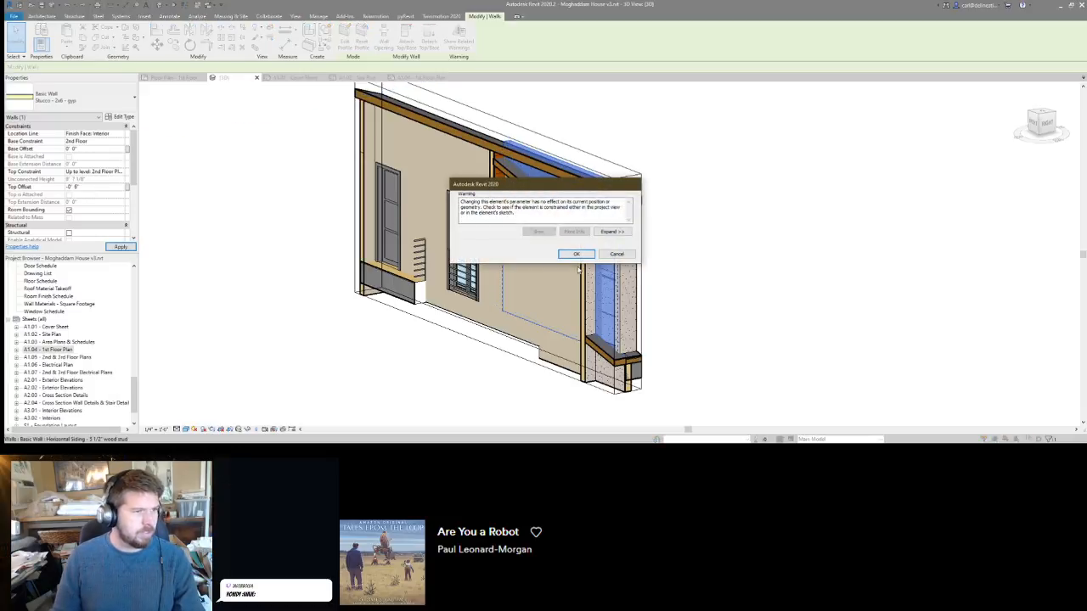
{"action": "left_click", "coordinate": [576, 255]}
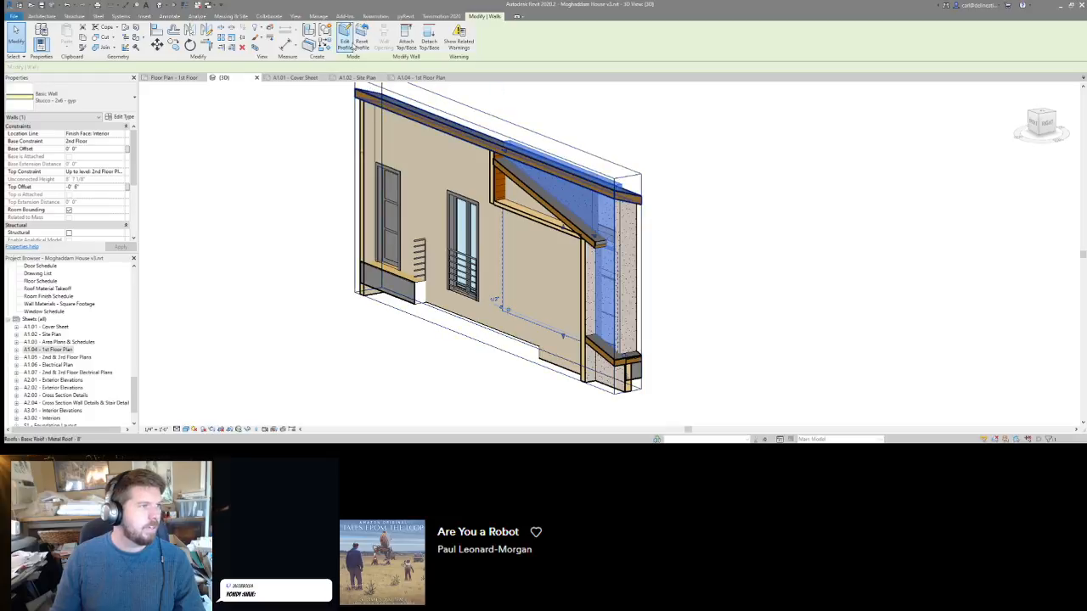
{"action": "left_click", "coordinate": [362, 39]}
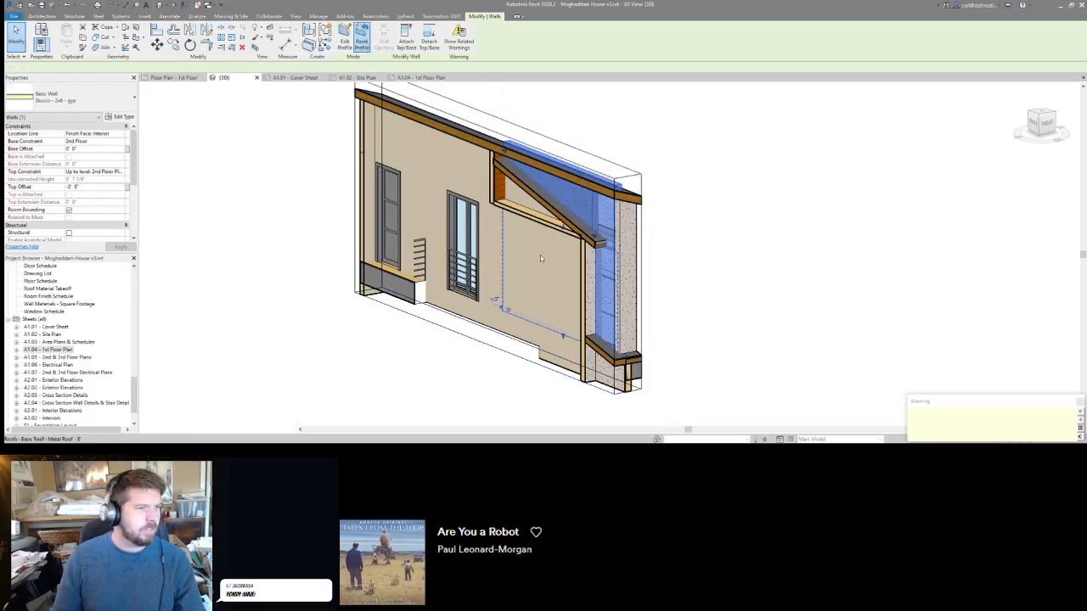
Check the stucco wall's reset rectangular profile and attach the wall's top to the main roof.
{"action": "left_click", "coordinate": [344, 39]}
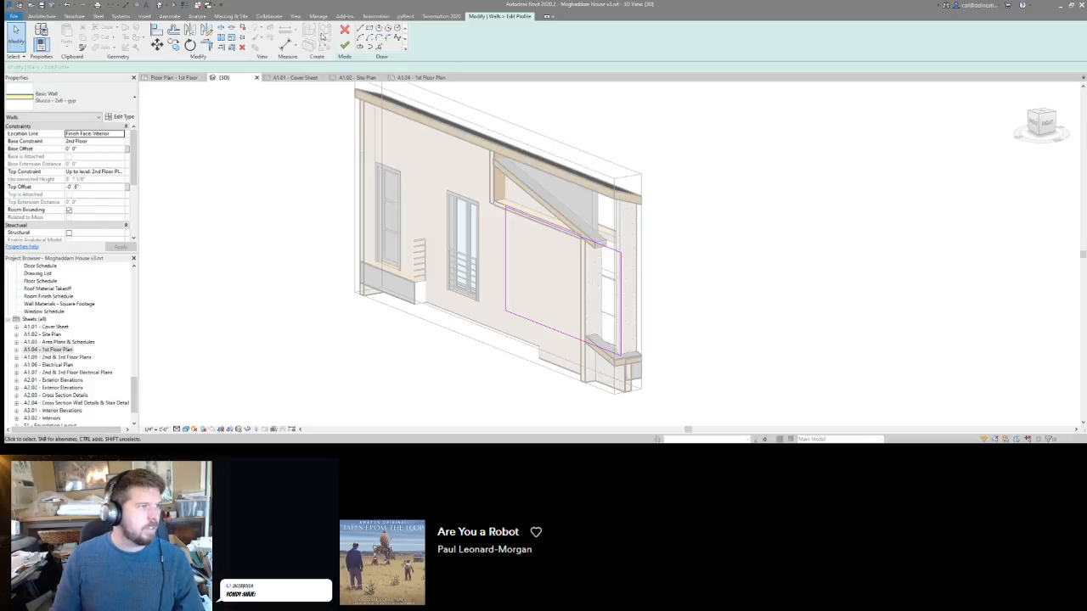
{"action": "left_click", "coordinate": [344, 44]}
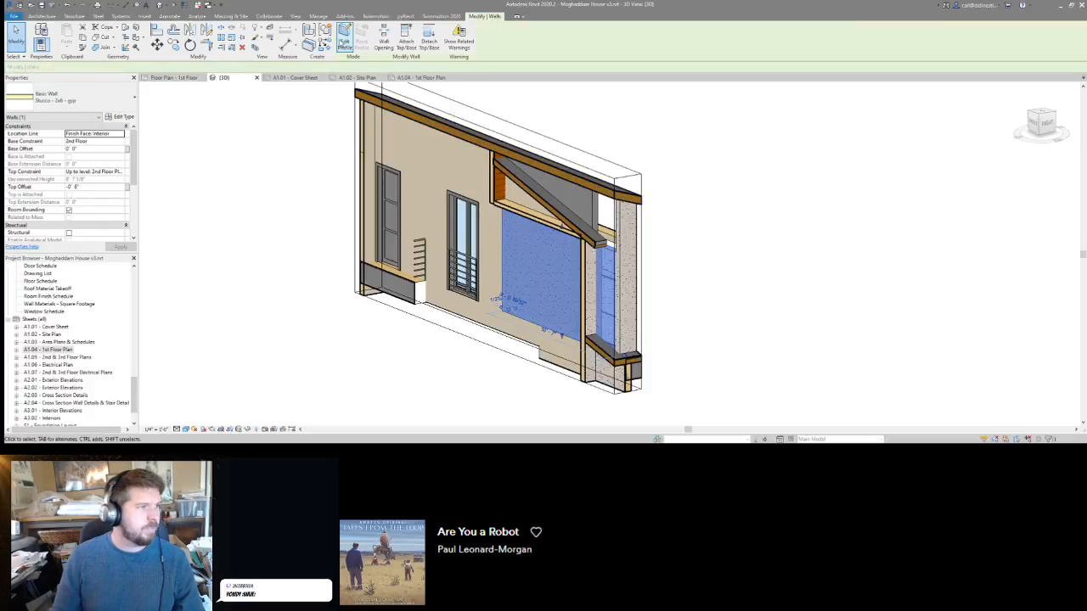
{"action": "left_click", "coordinate": [411, 40]}
{"action": "left_click", "coordinate": [531, 161]}
{"action": "key", "text": "Escape"}
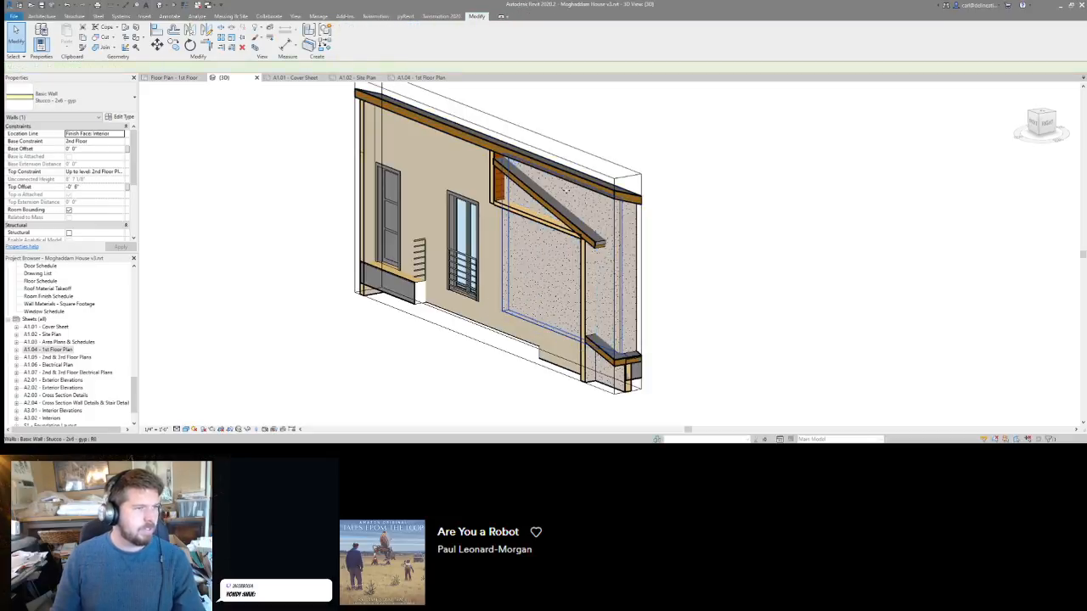
Open the stucco wall's profile for editing and set its top offset to 4' 6".
{"action": "left_click", "coordinate": [562, 189]}
{"action": "left_click", "coordinate": [344, 39]}
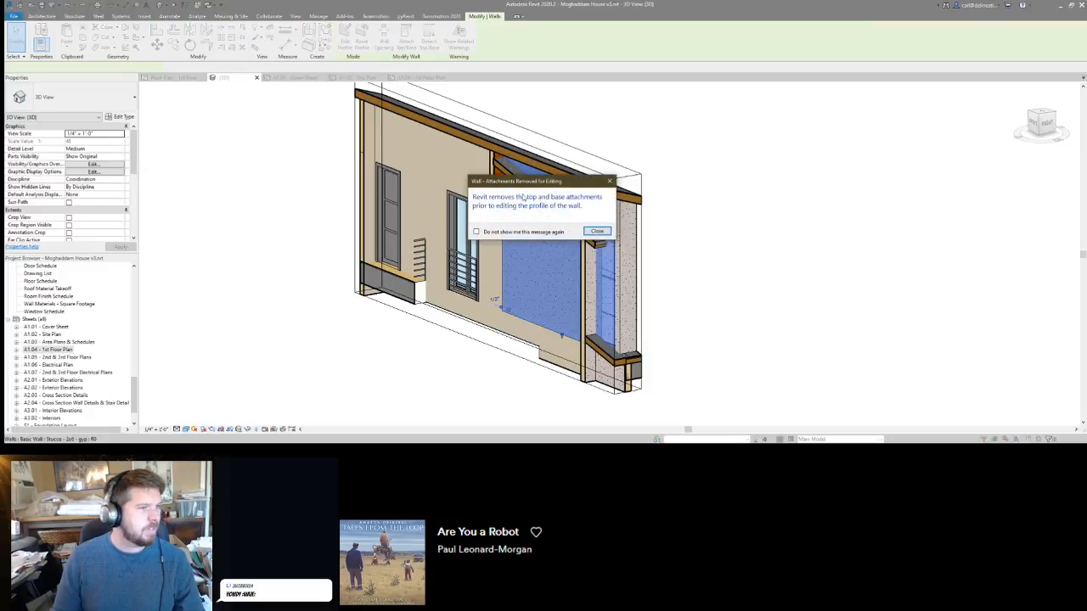
{"action": "left_click", "coordinate": [598, 233]}
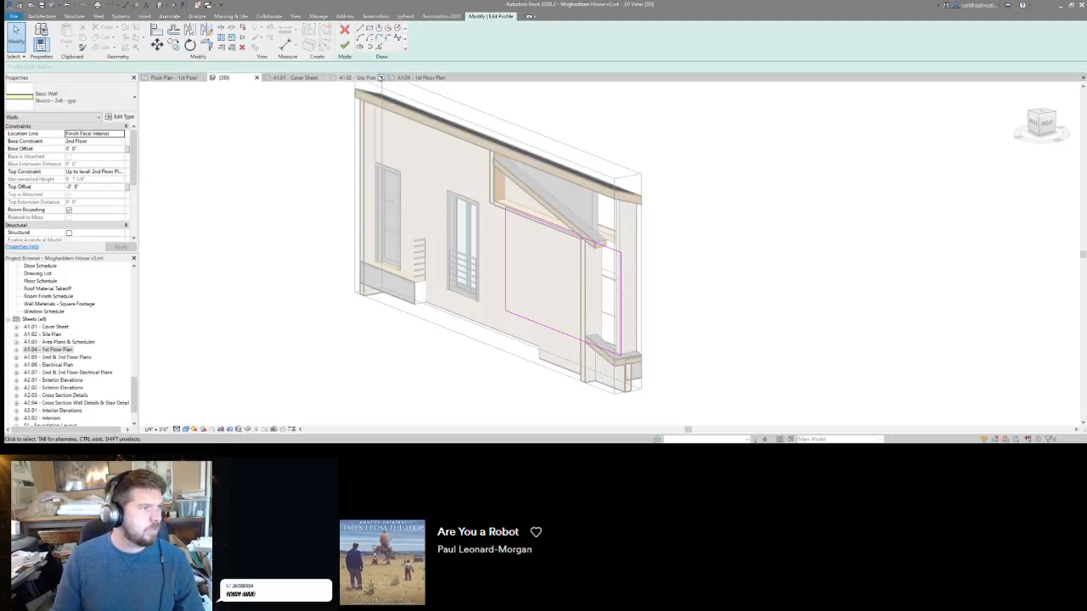
{"action": "left_click", "coordinate": [380, 47]}
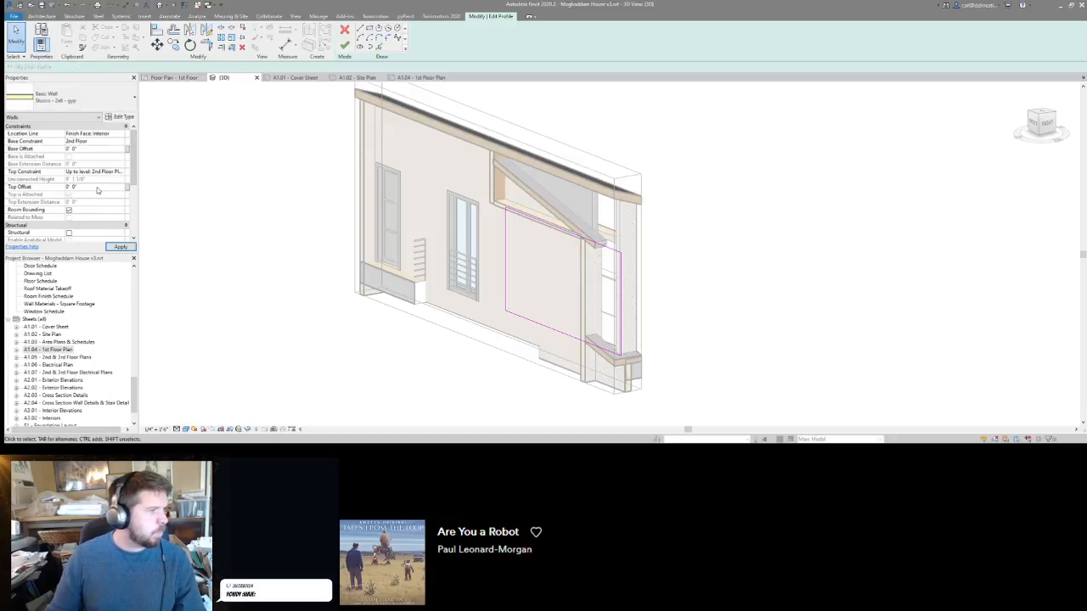
{"action": "left_click", "coordinate": [122, 173]}
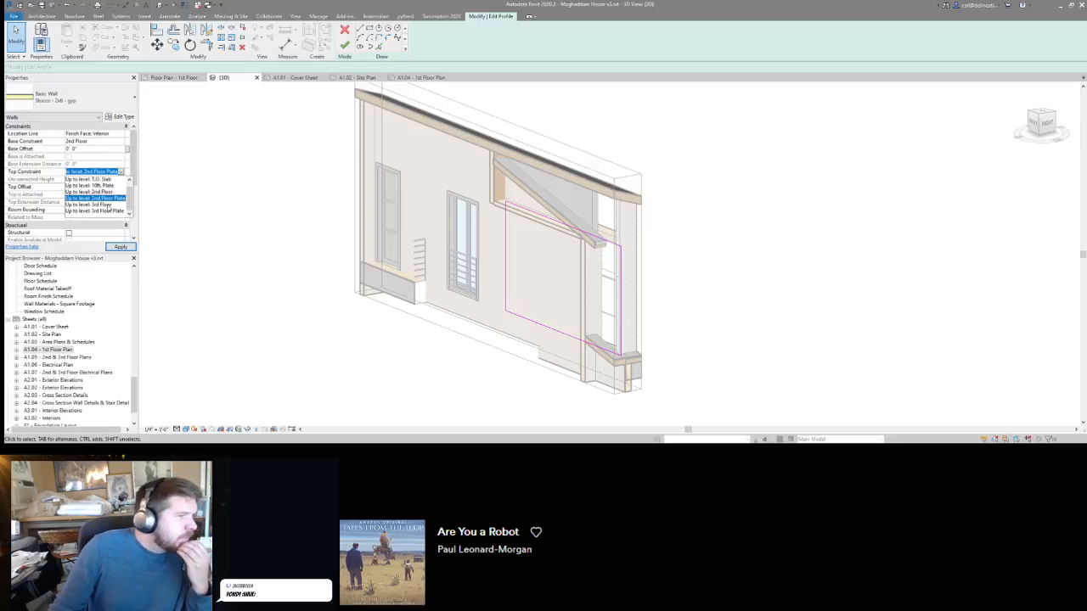
{"action": "left_click", "coordinate": [114, 200]}
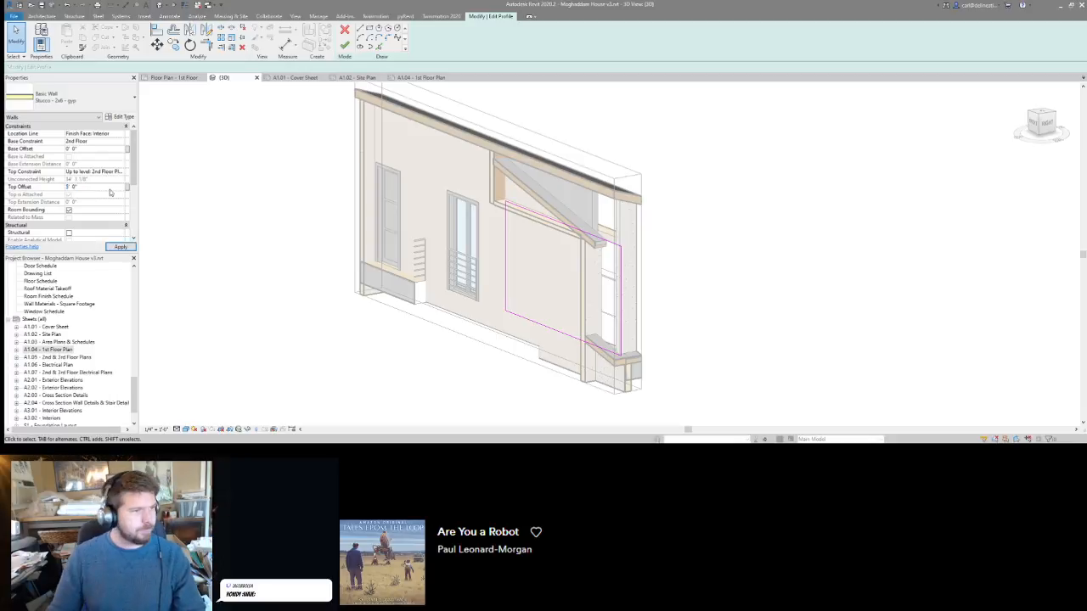
Add profile lines along the awning roof's slope and down from its lower end, trim the stucco wall's outline to them, and finish the sketch.
{"action": "middle_click_drag", "start_coordinate": [443, 250], "coordinate": [461, 269], "text": "shift"}
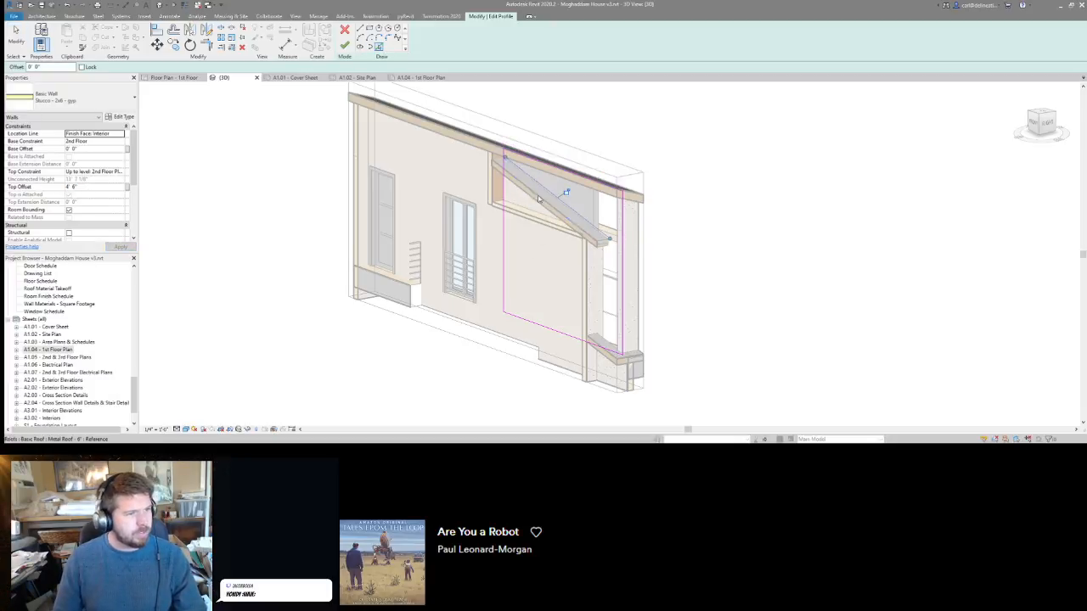
{"action": "key", "text": "t"}
{"action": "key", "text": "r"}
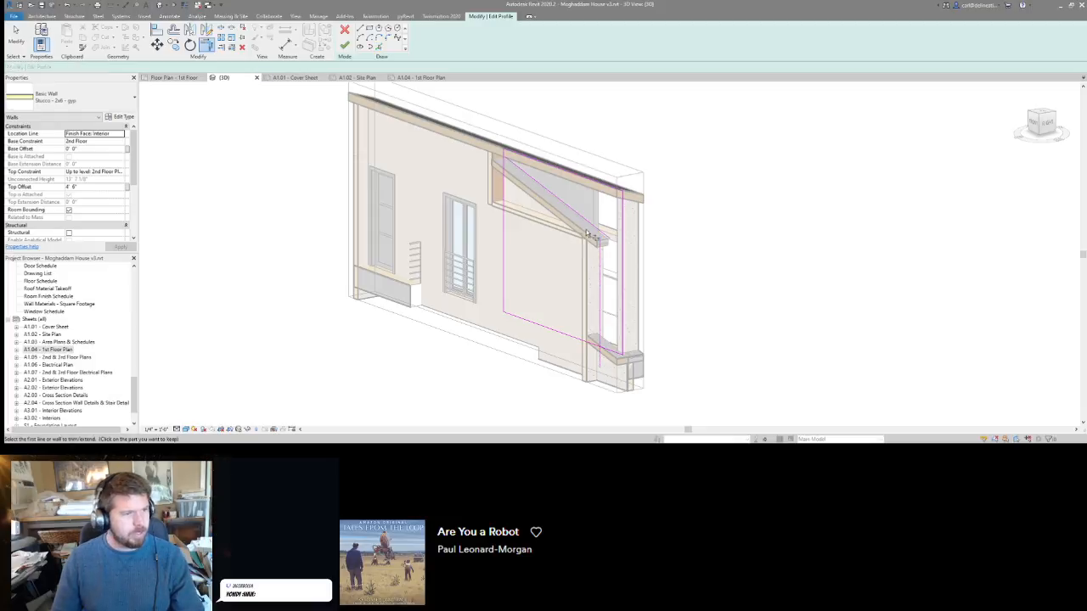
{"action": "left_click", "coordinate": [507, 158]}
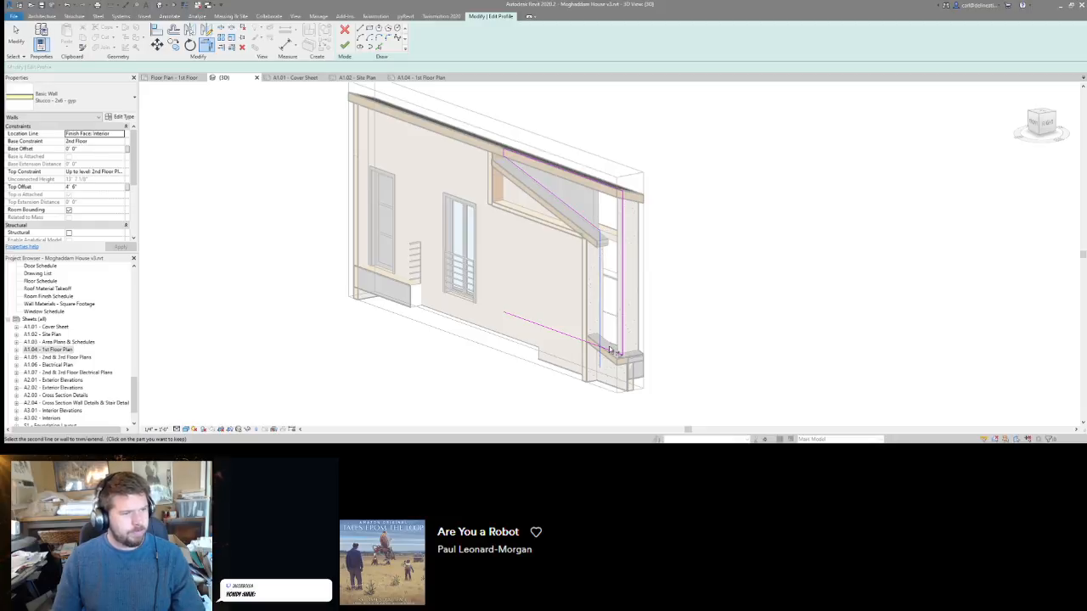
{"action": "key", "text": "f"}
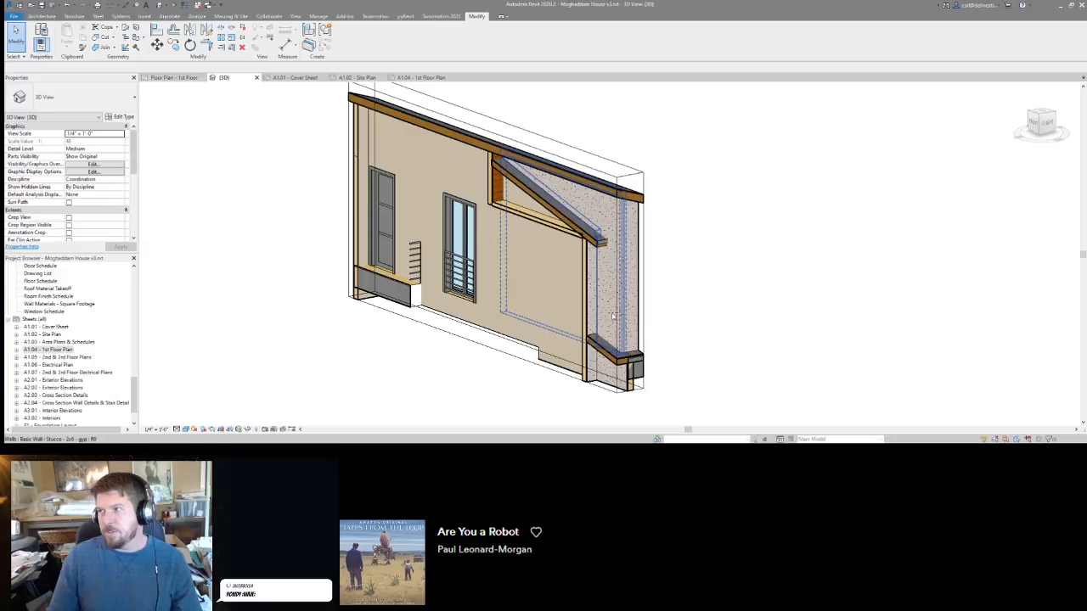
Examine the reshaped stucco wall and the interior wall overlapping it from the back of the house.
{"action": "middle_click_drag", "start_coordinate": [613, 317], "coordinate": [469, 204], "text": "shift"}
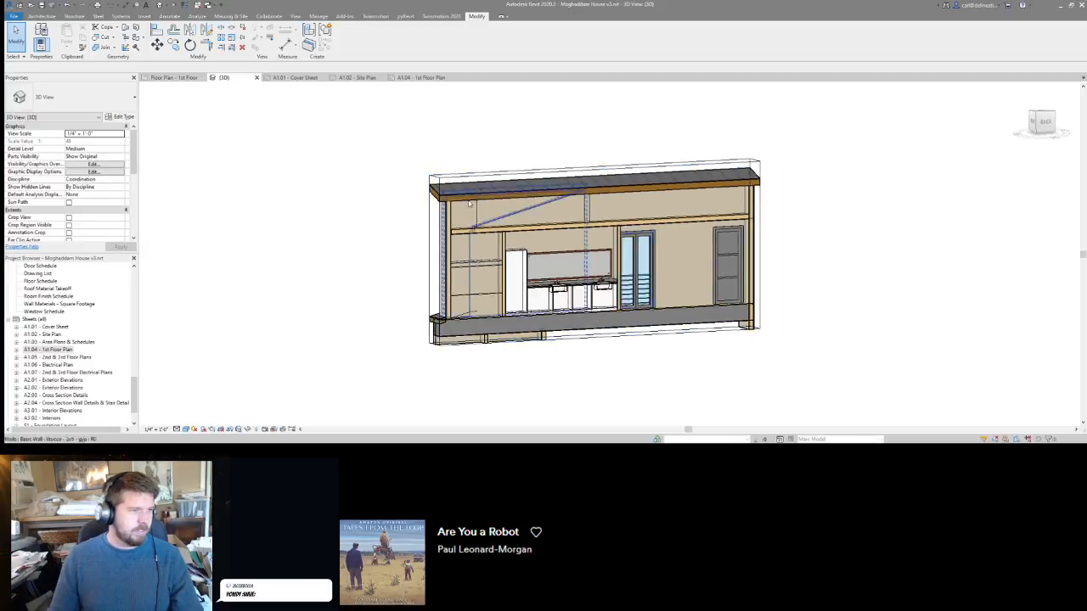
{"action": "scroll", "coordinate": [510, 215], "scroll_direction": "up", "scroll_amount": 2}
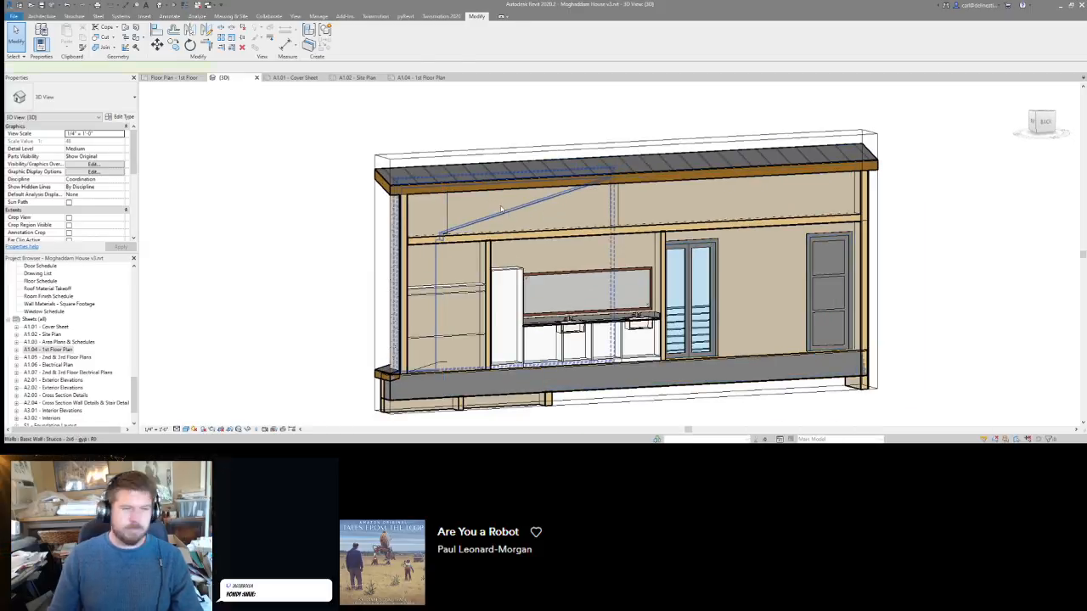
{"action": "left_click", "coordinate": [502, 209]}
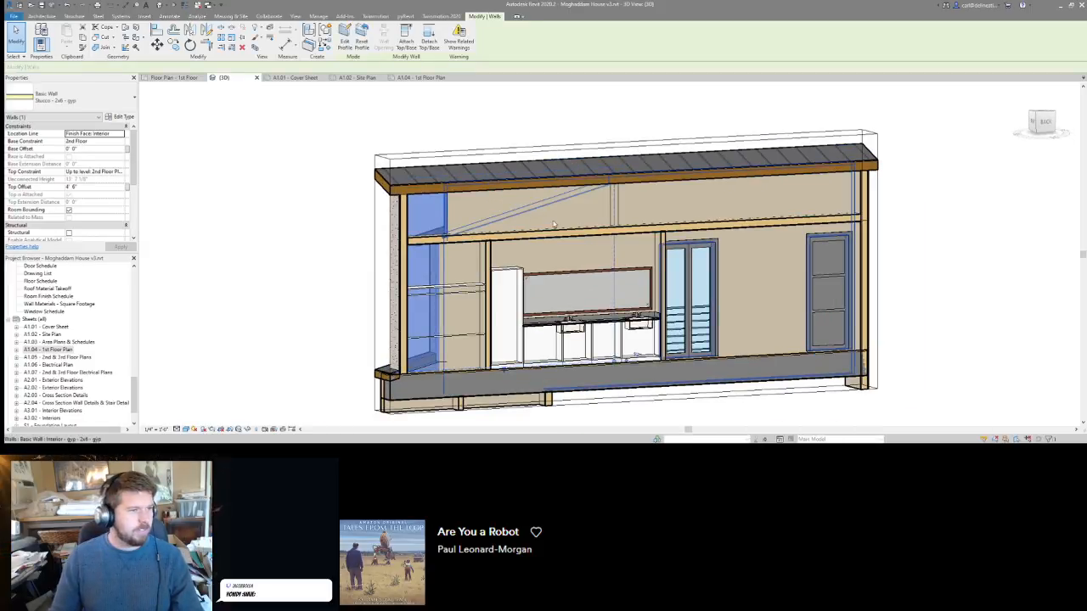
{"action": "key", "text": "Escape"}
{"action": "left_click", "coordinate": [423, 218]}
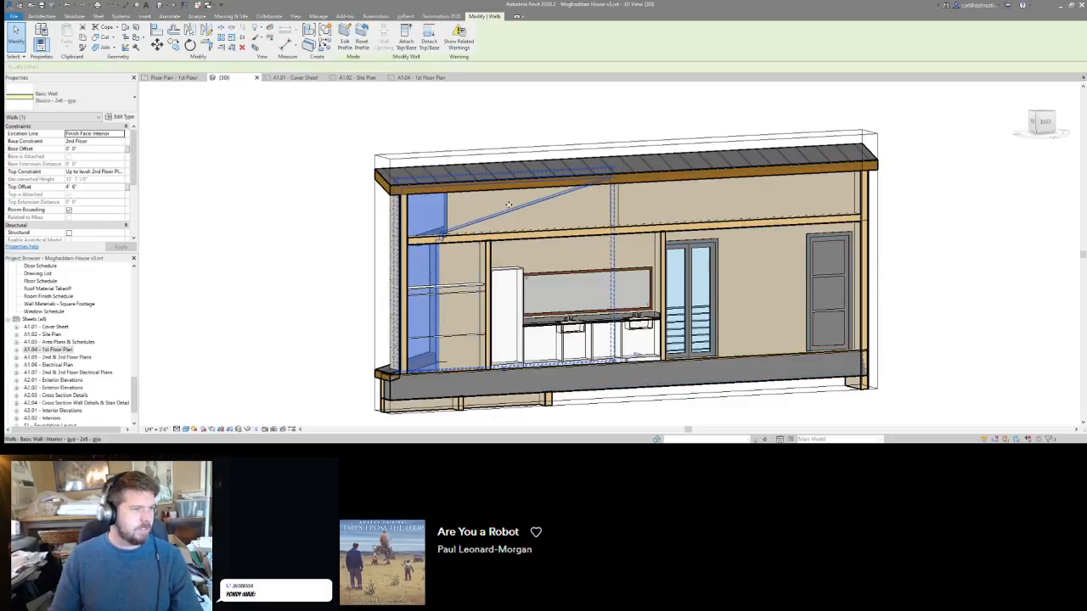
{"action": "key", "text": "Escape"}
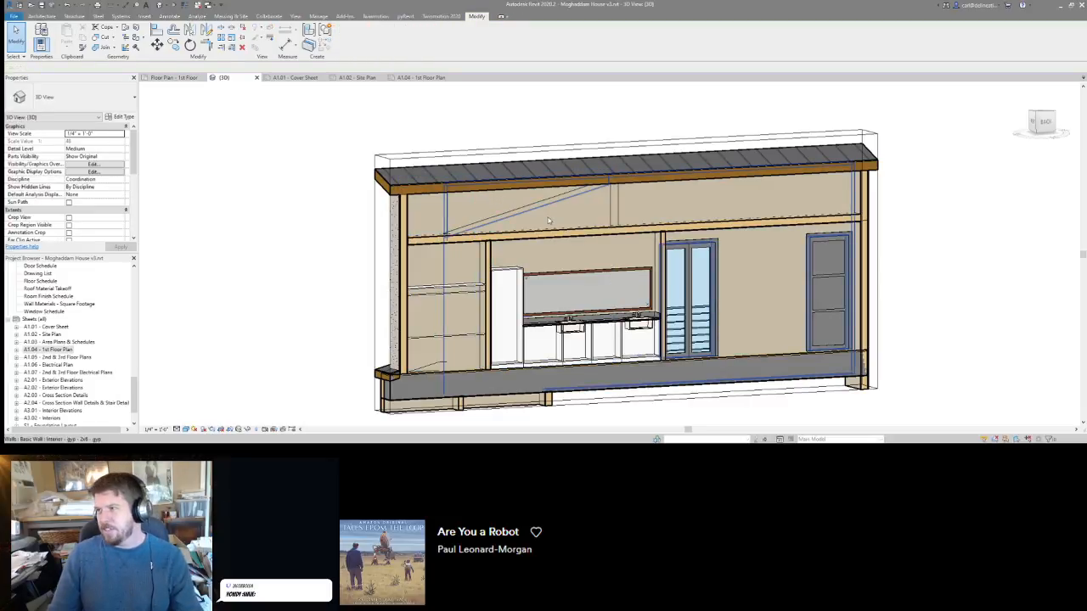
{"action": "left_click", "coordinate": [552, 220]}
{"action": "key", "text": "Escape"}
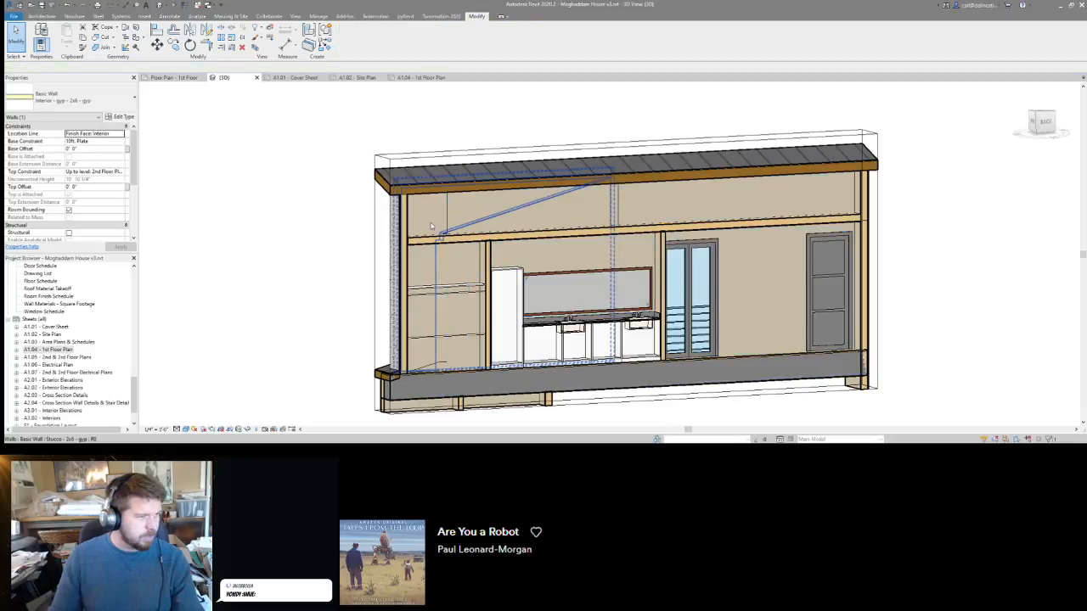
Extend the section box's back face outward past the kitchen cabinets and view the walls beneath the roof.
{"action": "scroll", "coordinate": [509, 223], "scroll_direction": "down", "scroll_amount": 2}
{"action": "middle_click_drag", "start_coordinate": [543, 316], "coordinate": [520, 273], "text": "shift"}
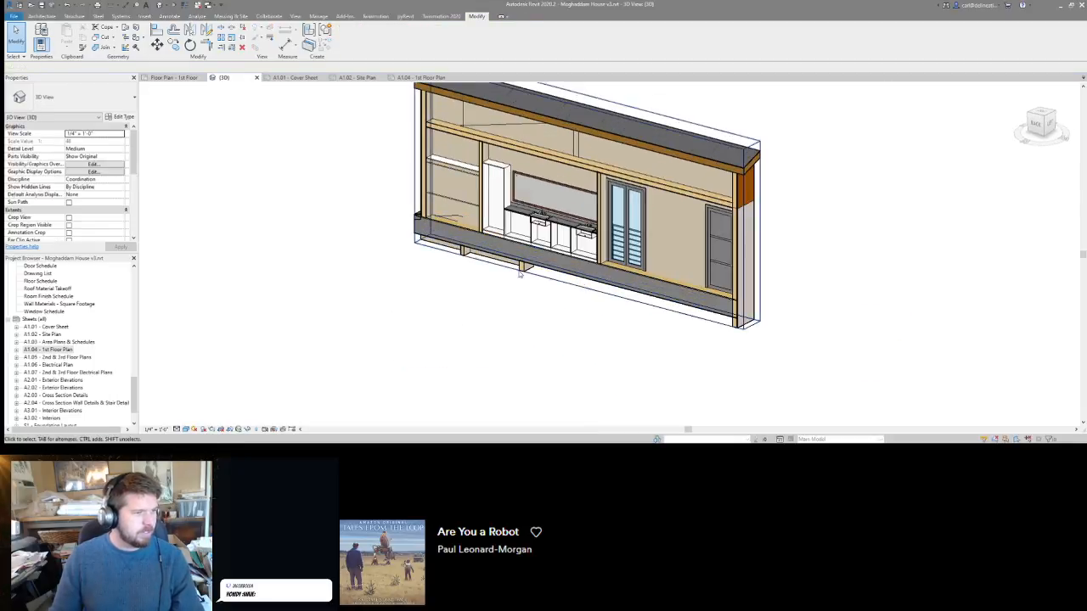
{"action": "mouse_move", "coordinate": [579, 197]}
{"action": "middle_mouse_down", "text": "shift"}
{"action": "mouse_move", "coordinate": [536, 301]}
{"action": "mouse_move", "coordinate": [567, 209]}
{"action": "mouse_move", "coordinate": [588, 197]}
{"action": "middle_mouse_up", "text": "shift"}
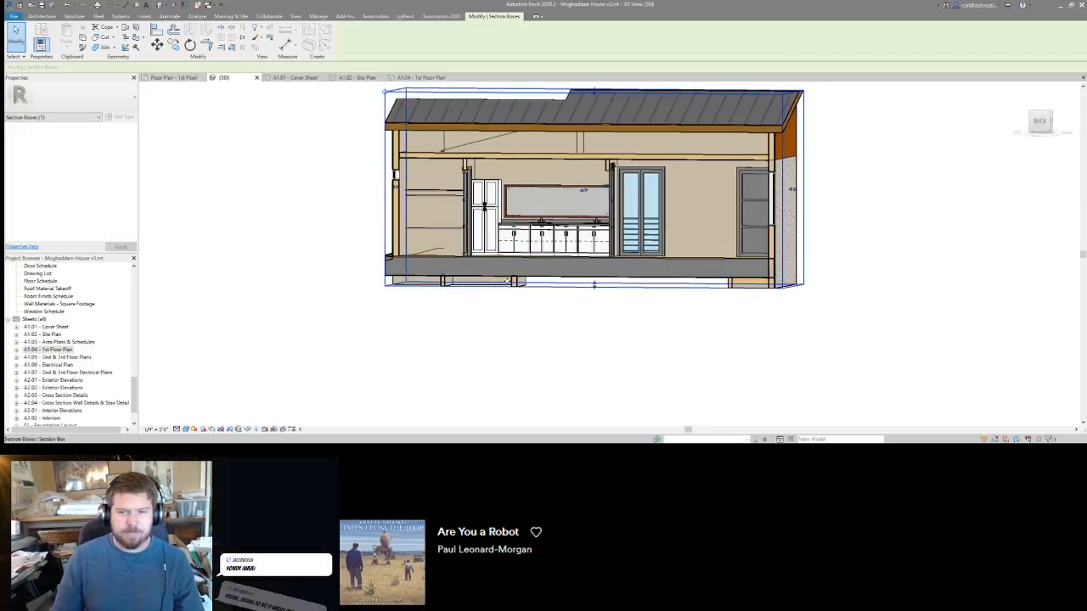
{"action": "middle_click_drag", "start_coordinate": [519, 267], "coordinate": [507, 276]}
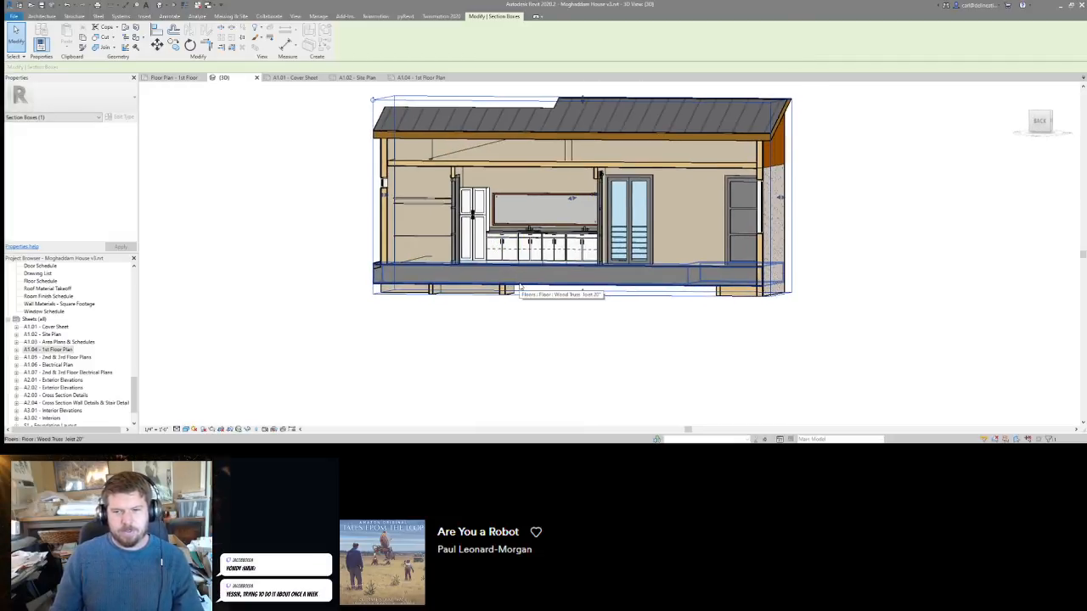
{"action": "middle_click_drag", "start_coordinate": [427, 245], "coordinate": [490, 276], "text": "shift"}
{"action": "scroll", "coordinate": [486, 160], "scroll_direction": "up", "scroll_amount": 2}
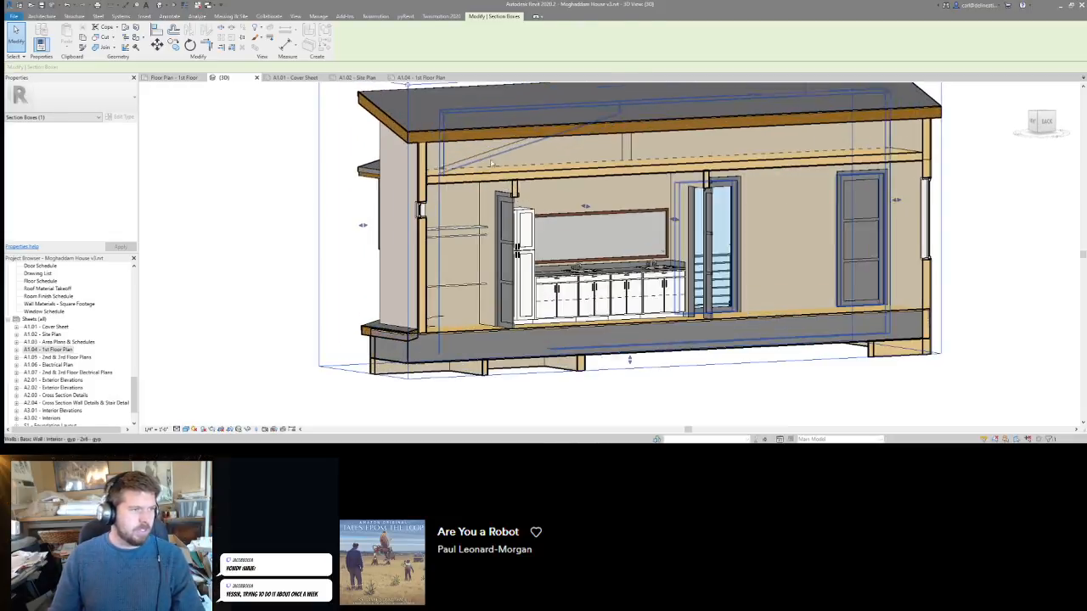
Temporarily hide the stucco wall, examine the interior wall against the awning roof, and restore the hidden wall.
{"action": "left_click", "coordinate": [481, 153]}
{"action": "middle_click_drag", "start_coordinate": [481, 153], "coordinate": [455, 135], "text": "shift"}
{"action": "scroll", "coordinate": [456, 135], "scroll_direction": "up", "scroll_amount": 2}
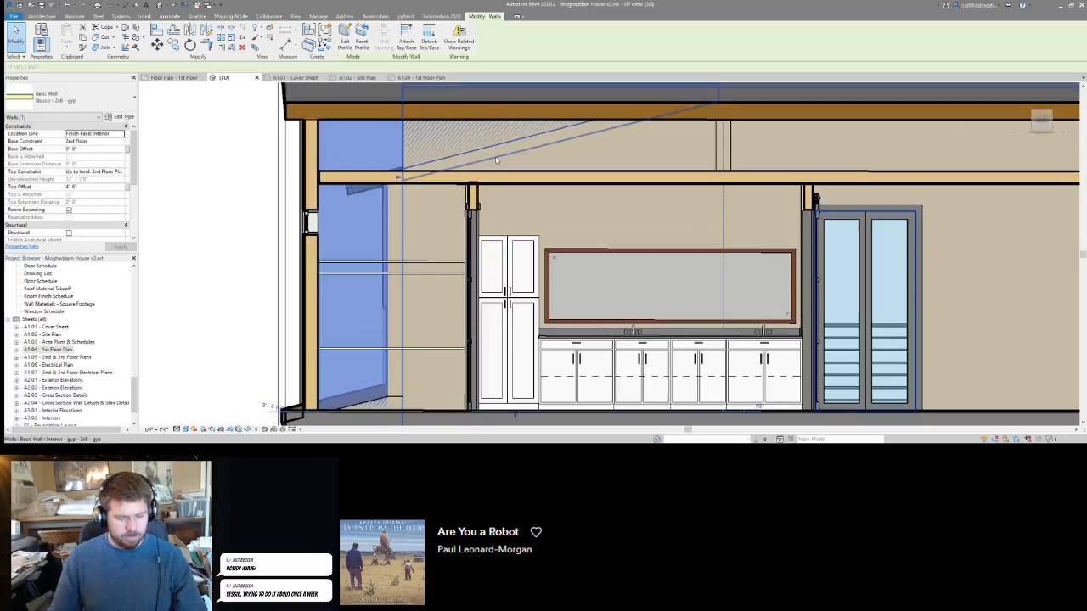
{"action": "key", "text": "h"}
{"action": "key", "text": "h"}
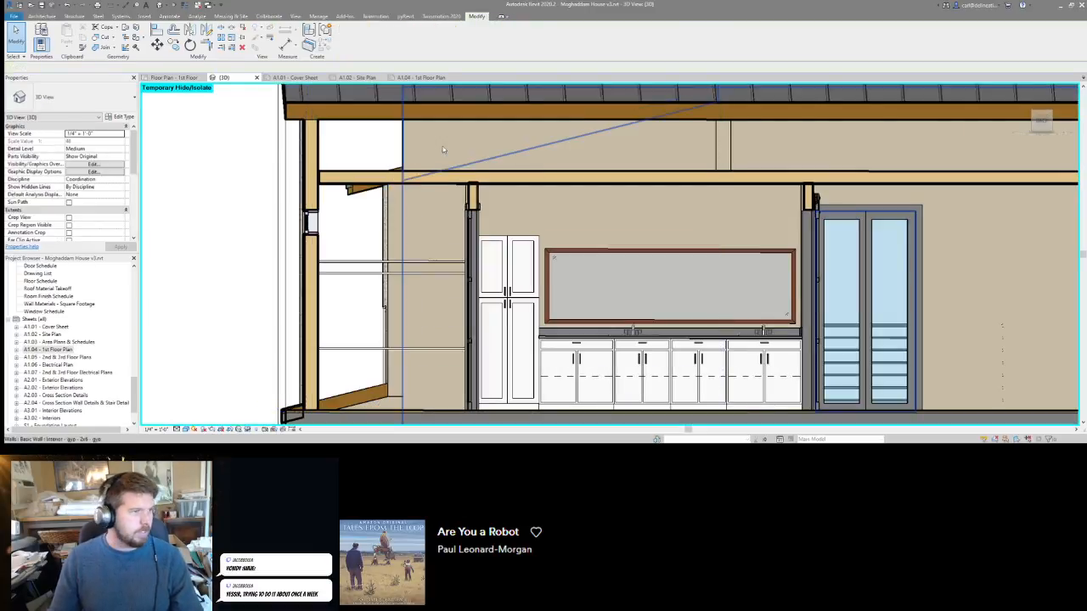
{"action": "left_click", "coordinate": [446, 150]}
{"action": "middle_click_drag", "start_coordinate": [446, 150], "coordinate": [575, 213], "text": "shift"}
{"action": "scroll", "coordinate": [490, 236], "scroll_direction": "down", "scroll_amount": 2}
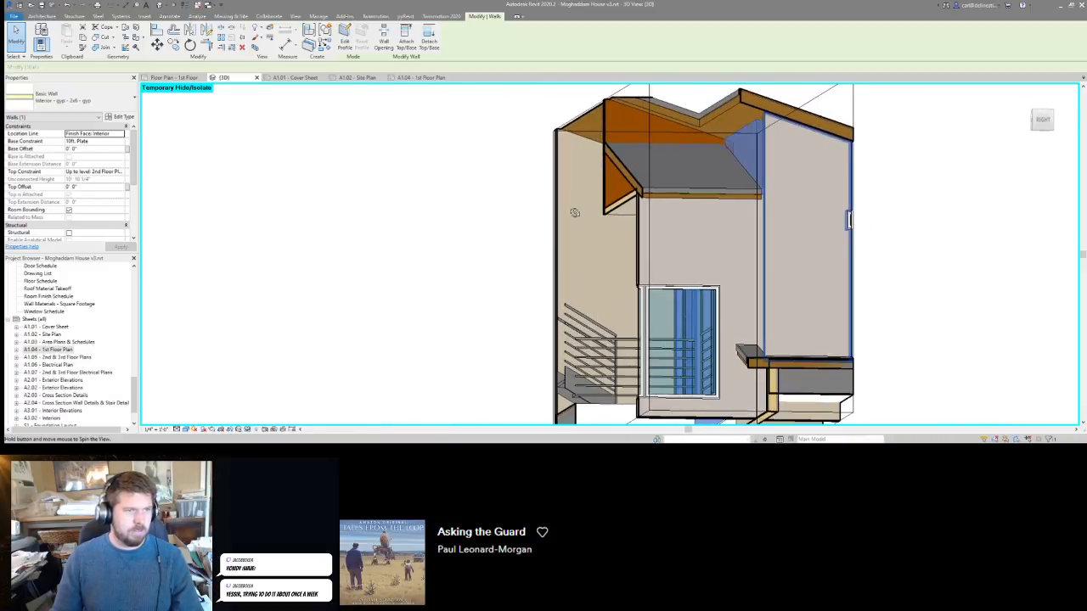
{"action": "key", "text": "h"}
{"action": "key", "text": "r"}
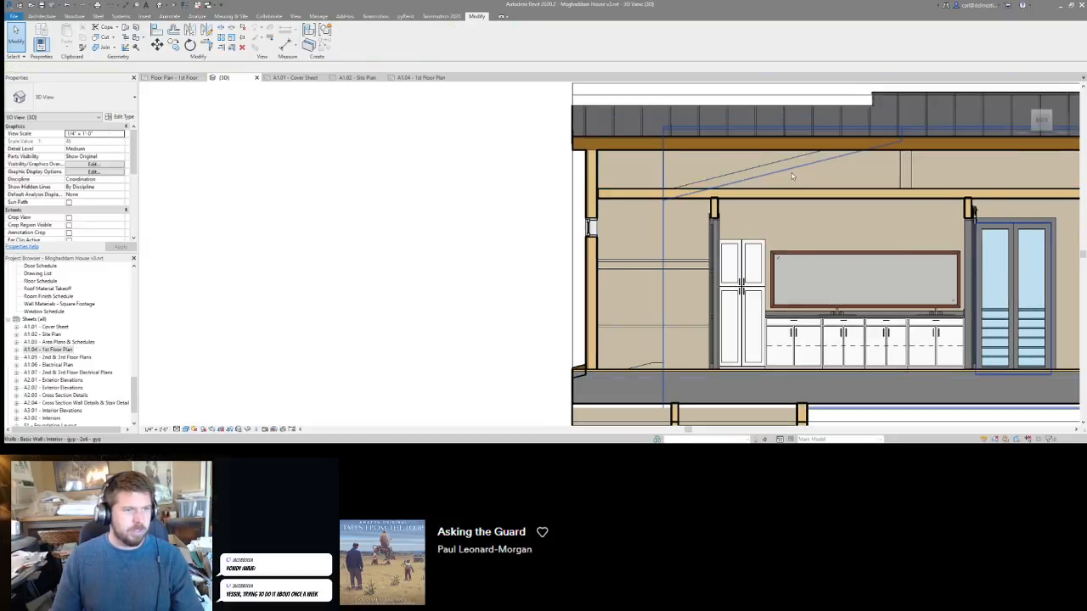
Examine where the interior wall, ceiling and awning roof meet from several sides.
{"action": "left_click", "coordinate": [648, 198]}
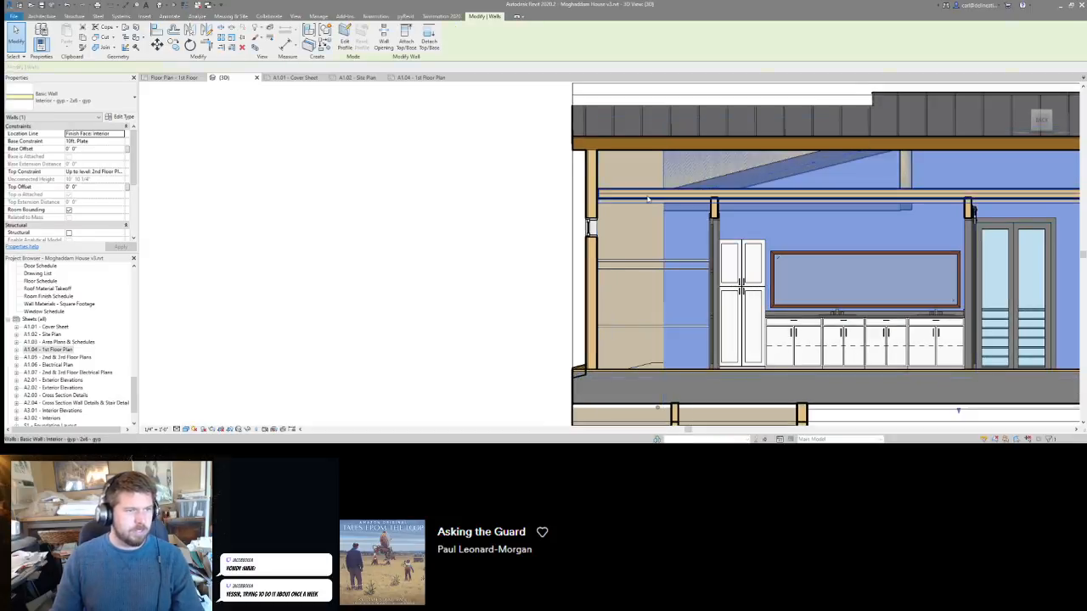
{"action": "left_click", "coordinate": [648, 198]}
{"action": "middle_click_drag", "start_coordinate": [648, 199], "coordinate": [680, 218], "text": "shift"}
{"action": "middle_click_drag", "start_coordinate": [750, 222], "coordinate": [794, 232], "text": "shift"}
{"action": "left_click", "coordinate": [712, 181]}
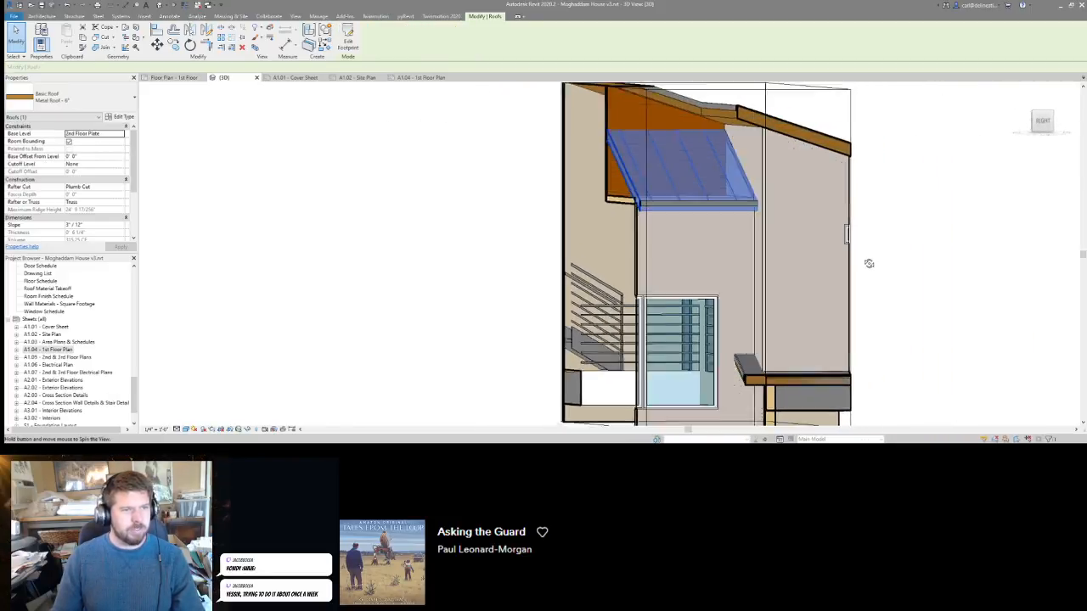
{"action": "middle_click_drag", "start_coordinate": [867, 260], "coordinate": [676, 153], "text": "shift"}
{"action": "left_click", "coordinate": [755, 185]}
Leave the interior wall's profile unedited and set the wall's top offset to 4' 6".
{"action": "double_click", "coordinate": [694, 202]}
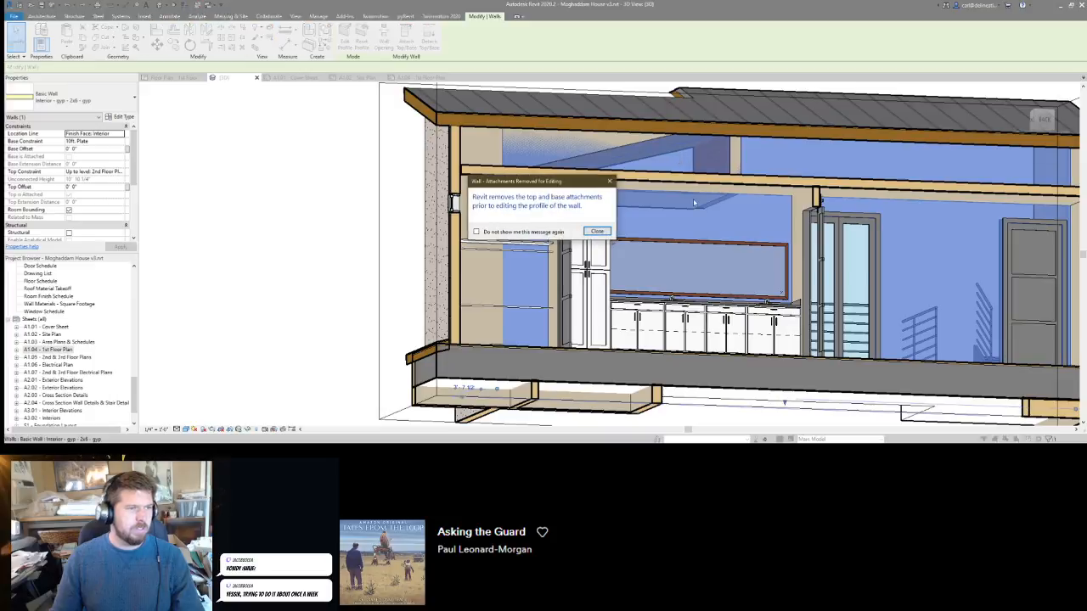
{"action": "left_click", "coordinate": [597, 232]}
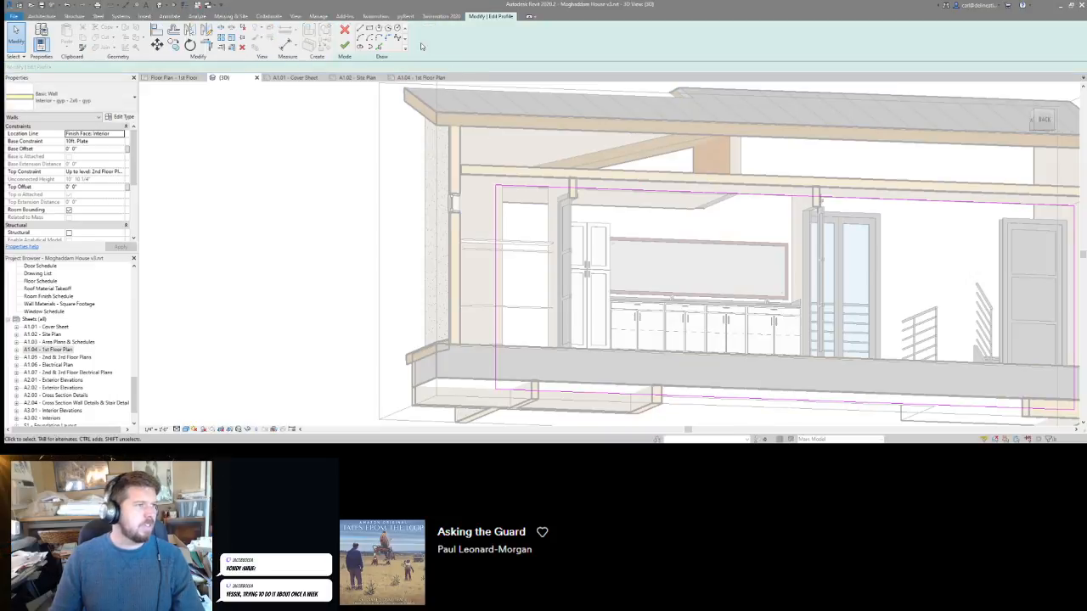
{"action": "left_click", "coordinate": [344, 30]}
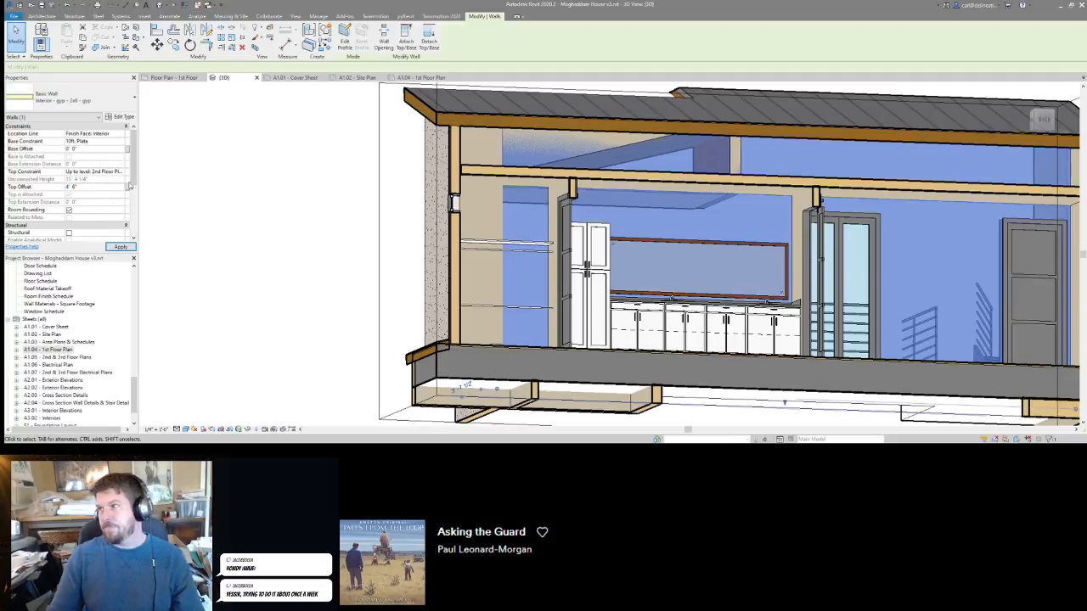
{"action": "middle_click_drag", "start_coordinate": [698, 156], "coordinate": [678, 181]}
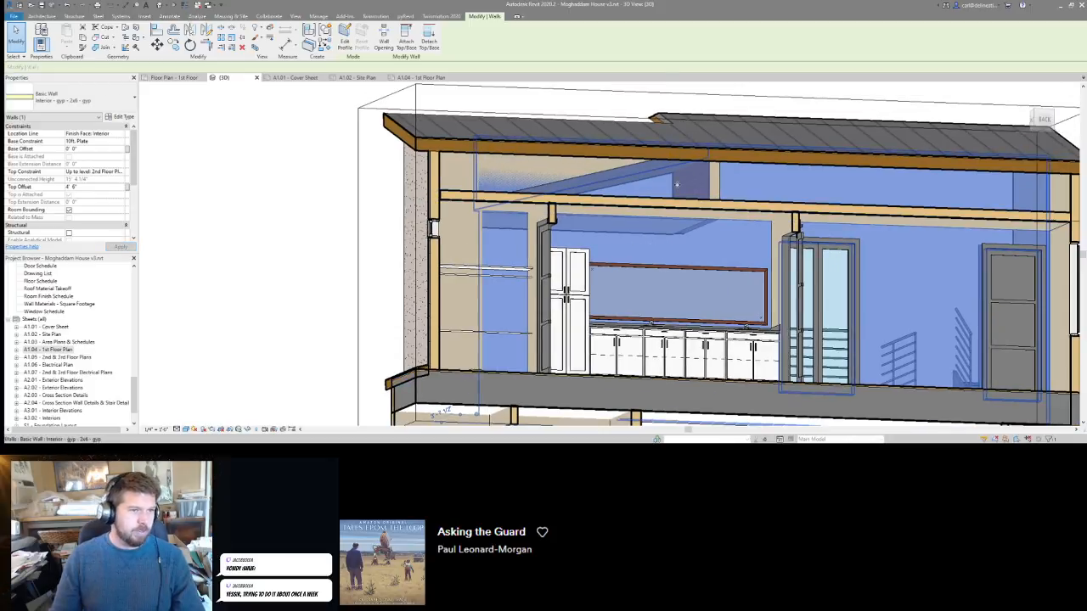
Open the interior wall's profile and add a line along the stucco wall's sloped edge and a vertical line at the slope's upper end.
{"action": "double_click", "coordinate": [665, 196]}
{"action": "left_click", "coordinate": [592, 231]}
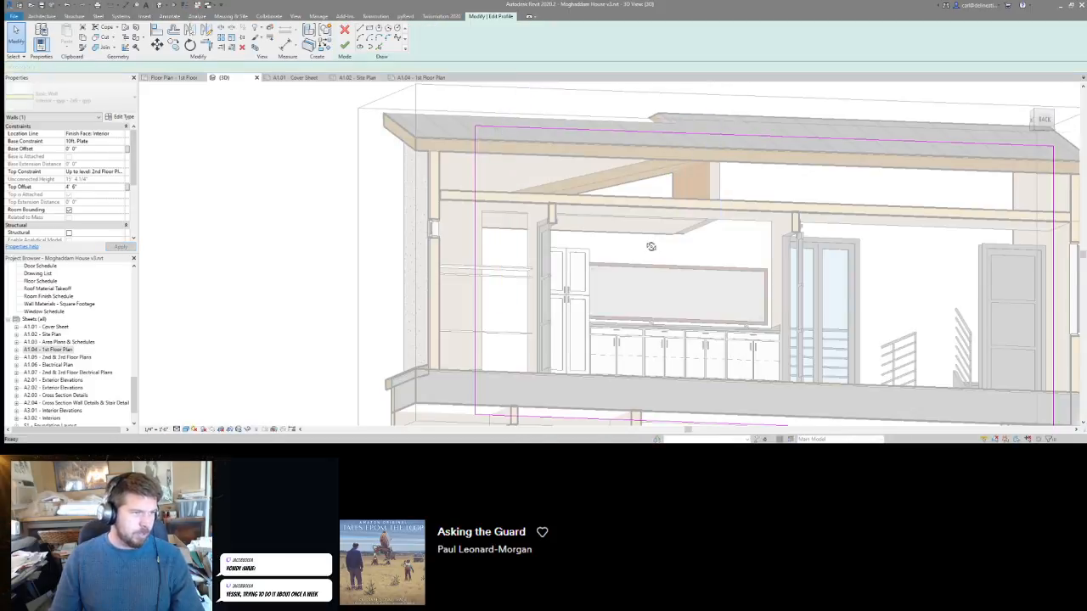
{"action": "middle_click_drag", "start_coordinate": [650, 244], "coordinate": [604, 223], "text": "shift"}
{"action": "left_click", "coordinate": [380, 46]}
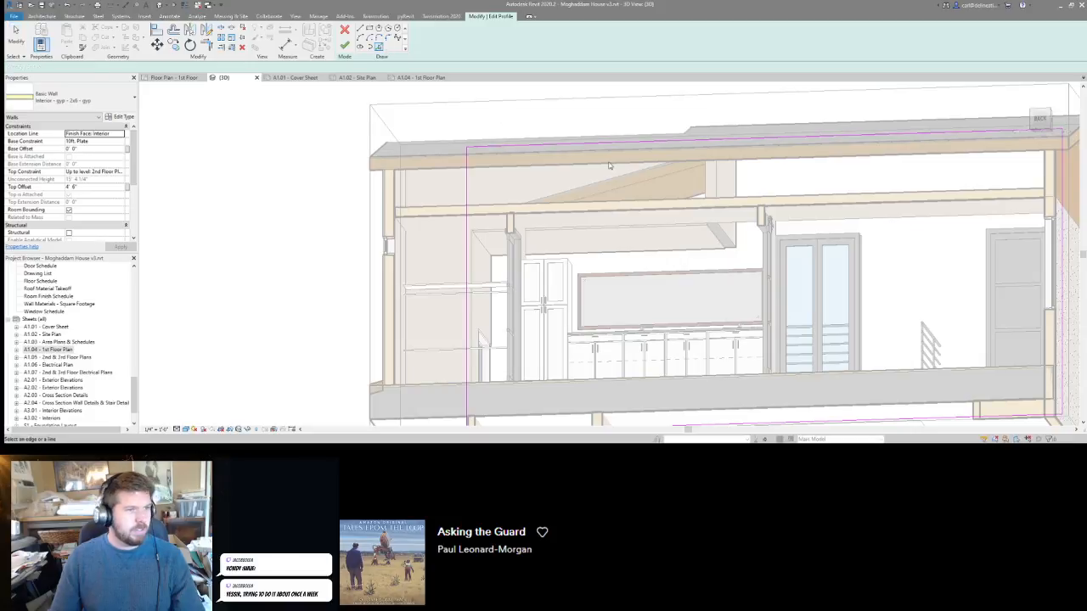
{"action": "scroll", "coordinate": [620, 182], "scroll_direction": "up", "scroll_amount": 2}
{"action": "scroll", "coordinate": [619, 179], "scroll_direction": "up", "scroll_amount": 2}
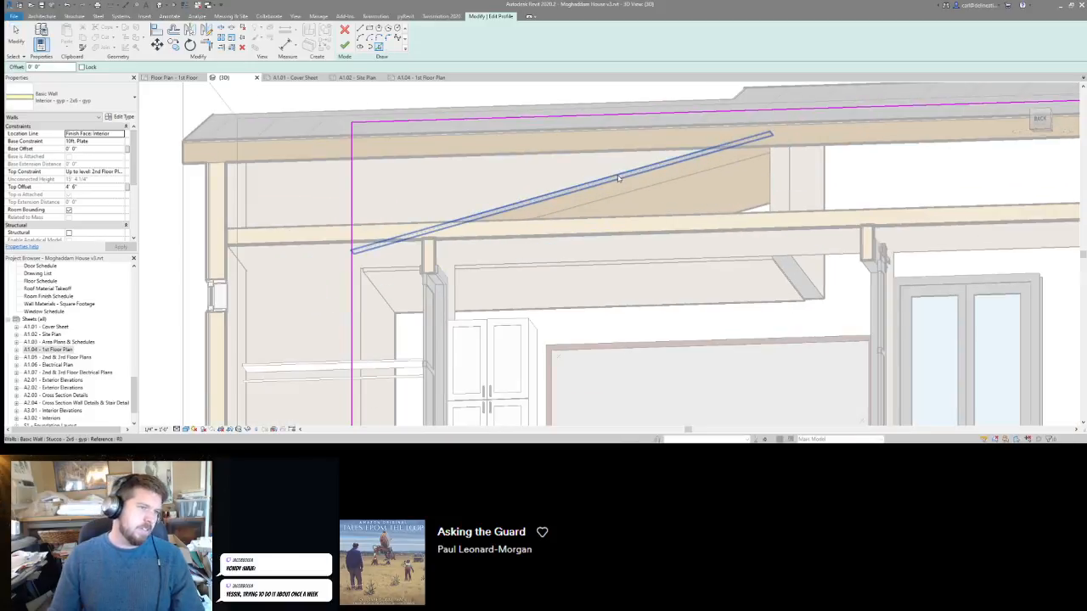
{"action": "left_click", "coordinate": [619, 179]}
{"action": "scroll", "coordinate": [619, 179], "scroll_direction": "down", "scroll_amount": 2}
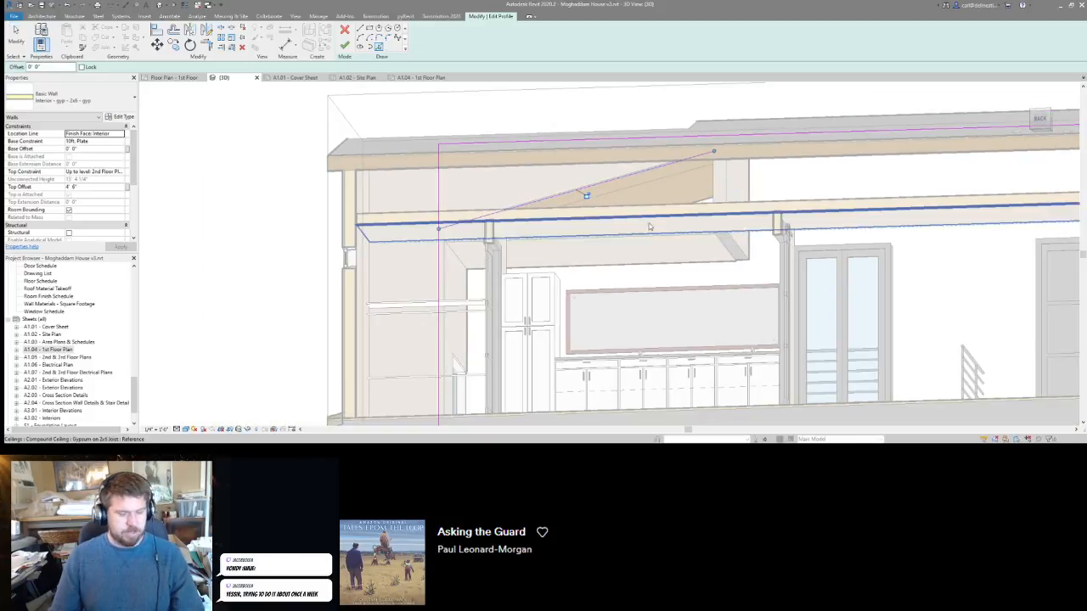
{"action": "mouse_move", "coordinate": [651, 226]}
{"action": "middle_mouse_down", "text": "shift"}
{"action": "mouse_move", "coordinate": [682, 190]}
{"action": "mouse_move", "coordinate": [710, 183]}
{"action": "mouse_move", "coordinate": [722, 231]}
{"action": "middle_mouse_up", "text": "shift"}
{"action": "scroll", "coordinate": [711, 182], "scroll_direction": "up", "scroll_amount": 2}
{"action": "left_click", "coordinate": [721, 187]}
Trim the interior wall's profile lines into a closed outline following the slope and vertical step, and finish the profile edit.
{"action": "key", "text": "t"}
{"action": "key", "text": "r"}
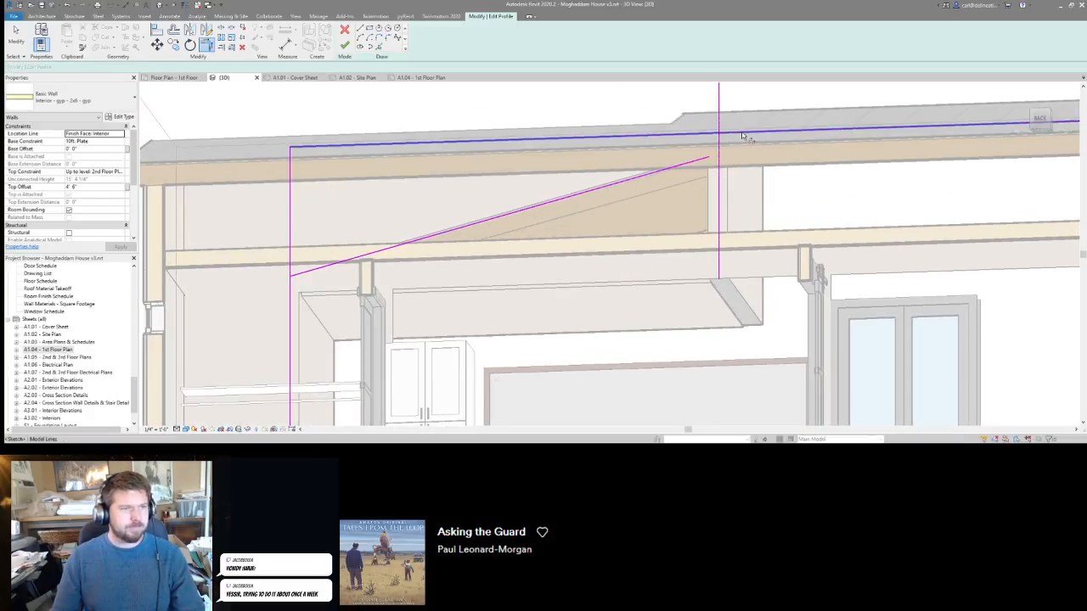
{"action": "left_click", "coordinate": [722, 141]}
{"action": "left_click", "coordinate": [721, 142]}
{"action": "left_click", "coordinate": [720, 144]}
{"action": "left_click", "coordinate": [693, 165]}
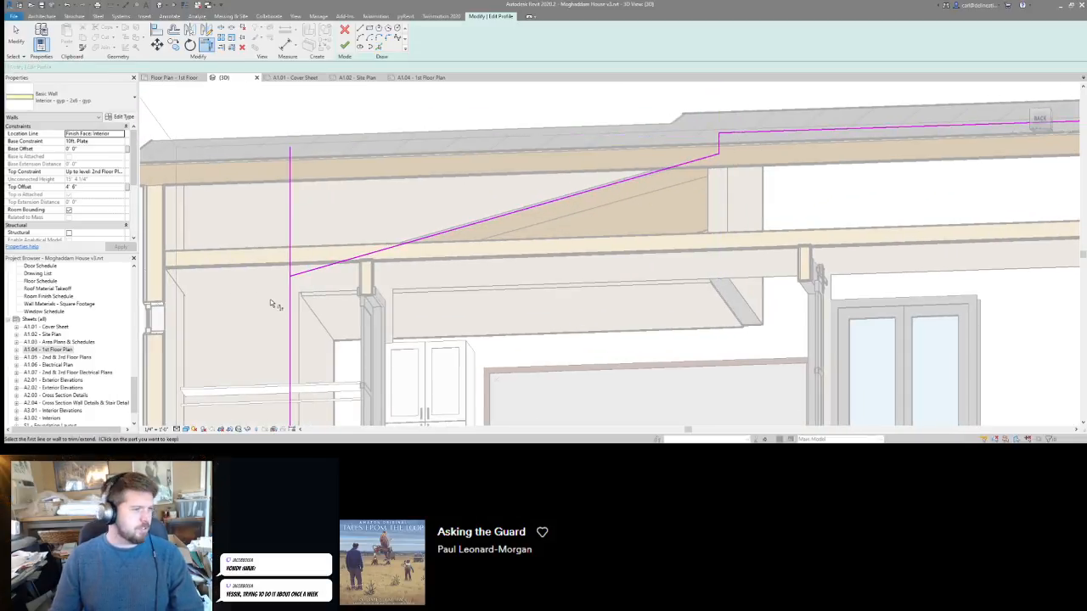
{"action": "left_click", "coordinate": [294, 284]}
{"action": "scroll", "coordinate": [441, 257], "scroll_direction": "down", "scroll_amount": 3}
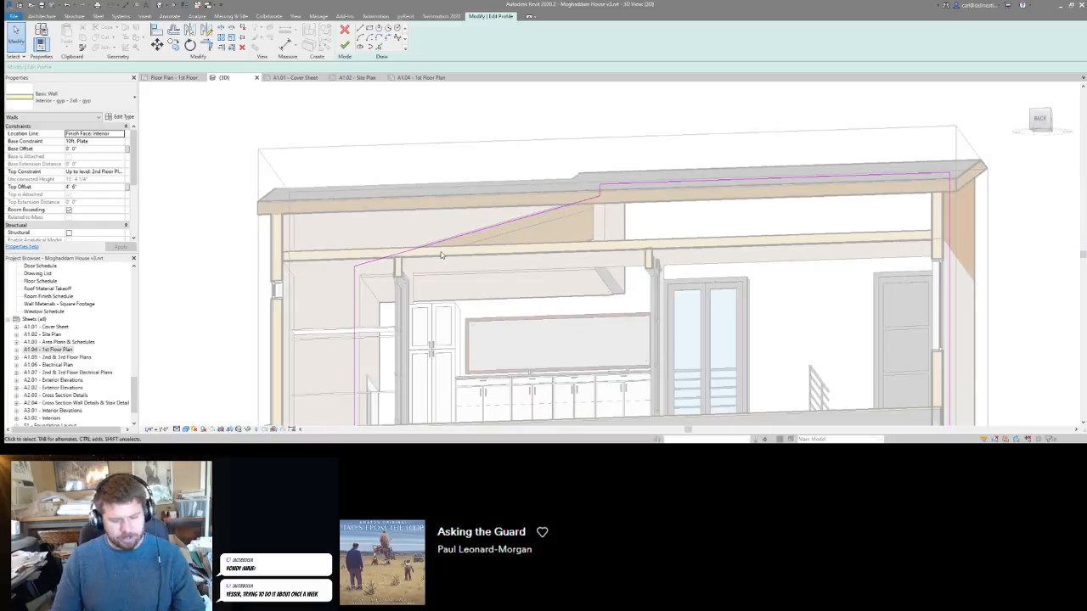
{"action": "scroll", "coordinate": [440, 257], "scroll_direction": "down", "scroll_amount": 2}
{"action": "middle_click_drag", "start_coordinate": [443, 318], "coordinate": [445, 329], "text": "shift"}
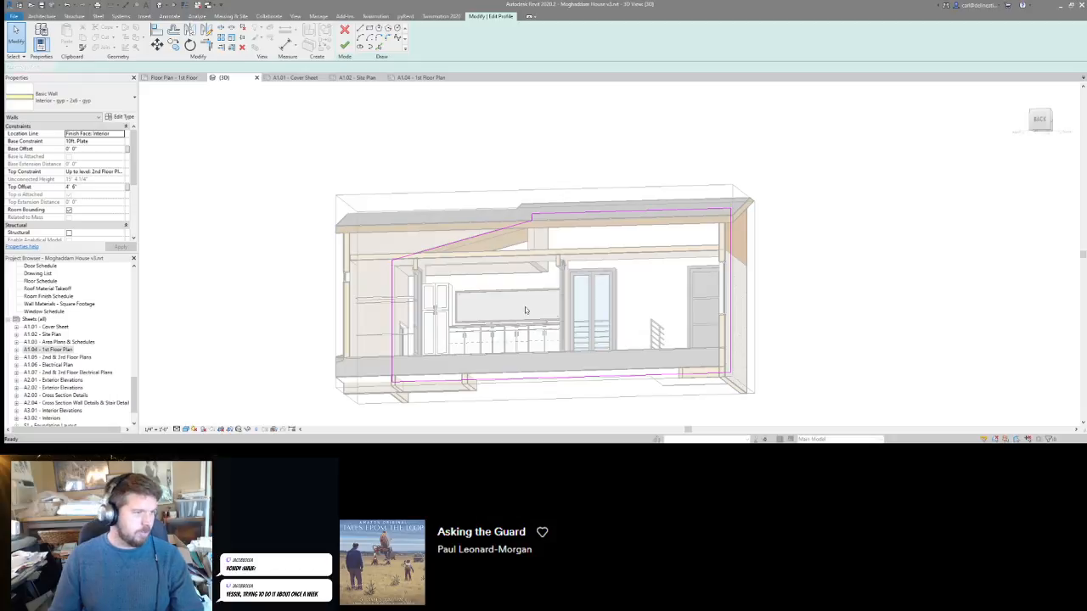
{"action": "key", "text": "f"}
{"action": "key", "text": "f"}
{"action": "left_click", "coordinate": [921, 434]}
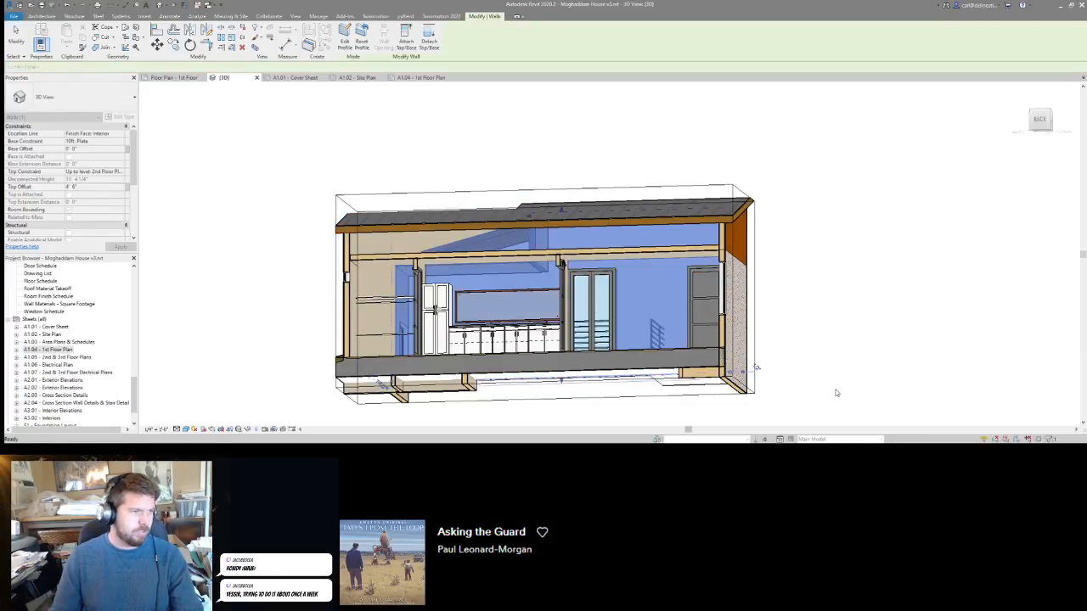
{"action": "left_click", "coordinate": [838, 393]}
Turn off the 3D view's section box and examine the whole house from the front and side.
{"action": "middle_click_drag", "start_coordinate": [387, 293], "coordinate": [621, 291], "text": "shift"}
{"action": "scroll", "coordinate": [437, 182], "scroll_direction": "up", "scroll_amount": 4}
{"action": "scroll", "coordinate": [438, 182], "scroll_direction": "down", "scroll_amount": 4}
{"action": "scroll", "coordinate": [626, 257], "scroll_direction": "up", "scroll_amount": 4}
{"action": "scroll", "coordinate": [627, 258], "scroll_direction": "down", "scroll_amount": 5}
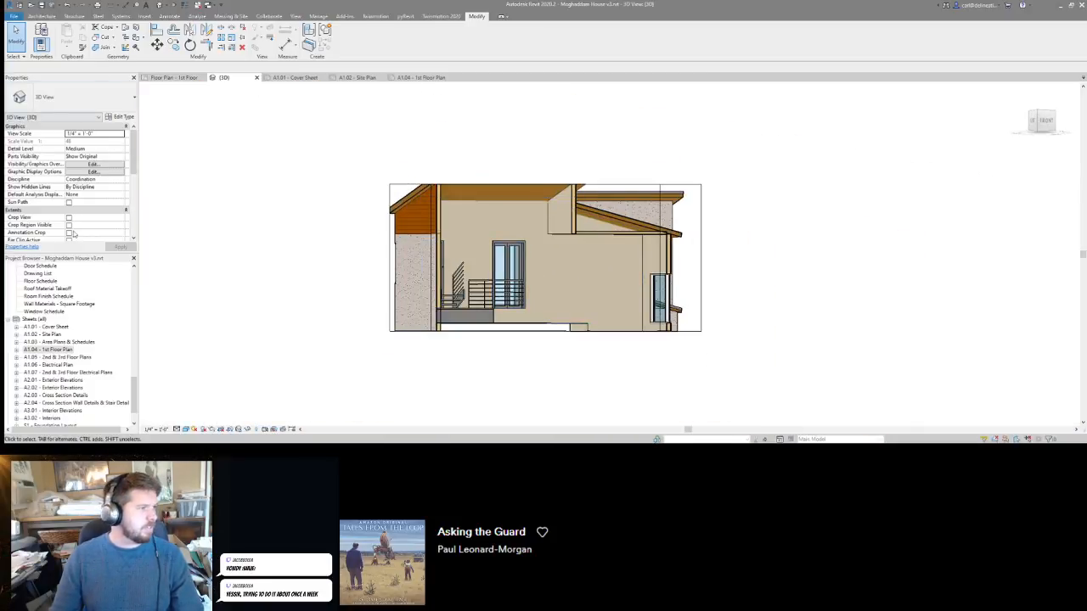
{"action": "scroll", "coordinate": [73, 234], "scroll_direction": "down", "scroll_amount": 4}
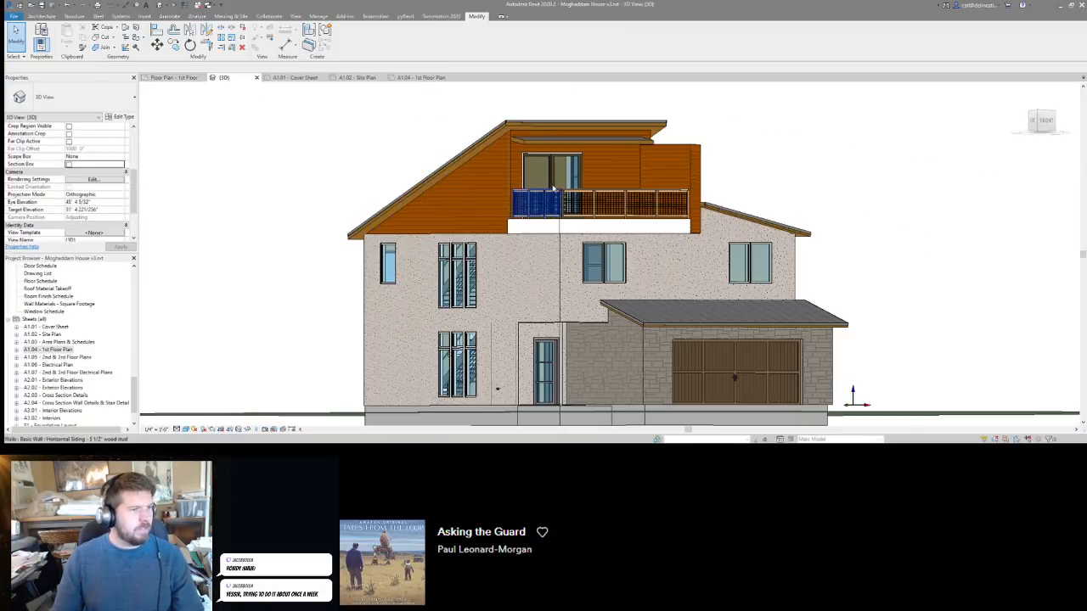
{"action": "scroll", "coordinate": [627, 145], "scroll_direction": "down", "scroll_amount": 2}
{"action": "middle_click_drag", "start_coordinate": [626, 145], "coordinate": [463, 162], "text": "shift"}
{"action": "scroll", "coordinate": [459, 152], "scroll_direction": "up", "scroll_amount": 3}
{"action": "scroll", "coordinate": [459, 152], "scroll_direction": "down", "scroll_amount": 2}
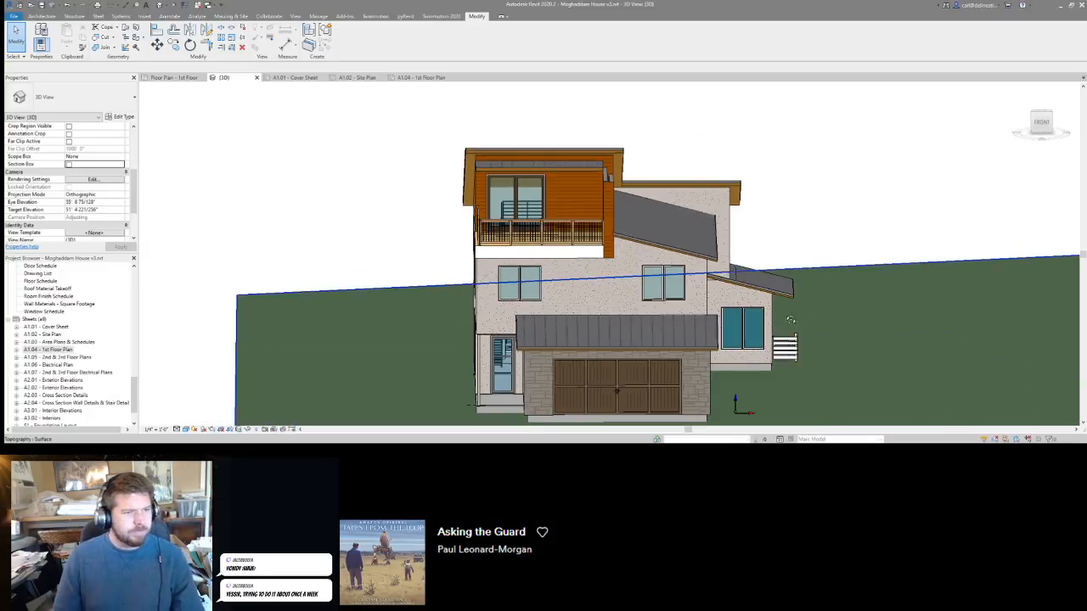
{"action": "middle_click_drag", "start_coordinate": [791, 316], "coordinate": [758, 289], "text": "shift"}
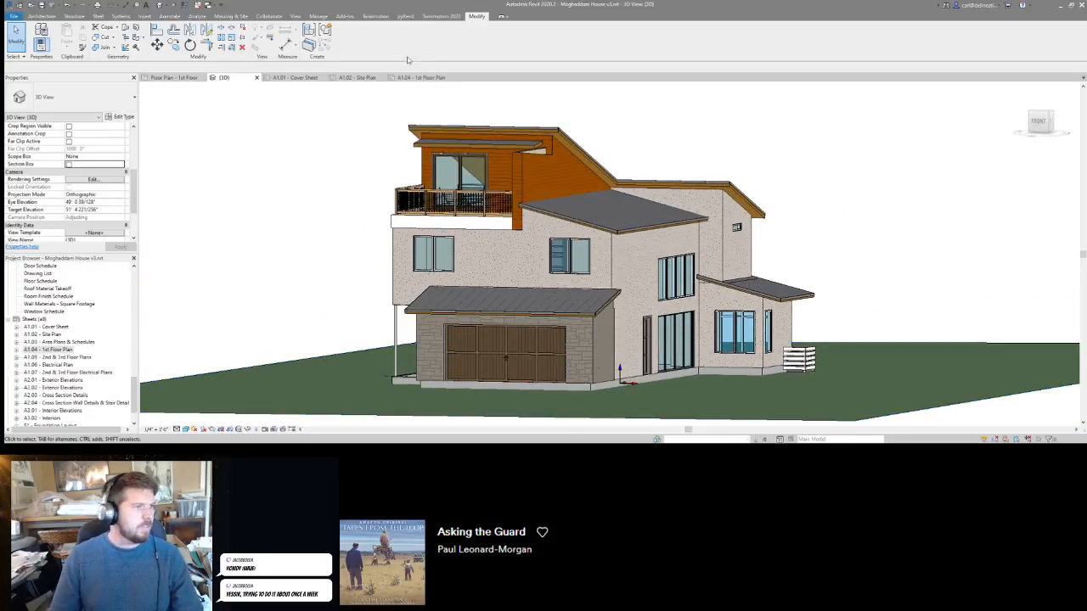
Delete the "FIX WALLS" note and its revision cloud from the A1.02 Site Plan sheet.
{"action": "left_click", "coordinate": [363, 78]}
{"action": "left_click", "coordinate": [677, 146]}
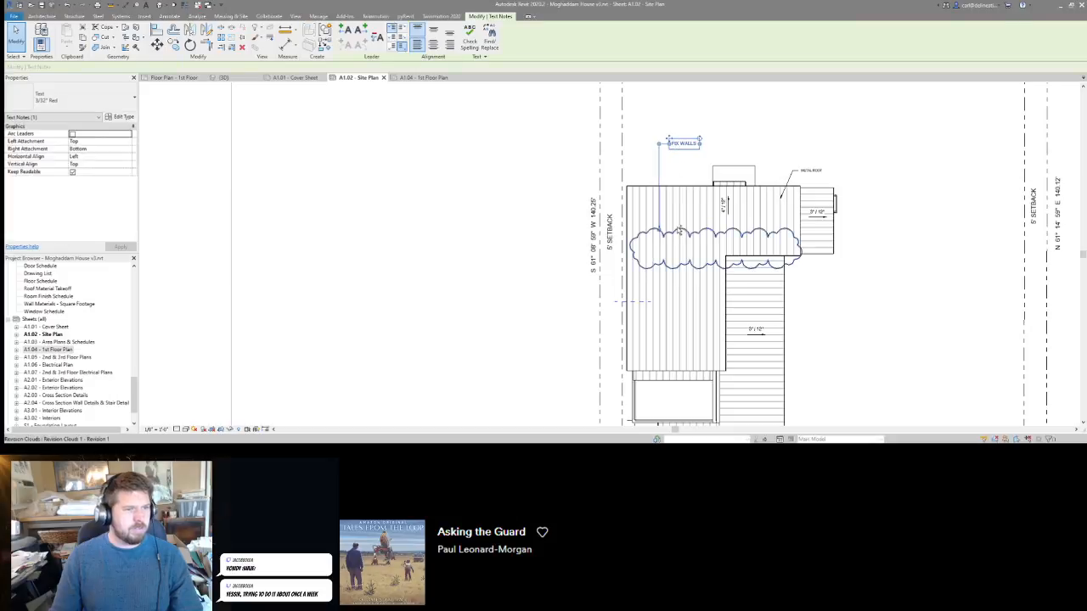
{"action": "left_click", "coordinate": [680, 229], "text": "ctrl"}
{"action": "key", "text": "Delete"}
Assign the Site Plan view template to the site plan view.
{"action": "scroll", "coordinate": [680, 229], "scroll_direction": "down", "scroll_amount": 5}
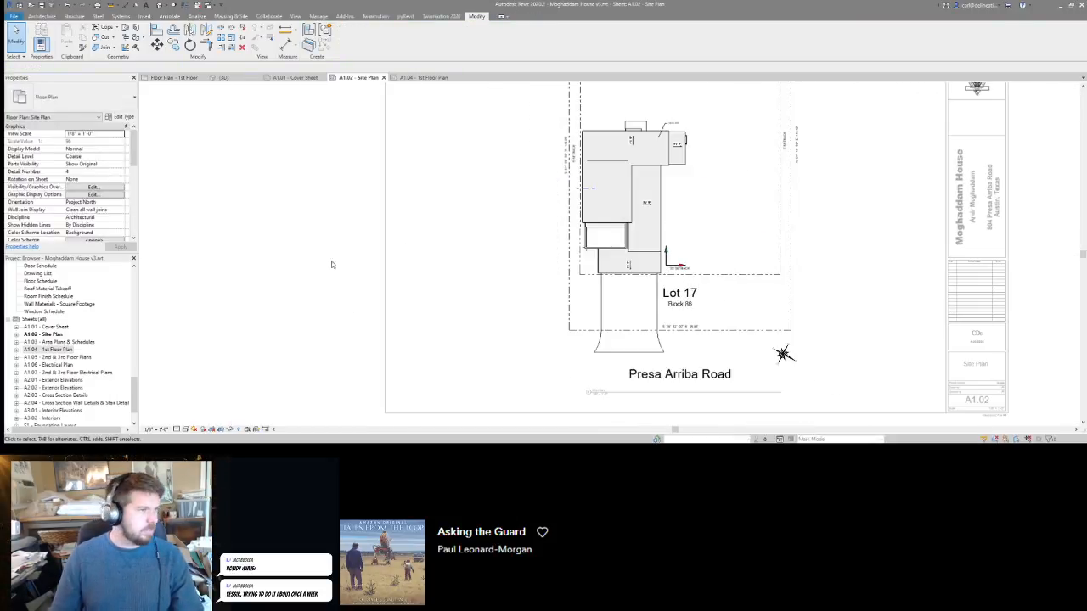
{"action": "scroll", "coordinate": [70, 218], "scroll_direction": "down", "scroll_amount": 5}
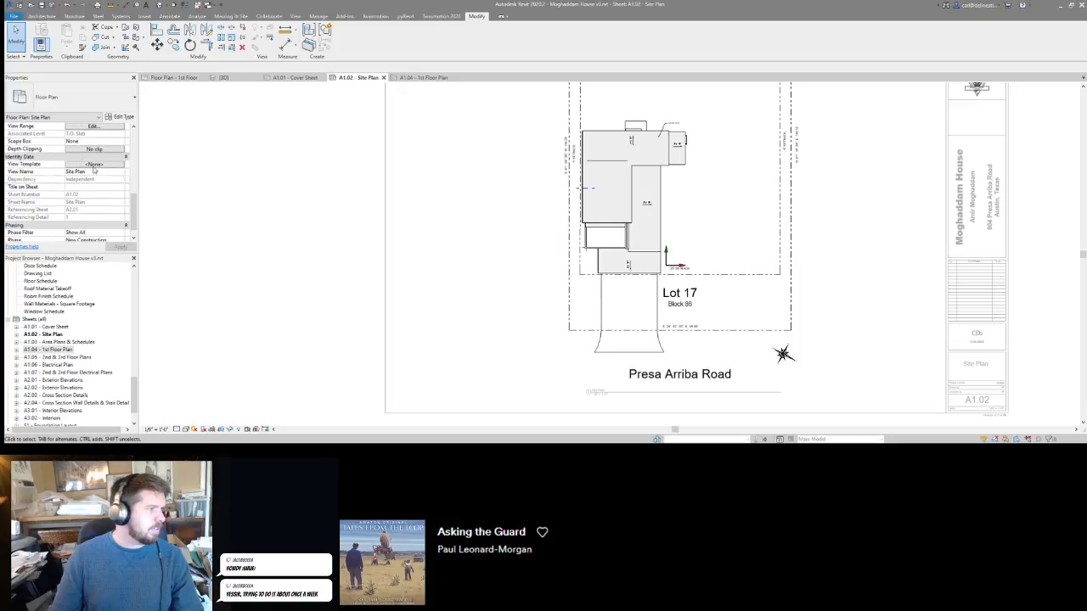
{"action": "left_click", "coordinate": [93, 164]}
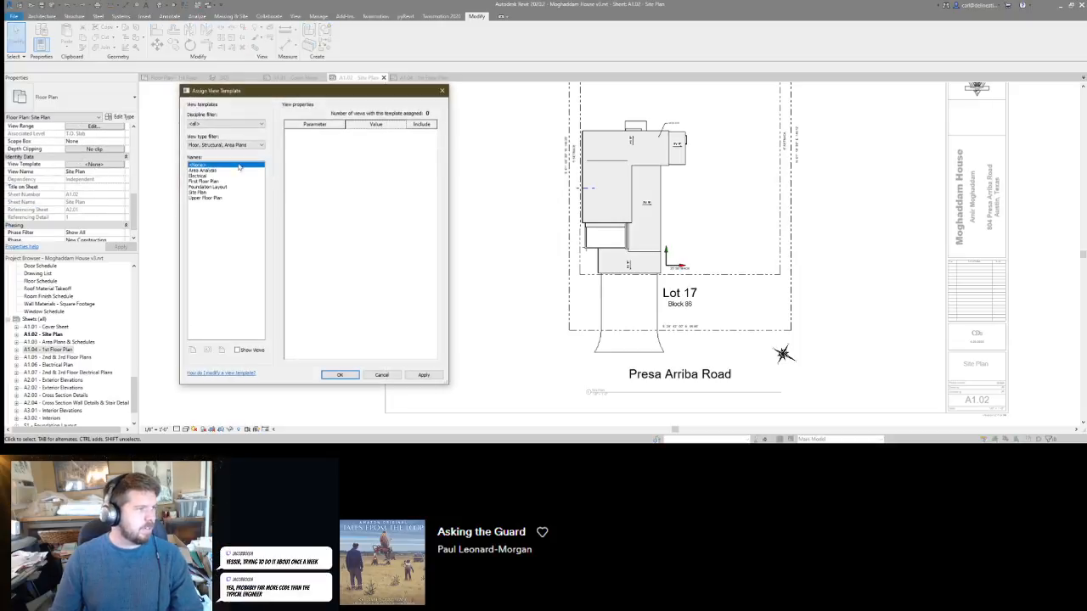
{"action": "left_click", "coordinate": [202, 193]}
{"action": "left_click", "coordinate": [338, 375]}
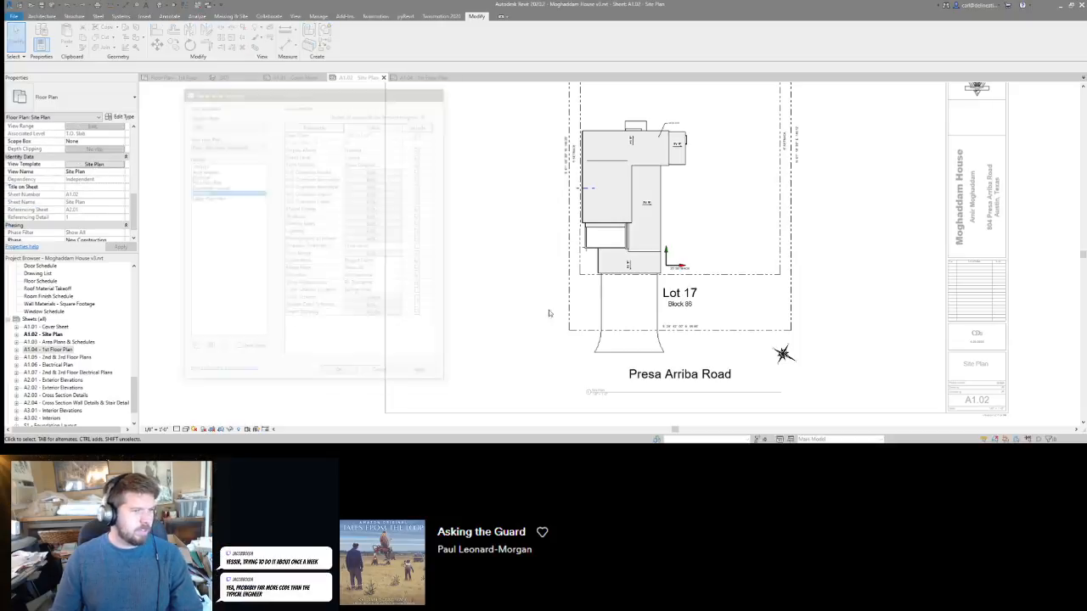
Hide the site's Internal Origin subcategory in the model overrides of the Site Plan view template.
{"action": "left_click", "coordinate": [108, 166]}
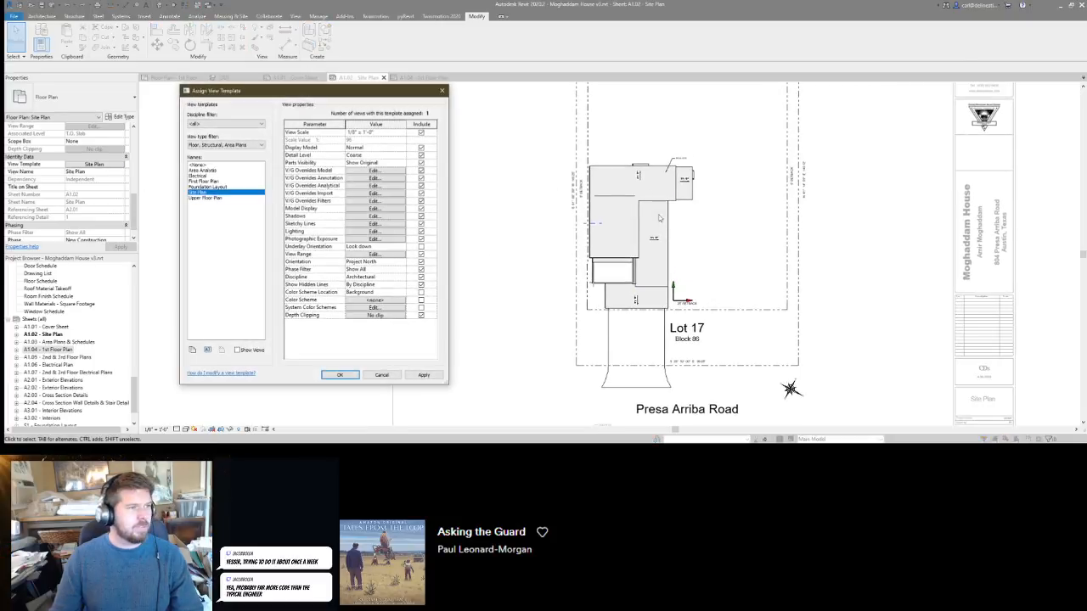
{"action": "left_click", "coordinate": [375, 173]}
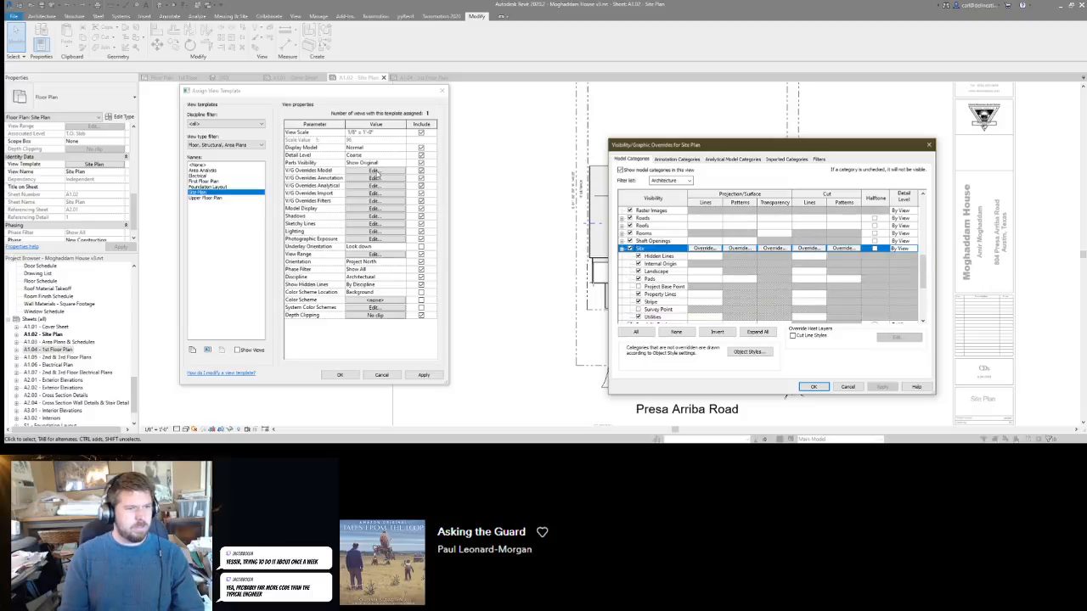
{"action": "key", "text": "Down"}
{"action": "key", "text": "Down"}
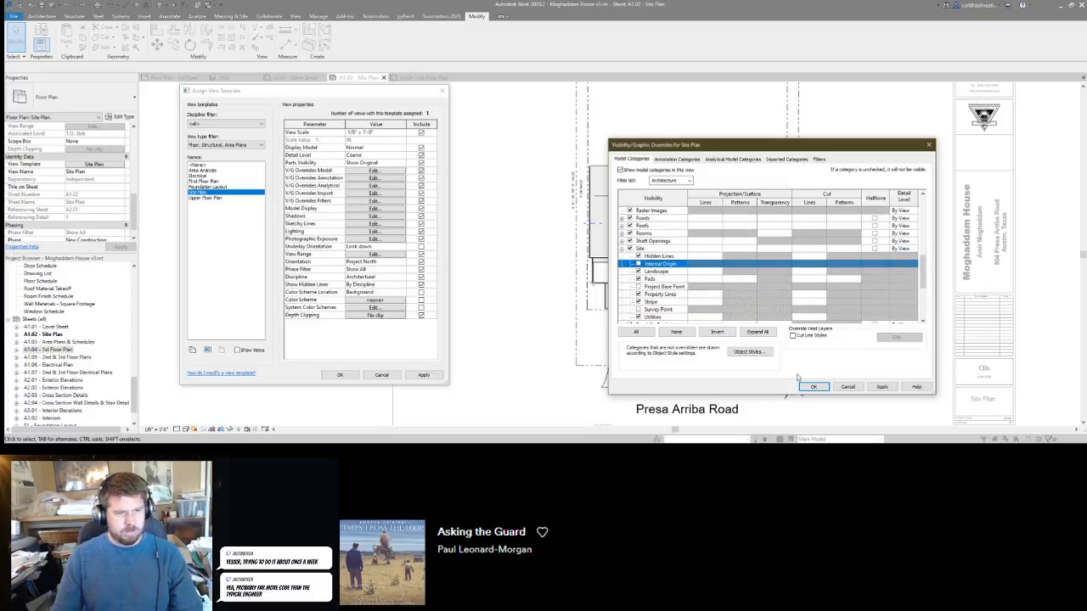
{"action": "left_click", "coordinate": [814, 386]}
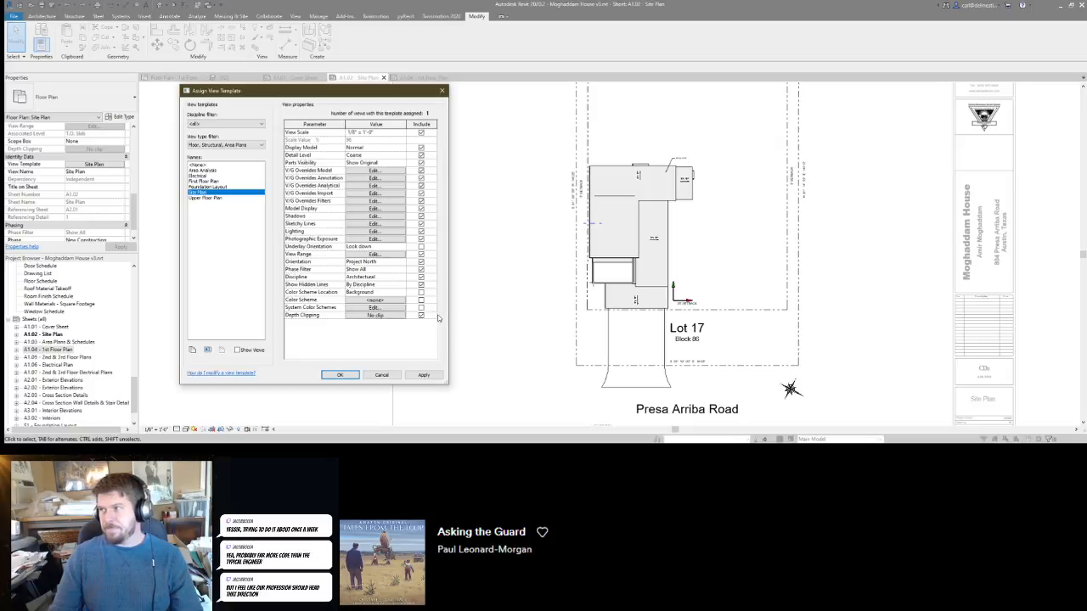
{"action": "left_click", "coordinate": [340, 374]}
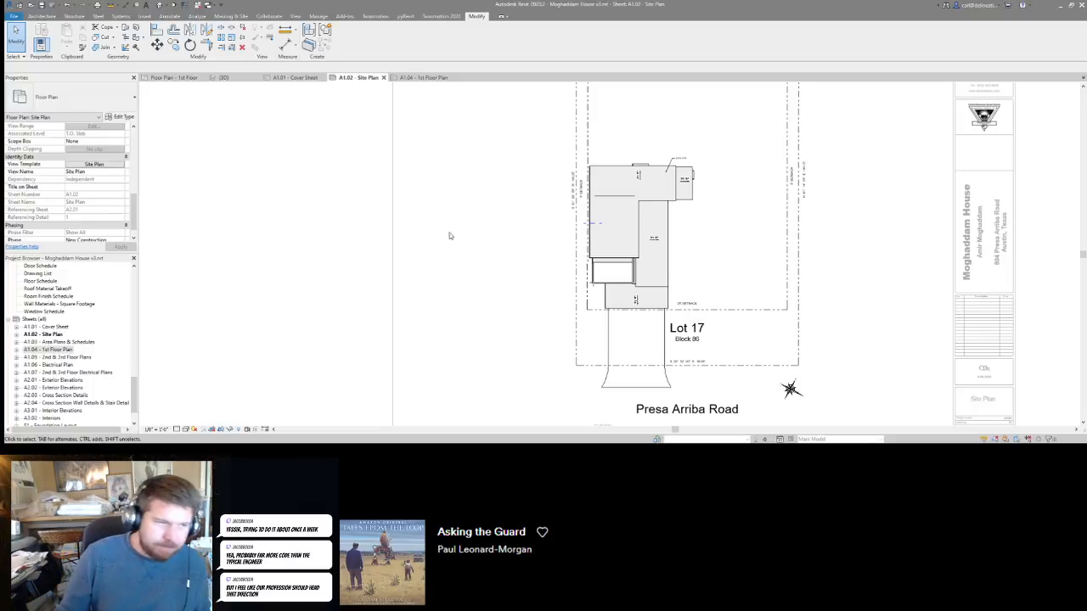
{"action": "scroll", "coordinate": [701, 295], "scroll_direction": "down", "scroll_amount": 2}
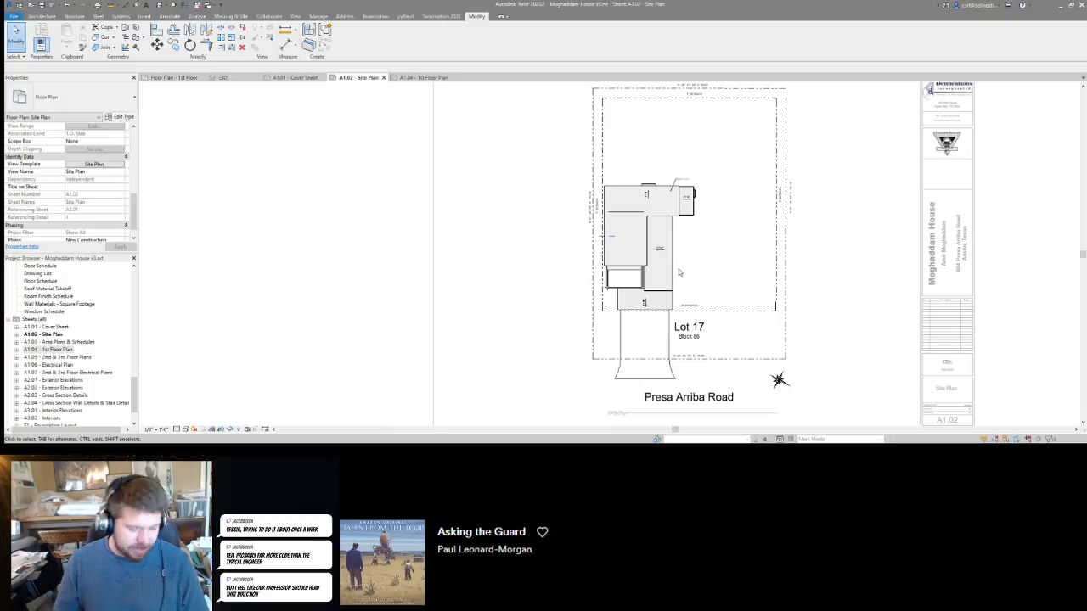
Examine the house exterior in the 3D view, checking the walls and main roof from several sides.
{"action": "key", "text": "ctrl+Tab"}
{"action": "scroll", "coordinate": [680, 272], "scroll_direction": "down", "scroll_amount": 2}
{"action": "middle_click_drag", "start_coordinate": [467, 303], "coordinate": [701, 335], "text": "shift"}
{"action": "scroll", "coordinate": [724, 319], "scroll_direction": "up", "scroll_amount": 2}
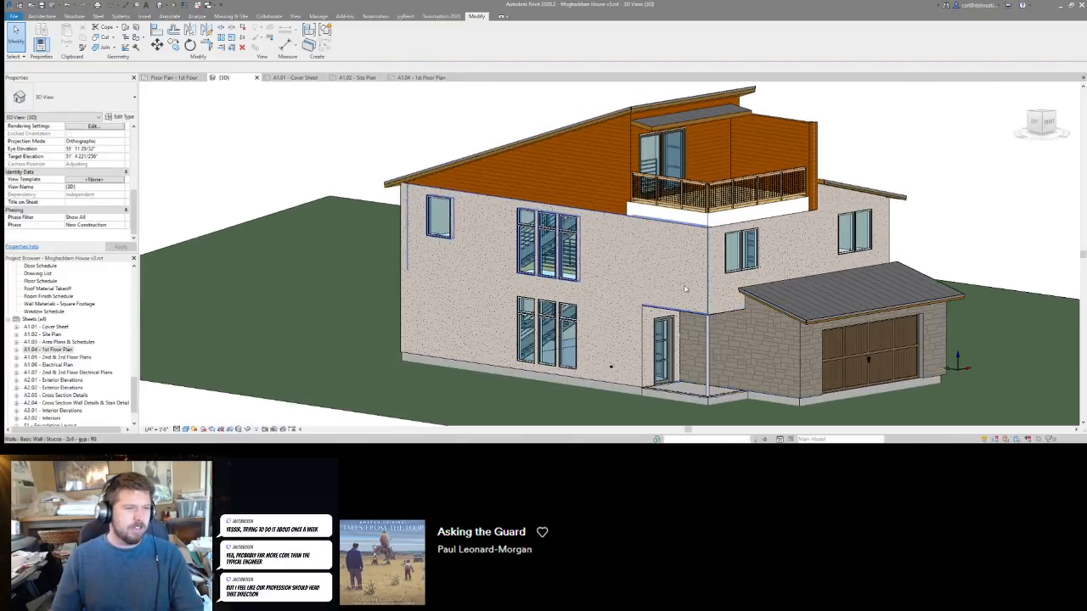
{"action": "scroll", "coordinate": [676, 281], "scroll_direction": "down", "scroll_amount": 2}
{"action": "scroll", "coordinate": [510, 242], "scroll_direction": "up", "scroll_amount": 1}
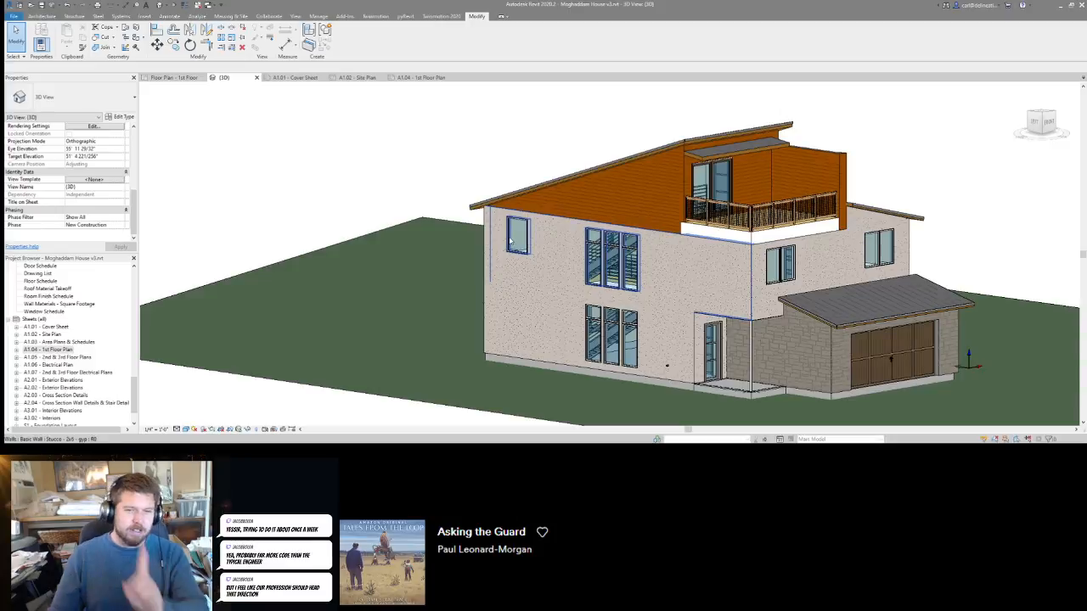
{"action": "scroll", "coordinate": [706, 254], "scroll_direction": "down", "scroll_amount": 2}
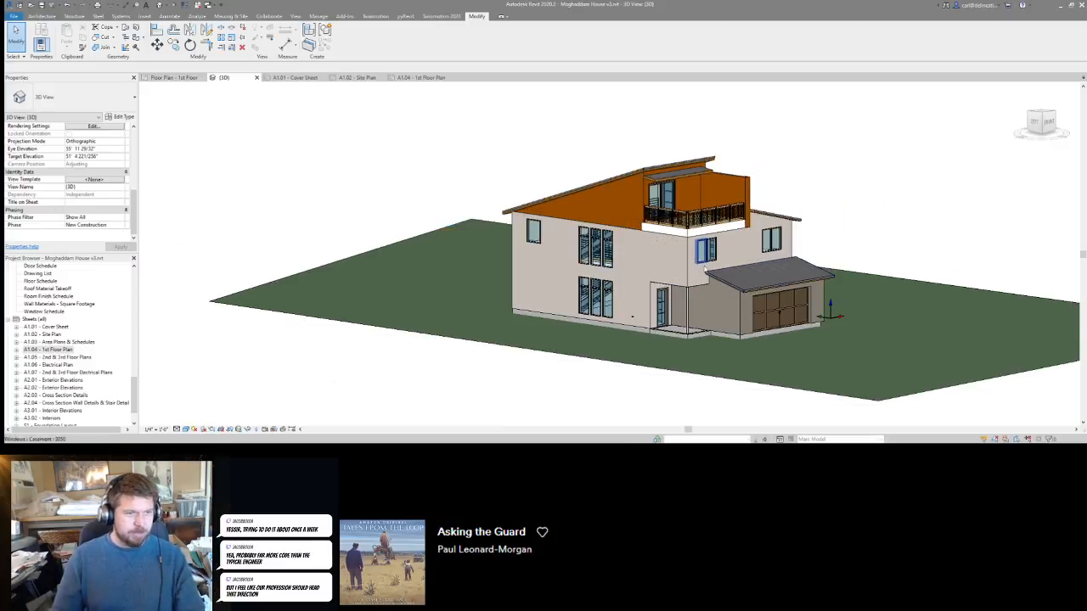
{"action": "middle_click_drag", "start_coordinate": [763, 325], "coordinate": [645, 340], "text": "shift"}
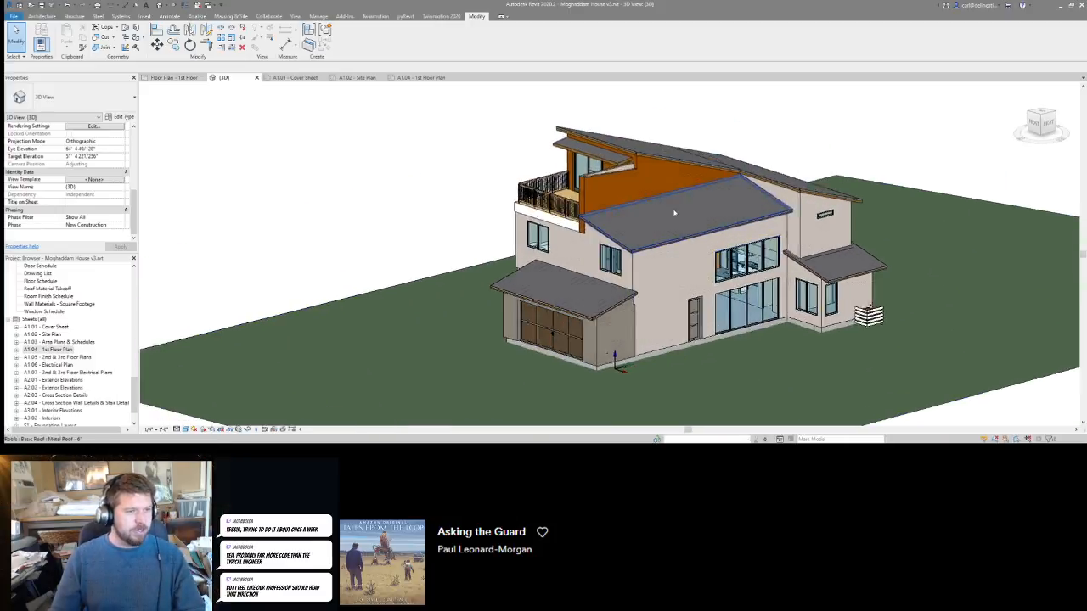
{"action": "scroll", "coordinate": [874, 201], "scroll_direction": "up", "scroll_amount": 3}
{"action": "left_click", "coordinate": [805, 174]}
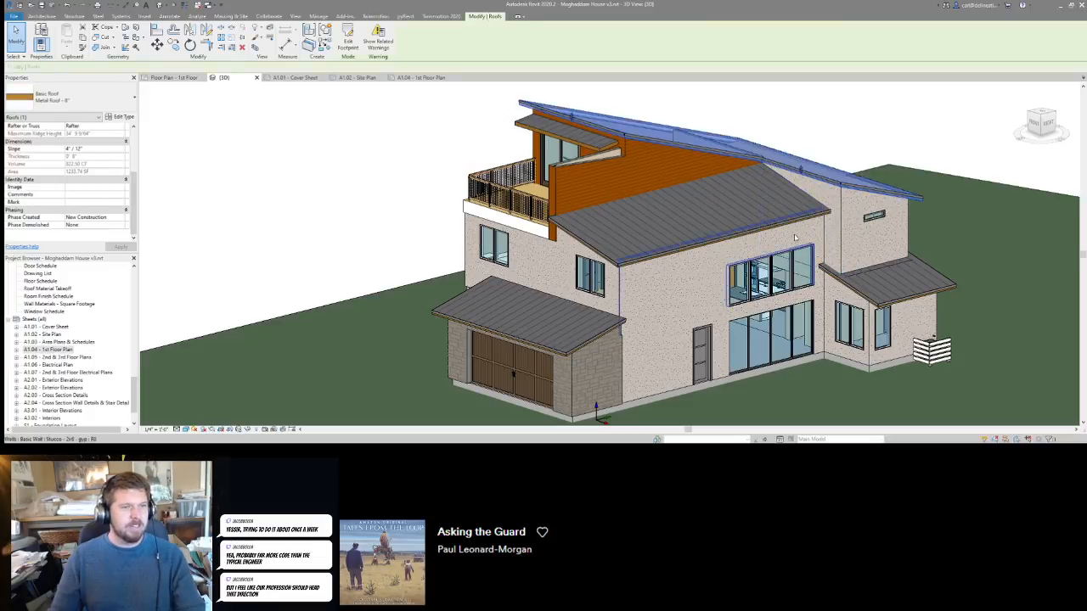
{"action": "key", "text": "Escape"}
{"action": "scroll", "coordinate": [743, 192], "scroll_direction": "down", "scroll_amount": 2}
{"action": "middle_click_drag", "start_coordinate": [765, 255], "coordinate": [774, 311], "text": "shift"}
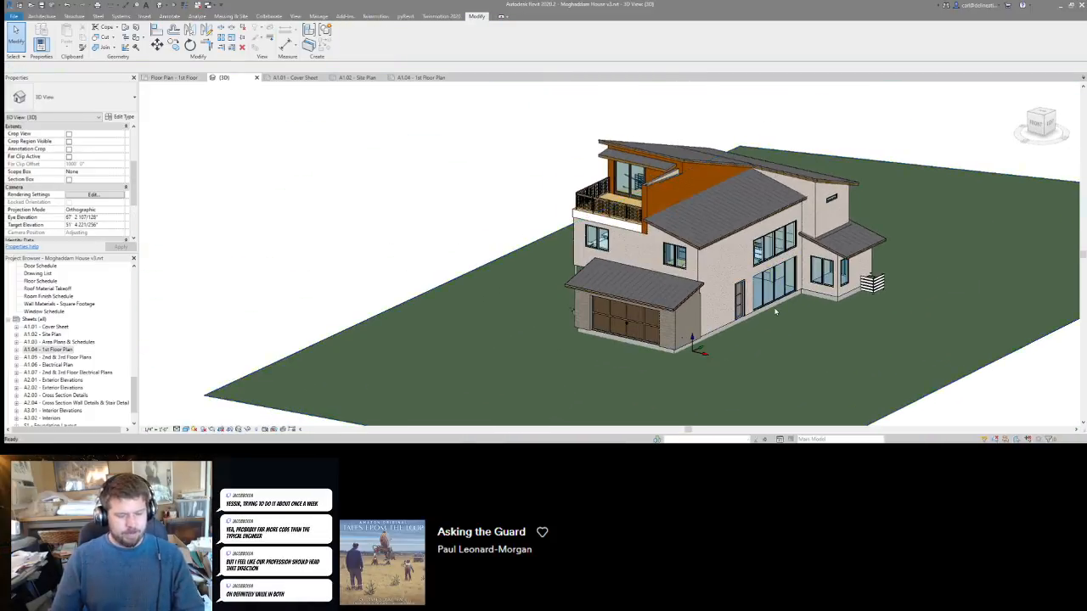
Hide the site's Internal Origin subcategory in the 3D view's visibility overrides.
{"action": "key", "text": "v"}
{"action": "key", "text": "g"}
{"action": "key", "text": "Right"}
{"action": "key", "text": "Down"}
{"action": "key", "text": "Down"}
{"action": "key", "text": "Down"}
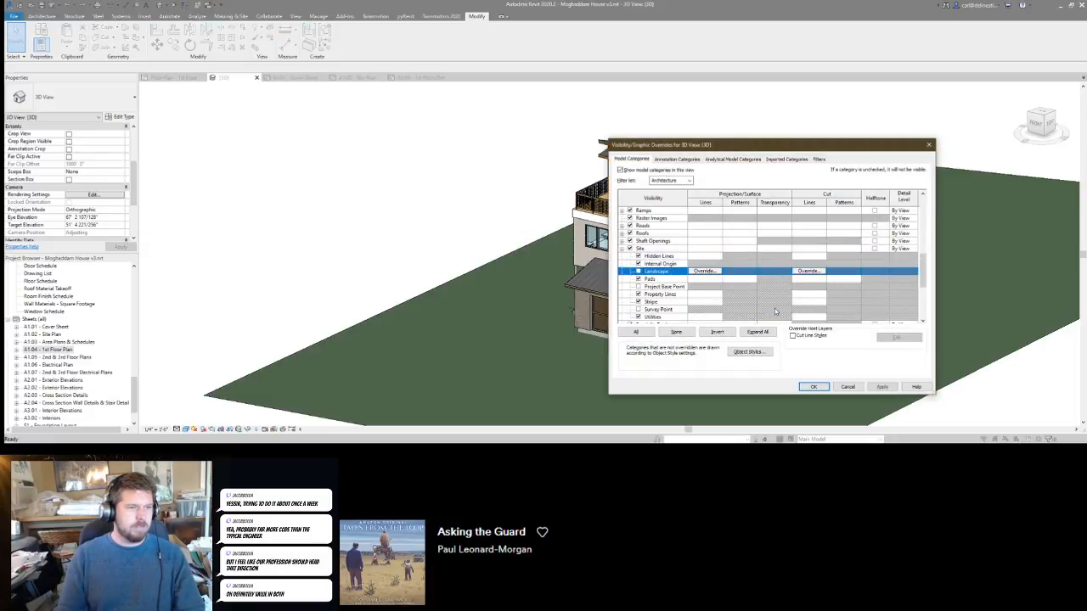
{"action": "key", "text": "Up"}
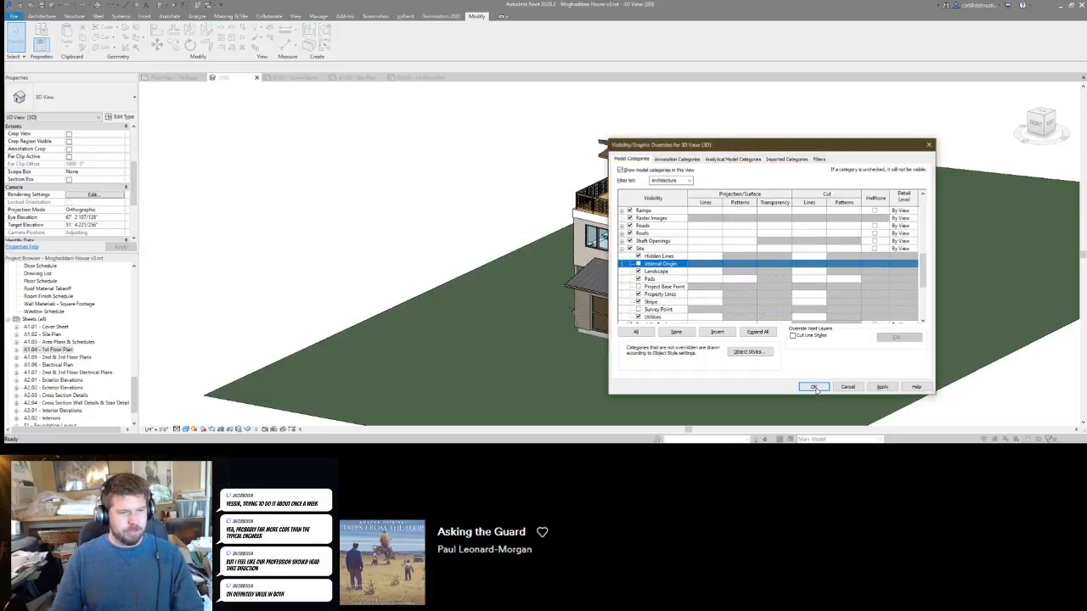
{"action": "left_click", "coordinate": [813, 387]}
{"action": "scroll", "coordinate": [435, 179], "scroll_direction": "down", "scroll_amount": 2}
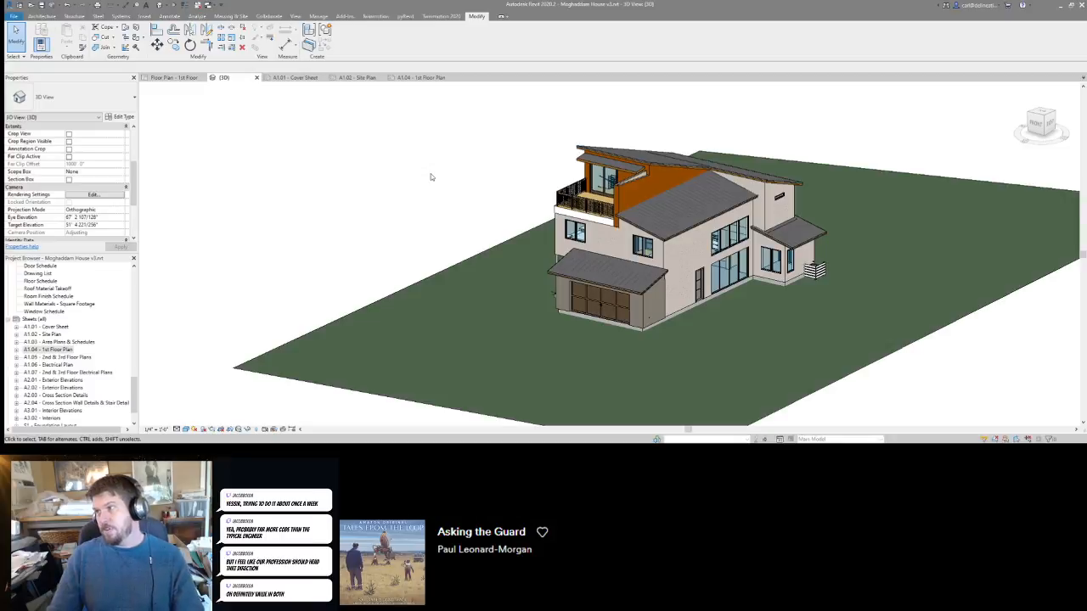
{"action": "scroll", "coordinate": [552, 268], "scroll_direction": "up", "scroll_amount": 3}
{"action": "scroll", "coordinate": [586, 255], "scroll_direction": "down", "scroll_amount": 1}
{"action": "middle_click_drag", "start_coordinate": [653, 311], "coordinate": [506, 244], "text": "shift"}
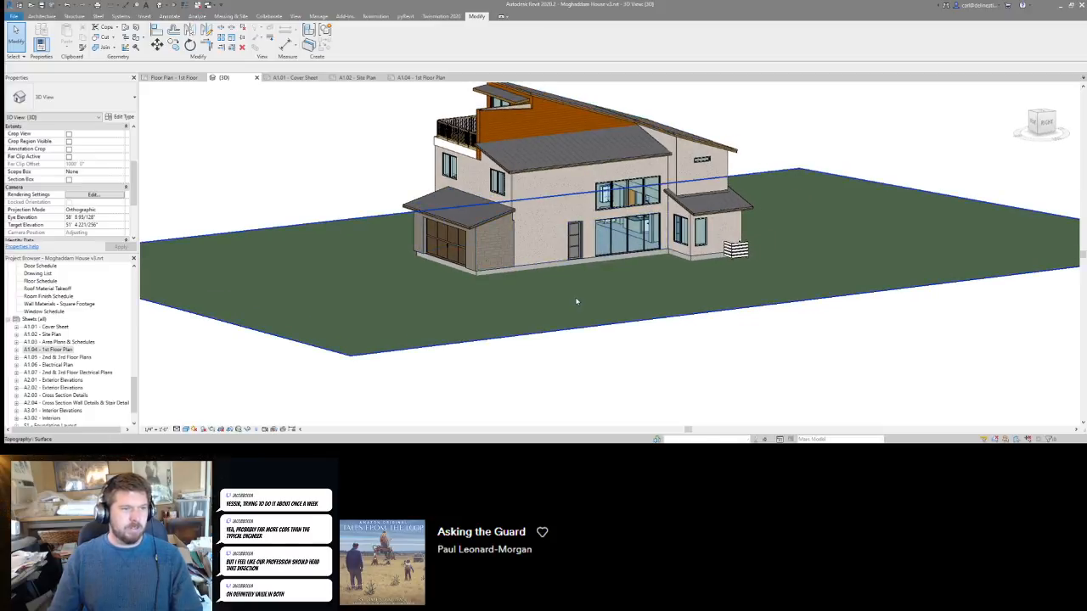
{"action": "middle_click_drag", "start_coordinate": [634, 290], "coordinate": [496, 228], "text": "shift"}
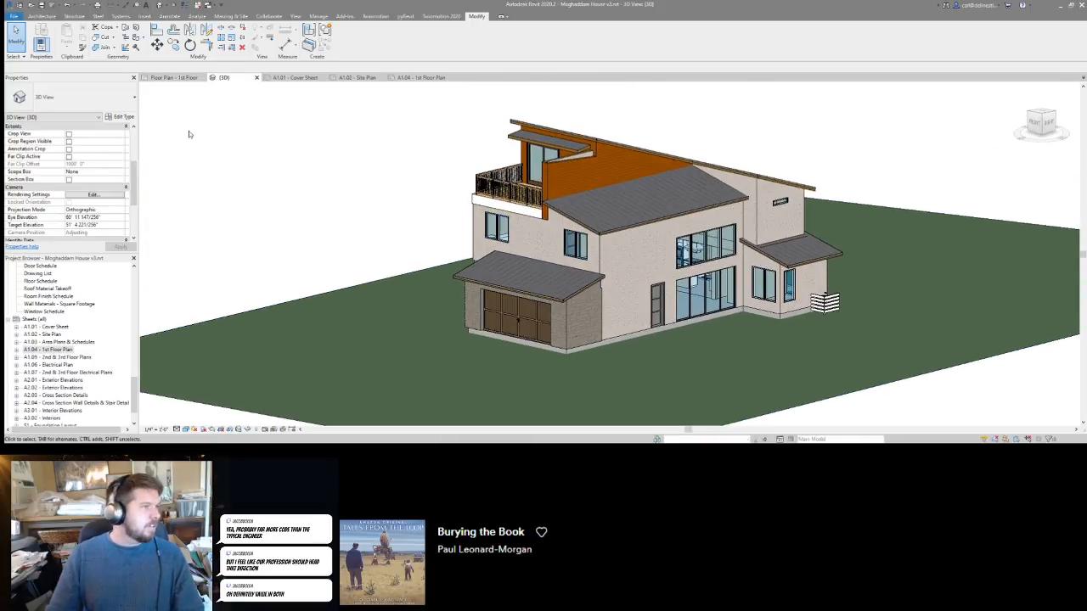
Open the A1.03 Area Plans & Schedules sheet and activate its 1st Floor Area Plan view.
{"action": "double_click", "coordinate": [56, 342]}
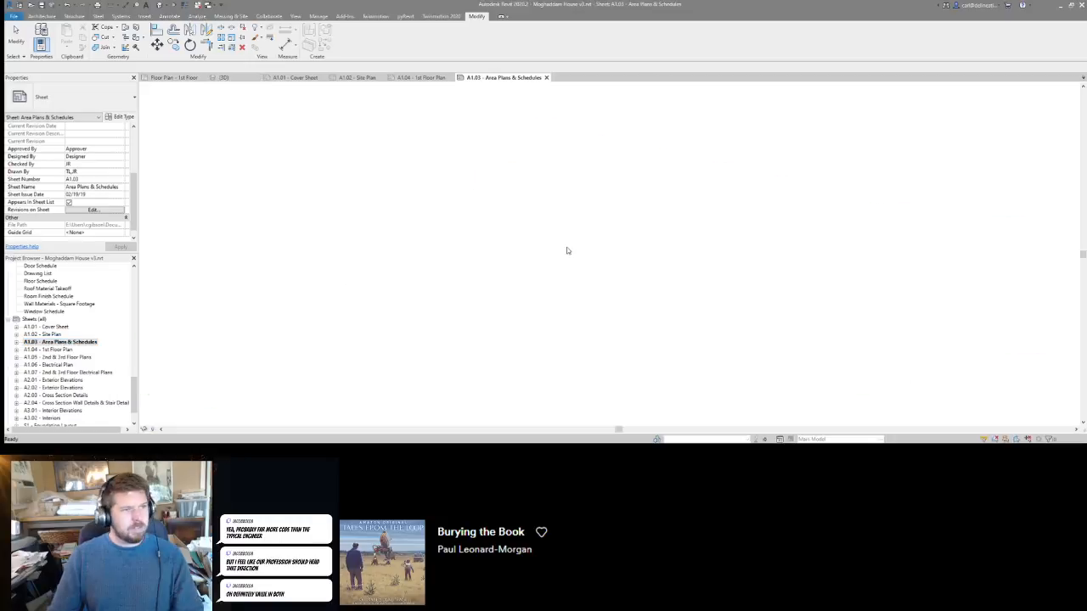
{"action": "scroll", "coordinate": [489, 123], "scroll_direction": "up", "scroll_amount": 5}
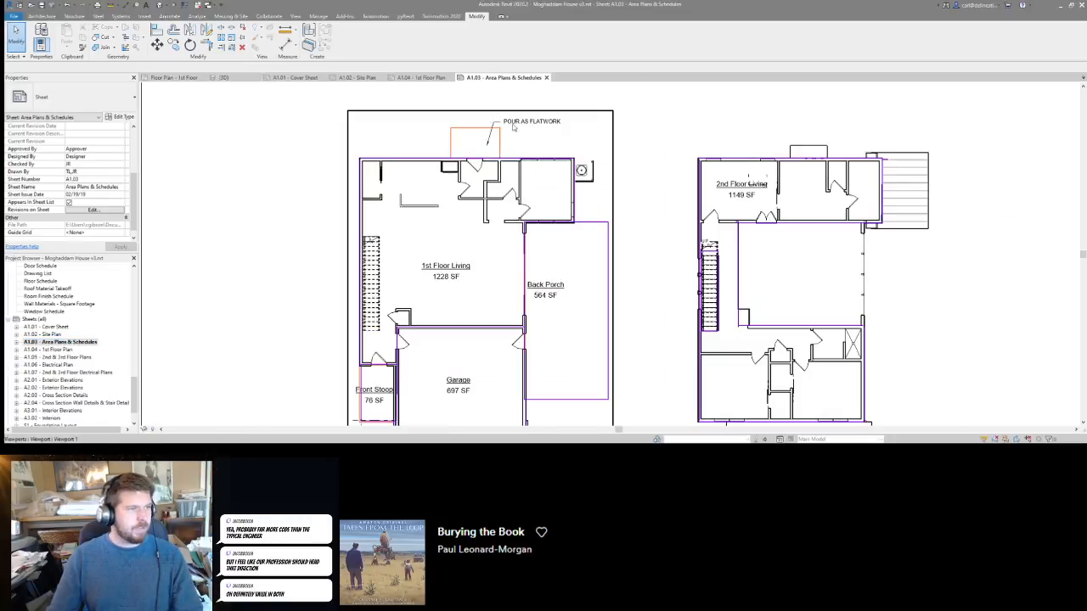
{"action": "double_click", "coordinate": [508, 156]}
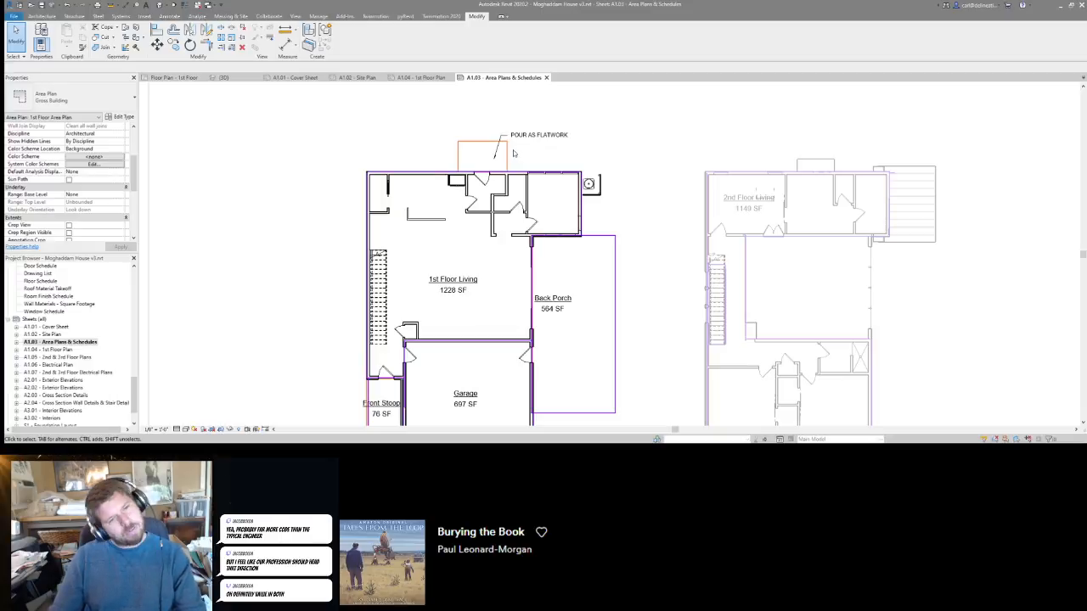
{"action": "scroll", "coordinate": [515, 156], "scroll_direction": "down", "scroll_amount": 4}
{"action": "middle_click_drag", "start_coordinate": [761, 192], "coordinate": [739, 170]}
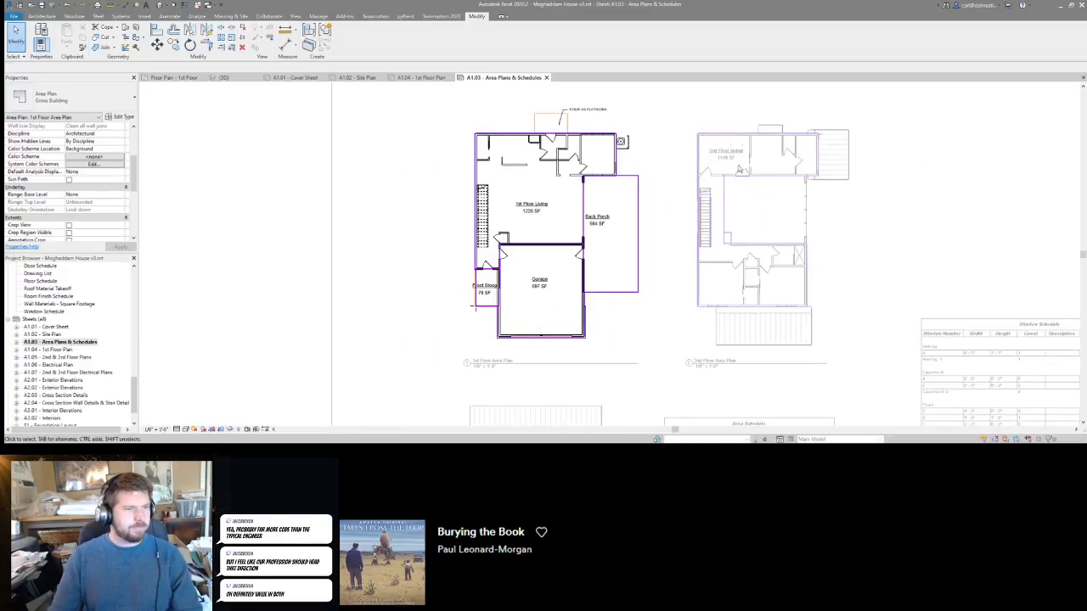
Review the area plans and schedules on the sheet and deactivate the 1st Floor Area Plan view.
{"action": "scroll", "coordinate": [692, 224], "scroll_direction": "down", "scroll_amount": 3}
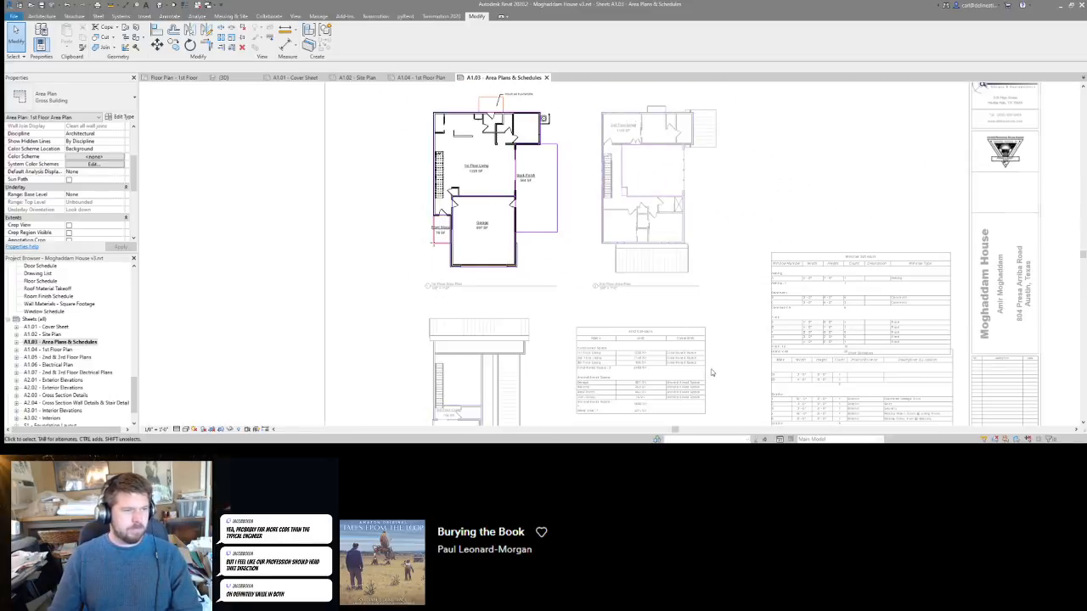
{"action": "middle_click_drag", "start_coordinate": [703, 365], "coordinate": [739, 271]}
{"action": "scroll", "coordinate": [463, 354], "scroll_direction": "up", "scroll_amount": 5}
{"action": "scroll", "coordinate": [463, 354], "scroll_direction": "down", "scroll_amount": 5}
{"action": "scroll", "coordinate": [519, 188], "scroll_direction": "up", "scroll_amount": 1}
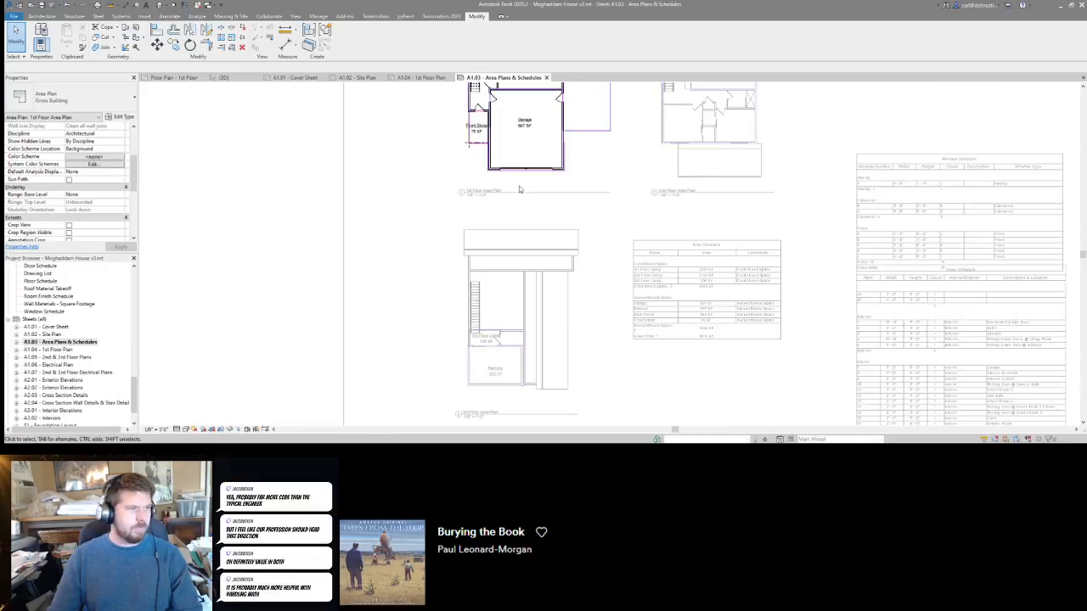
{"action": "middle_click_drag", "start_coordinate": [525, 198], "coordinate": [531, 253]}
{"action": "double_click", "coordinate": [556, 248]}
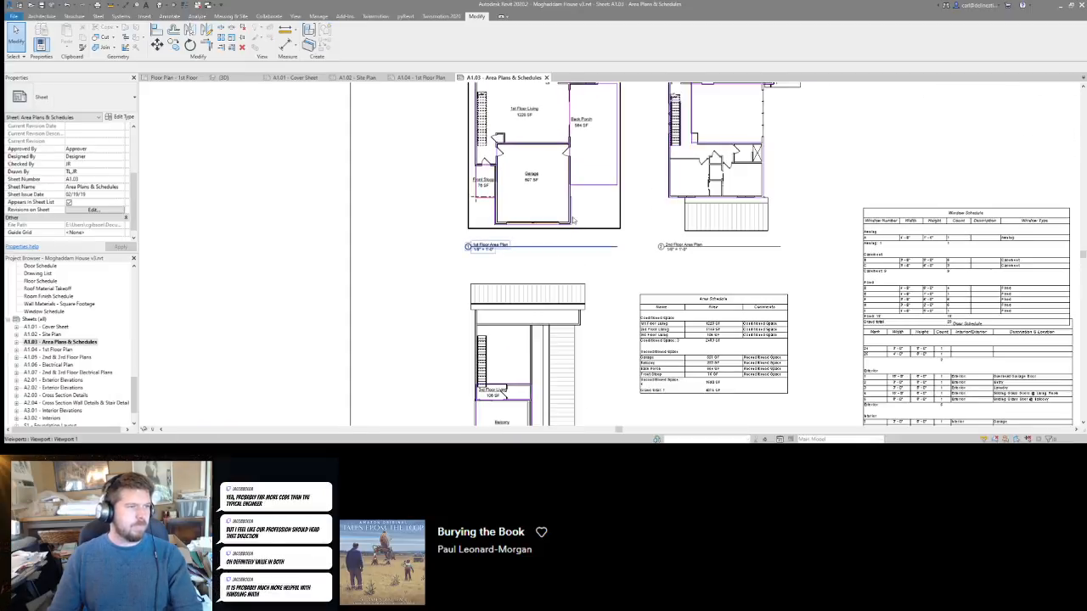
{"action": "middle_click_drag", "start_coordinate": [574, 220], "coordinate": [587, 266]}
On the A1.04 1st Floor Plan sheet, activate the plan view and delete the red REMOVE POOL AND SAUNA note.
{"action": "double_click", "coordinate": [51, 350]}
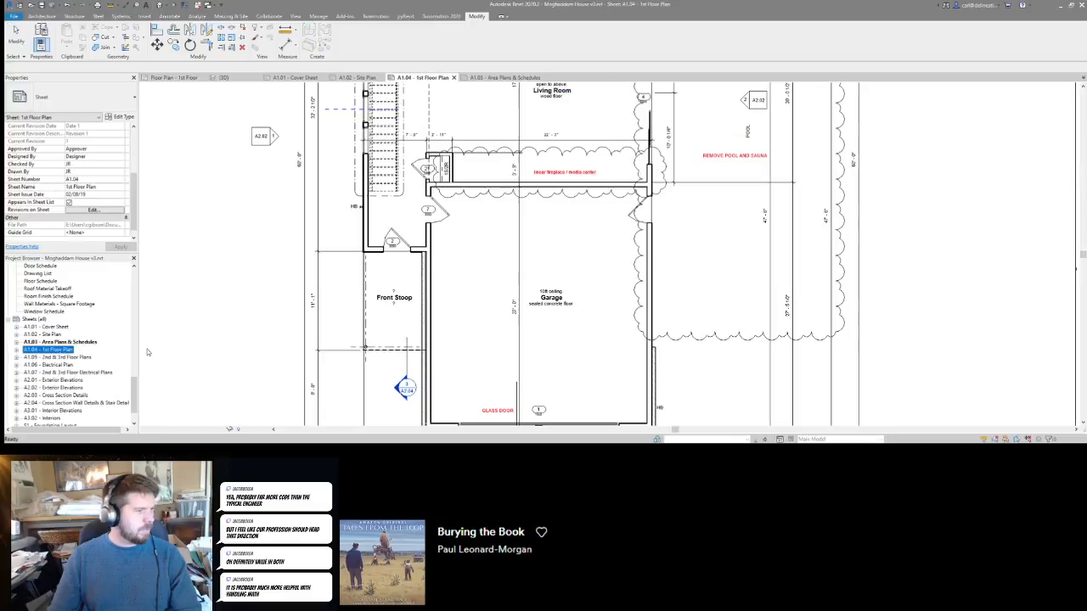
{"action": "middle_click_drag", "start_coordinate": [750, 175], "coordinate": [810, 260]}
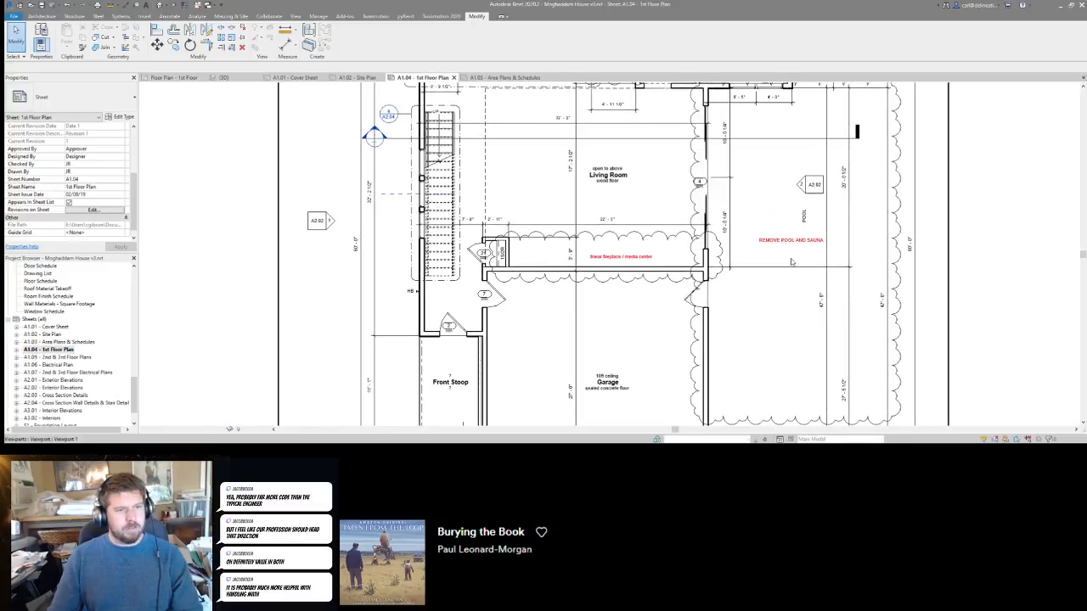
{"action": "double_click", "coordinate": [787, 248]}
{"action": "left_click", "coordinate": [784, 242]}
{"action": "key", "text": "Delete"}
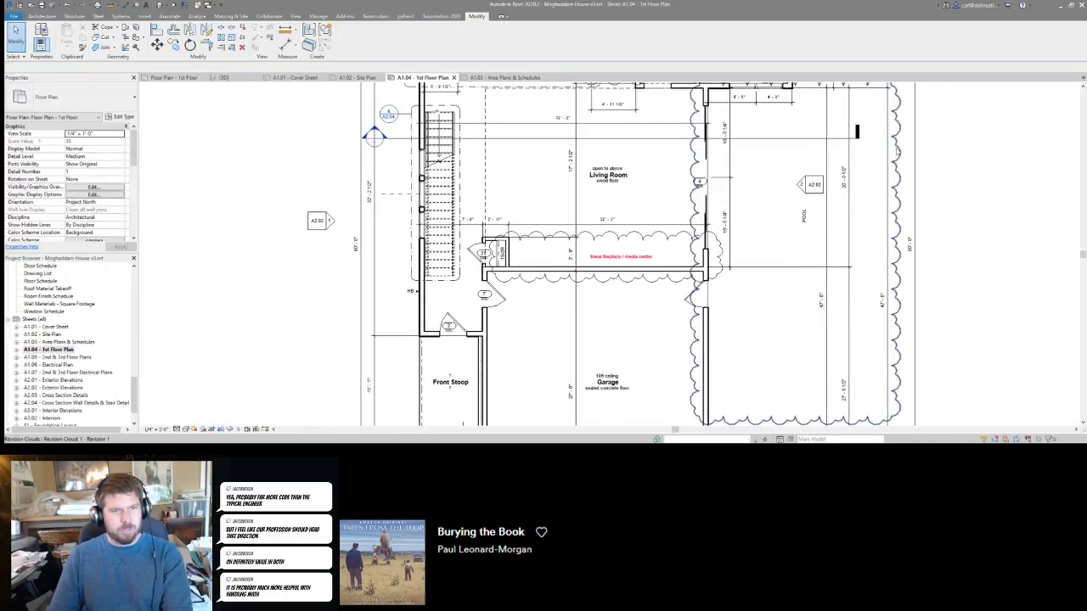
Delete the large revision cloud around the former pool area and the POOL text note beside the living room.
{"action": "left_click", "coordinate": [899, 153]}
{"action": "key", "text": "Delete"}
{"action": "middle_click_drag", "start_coordinate": [753, 238], "coordinate": [757, 242]}
{"action": "scroll", "coordinate": [757, 242], "scroll_direction": "down", "scroll_amount": 1}
{"action": "left_click", "coordinate": [801, 225]}
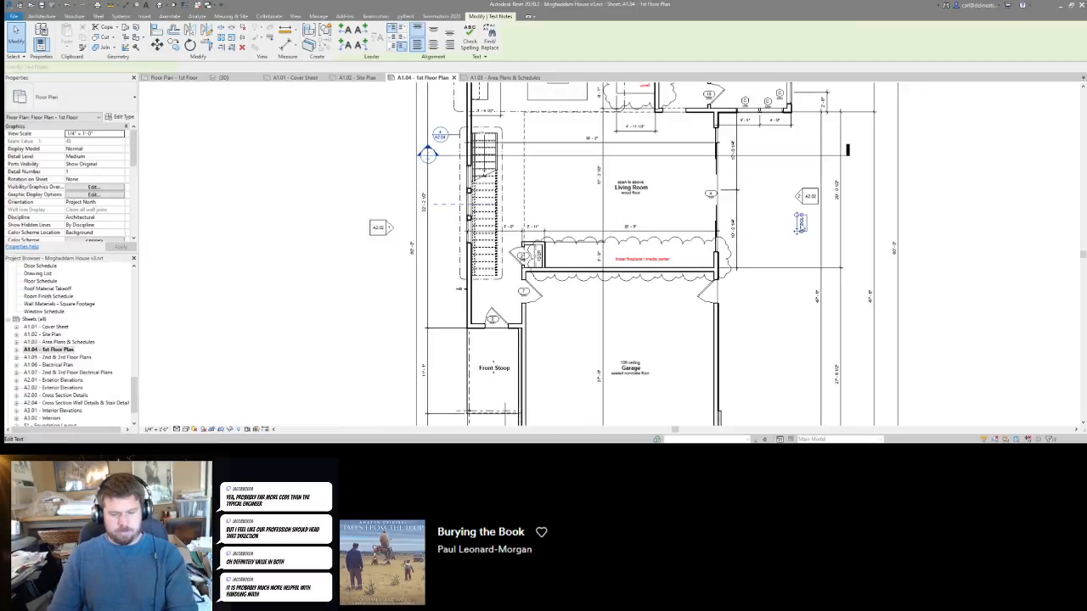
{"action": "key", "text": "Delete"}
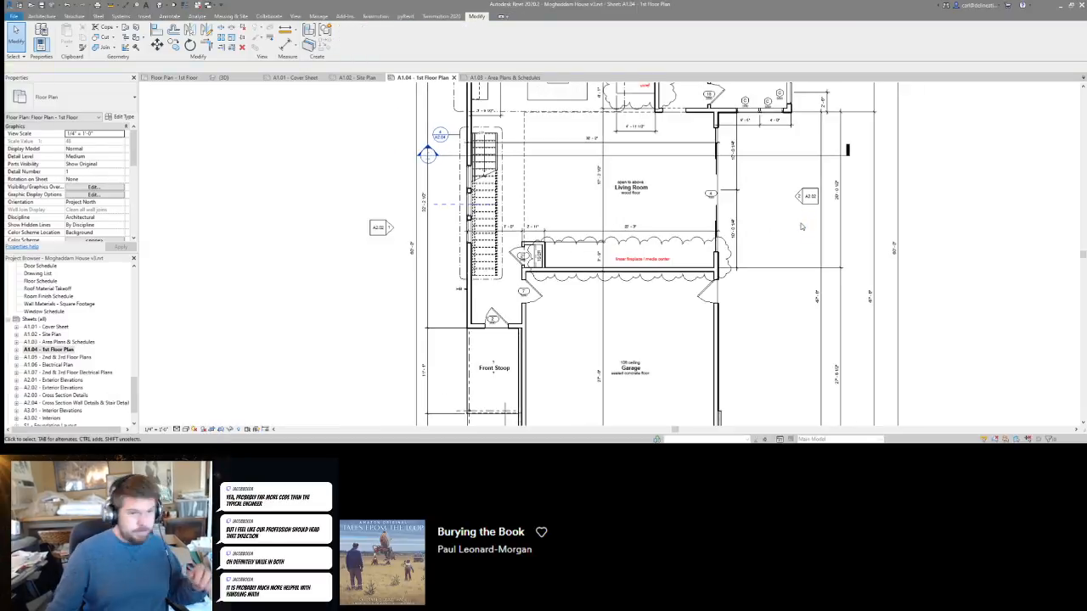
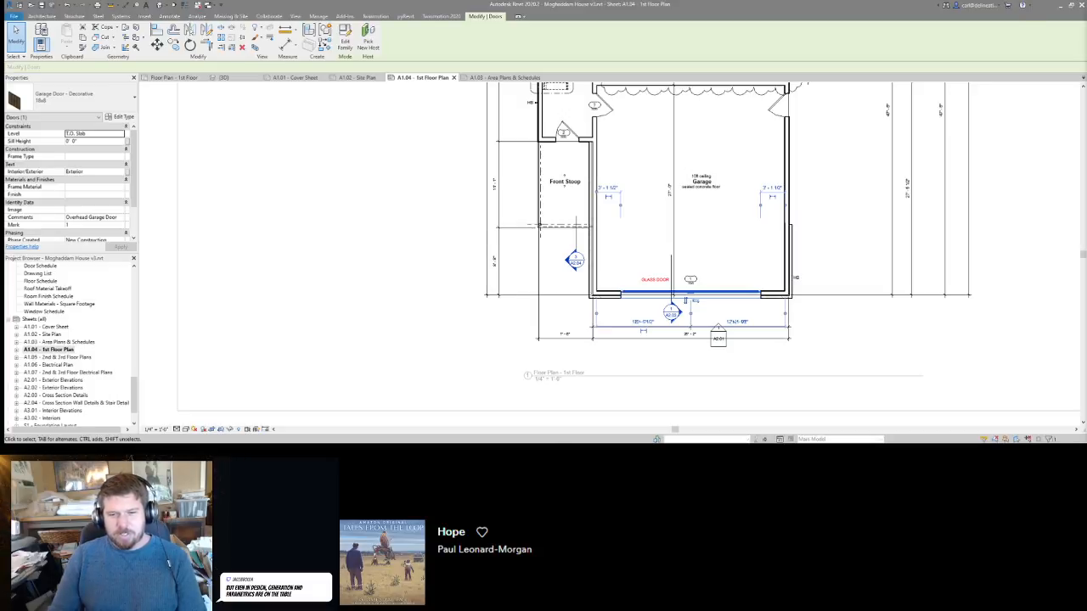
Inspect the garage front on the 1st floor plan, checking the overhead door and the red GLASS DOOR note.
{"action": "key", "text": "super+d"}
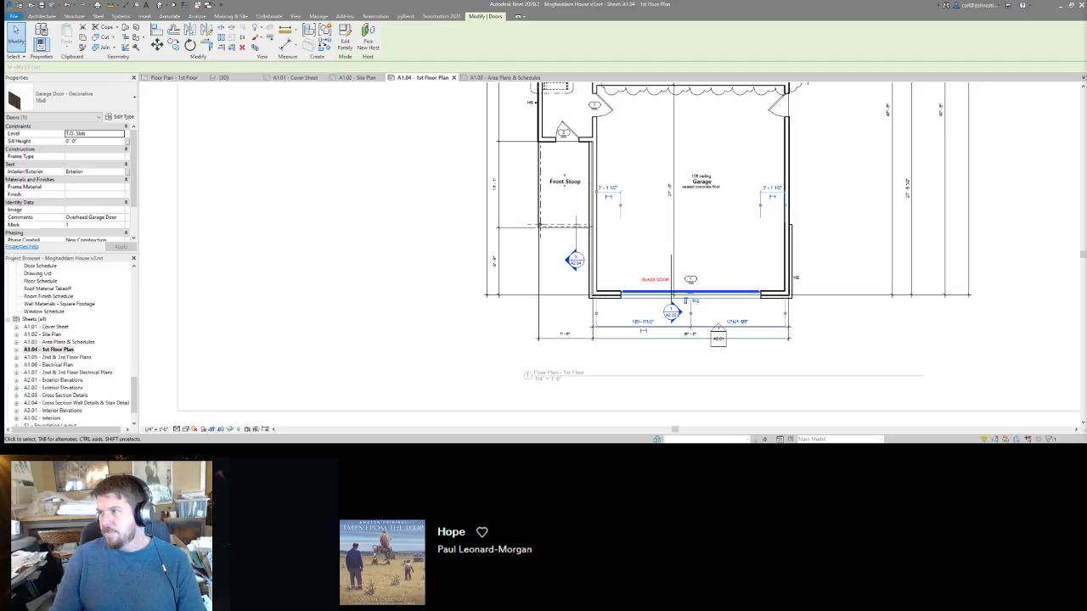
{"action": "scroll", "coordinate": [656, 274], "scroll_direction": "up", "scroll_amount": 2}
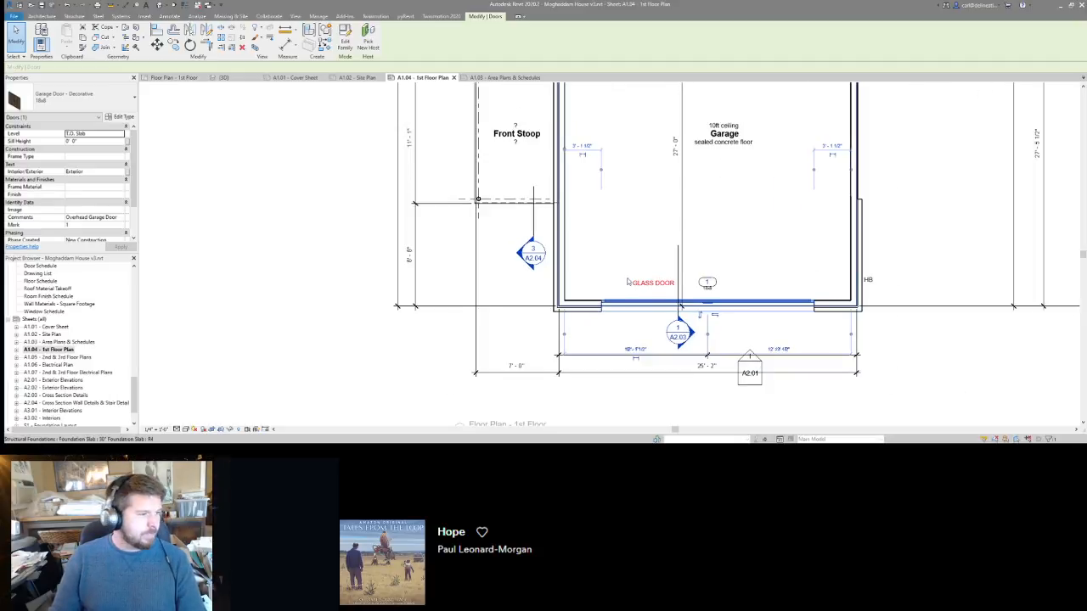
{"action": "middle_click_drag", "start_coordinate": [628, 282], "coordinate": [510, 303]}
{"action": "middle_click_drag", "start_coordinate": [454, 217], "coordinate": [488, 258]}
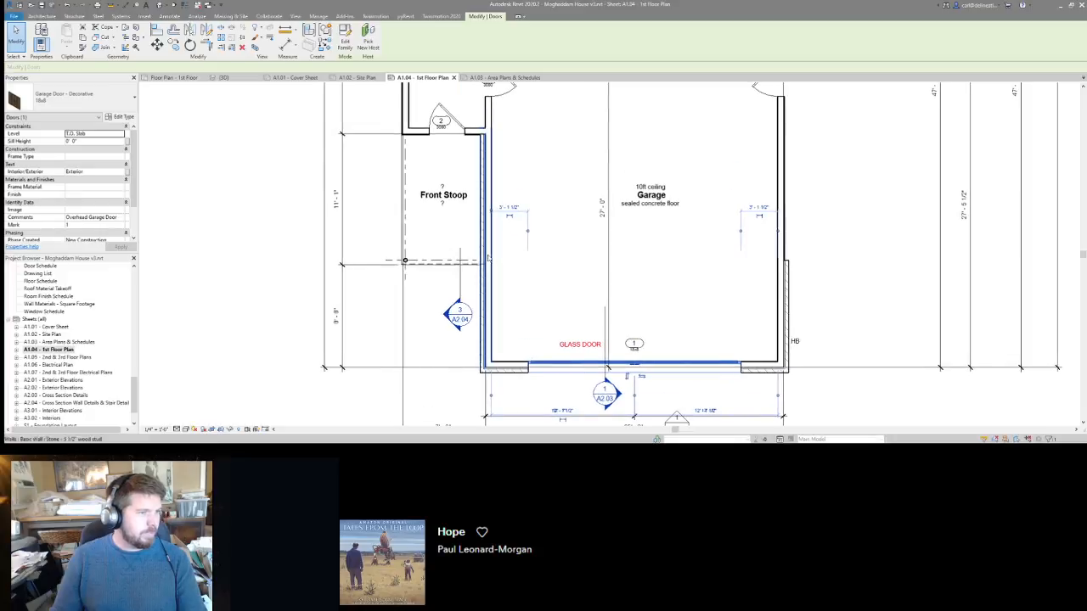
{"action": "left_click", "coordinate": [540, 224]}
{"action": "scroll", "coordinate": [543, 223], "scroll_direction": "down", "scroll_amount": 1}
{"action": "scroll", "coordinate": [526, 322], "scroll_direction": "up", "scroll_amount": 1}
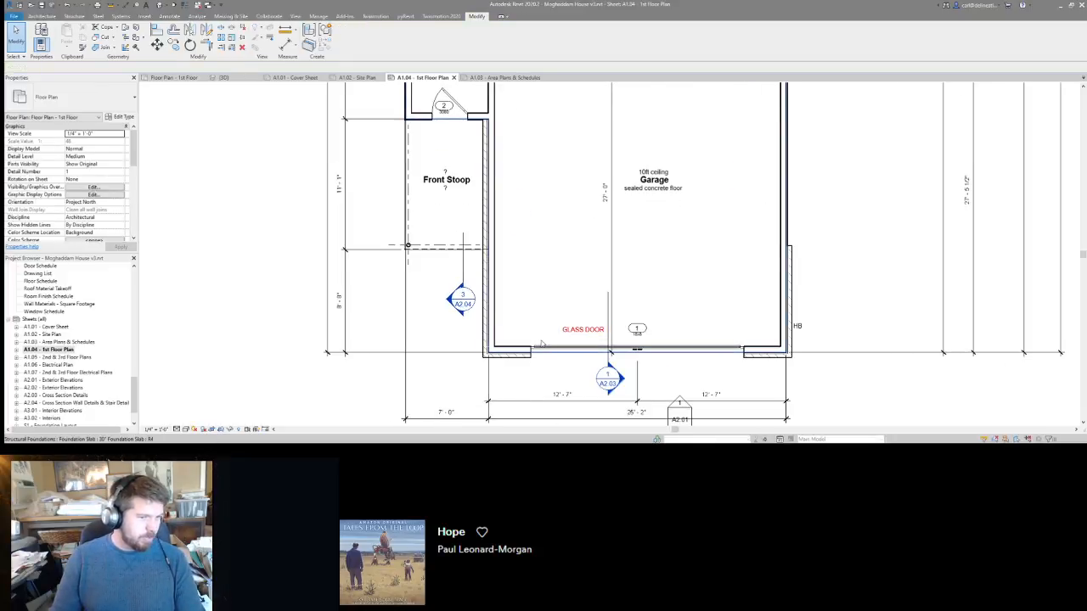
{"action": "scroll", "coordinate": [542, 343], "scroll_direction": "down", "scroll_amount": 1}
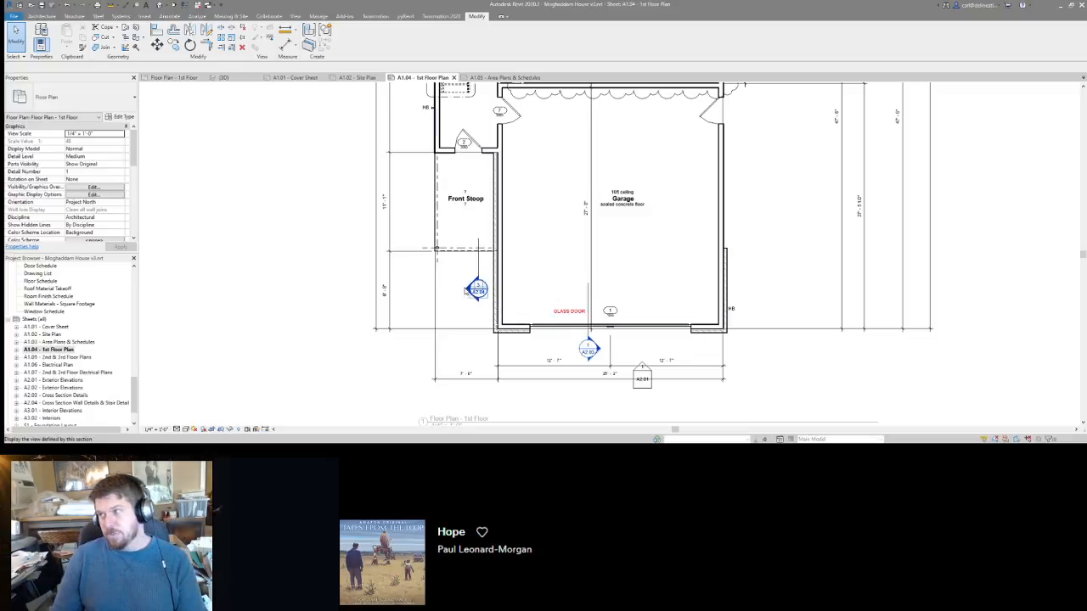
{"action": "middle_click_drag", "start_coordinate": [540, 280], "coordinate": [558, 273]}
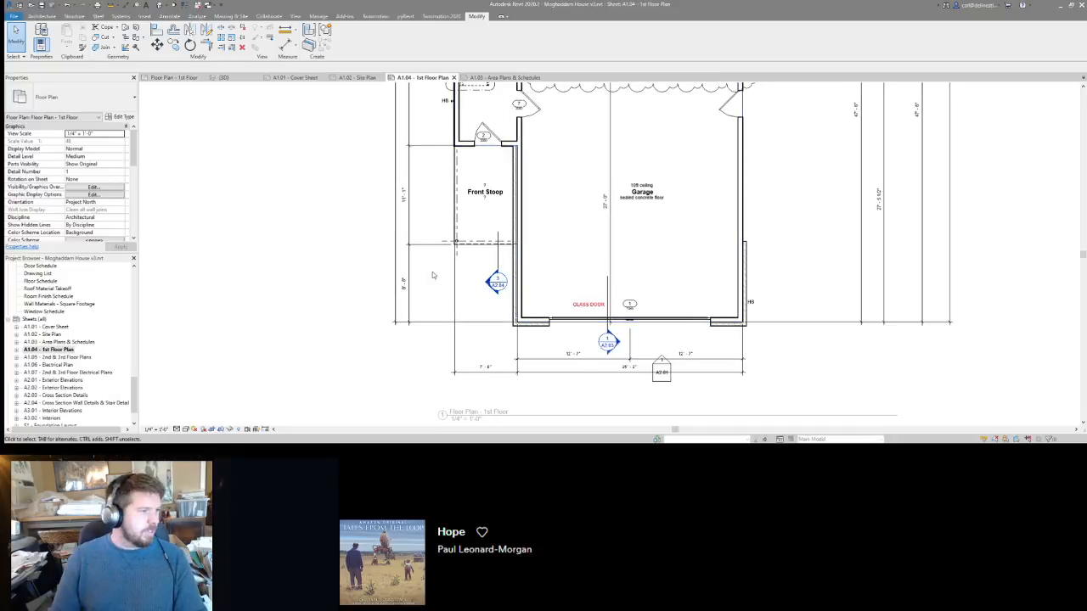
Open the type properties of the 18x8 overhead garage door and review its construction, dimension and identity parameters.
{"action": "left_click", "coordinate": [573, 322]}
{"action": "left_click", "coordinate": [122, 118]}
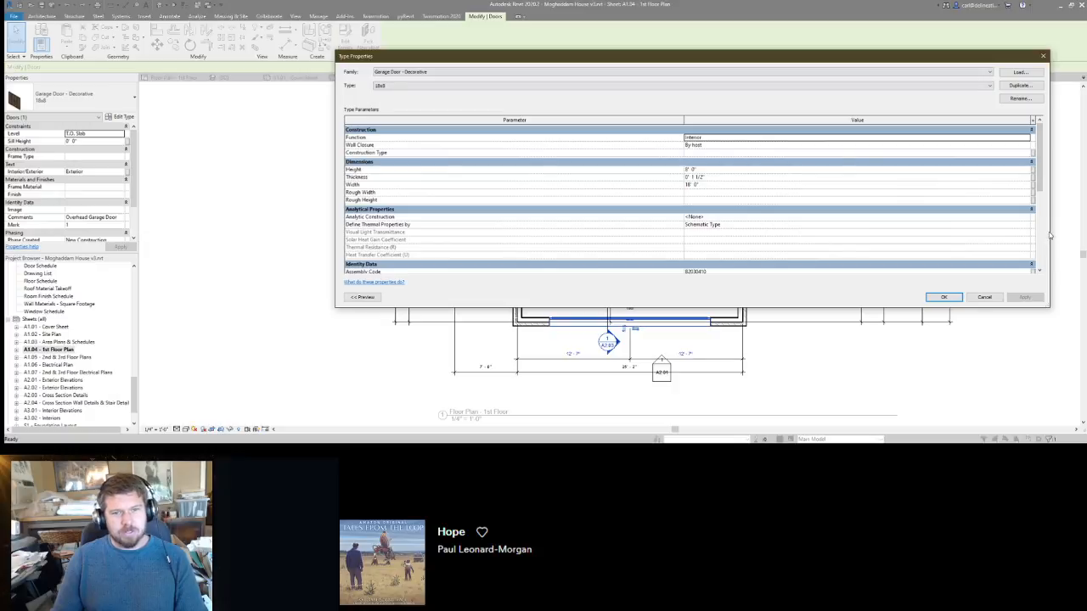
{"action": "left_click_drag", "start_coordinate": [1050, 230], "coordinate": [890, 231]}
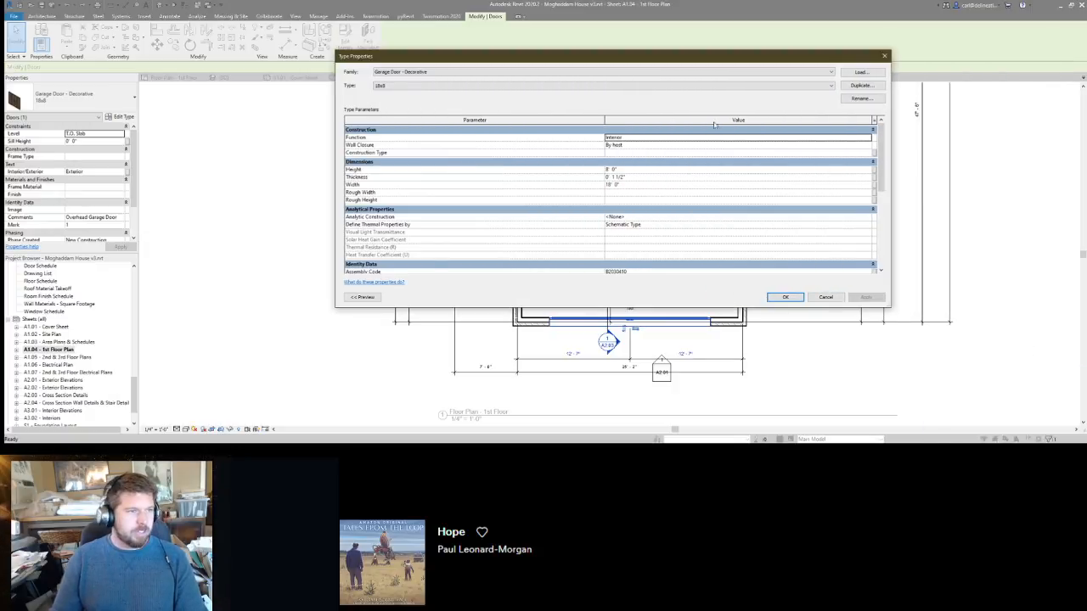
{"action": "scroll", "coordinate": [506, 245], "scroll_direction": "down", "scroll_amount": 2}
{"action": "scroll", "coordinate": [510, 212], "scroll_direction": "up", "scroll_amount": 2}
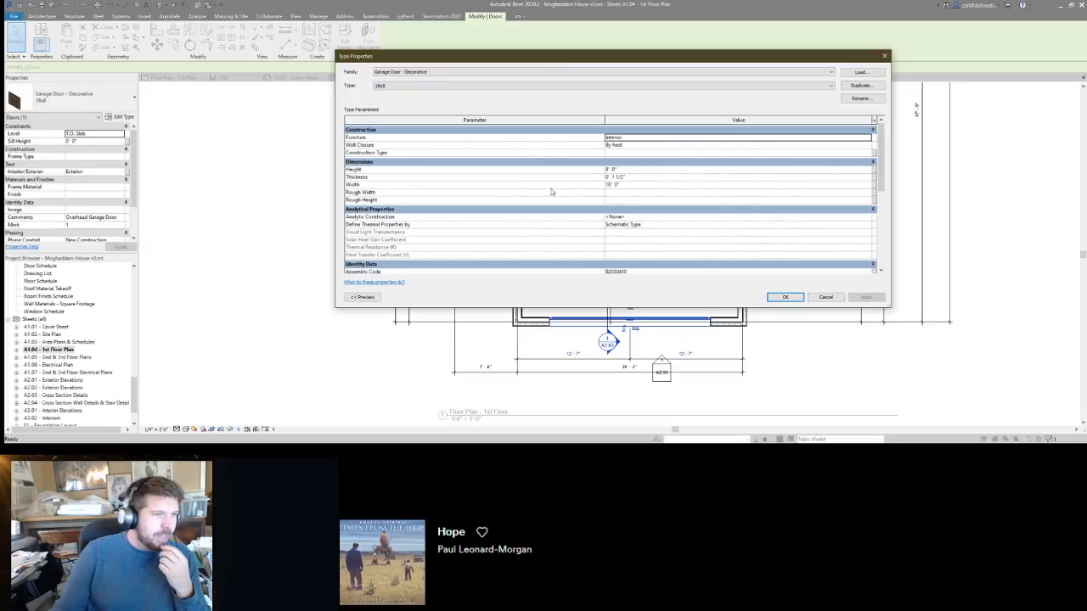
{"action": "scroll", "coordinate": [551, 234], "scroll_direction": "down", "scroll_amount": 1}
{"action": "scroll", "coordinate": [551, 234], "scroll_direction": "down", "scroll_amount": 2}
{"action": "scroll", "coordinate": [552, 232], "scroll_direction": "up", "scroll_amount": 4}
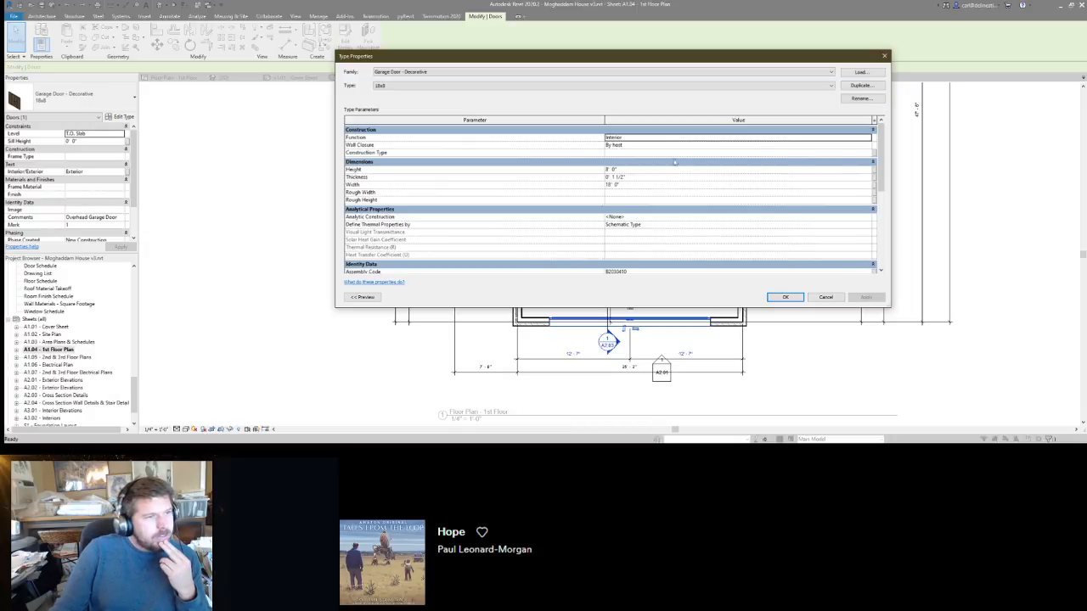
Start loading a replacement door family and browse to the Overhead-Garage Door folder inside the library's Doors folder.
{"action": "left_click", "coordinate": [859, 73]}
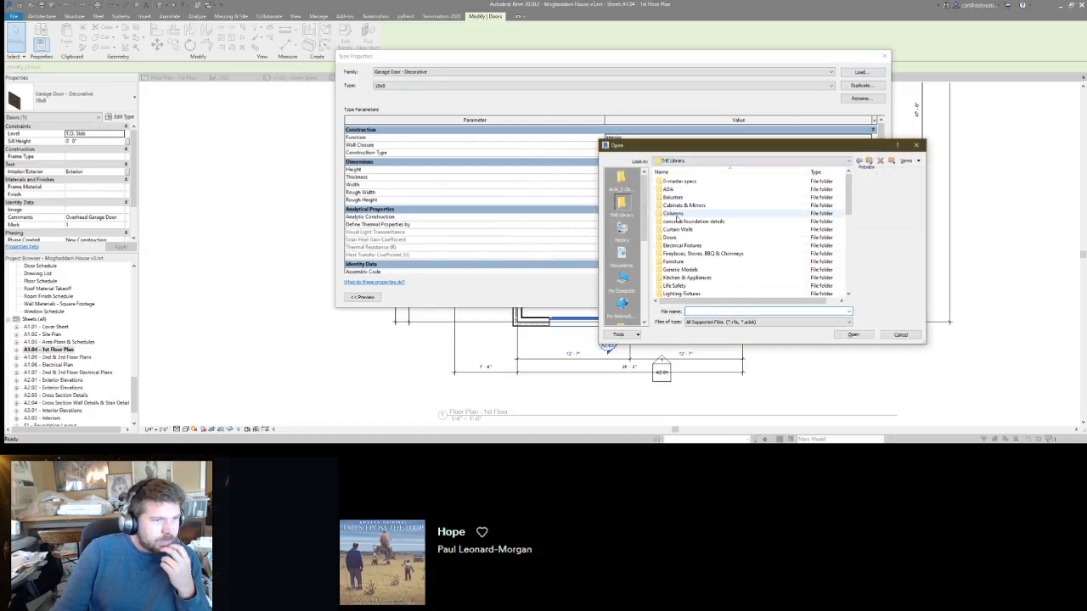
{"action": "double_click", "coordinate": [674, 239]}
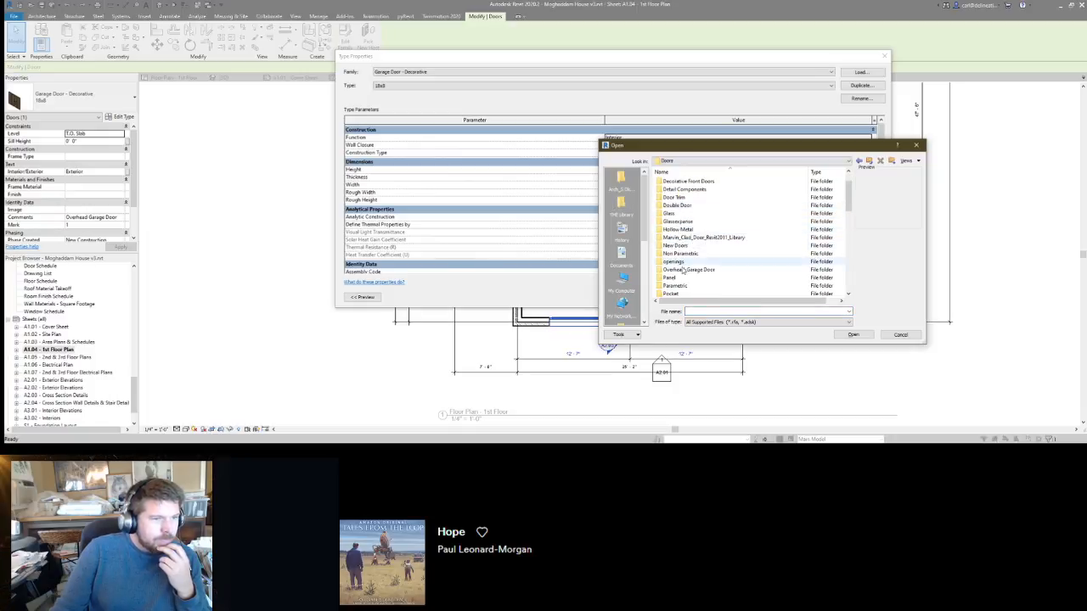
{"action": "double_click", "coordinate": [684, 292]}
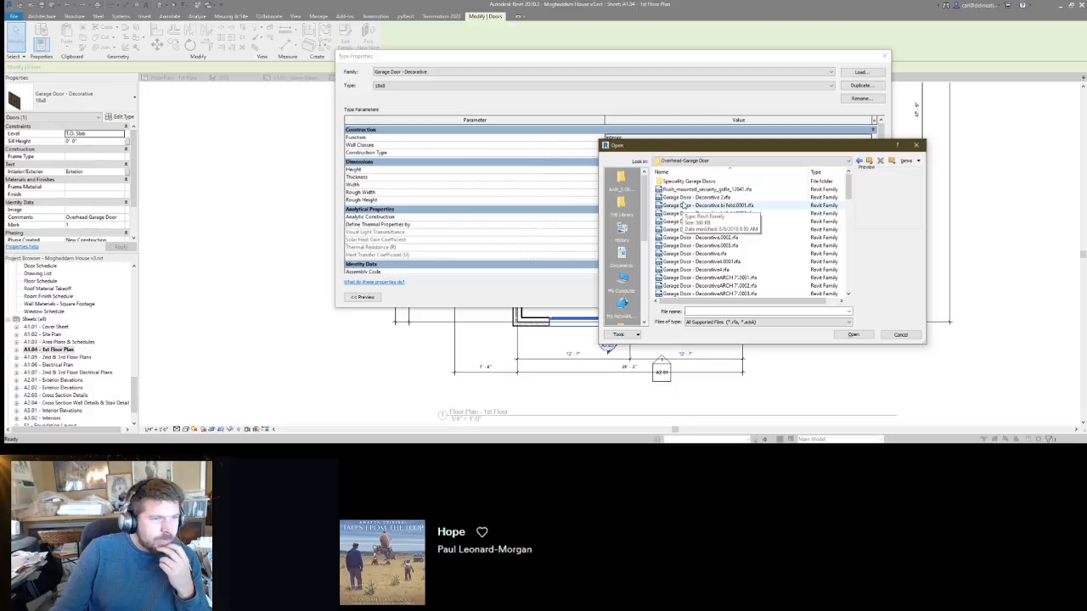
Preview the decorative garage door families, including Decorative 2, the Glass Top variants and Decorative 3.
{"action": "left_click", "coordinate": [684, 199]}
{"action": "scroll", "coordinate": [692, 221], "scroll_direction": "down", "scroll_amount": 5}
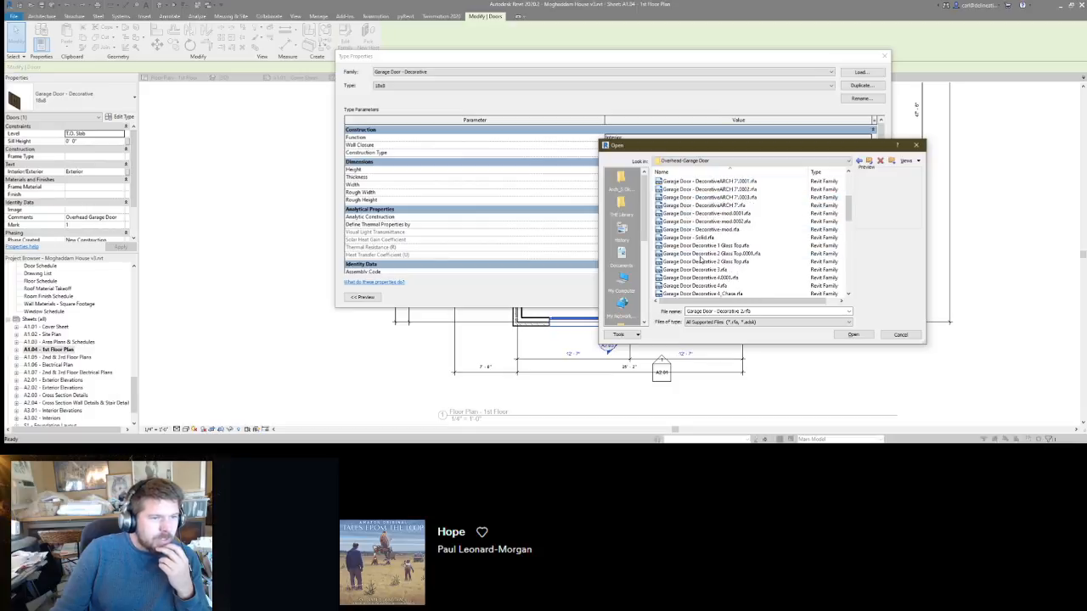
{"action": "left_click", "coordinate": [706, 238]}
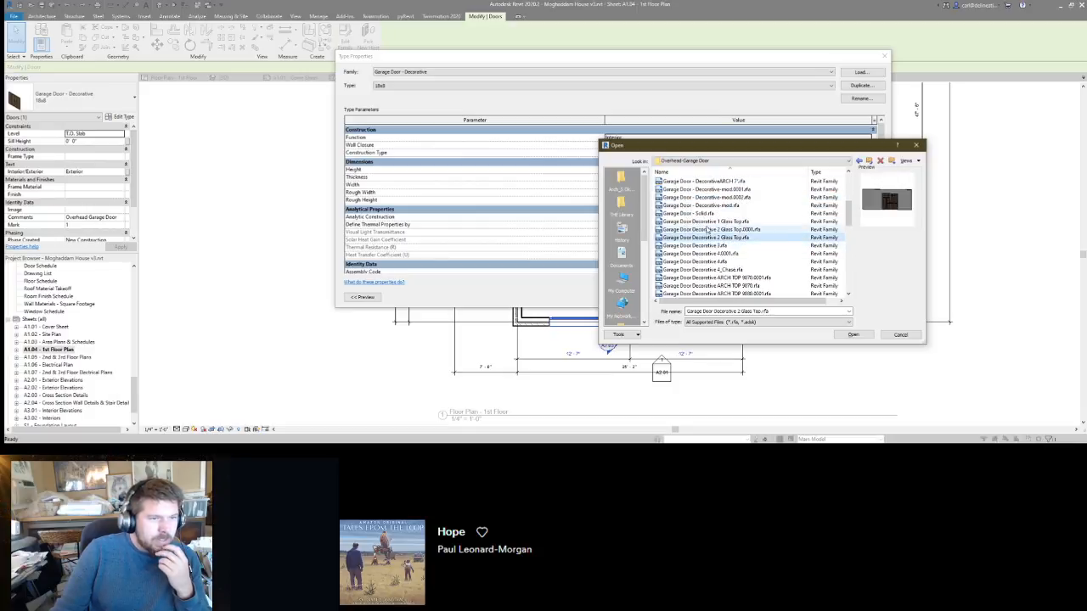
{"action": "left_click", "coordinate": [708, 222]}
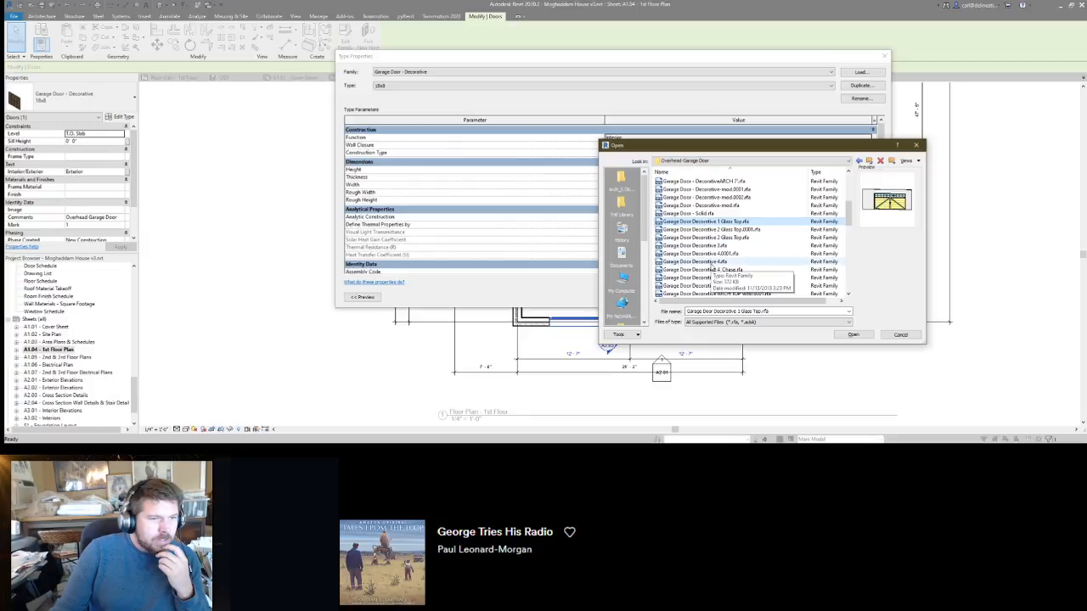
{"action": "left_click", "coordinate": [712, 262]}
{"action": "left_click", "coordinate": [712, 247]}
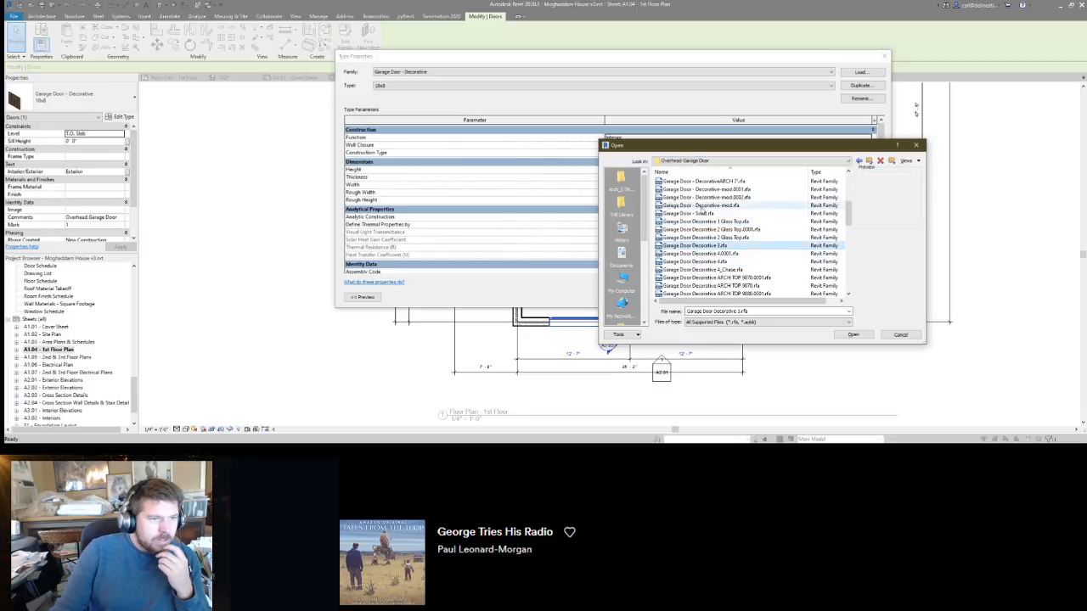
{"action": "scroll", "coordinate": [710, 246], "scroll_direction": "down", "scroll_amount": 3}
{"action": "scroll", "coordinate": [707, 247], "scroll_direction": "down", "scroll_amount": 2}
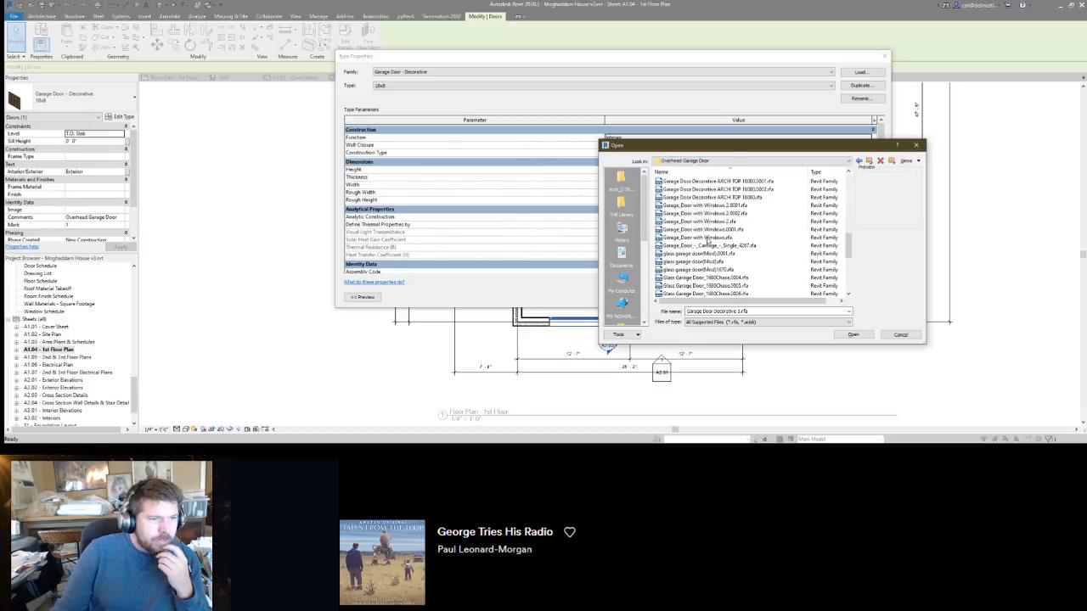
Preview the glass garage door families in the library folder, including glass garage door(Mod) and Glass Garage Door_Chase modern.
{"action": "left_click", "coordinate": [706, 264]}
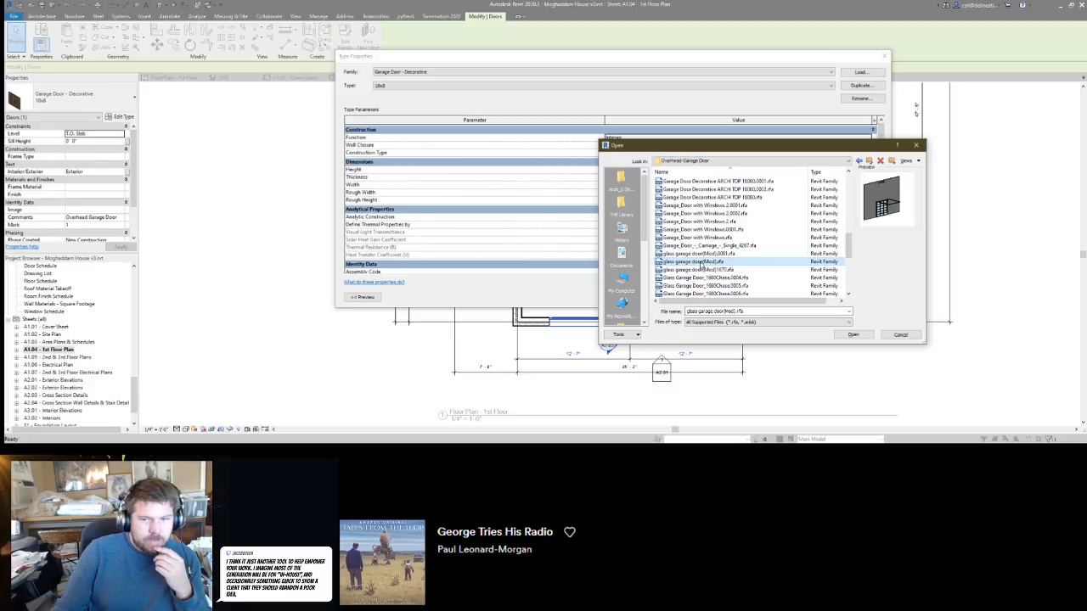
{"action": "scroll", "coordinate": [693, 290], "scroll_direction": "down", "scroll_amount": 1}
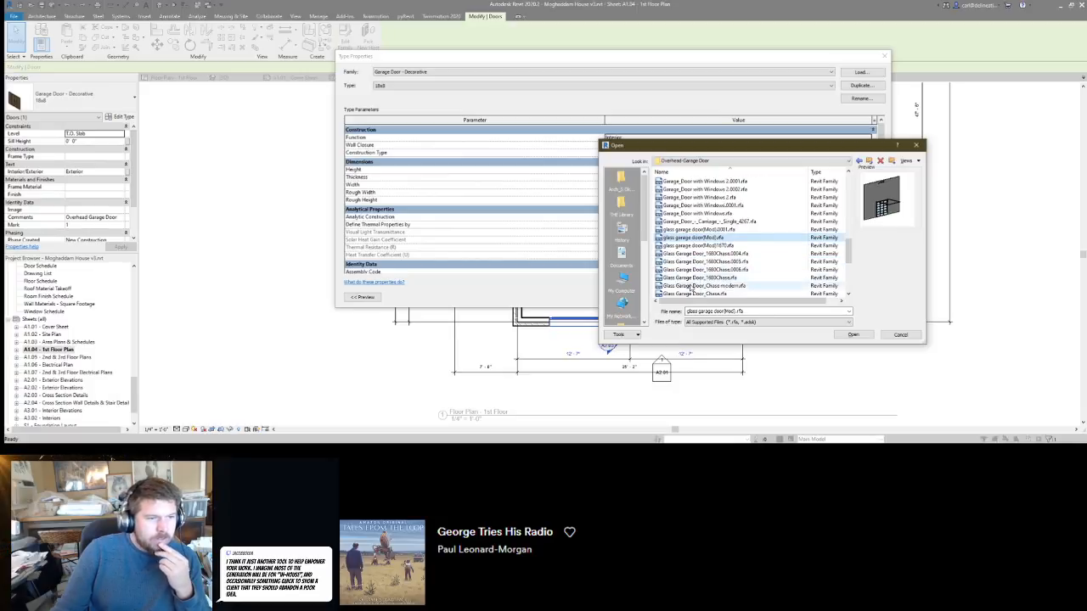
{"action": "left_click", "coordinate": [694, 278]}
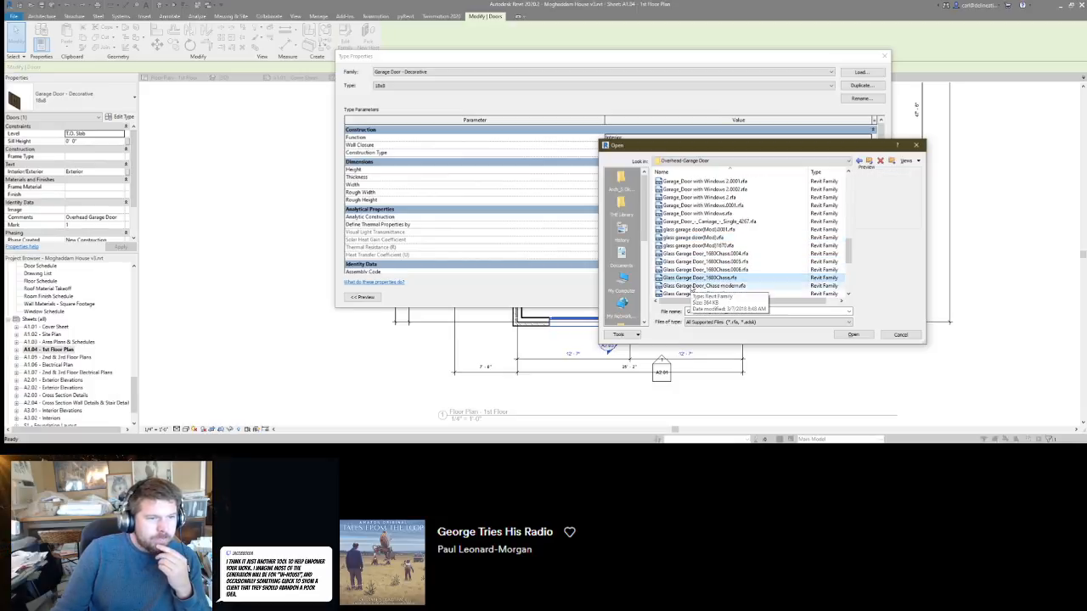
{"action": "scroll", "coordinate": [693, 280], "scroll_direction": "down", "scroll_amount": 1}
{"action": "left_click", "coordinate": [695, 269]}
{"action": "left_click", "coordinate": [694, 262]}
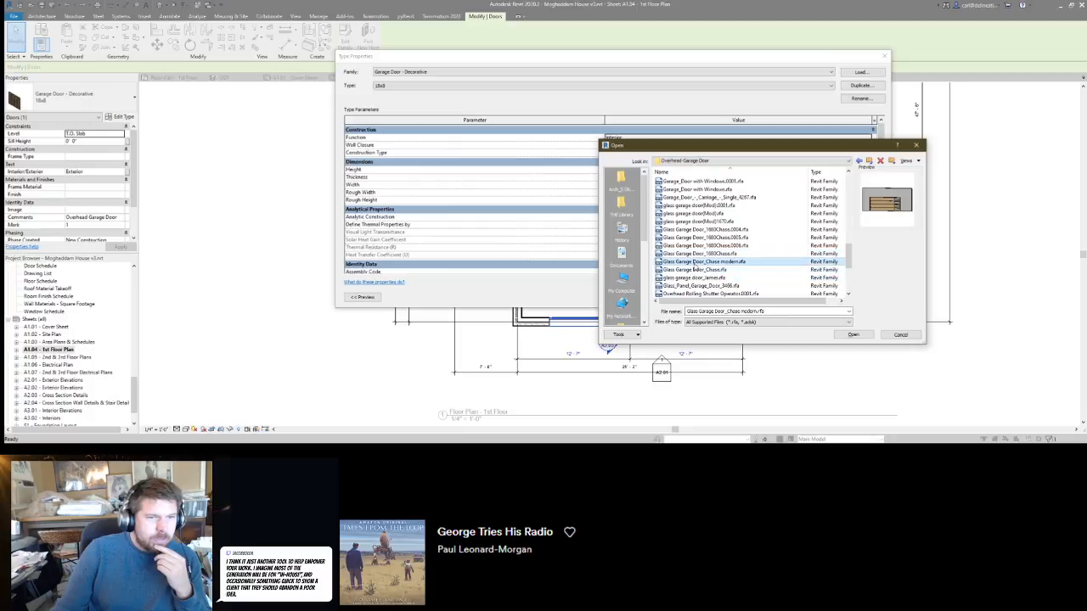
{"action": "left_click", "coordinate": [694, 270]}
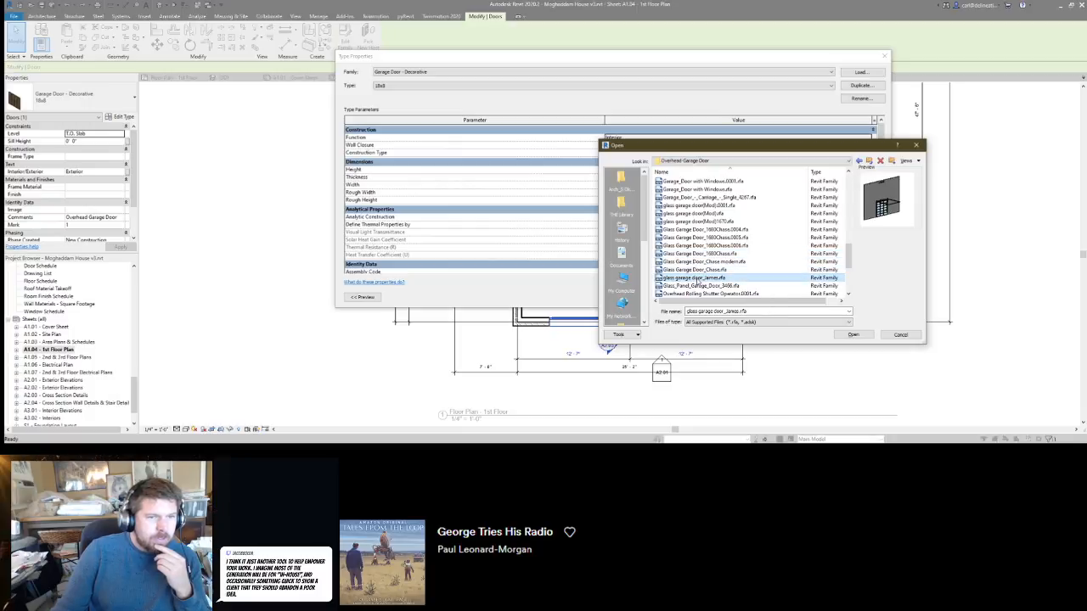
Preview the remaining overhead door candidates, including Glass Garage Door_Chase, the glass panel garage door and Overhead-Sectional.
{"action": "left_click", "coordinate": [696, 278]}
{"action": "left_click", "coordinate": [694, 270]}
{"action": "scroll", "coordinate": [696, 272], "scroll_direction": "down", "scroll_amount": 1}
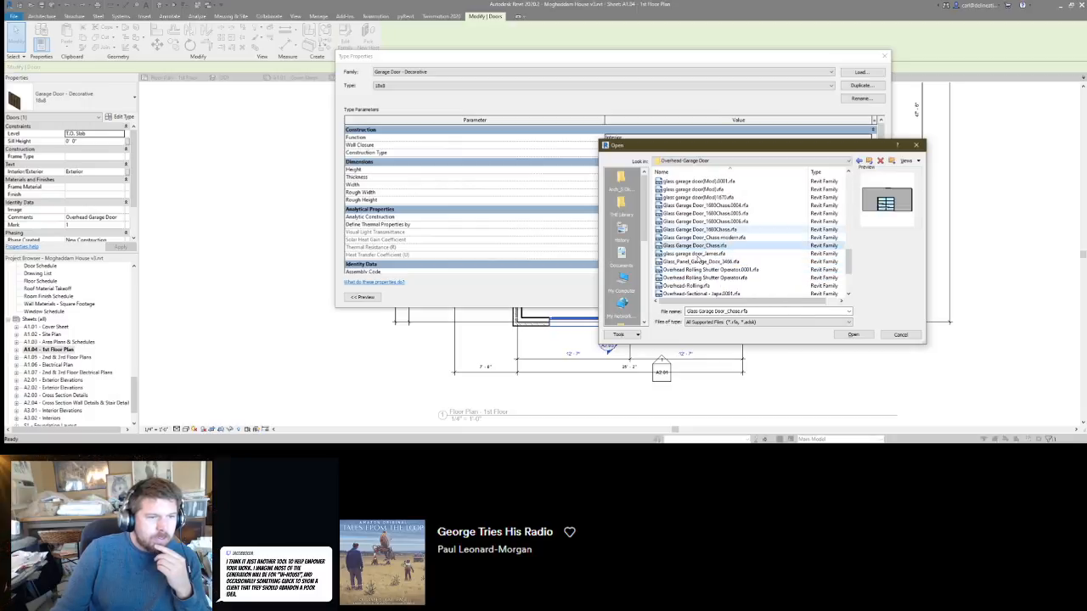
{"action": "left_click", "coordinate": [701, 262]}
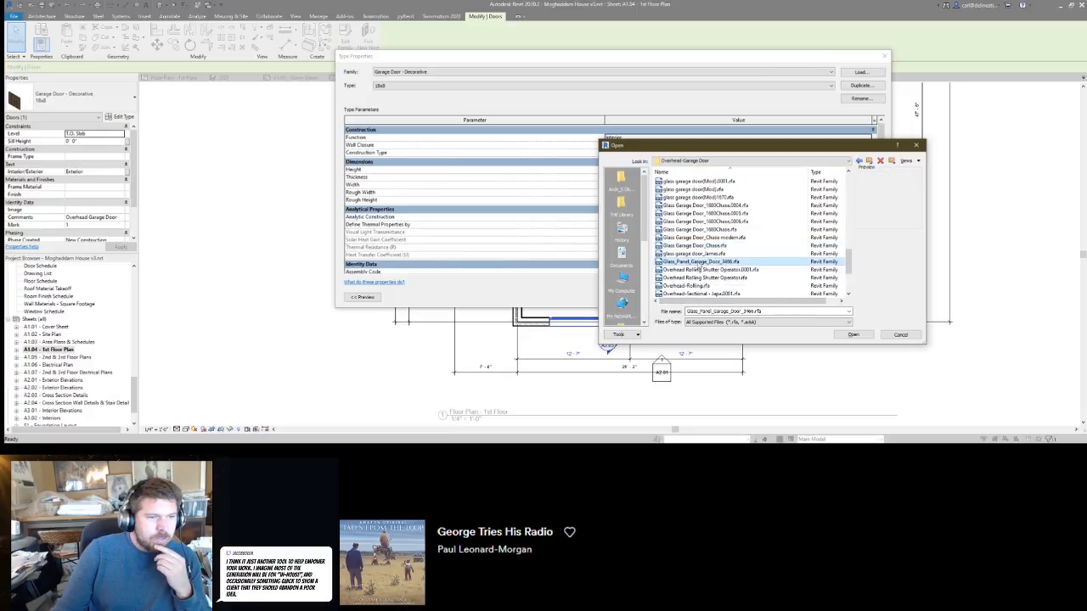
{"action": "left_click", "coordinate": [696, 253]}
{"action": "scroll", "coordinate": [705, 270], "scroll_direction": "down", "scroll_amount": 3}
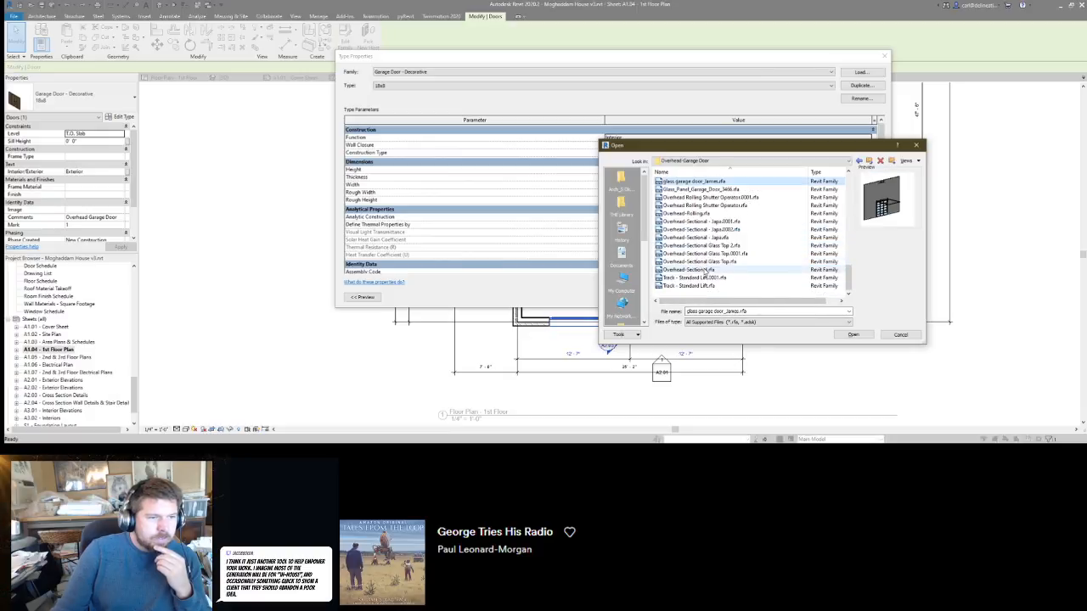
{"action": "left_click", "coordinate": [704, 269]}
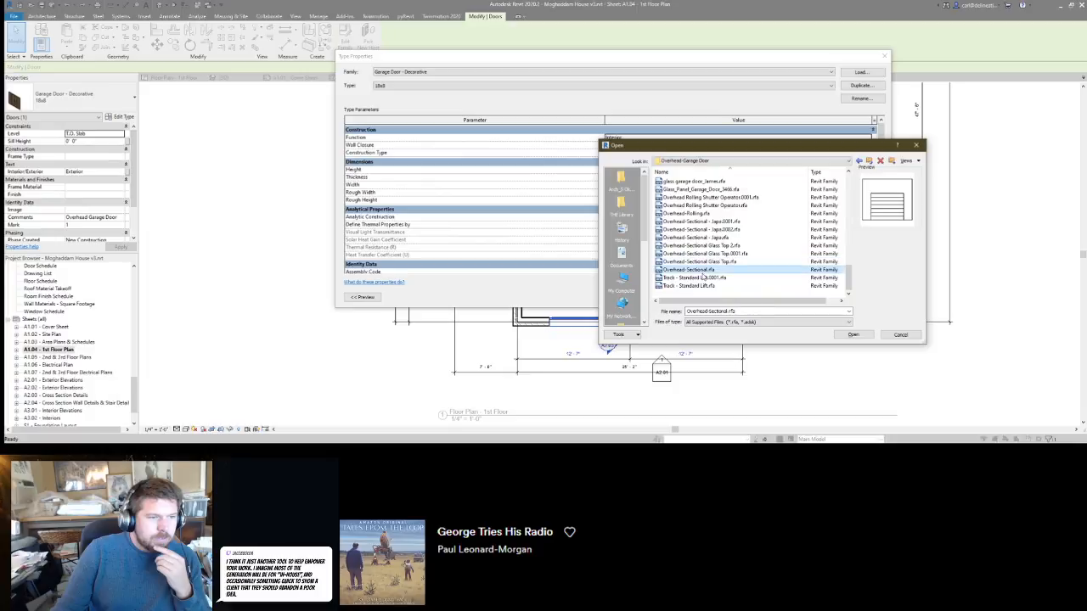
Recheck the glass door candidates and load the Glass Garage Door_Chase.rfa family for the garage opening.
{"action": "scroll", "coordinate": [697, 254], "scroll_direction": "up", "scroll_amount": 1}
{"action": "left_click", "coordinate": [694, 206]}
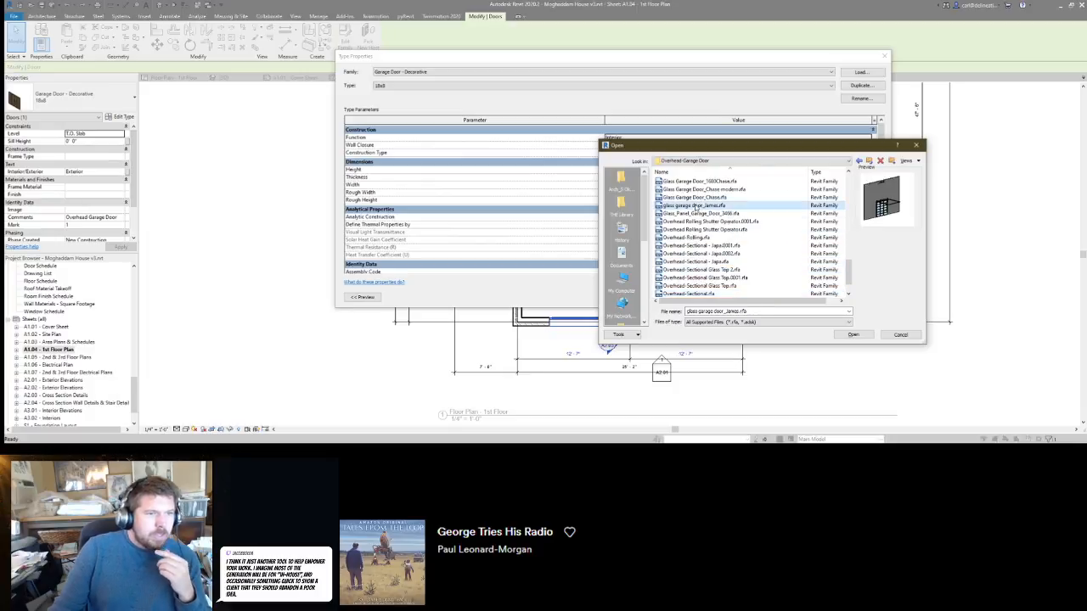
{"action": "left_click", "coordinate": [705, 188]}
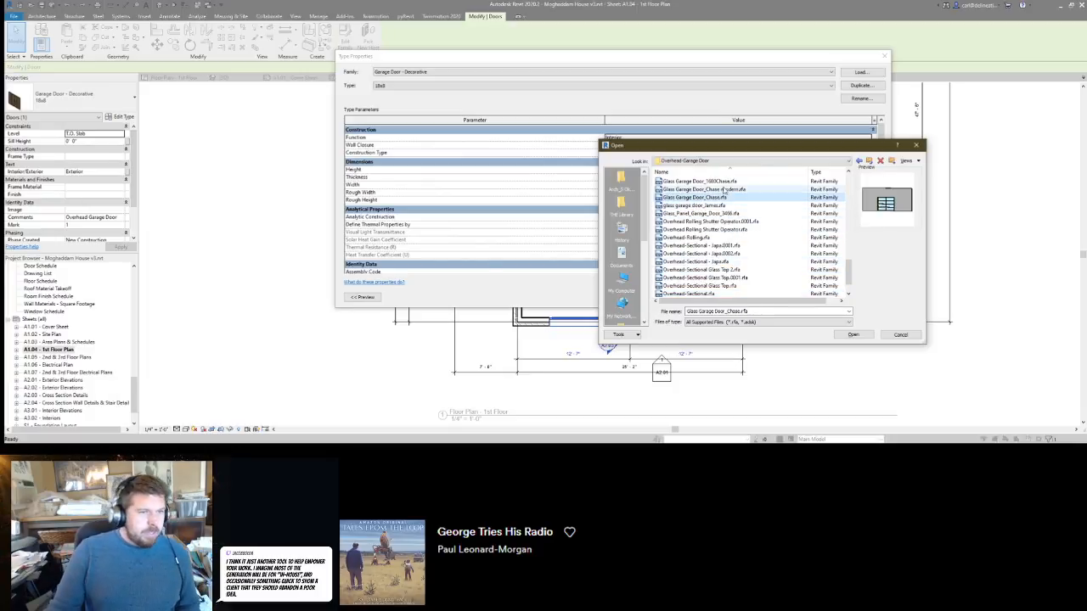
{"action": "left_click", "coordinate": [722, 205]}
{"action": "left_click", "coordinate": [703, 198]}
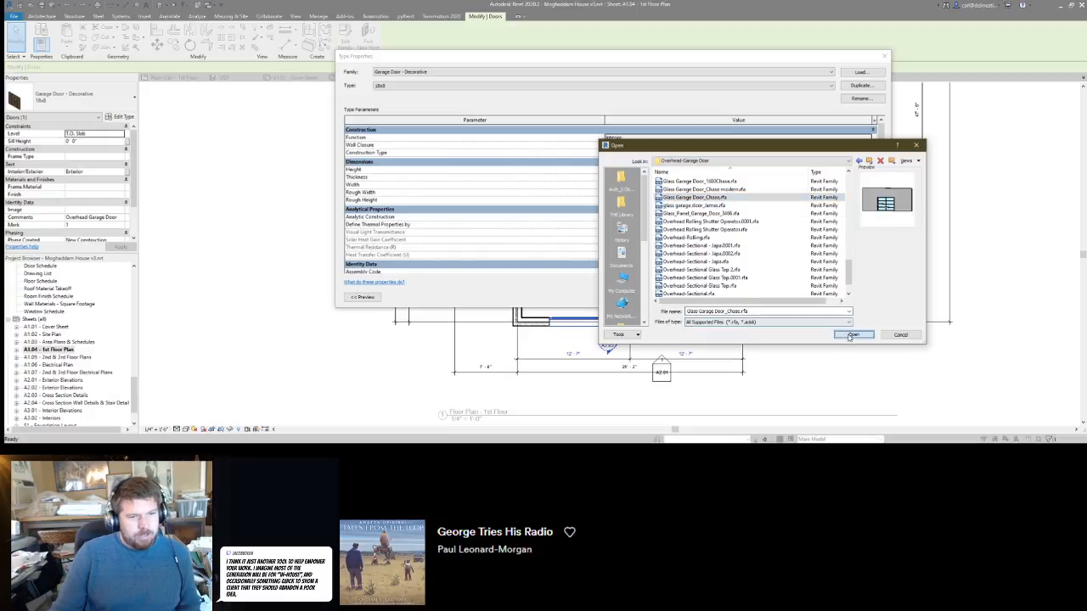
{"action": "left_click", "coordinate": [854, 334]}
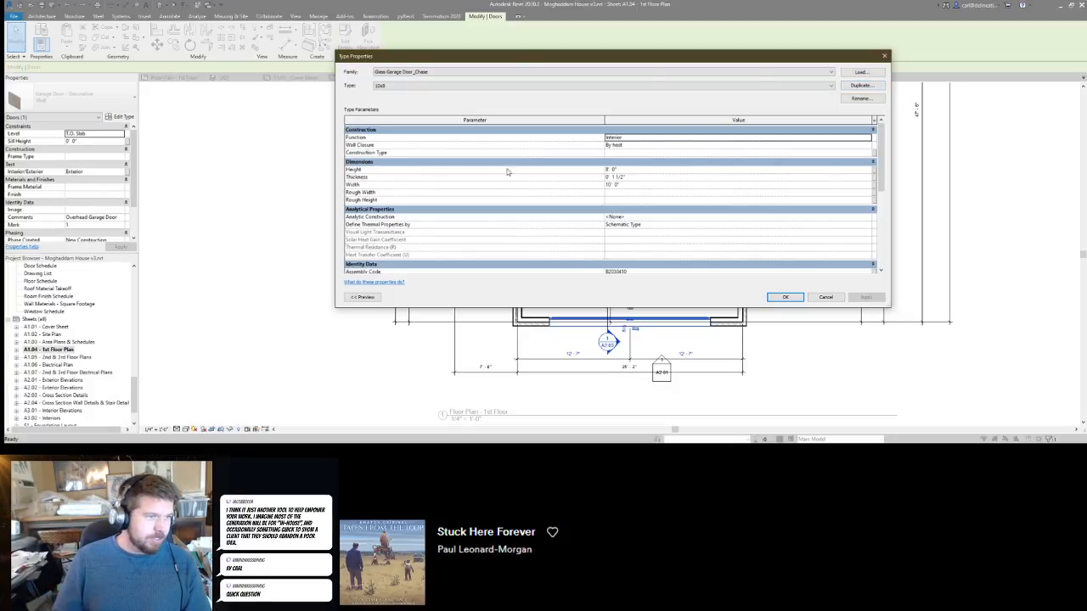
Duplicate the Glass Garage Door_Chase type as 18x8, set its width to 18' and apply it to the garage door.
{"action": "left_click", "coordinate": [861, 85]}
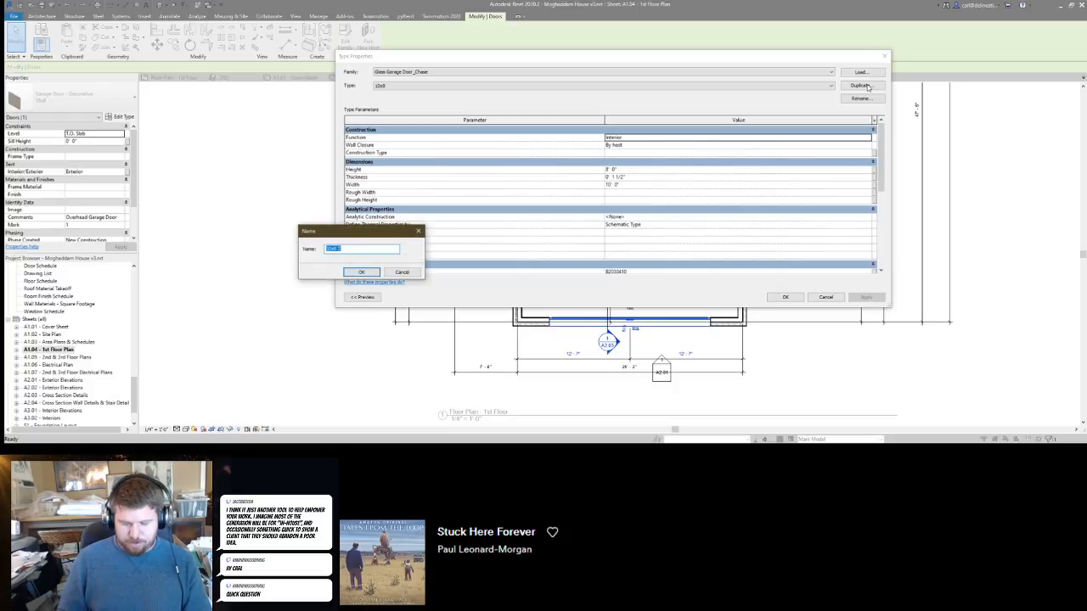
{"action": "type", "text": "18x8 2"}
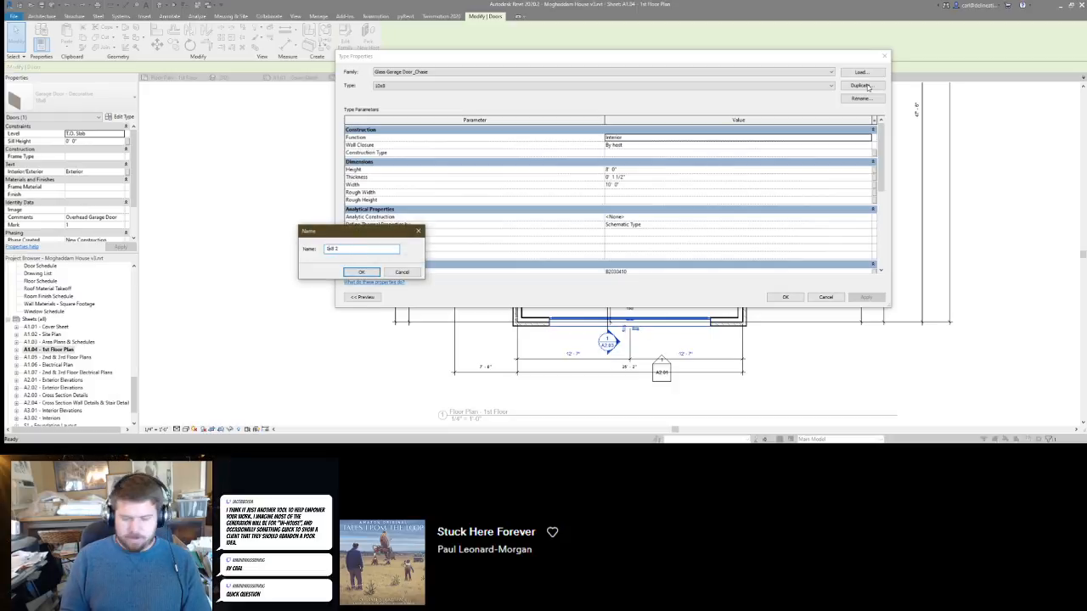
{"action": "key", "text": "Return"}
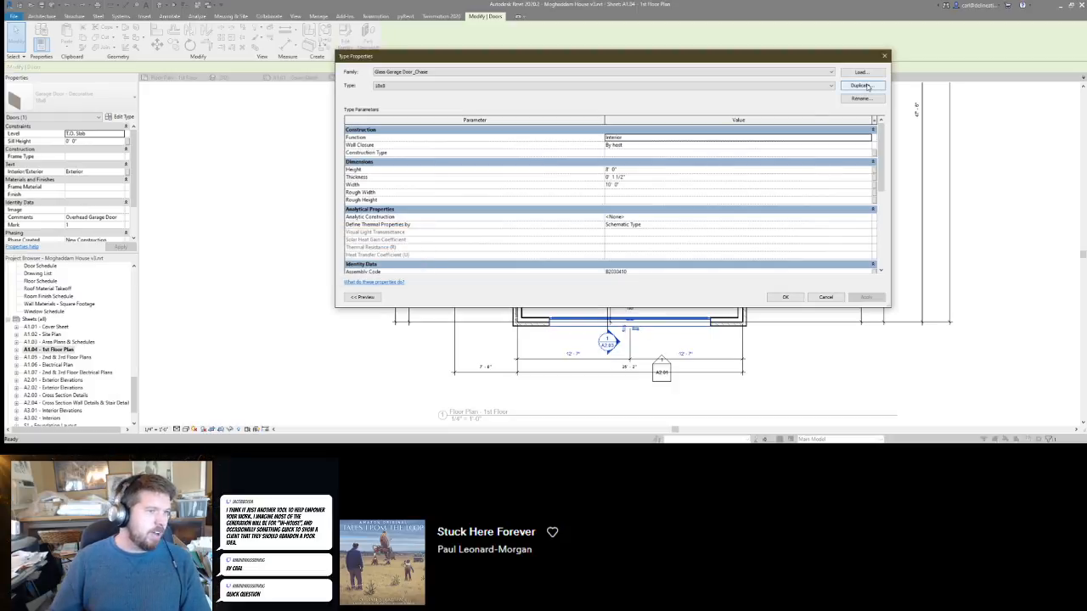
{"action": "left_click", "coordinate": [636, 185]}
{"action": "double_click", "coordinate": [635, 185]}
{"action": "type", "text": "18"}
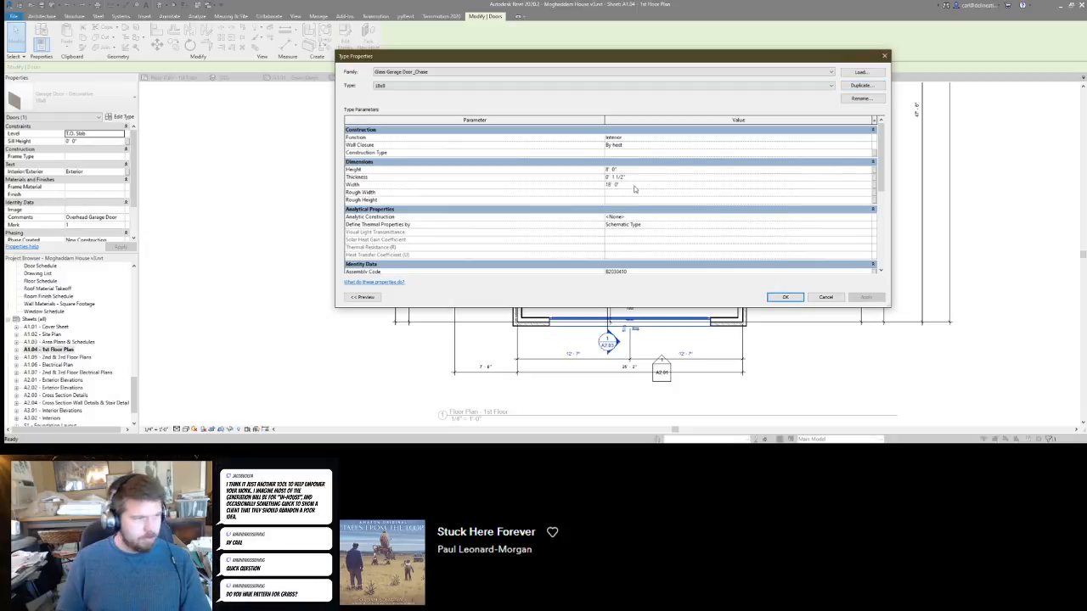
{"action": "key", "text": "Return"}
{"action": "left_click", "coordinate": [547, 287]}
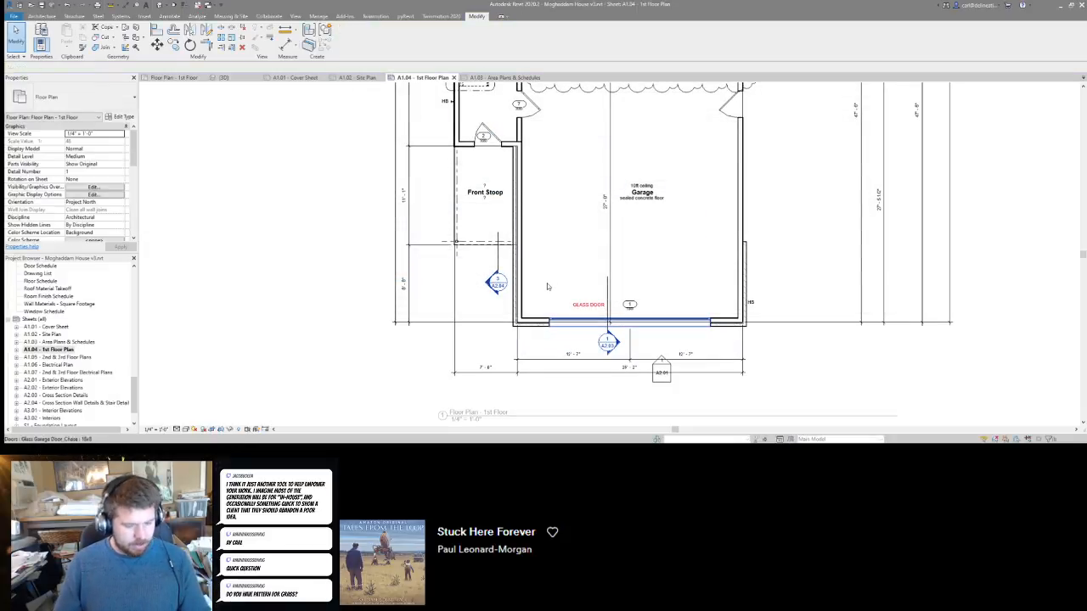
Open the 3D view and inspect the new glass garage door and the house exterior from several sides.
{"action": "key", "text": "3"}
{"action": "key", "text": "d"}
{"action": "middle_click_drag", "start_coordinate": [501, 359], "coordinate": [824, 301], "text": "shift"}
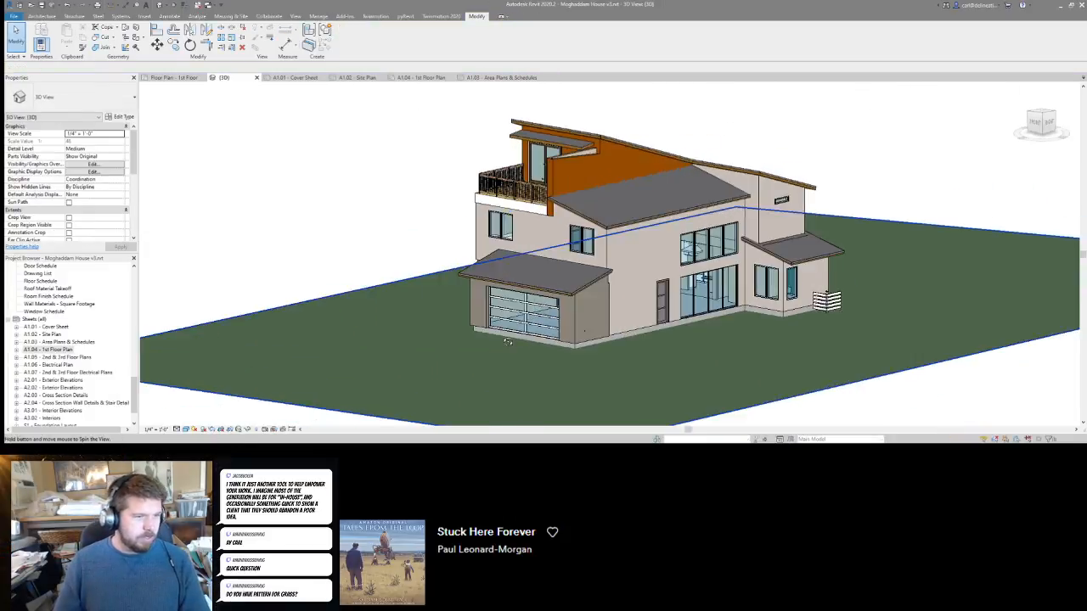
{"action": "scroll", "coordinate": [536, 317], "scroll_direction": "up", "scroll_amount": 3}
{"action": "scroll", "coordinate": [277, 277], "scroll_direction": "down", "scroll_amount": 3}
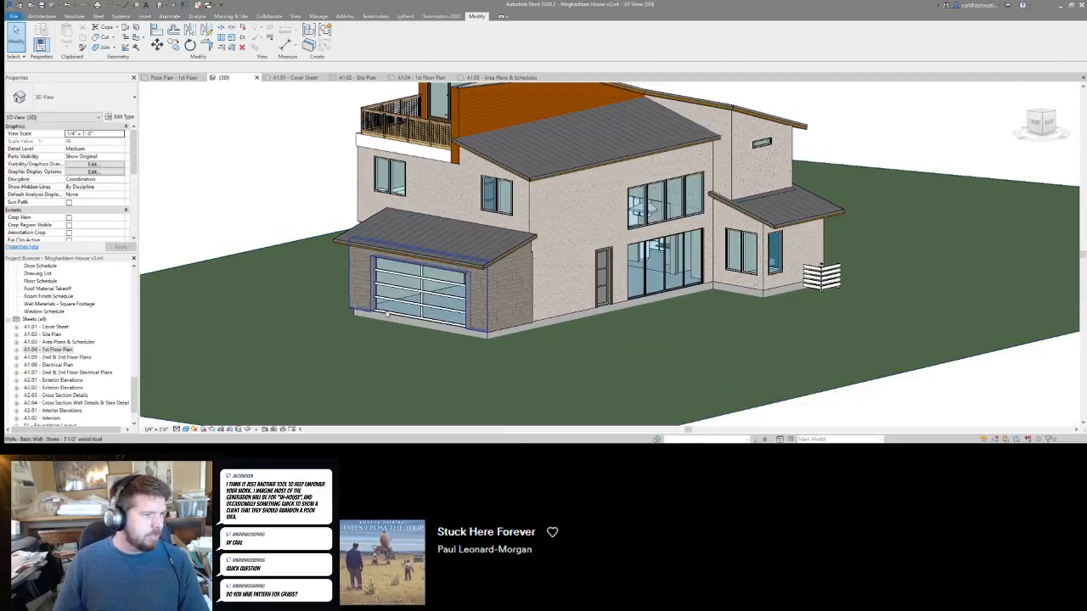
{"action": "left_click", "coordinate": [416, 289]}
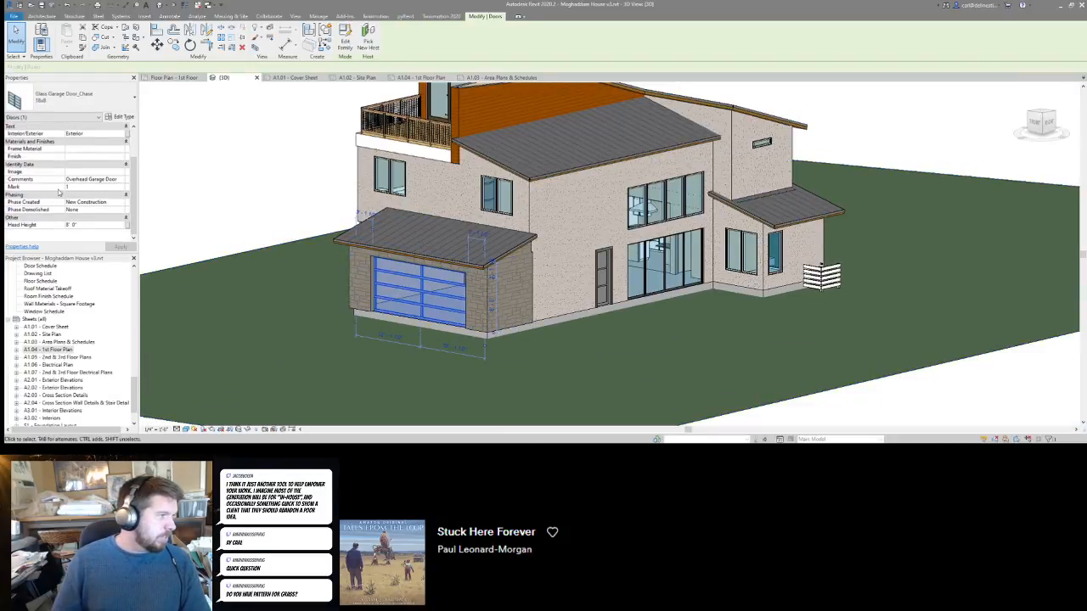
{"action": "left_click", "coordinate": [277, 189]}
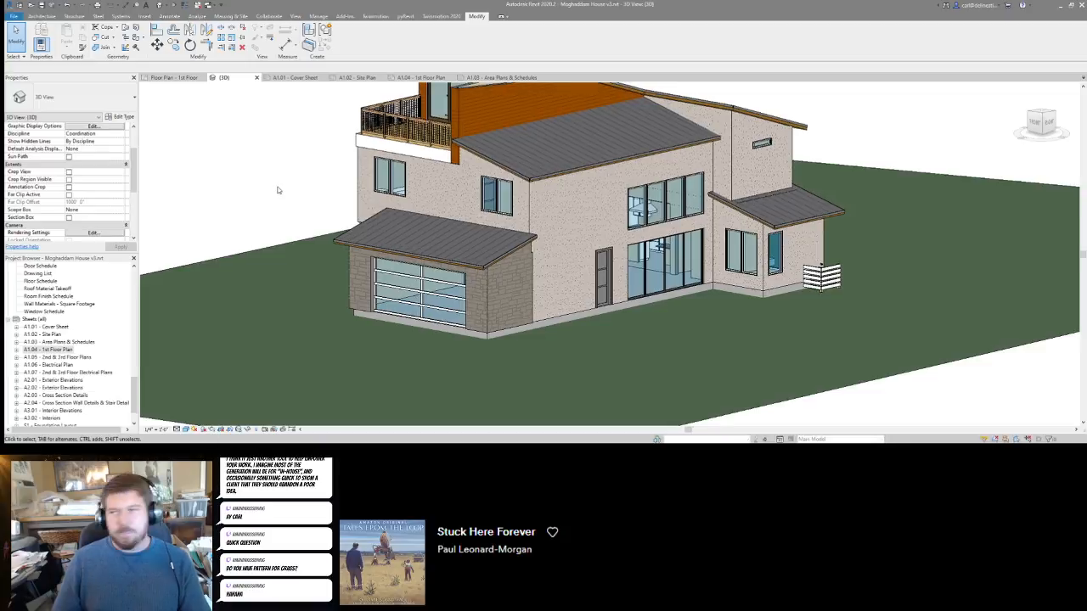
{"action": "middle_click_drag", "start_coordinate": [277, 217], "coordinate": [308, 193], "text": "shift"}
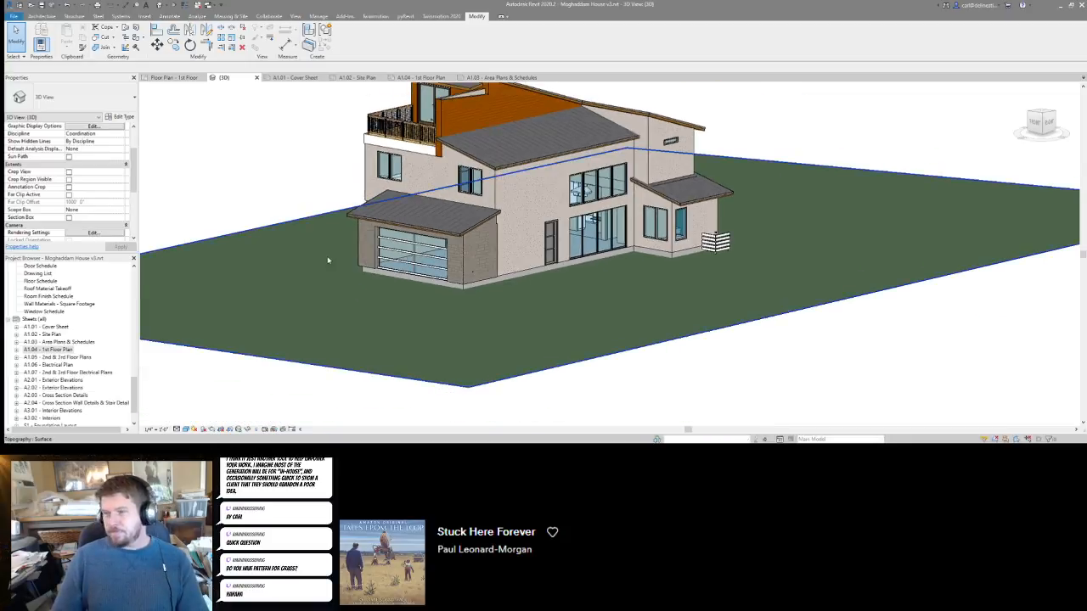
{"action": "middle_click_drag", "start_coordinate": [301, 269], "coordinate": [534, 283], "text": "shift"}
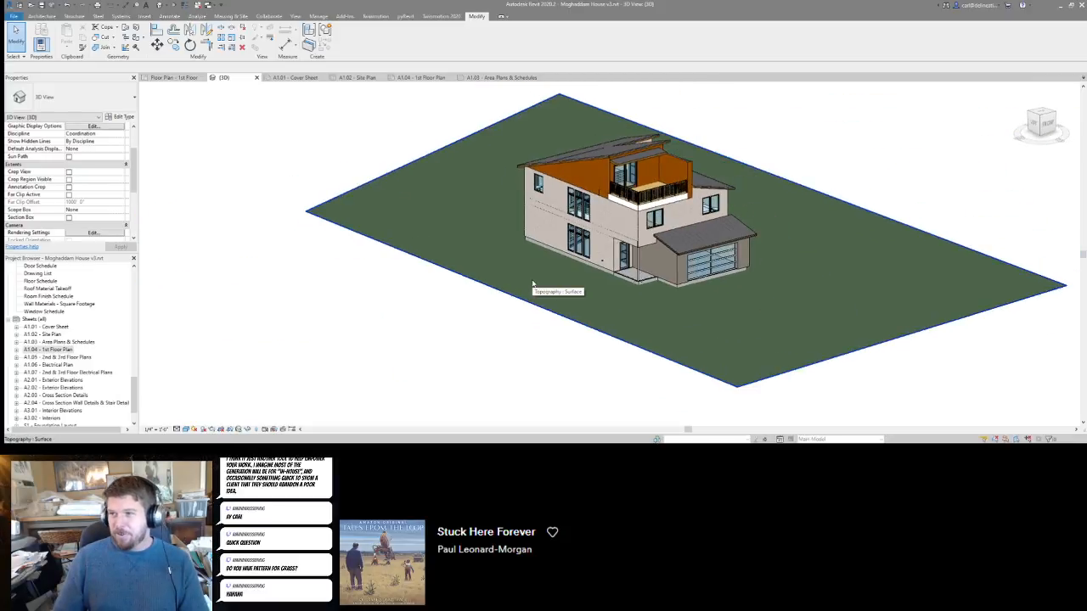
{"action": "middle_click_drag", "start_coordinate": [575, 374], "coordinate": [560, 364], "text": "shift"}
{"action": "scroll", "coordinate": [607, 250], "scroll_direction": "up", "scroll_amount": 4}
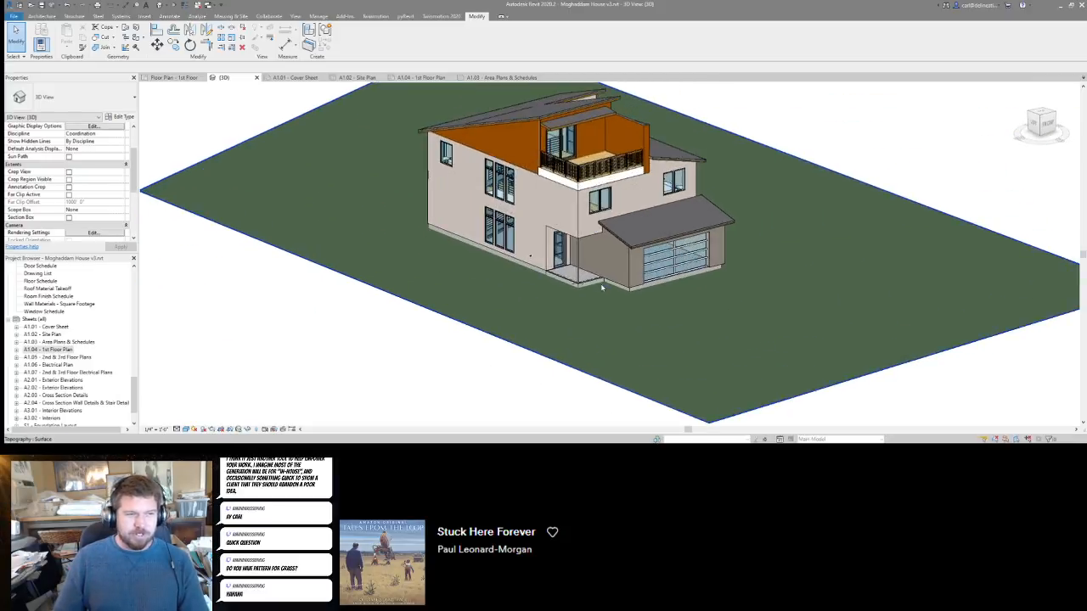
{"action": "scroll", "coordinate": [607, 250], "scroll_direction": "down", "scroll_amount": 3}
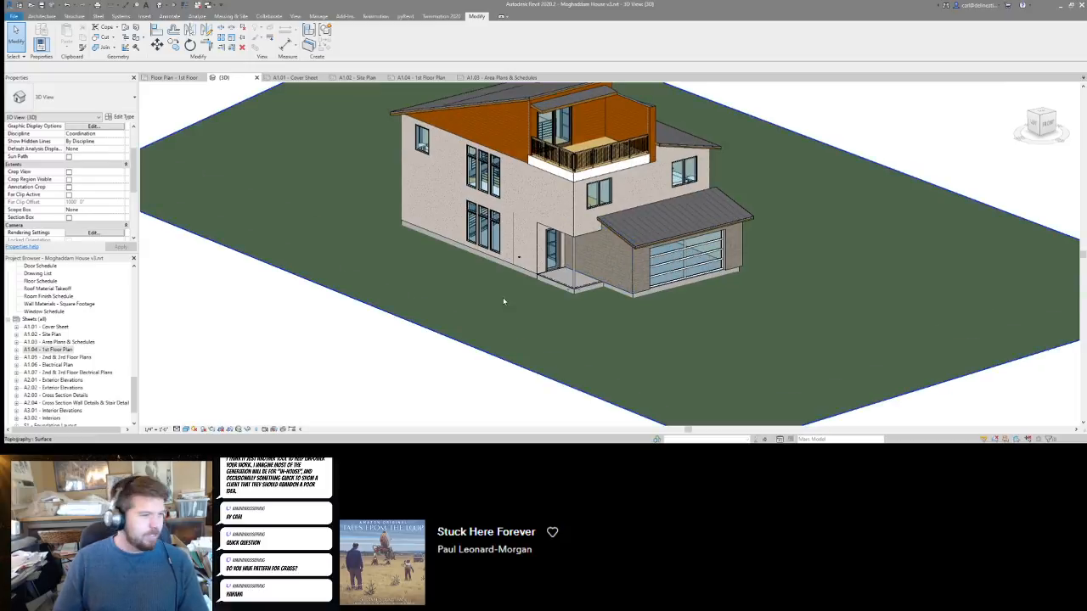
{"action": "middle_click_drag", "start_coordinate": [608, 329], "coordinate": [399, 386], "text": "shift"}
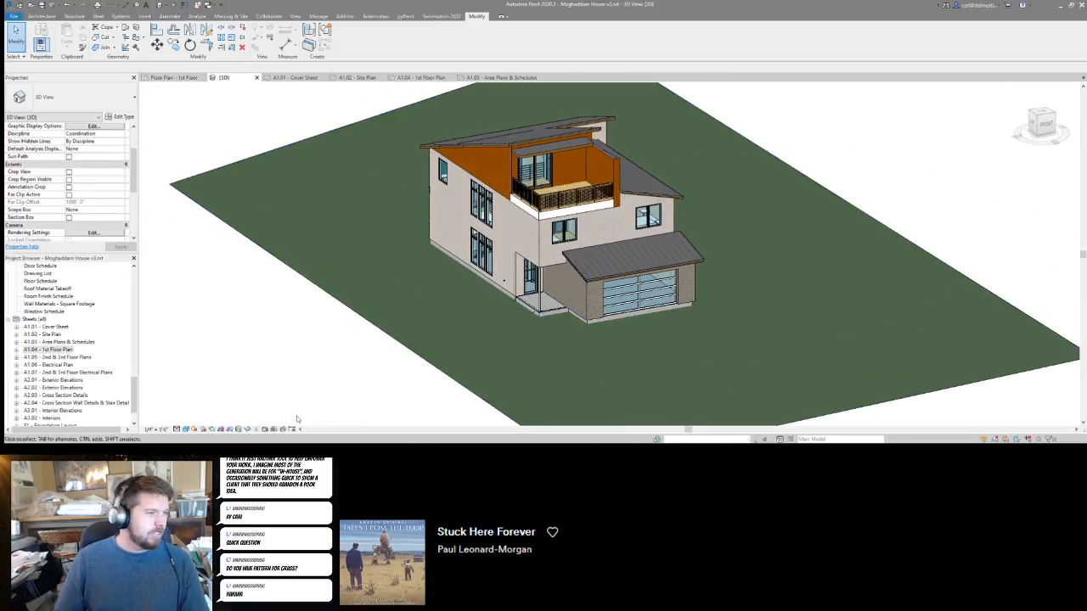
Close the open cover, site plan, 1st floor plan and area plan sheets plus the 1st floor plan view, keeping only 3D.
{"action": "middle_click", "coordinate": [290, 78]}
{"action": "middle_click", "coordinate": [290, 78]}
{"action": "middle_click", "coordinate": [289, 78]}
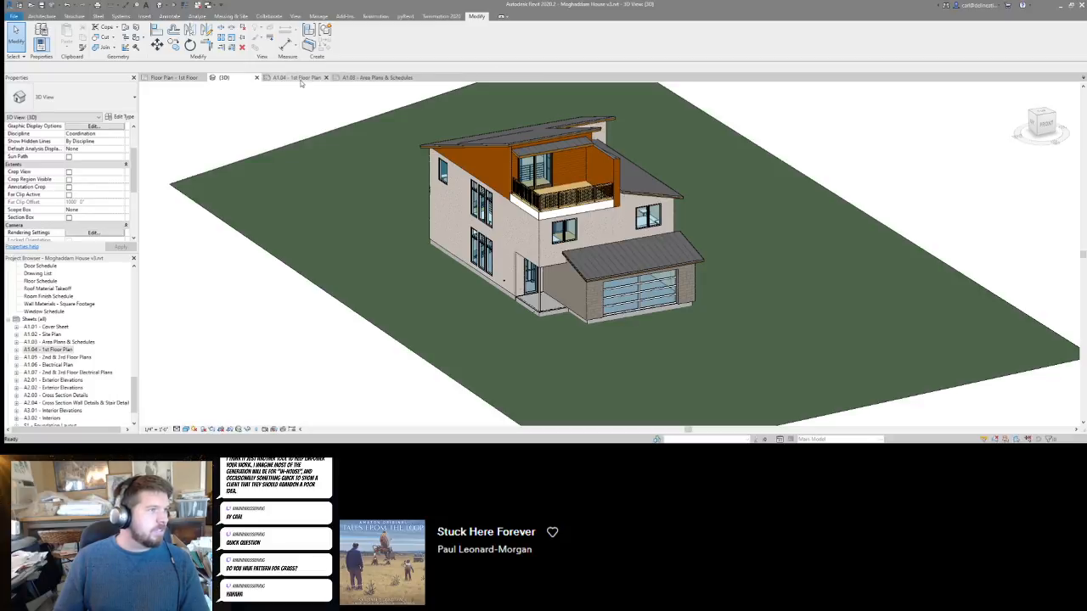
{"action": "left_click", "coordinate": [289, 79]}
{"action": "scroll", "coordinate": [581, 208], "scroll_direction": "down", "scroll_amount": 3}
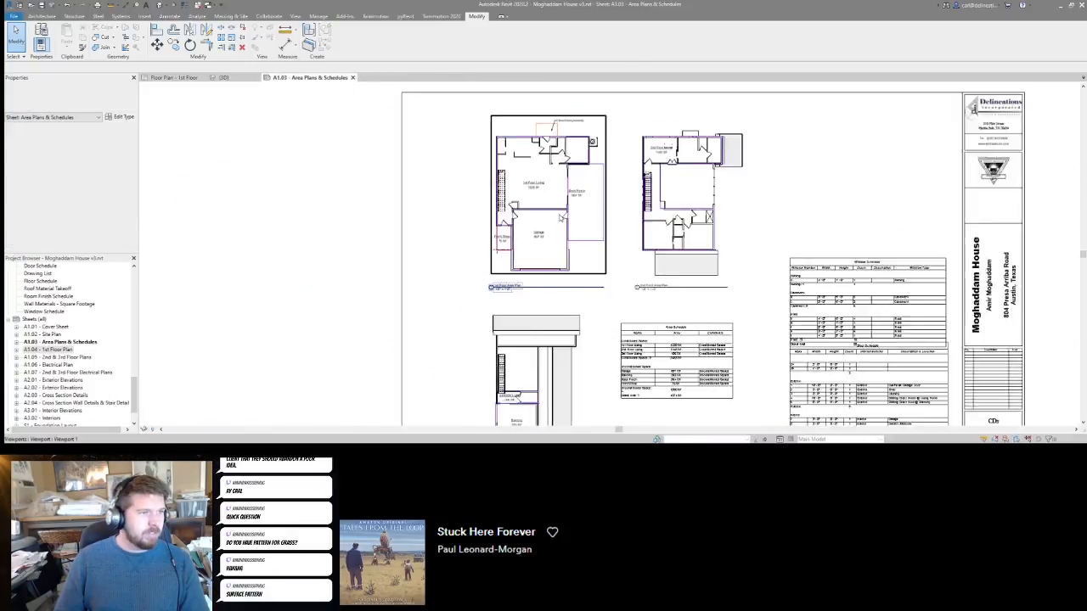
{"action": "middle_click_drag", "start_coordinate": [581, 304], "coordinate": [570, 249]}
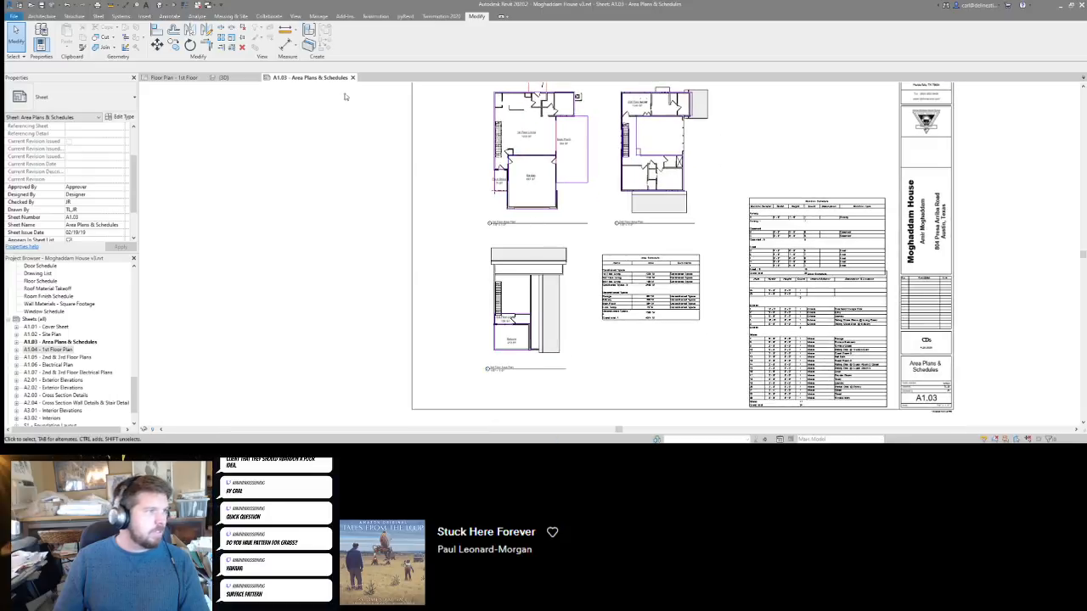
{"action": "middle_click", "coordinate": [286, 79]}
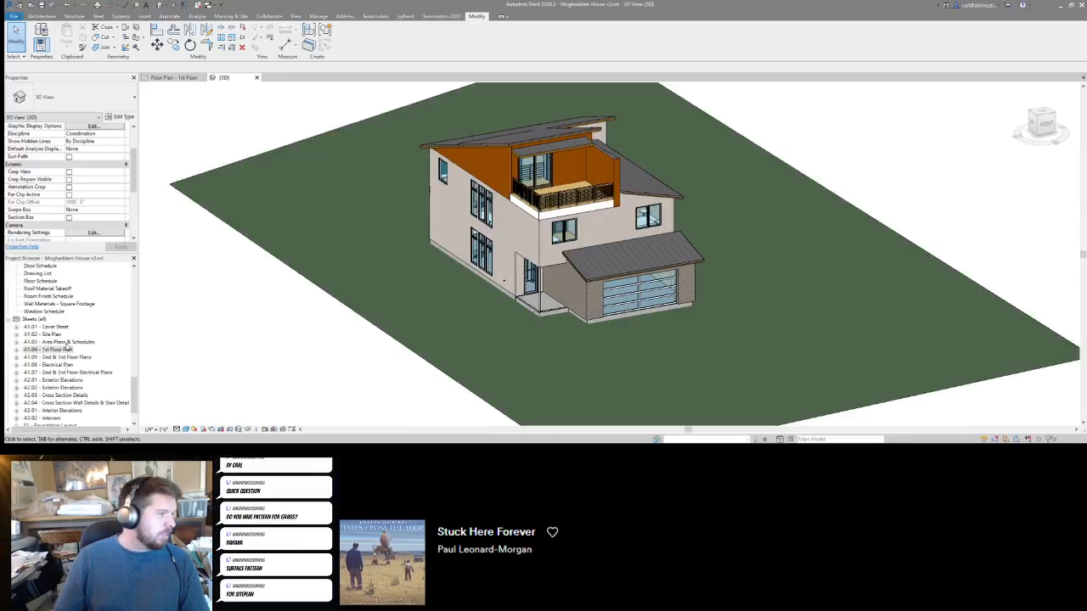
{"action": "middle_click", "coordinate": [165, 78]}
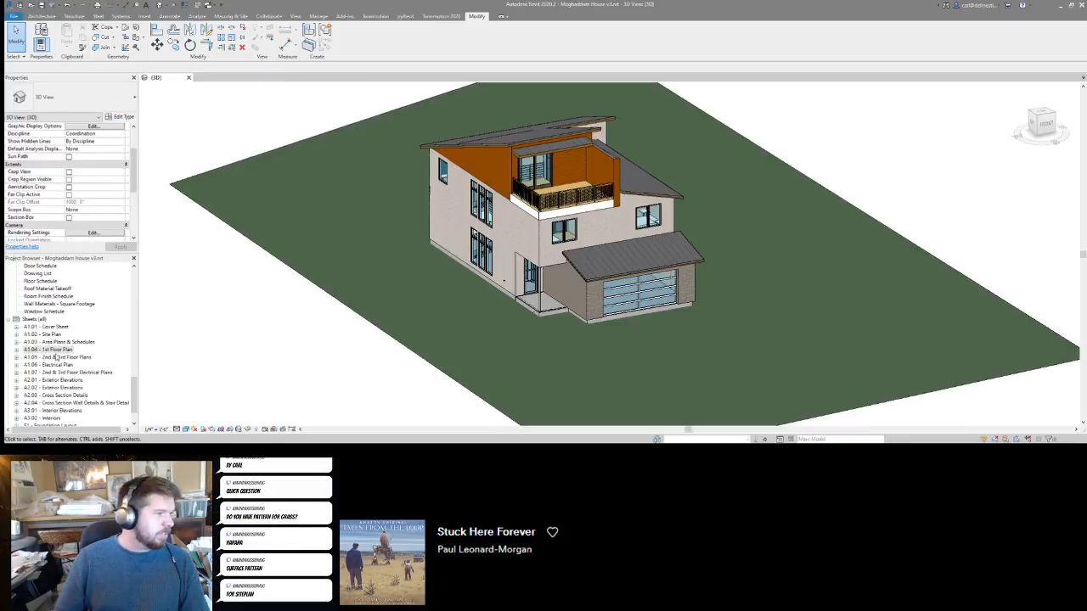
Reopen sheet A1.04 and delete the red GLASS DOOR note inside the garage on the 1st floor plan.
{"action": "double_click", "coordinate": [51, 350]}
{"action": "scroll", "coordinate": [583, 361], "scroll_direction": "up", "scroll_amount": 5}
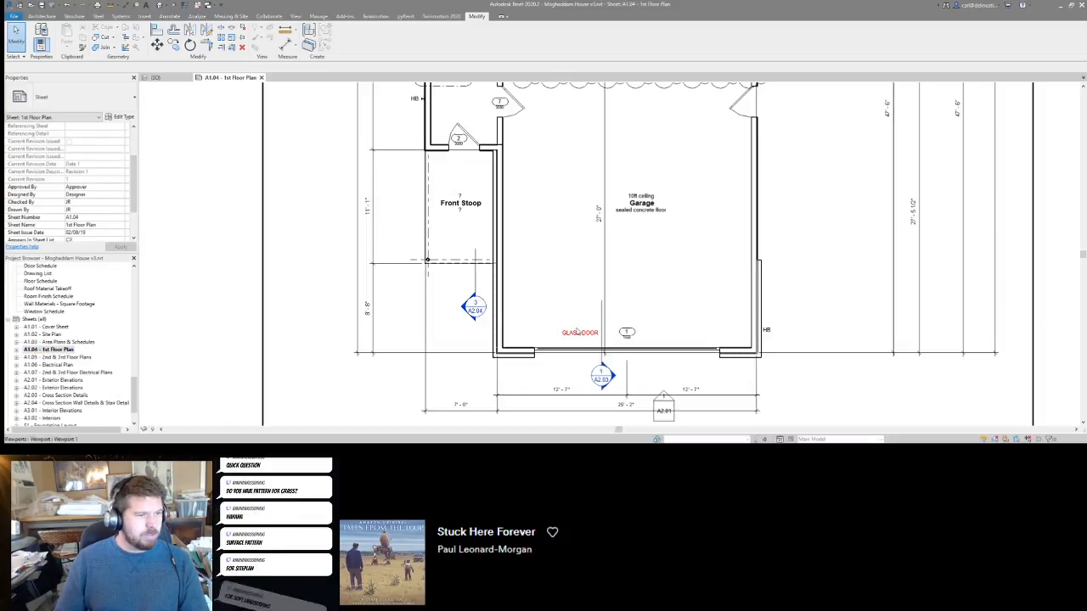
{"action": "double_click", "coordinate": [578, 337]}
{"action": "left_click", "coordinate": [579, 337]}
{"action": "key", "text": "Delete"}
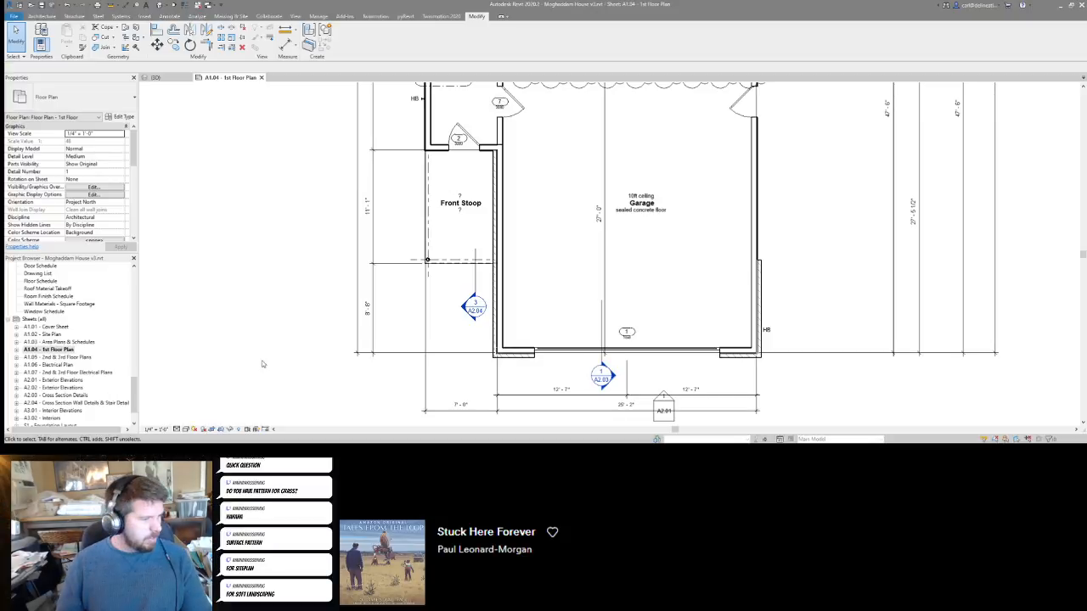
Switch to File Explorer and connect to the home network server, entering the network user name and password.
{"action": "key", "text": "alt+Tab"}
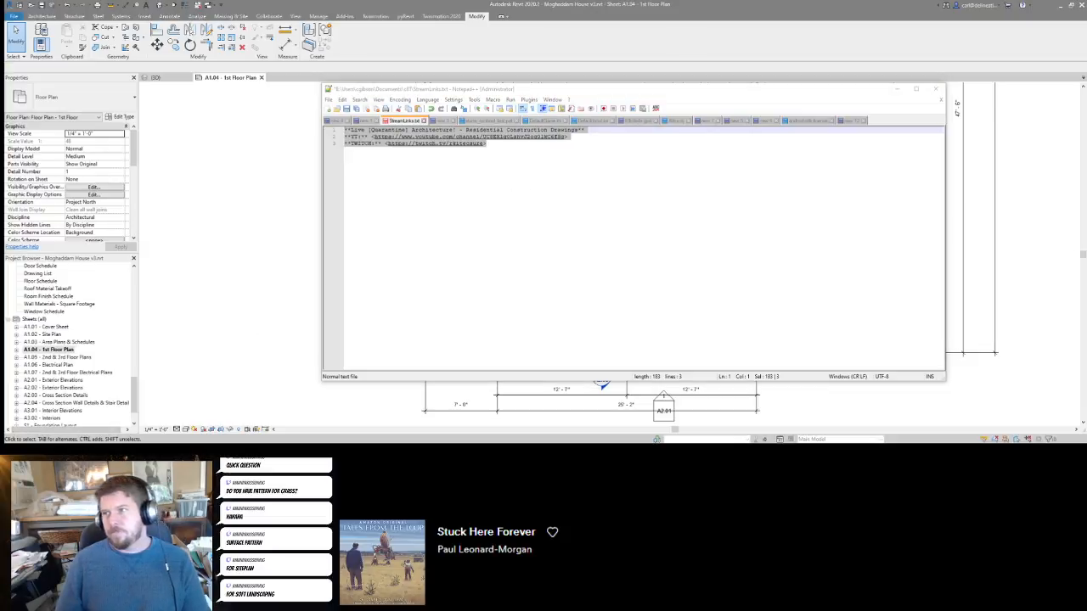
{"action": "left_click_drag", "start_coordinate": [1086, 163], "coordinate": [849, 163]}
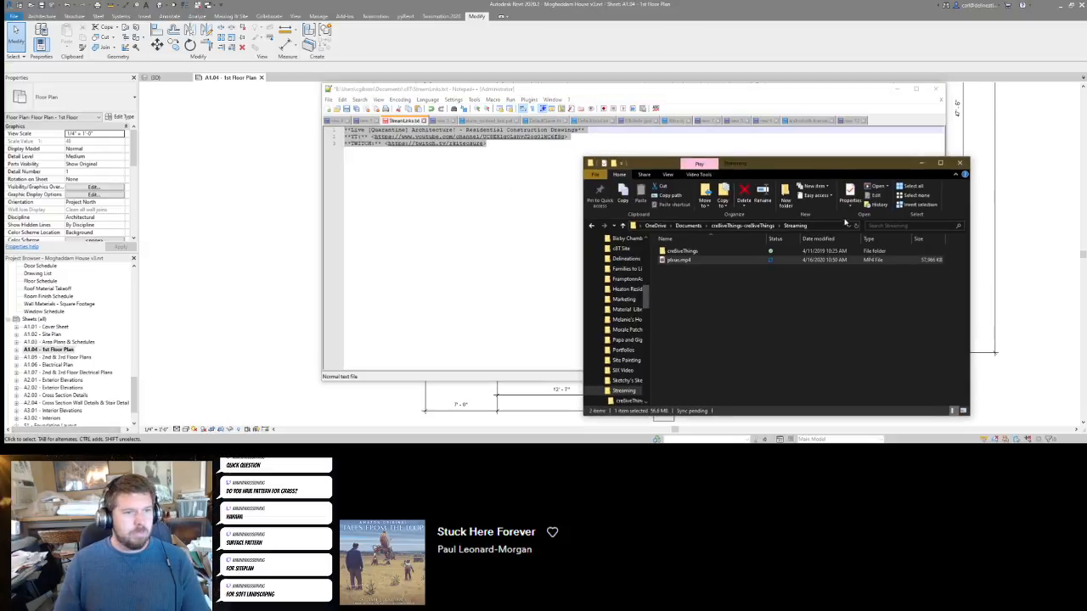
{"action": "left_click", "coordinate": [836, 226]}
{"action": "type", "text": "\\\\"}
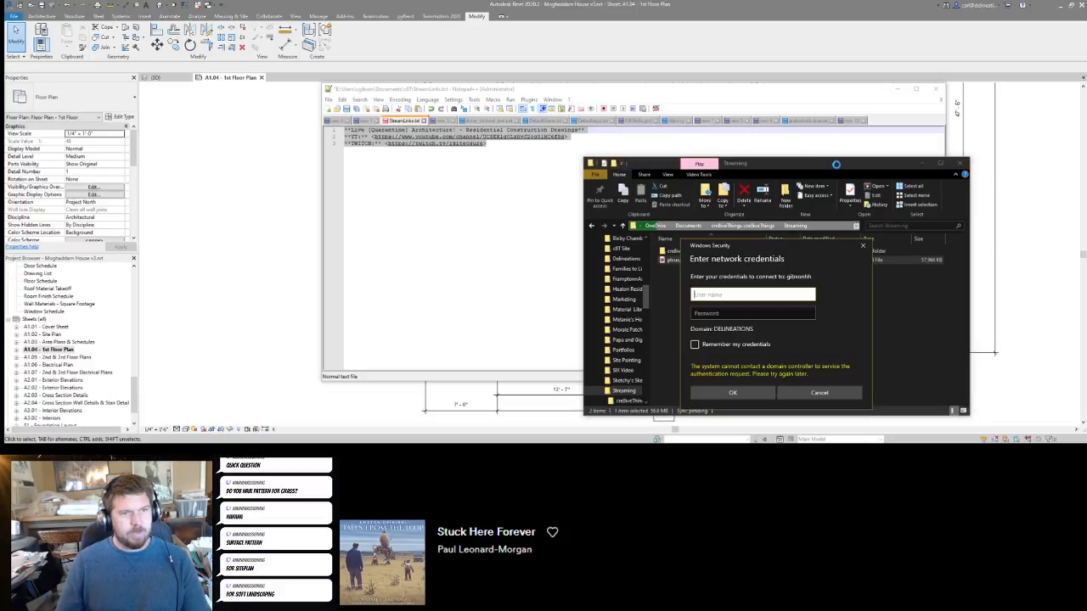
{"action": "left_click_drag", "start_coordinate": [799, 246], "coordinate": [1086, 248]}
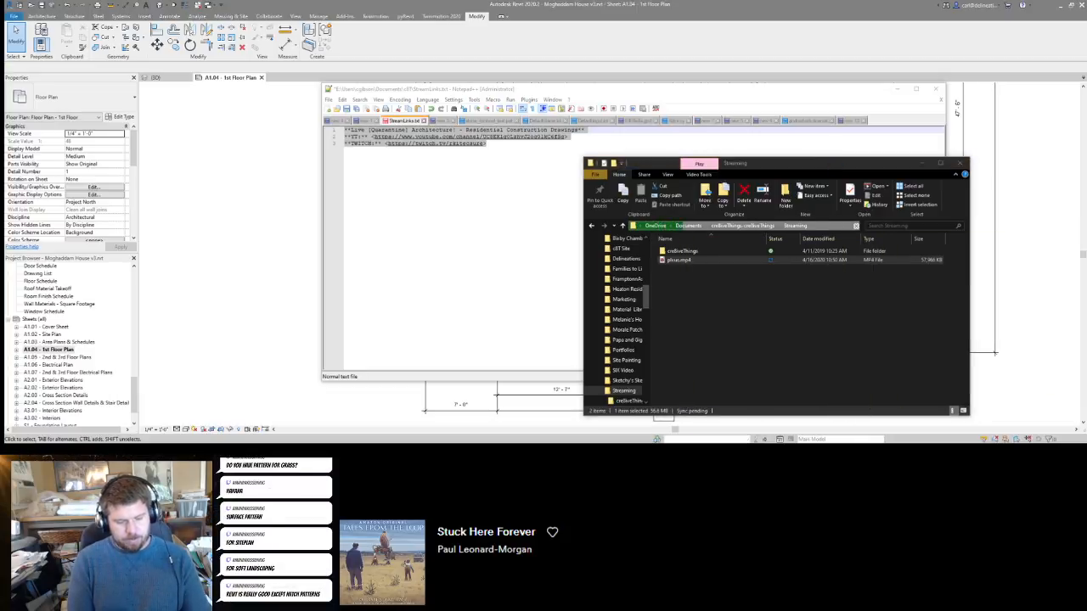
{"action": "key", "text": "Return"}
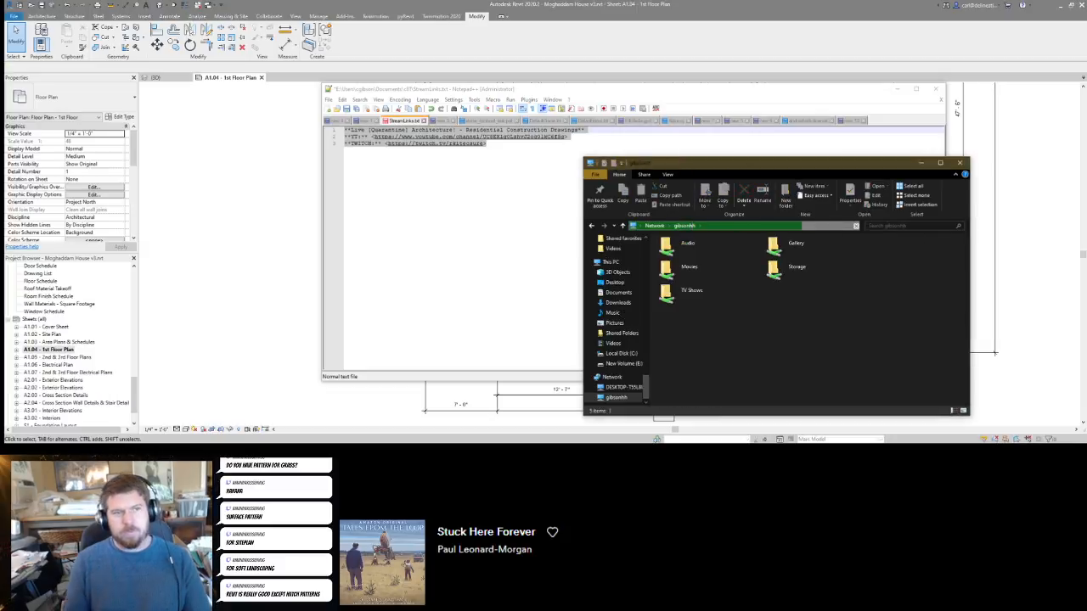
{"action": "double_click", "coordinate": [817, 246]}
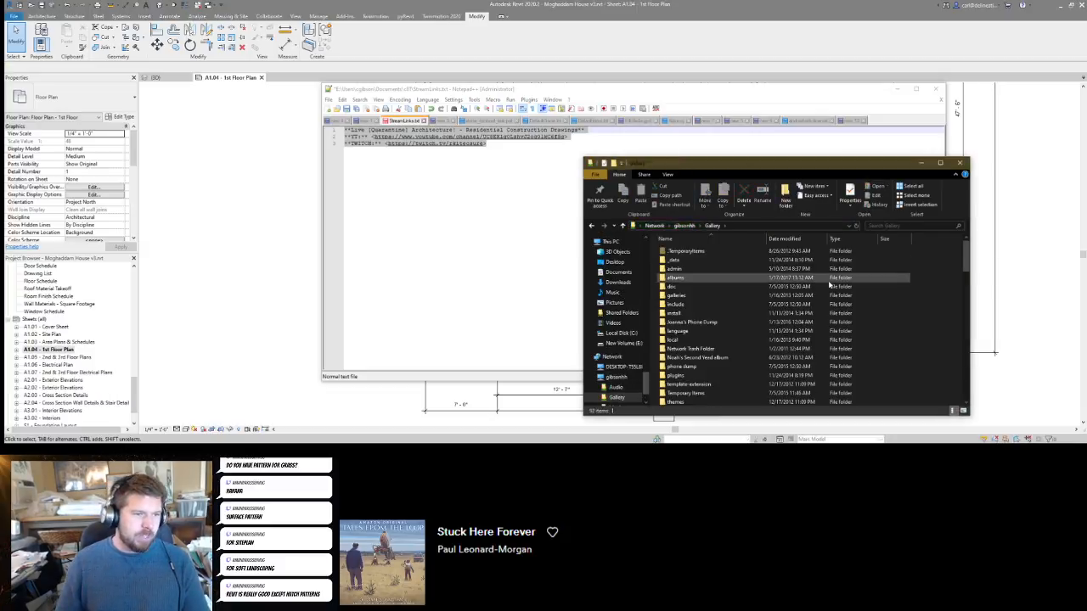
{"action": "scroll", "coordinate": [727, 329], "scroll_direction": "down", "scroll_amount": 4}
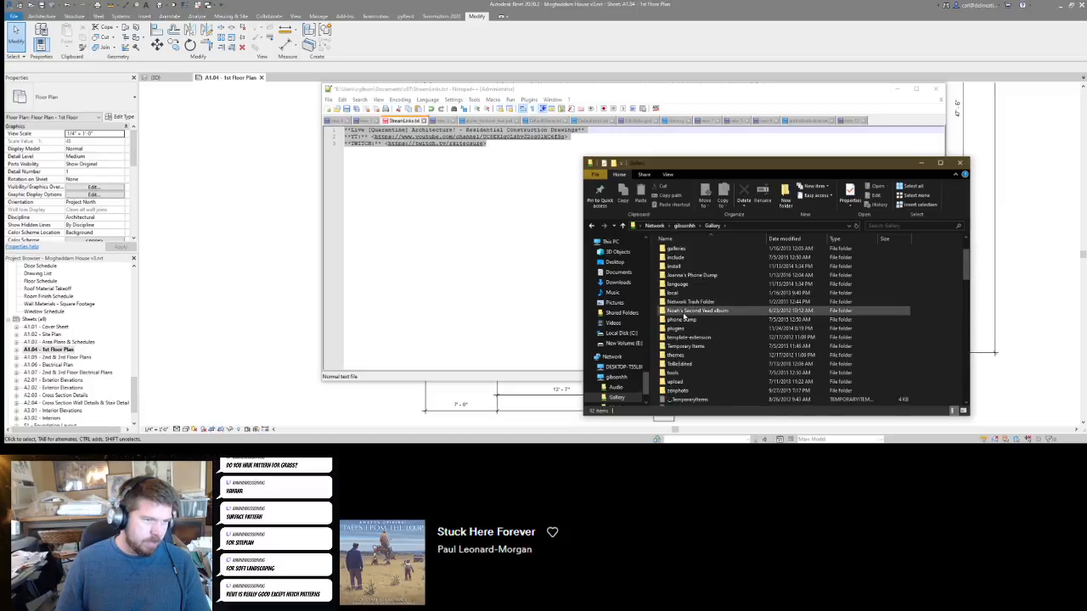
{"action": "scroll", "coordinate": [684, 302], "scroll_direction": "up", "scroll_amount": 3}
{"action": "left_click", "coordinate": [684, 225]}
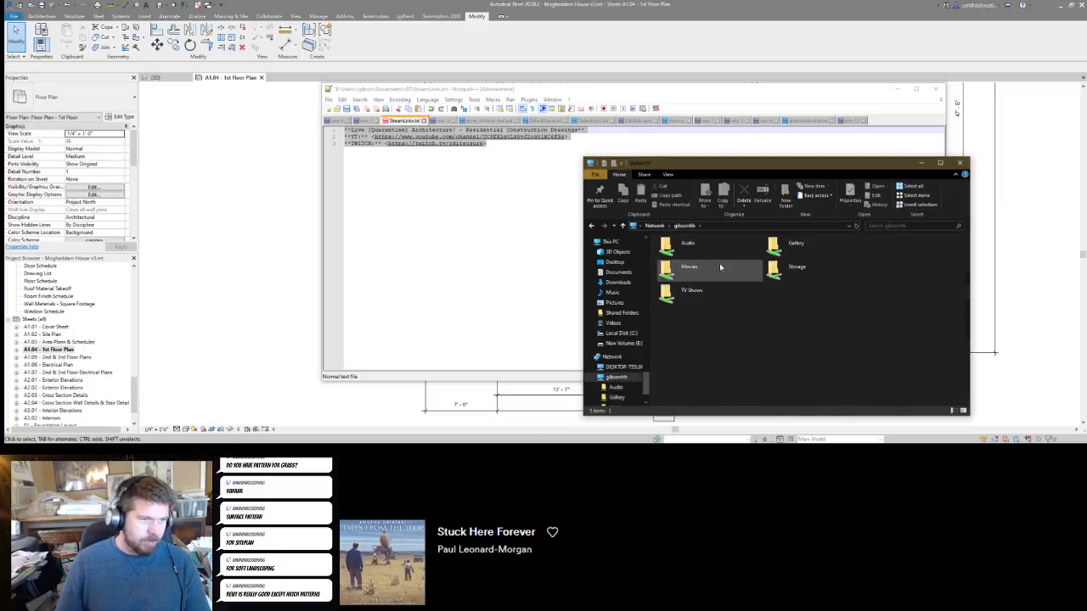
Open the creativeSolutions folder inside the owner's personal folder on the server's Storage share.
{"action": "double_click", "coordinate": [778, 269]}
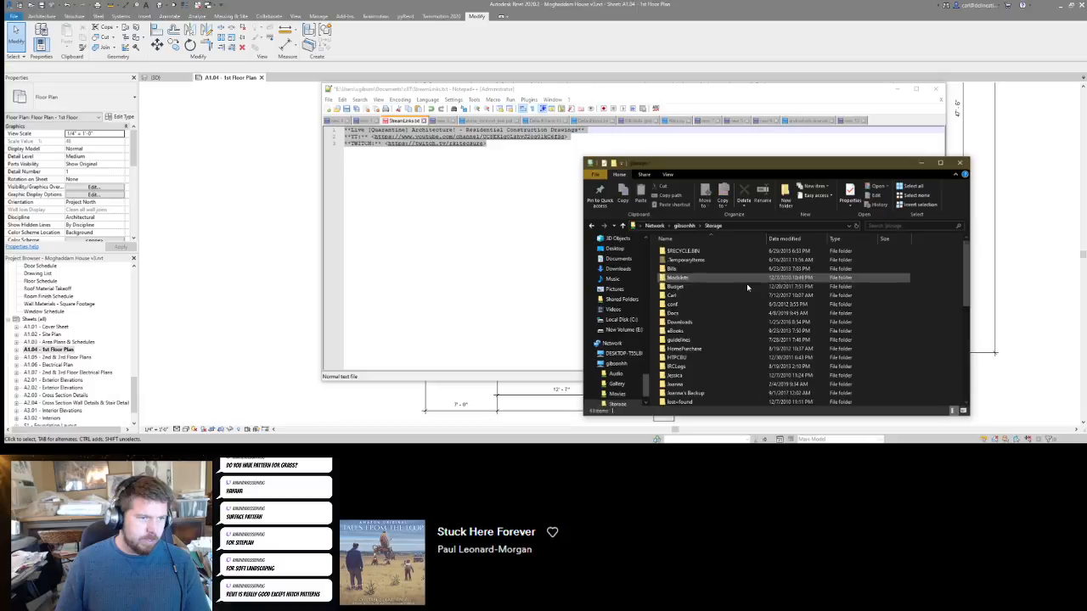
{"action": "double_click", "coordinate": [691, 295]}
{"action": "scroll", "coordinate": [686, 271], "scroll_direction": "down", "scroll_amount": 1}
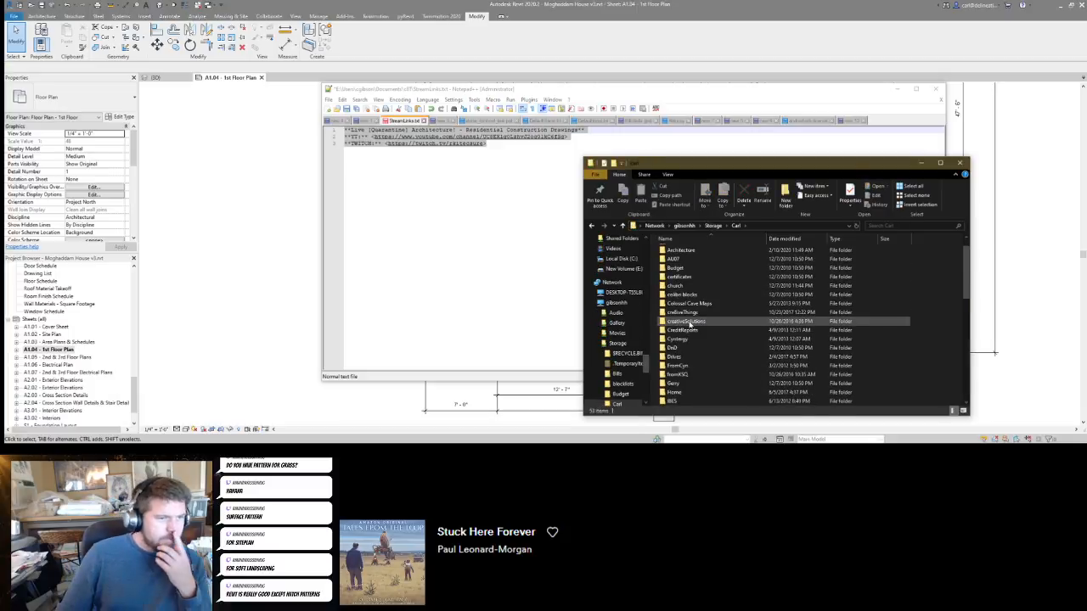
{"action": "scroll", "coordinate": [690, 324], "scroll_direction": "down", "scroll_amount": 1}
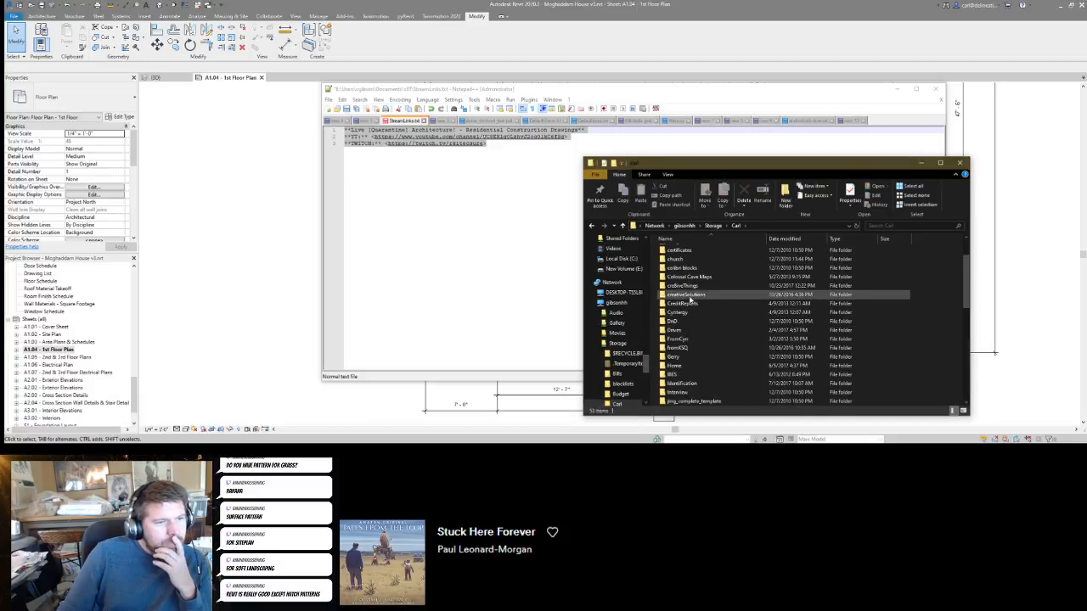
{"action": "double_click", "coordinate": [686, 294]}
Find the revitLibrary folder within creativeSolutions and open its patterns subfolder.
{"action": "scroll", "coordinate": [686, 311], "scroll_direction": "down", "scroll_amount": 5}
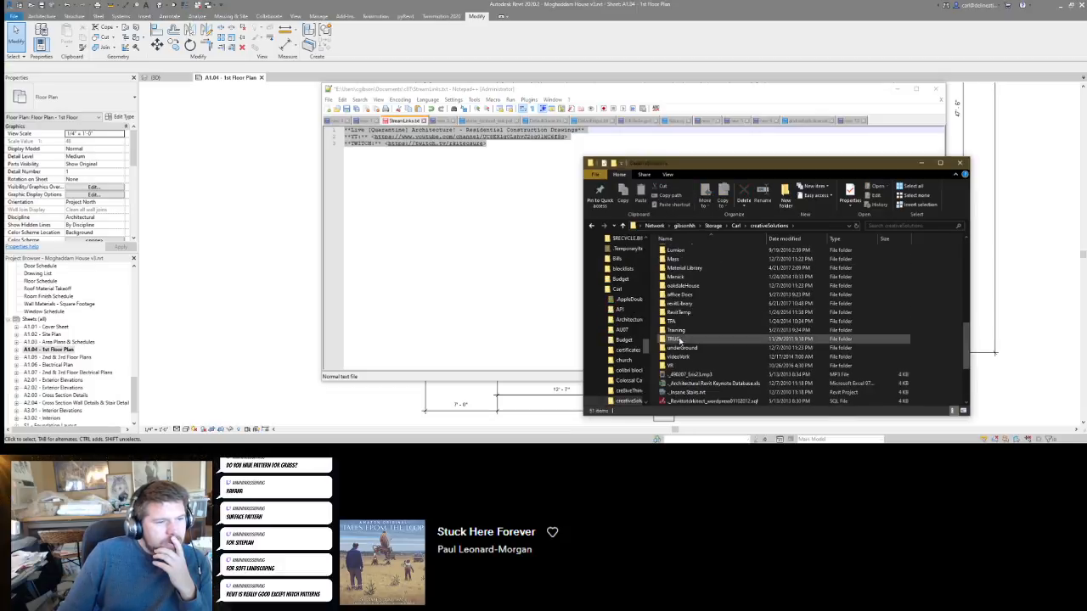
{"action": "scroll", "coordinate": [680, 341], "scroll_direction": "down", "scroll_amount": 4}
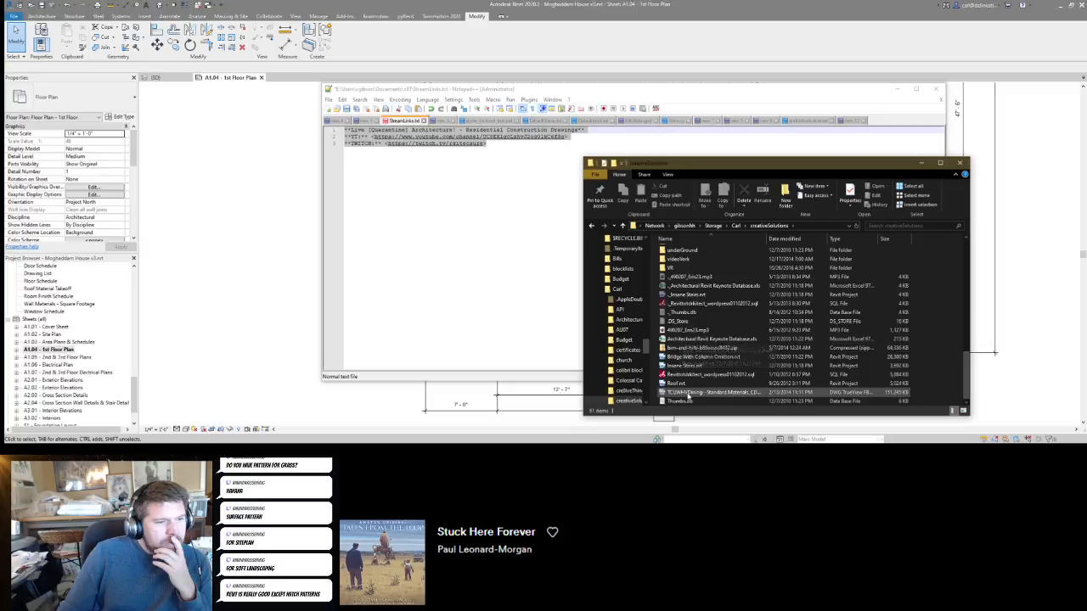
{"action": "scroll", "coordinate": [679, 366], "scroll_direction": "up", "scroll_amount": 2}
{"action": "scroll", "coordinate": [680, 368], "scroll_direction": "up", "scroll_amount": 2}
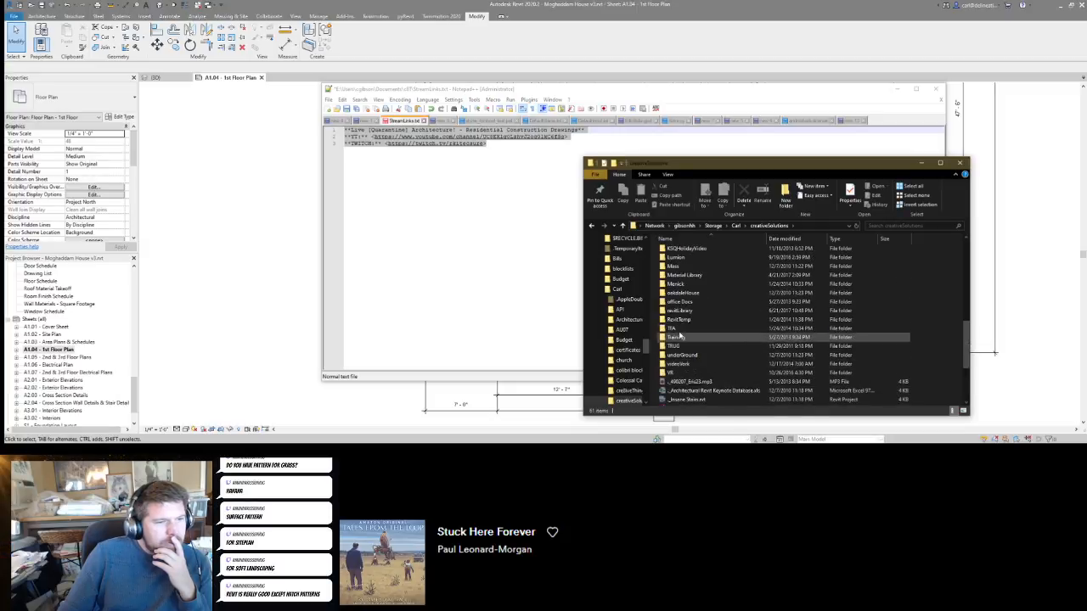
{"action": "double_click", "coordinate": [677, 312]}
{"action": "scroll", "coordinate": [673, 297], "scroll_direction": "down", "scroll_amount": 8}
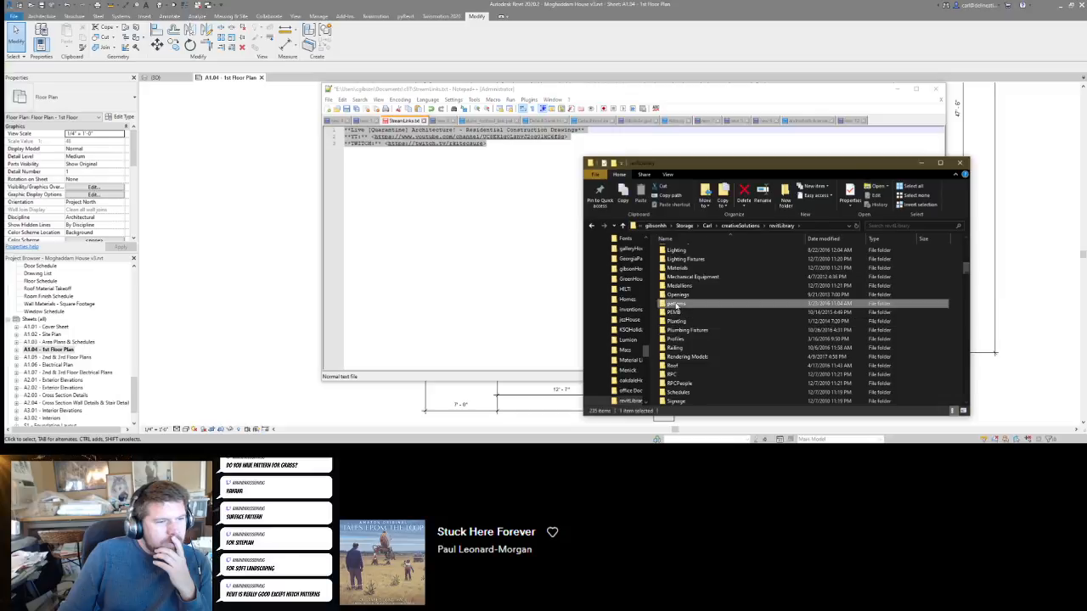
{"action": "double_click", "coordinate": [676, 303]}
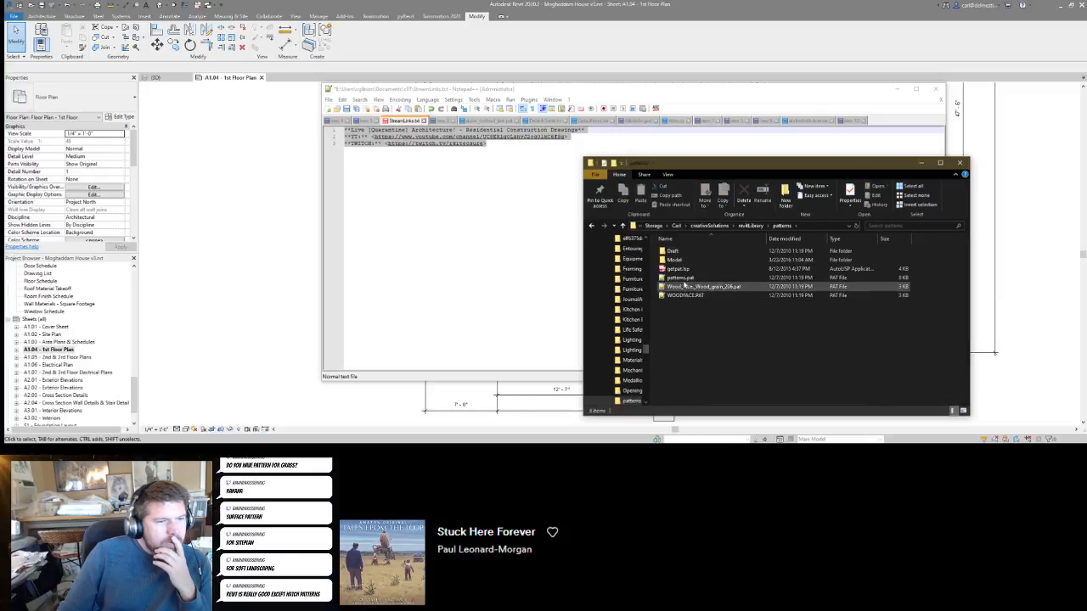
Open patterns.pat in Notepad++ and read through the fill pattern documentation to the end of the file.
{"action": "double_click", "coordinate": [683, 281]}
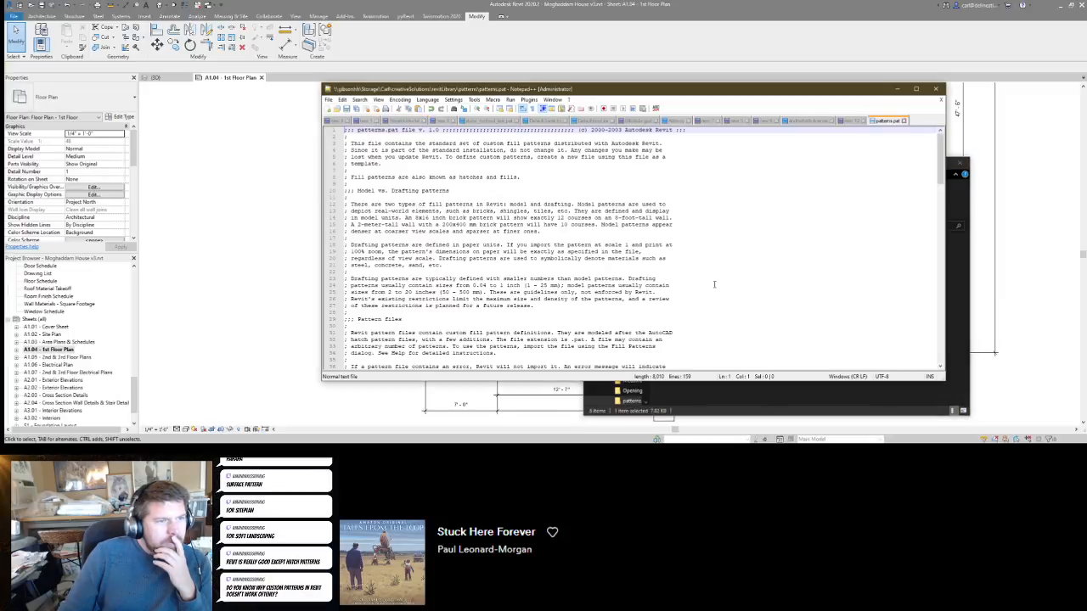
{"action": "scroll", "coordinate": [478, 244], "scroll_direction": "down", "scroll_amount": 20}
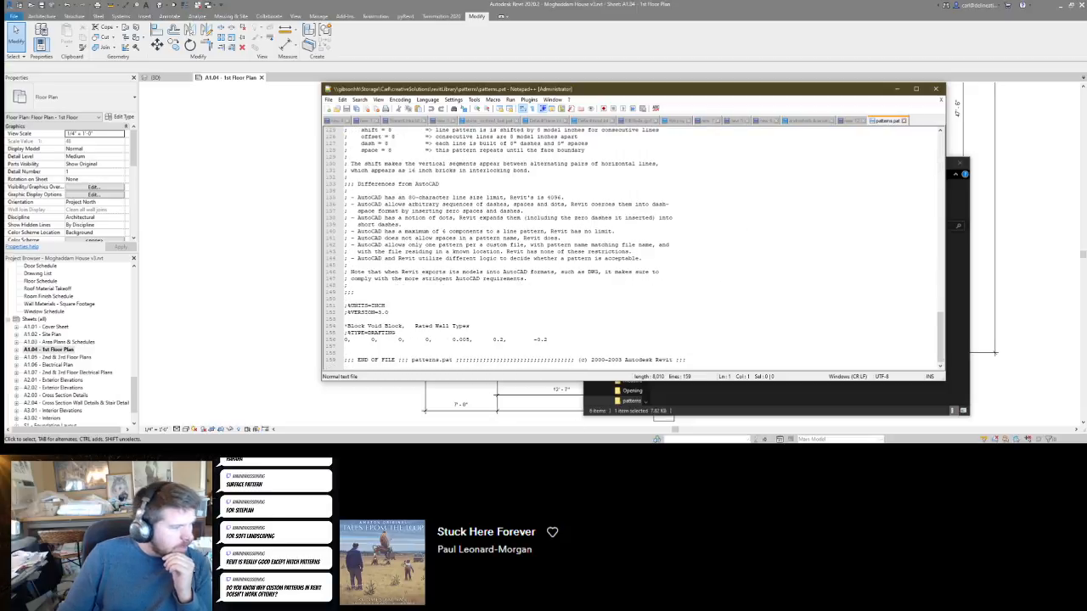
Return to File Explorer, check the Draft and Model pattern subfolders for PAT files, and close the window.
{"action": "key", "text": "alt+Tab"}
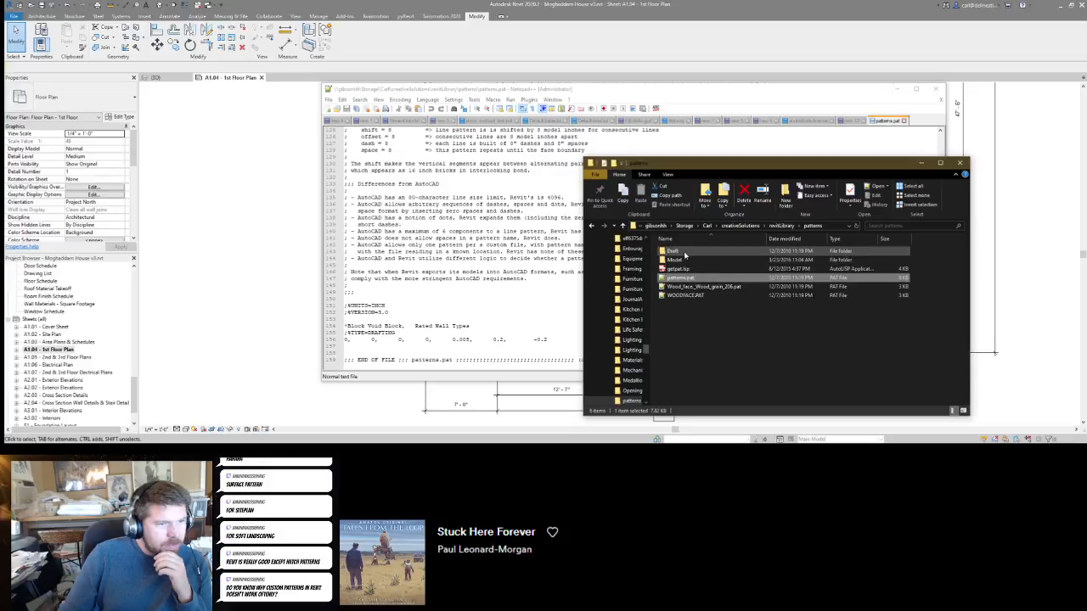
{"action": "left_click", "coordinate": [686, 255]}
{"action": "double_click", "coordinate": [685, 255]}
{"action": "left_click", "coordinate": [786, 226]}
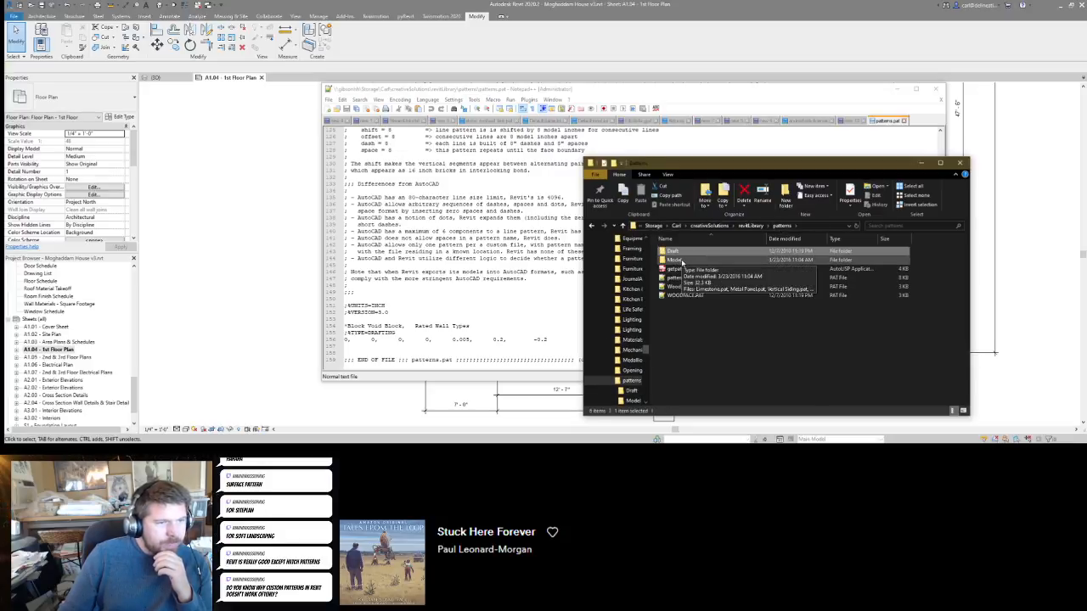
{"action": "double_click", "coordinate": [678, 259]}
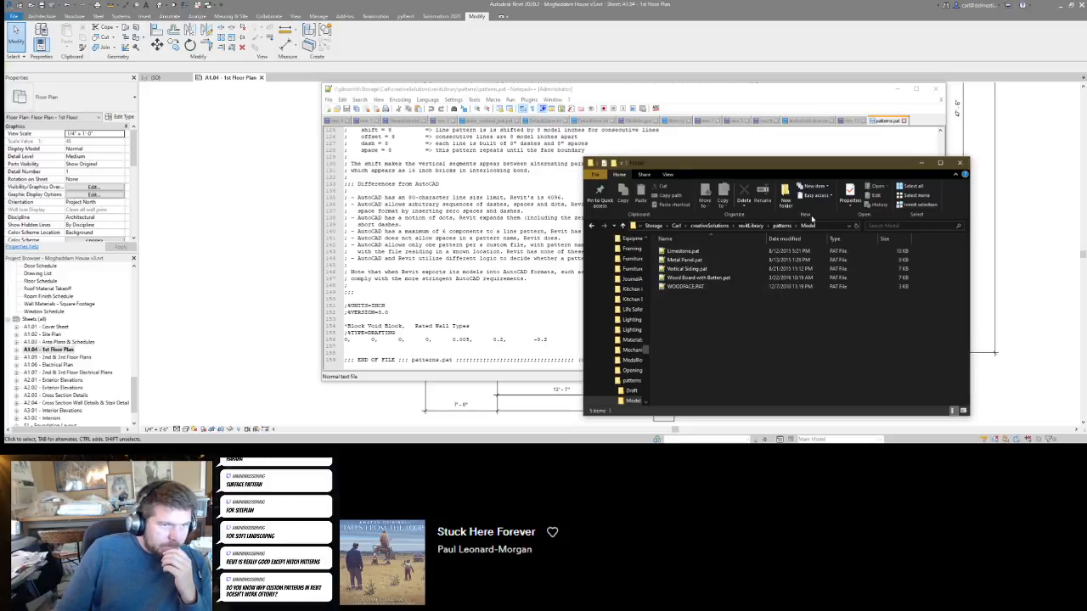
{"action": "left_click", "coordinate": [782, 226]}
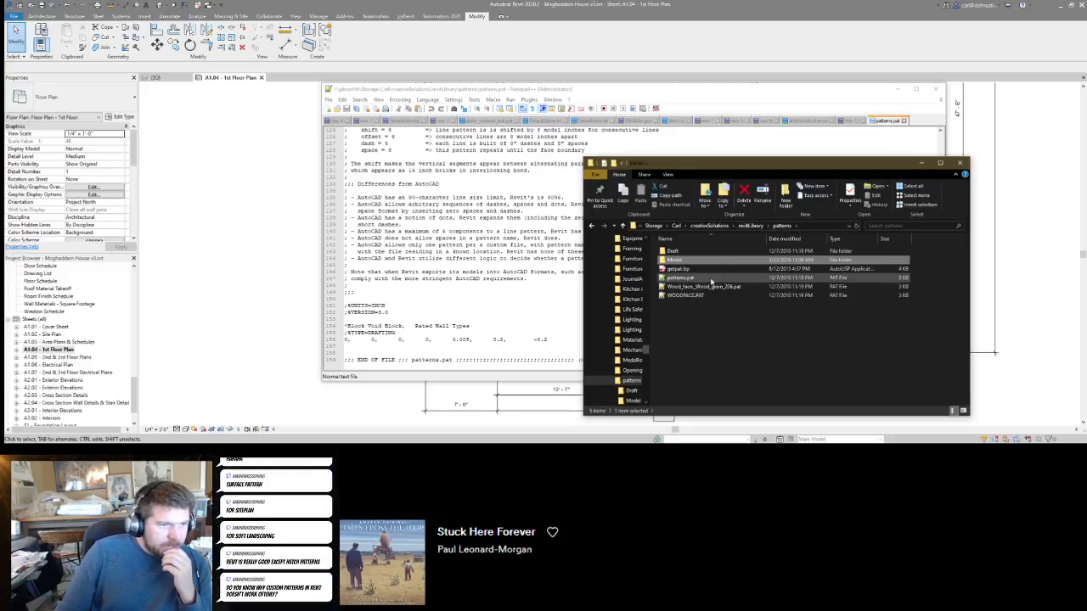
{"action": "left_click", "coordinate": [960, 163]}
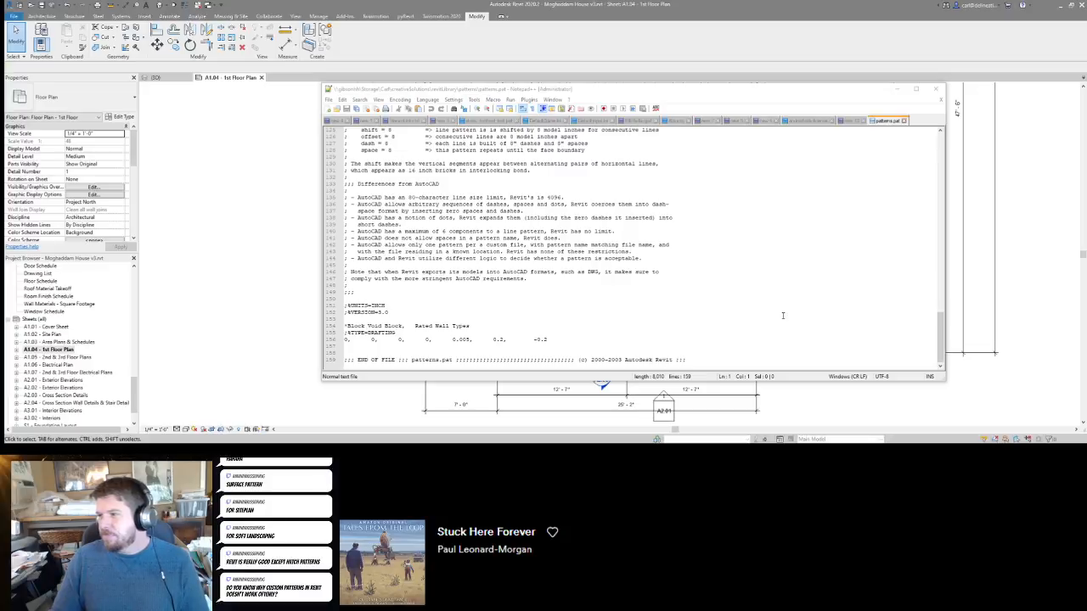
Examine the units, version and Block Void Block pattern definition at the end of patterns.pat.
{"action": "left_click", "coordinate": [727, 307]}
{"action": "scroll", "coordinate": [671, 301], "scroll_direction": "up", "scroll_amount": 2}
{"action": "scroll", "coordinate": [617, 293], "scroll_direction": "down", "scroll_amount": 2}
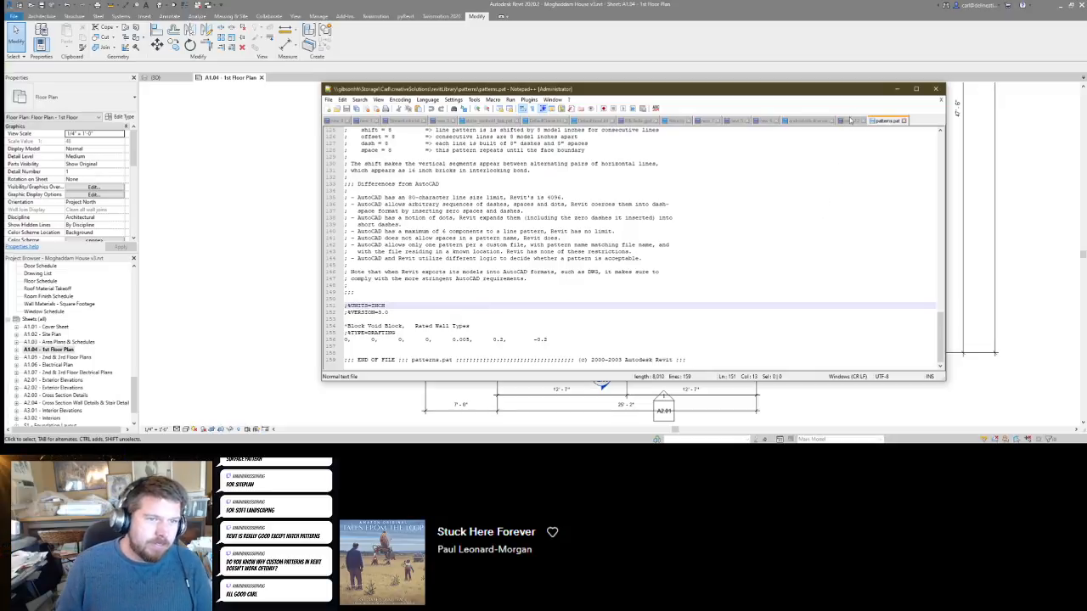
{"action": "left_click_drag", "start_coordinate": [802, 90], "coordinate": [1086, 53]}
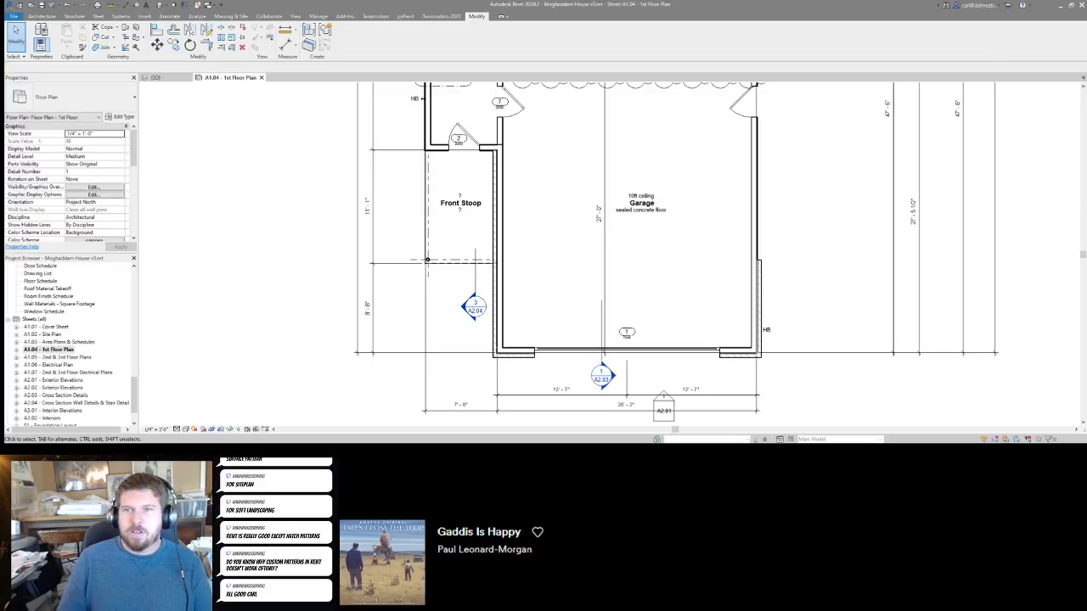
{"action": "left_click_drag", "start_coordinate": [1086, 153], "coordinate": [521, 62]}
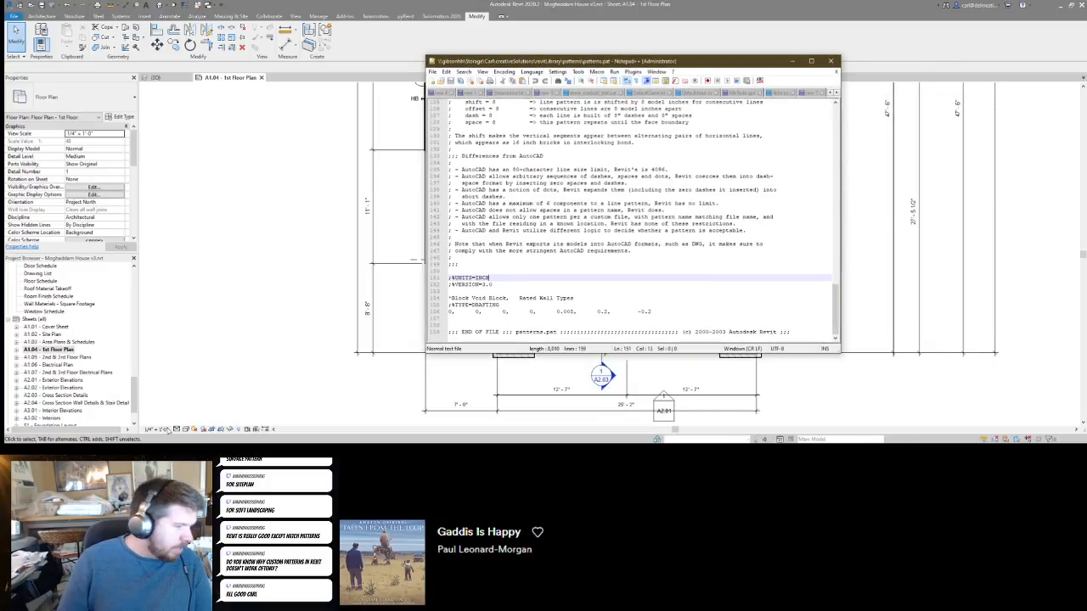
{"action": "left_click", "coordinate": [90, 450]}
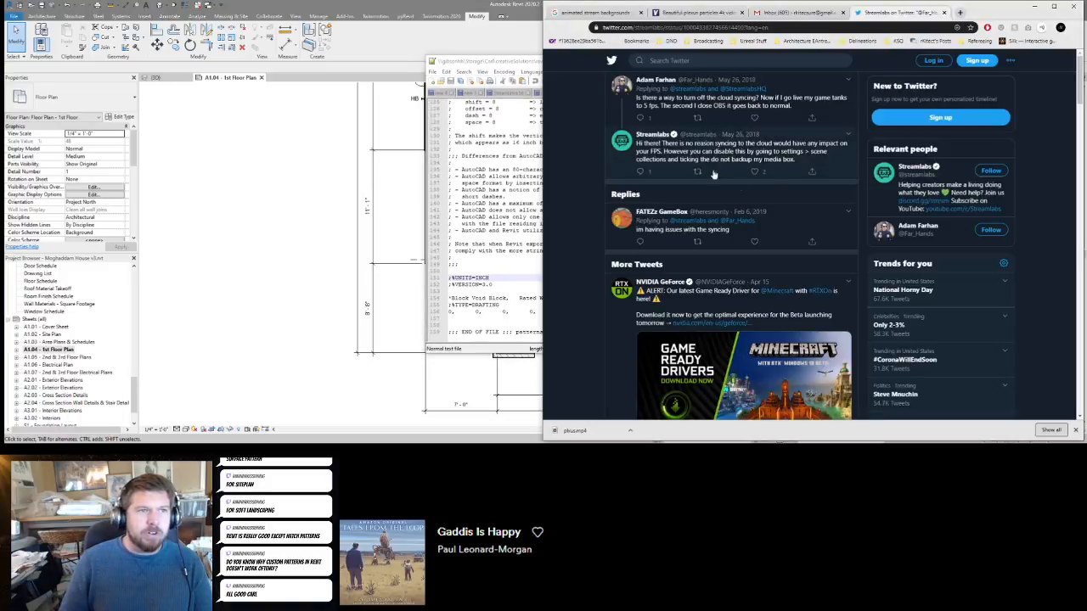
{"action": "left_click", "coordinate": [900, 27]}
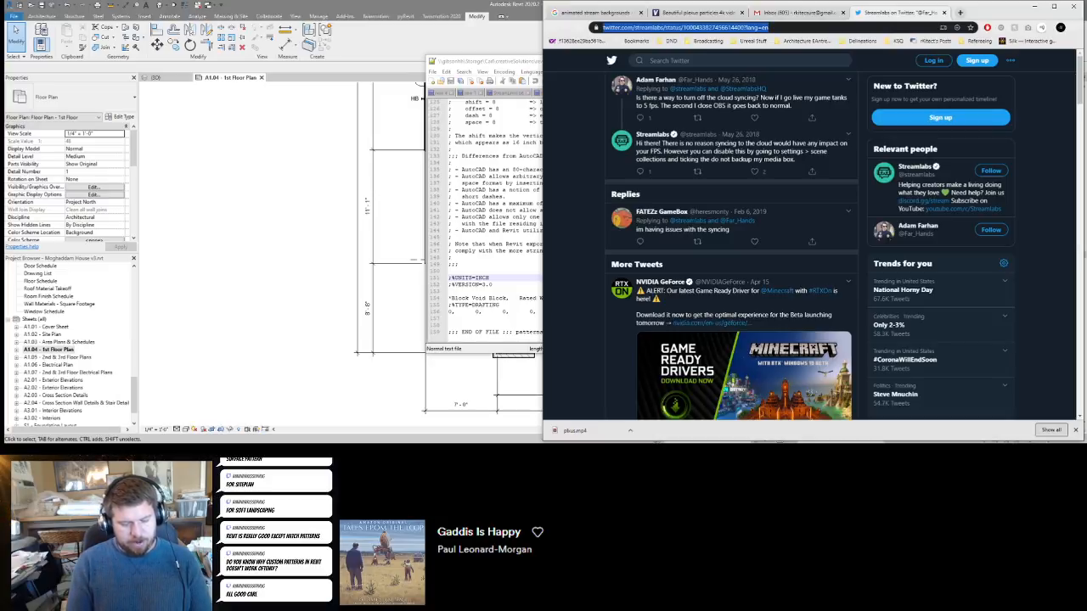
{"action": "type", "text": "py"}
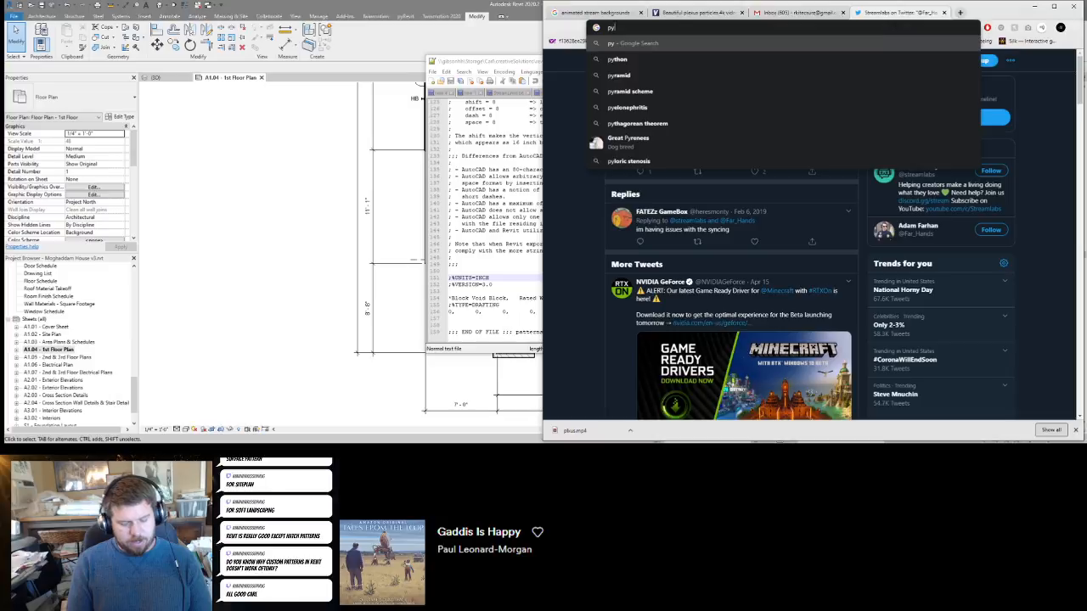
Return to Revit and inspect the Make Pattern and Batch Import PAT Files options among the pyRevit tools.
{"action": "left_click", "coordinate": [405, 19]}
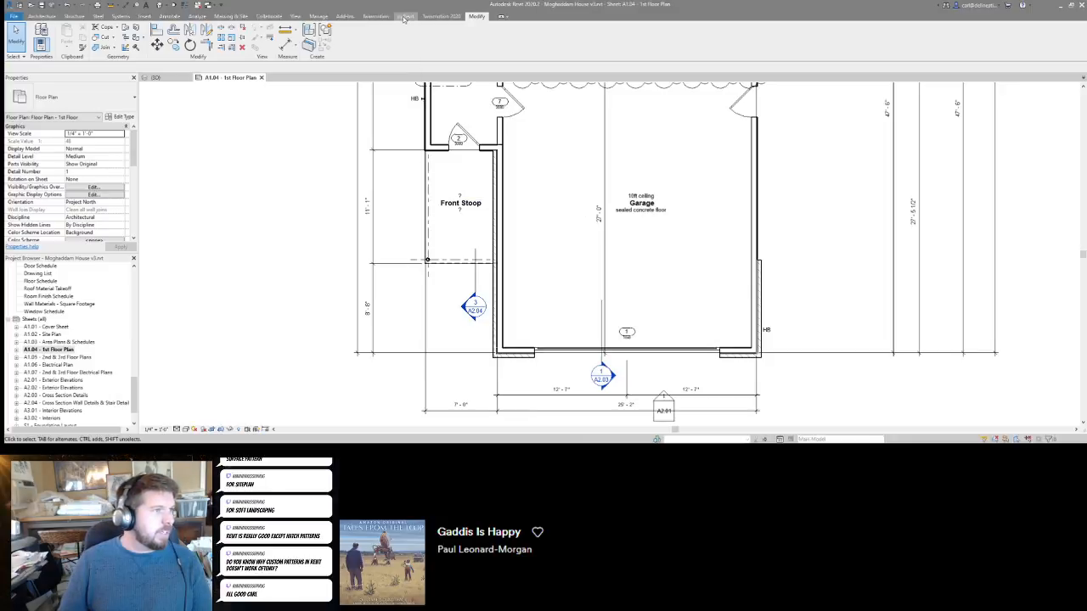
{"action": "left_click", "coordinate": [404, 18]}
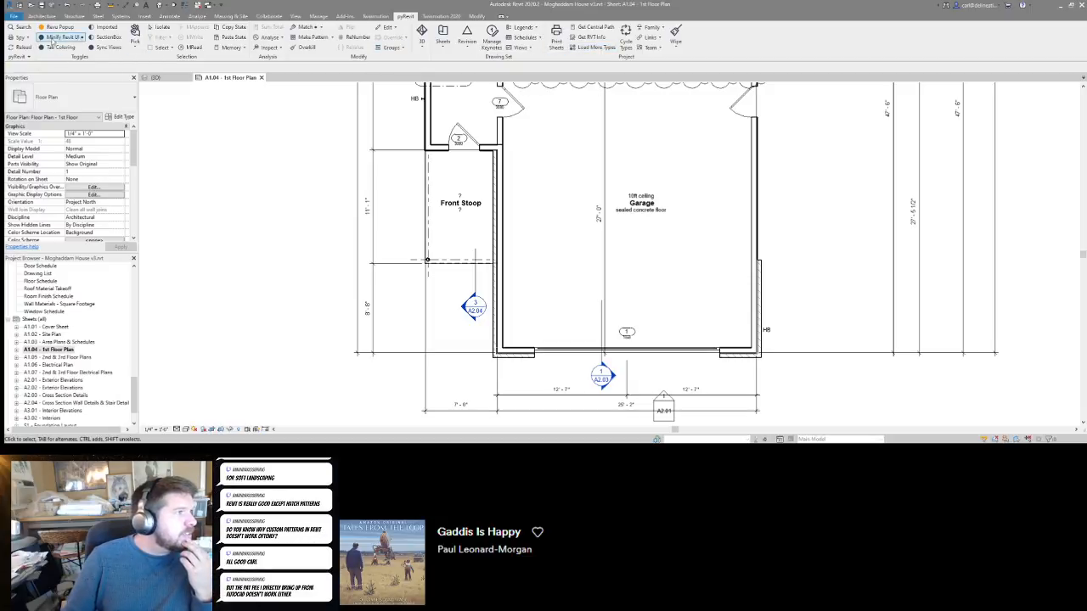
{"action": "left_click", "coordinate": [332, 38]}
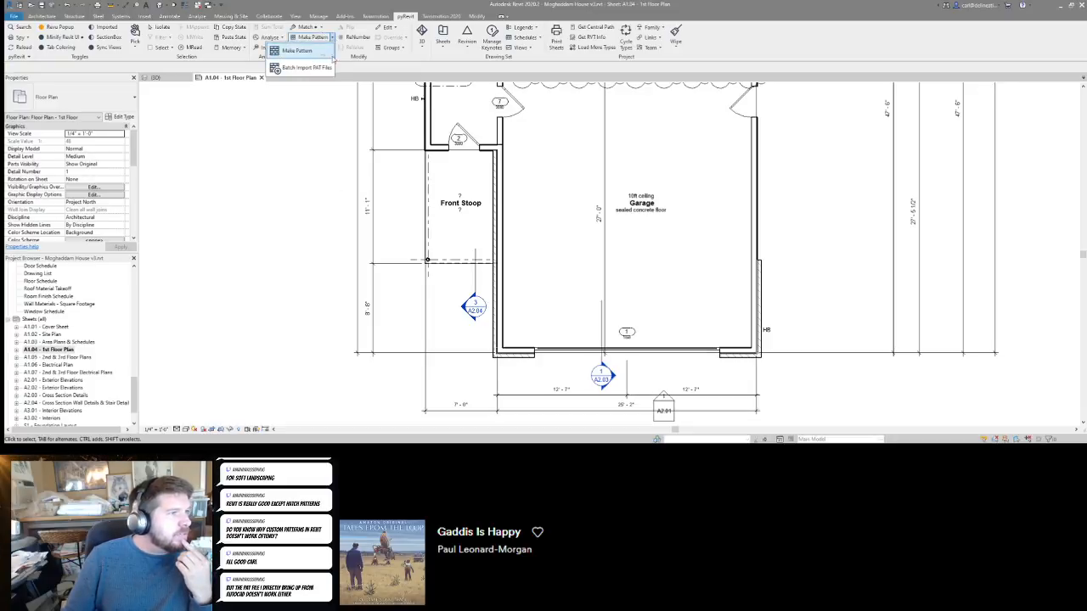
{"action": "left_click", "coordinate": [342, 65]}
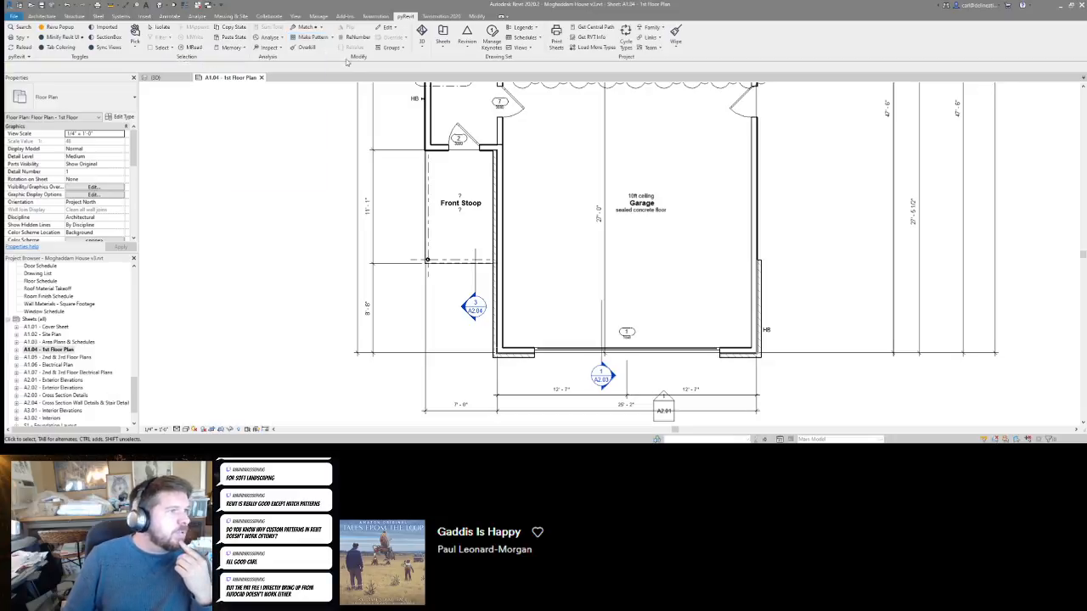
{"action": "left_click", "coordinate": [34, 312]}
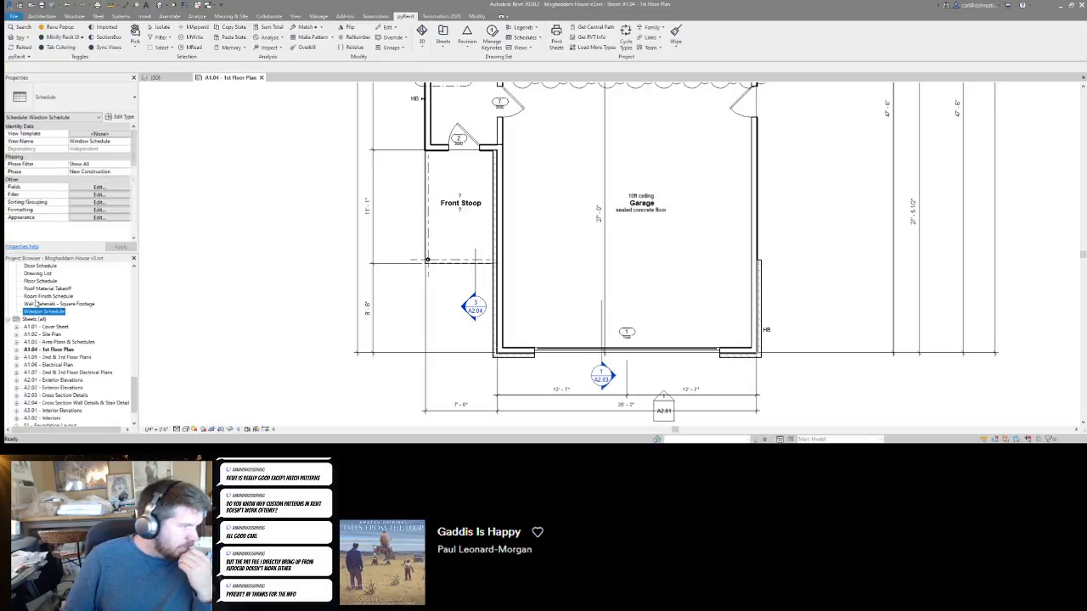
{"action": "scroll", "coordinate": [37, 305], "scroll_direction": "up", "scroll_amount": 1}
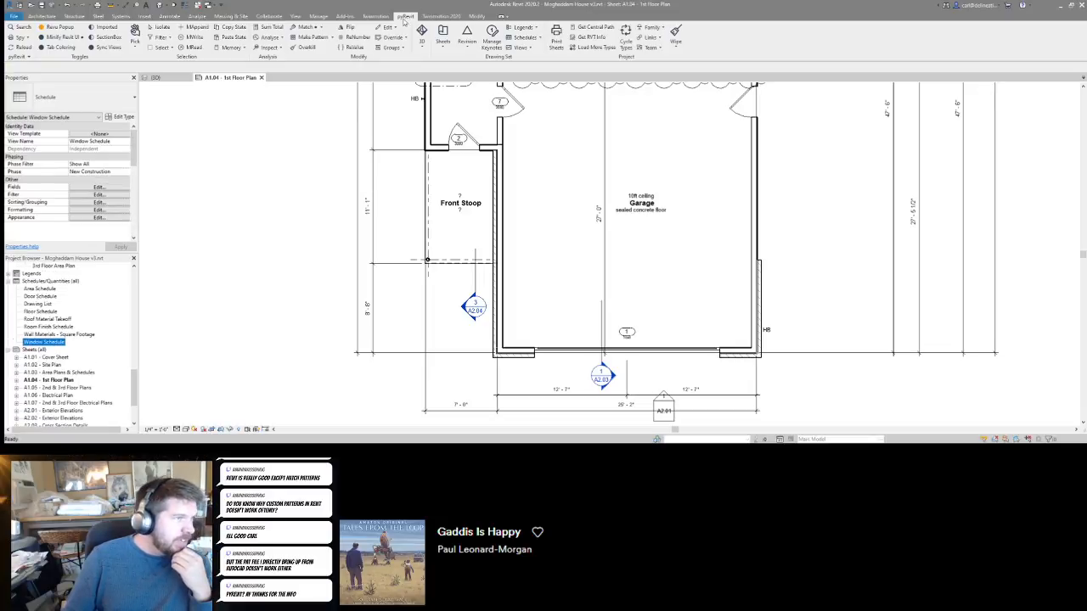
Create a drafting view named Grass Pattern at 1 1/2" = 1'-0" scale.
{"action": "scroll", "coordinate": [50, 312], "scroll_direction": "up", "scroll_amount": 10}
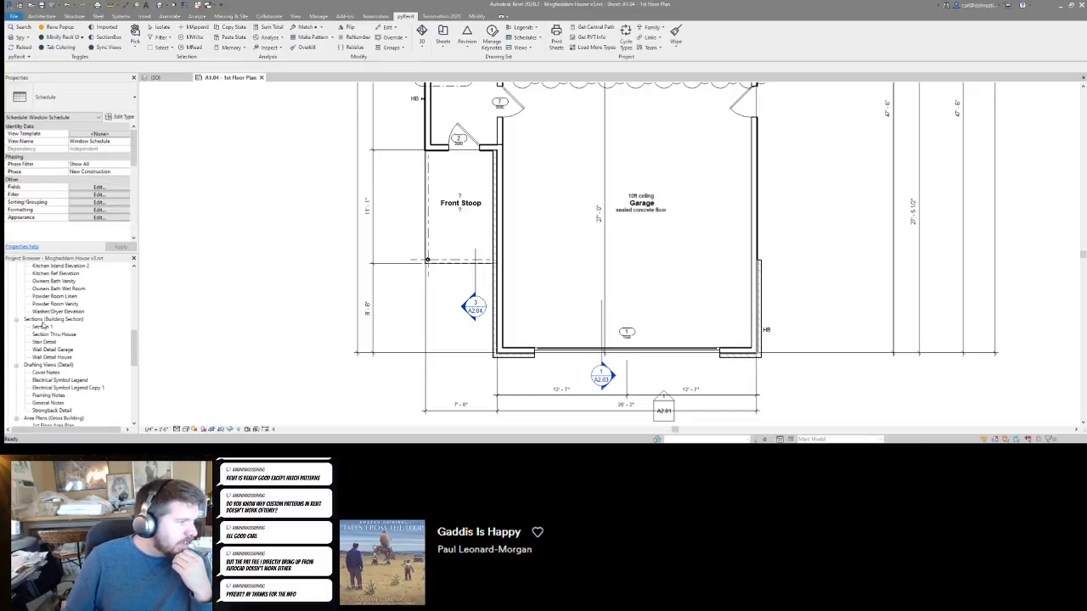
{"action": "scroll", "coordinate": [42, 325], "scroll_direction": "up", "scroll_amount": 8}
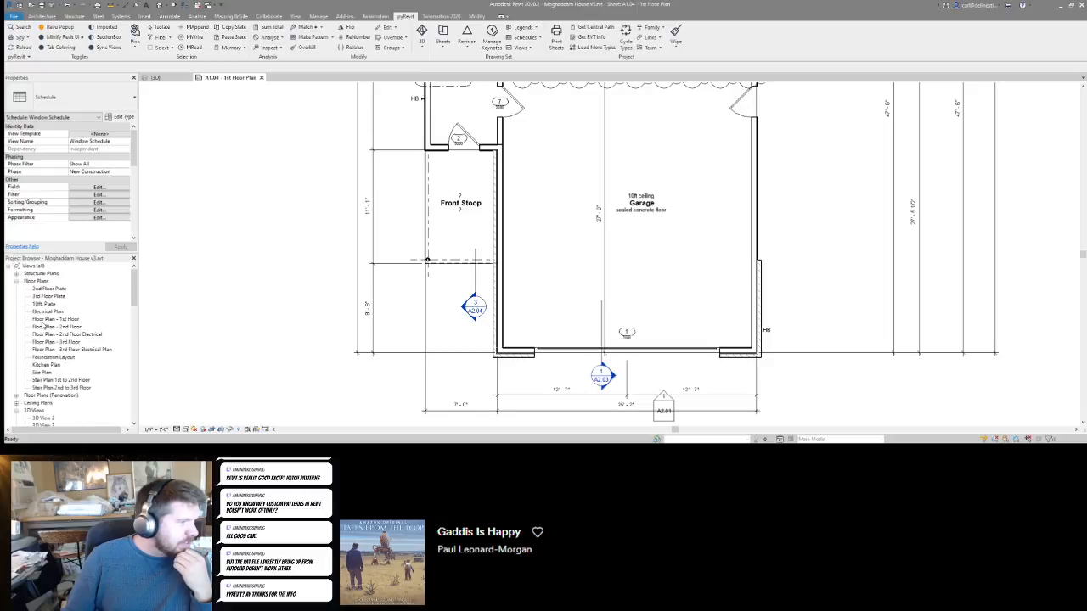
{"action": "left_click", "coordinate": [17, 284]}
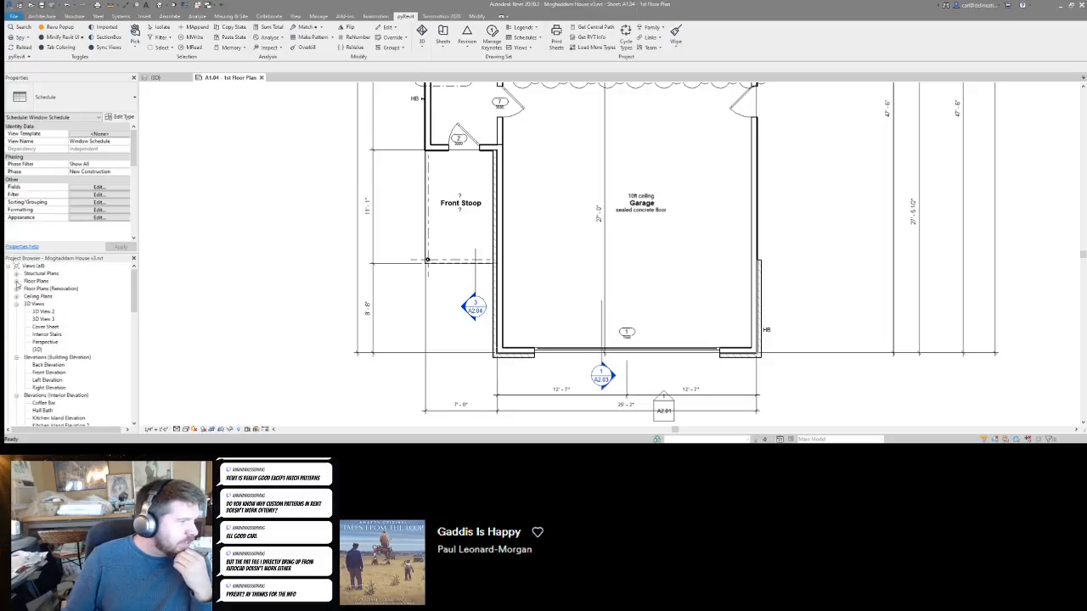
{"action": "scroll", "coordinate": [17, 306], "scroll_direction": "down", "scroll_amount": 10}
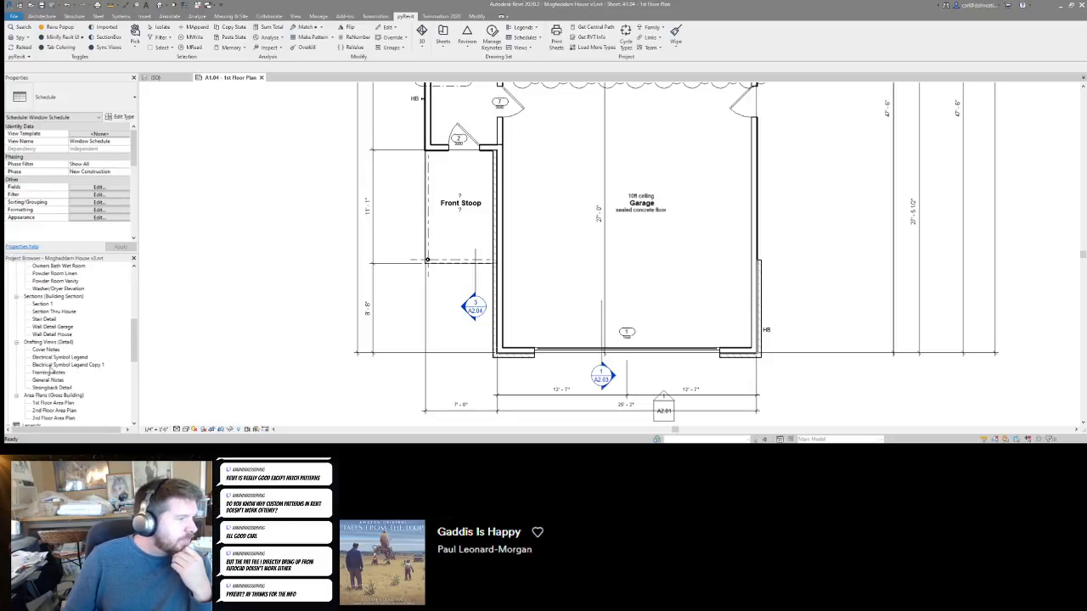
{"action": "left_click", "coordinate": [296, 17]}
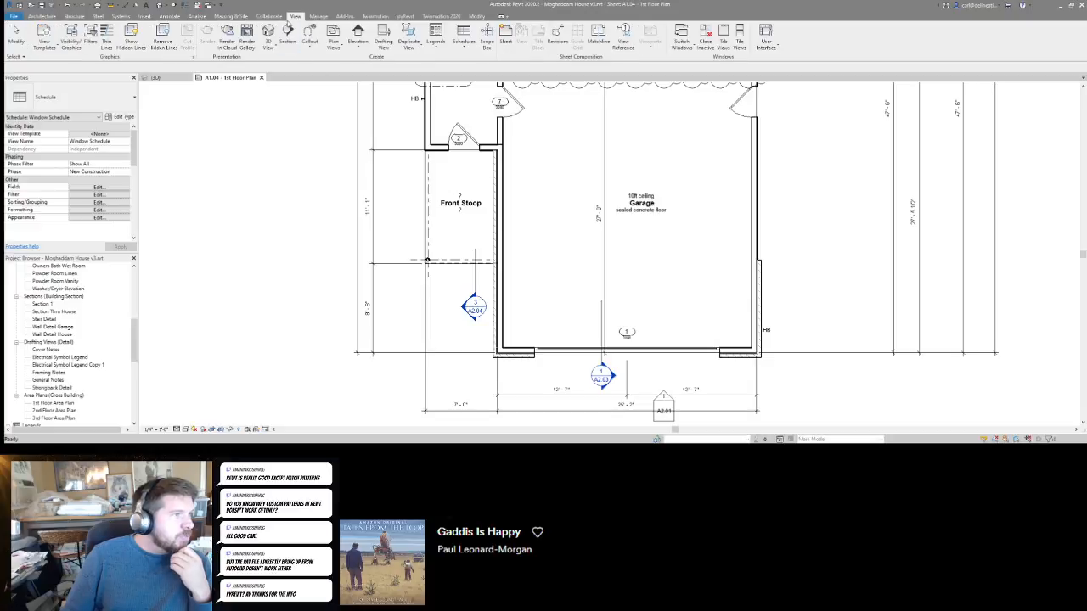
{"action": "left_click", "coordinate": [385, 40]}
{"action": "type", "text": "Gr"}
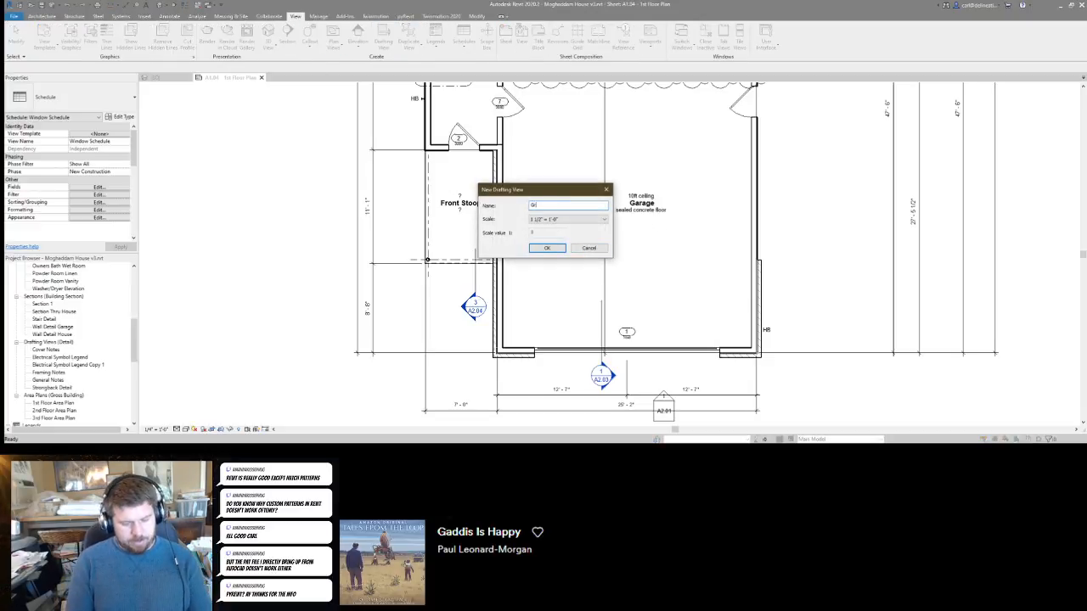
{"action": "type", "text": "ass Pattern"}
{"action": "key", "text": "Return"}
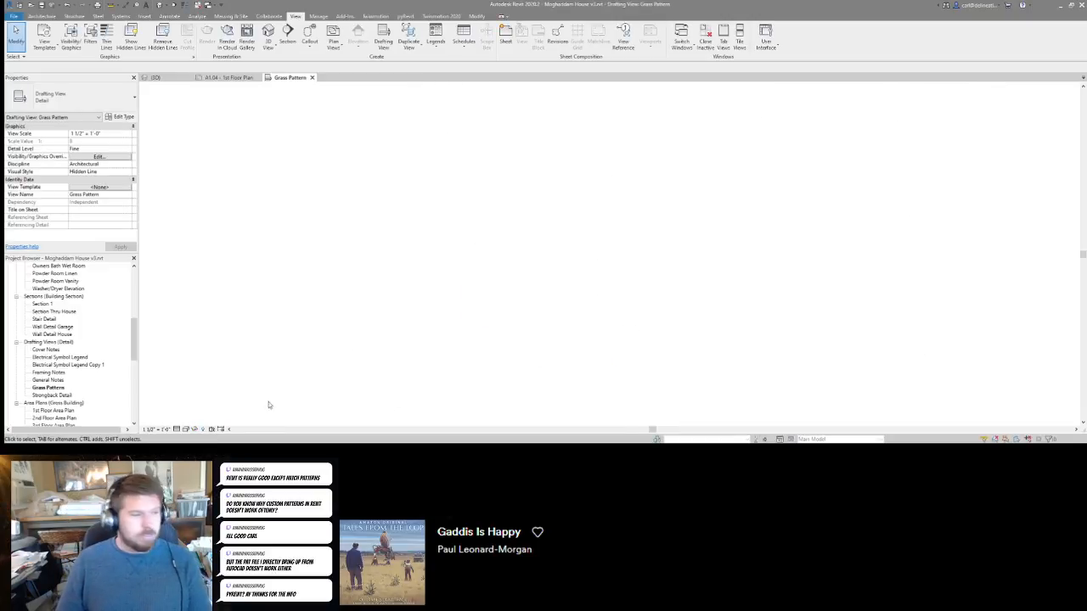
Switch to the web browser and search in a new tab for drafting grass pattern.
{"action": "left_click", "coordinate": [112, 450]}
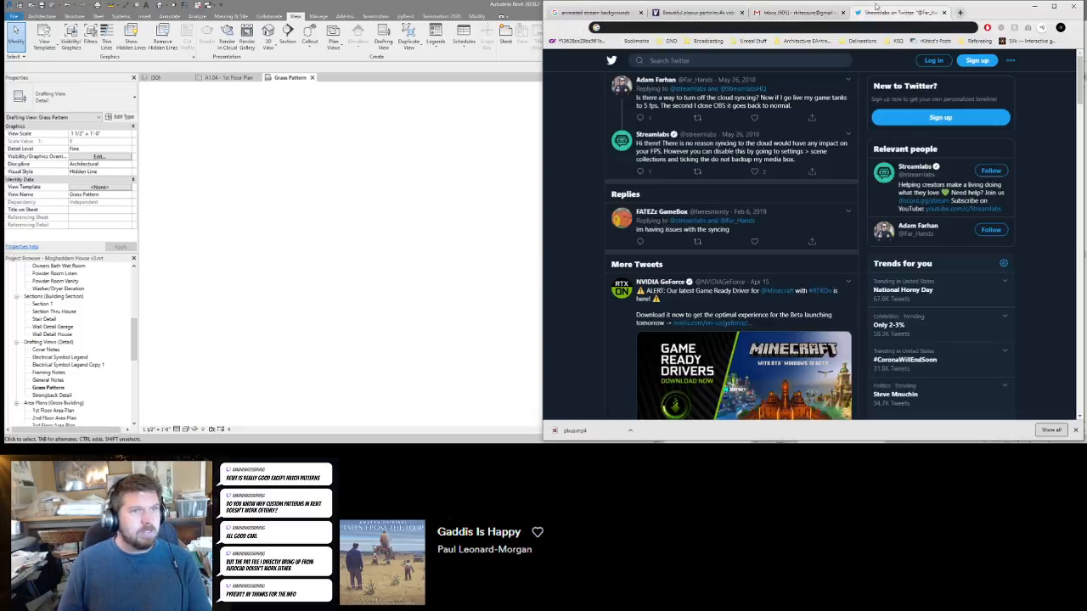
{"action": "key", "text": "ctrl+t"}
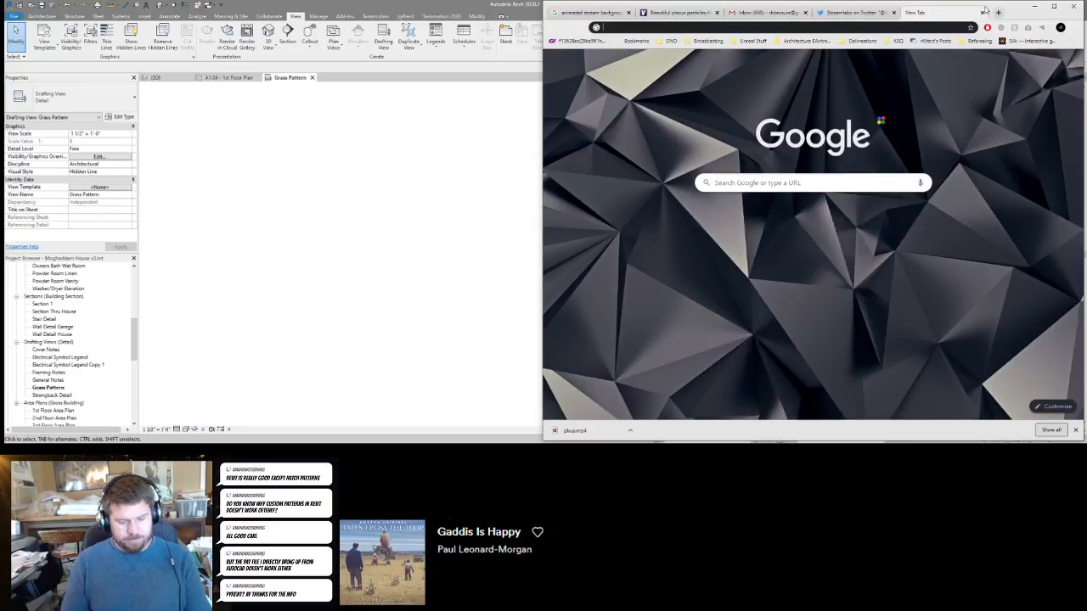
{"action": "type", "text": "draft"}
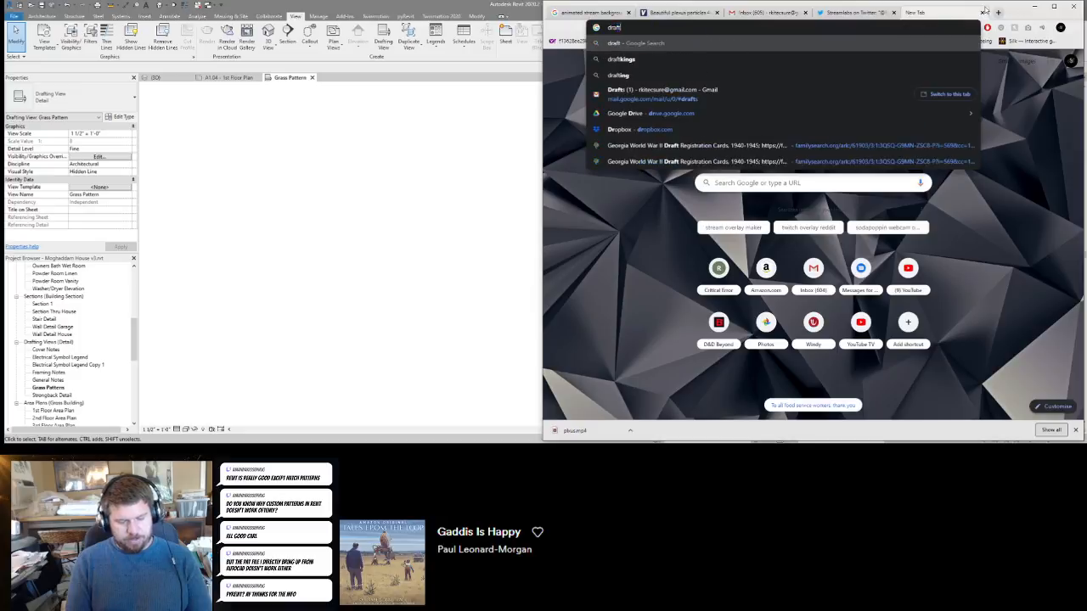
{"action": "type", "text": "ing grass pattern"}
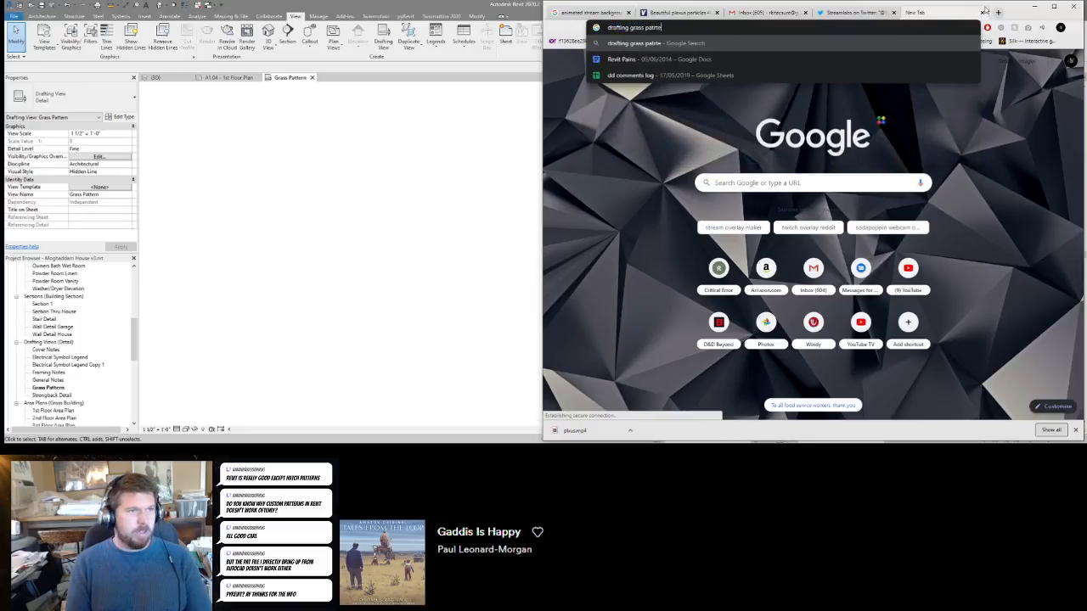
{"action": "key", "text": "Return"}
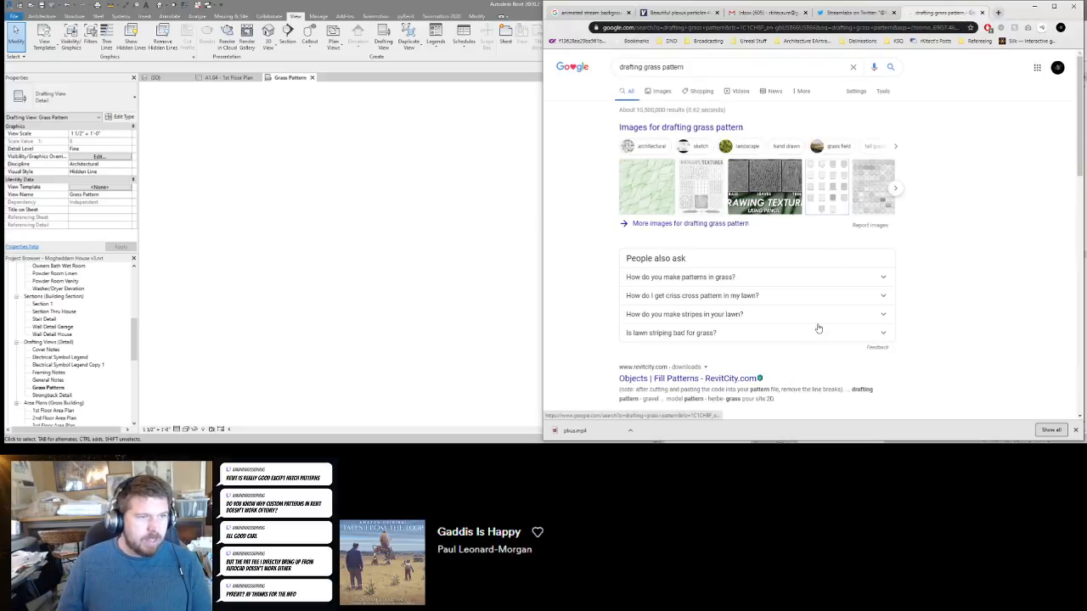
Preview hatch pattern charts in the image results as a reference for a drafted grass symbol.
{"action": "left_click", "coordinate": [839, 206]}
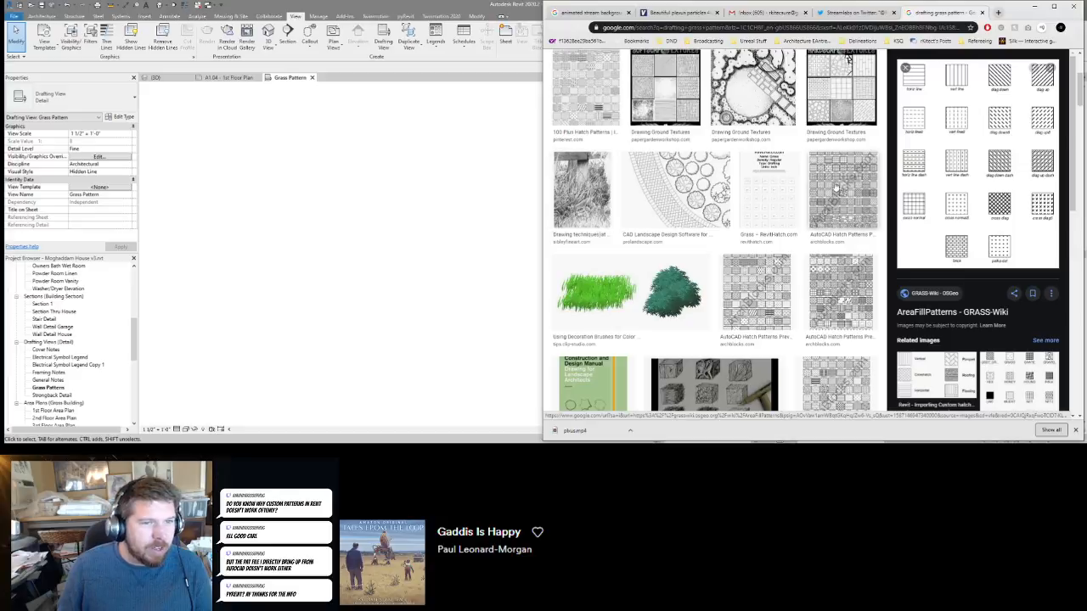
{"action": "scroll", "coordinate": [1001, 286], "scroll_direction": "down", "scroll_amount": 2}
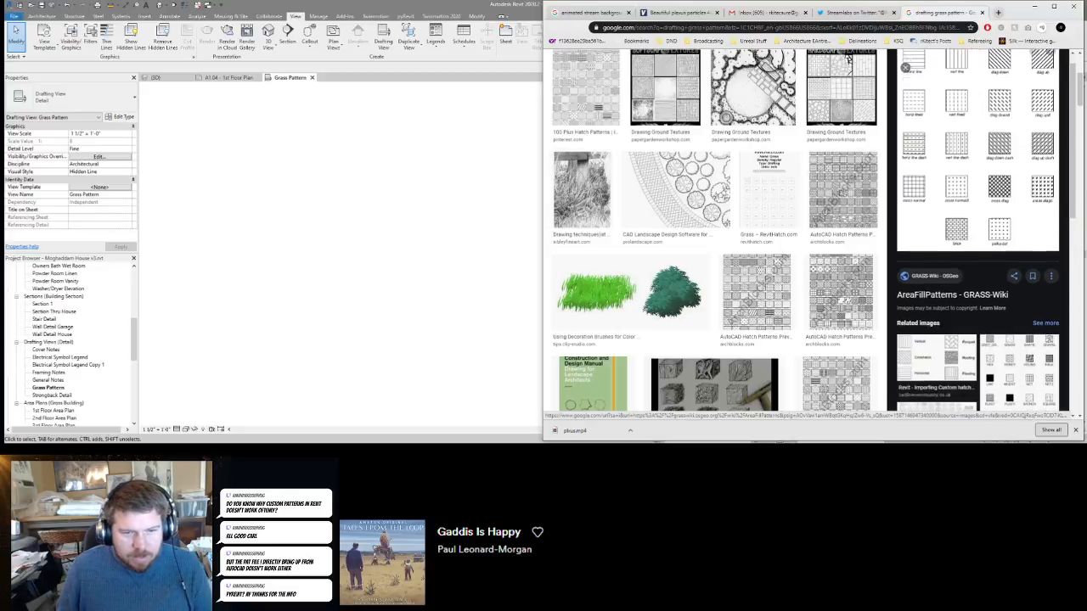
{"action": "left_click", "coordinate": [1002, 287]}
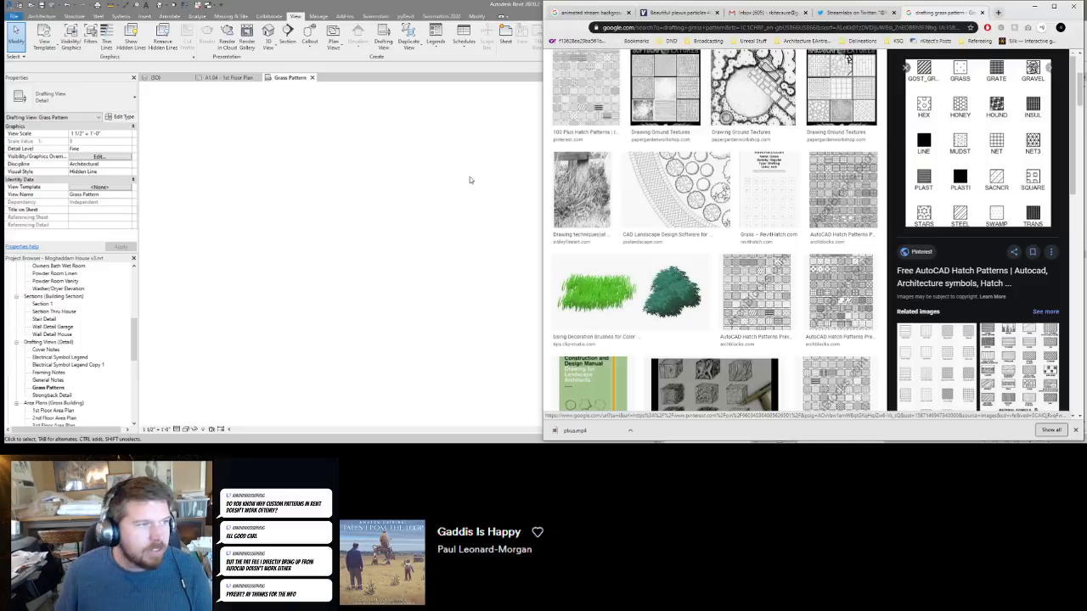
Return to Revit and draw a tiny grass mark of two red detail lines in the Grass Pattern view.
{"action": "key", "text": "super+Up"}
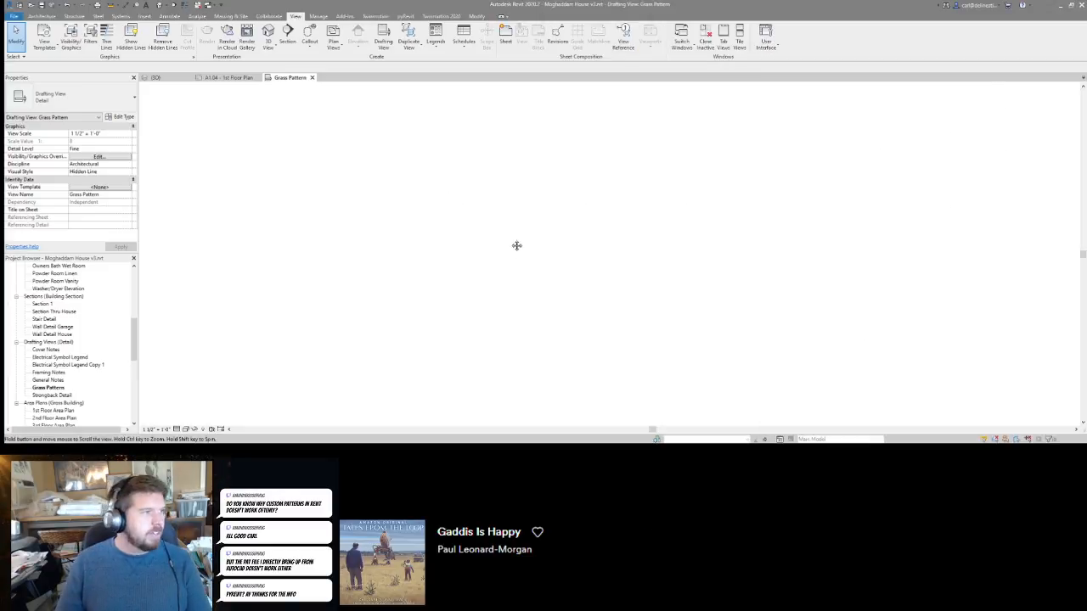
{"action": "key", "text": "d"}
{"action": "key", "text": "l"}
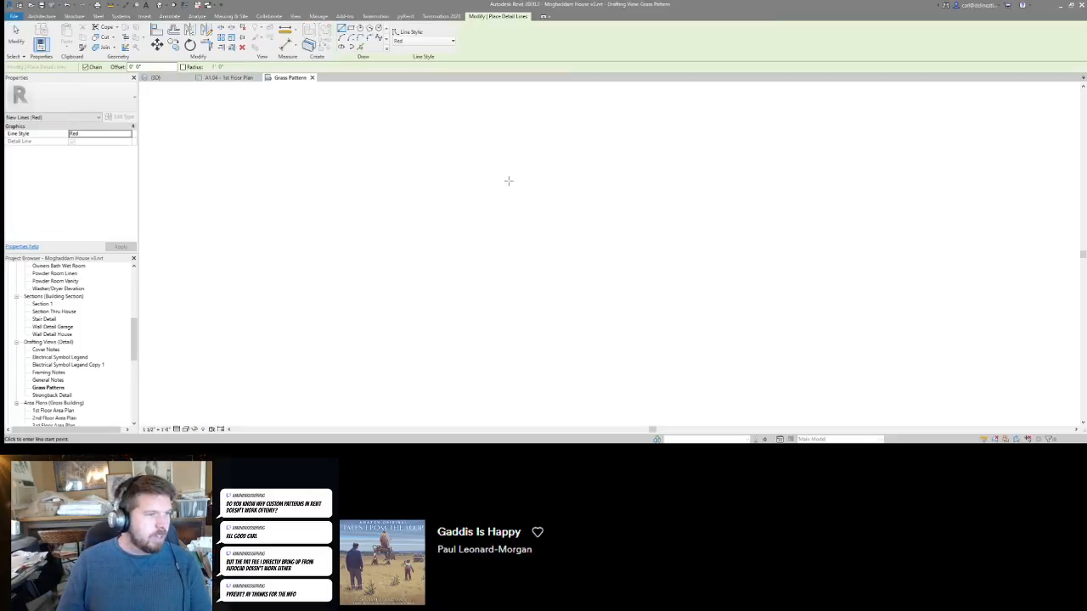
{"action": "left_click", "coordinate": [515, 181]}
{"action": "key", "text": "Escape"}
{"action": "key", "text": "Escape"}
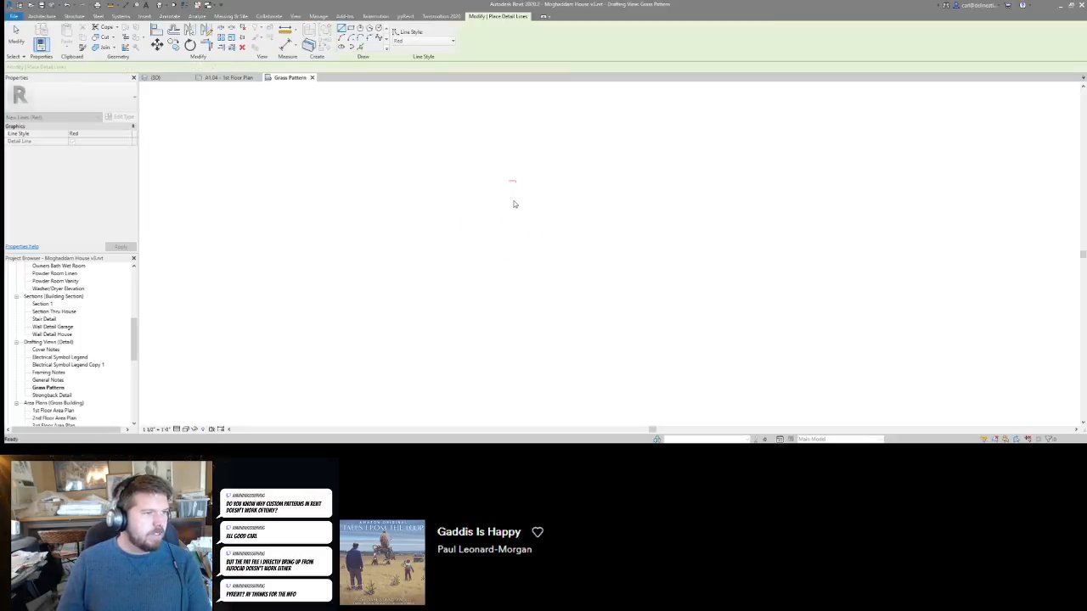
Copy the two-line grass mark once, a short distance diagonally below and right of the original.
{"action": "key", "text": "d"}
{"action": "key", "text": "l"}
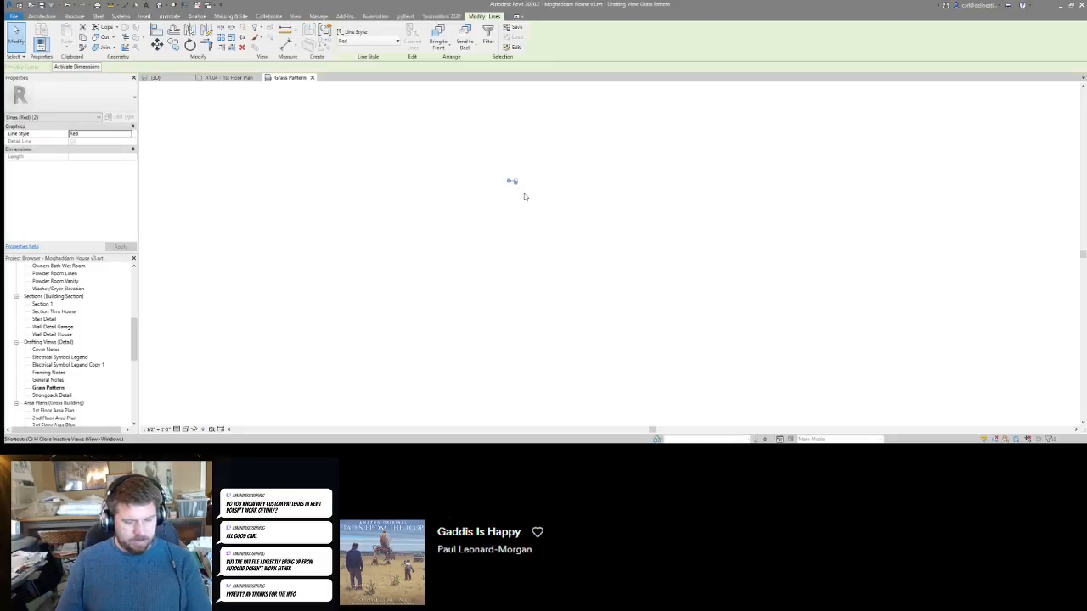
{"action": "left_click", "coordinate": [512, 182]}
{"action": "left_click", "coordinate": [544, 210]}
{"action": "key", "text": "Escape"}
{"action": "key", "text": "Escape"}
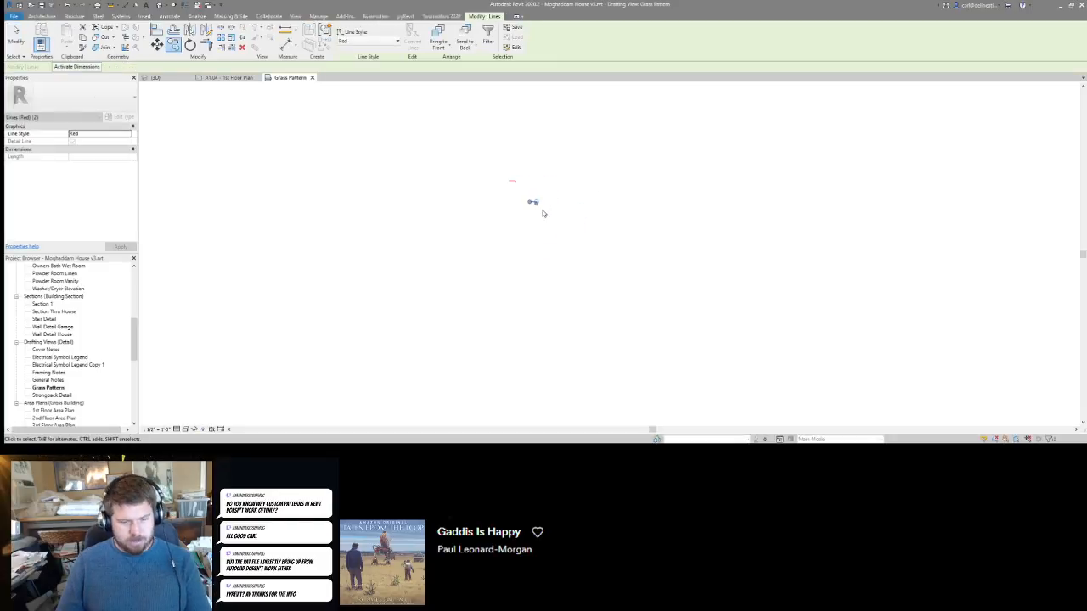
Place four more scattered copies of the grass mark around the first two, using Copy with Multiple enabled.
{"action": "key", "text": "o"}
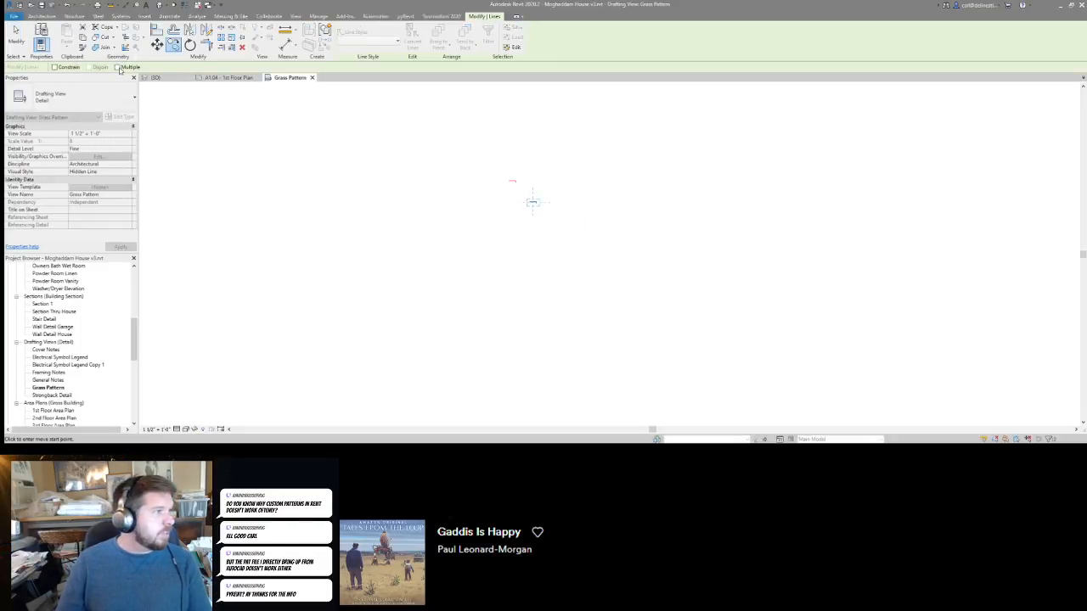
{"action": "left_click", "coordinate": [118, 68]}
{"action": "left_click", "coordinate": [519, 202]}
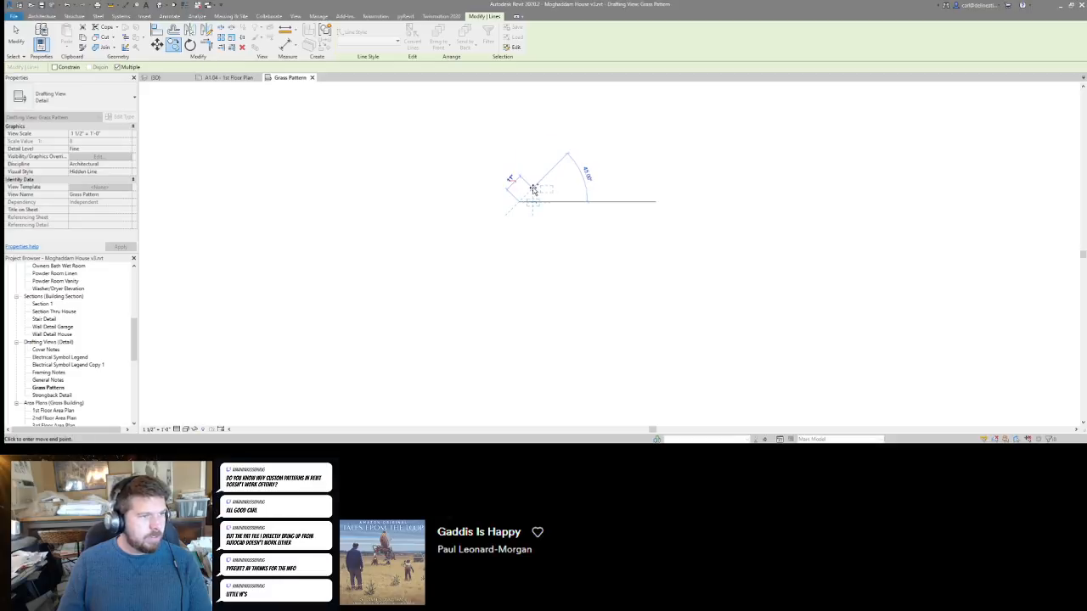
{"action": "left_click", "coordinate": [533, 188]}
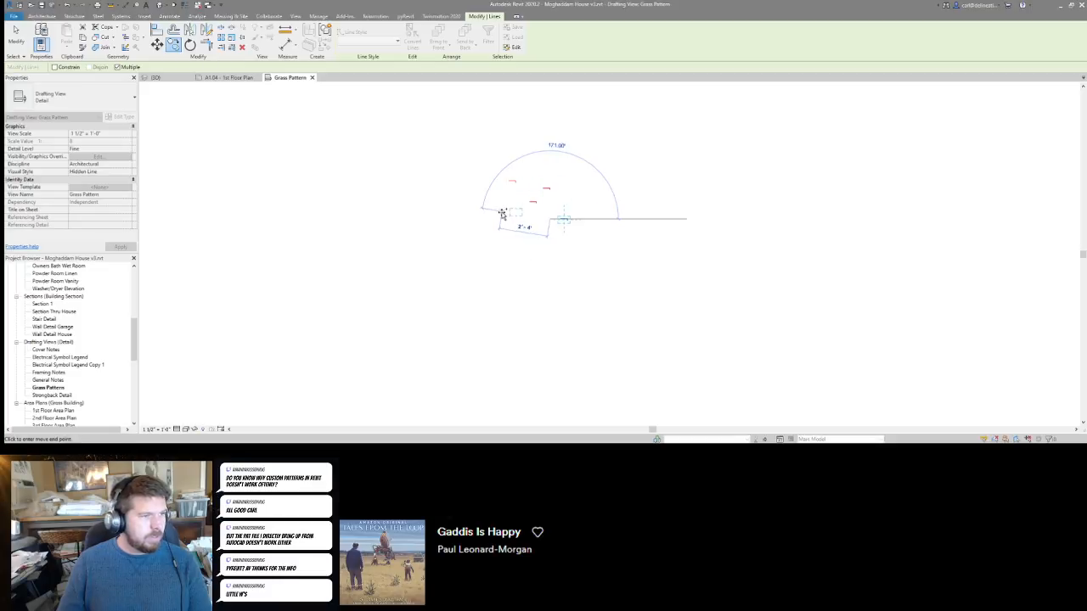
{"action": "left_click", "coordinate": [508, 213]}
{"action": "left_click", "coordinate": [491, 205]}
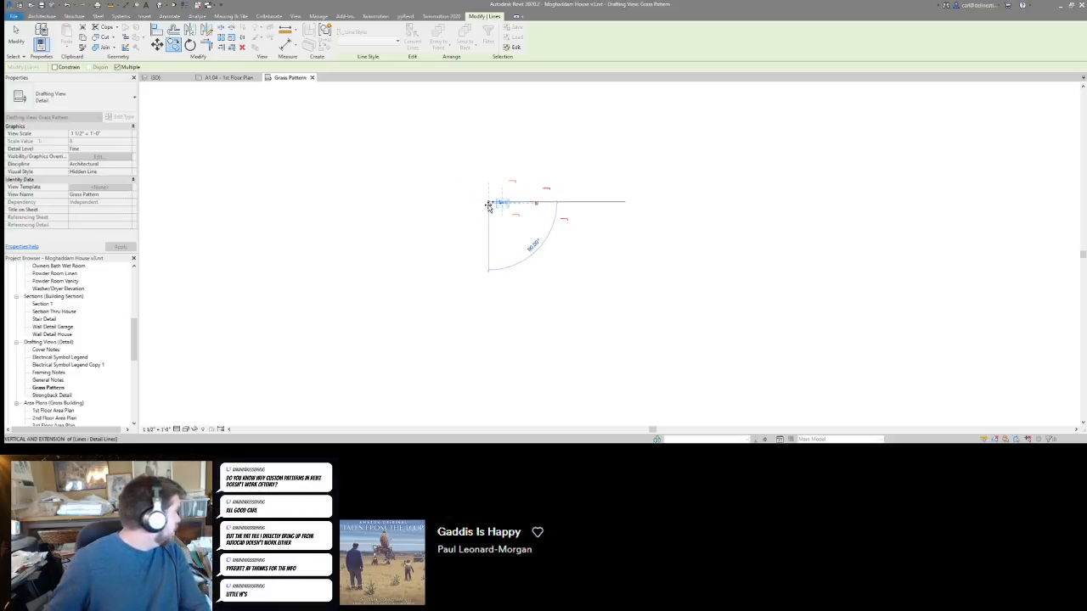
{"action": "key", "text": "Escape"}
{"action": "key", "text": "Escape"}
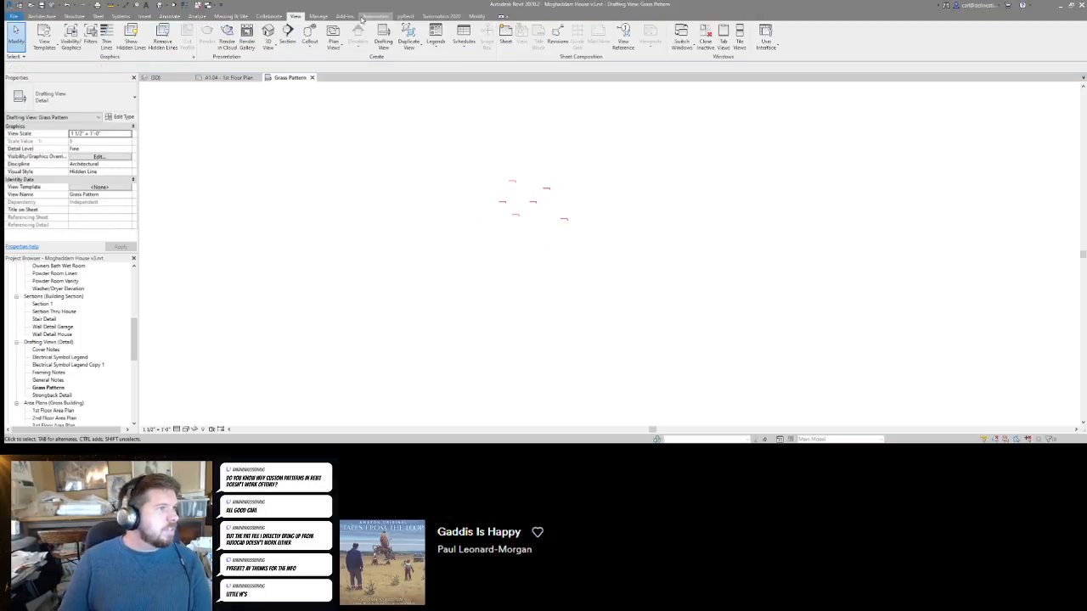
Open pyRevit's Make Pattern, compare the detail and model types, and try to export an unnamed model pattern as a PAT file.
{"action": "left_click", "coordinate": [405, 16]}
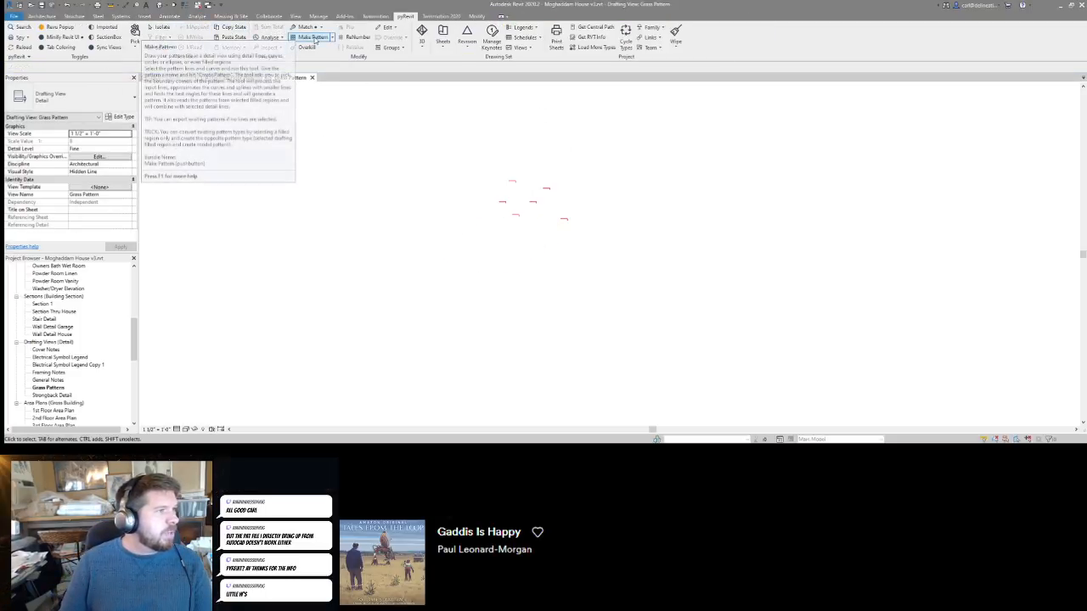
{"action": "left_click", "coordinate": [311, 37]}
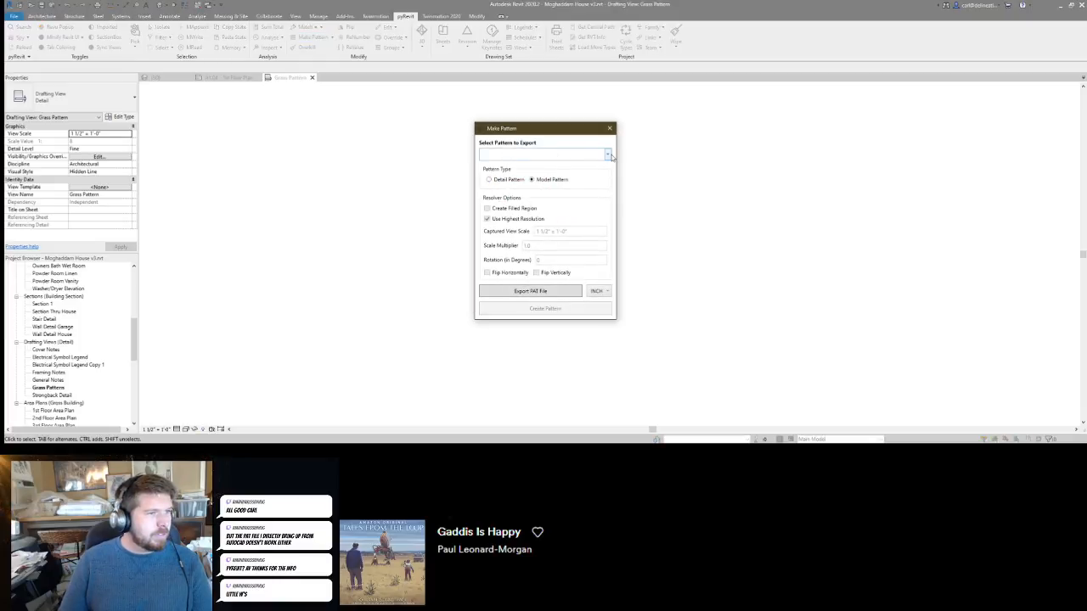
{"action": "left_click", "coordinate": [572, 153]}
{"action": "left_click", "coordinate": [547, 152]}
{"action": "left_click_drag", "start_coordinate": [540, 135], "coordinate": [717, 141]}
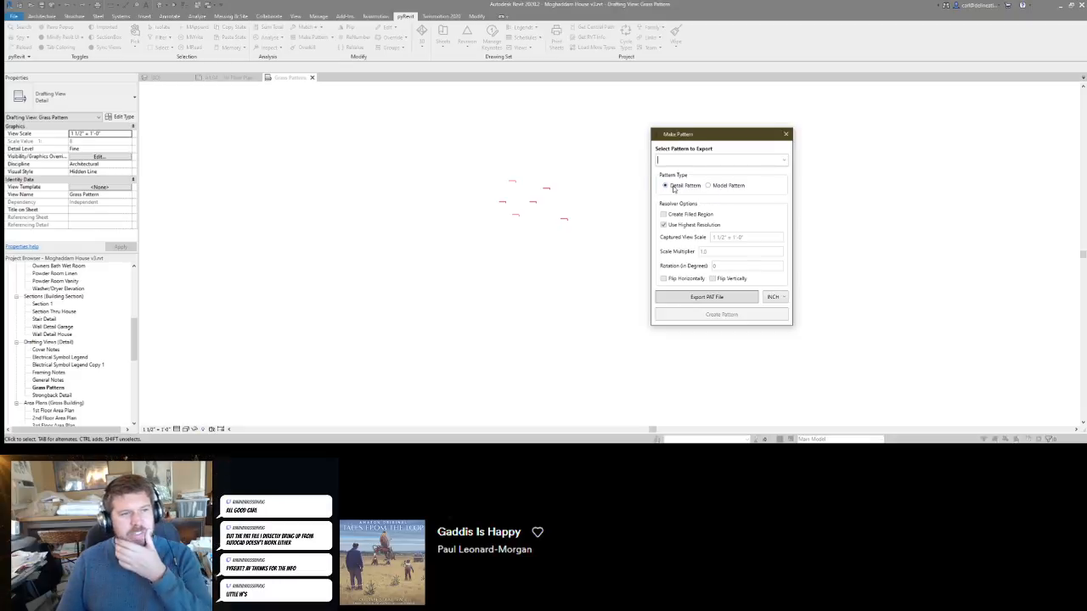
{"action": "left_click", "coordinate": [727, 186]}
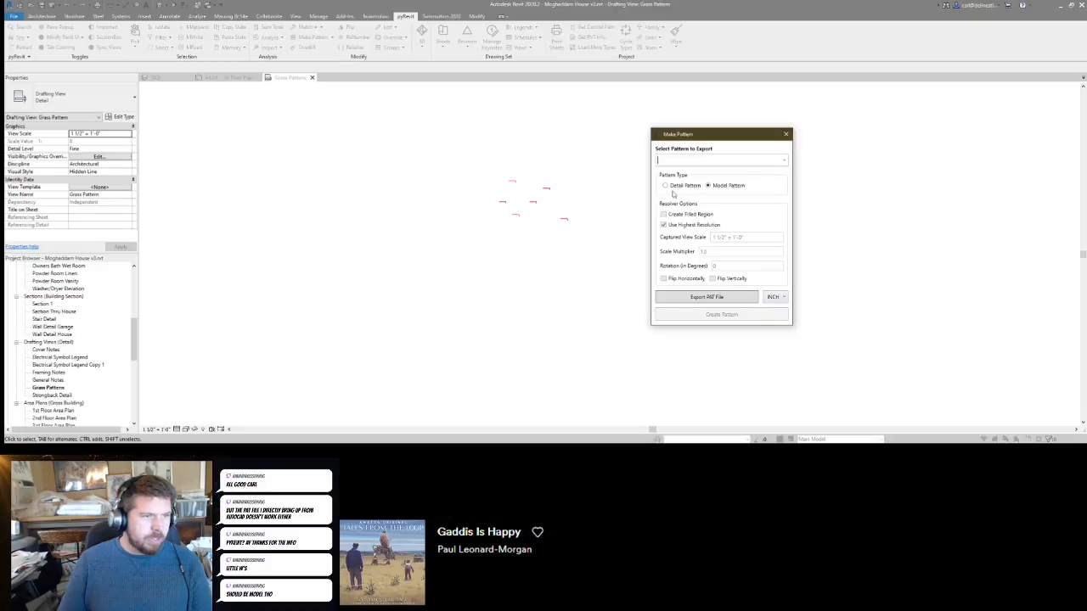
{"action": "left_click", "coordinate": [669, 298]}
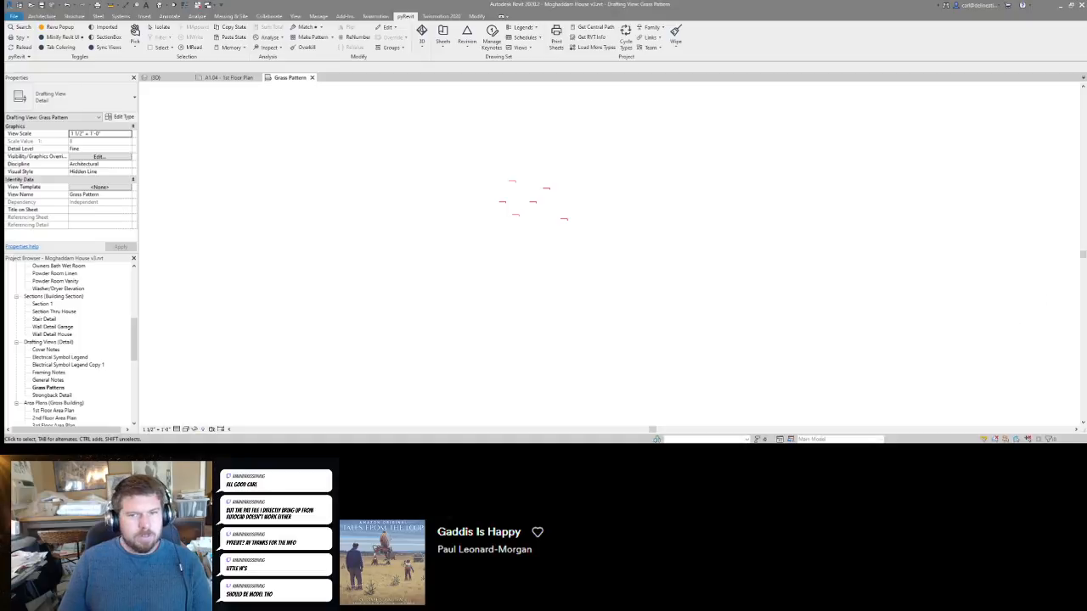
Reopen Make Pattern and try to export a model pattern named Grass as a PAT file in inches.
{"action": "left_click", "coordinate": [322, 41]}
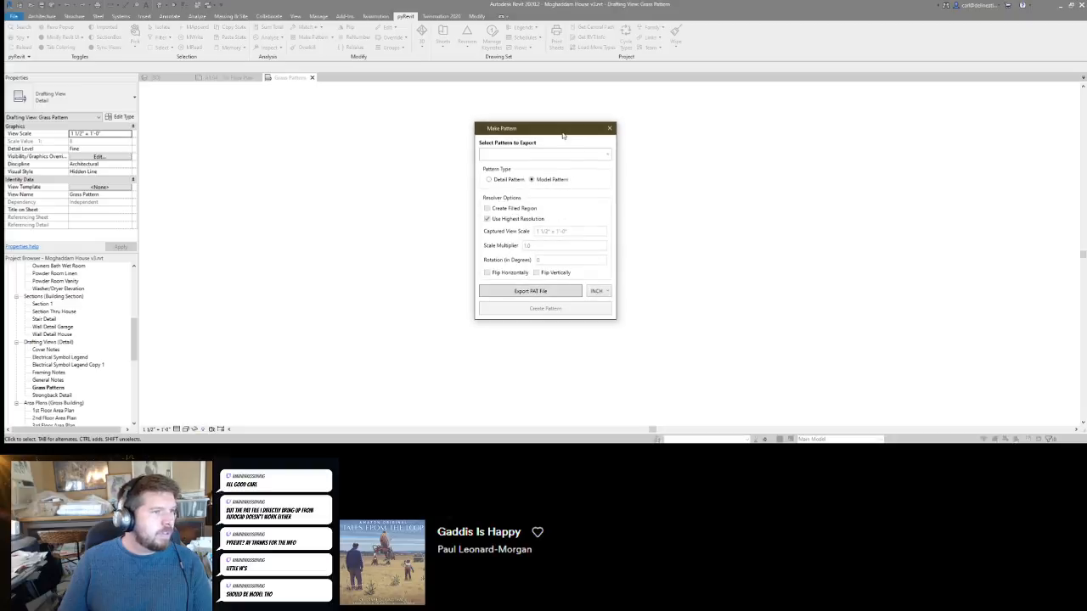
{"action": "left_click", "coordinate": [609, 129]}
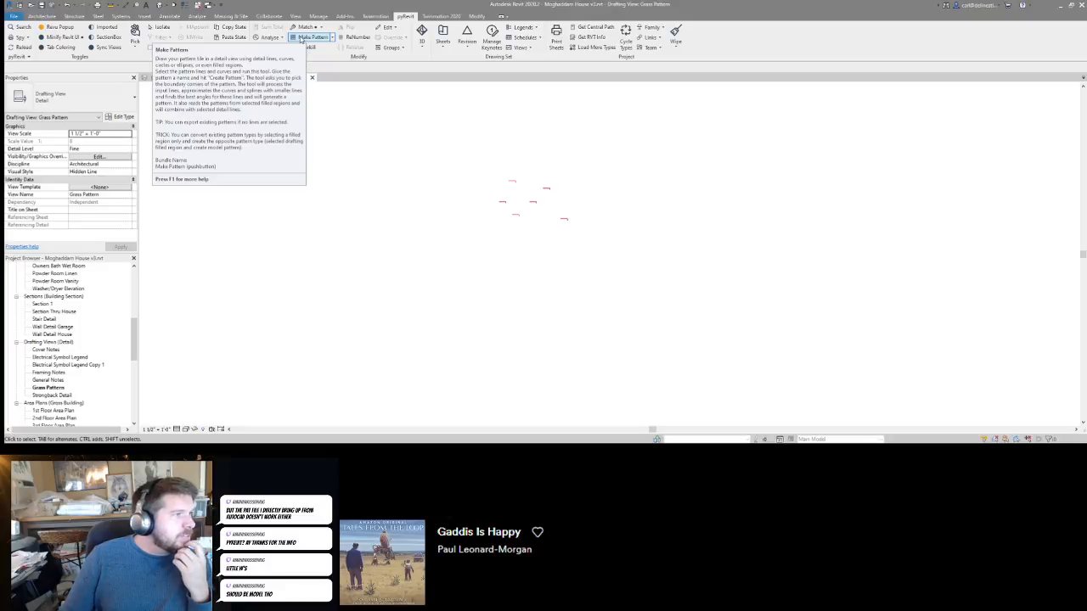
{"action": "left_click", "coordinate": [303, 39]}
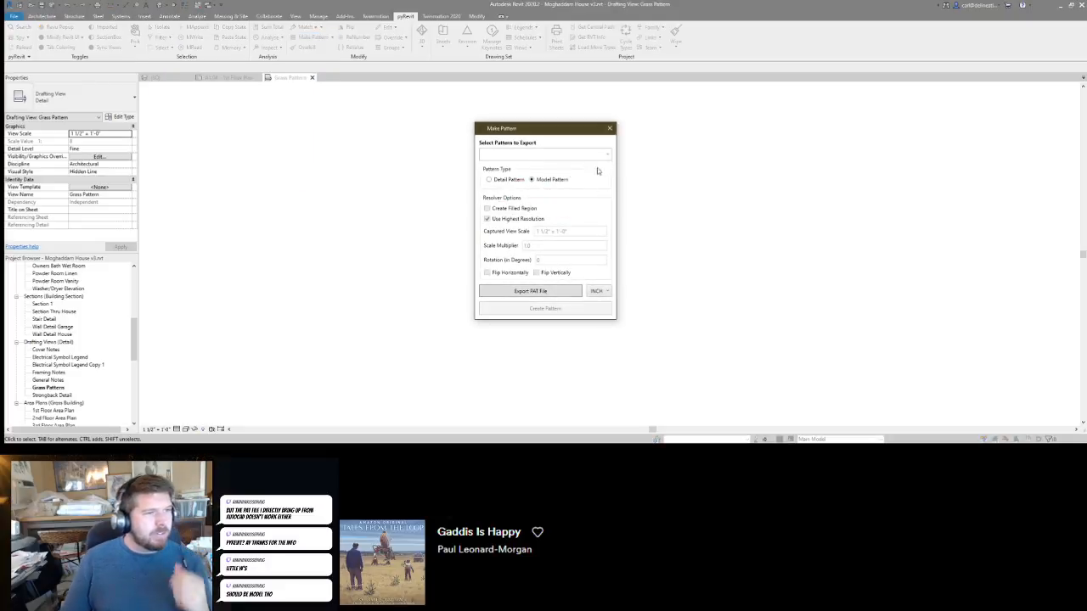
{"action": "type", "text": "Grass"}
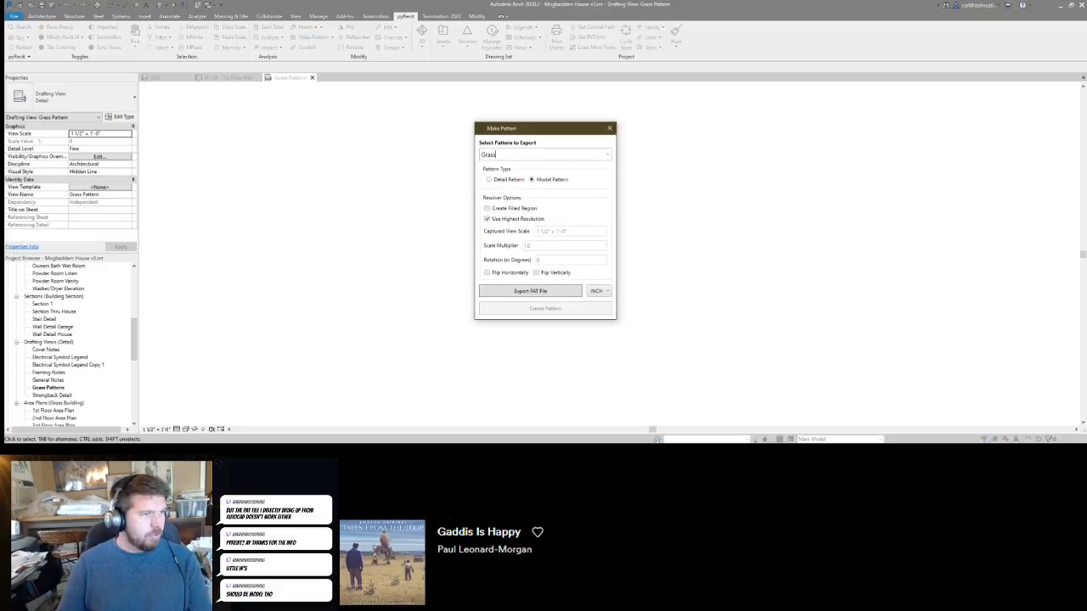
{"action": "left_click", "coordinate": [529, 293]}
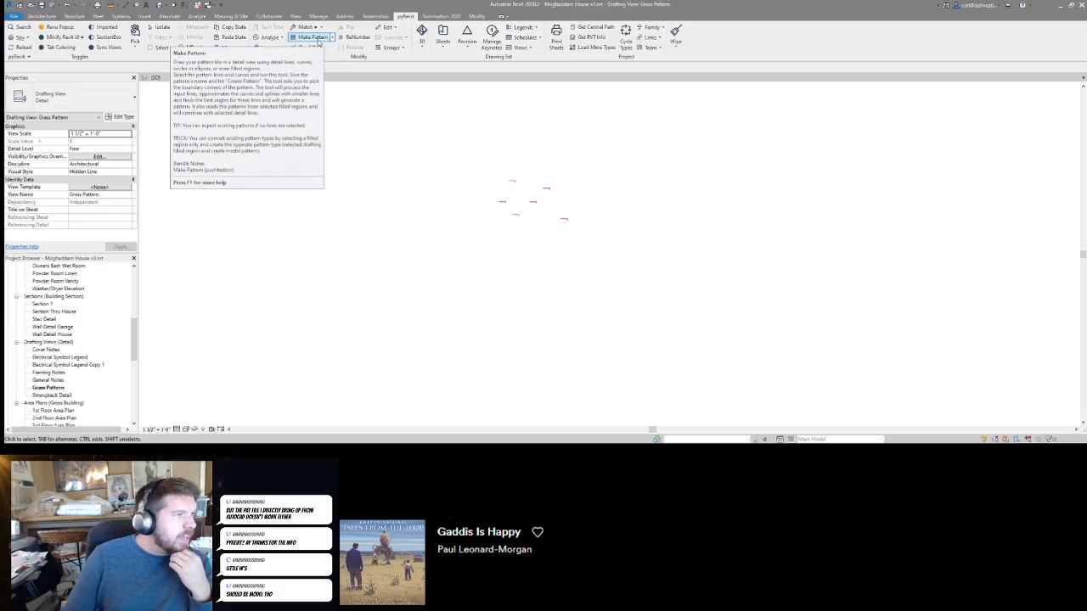
Try once more to export the Grass model pattern as a PAT file, with no detail lines selected.
{"action": "left_click", "coordinate": [315, 39]}
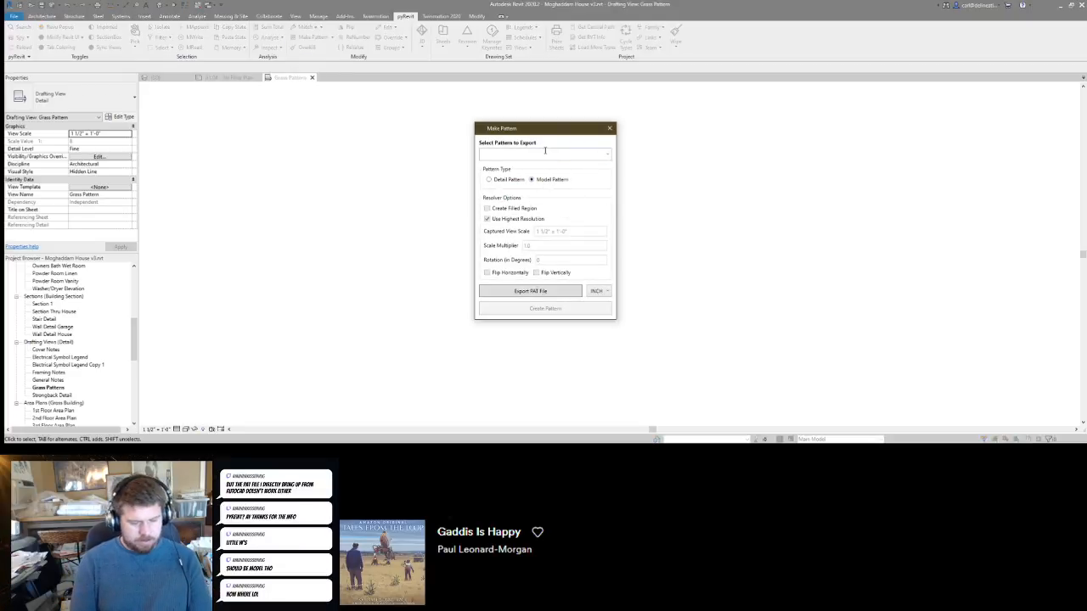
{"action": "type", "text": "Grass"}
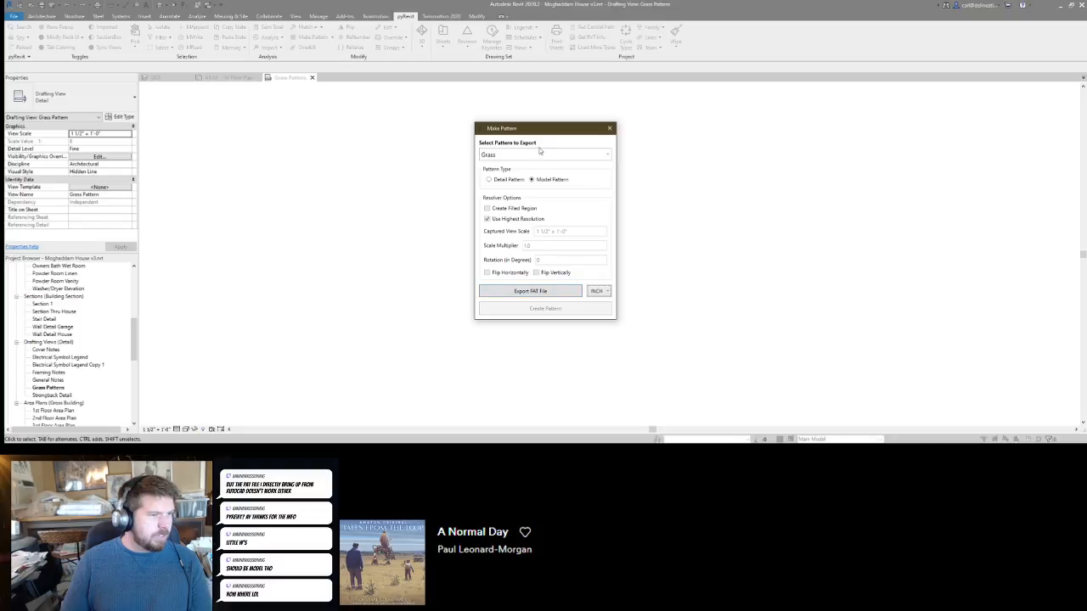
{"action": "left_click", "coordinate": [530, 292]}
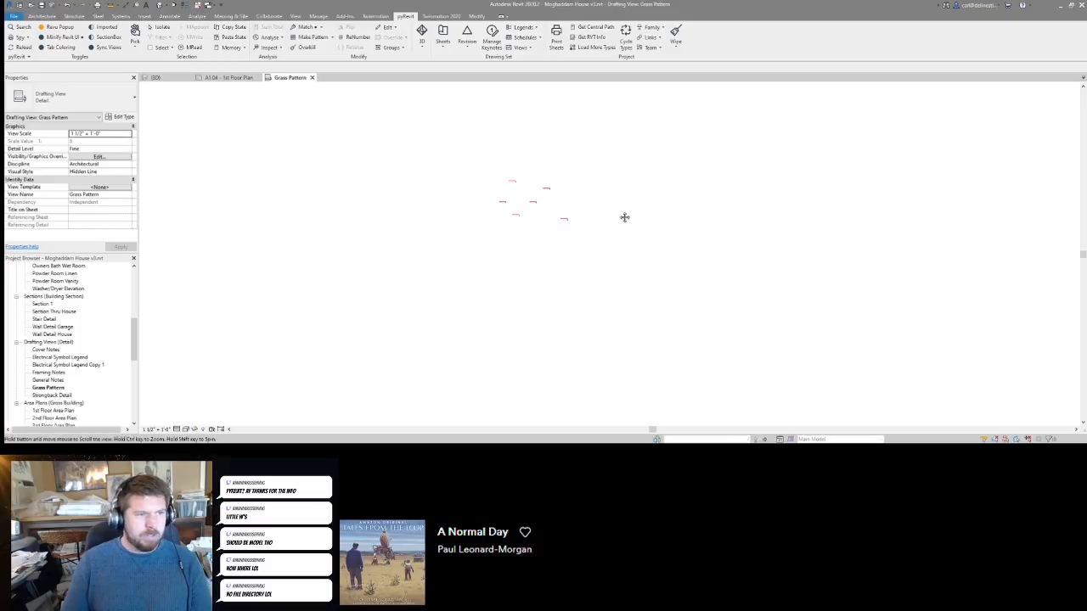
Select all the grass mark lines, and check the PAT files in the Patterns folder of THE Library under Delineations.
{"action": "left_click_drag", "start_coordinate": [484, 170], "coordinate": [583, 247]}
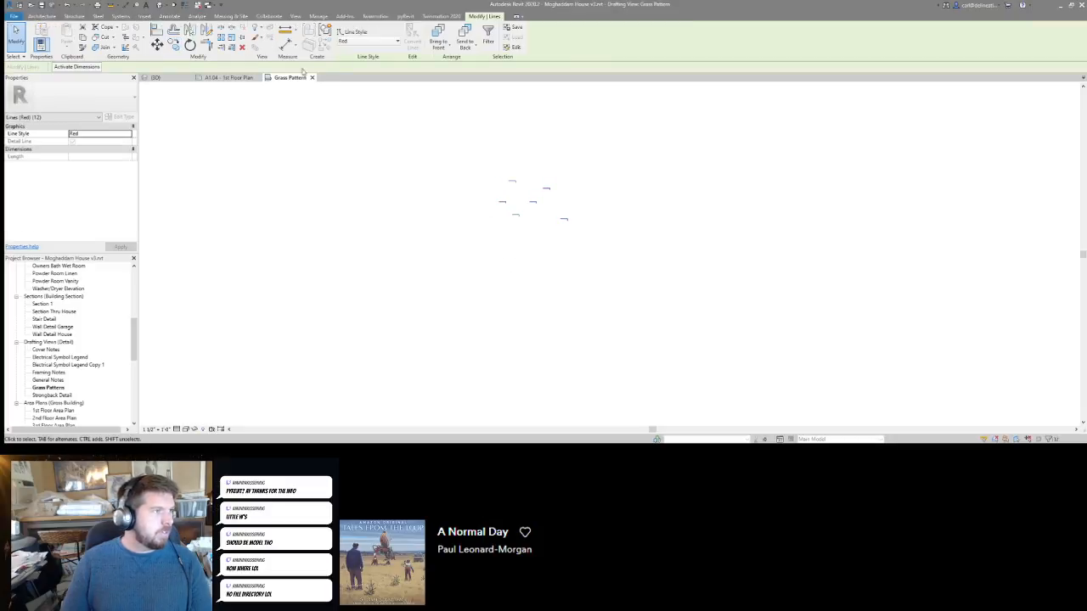
{"action": "left_click", "coordinate": [406, 17]}
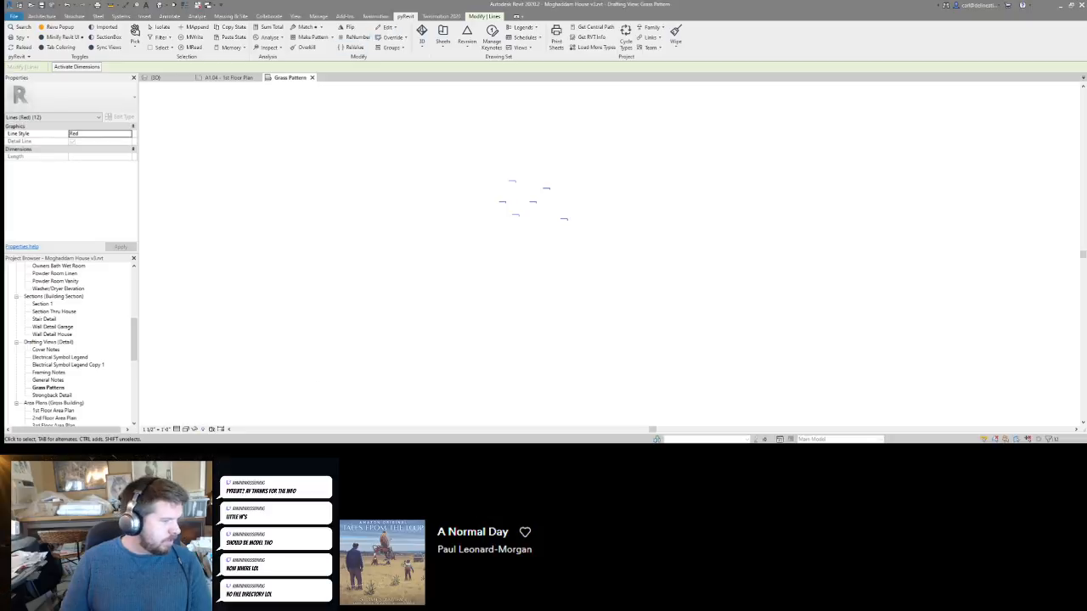
{"action": "key", "text": "super+e"}
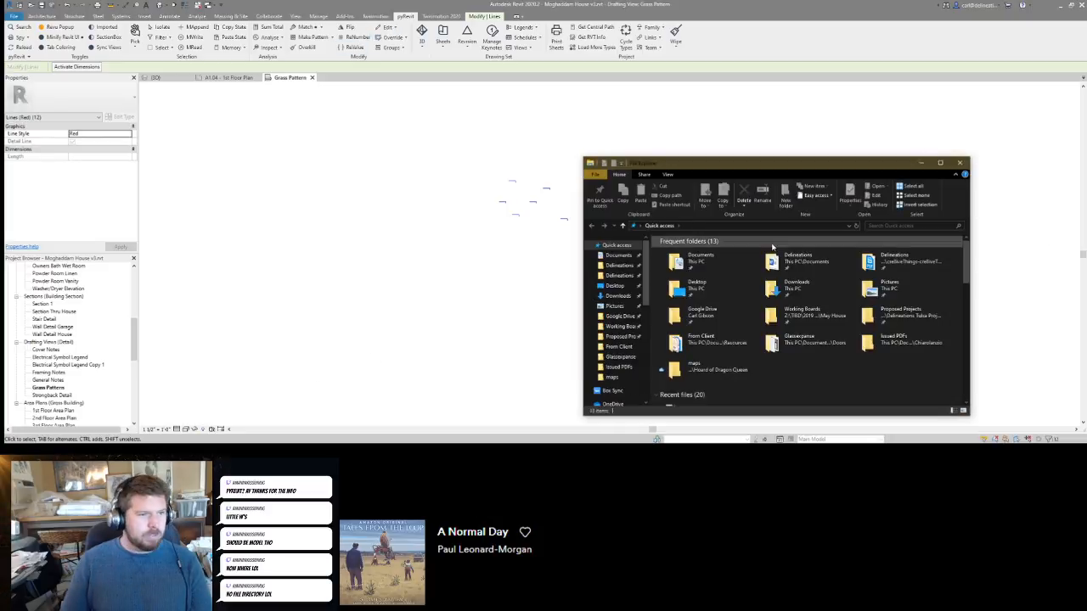
{"action": "left_click", "coordinate": [620, 267]}
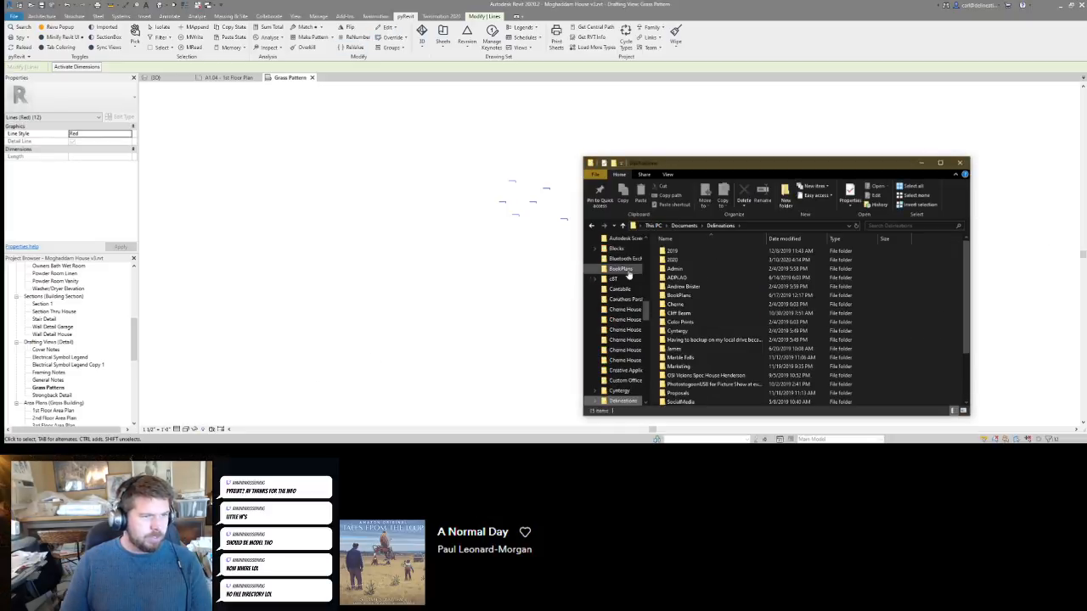
{"action": "left_click", "coordinate": [677, 291]}
{"action": "key", "text": "t"}
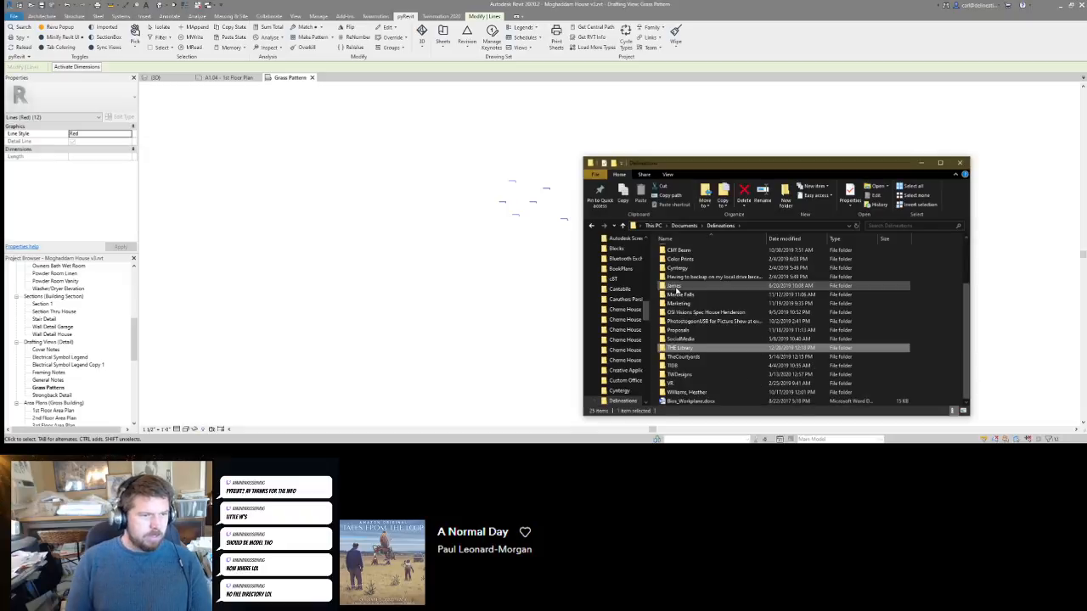
{"action": "key", "text": "Return"}
{"action": "key", "text": "p"}
{"action": "key", "text": "Return"}
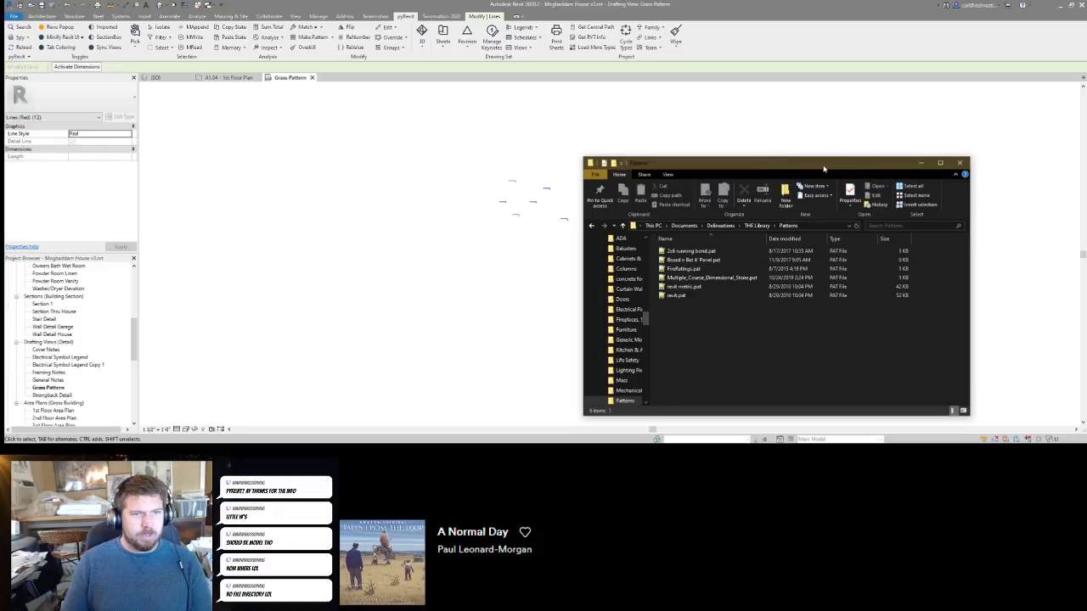
{"action": "left_click_drag", "start_coordinate": [823, 168], "coordinate": [1086, 147]}
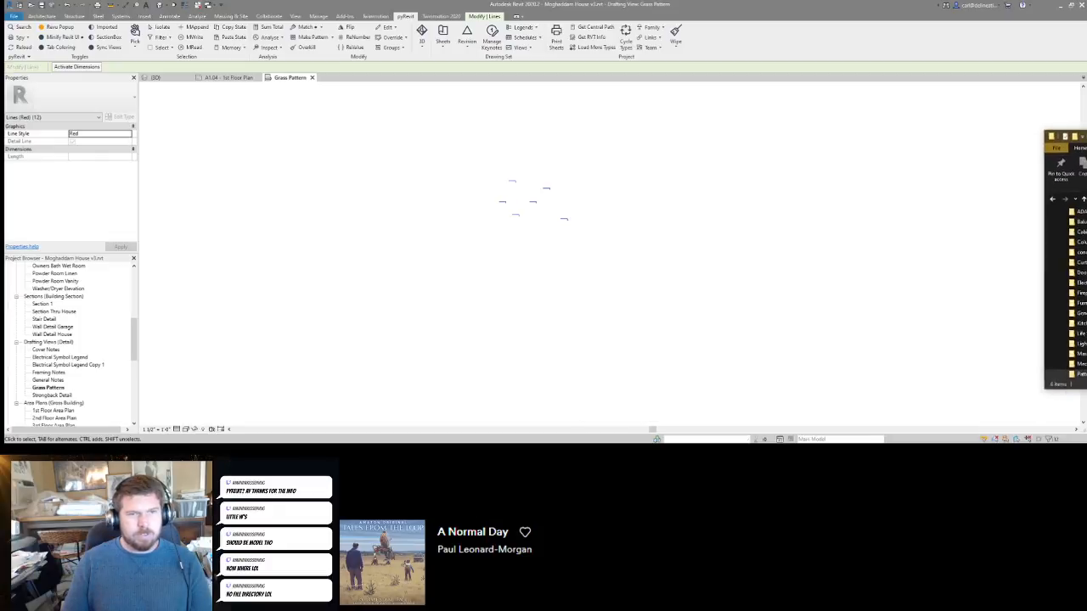
Create a model pattern named Grass from the selected lines with Make Pattern, picking the lower-left and upper-right corners around the marks.
{"action": "left_click", "coordinate": [307, 38]}
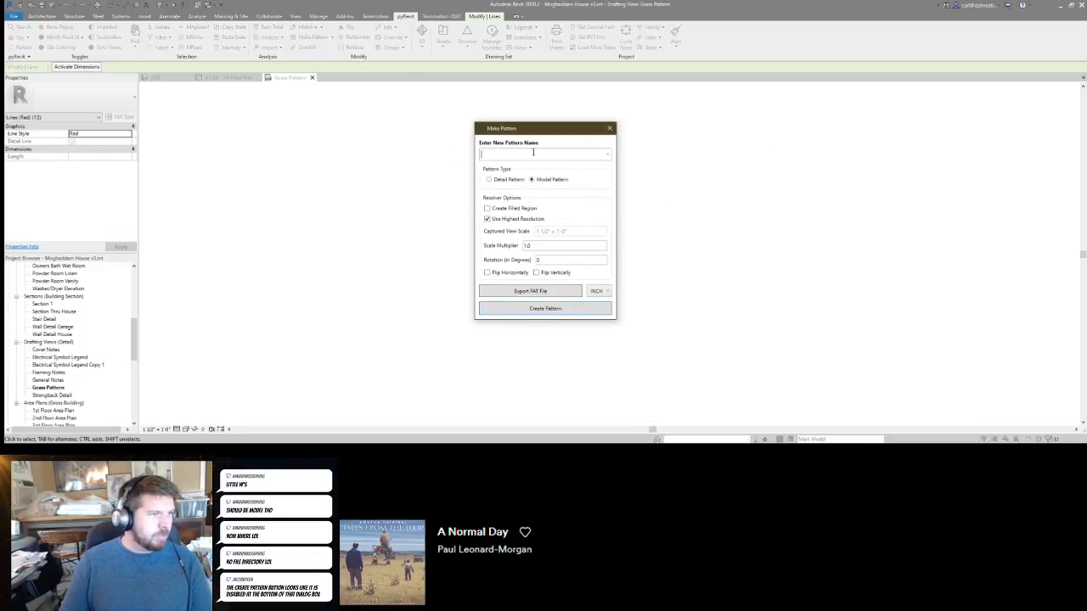
{"action": "type", "text": "Grass"}
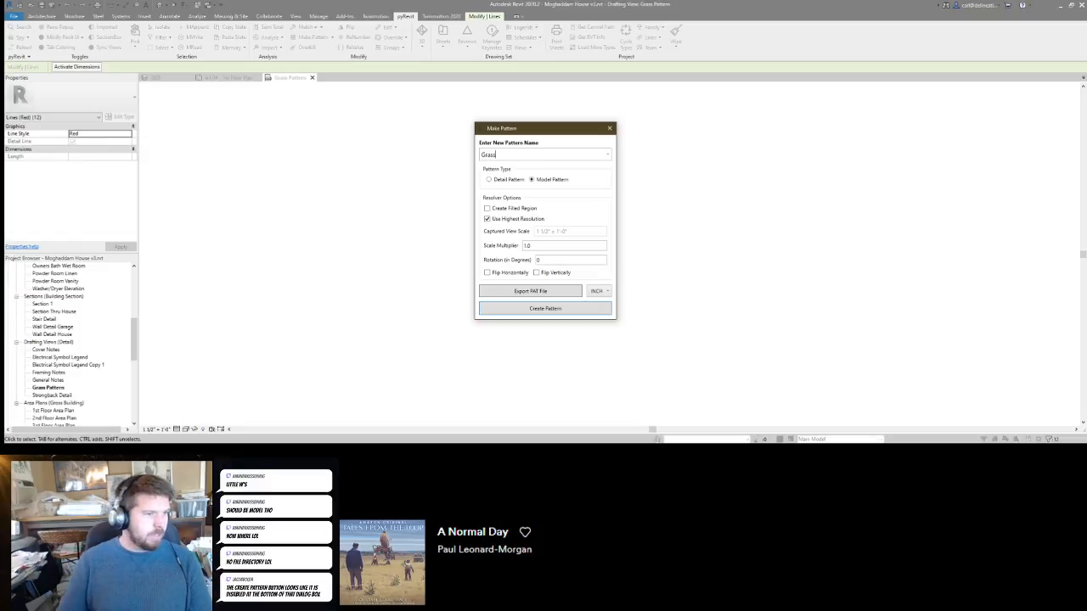
{"action": "left_click_drag", "start_coordinate": [545, 133], "coordinate": [712, 125]}
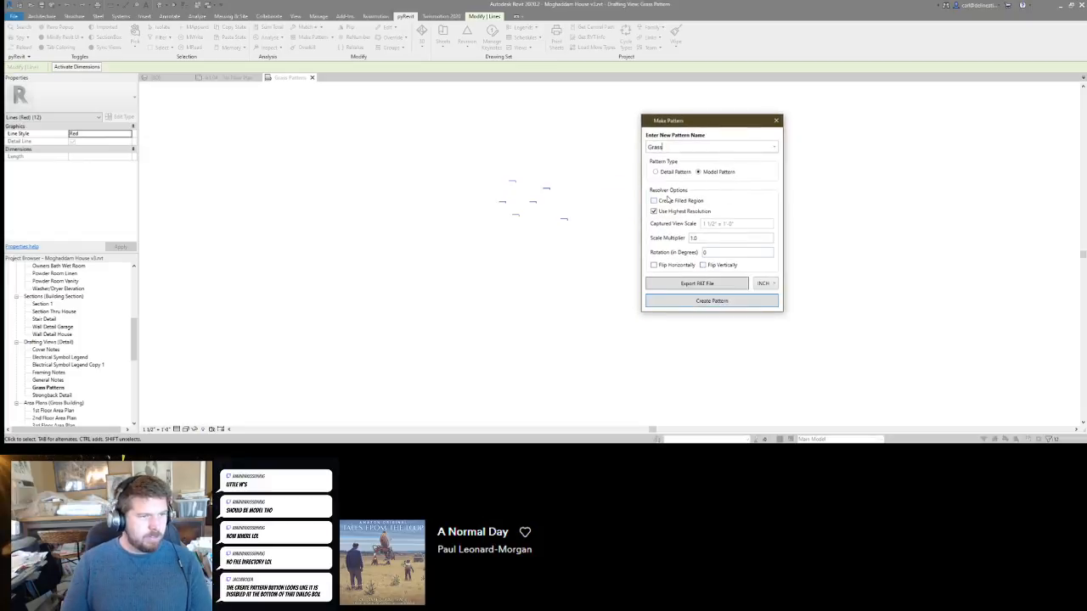
{"action": "left_click", "coordinate": [701, 301]}
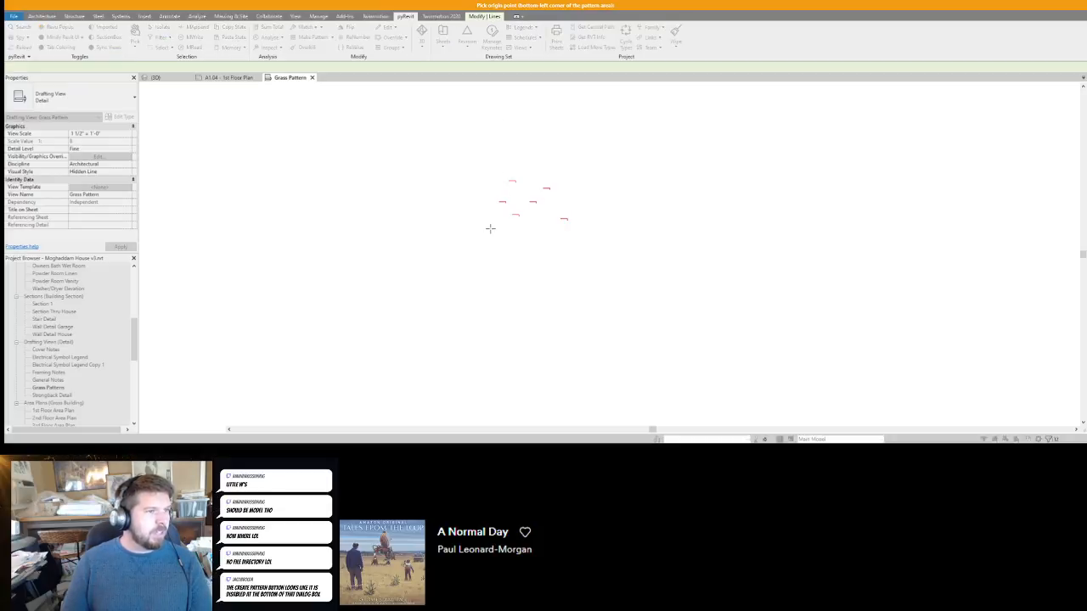
{"action": "left_click", "coordinate": [491, 228]}
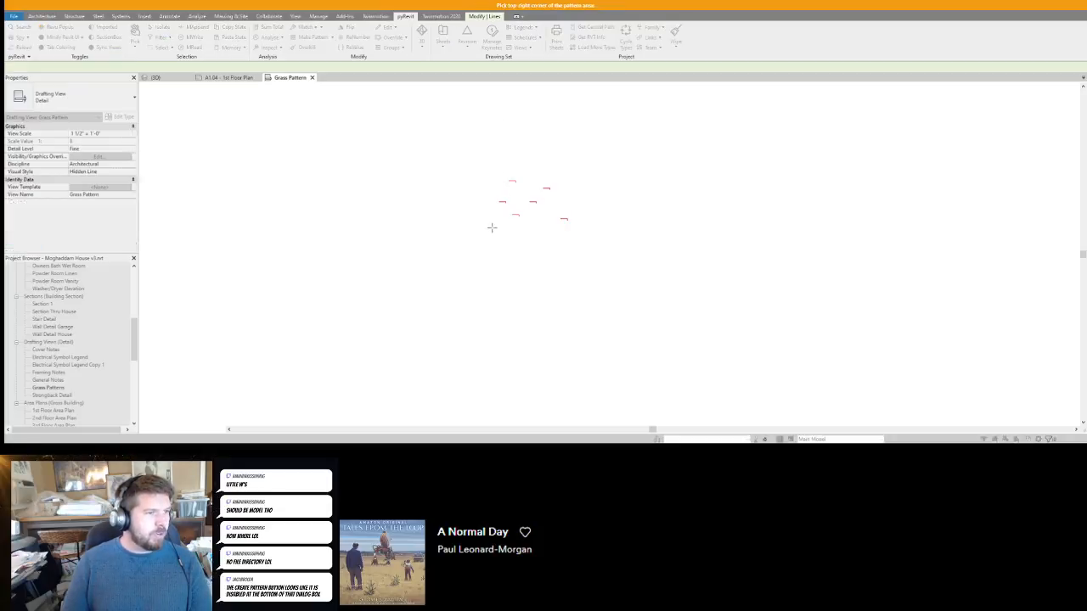
{"action": "left_click", "coordinate": [575, 171]}
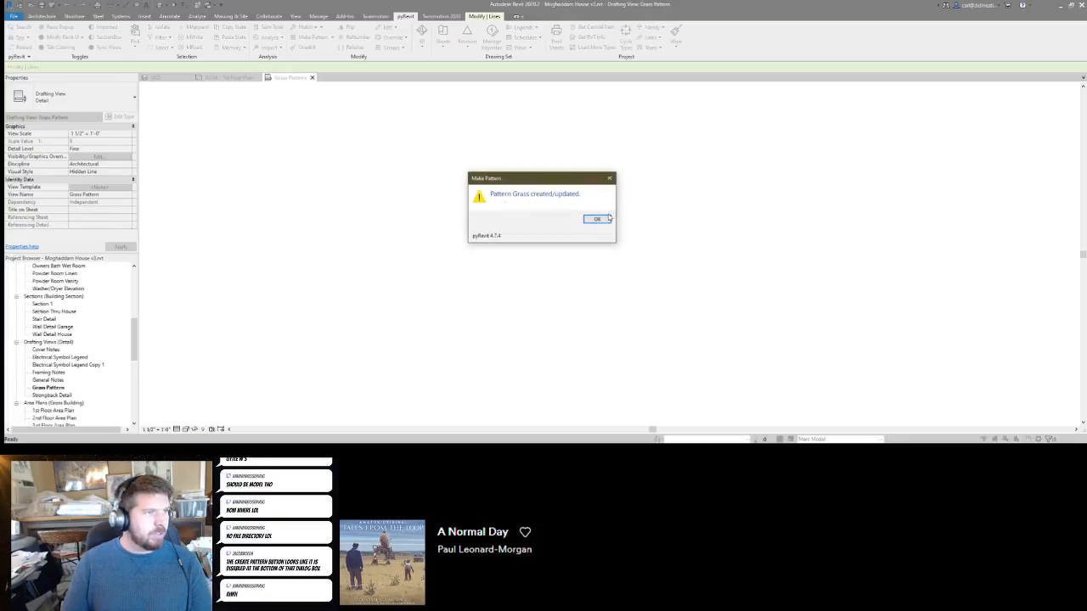
{"action": "left_click", "coordinate": [597, 220]}
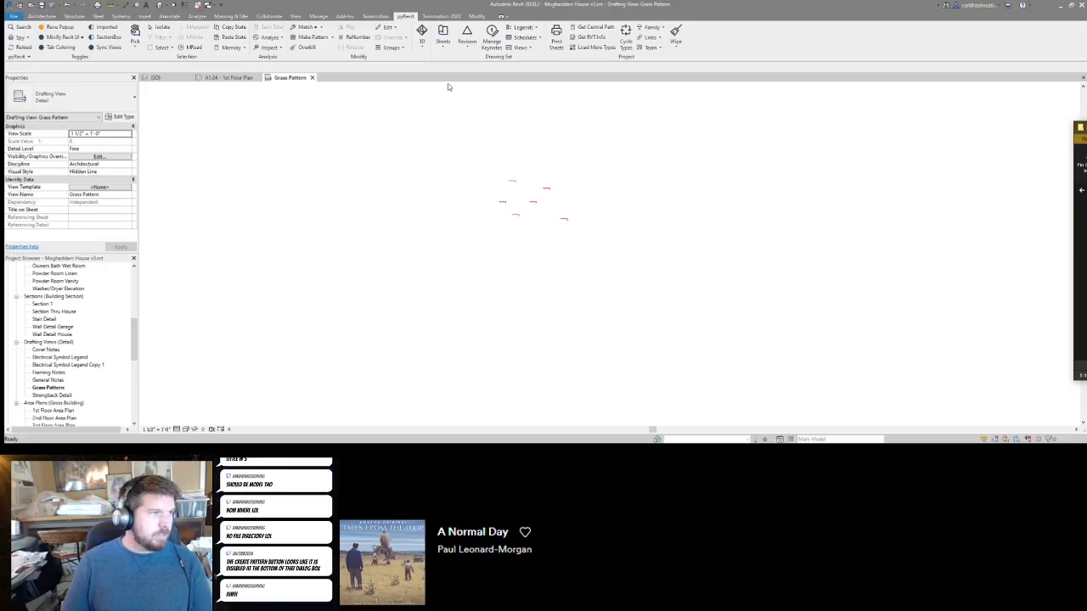
{"action": "left_click", "coordinate": [310, 37]}
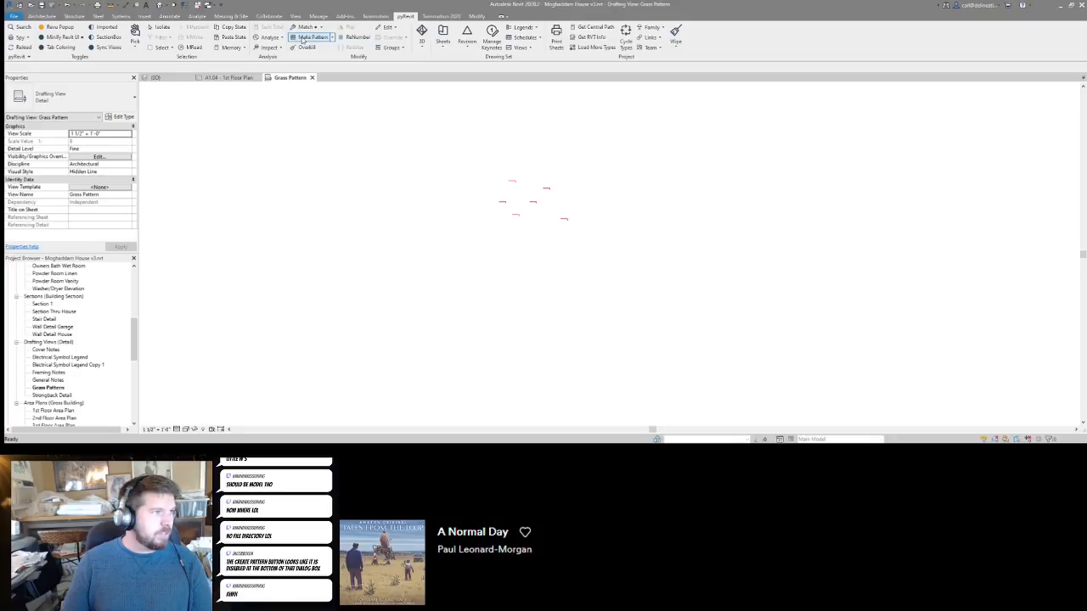
{"action": "left_click", "coordinate": [561, 296]}
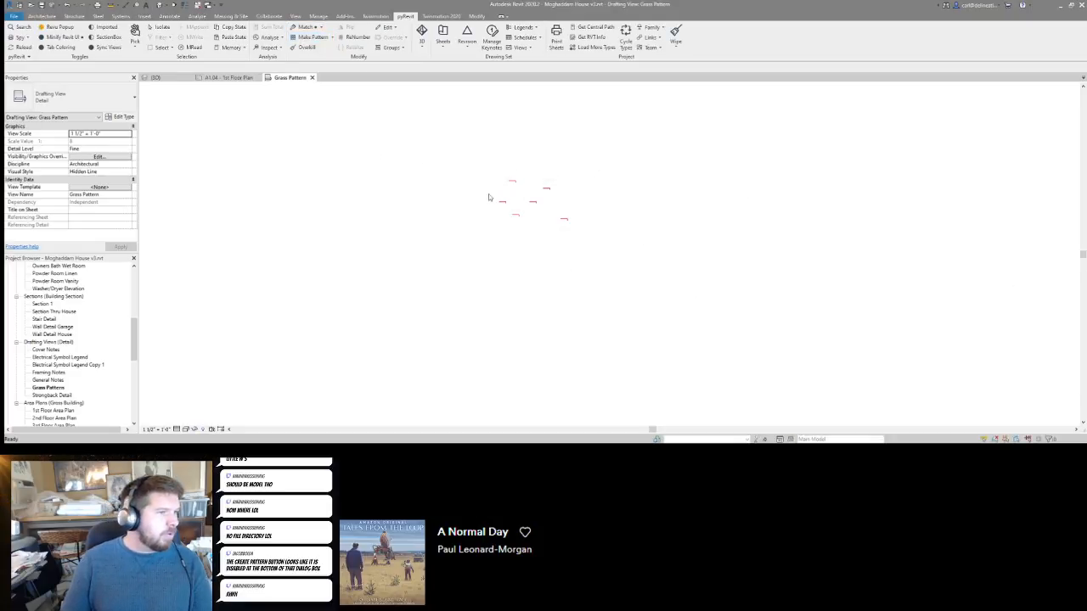
Sketch a rectangular filled region boundary about 15'-4" wide to the right of the grass marks.
{"action": "middle_click_drag", "start_coordinate": [506, 169], "coordinate": [531, 176]}
{"action": "scroll", "coordinate": [531, 176], "scroll_direction": "down", "scroll_amount": 1}
{"action": "middle_click_drag", "start_coordinate": [494, 207], "coordinate": [501, 224]}
{"action": "key", "text": "f"}
{"action": "key", "text": "r"}
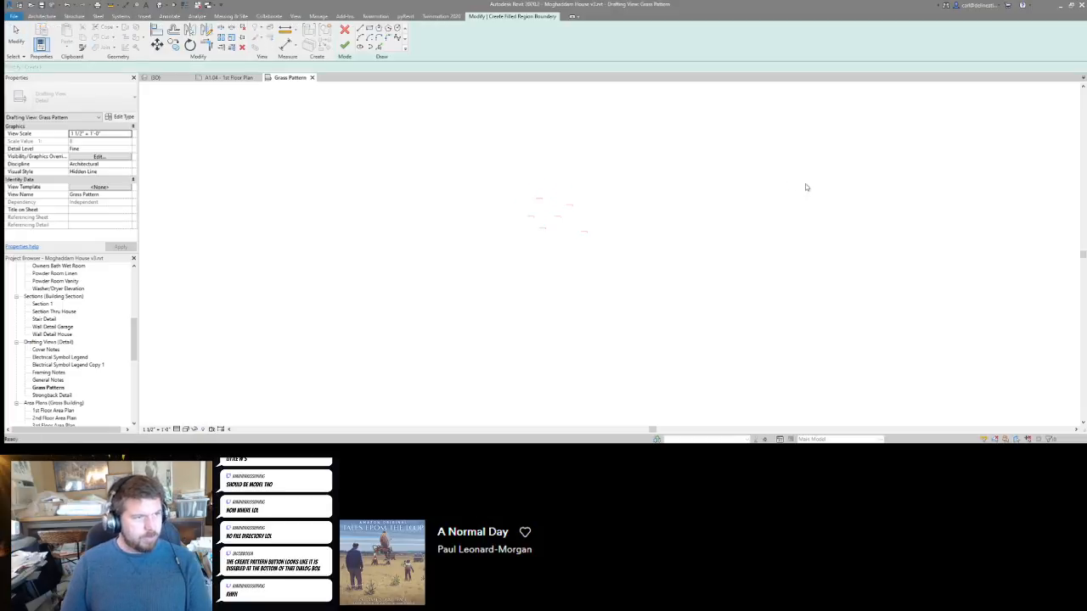
{"action": "left_click", "coordinate": [369, 28]}
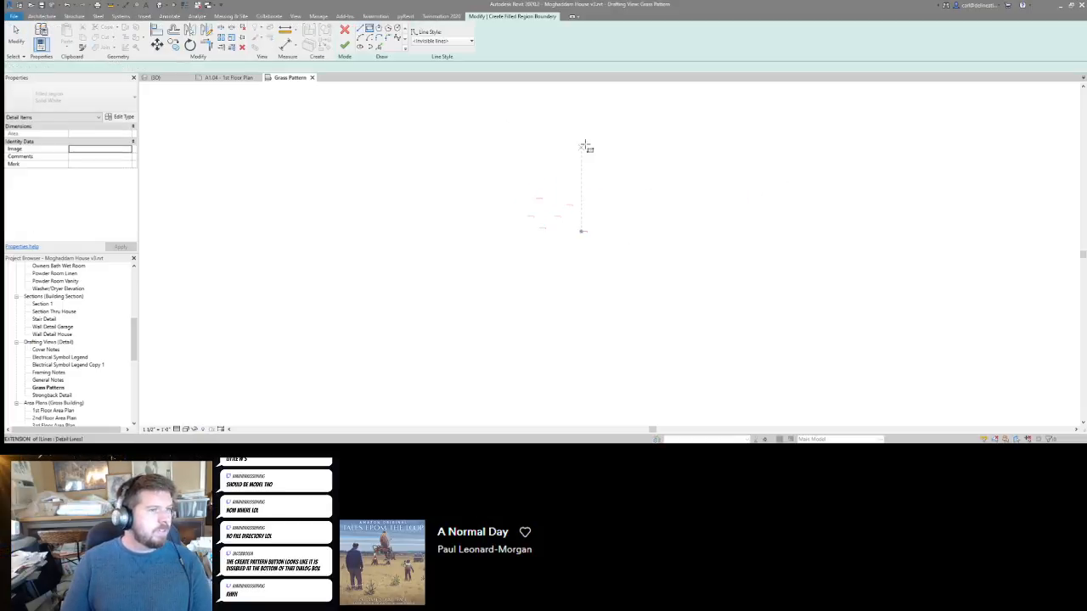
{"action": "left_click", "coordinate": [614, 136]}
{"action": "left_click", "coordinate": [891, 350]}
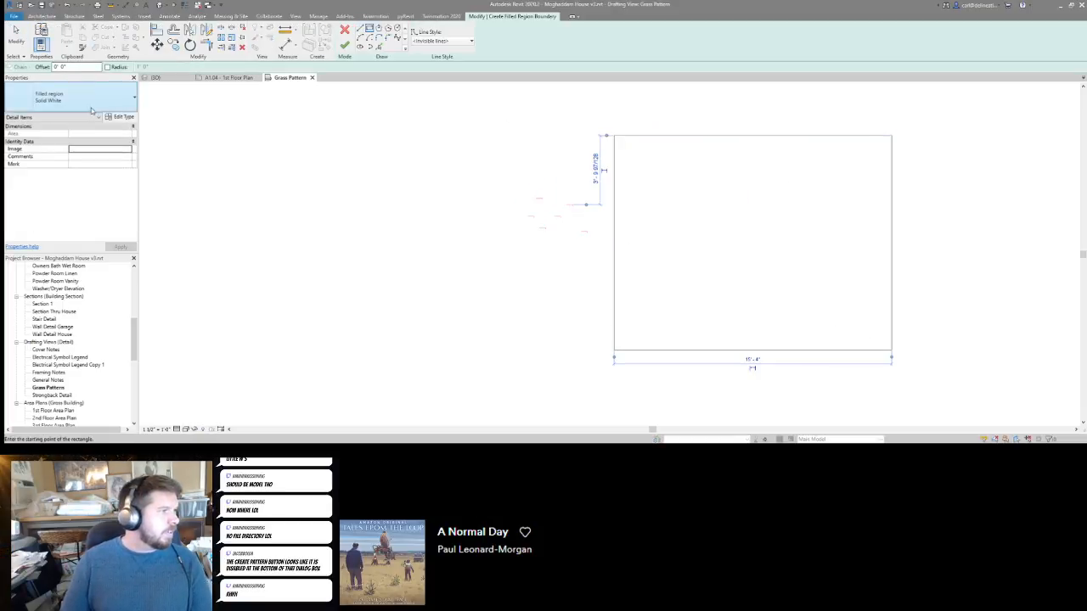
Duplicate the Solid White filled region type as Grass.
{"action": "left_click", "coordinate": [123, 118]}
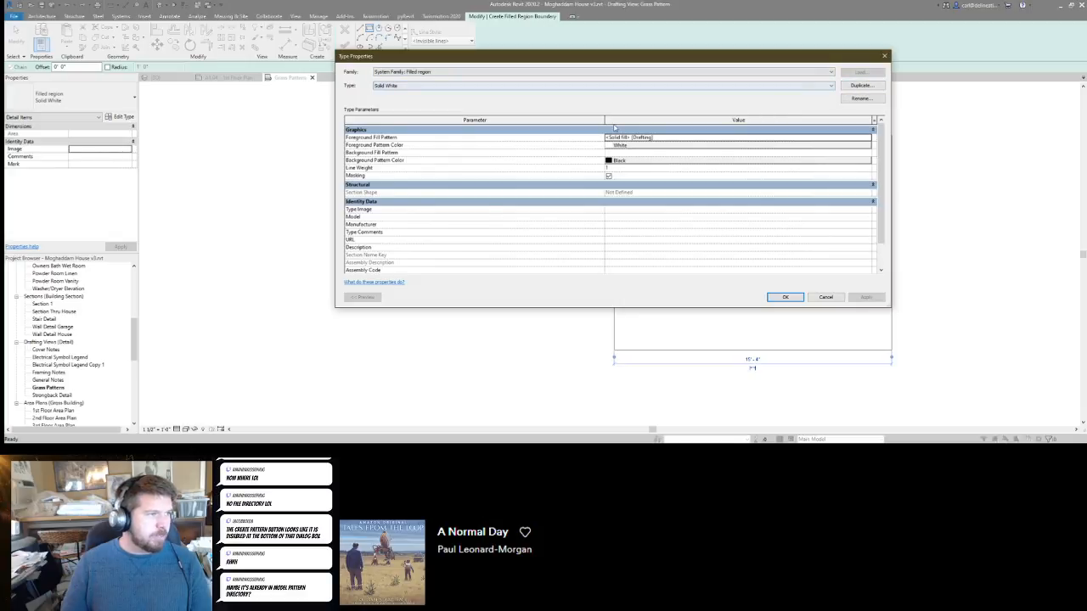
{"action": "left_click", "coordinate": [858, 87]}
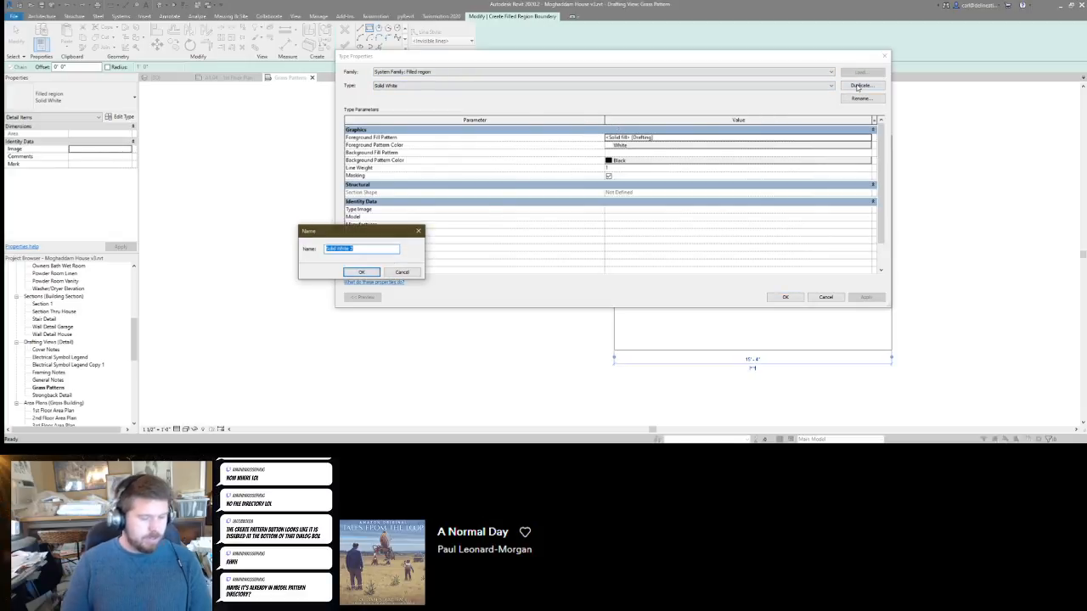
{"action": "type", "text": "Grass"}
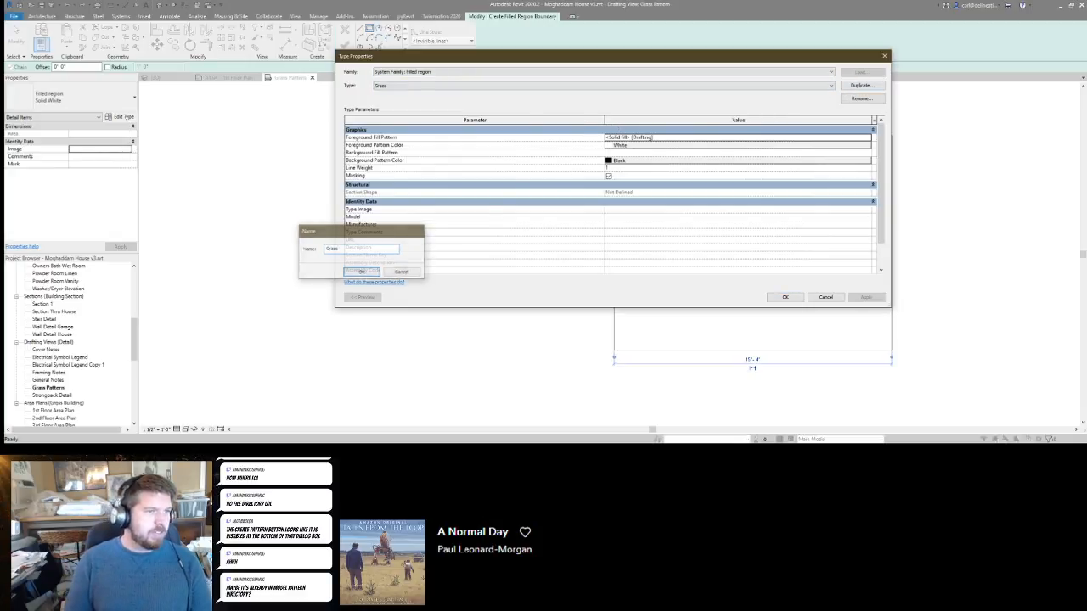
{"action": "key", "text": "Return"}
Set the Grass type's foreground fill pattern to the Grass model pattern and finish the filled region.
{"action": "left_click", "coordinate": [866, 137]}
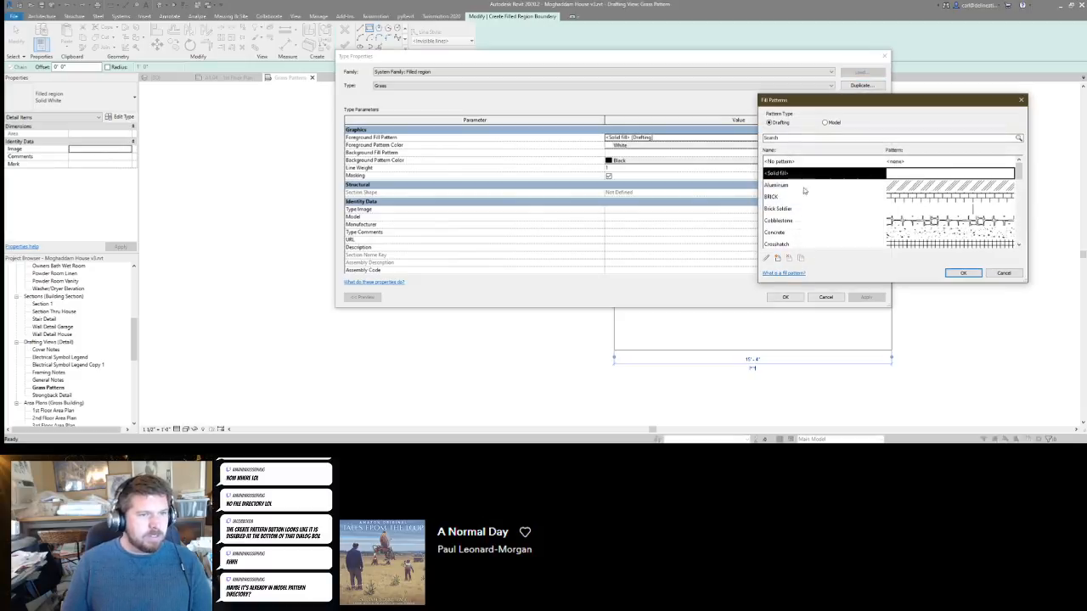
{"action": "scroll", "coordinate": [803, 205], "scroll_direction": "down", "scroll_amount": 4}
{"action": "scroll", "coordinate": [783, 205], "scroll_direction": "down", "scroll_amount": 1}
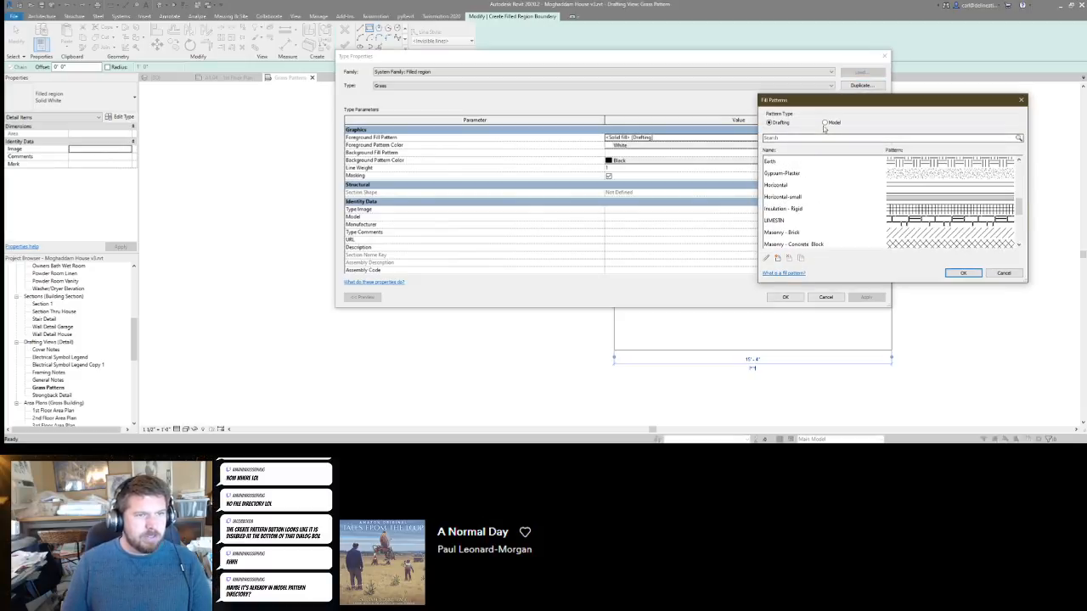
{"action": "left_click", "coordinate": [824, 123]}
{"action": "scroll", "coordinate": [794, 205], "scroll_direction": "down", "scroll_amount": 3}
{"action": "left_click", "coordinate": [776, 185]}
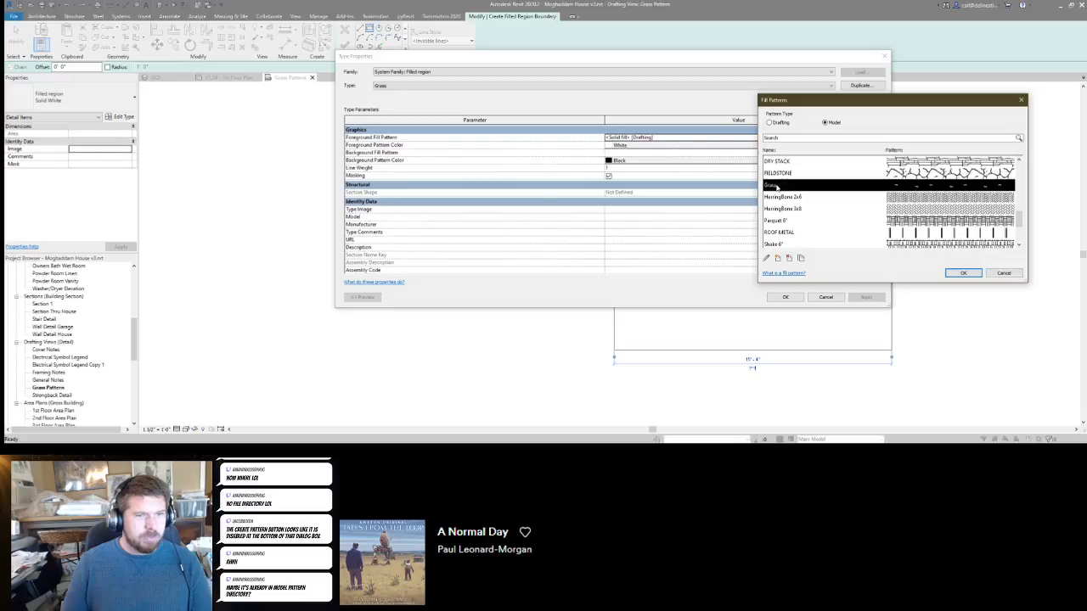
{"action": "left_click", "coordinate": [964, 273]}
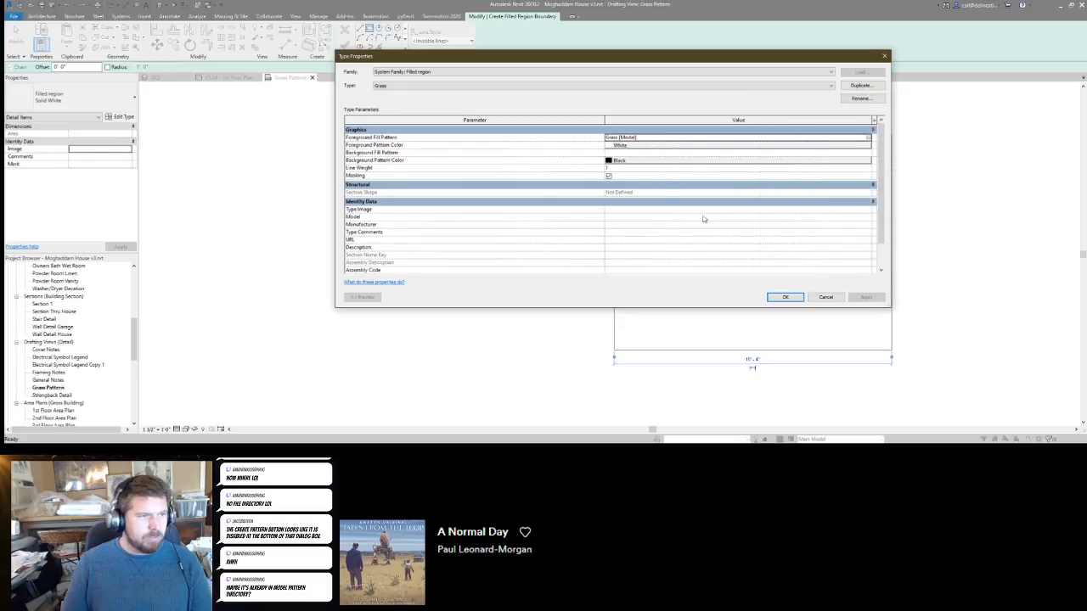
{"action": "left_click", "coordinate": [787, 297]}
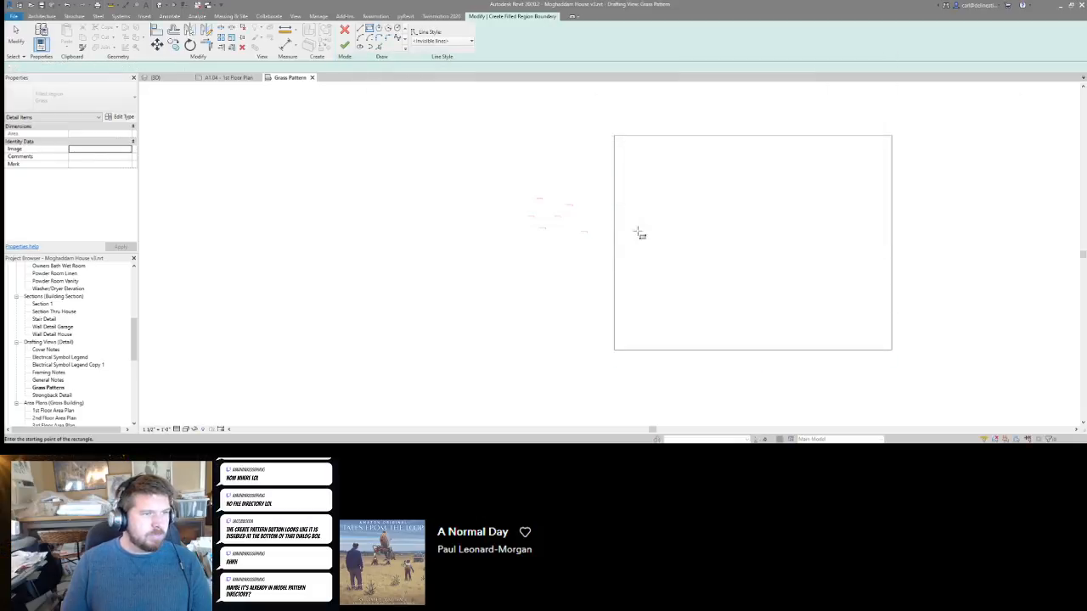
{"action": "left_click", "coordinate": [345, 49]}
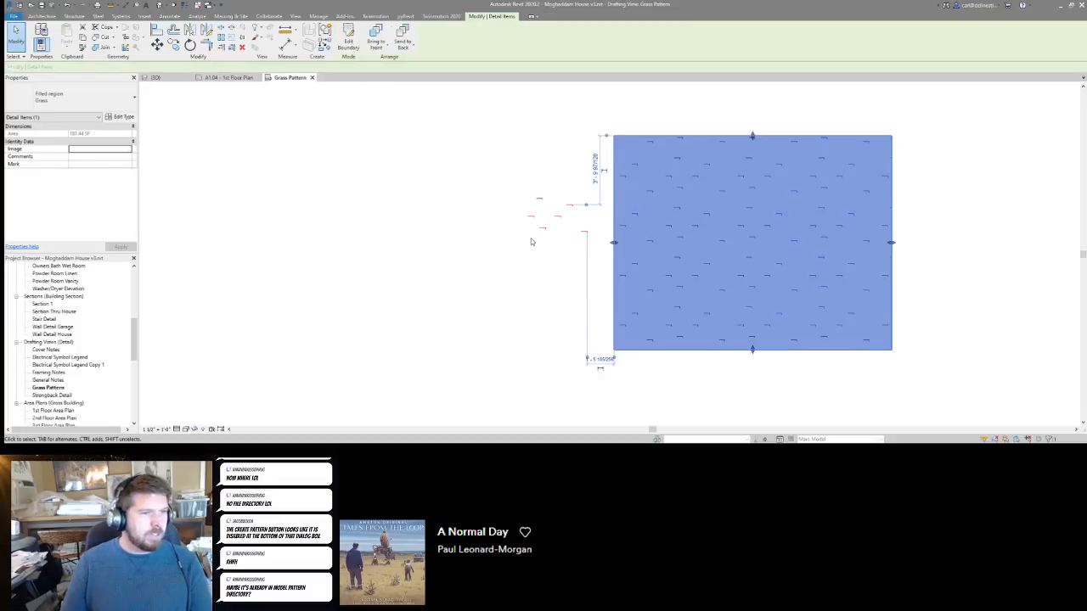
Set the Grass filled region type's foreground pattern color to Black.
{"action": "left_click", "coordinate": [525, 231]}
{"action": "left_click", "coordinate": [681, 219]}
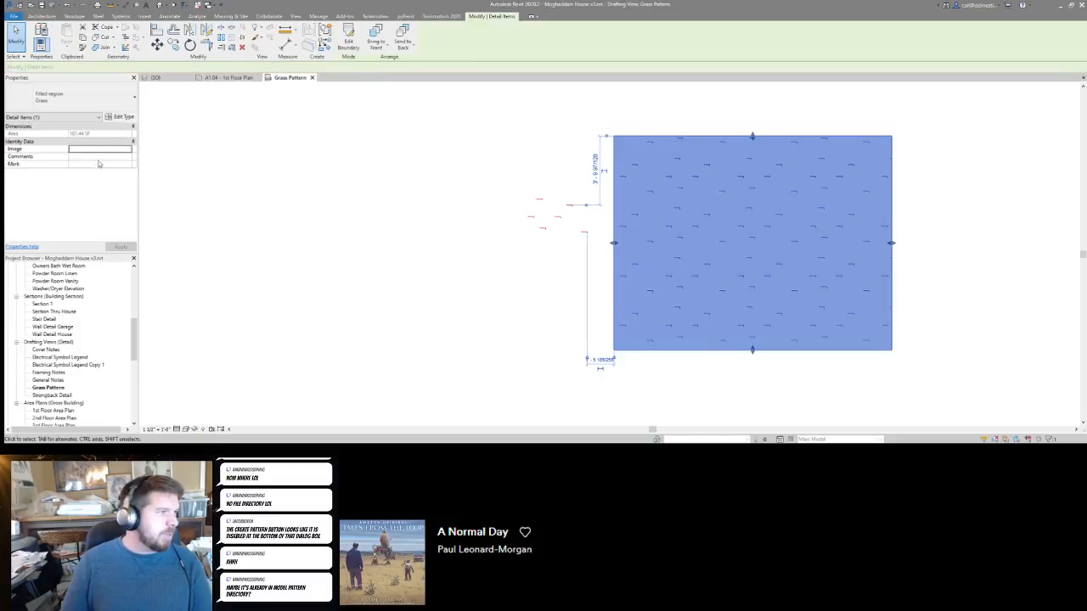
{"action": "left_click", "coordinate": [121, 117]}
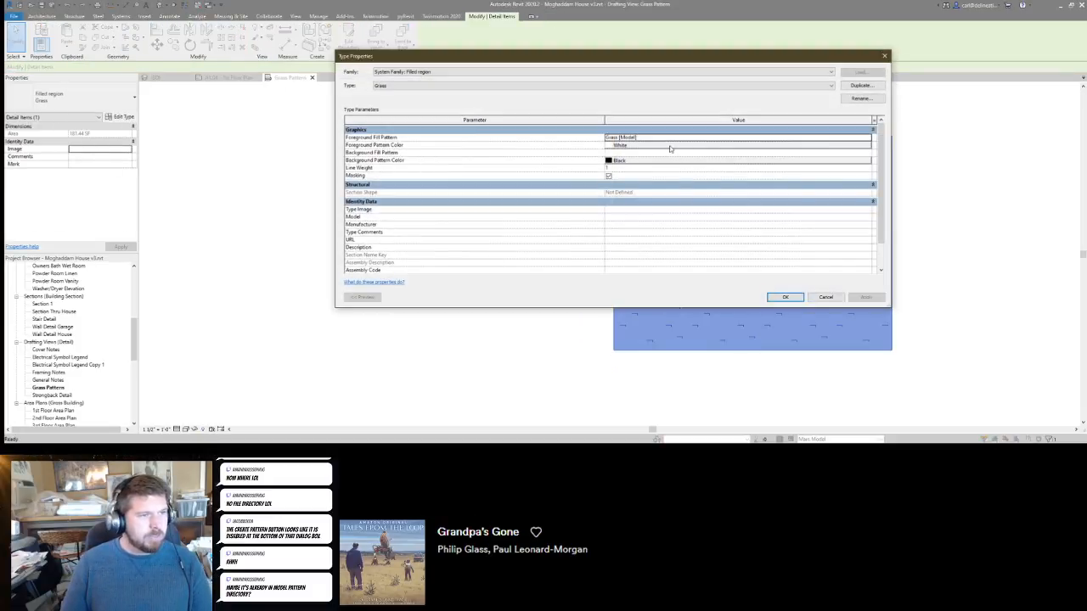
{"action": "left_click", "coordinate": [670, 147]}
{"action": "left_click", "coordinate": [547, 150]}
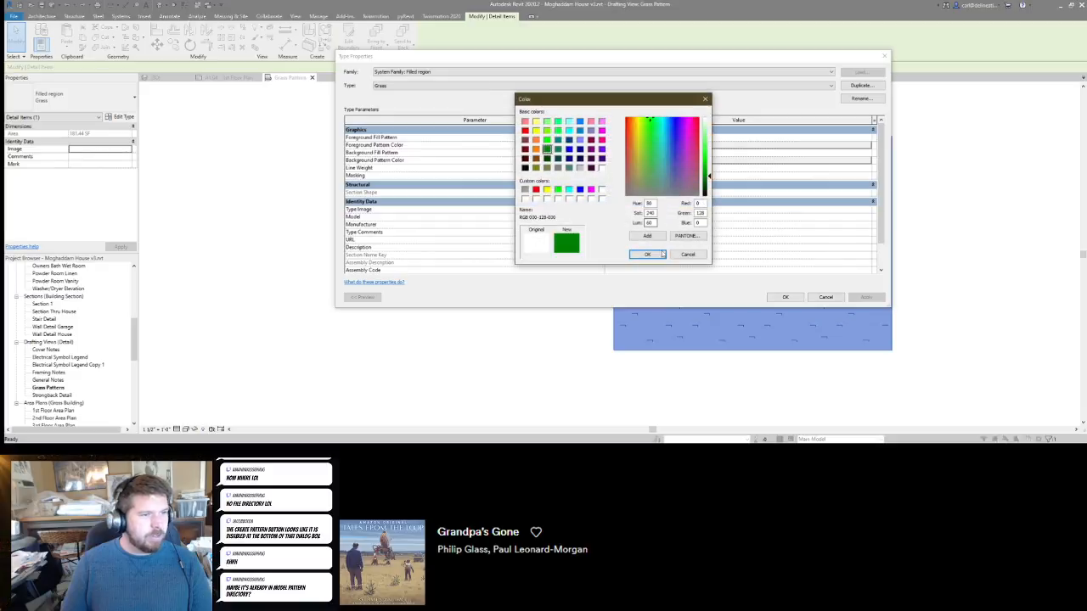
{"action": "left_click", "coordinate": [647, 255]}
{"action": "left_click", "coordinate": [622, 147]}
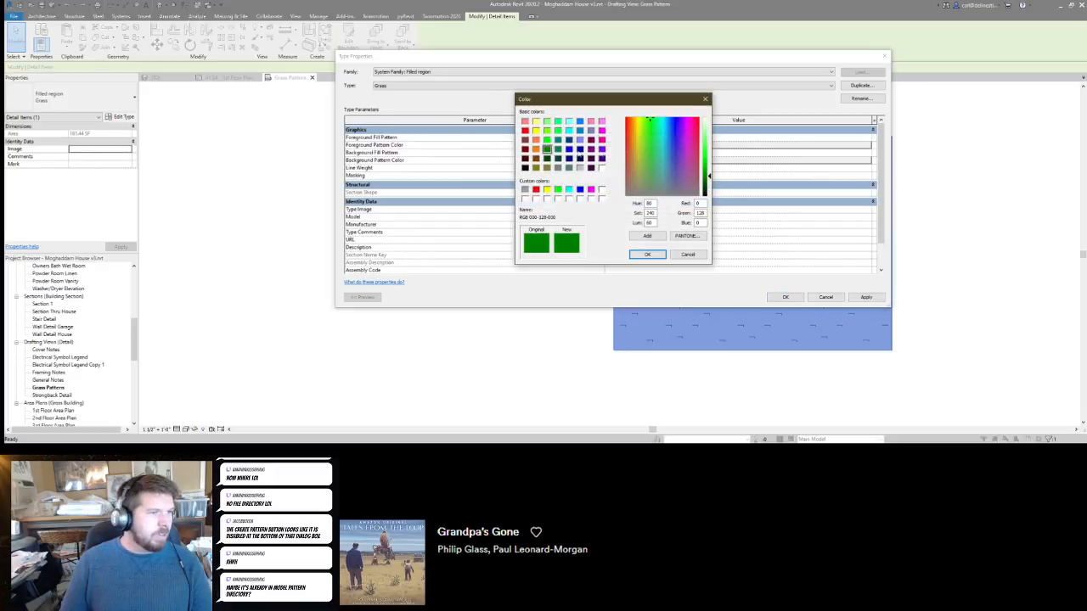
{"action": "left_click", "coordinate": [525, 168]}
{"action": "left_click", "coordinate": [647, 255]}
Set the Grass type's background pattern color to pale green, RGB 204-227-215, and apply the type changes.
{"action": "left_click", "coordinate": [622, 162]}
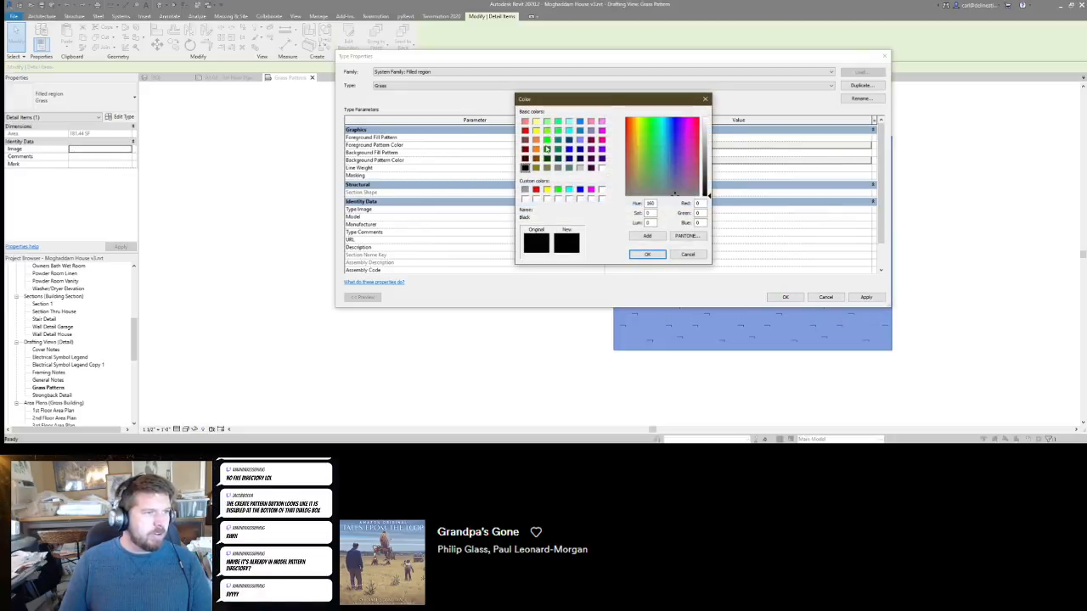
{"action": "left_click", "coordinate": [547, 150]}
{"action": "left_click_drag", "start_coordinate": [708, 174], "coordinate": [709, 132]}
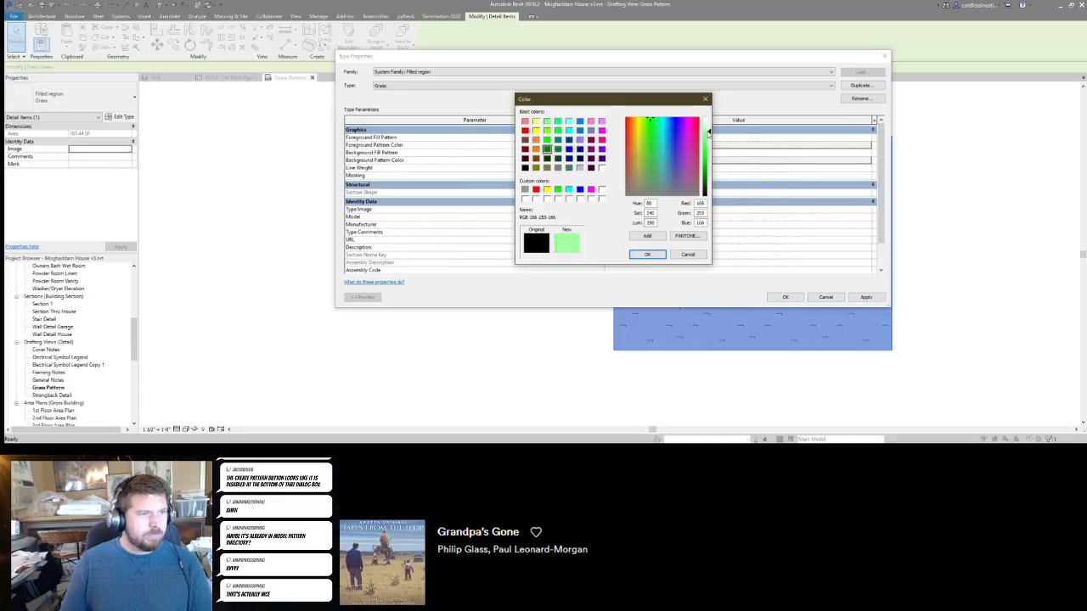
{"action": "left_click", "coordinate": [653, 185]}
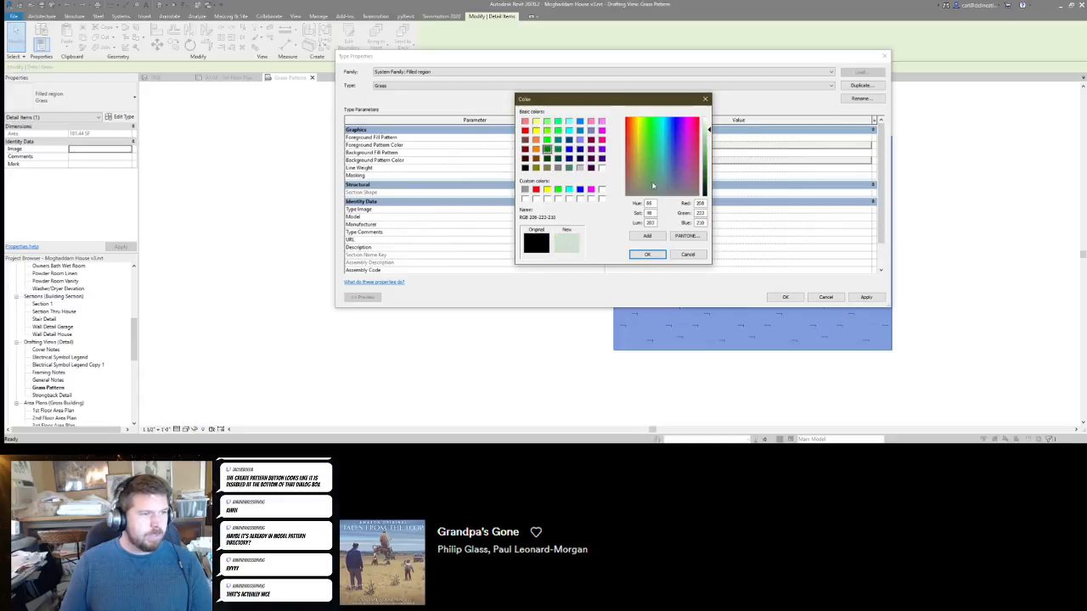
{"action": "left_click", "coordinate": [647, 255]}
{"action": "left_click", "coordinate": [785, 298]}
{"action": "left_click", "coordinate": [486, 174]}
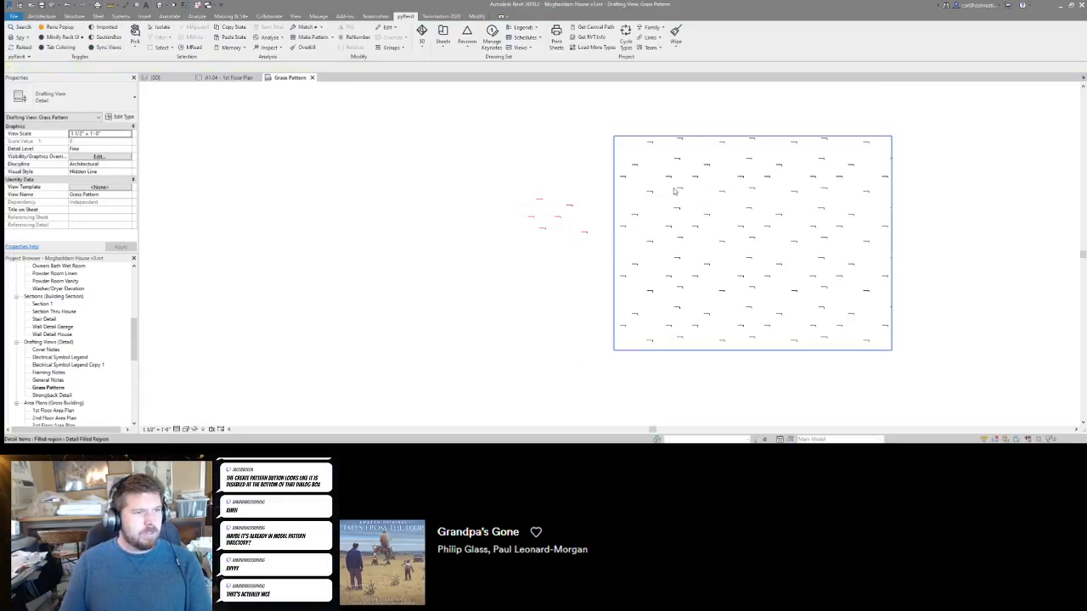
Set the Grass filled region type's background fill pattern to the drafting Solid fill.
{"action": "left_click", "coordinate": [677, 190]}
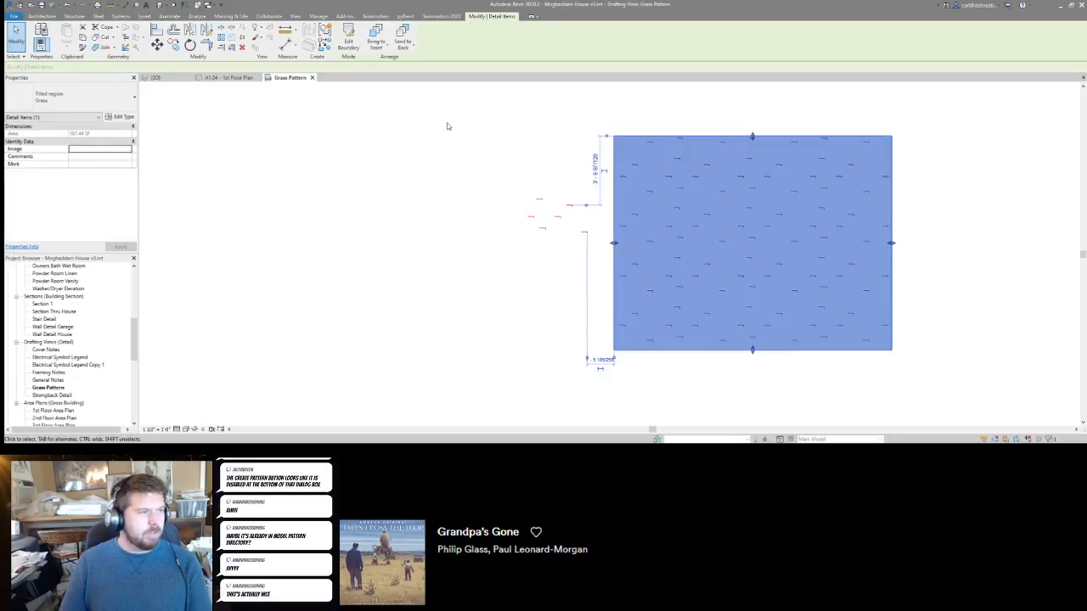
{"action": "left_click", "coordinate": [120, 117]}
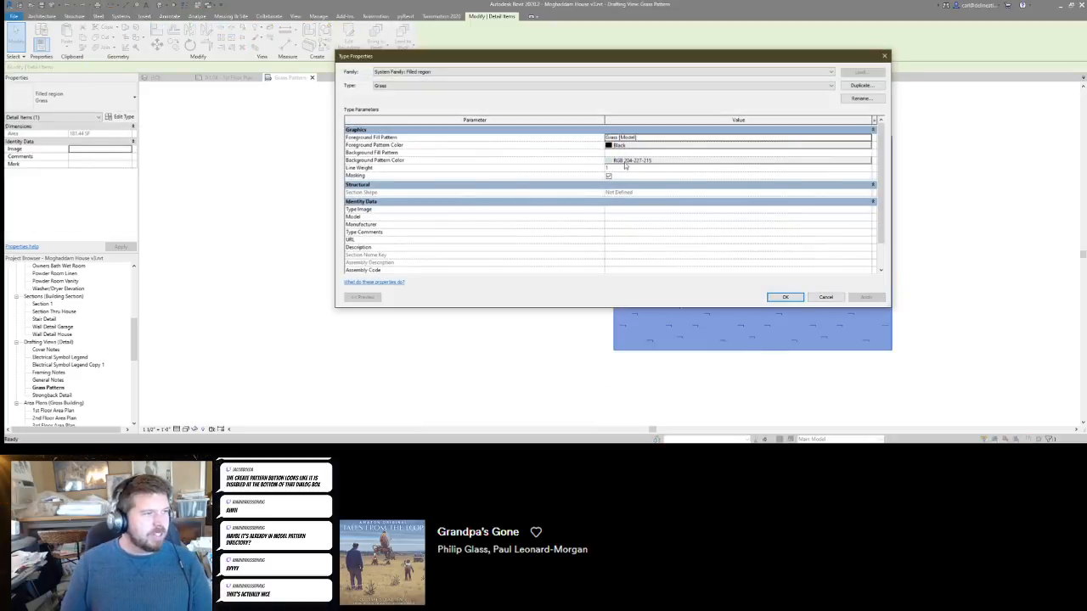
{"action": "left_click", "coordinate": [629, 160]}
{"action": "left_click", "coordinate": [647, 254]}
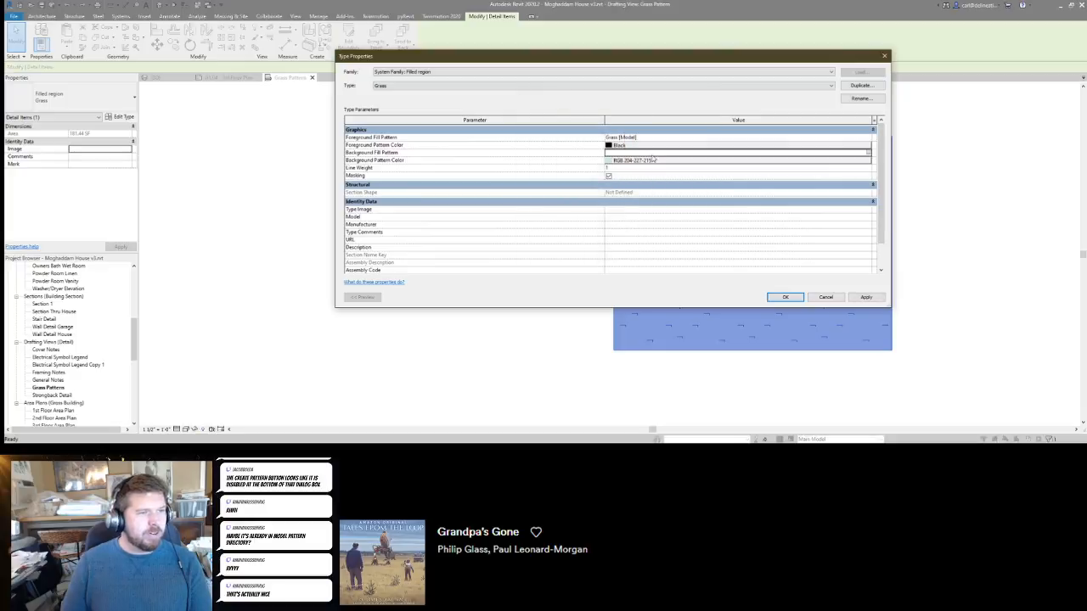
{"action": "left_click", "coordinate": [652, 156]}
{"action": "type", "text": "Sol"}
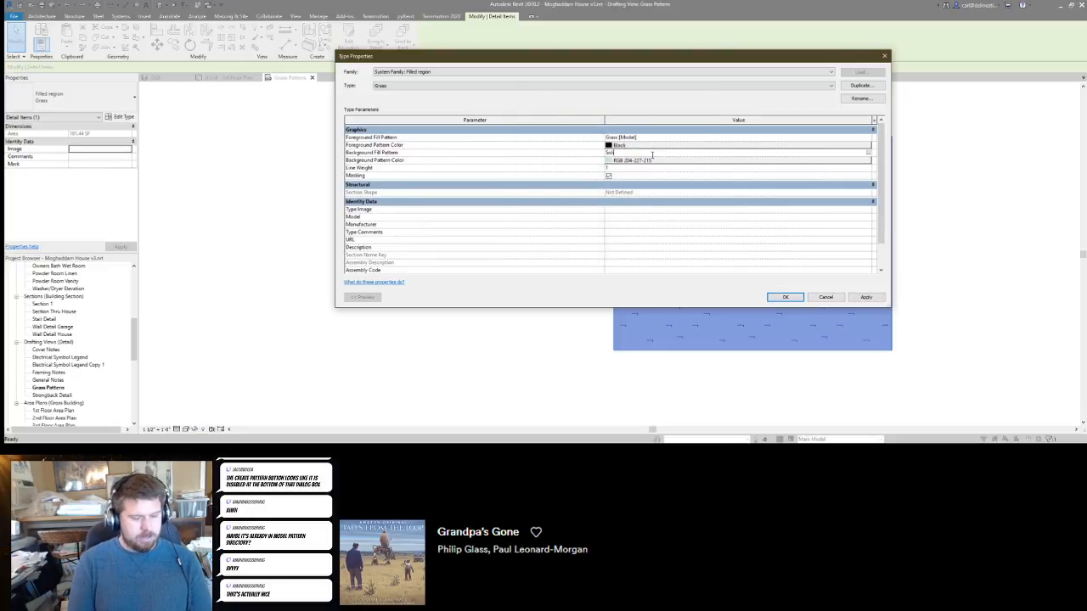
{"action": "type", "text": "id"}
{"action": "key", "text": "Return"}
{"action": "key", "text": "Return"}
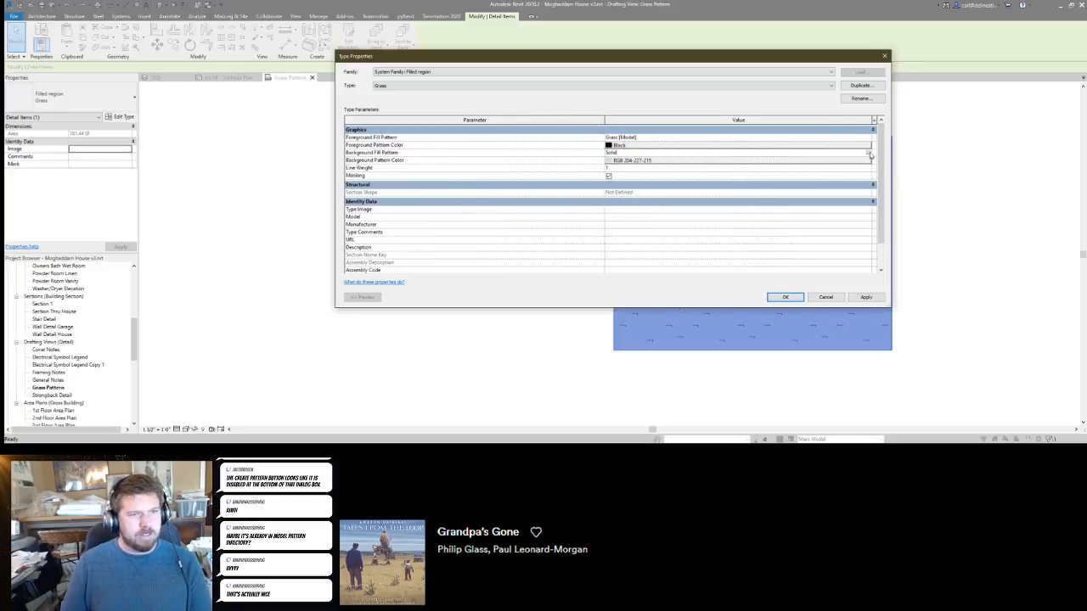
{"action": "left_click", "coordinate": [870, 155]}
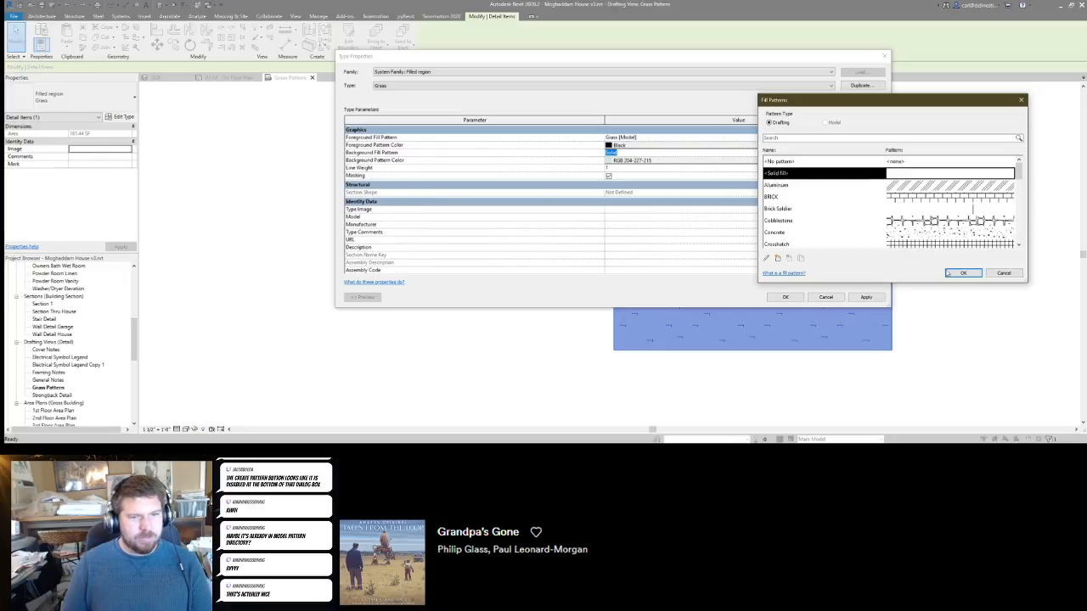
{"action": "left_click", "coordinate": [952, 272]}
{"action": "left_click", "coordinate": [594, 227]}
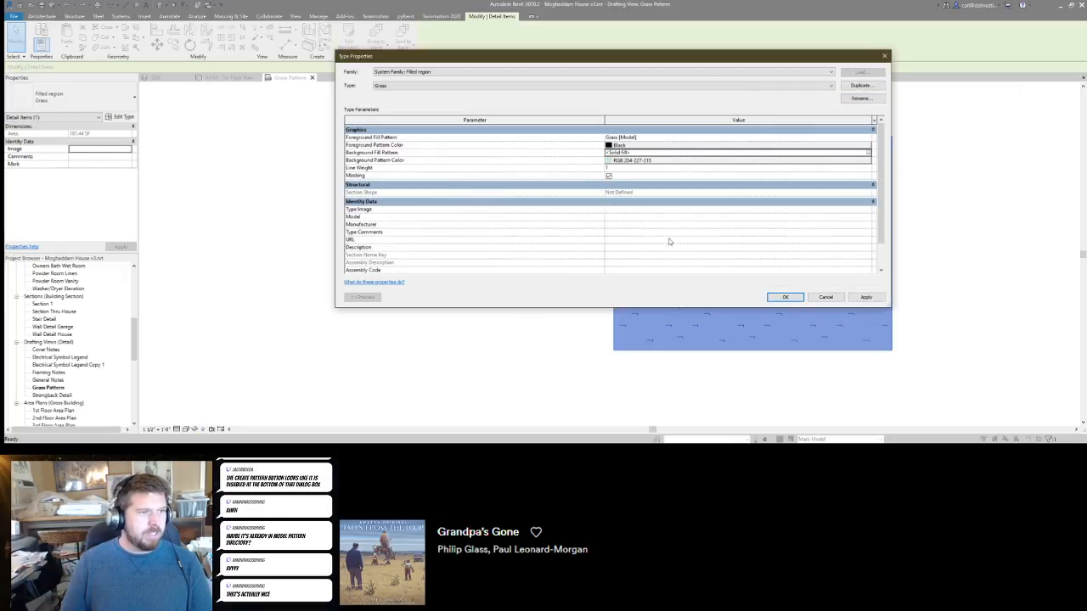
{"action": "left_click", "coordinate": [786, 297]}
{"action": "left_click", "coordinate": [509, 292]}
Delete the red grass marks beside the filled region and stretch the region outward on all four sides.
{"action": "left_click", "coordinate": [557, 219]}
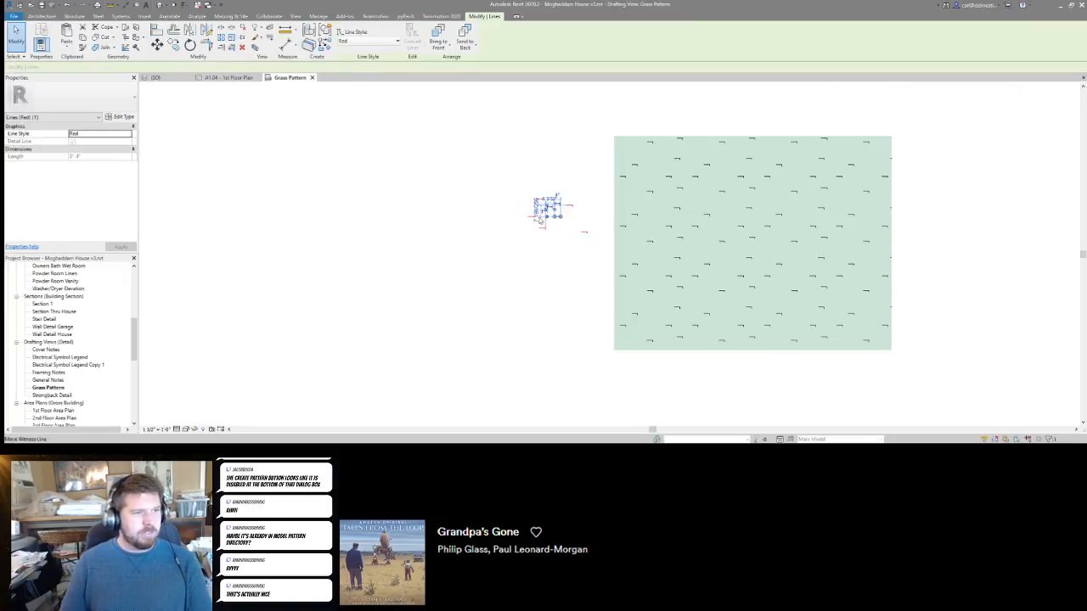
{"action": "left_click_drag", "start_coordinate": [519, 187], "coordinate": [418, 243]}
{"action": "key", "text": "Delete"}
{"action": "left_click", "coordinate": [720, 221]}
{"action": "left_click_drag", "start_coordinate": [655, 137], "coordinate": [655, 82]}
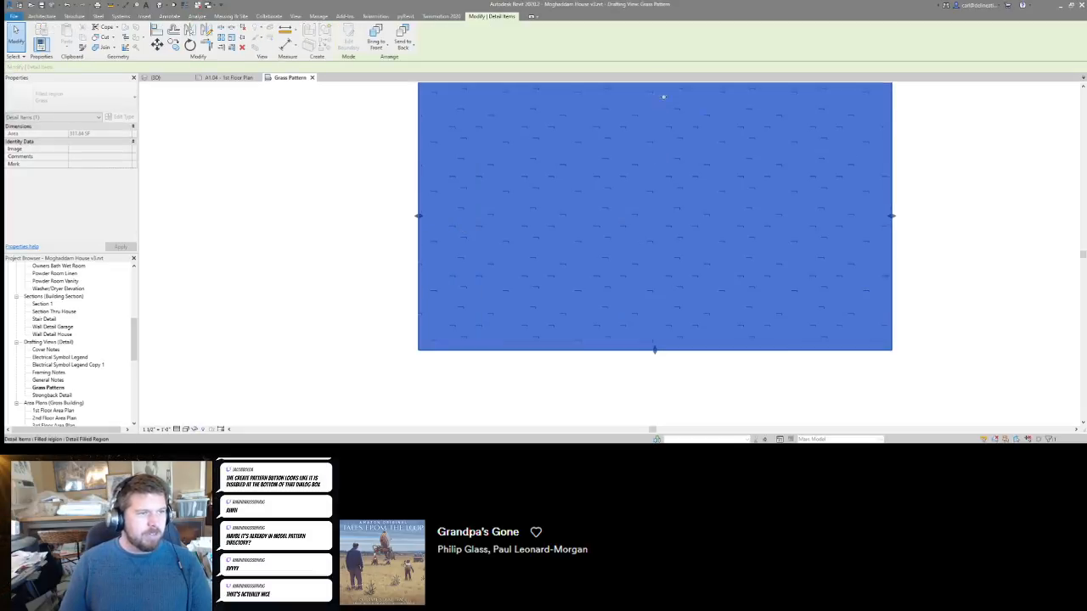
{"action": "left_click_drag", "start_coordinate": [891, 218], "coordinate": [941, 217]}
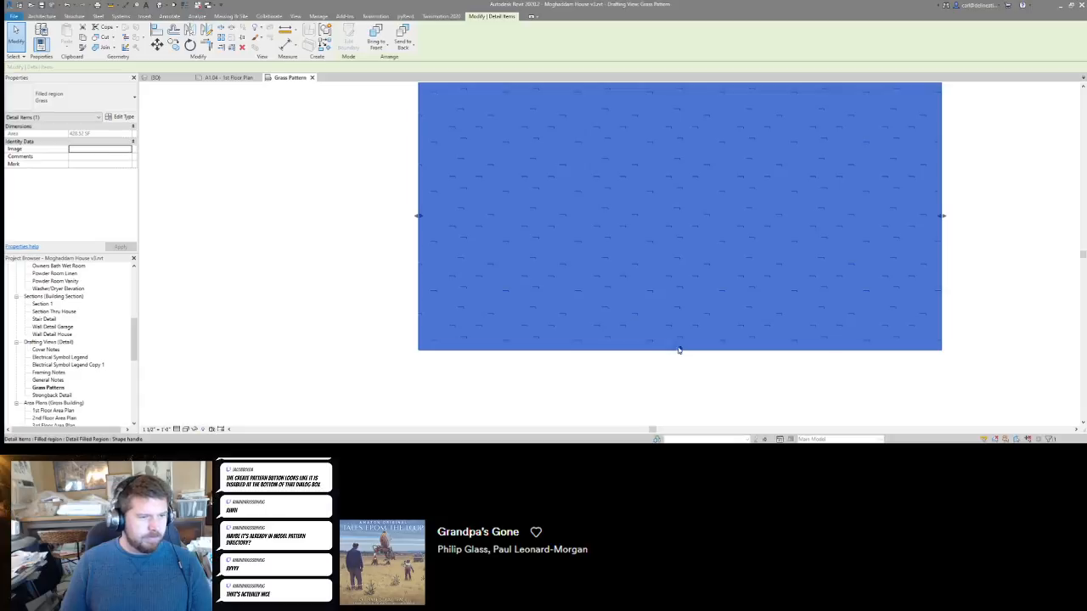
{"action": "left_click_drag", "start_coordinate": [679, 350], "coordinate": [680, 383]}
{"action": "left_click", "coordinate": [396, 300]}
Delete the test filled region from the Grass Pattern view.
{"action": "scroll", "coordinate": [355, 309], "scroll_direction": "down", "scroll_amount": 3}
{"action": "left_click", "coordinate": [468, 250]}
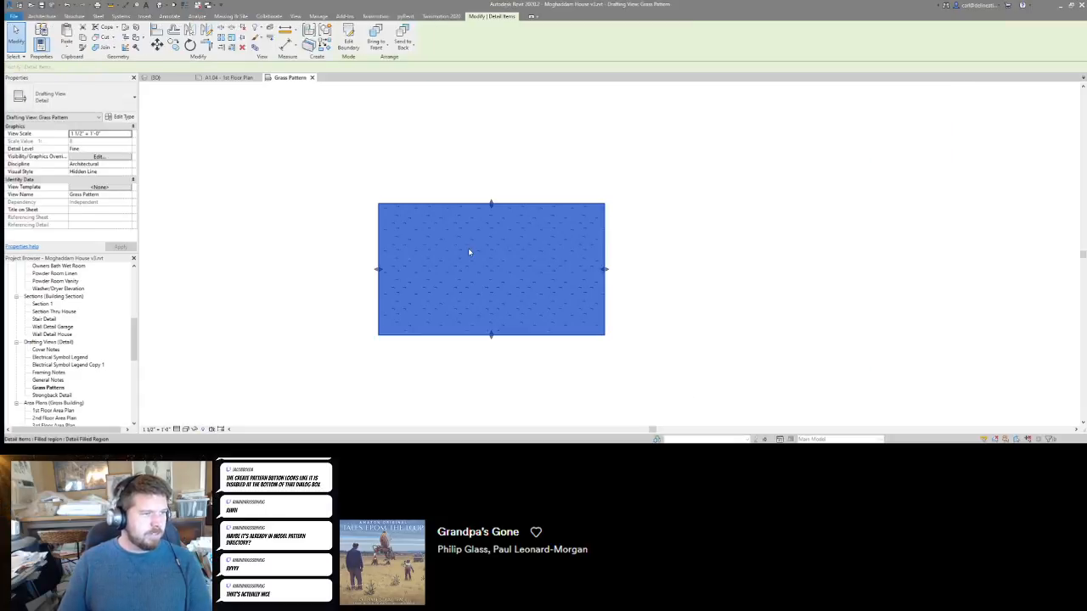
{"action": "key", "text": "Delete"}
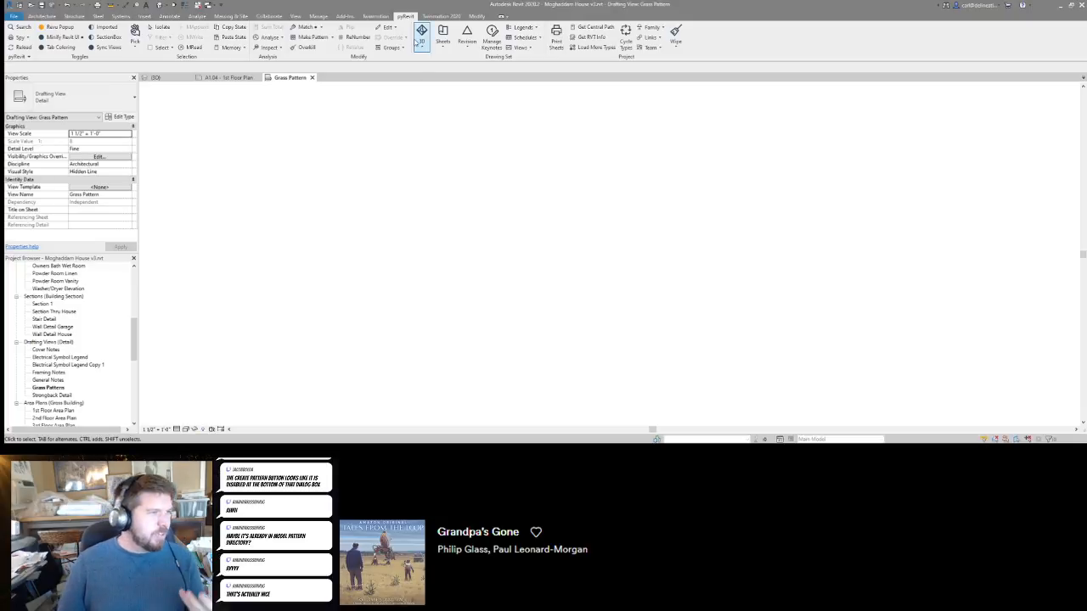
Look over the pyRevit 3D tools and the interactive RevitPythonShell console, and close the console.
{"action": "left_click", "coordinate": [421, 47]}
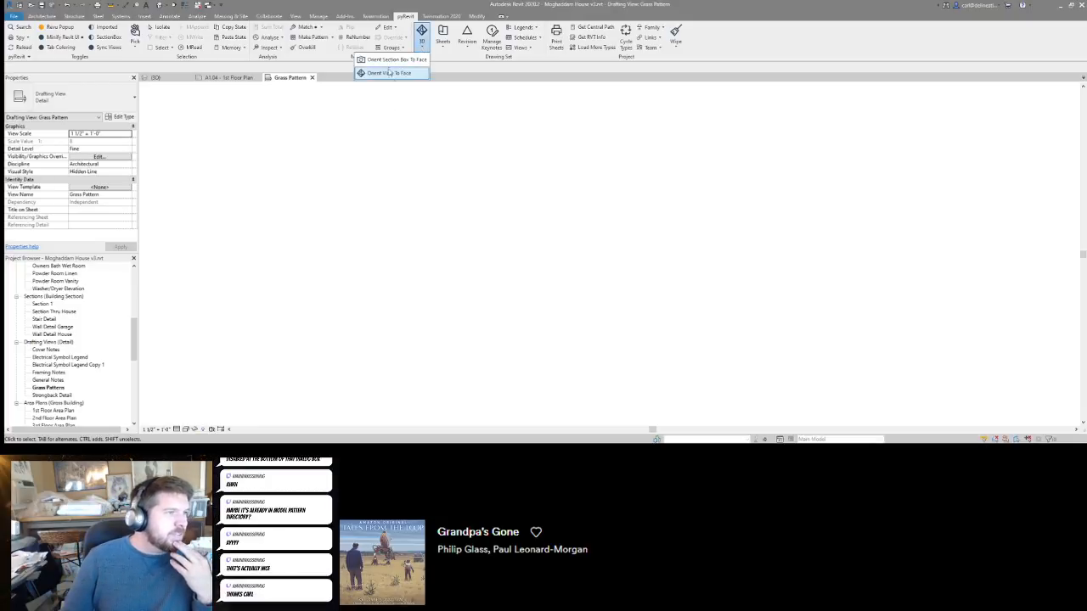
{"action": "left_click", "coordinate": [555, 203]}
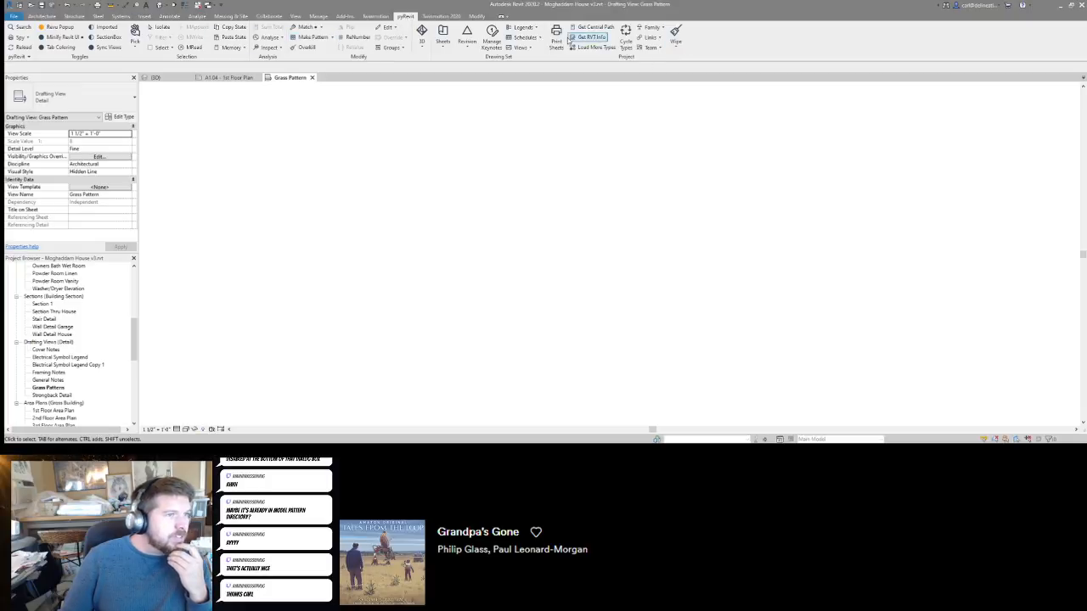
{"action": "left_click", "coordinate": [345, 17]}
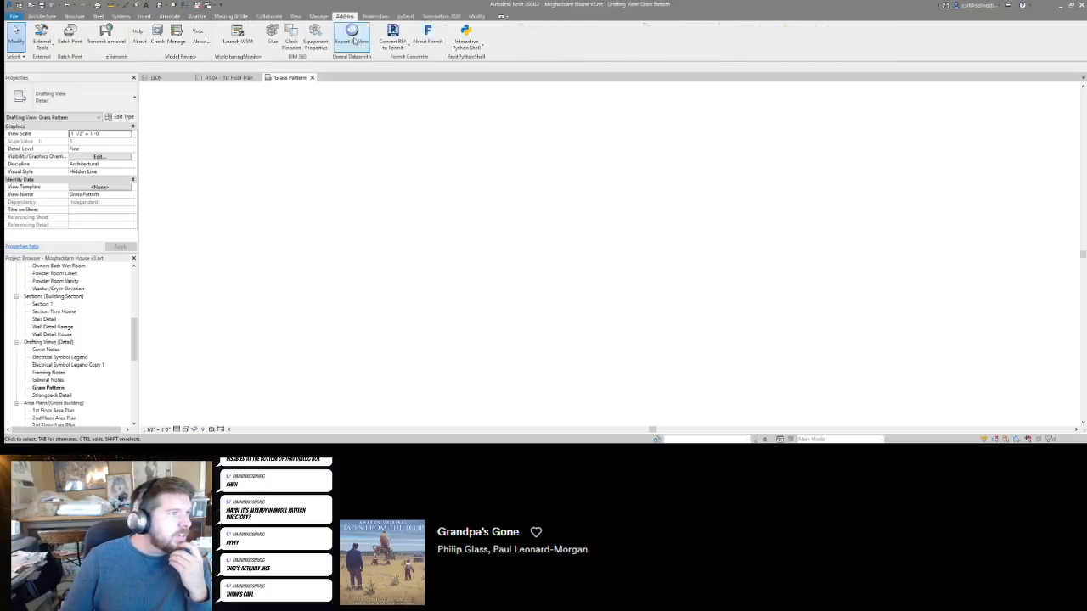
{"action": "left_click", "coordinate": [465, 35]}
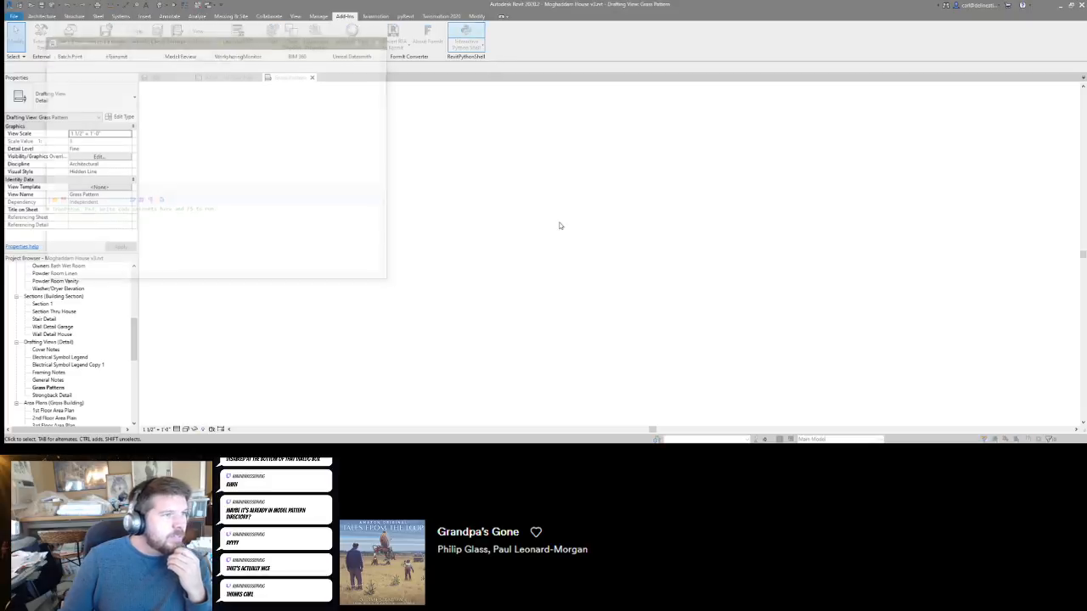
{"action": "left_click_drag", "start_coordinate": [172, 44], "coordinate": [728, 138]}
{"action": "left_click", "coordinate": [688, 340]}
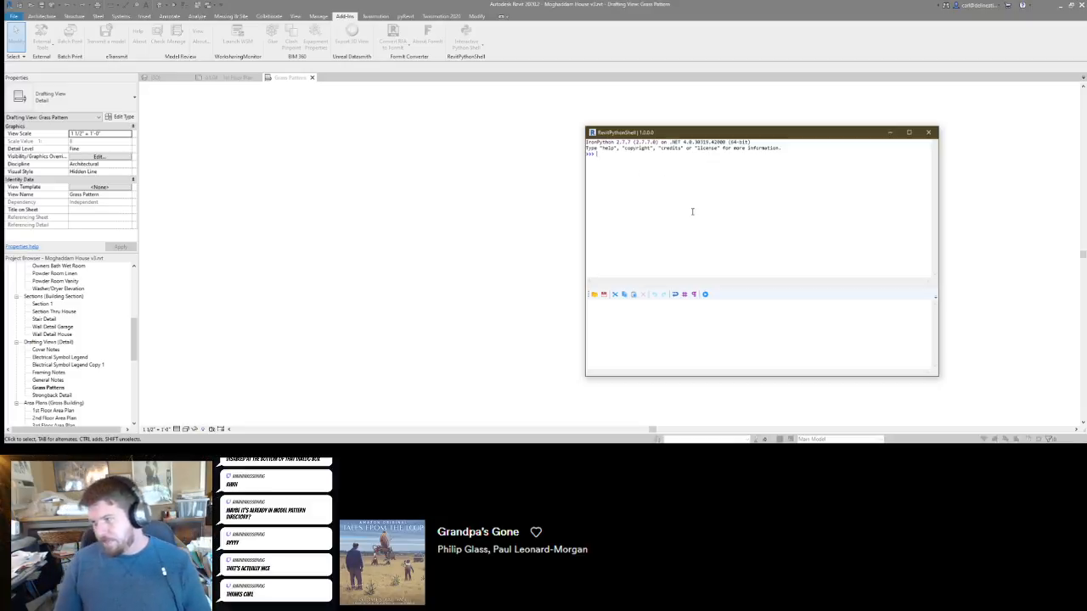
{"action": "left_click", "coordinate": [929, 133]}
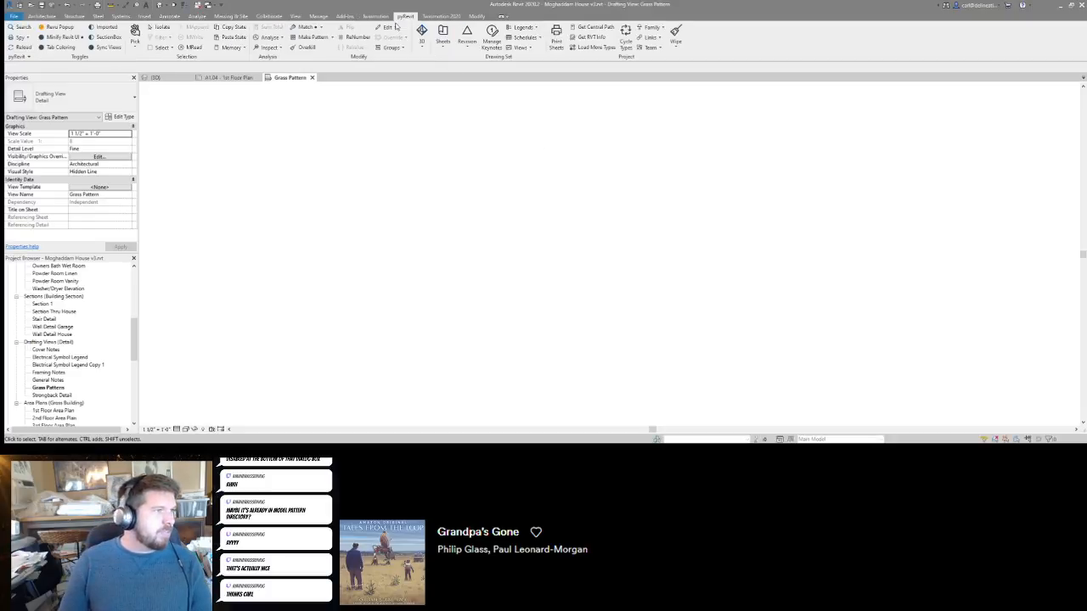
{"action": "left_click", "coordinate": [345, 17]}
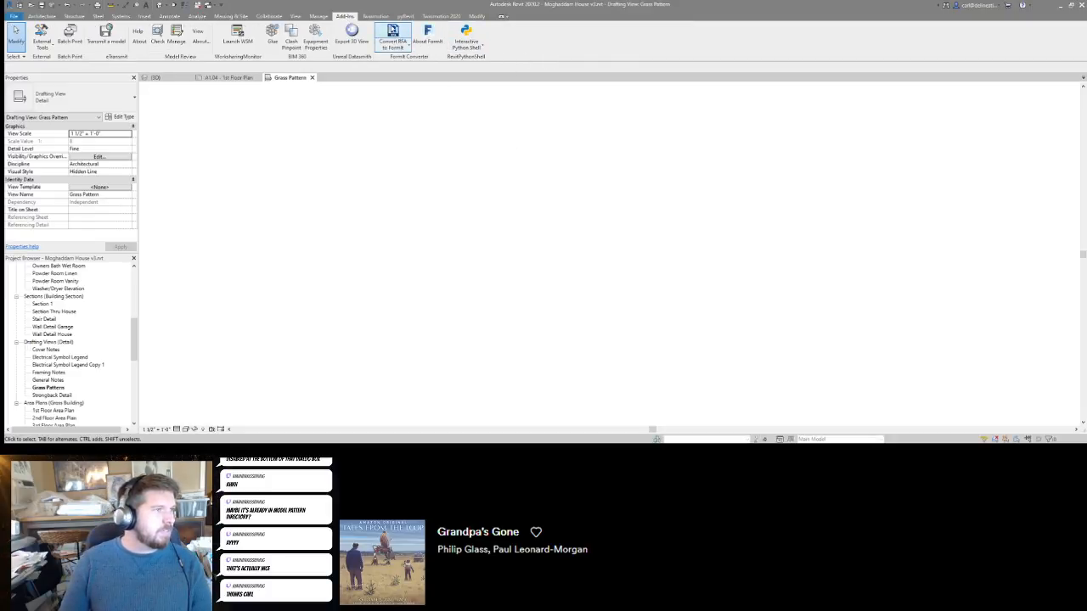
{"action": "left_click", "coordinate": [406, 16]}
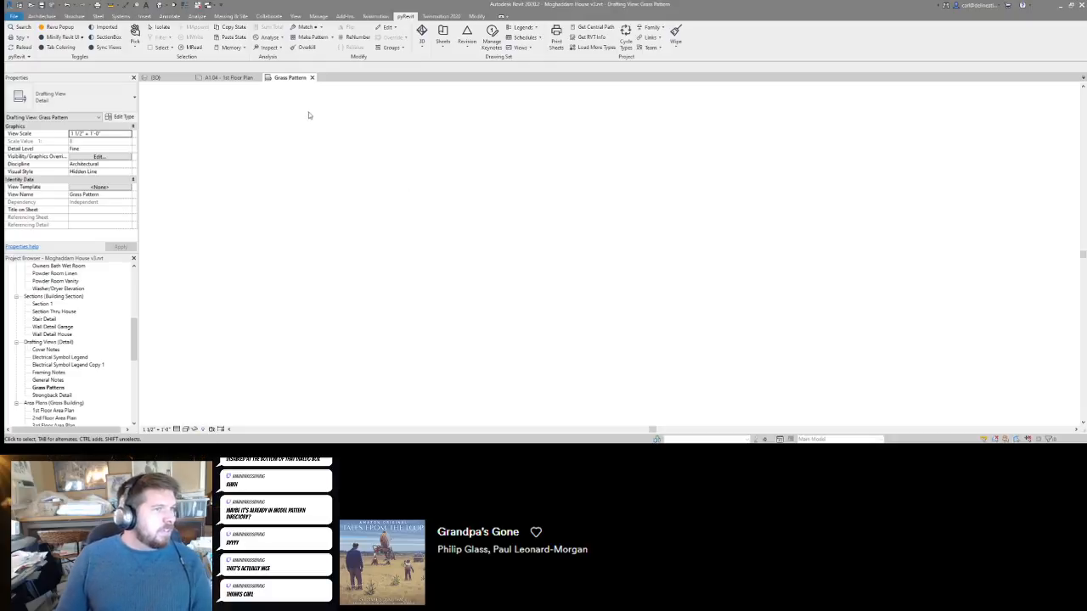
{"action": "left_click", "coordinate": [41, 16]}
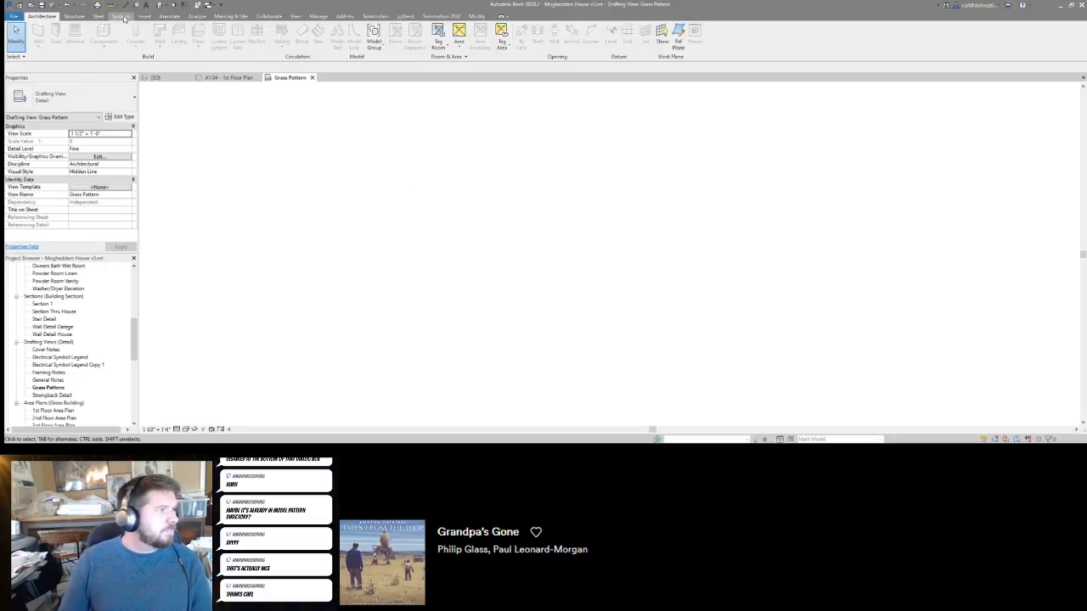
Close the Grass Pattern drafting view and delete it from the project.
{"action": "left_click", "coordinate": [312, 78]}
{"action": "left_click", "coordinate": [44, 390]}
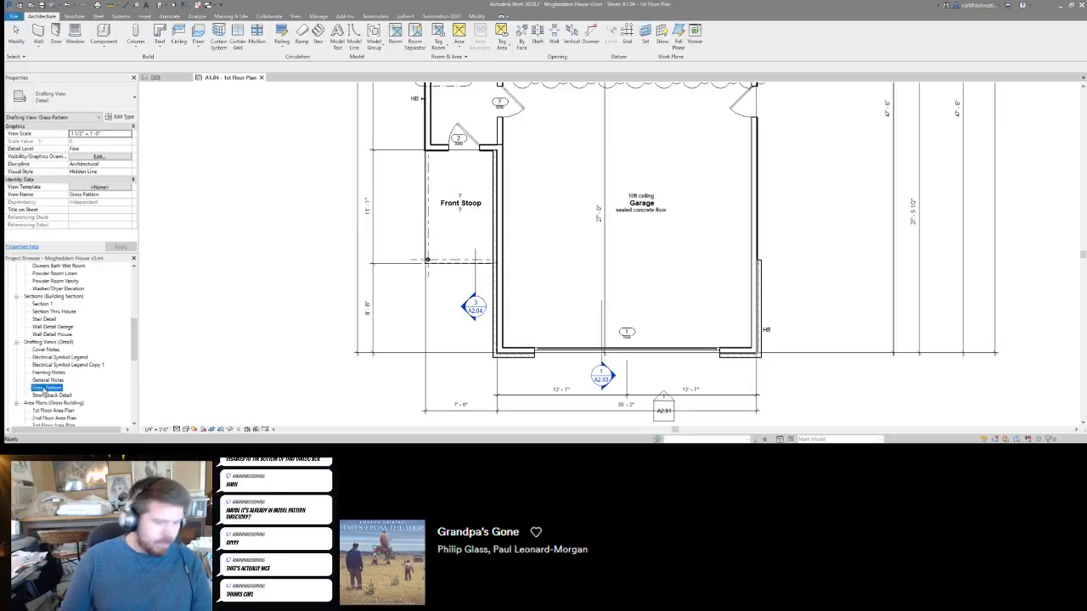
{"action": "key", "text": "Delete"}
Review the 1st floor plan on sheet A1.04 from the garage and living room to the kitchen, laundry, powder room and study.
{"action": "scroll", "coordinate": [615, 228], "scroll_direction": "down", "scroll_amount": 3}
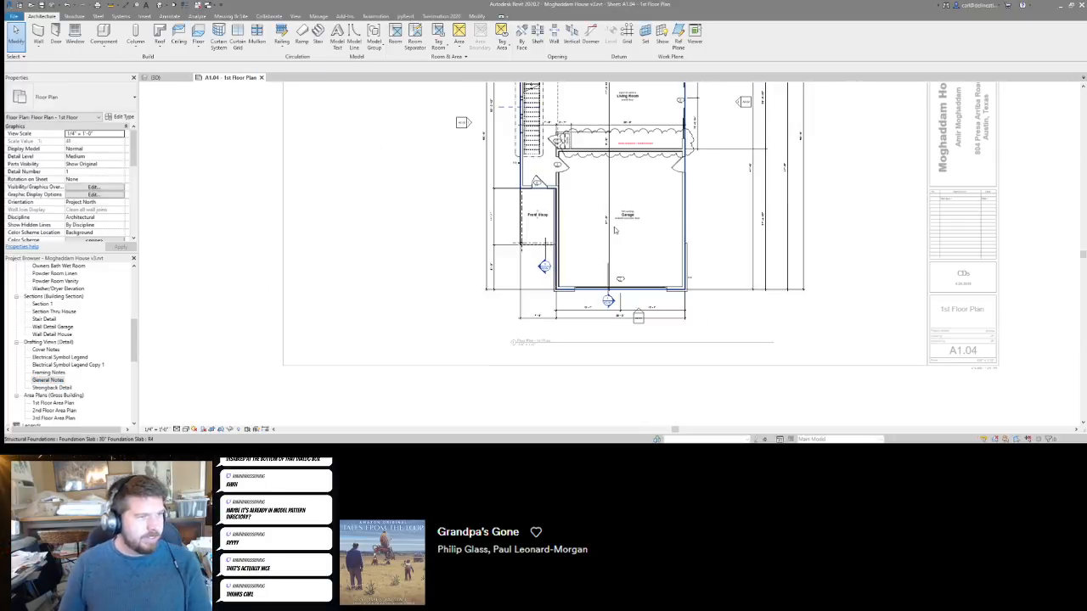
{"action": "scroll", "coordinate": [665, 240], "scroll_direction": "up", "scroll_amount": 5}
{"action": "middle_click_drag", "start_coordinate": [666, 236], "coordinate": [668, 287]}
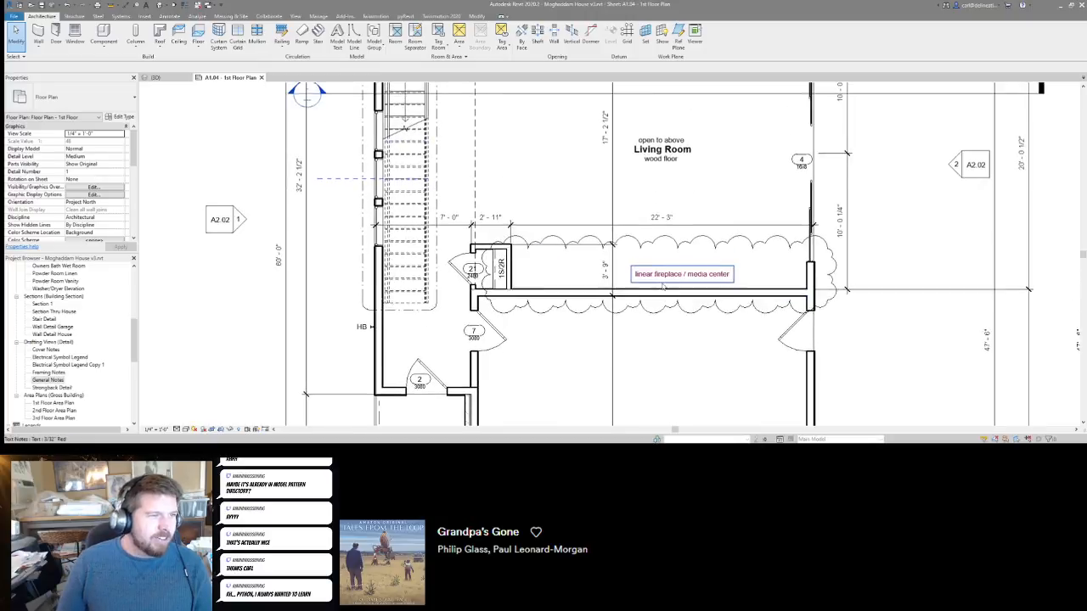
{"action": "scroll", "coordinate": [668, 287], "scroll_direction": "down", "scroll_amount": 3}
{"action": "middle_click_drag", "start_coordinate": [685, 221], "coordinate": [695, 323]}
{"action": "scroll", "coordinate": [683, 185], "scroll_direction": "up", "scroll_amount": 4}
{"action": "scroll", "coordinate": [682, 272], "scroll_direction": "down", "scroll_amount": 2}
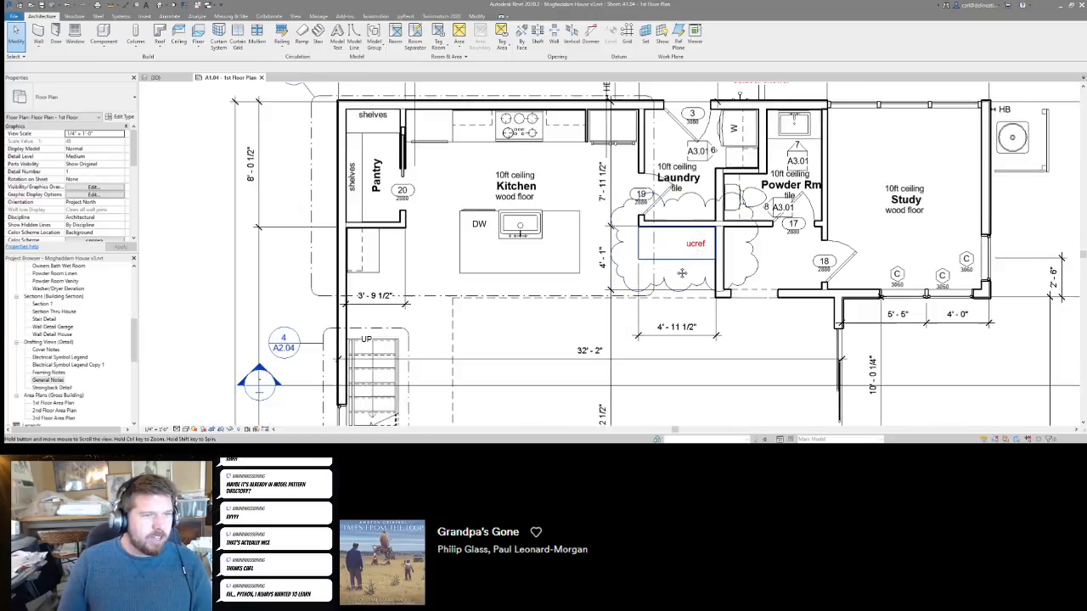
{"action": "middle_click_drag", "start_coordinate": [682, 274], "coordinate": [688, 311]}
{"action": "scroll", "coordinate": [758, 116], "scroll_direction": "up", "scroll_amount": 2}
{"action": "scroll", "coordinate": [731, 149], "scroll_direction": "down", "scroll_amount": 3}
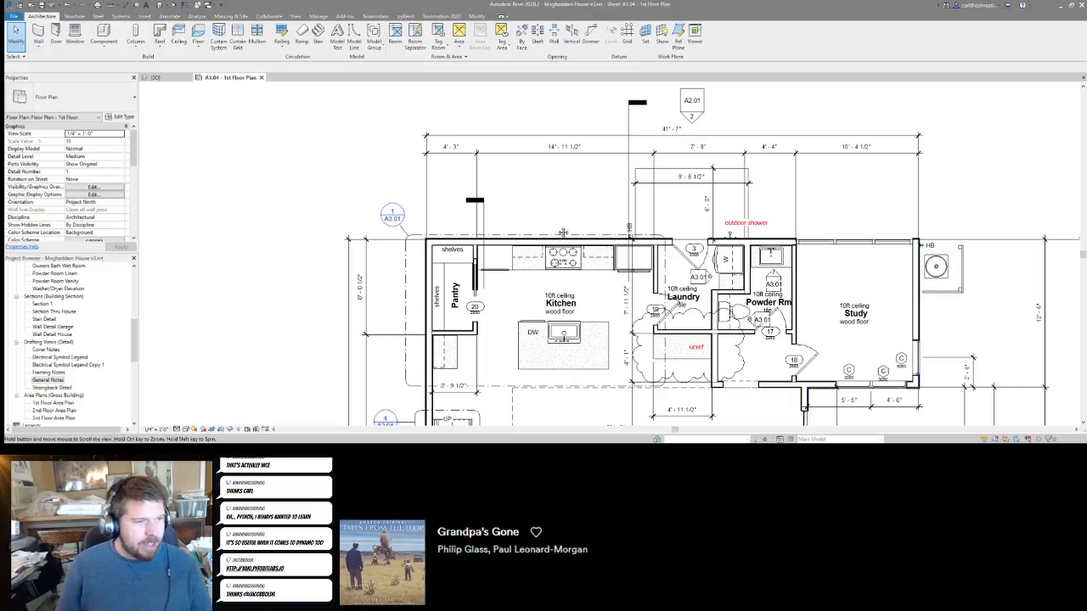
{"action": "scroll", "coordinate": [561, 231], "scroll_direction": "down", "scroll_amount": 2}
{"action": "middle_click_drag", "start_coordinate": [618, 326], "coordinate": [613, 268]}
{"action": "scroll", "coordinate": [476, 247], "scroll_direction": "up", "scroll_amount": 5}
{"action": "scroll", "coordinate": [476, 247], "scroll_direction": "down", "scroll_amount": 4}
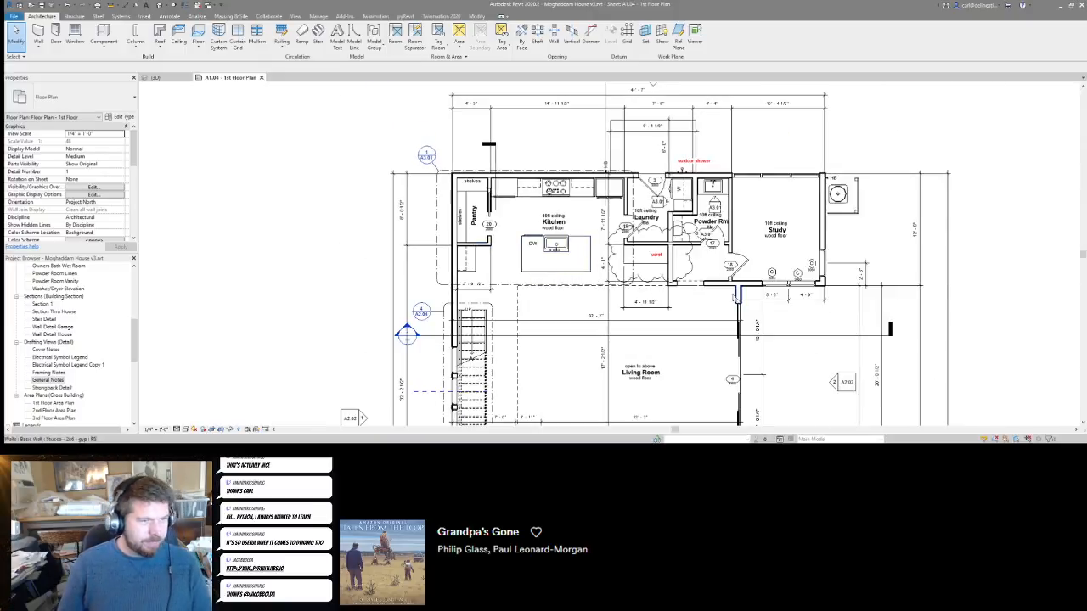
Examine the red under-counter refrigerator note and the clouded counter below the laundry on the 1st floor plan.
{"action": "scroll", "coordinate": [586, 271], "scroll_direction": "up", "scroll_amount": 4}
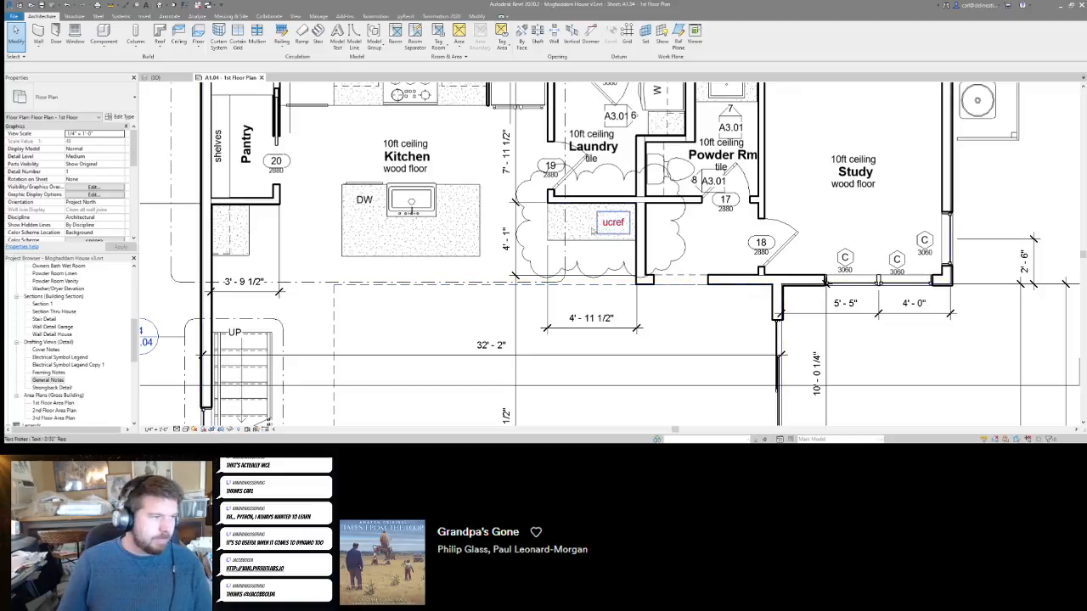
{"action": "middle_click_drag", "start_coordinate": [608, 262], "coordinate": [664, 265]}
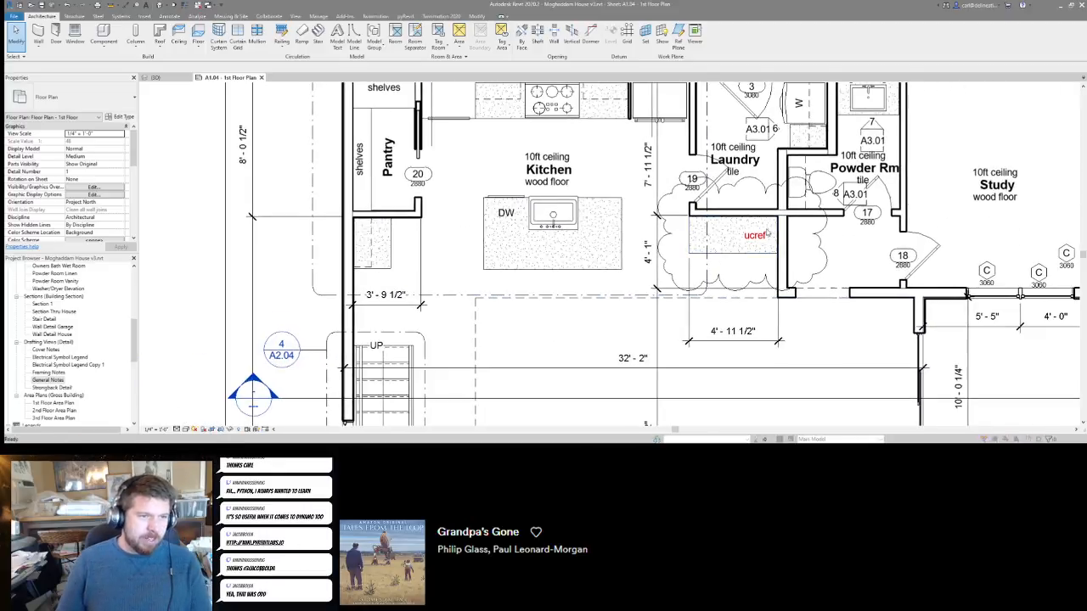
{"action": "left_click", "coordinate": [505, 203]}
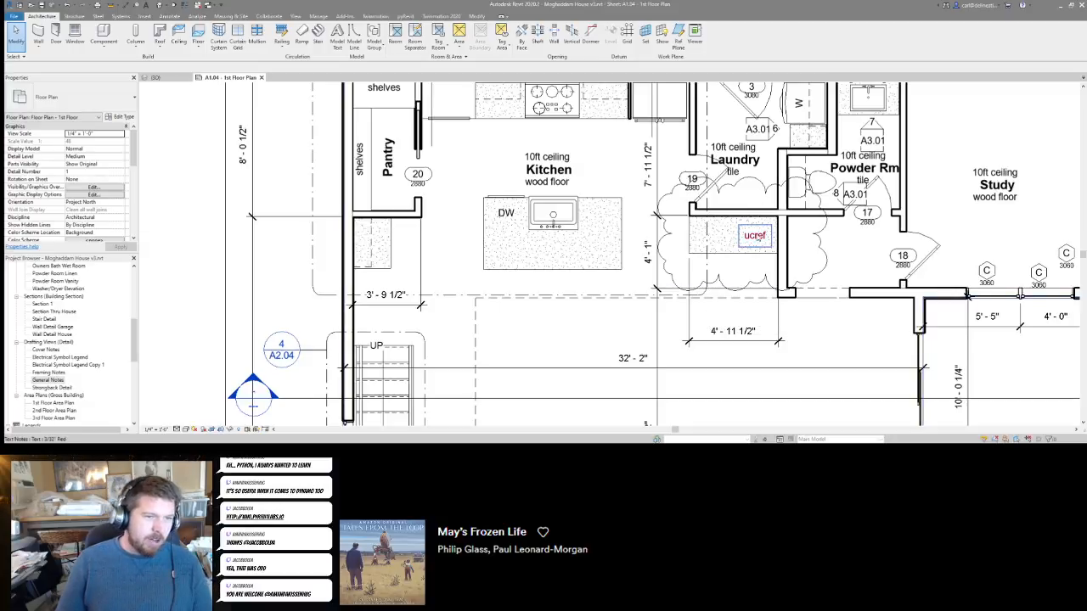
{"action": "left_click", "coordinate": [758, 235]}
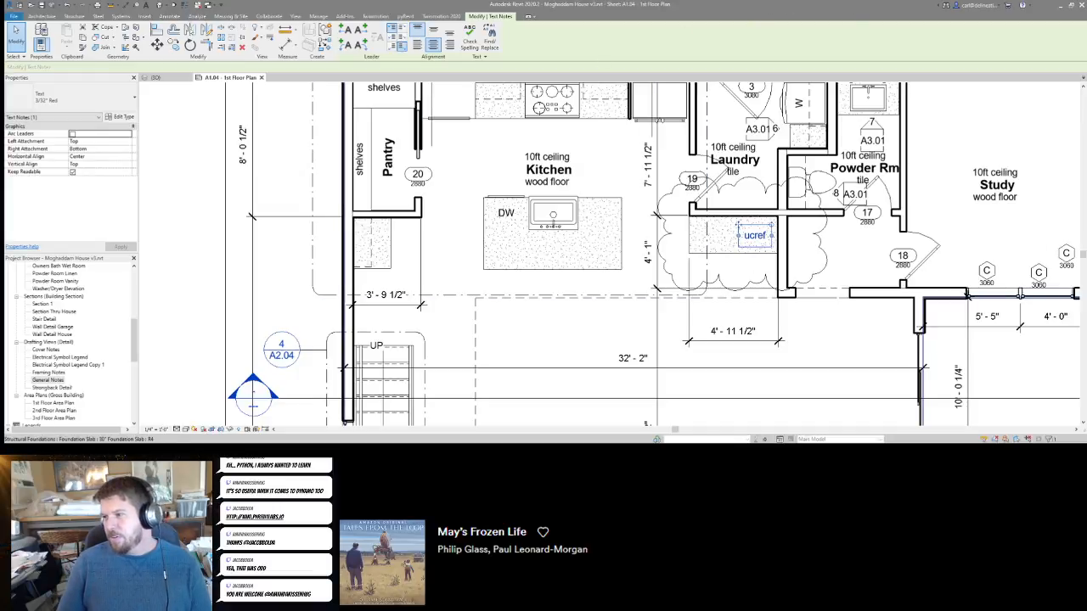
{"action": "scroll", "coordinate": [680, 233], "scroll_direction": "down", "scroll_amount": 2}
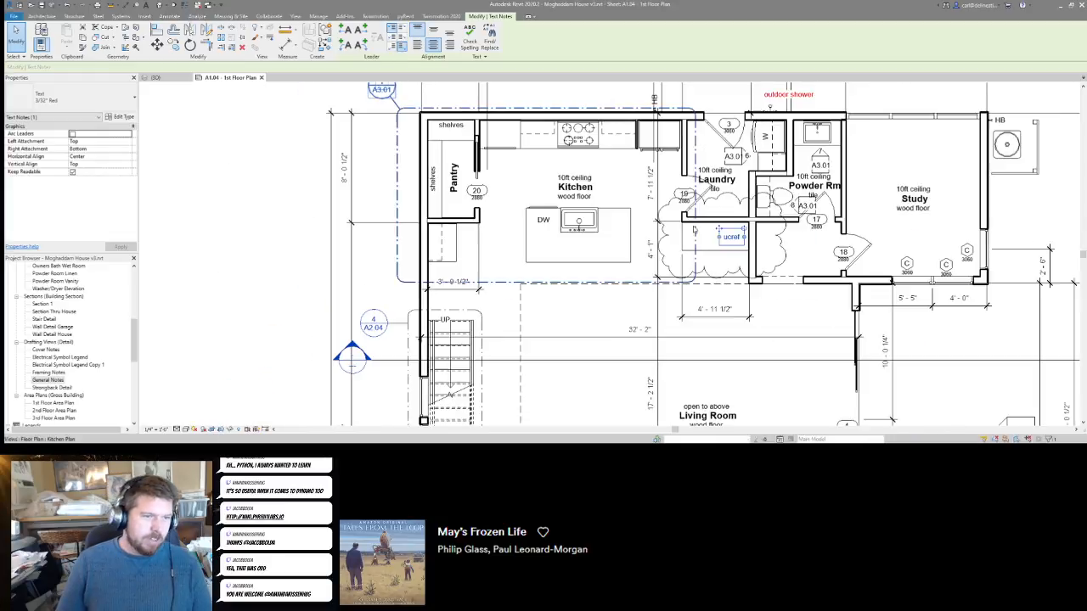
{"action": "scroll", "coordinate": [694, 230], "scroll_direction": "up", "scroll_amount": 3}
{"action": "scroll", "coordinate": [708, 266], "scroll_direction": "down", "scroll_amount": 3}
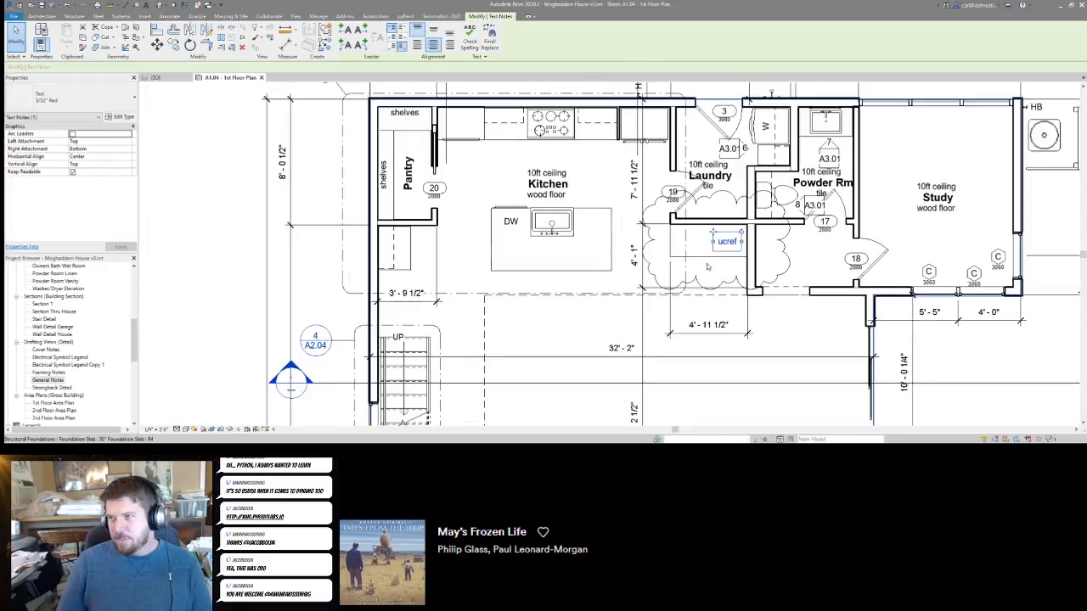
{"action": "middle_click_drag", "start_coordinate": [708, 267], "coordinate": [685, 268]}
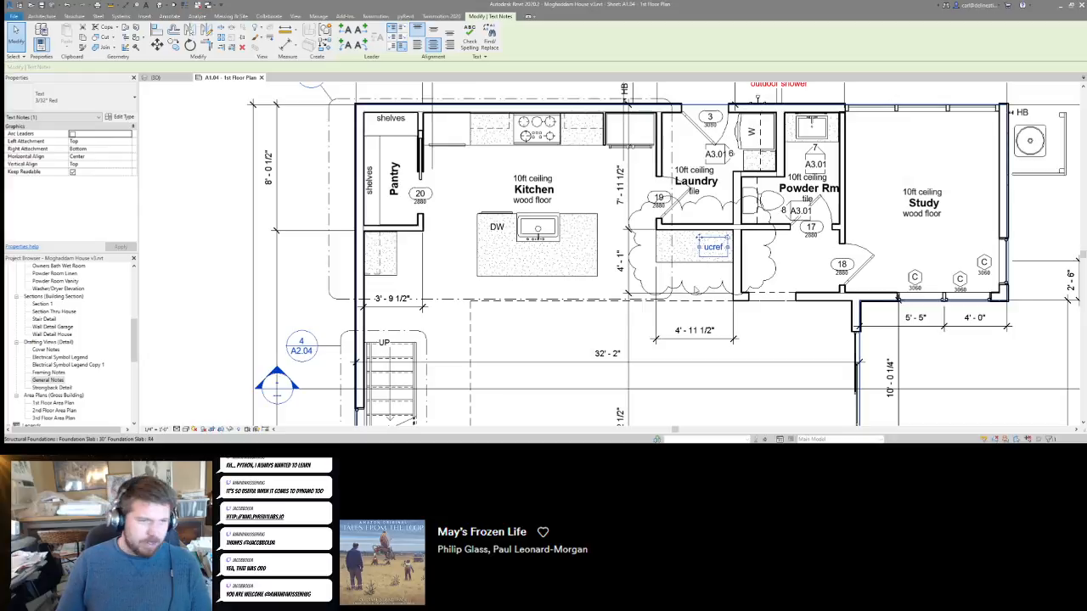
{"action": "scroll", "coordinate": [712, 253], "scroll_direction": "up", "scroll_amount": 5}
{"action": "key", "text": "Escape"}
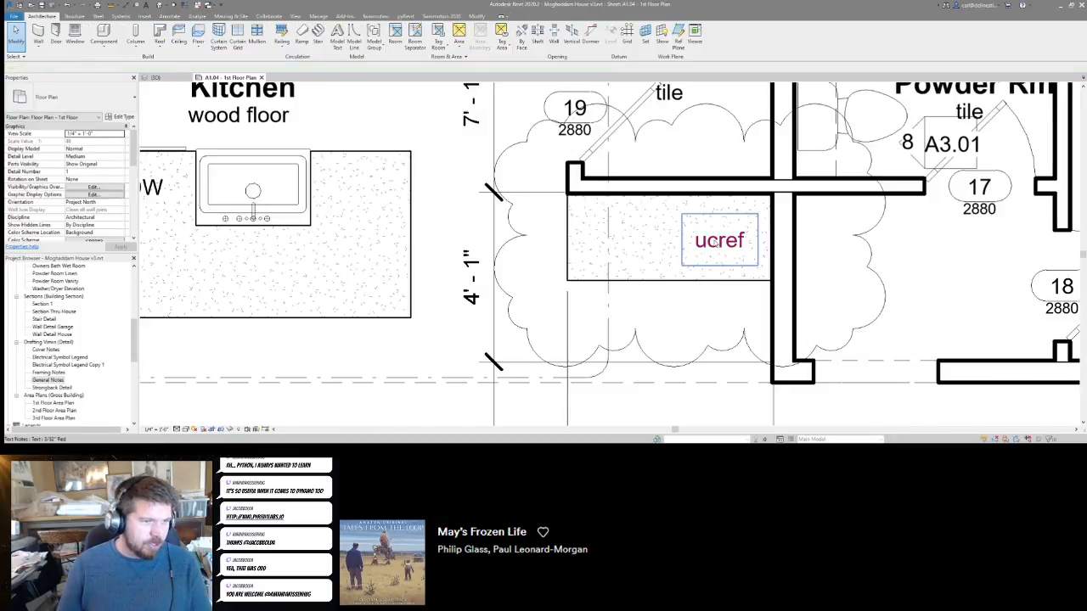
{"action": "left_click", "coordinate": [695, 266]}
{"action": "scroll", "coordinate": [819, 245], "scroll_direction": "down", "scroll_amount": 3}
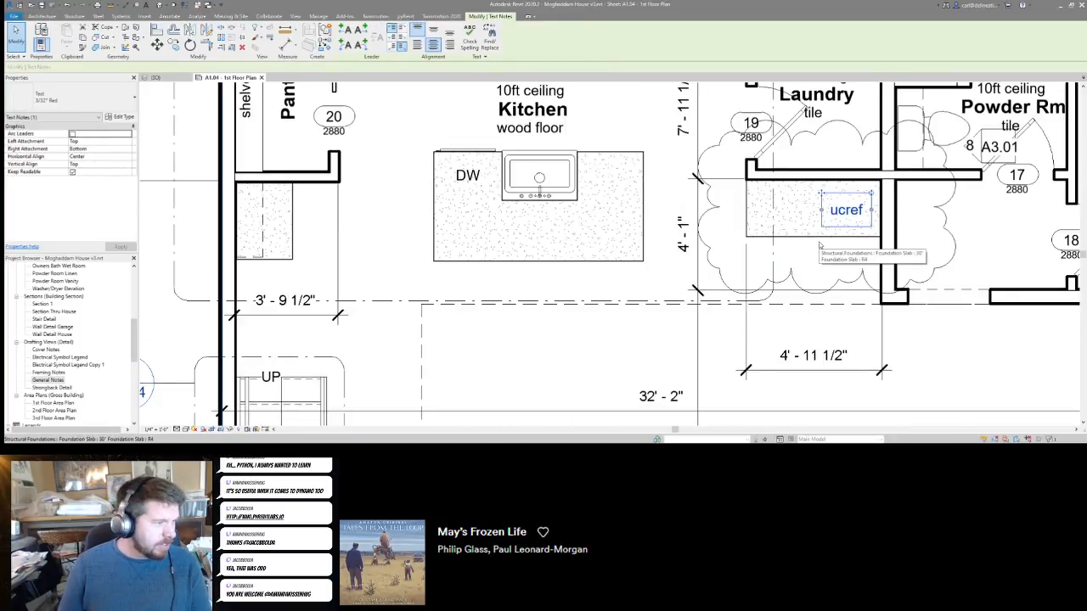
{"action": "key", "text": "Escape"}
Delete the red "ucref" text note on the counter below the laundry.
{"action": "left_click", "coordinate": [831, 214]}
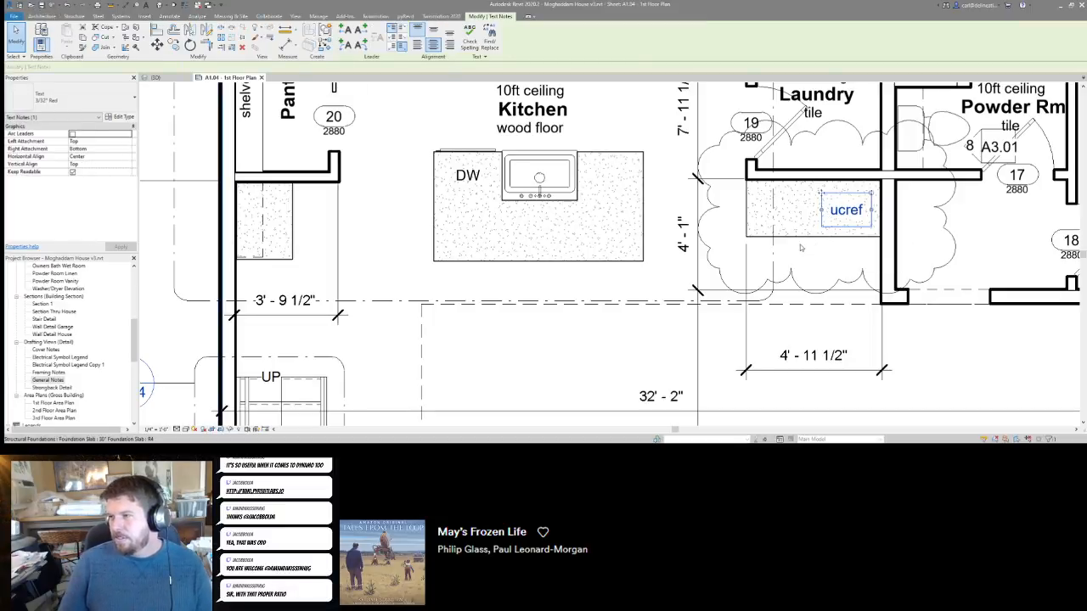
{"action": "scroll", "coordinate": [803, 244], "scroll_direction": "up", "scroll_amount": 2}
{"action": "scroll", "coordinate": [783, 200], "scroll_direction": "down", "scroll_amount": 1}
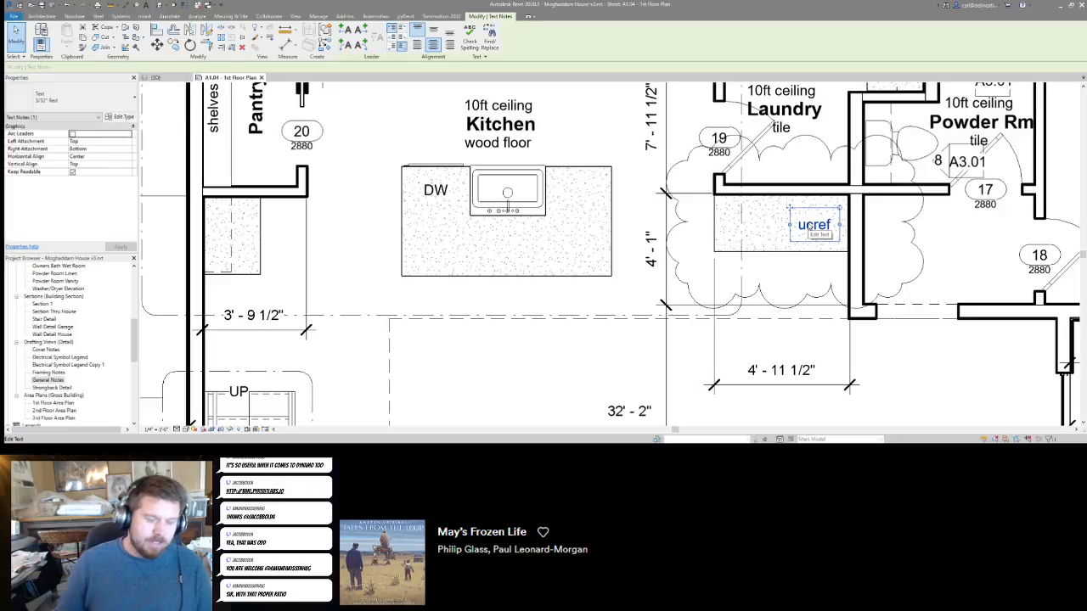
{"action": "key", "text": "Delete"}
Start placing a component and search the loaded types for an under-counter fridge.
{"action": "key", "text": "m"}
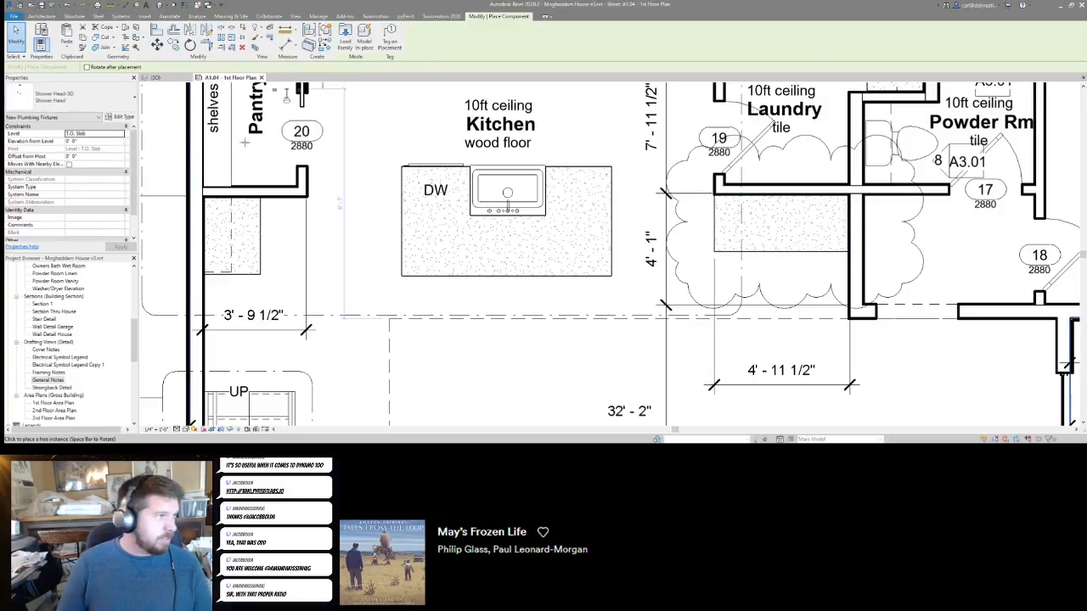
{"action": "left_click", "coordinate": [96, 97]}
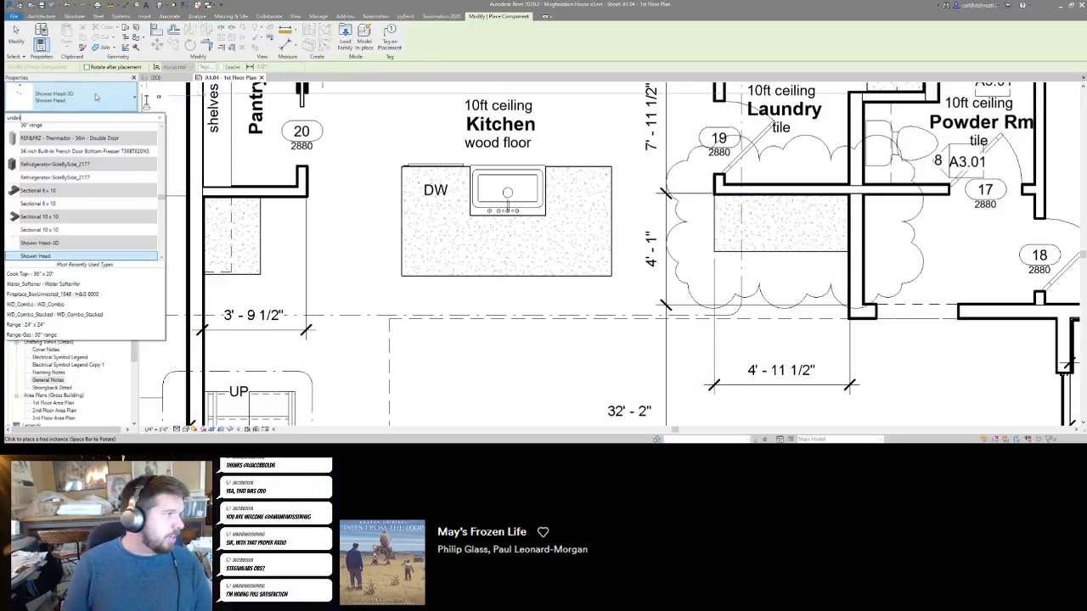
{"action": "type", "text": "under"}
{"action": "type", "text": "fr"}
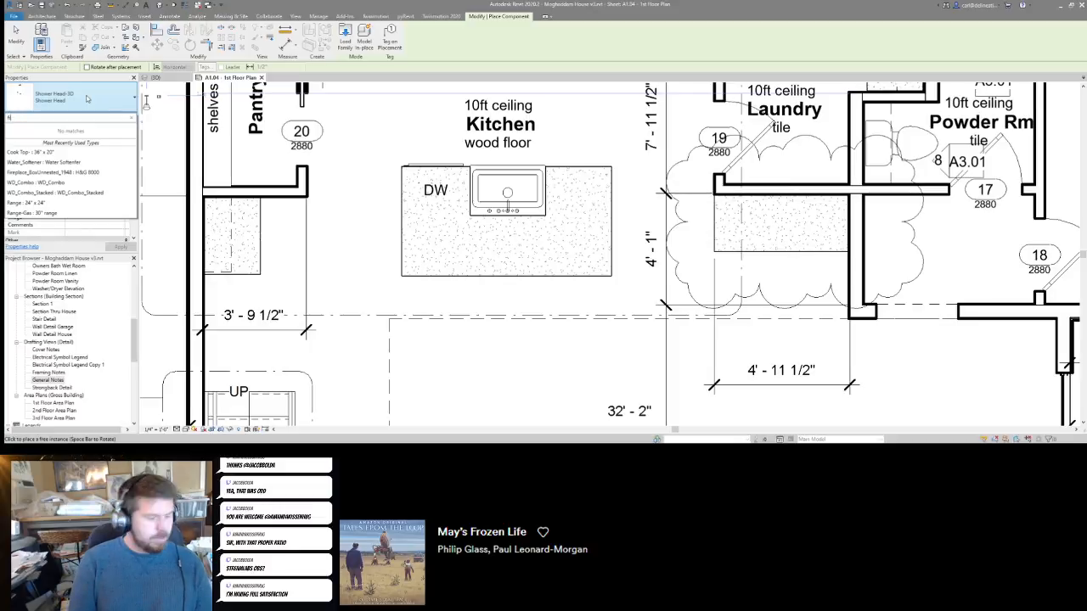
{"action": "type", "text": "idg"}
Load the Bar Ref Under Counter.rfa family from the library's Kitchen & Appliances refrigerators & freezers folder.
{"action": "left_click", "coordinate": [345, 40]}
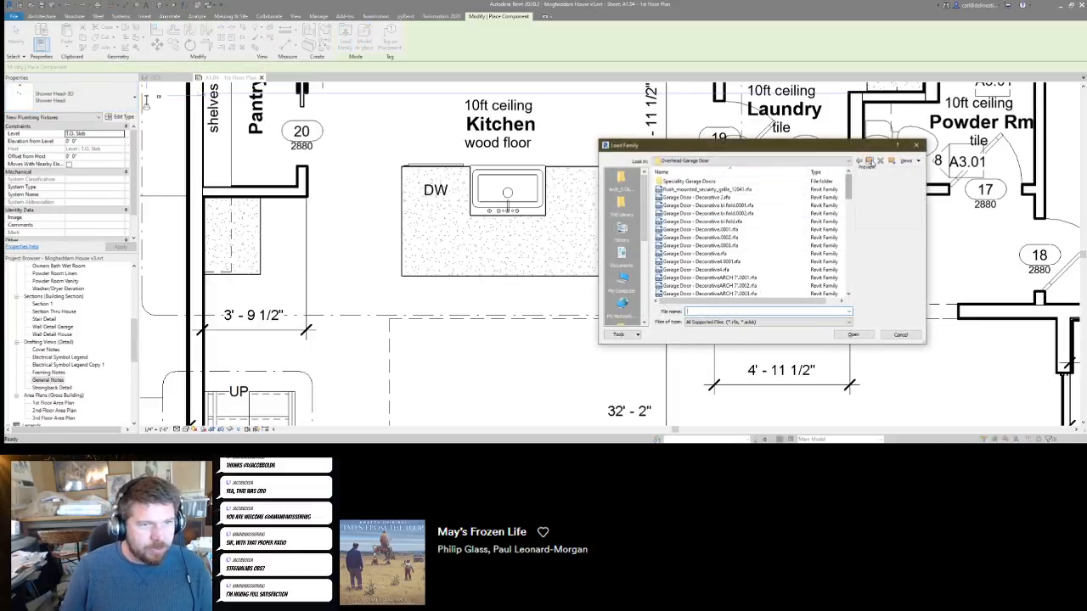
{"action": "left_click", "coordinate": [870, 161]}
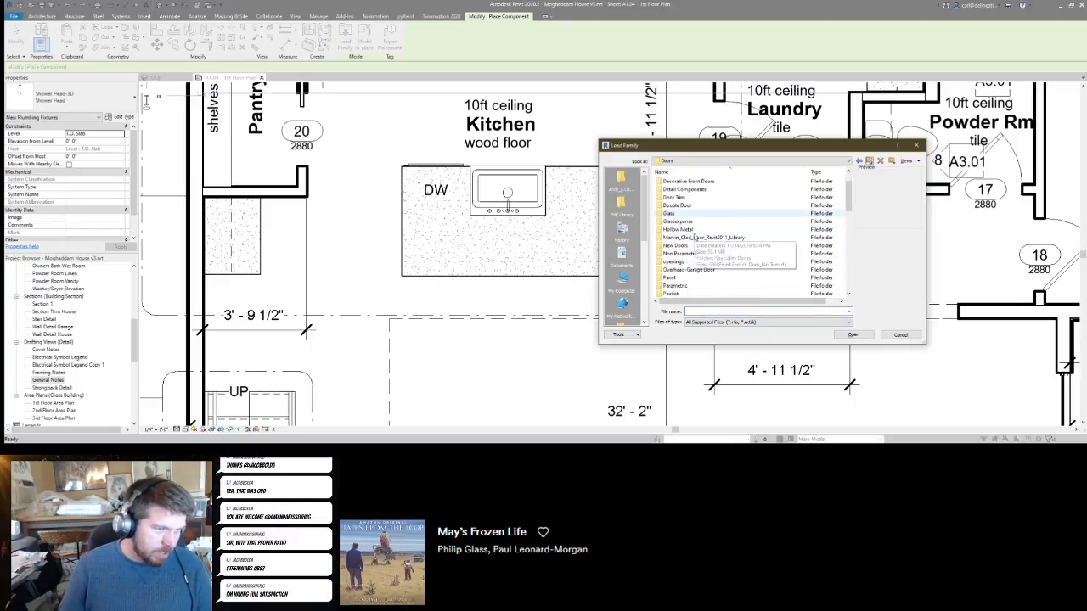
{"action": "scroll", "coordinate": [696, 247], "scroll_direction": "down", "scroll_amount": 2}
{"action": "scroll", "coordinate": [692, 255], "scroll_direction": "up", "scroll_amount": 2}
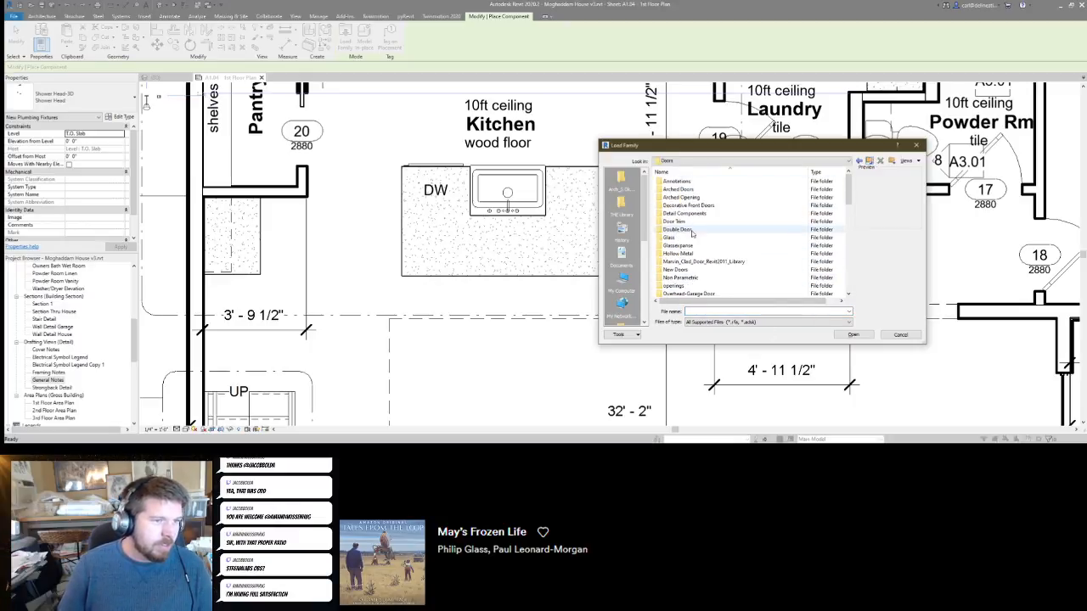
{"action": "left_click", "coordinate": [869, 161]}
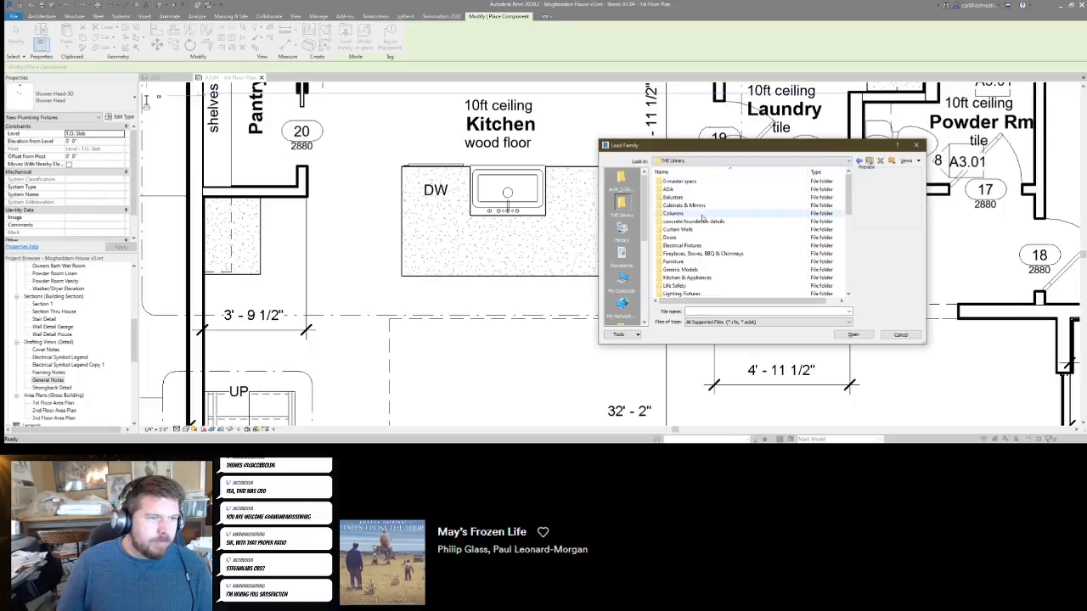
{"action": "scroll", "coordinate": [701, 221], "scroll_direction": "down", "scroll_amount": 3}
{"action": "double_click", "coordinate": [699, 207]}
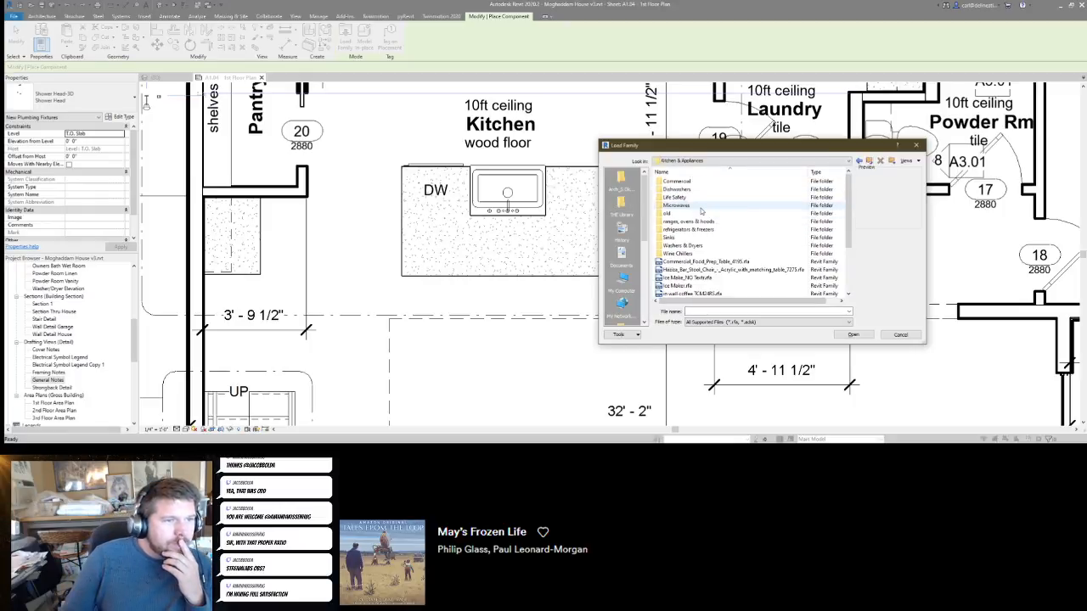
{"action": "double_click", "coordinate": [688, 236]}
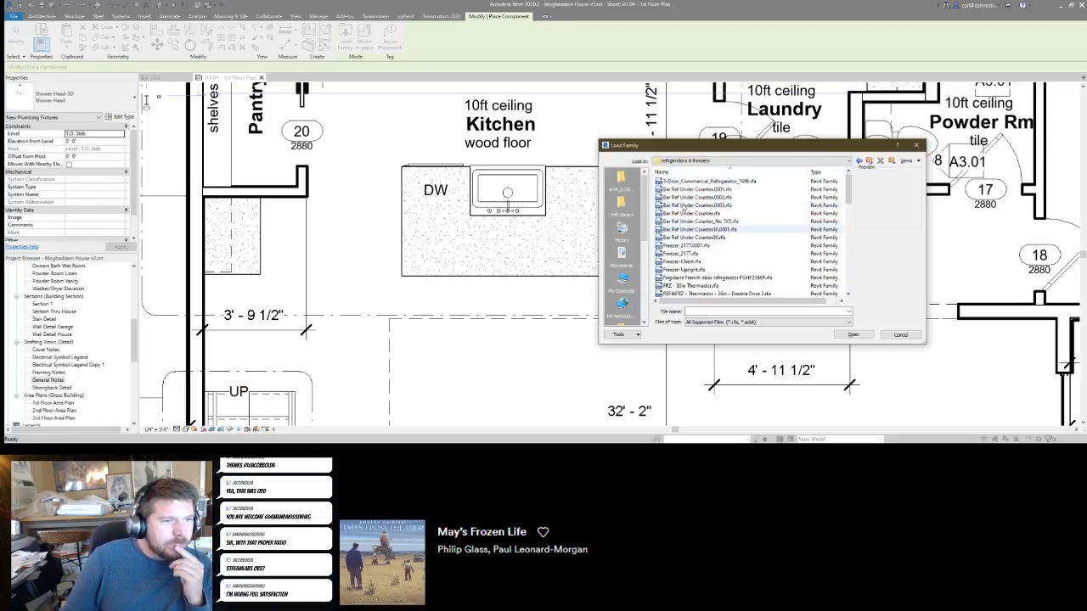
{"action": "left_click", "coordinate": [690, 213]}
{"action": "left_click", "coordinate": [853, 334]}
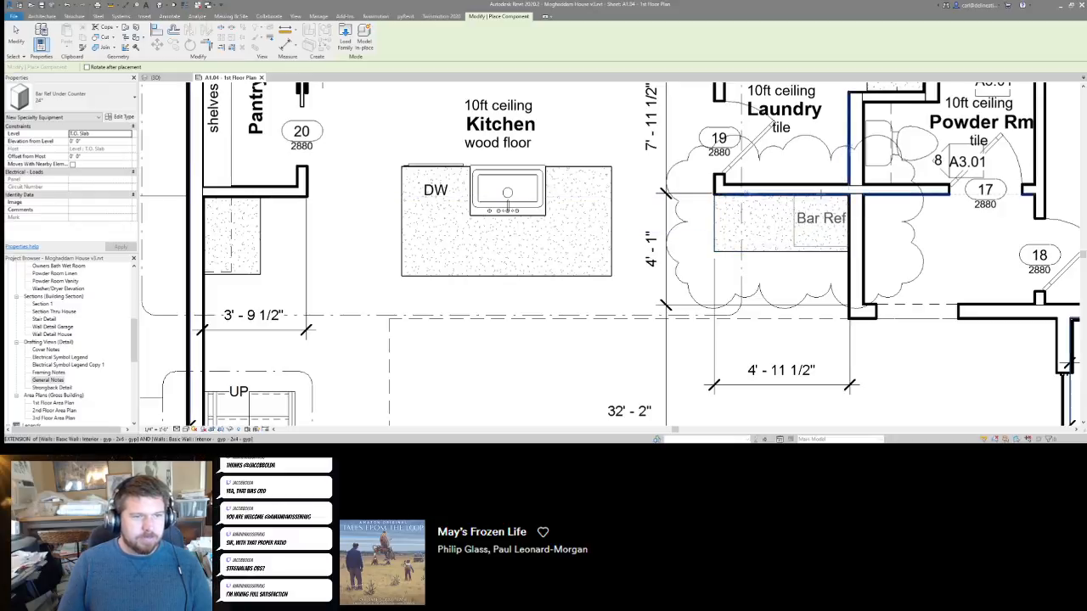
Place the 24" Bar Ref Under Counter in the wall corner of the counter below the laundry.
{"action": "left_click", "coordinate": [816, 230]}
{"action": "key", "text": "Escape"}
{"action": "key", "text": "Escape"}
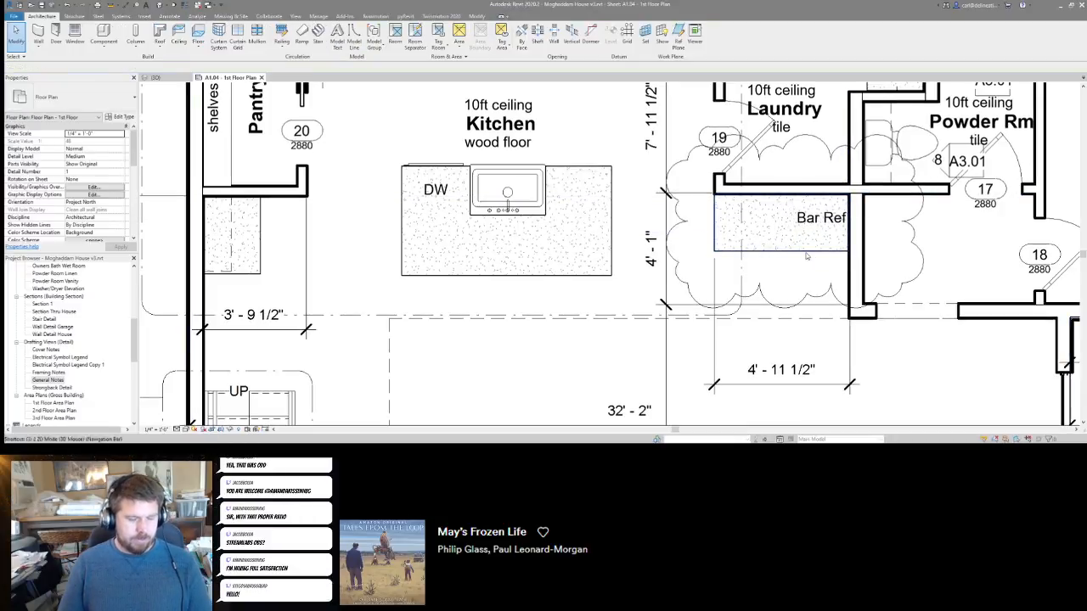
Switch to the {3D} view and set its Projection Mode to Perspective.
{"action": "key", "text": "ctrl+Tab"}
{"action": "scroll", "coordinate": [67, 222], "scroll_direction": "down", "scroll_amount": 5}
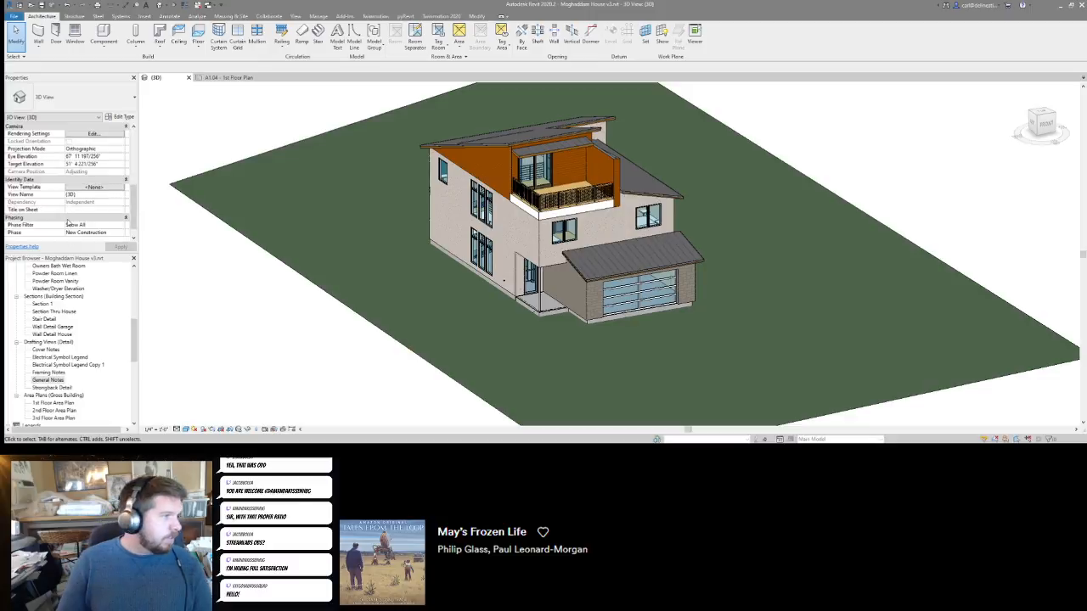
{"action": "scroll", "coordinate": [104, 178], "scroll_direction": "up", "scroll_amount": 1}
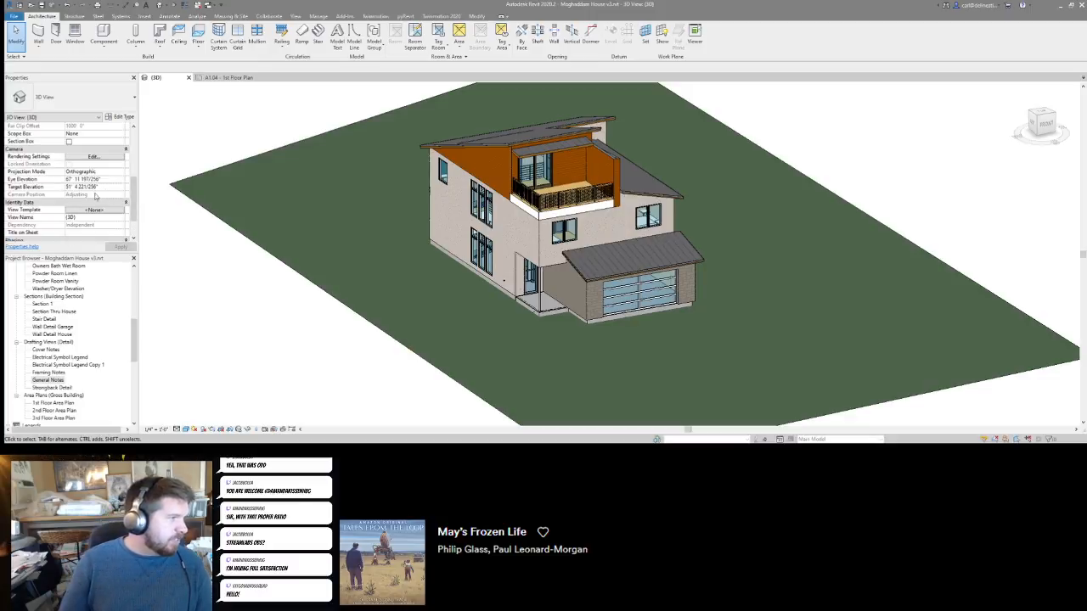
{"action": "scroll", "coordinate": [69, 186], "scroll_direction": "down", "scroll_amount": 1}
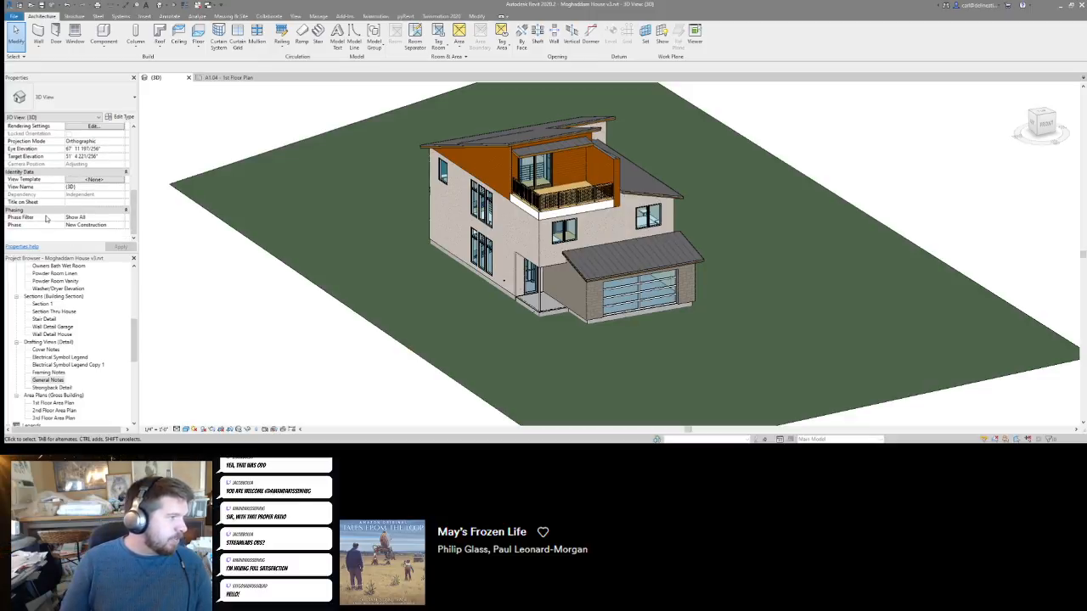
{"action": "scroll", "coordinate": [110, 219], "scroll_direction": "up", "scroll_amount": 5}
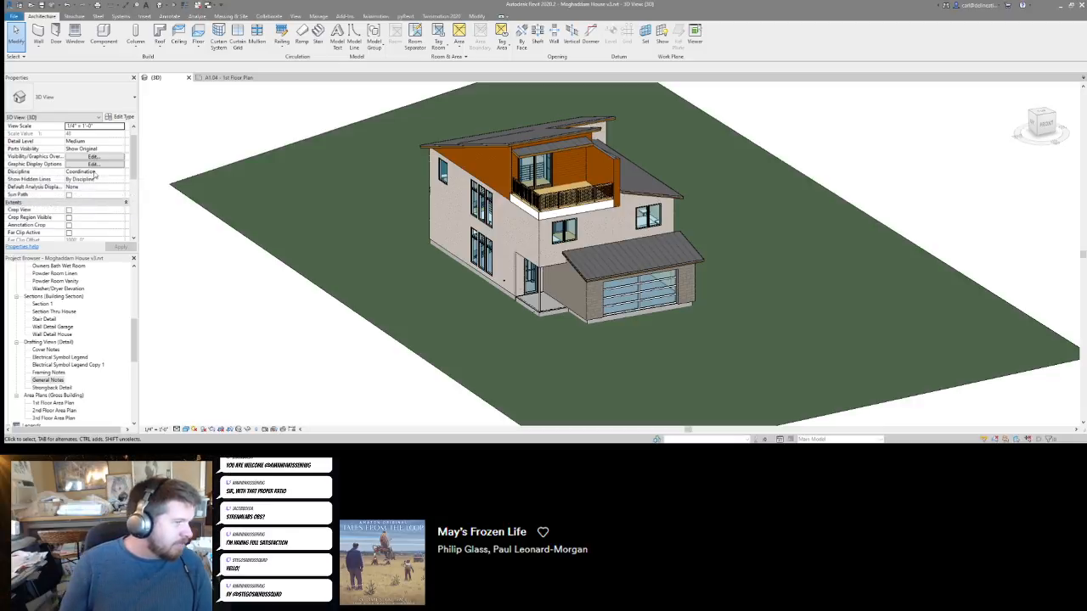
{"action": "scroll", "coordinate": [98, 198], "scroll_direction": "down", "scroll_amount": 5}
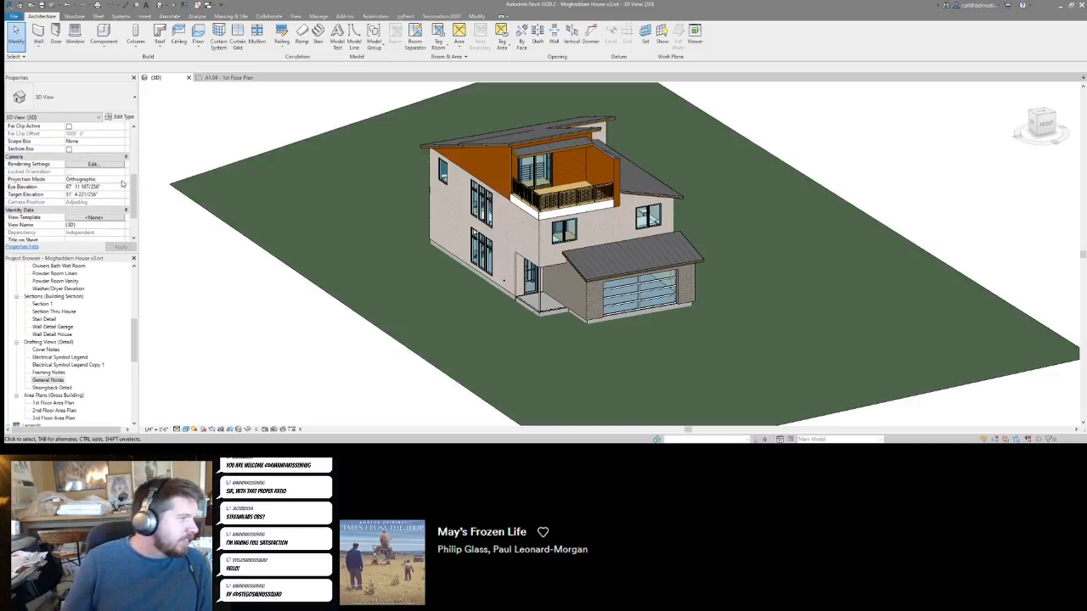
{"action": "left_click", "coordinate": [93, 194]}
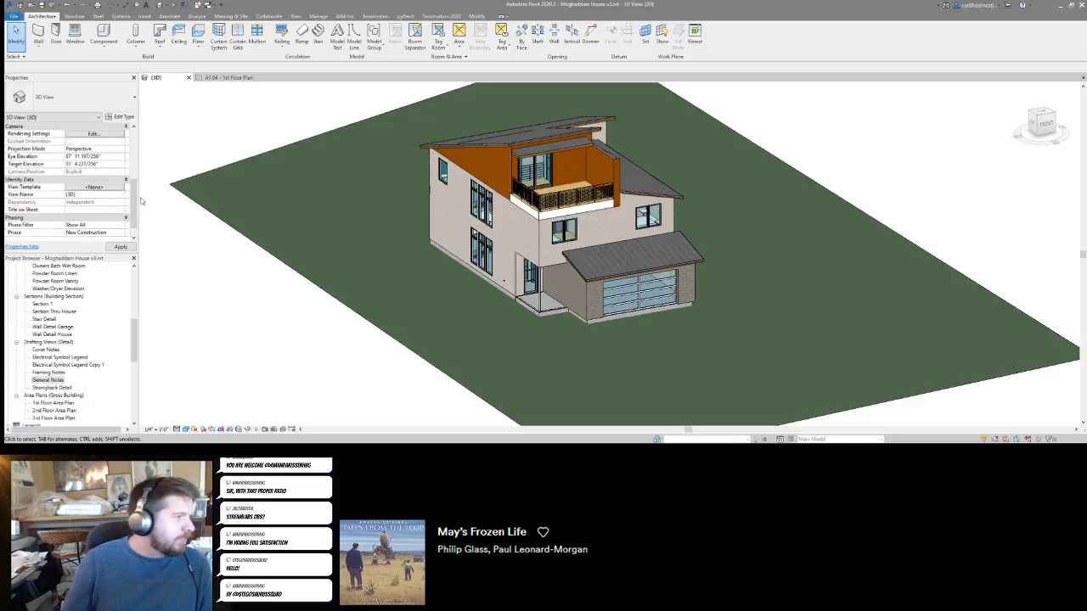
Reset the perspective 3D view's crop boundary to the model.
{"action": "scroll", "coordinate": [518, 227], "scroll_direction": "up", "scroll_amount": 5}
{"action": "right_click", "coordinate": [337, 205]}
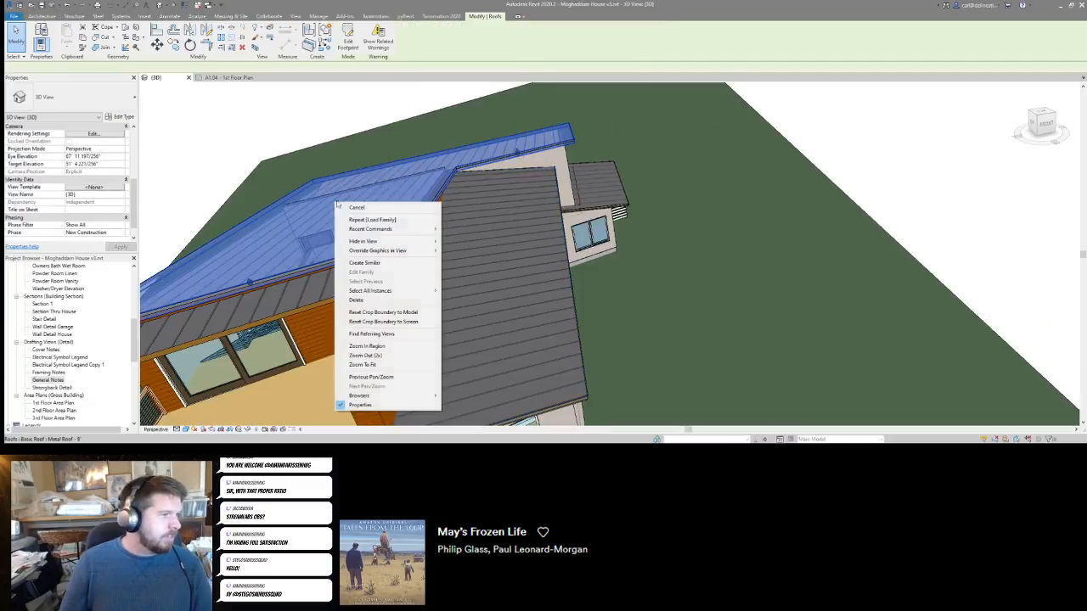
{"action": "left_click", "coordinate": [383, 312]}
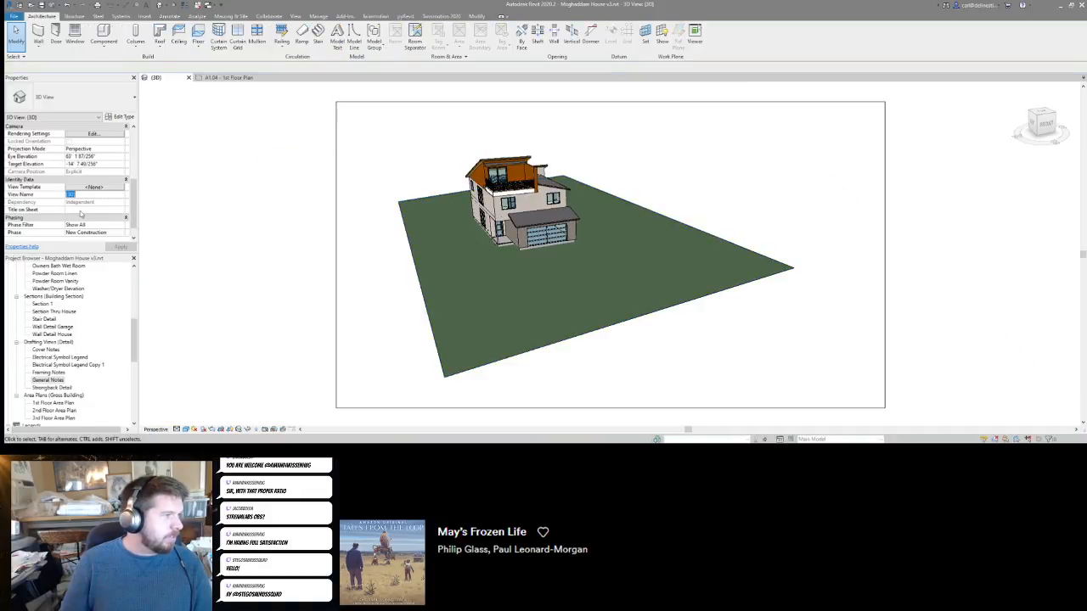
Turn off the visible crop region in the 3D view and orbit around the house.
{"action": "scroll", "coordinate": [76, 195], "scroll_direction": "up", "scroll_amount": 4}
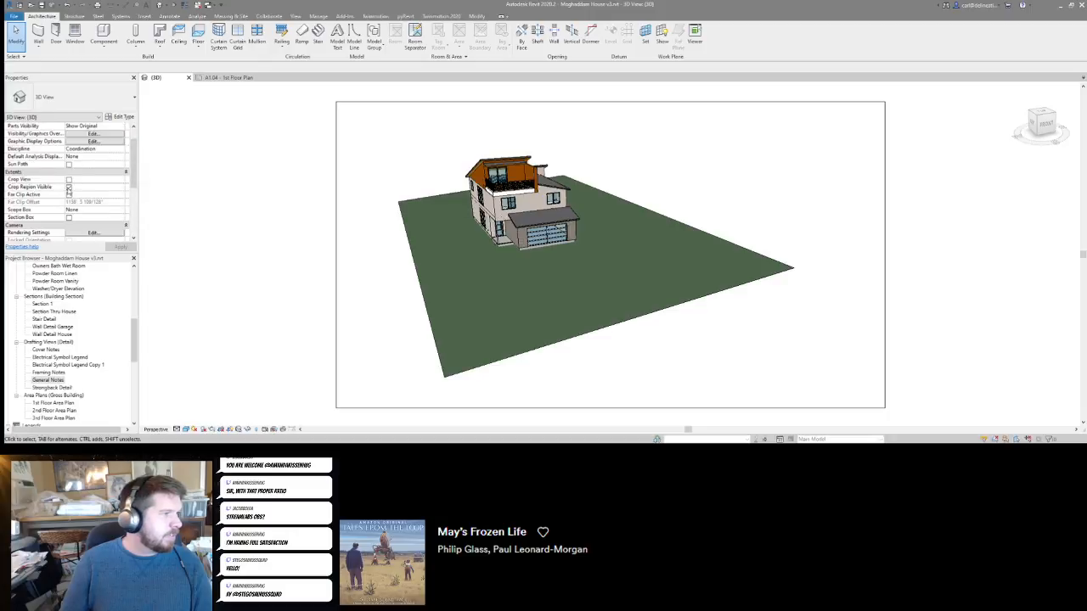
{"action": "left_click", "coordinate": [69, 187]}
{"action": "middle_click_drag", "start_coordinate": [475, 224], "coordinate": [415, 220], "text": "shift"}
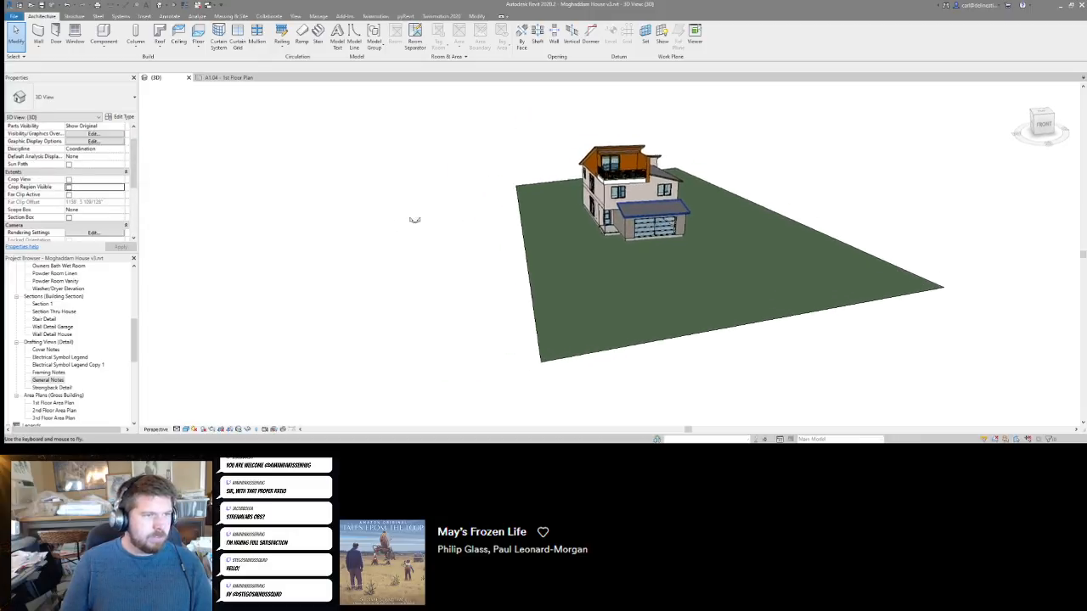
Fly from the exterior into the house and view the kitchen's range hood, upper cabinets and cooktop.
{"action": "scroll", "coordinate": [543, 226], "scroll_direction": "up", "scroll_amount": 10}
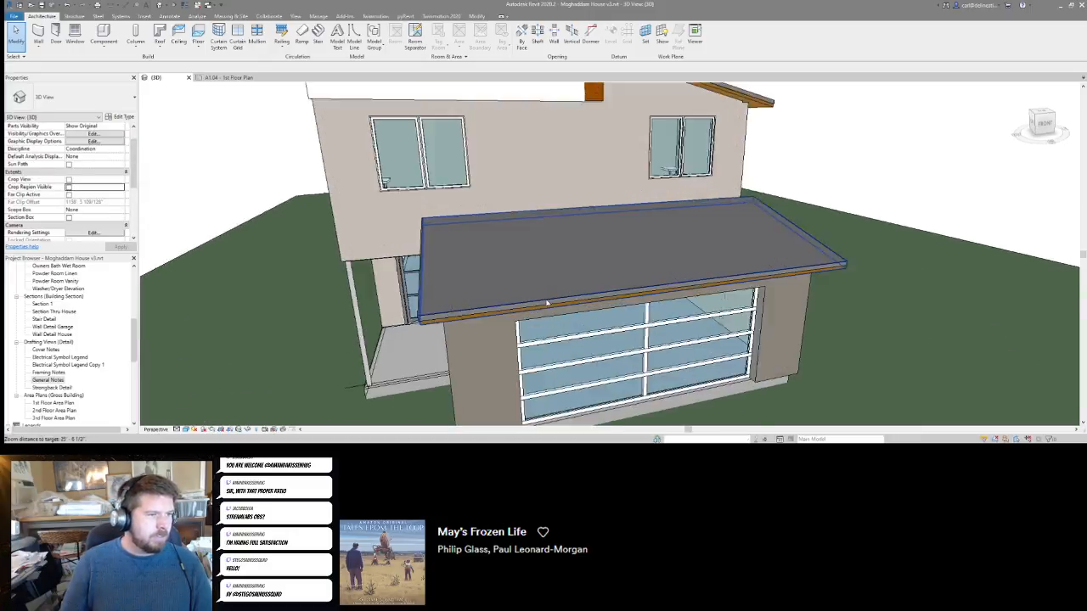
{"action": "scroll", "coordinate": [405, 213], "scroll_direction": "up", "scroll_amount": 10}
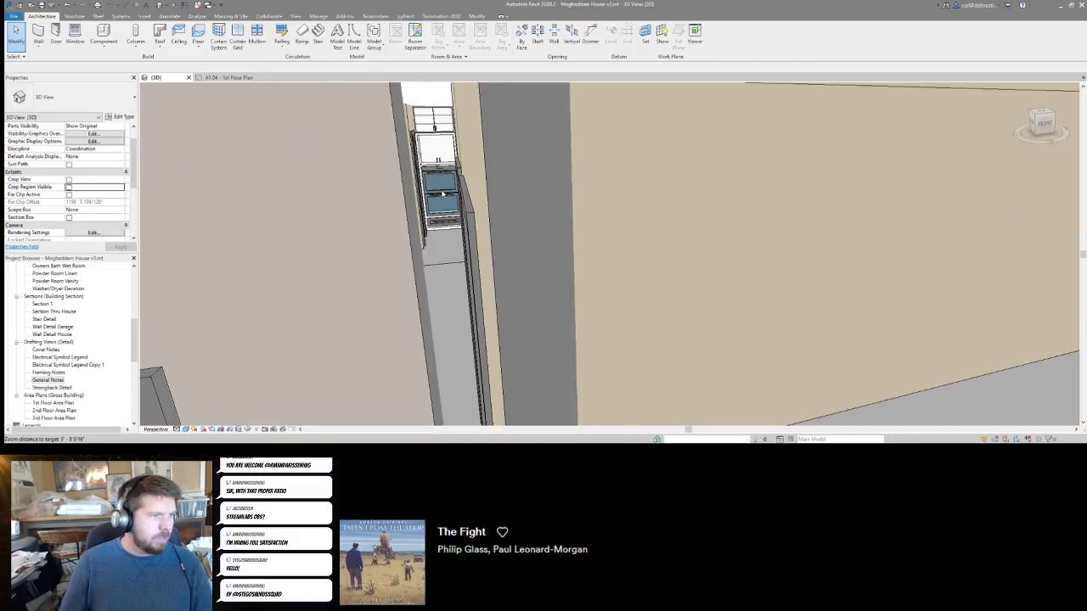
{"action": "scroll", "coordinate": [442, 194], "scroll_direction": "up", "scroll_amount": 4}
{"action": "middle_click_drag", "start_coordinate": [729, 197], "coordinate": [184, 177], "text": "shift"}
{"action": "key", "text": "w"}
{"action": "key", "text": "w"}
{"action": "key", "text": "w"}
{"action": "key", "text": "d"}
{"action": "key", "text": "a"}
{"action": "key", "text": "a"}
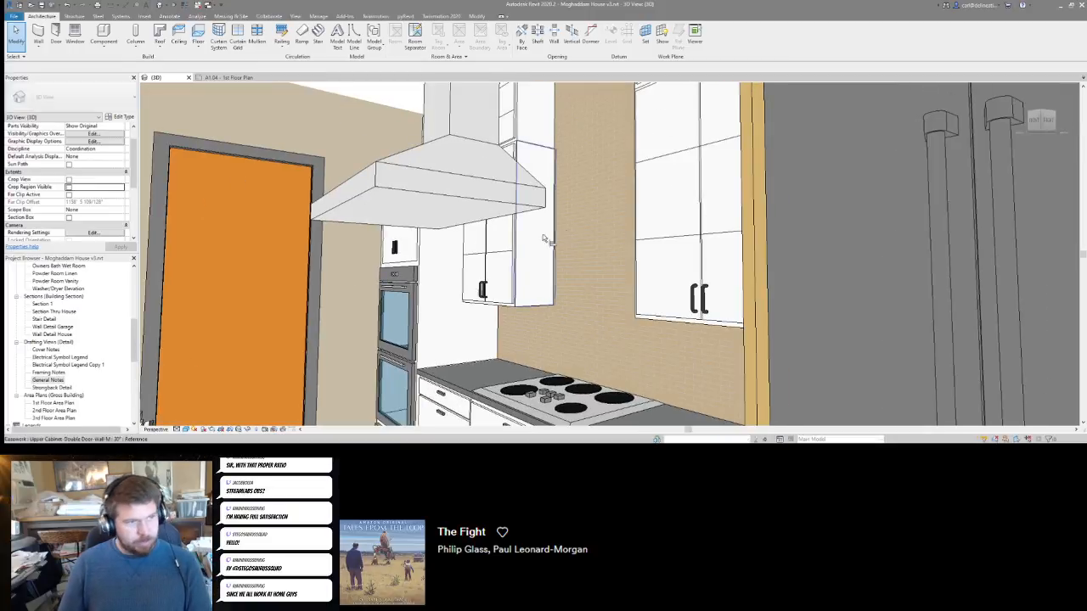
Try to align the range hood with the tiled kitchen wall.
{"action": "key", "text": "a"}
{"action": "key", "text": "l"}
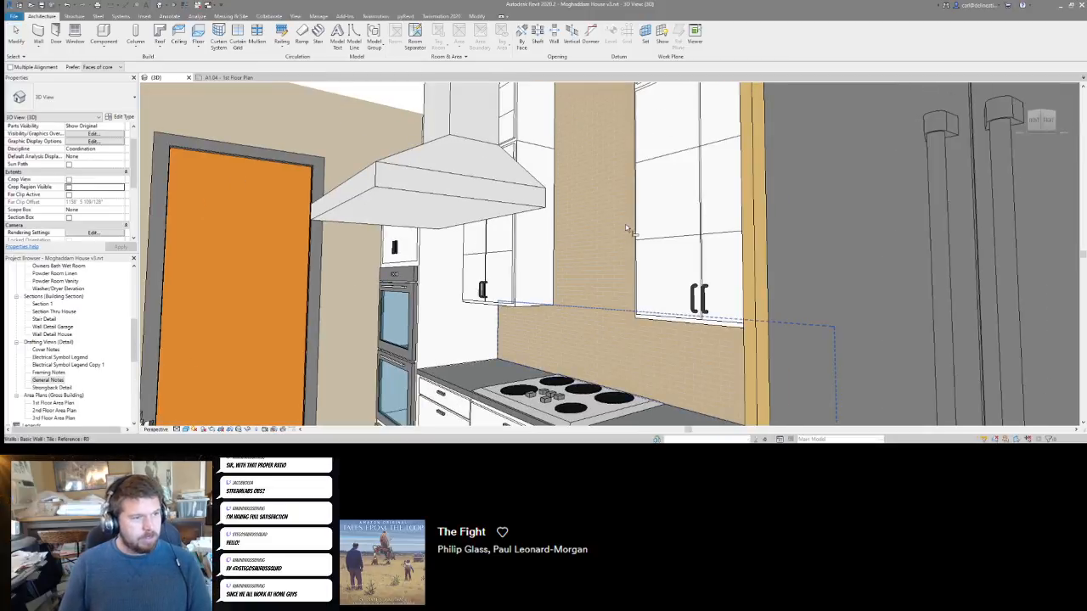
{"action": "left_click", "coordinate": [546, 207]}
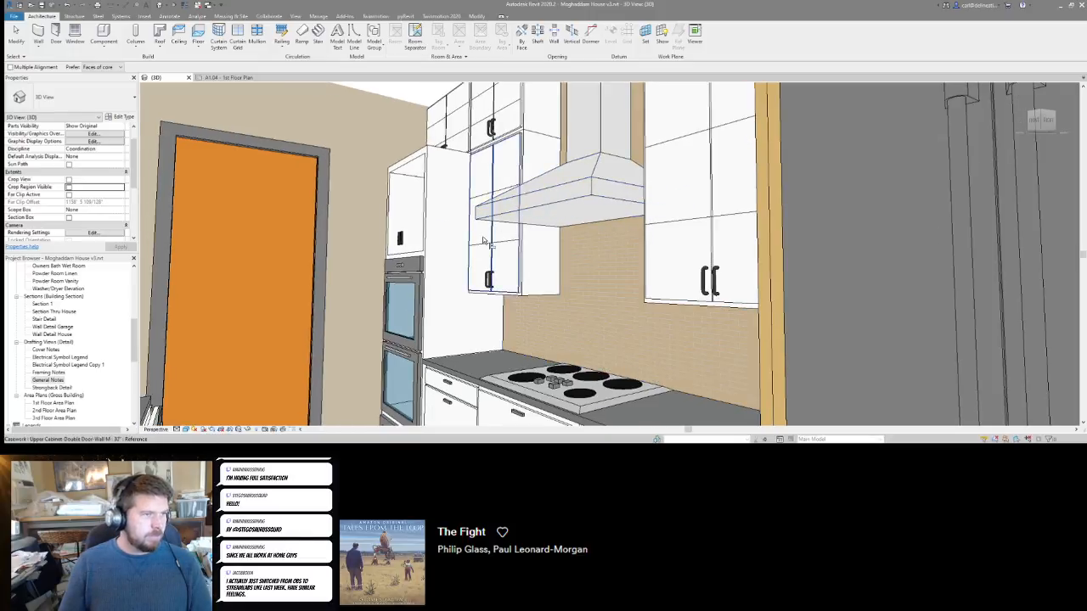
{"action": "left_click", "coordinate": [532, 223]}
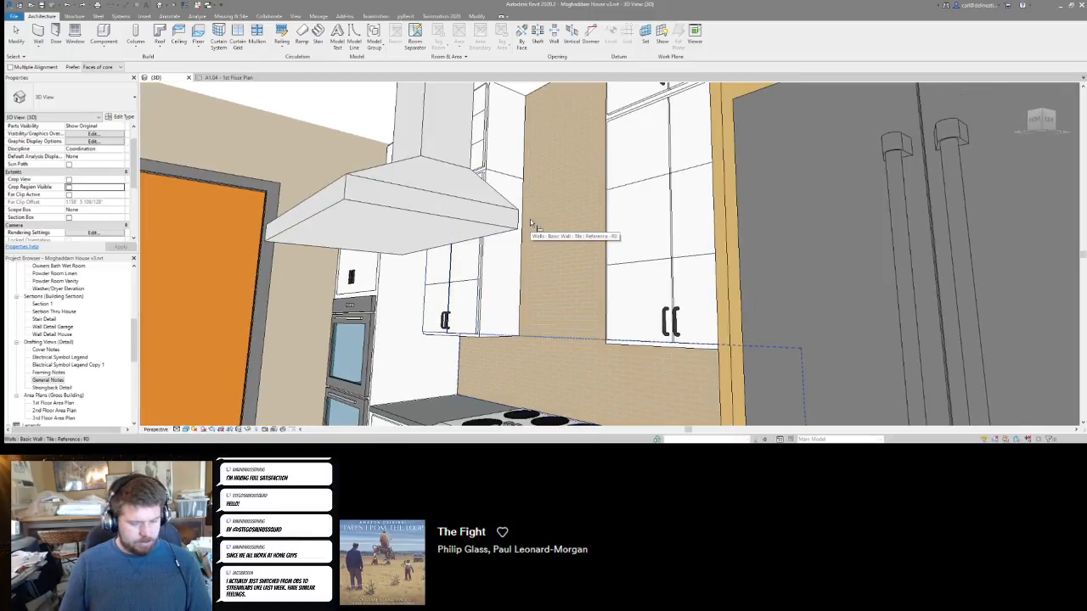
{"action": "key", "text": "Escape"}
{"action": "key", "text": "Escape"}
{"action": "key", "text": "ctrl+y"}
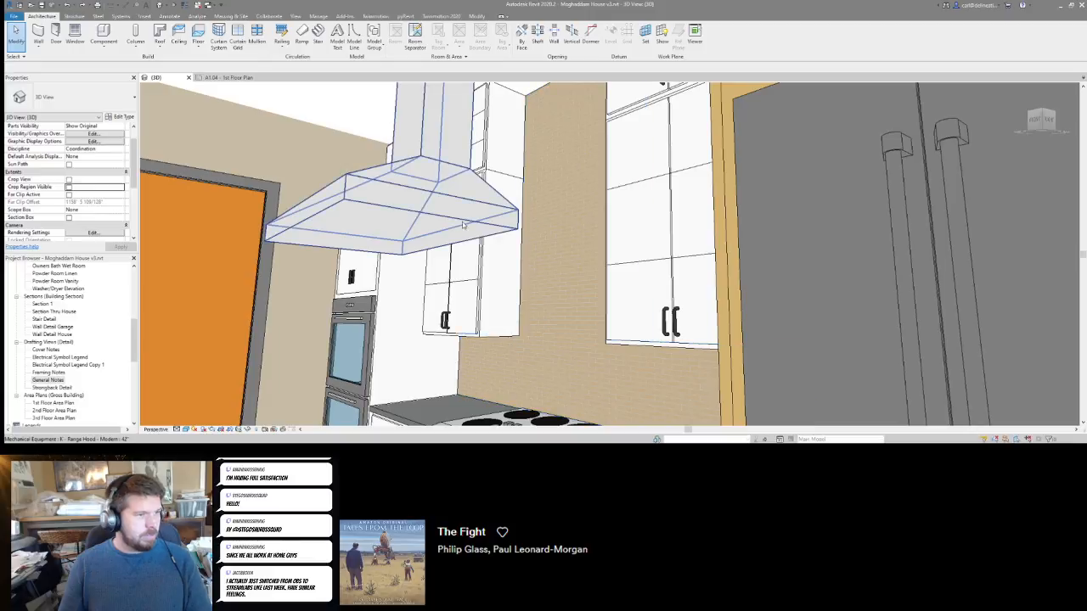
{"action": "key", "text": "a"}
{"action": "key", "text": "l"}
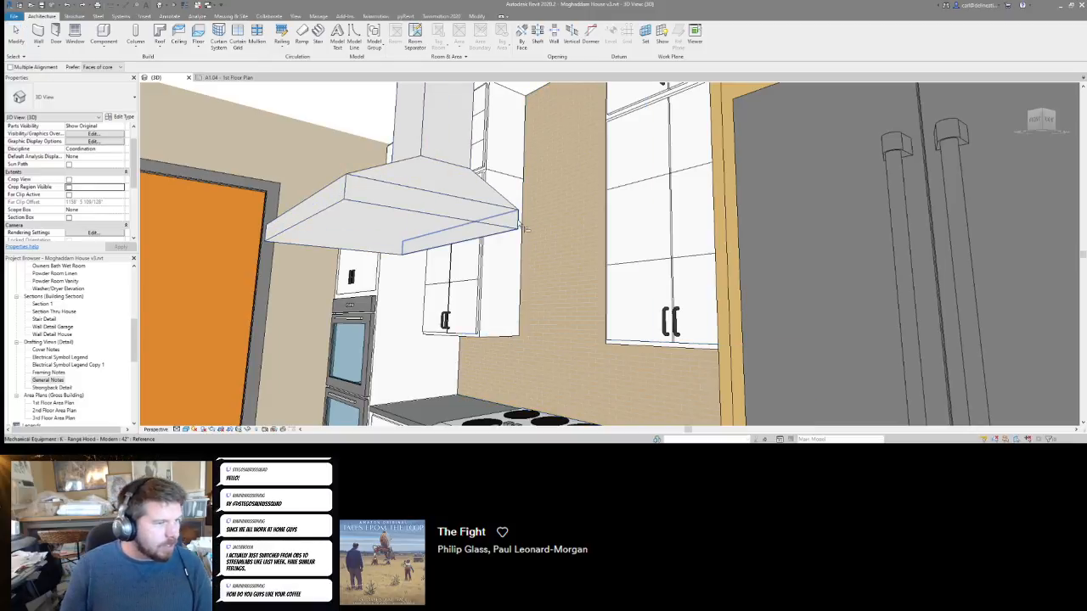
{"action": "left_click", "coordinate": [566, 208]}
{"action": "key", "text": "Escape"}
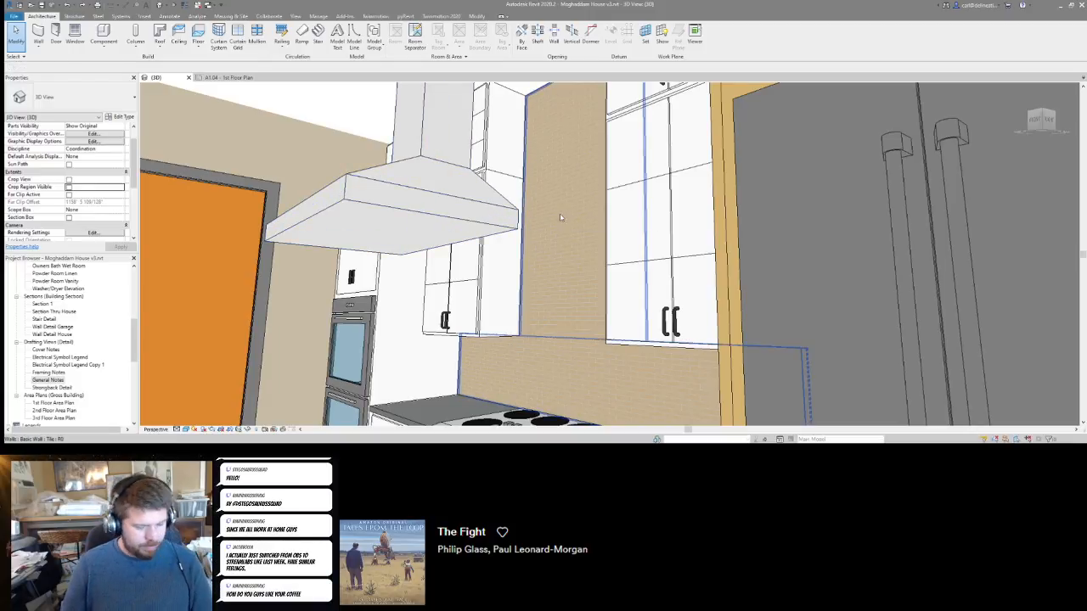
Align the range hood's back to the tile wall behind the cooktop, using the wall face as the reference.
{"action": "key", "text": "a"}
{"action": "key", "text": "l"}
{"action": "left_click", "coordinate": [560, 214]}
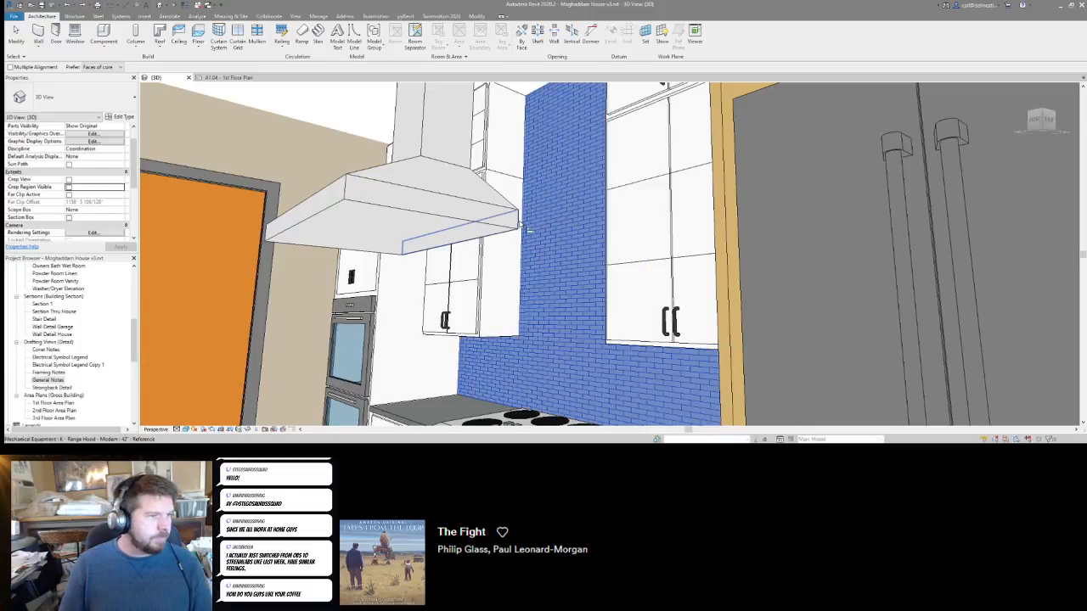
{"action": "middle_click_drag", "start_coordinate": [525, 226], "coordinate": [477, 265], "text": "shift"}
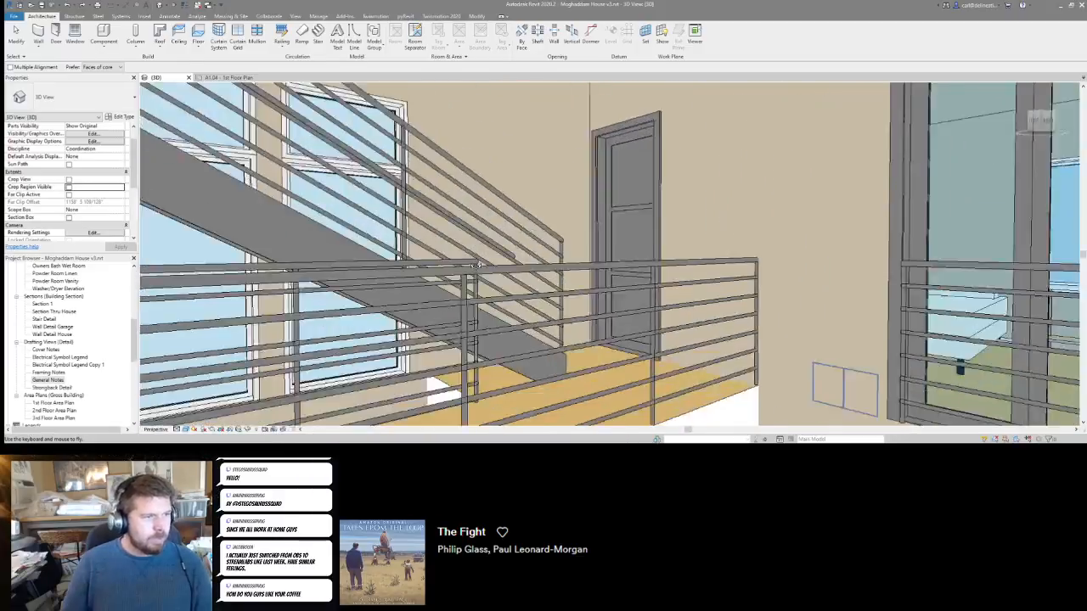
Set the 3D view's detail level to Fine and its silhouettes to Wide Lines in the graphic display options.
{"action": "right_click_drag", "start_coordinate": [478, 265], "coordinate": [524, 320]}
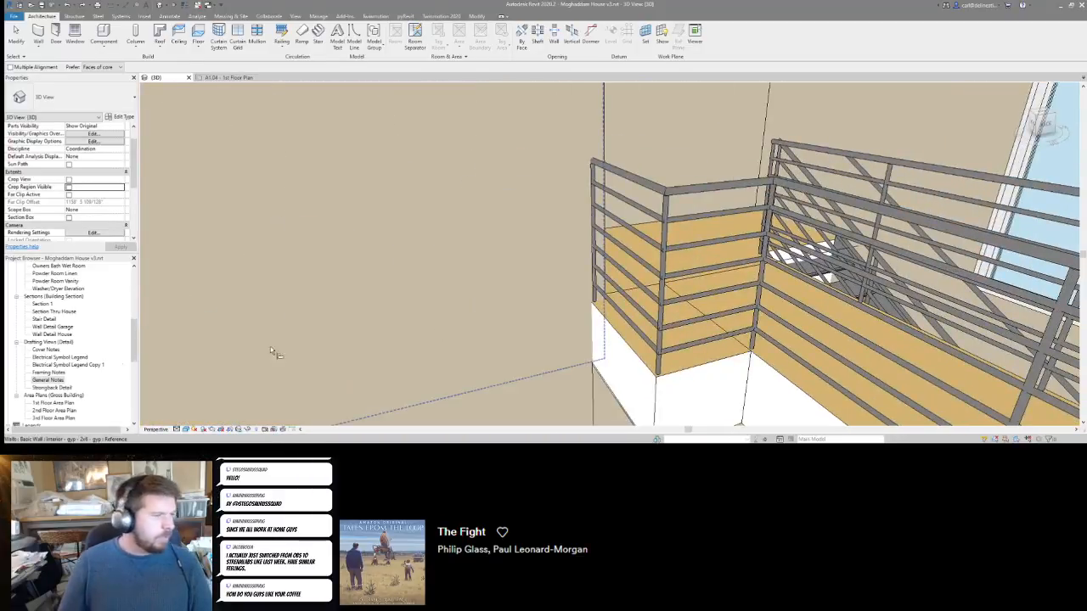
{"action": "left_click", "coordinate": [177, 428]}
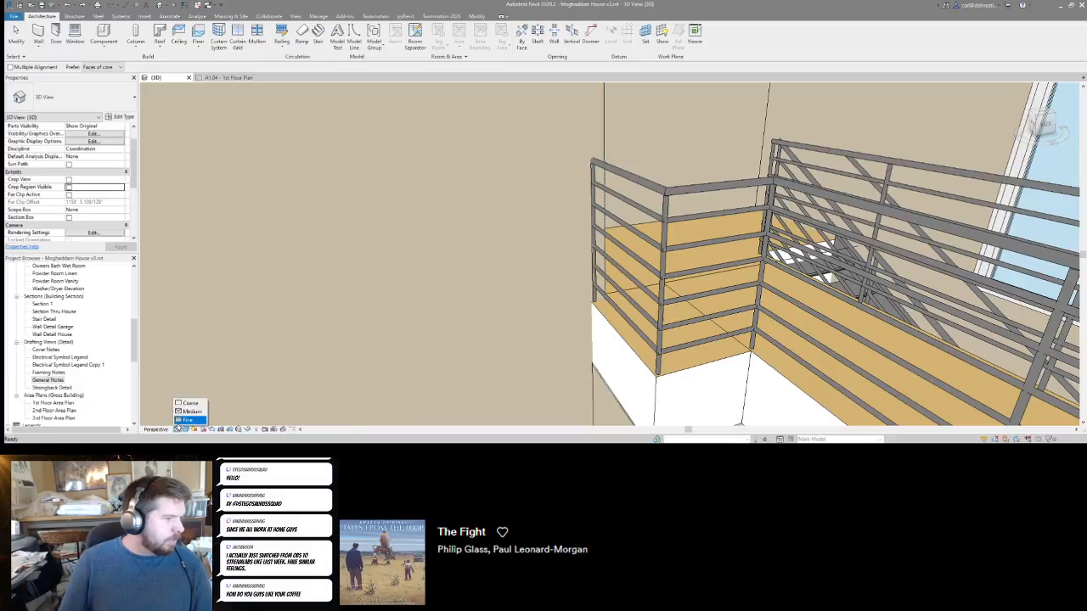
{"action": "left_click", "coordinate": [186, 429]}
{"action": "left_click", "coordinate": [208, 365]}
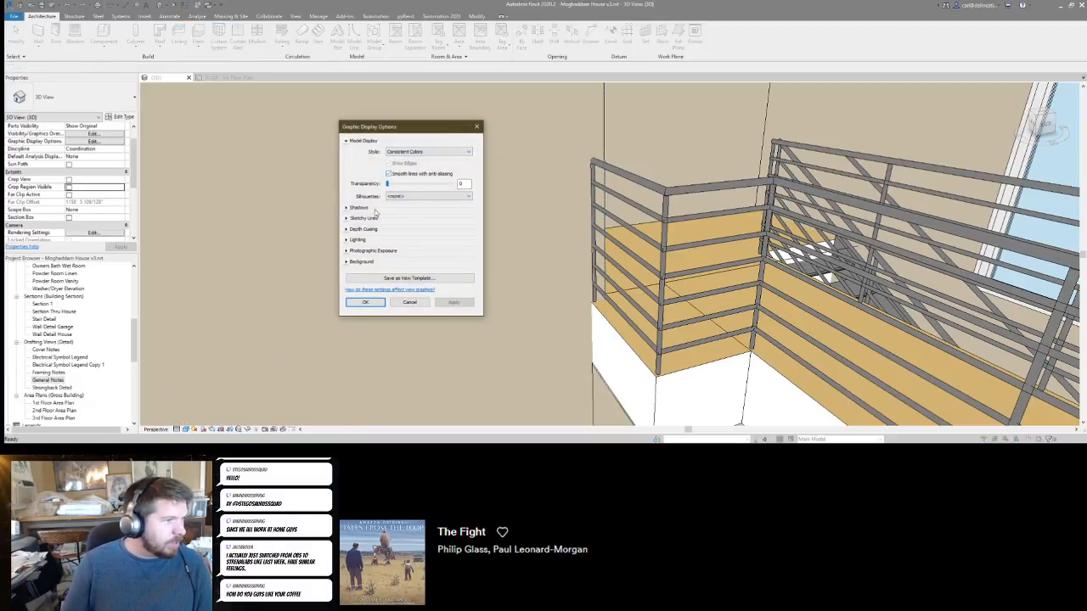
{"action": "left_click", "coordinate": [391, 197]}
{"action": "left_click", "coordinate": [416, 311]}
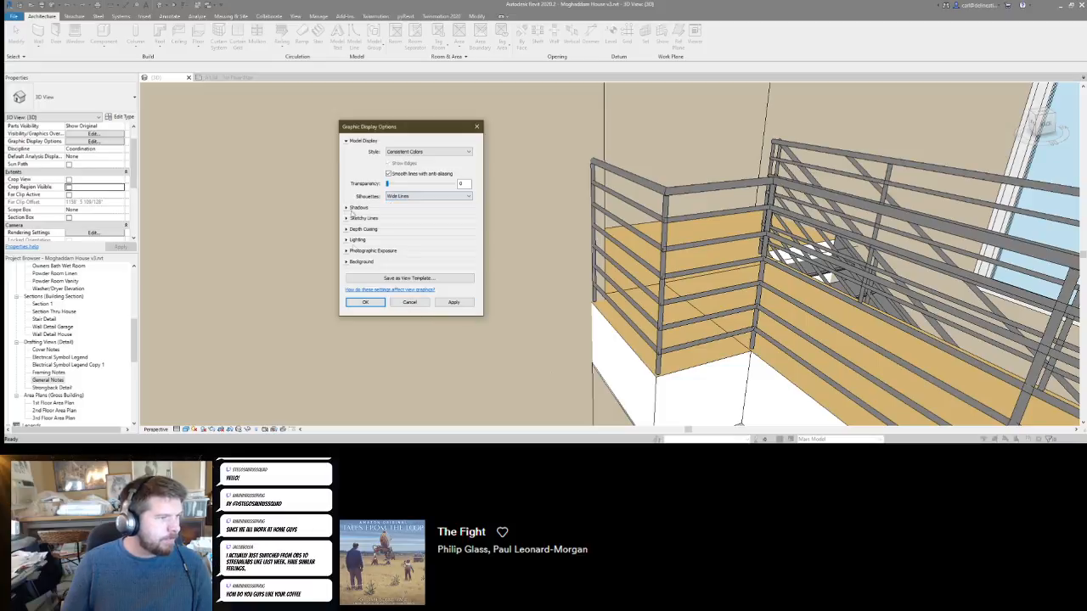
Enable cast shadows, ambient shadows and sketchy lines with extension 2, set the sun intensity to 37, and apply the display options.
{"action": "left_click", "coordinate": [346, 208]}
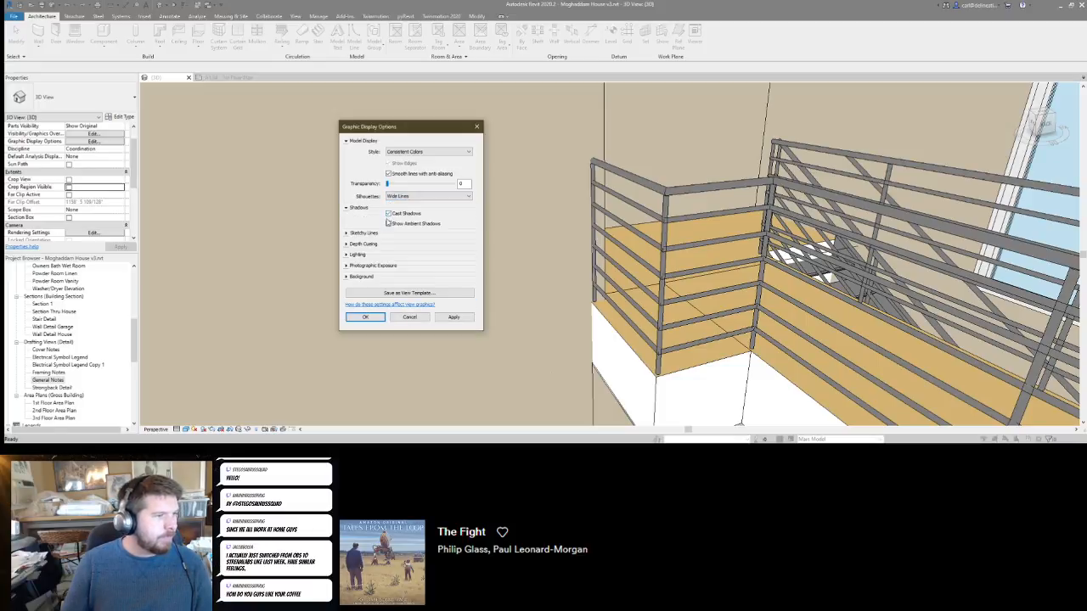
{"action": "left_click", "coordinate": [348, 234]}
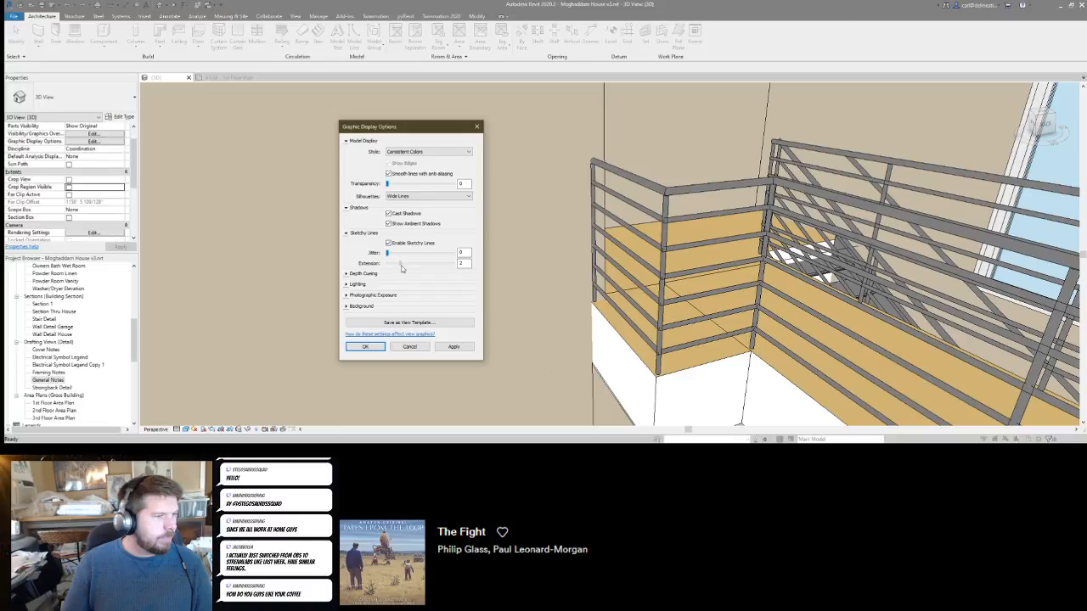
{"action": "left_click", "coordinate": [346, 284]}
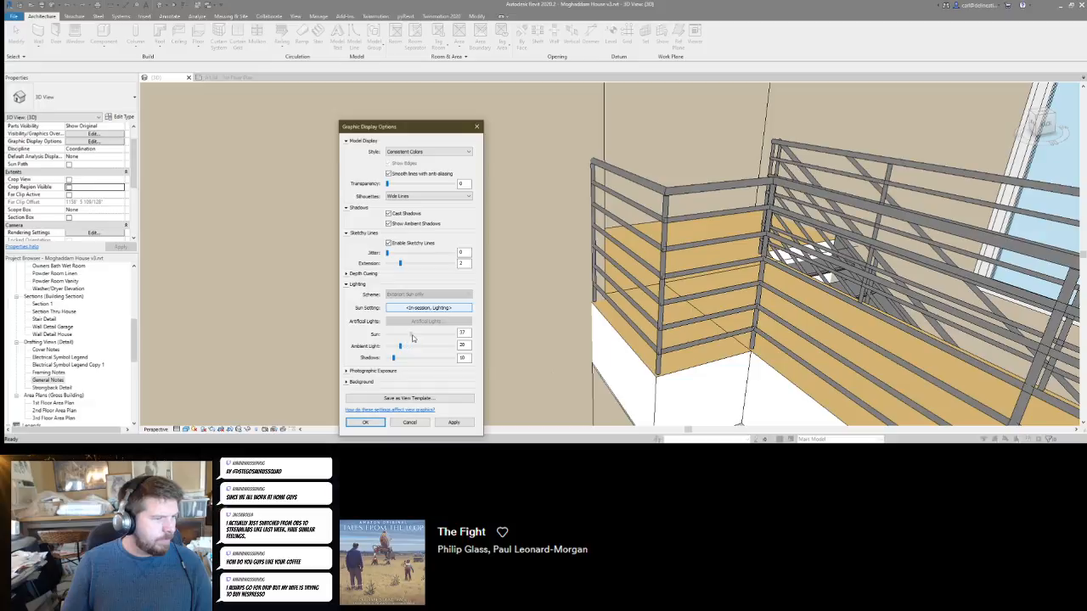
{"action": "left_click", "coordinate": [368, 425]}
Walk through the interior in 3D and examine the stair railings, kitchen, living area and upper hallway.
{"action": "middle_click_drag", "start_coordinate": [548, 257], "coordinate": [813, 267], "text": "shift"}
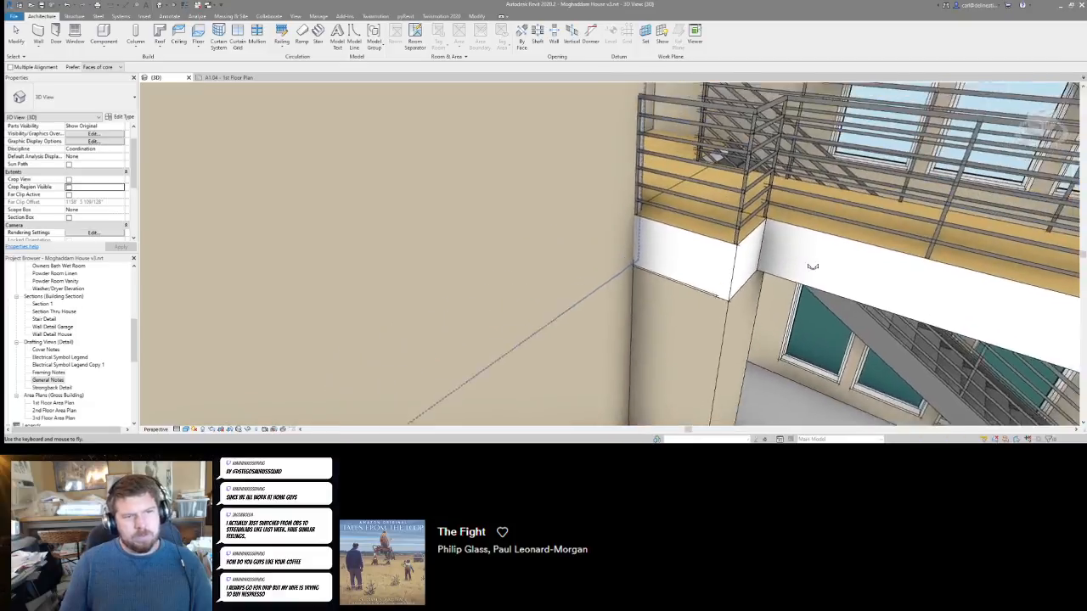
{"action": "left_click_drag", "start_coordinate": [813, 266], "coordinate": [824, 197]}
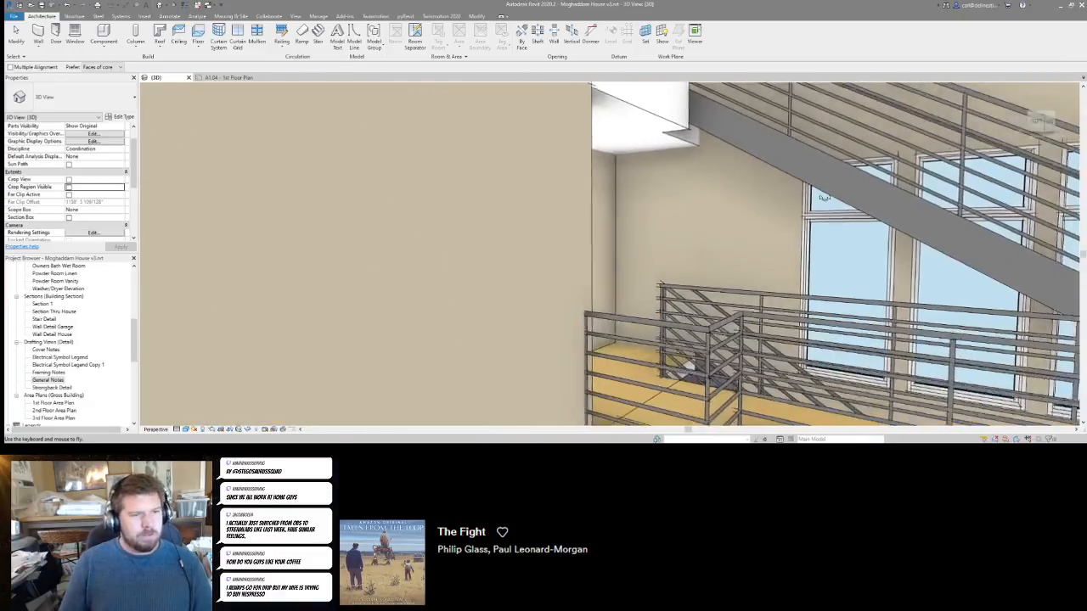
{"action": "left_click_drag", "start_coordinate": [676, 210], "coordinate": [253, 200]}
{"action": "left_click_drag", "start_coordinate": [1052, 161], "coordinate": [194, 215]}
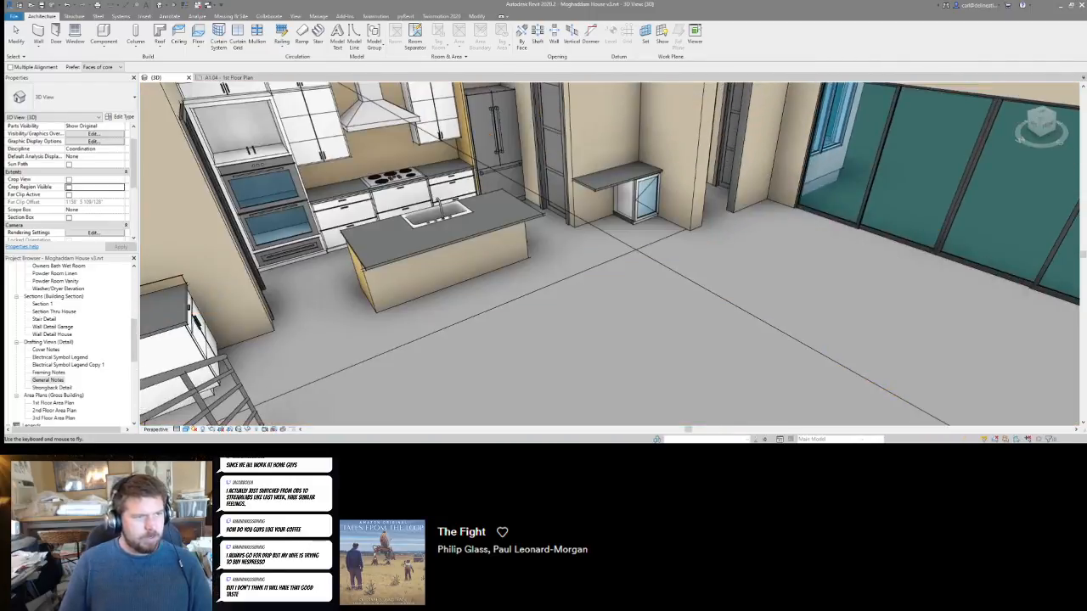
{"action": "left_click_drag", "start_coordinate": [610, 323], "coordinate": [609, 182]}
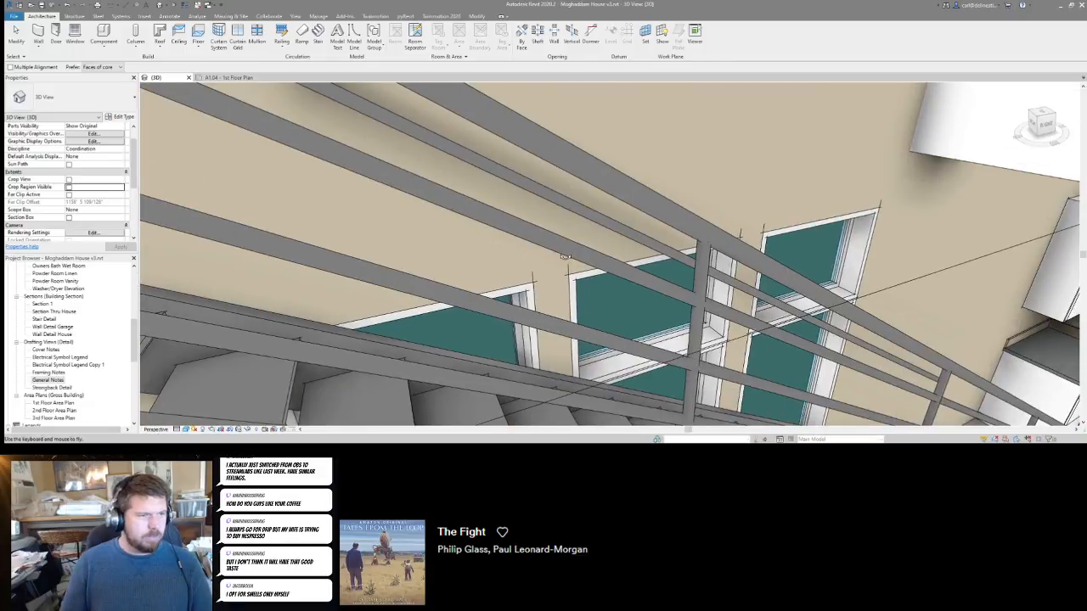
{"action": "left_click_drag", "start_coordinate": [566, 257], "coordinate": [897, 188]}
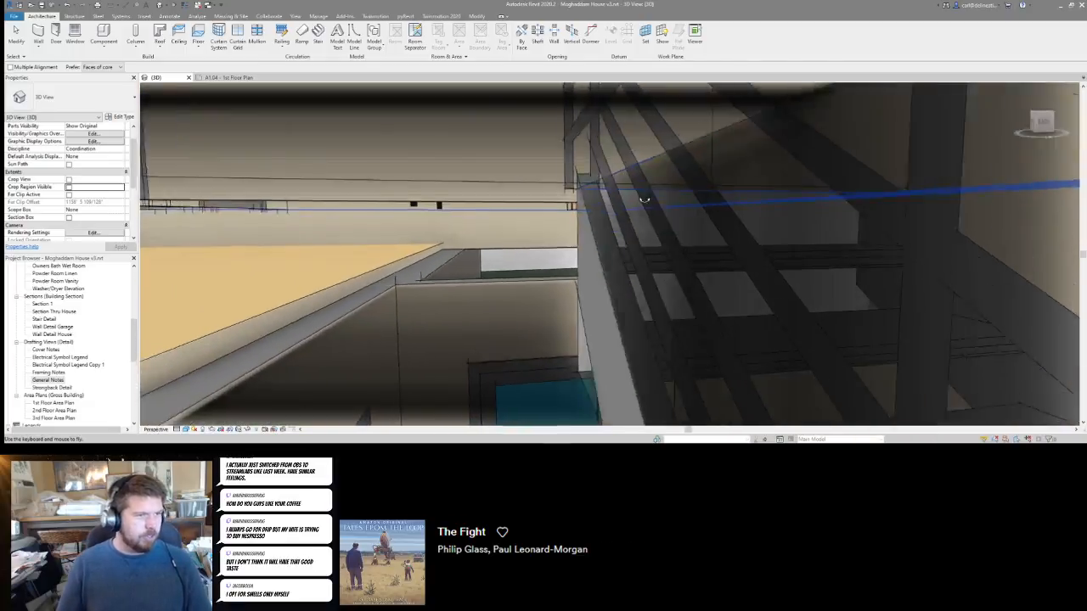
{"action": "left_click_drag", "start_coordinate": [644, 201], "coordinate": [595, 166]}
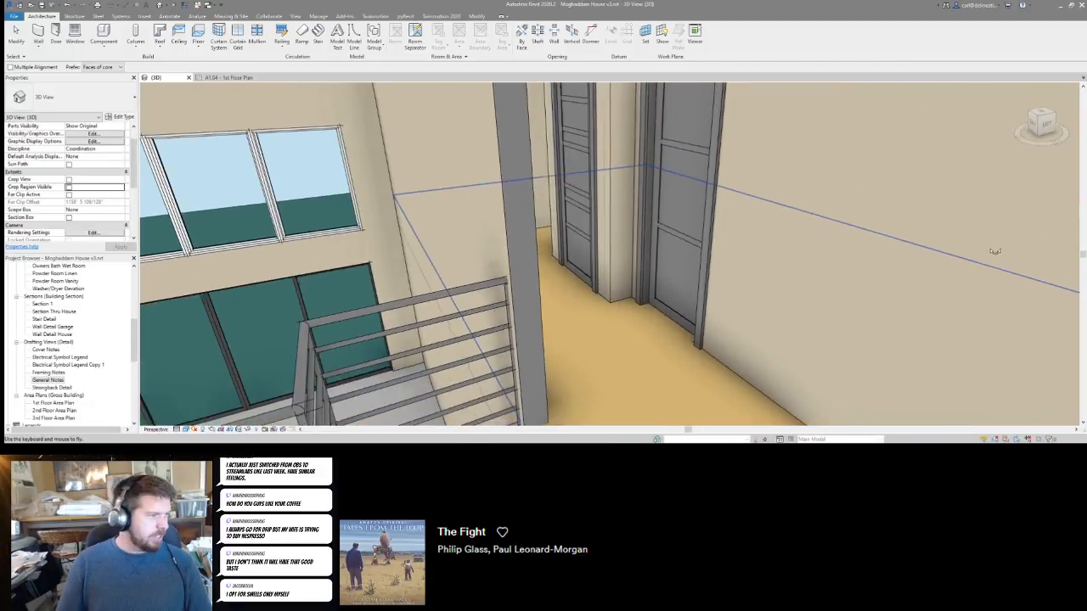
{"action": "left_click_drag", "start_coordinate": [167, 235], "coordinate": [192, 232]}
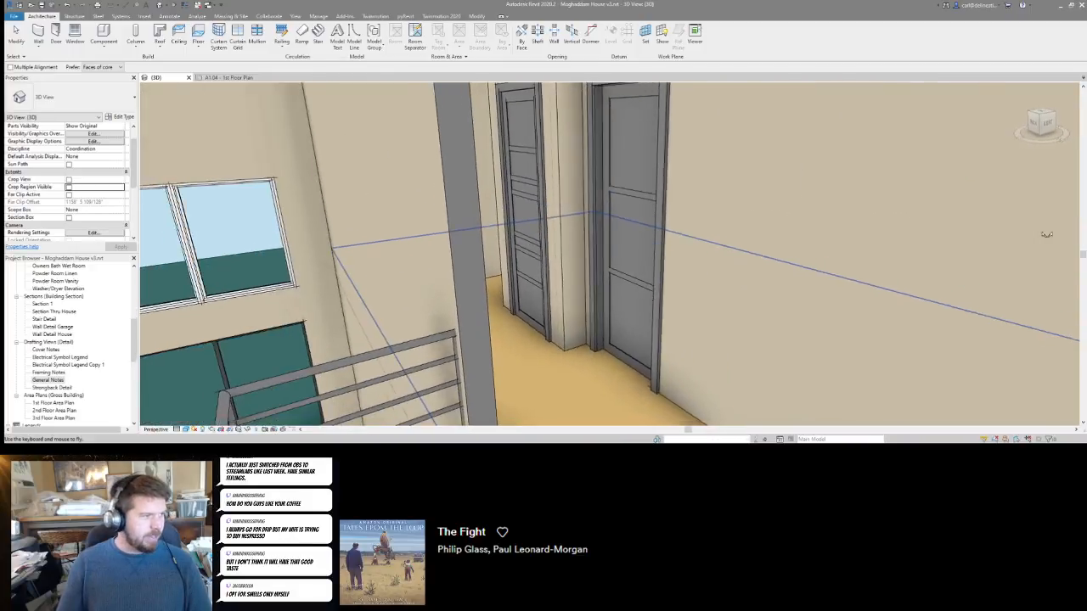
{"action": "left_click_drag", "start_coordinate": [1046, 236], "coordinate": [183, 259]}
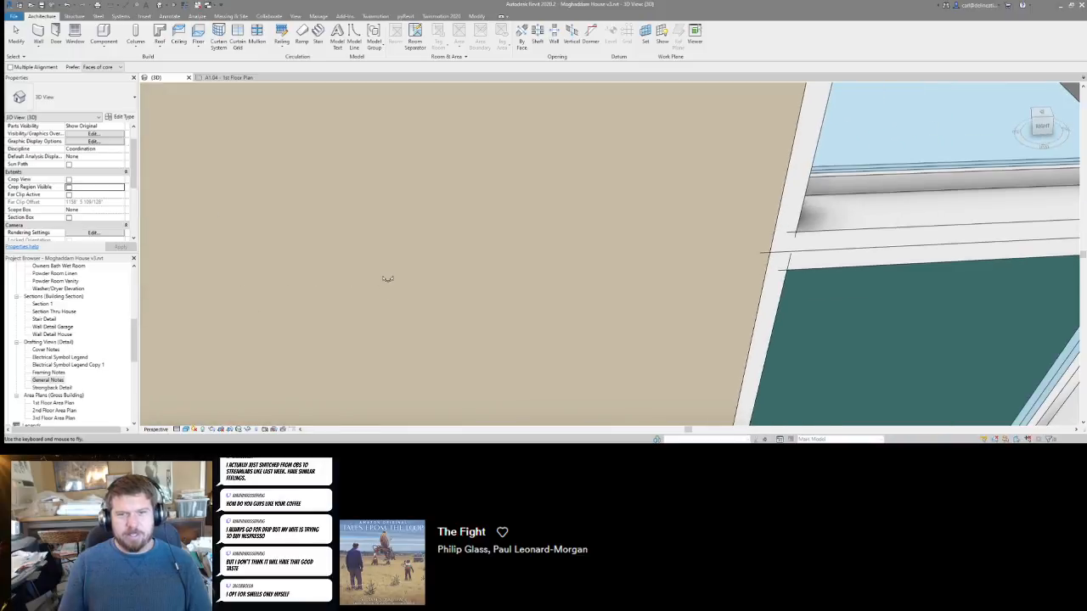
{"action": "left_click_drag", "start_coordinate": [601, 279], "coordinate": [98, 300]}
{"action": "key", "text": "w"}
{"action": "key", "text": "s"}
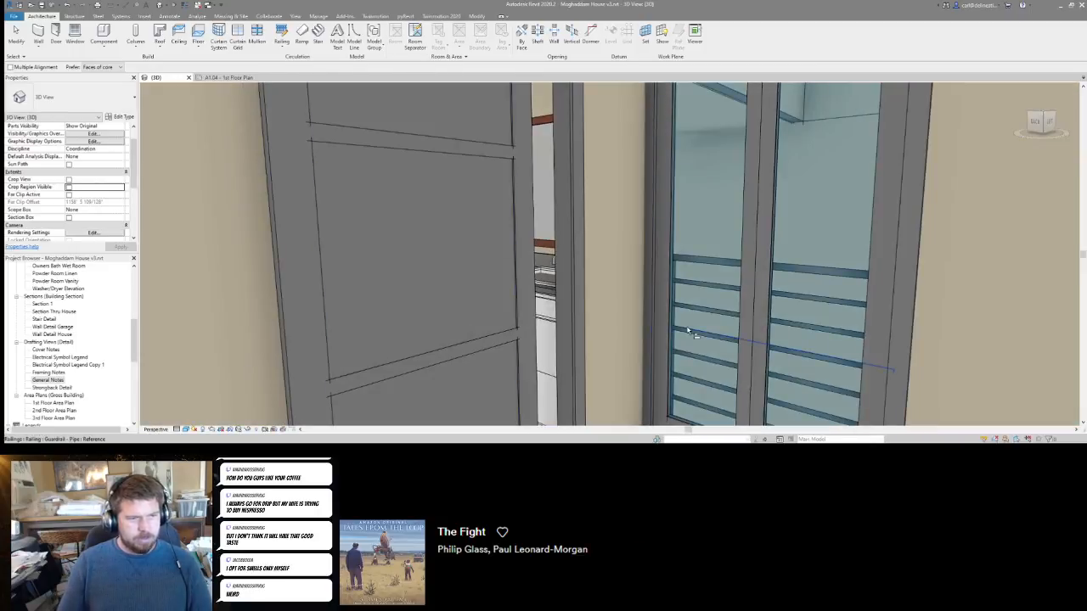
Examine the glazed doors with guardrail and the double-height living room's window wall.
{"action": "key", "text": "s"}
{"action": "left_click_drag", "start_coordinate": [688, 331], "coordinate": [798, 339]}
{"action": "key", "text": "w"}
{"action": "key", "text": "s"}
{"action": "key", "text": "w"}
{"action": "key", "text": "s"}
{"action": "key", "text": "w"}
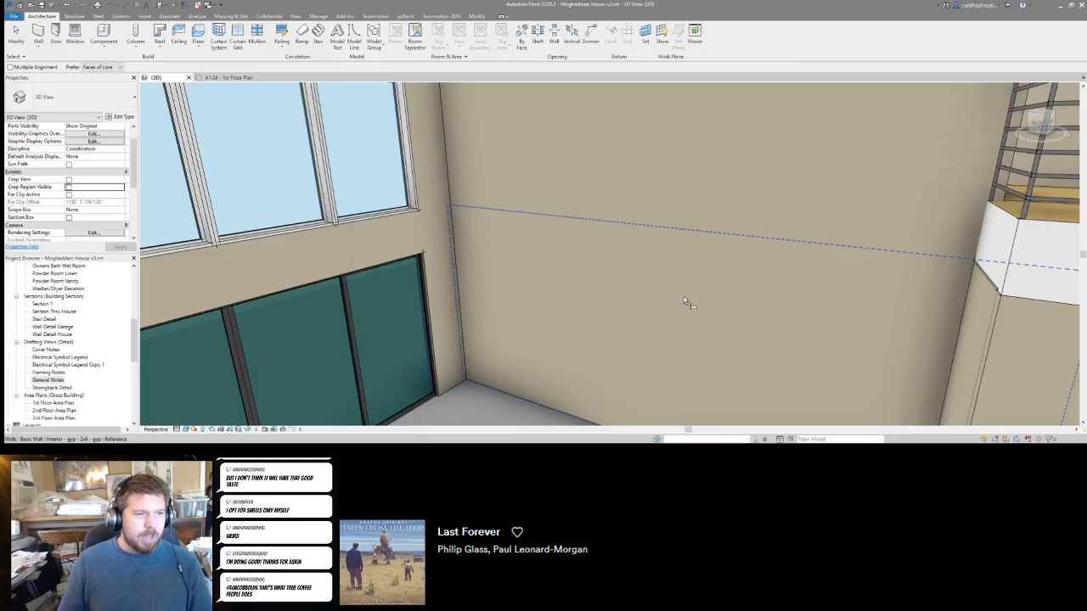
{"action": "middle_click_drag", "start_coordinate": [685, 302], "coordinate": [587, 293], "text": "shift"}
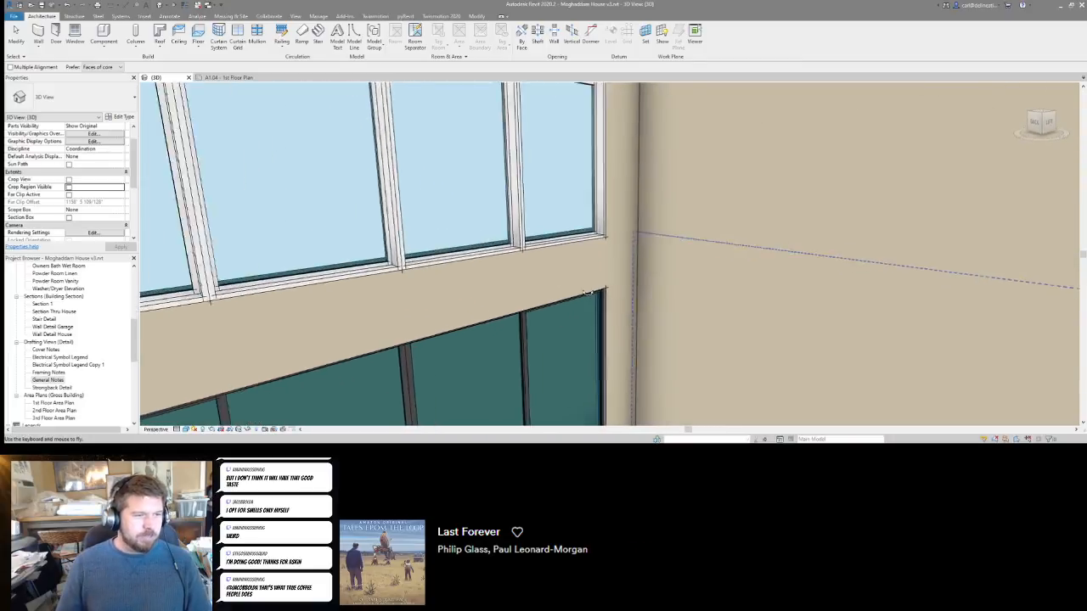
Return to the kitchen and inspect the double oven cabinet beside the upper cabinets.
{"action": "key", "text": "w"}
{"action": "left_click_drag", "start_coordinate": [588, 293], "coordinate": [324, 313]}
{"action": "key", "text": "d"}
{"action": "key", "text": "w"}
{"action": "key", "text": "w"}
{"action": "key", "text": "a"}
{"action": "key", "text": "w"}
{"action": "key", "text": "s"}
{"action": "key", "text": "w"}
{"action": "key", "text": "e"}
{"action": "key", "text": "s"}
{"action": "key", "text": "w"}
{"action": "middle_click_drag", "start_coordinate": [324, 314], "coordinate": [315, 314], "text": "shift"}
{"action": "left_click", "coordinate": [642, 227]}
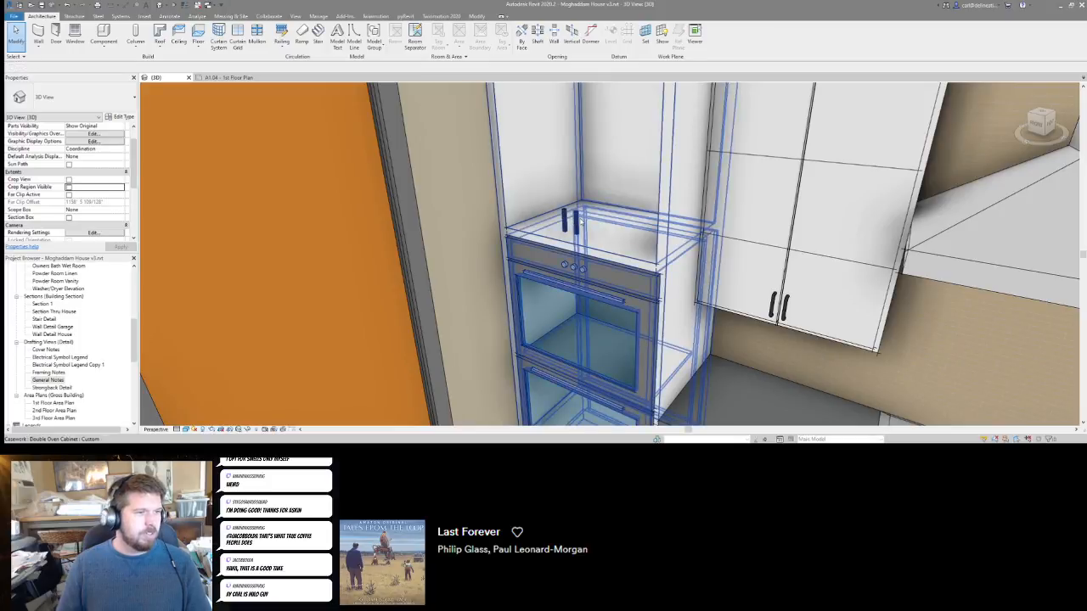
{"action": "key", "text": "Escape"}
{"action": "left_click_drag", "start_coordinate": [642, 226], "coordinate": [590, 219]}
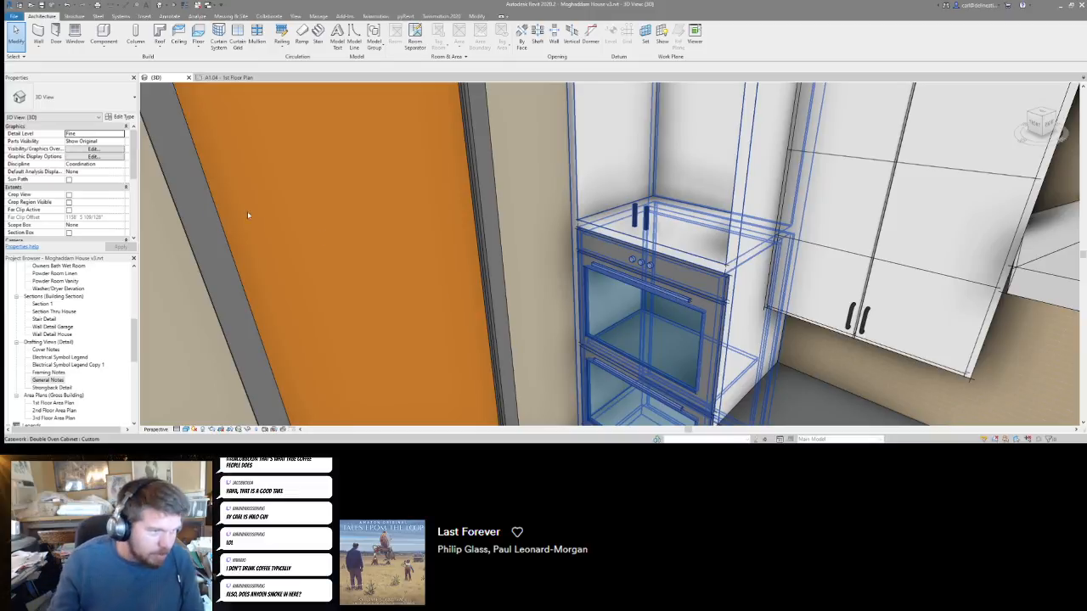
{"action": "middle_click_drag", "start_coordinate": [248, 215], "coordinate": [578, 357], "text": "shift"}
{"action": "middle_click_drag", "start_coordinate": [174, 244], "coordinate": [633, 214], "text": "shift"}
{"action": "scroll", "coordinate": [633, 214], "scroll_direction": "down", "scroll_amount": 3}
Switch to sheet A1.04 - 1st Floor Plan and review the kitchen, laundry, bar and living room layout.
{"action": "left_click", "coordinate": [228, 78]}
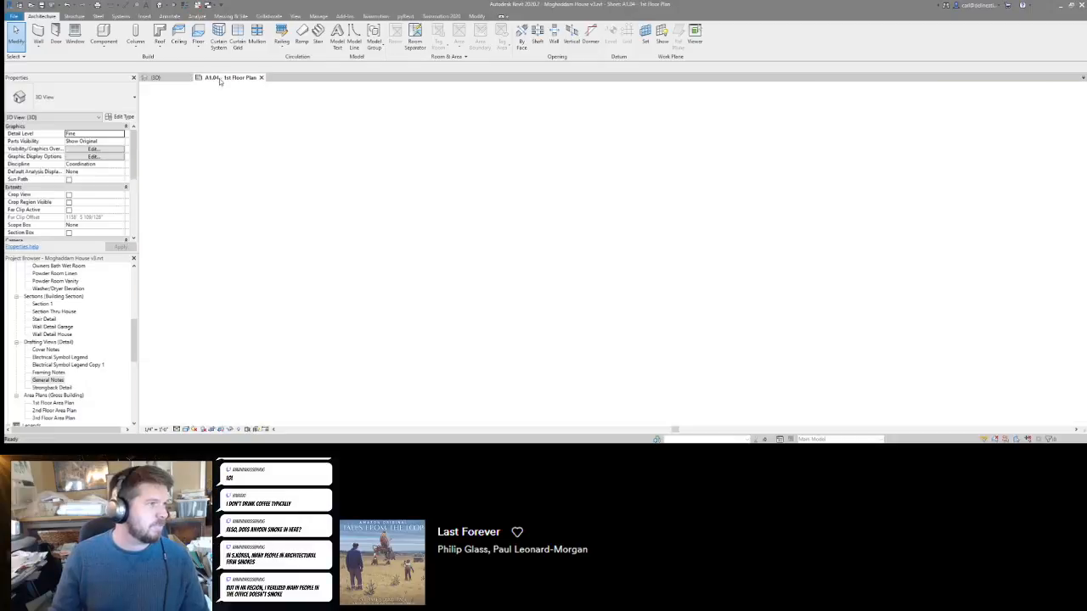
{"action": "scroll", "coordinate": [630, 271], "scroll_direction": "down", "scroll_amount": 5}
{"action": "scroll", "coordinate": [731, 287], "scroll_direction": "up", "scroll_amount": 5}
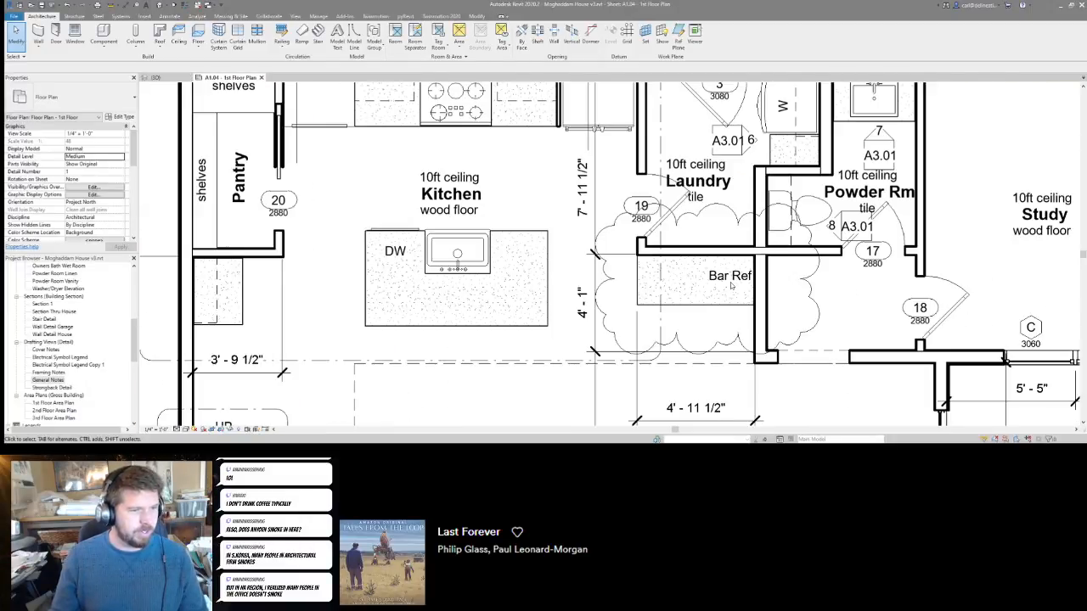
{"action": "scroll", "coordinate": [720, 274], "scroll_direction": "down", "scroll_amount": 3}
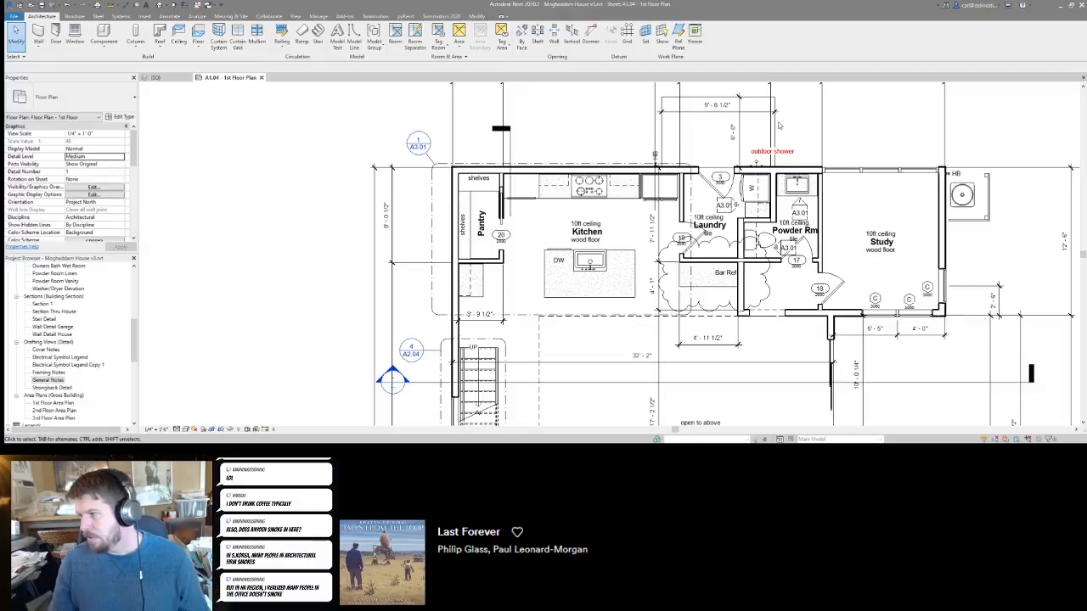
{"action": "right_click", "coordinate": [592, 328]}
{"action": "left_click", "coordinate": [539, 270]}
{"action": "scroll", "coordinate": [572, 168], "scroll_direction": "down", "scroll_amount": 3}
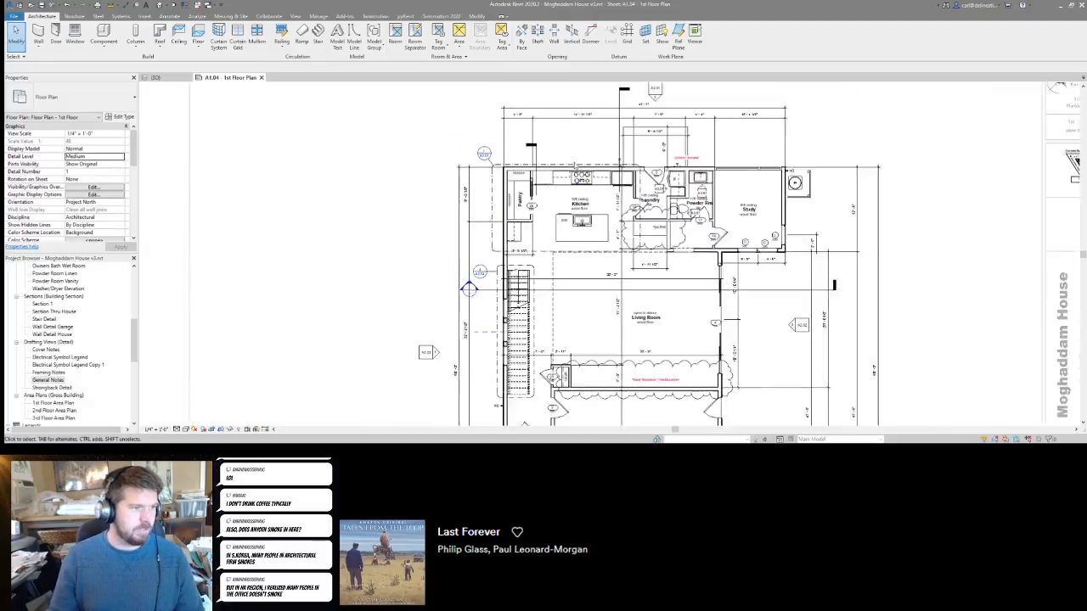
Draw red detail lines forming a small return about 8" wide at the exterior-wall end of the fireplace / media center strip.
{"action": "scroll", "coordinate": [595, 255], "scroll_direction": "down", "scroll_amount": 2}
{"action": "scroll", "coordinate": [663, 302], "scroll_direction": "up", "scroll_amount": 5}
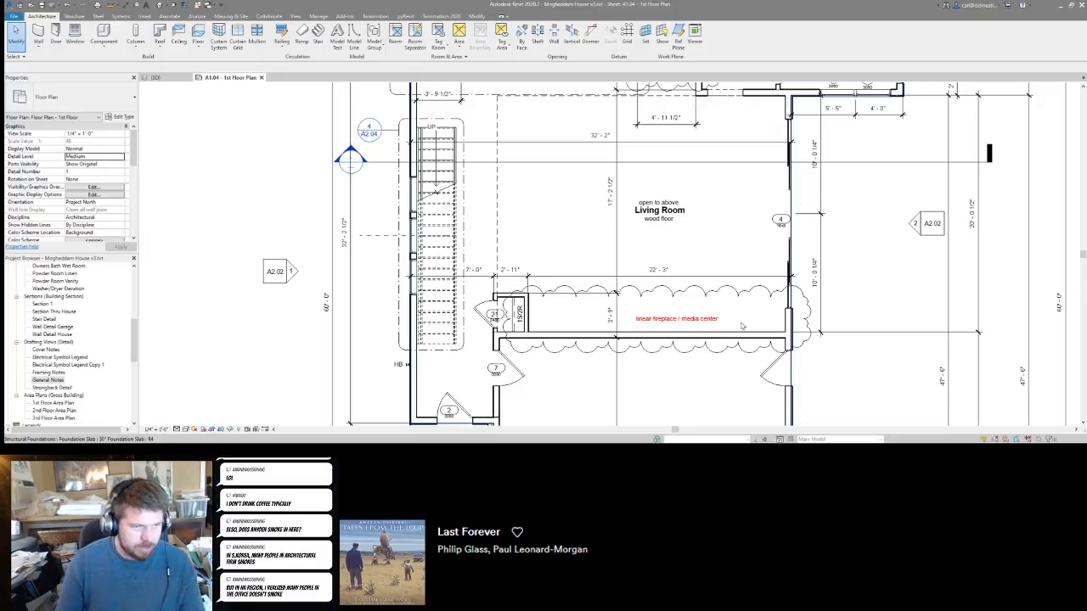
{"action": "scroll", "coordinate": [778, 319], "scroll_direction": "up", "scroll_amount": 2}
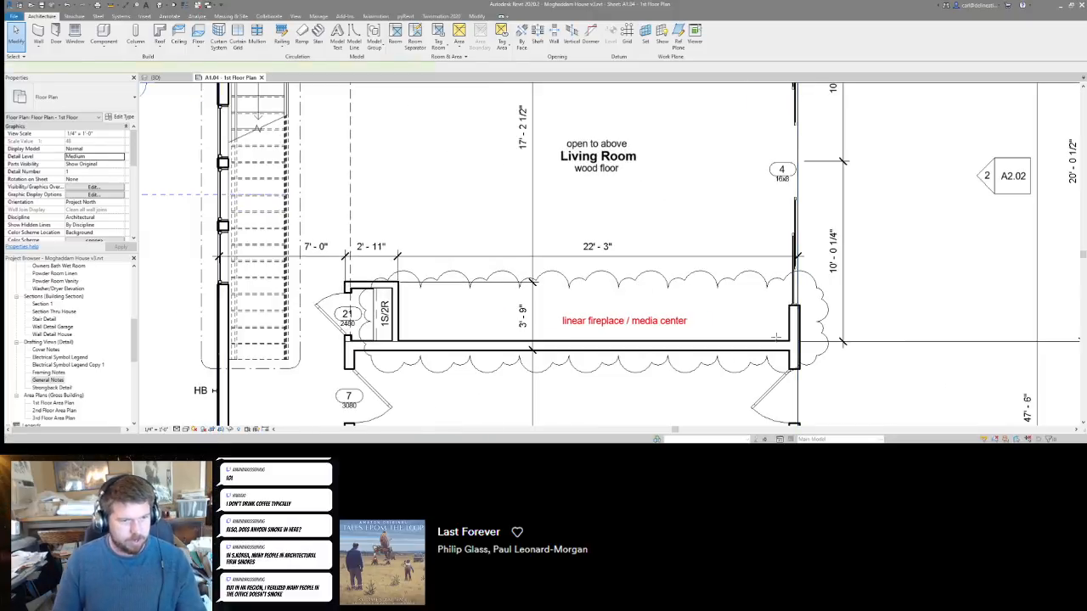
{"action": "key", "text": "d"}
{"action": "key", "text": "l"}
{"action": "left_click", "coordinate": [776, 340]}
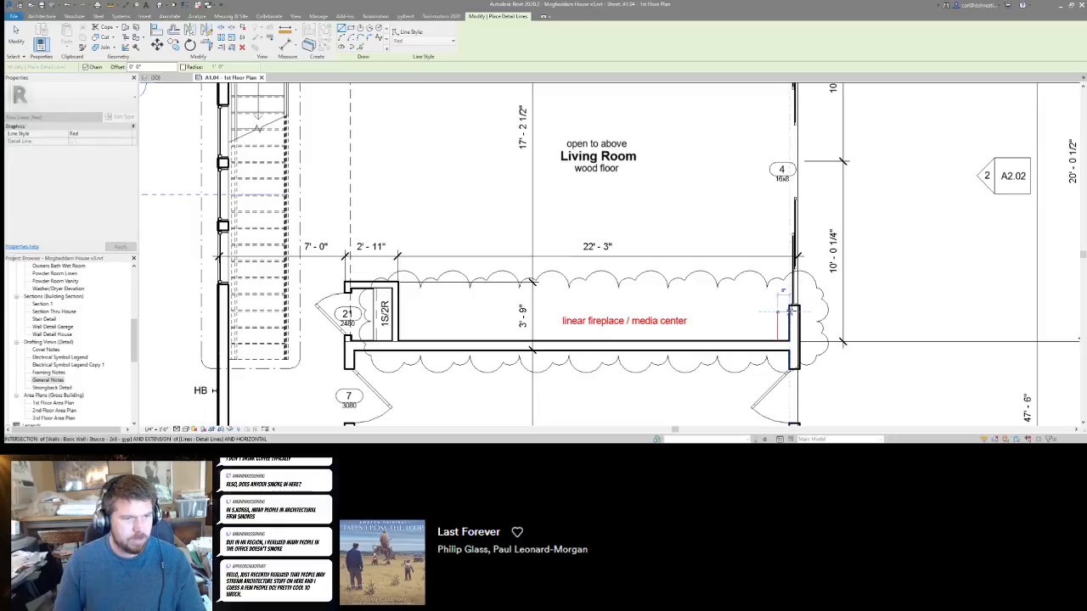
{"action": "left_click", "coordinate": [790, 311]}
{"action": "key", "text": "Escape"}
{"action": "key", "text": "Escape"}
{"action": "middle_click_drag", "start_coordinate": [659, 318], "coordinate": [748, 308]}
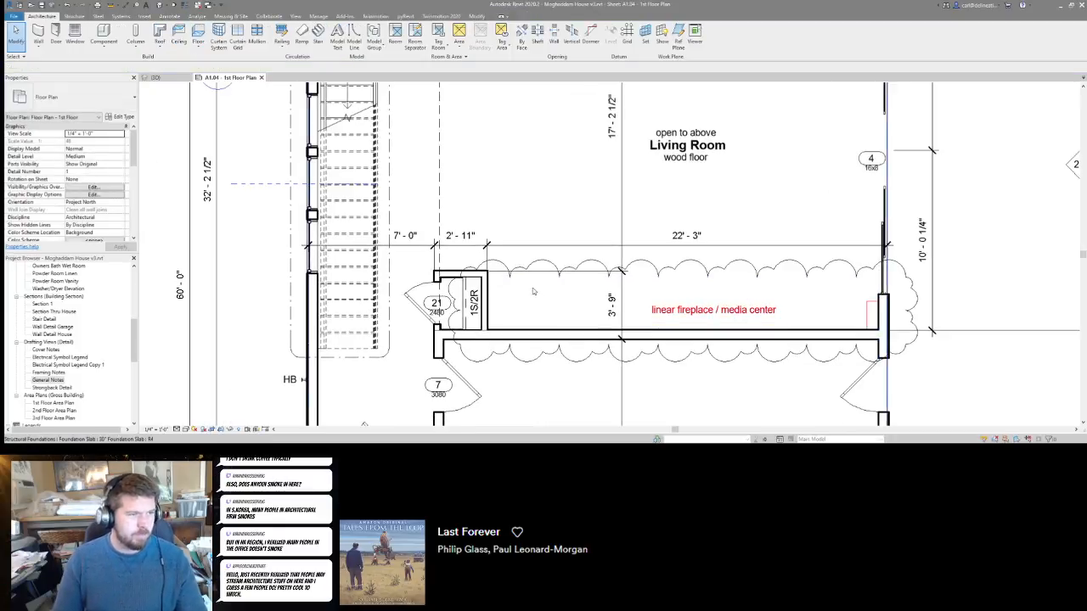
Draw a red detail line chain from the closet corner, running about 4'-3", jogging toward the back wall, and continuing along the fireplace strip.
{"action": "key", "text": "d"}
{"action": "key", "text": "l"}
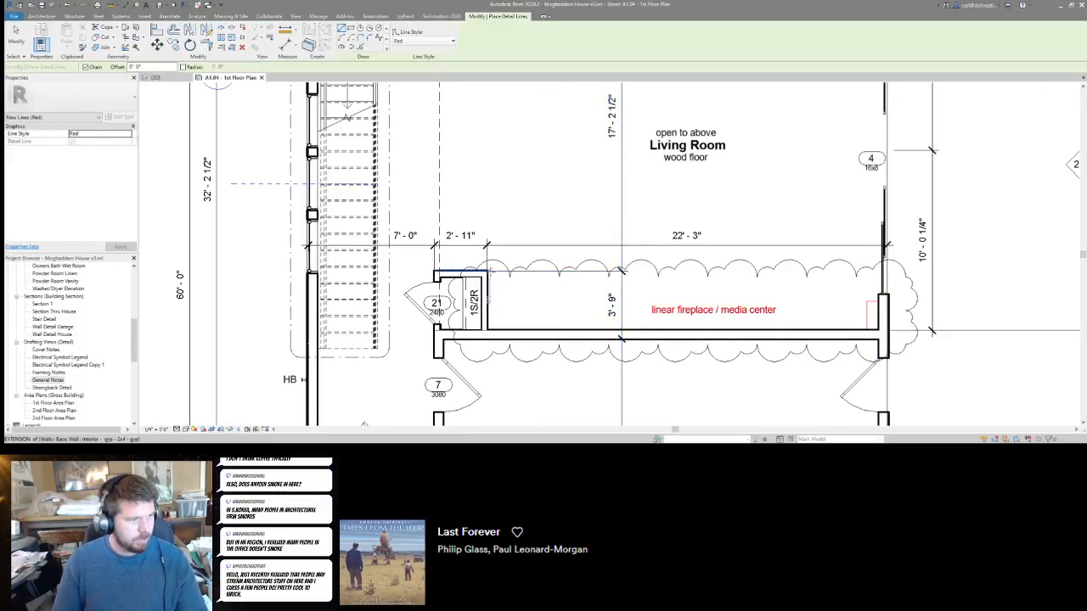
{"action": "left_click", "coordinate": [488, 272]}
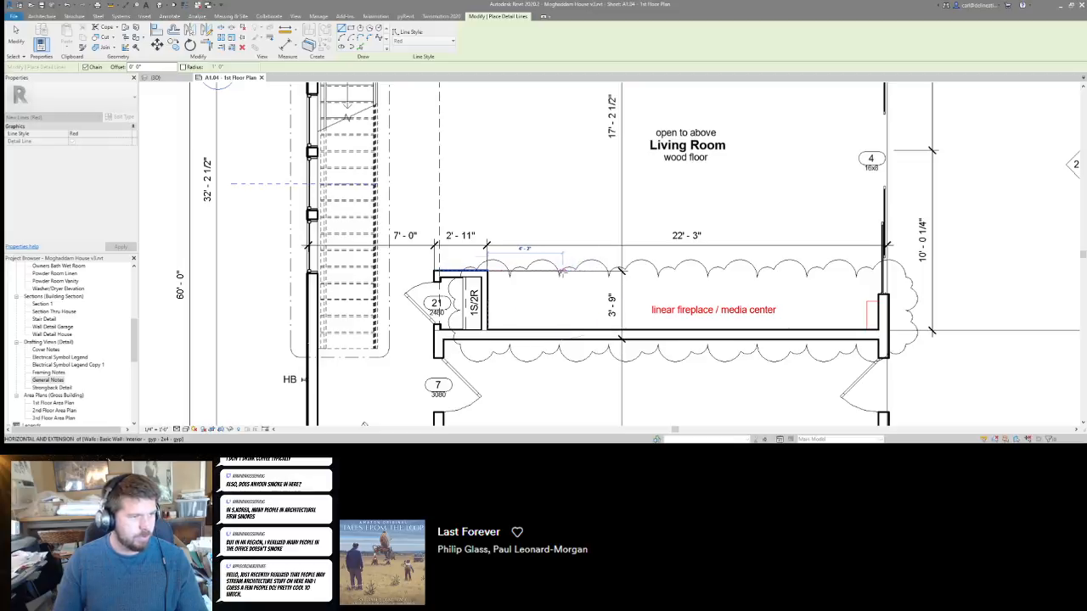
{"action": "left_click", "coordinate": [563, 271]}
{"action": "left_click", "coordinate": [563, 300]}
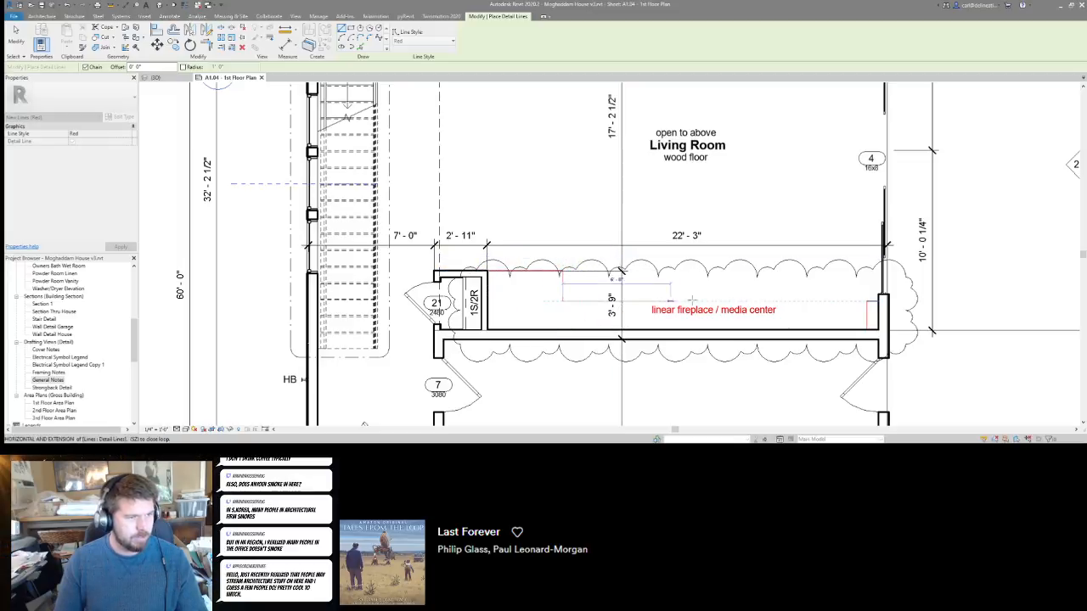
{"action": "left_click", "coordinate": [830, 300]}
{"action": "key", "text": "Escape"}
{"action": "key", "text": "Escape"}
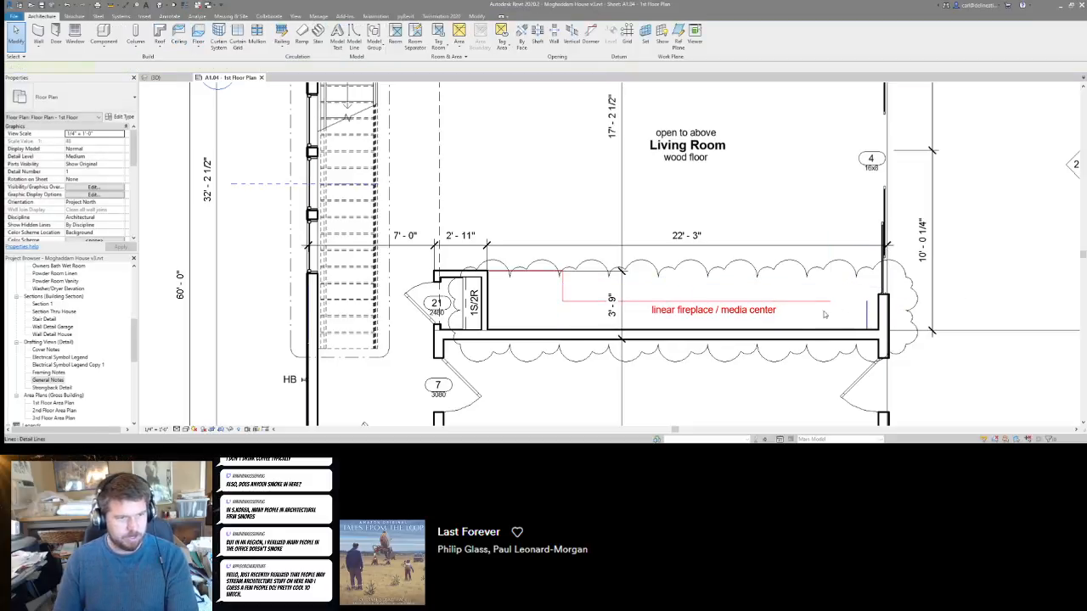
Extend the long red fireplace line to the living room's exterior wall and adjust its distance from the back wall.
{"action": "key", "text": "t"}
{"action": "key", "text": "r"}
{"action": "left_click", "coordinate": [878, 319]}
{"action": "left_click", "coordinate": [829, 302]}
{"action": "key", "text": "Escape"}
{"action": "left_click", "coordinate": [824, 302]}
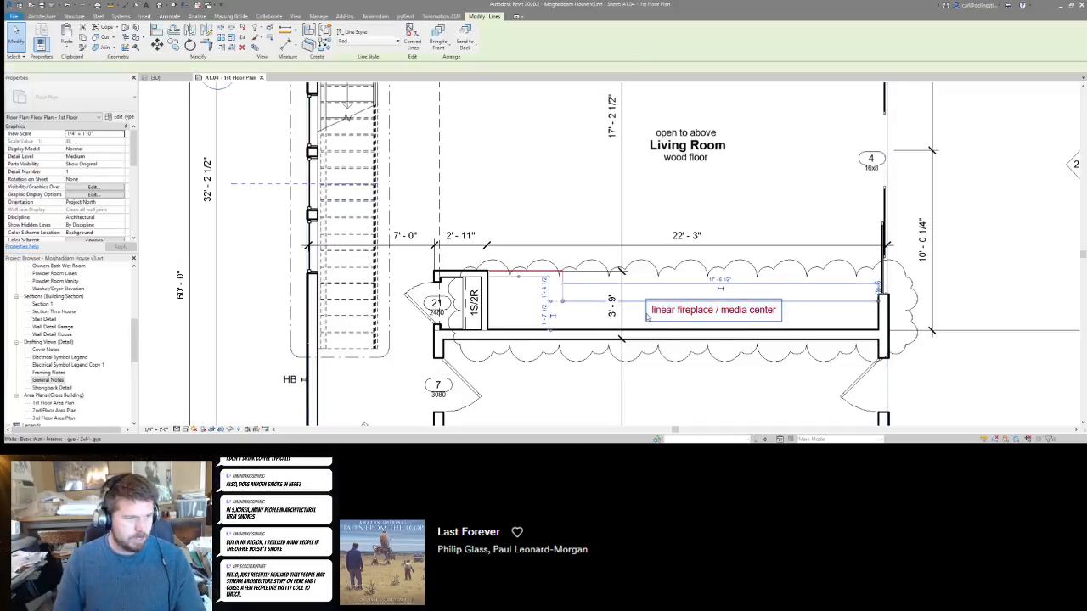
{"action": "left_click", "coordinate": [543, 314]}
{"action": "type", "text": "1"}
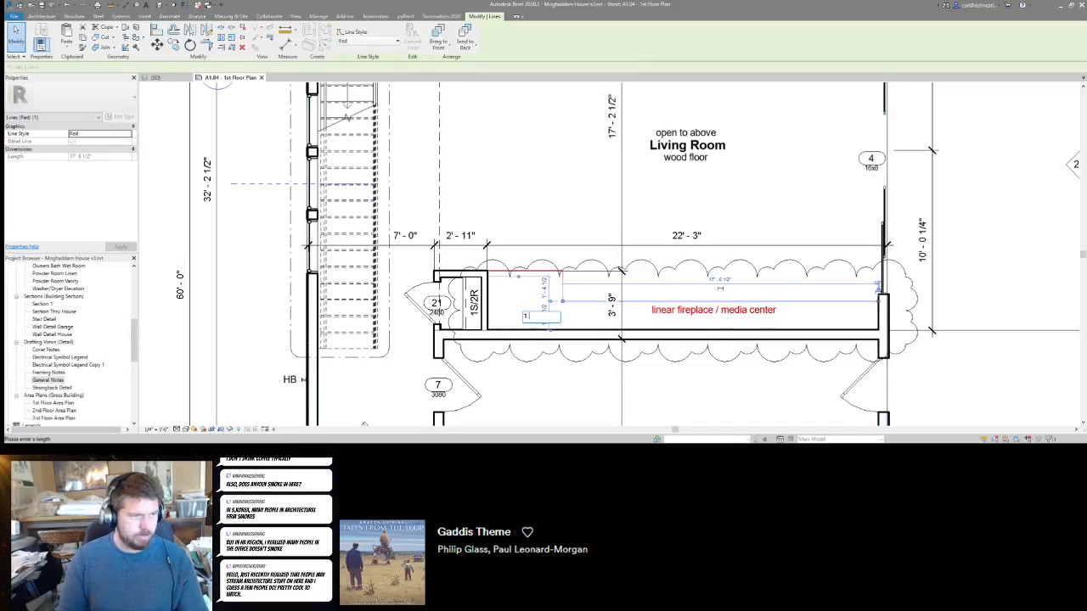
{"action": "key", "text": "Return"}
{"action": "key", "text": "Escape"}
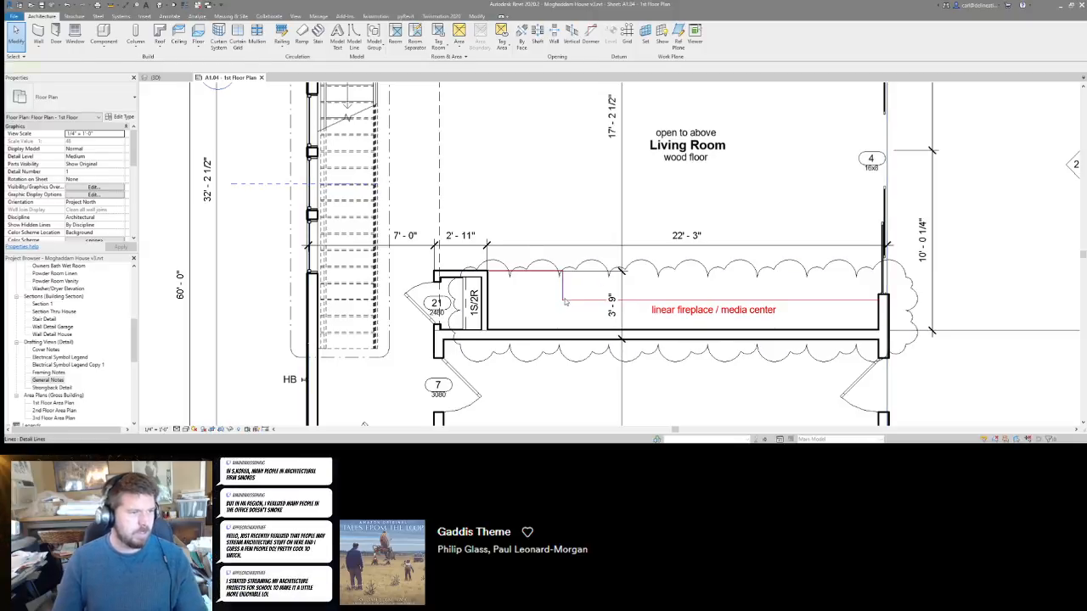
Nudge the short red jog line away from the closet until it is about 5'-4 1/2" from the closet wall.
{"action": "left_click", "coordinate": [564, 300]}
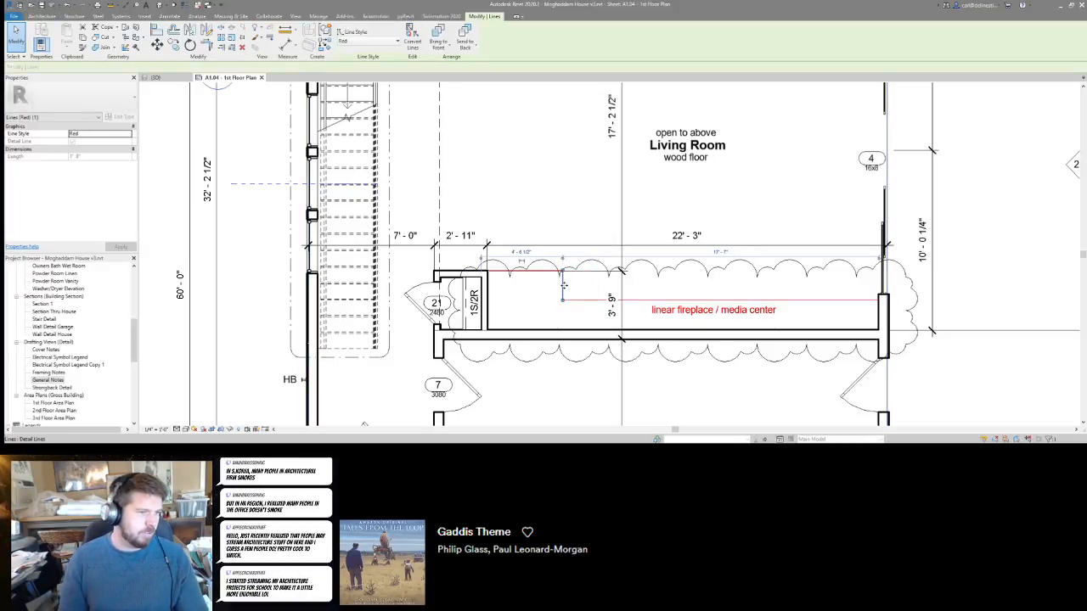
{"action": "key", "text": "Left"}
{"action": "key", "text": "Right"}
{"action": "key", "text": "Right"}
{"action": "key", "text": "Right"}
{"action": "key", "text": "Left"}
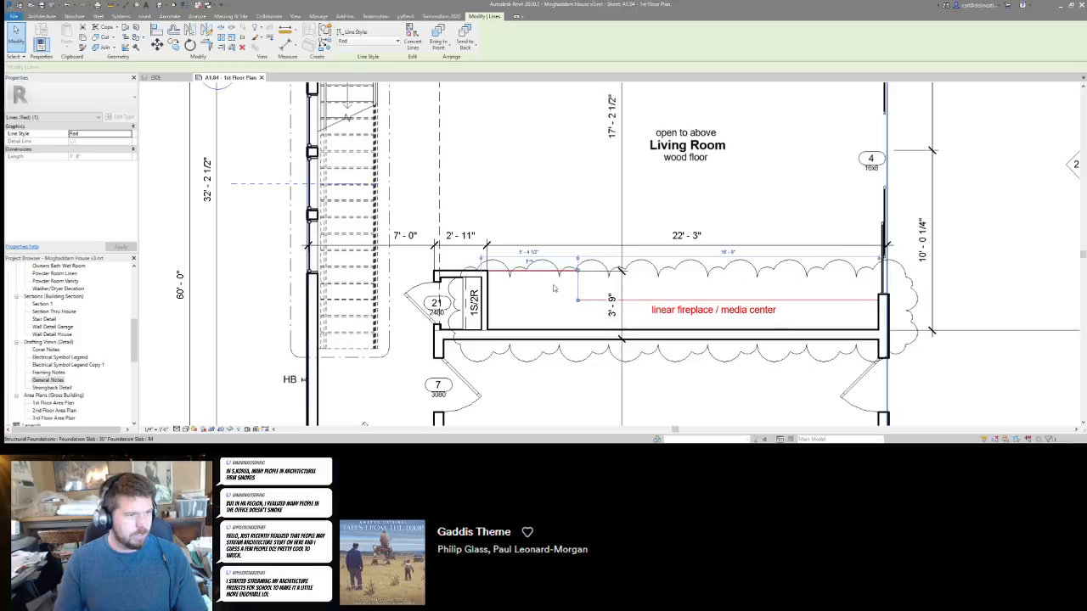
Examine the red fireplace / media center outline in relation to the living room, stair and kitchen.
{"action": "scroll", "coordinate": [669, 215], "scroll_direction": "down", "scroll_amount": 4}
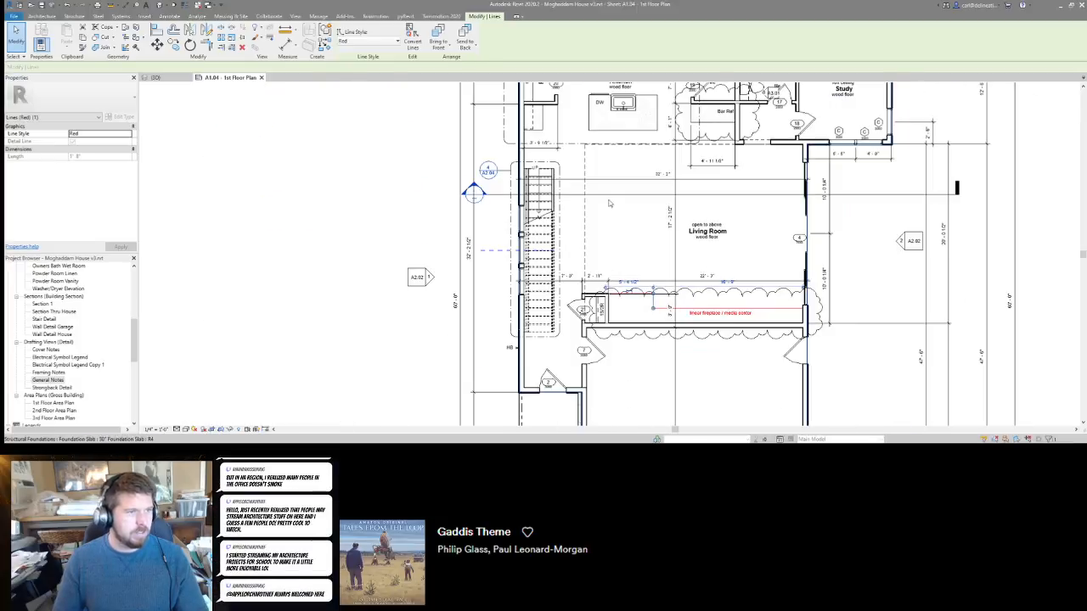
{"action": "middle_click_drag", "start_coordinate": [621, 146], "coordinate": [633, 234]}
{"action": "middle_click_drag", "start_coordinate": [655, 315], "coordinate": [638, 255]}
{"action": "scroll", "coordinate": [638, 255], "scroll_direction": "down", "scroll_amount": 1}
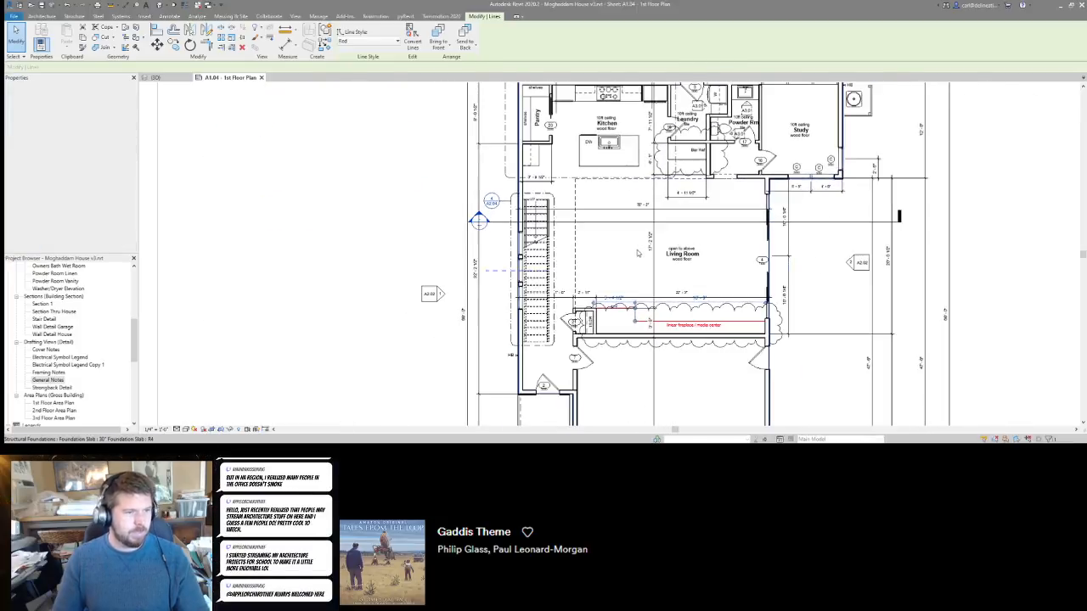
{"action": "scroll", "coordinate": [625, 349], "scroll_direction": "up", "scroll_amount": 4}
{"action": "scroll", "coordinate": [624, 349], "scroll_direction": "down", "scroll_amount": 2}
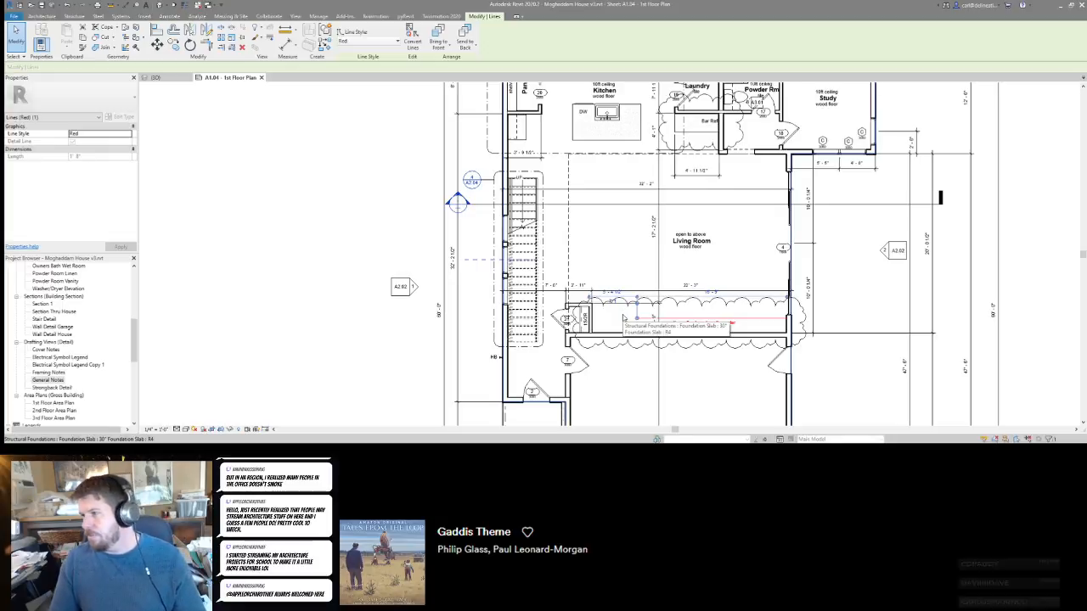
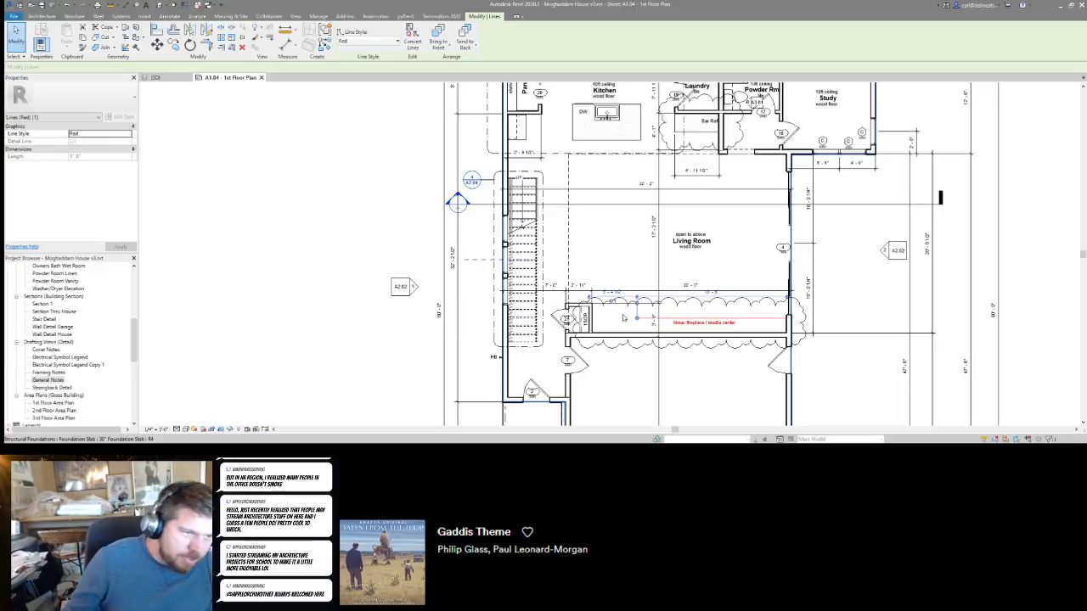
{"action": "scroll", "coordinate": [669, 274], "scroll_direction": "up", "scroll_amount": 3}
{"action": "scroll", "coordinate": [668, 272], "scroll_direction": "down", "scroll_amount": 4}
{"action": "key", "text": "Escape"}
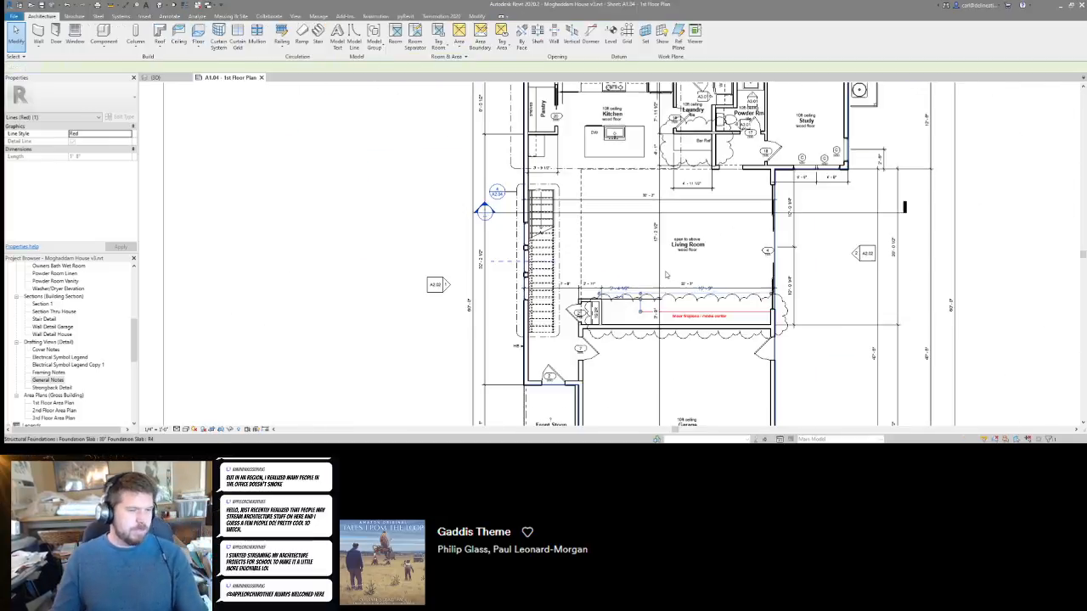
{"action": "middle_click_drag", "start_coordinate": [701, 314], "coordinate": [649, 310]}
{"action": "scroll", "coordinate": [649, 309], "scroll_direction": "up", "scroll_amount": 5}
{"action": "scroll", "coordinate": [632, 324], "scroll_direction": "down", "scroll_amount": 2}
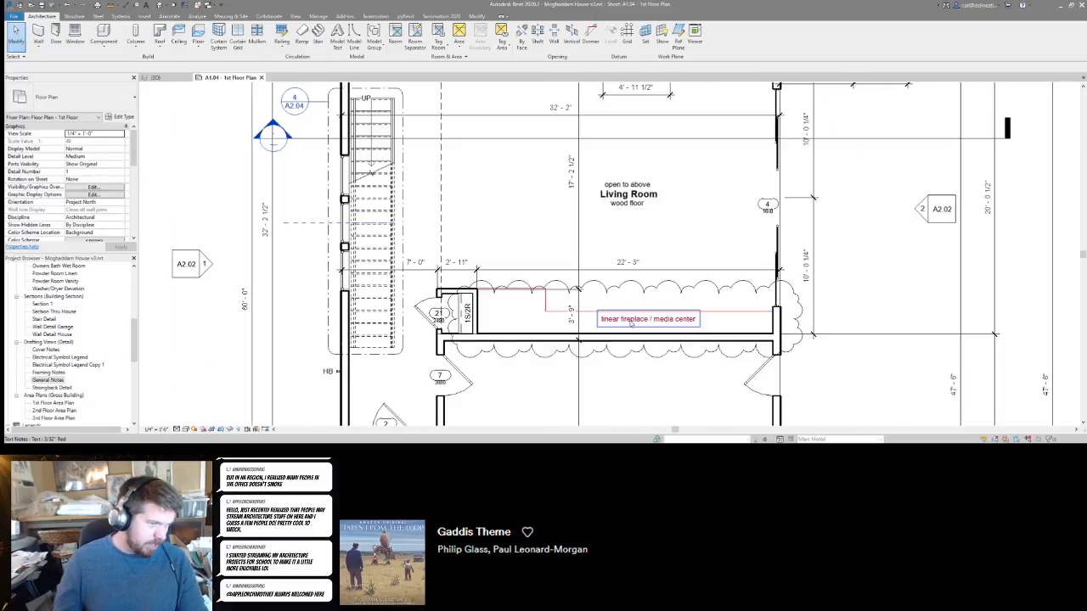
Examine the outdoor shower note and the adjoining kitchen, laundry, powder room and study layout.
{"action": "left_click", "coordinate": [627, 326]}
{"action": "scroll", "coordinate": [536, 311], "scroll_direction": "down", "scroll_amount": 2}
{"action": "middle_click_drag", "start_coordinate": [531, 311], "coordinate": [620, 293]}
{"action": "key", "text": "Escape"}
{"action": "scroll", "coordinate": [619, 292], "scroll_direction": "down", "scroll_amount": 2}
{"action": "scroll", "coordinate": [641, 225], "scroll_direction": "up", "scroll_amount": 8}
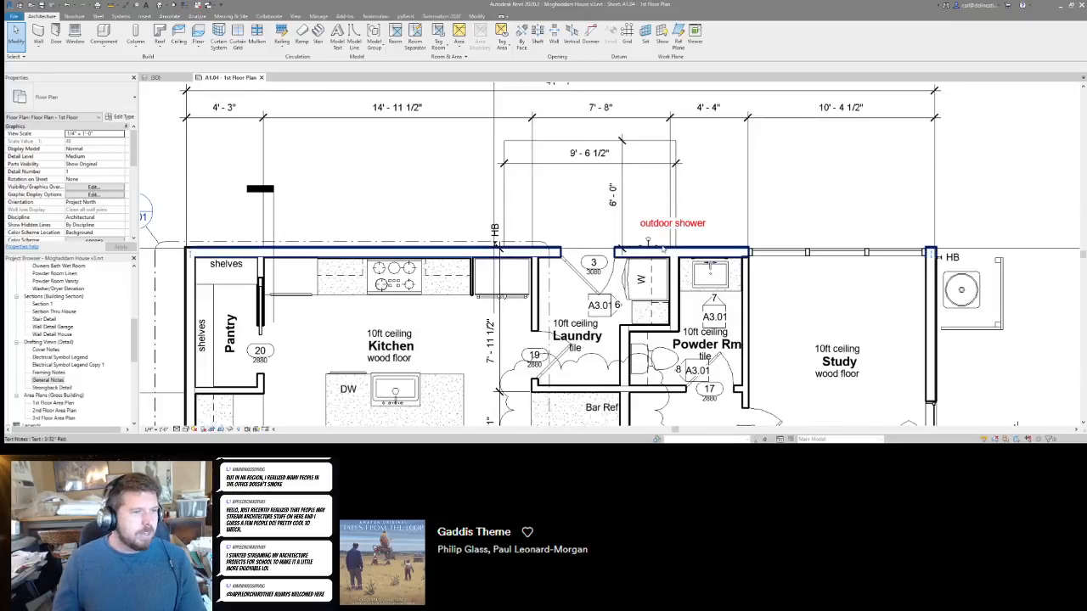
{"action": "scroll", "coordinate": [643, 228], "scroll_direction": "down", "scroll_amount": 4}
{"action": "scroll", "coordinate": [718, 144], "scroll_direction": "up", "scroll_amount": 4}
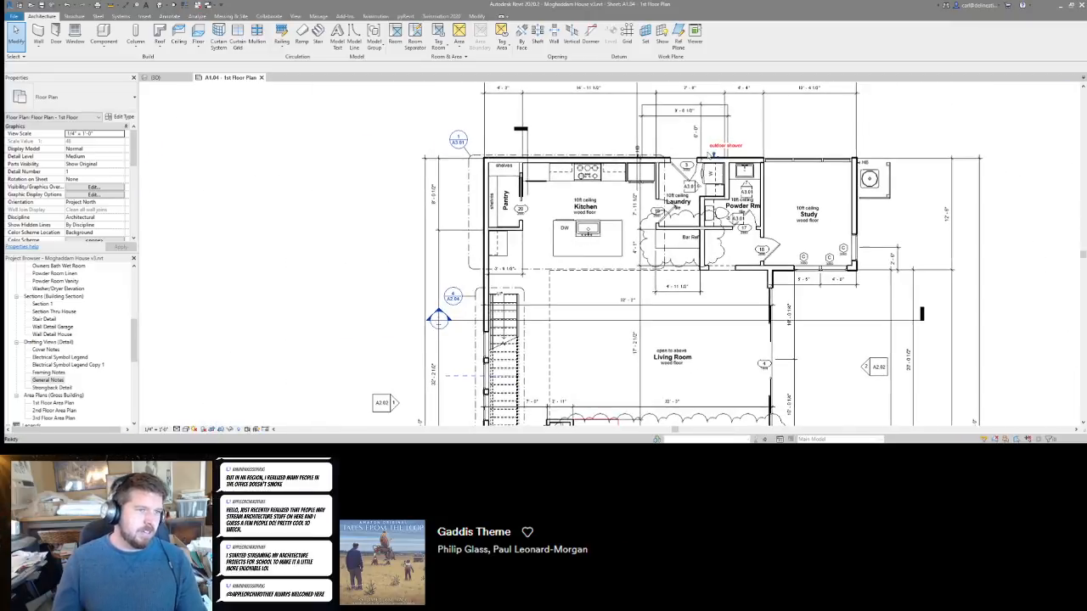
{"action": "left_click", "coordinate": [717, 144]}
{"action": "scroll", "coordinate": [717, 144], "scroll_direction": "down", "scroll_amount": 4}
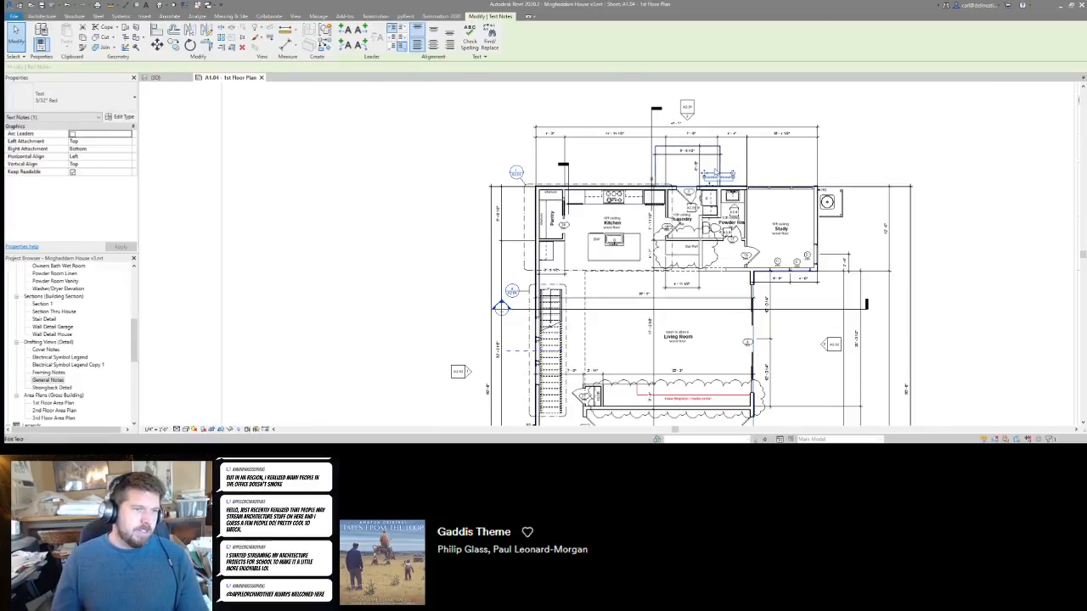
{"action": "scroll", "coordinate": [706, 183], "scroll_direction": "up", "scroll_amount": 4}
{"action": "key", "text": "Escape"}
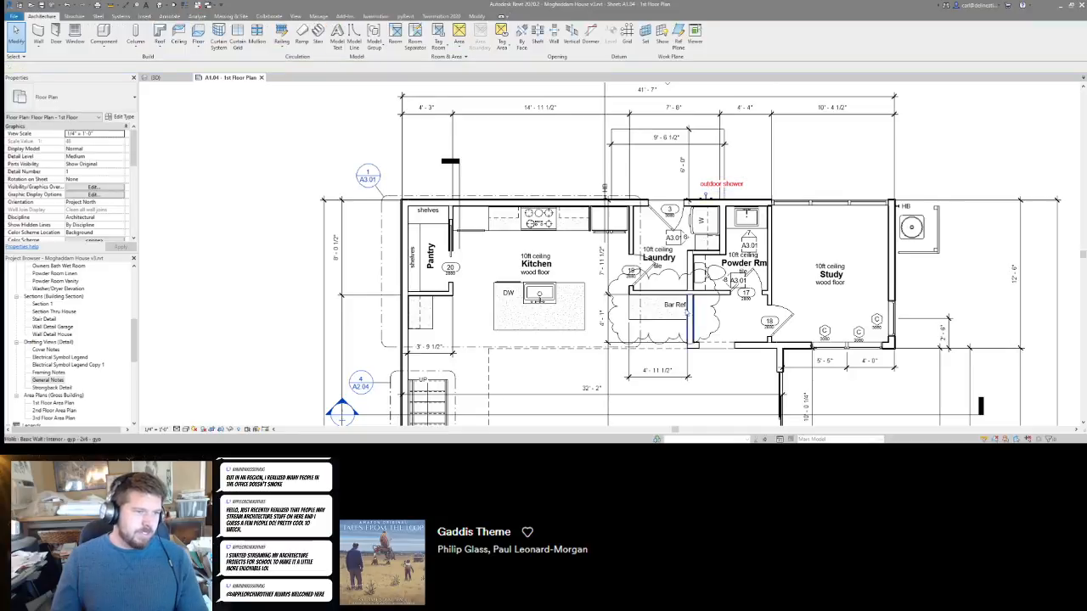
Recheck the fireplace outline's jog beside the closet and its fit within the living room.
{"action": "middle_click_drag", "start_coordinate": [687, 313], "coordinate": [696, 196]}
{"action": "scroll", "coordinate": [690, 204], "scroll_direction": "down", "scroll_amount": 3}
{"action": "middle_click_drag", "start_coordinate": [655, 365], "coordinate": [646, 276]}
{"action": "scroll", "coordinate": [646, 275], "scroll_direction": "up", "scroll_amount": 6}
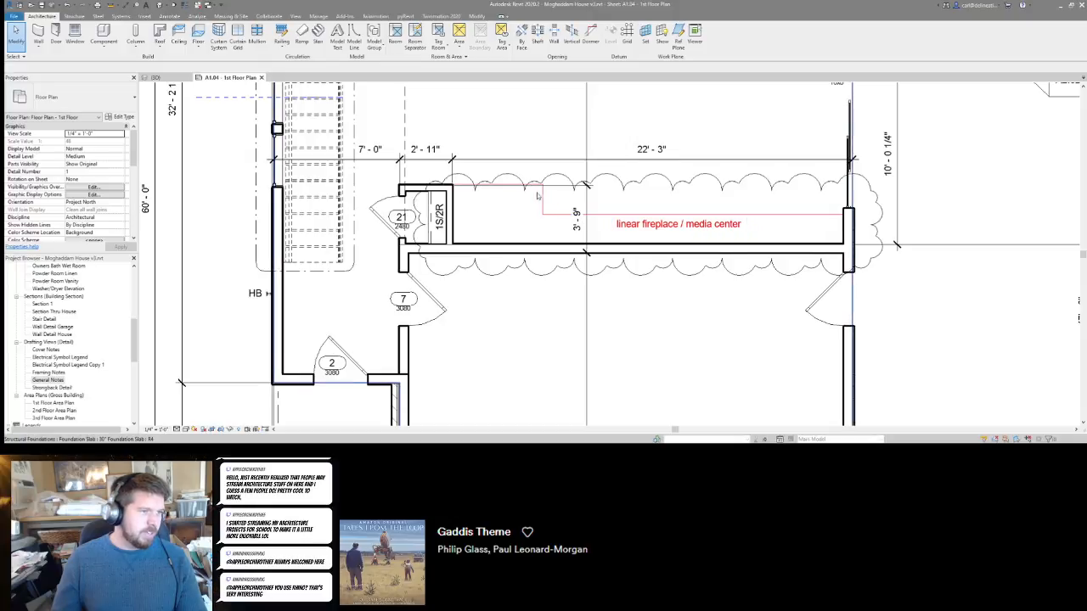
{"action": "scroll", "coordinate": [716, 354], "scroll_direction": "down", "scroll_amount": 3}
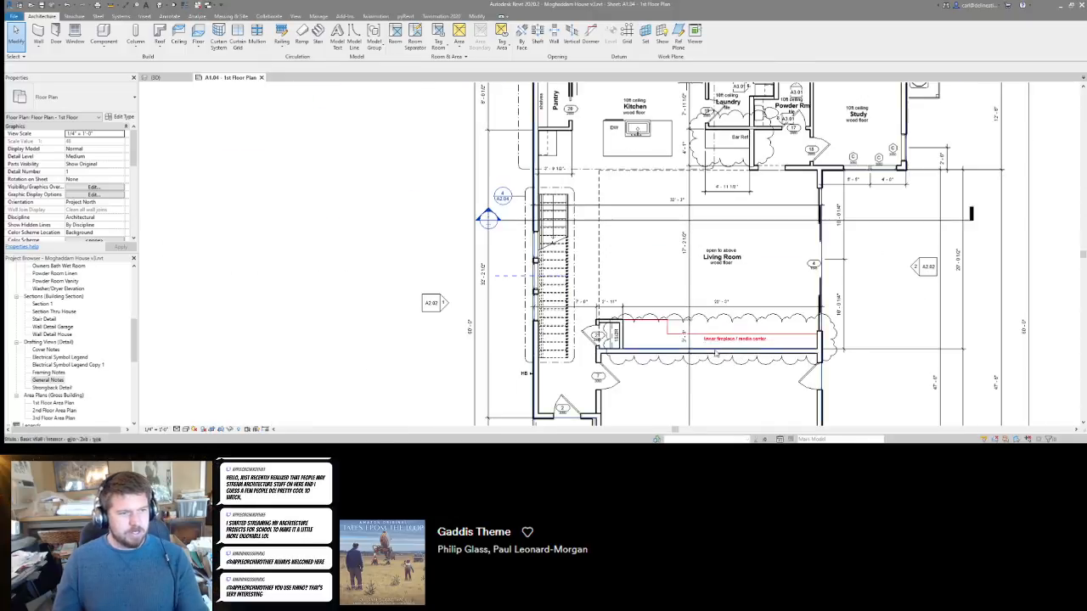
{"action": "scroll", "coordinate": [632, 267], "scroll_direction": "down", "scroll_amount": 1}
Inspect the staircase and its railings, then review the rest of the first floor down to the garage.
{"action": "scroll", "coordinate": [561, 247], "scroll_direction": "up", "scroll_amount": 4}
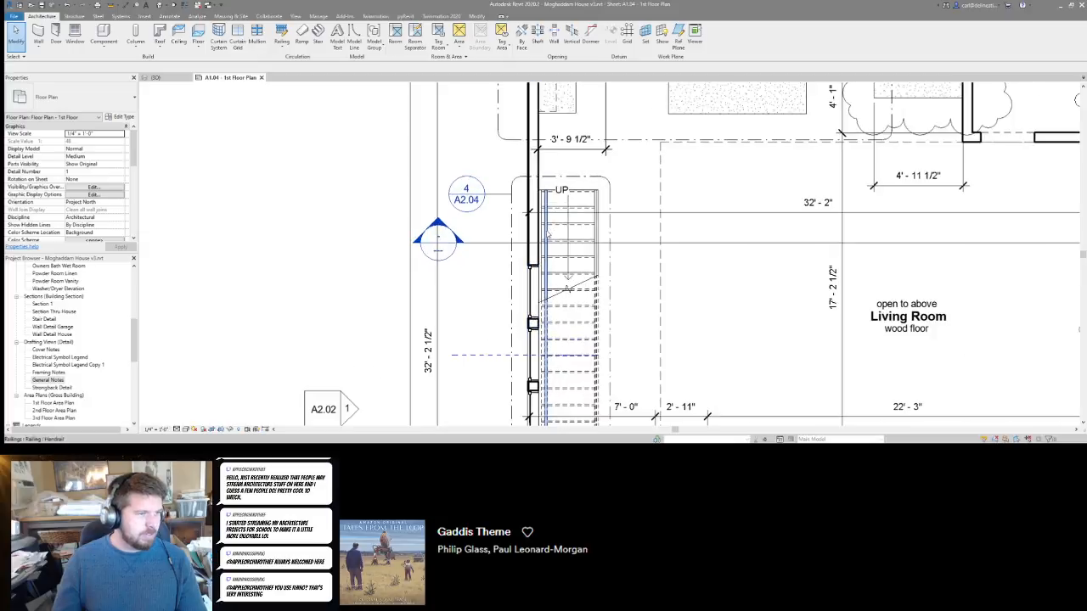
{"action": "scroll", "coordinate": [629, 241], "scroll_direction": "down", "scroll_amount": 3}
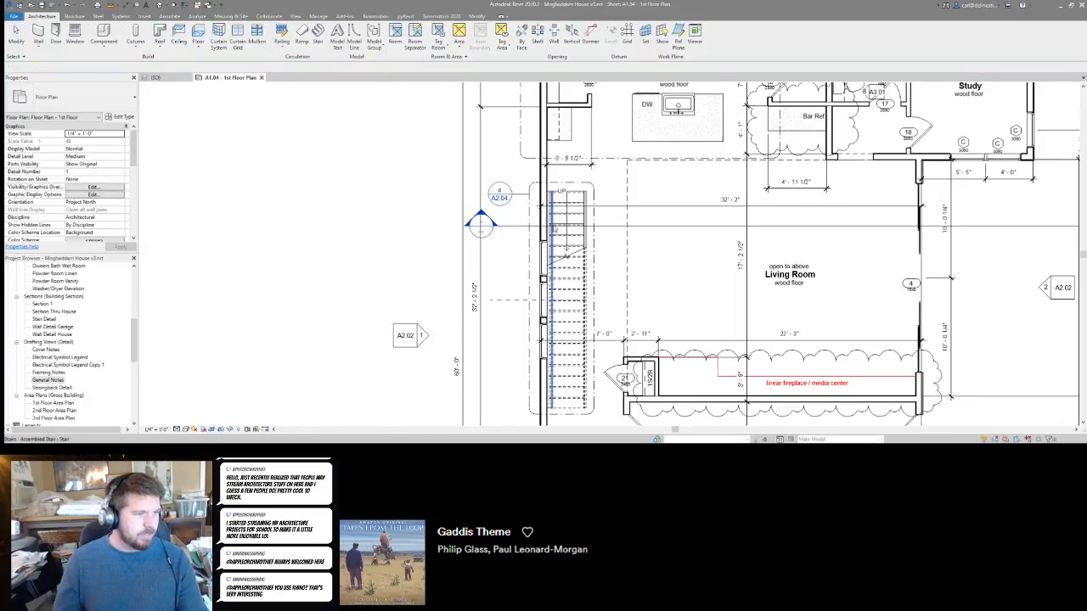
{"action": "left_click", "coordinate": [556, 226]}
{"action": "left_click", "coordinate": [699, 271]}
{"action": "middle_click_drag", "start_coordinate": [699, 272], "coordinate": [681, 347]}
{"action": "scroll", "coordinate": [682, 339], "scroll_direction": "down", "scroll_amount": 1}
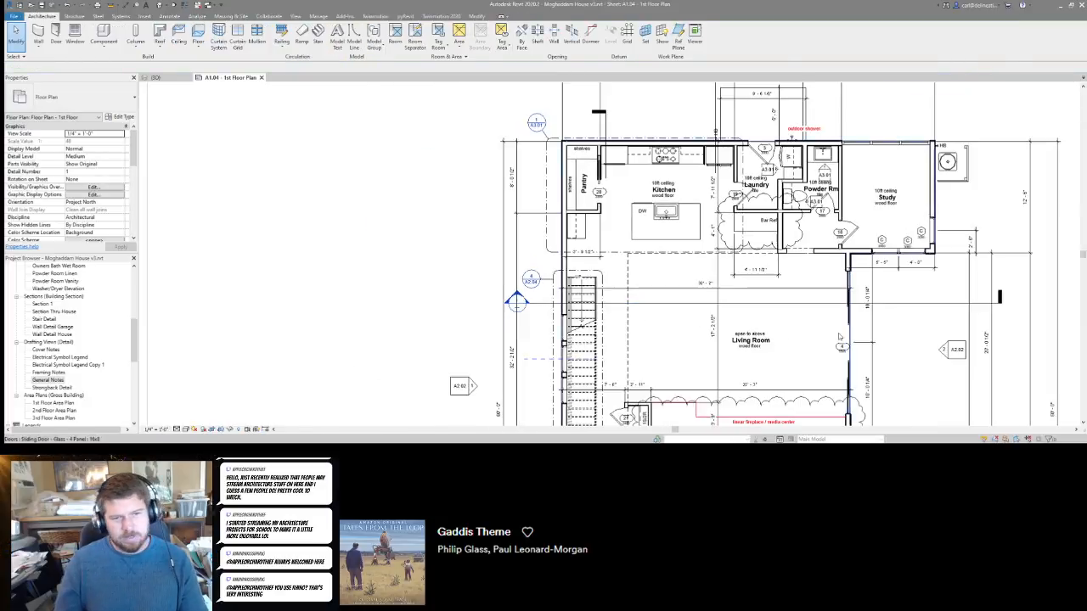
{"action": "middle_click_drag", "start_coordinate": [835, 334], "coordinate": [684, 272]}
{"action": "middle_click_drag", "start_coordinate": [648, 317], "coordinate": [665, 257]}
{"action": "scroll", "coordinate": [665, 257], "scroll_direction": "down", "scroll_amount": 2}
{"action": "middle_click_drag", "start_coordinate": [626, 350], "coordinate": [568, 317]}
Open sheet A1.05 - 2nd & 3rd Floor Plans and review the red notes at the owners bath and balcony.
{"action": "scroll", "coordinate": [69, 337], "scroll_direction": "down", "scroll_amount": 5}
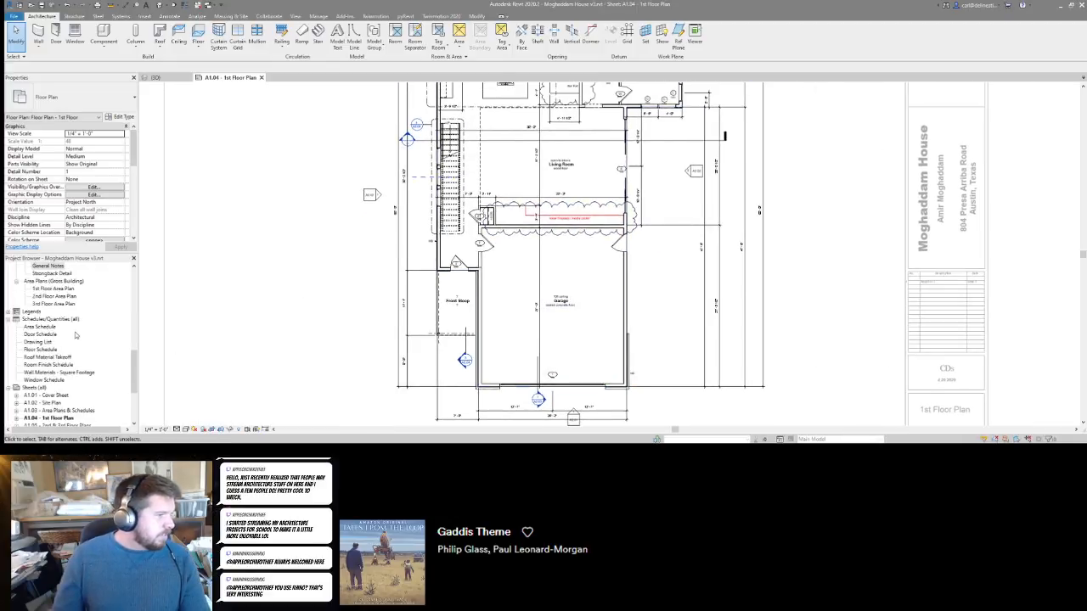
{"action": "left_click", "coordinate": [66, 327]}
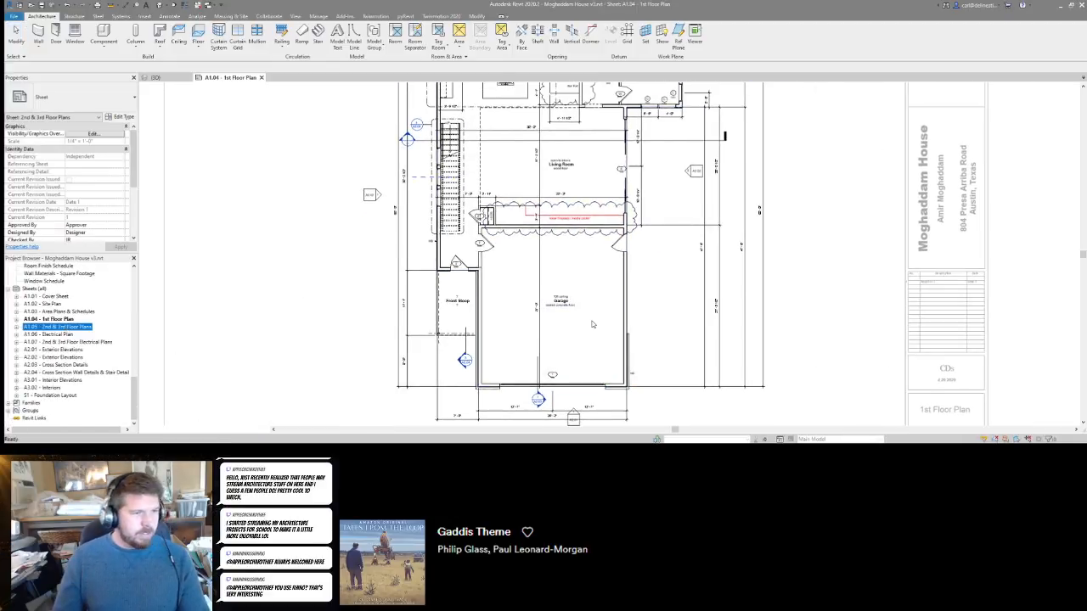
{"action": "scroll", "coordinate": [490, 132], "scroll_direction": "up", "scroll_amount": 5}
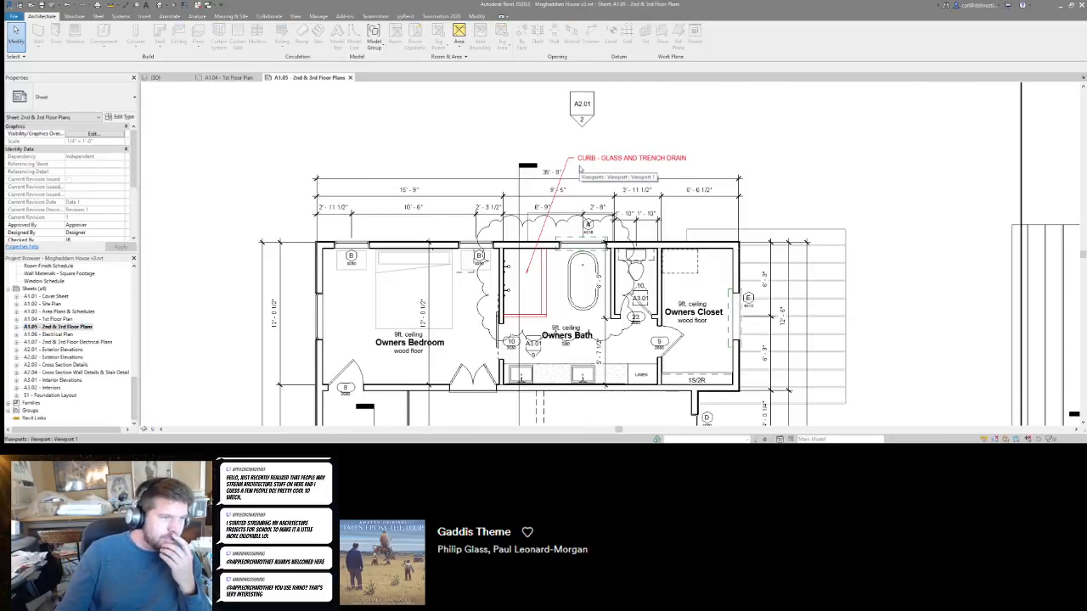
{"action": "scroll", "coordinate": [512, 299], "scroll_direction": "down", "scroll_amount": 4}
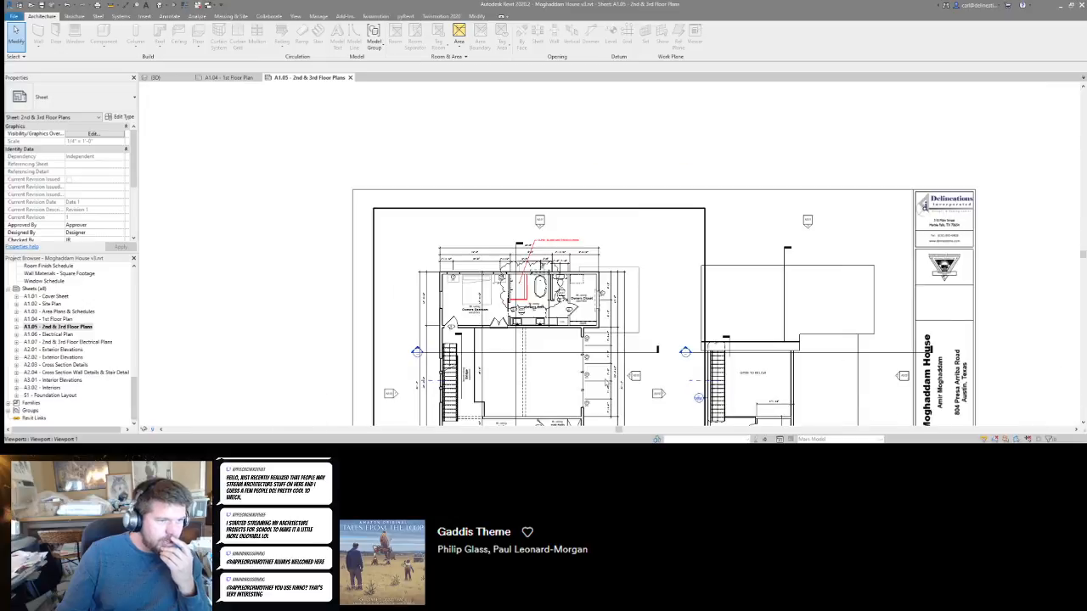
{"action": "scroll", "coordinate": [711, 225], "scroll_direction": "up", "scroll_amount": 7}
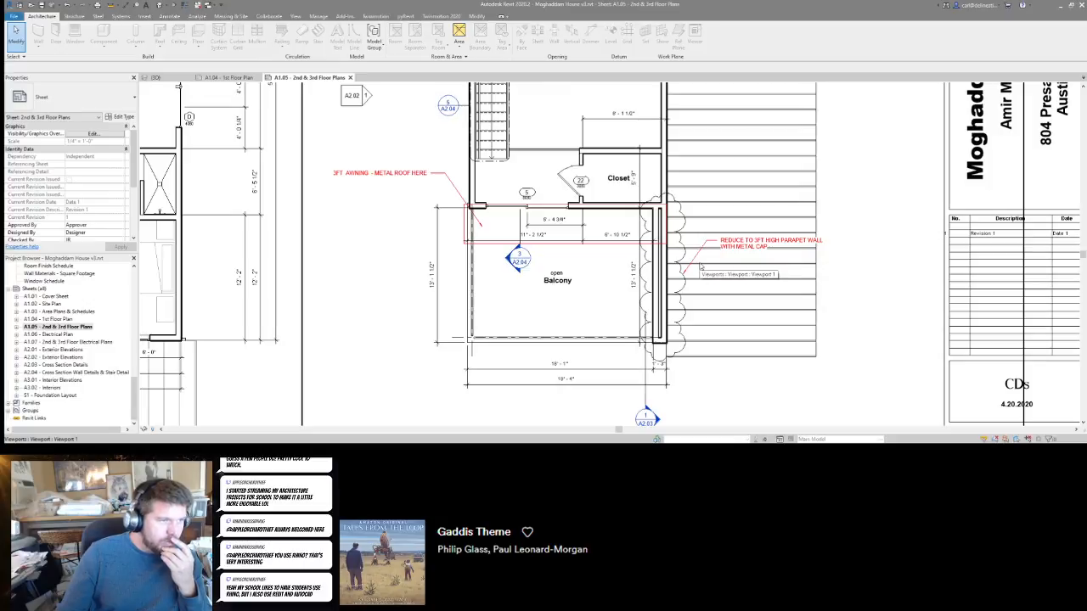
Activate the 3rd floor plan view on the sheet and delete the "3FT AWNING - METAL ROOF HERE" note.
{"action": "double_click", "coordinate": [397, 178]}
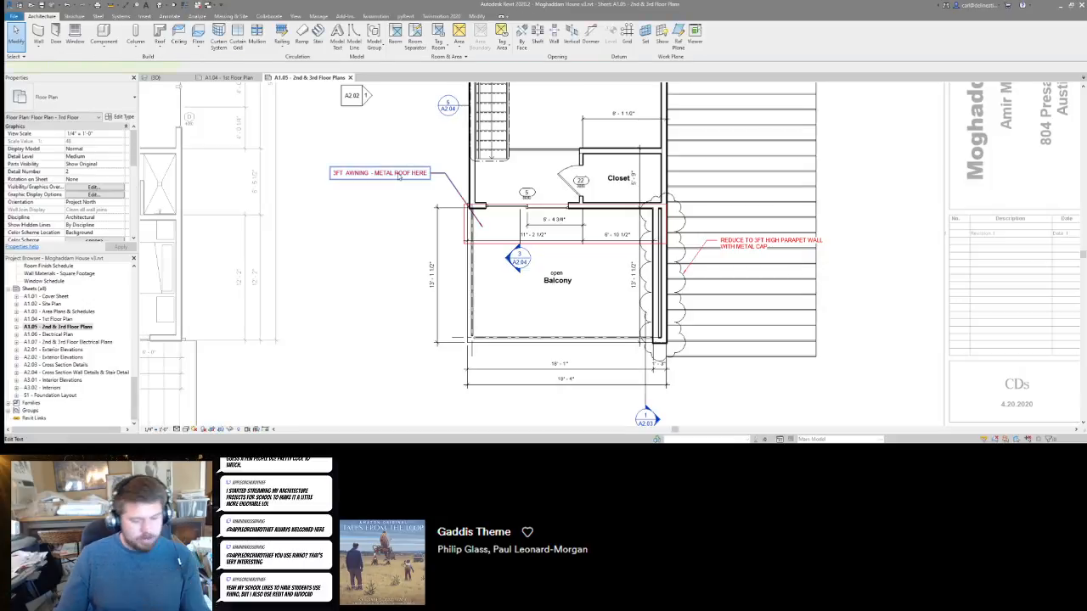
{"action": "left_click", "coordinate": [397, 176]}
{"action": "key", "text": "Delete"}
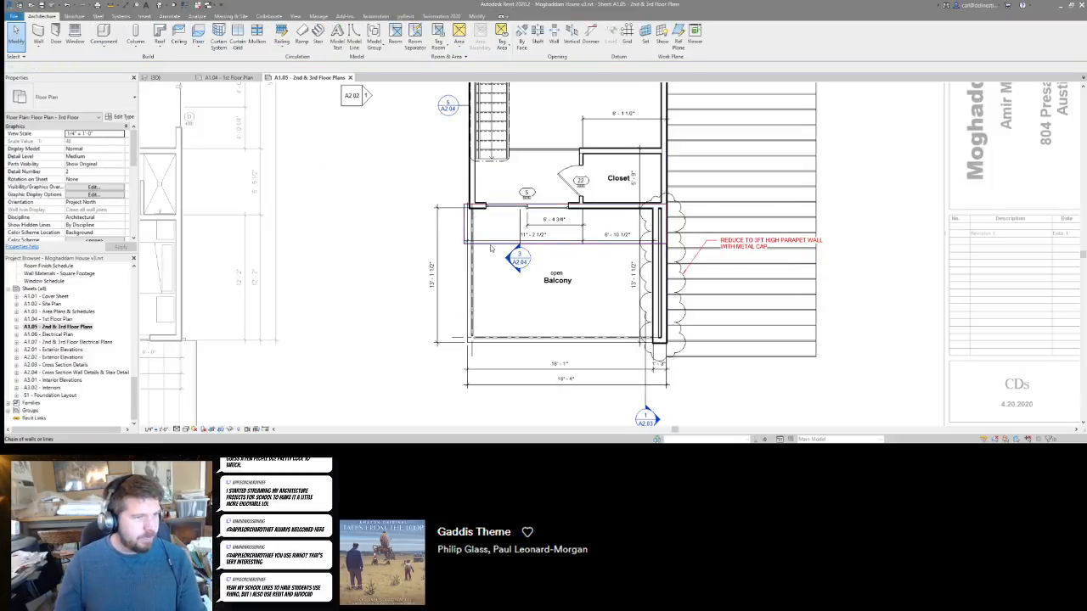
Review the 3 ft parapet note beside the 3rd floor balcony and bring up the balcony's side wall in the 3D view.
{"action": "middle_click_drag", "start_coordinate": [497, 252], "coordinate": [497, 251]}
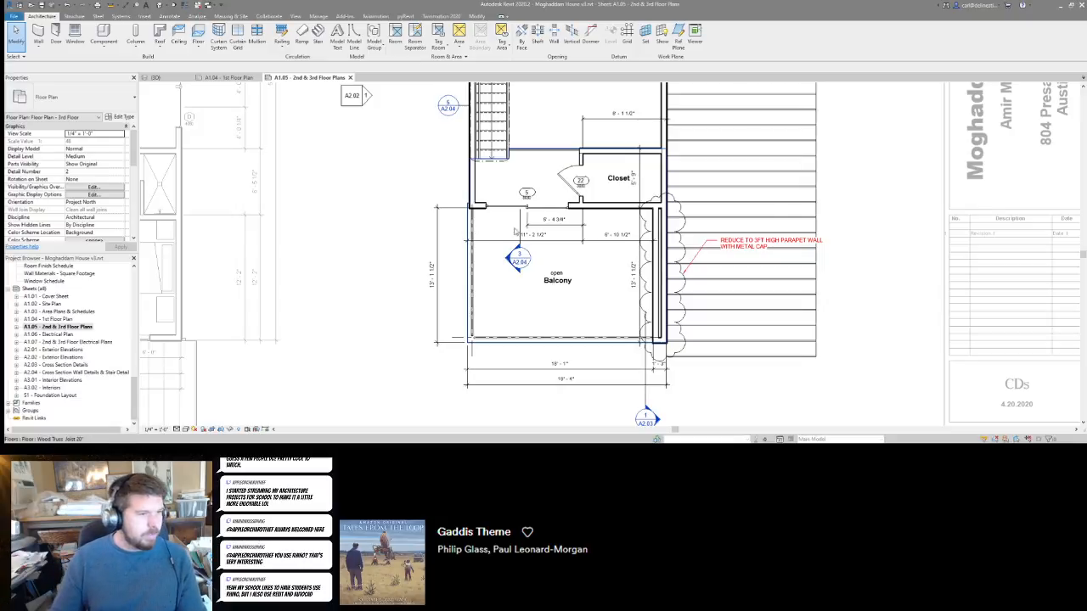
{"action": "scroll", "coordinate": [562, 221], "scroll_direction": "down", "scroll_amount": 3}
{"action": "scroll", "coordinate": [592, 270], "scroll_direction": "up", "scroll_amount": 1}
{"action": "middle_click_drag", "start_coordinate": [563, 220], "coordinate": [701, 170]}
{"action": "key", "text": "ctrl+Tab"}
{"action": "scroll", "coordinate": [594, 272], "scroll_direction": "down", "scroll_amount": 3}
{"action": "left_click", "coordinate": [669, 160]}
{"action": "left_click", "coordinate": [669, 159]}
{"action": "left_click", "coordinate": [701, 170]}
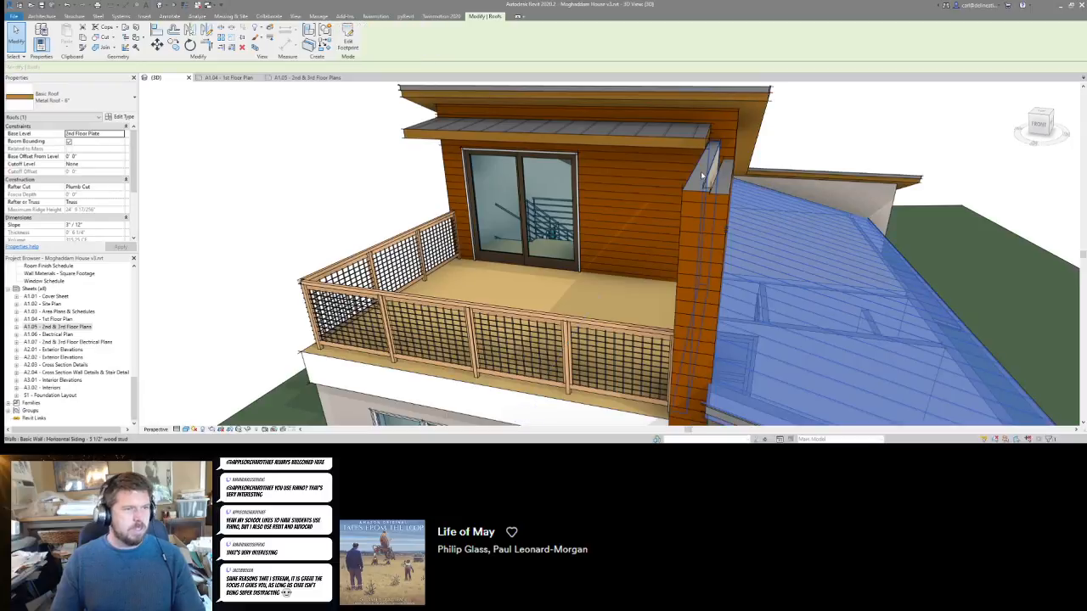
Select the inner siding walls of the balcony parapet and check the levels available for their top constraint.
{"action": "left_click", "coordinate": [703, 208]}
{"action": "middle_click_drag", "start_coordinate": [703, 208], "coordinate": [685, 228], "text": "shift"}
{"action": "left_click", "coordinate": [681, 324], "text": "ctrl"}
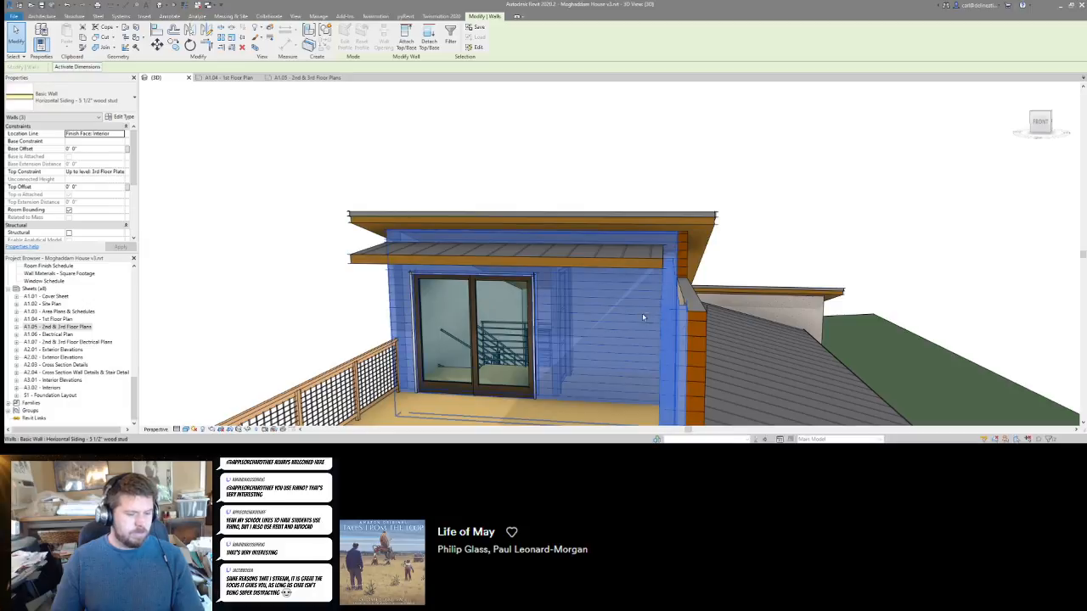
{"action": "left_click", "coordinate": [641, 314], "text": "shift"}
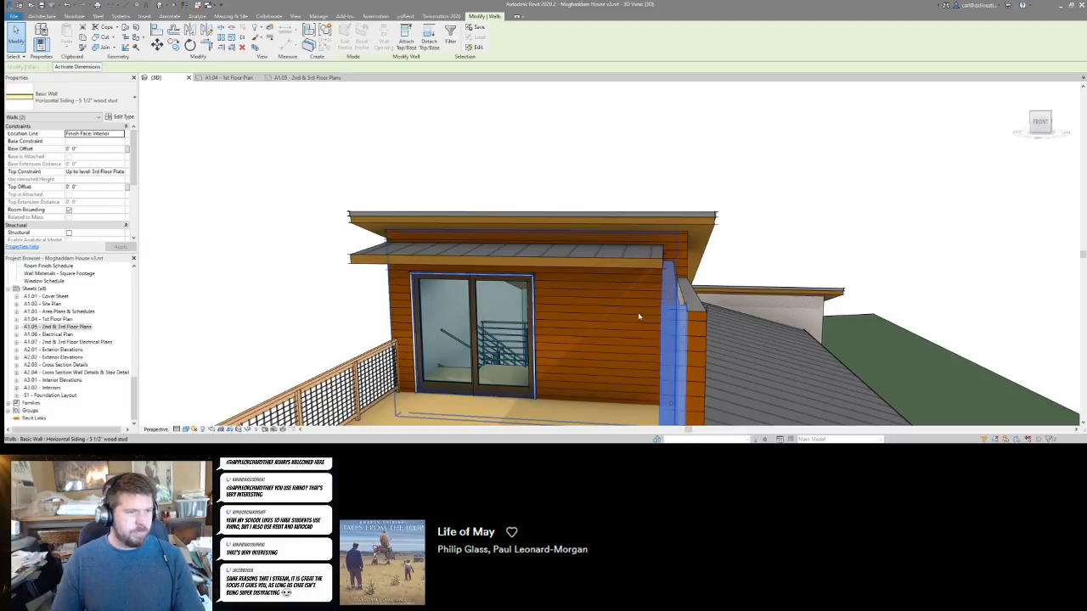
{"action": "left_click", "coordinate": [123, 174]}
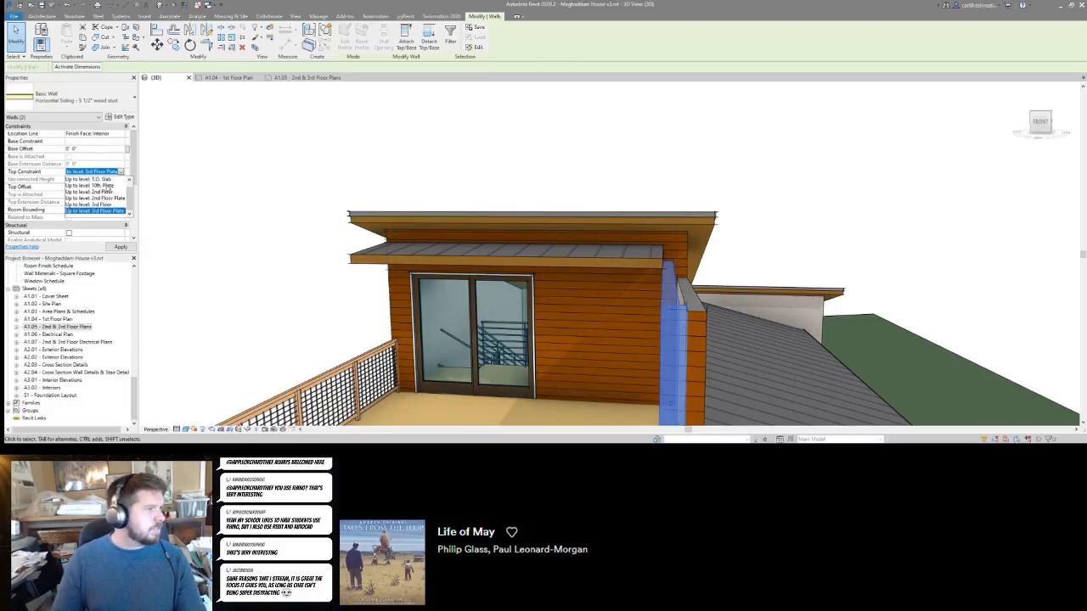
{"action": "scroll", "coordinate": [105, 191], "scroll_direction": "up", "scroll_amount": 1}
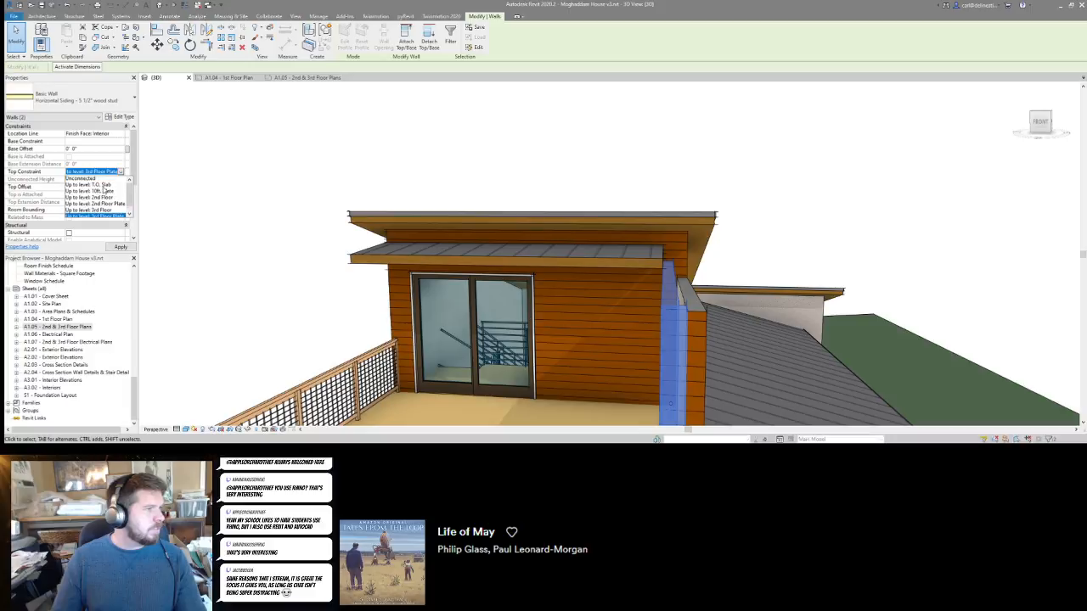
{"action": "left_click", "coordinate": [133, 148]}
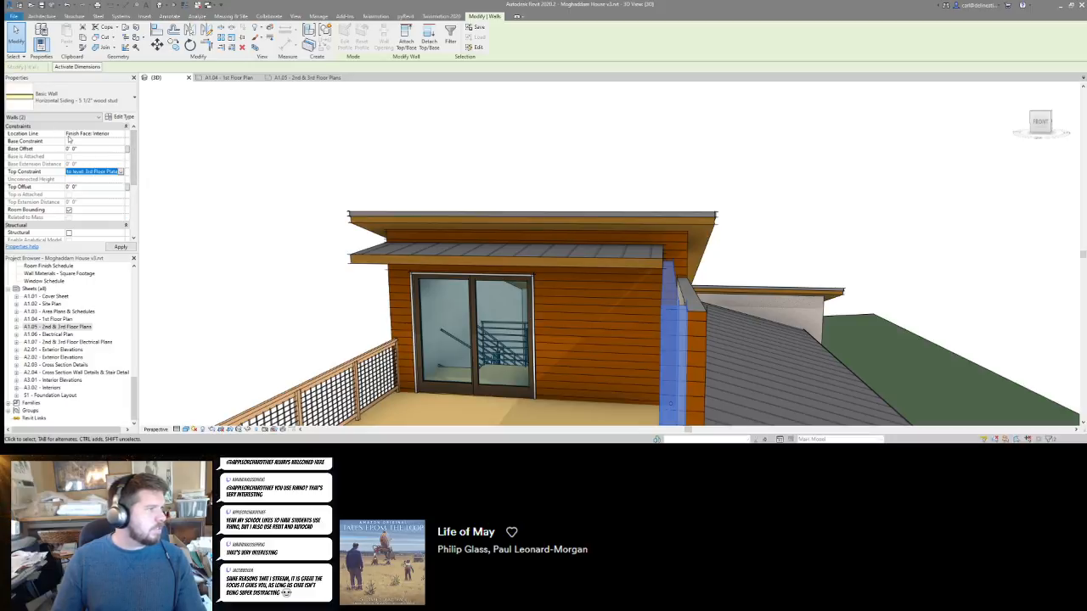
Temporarily isolate the two selected parapet walls to inspect them, and restore the hidden elements.
{"action": "middle_click_drag", "start_coordinate": [626, 333], "coordinate": [712, 355], "text": "shift"}
{"action": "key", "text": "h"}
{"action": "key", "text": "i"}
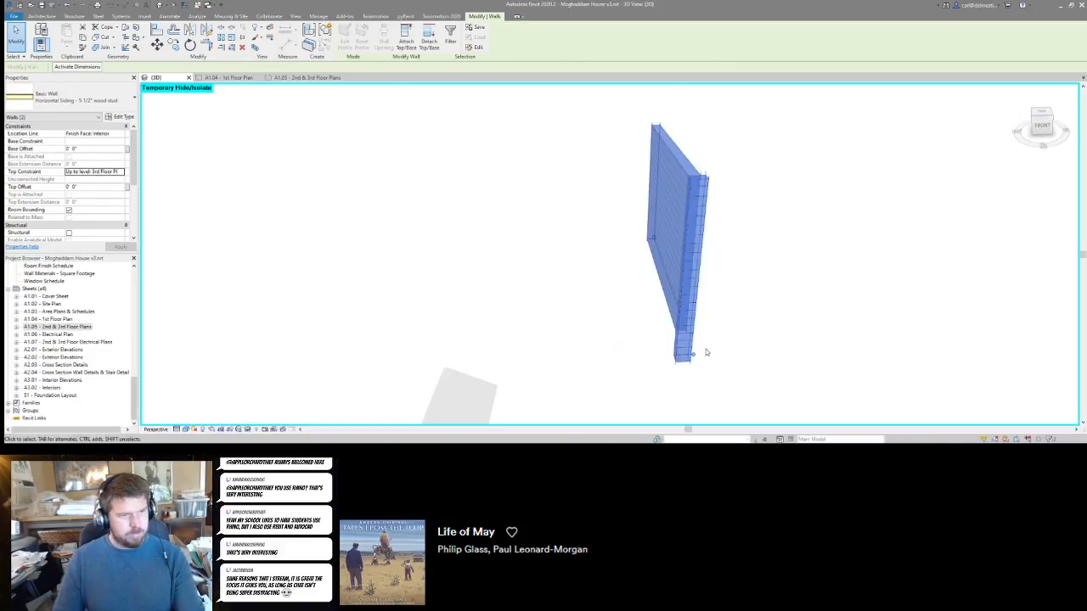
{"action": "key", "text": "Escape"}
{"action": "middle_click_drag", "start_coordinate": [637, 354], "coordinate": [693, 271], "text": "shift"}
{"action": "key", "text": "h"}
{"action": "key", "text": "r"}
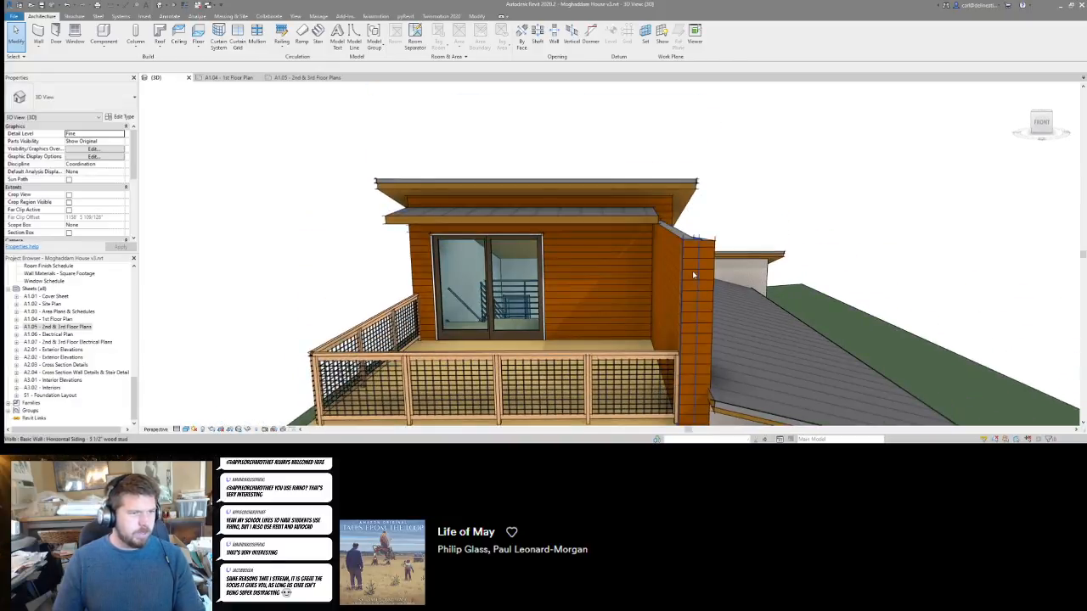
{"action": "left_click", "coordinate": [660, 244]}
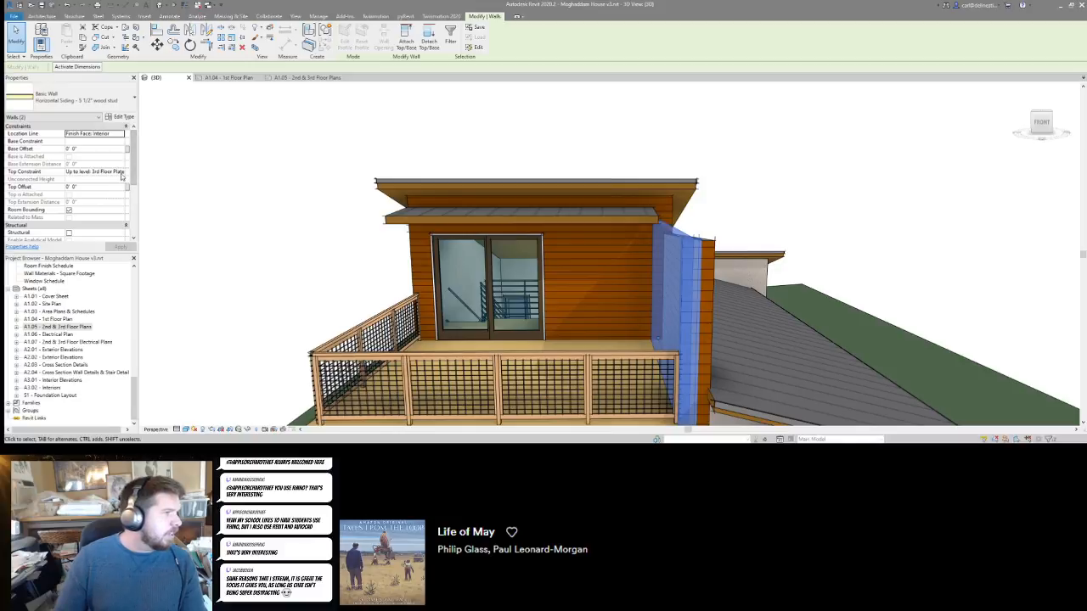
{"action": "left_click", "coordinate": [122, 173]}
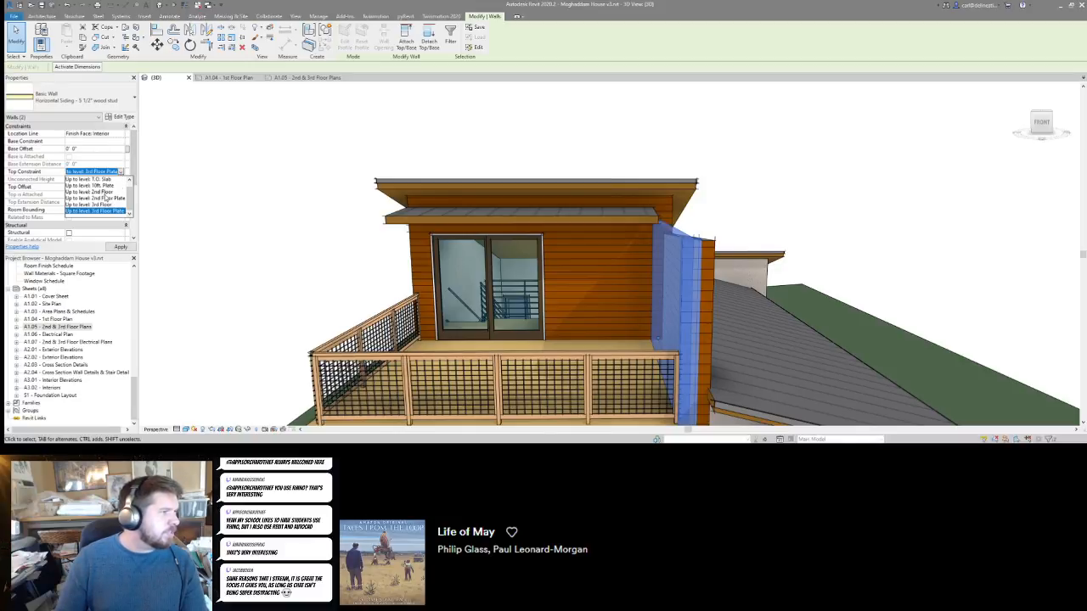
{"action": "scroll", "coordinate": [106, 198], "scroll_direction": "up", "scroll_amount": 2}
{"action": "scroll", "coordinate": [106, 198], "scroll_direction": "down", "scroll_amount": 2}
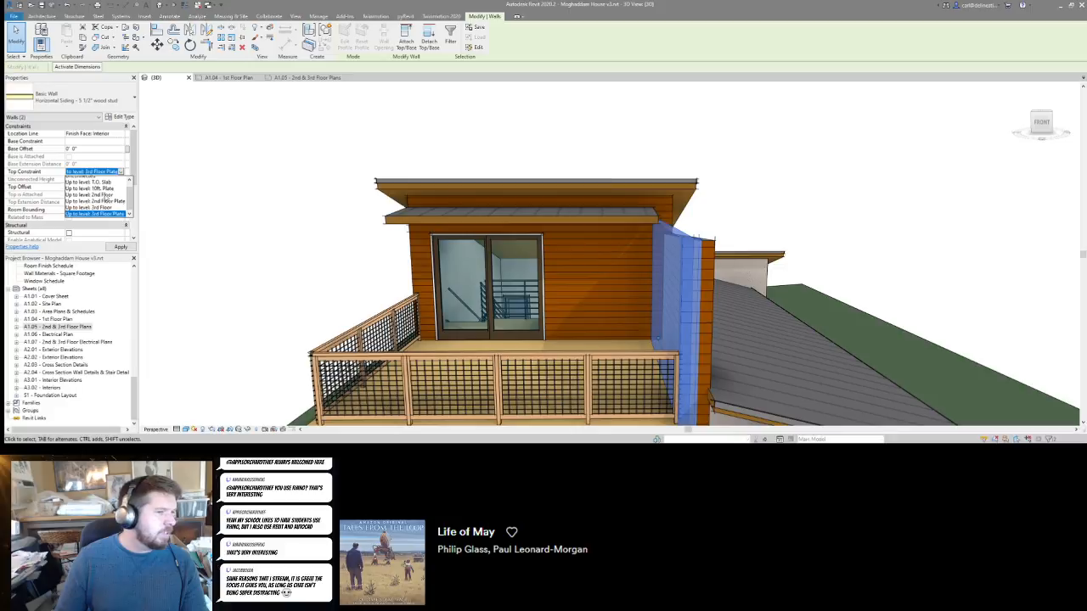
{"action": "key", "text": "Tab"}
{"action": "left_click", "coordinate": [463, 350]}
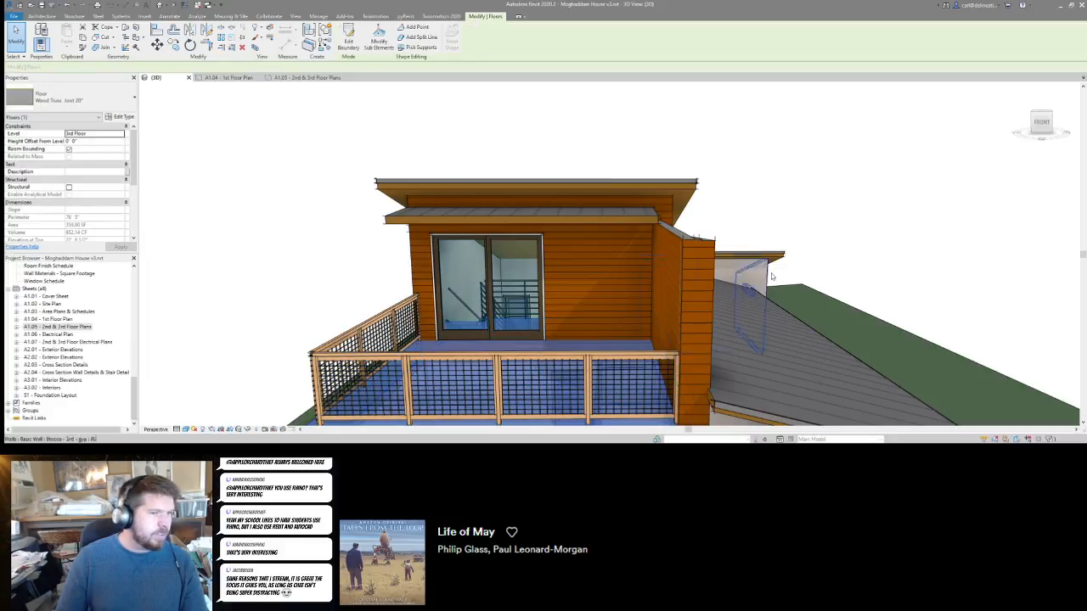
Constrain the inner parapet walls' top to Up to level: 3rd Floor with a 3' 0" top offset.
{"action": "left_click", "coordinate": [676, 278]}
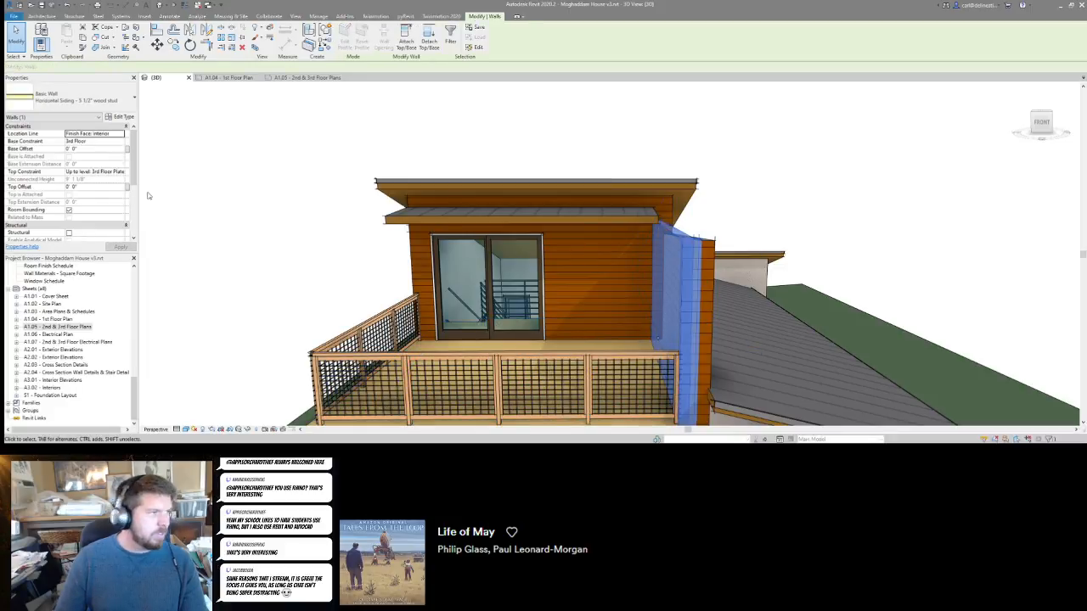
{"action": "left_click", "coordinate": [119, 173]}
{"action": "left_click", "coordinate": [95, 209]}
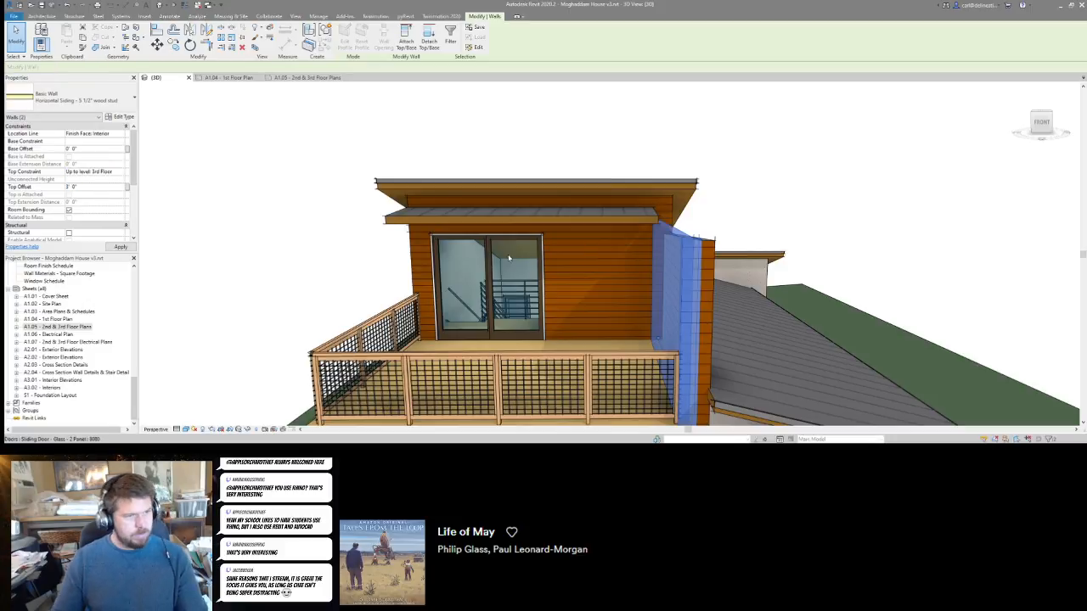
{"action": "key", "text": "Escape"}
Edit the outer parapet wall's profile and align its upper edge beside the balcony with the inner wall's top.
{"action": "middle_click_drag", "start_coordinate": [679, 406], "coordinate": [544, 391], "text": "shift"}
{"action": "double_click", "coordinate": [606, 315]}
{"action": "key", "text": "a"}
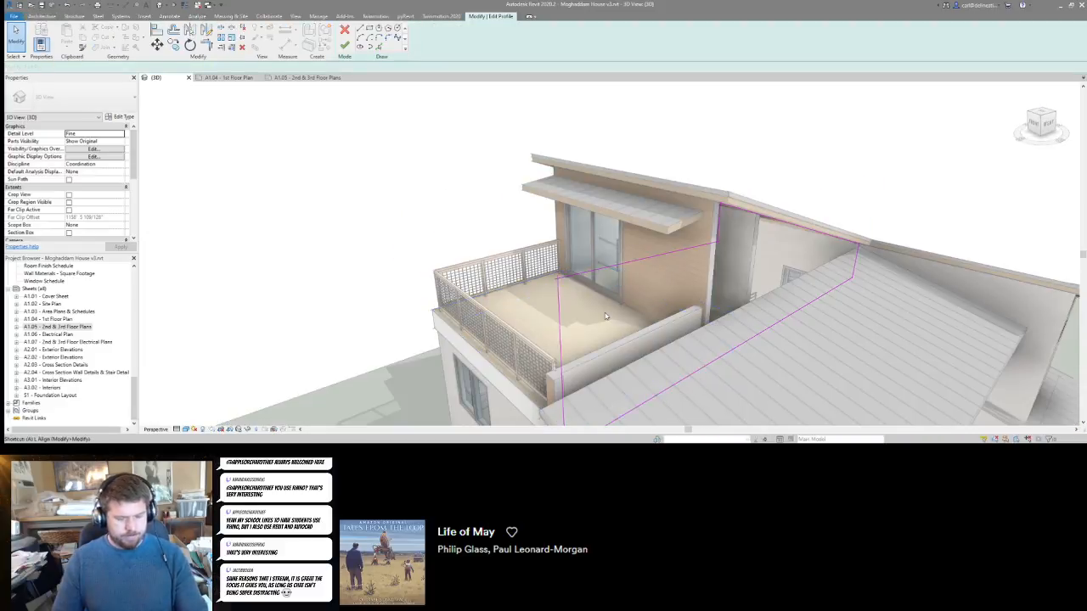
{"action": "key", "text": "l"}
{"action": "left_click", "coordinate": [615, 348]}
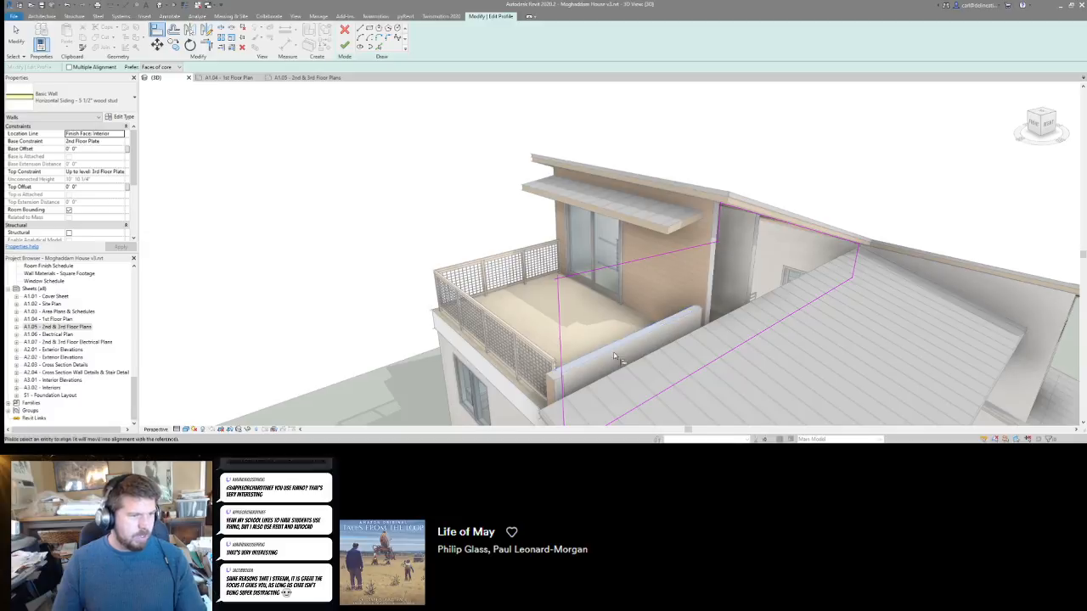
{"action": "left_click", "coordinate": [606, 267]}
{"action": "key", "text": "f"}
{"action": "key", "text": "f"}
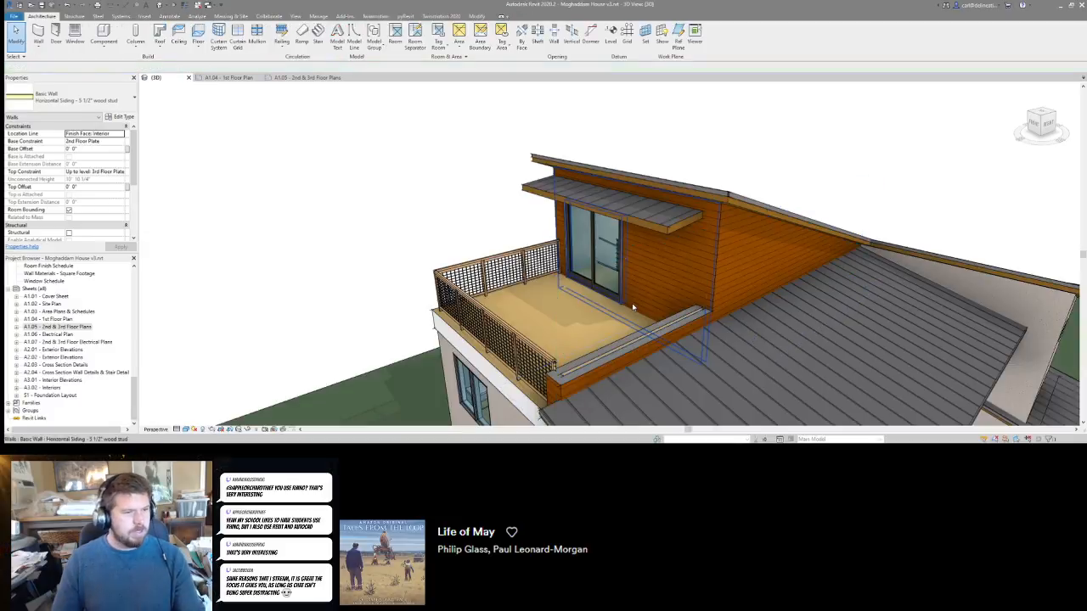
Raise the top offset of the inner parapet wall and its end wall to 3' 6".
{"action": "scroll", "coordinate": [649, 244], "scroll_direction": "down", "scroll_amount": 2}
{"action": "middle_click_drag", "start_coordinate": [592, 352], "coordinate": [728, 323], "text": "shift"}
{"action": "scroll", "coordinate": [697, 350], "scroll_direction": "up", "scroll_amount": 2}
{"action": "left_click", "coordinate": [713, 328]}
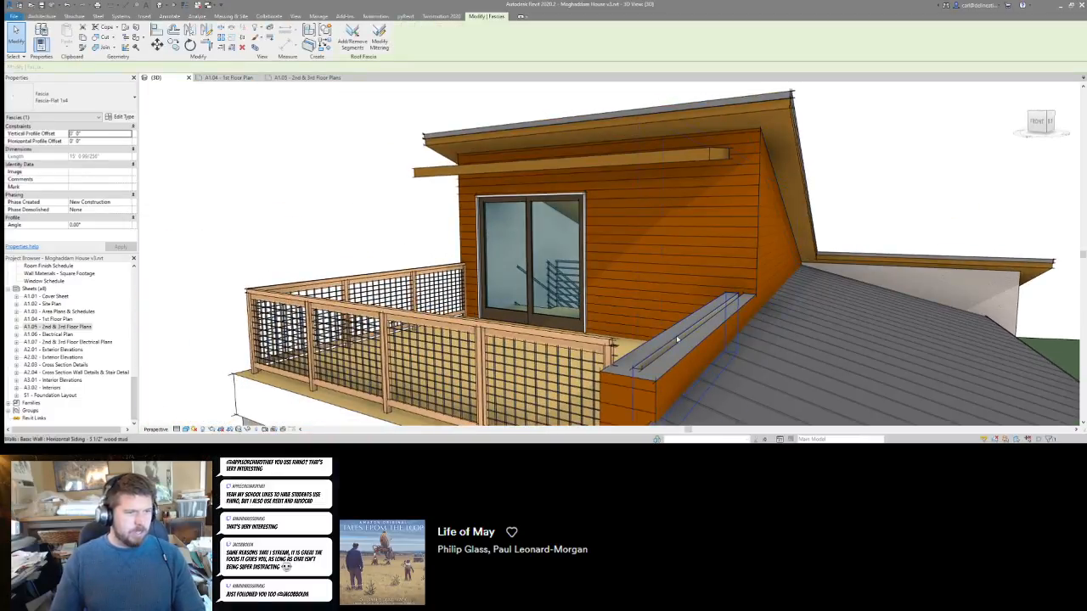
{"action": "left_click", "coordinate": [675, 338]}
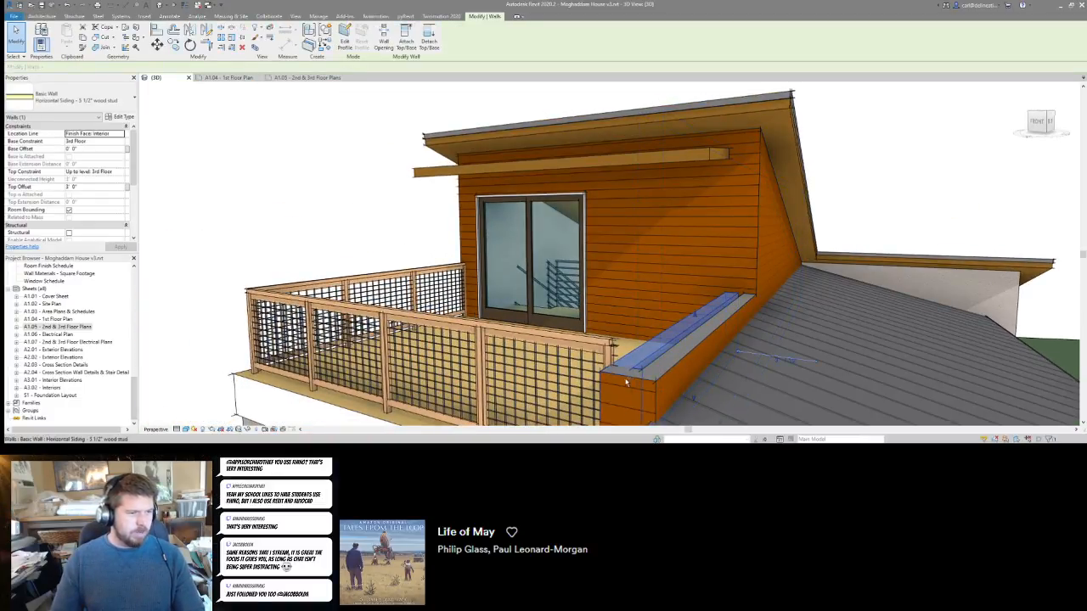
{"action": "left_click", "coordinate": [621, 387], "text": "ctrl"}
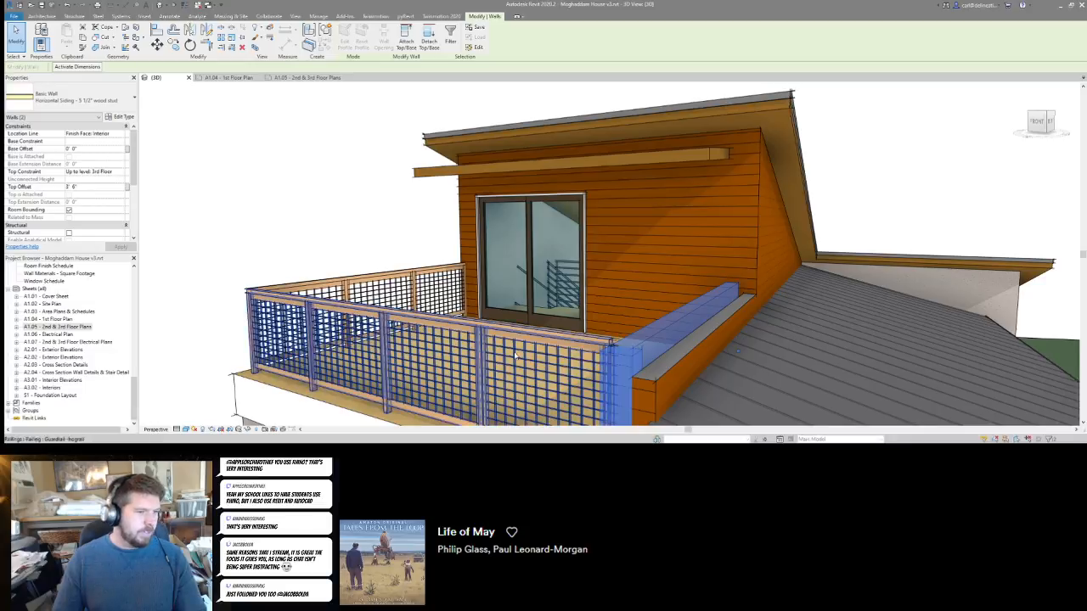
Check the type properties of the balcony's front guardrail.
{"action": "left_click", "coordinate": [386, 327]}
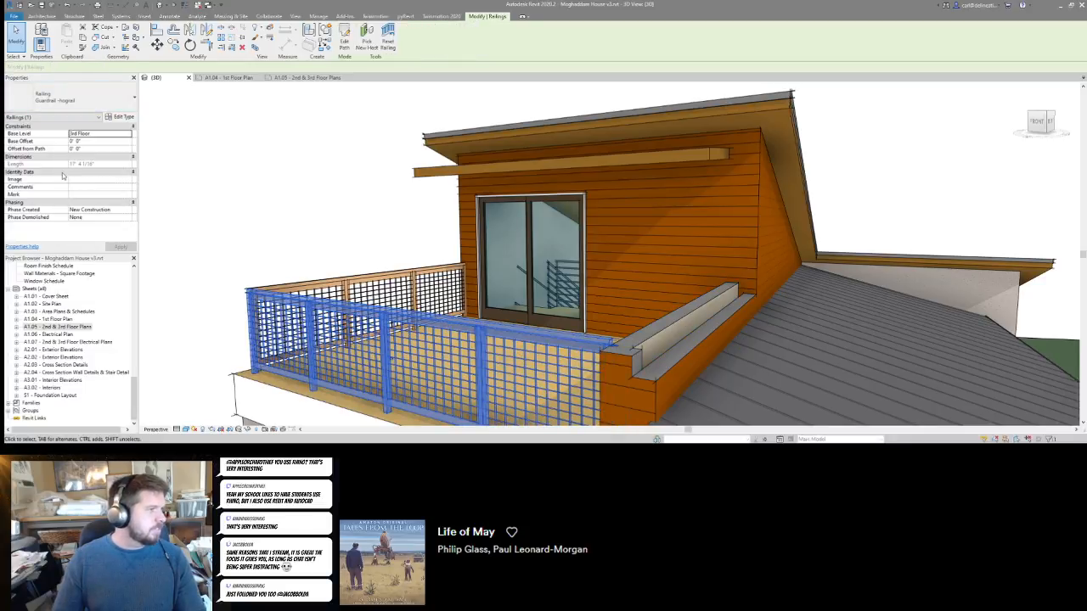
{"action": "left_click", "coordinate": [119, 118]}
{"action": "key", "text": "Escape"}
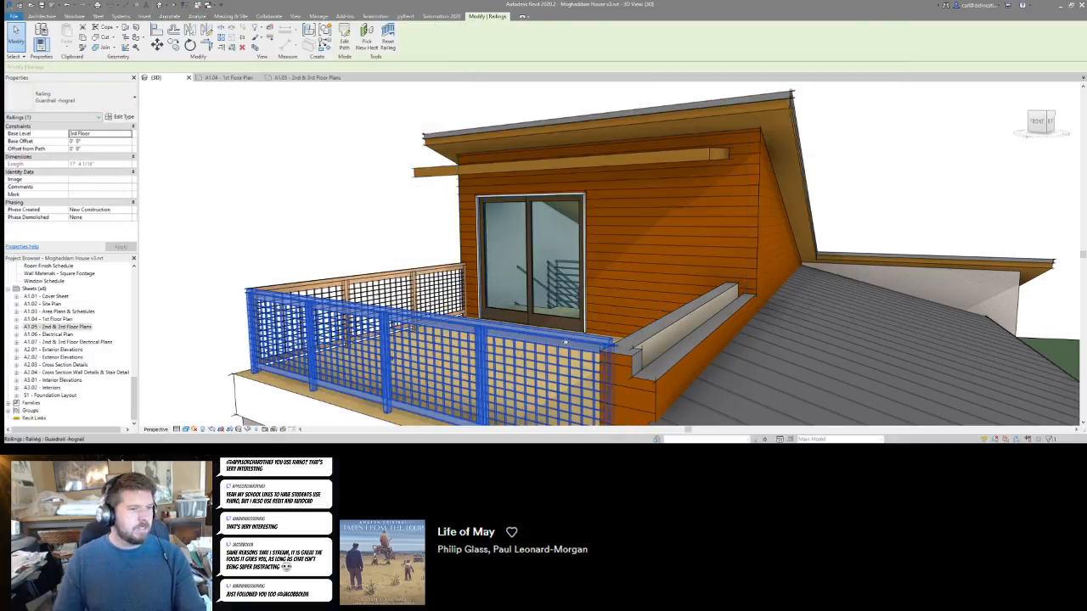
{"action": "key", "text": "Escape"}
{"action": "key", "text": "a"}
{"action": "key", "text": "l"}
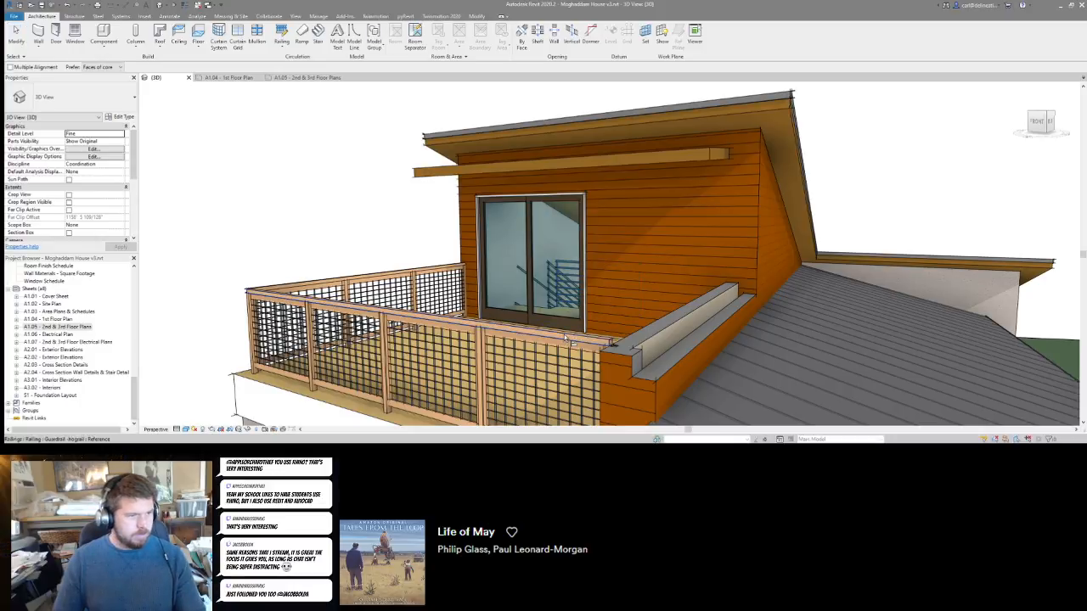
{"action": "left_click", "coordinate": [644, 339]}
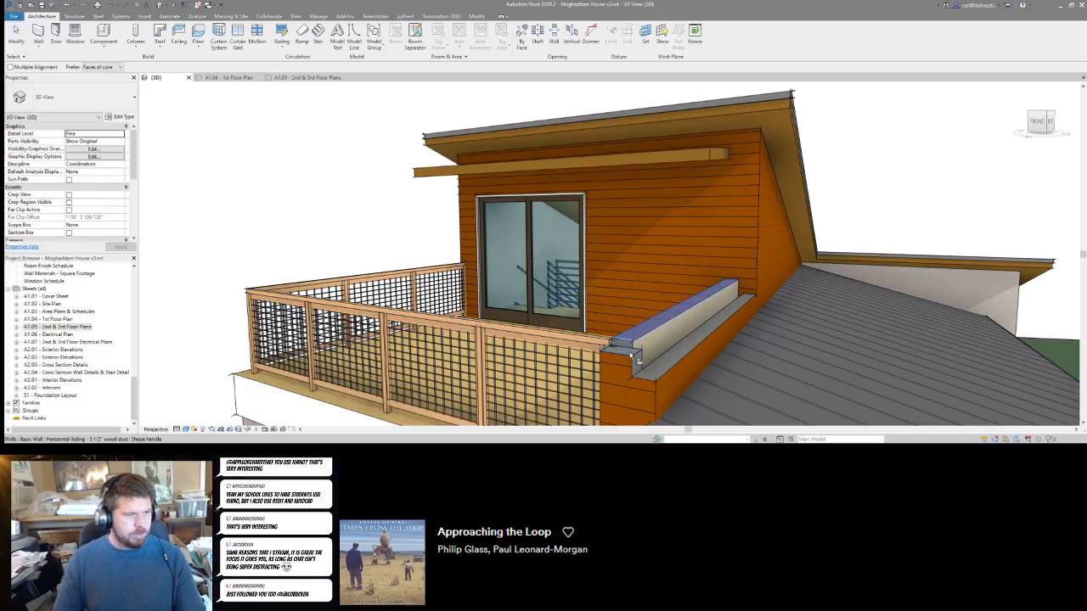
{"action": "key", "text": "Escape"}
{"action": "key", "text": "Escape"}
Edit the outer parapet wall's profile again and align its edge with the raised top of the inner wall.
{"action": "double_click", "coordinate": [677, 355]}
{"action": "key", "text": "a"}
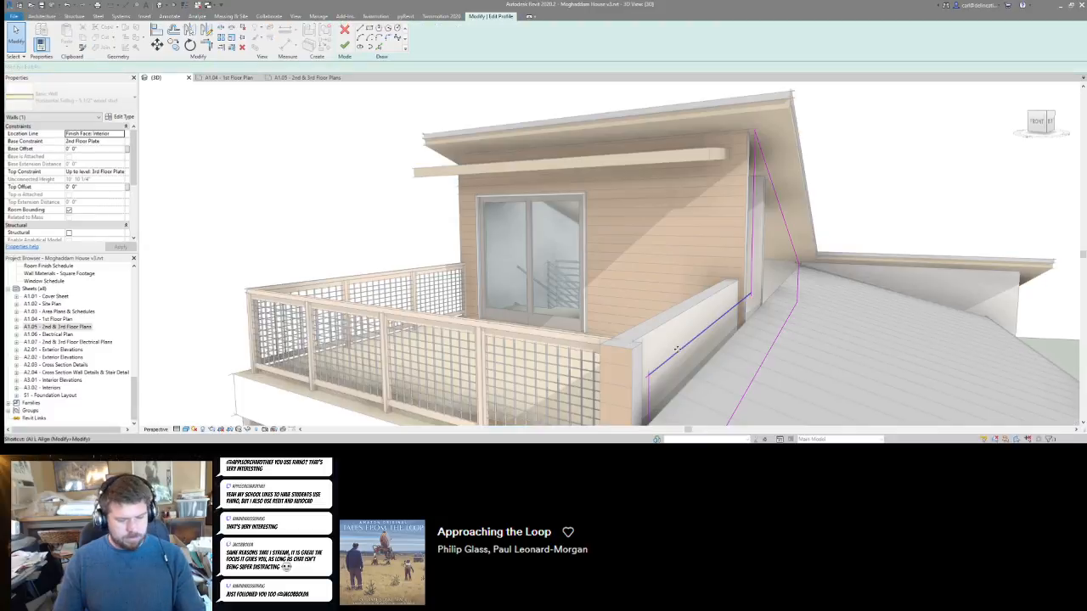
{"action": "key", "text": "l"}
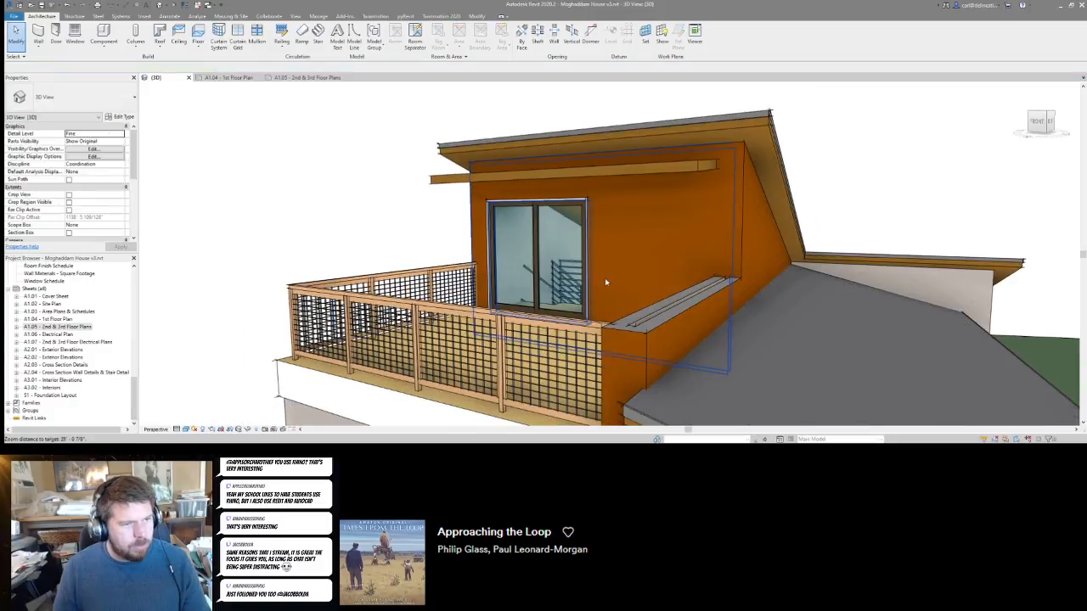
Inspect the lowered parapet and its junction with the guardrail and adjoining roof from several viewpoints.
{"action": "middle_click_drag", "start_coordinate": [605, 279], "coordinate": [896, 329], "text": "shift"}
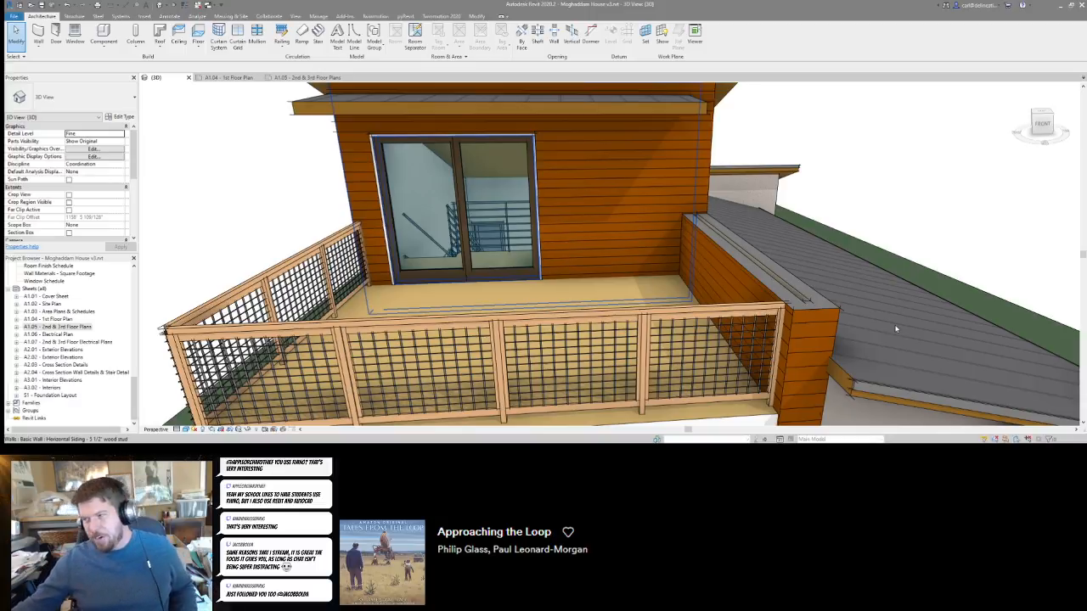
{"action": "key", "text": "s"}
{"action": "right_click_drag", "start_coordinate": [684, 255], "coordinate": [620, 237]}
{"action": "key", "text": "w"}
{"action": "key", "text": "d"}
{"action": "key", "text": "s"}
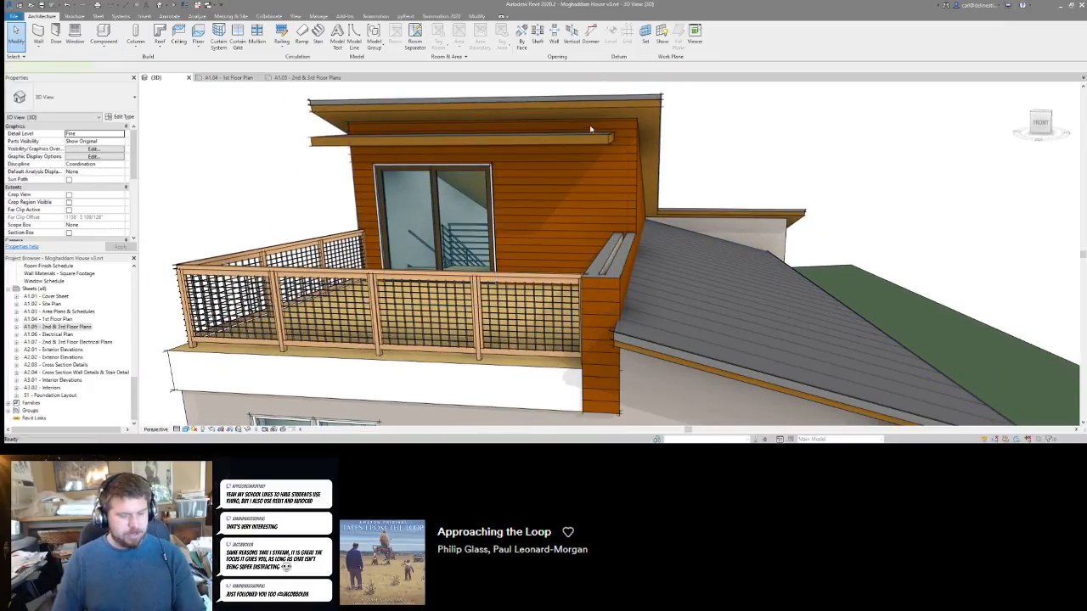
Start an in-place model in the Walls category and name it Parapet Cap.
{"action": "key", "text": "c"}
{"action": "key", "text": "m"}
{"action": "left_click", "coordinate": [364, 38]}
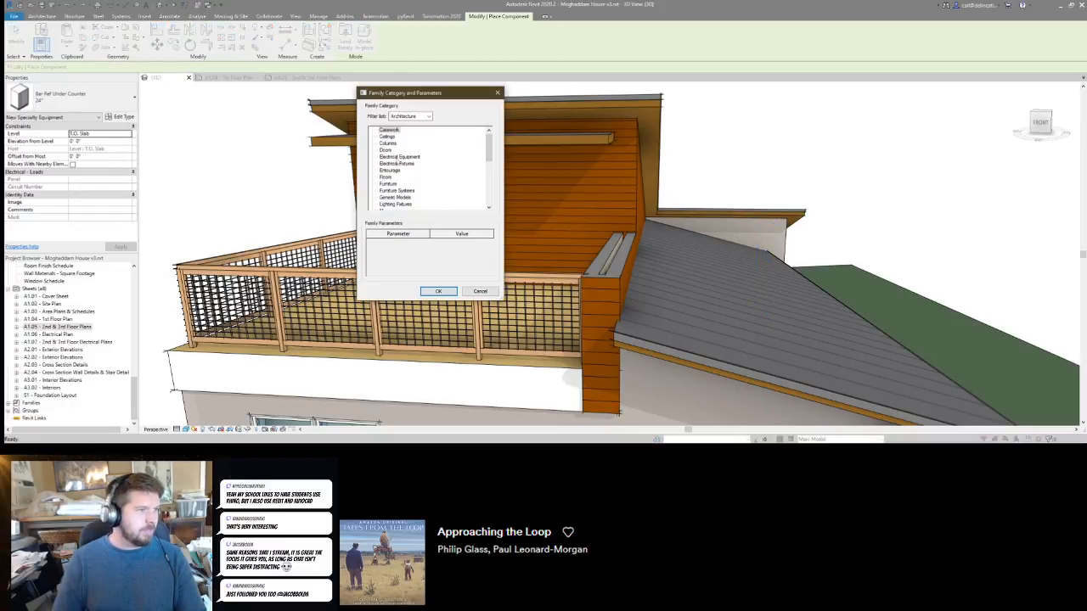
{"action": "scroll", "coordinate": [396, 165], "scroll_direction": "down", "scroll_amount": 2}
{"action": "left_click", "coordinate": [389, 172]}
{"action": "type", "text": "ro"}
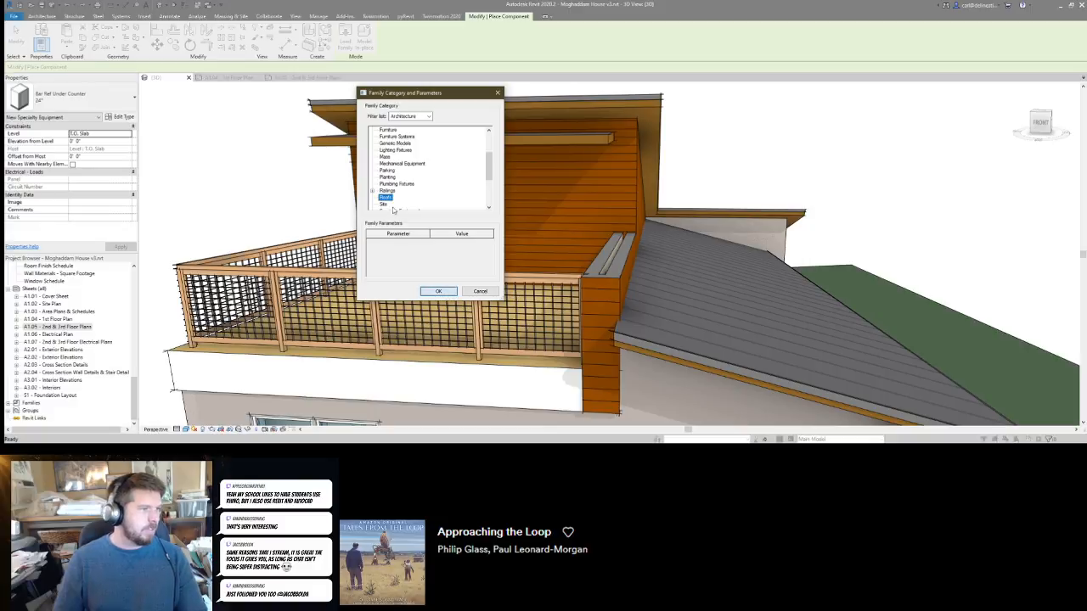
{"action": "left_click", "coordinate": [389, 178]}
{"action": "key", "text": "w"}
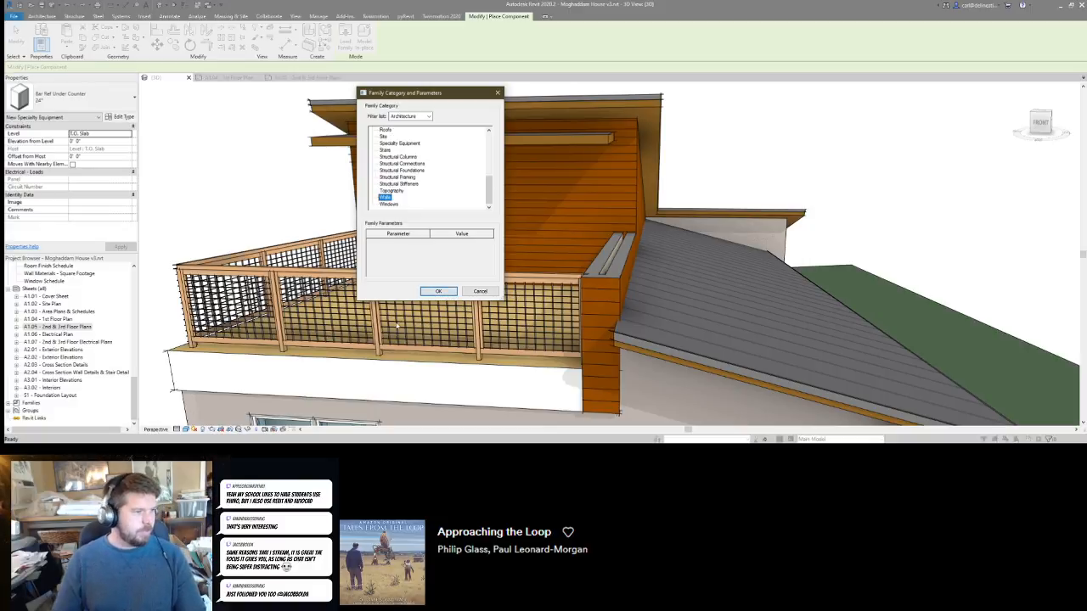
{"action": "left_click", "coordinate": [438, 291]}
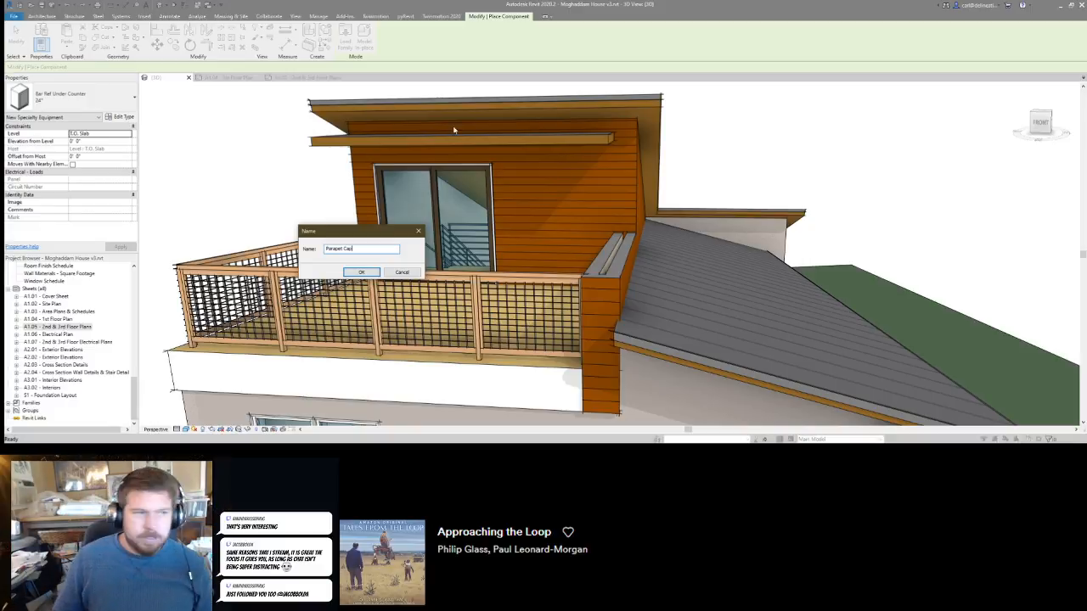
{"action": "left_click", "coordinate": [362, 272]}
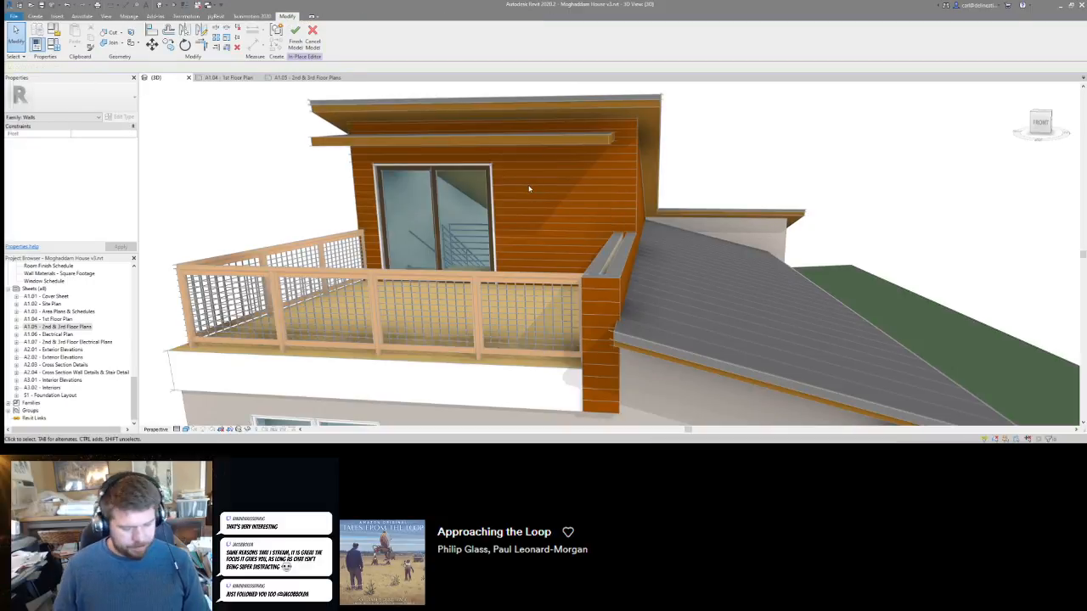
{"action": "key", "text": "c"}
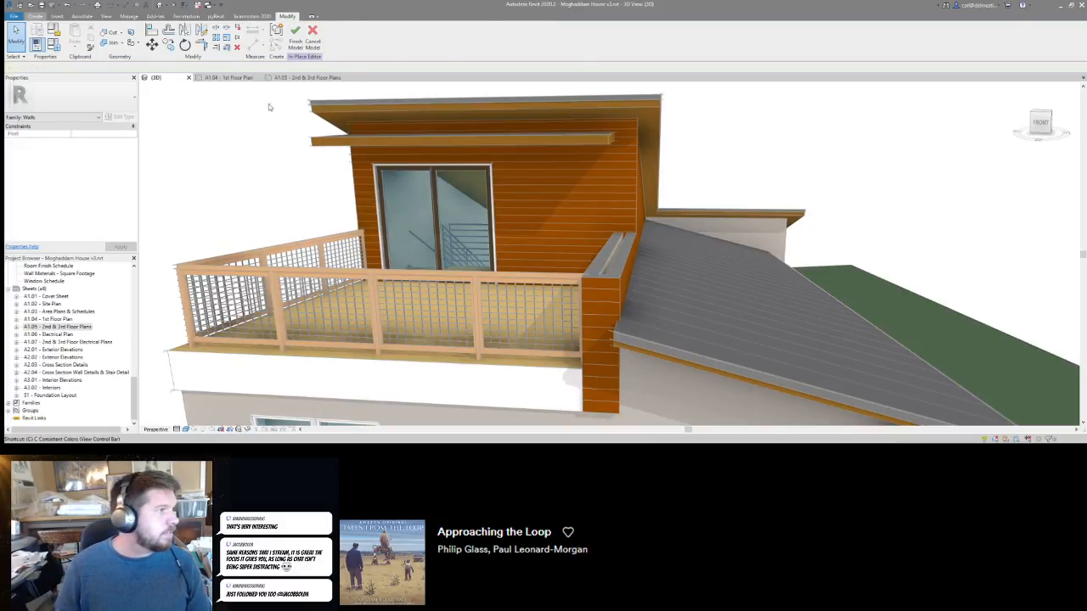
Set the work plane to the top face of the parapet wall by picking a plane.
{"action": "key", "text": "s"}
{"action": "key", "text": "w"}
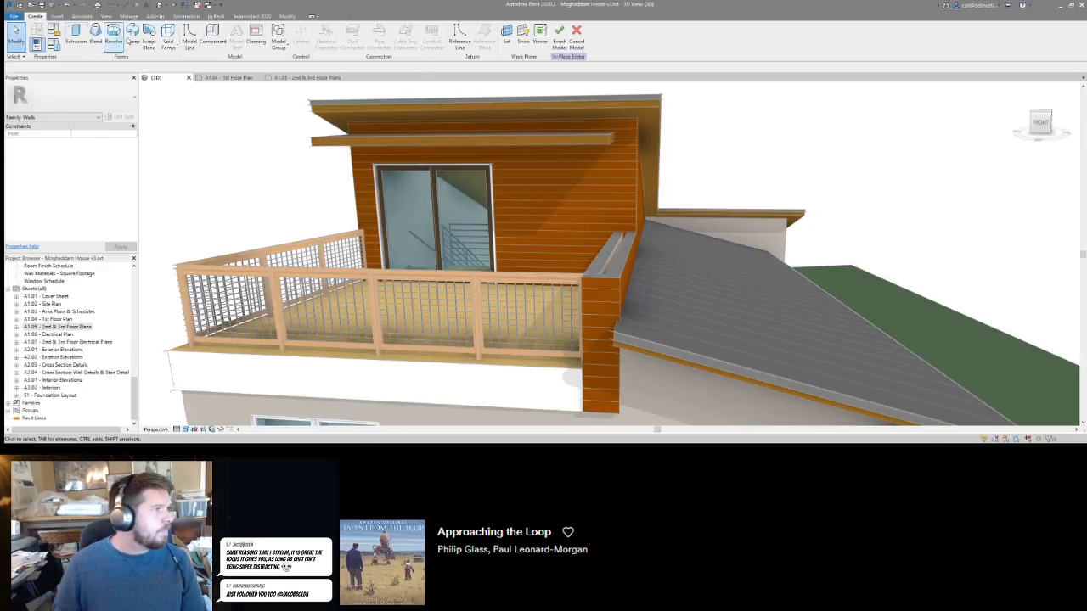
{"action": "key", "text": "w"}
{"action": "key", "text": "p"}
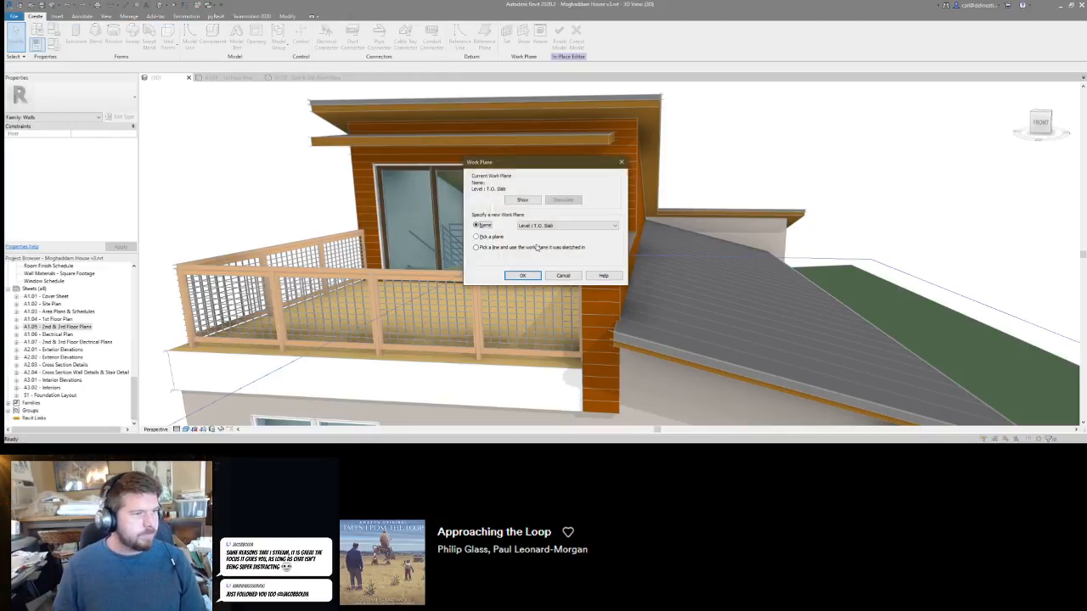
{"action": "left_click", "coordinate": [481, 238]}
{"action": "left_click", "coordinate": [522, 276]}
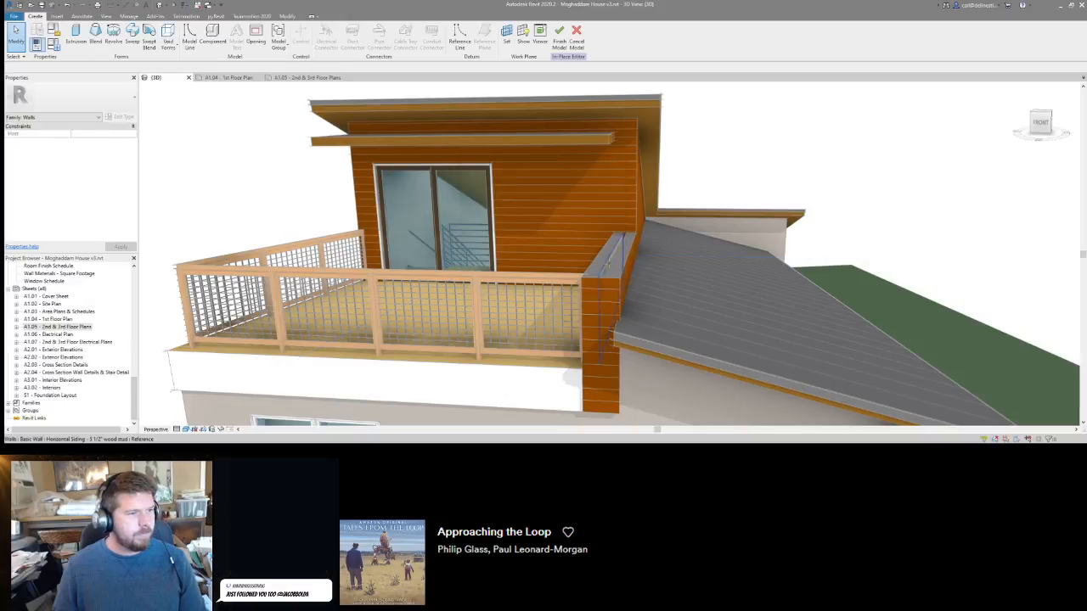
{"action": "left_click", "coordinate": [603, 259]}
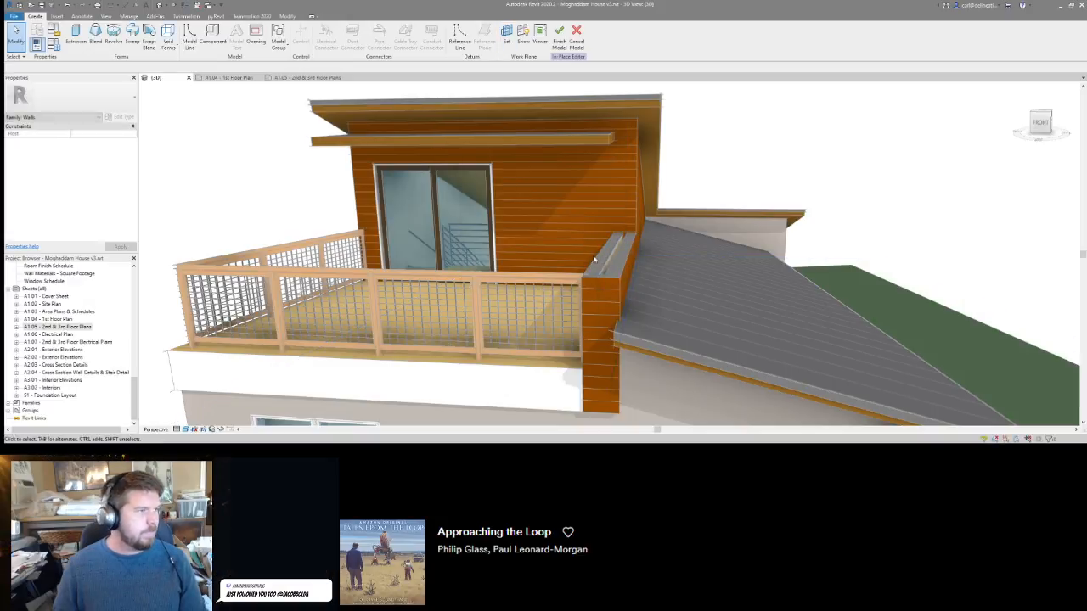
{"action": "left_click", "coordinate": [76, 34]}
{"action": "left_click", "coordinate": [329, 46]}
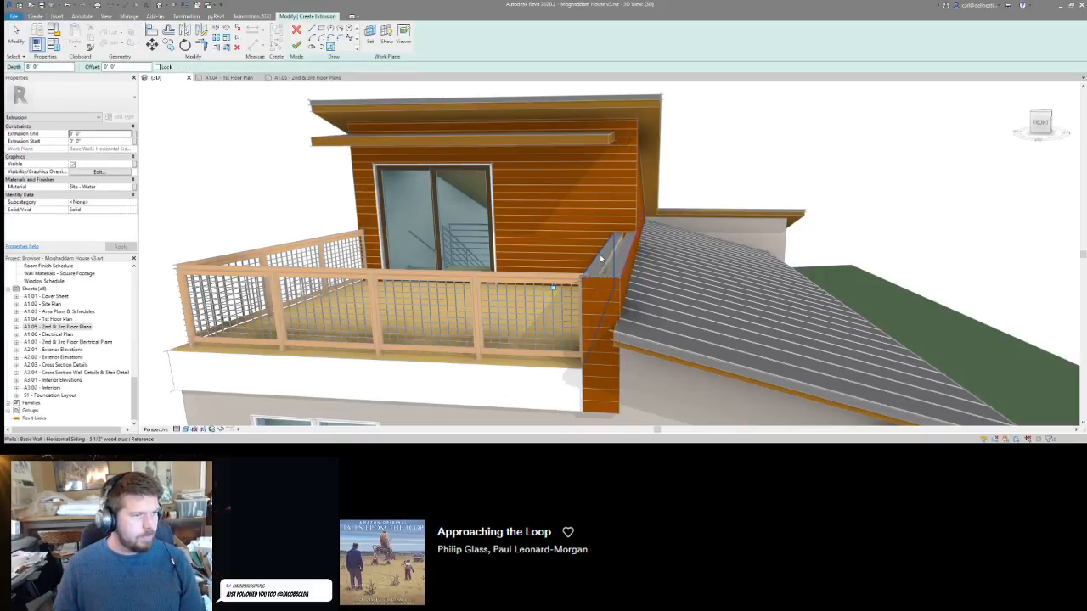
{"action": "left_click", "coordinate": [600, 255]}
{"action": "key", "text": "t"}
{"action": "key", "text": "r"}
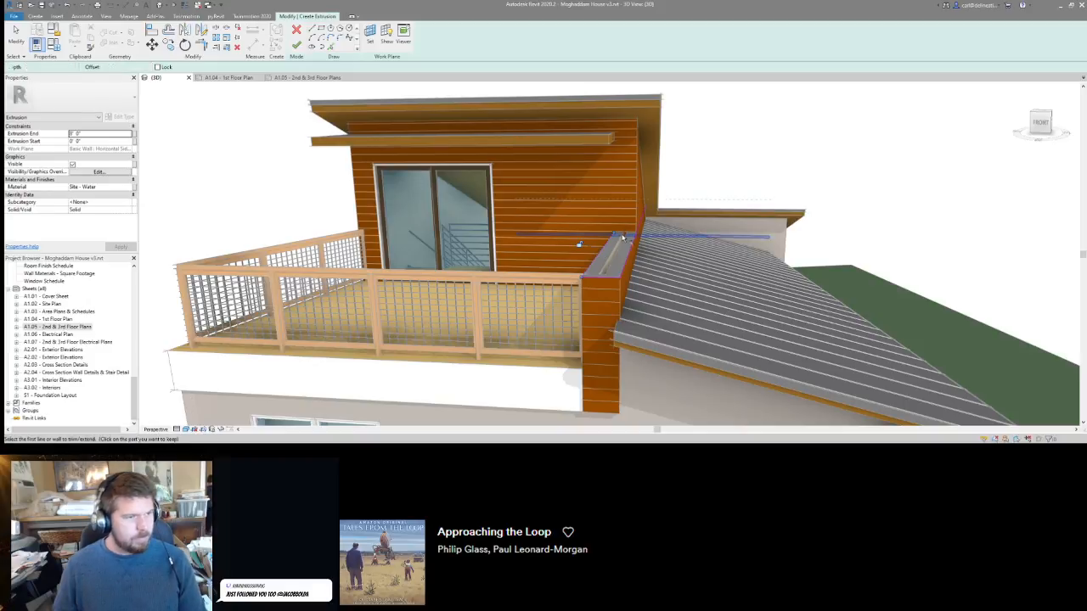
{"action": "left_click", "coordinate": [330, 47]}
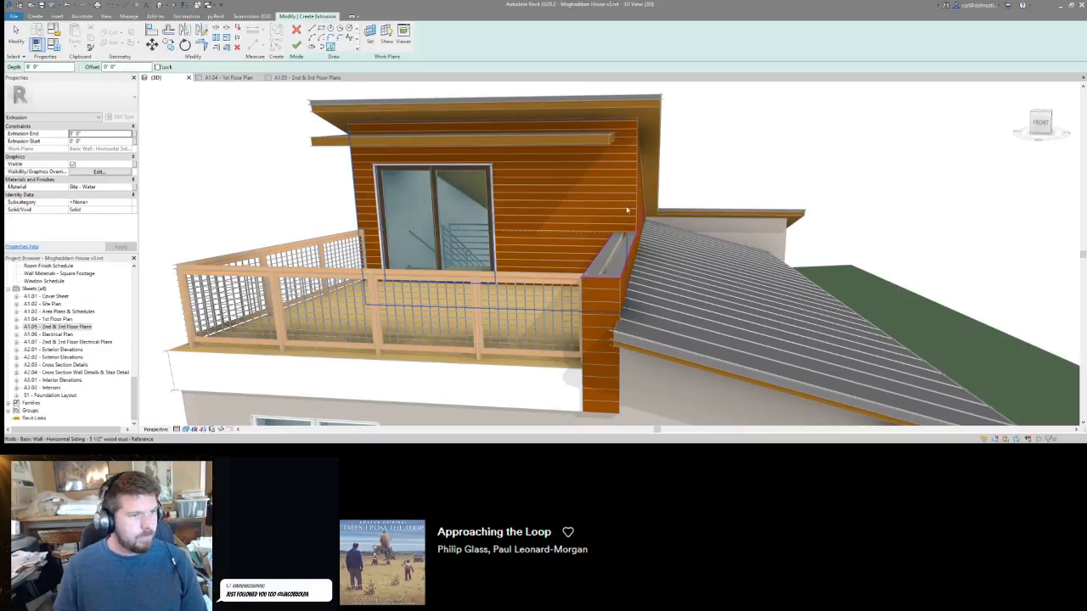
{"action": "key", "text": "Escape"}
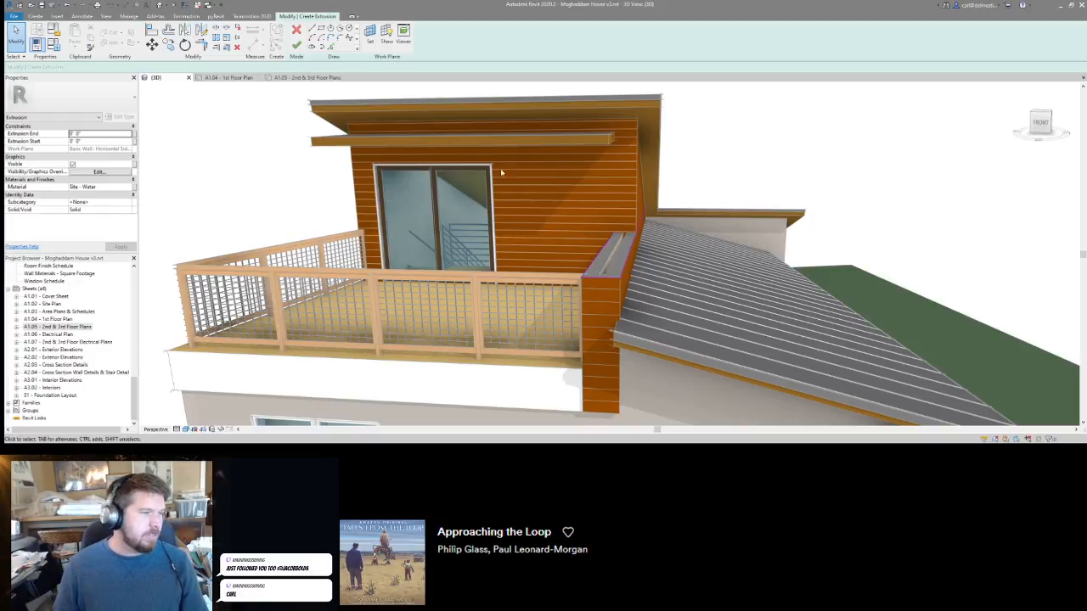
{"action": "middle_click_drag", "start_coordinate": [626, 265], "coordinate": [568, 253], "text": "shift"}
{"action": "right_click", "coordinate": [568, 253]}
{"action": "left_click", "coordinate": [491, 221]}
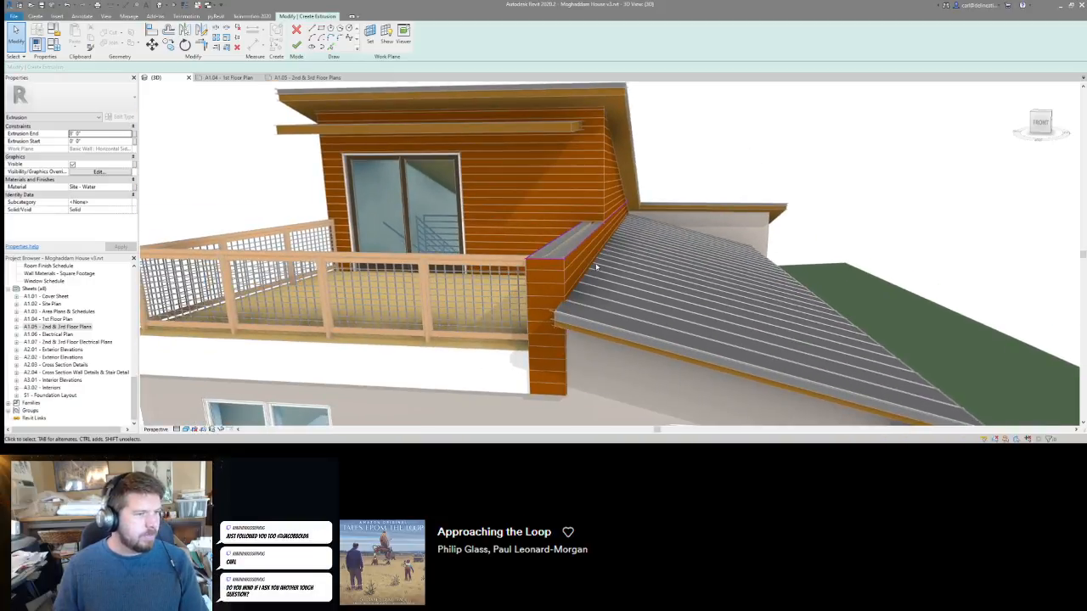
{"action": "left_click", "coordinate": [297, 30]}
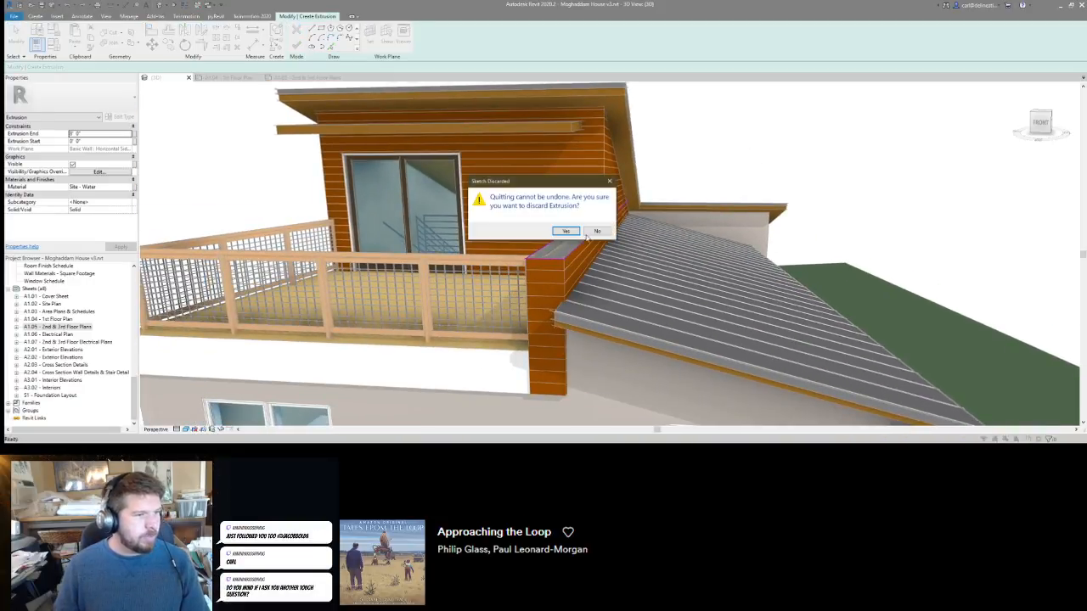
{"action": "left_click", "coordinate": [566, 231]}
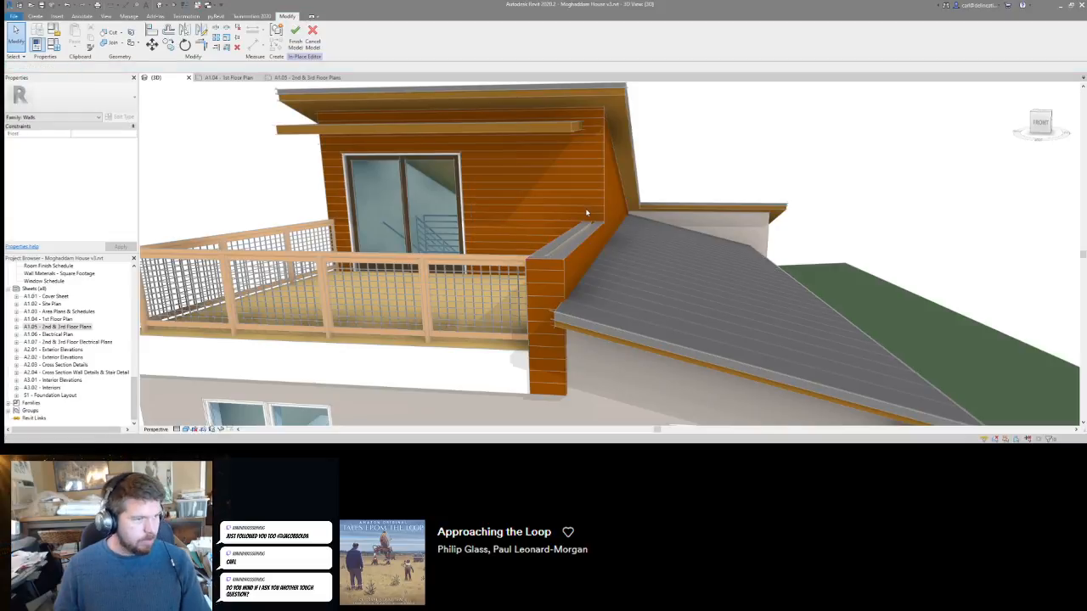
Set the work plane to the front end face of the parapet by picking a plane.
{"action": "key", "text": "w"}
{"action": "key", "text": "p"}
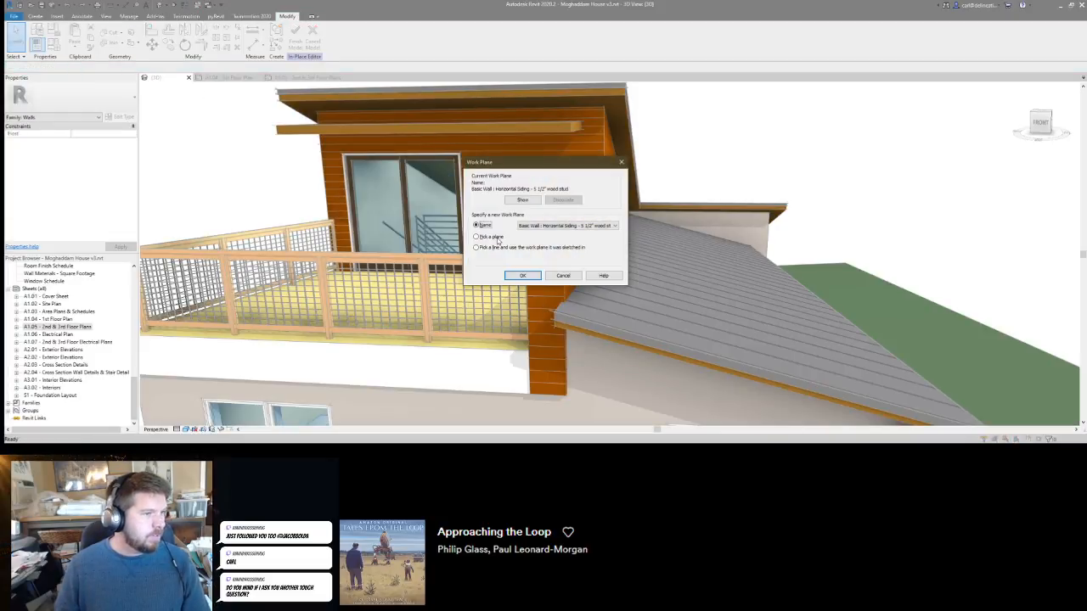
{"action": "left_click", "coordinate": [496, 237]}
{"action": "left_click", "coordinate": [522, 275]}
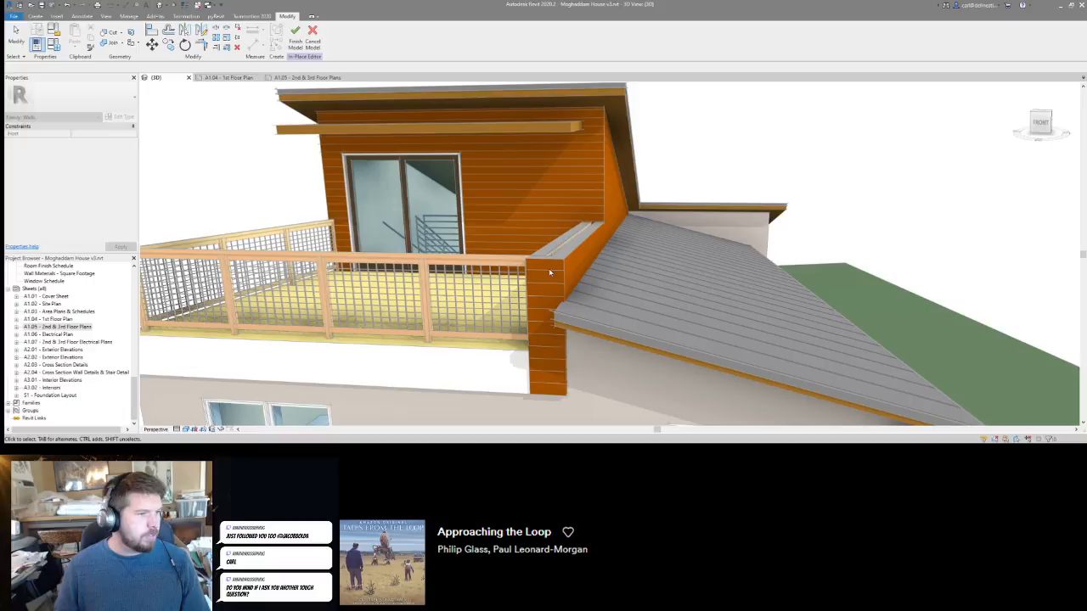
Start an extrusion and create sketch lines from the parapet end face's side and top edges with Pick Lines.
{"action": "left_click", "coordinate": [35, 16]}
{"action": "left_click", "coordinate": [77, 36]}
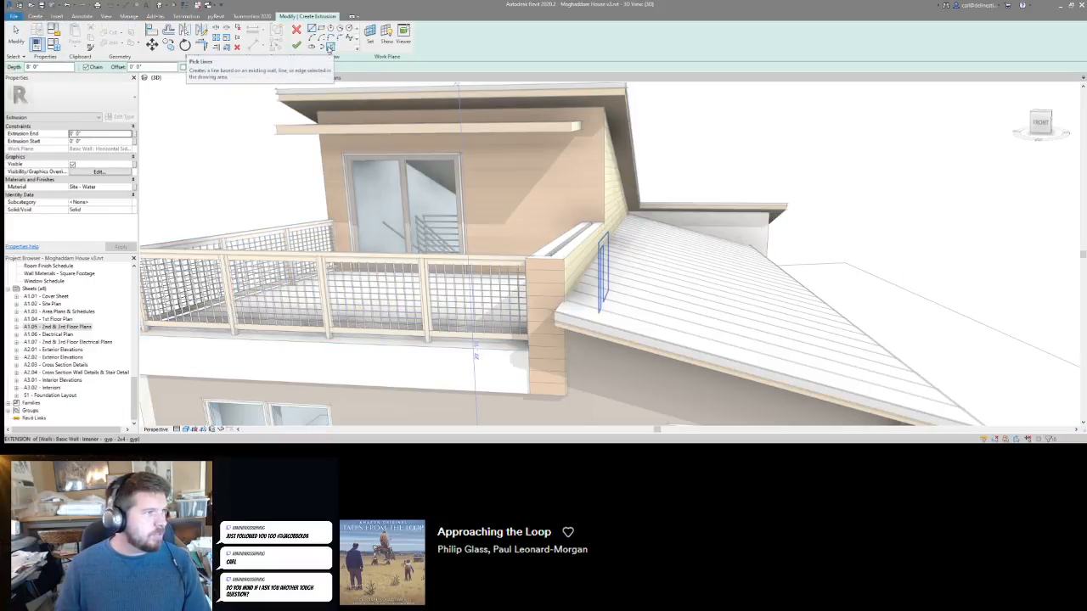
{"action": "left_click", "coordinate": [331, 47]}
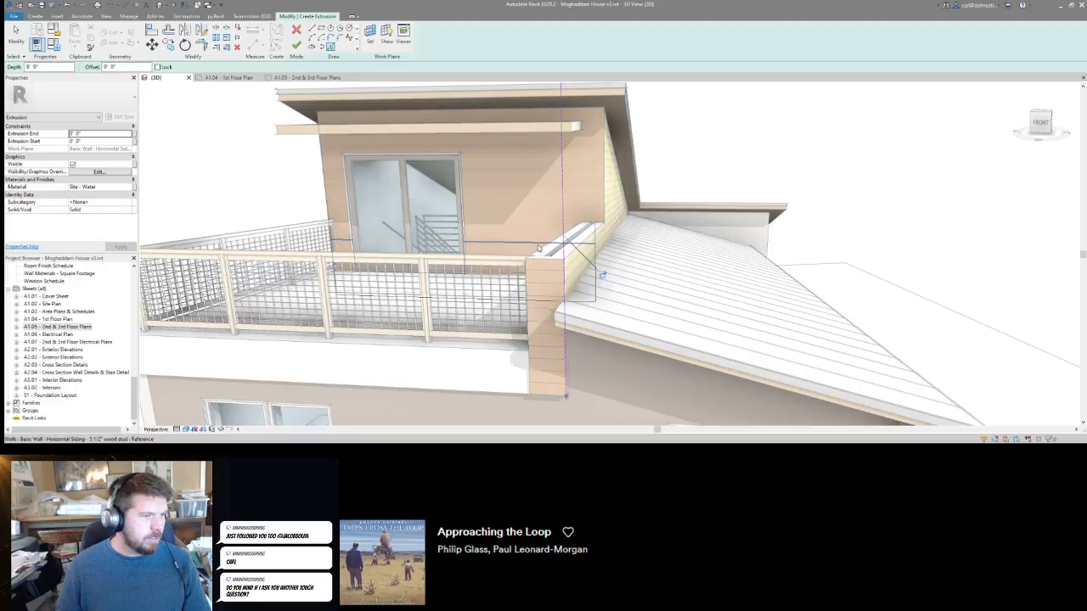
{"action": "left_click", "coordinate": [527, 316]}
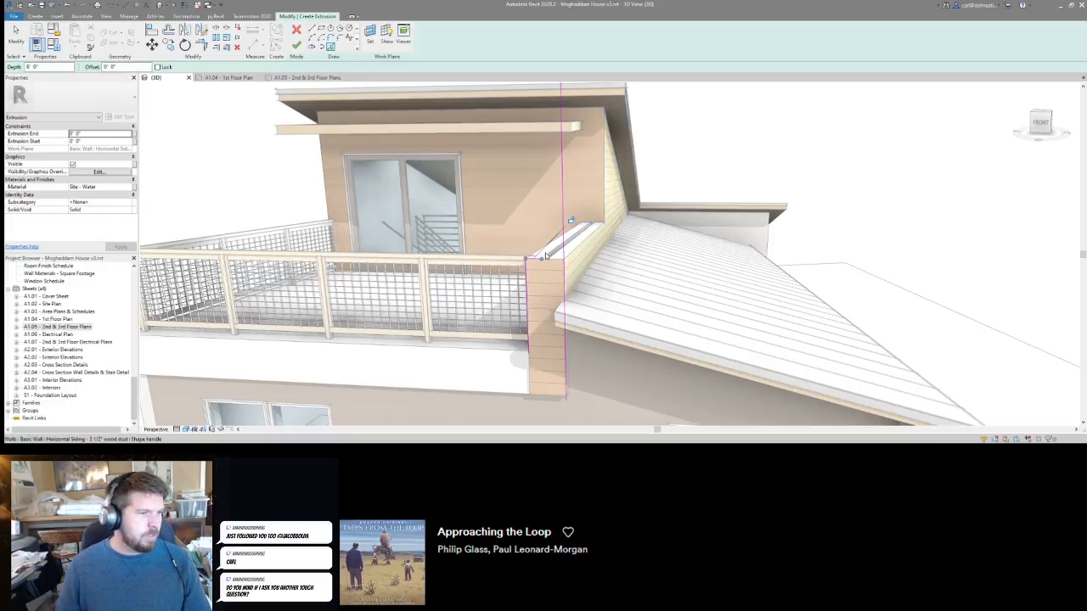
{"action": "scroll", "coordinate": [549, 252], "scroll_direction": "up", "scroll_amount": 3}
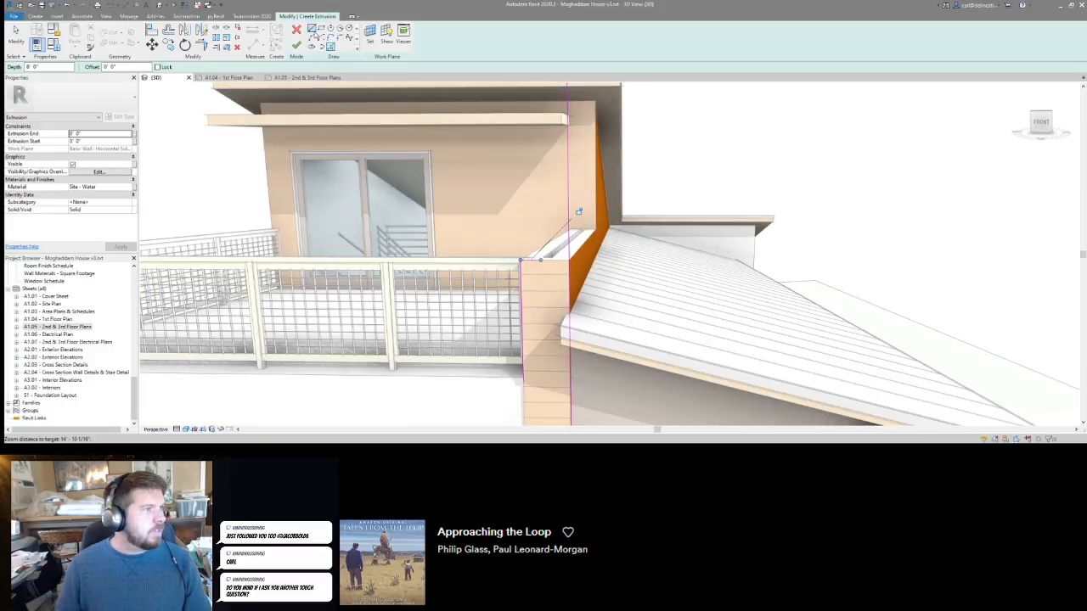
Sketch a short vertical line up from the parapet's balcony-side top corner and a horizontal line from it across to the opposite side line.
{"action": "left_click", "coordinate": [313, 29]}
{"action": "scroll", "coordinate": [516, 260], "scroll_direction": "up", "scroll_amount": 1}
{"action": "left_click", "coordinate": [517, 260]}
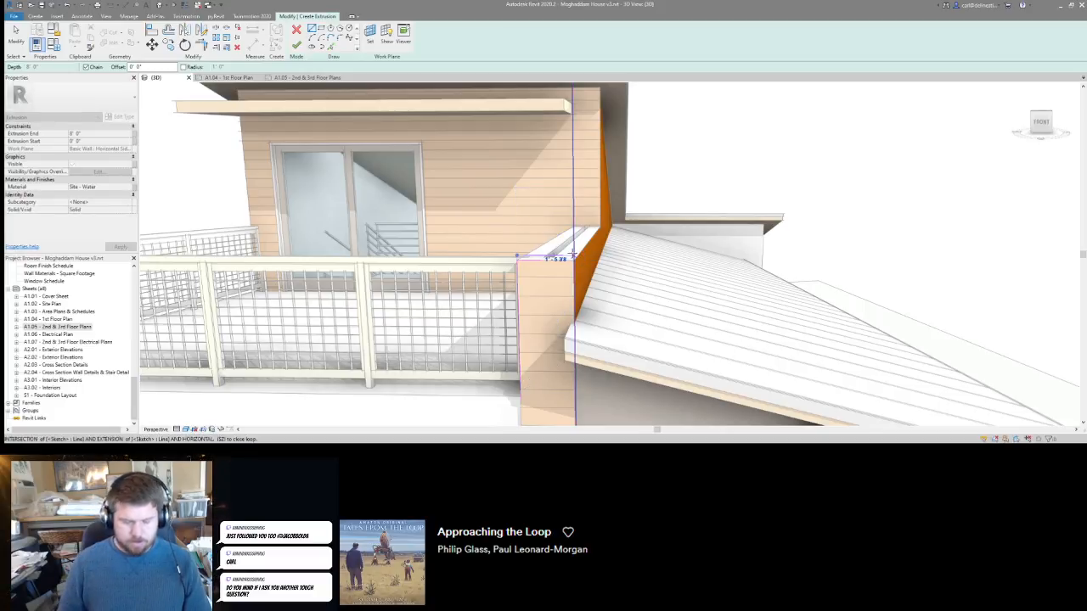
{"action": "left_click", "coordinate": [574, 257]}
{"action": "key", "text": "Escape"}
Draw a sloping line from the roof-side end of the raised horizontal line down to the parapet's balcony-side top corner.
{"action": "scroll", "coordinate": [544, 238], "scroll_direction": "up", "scroll_amount": 2}
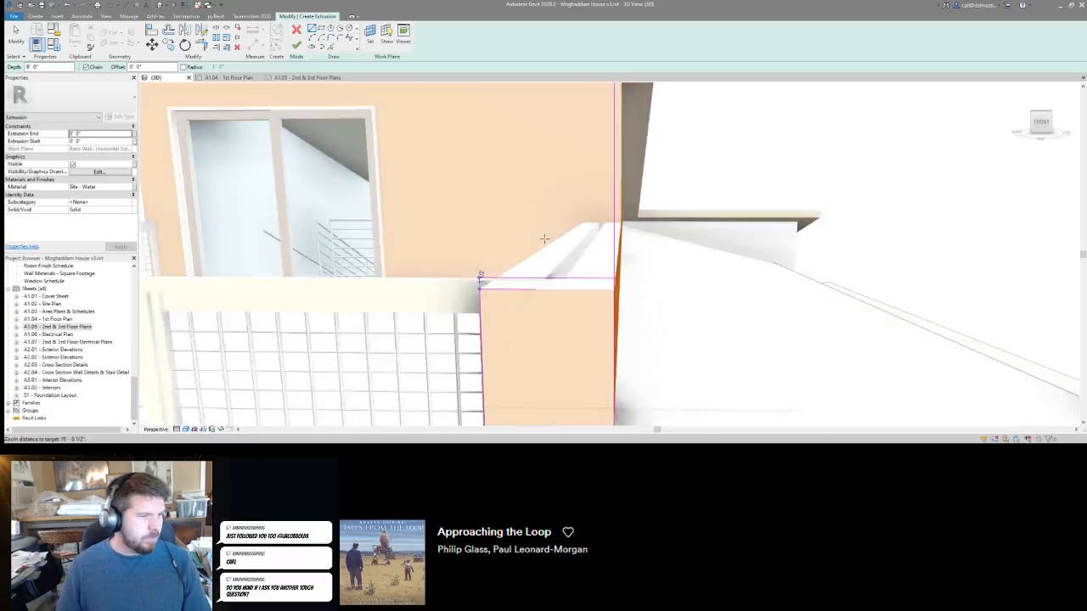
{"action": "scroll", "coordinate": [544, 238], "scroll_direction": "up", "scroll_amount": 2}
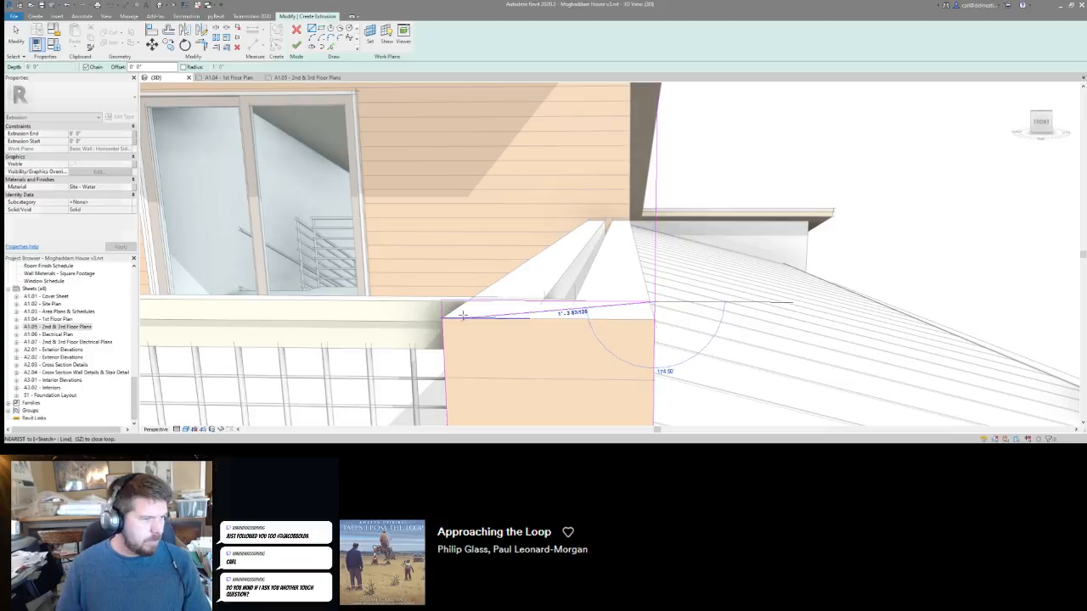
{"action": "left_click", "coordinate": [443, 318]}
{"action": "middle_click_drag", "start_coordinate": [540, 310], "coordinate": [552, 258]}
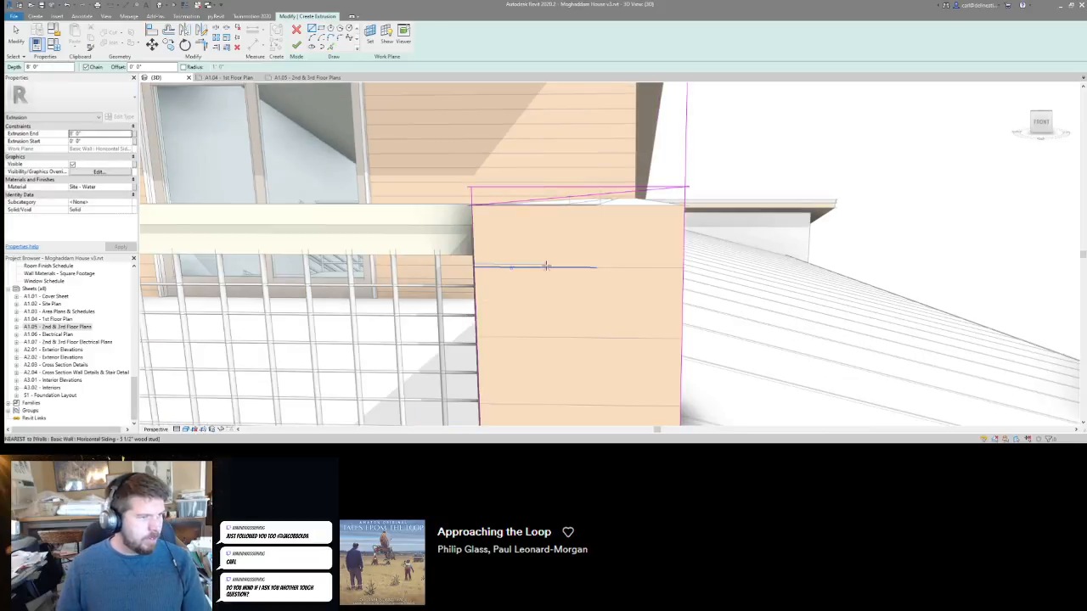
{"action": "middle_click_drag", "start_coordinate": [548, 204], "coordinate": [546, 242]}
{"action": "key", "text": "Escape"}
{"action": "key", "text": "Escape"}
{"action": "scroll", "coordinate": [546, 243], "scroll_direction": "down", "scroll_amount": 2}
{"action": "scroll", "coordinate": [577, 335], "scroll_direction": "up", "scroll_amount": 1}
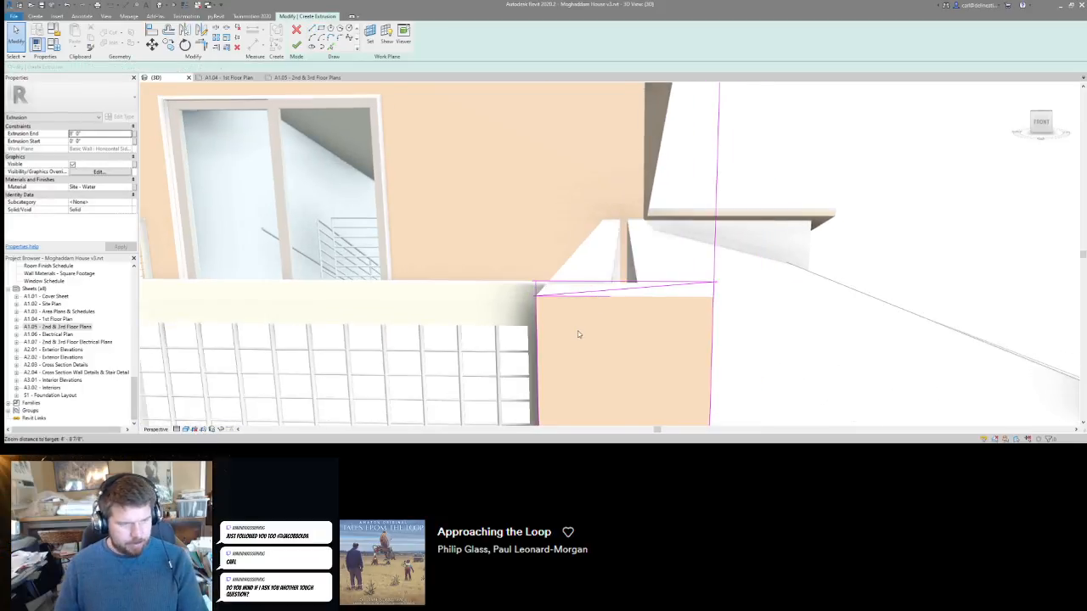
Offset a parallel copy of the sloping line by a numerical distance to give the cap its thickness.
{"action": "key", "text": "o"}
{"action": "key", "text": "f"}
{"action": "left_click", "coordinate": [189, 68]}
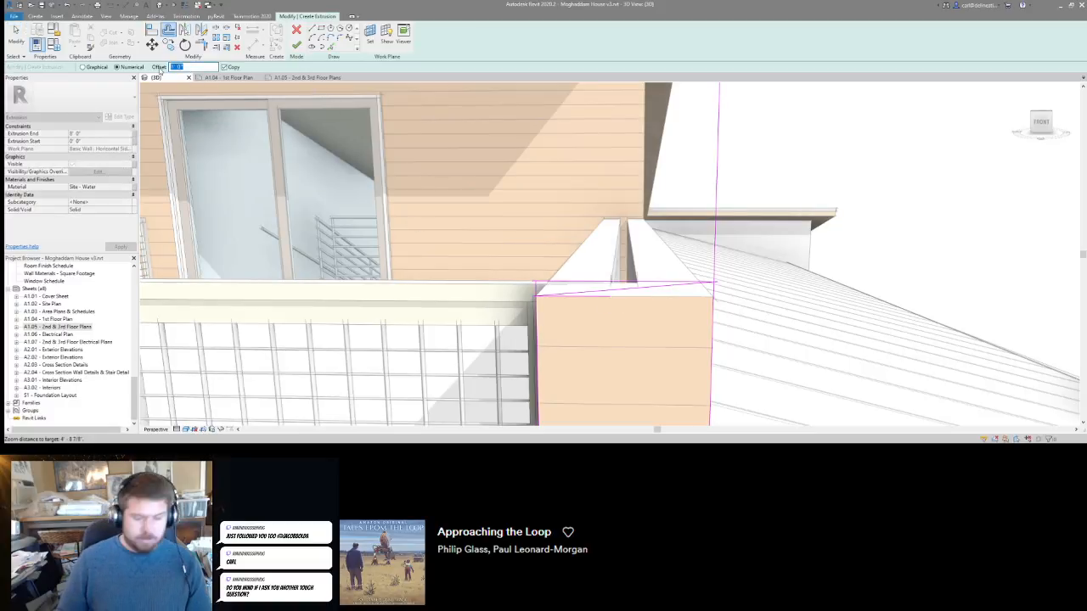
{"action": "left_click", "coordinate": [593, 295]}
{"action": "key", "text": "Escape"}
{"action": "key", "text": "Escape"}
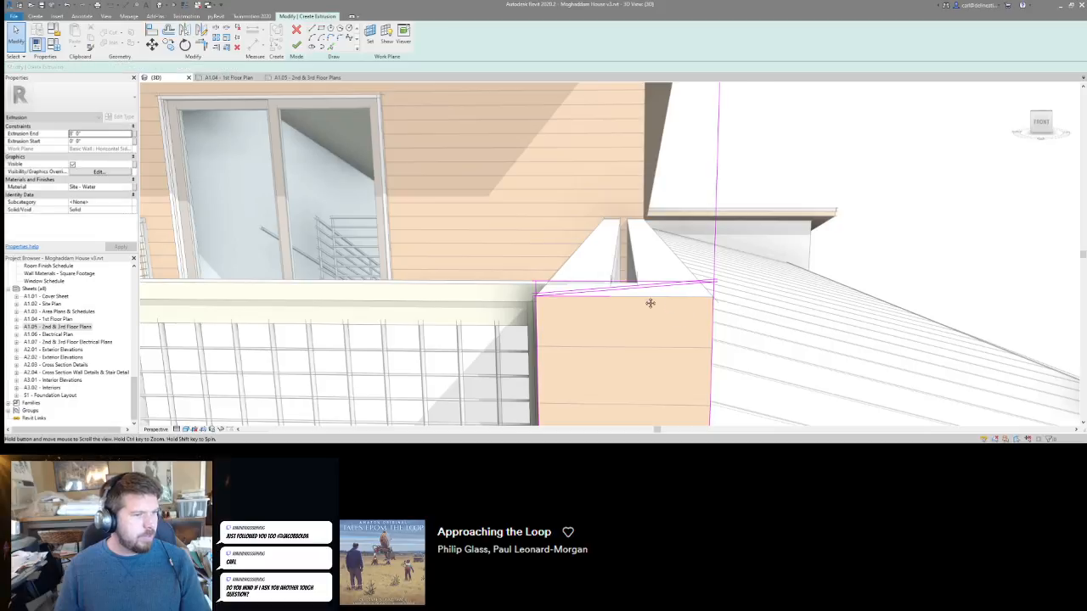
{"action": "scroll", "coordinate": [642, 255], "scroll_direction": "down", "scroll_amount": 2}
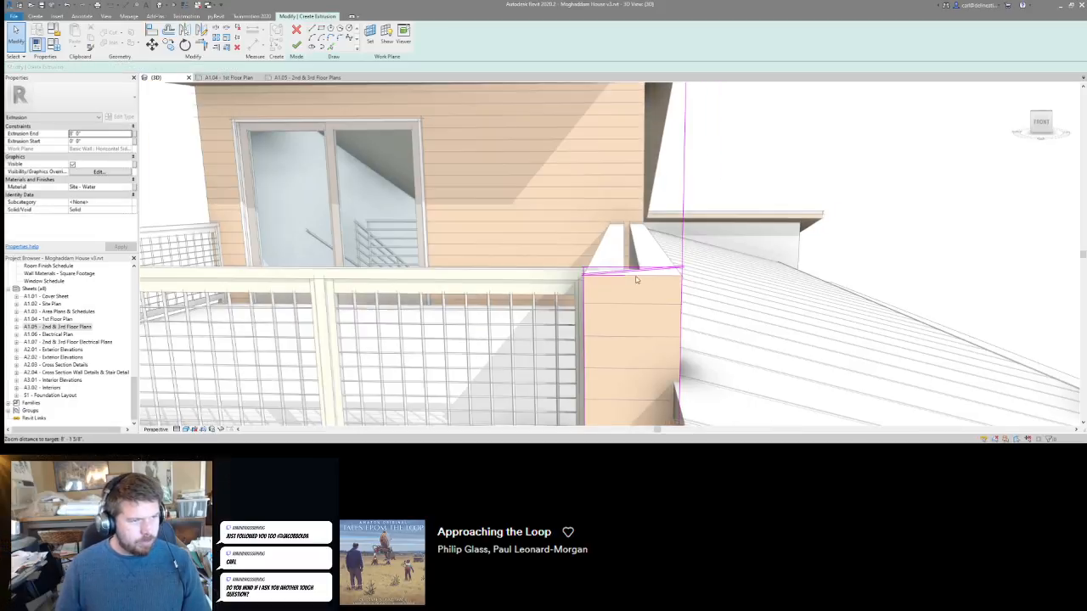
{"action": "left_click", "coordinate": [611, 271]}
{"action": "scroll", "coordinate": [663, 277], "scroll_direction": "up", "scroll_amount": 4}
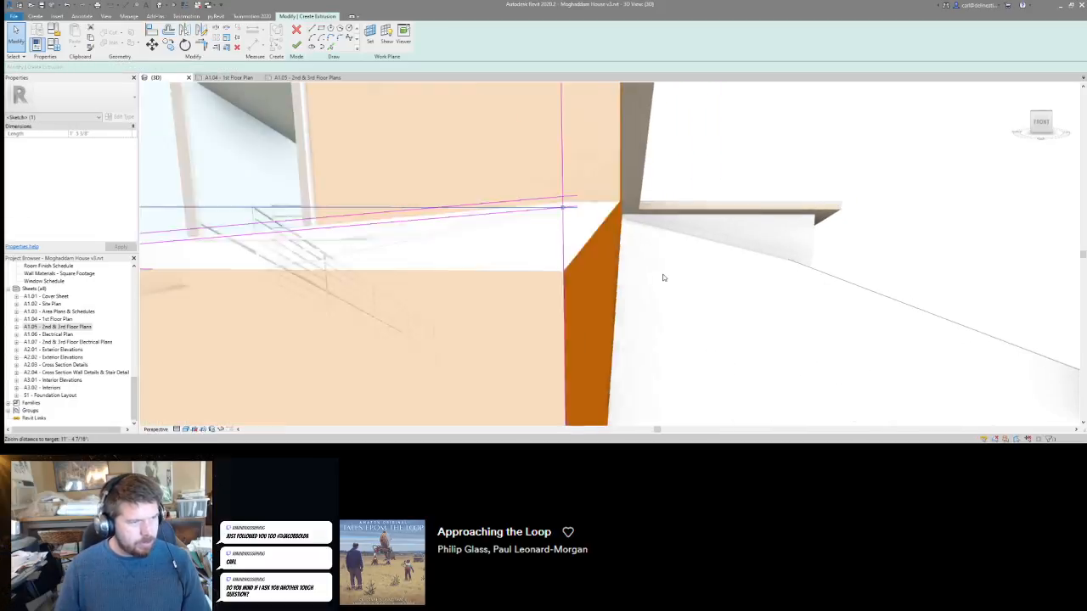
{"action": "scroll", "coordinate": [663, 277], "scroll_direction": "down", "scroll_amount": 2}
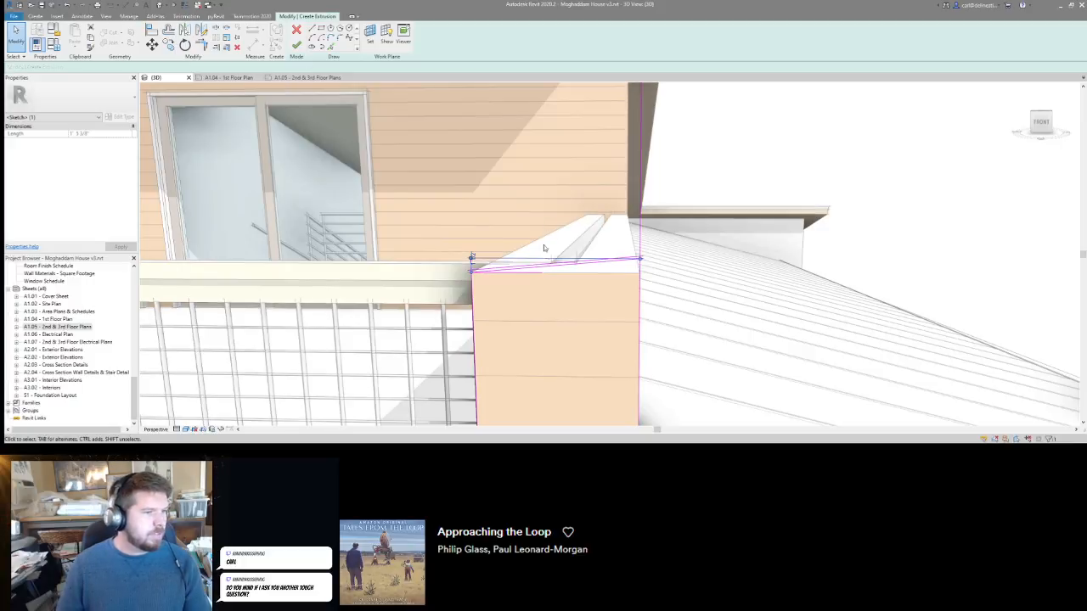
{"action": "left_click", "coordinate": [545, 248]}
{"action": "left_click", "coordinate": [552, 264]}
{"action": "left_click", "coordinate": [552, 266], "text": "ctrl"}
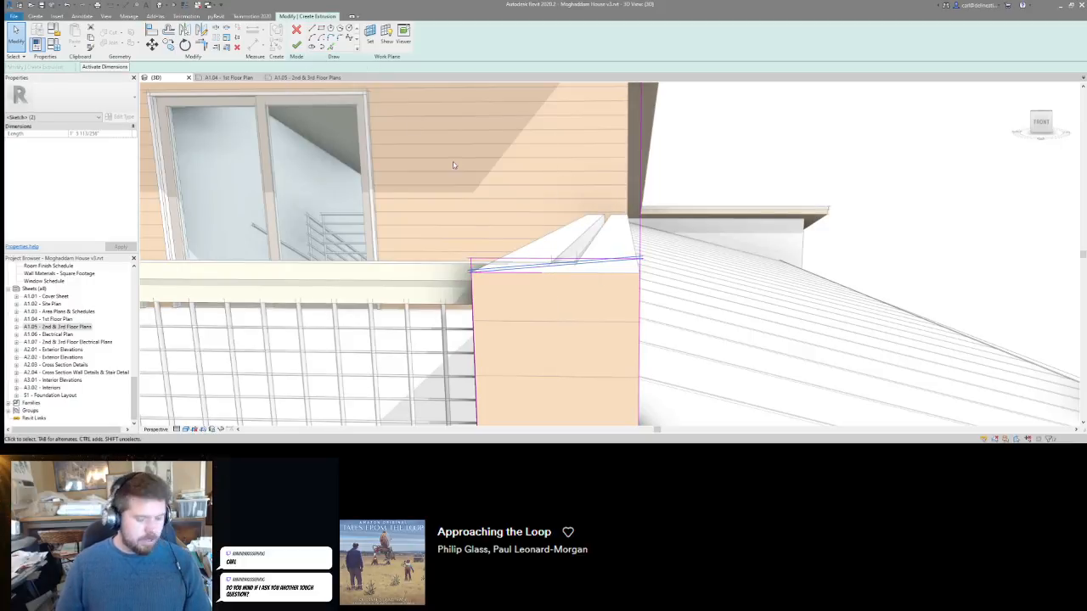
{"action": "key", "text": "m"}
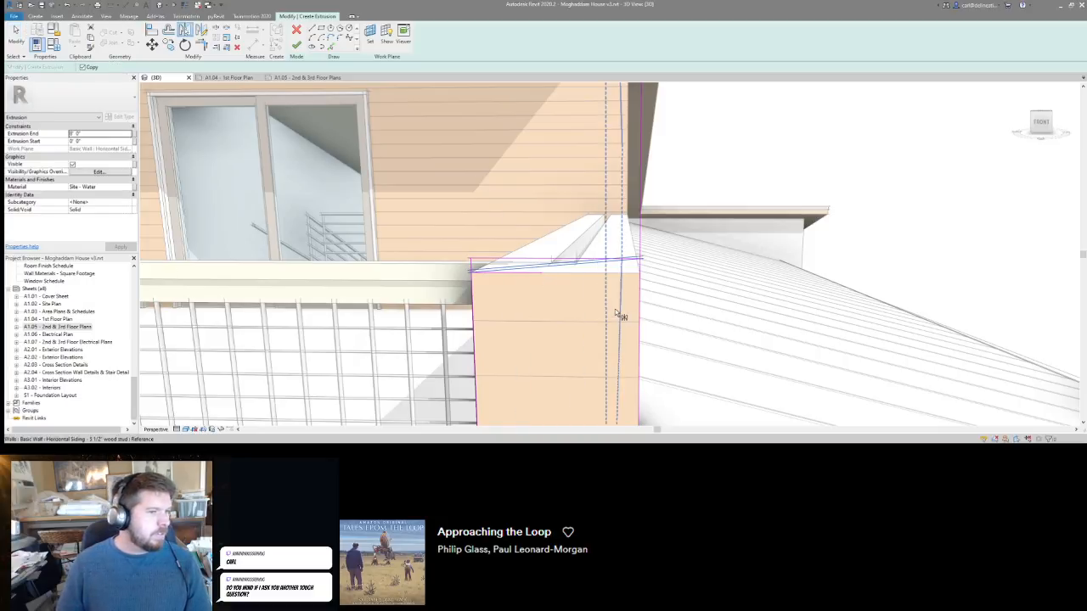
{"action": "left_click", "coordinate": [312, 30]}
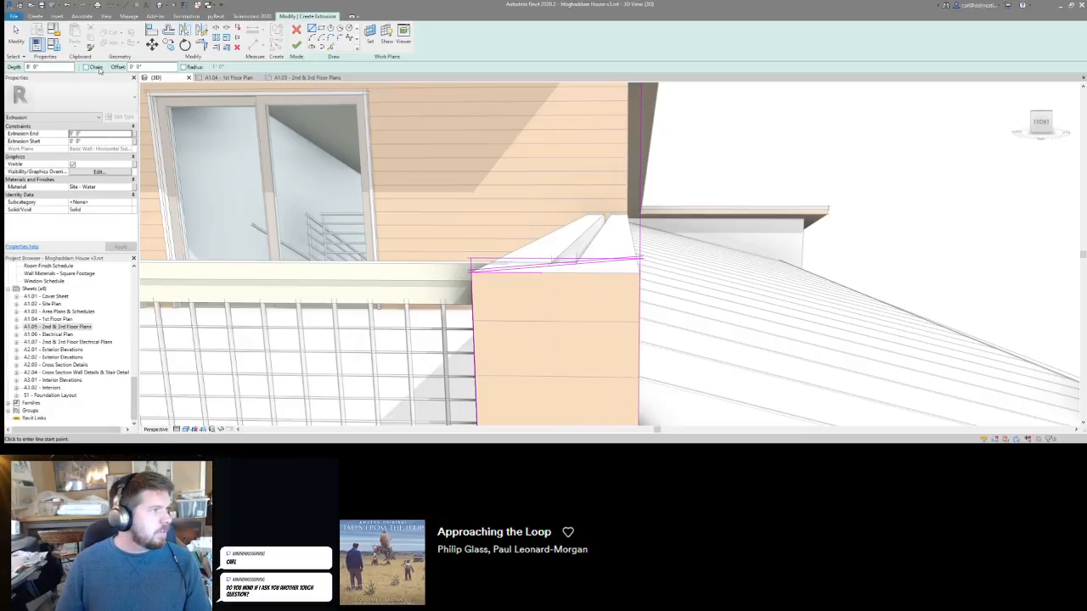
{"action": "key", "text": "Escape"}
{"action": "key", "text": "Escape"}
Mirror both sloping lines without copying, about a vertical axis through the middle of the parapet, so they fall toward the adjoining roof.
{"action": "left_click", "coordinate": [546, 267]}
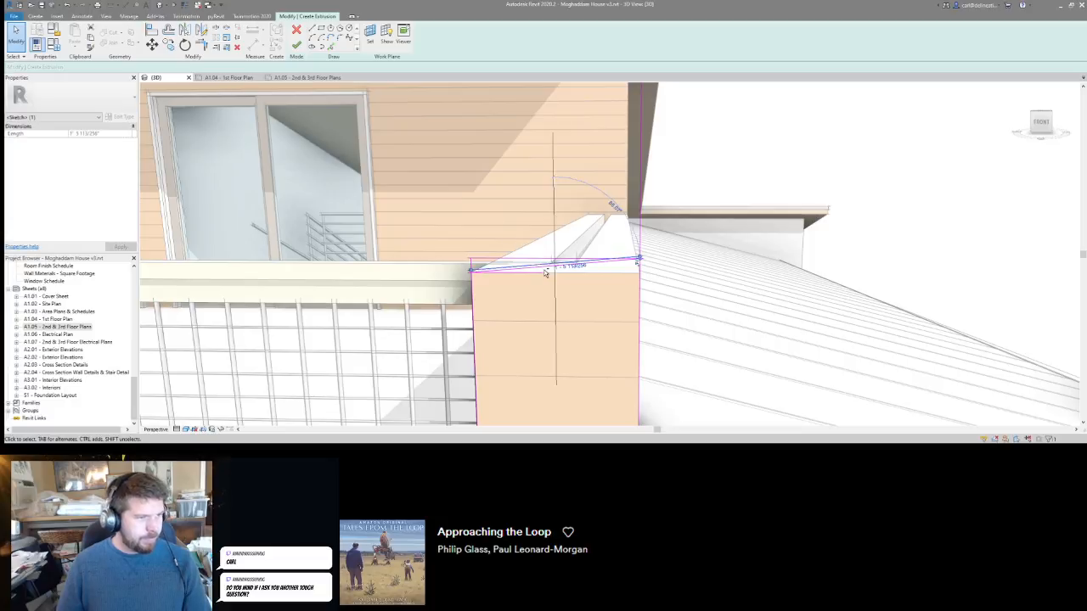
{"action": "left_click", "coordinate": [546, 271], "text": "ctrl"}
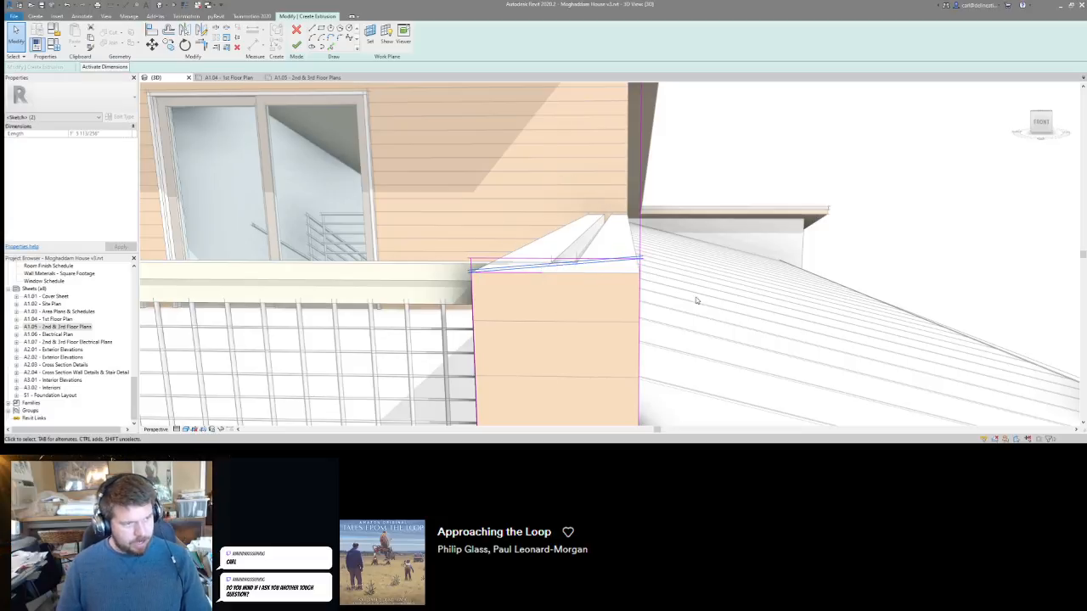
{"action": "key", "text": "m"}
{"action": "key", "text": "m"}
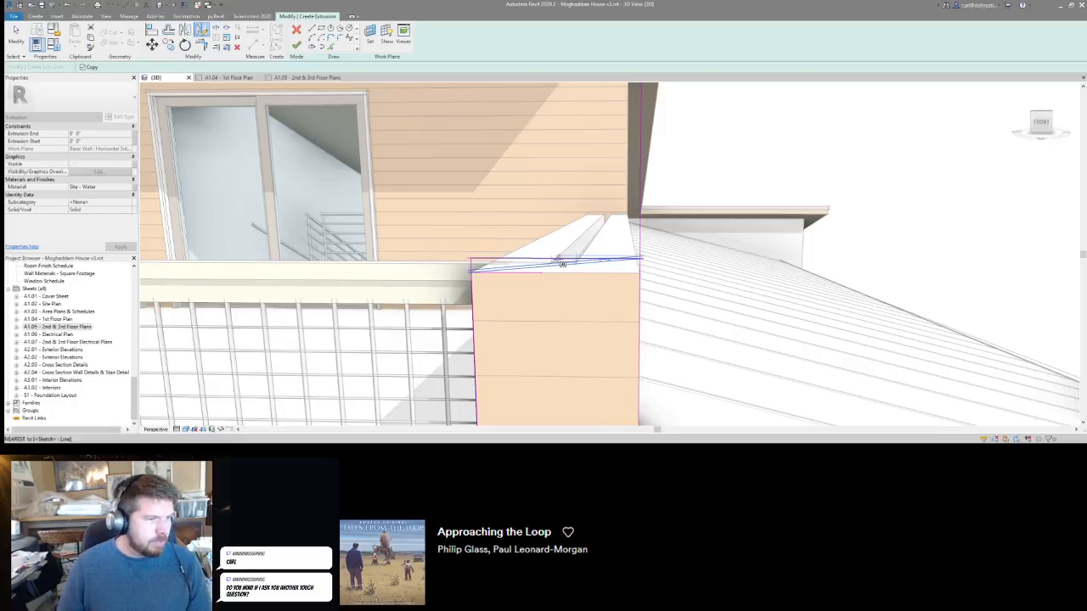
{"action": "left_click", "coordinate": [554, 259]}
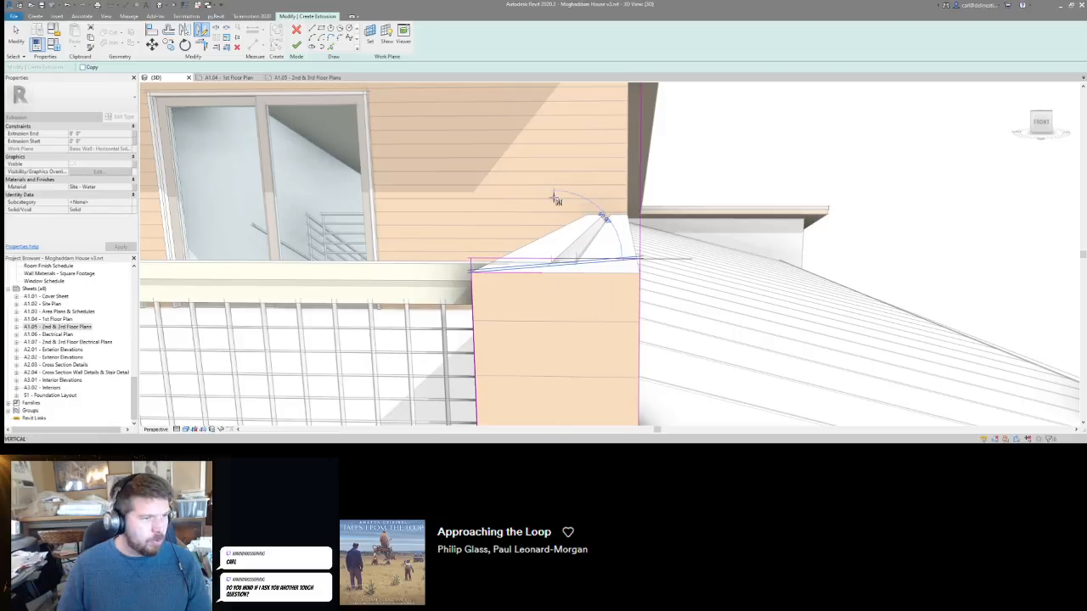
{"action": "left_click", "coordinate": [555, 198]}
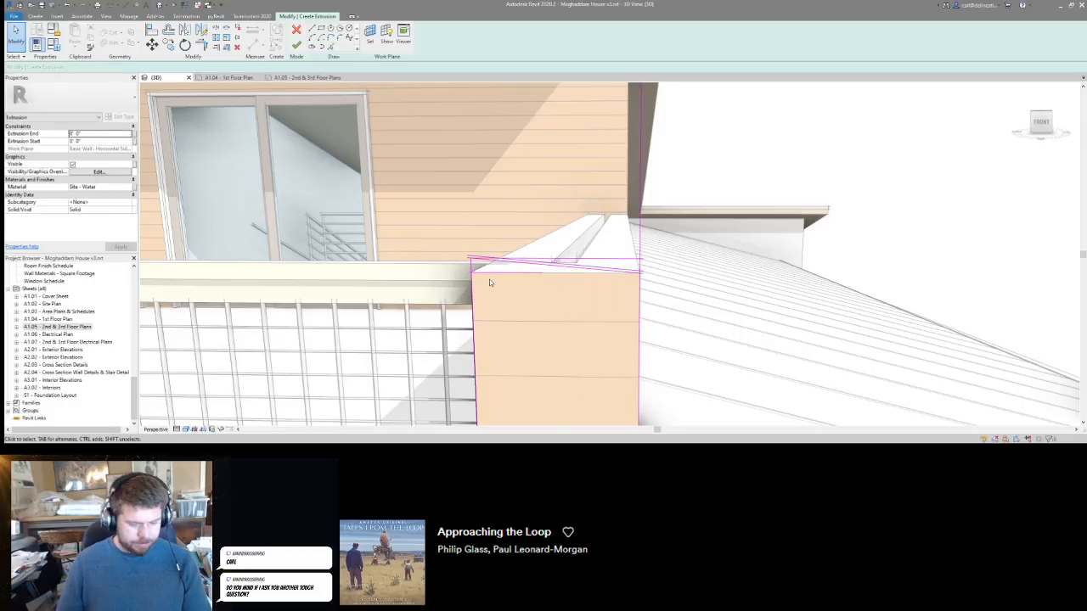
Offset copies of the parapet's side lines 1/4 inch outward on both sides for the cap's legs.
{"action": "key", "text": "o"}
{"action": "key", "text": "f"}
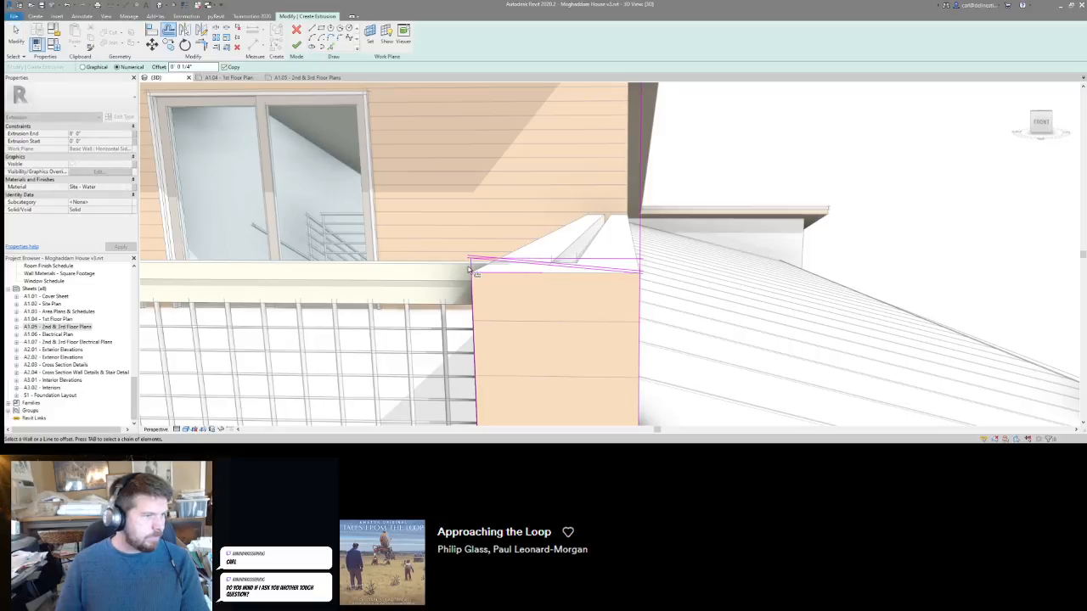
{"action": "left_click", "coordinate": [648, 251]}
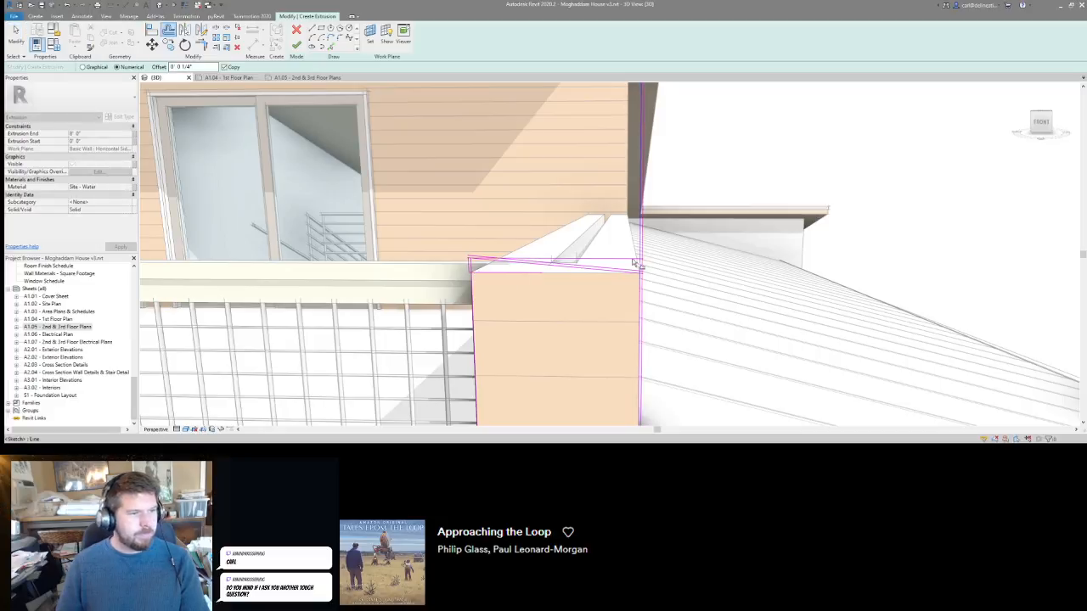
Trim the raised horizontal line out of the cap sketch, joining the outlines around the two sloping lines at the parapet's sides.
{"action": "key", "text": "t"}
{"action": "key", "text": "r"}
{"action": "left_click", "coordinate": [550, 271]}
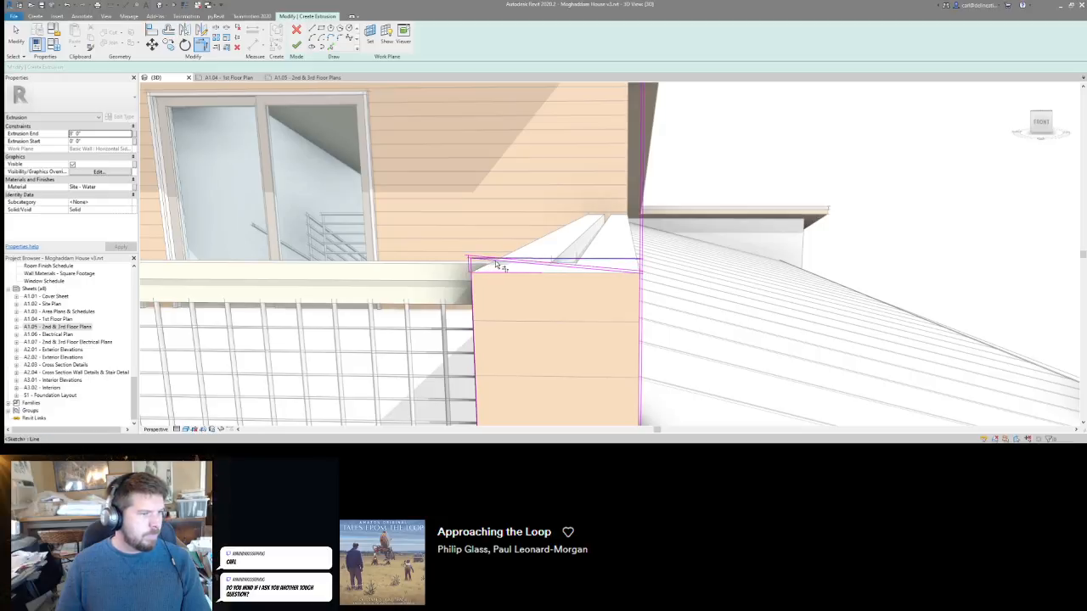
{"action": "left_click", "coordinate": [476, 271]}
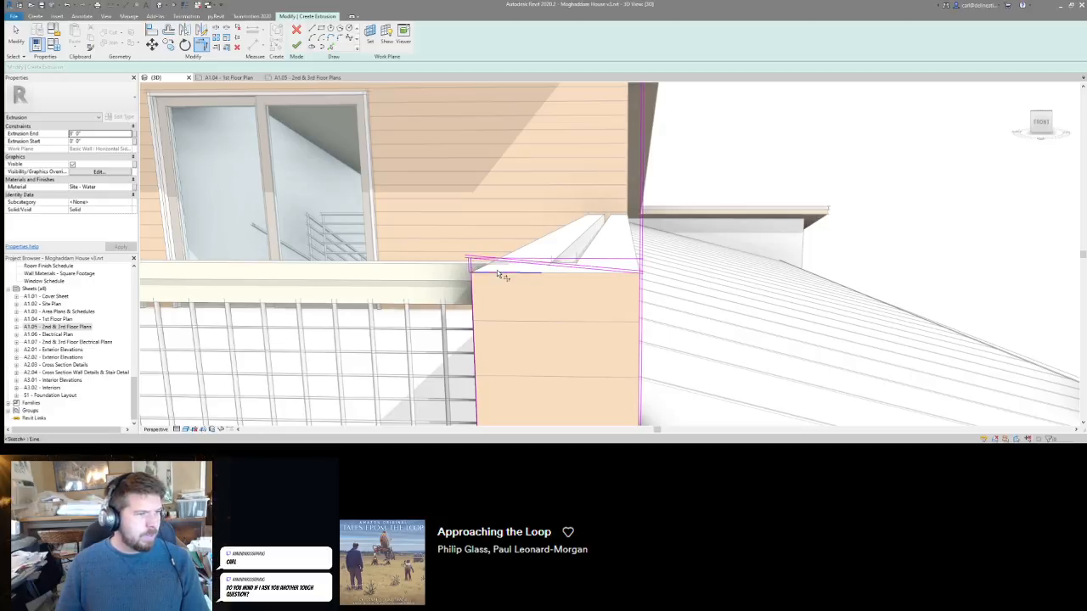
{"action": "left_click", "coordinate": [643, 290]}
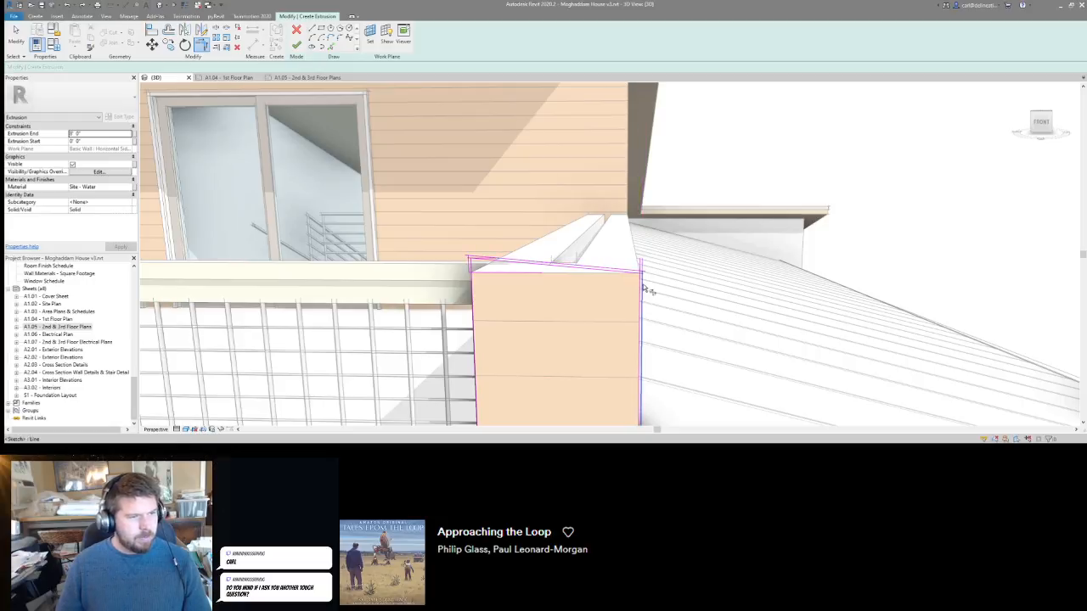
{"action": "key", "text": "Escape"}
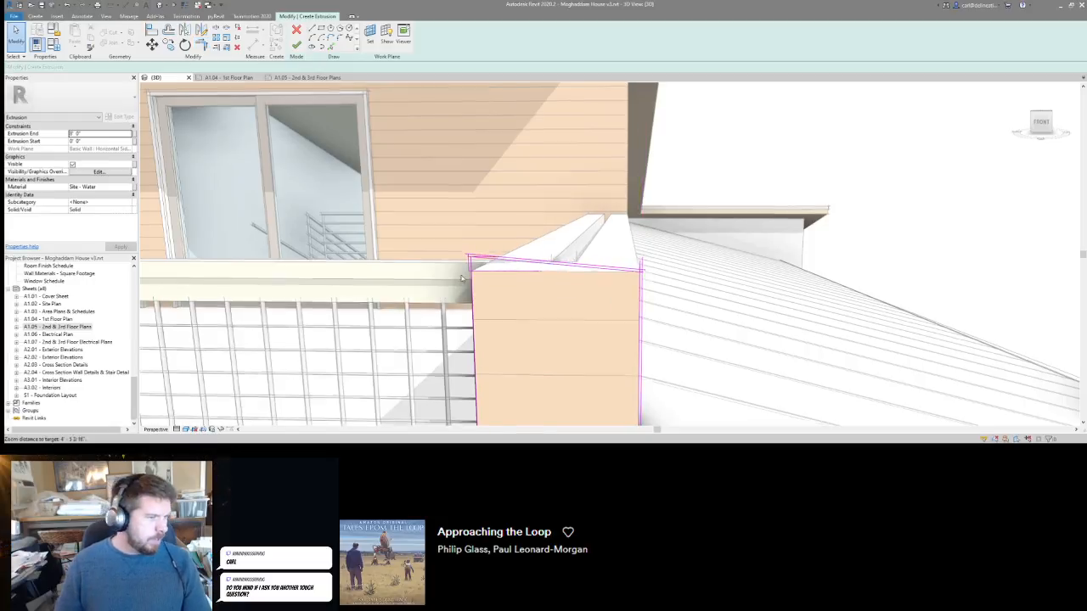
Copy the short horizontal line from the parapet's top a short way down and trim the outer side lines to it.
{"action": "scroll", "coordinate": [462, 278], "scroll_direction": "up", "scroll_amount": 3}
{"action": "scroll", "coordinate": [568, 285], "scroll_direction": "down", "scroll_amount": 3}
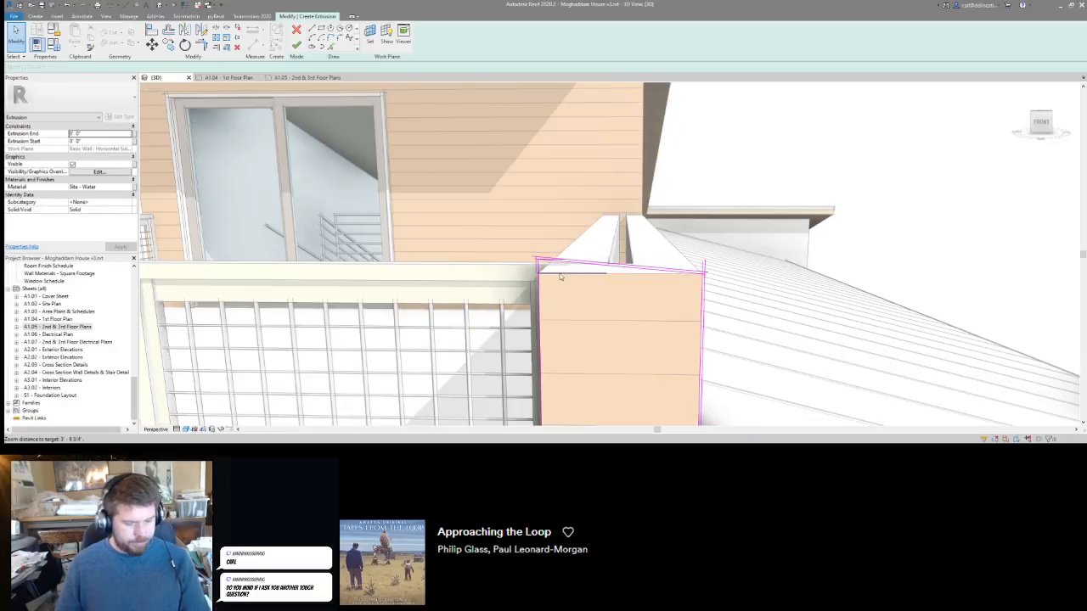
{"action": "left_click", "coordinate": [560, 277]}
{"action": "key", "text": "c"}
{"action": "key", "text": "o"}
{"action": "left_click", "coordinate": [559, 292]}
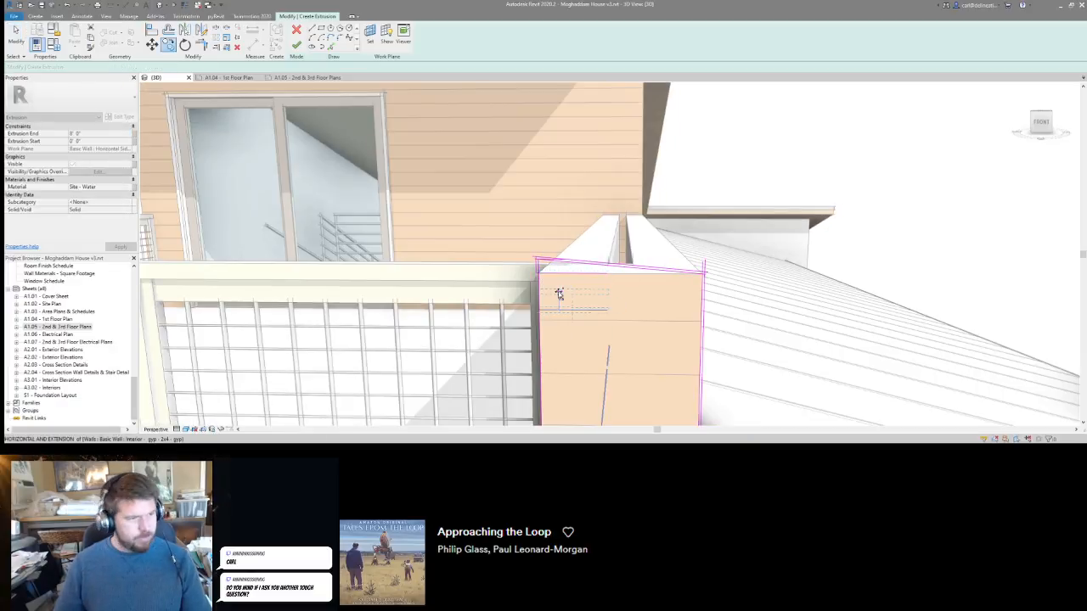
{"action": "left_click", "coordinate": [559, 294]}
{"action": "key", "text": "r"}
{"action": "left_click", "coordinate": [552, 309]}
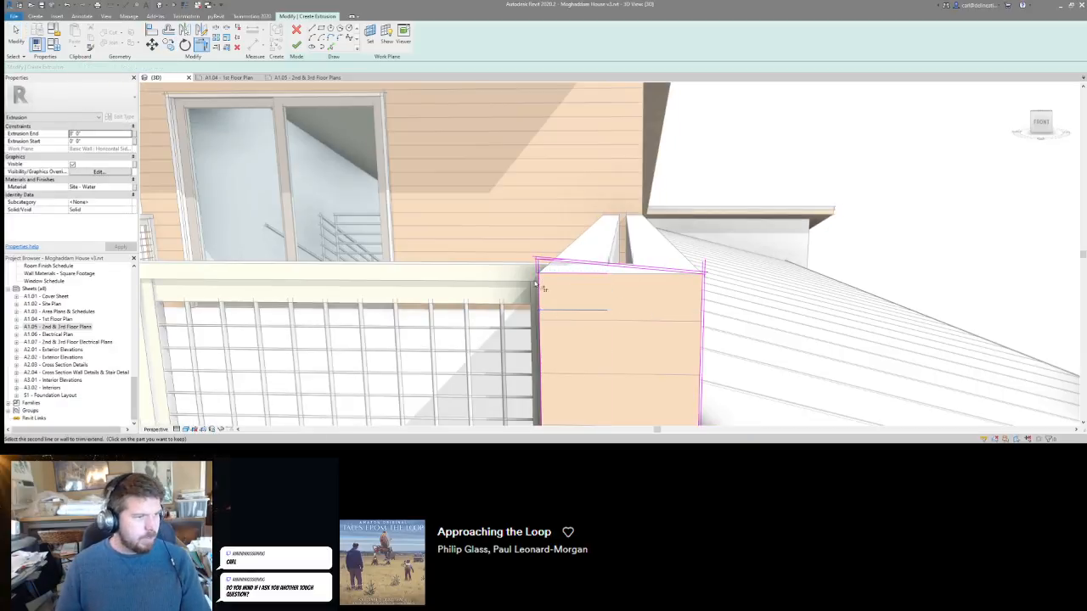
{"action": "left_click", "coordinate": [705, 290]}
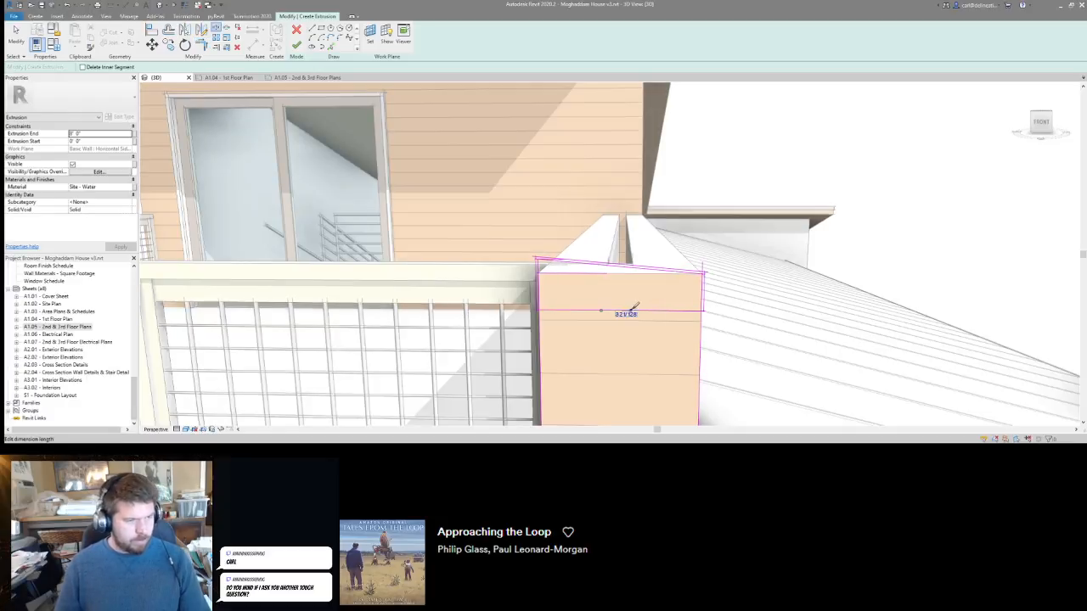
Trim the two halves of the lower horizontal line to the side lines, closing the bottom end of each cap leg.
{"action": "key", "text": "r"}
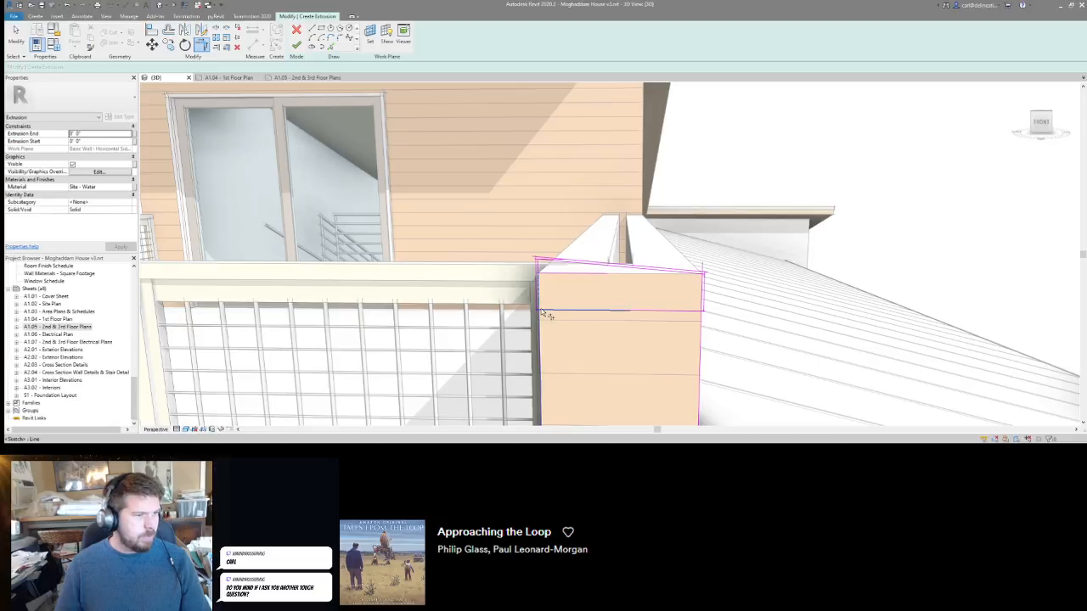
{"action": "left_click", "coordinate": [539, 314]}
{"action": "left_click", "coordinate": [703, 296]}
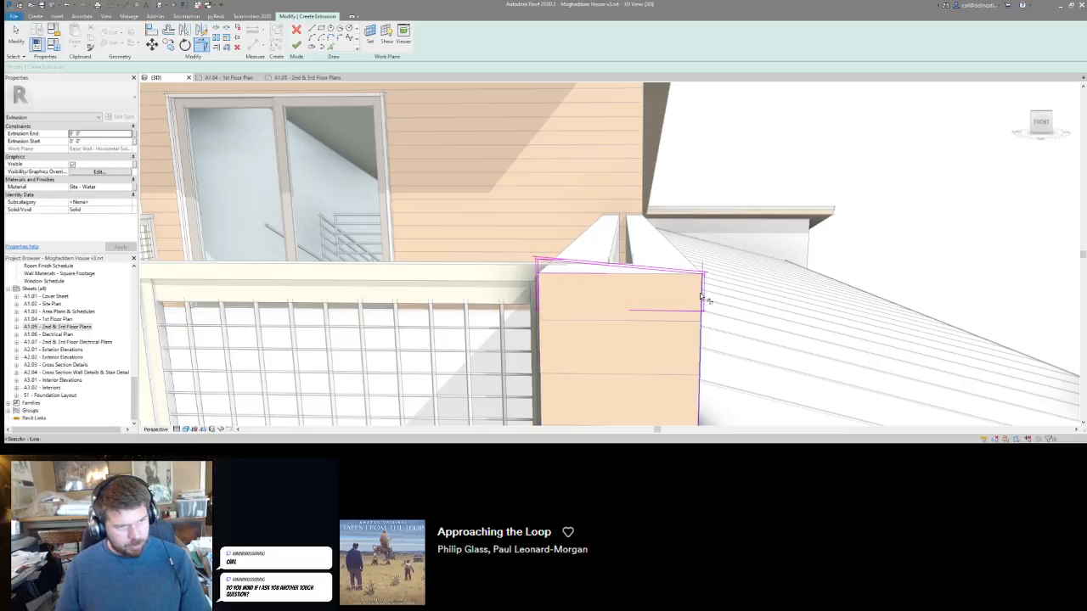
{"action": "left_click", "coordinate": [704, 311]}
{"action": "key", "text": "Escape"}
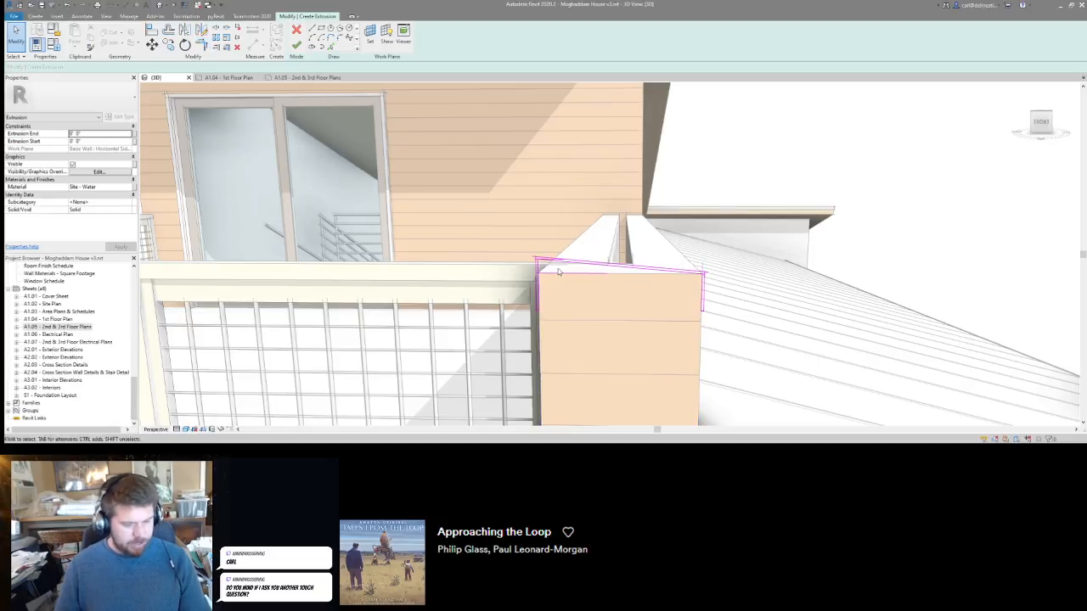
Offset the cap's outer sketch lines inward by 1/8 inch without copying to thin the profile.
{"action": "scroll", "coordinate": [558, 270], "scroll_direction": "up", "scroll_amount": 4}
{"action": "key", "text": "o"}
{"action": "key", "text": "f"}
{"action": "scroll", "coordinate": [554, 244], "scroll_direction": "down", "scroll_amount": 4}
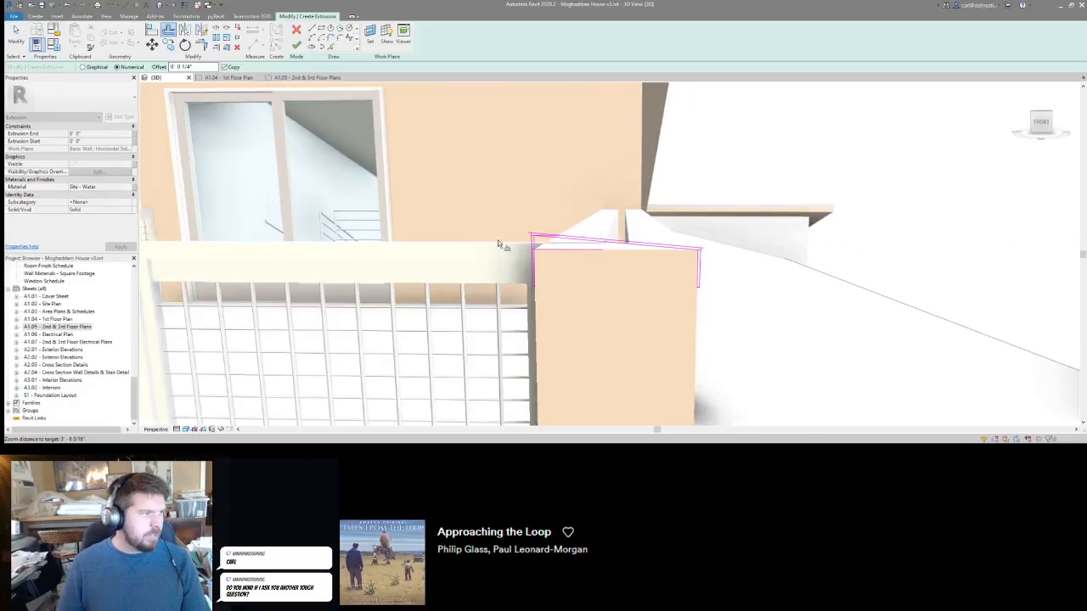
{"action": "left_click_drag", "start_coordinate": [213, 67], "coordinate": [160, 68]}
{"action": "type", "text": "0 1/8"}
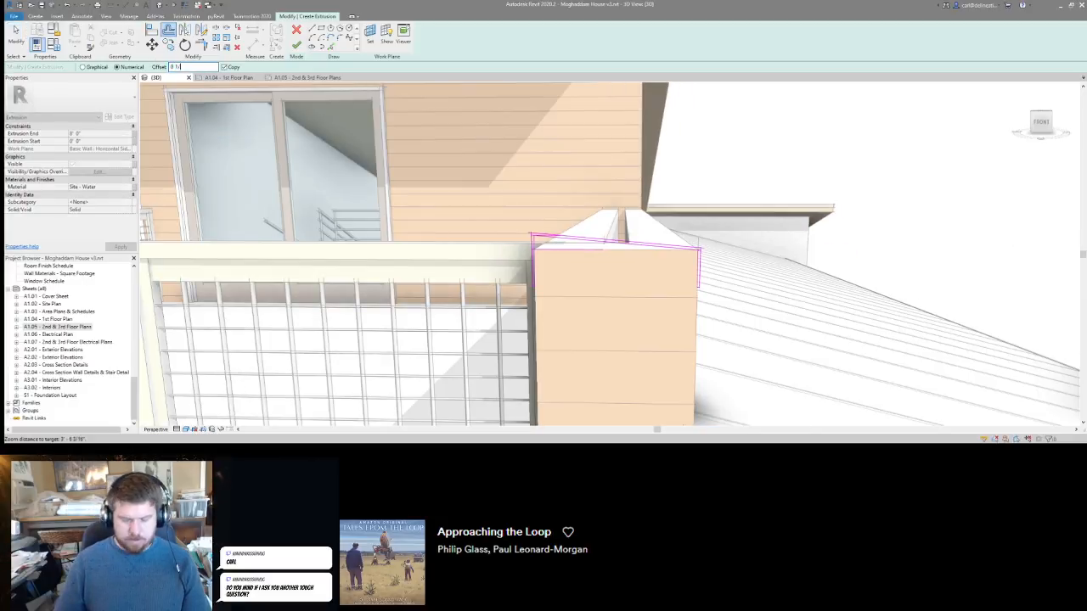
{"action": "key", "text": "Return"}
{"action": "scroll", "coordinate": [551, 237], "scroll_direction": "up", "scroll_amount": 4}
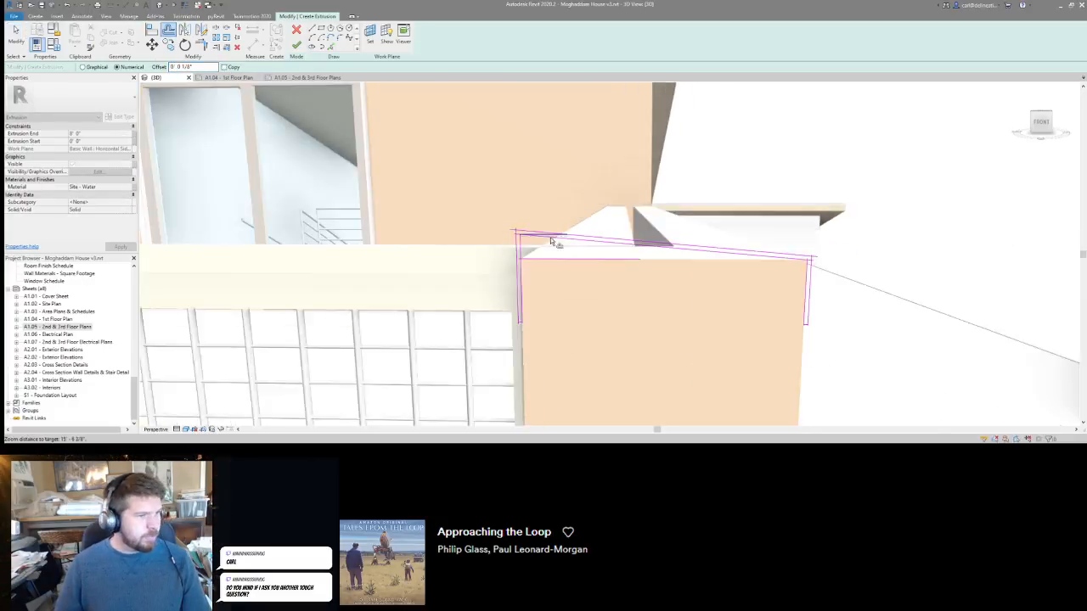
{"action": "scroll", "coordinate": [474, 207], "scroll_direction": "down", "scroll_amount": 2}
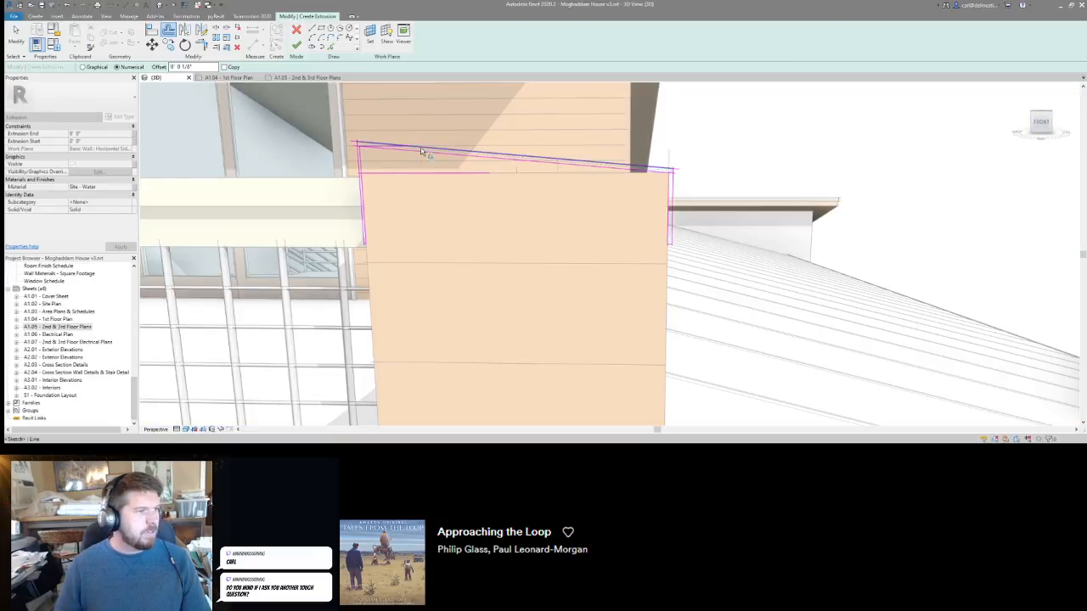
{"action": "key", "text": "Escape"}
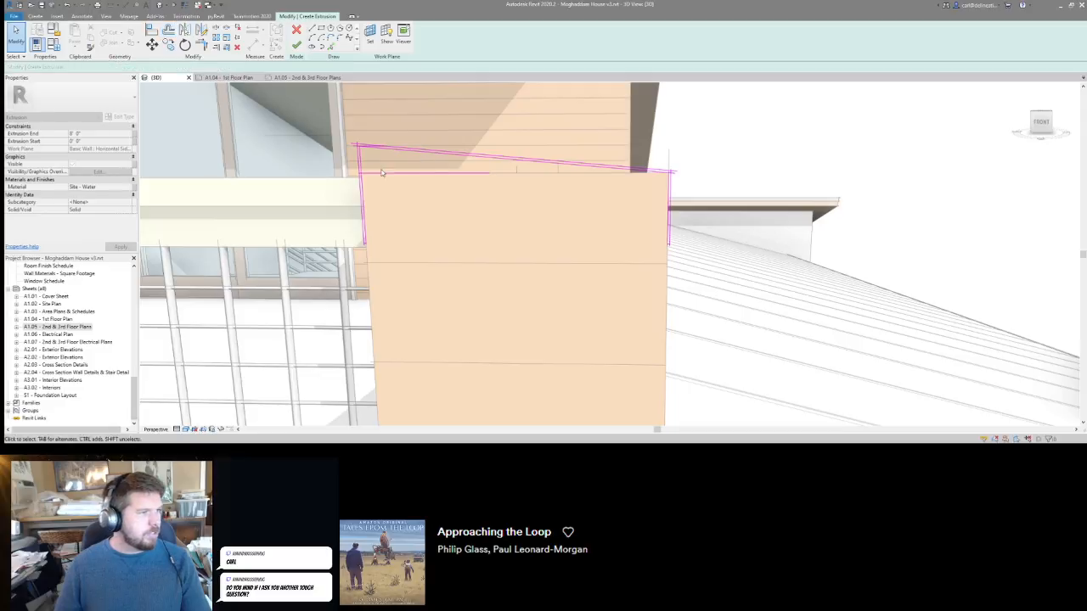
Delete the leftover horizontal line along the parapet's top and finish the cap's extrusion sketch.
{"action": "left_click", "coordinate": [382, 175]}
{"action": "key", "text": "Delete"}
{"action": "left_click_drag", "start_coordinate": [314, 133], "coordinate": [437, 171]}
{"action": "scroll", "coordinate": [557, 253], "scroll_direction": "down", "scroll_amount": 3}
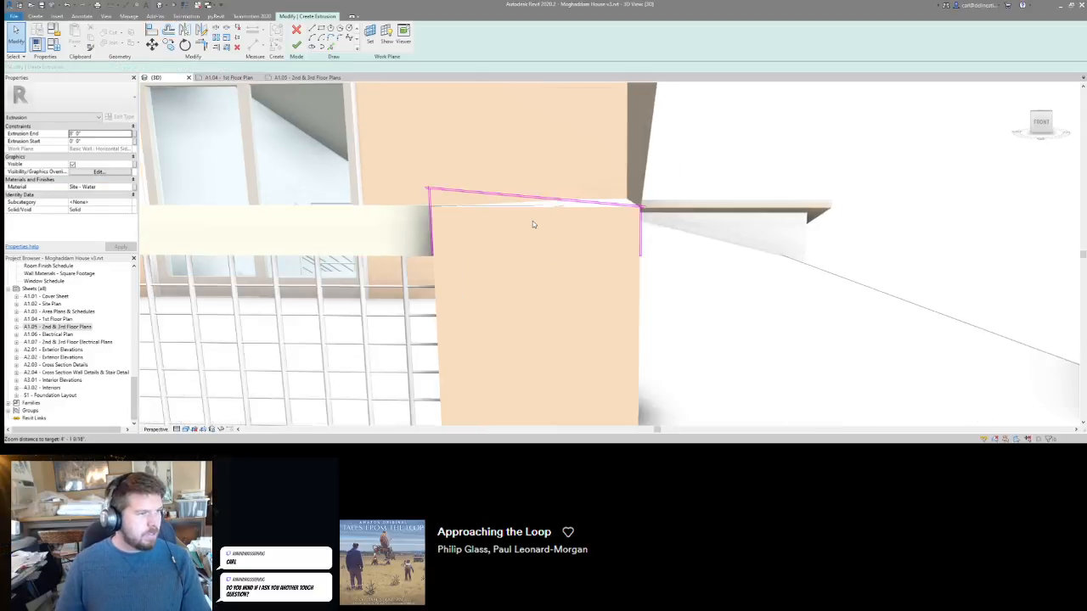
{"action": "mouse_move", "coordinate": [533, 223]}
{"action": "middle_mouse_down", "text": "shift"}
{"action": "mouse_move", "coordinate": [531, 249]}
{"action": "mouse_move", "coordinate": [481, 235]}
{"action": "middle_mouse_up", "text": "shift"}
{"action": "left_click", "coordinate": [297, 45]}
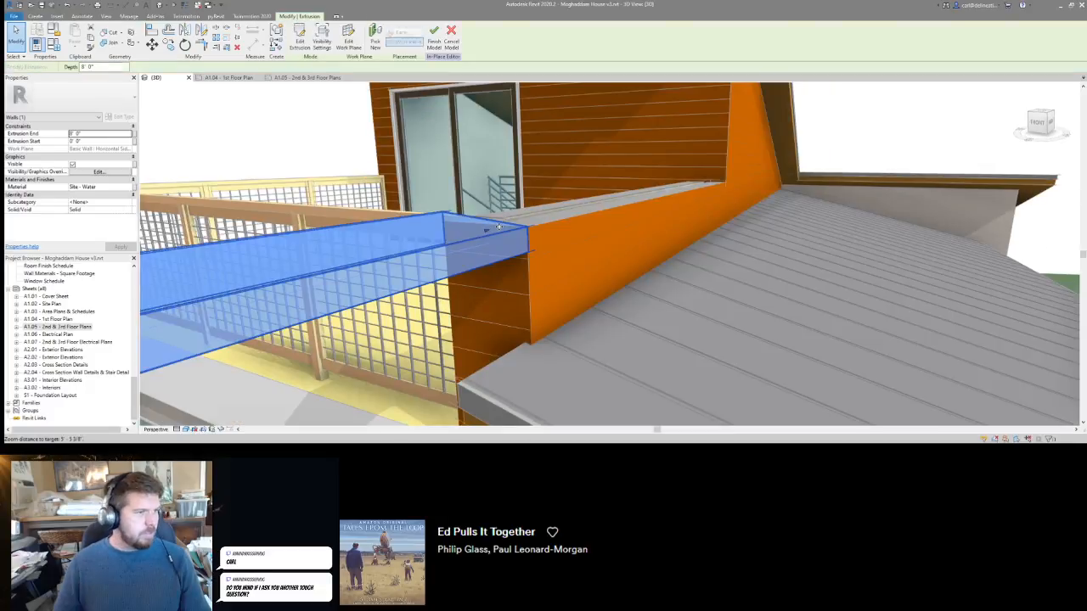
Stretch the cap extrusion back over the parapet to the house wall, to a depth of about -13' 1 1/2".
{"action": "middle_click_drag", "start_coordinate": [511, 174], "coordinate": [524, 232], "text": "shift"}
{"action": "scroll", "coordinate": [518, 227], "scroll_direction": "down", "scroll_amount": 4}
{"action": "scroll", "coordinate": [512, 230], "scroll_direction": "down", "scroll_amount": 2}
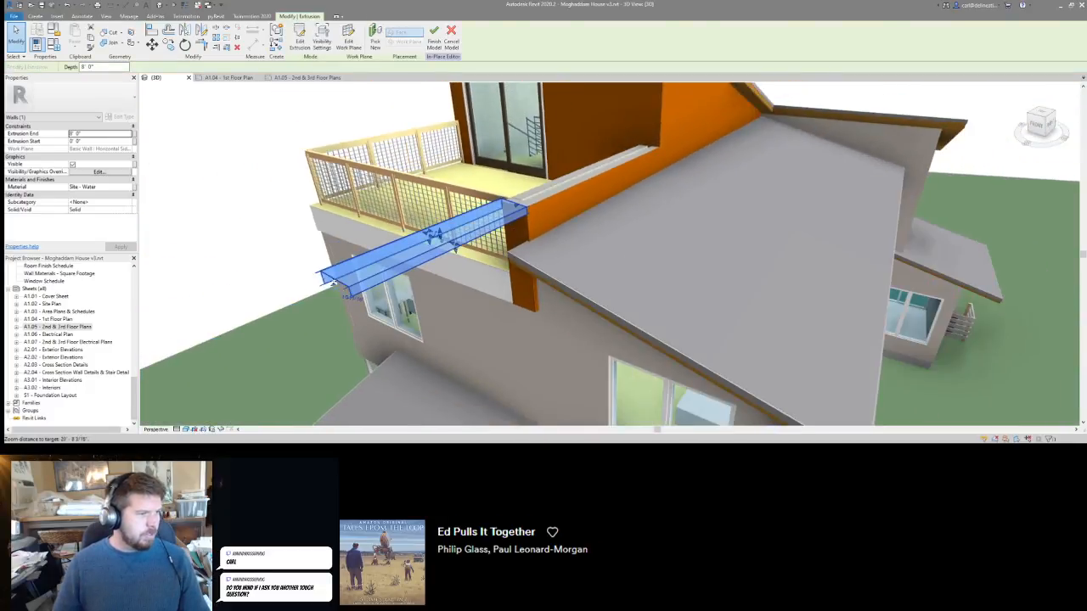
{"action": "left_click_drag", "start_coordinate": [335, 285], "coordinate": [654, 147]}
{"action": "middle_click_drag", "start_coordinate": [552, 229], "coordinate": [445, 205], "text": "shift"}
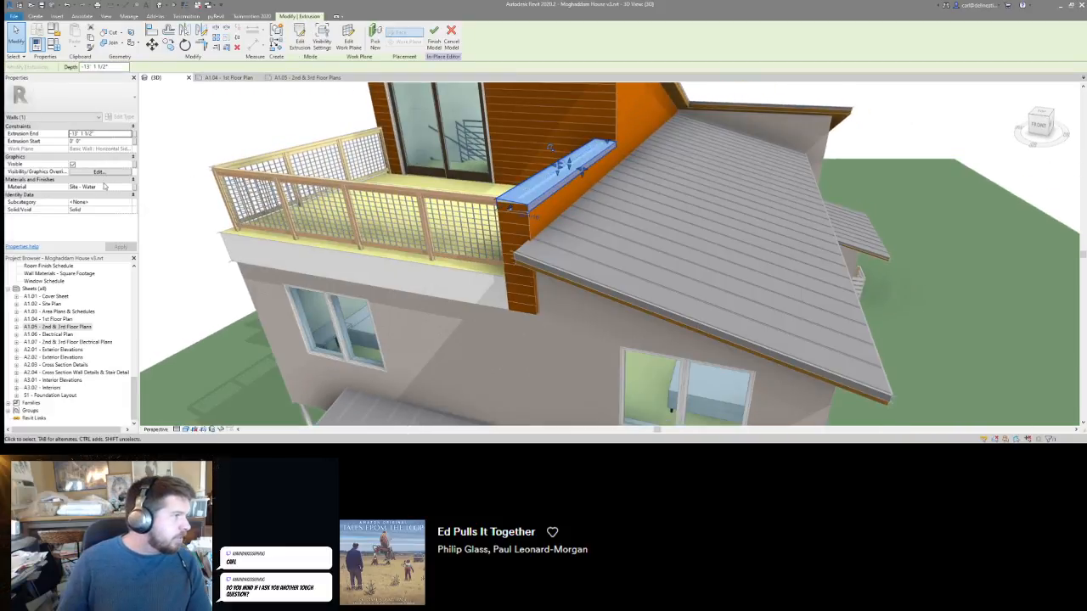
Search the materials for "metal roof" for the cap and compare the standing seam roofing with Metal Roofing_Chase.
{"action": "left_click", "coordinate": [119, 190]}
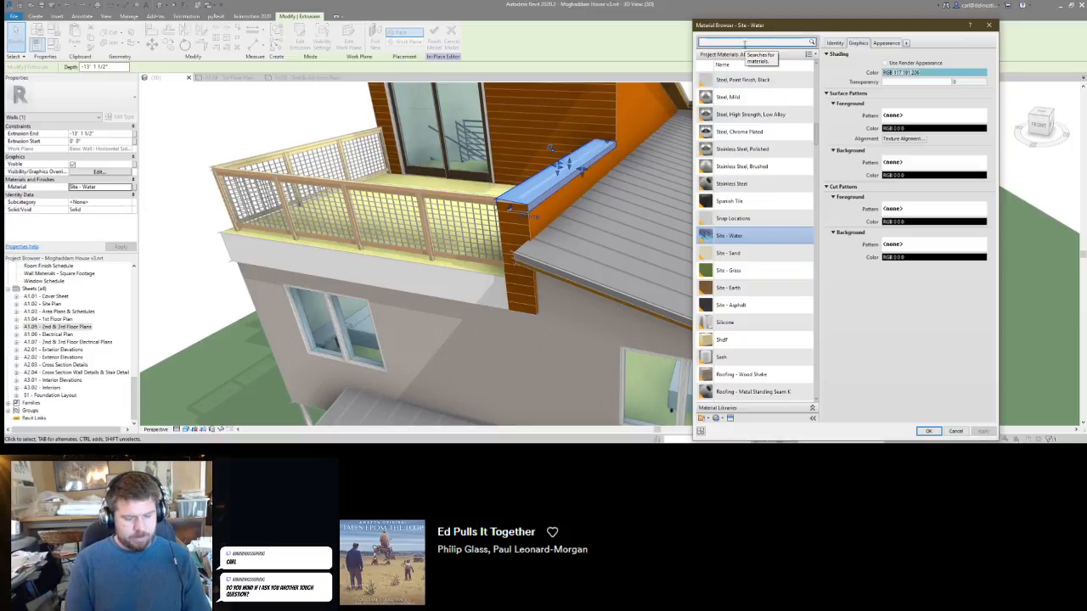
{"action": "type", "text": "oo"}
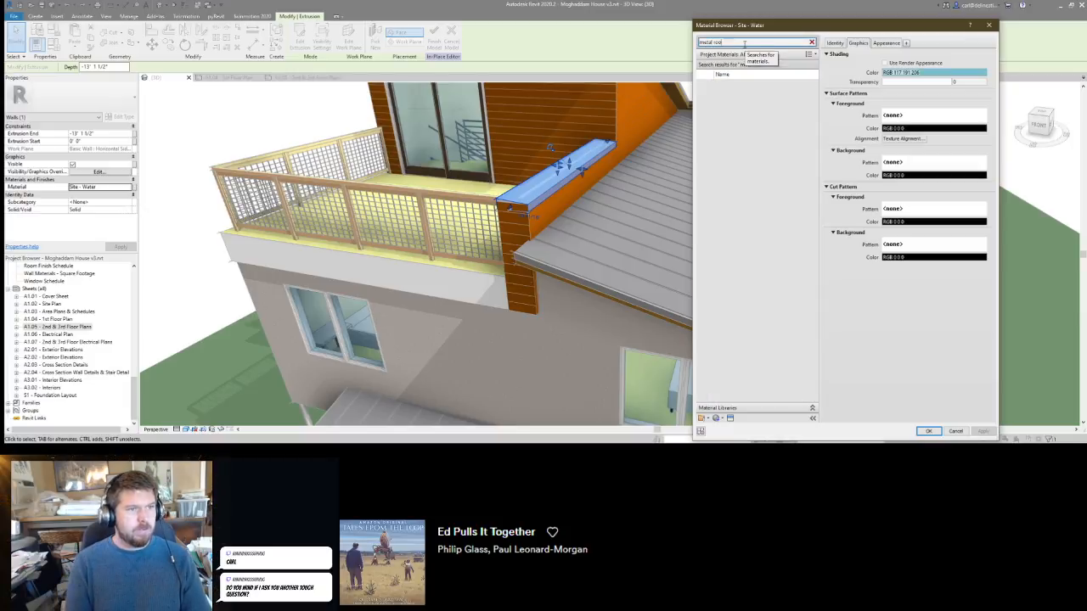
{"action": "type", "text": "f"}
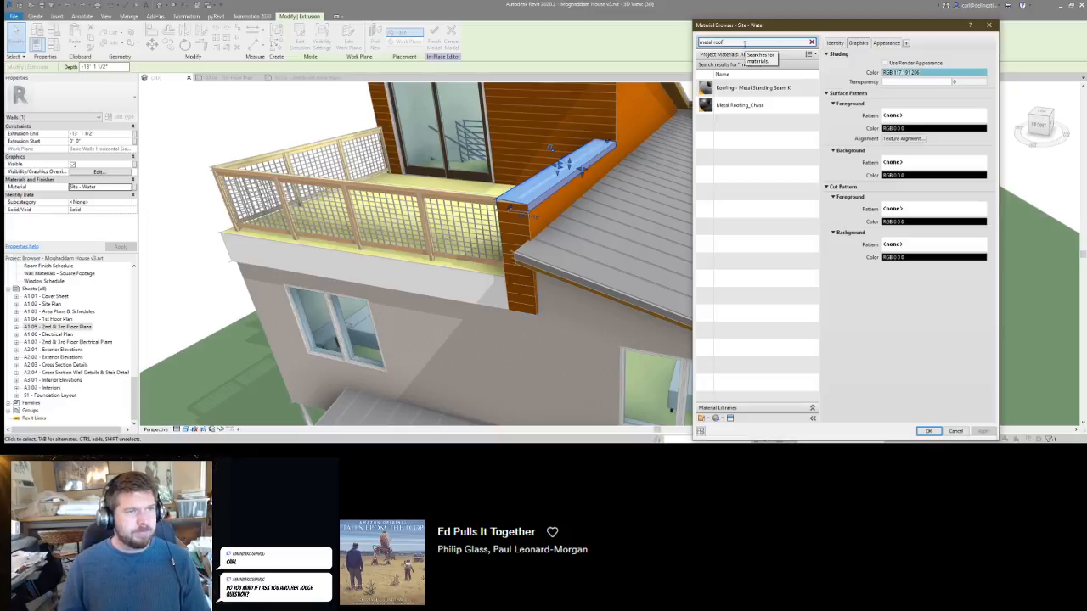
{"action": "left_click", "coordinate": [747, 91]}
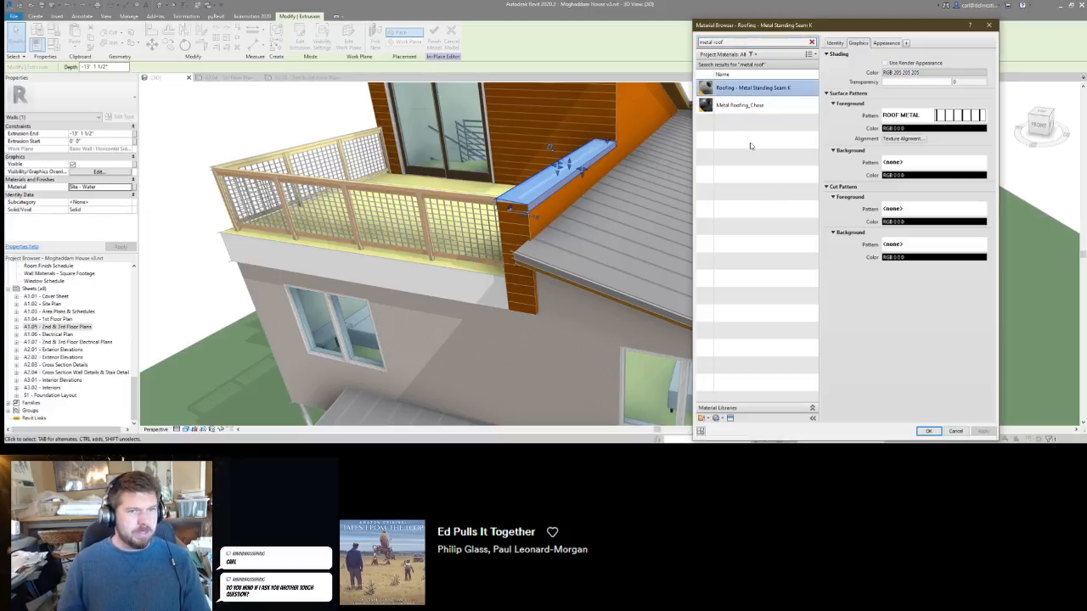
{"action": "left_click", "coordinate": [757, 105]}
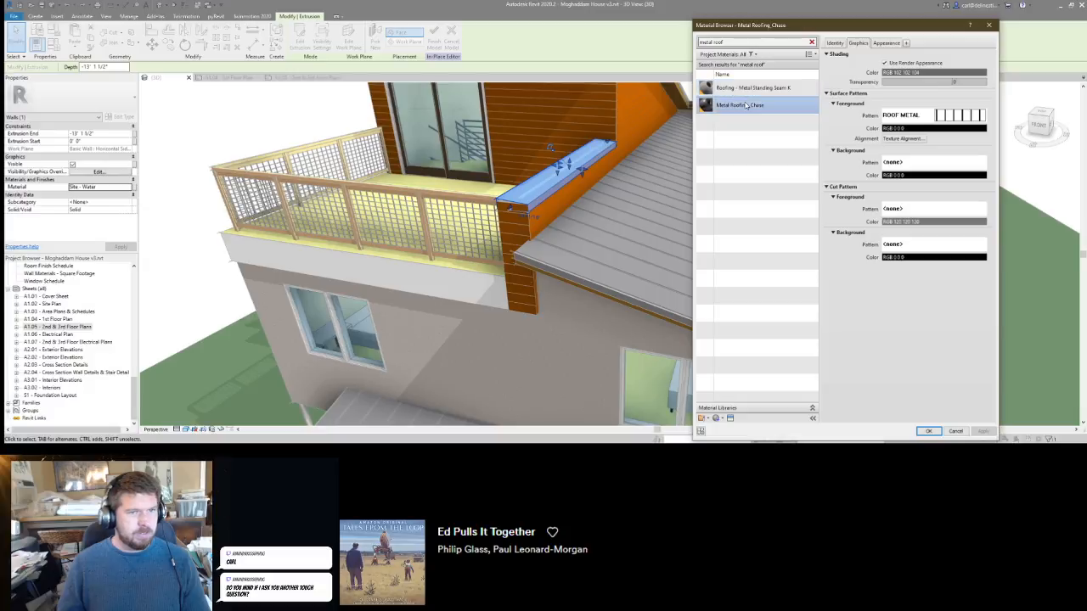
{"action": "left_click", "coordinate": [758, 89]}
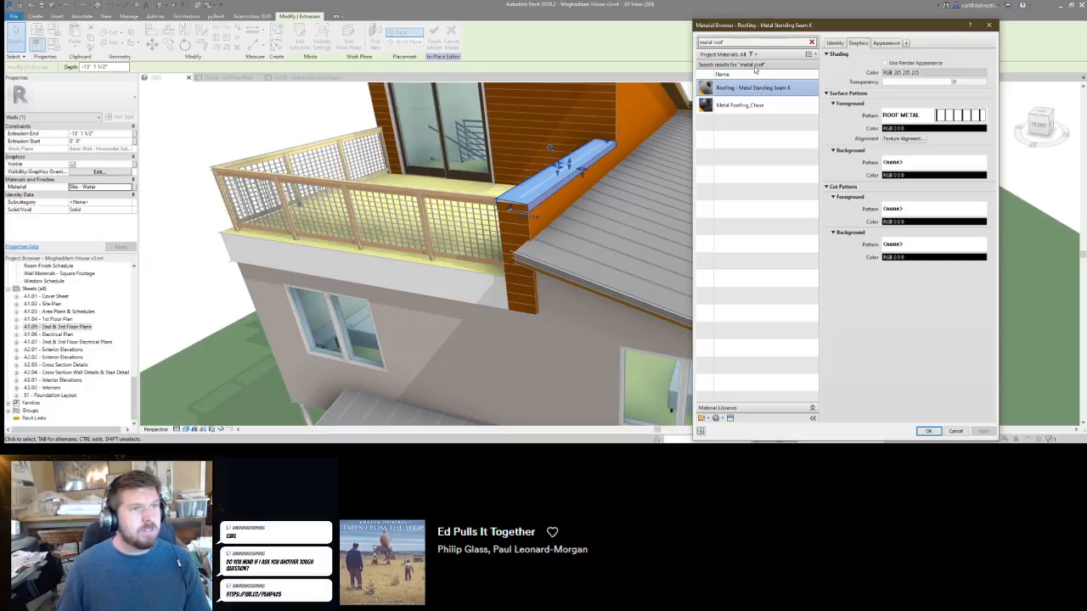
Search the materials for "black ano" and assign Aluminium anodized black to the cap extrusion.
{"action": "triple_click", "coordinate": [776, 42]}
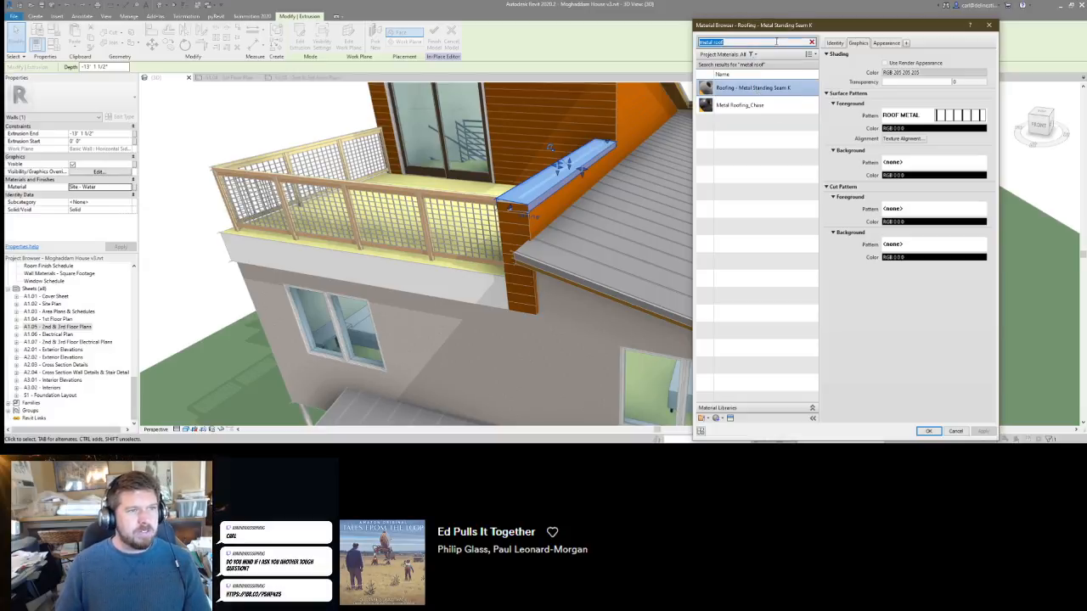
{"action": "type", "text": "black ano"}
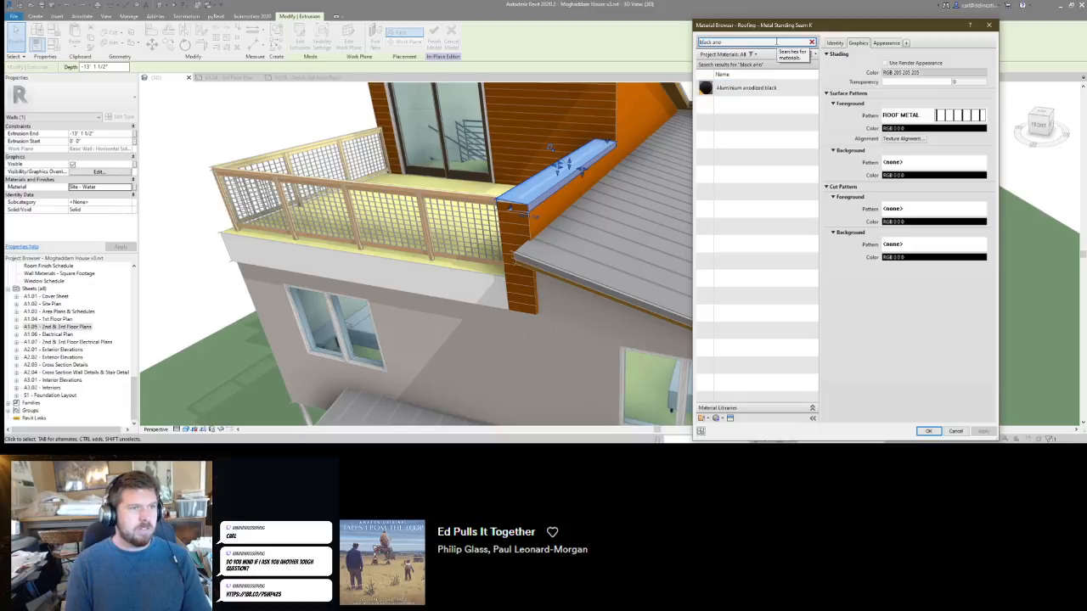
{"action": "left_click", "coordinate": [772, 95]}
{"action": "double_click", "coordinate": [772, 95]}
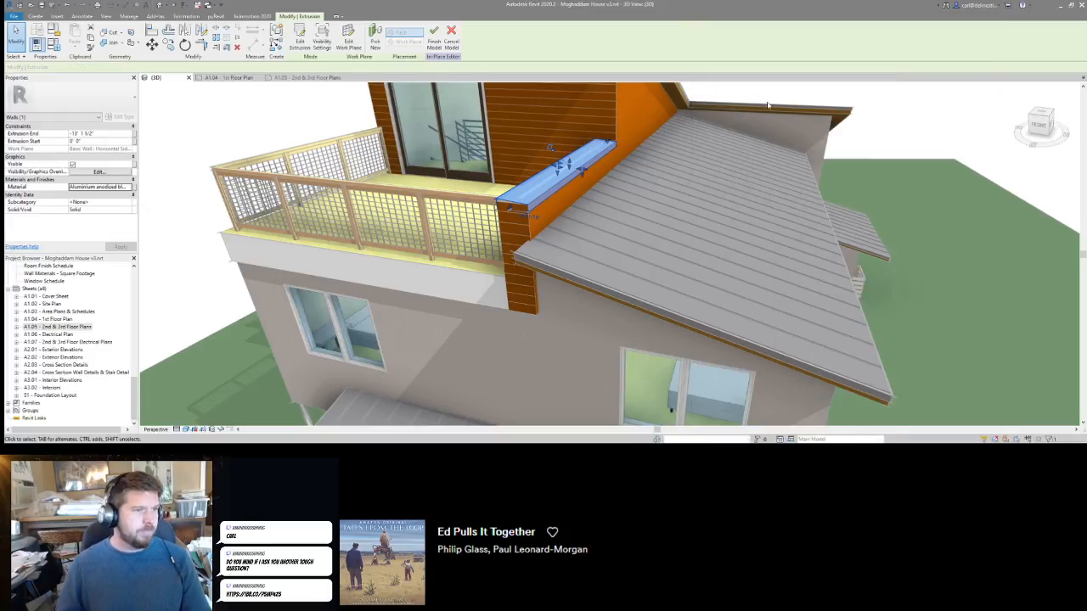
Examine the shared building photo in the web browser, dismiss the security notifications, close the photo's tab and return to Revit.
{"action": "left_click", "coordinate": [535, 214]}
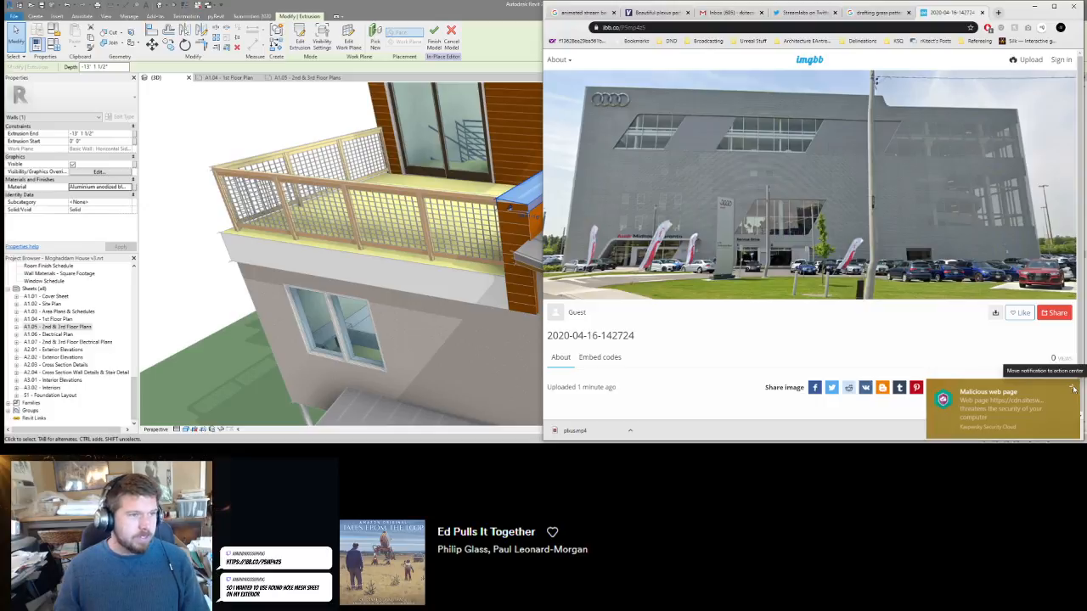
{"action": "left_click", "coordinate": [1073, 389]}
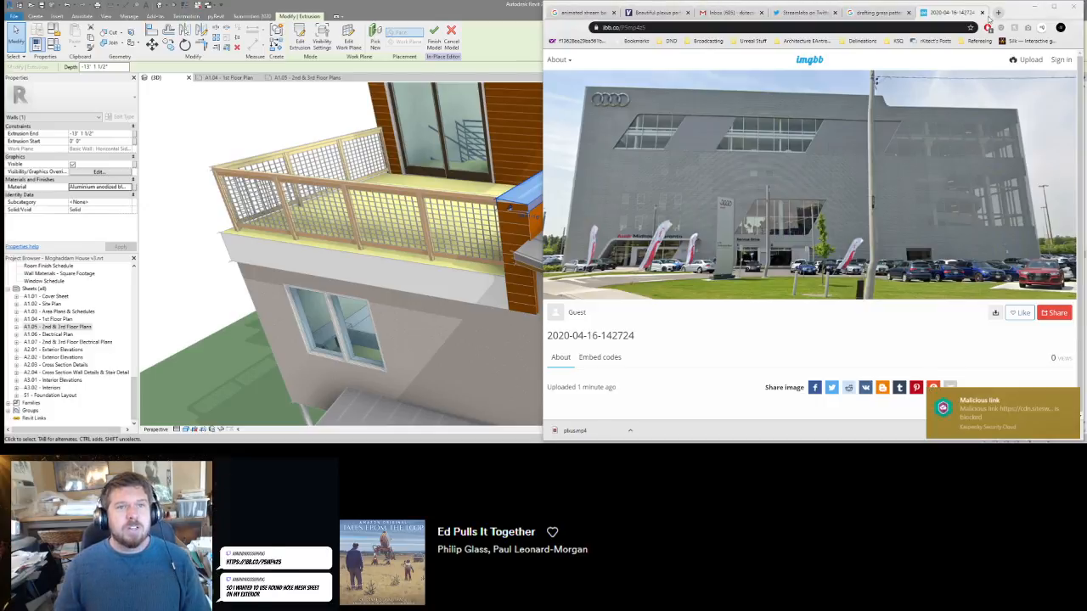
{"action": "left_click", "coordinate": [1073, 397]}
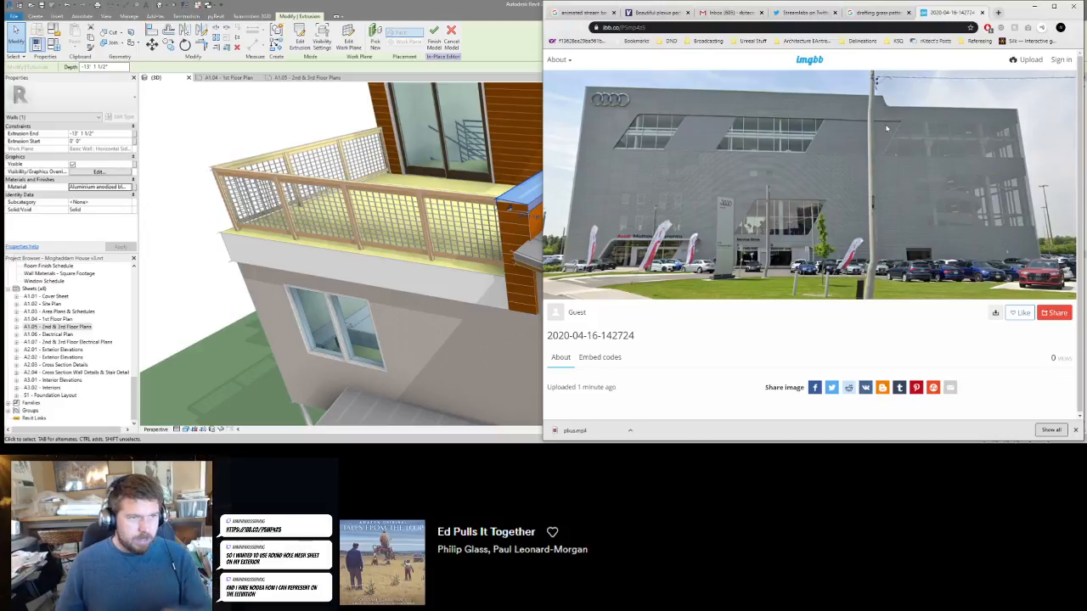
{"action": "left_click", "coordinate": [982, 13]}
{"action": "double_click", "coordinate": [497, 5]}
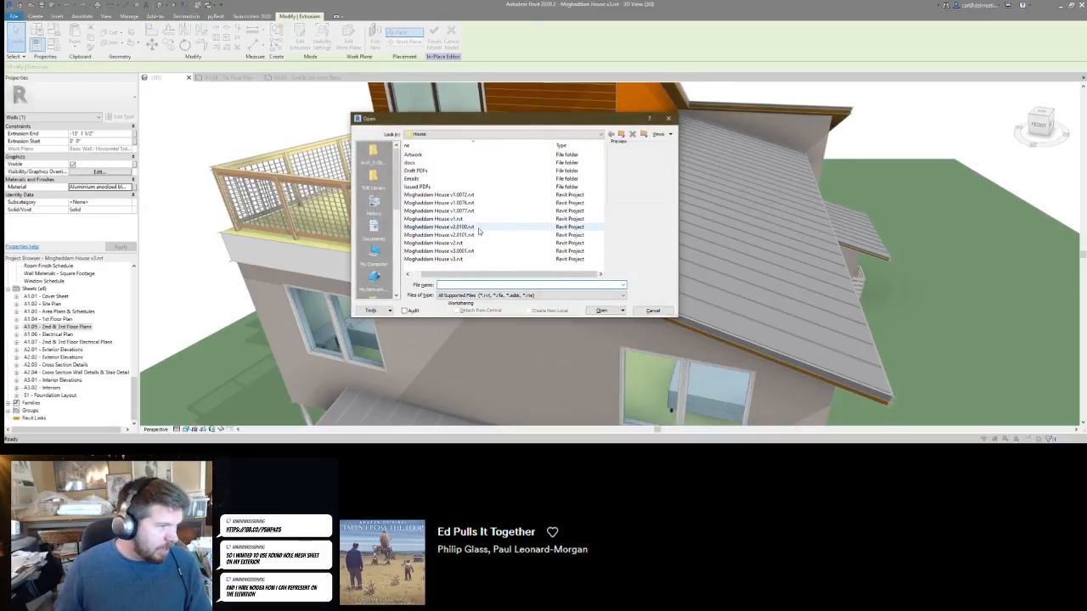
Cancel the project file selection and start a second Revit 2020 session.
{"action": "left_click", "coordinate": [624, 133]}
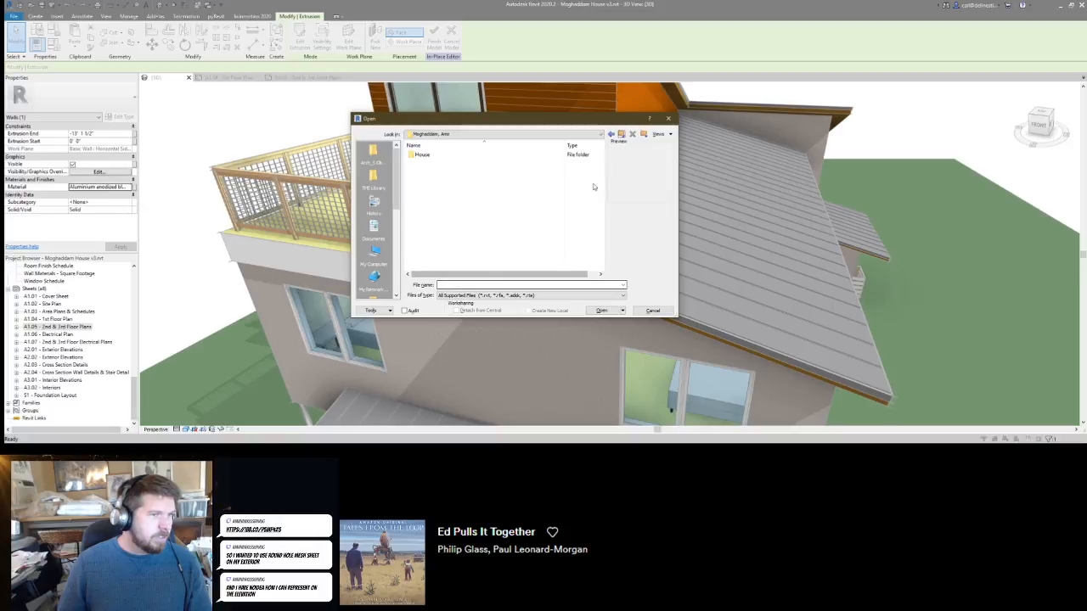
{"action": "left_click", "coordinate": [668, 119]}
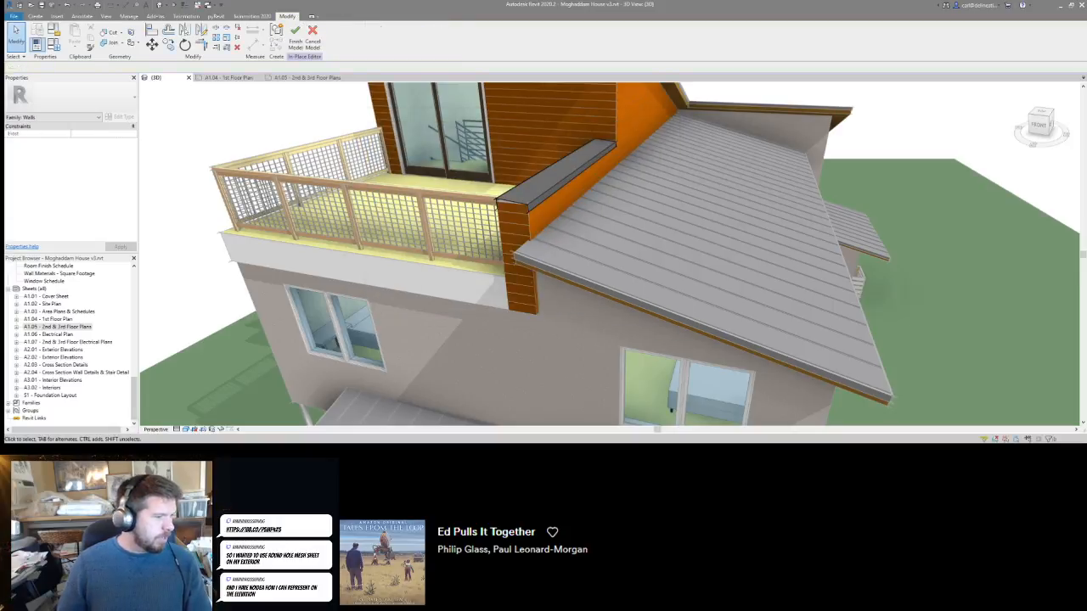
{"action": "right_click", "coordinate": [152, 448]}
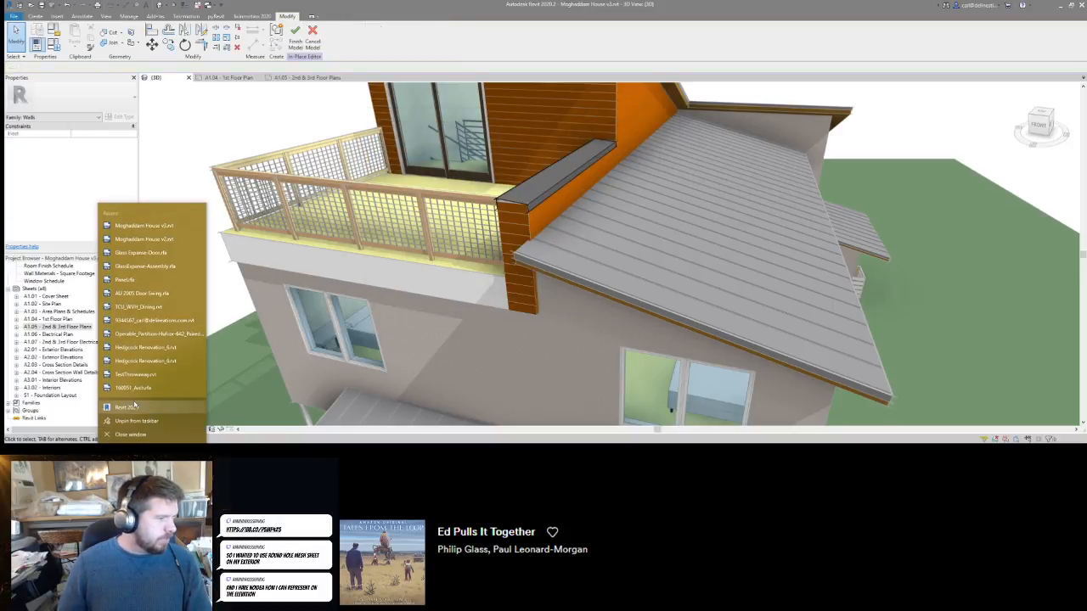
{"action": "left_click", "coordinate": [128, 407]}
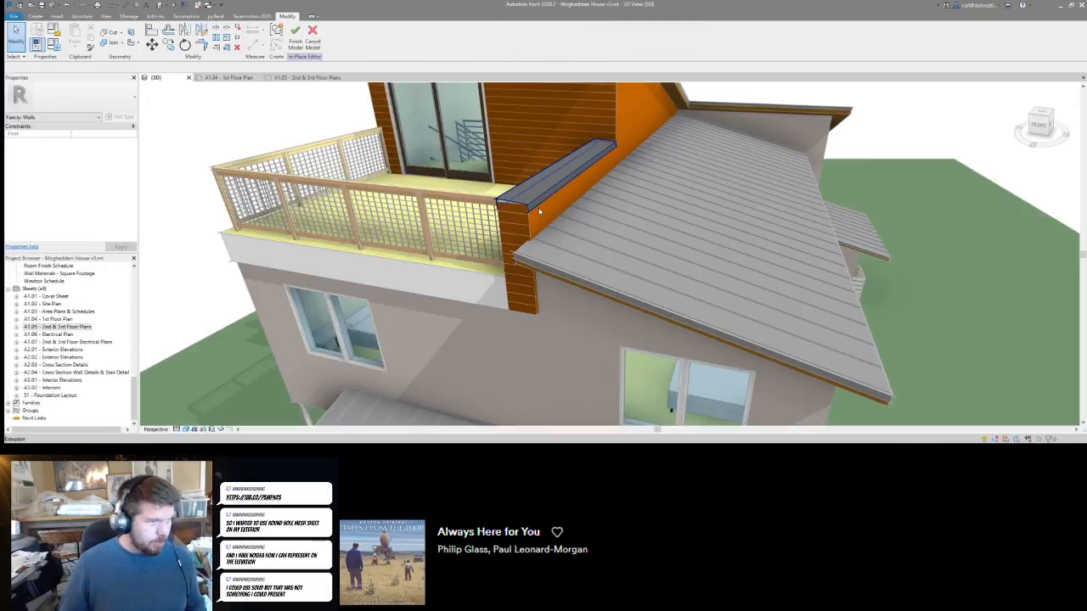
Start a new extrusion on the cap's open front end and pick the cap's sloped top edge and both side edges as sketch lines.
{"action": "middle_click_drag", "start_coordinate": [476, 195], "coordinate": [517, 173], "text": "shift"}
{"action": "scroll", "coordinate": [518, 173], "scroll_direction": "up", "scroll_amount": 3}
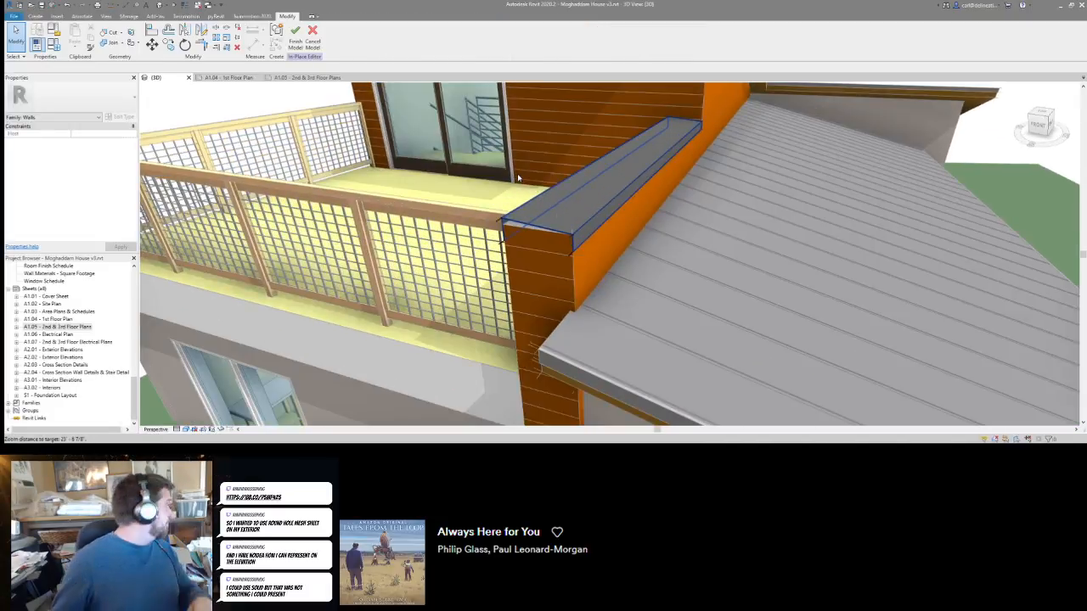
{"action": "left_click", "coordinate": [507, 226]}
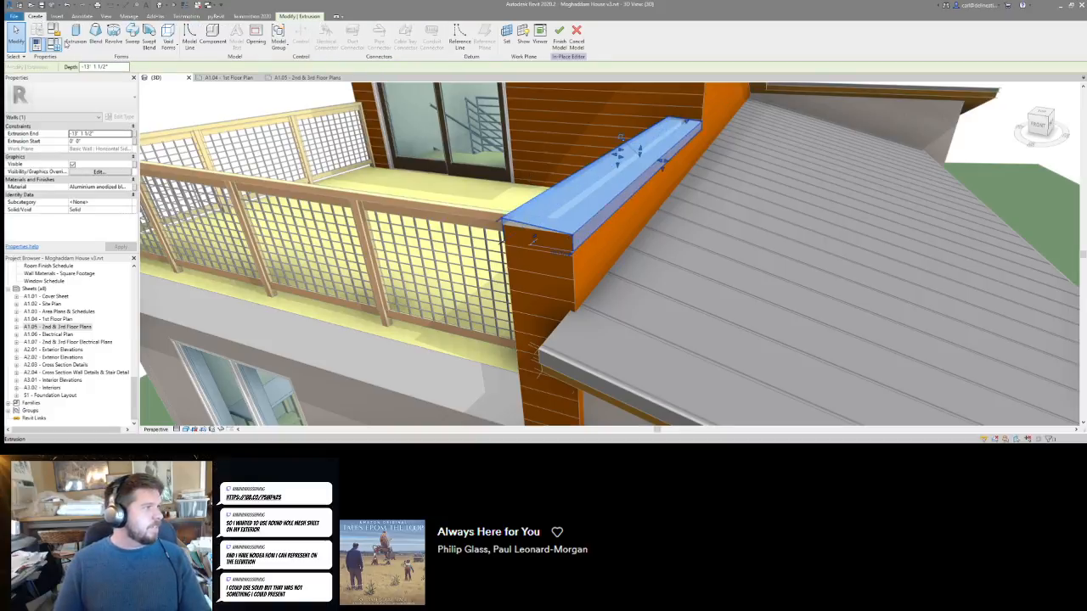
{"action": "left_click", "coordinate": [76, 38]}
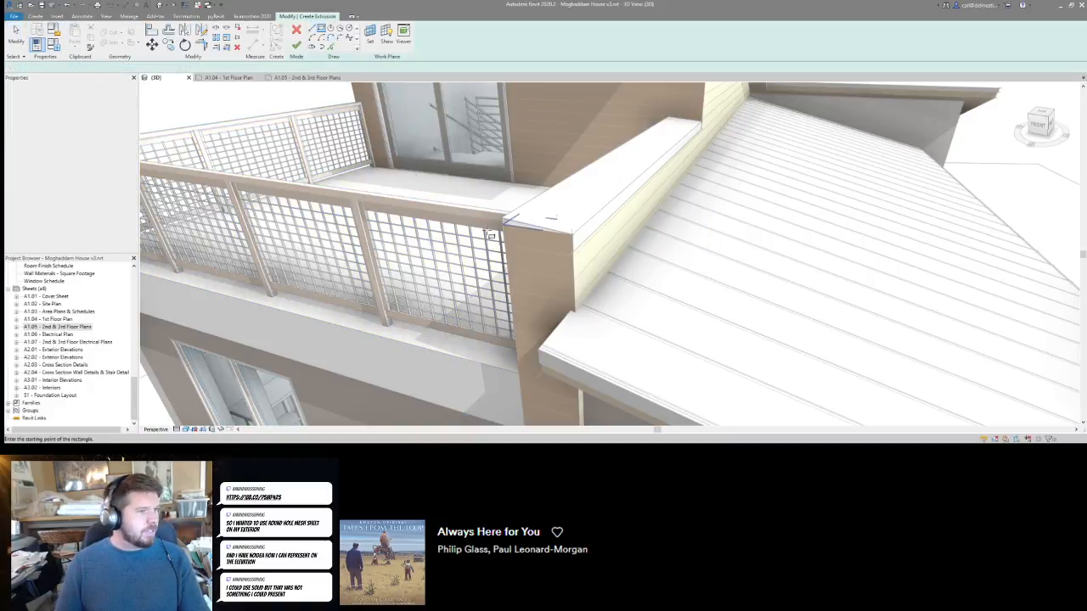
{"action": "scroll", "coordinate": [490, 236], "scroll_direction": "up", "scroll_amount": 4}
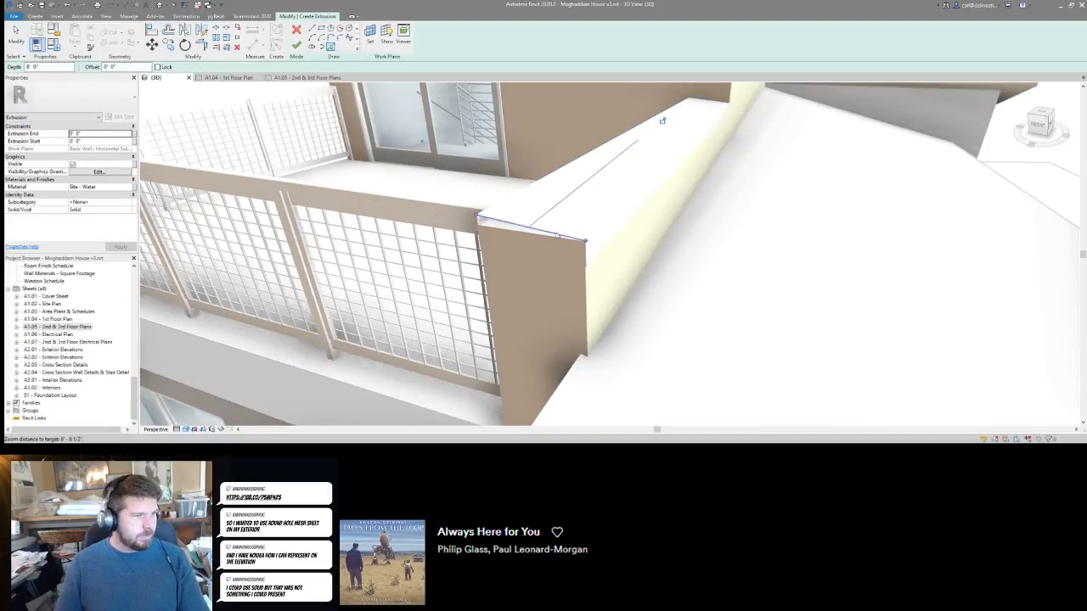
{"action": "left_click", "coordinate": [587, 254]}
{"action": "scroll", "coordinate": [482, 221], "scroll_direction": "up", "scroll_amount": 4}
{"action": "scroll", "coordinate": [515, 218], "scroll_direction": "down", "scroll_amount": 2}
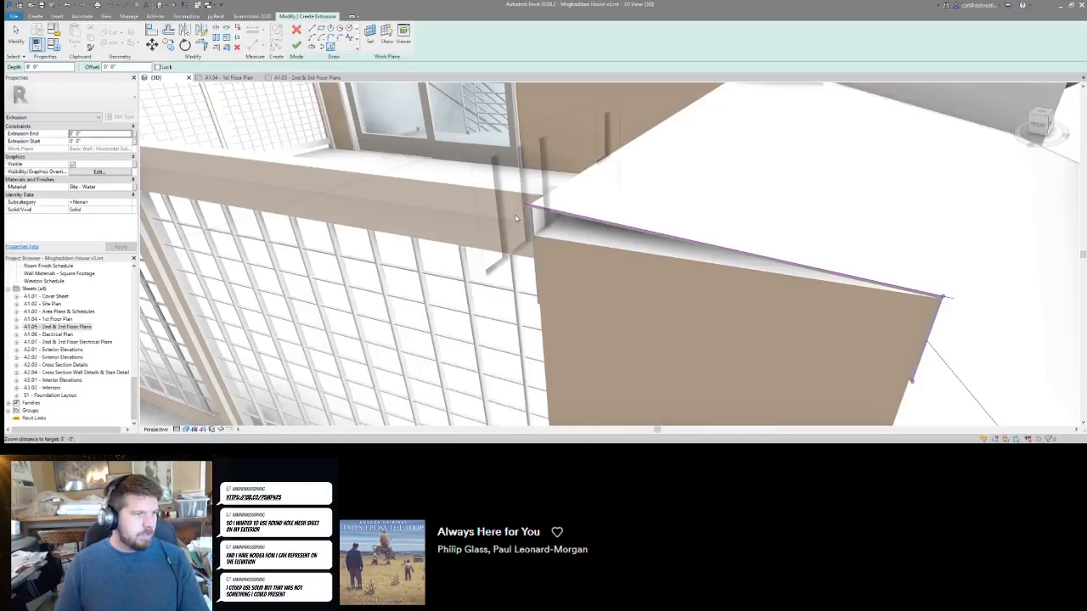
{"action": "left_click", "coordinate": [530, 219]}
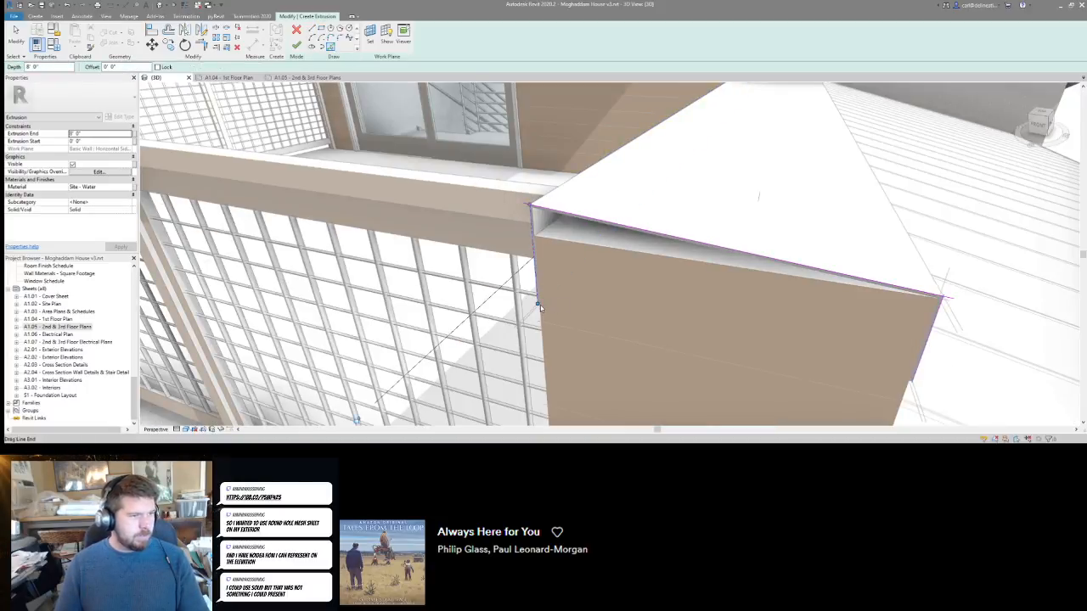
Add the bottom edge to the end plate sketch and trim the lines into a closed outline.
{"action": "scroll", "coordinate": [540, 307], "scroll_direction": "up", "scroll_amount": 5}
{"action": "scroll", "coordinate": [541, 306], "scroll_direction": "down", "scroll_amount": 4}
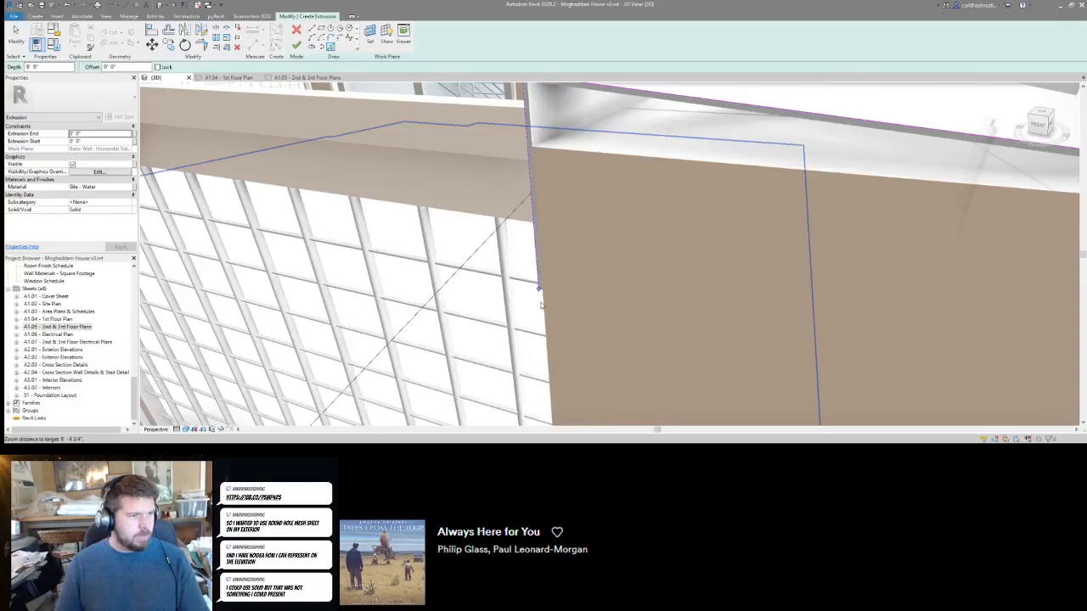
{"action": "scroll", "coordinate": [540, 297], "scroll_direction": "up", "scroll_amount": 4}
{"action": "scroll", "coordinate": [544, 296], "scroll_direction": "down", "scroll_amount": 4}
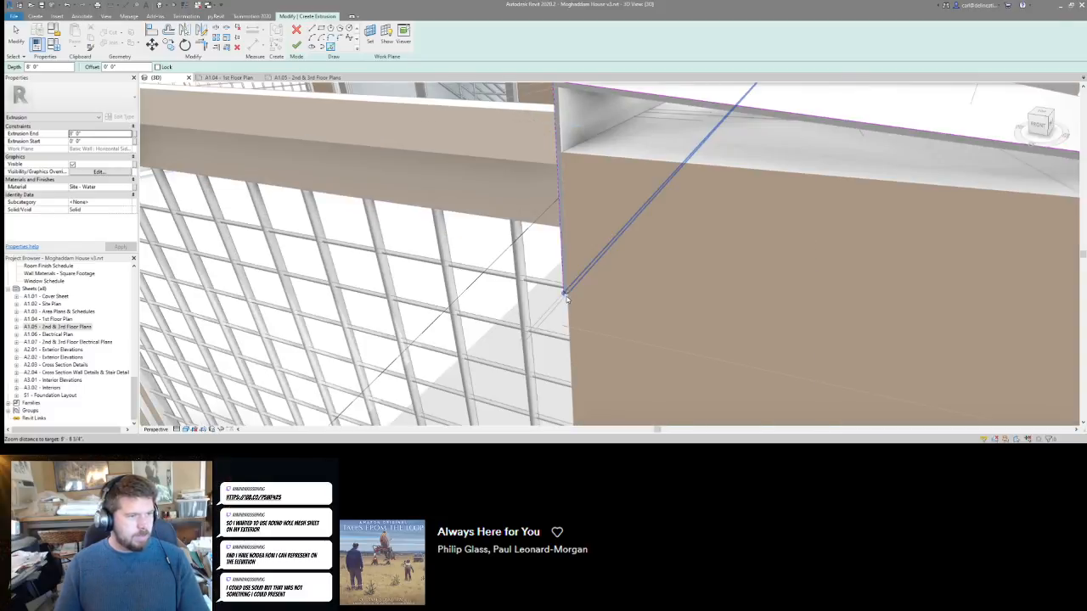
{"action": "scroll", "coordinate": [567, 297], "scroll_direction": "down", "scroll_amount": 5}
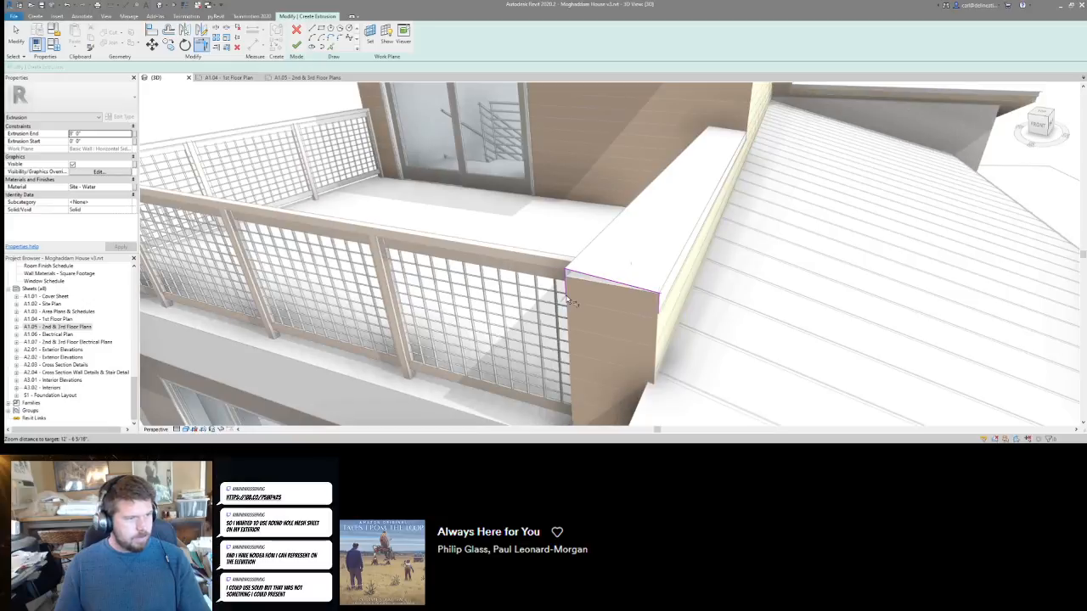
{"action": "key", "text": "t"}
{"action": "key", "text": "r"}
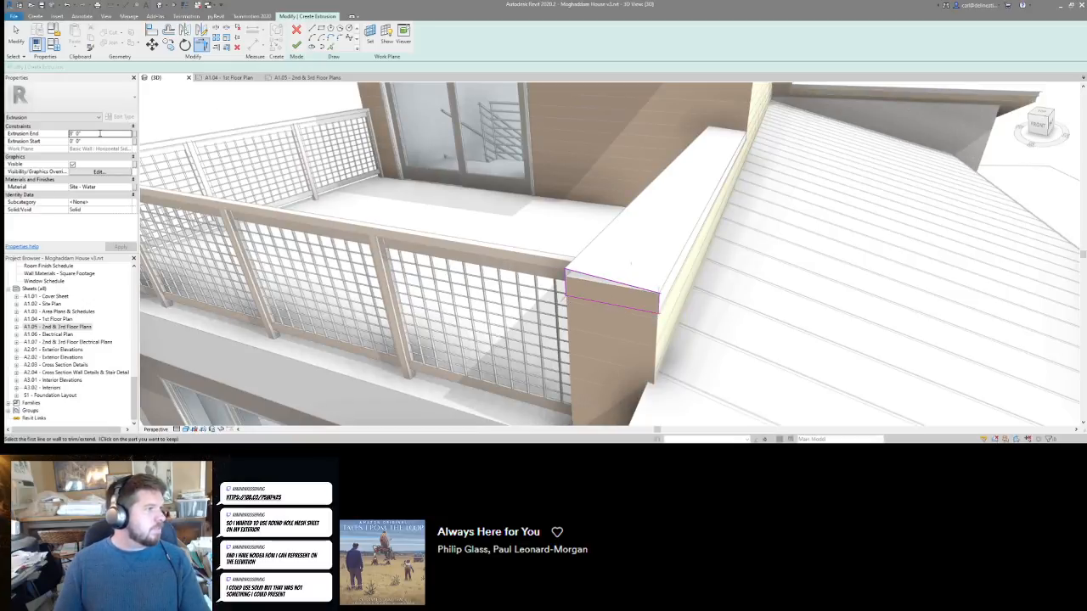
Set the end plate's extrusion end to 1/8" and finish the extrusion.
{"action": "left_click", "coordinate": [99, 133]}
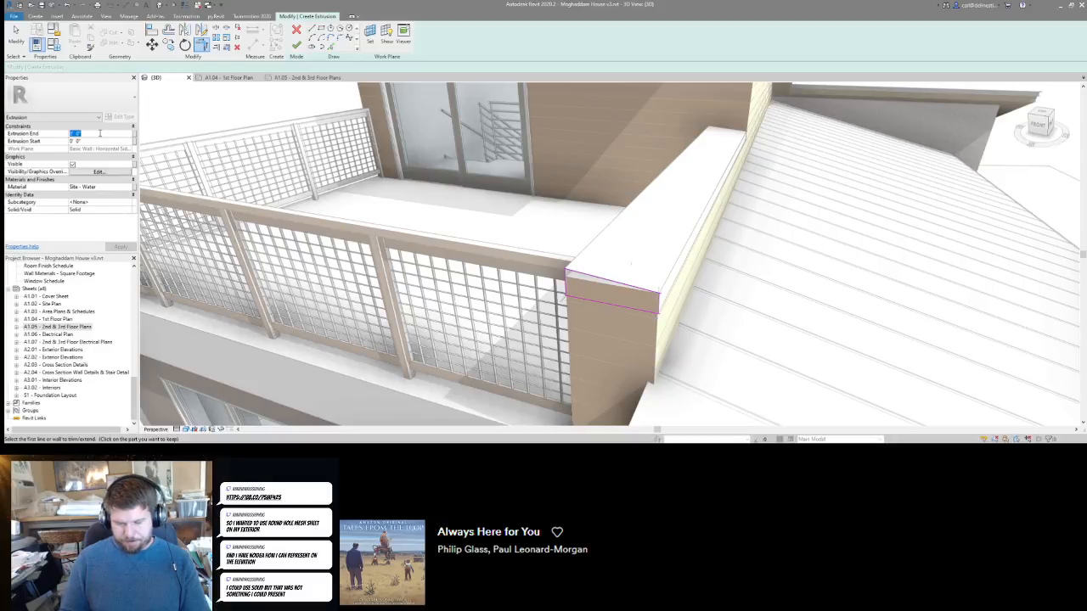
{"action": "type", "text": "1/8\""}
{"action": "key", "text": "Return"}
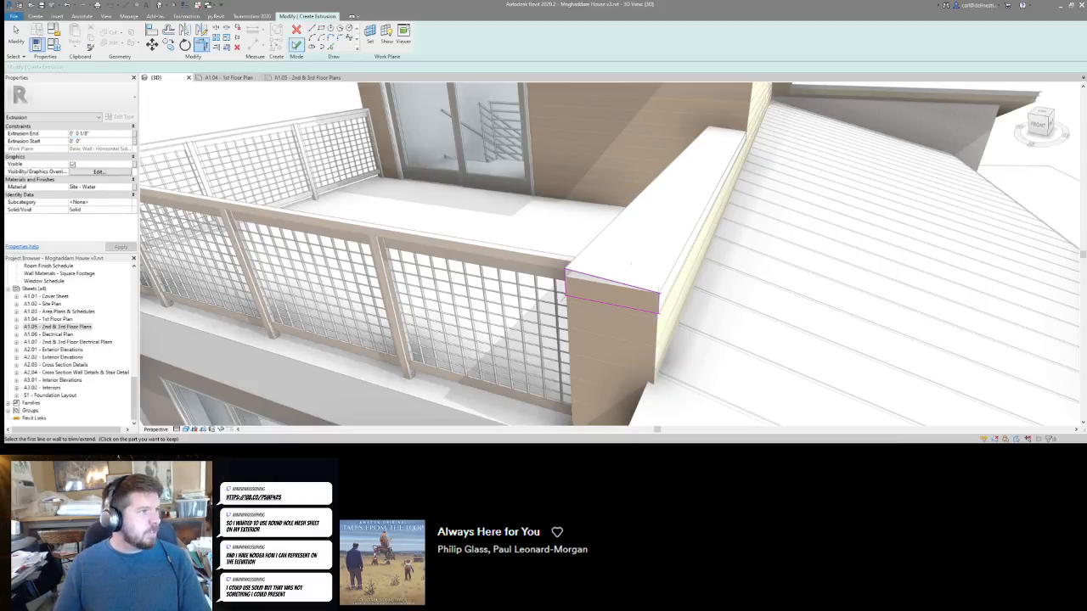
{"action": "left_click", "coordinate": [296, 45]}
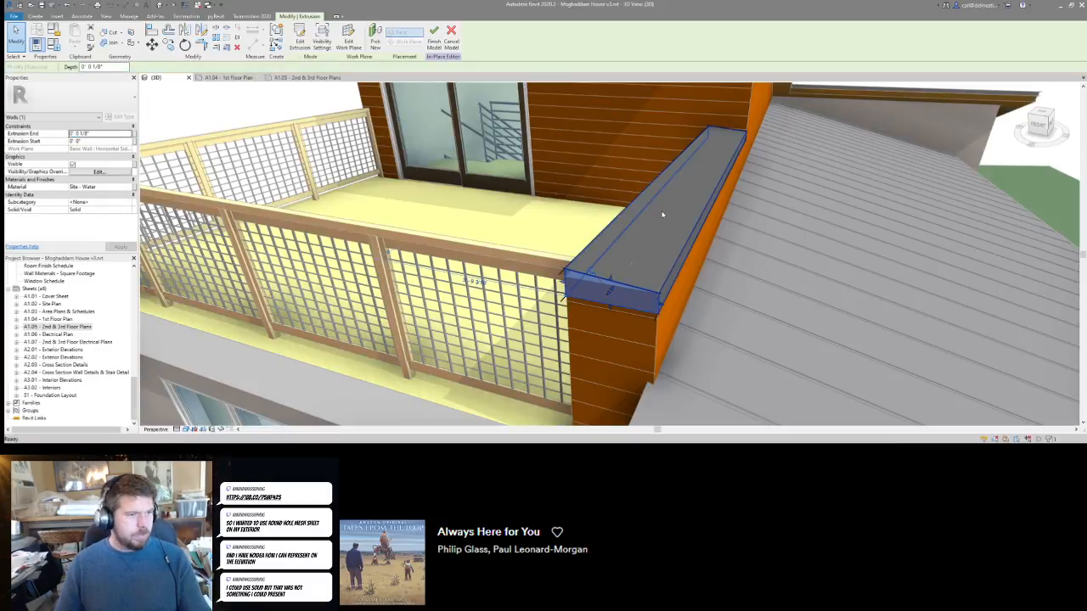
{"action": "key", "text": "Escape"}
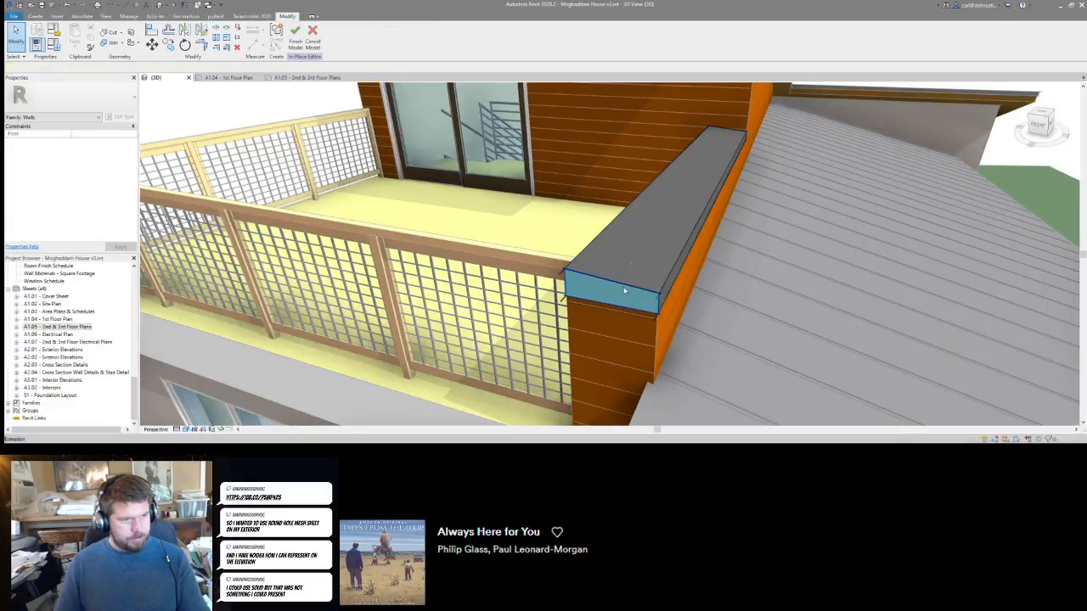
Copy the Aluminium anodized black material from the cap extrusion to the new end plate.
{"action": "left_click", "coordinate": [633, 297]}
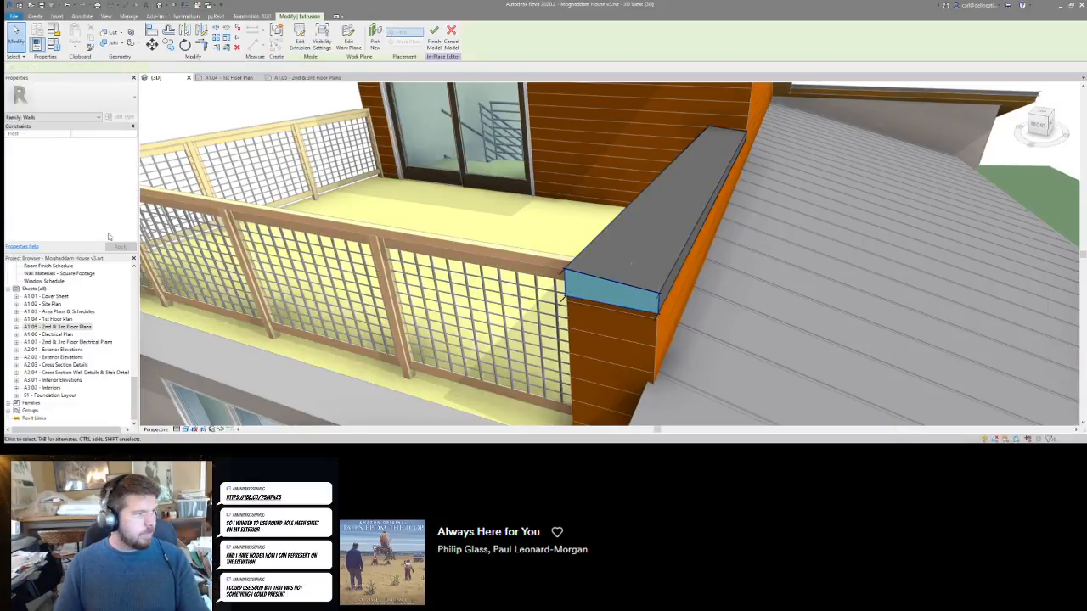
{"action": "left_click", "coordinate": [670, 183]}
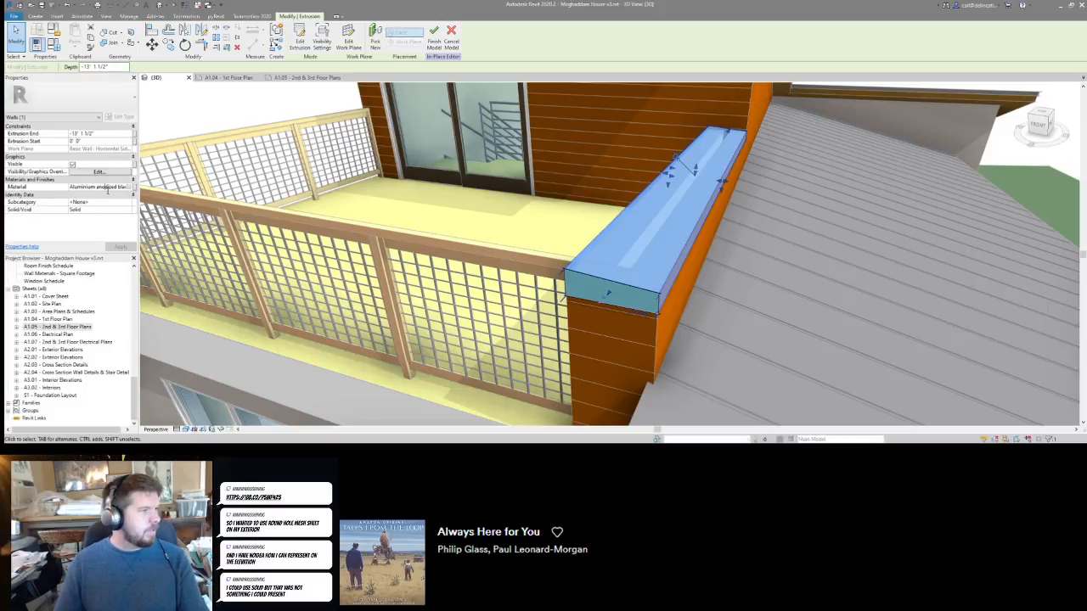
{"action": "left_click", "coordinate": [108, 195]}
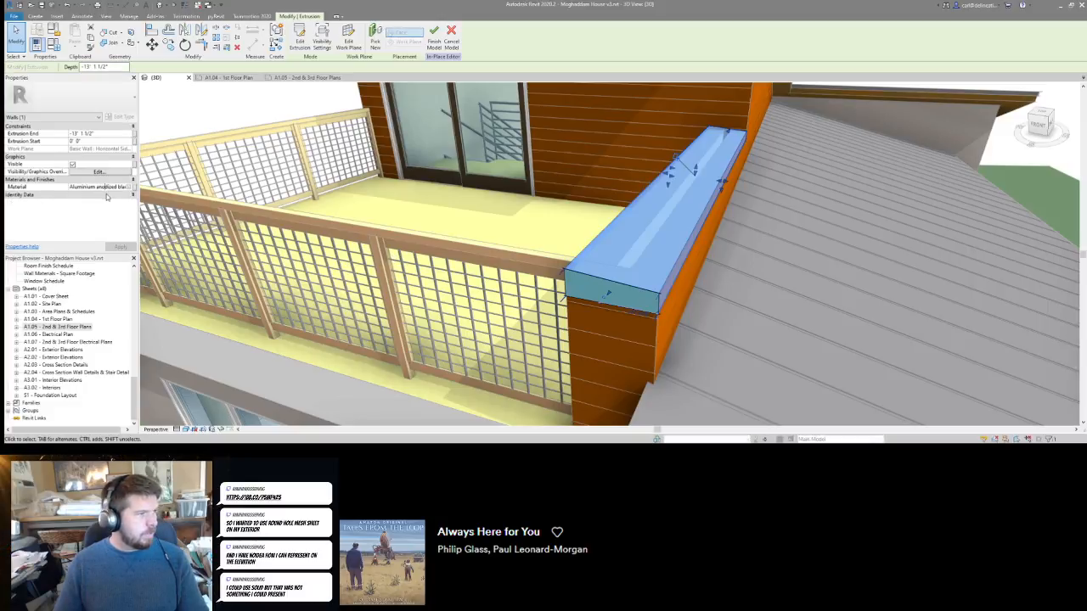
{"action": "left_click", "coordinate": [107, 193]}
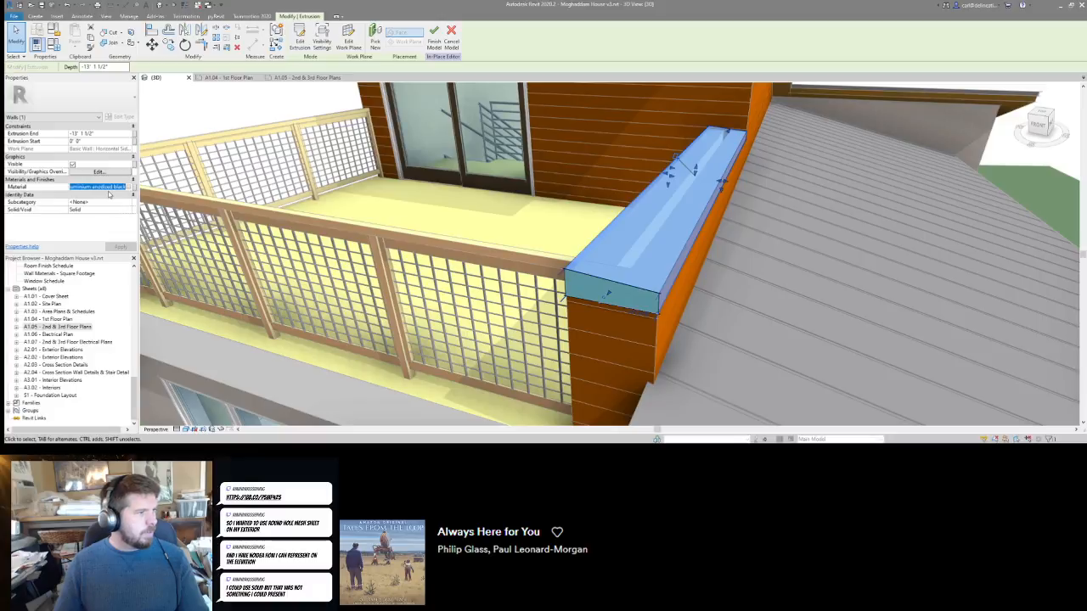
{"action": "left_click", "coordinate": [626, 307]}
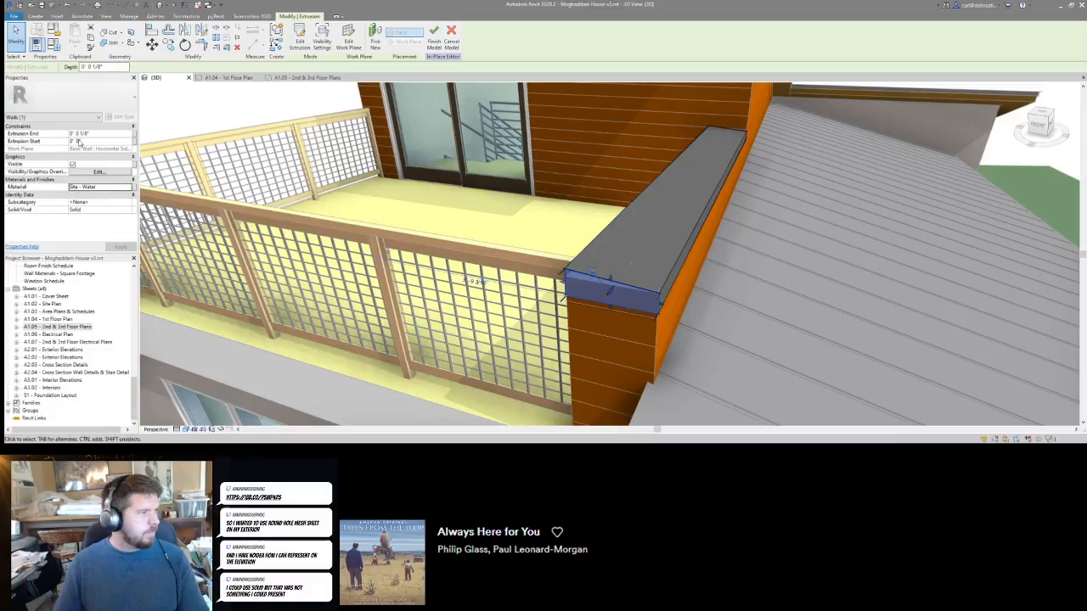
{"action": "left_click", "coordinate": [96, 187]}
{"action": "key", "text": "ctrl+v"}
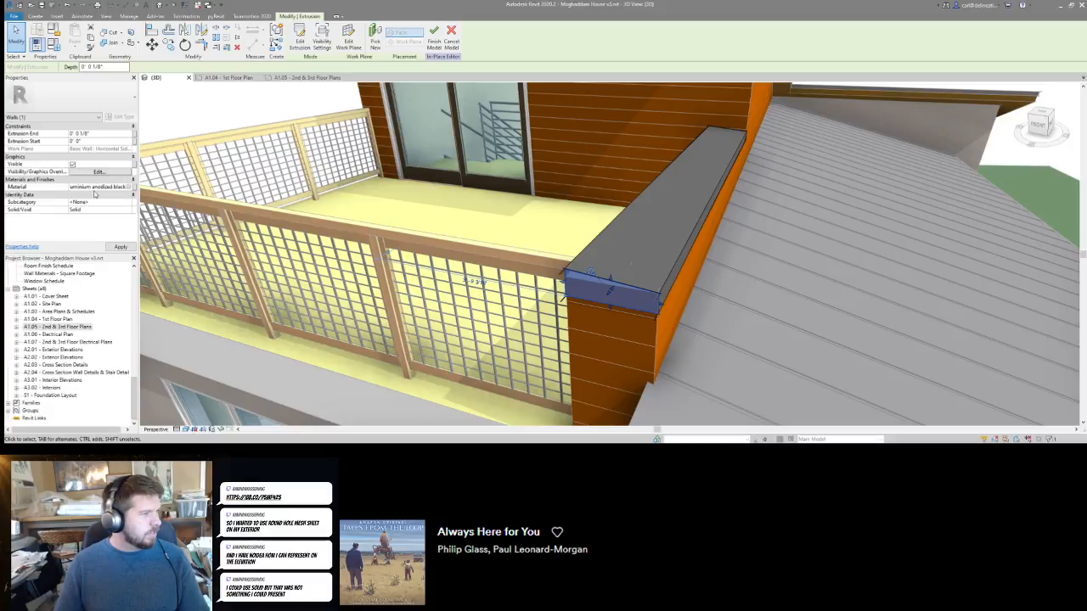
{"action": "left_click", "coordinate": [100, 196]}
{"action": "left_click", "coordinate": [101, 196]}
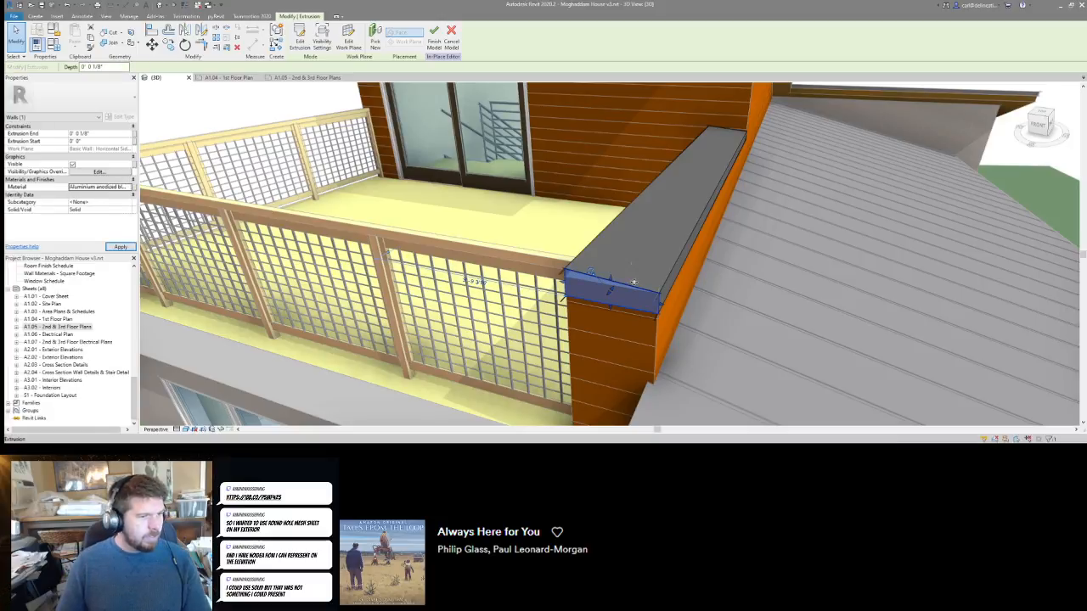
Join the end plate's geometry with the cap extrusion.
{"action": "key", "text": "Escape"}
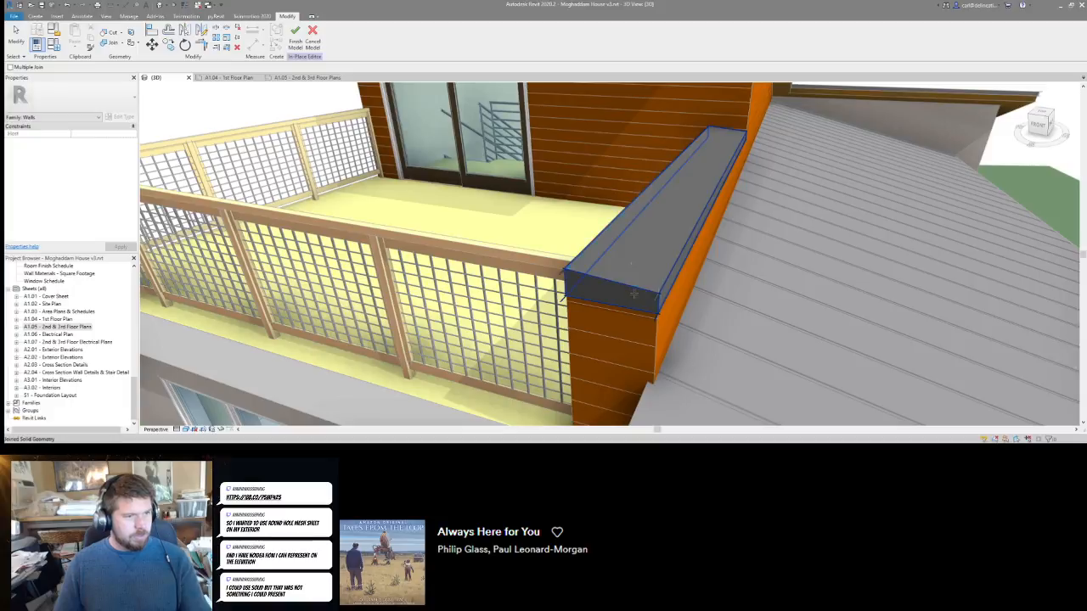
{"action": "middle_click_drag", "start_coordinate": [643, 228], "coordinate": [579, 299]}
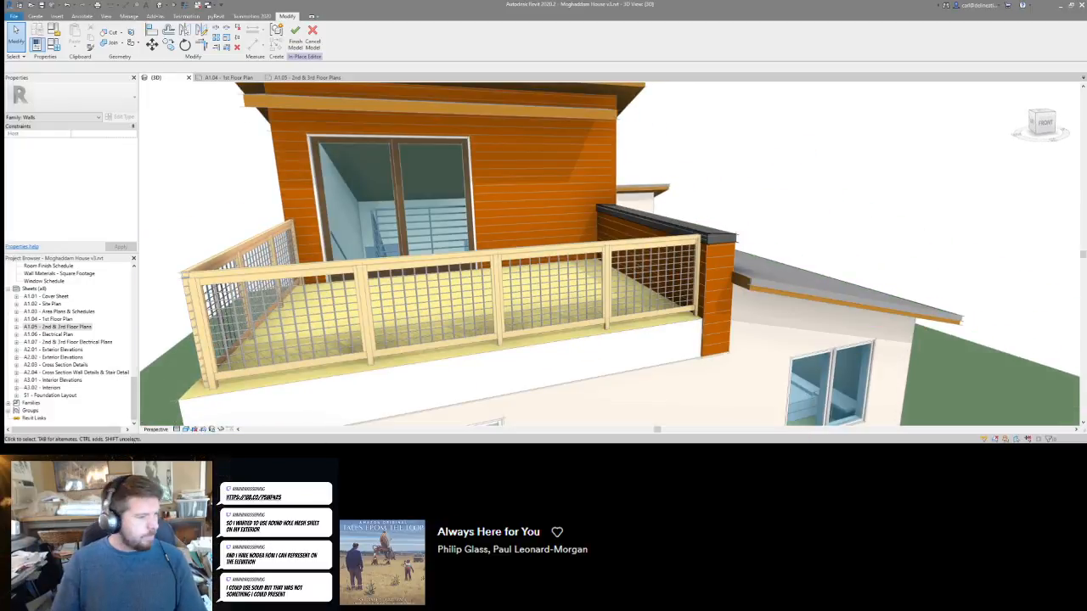
Check the project upgrade in the second Revit session and inspect the parapet cap from the front of the balcony.
{"action": "left_click", "coordinate": [192, 415]}
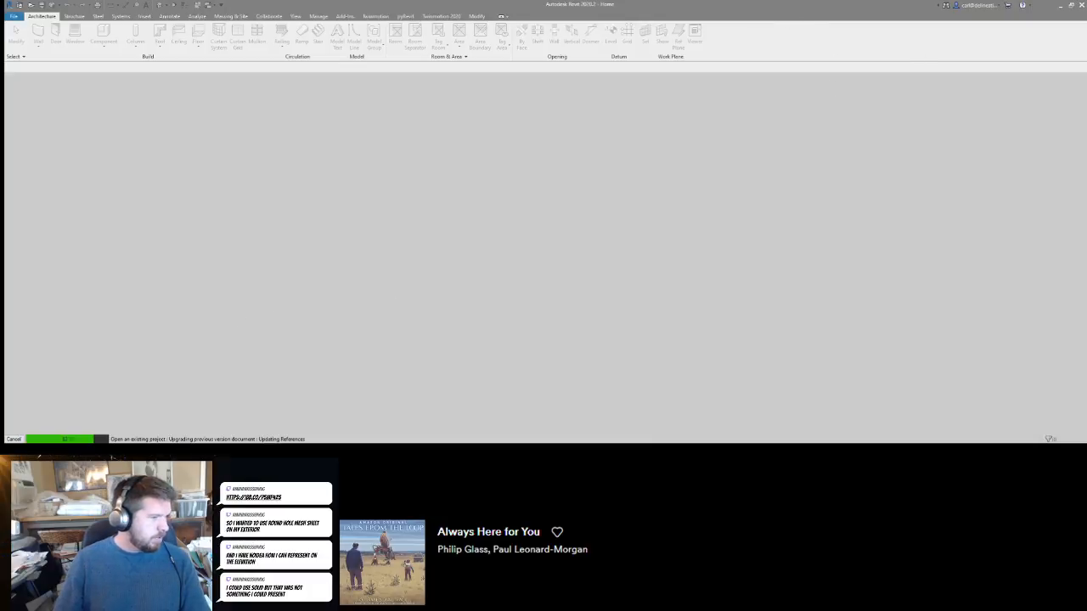
{"action": "scroll", "coordinate": [448, 255], "scroll_direction": "up", "scroll_amount": 2}
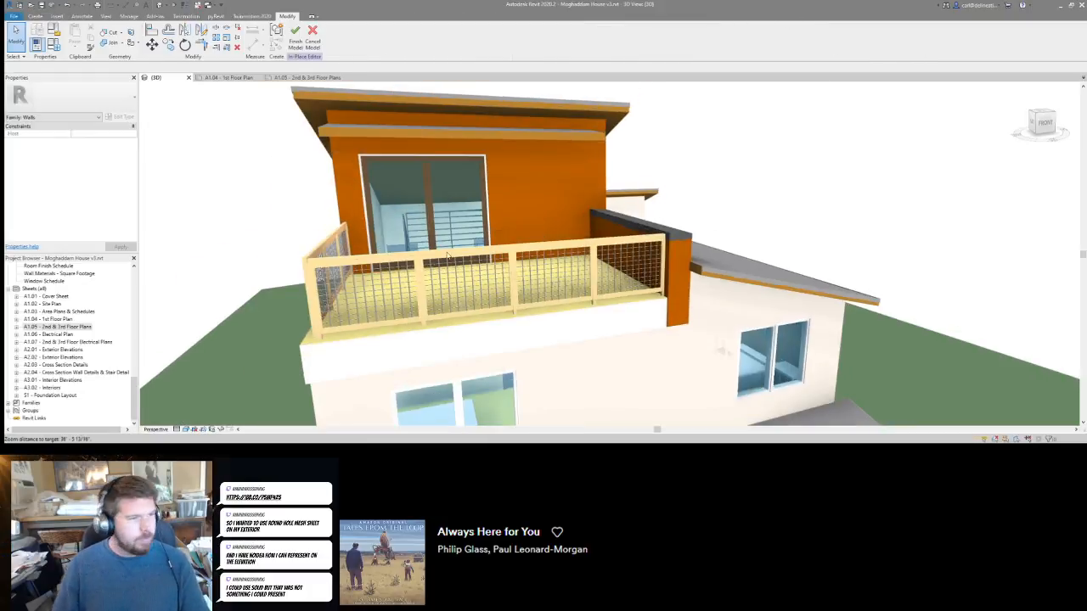
{"action": "middle_click_drag", "start_coordinate": [447, 255], "coordinate": [580, 311], "text": "shift"}
{"action": "middle_click_drag", "start_coordinate": [584, 257], "coordinate": [524, 265]}
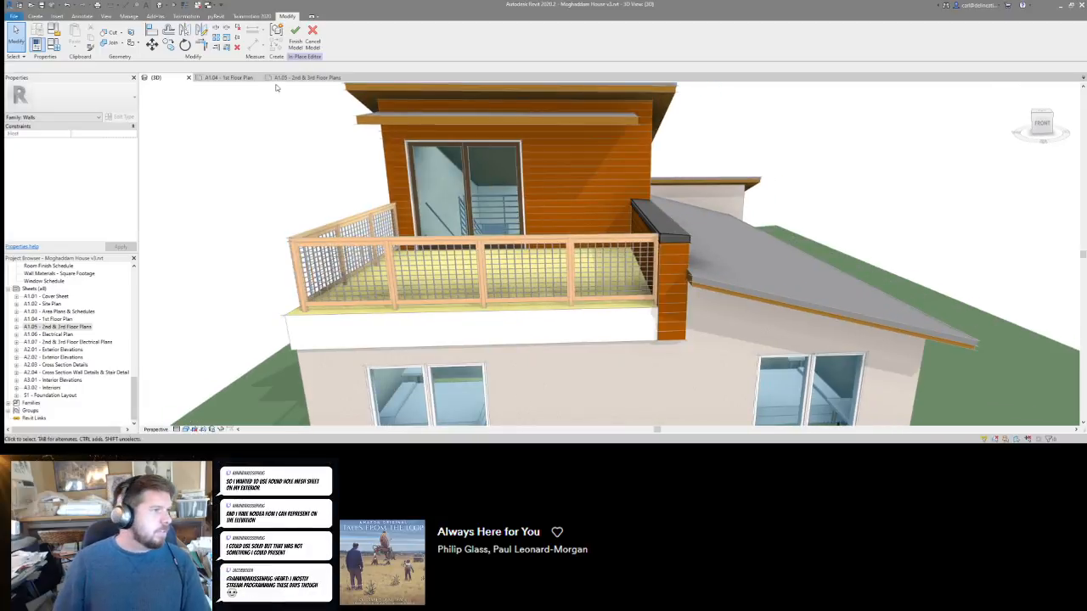
Open sheet A1.05 - 2nd & 3rd Floor Plans and read the red parapet note beside the 3rd floor balcony.
{"action": "left_click", "coordinate": [307, 78]}
{"action": "scroll", "coordinate": [947, 268], "scroll_direction": "down", "scroll_amount": 2}
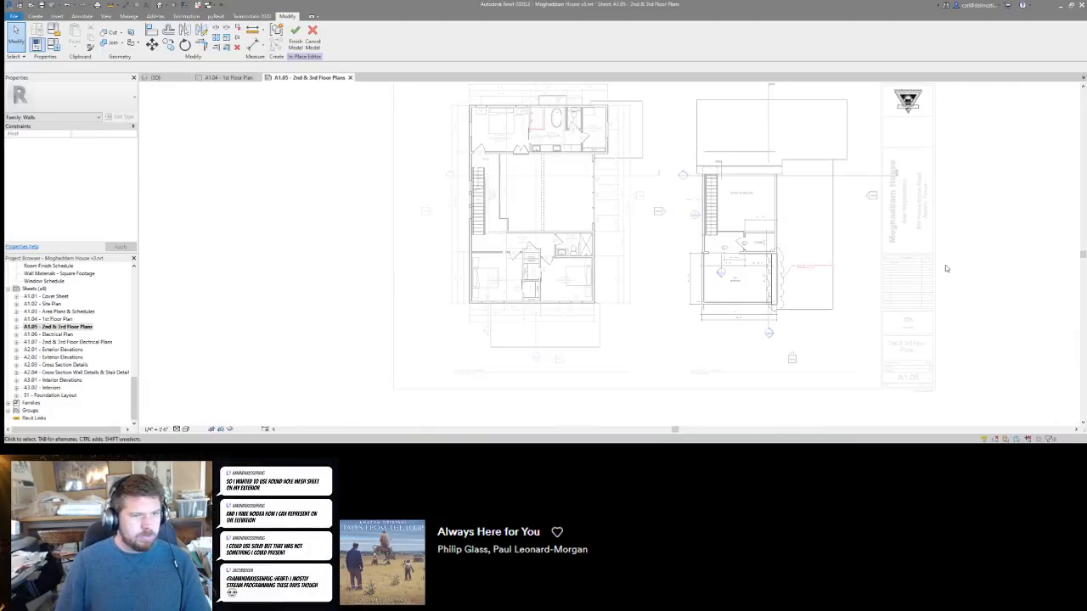
{"action": "scroll", "coordinate": [935, 268], "scroll_direction": "up", "scroll_amount": 3}
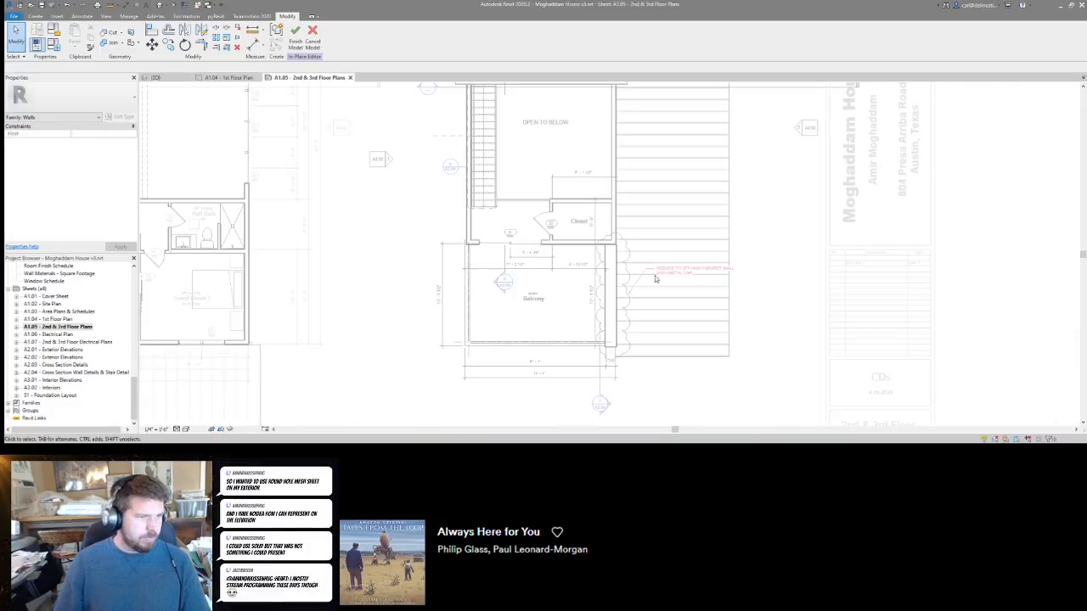
Try to finish the Parapet Cap in-place model from the sheet and return to the 3D view.
{"action": "left_click", "coordinate": [296, 34]}
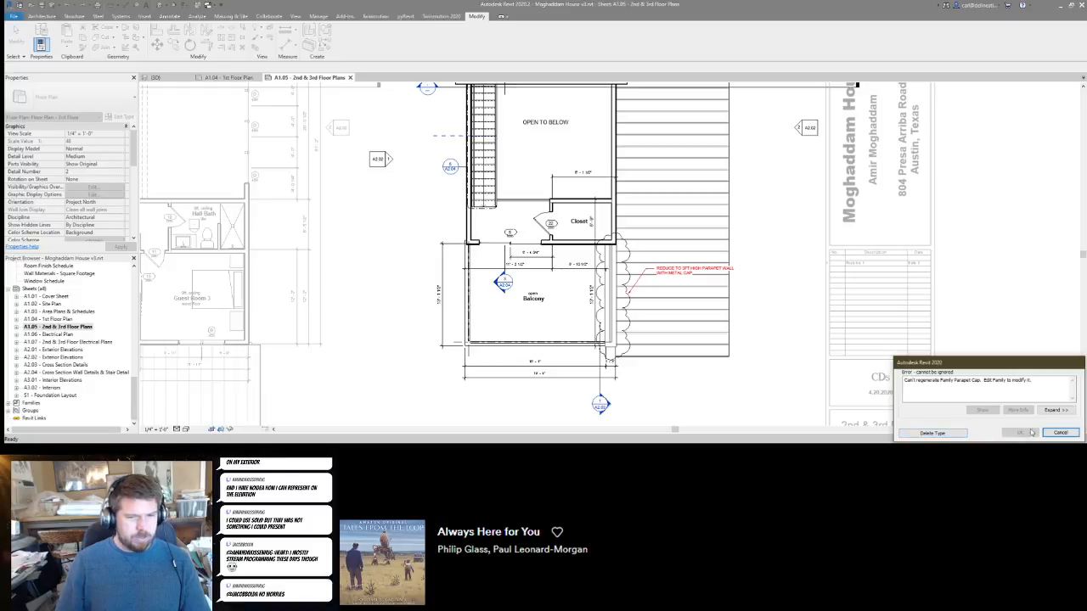
{"action": "left_click", "coordinate": [941, 434]}
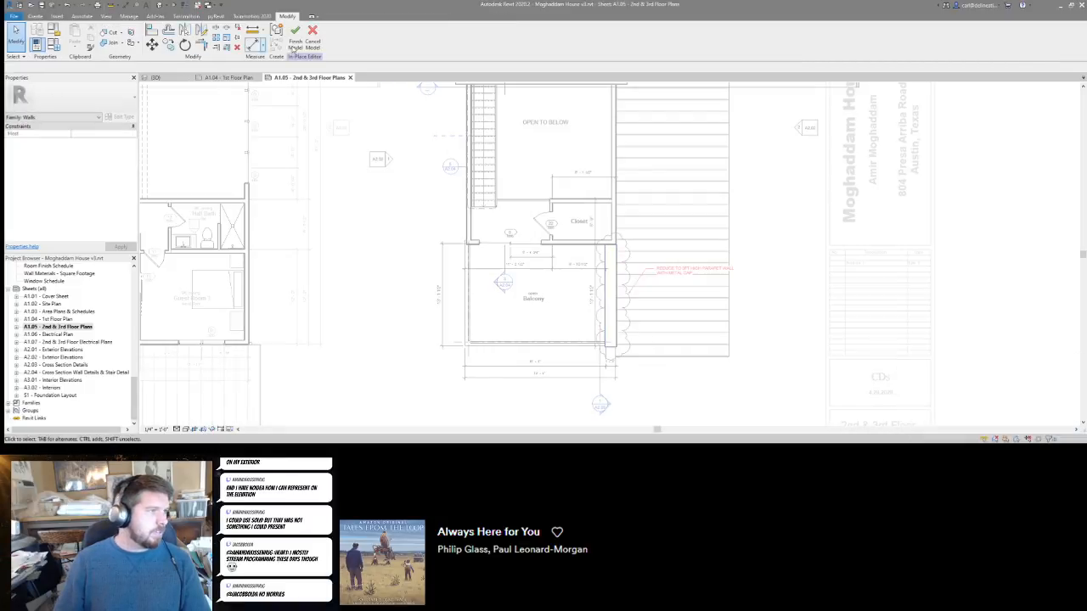
{"action": "key", "text": "ctrl+Tab"}
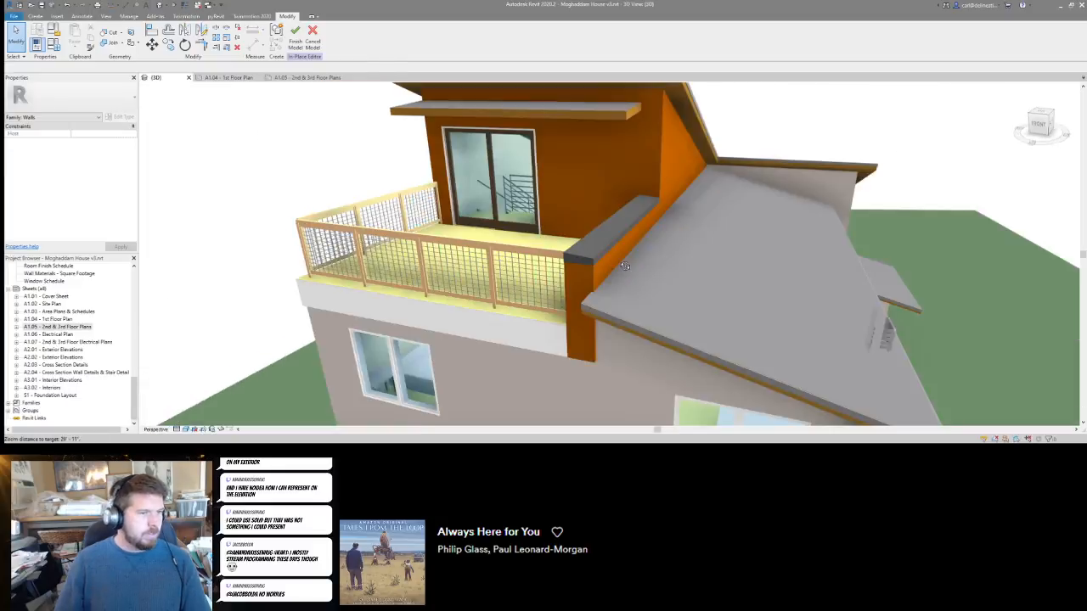
Try to finish the Parapet Cap in-place model from the 3D view.
{"action": "middle_click_drag", "start_coordinate": [624, 266], "coordinate": [626, 261], "text": "shift"}
{"action": "key", "text": "f"}
{"action": "key", "text": "f"}
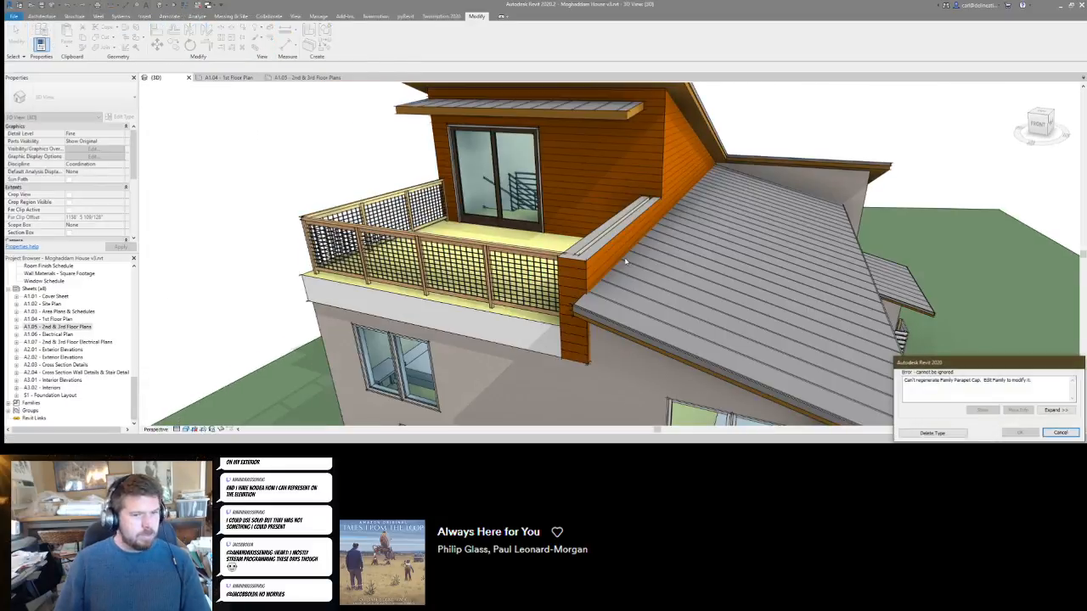
{"action": "left_click", "coordinate": [1061, 432]}
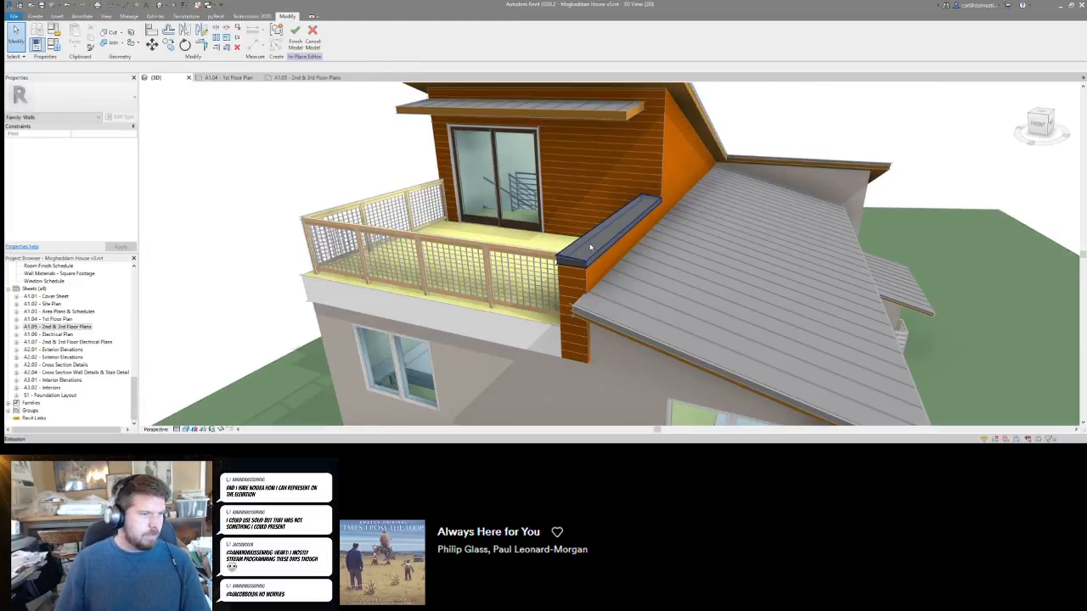
Try to finish the Parapet Cap model with the front end plate removed.
{"action": "scroll", "coordinate": [561, 266], "scroll_direction": "up", "scroll_amount": 3}
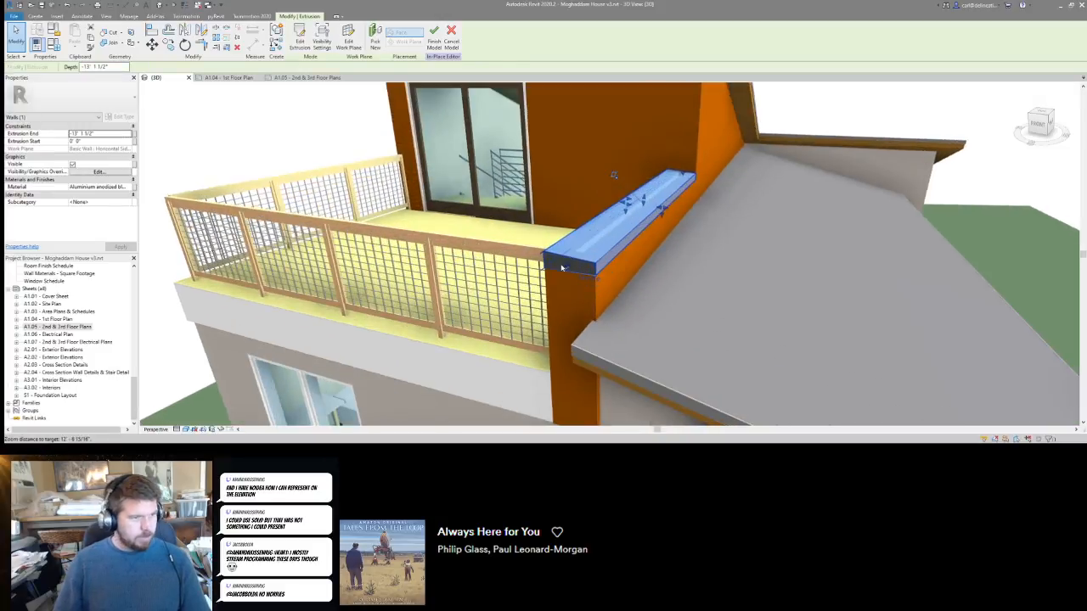
{"action": "left_click", "coordinate": [557, 269]}
{"action": "key", "text": "Escape"}
{"action": "key", "text": "f"}
{"action": "key", "text": "f"}
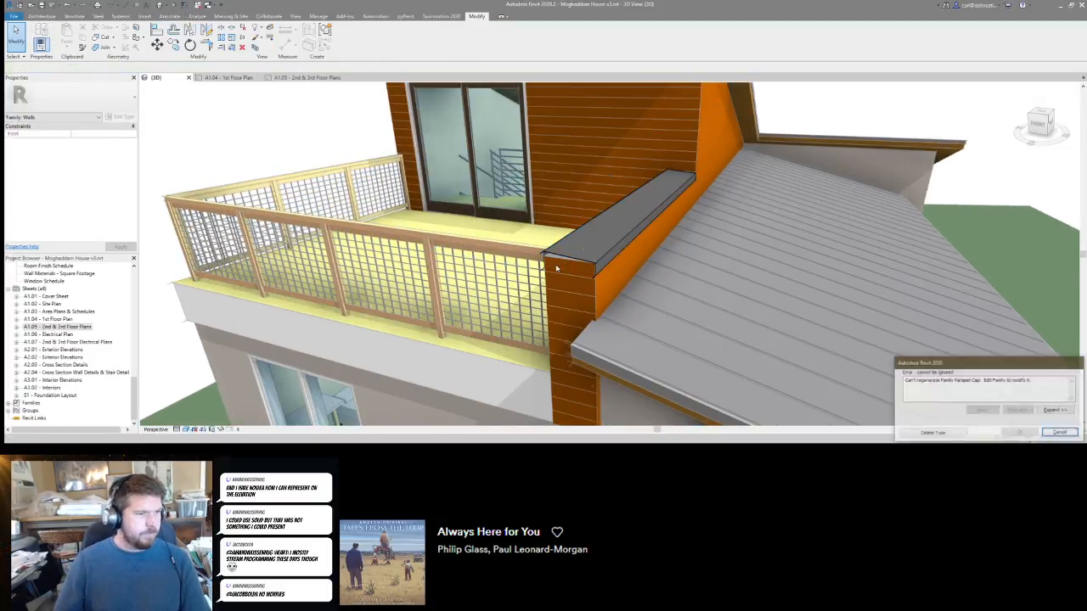
{"action": "left_click", "coordinate": [1060, 432]}
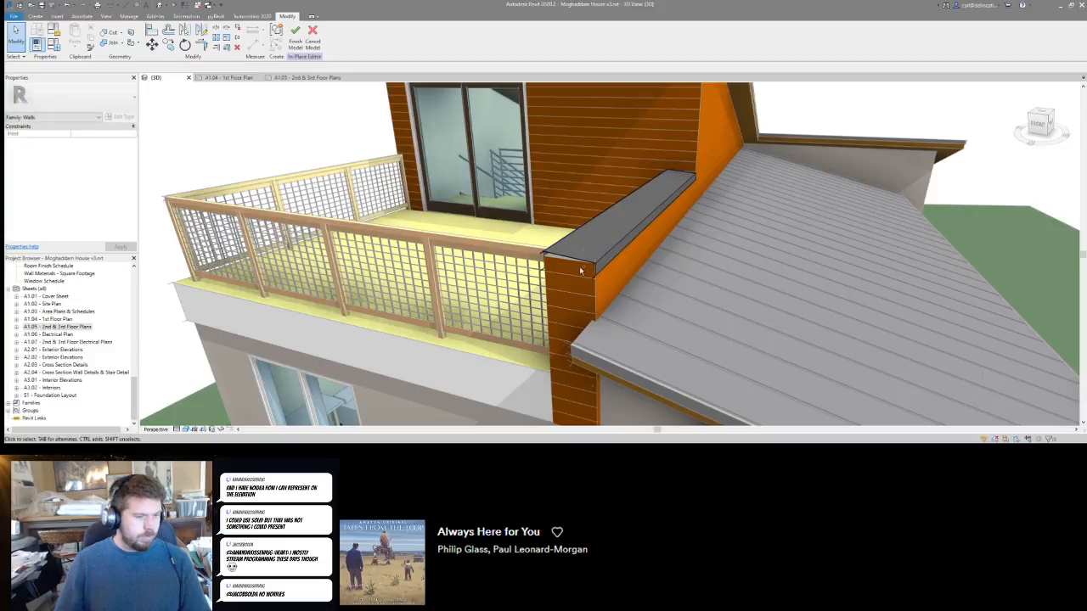
Try to finish the in-place model with the main cap extrusion deleted, and undo the deletion.
{"action": "left_click", "coordinate": [603, 232]}
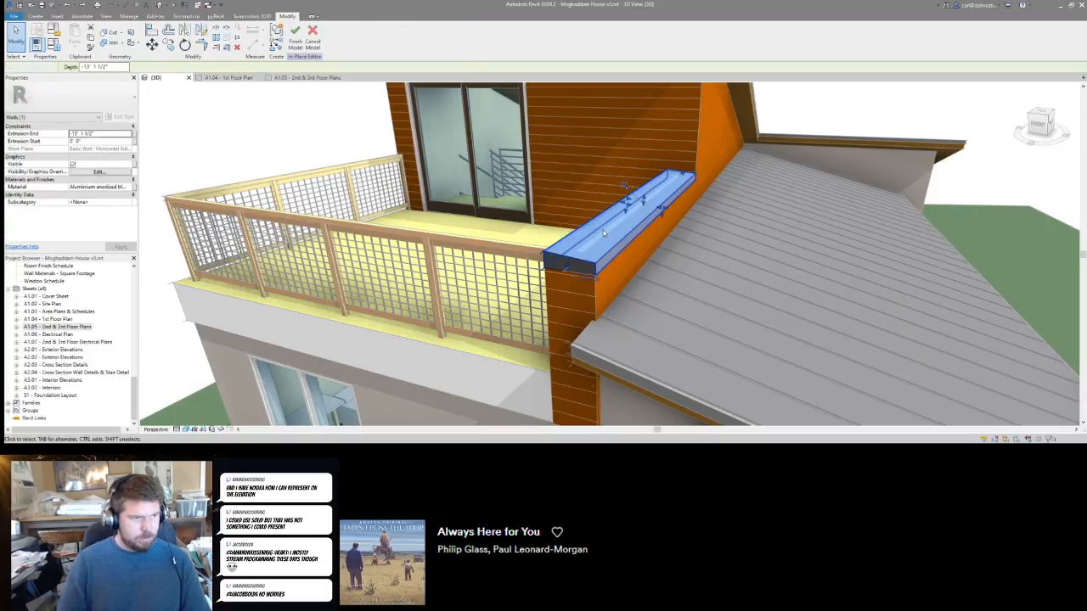
{"action": "key", "text": "Delete"}
{"action": "key", "text": "f"}
{"action": "key", "text": "f"}
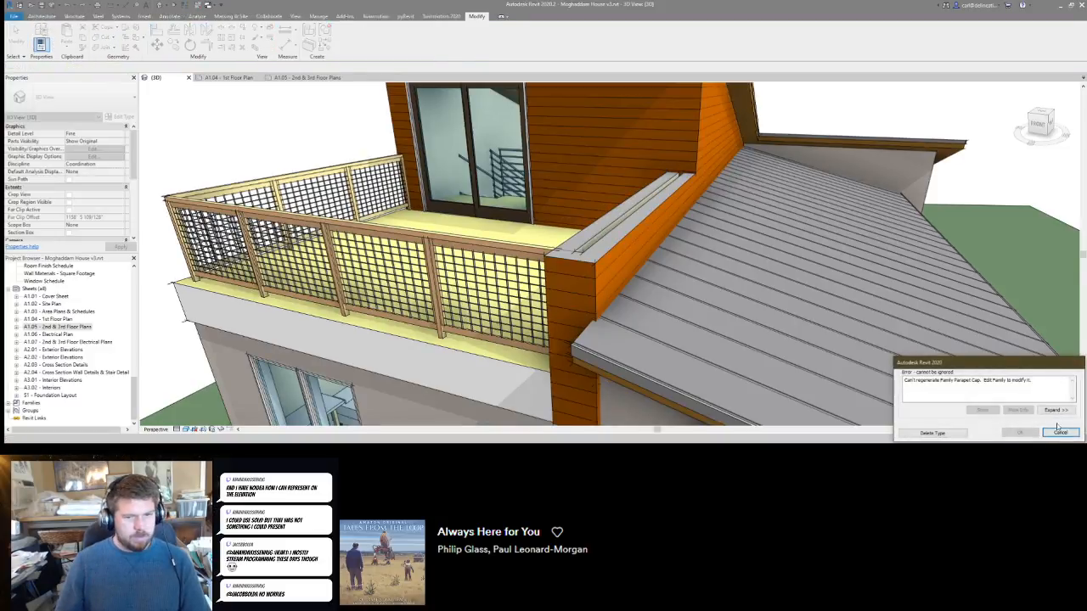
{"action": "left_click", "coordinate": [1061, 432]}
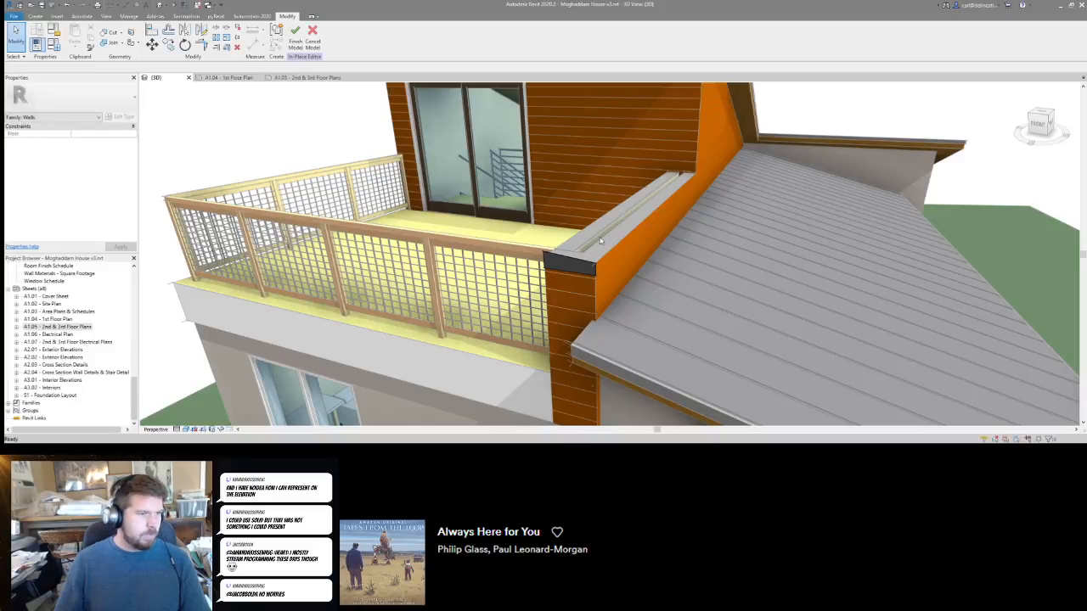
{"action": "key", "text": "ctrl+z"}
{"action": "scroll", "coordinate": [593, 228], "scroll_direction": "down", "scroll_amount": 3}
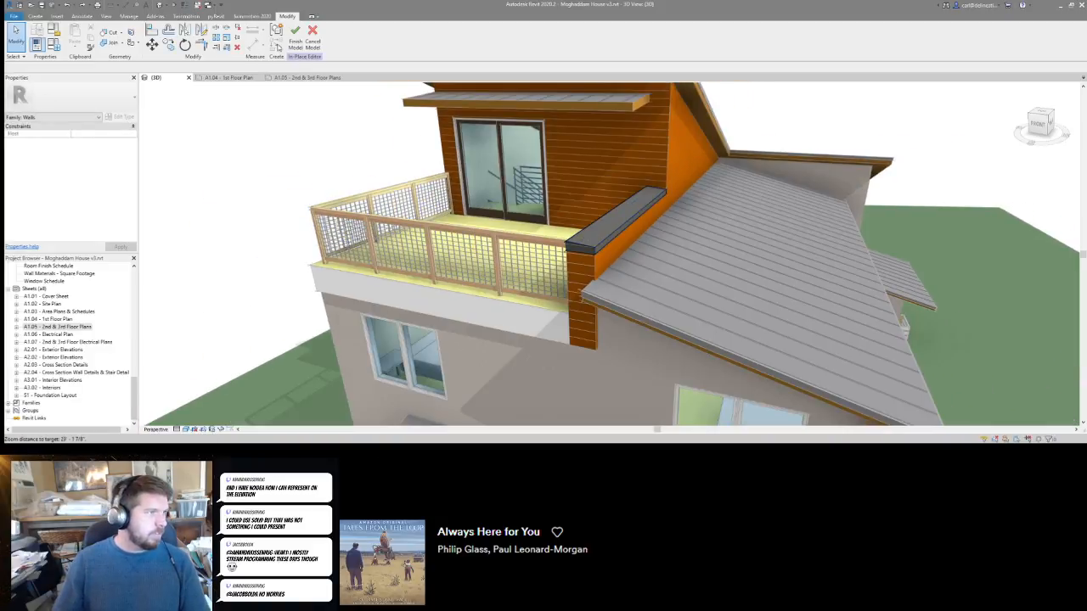
Cut both cap extrusions to the clipboard and quit the in-place model, discarding its changes.
{"action": "left_click_drag", "start_coordinate": [525, 208], "coordinate": [524, 210]}
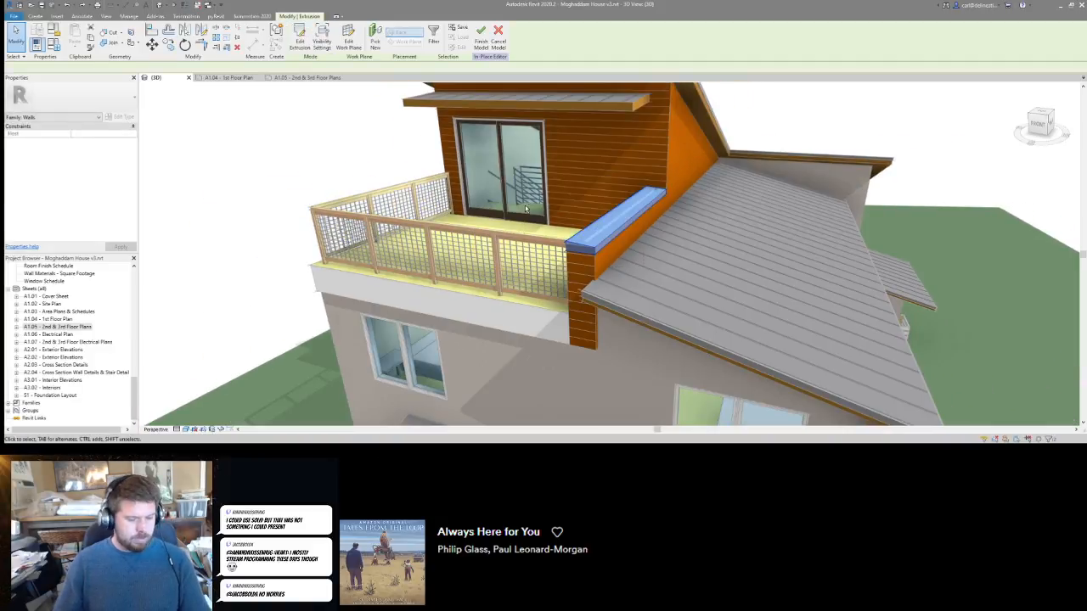
{"action": "key", "text": "ctrl+x"}
{"action": "left_click", "coordinate": [299, 39]}
{"action": "left_click", "coordinate": [313, 38]}
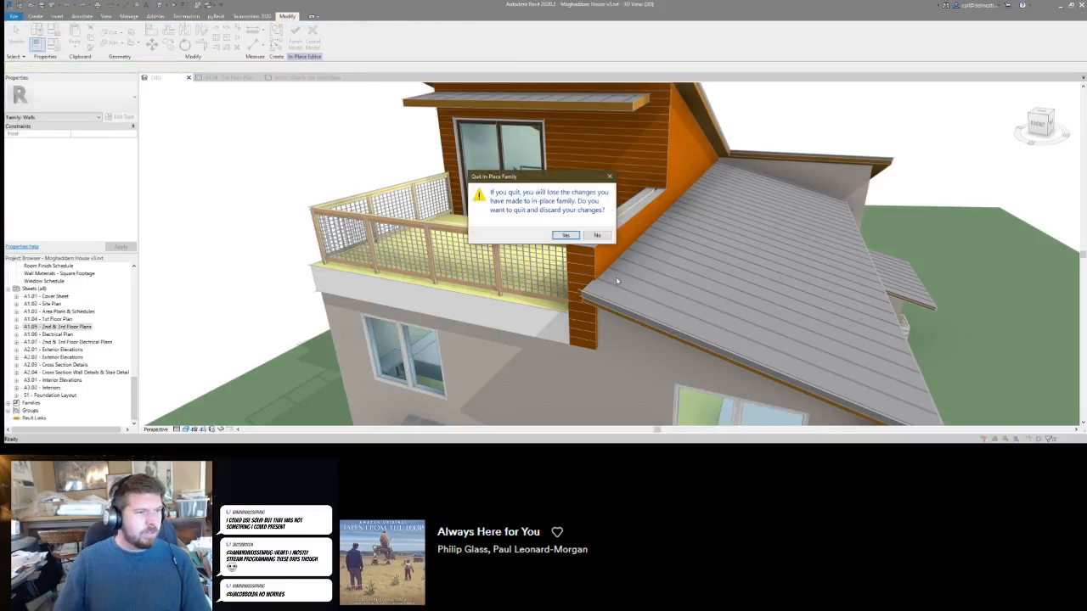
{"action": "left_click", "coordinate": [566, 236]}
Create a new in-place model in the Walls category for the parapet cap.
{"action": "scroll", "coordinate": [620, 293], "scroll_direction": "up", "scroll_amount": 5}
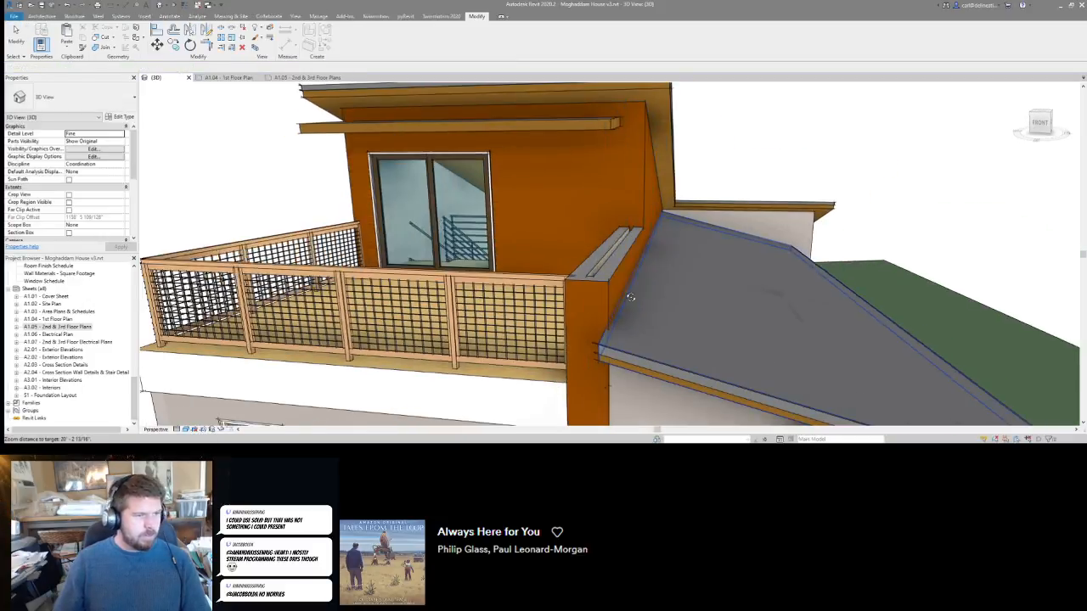
{"action": "scroll", "coordinate": [620, 293], "scroll_direction": "down", "scroll_amount": 3}
{"action": "key", "text": "c"}
{"action": "key", "text": "m"}
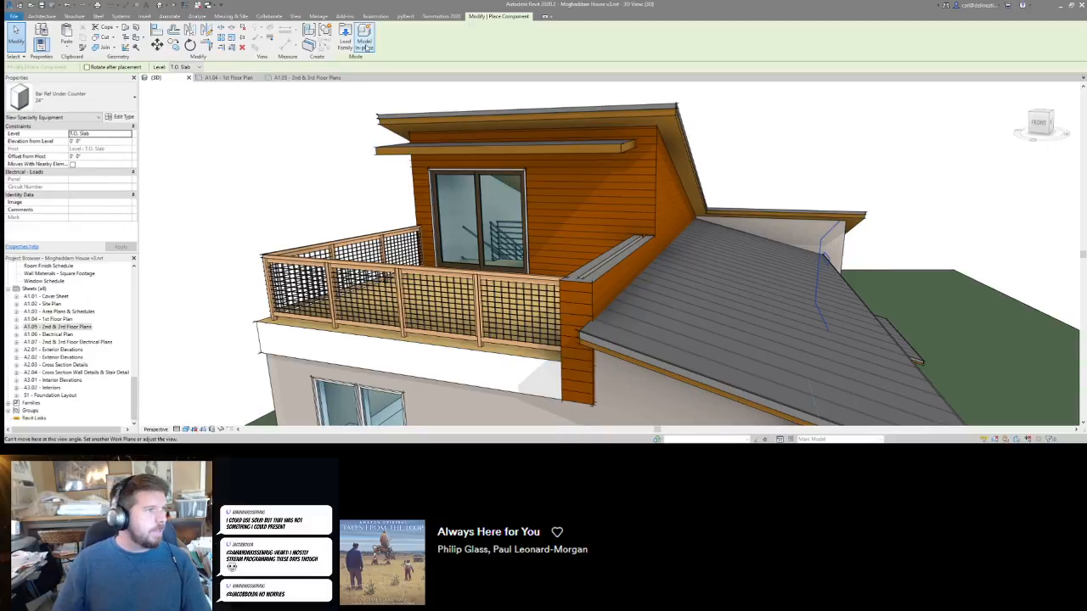
{"action": "scroll", "coordinate": [392, 192], "scroll_direction": "down", "scroll_amount": 6}
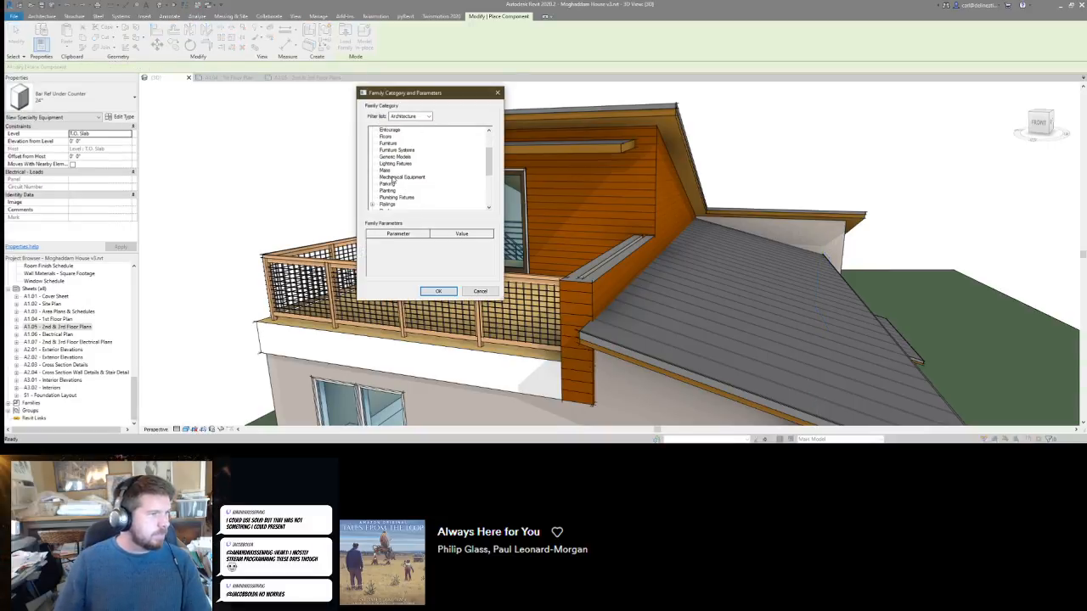
{"action": "left_click", "coordinate": [439, 291]}
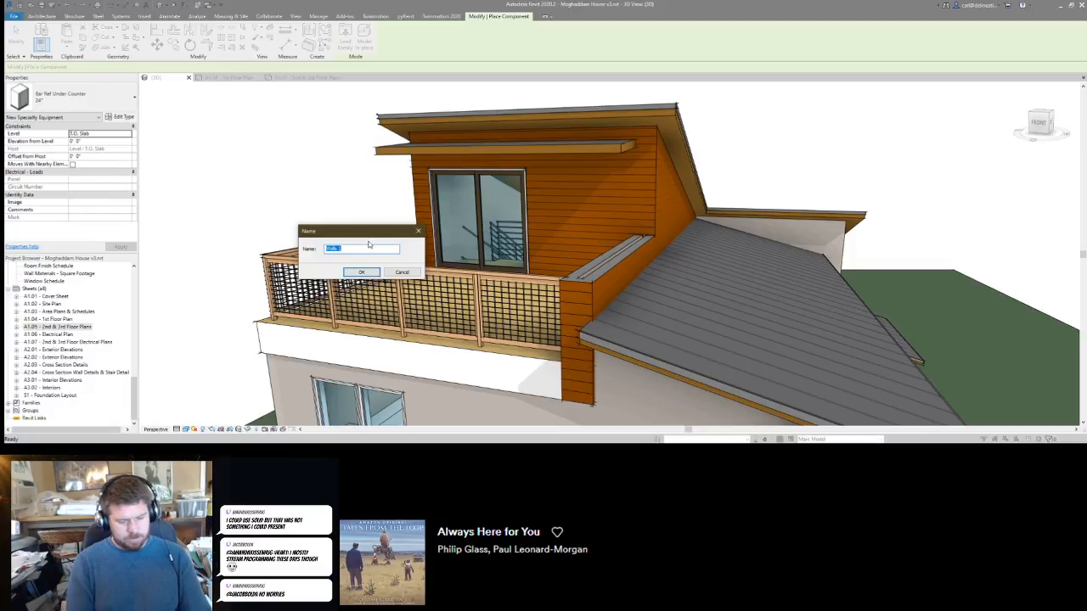
{"action": "key", "text": "Return"}
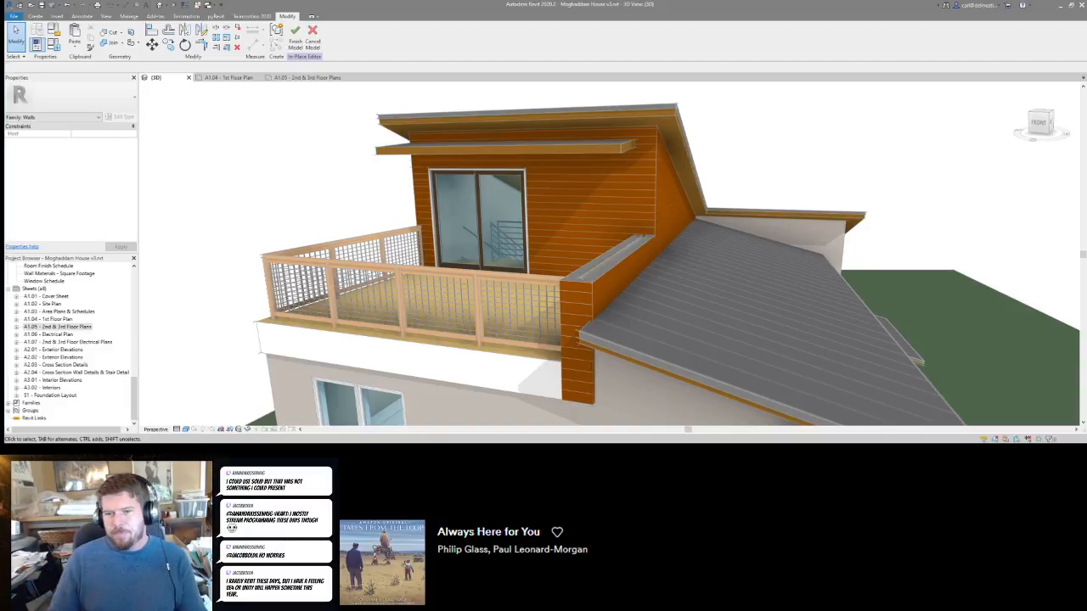
Try to paste the cut cap extrusions into the new in-place model.
{"action": "scroll", "coordinate": [561, 241], "scroll_direction": "up", "scroll_amount": 1}
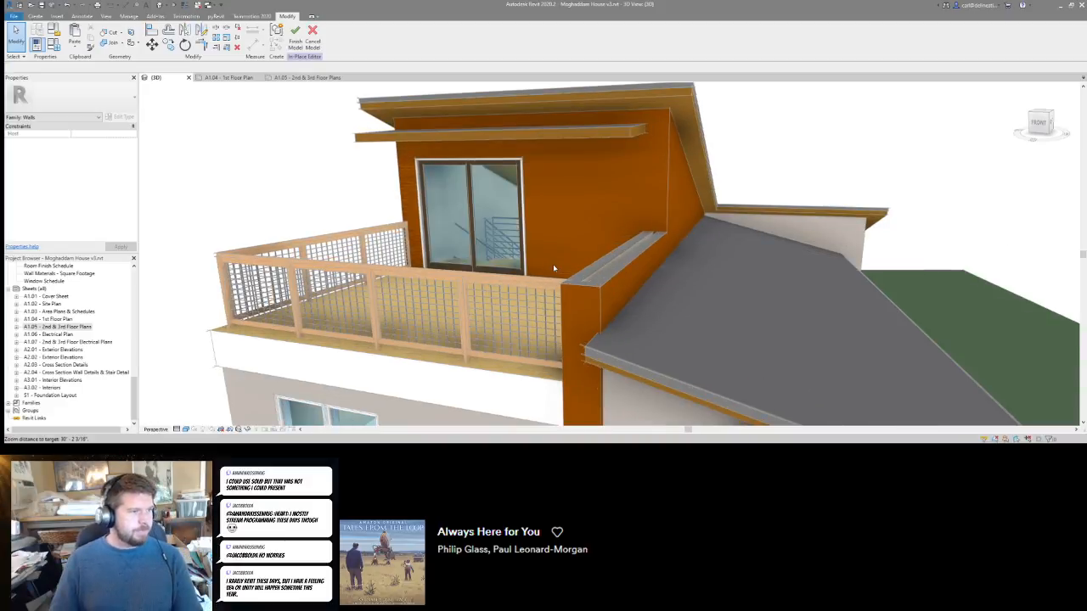
{"action": "key", "text": "ctrl+v"}
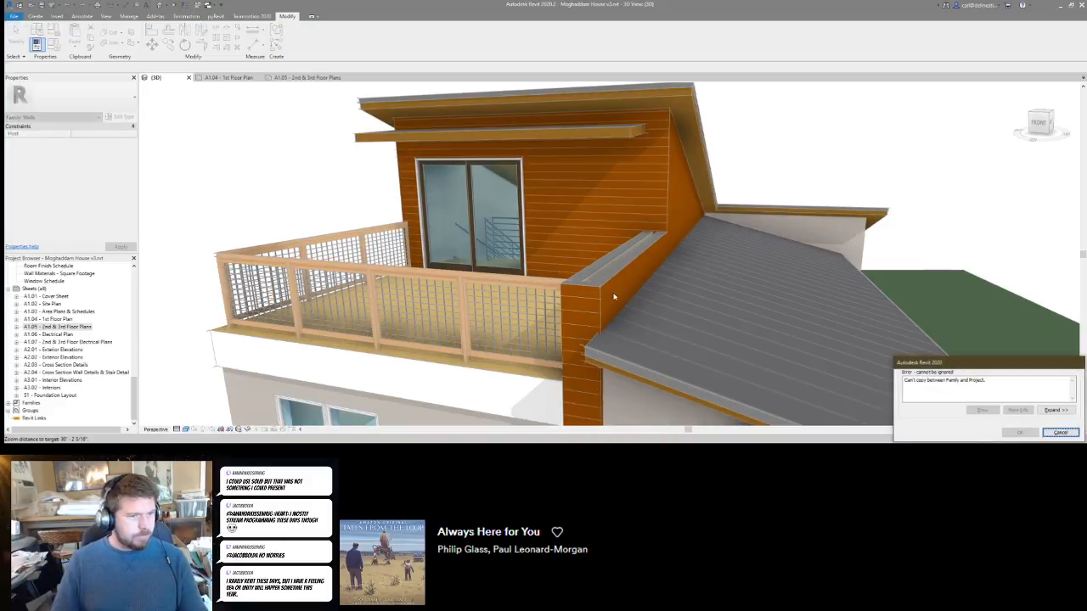
{"action": "left_click", "coordinate": [1053, 434]}
Start an extrusion and set its work plane to the front face of the balcony parapet wall.
{"action": "left_click", "coordinate": [36, 17]}
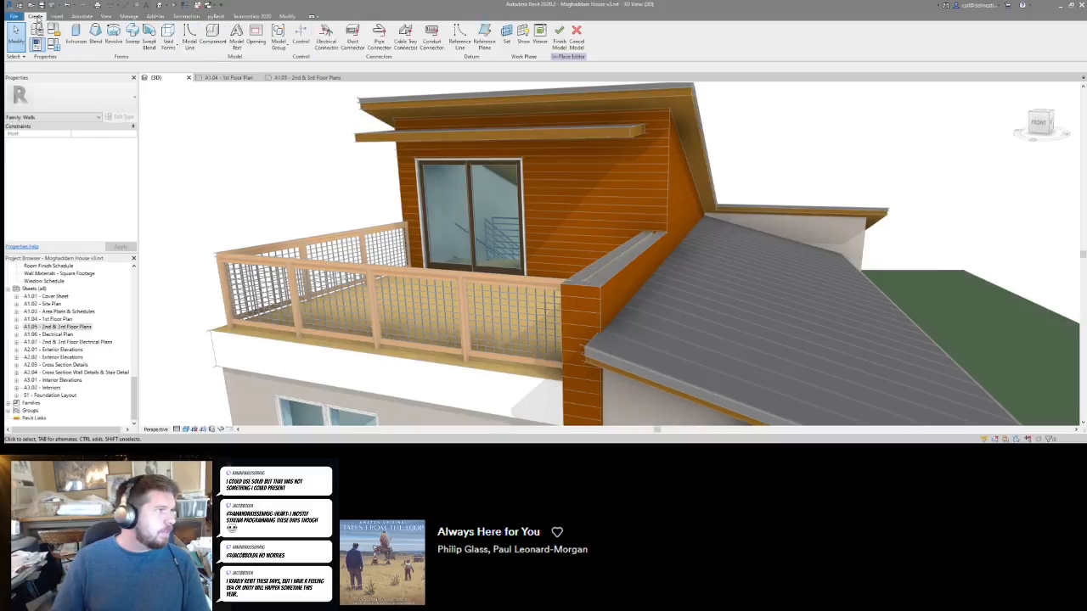
{"action": "left_click", "coordinate": [79, 39]}
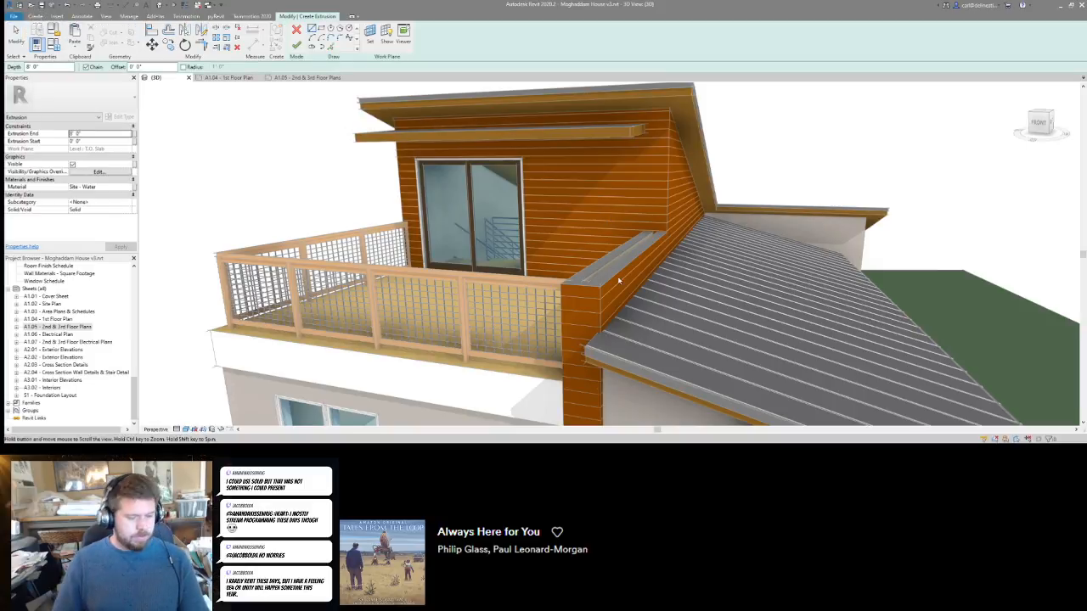
{"action": "key", "text": "w"}
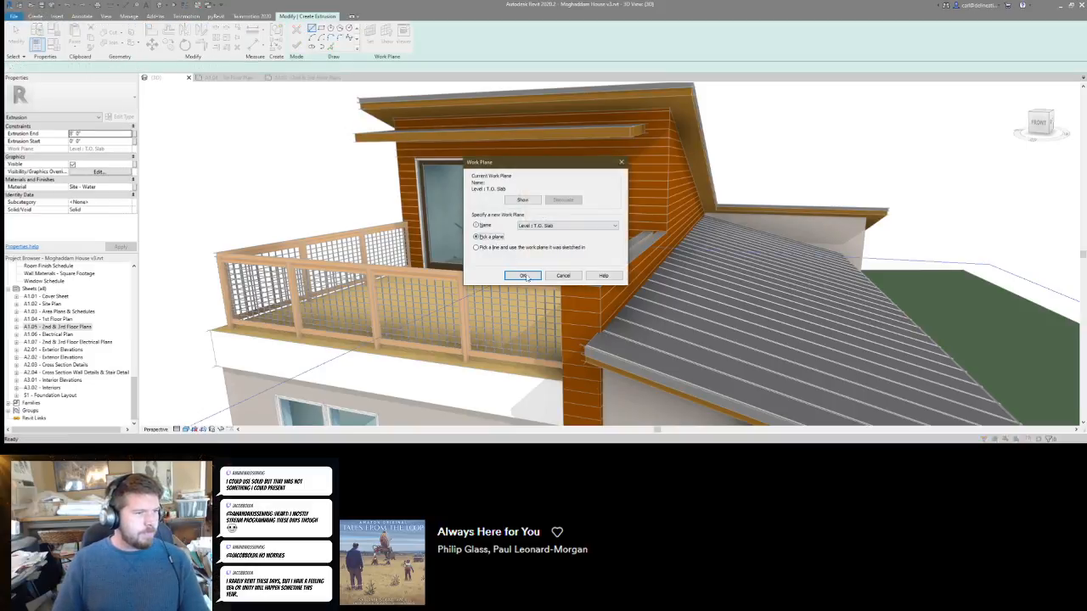
{"action": "left_click", "coordinate": [523, 276]}
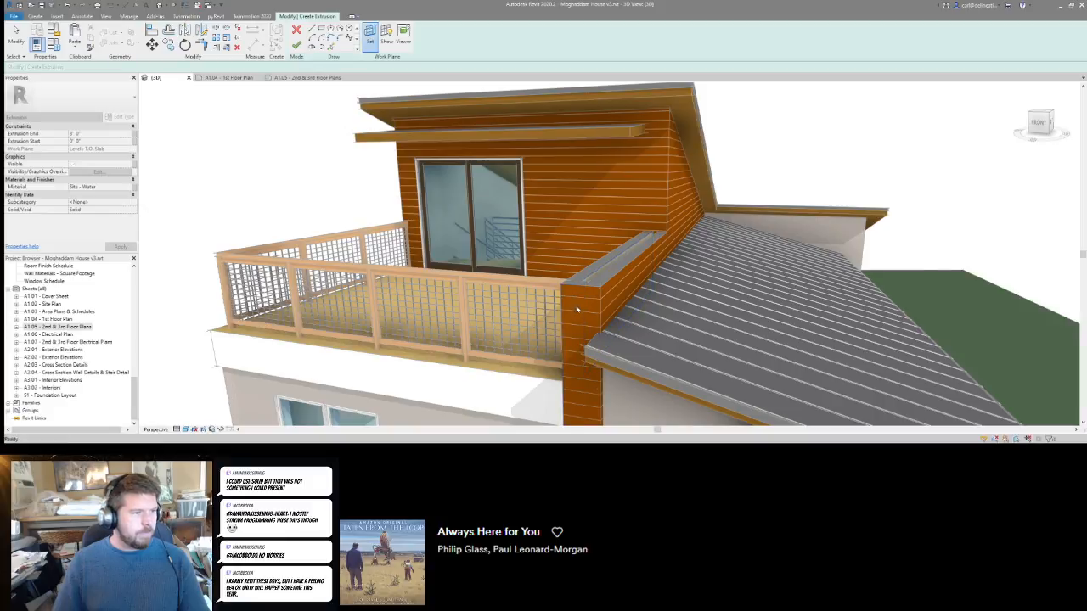
{"action": "left_click", "coordinate": [577, 309]}
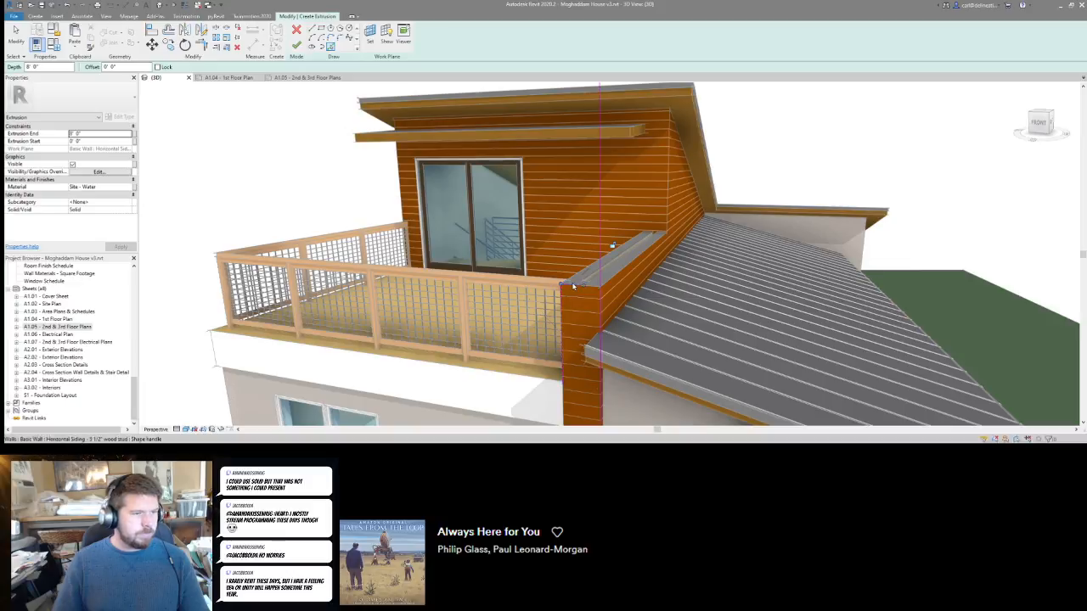
Copy the sketch line on the parapet wall's top edge downward to form the cap profile's lower edge.
{"action": "middle_click_drag", "start_coordinate": [538, 284], "coordinate": [571, 244]}
{"action": "scroll", "coordinate": [586, 238], "scroll_direction": "up", "scroll_amount": 2}
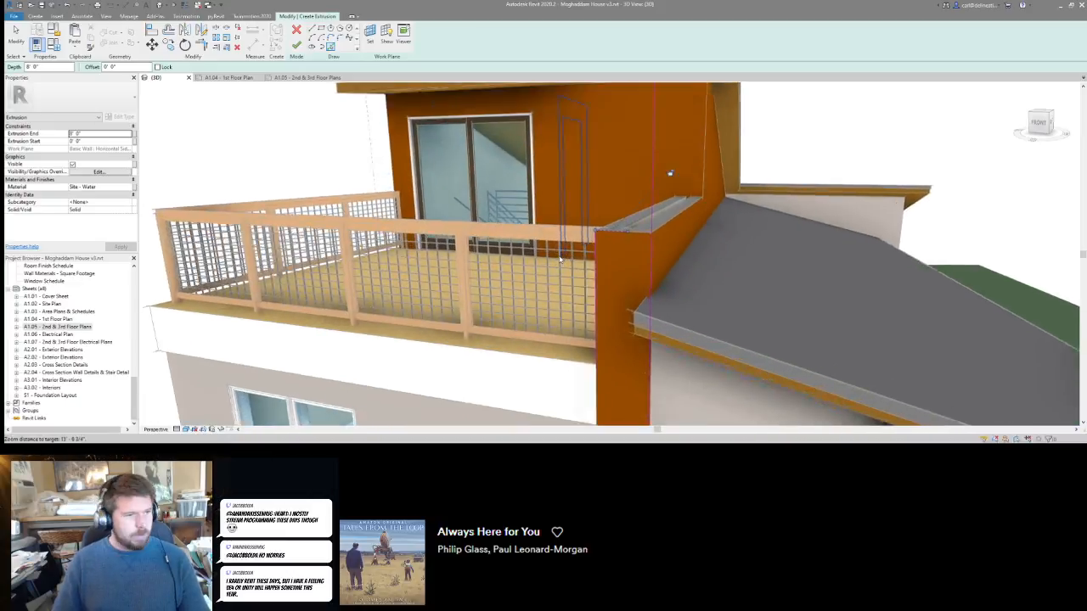
{"action": "key", "text": "Escape"}
{"action": "left_click", "coordinate": [612, 231]}
{"action": "key", "text": "c"}
{"action": "key", "text": "o"}
{"action": "left_click", "coordinate": [612, 230]}
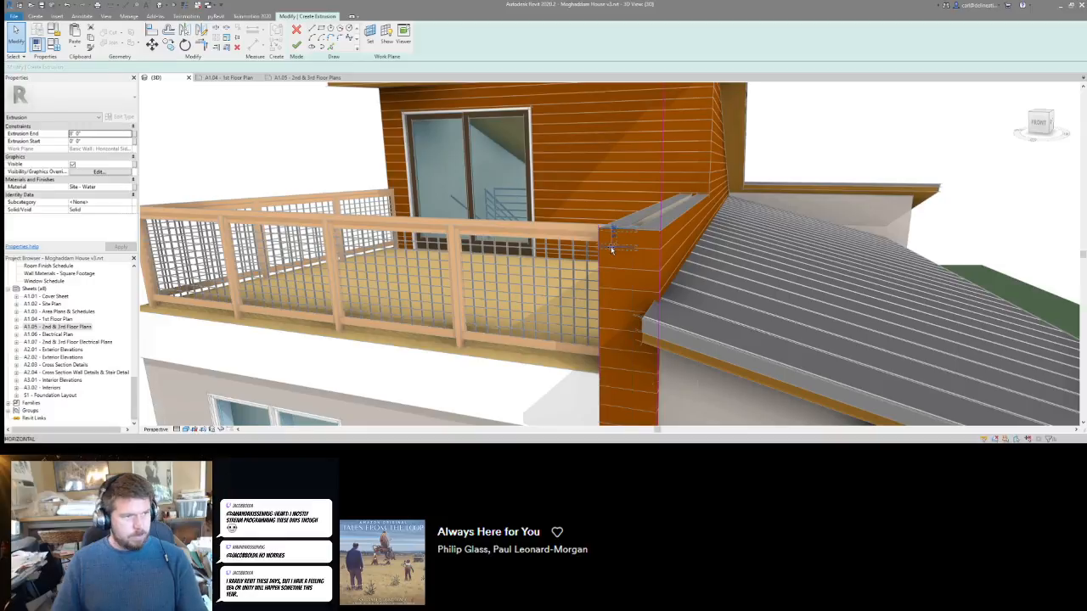
{"action": "type", "text": "0"}
{"action": "key", "text": "Return"}
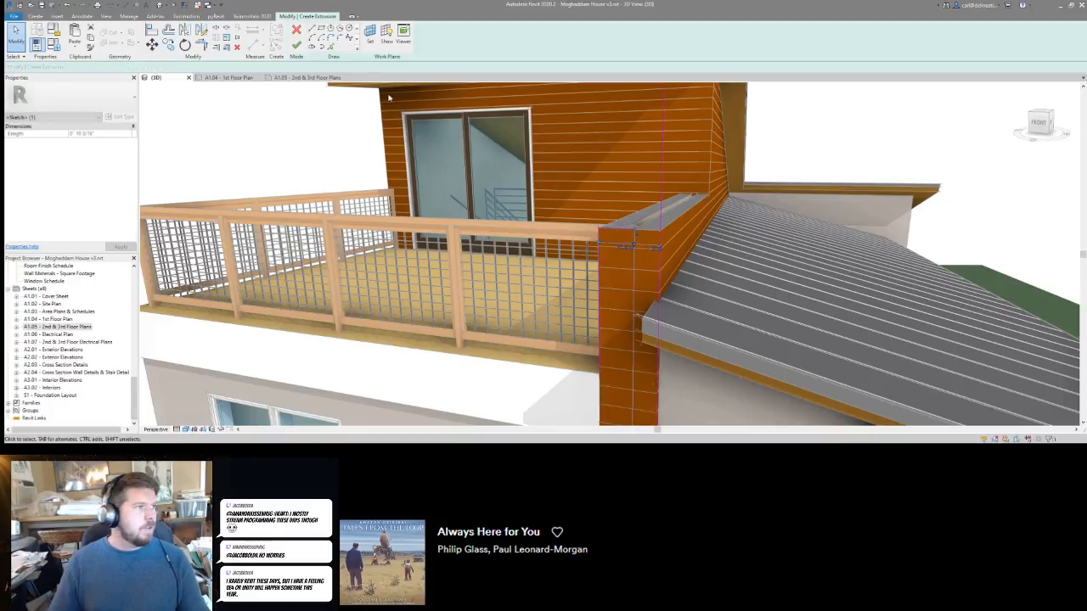
Sketch a slope guide at the parapet wall's top corner with a 1' horizontal run and a sloped line closing it.
{"action": "key", "text": "l"}
{"action": "key", "text": "i"}
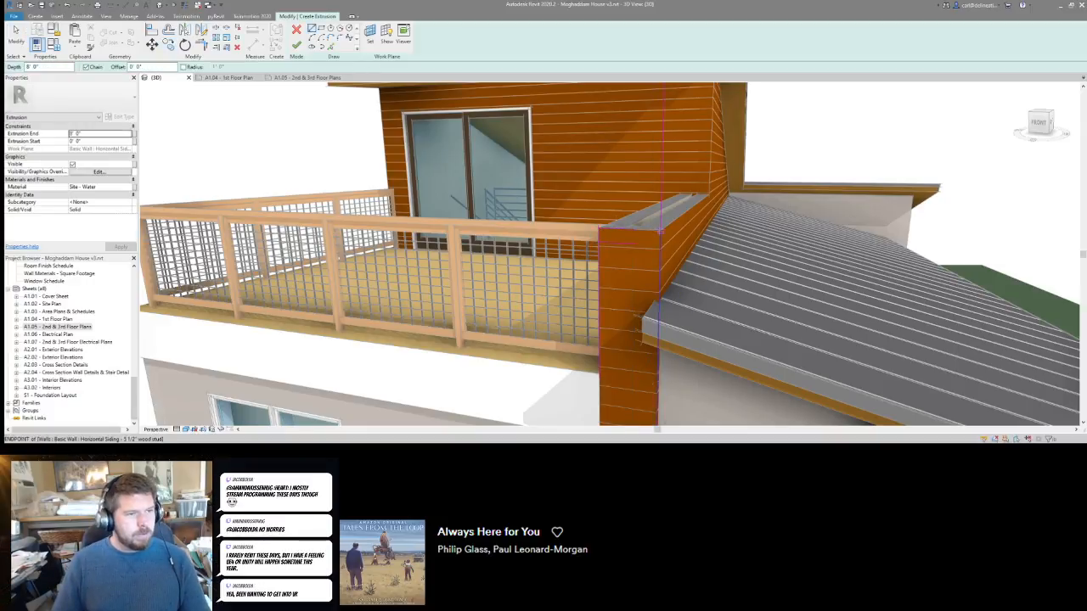
{"action": "left_click", "coordinate": [653, 221]}
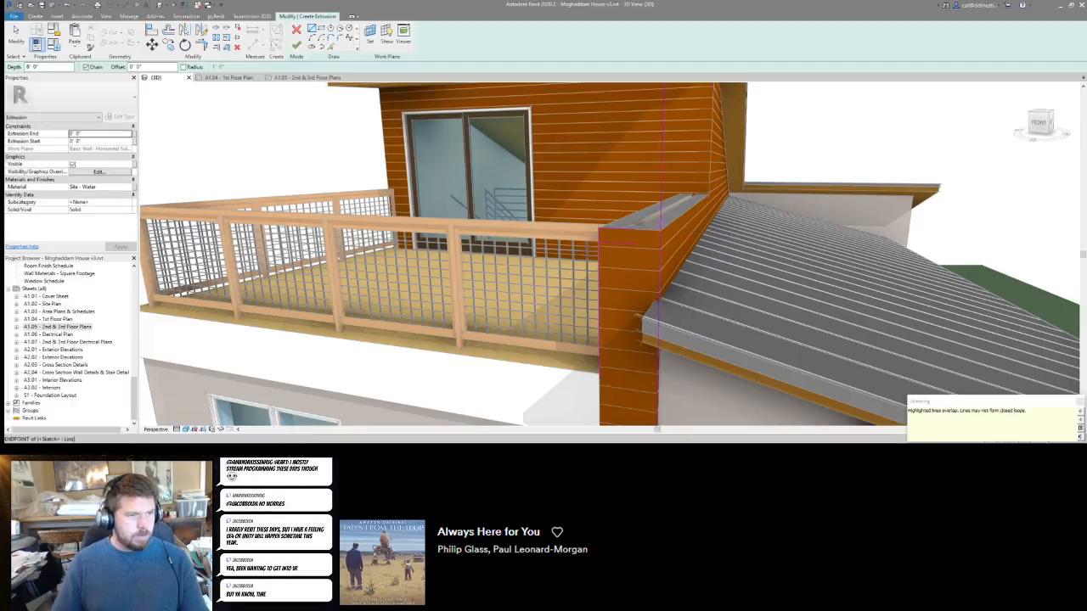
{"action": "left_click", "coordinate": [660, 224]}
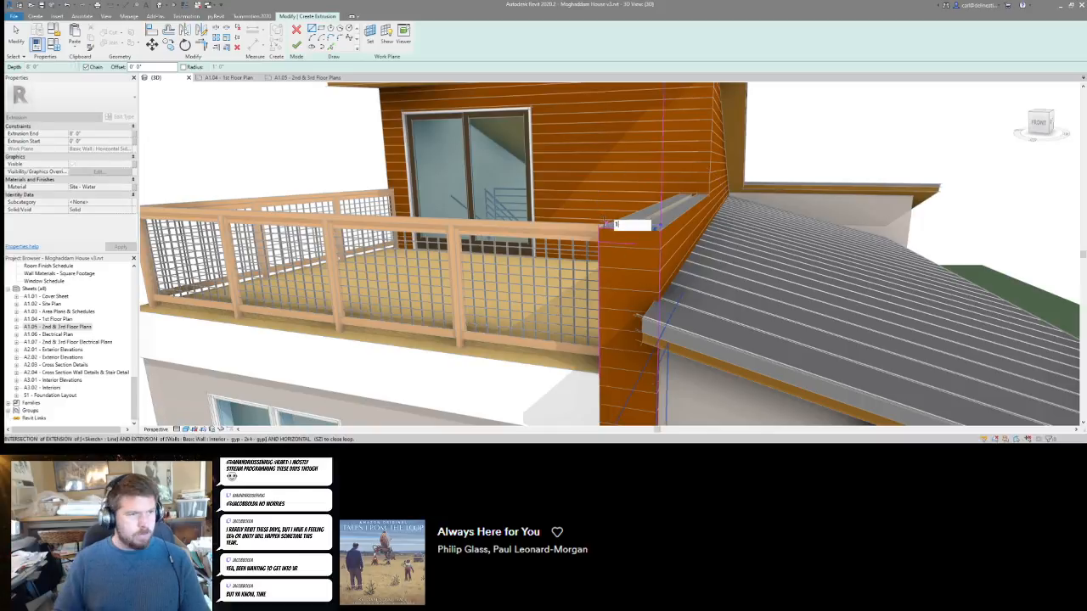
{"action": "scroll", "coordinate": [680, 222], "scroll_direction": "up", "scroll_amount": 2}
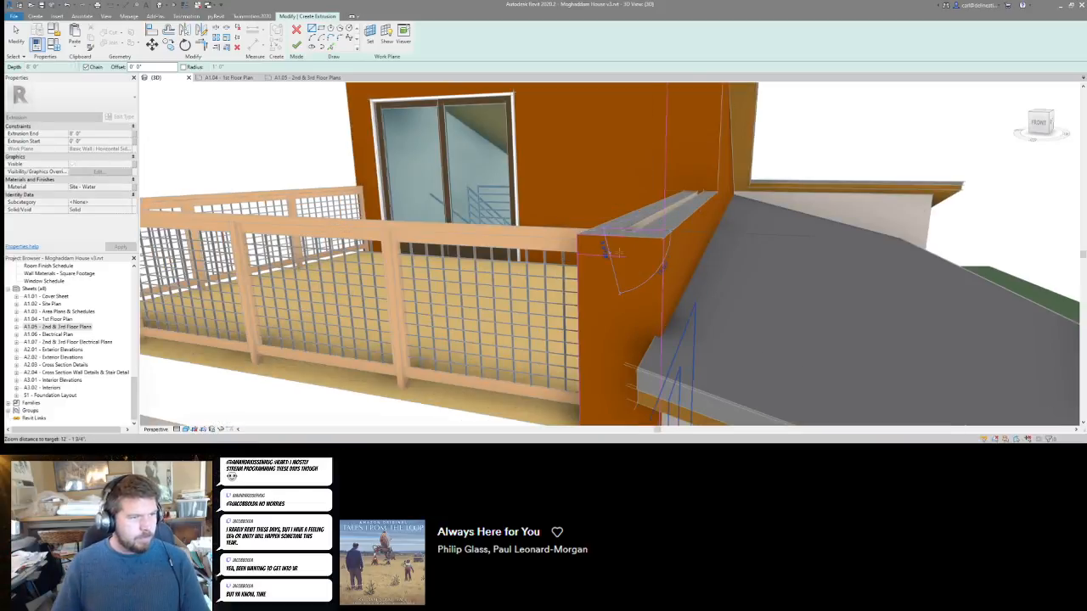
{"action": "left_click", "coordinate": [665, 236]}
{"action": "key", "text": "Escape"}
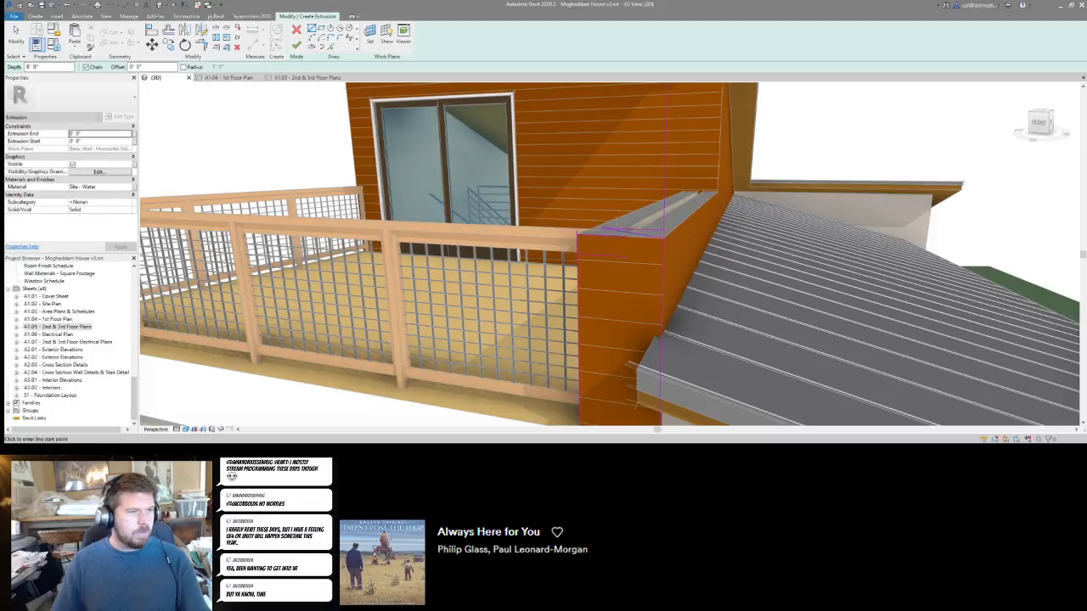
Set the length of the slope guide's horizontal run at the parapet wall's top corner to 4".
{"action": "scroll", "coordinate": [631, 255], "scroll_direction": "up", "scroll_amount": 2}
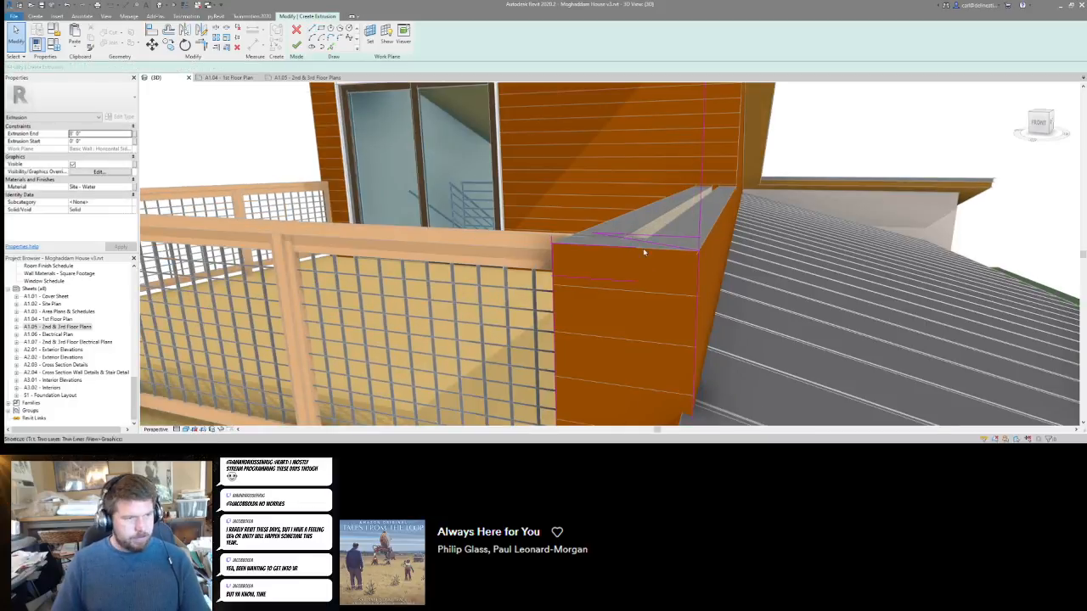
{"action": "key", "text": "l"}
{"action": "key", "text": "i"}
{"action": "key", "text": "Escape"}
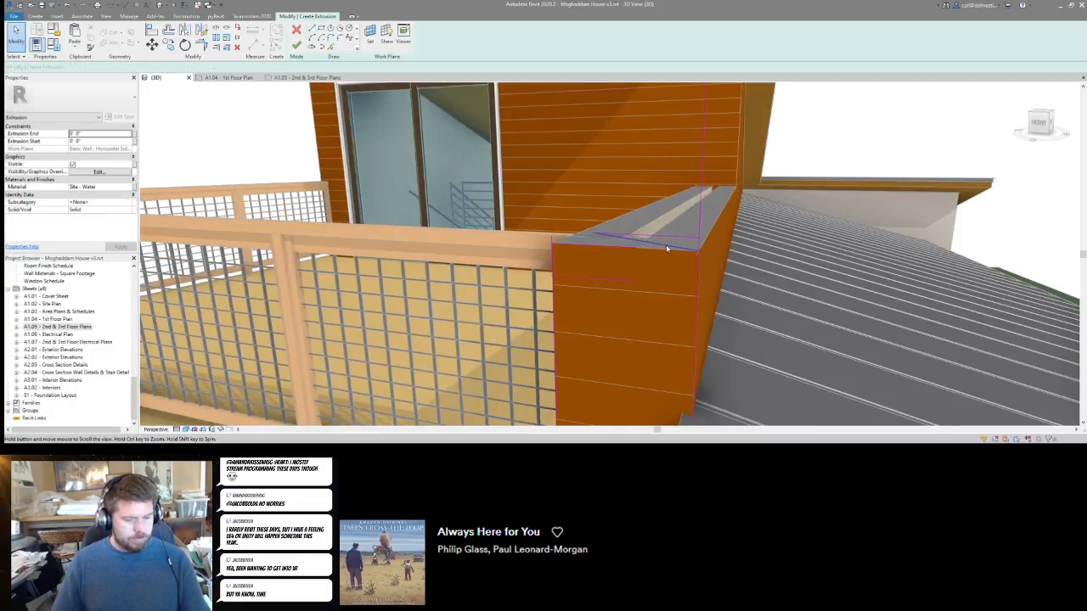
{"action": "key", "text": "t"}
{"action": "key", "text": "r"}
{"action": "key", "text": "Escape"}
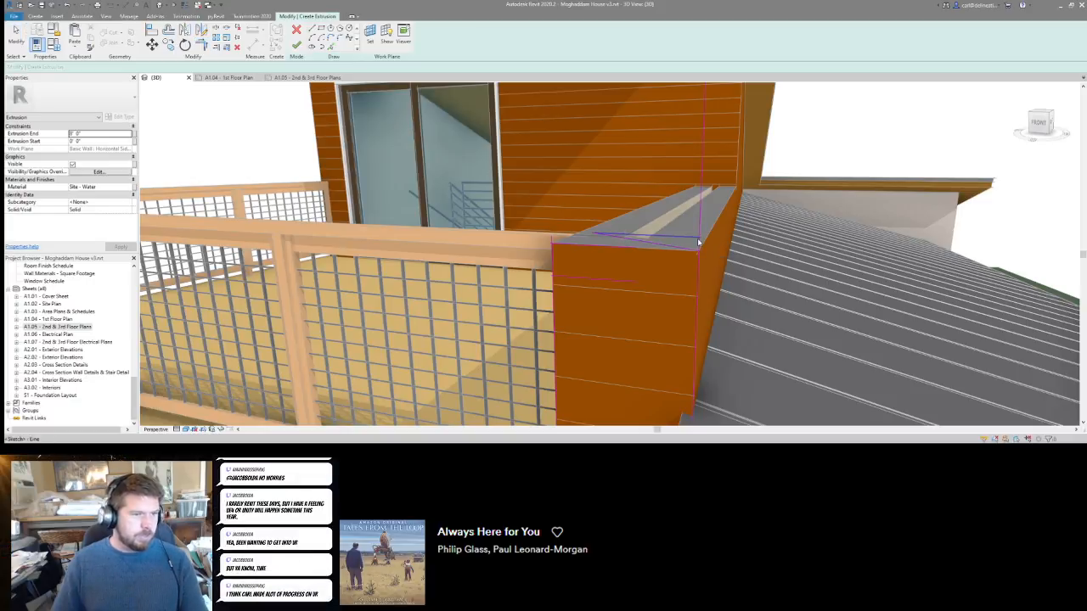
{"action": "left_click", "coordinate": [699, 243]}
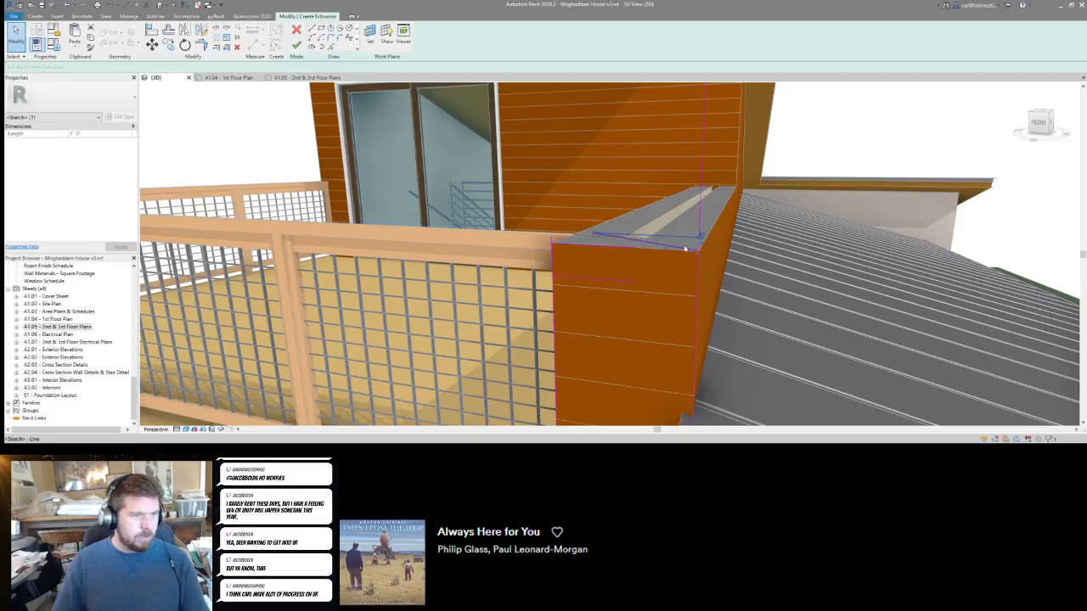
{"action": "left_click", "coordinate": [693, 244]}
{"action": "type", "text": "0 4"}
{"action": "key", "text": "Return"}
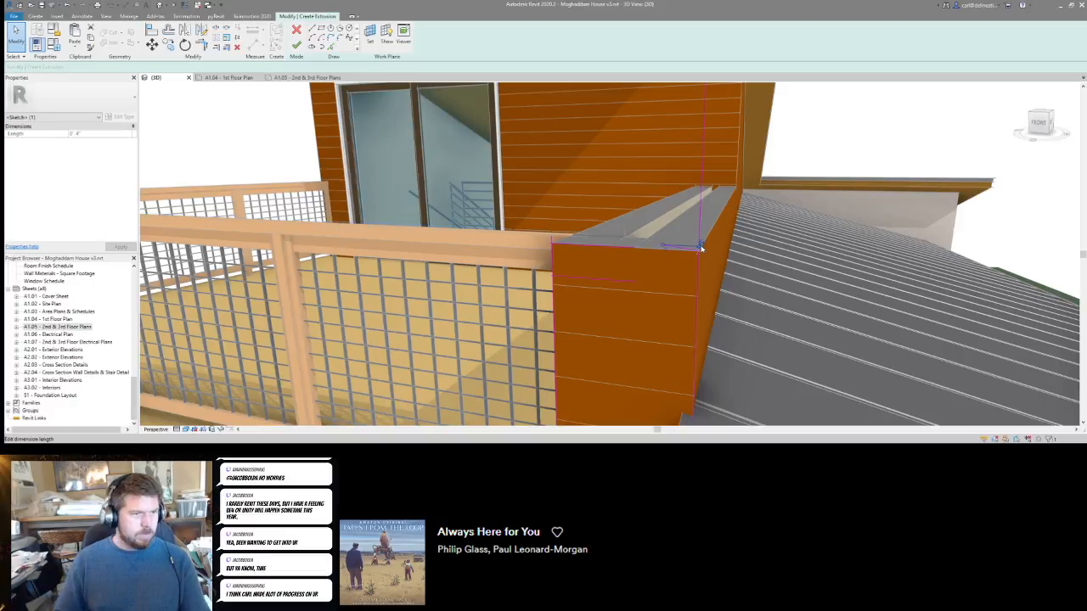
{"action": "key", "text": "Escape"}
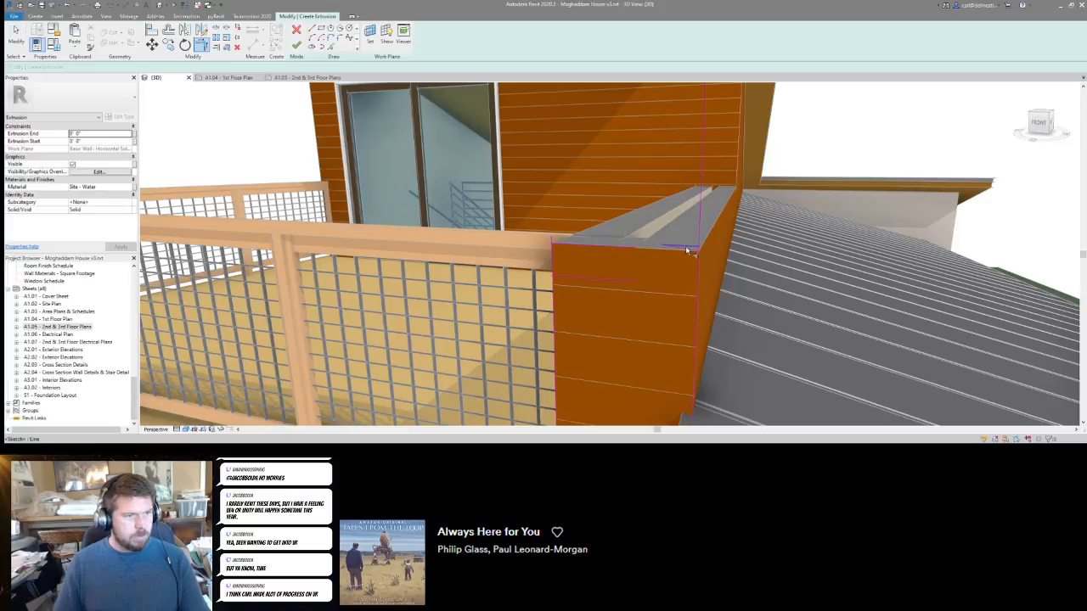
Extend the sloped guide line across the parapet wall to the opposite side line with the Trim/Extend to Corner tool.
{"action": "scroll", "coordinate": [686, 245], "scroll_direction": "up", "scroll_amount": 5}
{"action": "scroll", "coordinate": [681, 253], "scroll_direction": "down", "scroll_amount": 3}
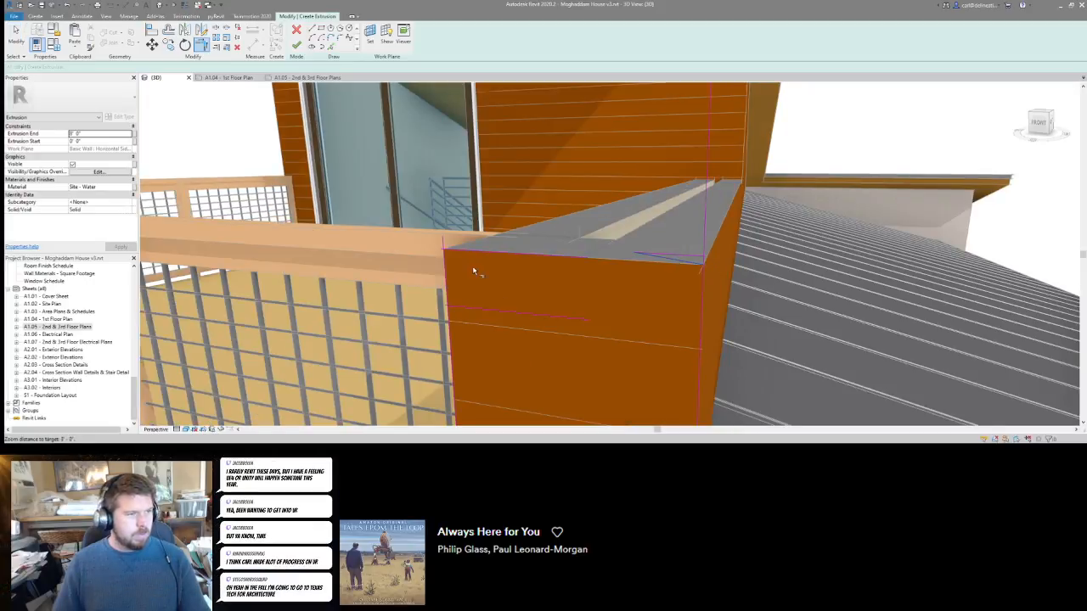
{"action": "key", "text": "Escape"}
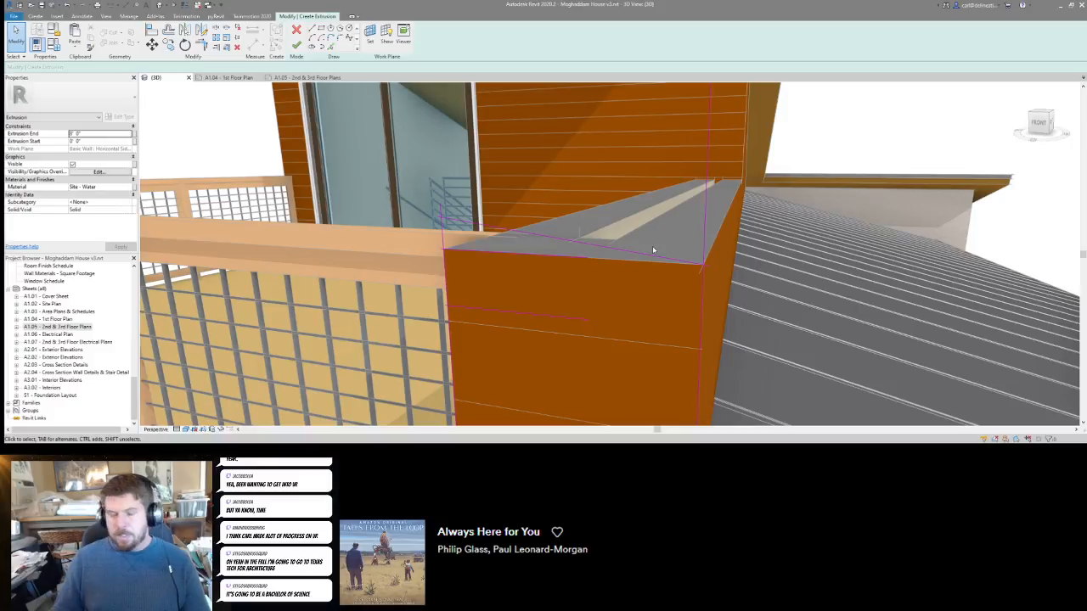
Offset copies of the cap profile's sloped line and both side lines by 1/8" to give the cap its thickness.
{"action": "scroll", "coordinate": [565, 241], "scroll_direction": "down", "scroll_amount": 1}
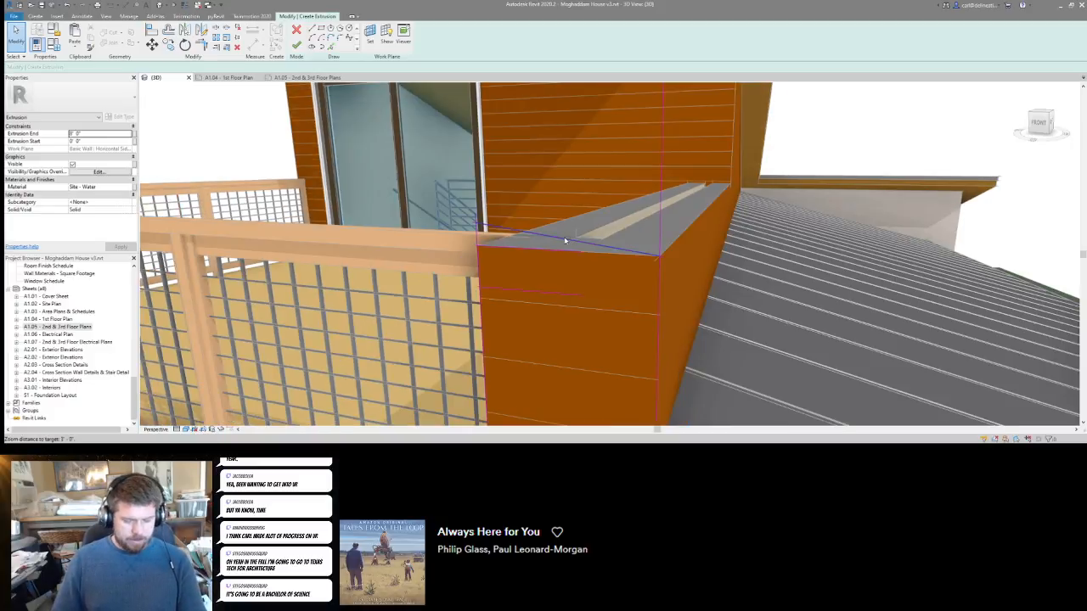
{"action": "key", "text": "o"}
{"action": "key", "text": "f"}
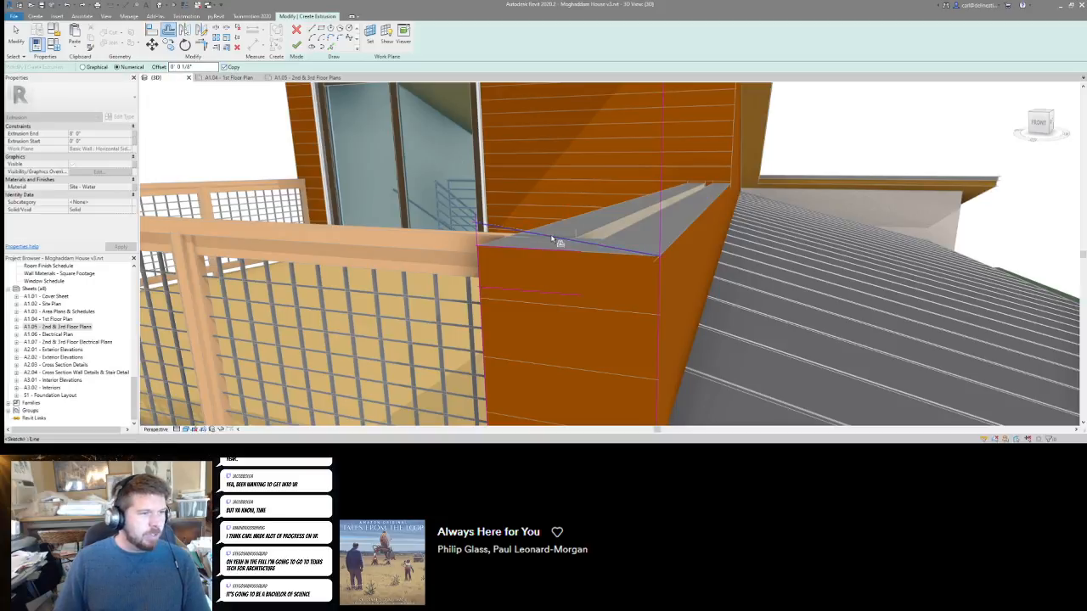
{"action": "left_click", "coordinate": [661, 273]}
{"action": "left_click", "coordinate": [478, 262]}
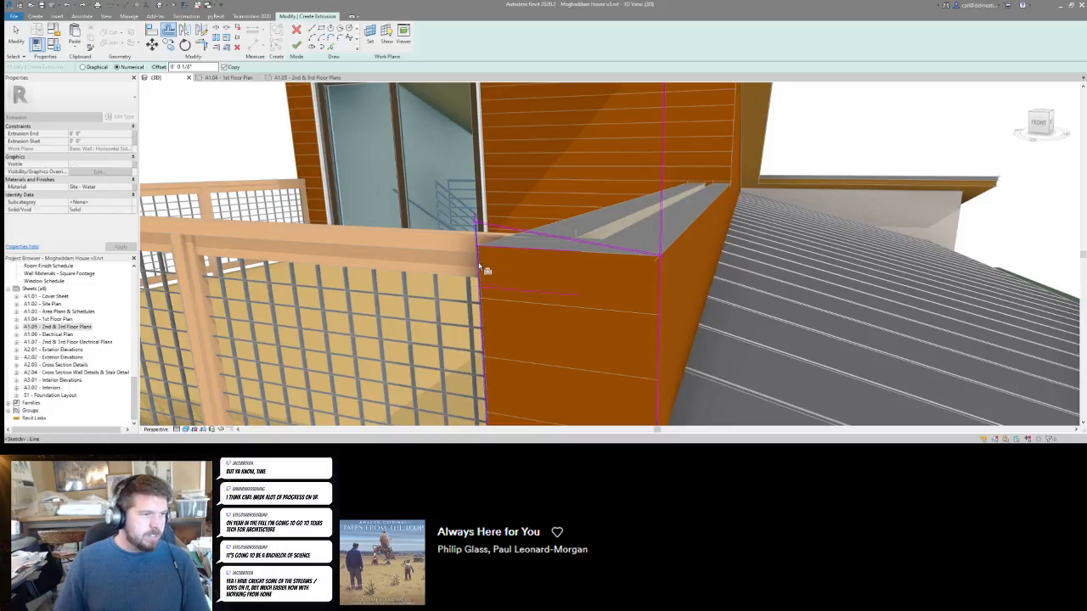
{"action": "middle_click_drag", "start_coordinate": [544, 270], "coordinate": [557, 269], "text": "shift"}
{"action": "scroll", "coordinate": [558, 269], "scroll_direction": "down", "scroll_amount": 1}
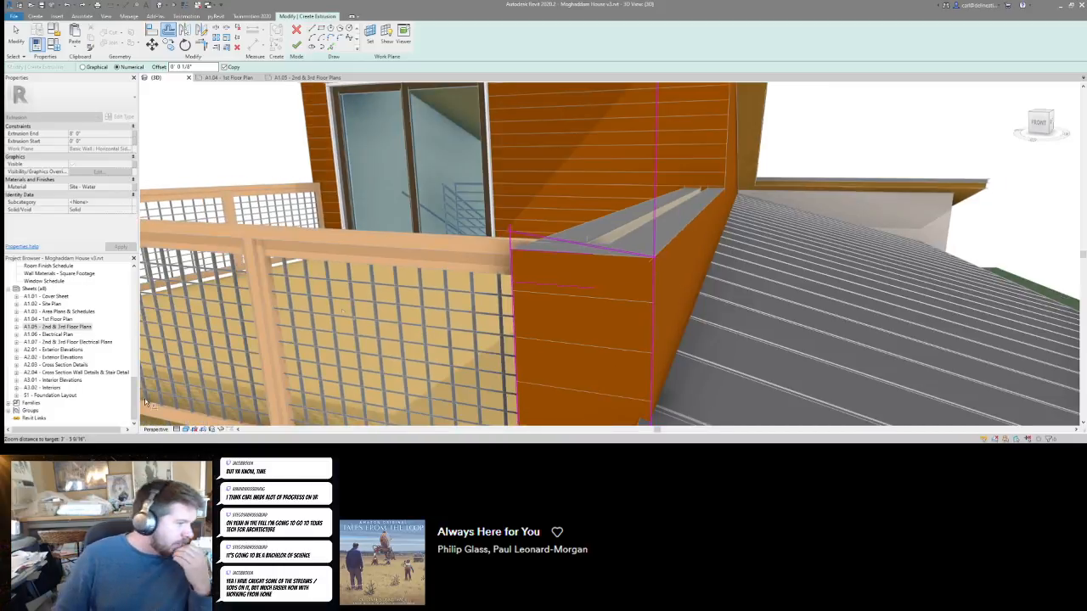
Switch to the web browser and open the Google Photos library in a new tab.
{"action": "key", "text": "alt+Tab"}
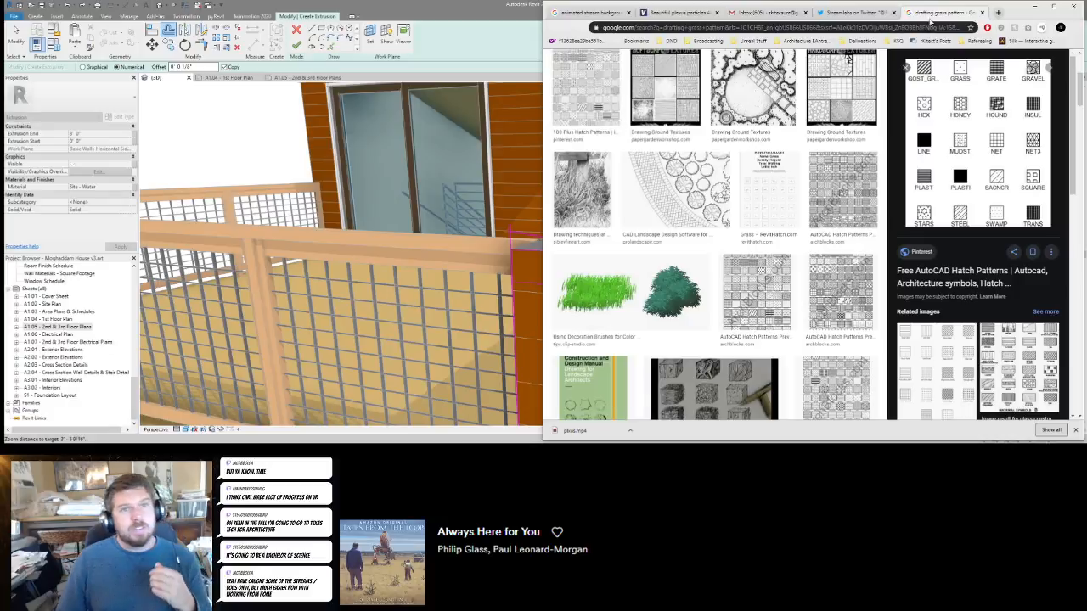
{"action": "key", "text": "ctrl+t"}
{"action": "type", "text": "photos."}
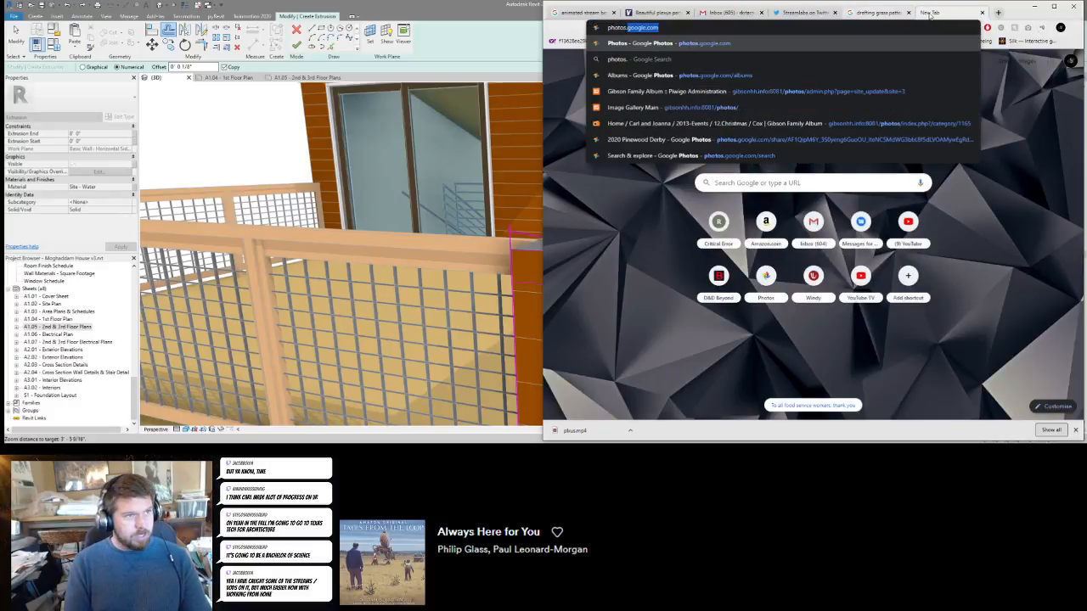
{"action": "key", "text": "Return"}
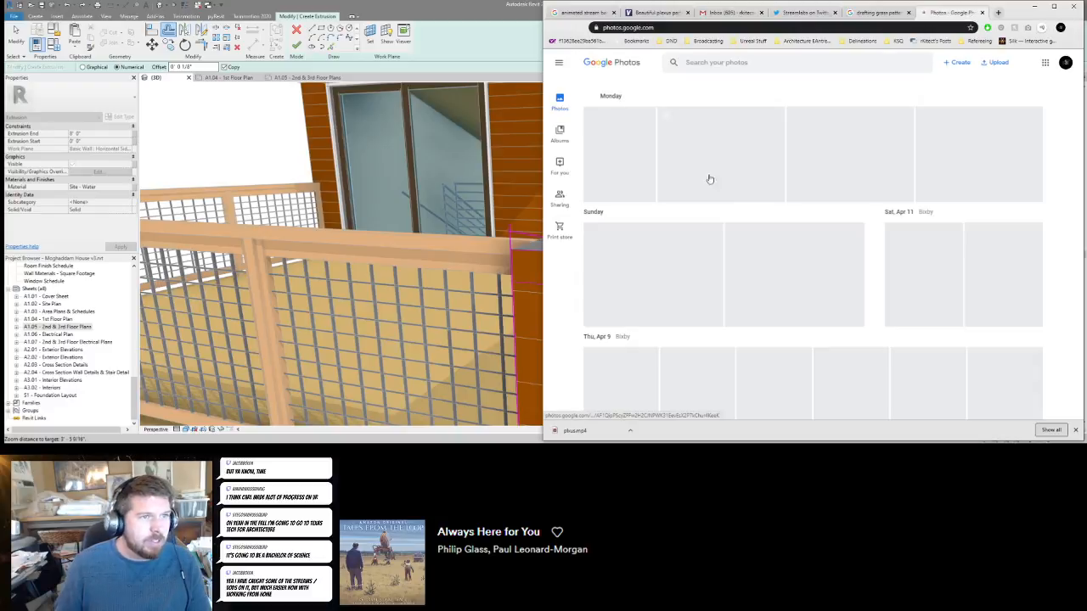
{"action": "left_click", "coordinate": [702, 62]}
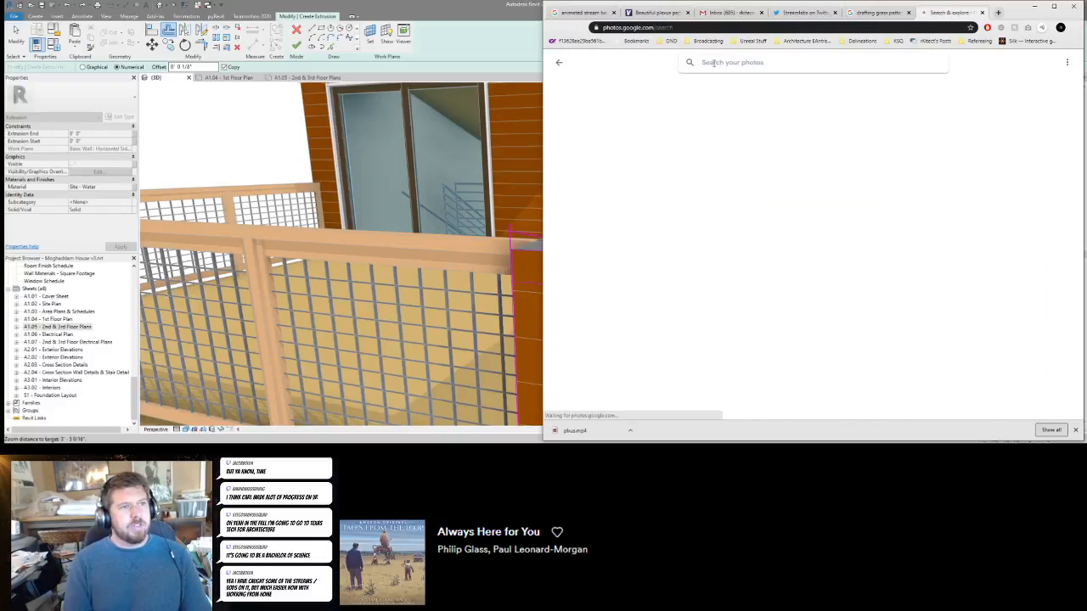
{"action": "left_click", "coordinate": [559, 62]}
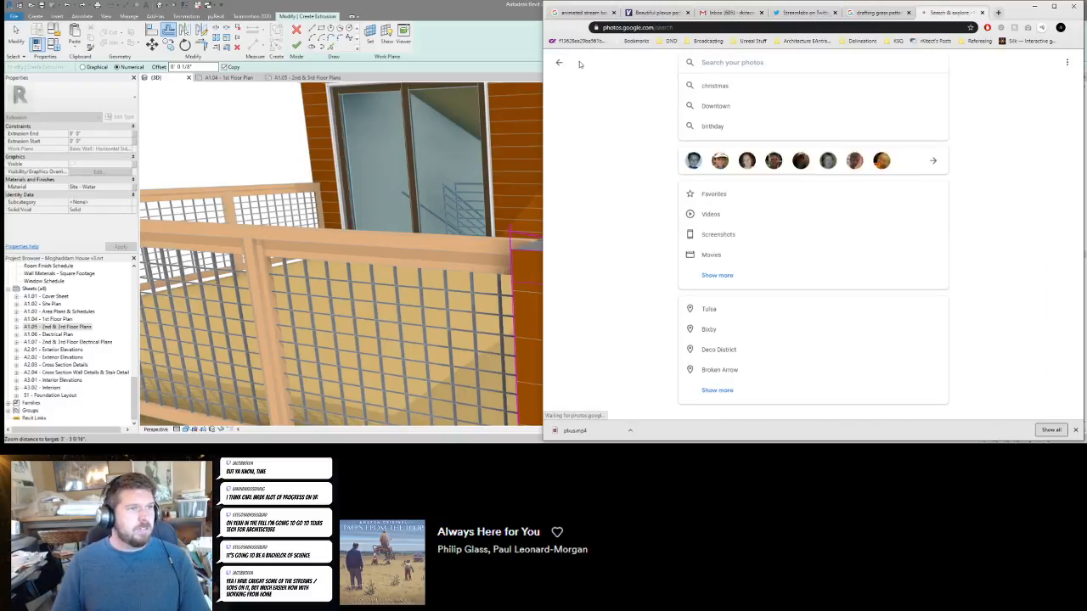
Find and play the AR mode screen recording from Sat, Mar 14, close its tab and return to Revit.
{"action": "scroll", "coordinate": [702, 196], "scroll_direction": "down", "scroll_amount": 5}
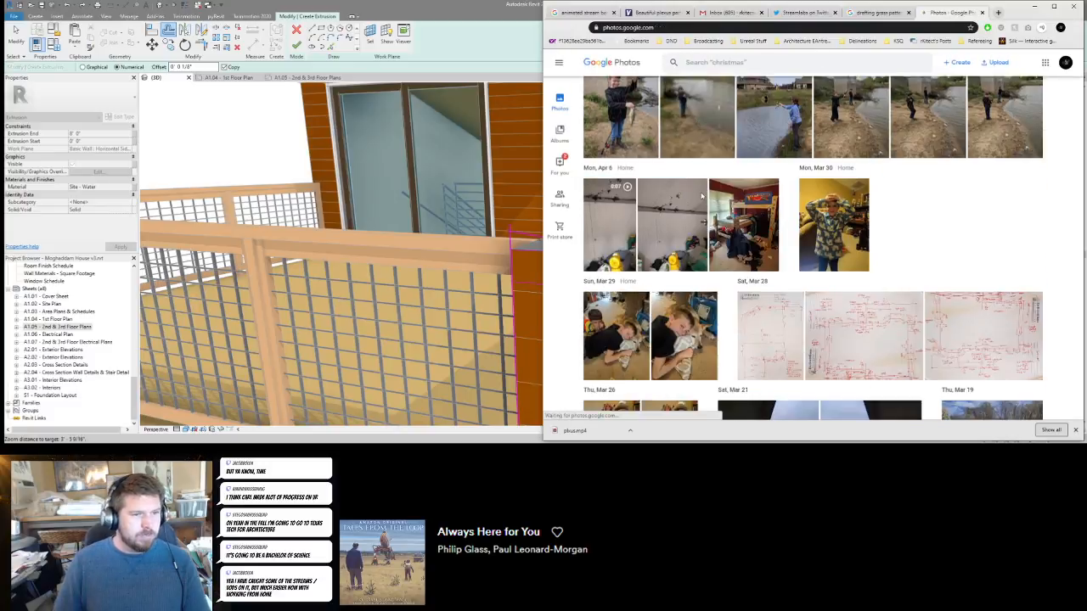
{"action": "scroll", "coordinate": [703, 196], "scroll_direction": "down", "scroll_amount": 3}
{"action": "scroll", "coordinate": [749, 180], "scroll_direction": "up", "scroll_amount": 2}
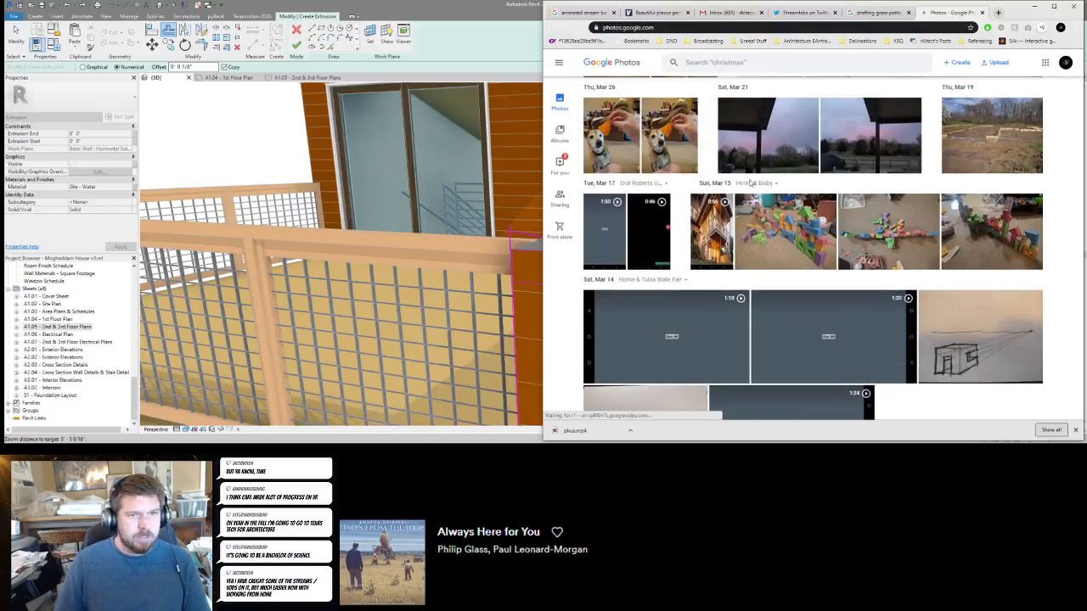
{"action": "scroll", "coordinate": [746, 211], "scroll_direction": "down", "scroll_amount": 1}
{"action": "scroll", "coordinate": [735, 210], "scroll_direction": "down", "scroll_amount": 1}
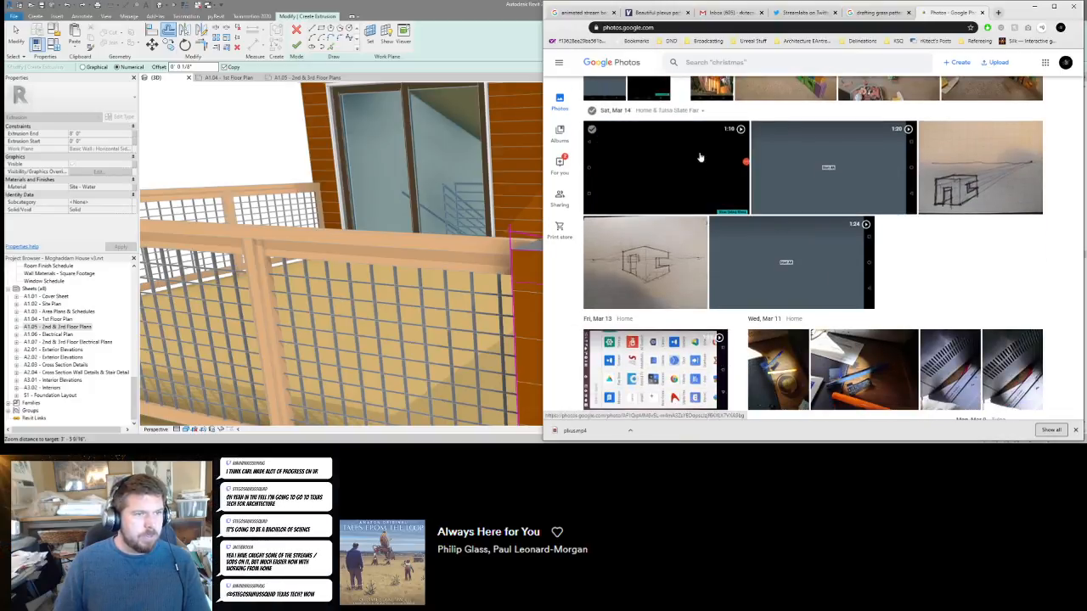
{"action": "left_click", "coordinate": [801, 247]}
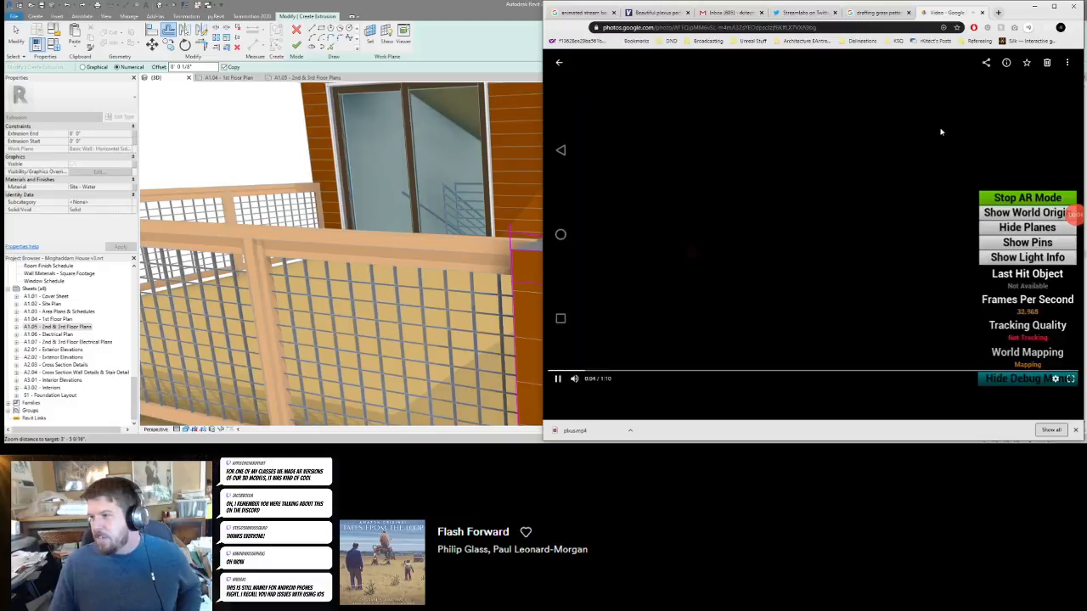
{"action": "left_click", "coordinate": [982, 12]}
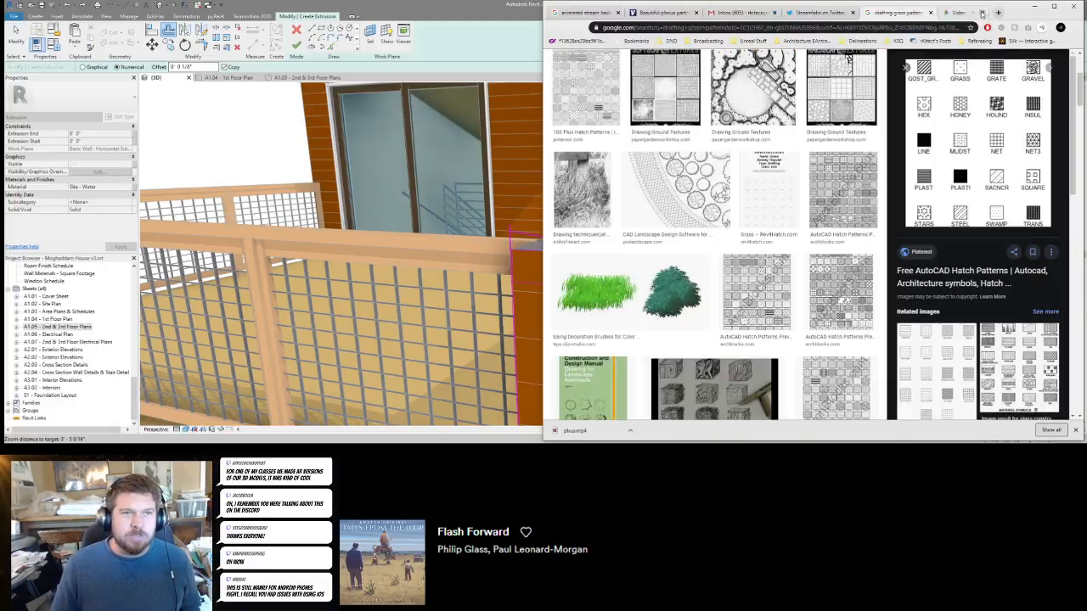
{"action": "left_click", "coordinate": [1034, 7]}
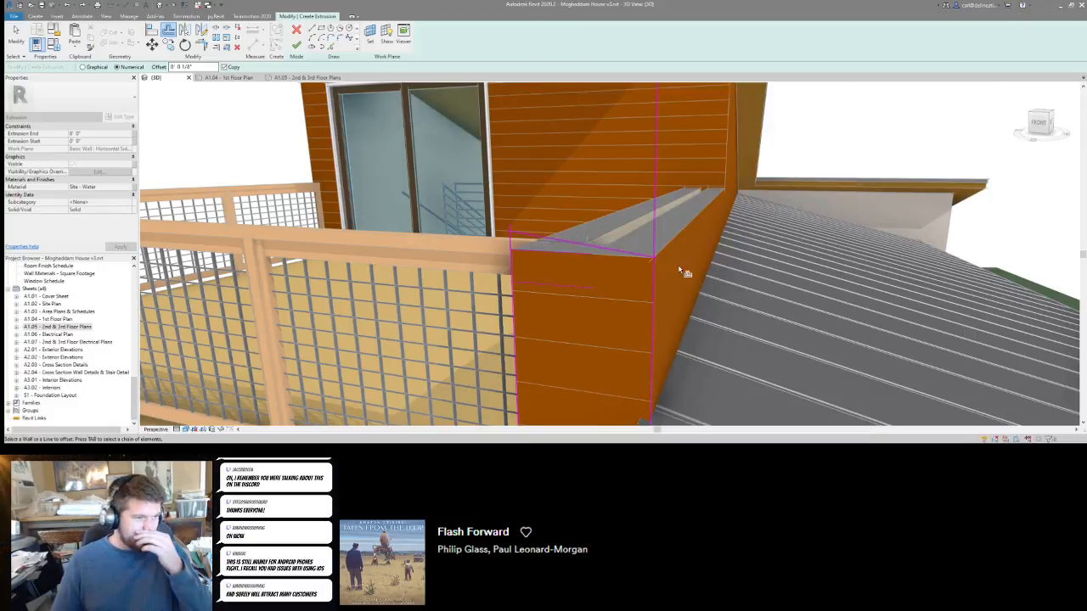
Split the profile's lower line and trim its pieces to the paired side lines, closing the bottom ends of both cap legs.
{"action": "scroll", "coordinate": [541, 281], "scroll_direction": "up", "scroll_amount": 4}
{"action": "key", "text": "s"}
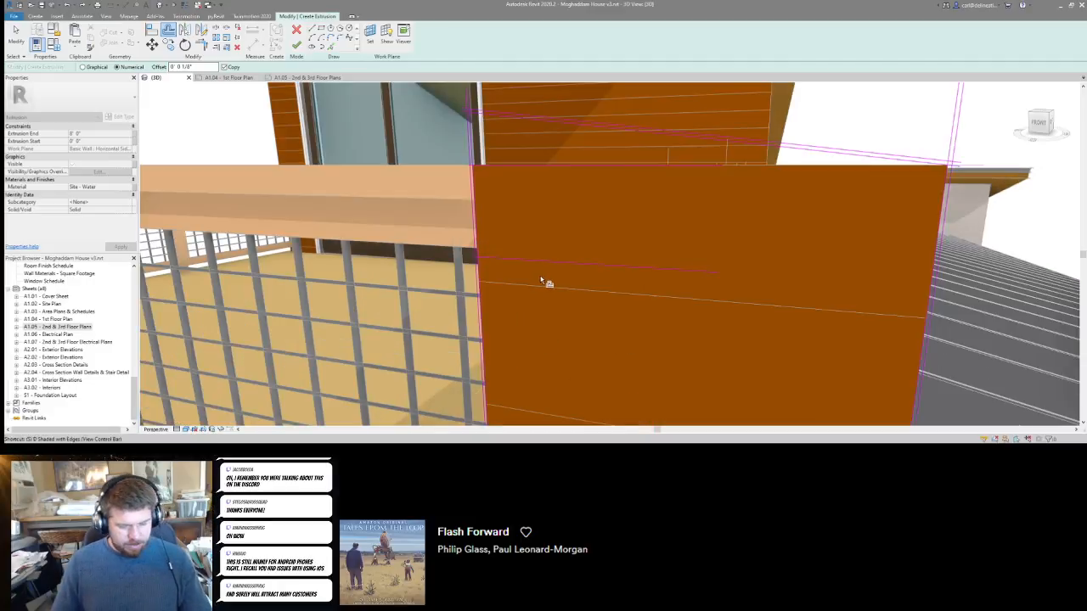
{"action": "key", "text": "l"}
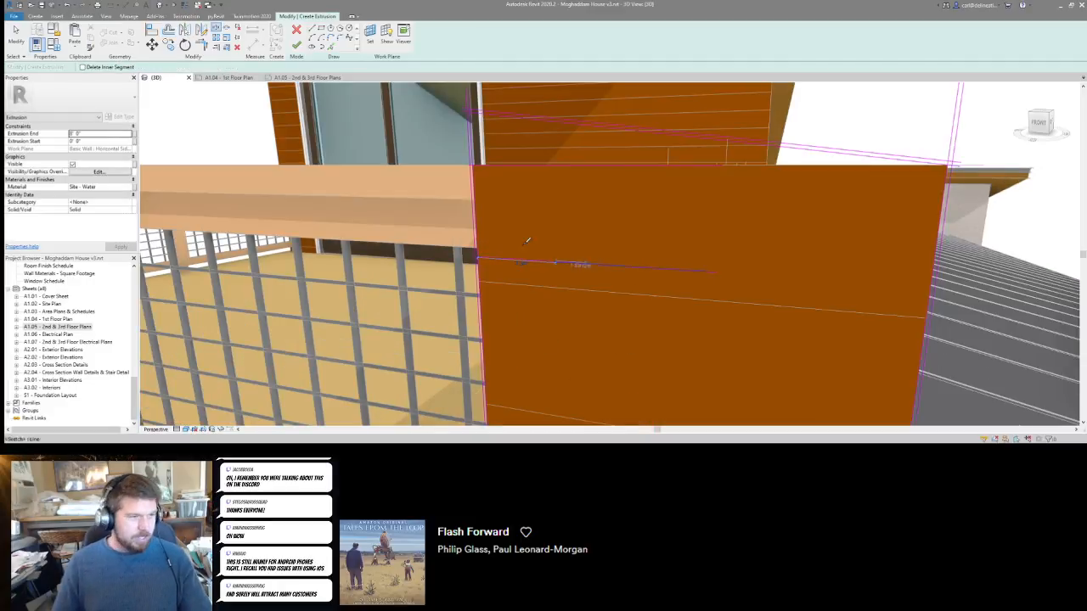
{"action": "key", "text": "t"}
{"action": "key", "text": "r"}
{"action": "left_click", "coordinate": [478, 242]}
{"action": "left_click", "coordinate": [491, 262]}
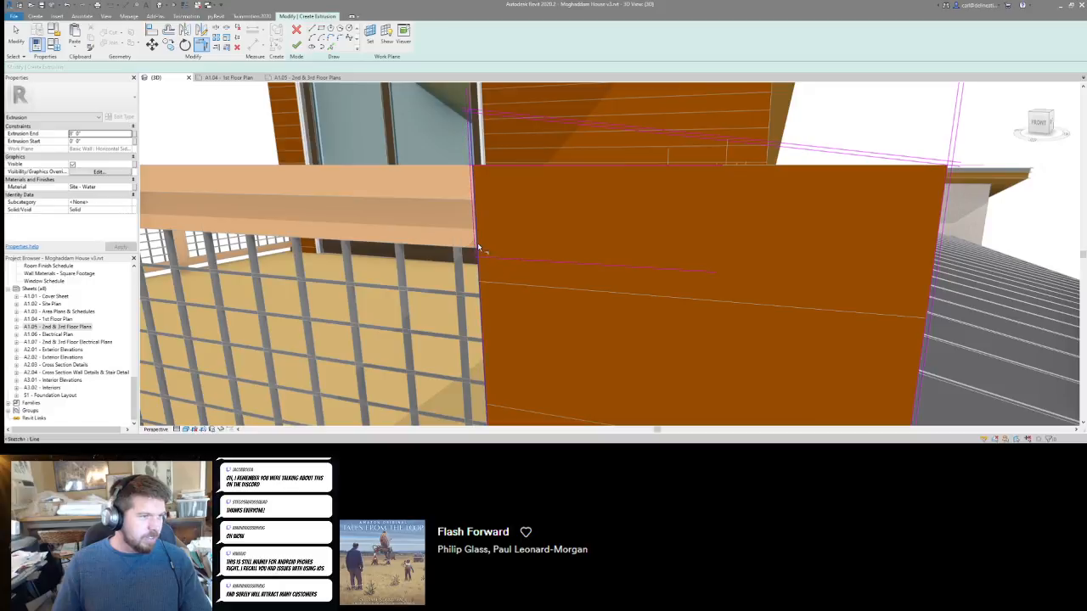
{"action": "left_click", "coordinate": [476, 264]}
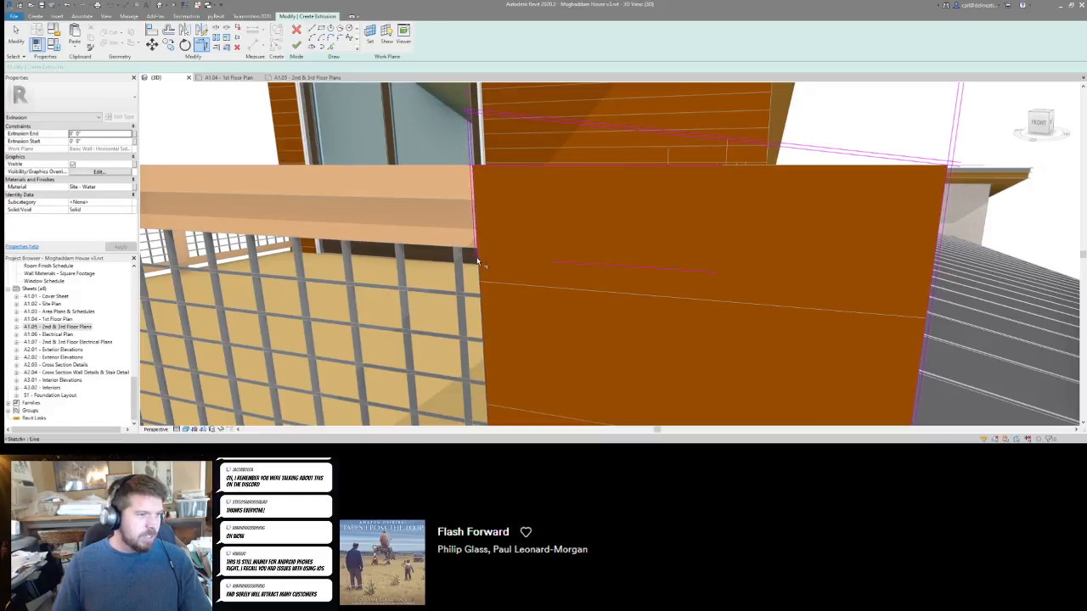
{"action": "left_click", "coordinate": [936, 245]}
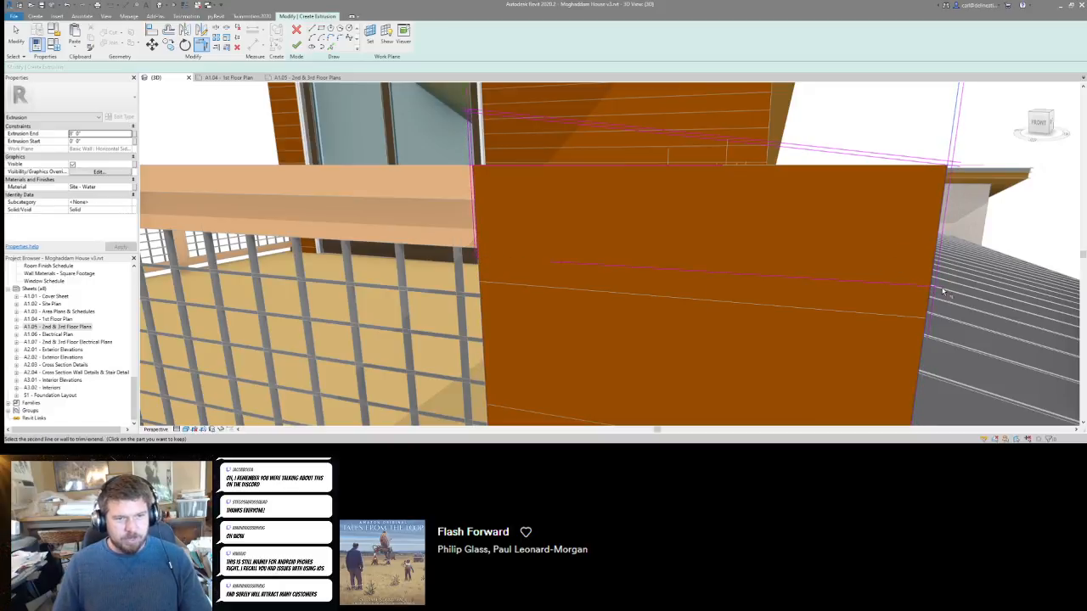
{"action": "left_click", "coordinate": [938, 291]}
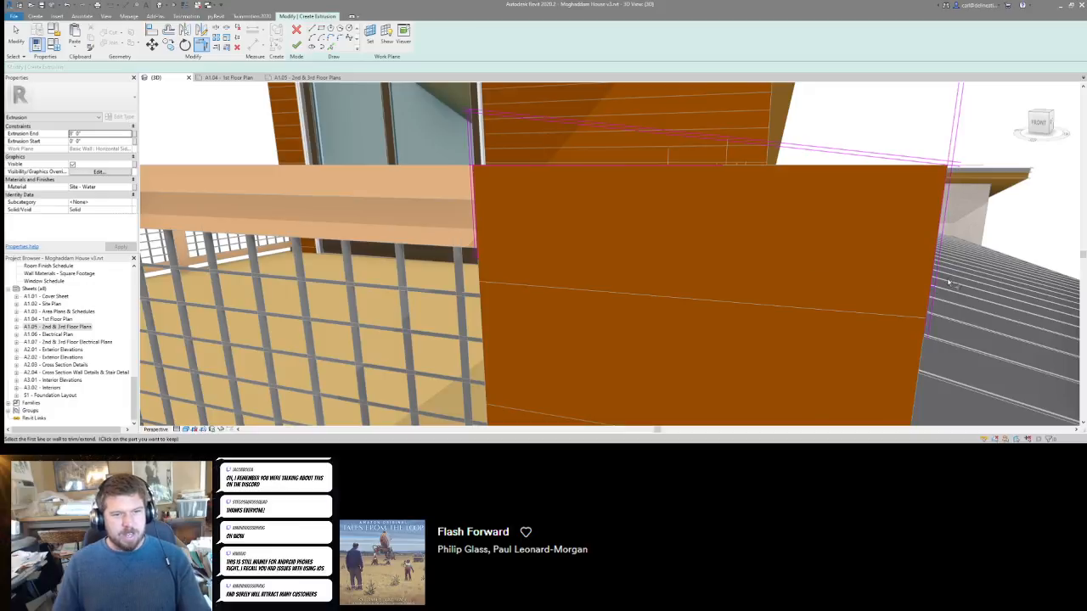
{"action": "key", "text": "Escape"}
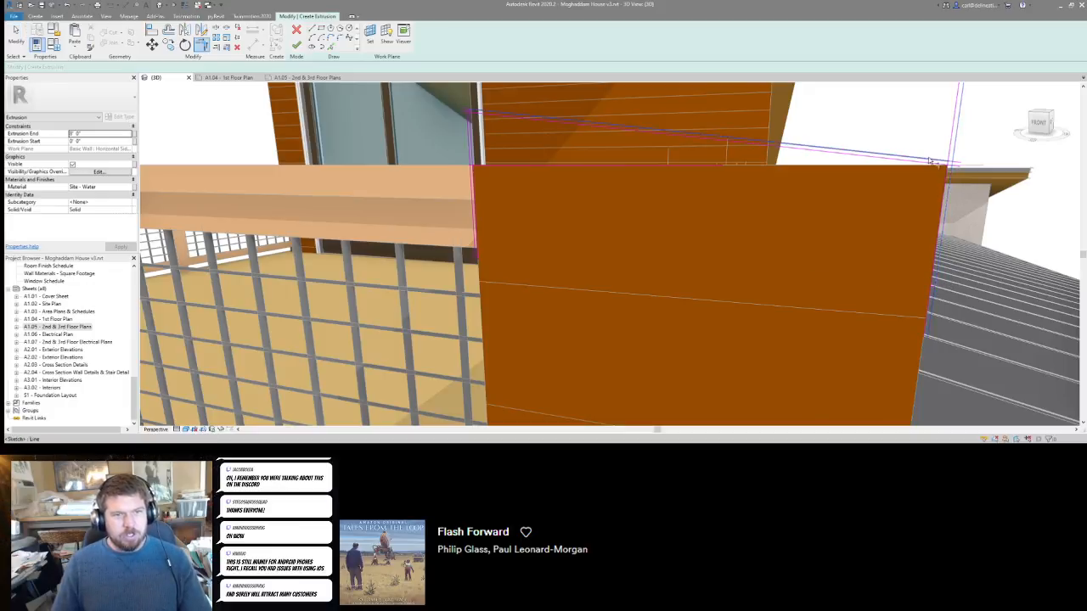
Trim the offset sloped and side lines at the cap profile's upper corners and delete the leftover line along the wall's top edge.
{"action": "key", "text": "t"}
{"action": "key", "text": "r"}
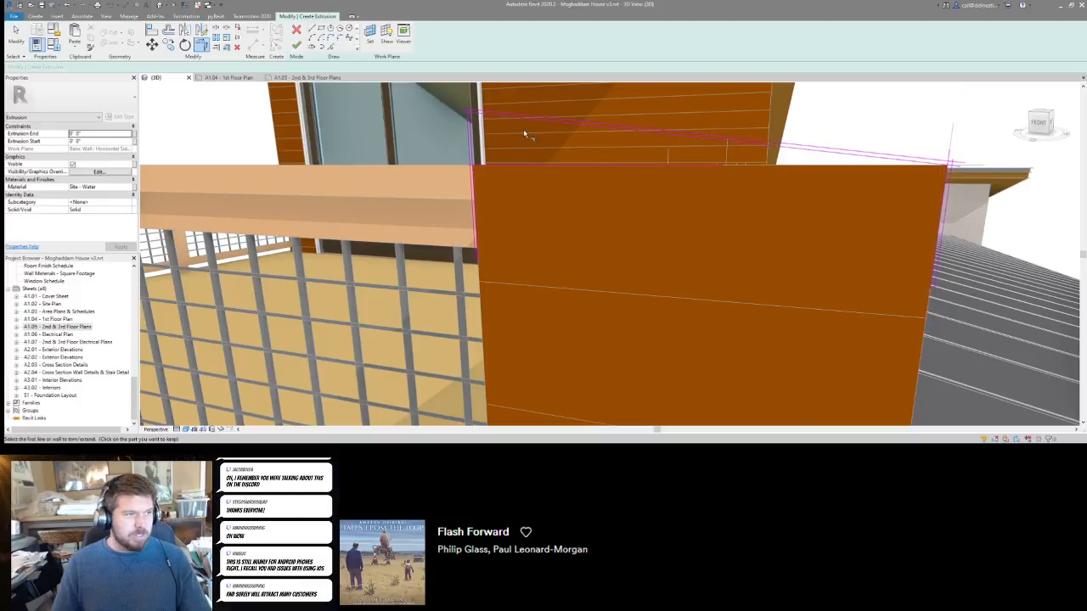
{"action": "left_click", "coordinate": [473, 132]}
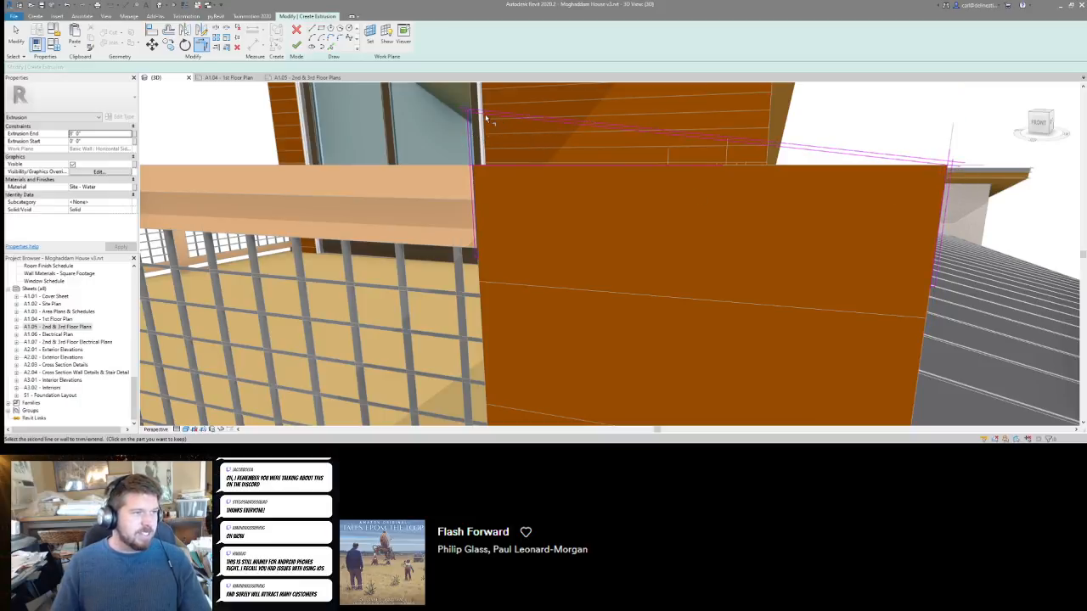
{"action": "key", "text": "Escape"}
{"action": "key", "text": "Escape"}
{"action": "left_click", "coordinate": [508, 164]}
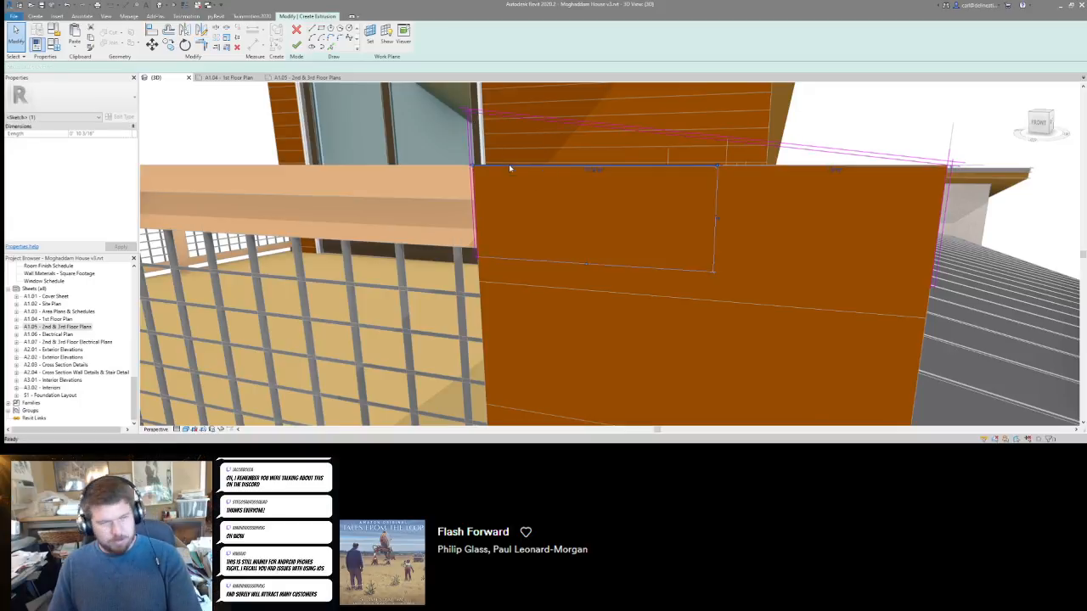
{"action": "key", "text": "Escape"}
Try to finish the extrusion sketch of the sloped parapet cap profile.
{"action": "scroll", "coordinate": [510, 168], "scroll_direction": "down", "scroll_amount": 5}
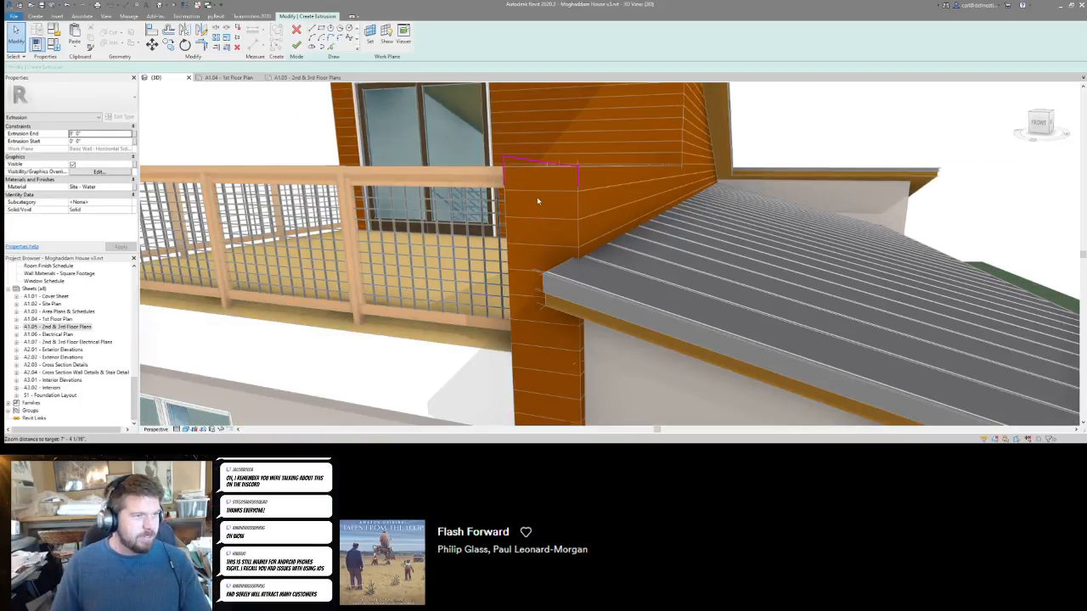
{"action": "key", "text": "f"}
{"action": "key", "text": "f"}
{"action": "left_click", "coordinate": [1067, 435]}
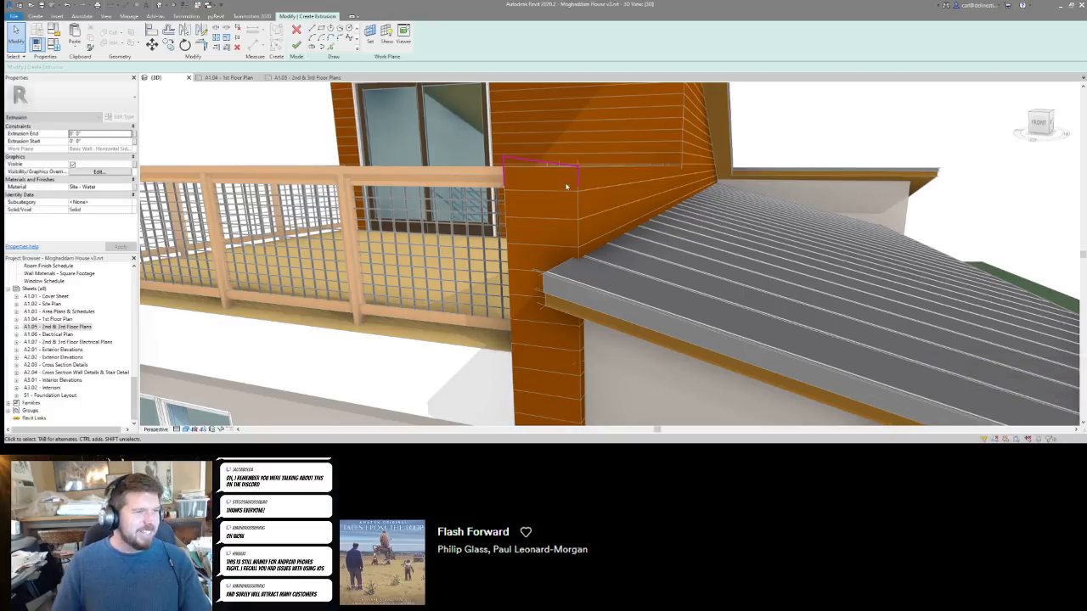
Trim the cap profile lines at the open upper corner and finish the extrusion sketch of the sloped parapet cap.
{"action": "scroll", "coordinate": [567, 185], "scroll_direction": "up", "scroll_amount": 4}
{"action": "scroll", "coordinate": [736, 215], "scroll_direction": "down", "scroll_amount": 3}
{"action": "middle_click_drag", "start_coordinate": [548, 289], "coordinate": [725, 202]}
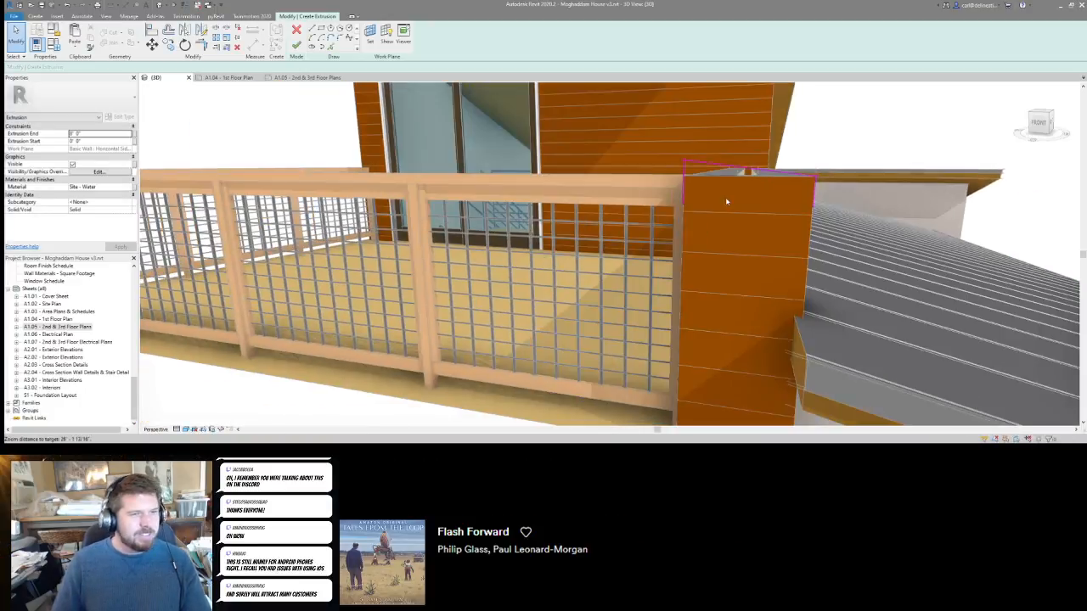
{"action": "scroll", "coordinate": [839, 170], "scroll_direction": "up", "scroll_amount": 3}
{"action": "scroll", "coordinate": [835, 188], "scroll_direction": "down", "scroll_amount": 4}
{"action": "scroll", "coordinate": [811, 234], "scroll_direction": "up", "scroll_amount": 2}
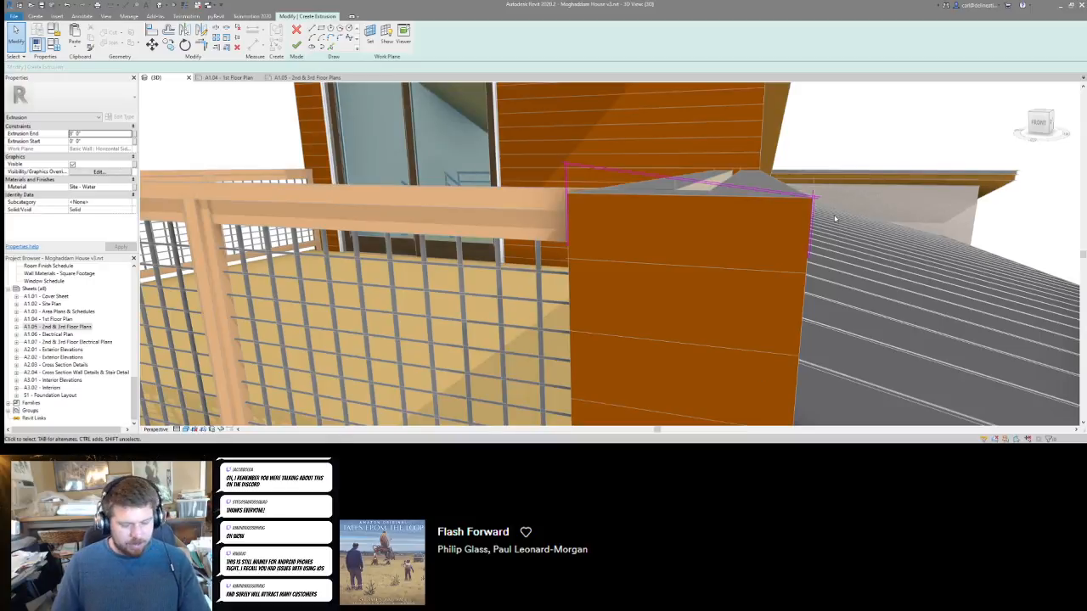
{"action": "key", "text": "t"}
{"action": "key", "text": "r"}
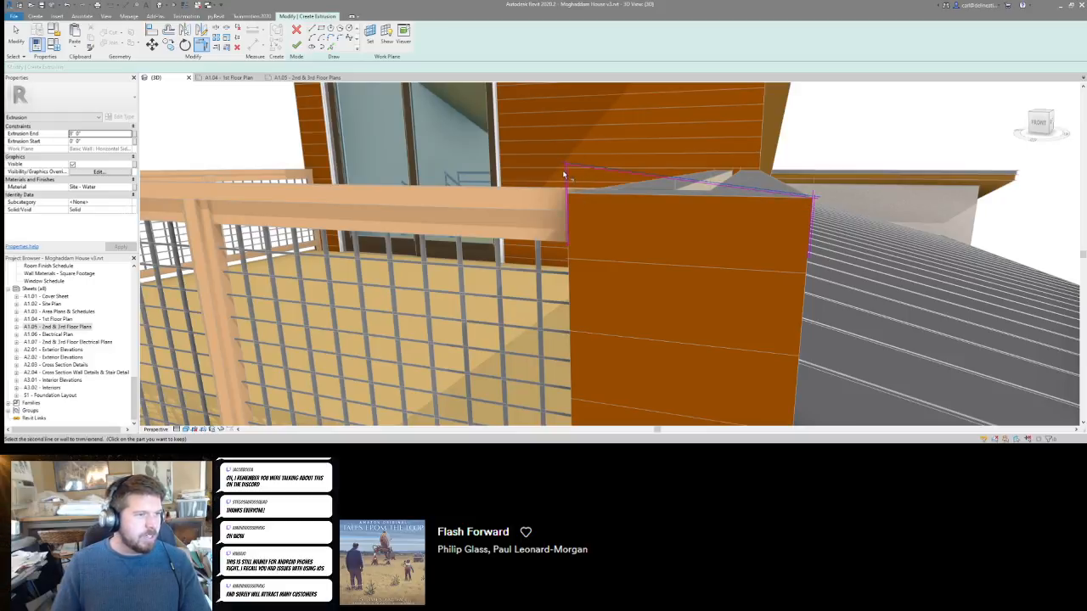
{"action": "scroll", "coordinate": [563, 174], "scroll_direction": "up", "scroll_amount": 3}
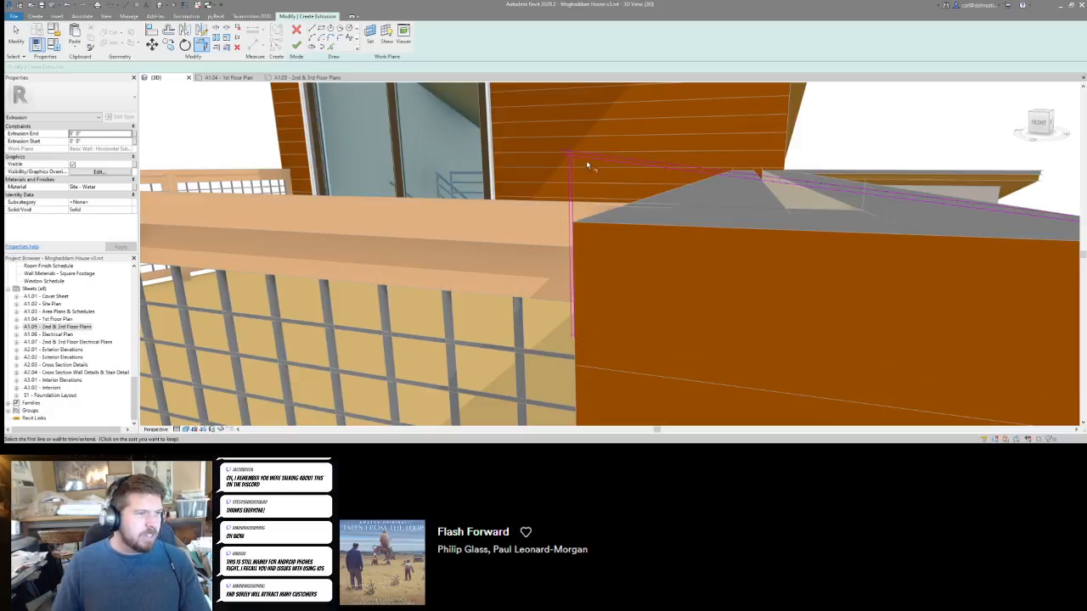
{"action": "middle_click_drag", "start_coordinate": [574, 173], "coordinate": [680, 174], "text": "shift"}
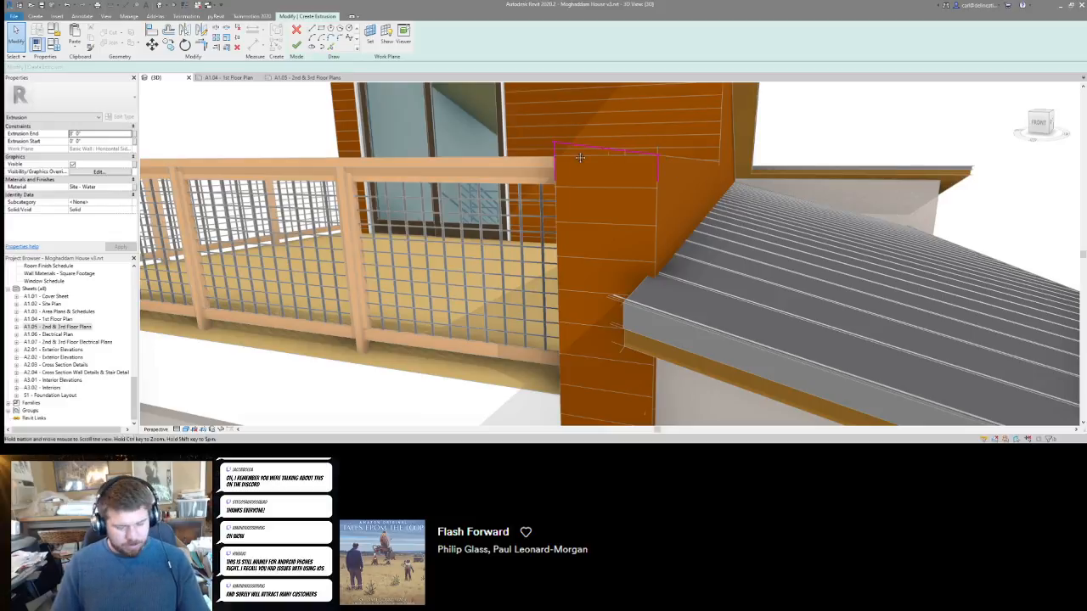
{"action": "key", "text": "f"}
{"action": "key", "text": "f"}
{"action": "left_click", "coordinate": [688, 153]}
{"action": "scroll", "coordinate": [710, 182], "scroll_direction": "down", "scroll_amount": 3}
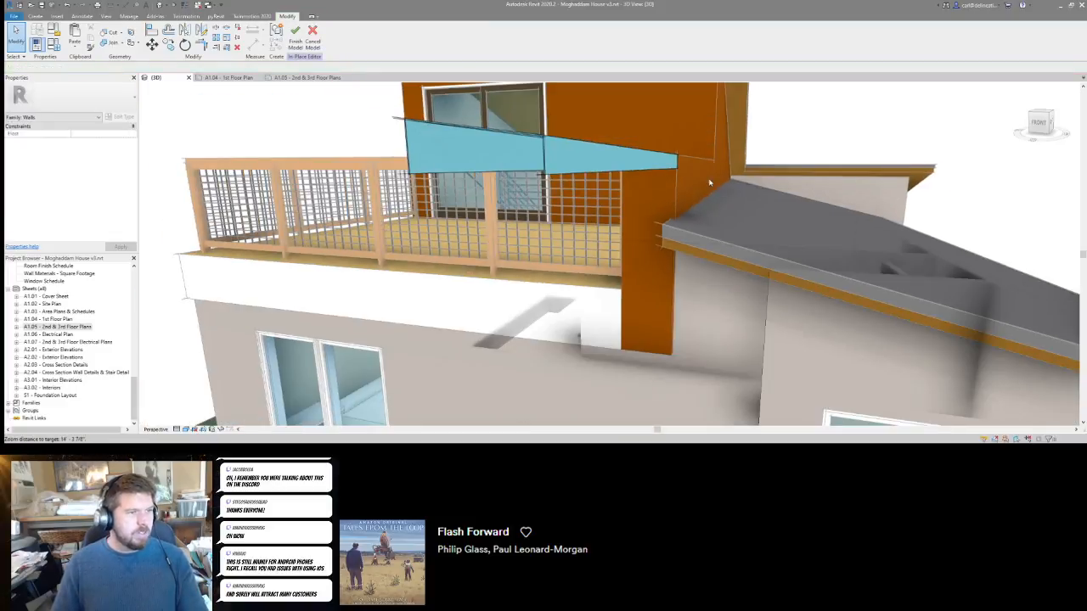
Set the sloped cap extrusion's material to Aluminium anodized black and finish the in-place model.
{"action": "middle_click_drag", "start_coordinate": [681, 193], "coordinate": [635, 231], "text": "shift"}
{"action": "left_click", "coordinate": [588, 220]}
{"action": "left_click", "coordinate": [108, 190]}
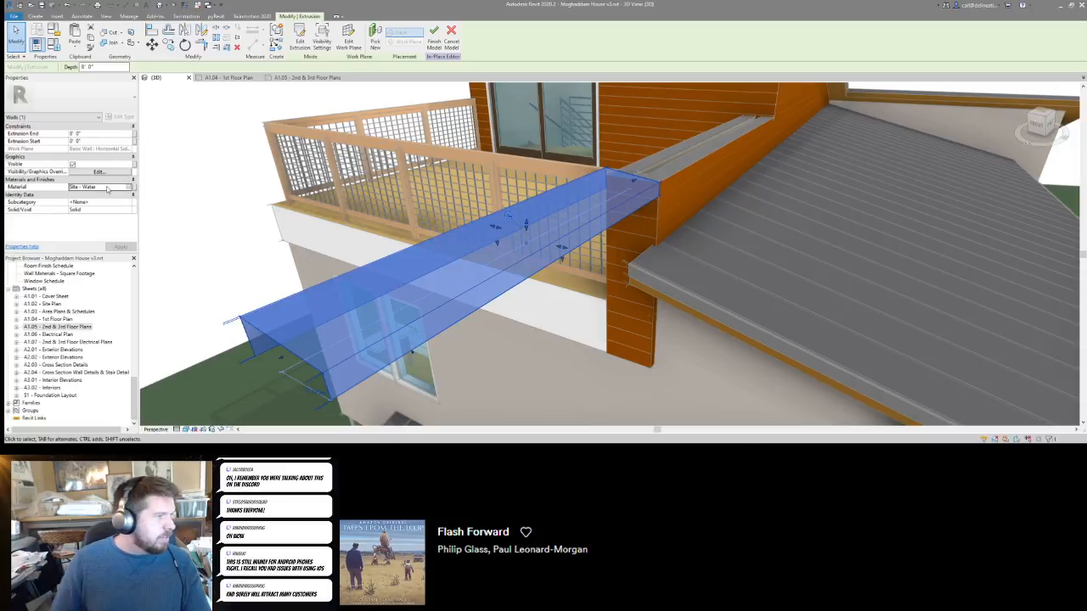
{"action": "left_click", "coordinate": [99, 189]}
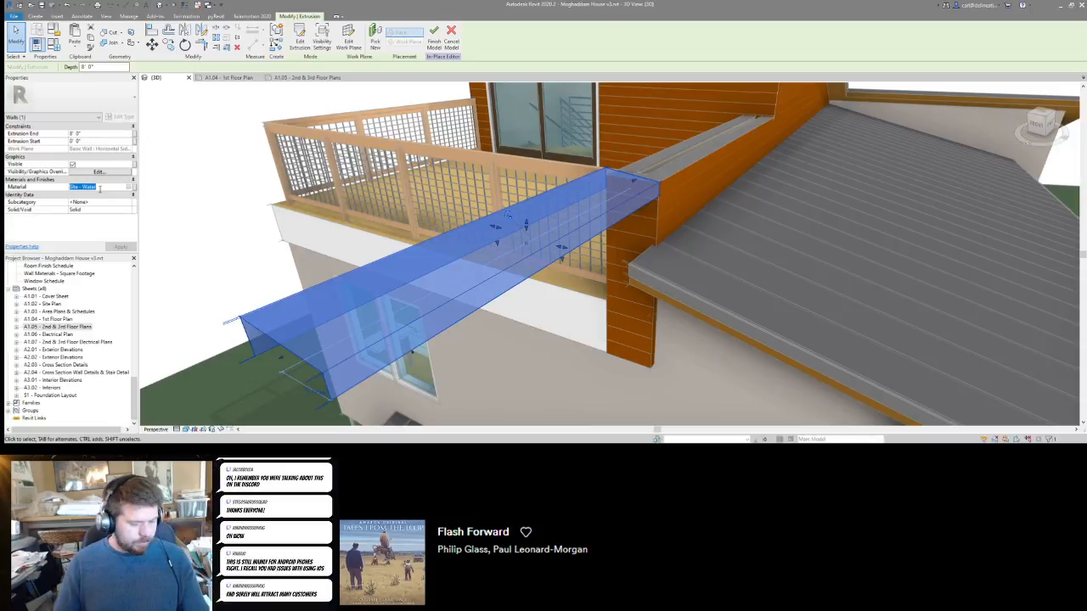
{"action": "type", "text": "Aluminium anodized black"}
{"action": "key", "text": "Return"}
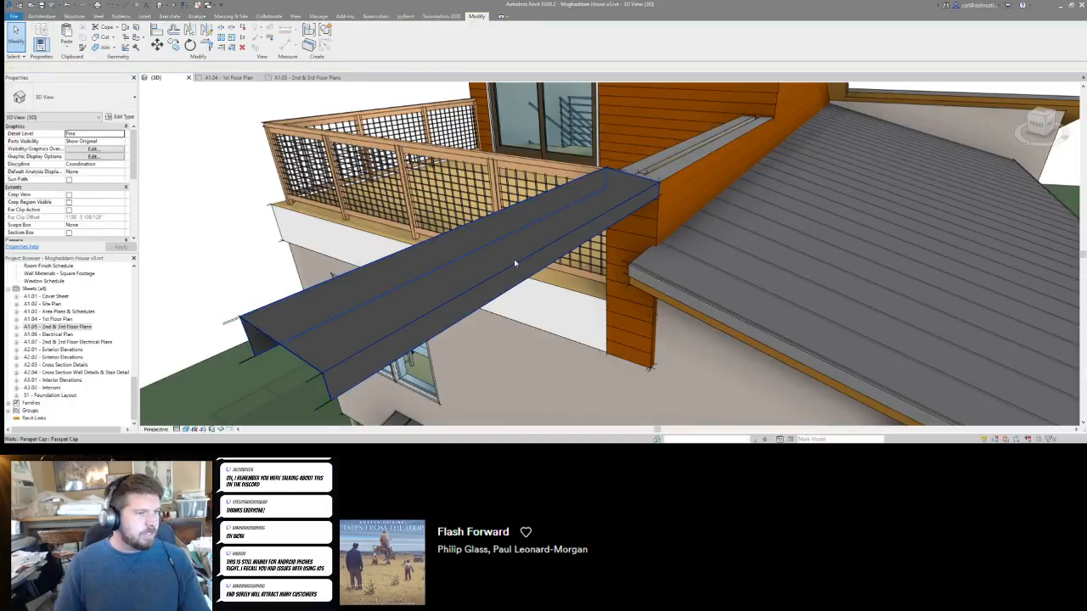
Reopen the parapet cap in place, align its far end to the house's orange siding wall behind the balcony, and finish the model.
{"action": "left_click", "coordinate": [513, 259]}
{"action": "double_click", "coordinate": [466, 274]}
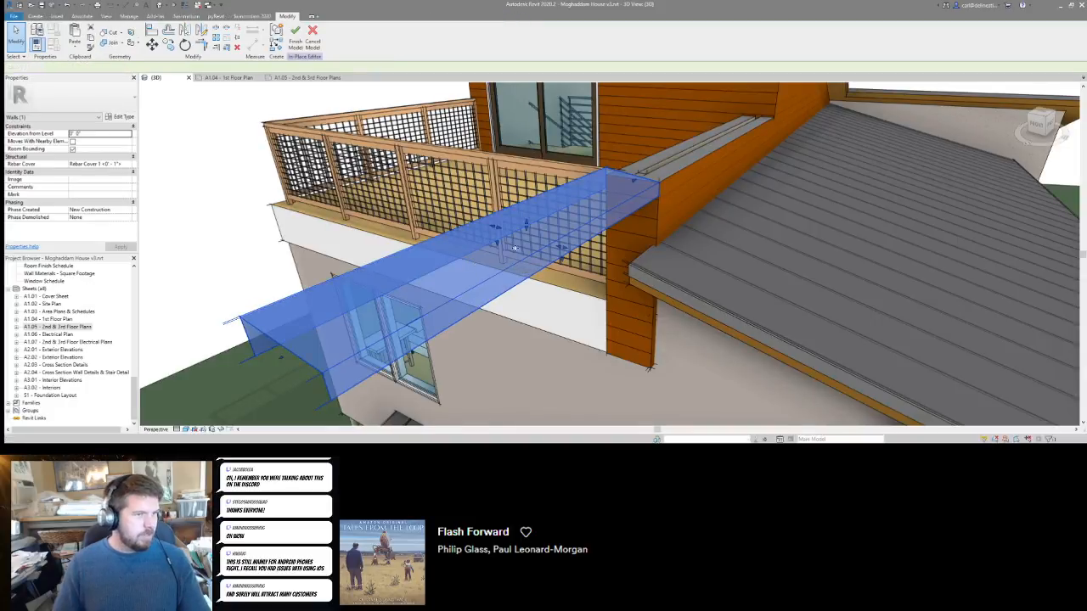
{"action": "left_click", "coordinate": [550, 223]}
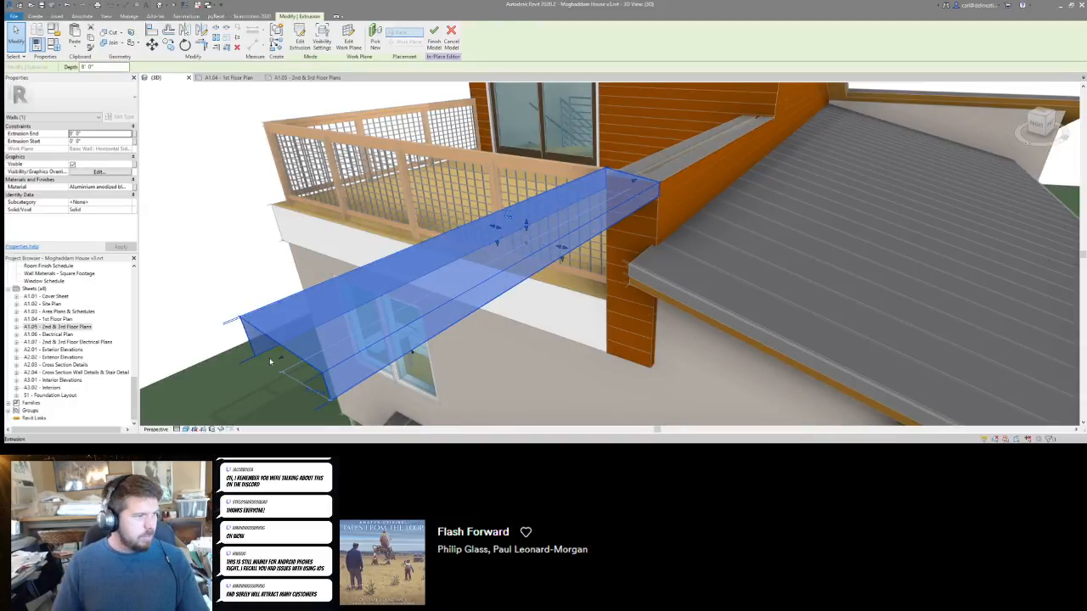
{"action": "key", "text": "a"}
{"action": "key", "text": "l"}
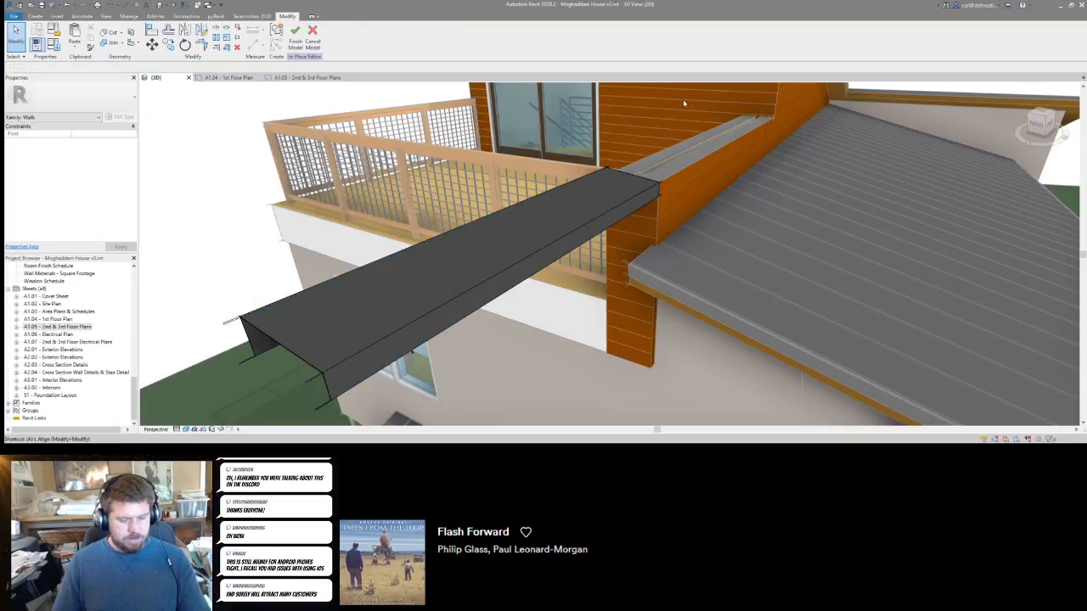
{"action": "left_click", "coordinate": [683, 98]}
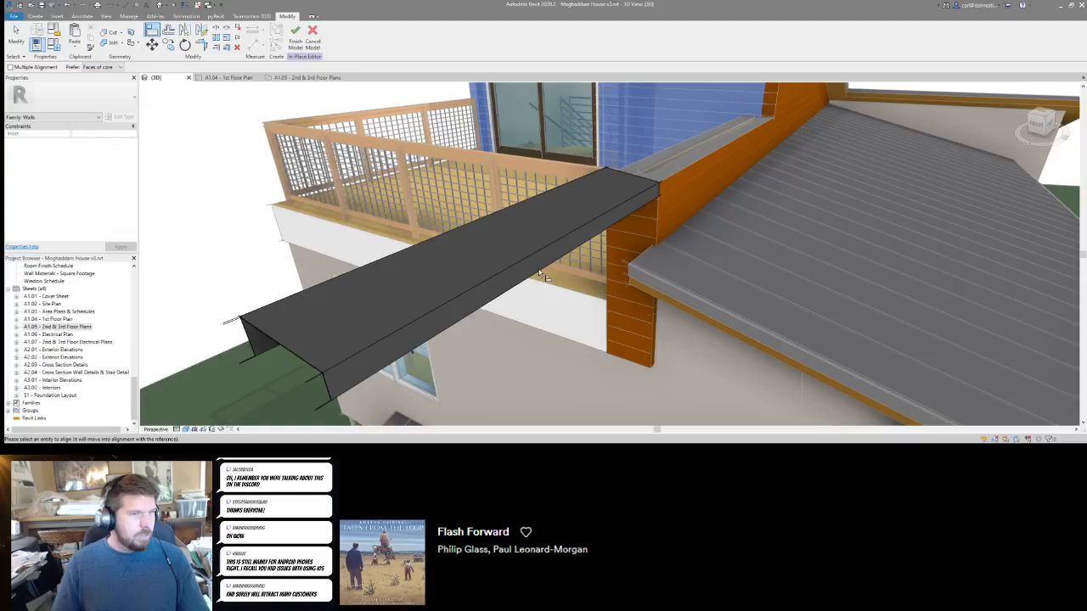
{"action": "left_click", "coordinate": [298, 349]}
{"action": "key", "text": "Escape"}
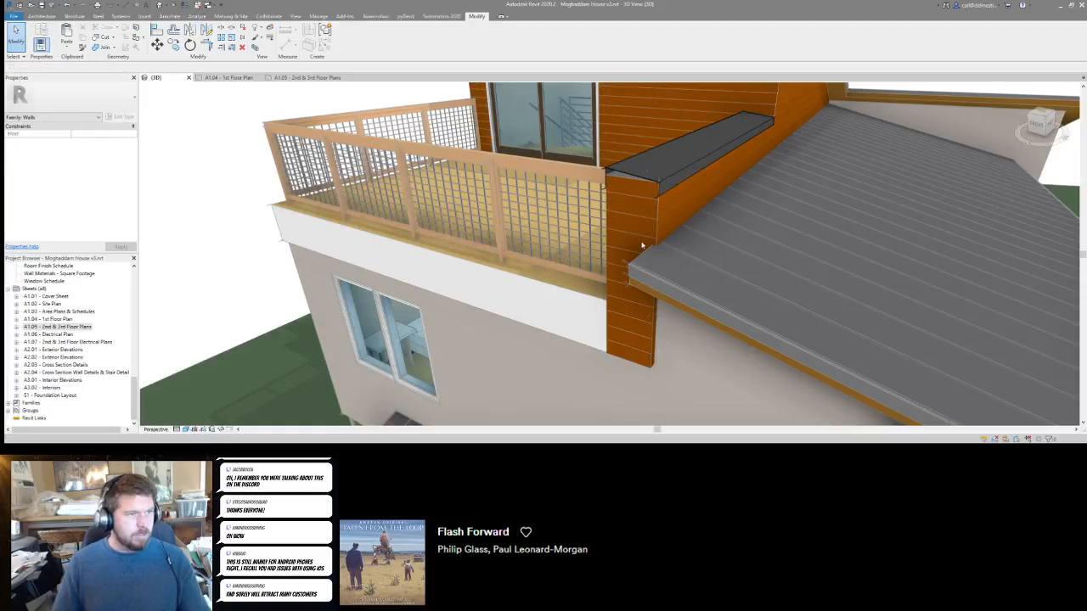
Inspect the aligned parapet cap from above and reopen it for in-place editing.
{"action": "scroll", "coordinate": [648, 218], "scroll_direction": "down", "scroll_amount": 1}
{"action": "middle_click_drag", "start_coordinate": [649, 219], "coordinate": [624, 265], "text": "shift"}
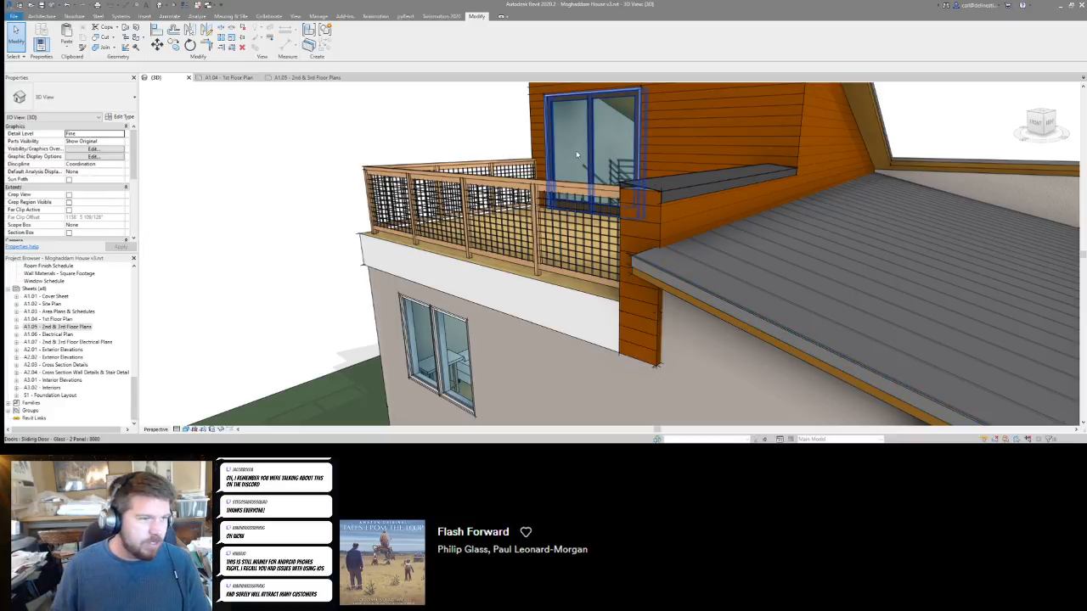
{"action": "left_click", "coordinate": [707, 217]}
{"action": "middle_click_drag", "start_coordinate": [694, 256], "coordinate": [647, 293], "text": "shift"}
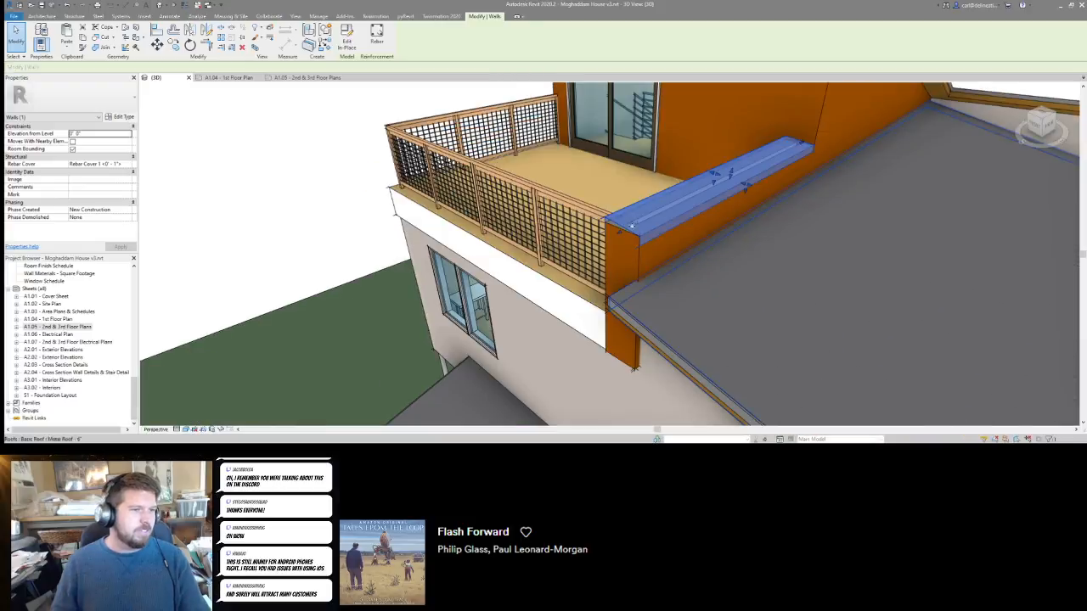
{"action": "key", "text": "Escape"}
{"action": "scroll", "coordinate": [603, 242], "scroll_direction": "up", "scroll_amount": 1}
{"action": "left_click", "coordinate": [669, 208]}
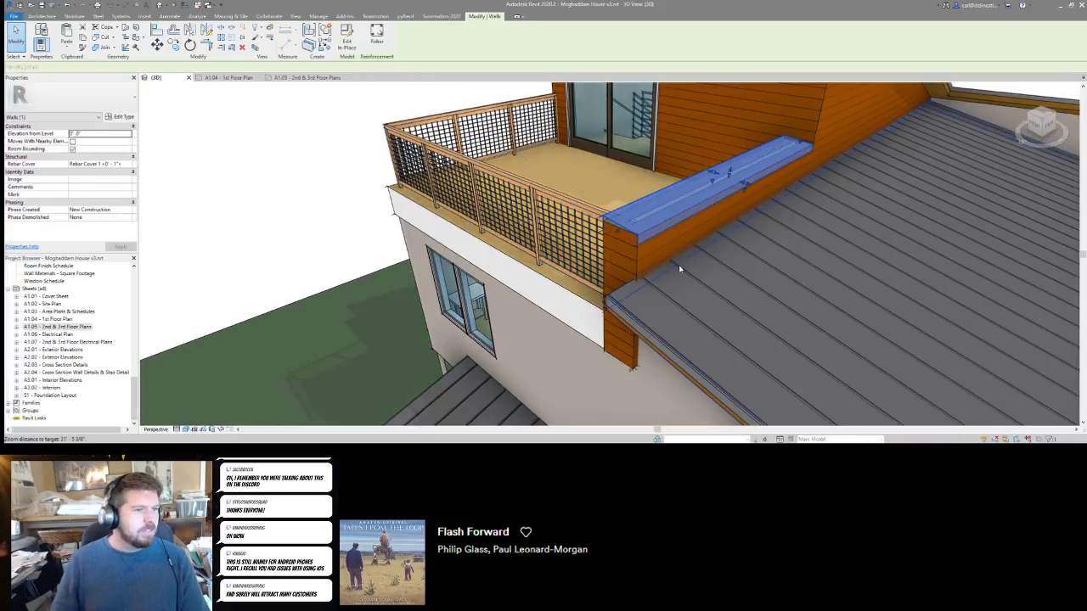
{"action": "double_click", "coordinate": [670, 219]}
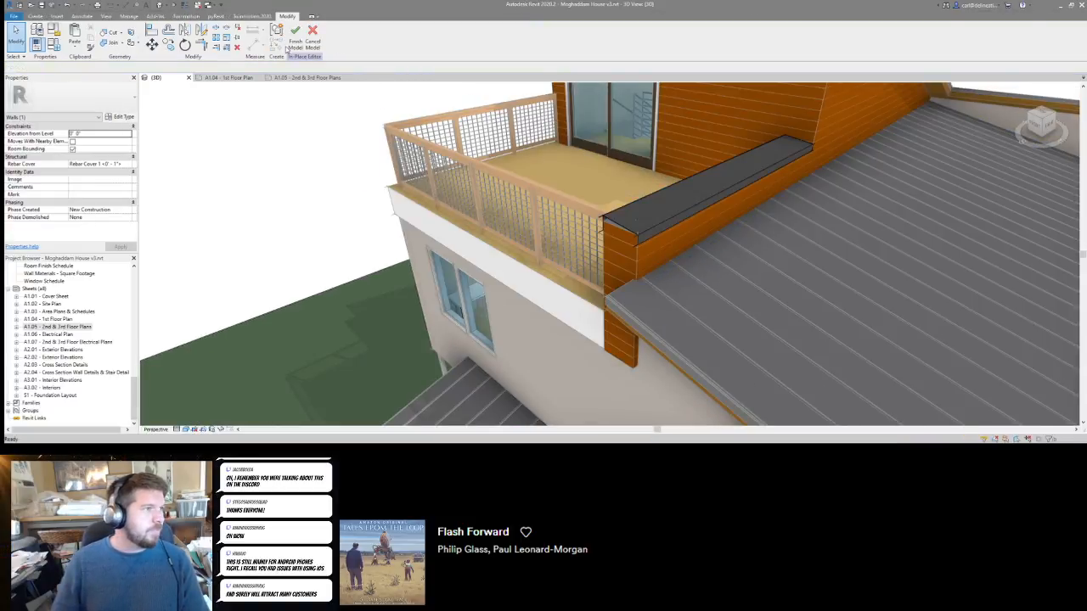
Start a new extrusion in the parapet cap model and set its work plane by picking the parapet wall's end face.
{"action": "left_click", "coordinate": [36, 16]}
{"action": "left_click", "coordinate": [74, 35]}
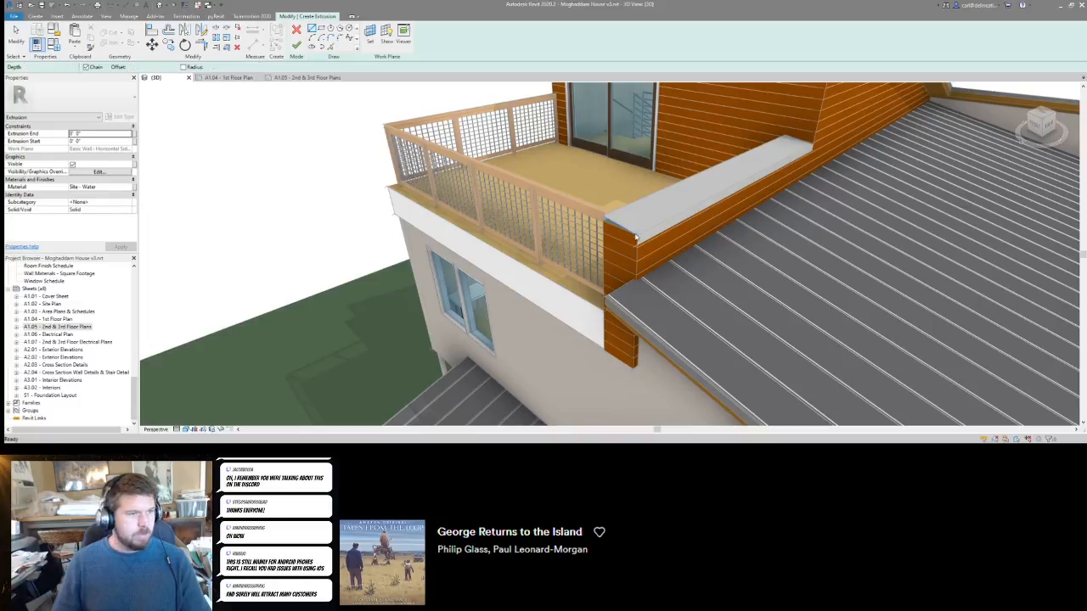
{"action": "left_click", "coordinate": [370, 34]}
{"action": "left_click", "coordinate": [484, 238]}
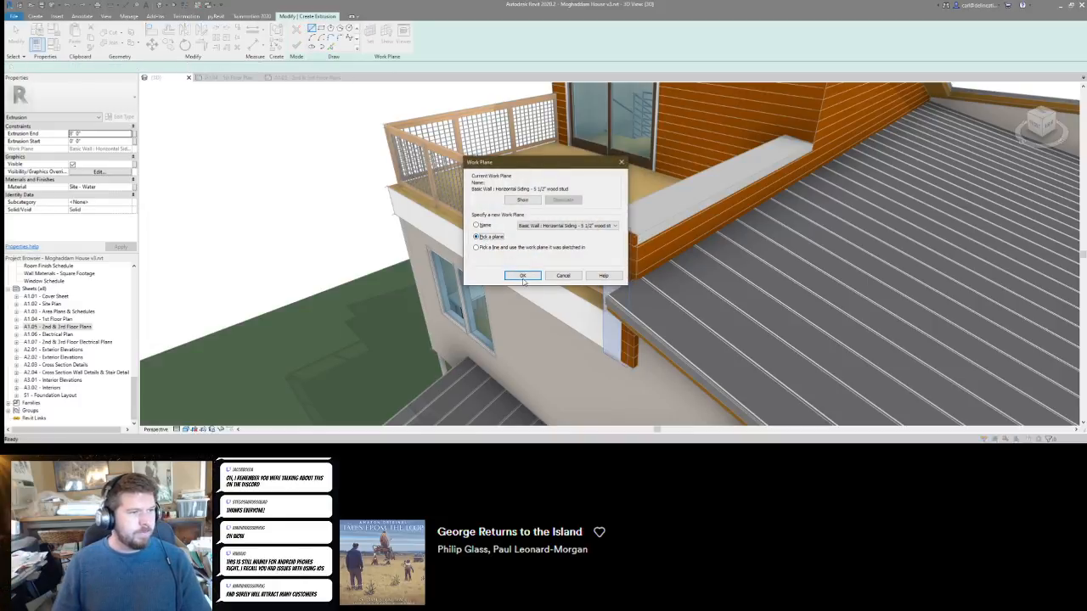
{"action": "left_click", "coordinate": [522, 275]}
{"action": "left_click", "coordinate": [617, 314]}
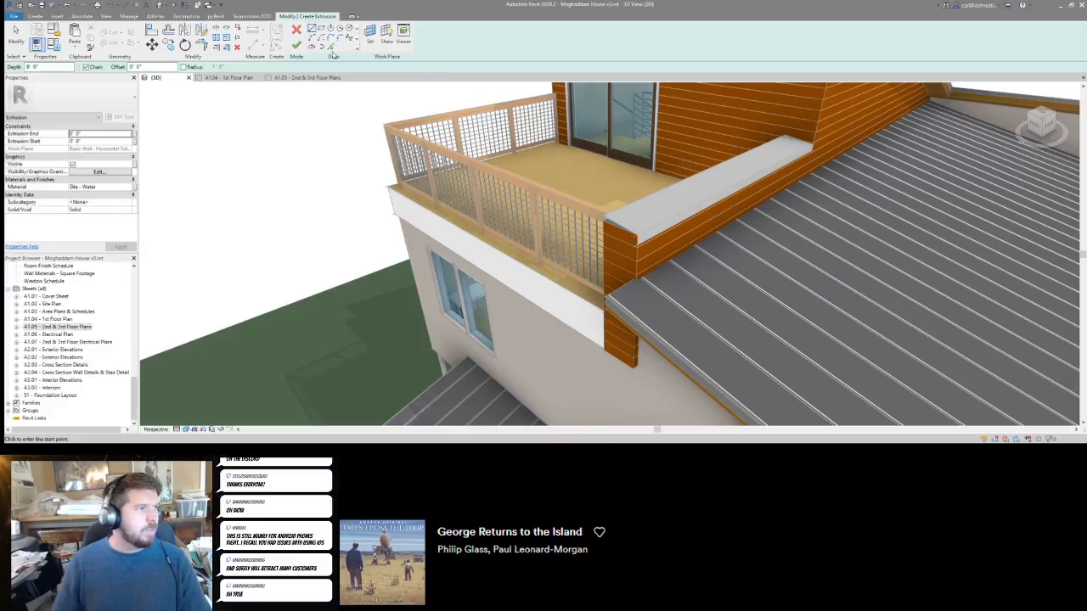
Sketch the end piece's outline from the picked edges of the cap's open end and trim the lines into a closed profile.
{"action": "scroll", "coordinate": [637, 228], "scroll_direction": "up", "scroll_amount": 2}
{"action": "scroll", "coordinate": [637, 227], "scroll_direction": "up", "scroll_amount": 5}
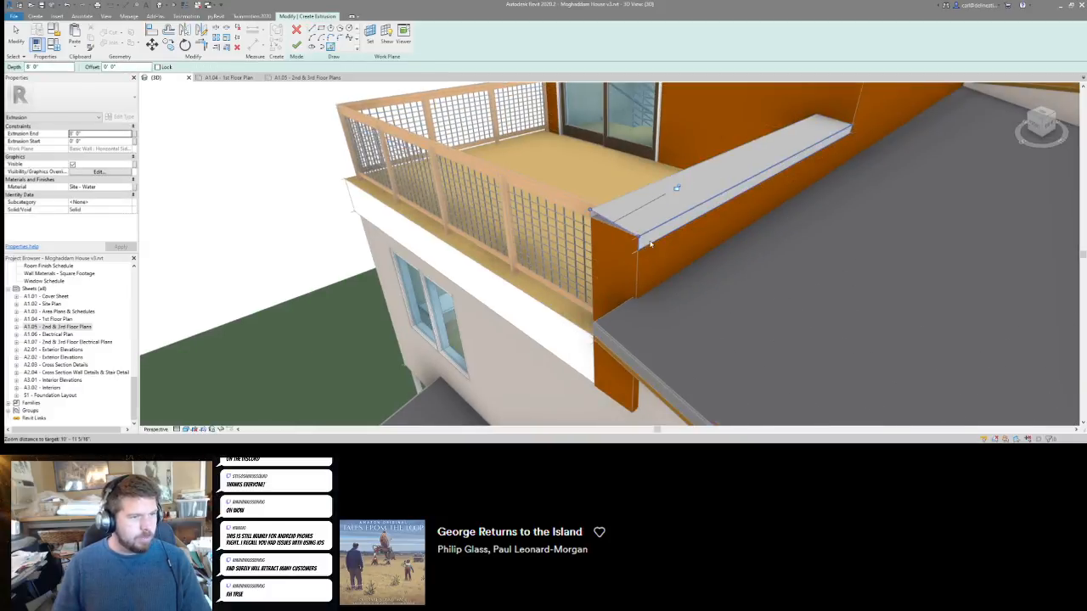
{"action": "scroll", "coordinate": [616, 210], "scroll_direction": "up", "scroll_amount": 1}
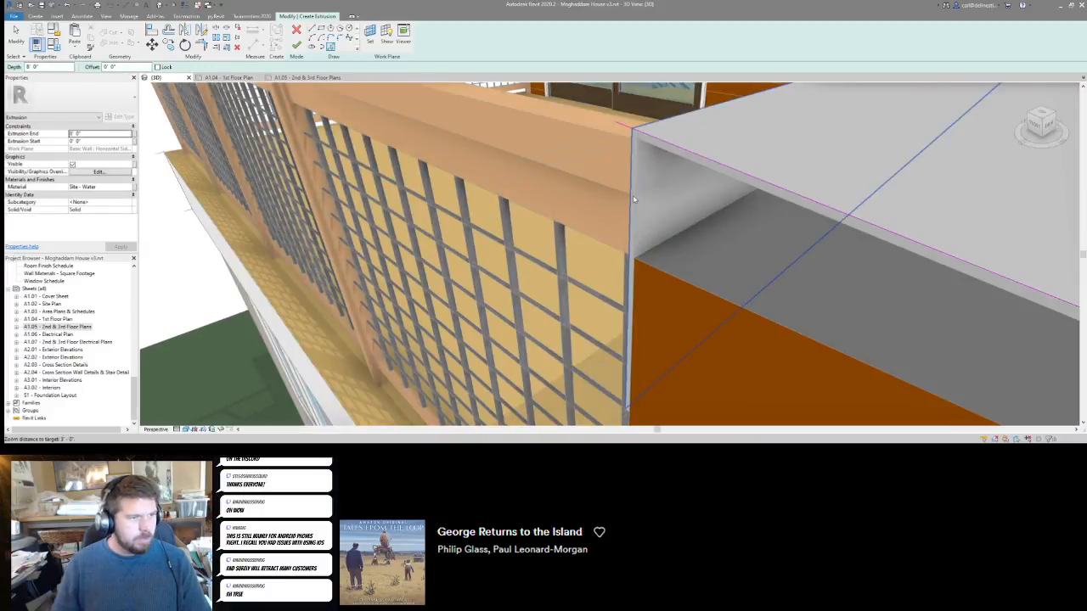
{"action": "left_click", "coordinate": [633, 217]}
{"action": "scroll", "coordinate": [635, 234], "scroll_direction": "down", "scroll_amount": 4}
{"action": "scroll", "coordinate": [629, 219], "scroll_direction": "up", "scroll_amount": 3}
{"action": "scroll", "coordinate": [627, 217], "scroll_direction": "up", "scroll_amount": 4}
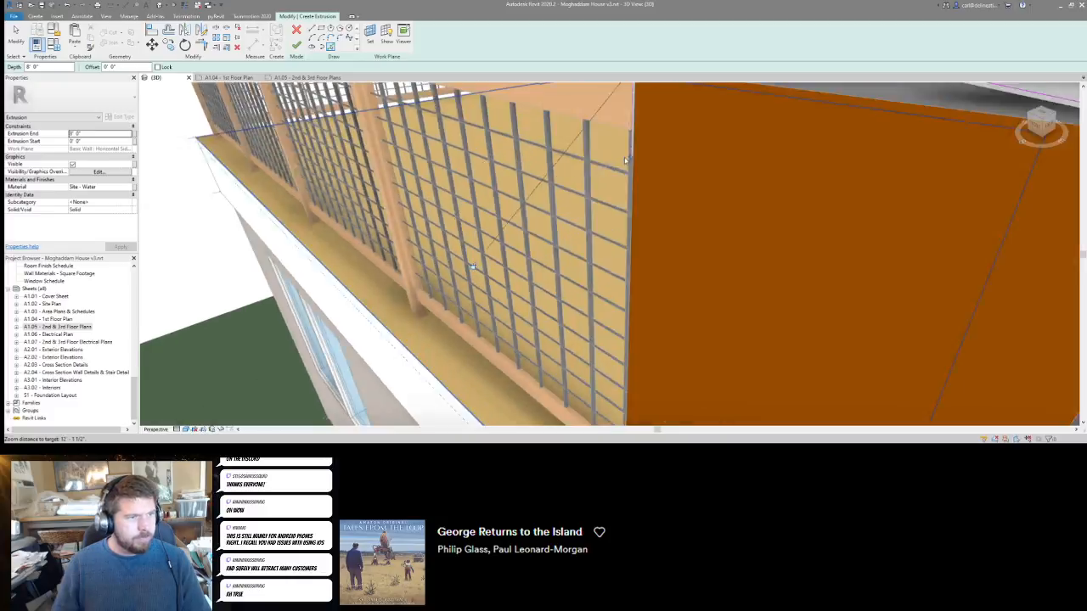
{"action": "scroll", "coordinate": [671, 171], "scroll_direction": "down", "scroll_amount": 2}
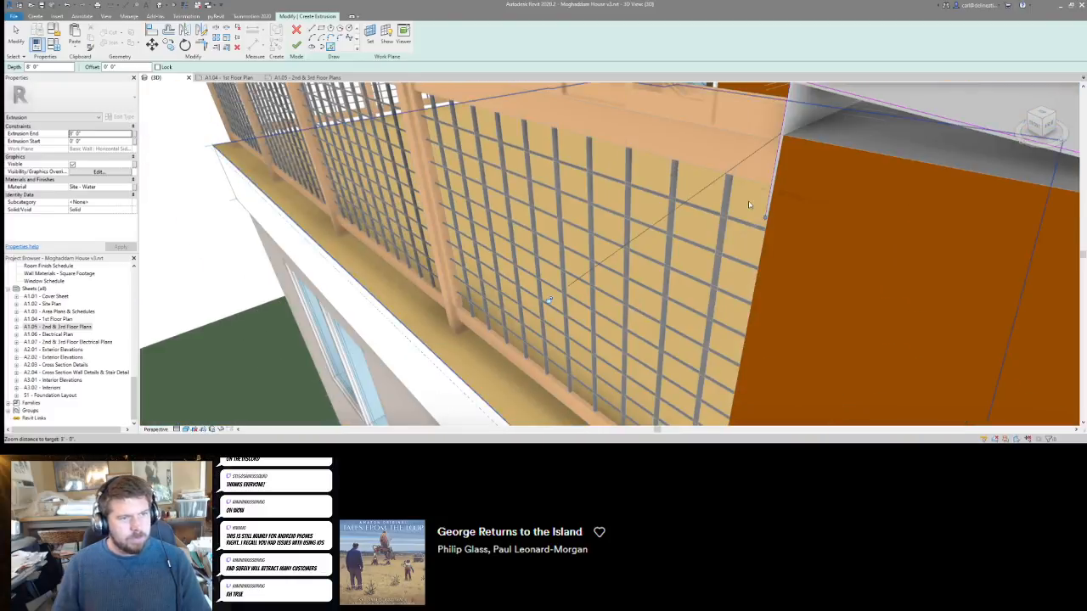
{"action": "scroll", "coordinate": [768, 219], "scroll_direction": "up", "scroll_amount": 2}
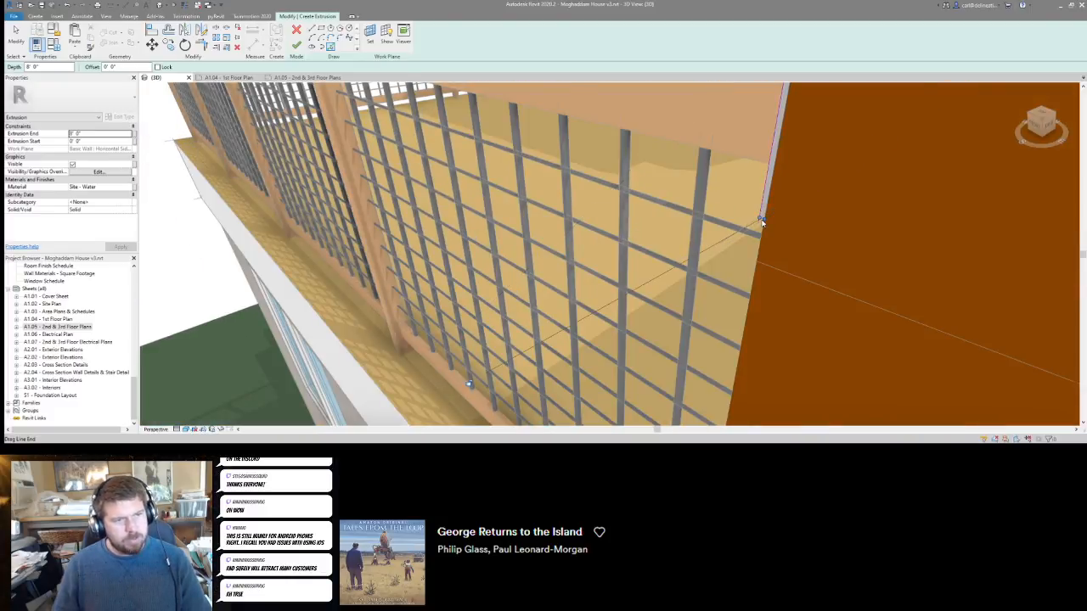
{"action": "scroll", "coordinate": [762, 219], "scroll_direction": "down", "scroll_amount": 3}
{"action": "key", "text": "t"}
{"action": "key", "text": "r"}
{"action": "left_click", "coordinate": [762, 219]}
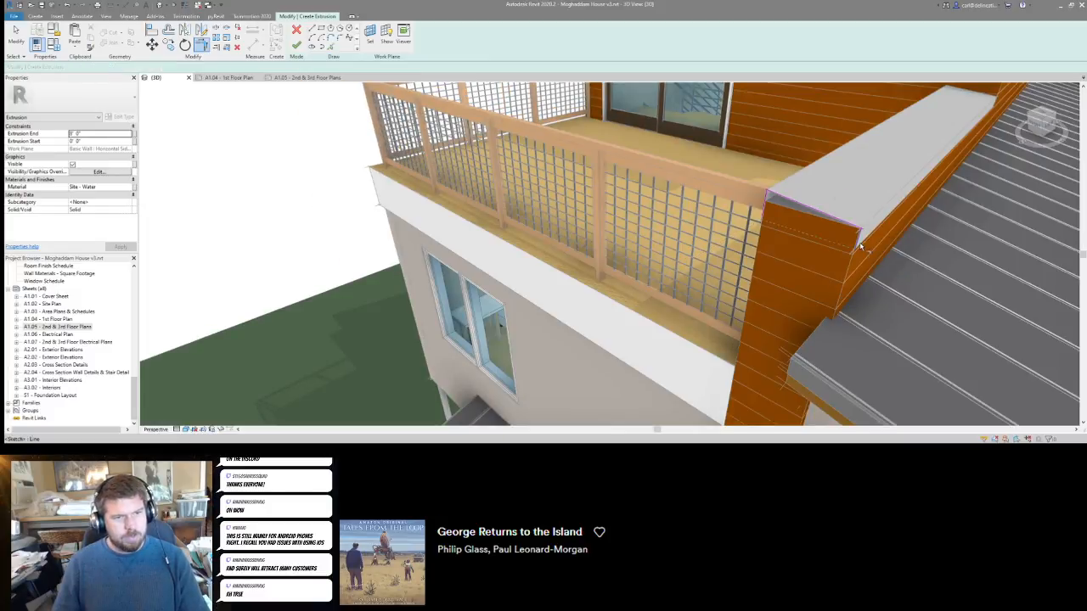
Set the end piece's Extrusion End to 0 1/8" and finish its sketch.
{"action": "left_click", "coordinate": [110, 135]}
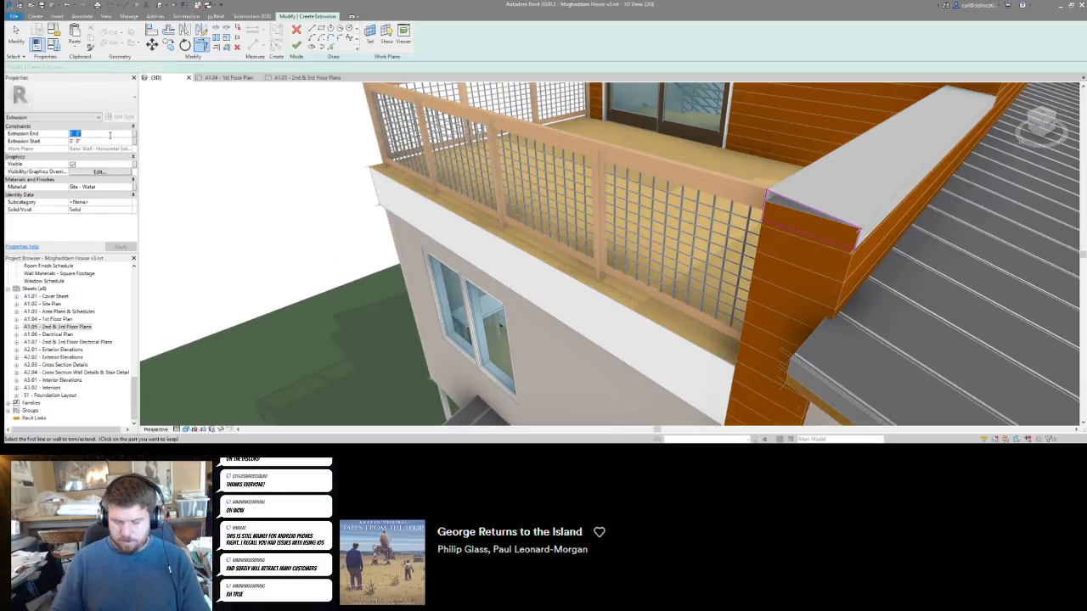
{"action": "type", "text": "0 1/8"}
{"action": "key", "text": "Return"}
{"action": "left_click", "coordinate": [297, 46]}
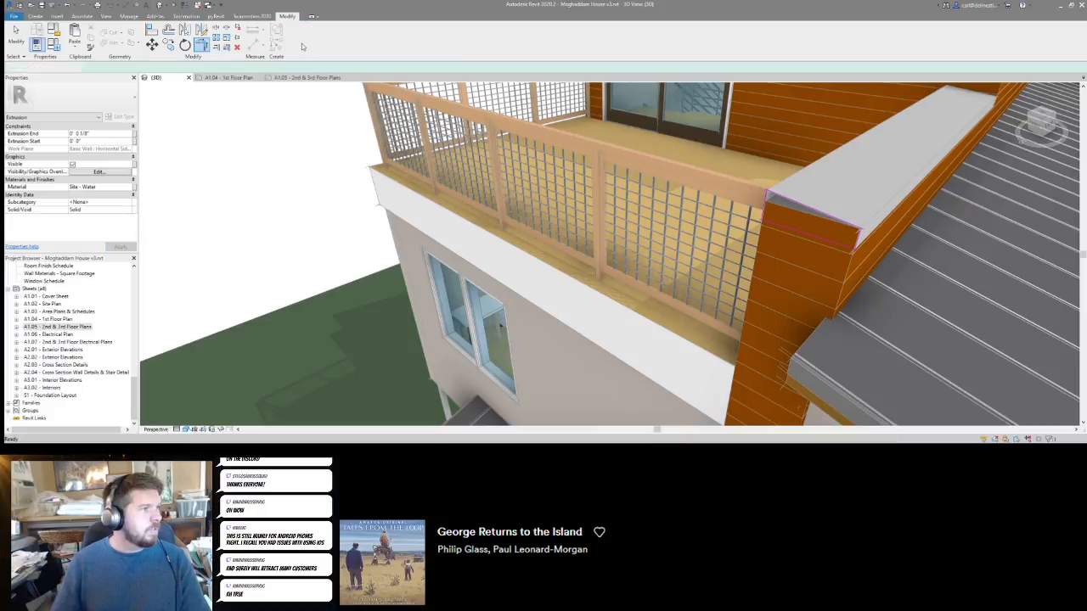
Assign the Aluminium anodized black material to the cap's end piece, finish the in-place model and check the balcony from several sides.
{"action": "left_click", "coordinate": [104, 188]}
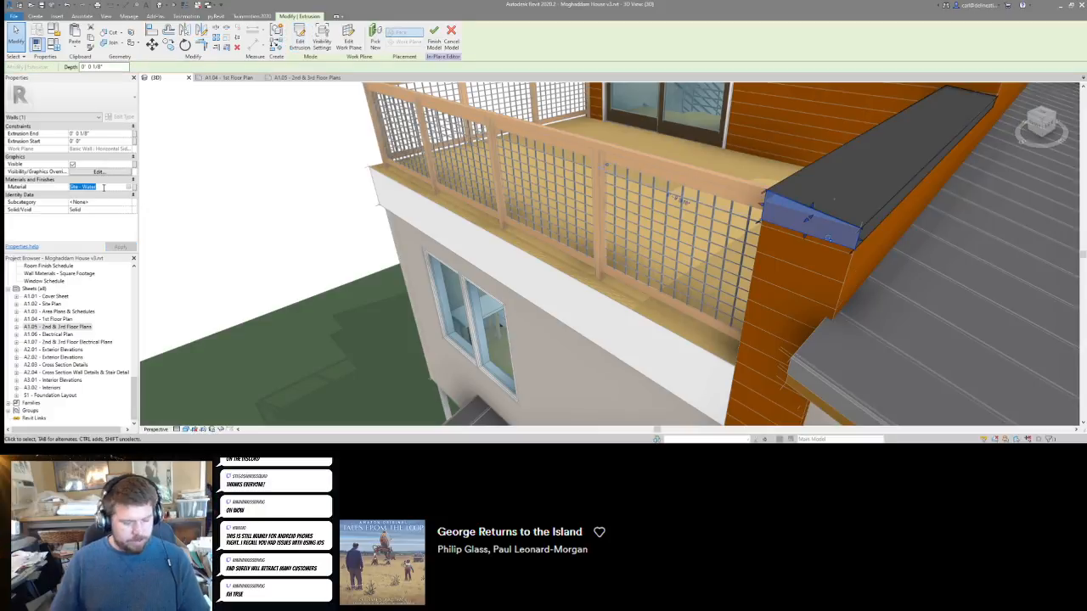
{"action": "key", "text": "ctrl+v"}
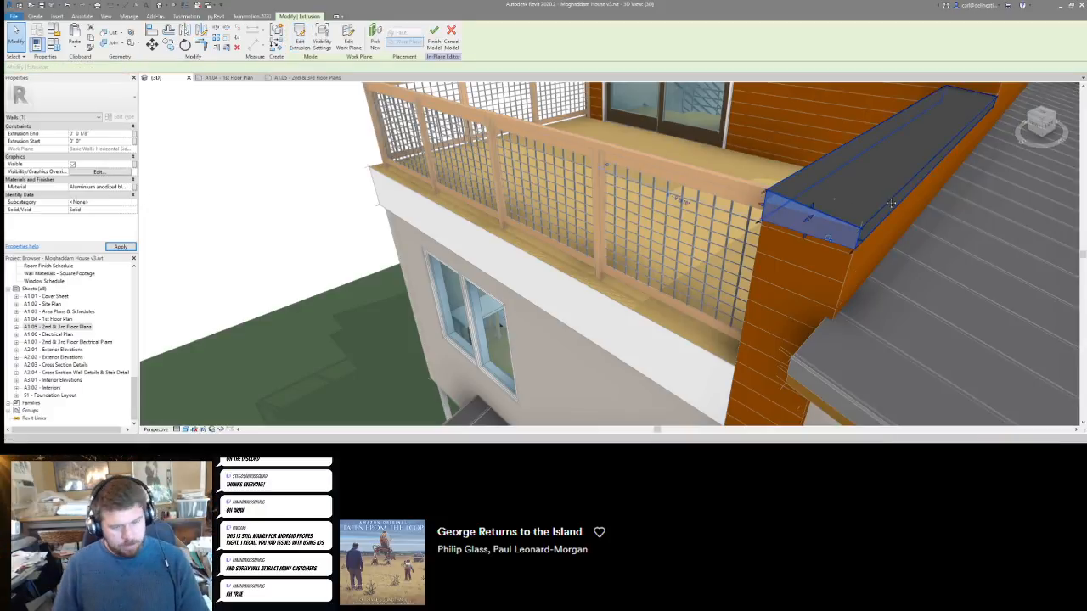
{"action": "key", "text": "Escape"}
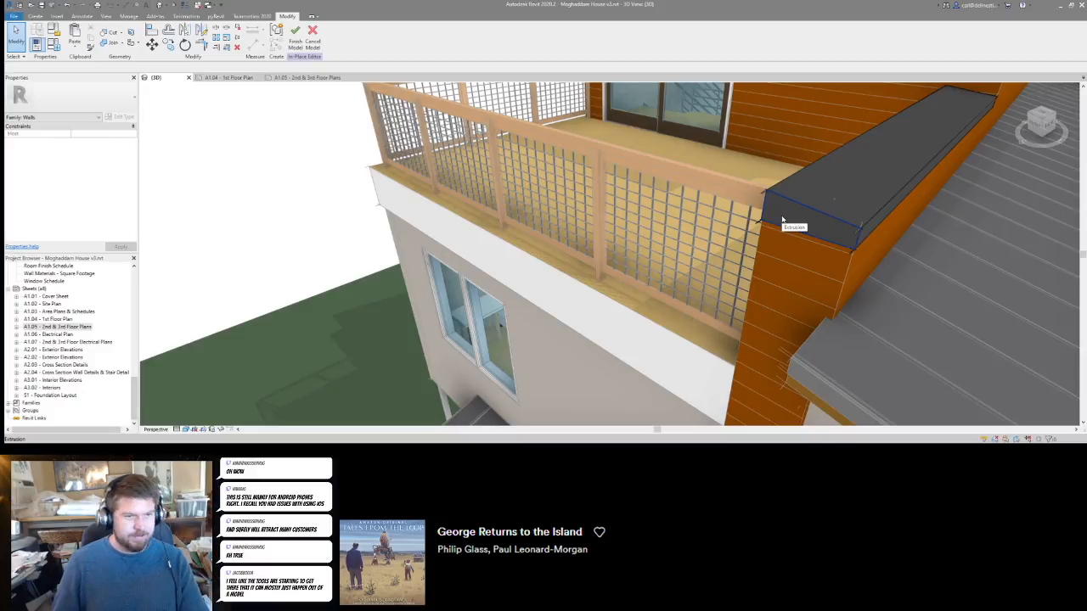
{"action": "scroll", "coordinate": [810, 218], "scroll_direction": "down", "scroll_amount": 2}
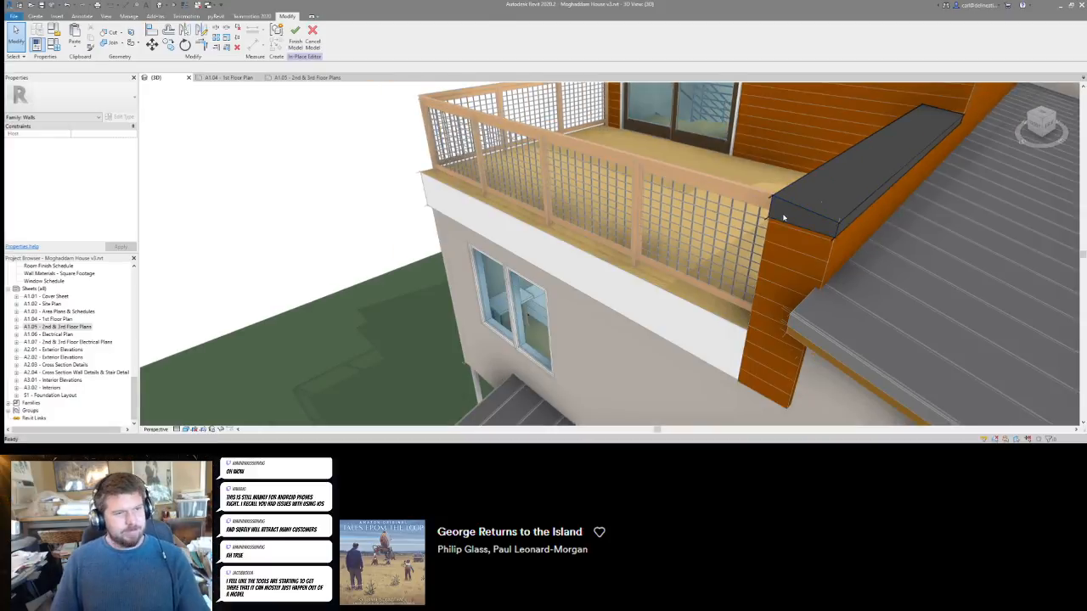
{"action": "key", "text": "f"}
{"action": "key", "text": "f"}
{"action": "middle_click_drag", "start_coordinate": [783, 218], "coordinate": [735, 247], "text": "shift"}
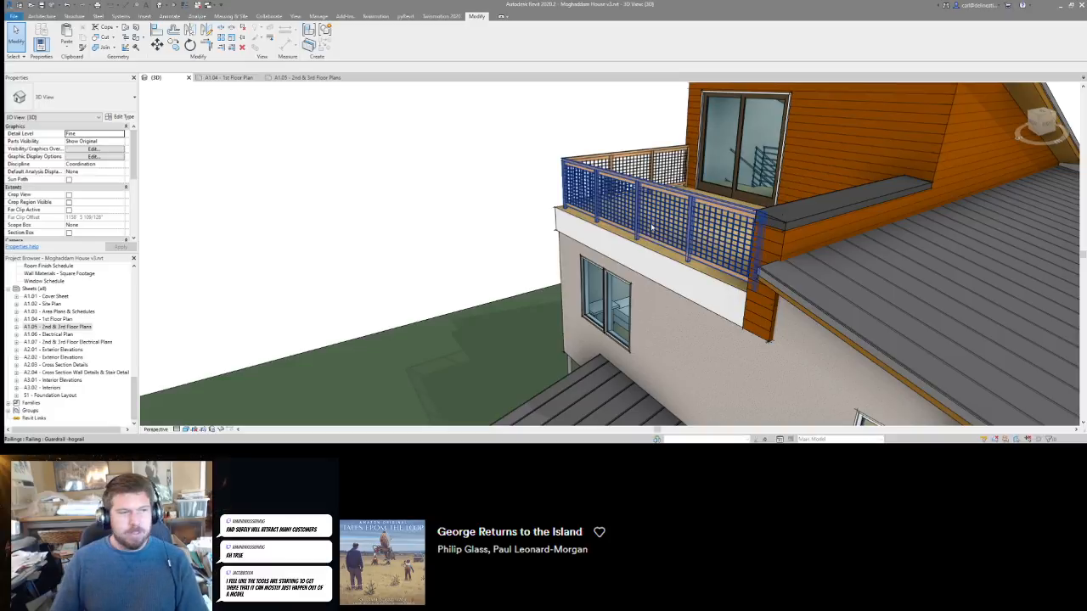
{"action": "middle_click_drag", "start_coordinate": [508, 231], "coordinate": [499, 269], "text": "shift"}
{"action": "scroll", "coordinate": [498, 227], "scroll_direction": "down", "scroll_amount": 2}
{"action": "scroll", "coordinate": [499, 268], "scroll_direction": "up", "scroll_amount": 2}
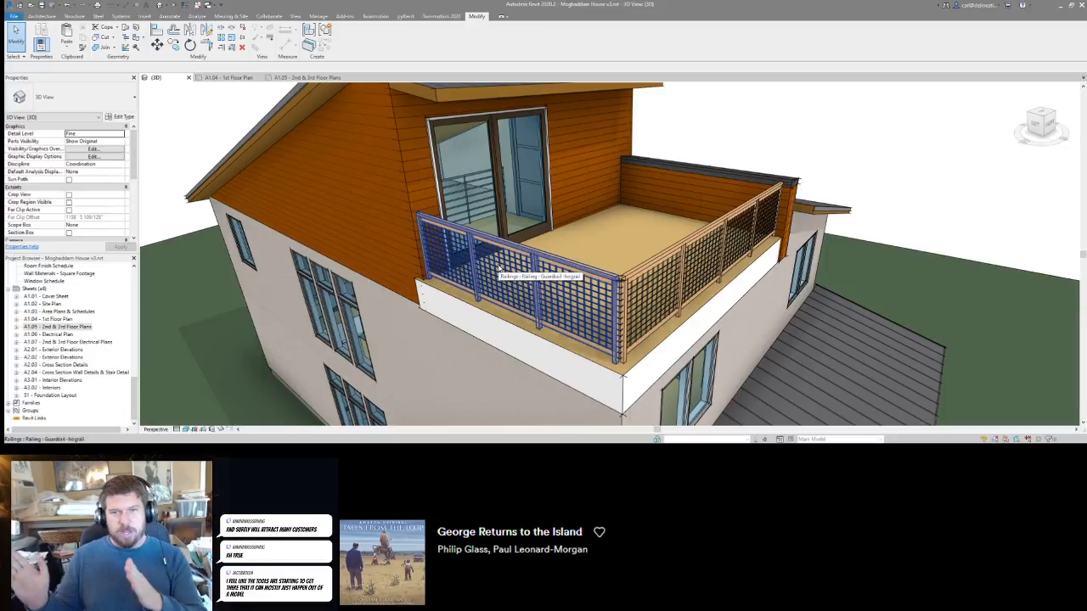
Look over the balcony from the front and check on the project loading in the other Revit window before returning.
{"action": "scroll", "coordinate": [529, 170], "scroll_direction": "down", "scroll_amount": 5}
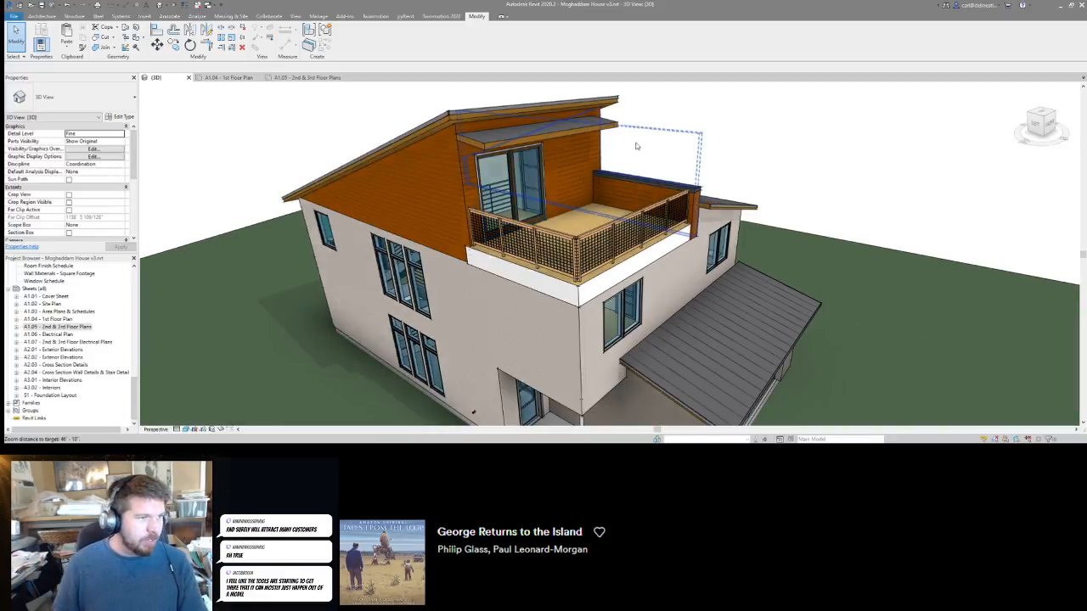
{"action": "middle_click_drag", "start_coordinate": [624, 282], "coordinate": [536, 254], "text": "shift"}
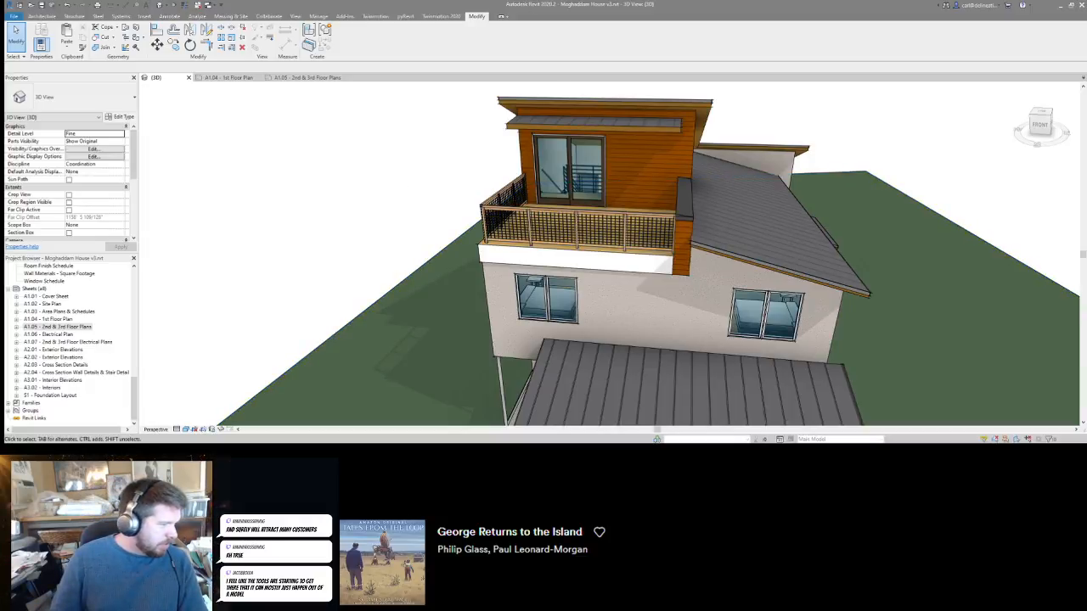
{"action": "mouse_move", "coordinate": [151, 449]}
{"action": "left_click", "coordinate": [175, 423]}
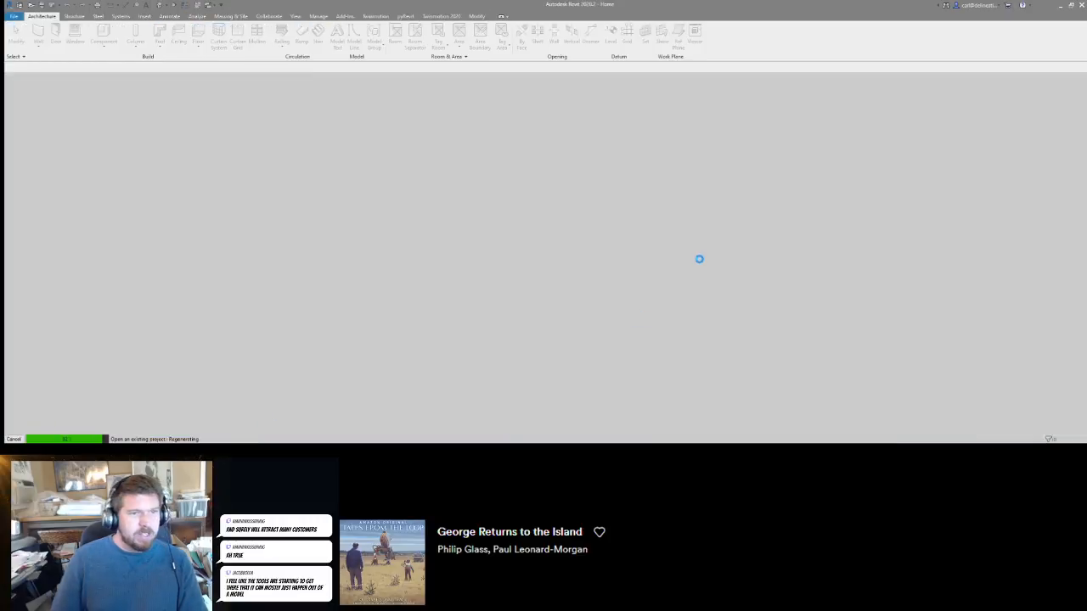
{"action": "mouse_move", "coordinate": [151, 448]}
{"action": "left_click", "coordinate": [107, 424]}
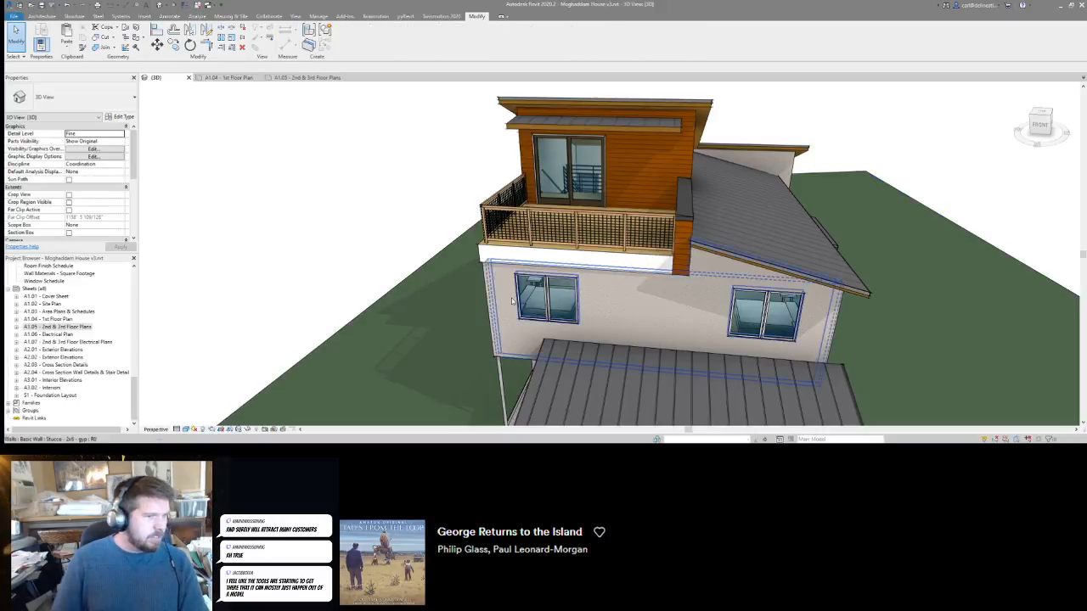
Examine the balcony's parapet cap, railings and door canopy from the front, the left side and a wider exterior view.
{"action": "scroll", "coordinate": [653, 184], "scroll_direction": "up", "scroll_amount": 2}
{"action": "scroll", "coordinate": [653, 184], "scroll_direction": "down", "scroll_amount": 2}
{"action": "middle_click_drag", "start_coordinate": [612, 246], "coordinate": [543, 314]}
{"action": "scroll", "coordinate": [543, 288], "scroll_direction": "up", "scroll_amount": 3}
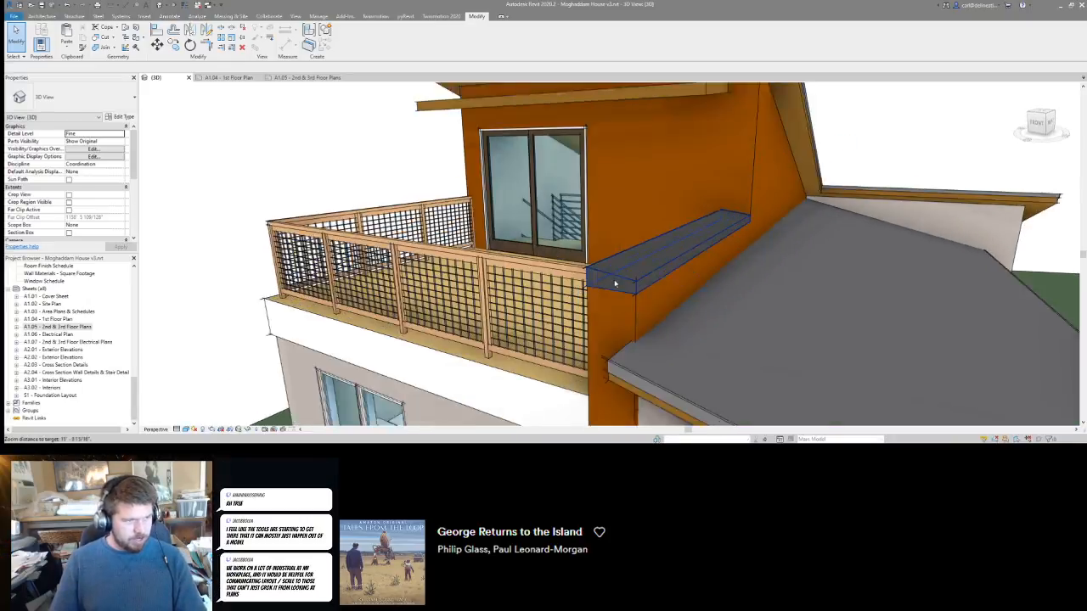
{"action": "scroll", "coordinate": [541, 253], "scroll_direction": "down", "scroll_amount": 1}
{"action": "scroll", "coordinate": [542, 253], "scroll_direction": "down", "scroll_amount": 1}
{"action": "middle_click_drag", "start_coordinate": [542, 254], "coordinate": [590, 272], "text": "shift"}
{"action": "middle_click_drag", "start_coordinate": [514, 271], "coordinate": [679, 242], "text": "shift"}
{"action": "scroll", "coordinate": [616, 268], "scroll_direction": "up", "scroll_amount": 1}
{"action": "scroll", "coordinate": [637, 260], "scroll_direction": "down", "scroll_amount": 2}
{"action": "scroll", "coordinate": [535, 152], "scroll_direction": "up", "scroll_amount": 1}
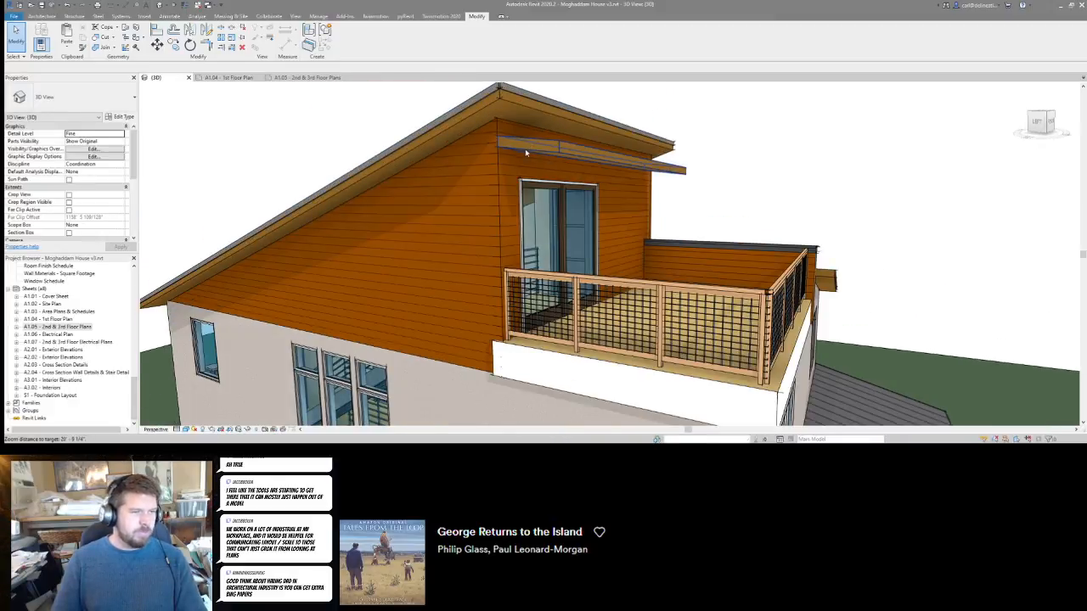
{"action": "scroll", "coordinate": [528, 154], "scroll_direction": "down", "scroll_amount": 2}
{"action": "middle_click_drag", "start_coordinate": [714, 210], "coordinate": [591, 198], "text": "shift"}
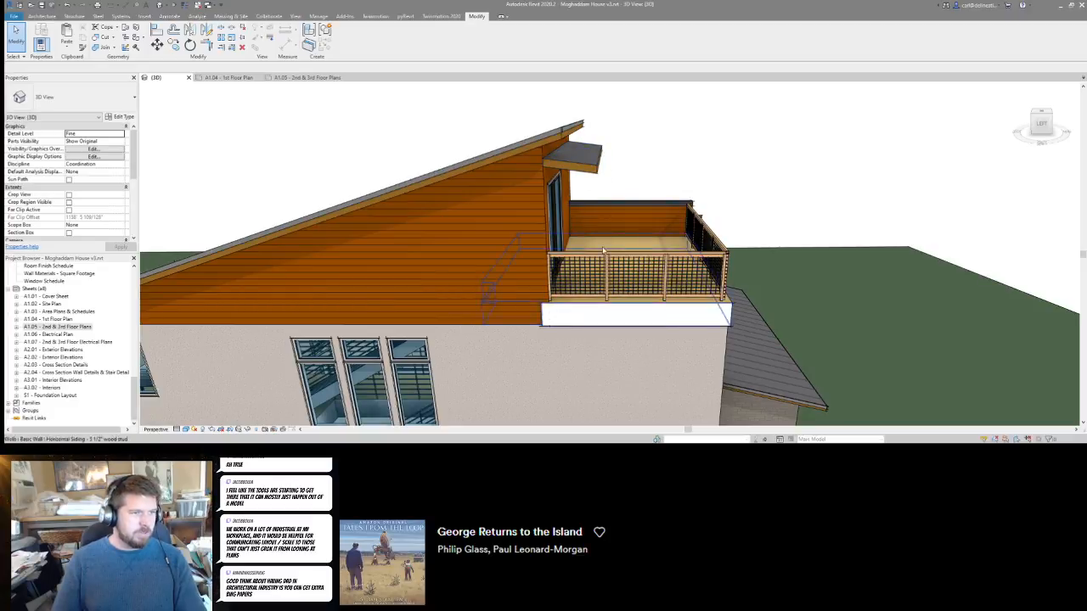
{"action": "middle_click_drag", "start_coordinate": [760, 187], "coordinate": [671, 225], "text": "shift"}
{"action": "middle_click_drag", "start_coordinate": [552, 263], "coordinate": [696, 329], "text": "shift"}
{"action": "scroll", "coordinate": [604, 253], "scroll_direction": "down", "scroll_amount": 2}
{"action": "scroll", "coordinate": [662, 274], "scroll_direction": "down", "scroll_amount": 2}
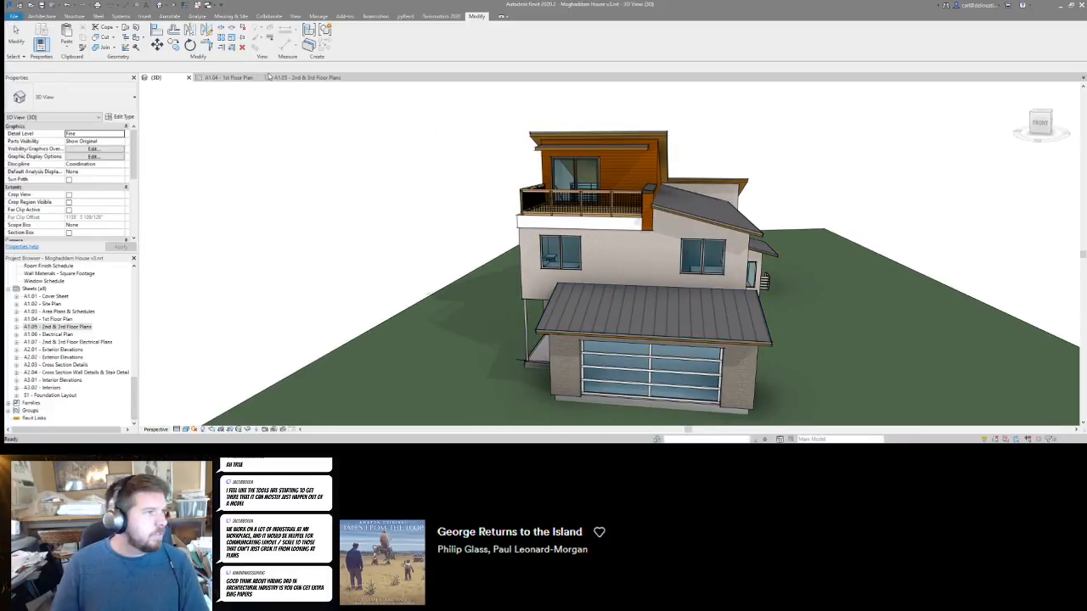
Review the balcony's parapet wall revision note on the 2nd & 3rd Floor Plans sheet, A1.05, and return to the 3D view.
{"action": "left_click", "coordinate": [306, 78]}
{"action": "middle_click_drag", "start_coordinate": [423, 261], "coordinate": [304, 277]}
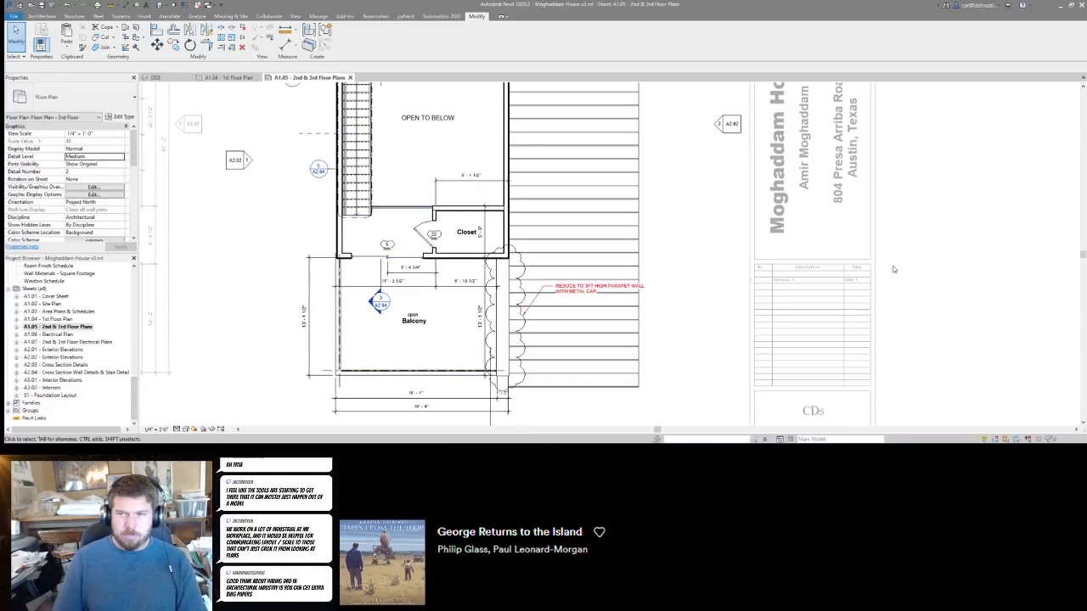
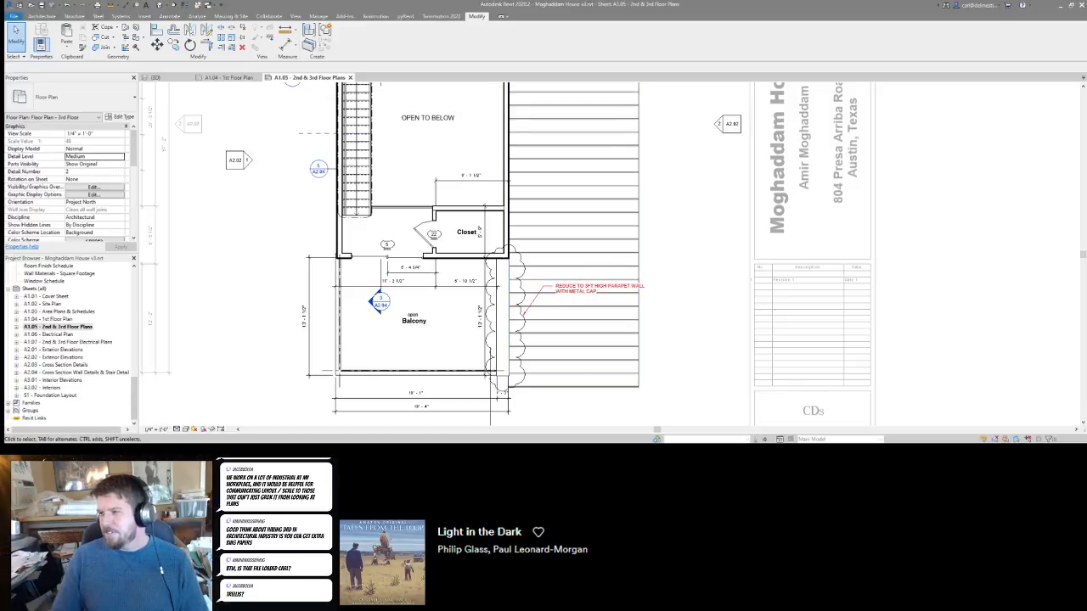
{"action": "scroll", "coordinate": [579, 293], "scroll_direction": "down", "scroll_amount": 3}
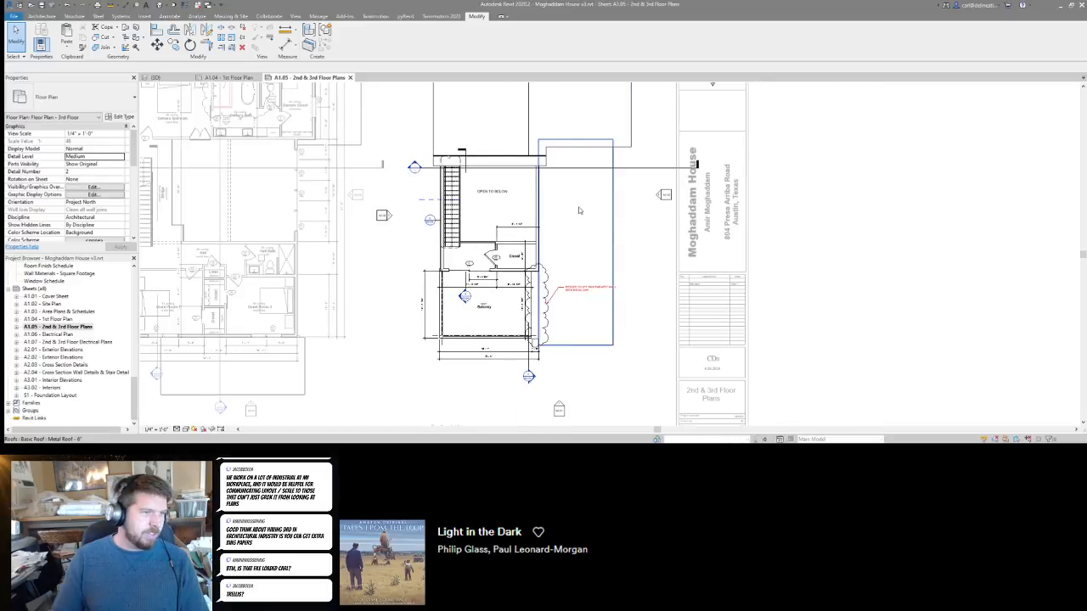
{"action": "left_click", "coordinate": [579, 210]}
{"action": "key", "text": "ctrl+Tab"}
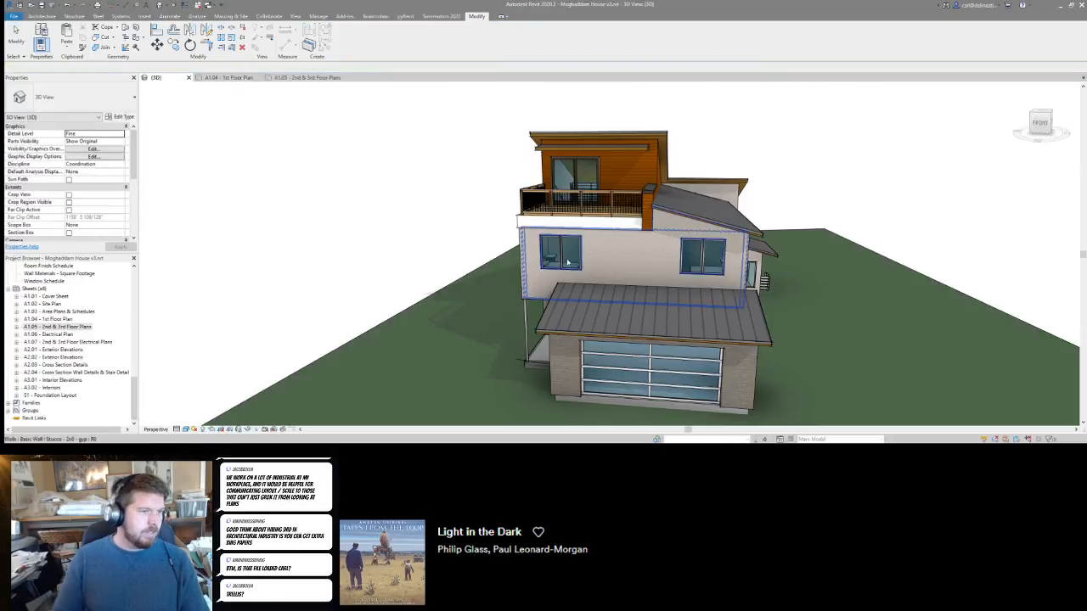
Select the roof canopy above the balcony door and inspect the house's roofs and massing from above, the front and the right.
{"action": "scroll", "coordinate": [585, 139], "scroll_direction": "up", "scroll_amount": 2}
{"action": "left_click", "coordinate": [584, 140]}
{"action": "middle_click_drag", "start_coordinate": [478, 270], "coordinate": [747, 238], "text": "shift"}
{"action": "scroll", "coordinate": [751, 324], "scroll_direction": "down", "scroll_amount": 1}
{"action": "scroll", "coordinate": [752, 325], "scroll_direction": "up", "scroll_amount": 1}
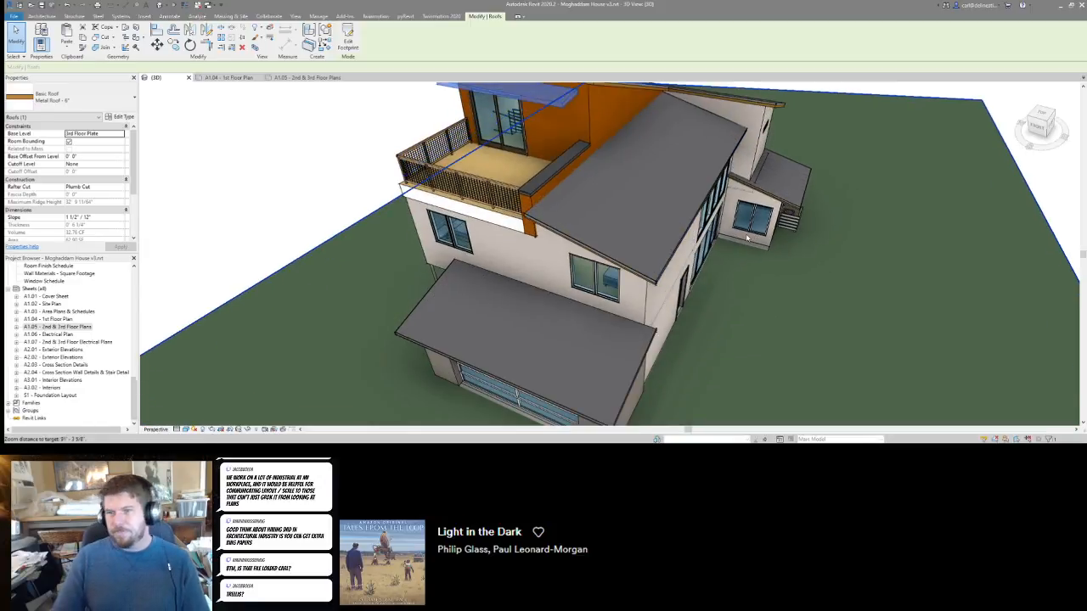
{"action": "scroll", "coordinate": [747, 238], "scroll_direction": "down", "scroll_amount": 3}
{"action": "middle_click_drag", "start_coordinate": [715, 314], "coordinate": [437, 266], "text": "shift"}
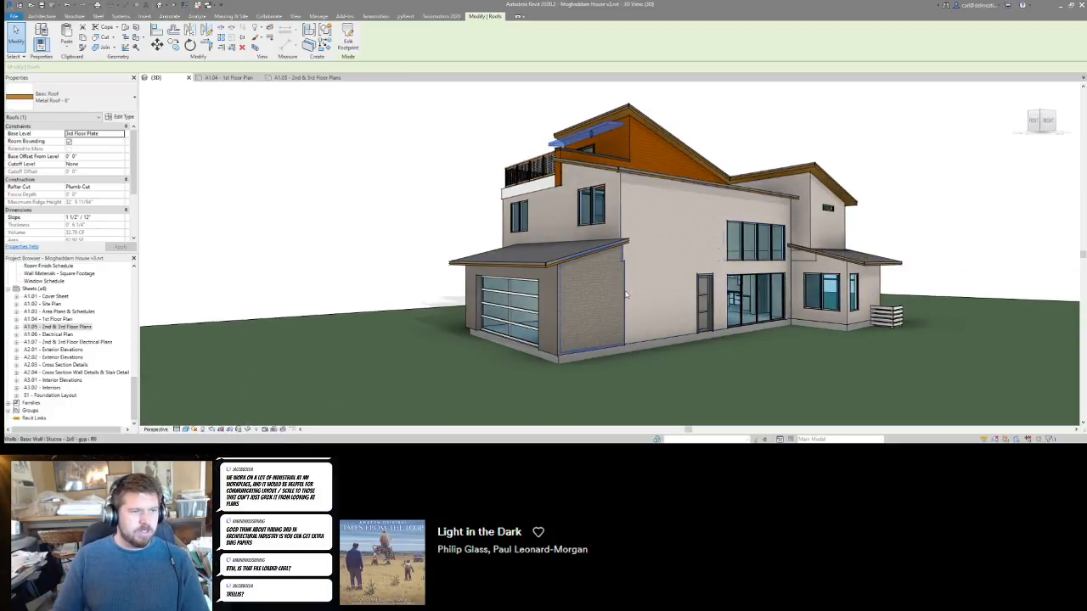
{"action": "middle_click_drag", "start_coordinate": [661, 305], "coordinate": [561, 256], "text": "shift"}
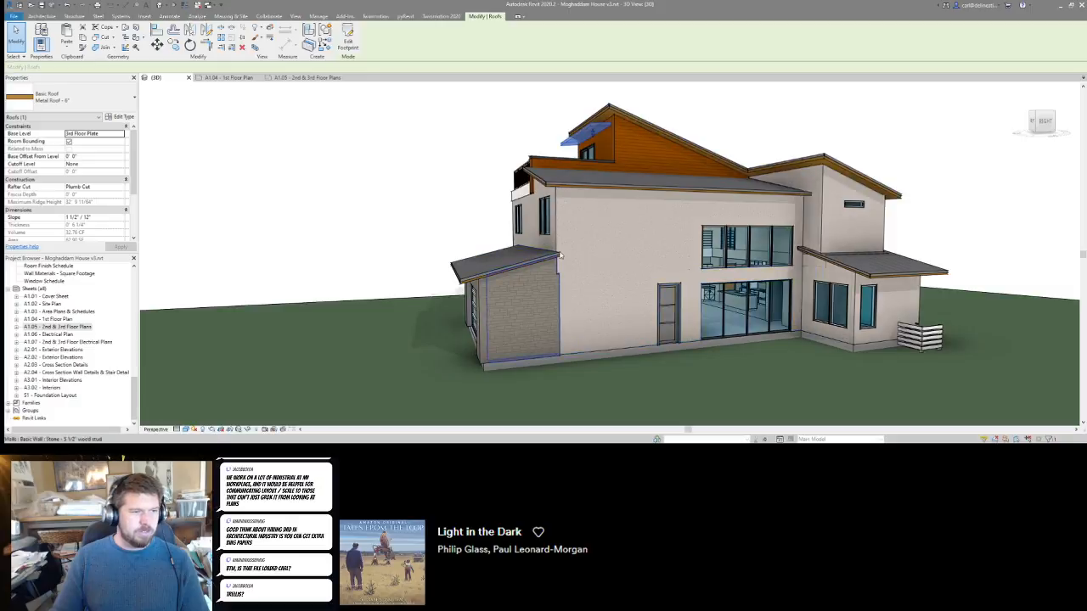
{"action": "middle_click_drag", "start_coordinate": [504, 319], "coordinate": [705, 320], "text": "shift"}
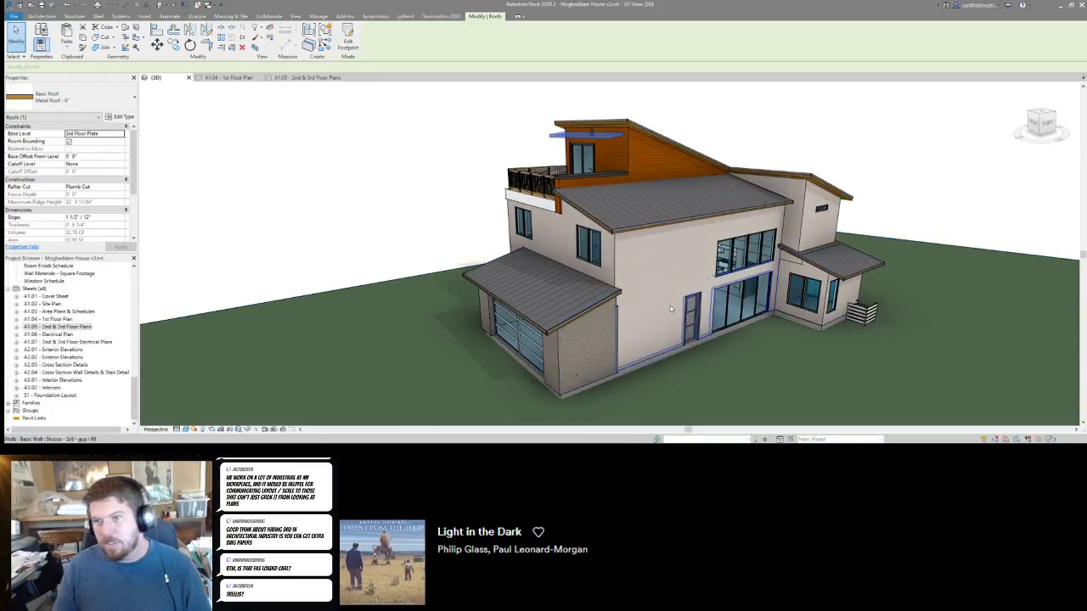
{"action": "scroll", "coordinate": [439, 192], "scroll_direction": "down", "scroll_amount": 3}
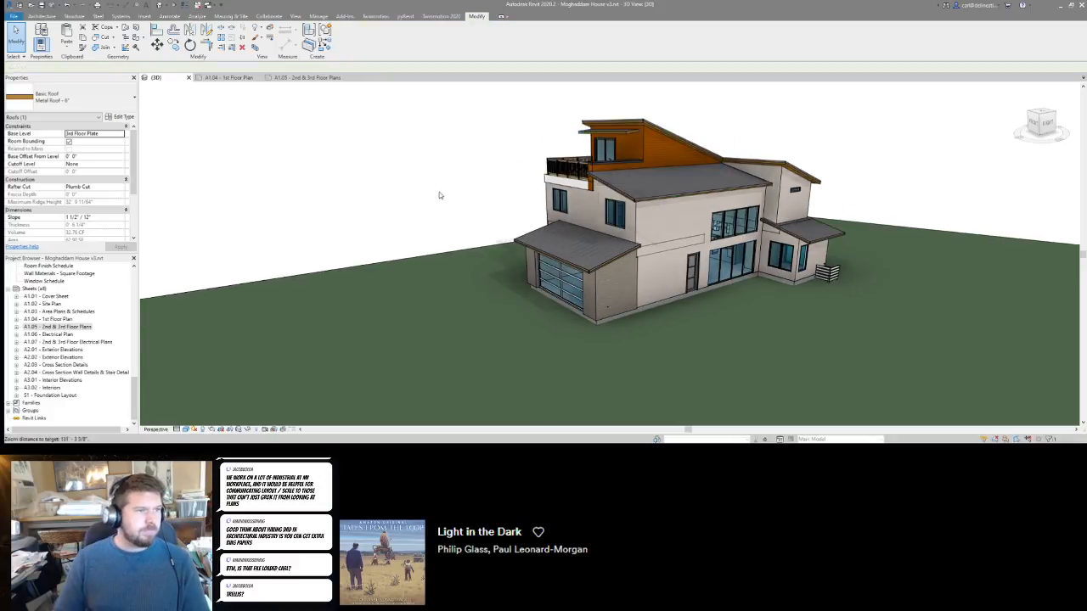
Delete the 3 ft parapet wall note and its revision cloud beside the 3rd floor balcony on sheet A1.05.
{"action": "left_click", "coordinate": [439, 192]}
{"action": "left_click", "coordinate": [305, 78]}
{"action": "scroll", "coordinate": [689, 248], "scroll_direction": "up", "scroll_amount": 2}
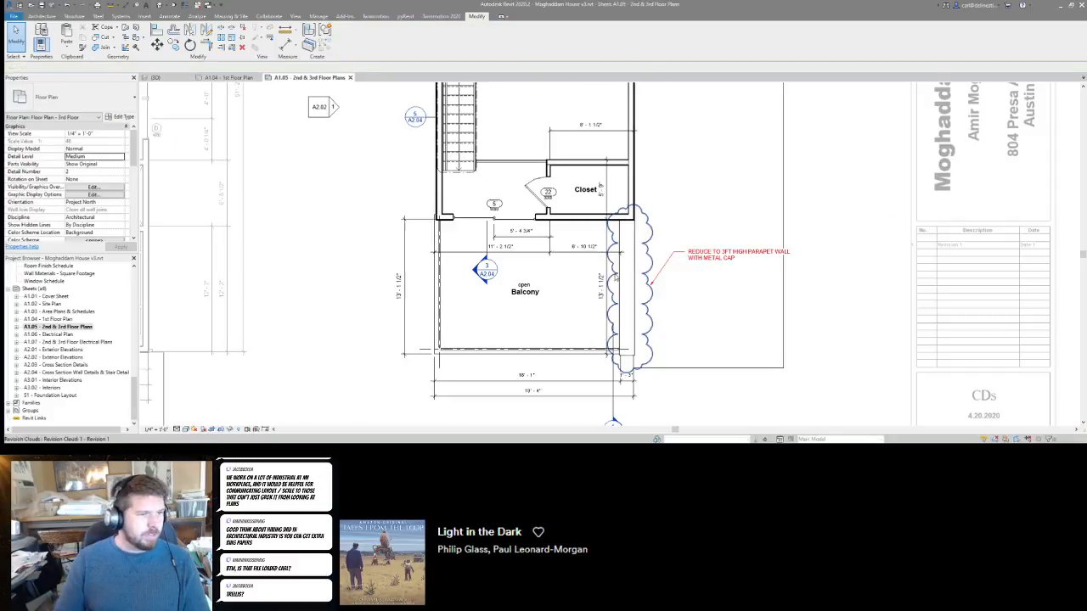
{"action": "double_click", "coordinate": [678, 261]}
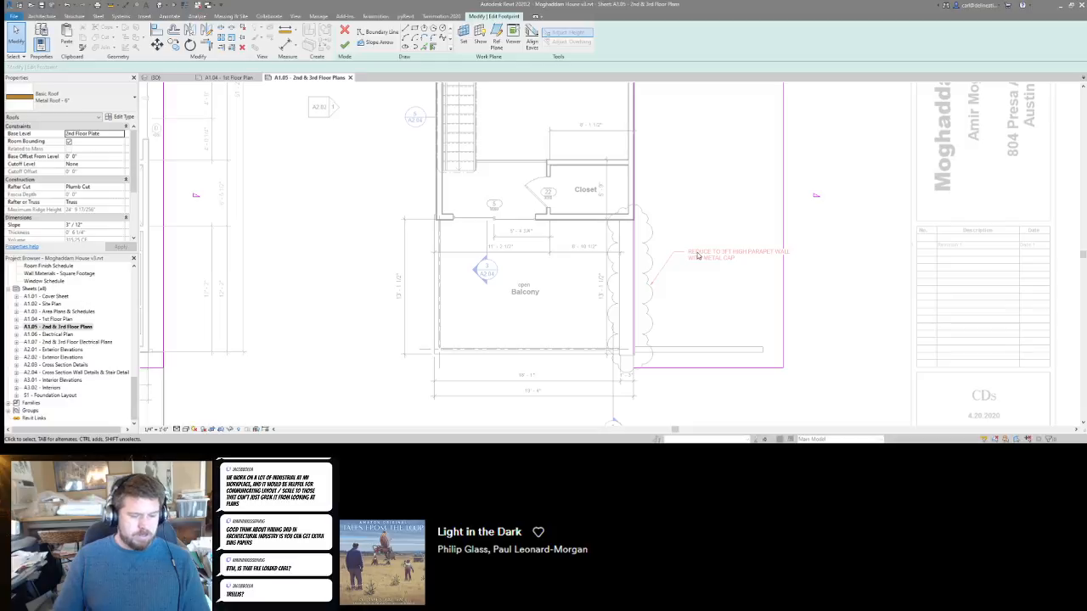
{"action": "left_click", "coordinate": [344, 30]}
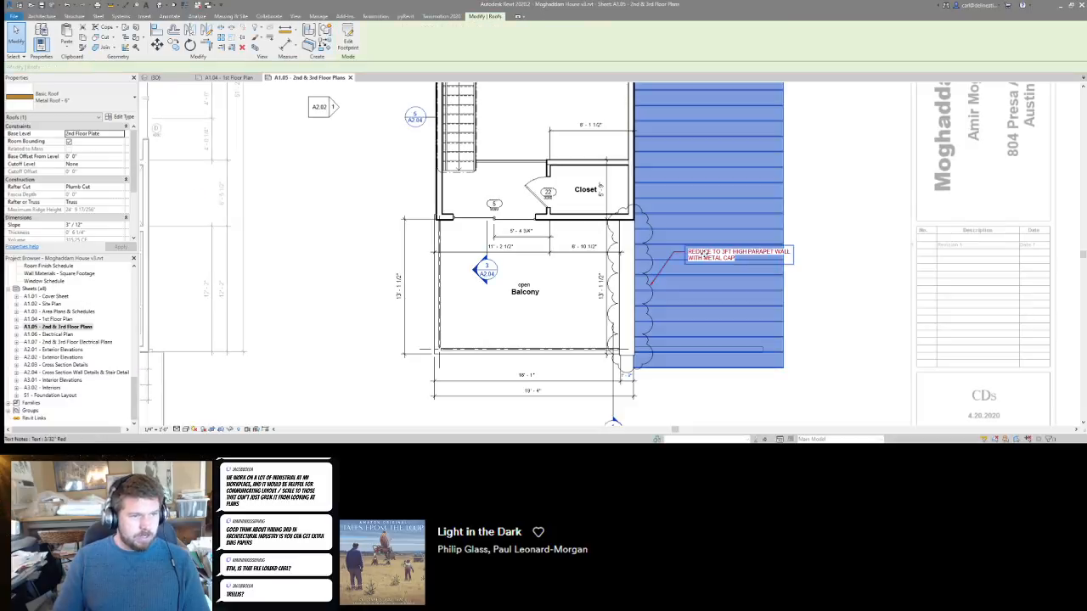
{"action": "left_click", "coordinate": [651, 244]}
{"action": "left_click", "coordinate": [653, 242], "text": "ctrl"}
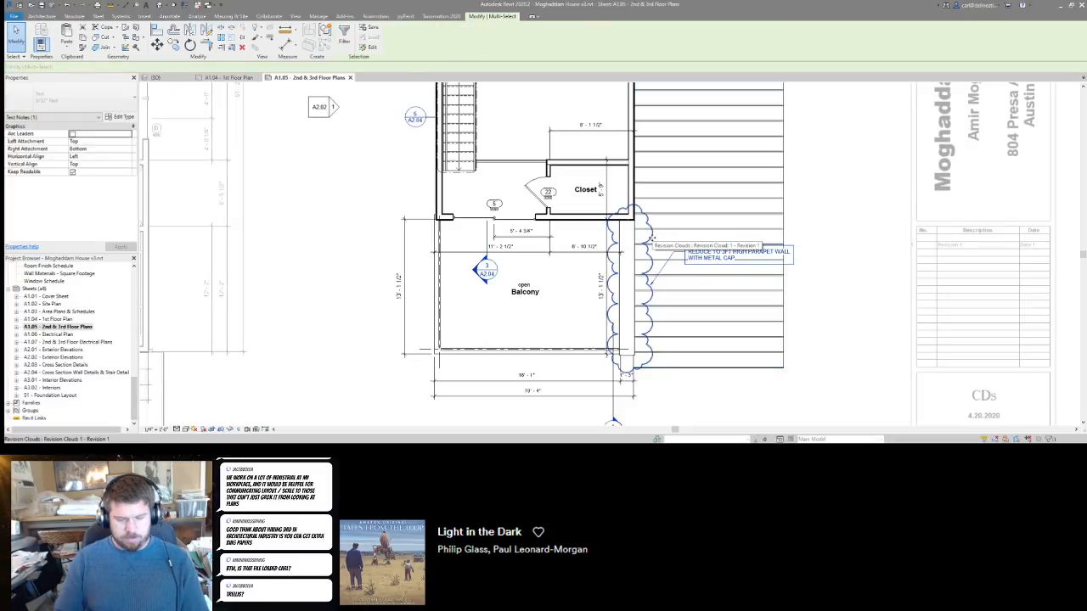
{"action": "key", "text": "Delete"}
Leave the 3rd floor plan viewport and examine the Owners Bath's curb, glass and trench drain revision on the 2nd floor plan.
{"action": "scroll", "coordinate": [650, 247], "scroll_direction": "down", "scroll_amount": 4}
{"action": "middle_click_drag", "start_coordinate": [518, 238], "coordinate": [604, 345]}
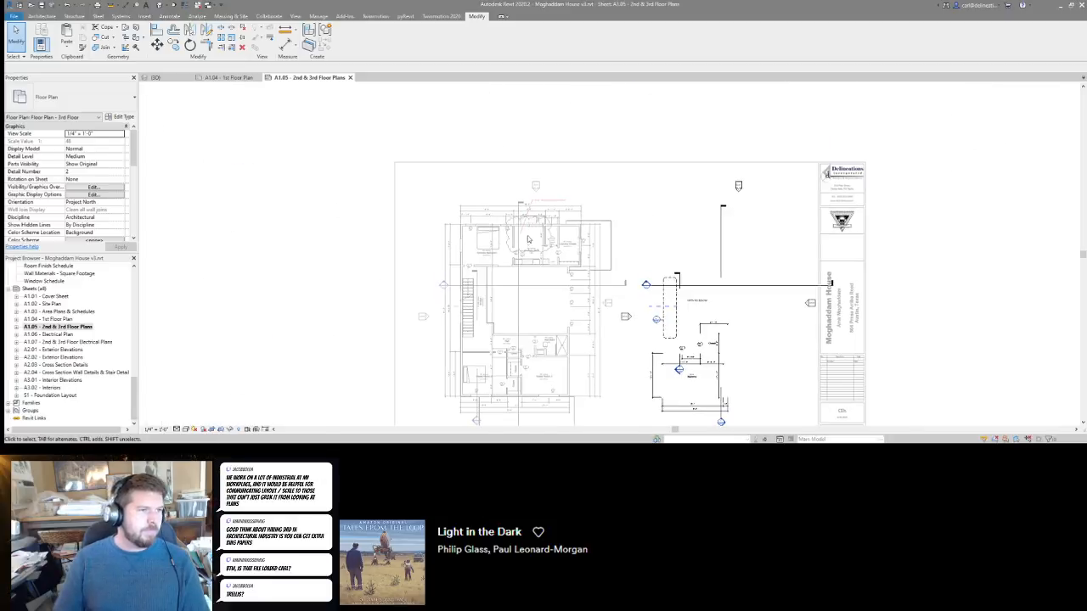
{"action": "scroll", "coordinate": [530, 236], "scroll_direction": "up", "scroll_amount": 2}
{"action": "double_click", "coordinate": [542, 158]}
{"action": "scroll", "coordinate": [546, 156], "scroll_direction": "up", "scroll_amount": 5}
{"action": "middle_click_drag", "start_coordinate": [542, 206], "coordinate": [575, 158]}
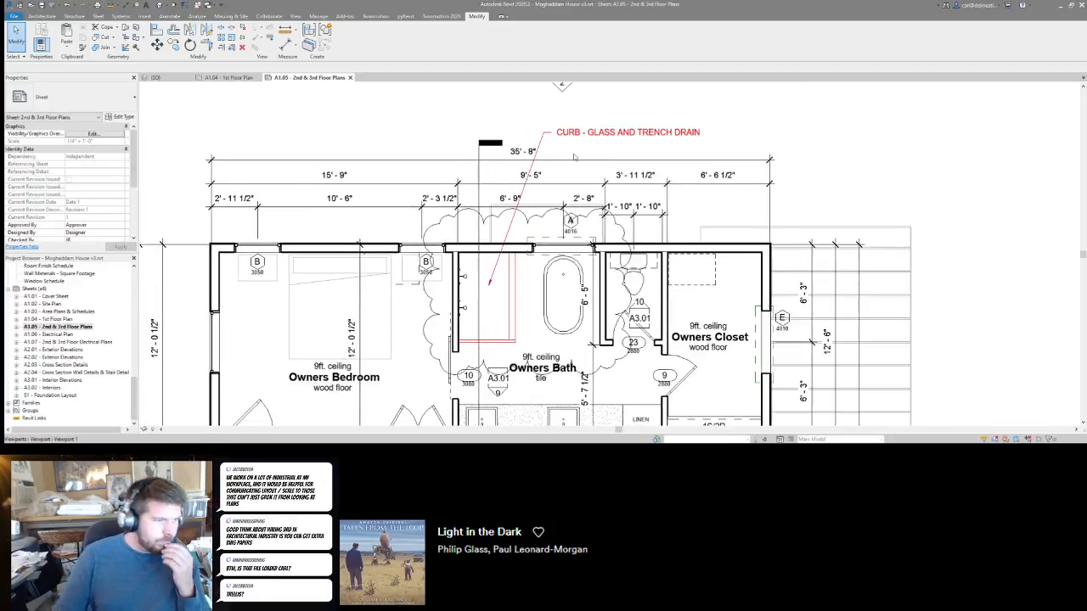
{"action": "scroll", "coordinate": [574, 157], "scroll_direction": "down", "scroll_amount": 1}
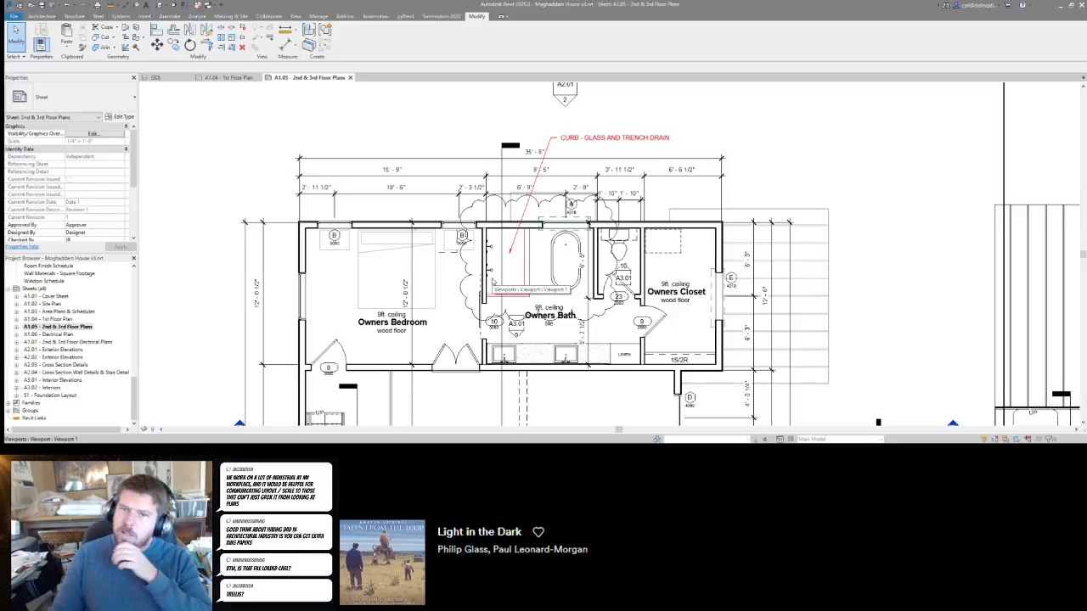
{"action": "middle_click_drag", "start_coordinate": [594, 173], "coordinate": [609, 155]}
{"action": "scroll", "coordinate": [620, 146], "scroll_direction": "down", "scroll_amount": 5}
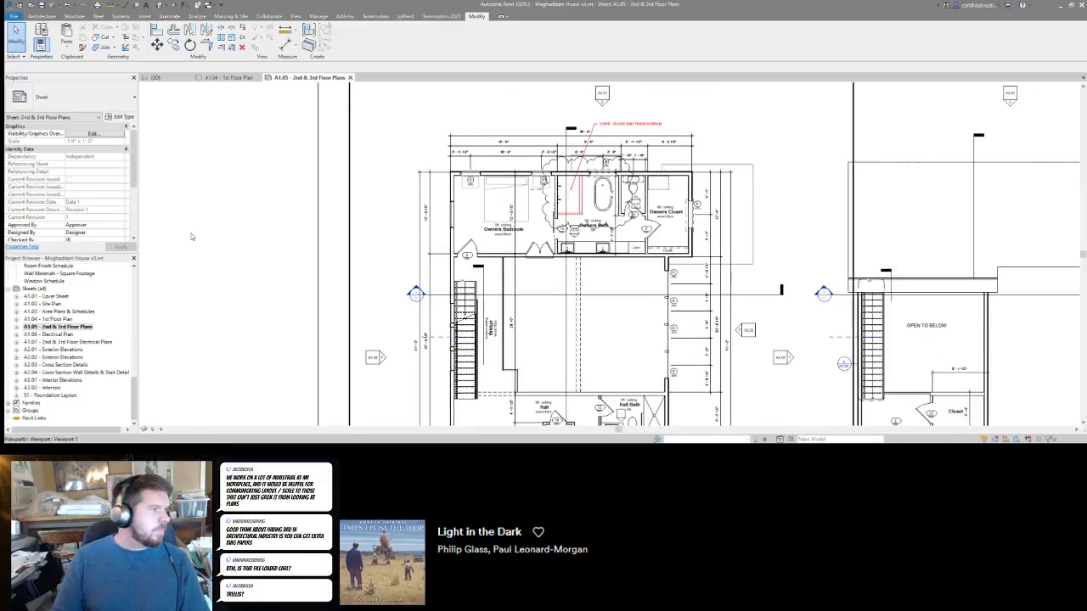
{"action": "scroll", "coordinate": [526, 240], "scroll_direction": "down", "scroll_amount": 2}
Open electrical sheets A1.06 and A1.07 and check their floor plans for outstanding revision markups.
{"action": "left_click", "coordinate": [61, 334]}
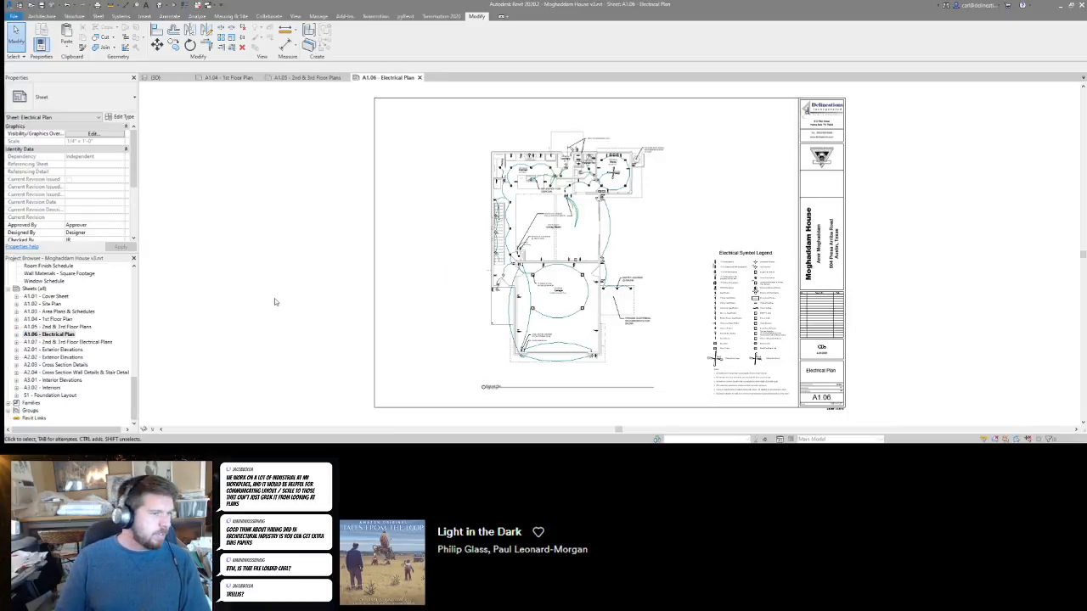
{"action": "scroll", "coordinate": [557, 232], "scroll_direction": "up", "scroll_amount": 5}
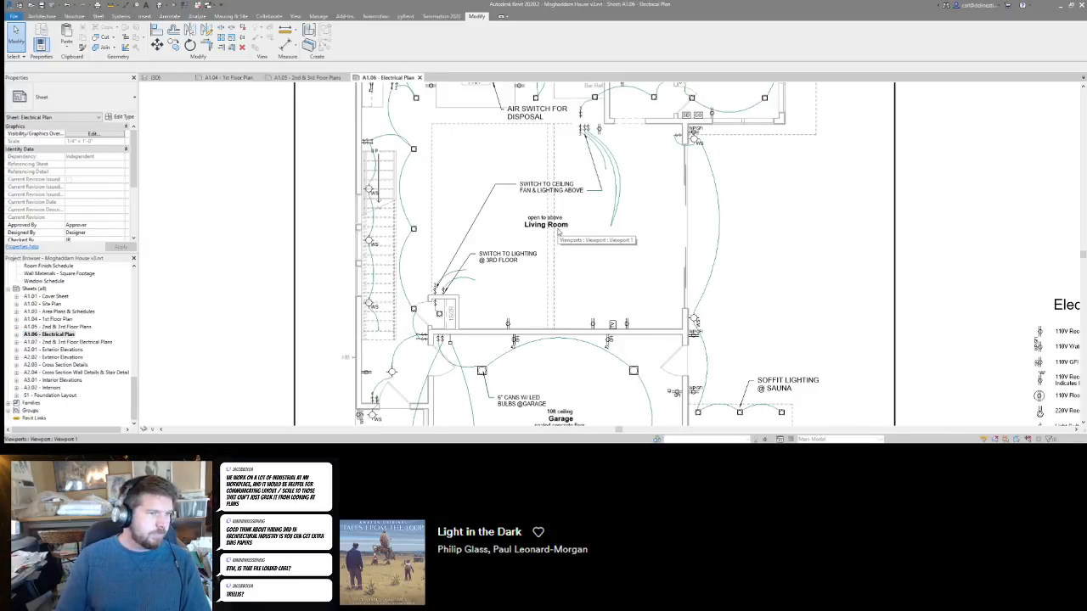
{"action": "scroll", "coordinate": [558, 231], "scroll_direction": "down", "scroll_amount": 5}
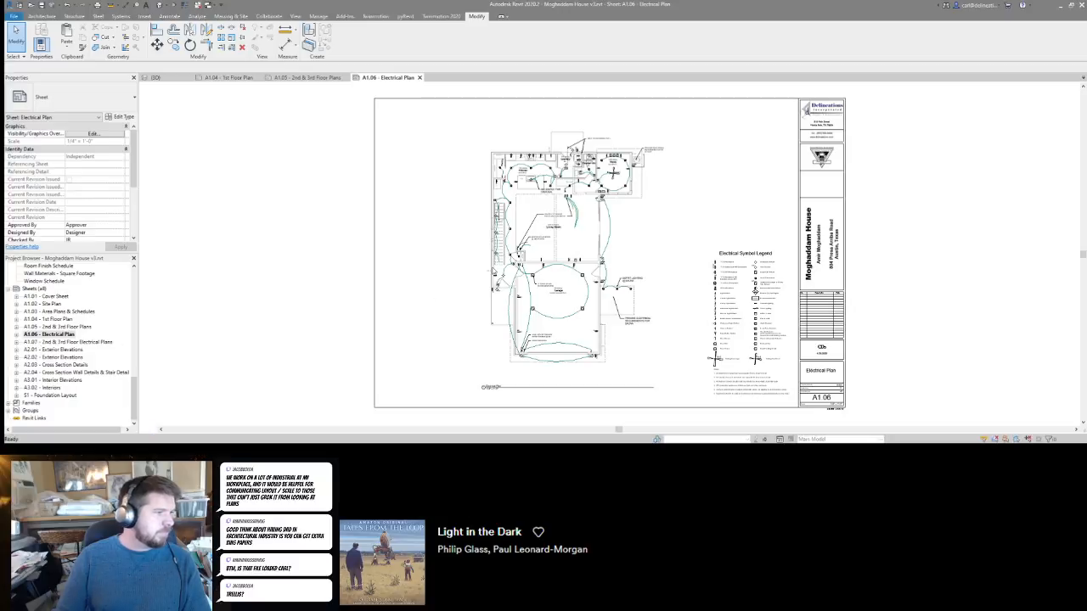
{"action": "double_click", "coordinate": [68, 341]}
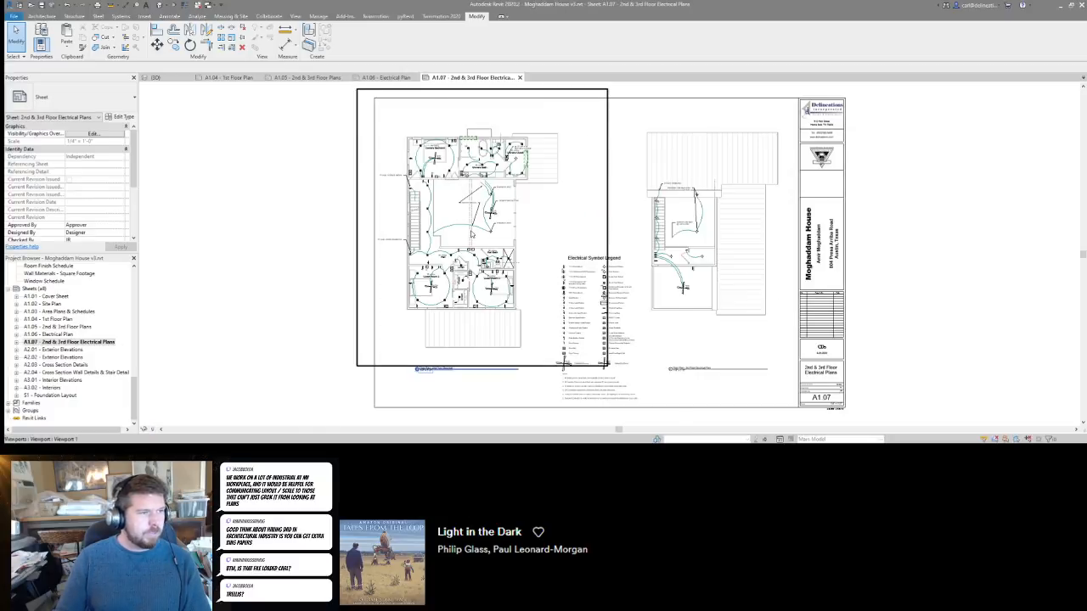
{"action": "scroll", "coordinate": [472, 234], "scroll_direction": "up", "scroll_amount": 4}
{"action": "scroll", "coordinate": [489, 239], "scroll_direction": "down", "scroll_amount": 2}
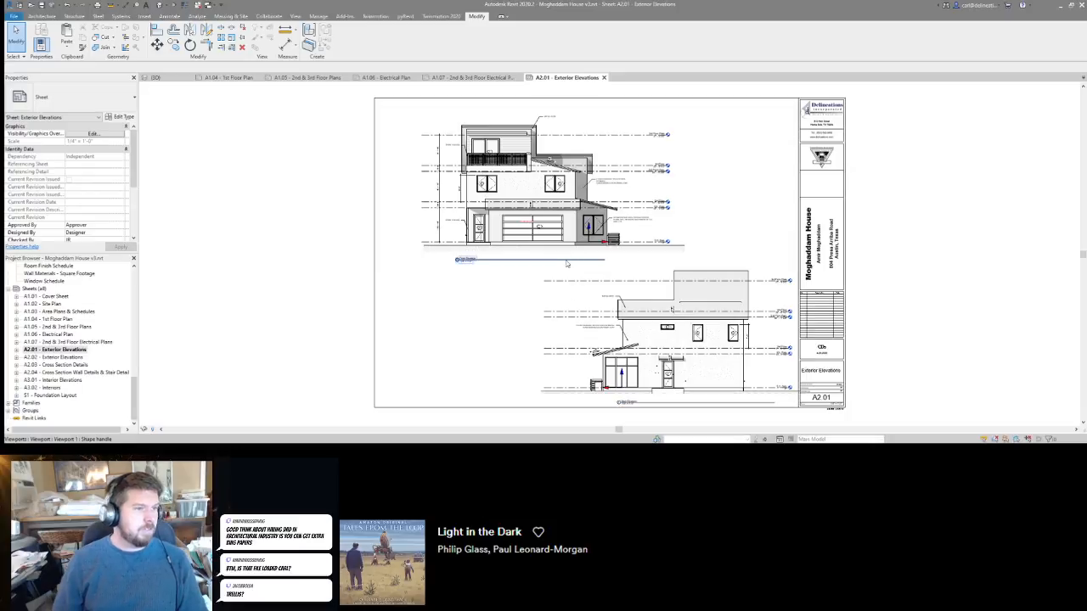
Try to assign the Exterior Elevation view template to the back, front, left and right building elevations together.
{"action": "left_click", "coordinate": [566, 251]}
{"action": "scroll", "coordinate": [85, 174], "scroll_direction": "down", "scroll_amount": 6}
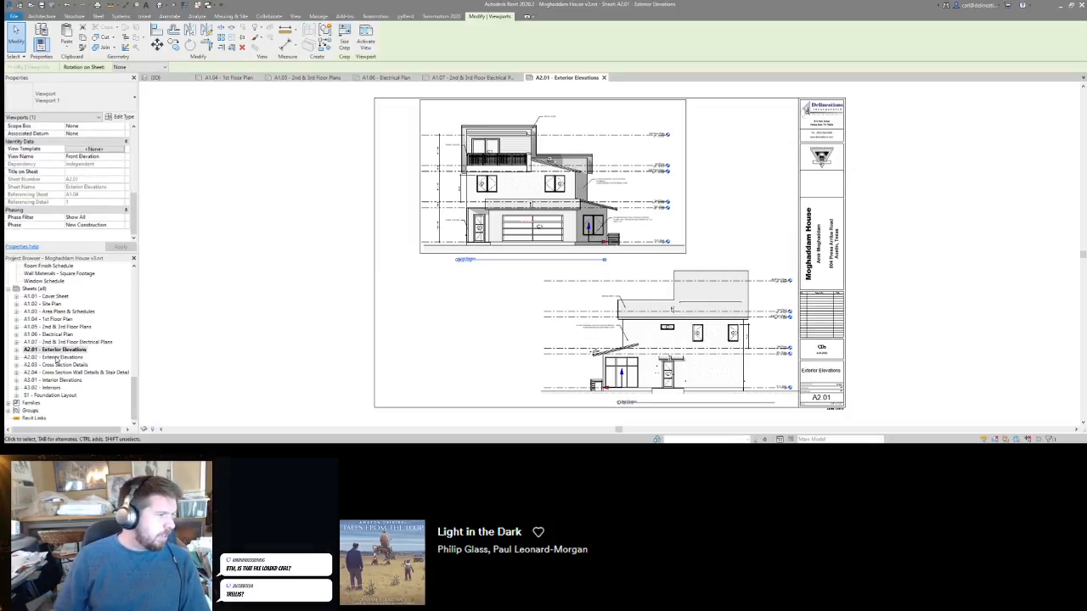
{"action": "scroll", "coordinate": [31, 330], "scroll_direction": "up", "scroll_amount": 10}
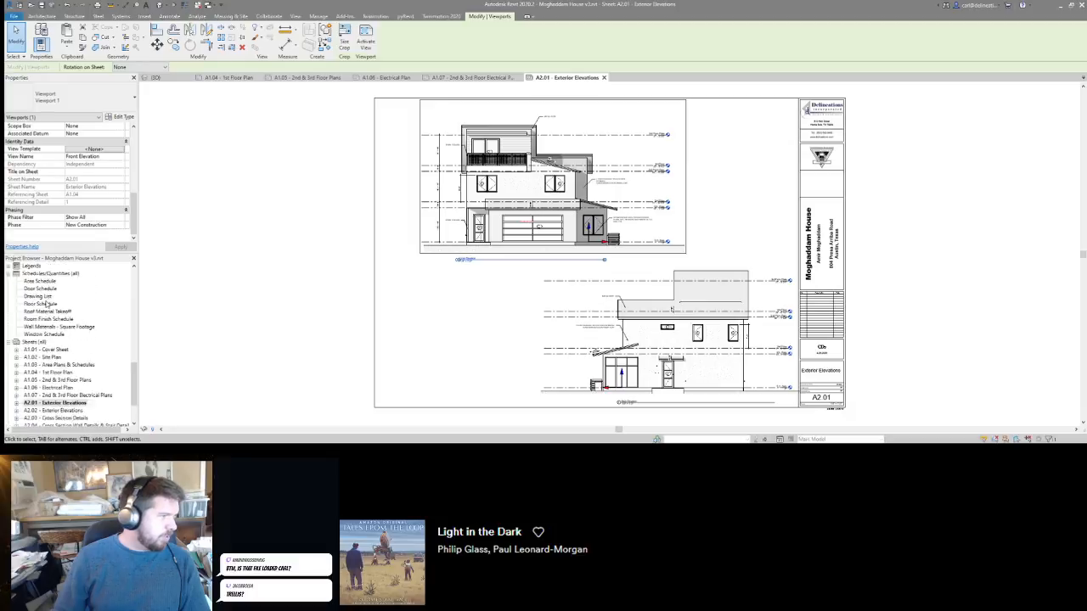
{"action": "scroll", "coordinate": [51, 320], "scroll_direction": "up", "scroll_amount": 4}
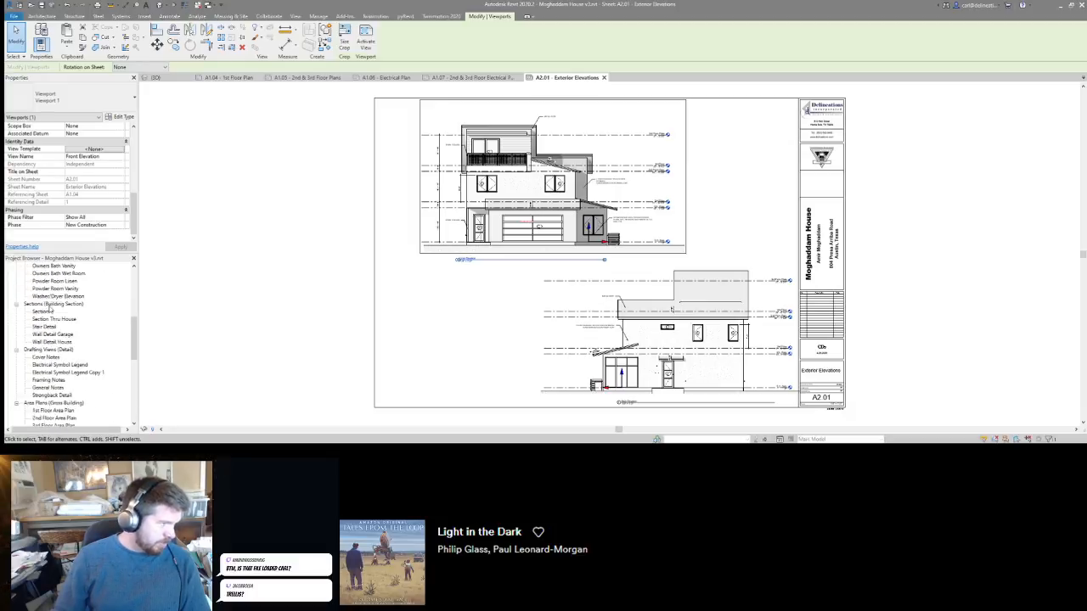
{"action": "scroll", "coordinate": [51, 314], "scroll_direction": "up", "scroll_amount": 4}
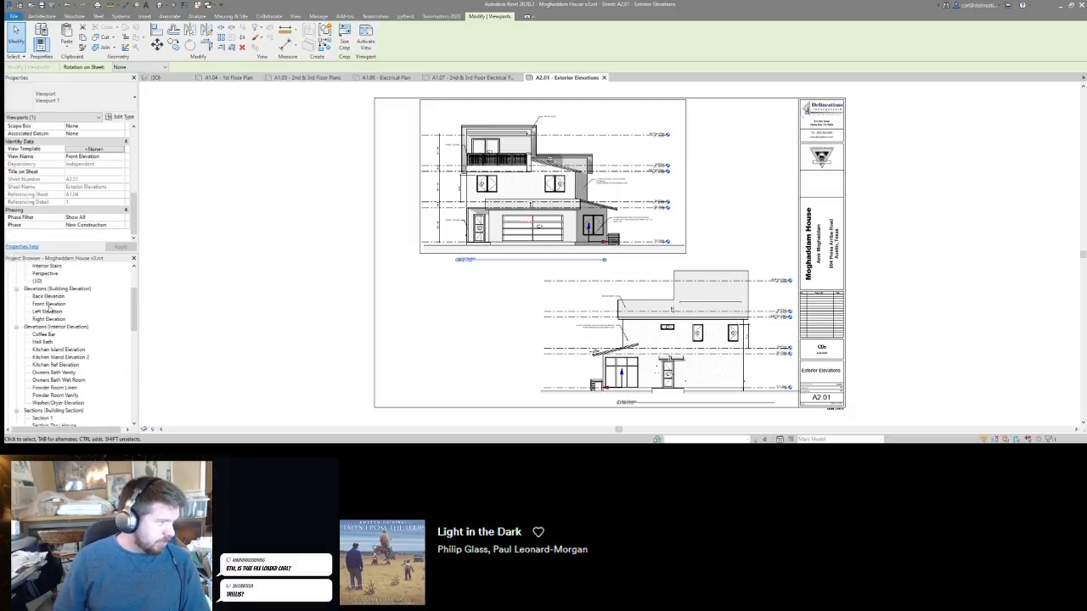
{"action": "left_click", "coordinate": [48, 320]}
{"action": "left_click", "coordinate": [49, 342], "text": "shift"}
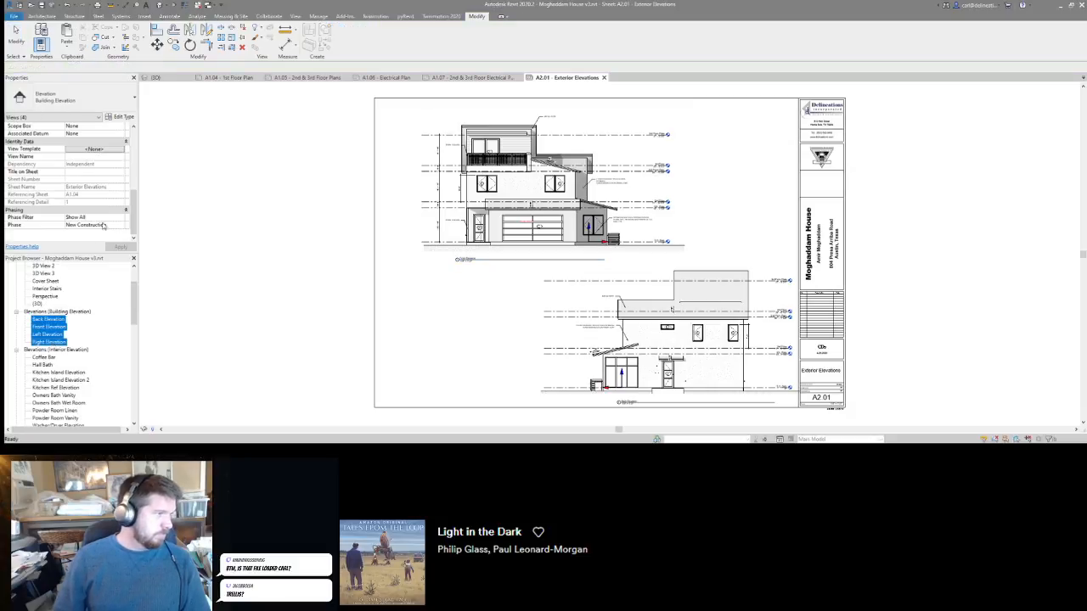
{"action": "left_click", "coordinate": [110, 151]}
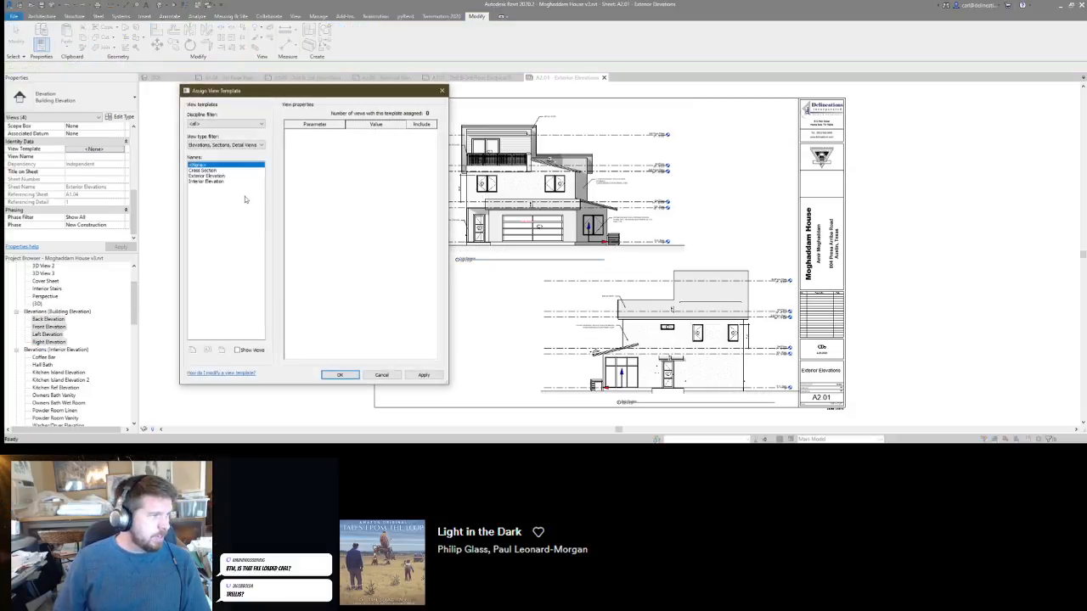
{"action": "left_click", "coordinate": [208, 176]}
{"action": "left_click", "coordinate": [340, 375]}
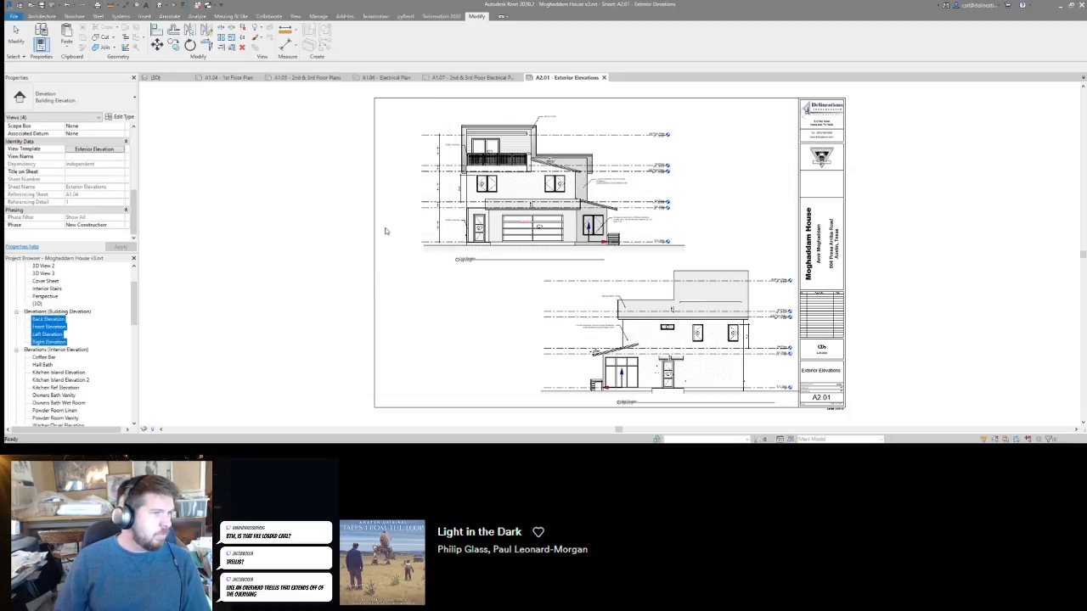
{"action": "left_click", "coordinate": [386, 230]}
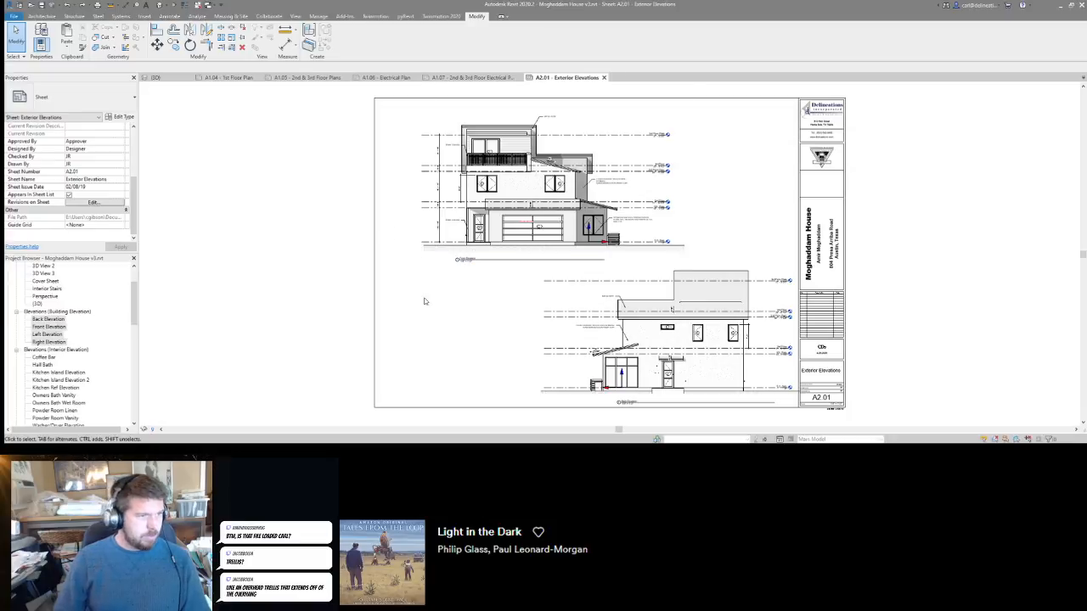
{"action": "left_click", "coordinate": [515, 183]}
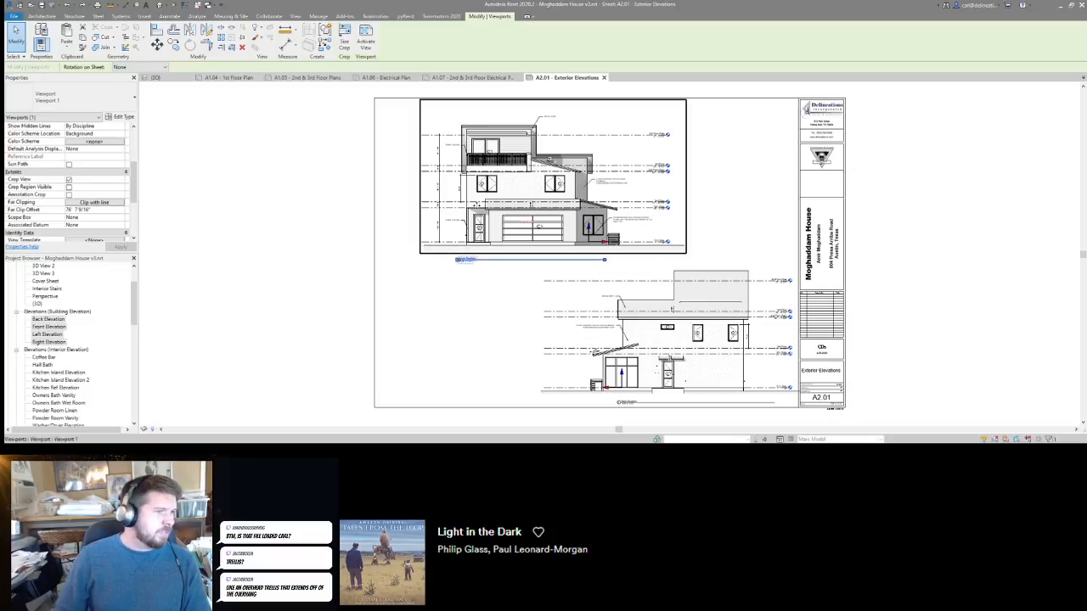
{"action": "double_click", "coordinate": [459, 223]}
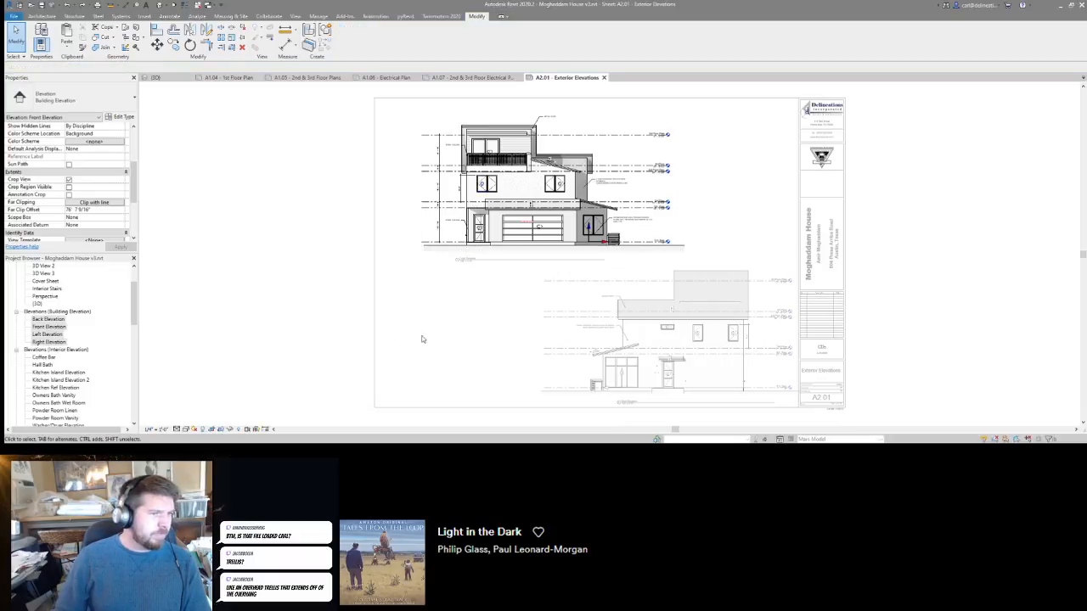
{"action": "scroll", "coordinate": [469, 159], "scroll_direction": "up", "scroll_amount": 4}
{"action": "scroll", "coordinate": [471, 161], "scroll_direction": "down", "scroll_amount": 4}
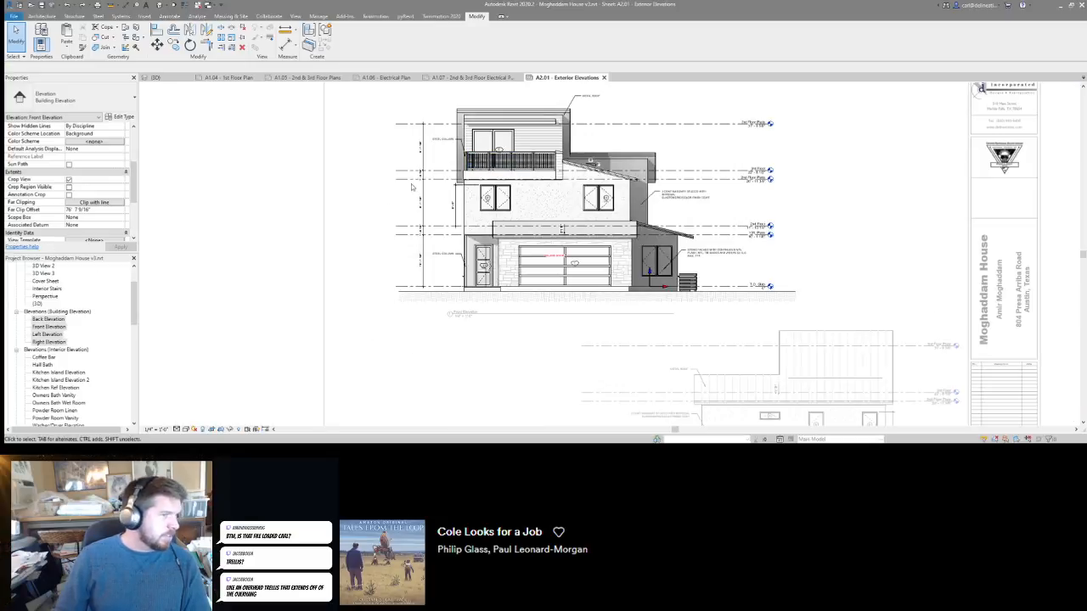
{"action": "double_click", "coordinate": [347, 193]}
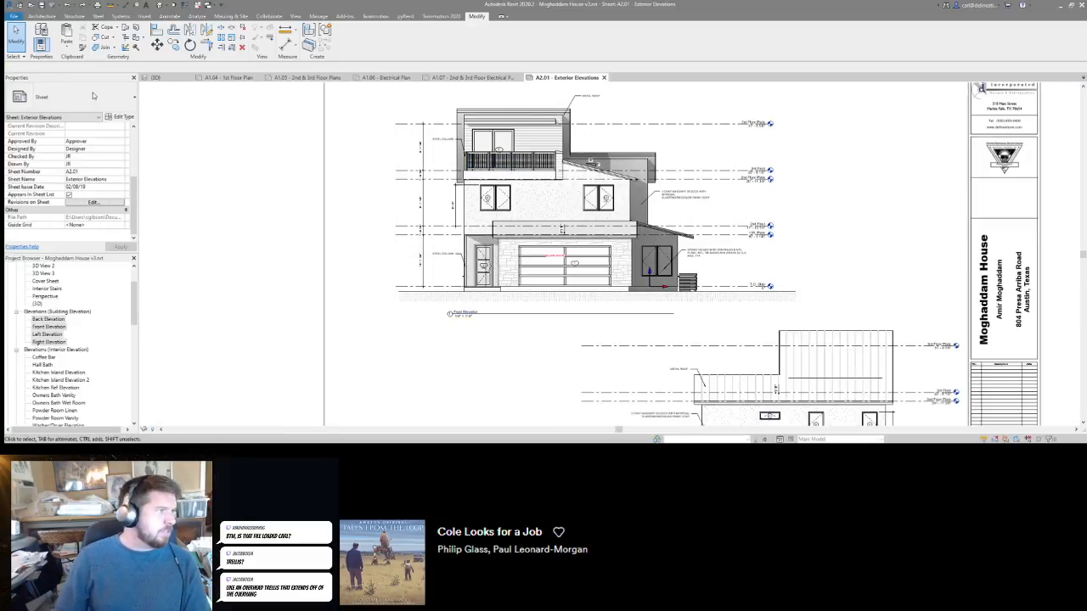
Activate the Front Elevation viewport on sheet A2.01 and create a view template from it named "Exterior Elevations - Update".
{"action": "double_click", "coordinate": [432, 152]}
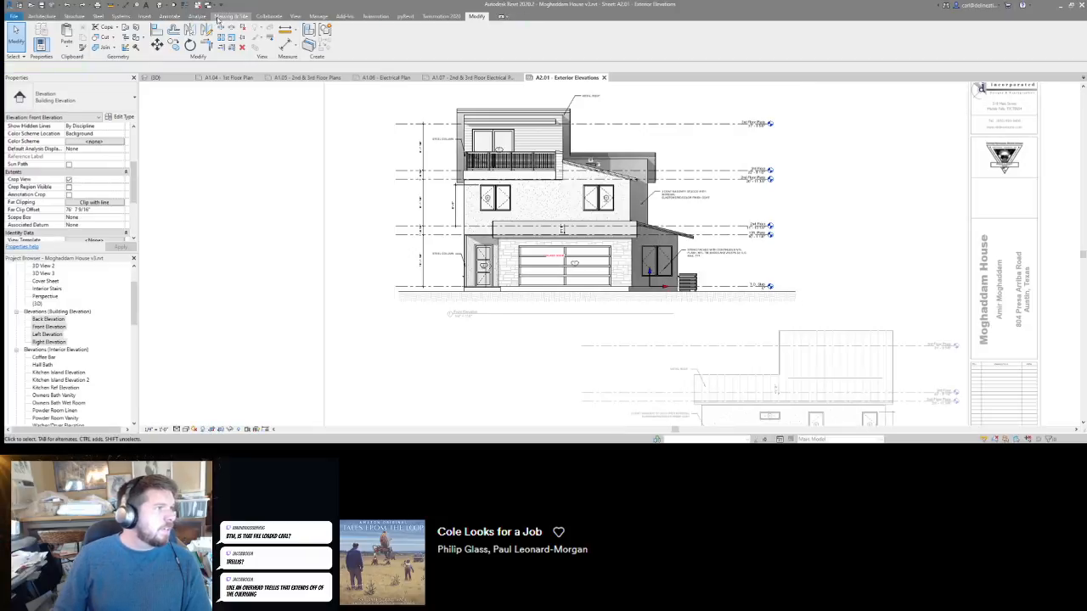
{"action": "left_click", "coordinate": [295, 16]}
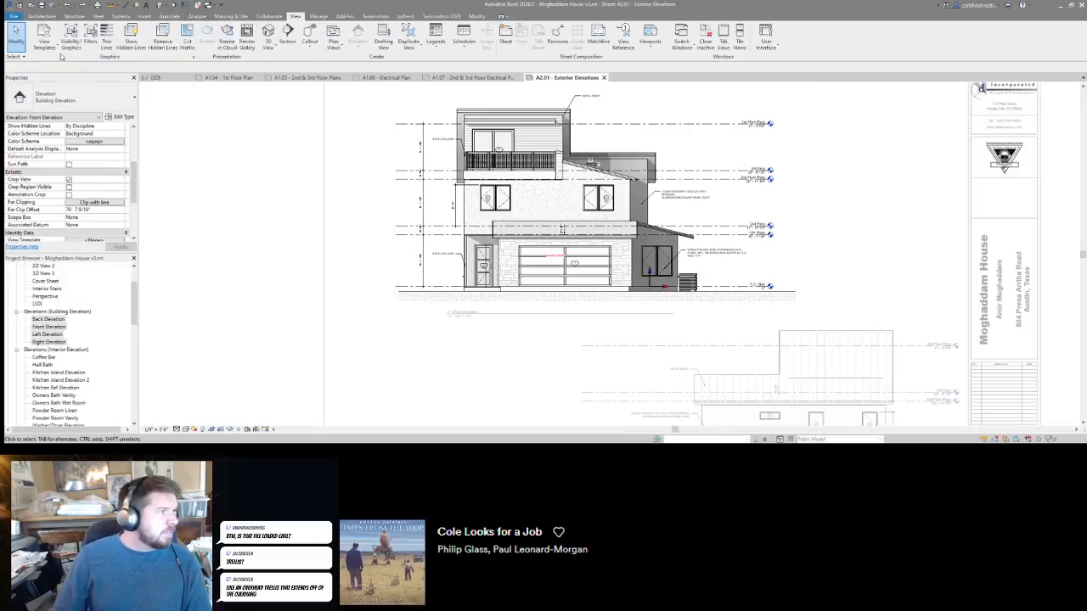
{"action": "left_click", "coordinate": [44, 41]}
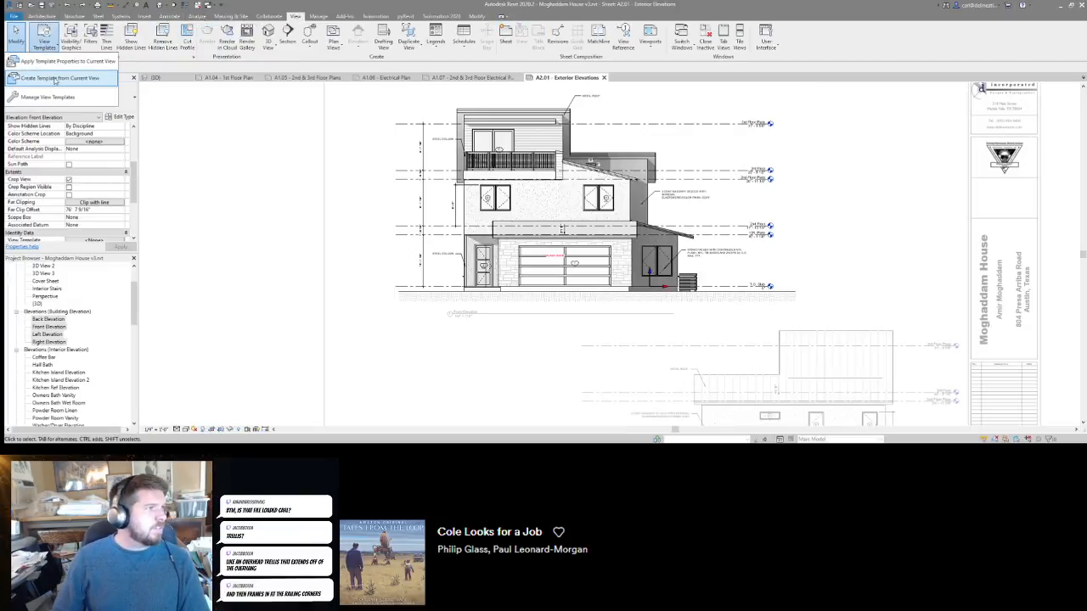
{"action": "left_click", "coordinate": [56, 79]}
{"action": "type", "text": "Exterior Elevation"}
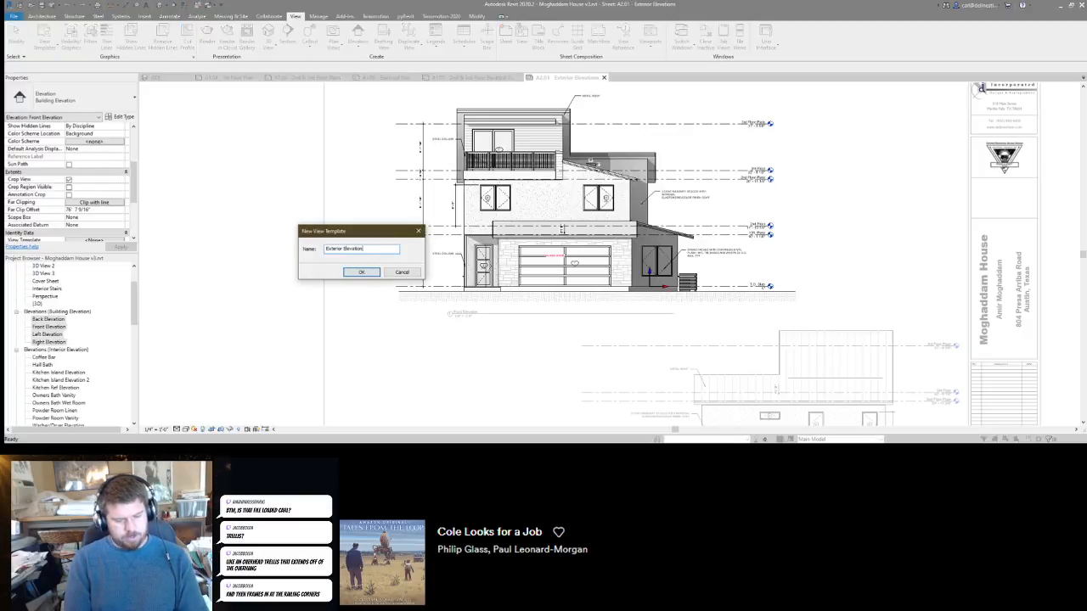
{"action": "type", "text": "s - Update"}
{"action": "key", "text": "Return"}
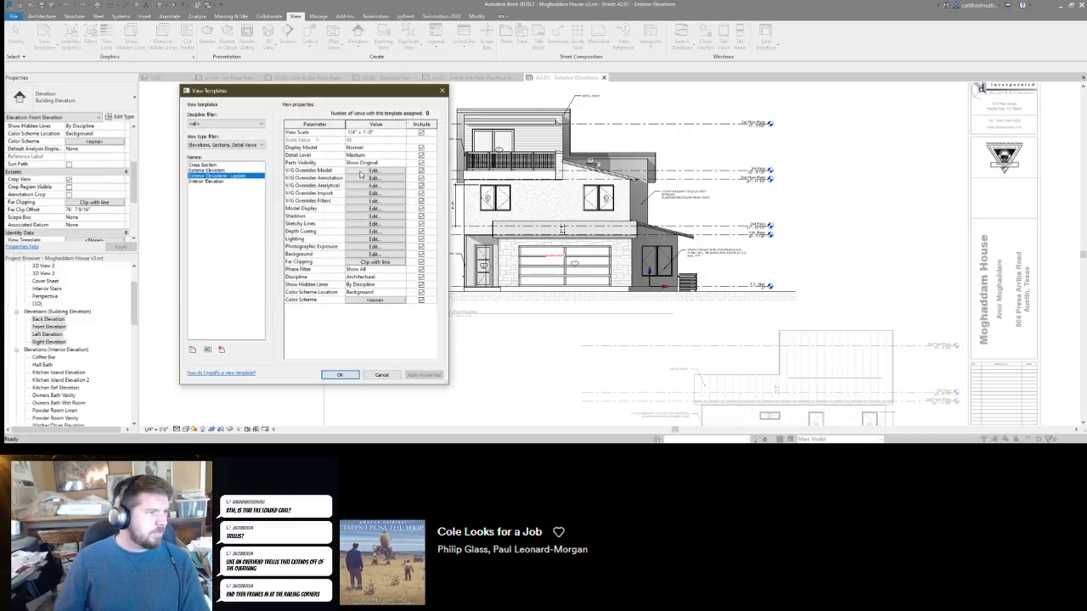
Hide the Site category's Internal Origin in the new template's model visibility overrides and save the template.
{"action": "left_click", "coordinate": [361, 173]}
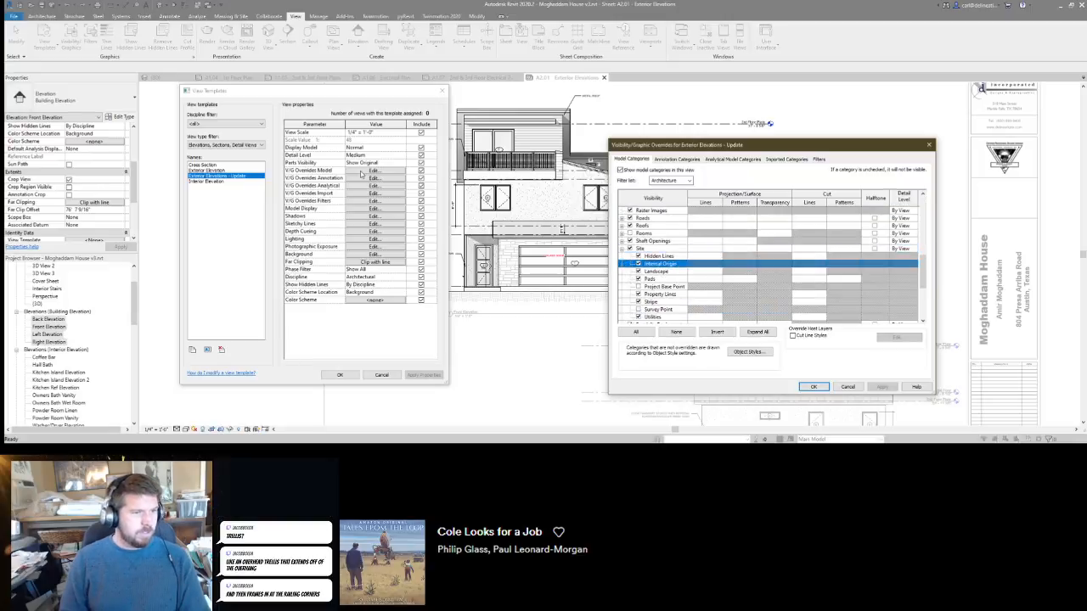
{"action": "left_click", "coordinate": [639, 264]}
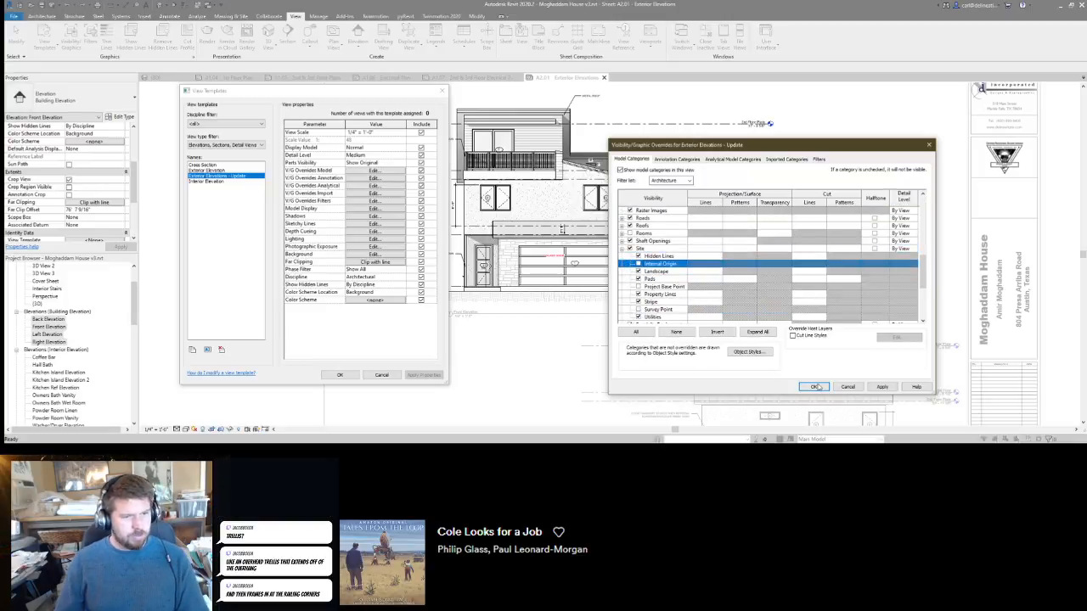
{"action": "left_click", "coordinate": [814, 386]}
{"action": "left_click", "coordinate": [344, 375]}
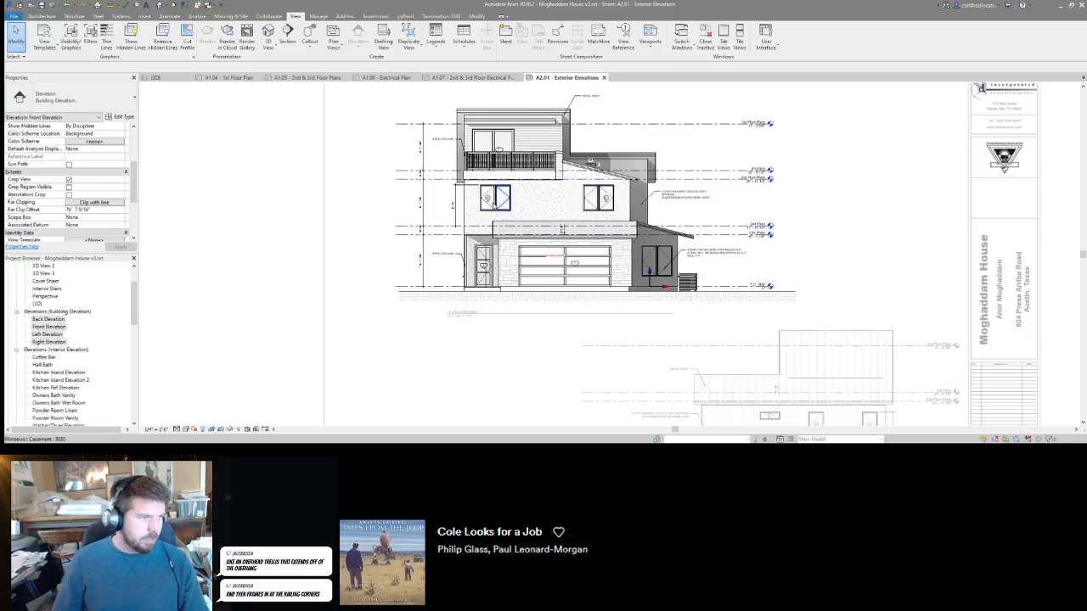
Leave the Front Elevation viewport and examine the balcony, its railing and the roof canopy from several angles in the 3D view.
{"action": "key", "text": "d"}
{"action": "key", "text": "v"}
{"action": "middle_click_drag", "start_coordinate": [410, 224], "coordinate": [440, 240]}
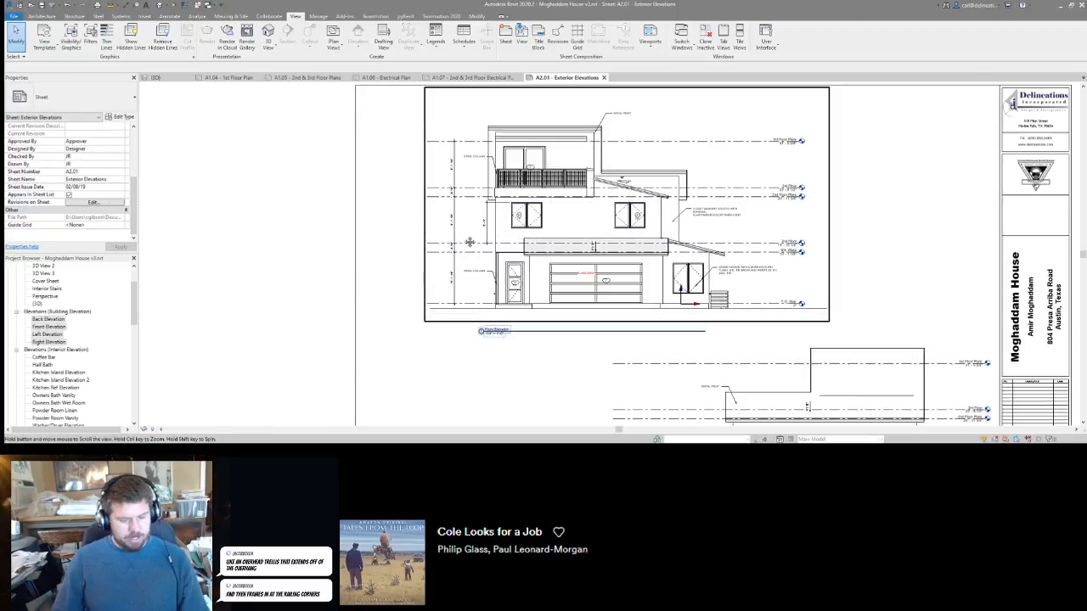
{"action": "key", "text": "ctrl+Tab"}
{"action": "scroll", "coordinate": [400, 172], "scroll_direction": "down", "scroll_amount": 2}
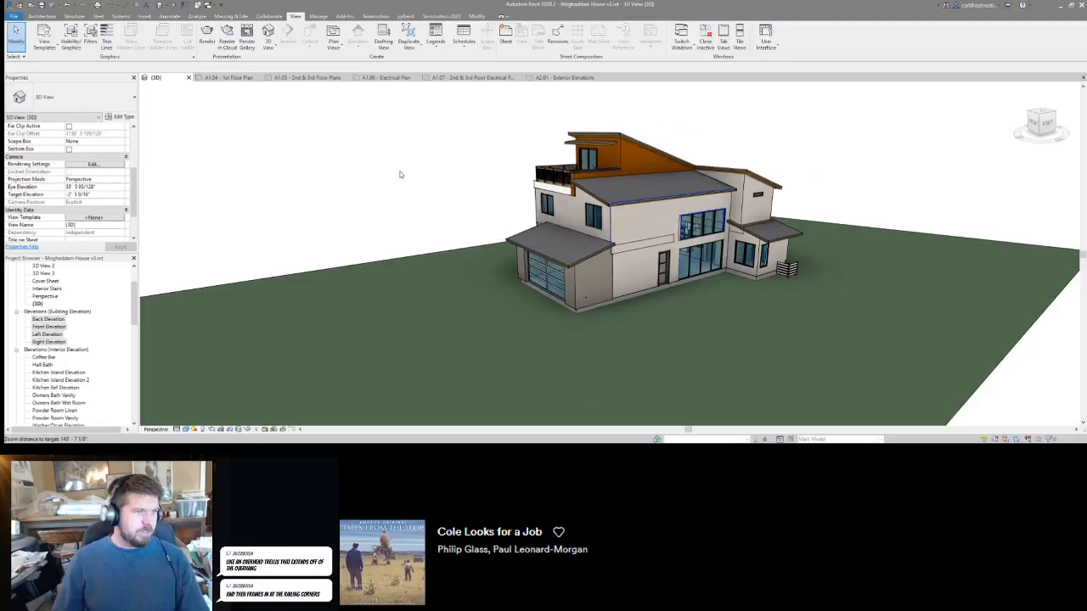
{"action": "middle_click_drag", "start_coordinate": [400, 173], "coordinate": [690, 187], "text": "shift"}
{"action": "scroll", "coordinate": [690, 186], "scroll_direction": "up", "scroll_amount": 10}
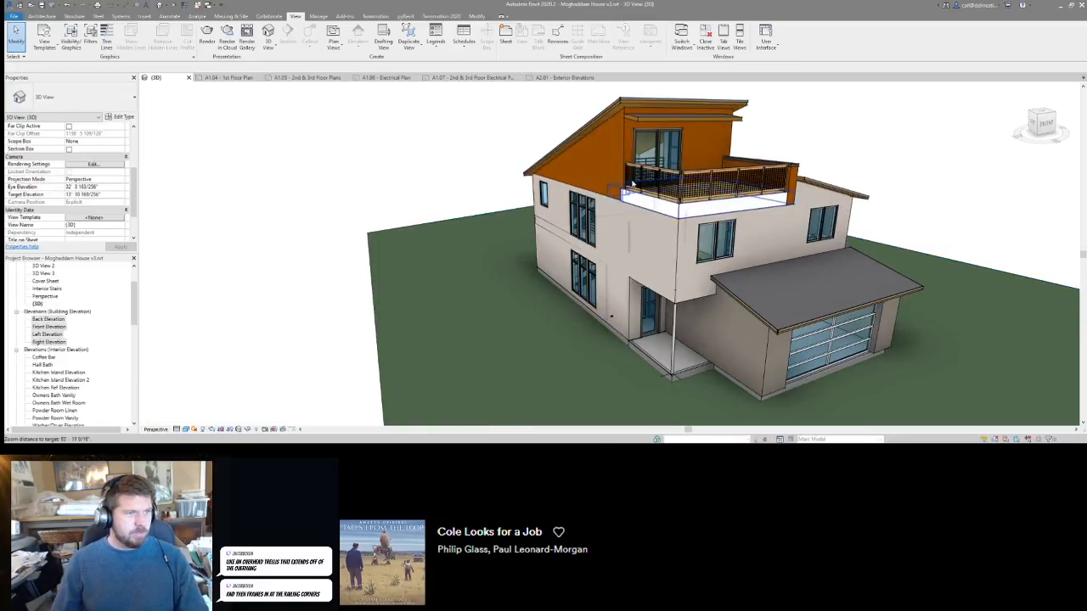
{"action": "scroll", "coordinate": [655, 200], "scroll_direction": "down", "scroll_amount": 5}
{"action": "middle_click_drag", "start_coordinate": [655, 200], "coordinate": [631, 255], "text": "shift"}
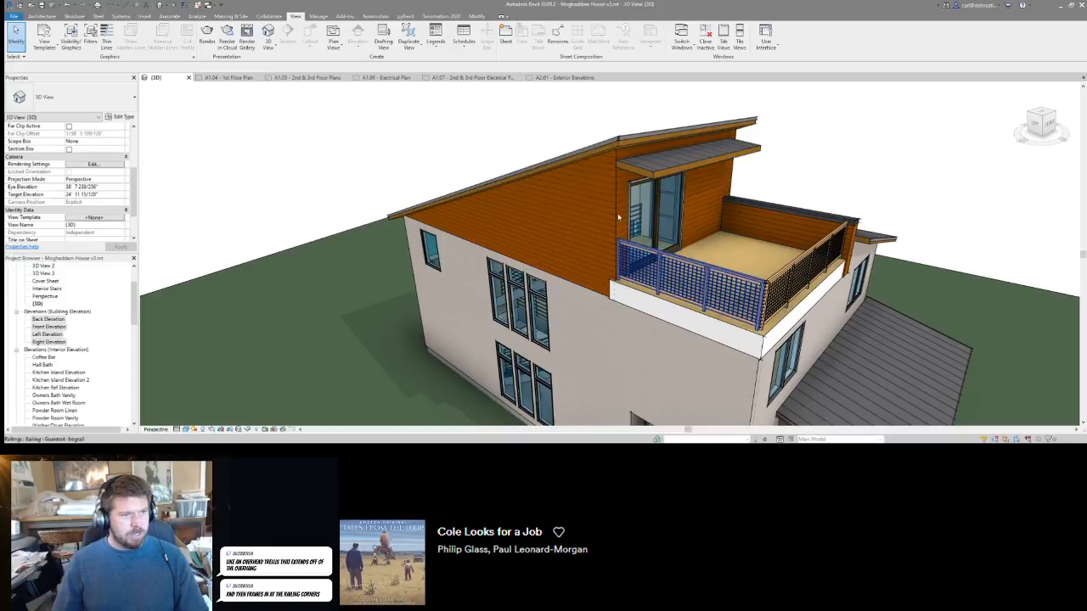
{"action": "middle_click_drag", "start_coordinate": [715, 183], "coordinate": [529, 104], "text": "shift"}
Return to sheet A2.01 and assign the Exterior Elevations - Update template to all four building elevations.
{"action": "left_click", "coordinate": [562, 77]}
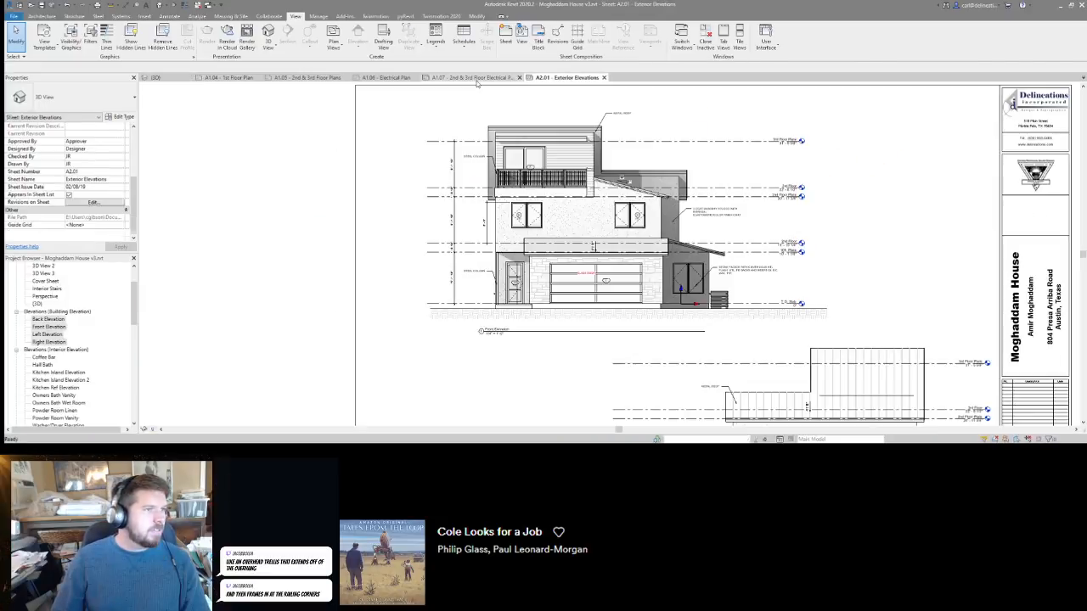
{"action": "scroll", "coordinate": [593, 246], "scroll_direction": "down", "scroll_amount": 2}
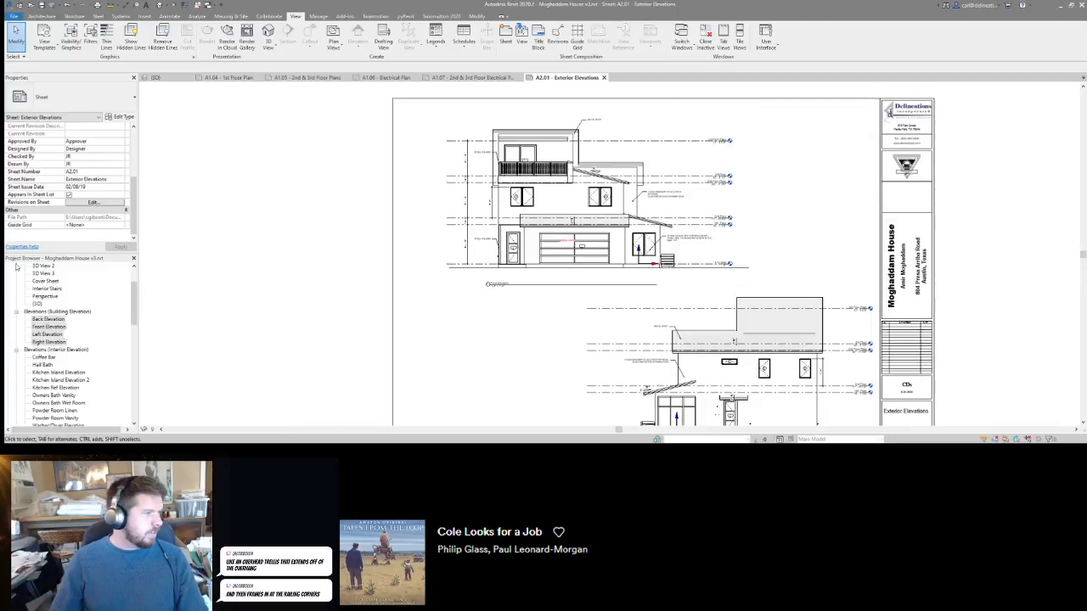
{"action": "left_click", "coordinate": [48, 342], "text": "shift"}
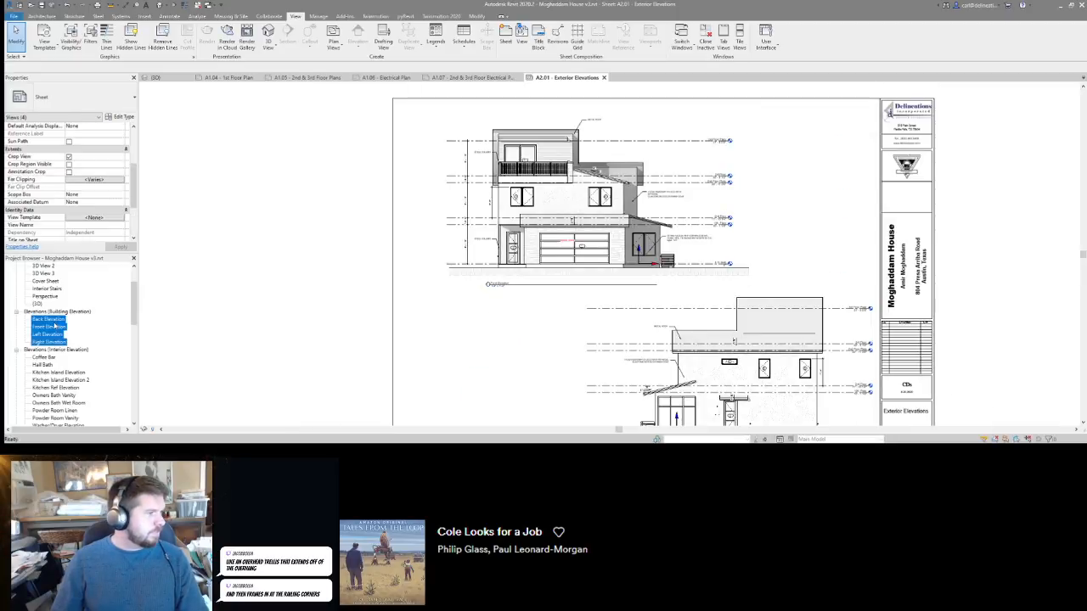
{"action": "left_click", "coordinate": [95, 217]}
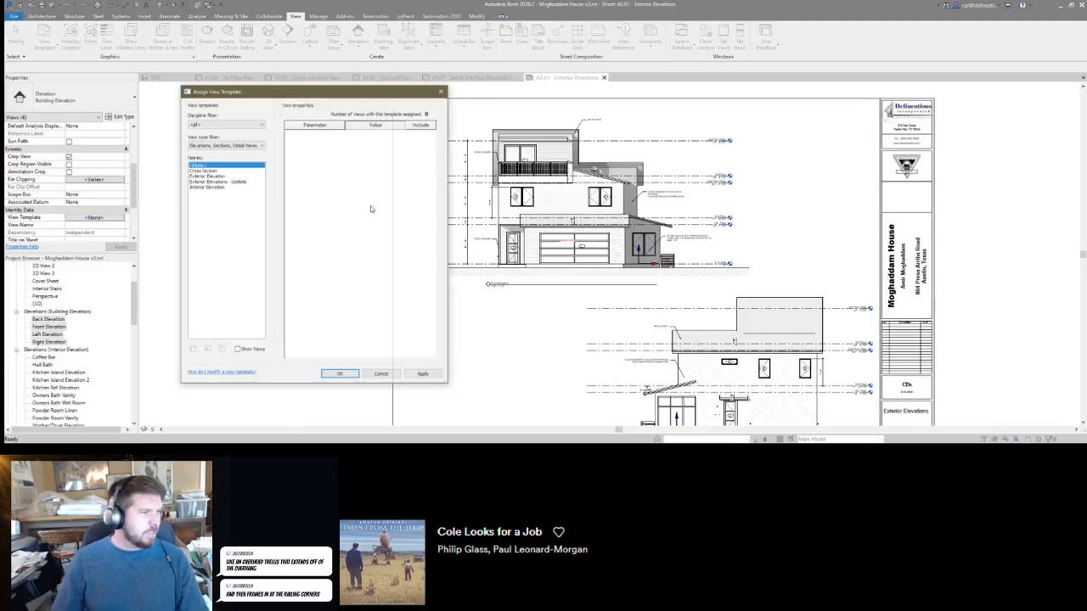
{"action": "left_click", "coordinate": [227, 182]}
{"action": "left_click", "coordinate": [348, 373]}
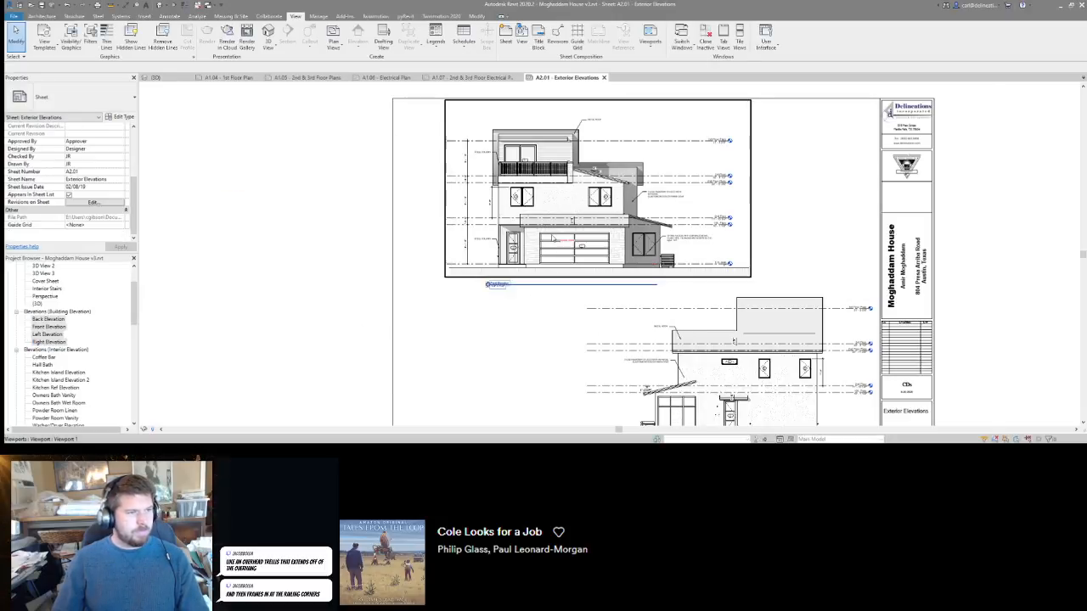
Activate the Front Elevation viewport and delete the red text note on the garage door.
{"action": "scroll", "coordinate": [568, 262], "scroll_direction": "up", "scroll_amount": 5}
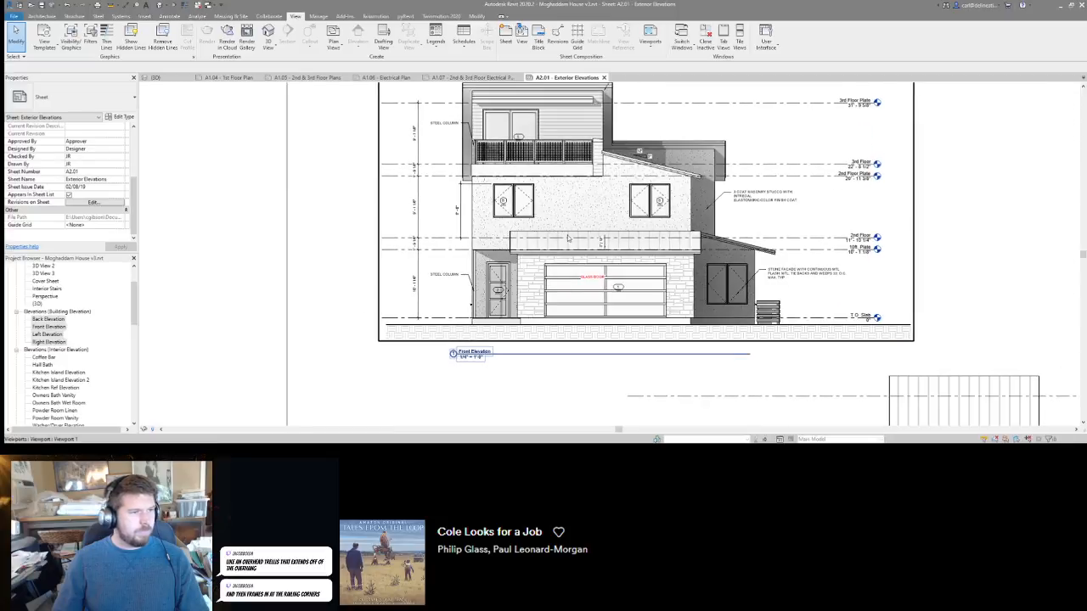
{"action": "double_click", "coordinate": [569, 239]}
{"action": "left_click", "coordinate": [590, 278]}
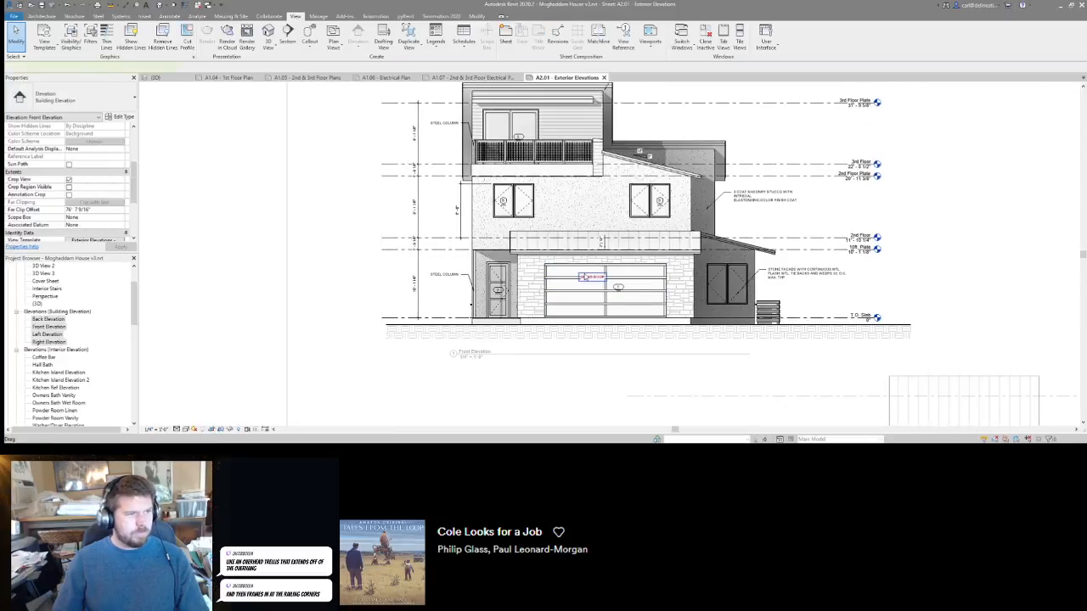
{"action": "key", "text": "Delete"}
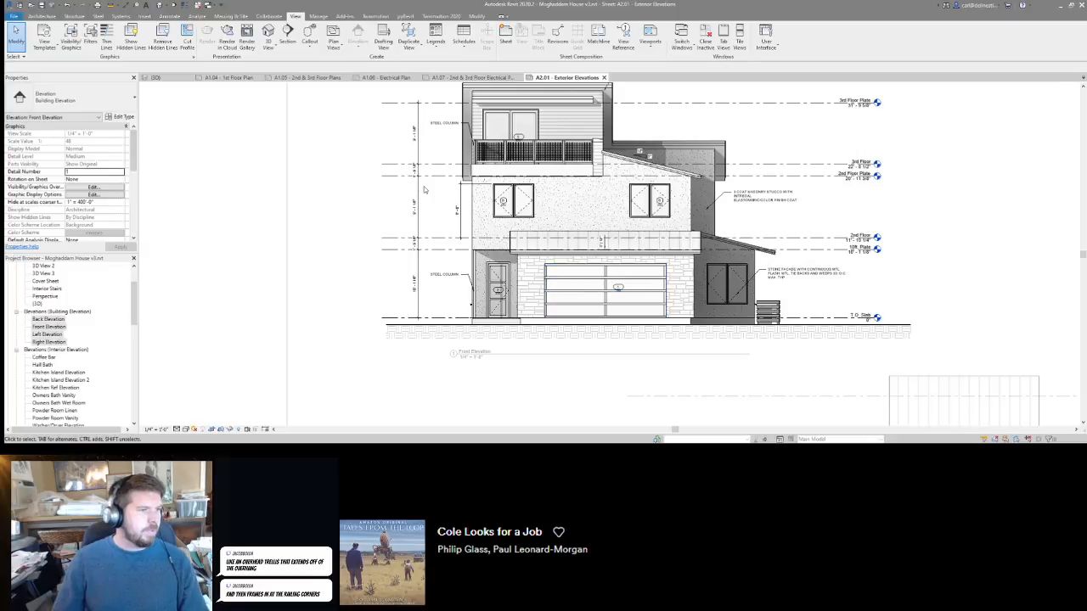
Examine the front elevation's balcony, upper roof and annotations for remaining revisions.
{"action": "scroll", "coordinate": [425, 190], "scroll_direction": "down", "scroll_amount": 3}
{"action": "scroll", "coordinate": [608, 289], "scroll_direction": "up", "scroll_amount": 5}
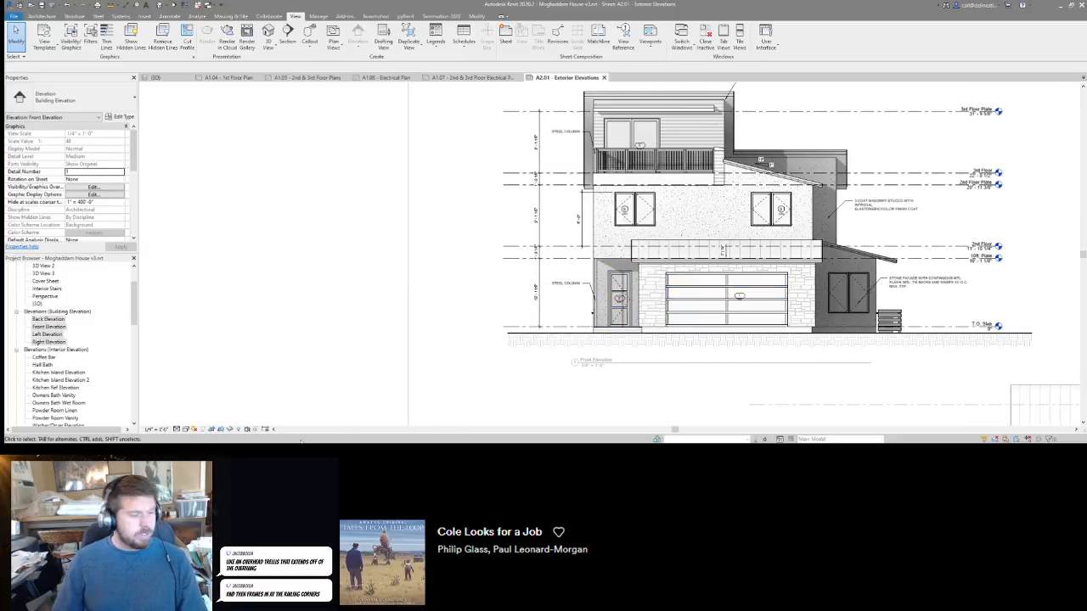
{"action": "mouse_move", "coordinate": [152, 450]}
{"action": "left_click", "coordinate": [187, 420]}
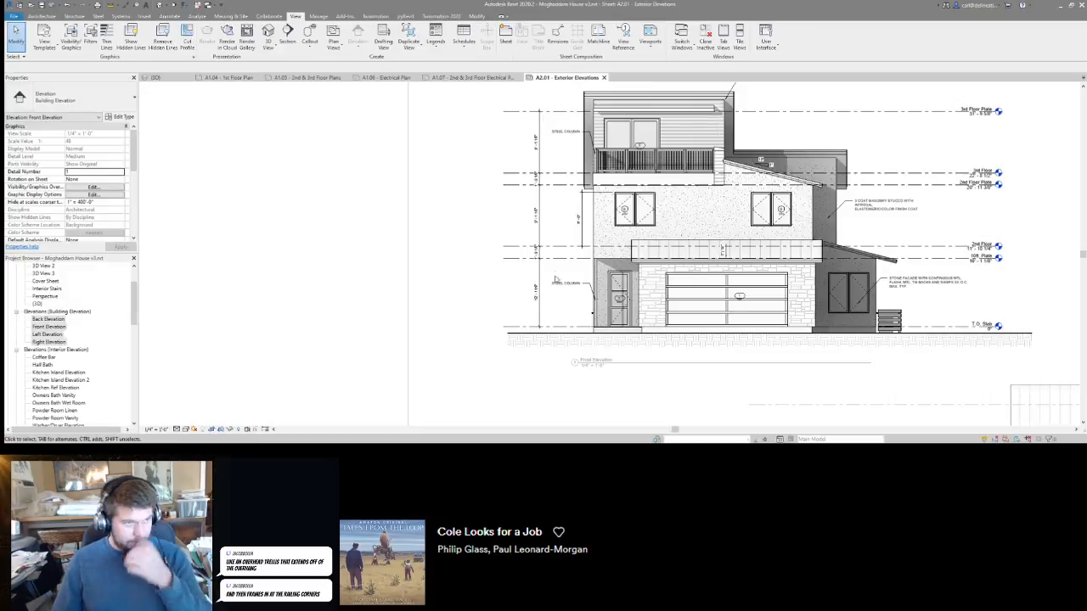
{"action": "scroll", "coordinate": [716, 201], "scroll_direction": "up", "scroll_amount": 5}
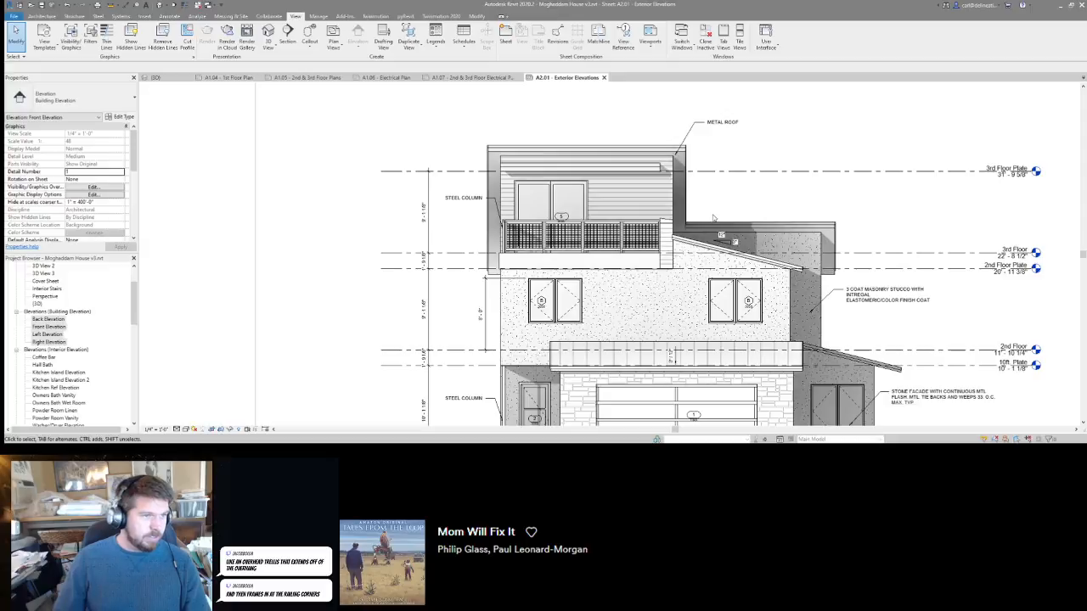
Check the lower part of the front elevation, deactivate its viewport, and examine the Back Elevation on sheet A2.01.
{"action": "middle_click_drag", "start_coordinate": [463, 325], "coordinate": [450, 223]}
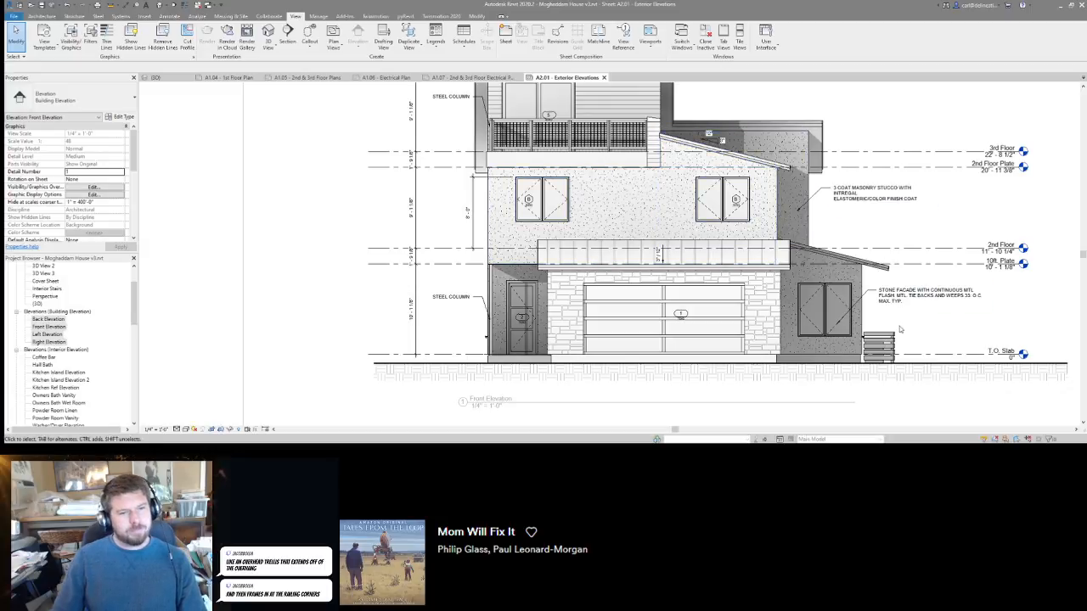
{"action": "middle_click_drag", "start_coordinate": [896, 305], "coordinate": [654, 184]}
{"action": "scroll", "coordinate": [650, 187], "scroll_direction": "down", "scroll_amount": 2}
{"action": "double_click", "coordinate": [789, 312]}
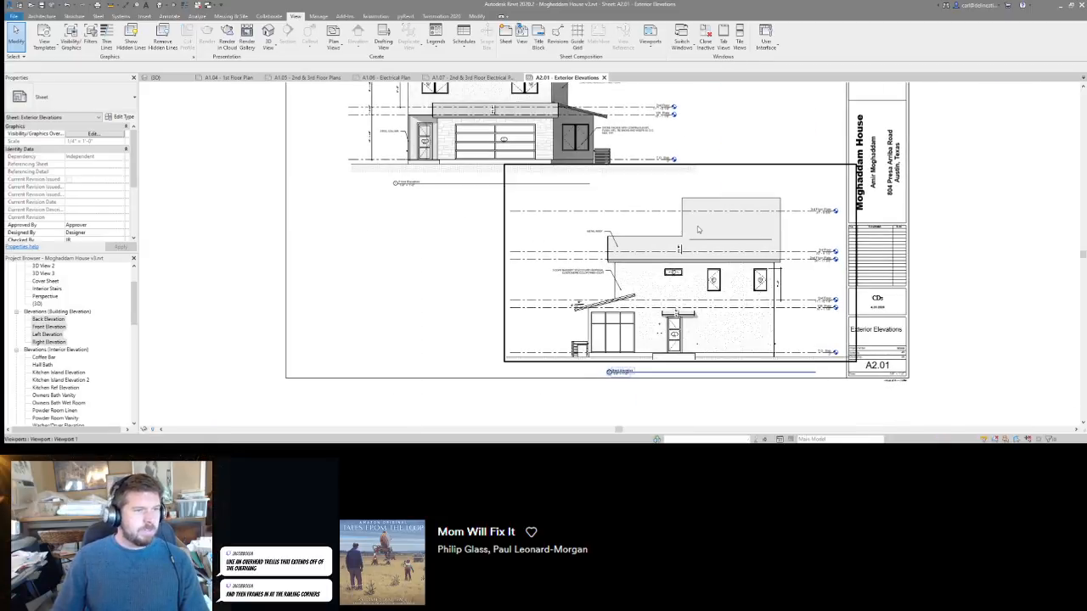
{"action": "scroll", "coordinate": [698, 229], "scroll_direction": "up", "scroll_amount": 2}
{"action": "middle_click_drag", "start_coordinate": [690, 326], "coordinate": [692, 273]}
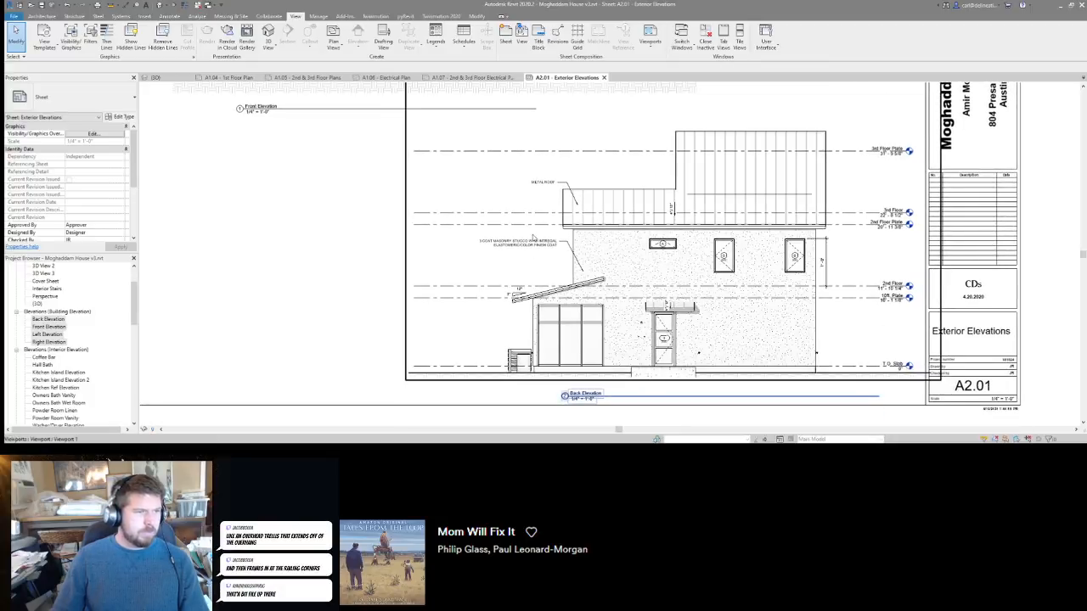
{"action": "scroll", "coordinate": [698, 241], "scroll_direction": "down", "scroll_amount": 2}
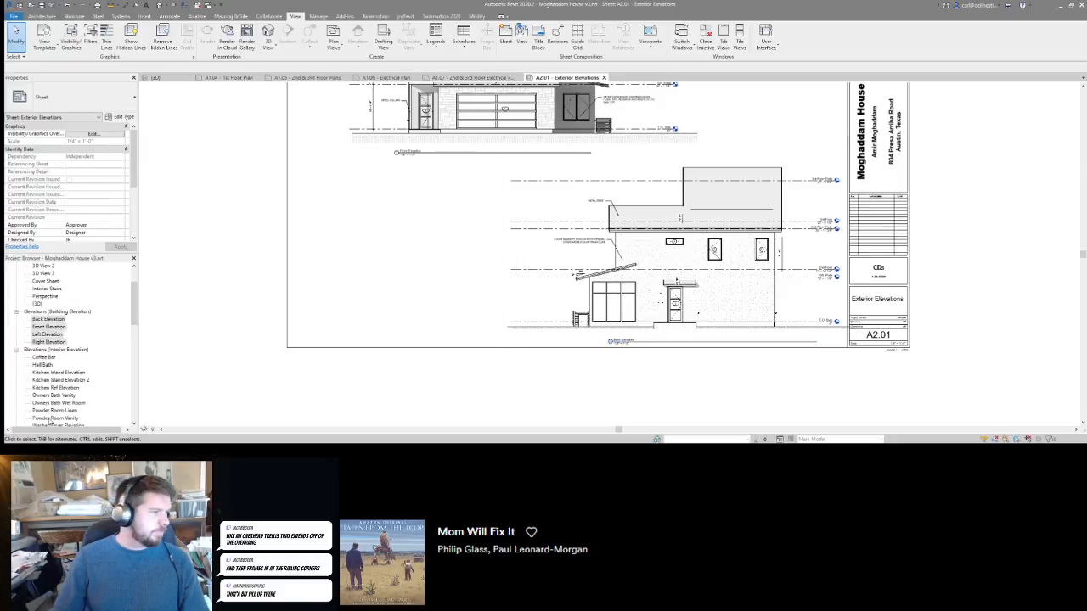
Open sheet A2.02 - Exterior Elevations.
{"action": "left_click", "coordinate": [42, 380]}
{"action": "scroll", "coordinate": [47, 365], "scroll_direction": "down", "scroll_amount": 8}
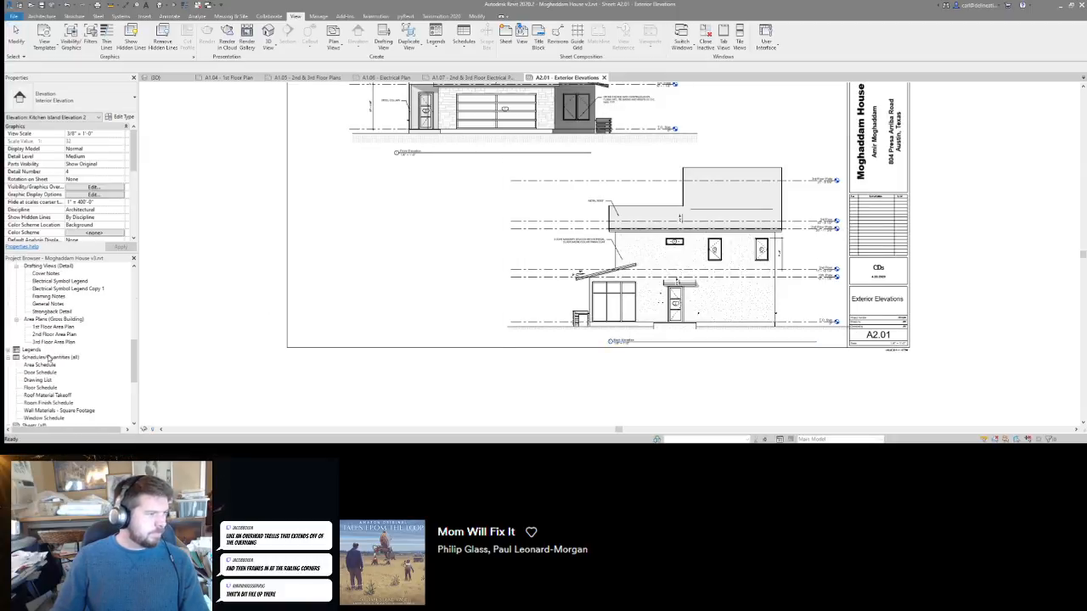
{"action": "scroll", "coordinate": [48, 360], "scroll_direction": "down", "scroll_amount": 2}
{"action": "left_click", "coordinate": [80, 359]}
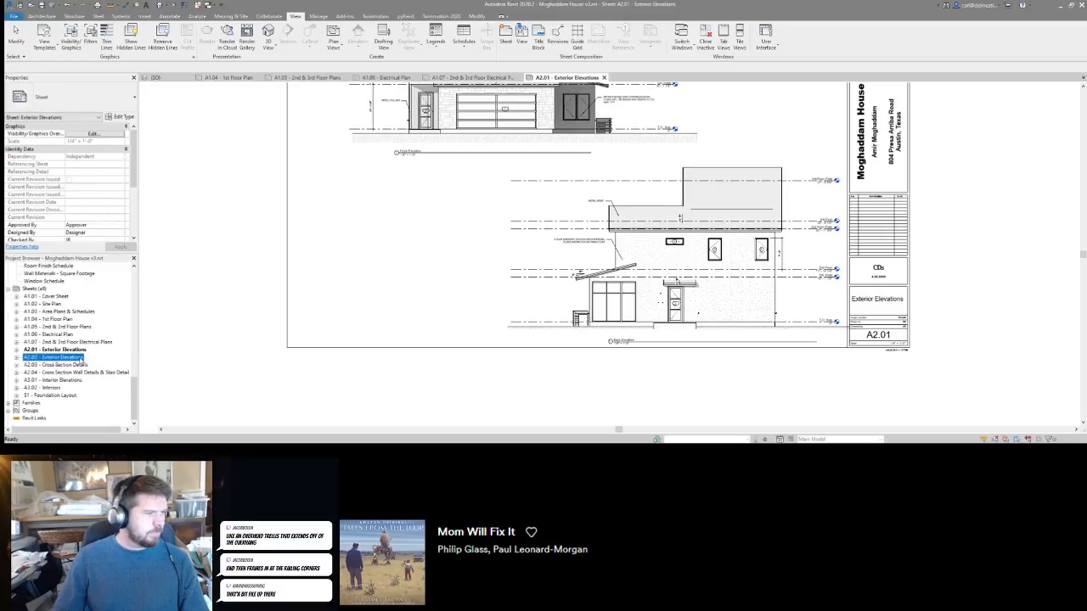
{"action": "key", "text": "Escape"}
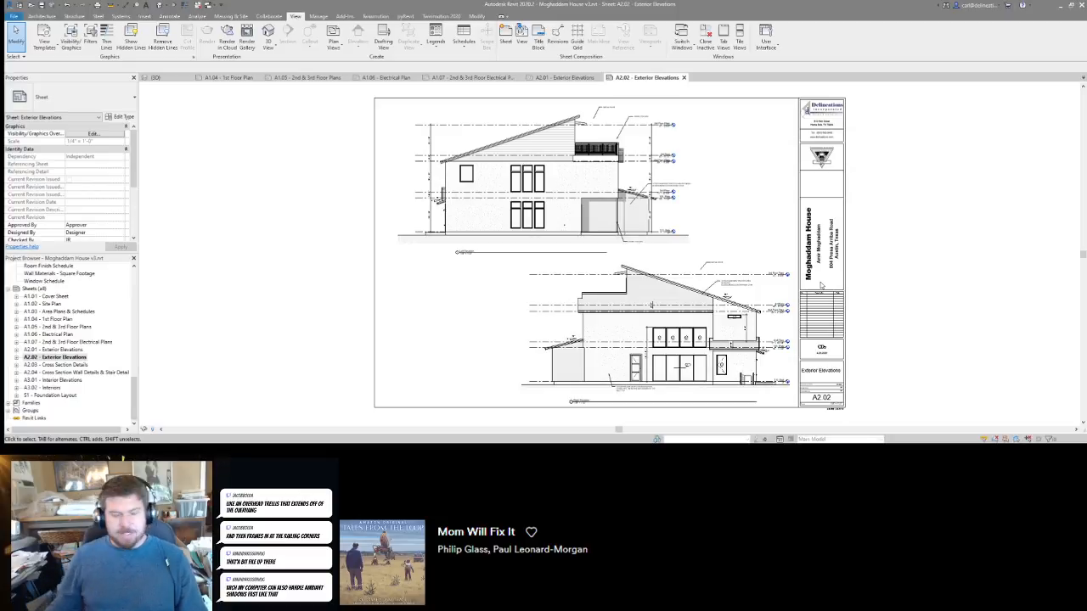
Examine the Left Elevation on sheet A2.02, checking its material patterns, windows, balcony and annotations.
{"action": "scroll", "coordinate": [484, 153], "scroll_direction": "up", "scroll_amount": 3}
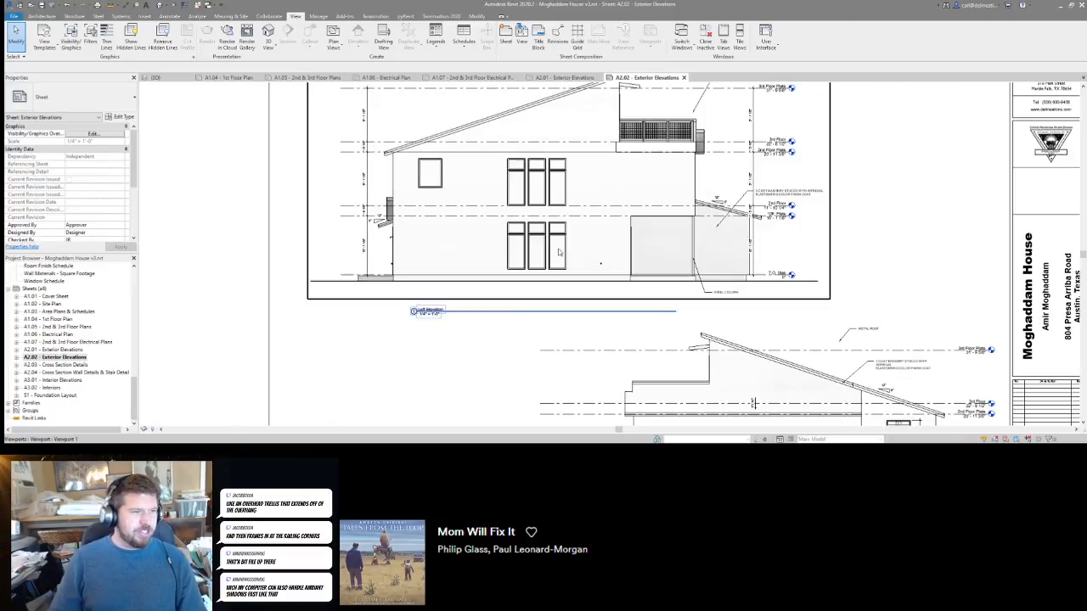
{"action": "scroll", "coordinate": [497, 159], "scroll_direction": "down", "scroll_amount": 2}
{"action": "scroll", "coordinate": [489, 157], "scroll_direction": "up", "scroll_amount": 2}
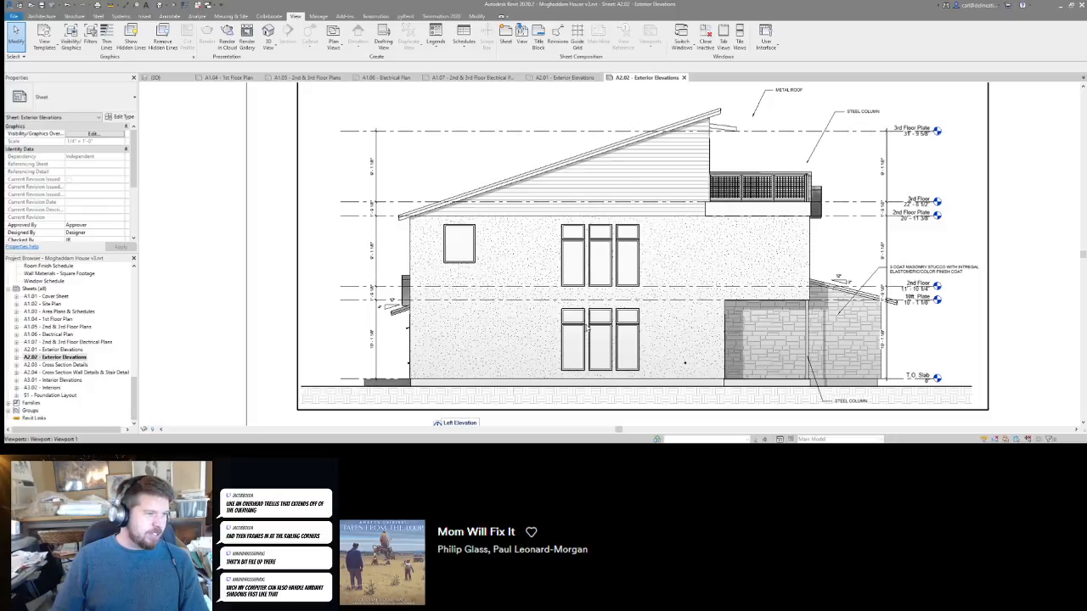
{"action": "middle_click_drag", "start_coordinate": [681, 241], "coordinate": [585, 209]}
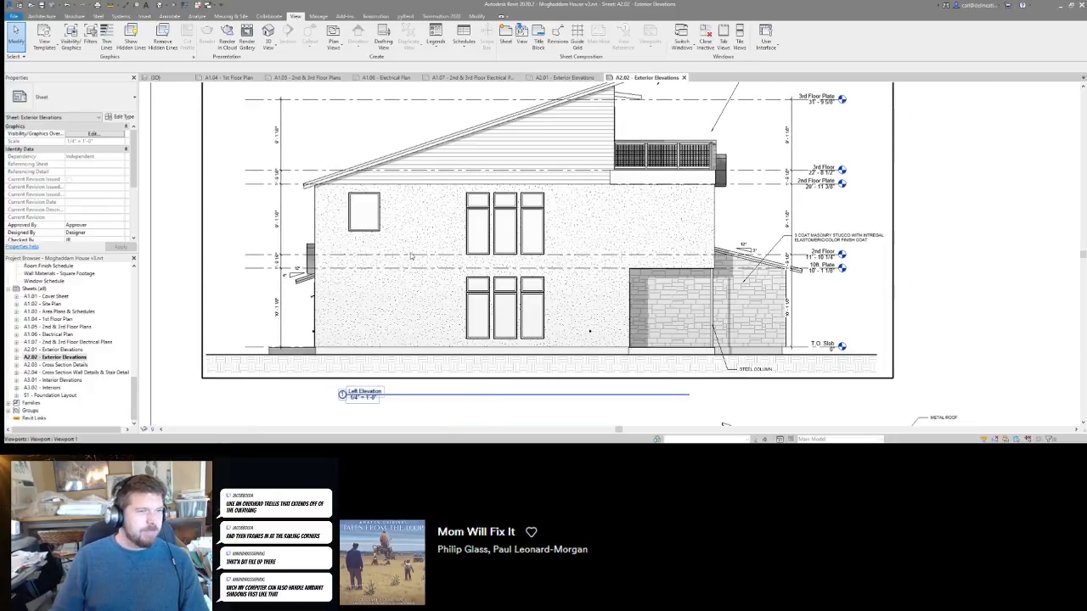
{"action": "scroll", "coordinate": [411, 254], "scroll_direction": "down", "scroll_amount": 1}
{"action": "scroll", "coordinate": [437, 255], "scroll_direction": "up", "scroll_amount": 4}
{"action": "scroll", "coordinate": [342, 275], "scroll_direction": "down", "scroll_amount": 4}
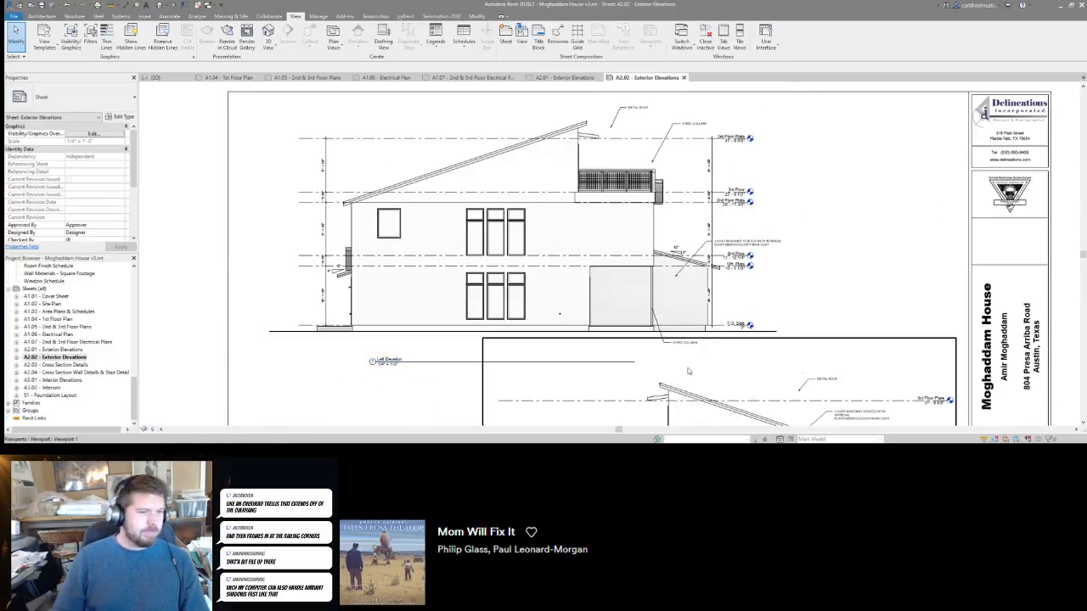
Examine the Right Elevation on sheet A2.02, including its stone and stucco finishes, windows, roof slopes and dimensions.
{"action": "middle_click_drag", "start_coordinate": [689, 371], "coordinate": [619, 256]}
{"action": "scroll", "coordinate": [616, 255], "scroll_direction": "down", "scroll_amount": 1}
{"action": "middle_click_drag", "start_coordinate": [632, 354], "coordinate": [632, 314]}
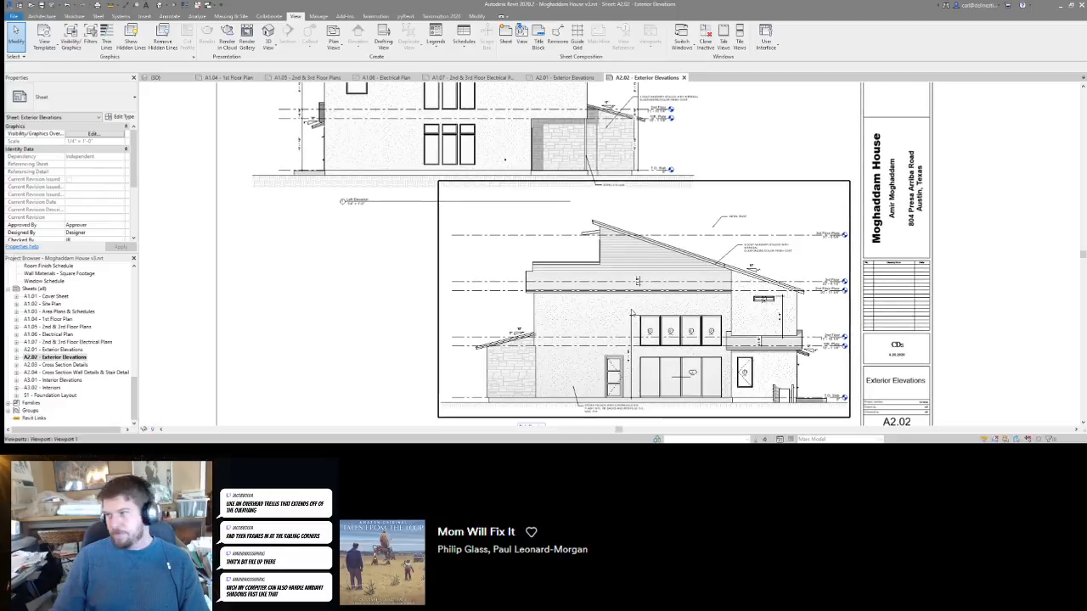
{"action": "scroll", "coordinate": [632, 314], "scroll_direction": "down", "scroll_amount": 1}
{"action": "middle_click_drag", "start_coordinate": [533, 361], "coordinate": [510, 327]}
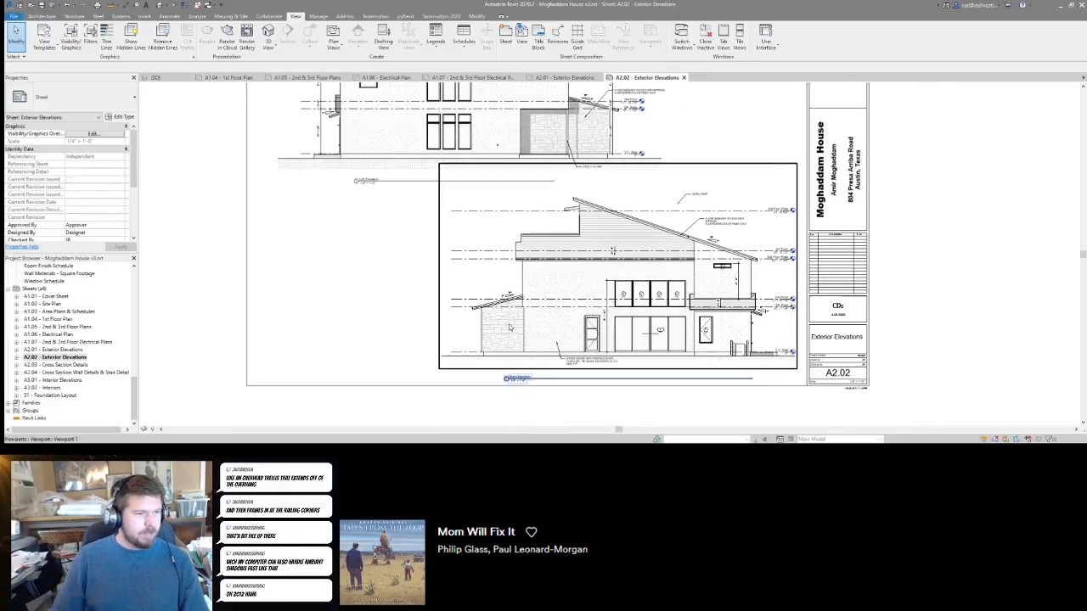
{"action": "scroll", "coordinate": [531, 348], "scroll_direction": "up", "scroll_amount": 2}
{"action": "scroll", "coordinate": [544, 350], "scroll_direction": "down", "scroll_amount": 1}
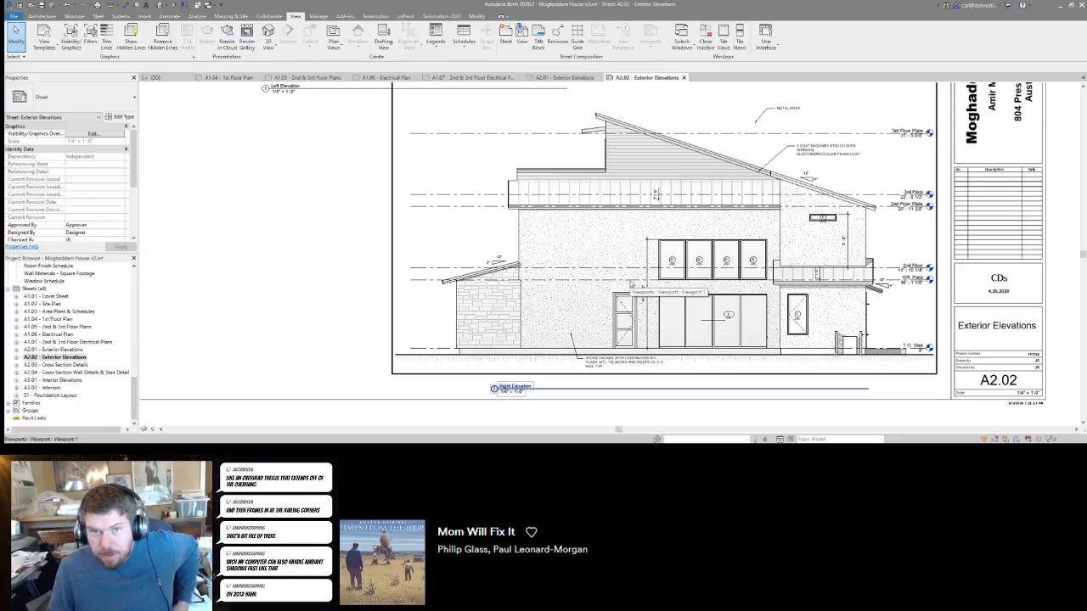
{"action": "middle_click_drag", "start_coordinate": [630, 283], "coordinate": [558, 328]}
{"action": "scroll", "coordinate": [772, 282], "scroll_direction": "up", "scroll_amount": 3}
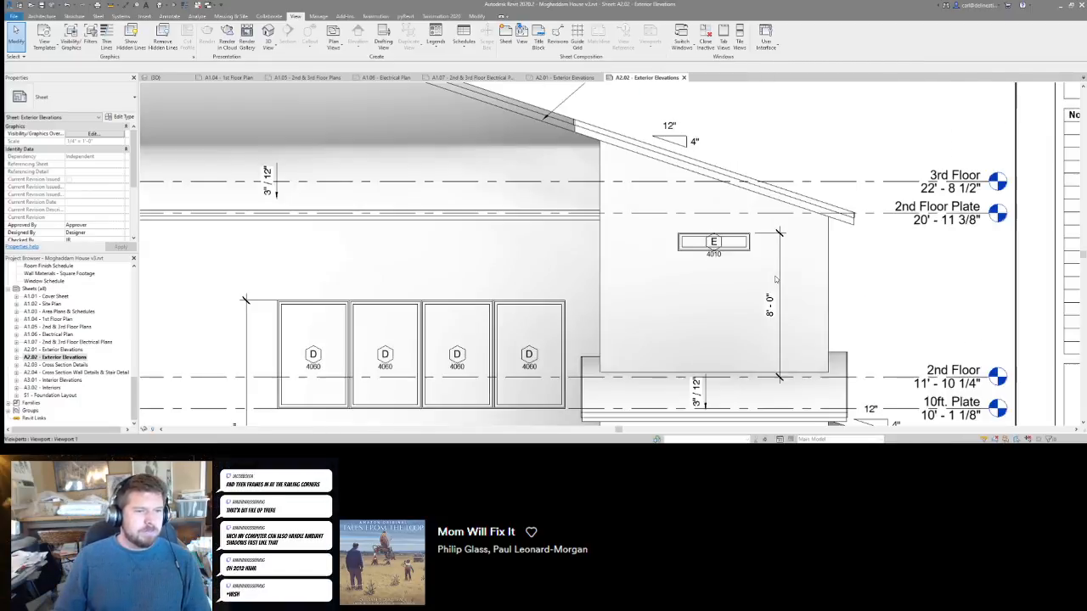
{"action": "scroll", "coordinate": [637, 272], "scroll_direction": "down", "scroll_amount": 5}
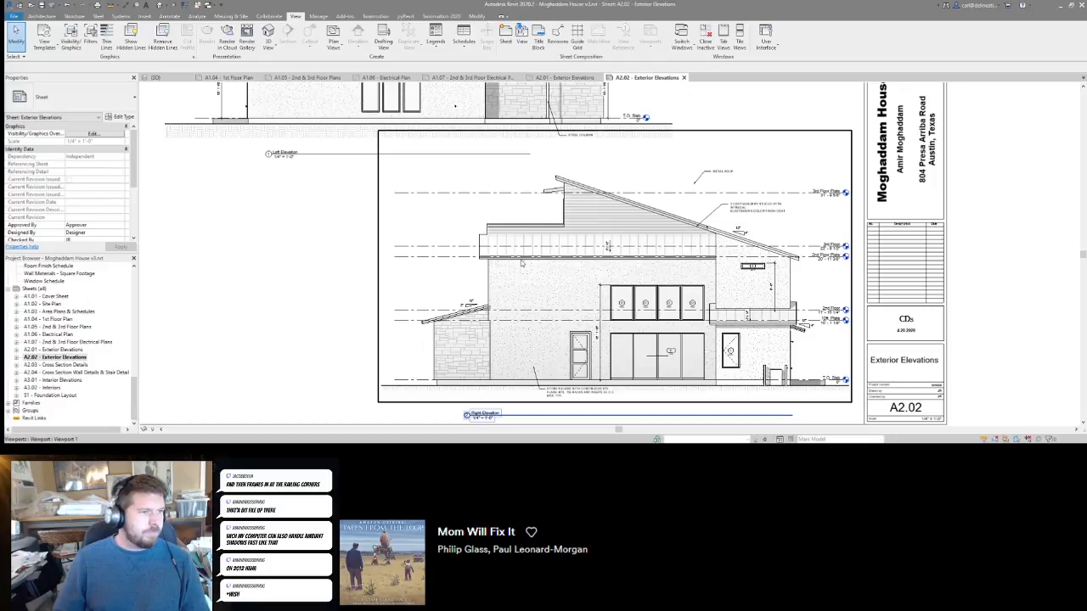
Activate the Right Elevation viewport to look over its display, and return to the sheet.
{"action": "scroll", "coordinate": [516, 256], "scroll_direction": "up", "scroll_amount": 4}
{"action": "double_click", "coordinate": [583, 223]}
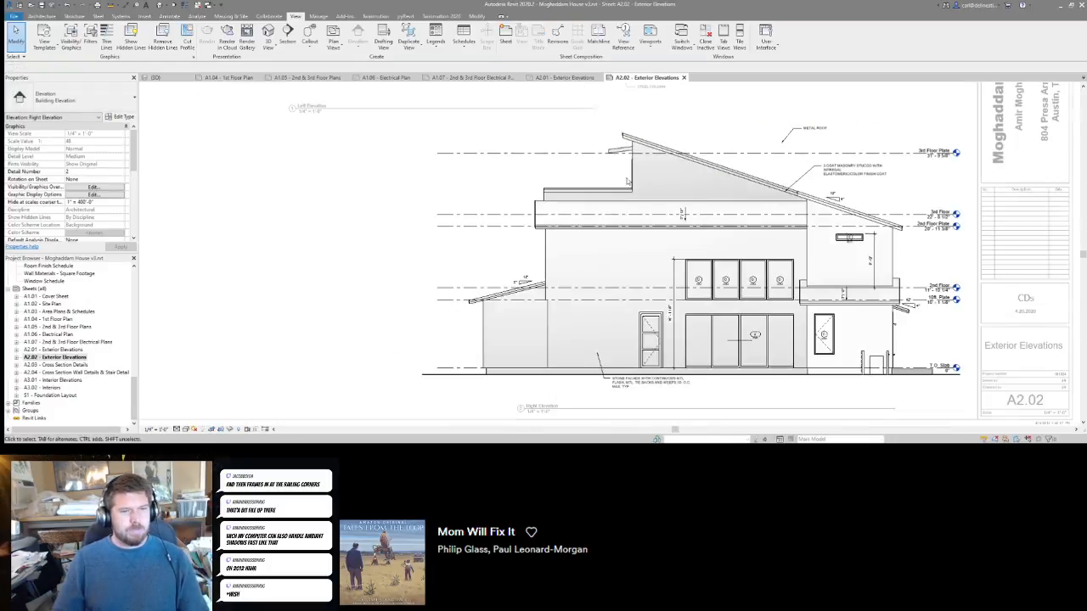
{"action": "scroll", "coordinate": [450, 270], "scroll_direction": "down", "scroll_amount": 3}
{"action": "middle_click_drag", "start_coordinate": [459, 285], "coordinate": [471, 304]}
{"action": "scroll", "coordinate": [453, 291], "scroll_direction": "down", "scroll_amount": 3}
{"action": "middle_click_drag", "start_coordinate": [405, 146], "coordinate": [430, 215]}
{"action": "scroll", "coordinate": [442, 203], "scroll_direction": "up", "scroll_amount": 3}
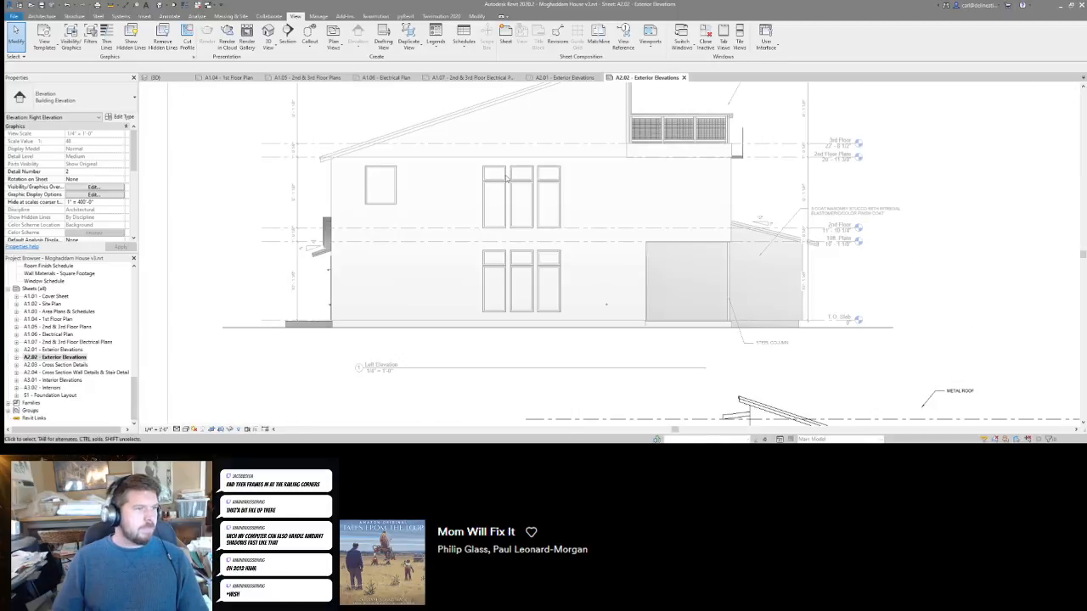
{"action": "double_click", "coordinate": [516, 213]}
Look over the Left Elevation's finishes and the overall layout of both elevations on sheet A2.02.
{"action": "middle_click_drag", "start_coordinate": [571, 192], "coordinate": [569, 245]}
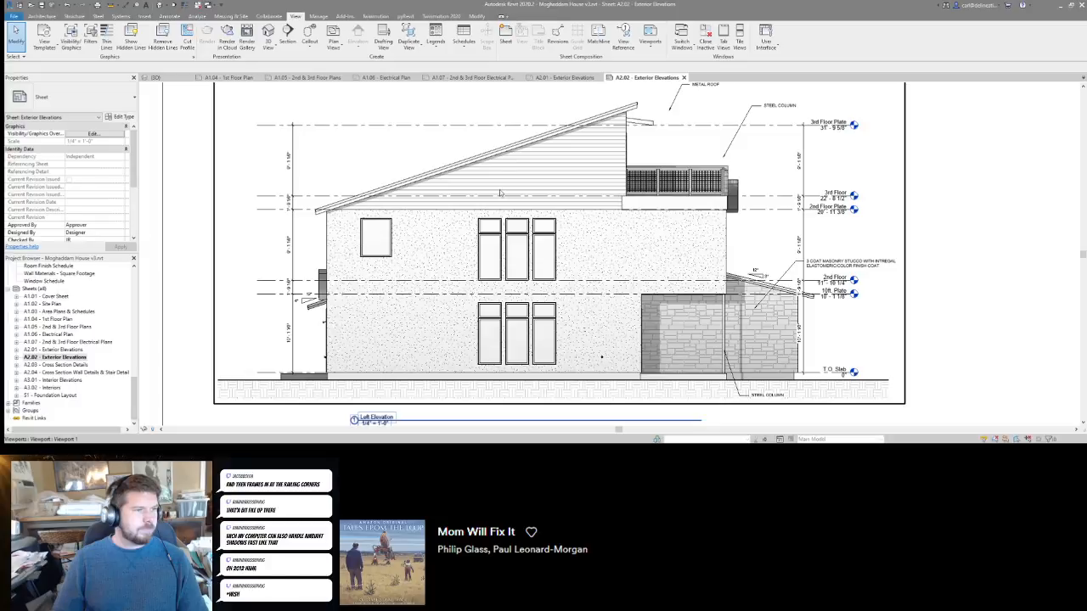
{"action": "scroll", "coordinate": [769, 219], "scroll_direction": "down", "scroll_amount": 2}
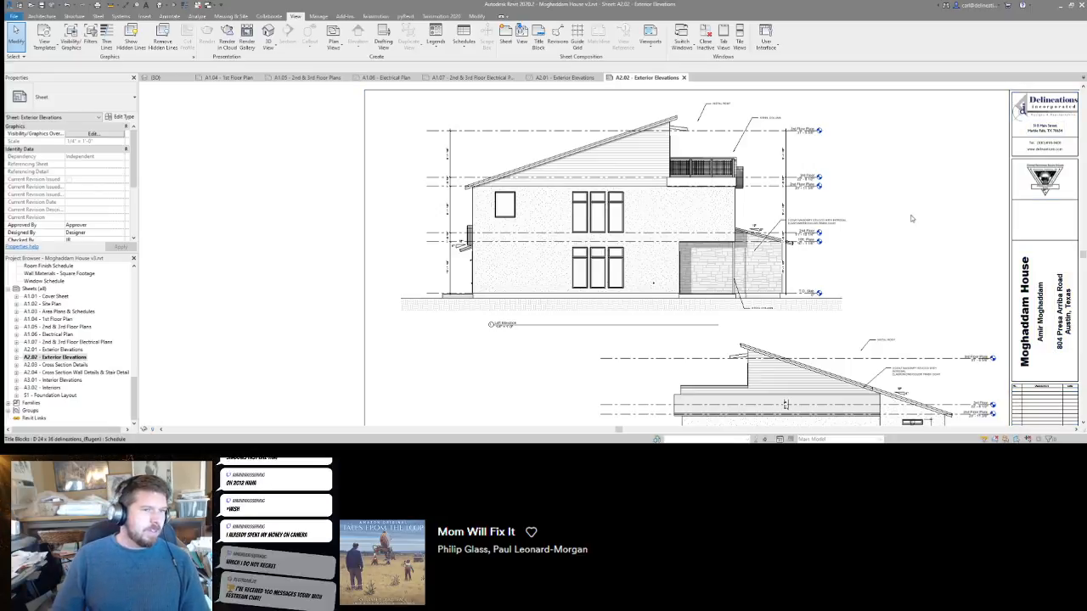
{"action": "middle_click_drag", "start_coordinate": [853, 308], "coordinate": [776, 275]}
{"action": "scroll", "coordinate": [774, 276], "scroll_direction": "down", "scroll_amount": 1}
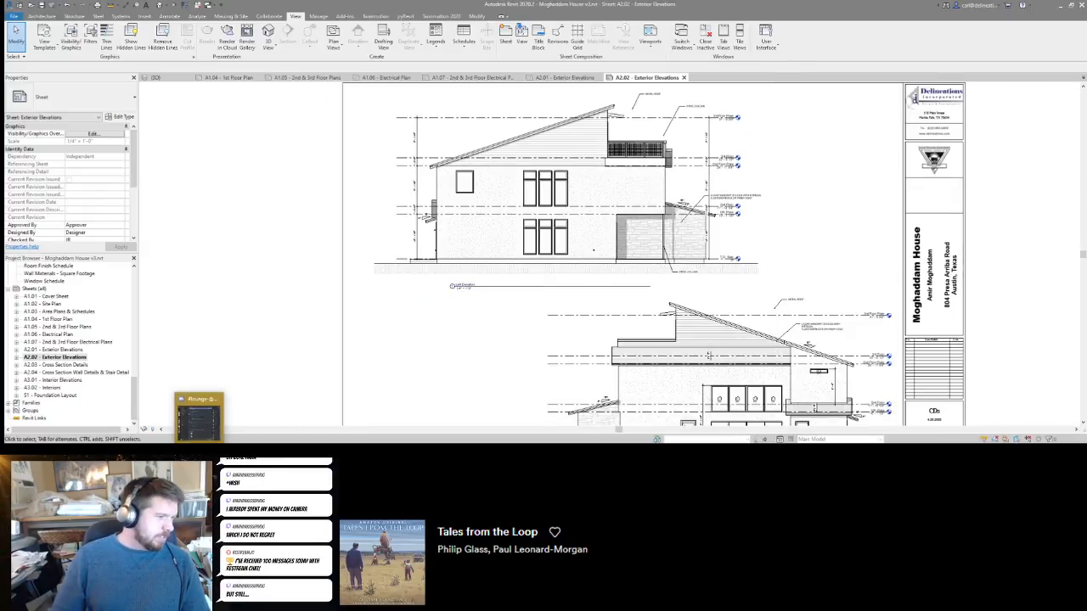
Examine both exterior elevations on sheet A2.02, including the roof and stucco notes on the lower elevation.
{"action": "mouse_move", "coordinate": [199, 435]}
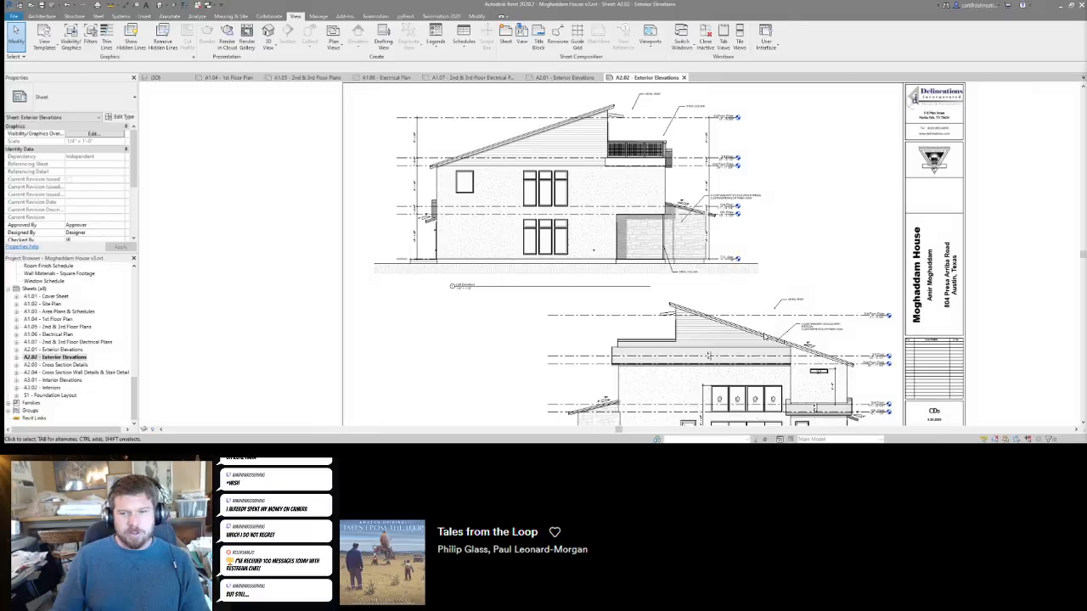
{"action": "scroll", "coordinate": [476, 280], "scroll_direction": "down", "scroll_amount": 3}
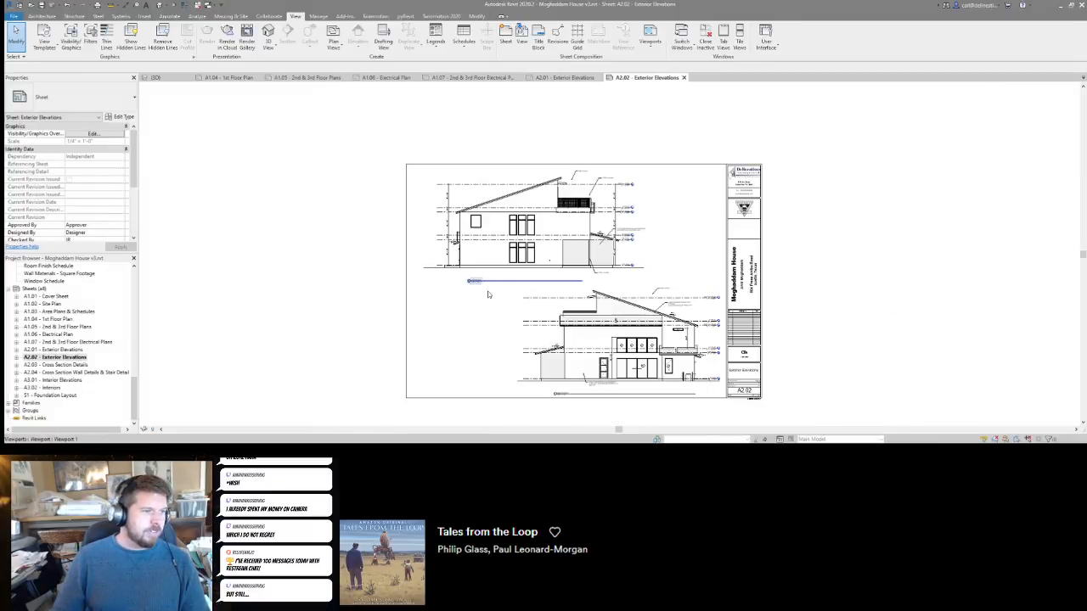
{"action": "scroll", "coordinate": [508, 306], "scroll_direction": "up", "scroll_amount": 2}
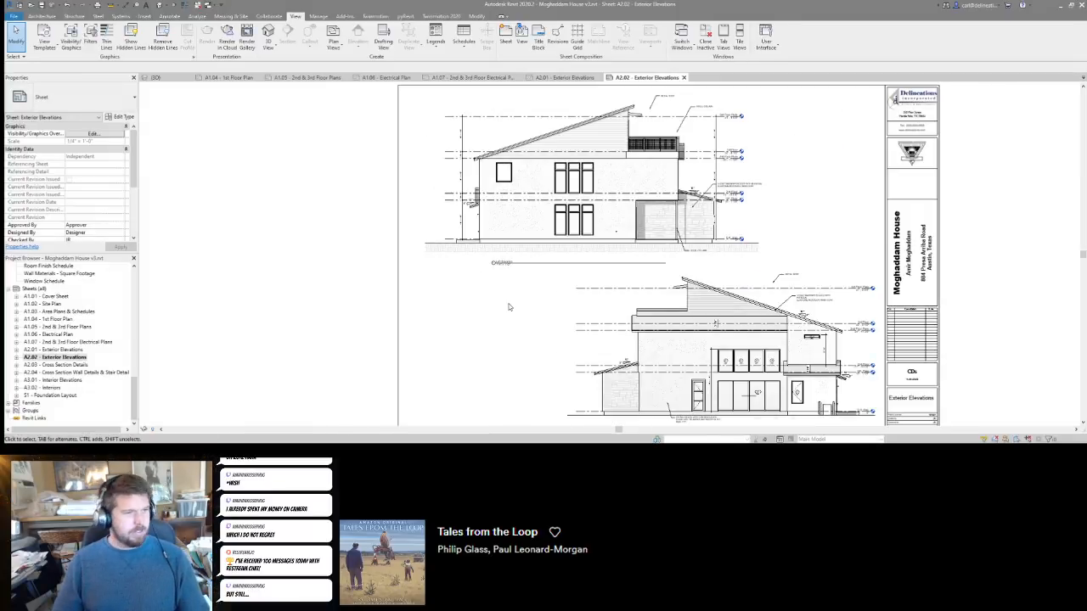
{"action": "scroll", "coordinate": [508, 306], "scroll_direction": "down", "scroll_amount": 2}
{"action": "middle_click_drag", "start_coordinate": [512, 345], "coordinate": [512, 340]}
{"action": "scroll", "coordinate": [535, 347], "scroll_direction": "up", "scroll_amount": 1}
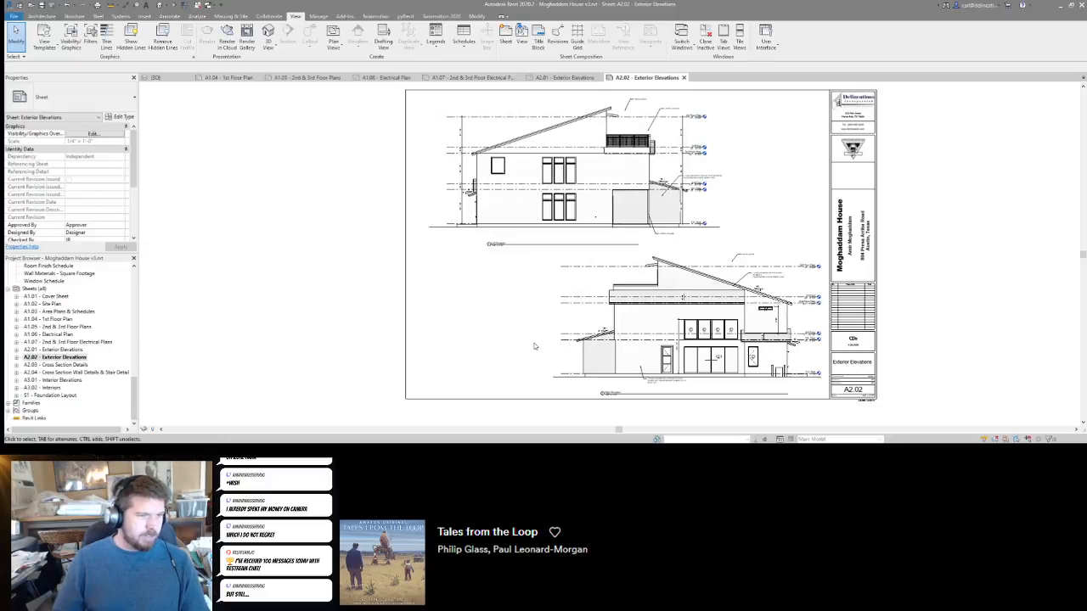
{"action": "scroll", "coordinate": [772, 256], "scroll_direction": "up", "scroll_amount": 4}
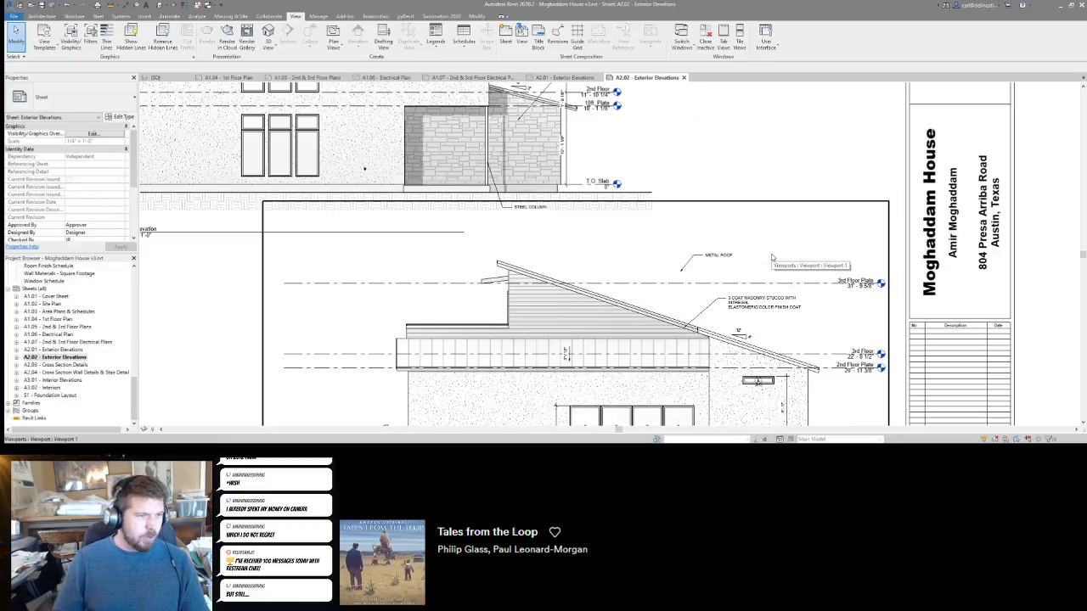
{"action": "scroll", "coordinate": [772, 256], "scroll_direction": "down", "scroll_amount": 5}
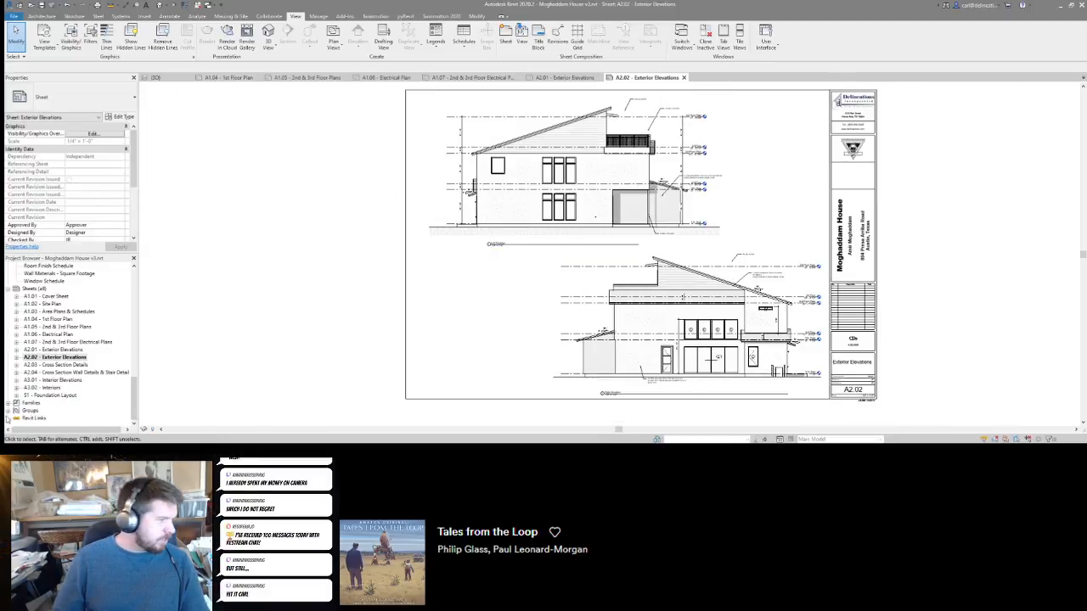
Review the cross section on sheet A2.03 and compare it with the exterior elevations on sheets A2.01 and A2.02.
{"action": "left_click", "coordinate": [53, 366]}
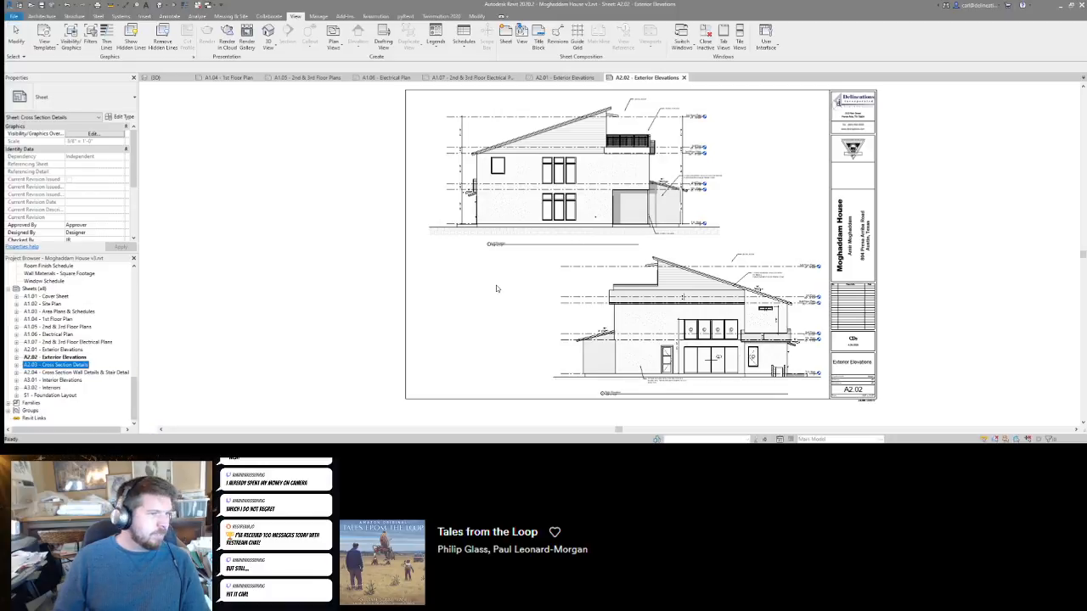
{"action": "scroll", "coordinate": [576, 192], "scroll_direction": "up", "scroll_amount": 5}
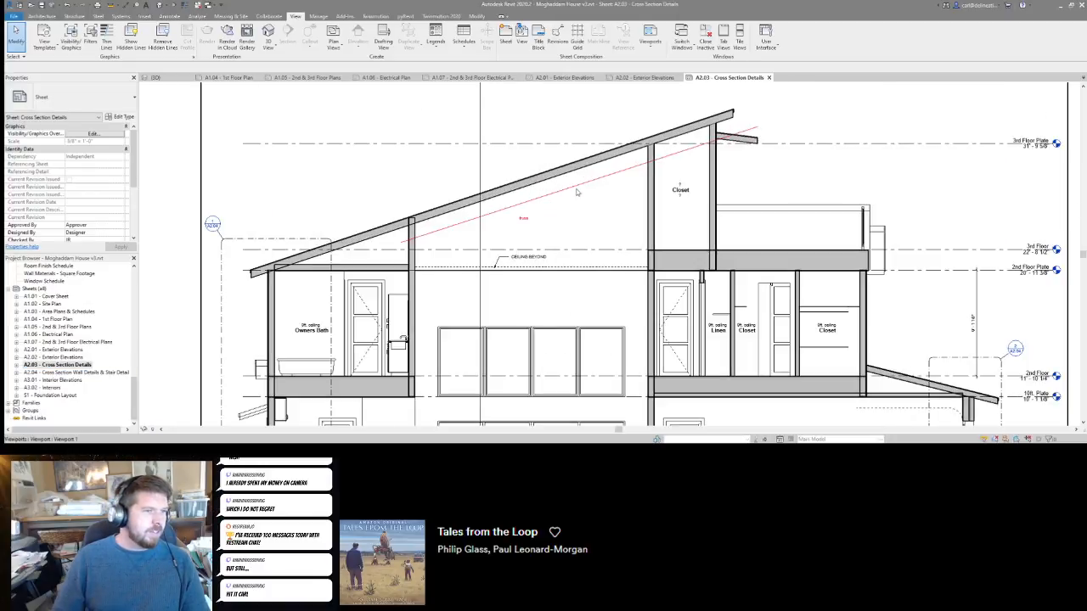
{"action": "scroll", "coordinate": [576, 192], "scroll_direction": "down", "scroll_amount": 5}
{"action": "double_click", "coordinate": [53, 357]}
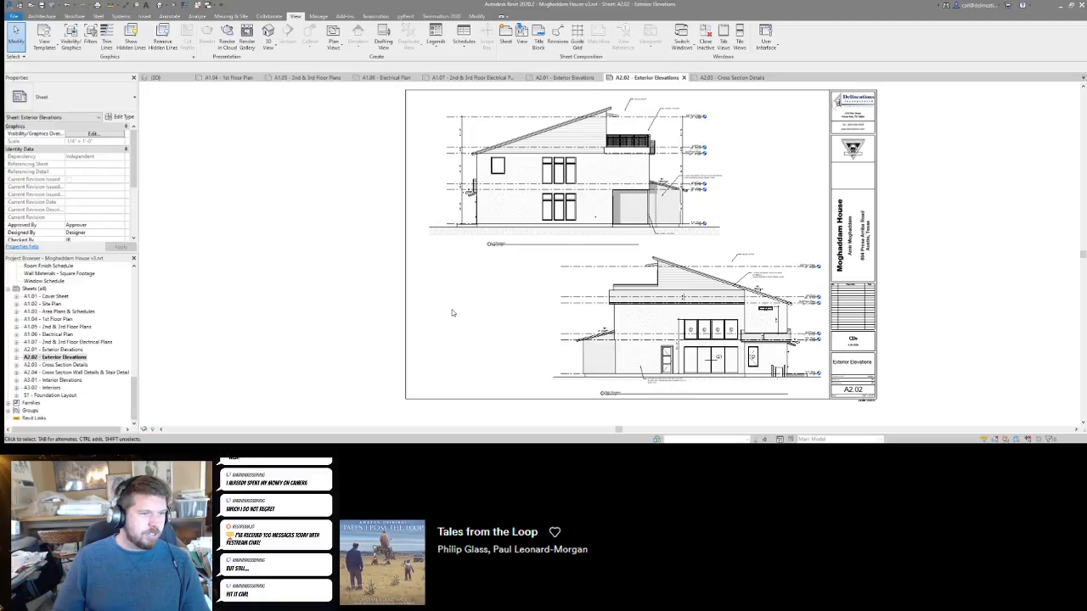
{"action": "double_click", "coordinate": [73, 349]}
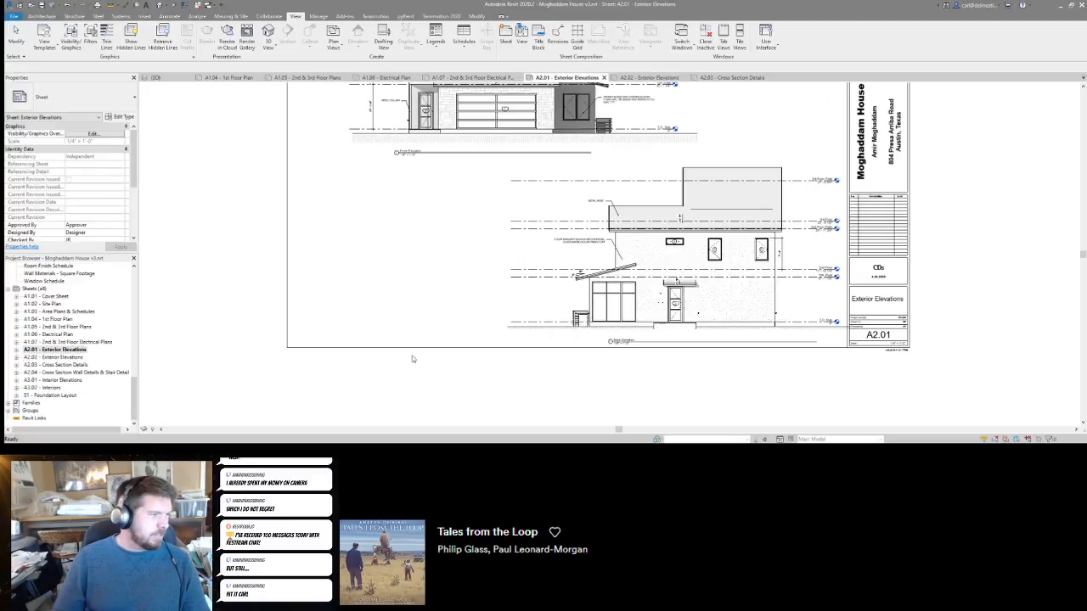
{"action": "middle_click_drag", "start_coordinate": [466, 309], "coordinate": [488, 361]}
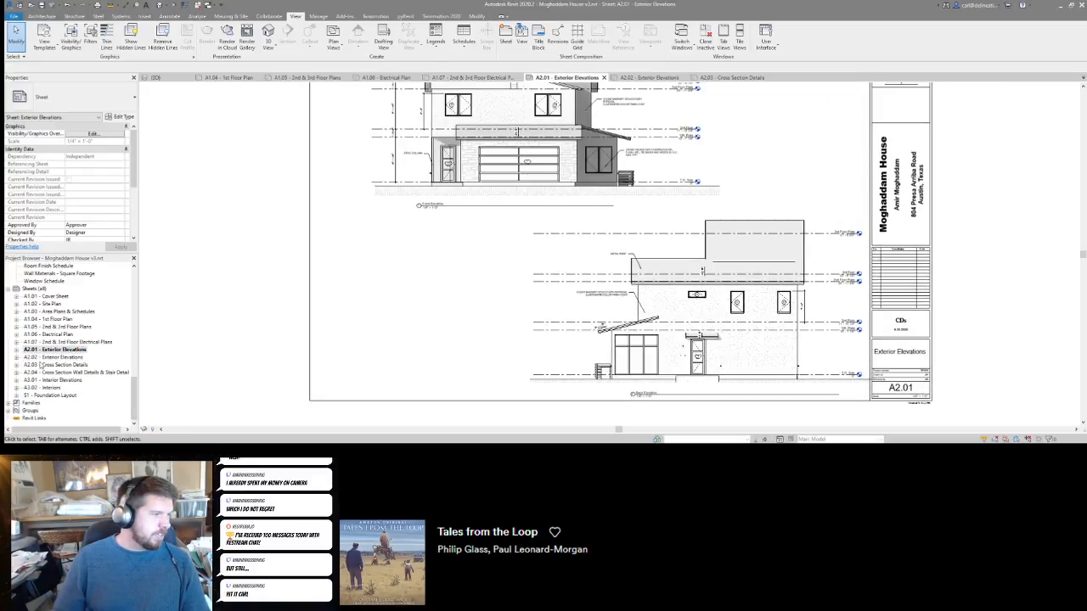
{"action": "double_click", "coordinate": [49, 357]}
{"action": "middle_click_drag", "start_coordinate": [464, 298], "coordinate": [453, 307]}
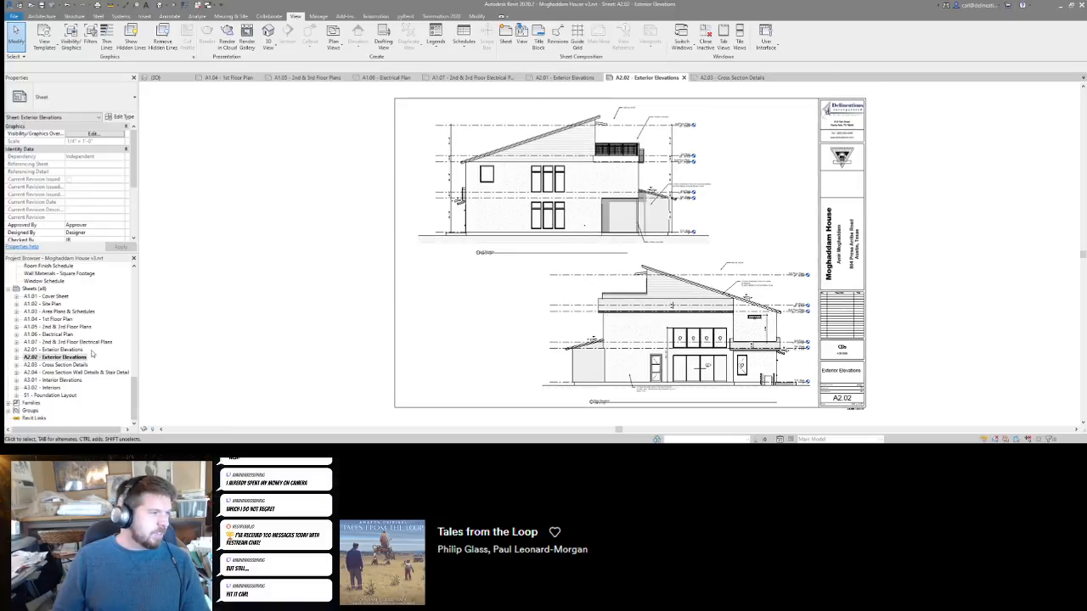
Return to sheet A2.03 and examine the section through the house, with a brief look at sheet A2.04.
{"action": "double_click", "coordinate": [56, 365]}
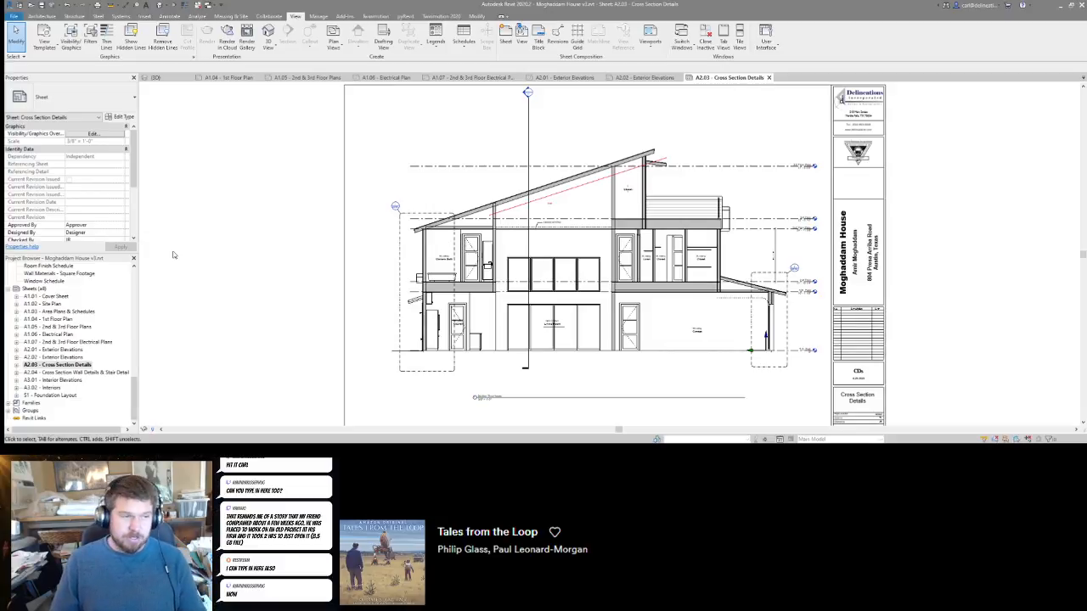
{"action": "scroll", "coordinate": [417, 245], "scroll_direction": "up", "scroll_amount": 3}
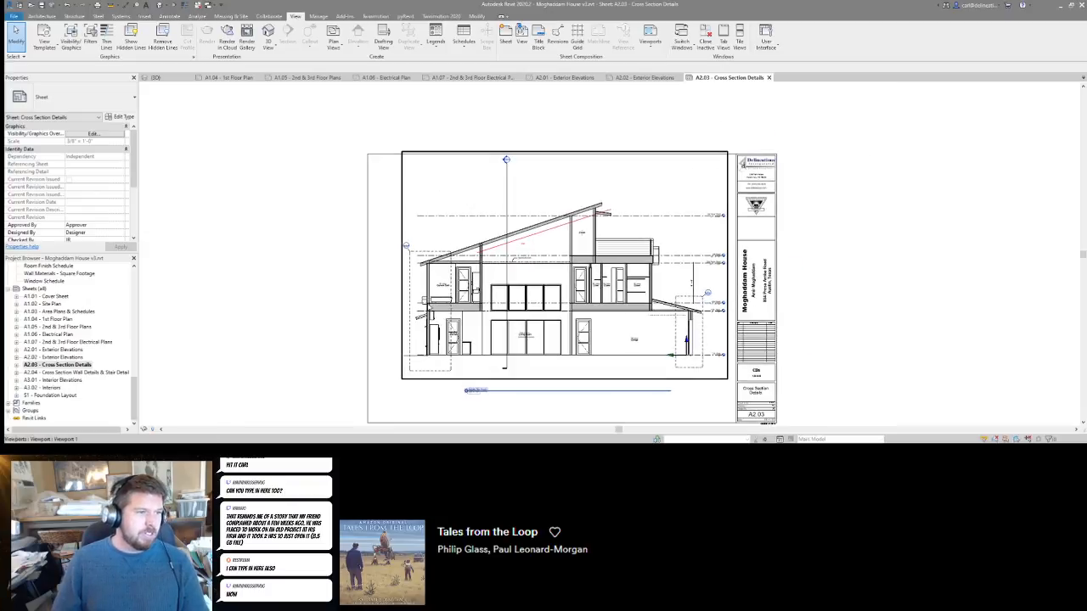
{"action": "middle_click_drag", "start_coordinate": [679, 291], "coordinate": [589, 262]}
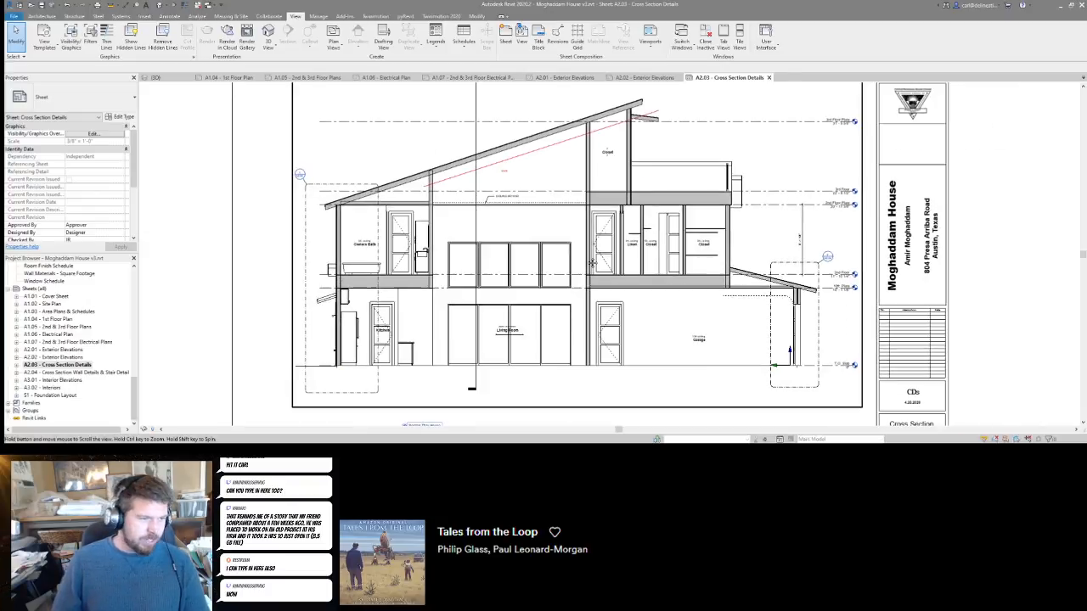
{"action": "scroll", "coordinate": [582, 255], "scroll_direction": "down", "scroll_amount": 1}
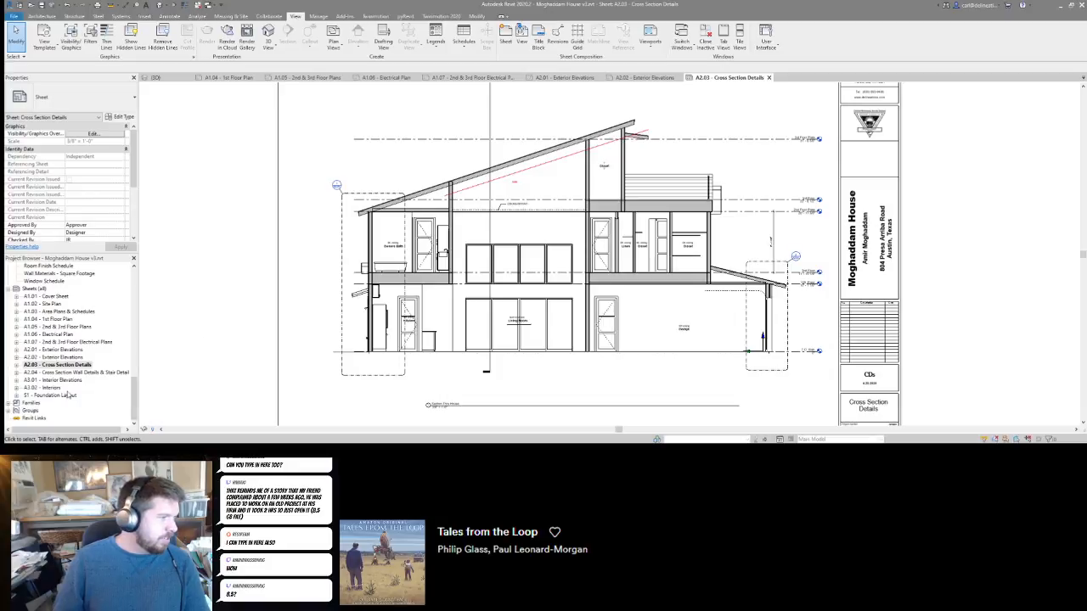
{"action": "left_click", "coordinate": [72, 372]}
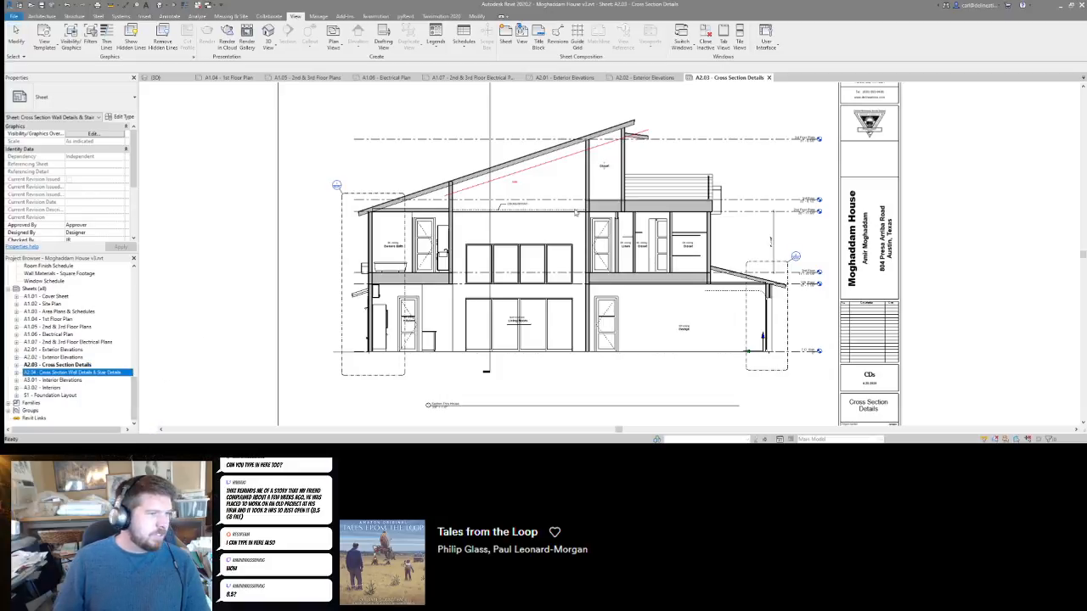
{"action": "double_click", "coordinate": [90, 372]}
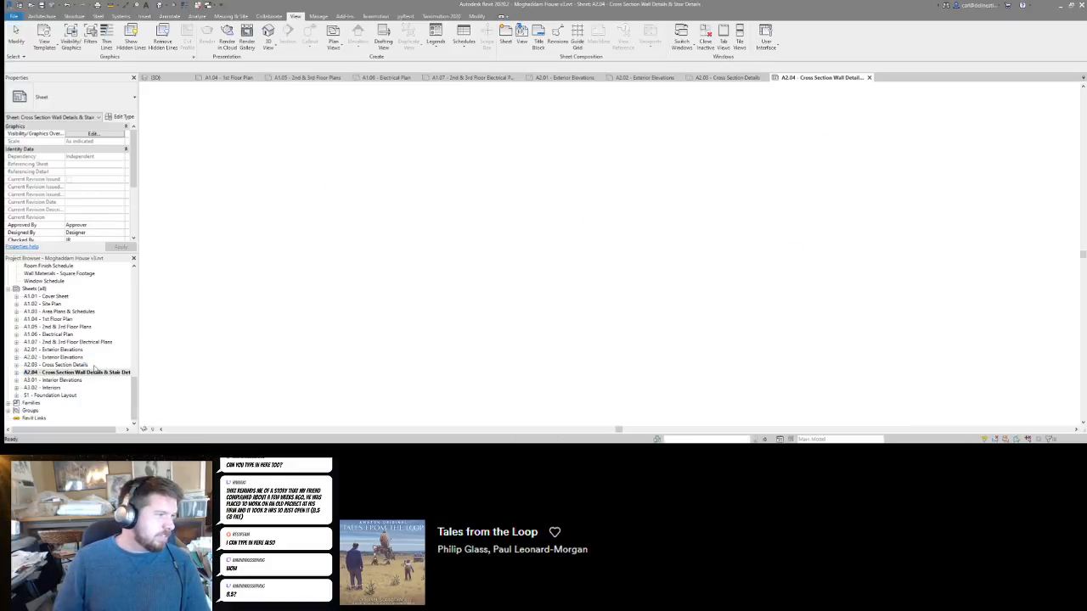
{"action": "double_click", "coordinate": [81, 366]}
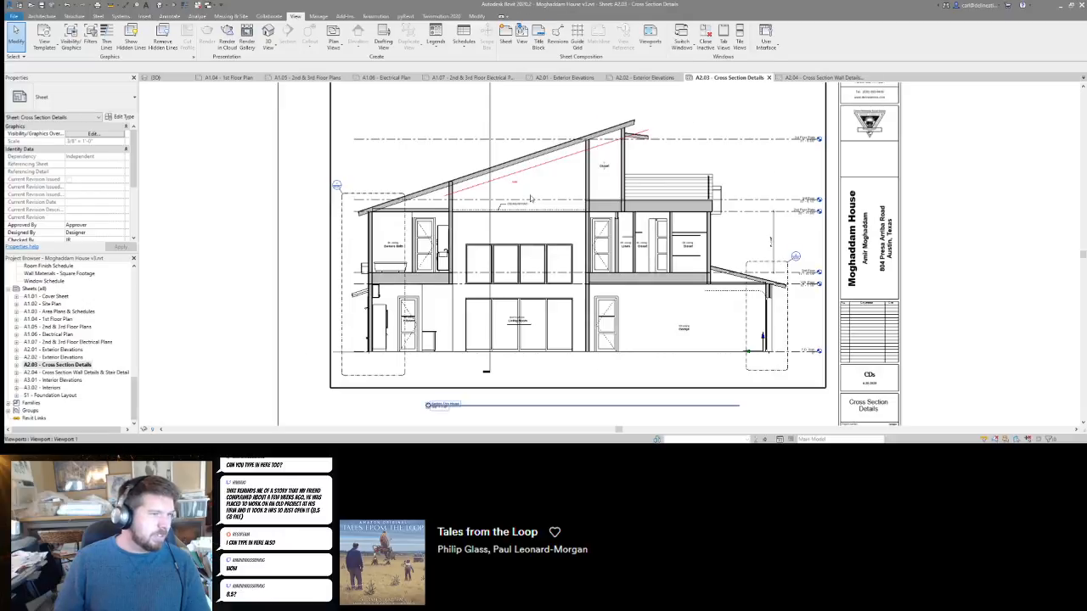
{"action": "scroll", "coordinate": [374, 188], "scroll_direction": "up", "scroll_amount": 3}
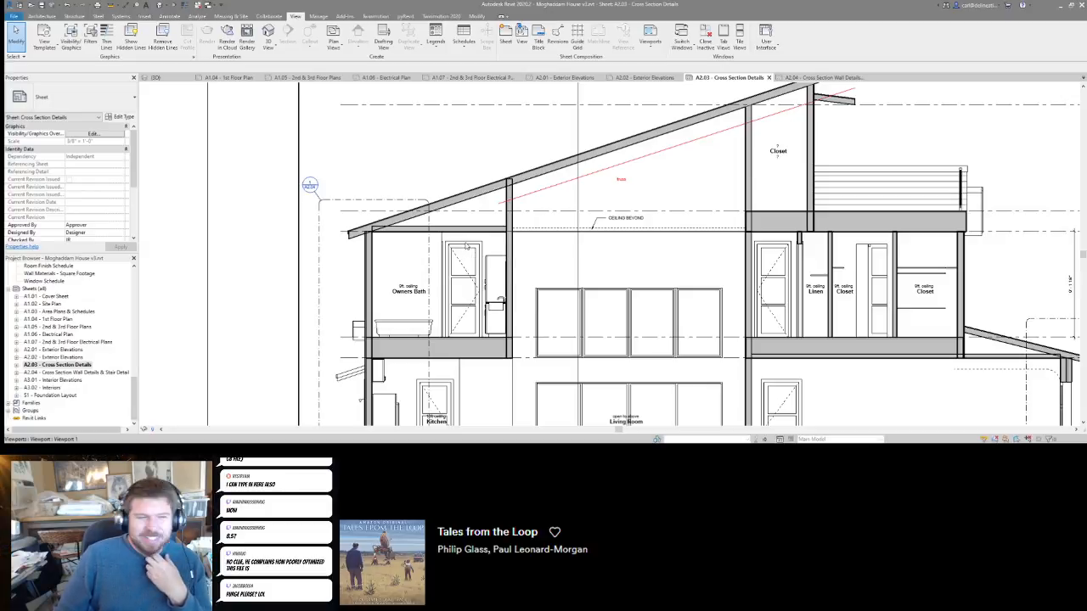
{"action": "scroll", "coordinate": [514, 288], "scroll_direction": "down", "scroll_amount": 3}
{"action": "scroll", "coordinate": [533, 263], "scroll_direction": "up", "scroll_amount": 1}
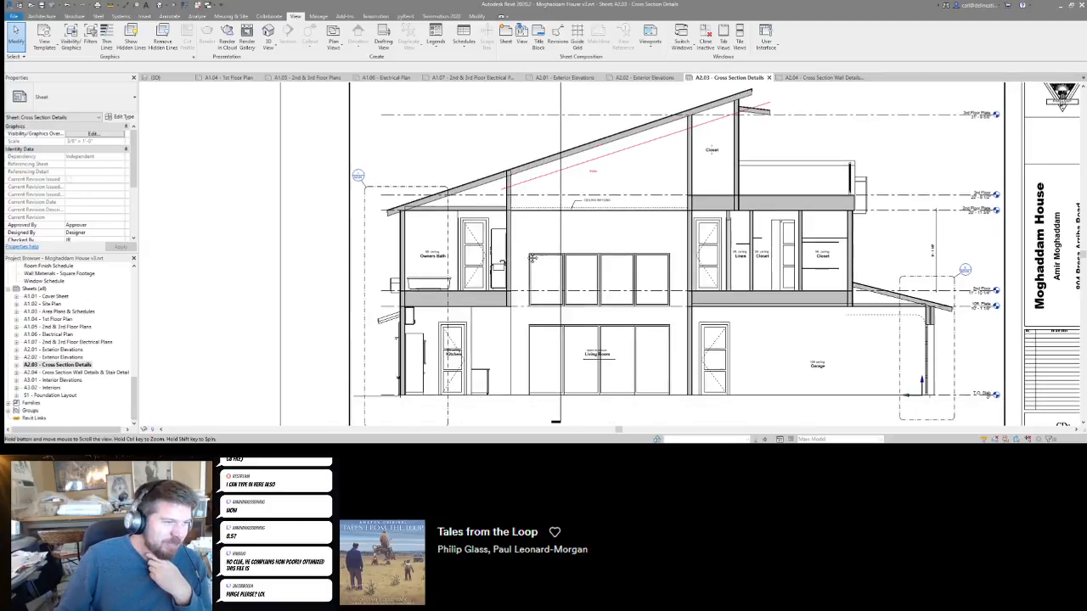
{"action": "scroll", "coordinate": [533, 259], "scroll_direction": "down", "scroll_amount": 2}
{"action": "scroll", "coordinate": [696, 318], "scroll_direction": "up", "scroll_amount": 1}
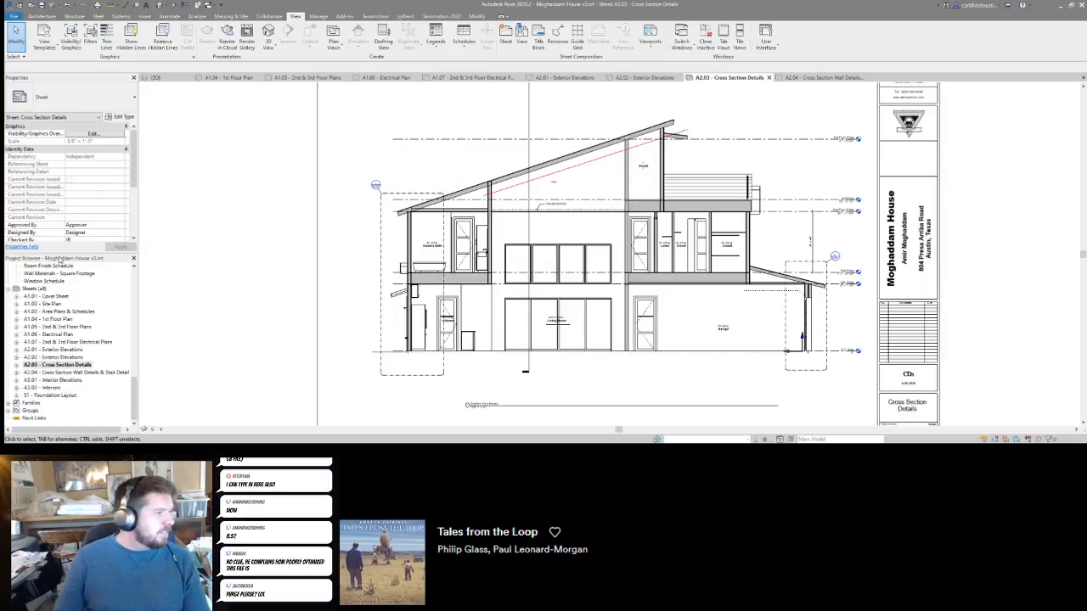
Check the view templates available for the Wall Detail Garage and Wall Detail House sections without assigning one, and inspect Section 1's properties.
{"action": "scroll", "coordinate": [60, 353], "scroll_direction": "up", "scroll_amount": 10}
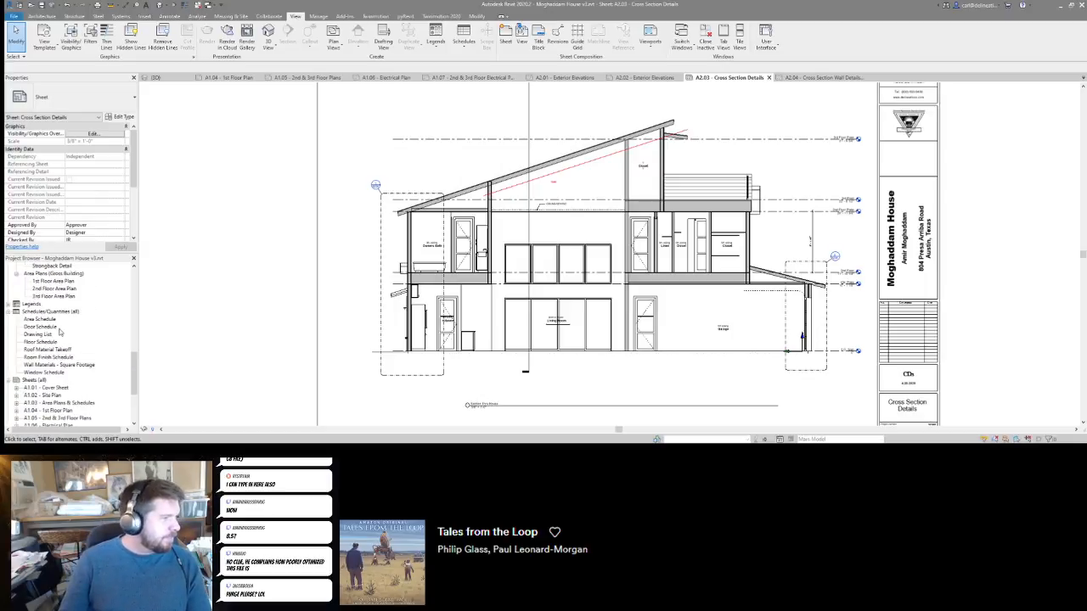
{"action": "scroll", "coordinate": [41, 367], "scroll_direction": "up", "scroll_amount": 3}
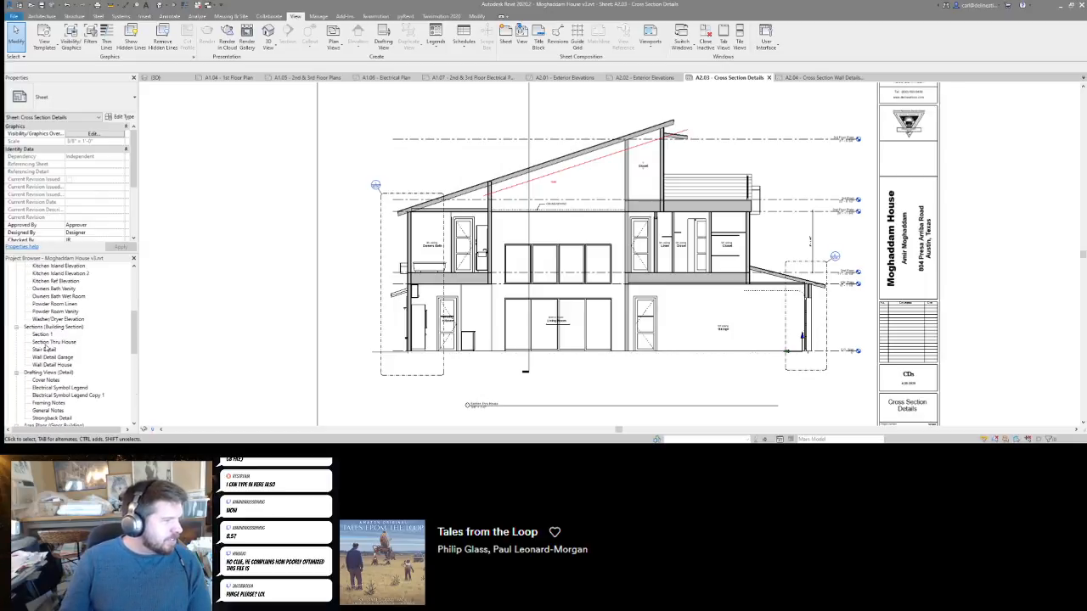
{"action": "left_click", "coordinate": [50, 343]}
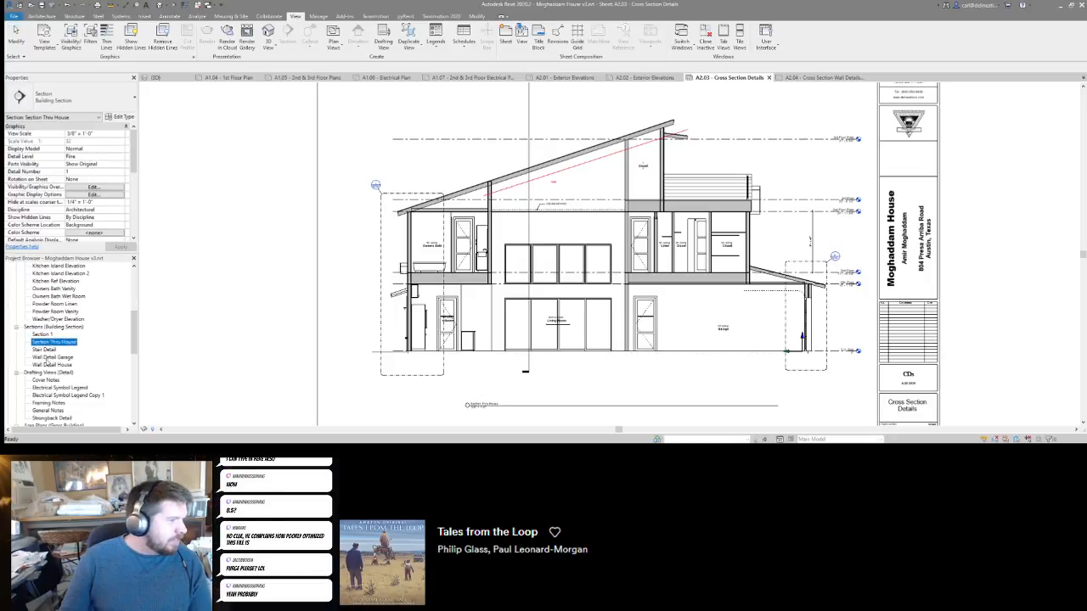
{"action": "left_click", "coordinate": [46, 365], "text": "shift"}
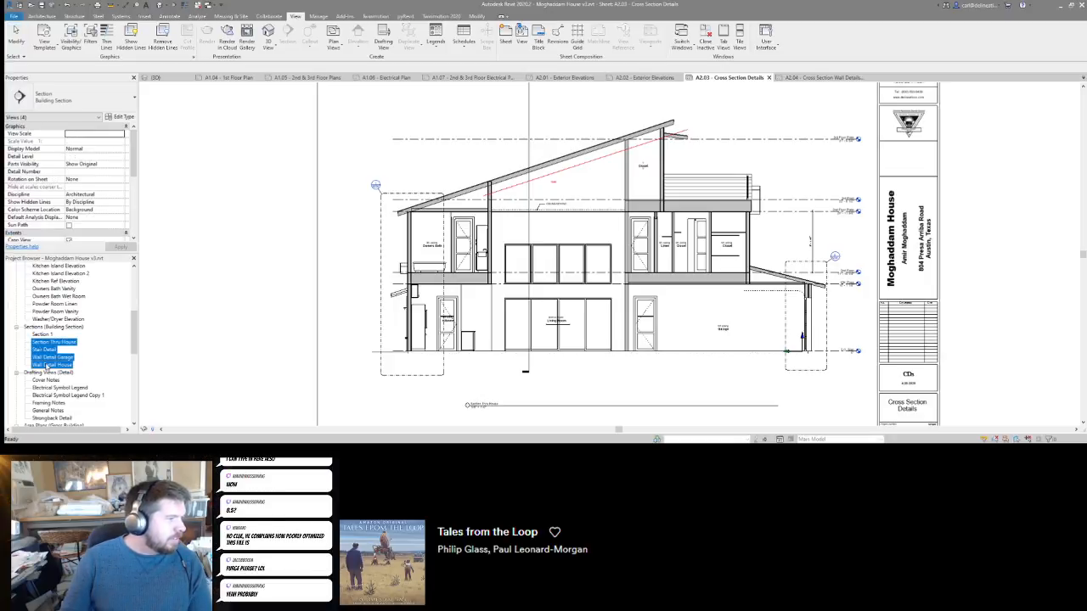
{"action": "left_click", "coordinate": [52, 357]}
{"action": "left_click", "coordinate": [51, 366], "text": "shift"}
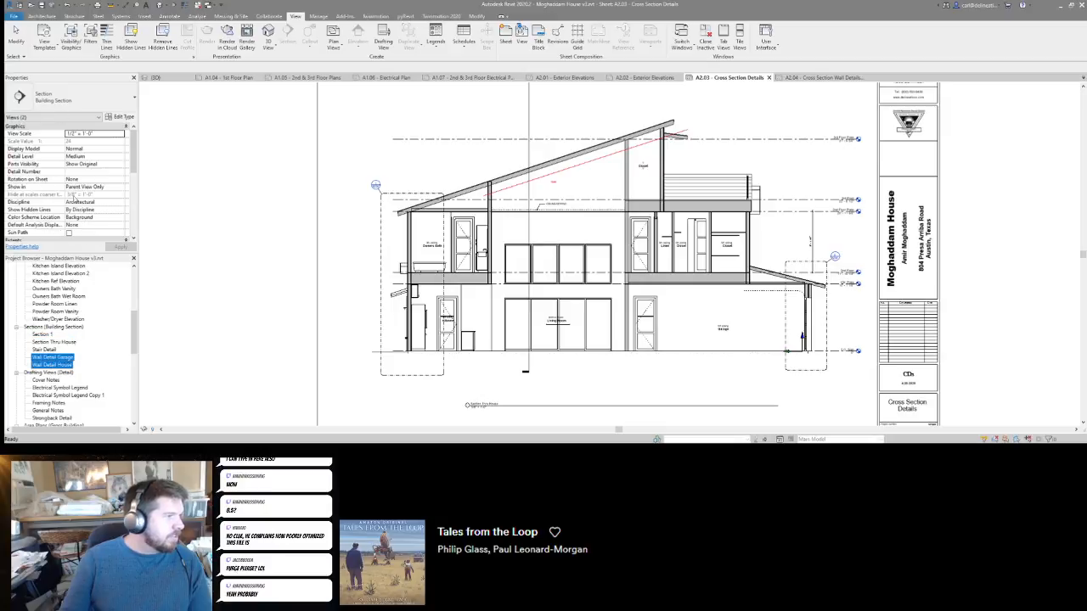
{"action": "scroll", "coordinate": [81, 196], "scroll_direction": "down", "scroll_amount": 4}
{"action": "left_click", "coordinate": [93, 210]}
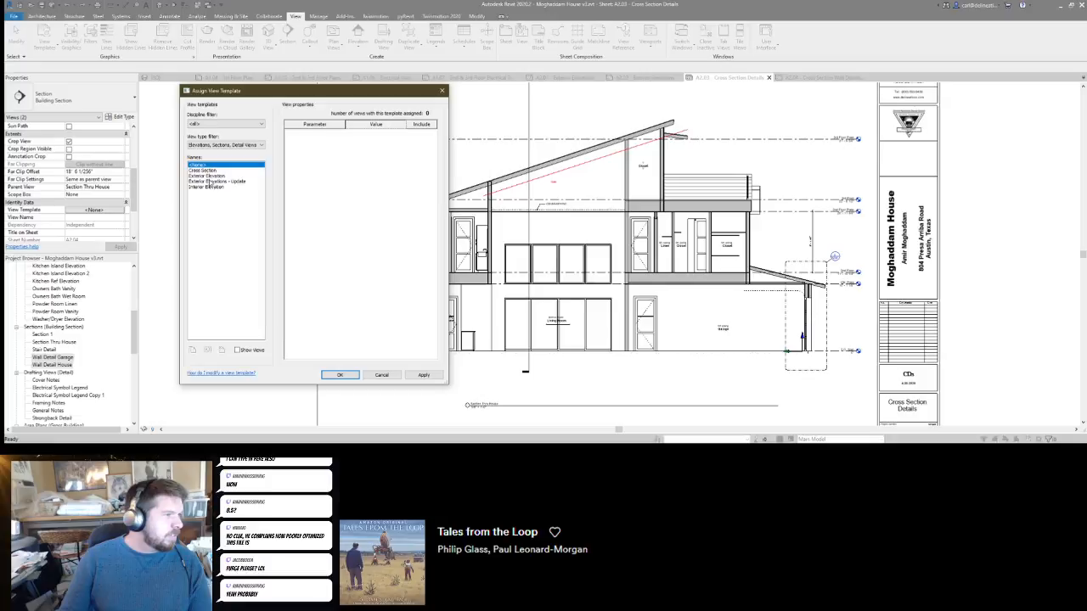
{"action": "left_click", "coordinate": [384, 376]}
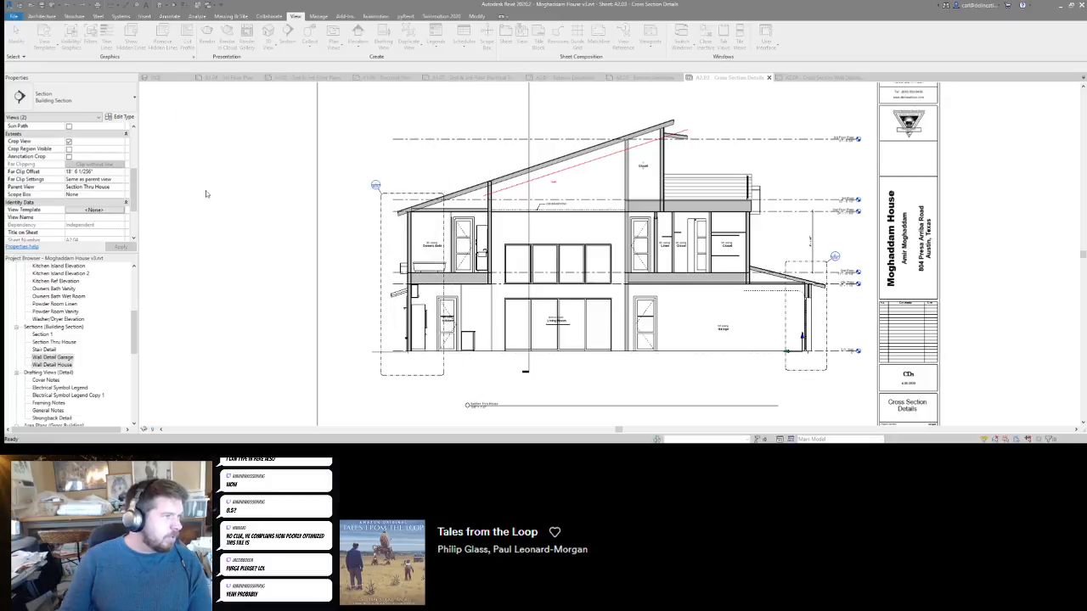
{"action": "left_click", "coordinate": [43, 335]}
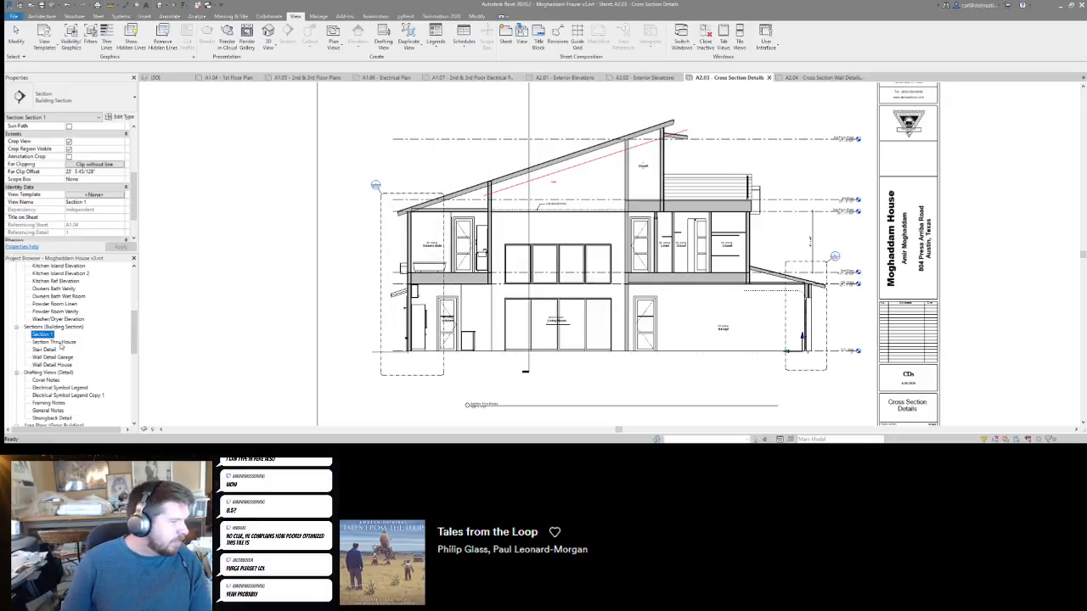
Inspect the garage side and wall detail callouts of the cross section on sheet A2.03.
{"action": "left_click", "coordinate": [679, 283]}
{"action": "scroll", "coordinate": [688, 283], "scroll_direction": "down", "scroll_amount": 1}
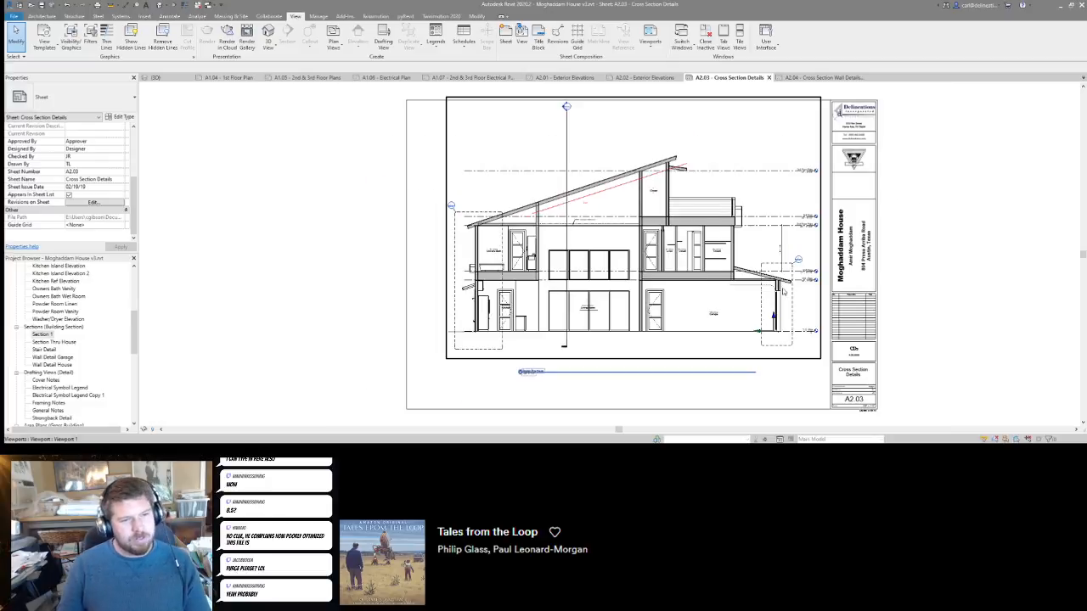
{"action": "scroll", "coordinate": [786, 295], "scroll_direction": "up", "scroll_amount": 3}
{"action": "scroll", "coordinate": [785, 295], "scroll_direction": "down", "scroll_amount": 3}
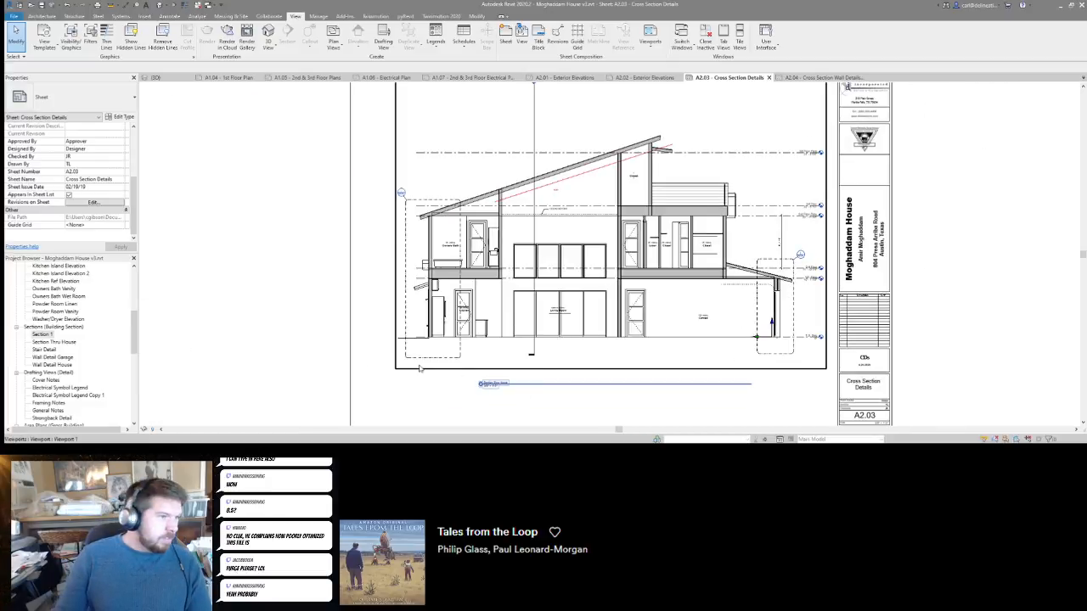
Open sheet A2.04 to view the wall and stair details, and open sheet A3.01 Interior Elevations.
{"action": "scroll", "coordinate": [72, 372], "scroll_direction": "down", "scroll_amount": 5}
{"action": "scroll", "coordinate": [71, 372], "scroll_direction": "down", "scroll_amount": 5}
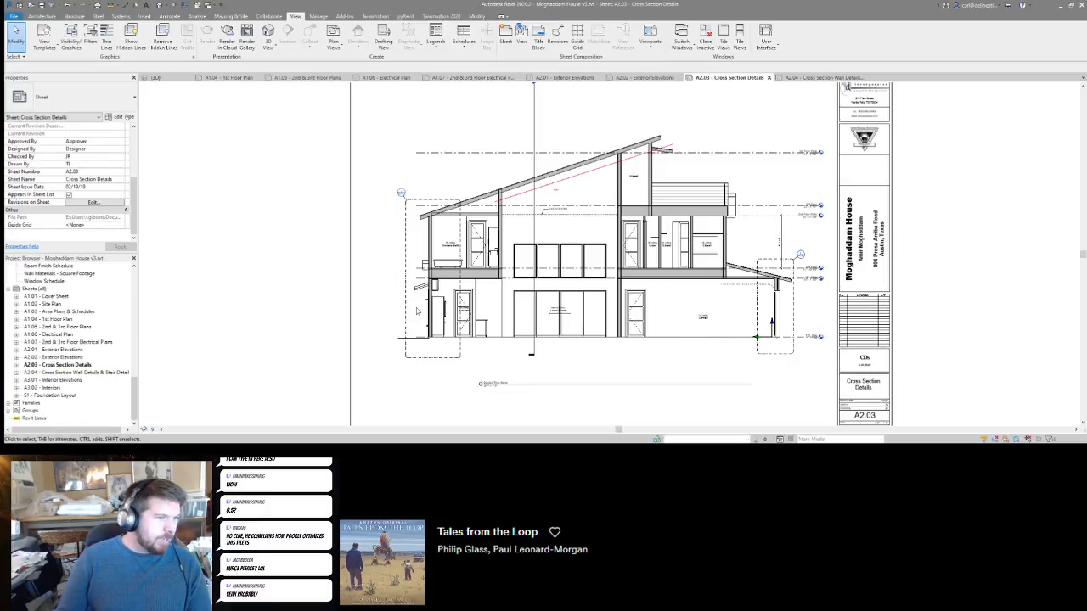
{"action": "middle_click_drag", "start_coordinate": [637, 167], "coordinate": [639, 166]}
{"action": "double_click", "coordinate": [59, 372]}
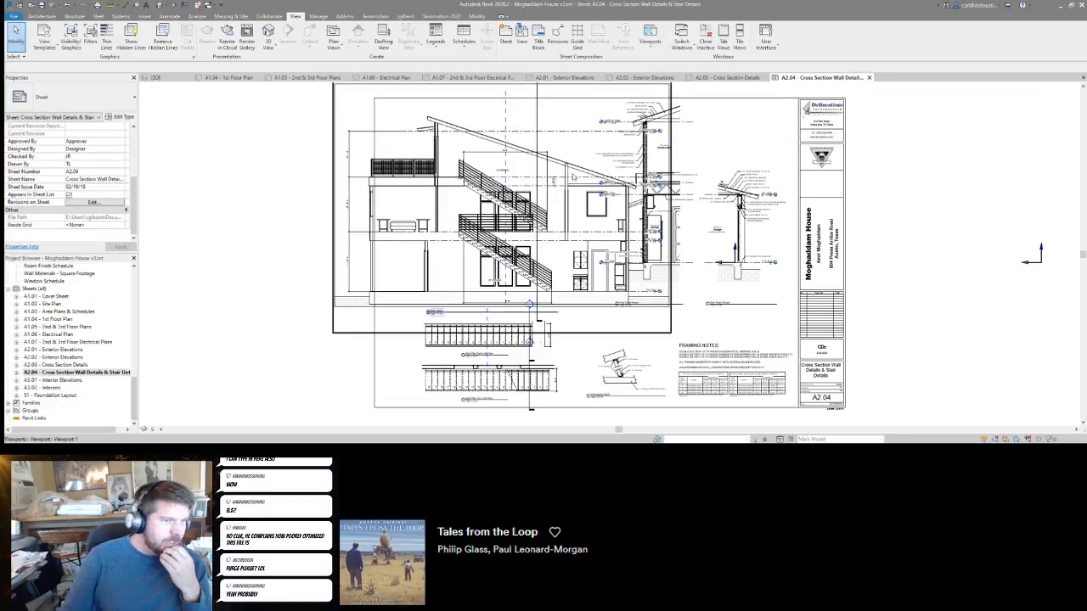
{"action": "left_click", "coordinate": [48, 380]}
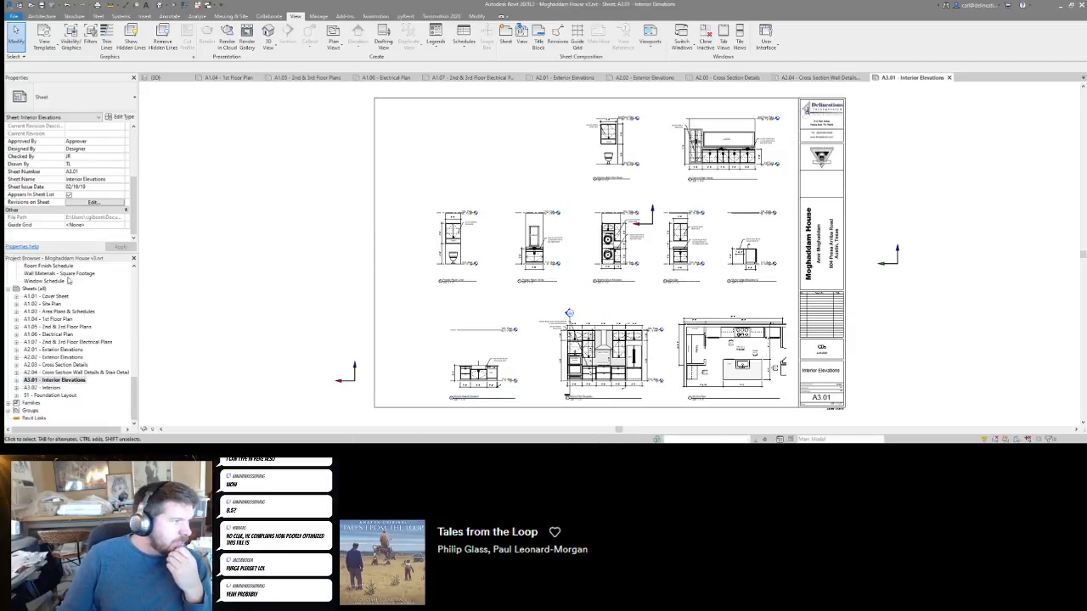
Select all ten interior elevation views, Coffee Bar through Washer/Dryer Elevation, and choose the Interior Elevation view template for them.
{"action": "scroll", "coordinate": [48, 299], "scroll_direction": "up", "scroll_amount": 3}
{"action": "scroll", "coordinate": [49, 298], "scroll_direction": "up", "scroll_amount": 5}
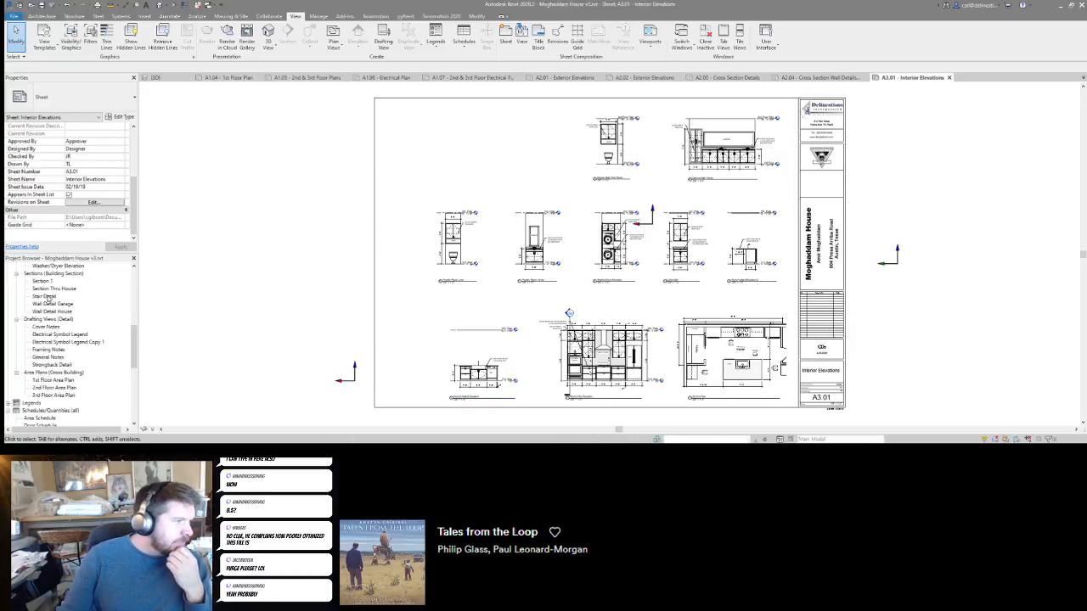
{"action": "scroll", "coordinate": [48, 298], "scroll_direction": "up", "scroll_amount": 5}
{"action": "left_click", "coordinate": [44, 312]}
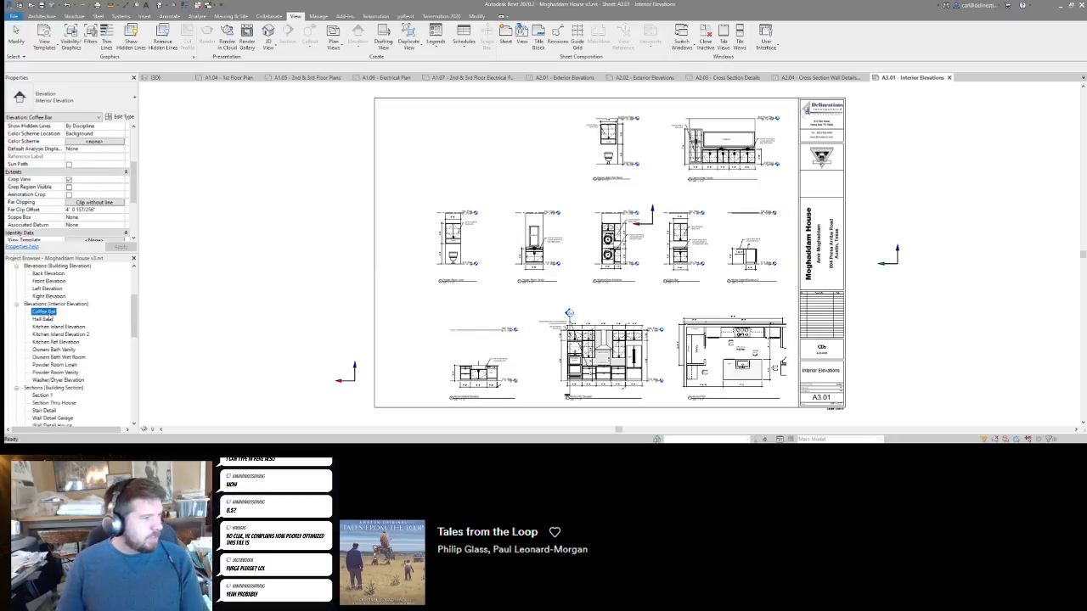
{"action": "left_click", "coordinate": [58, 382], "text": "shift"}
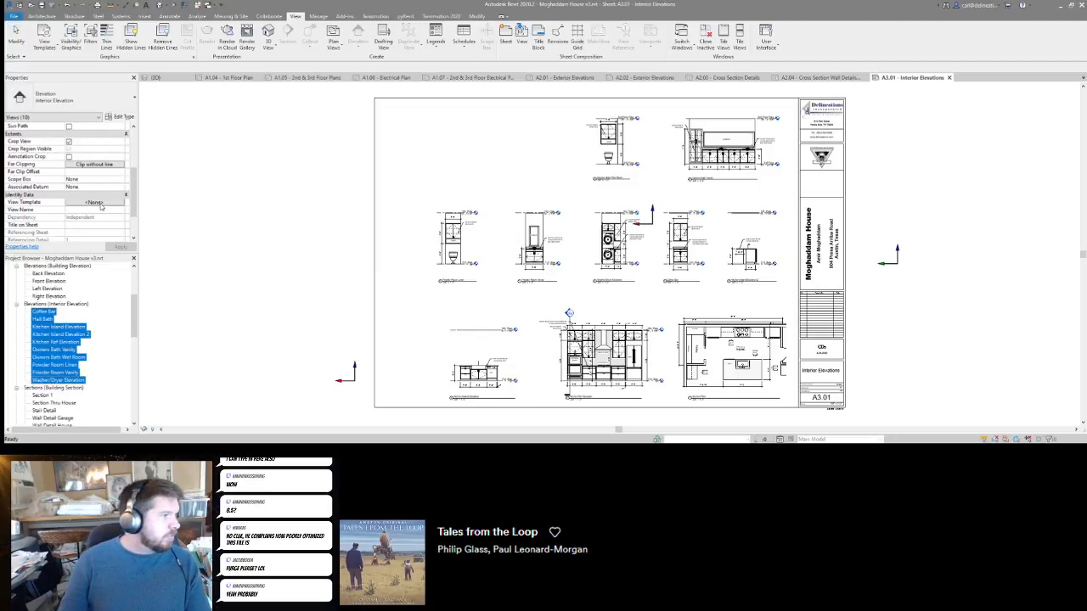
{"action": "left_click", "coordinate": [96, 203]}
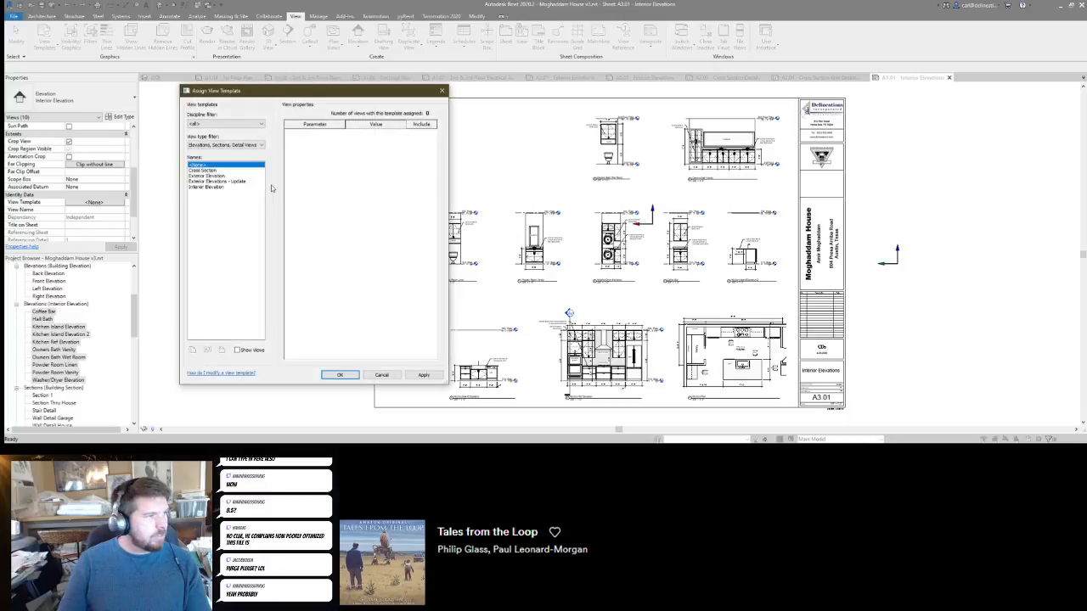
{"action": "left_click", "coordinate": [208, 187]}
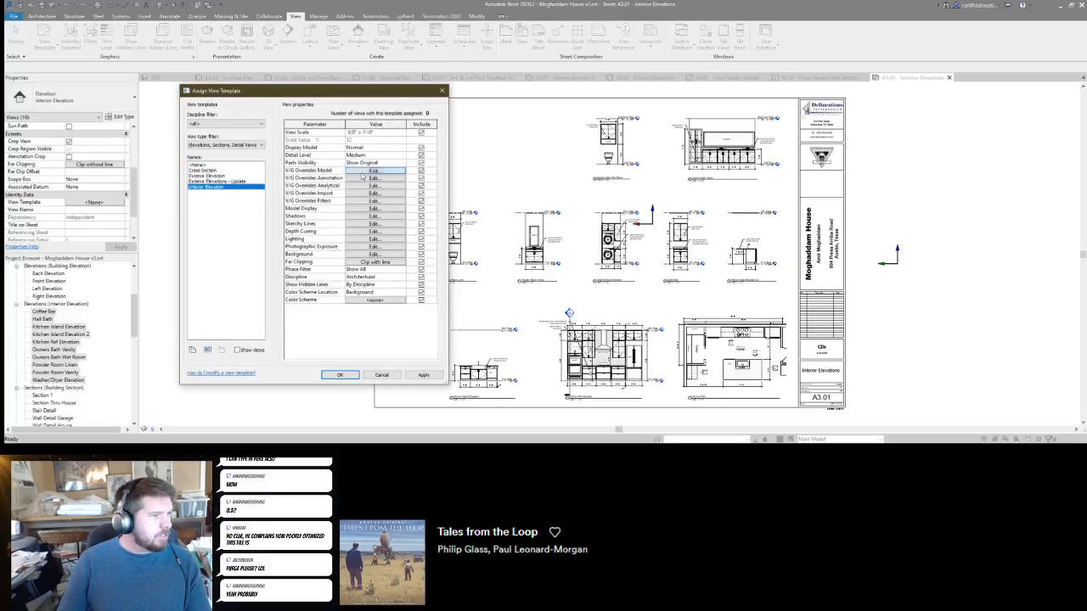
Hide the Site subcategory Internal Origin in the Interior Elevation template's model overrides and assign the template to the selected views.
{"action": "left_click", "coordinate": [361, 171]}
{"action": "left_click", "coordinate": [621, 309]}
{"action": "left_click", "coordinate": [639, 263]}
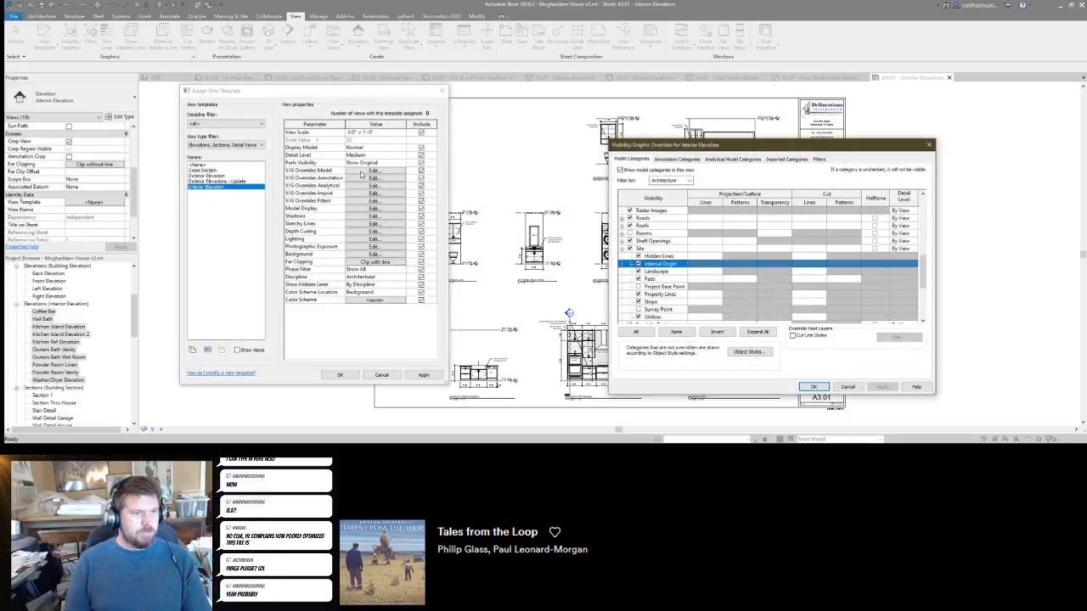
{"action": "left_click", "coordinate": [805, 386]}
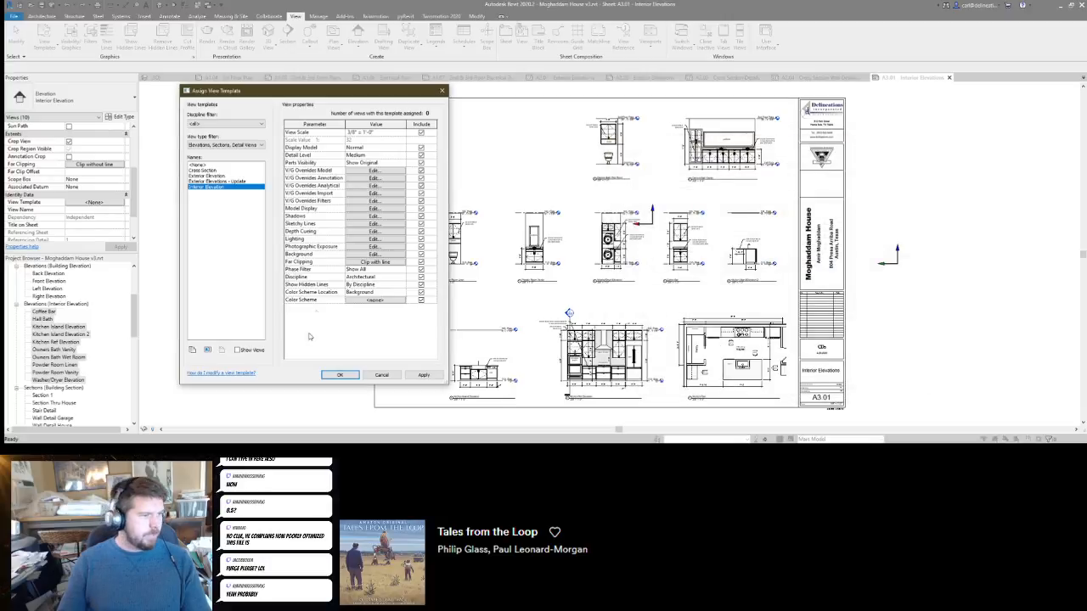
{"action": "left_click", "coordinate": [340, 375]}
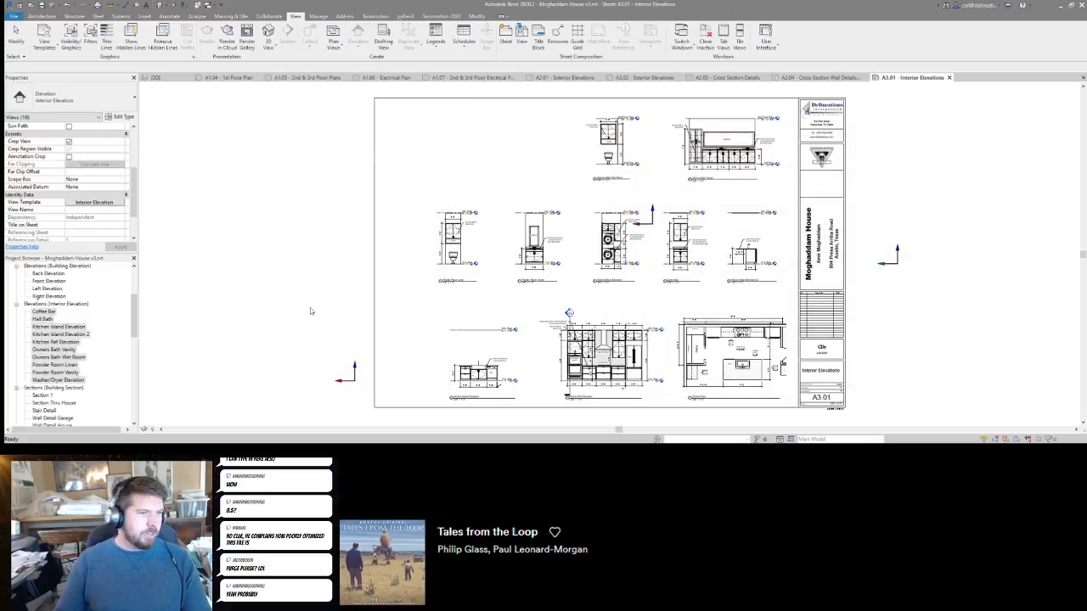
{"action": "middle_click", "coordinate": [475, 277]}
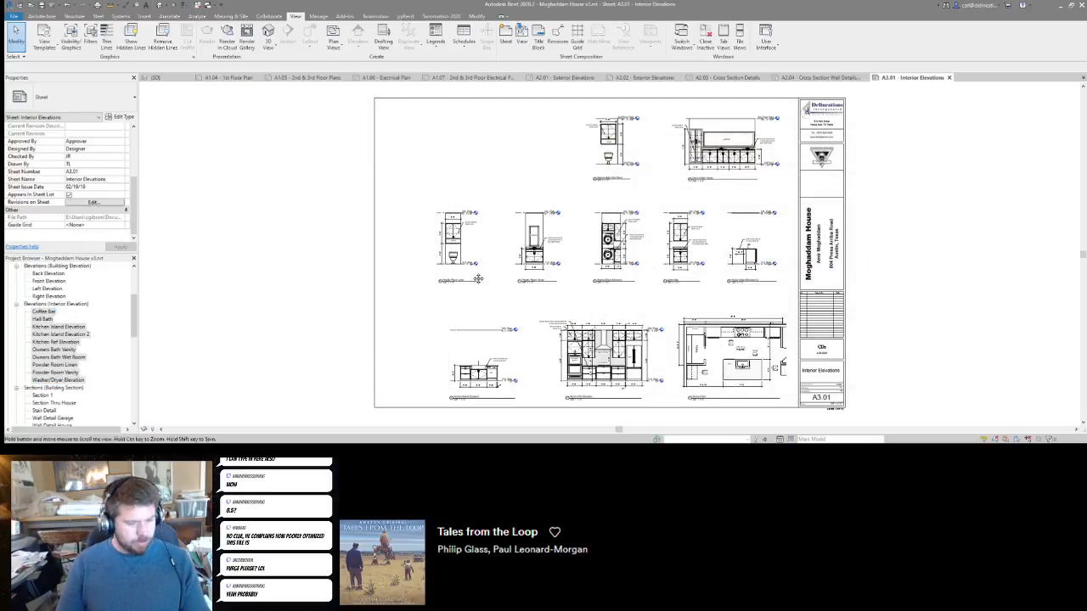
{"action": "scroll", "coordinate": [679, 339], "scroll_direction": "down", "scroll_amount": 1}
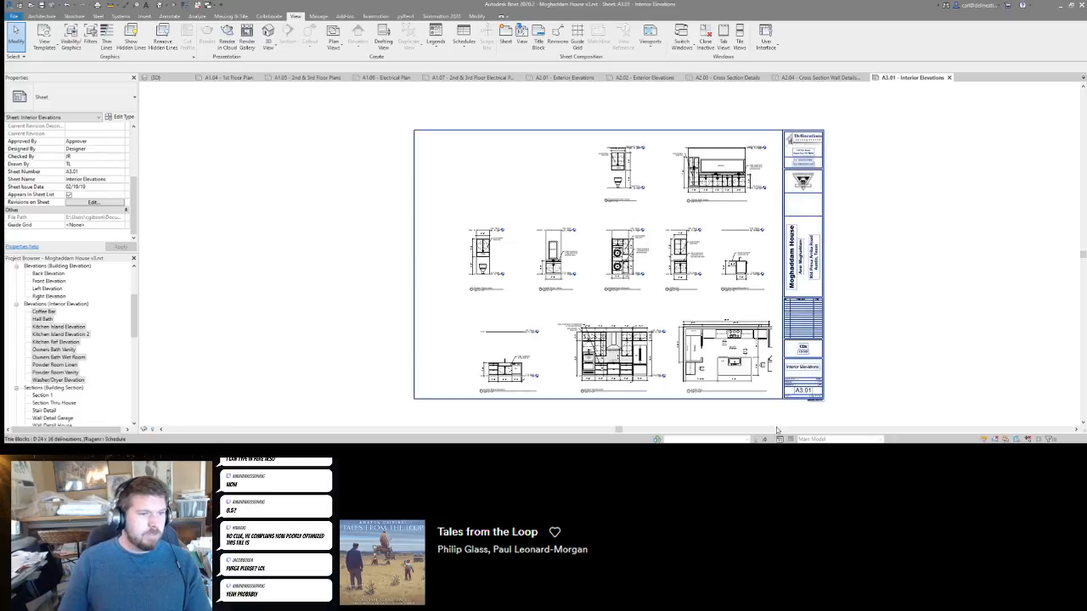
Activate the Kitchen Plan viewport on sheet A3.01 and move the island elevation marker 3 onto the cooktop elevation marker 2.
{"action": "scroll", "coordinate": [754, 384], "scroll_direction": "up", "scroll_amount": 5}
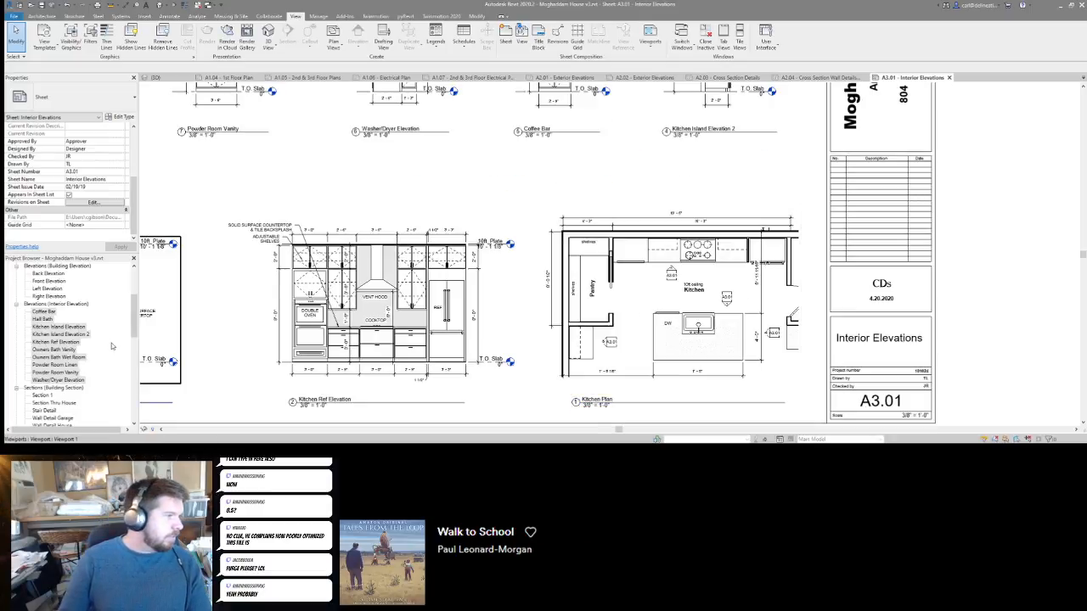
{"action": "left_click", "coordinate": [60, 334]}
{"action": "double_click", "coordinate": [671, 275]}
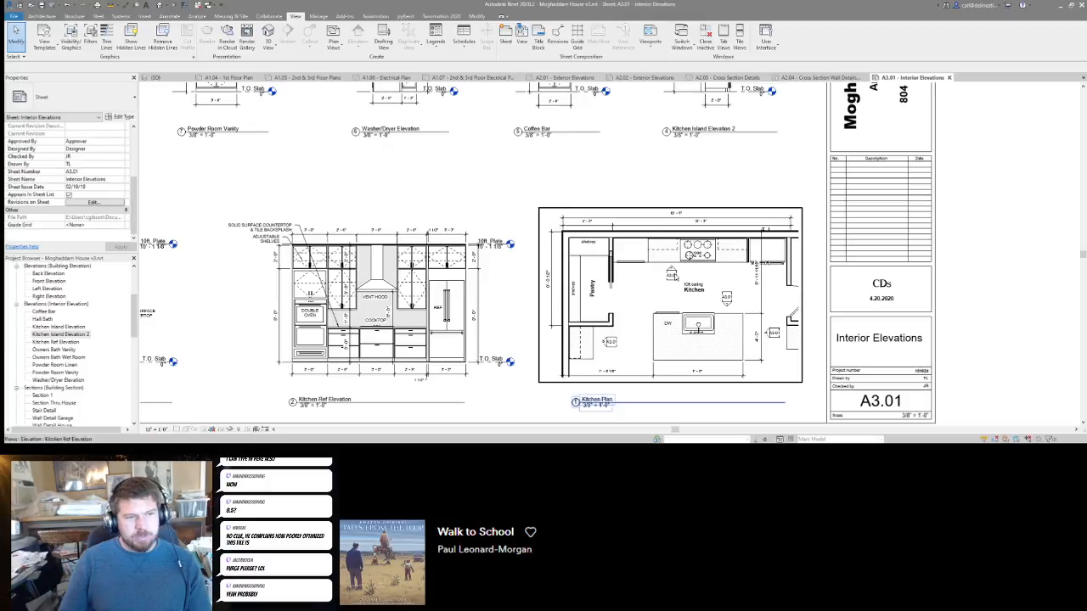
{"action": "left_click", "coordinate": [712, 299]}
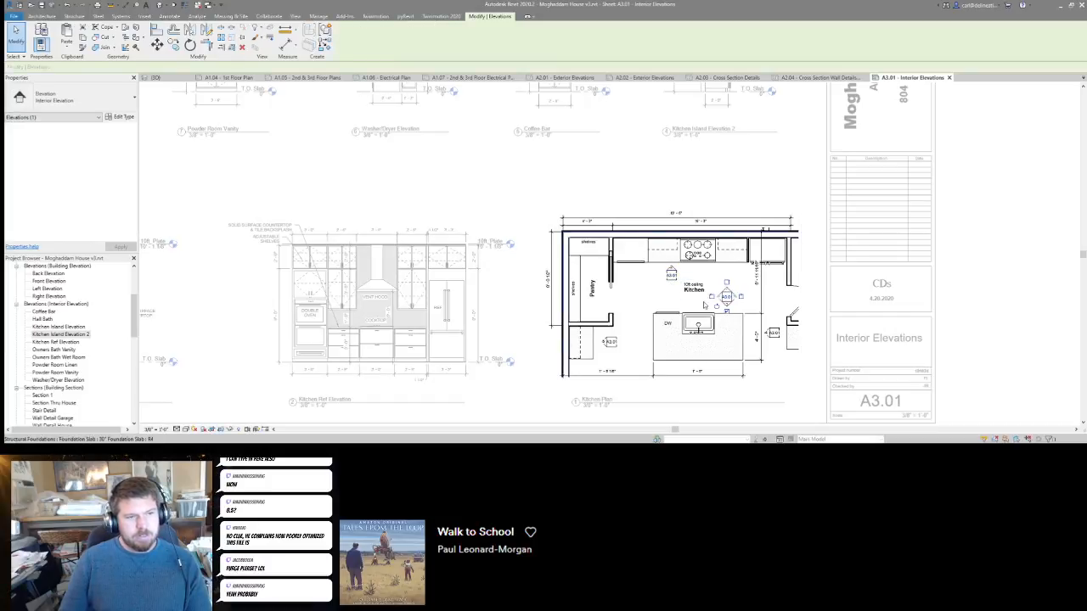
{"action": "scroll", "coordinate": [711, 296], "scroll_direction": "up", "scroll_amount": 2}
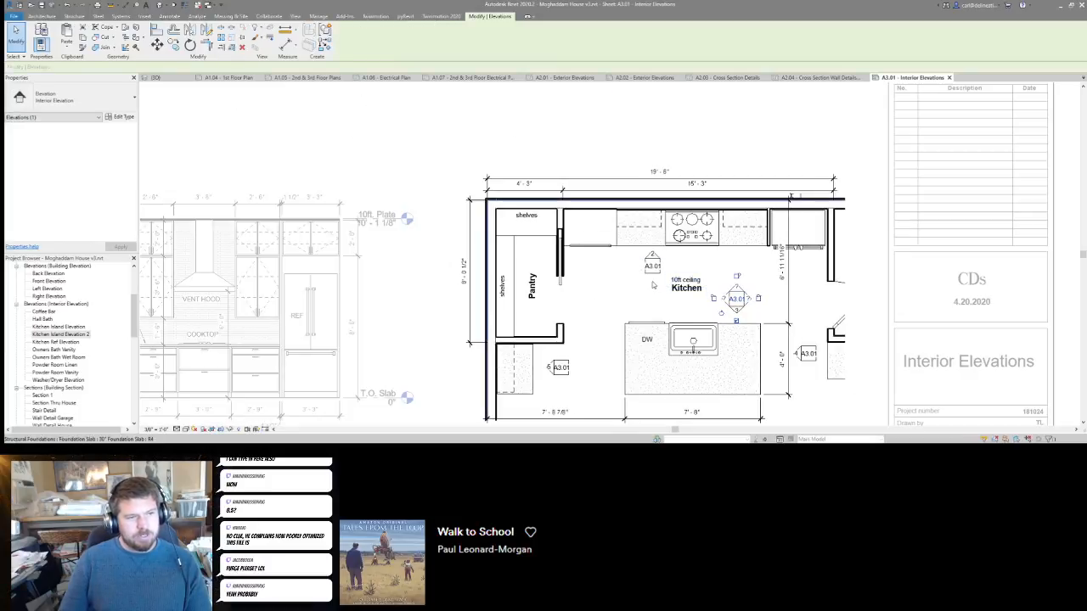
{"action": "left_click", "coordinate": [673, 294]}
{"action": "left_click", "coordinate": [735, 298]}
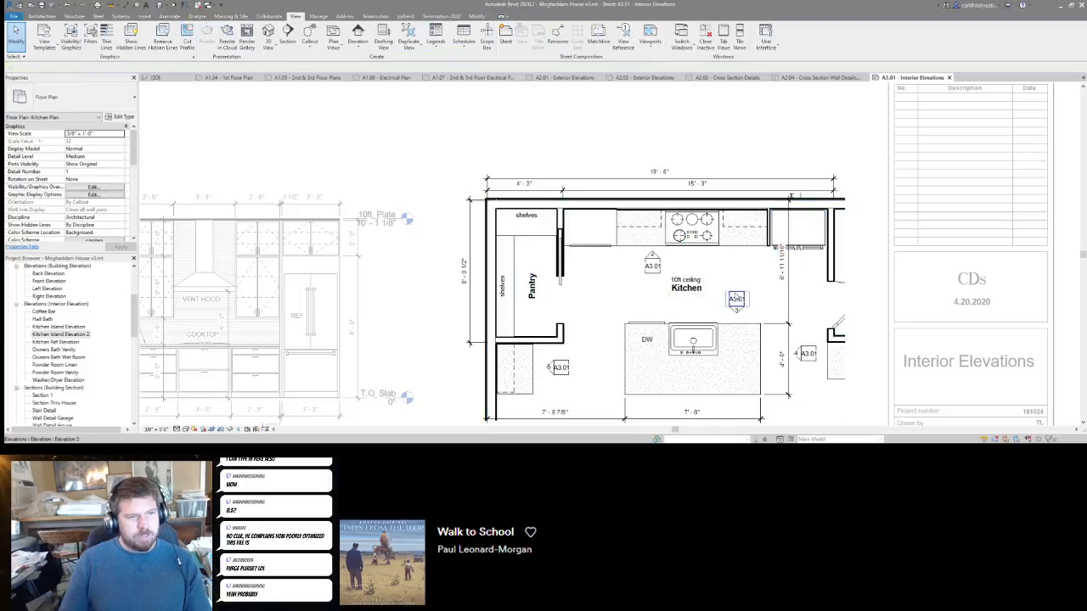
{"action": "left_click", "coordinate": [654, 267]}
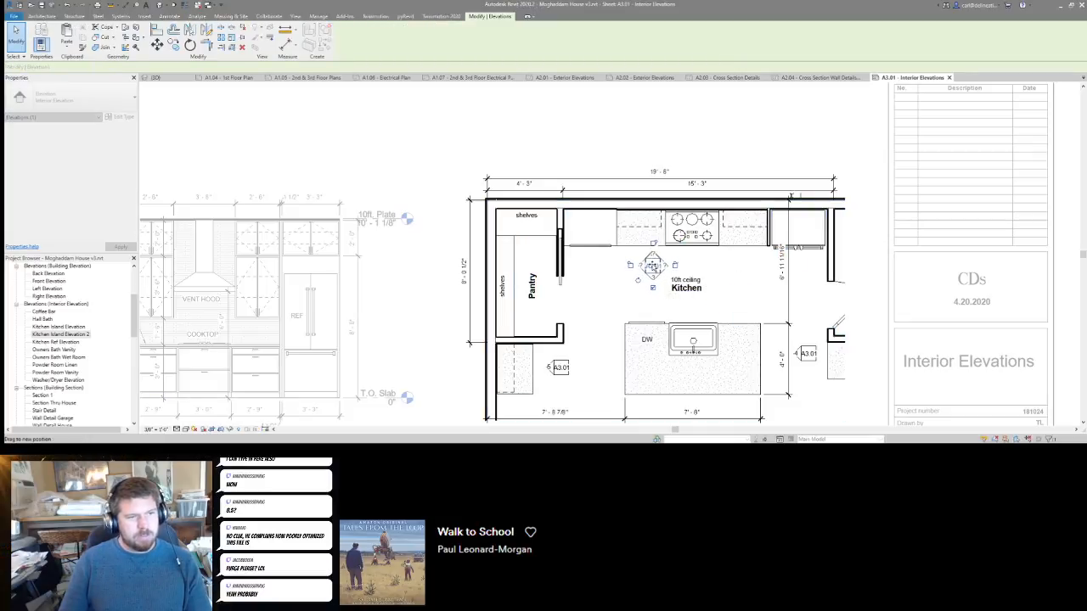
{"action": "left_click", "coordinate": [650, 268]}
Check that markers 2 and 3 line up as one combined A3.01 symbol and deactivate the Kitchen Plan viewport.
{"action": "scroll", "coordinate": [649, 268], "scroll_direction": "up", "scroll_amount": 4}
{"action": "left_click", "coordinate": [646, 269]}
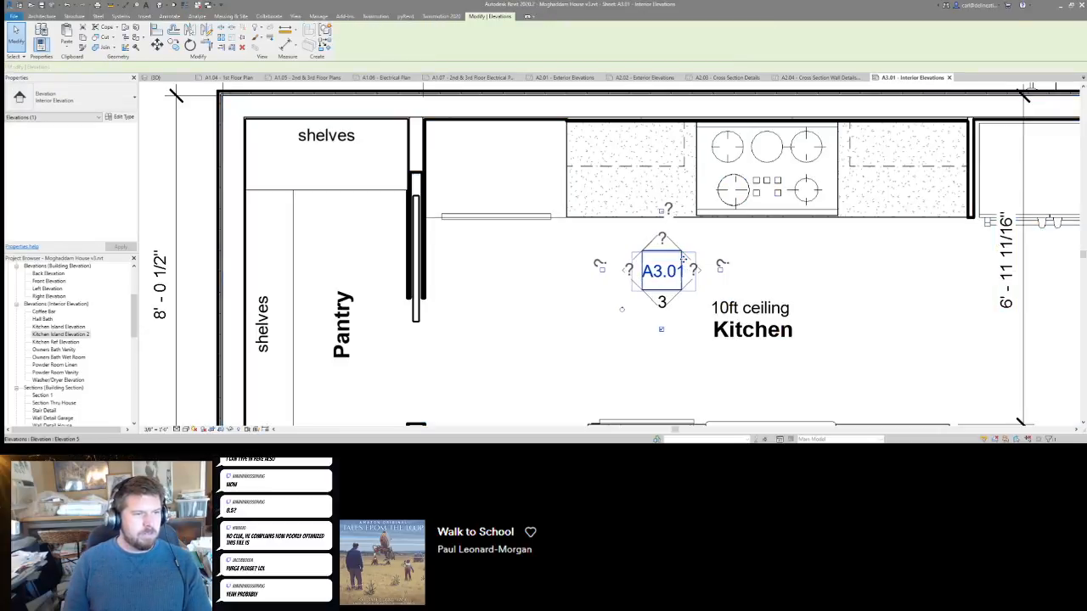
{"action": "key", "text": "Escape"}
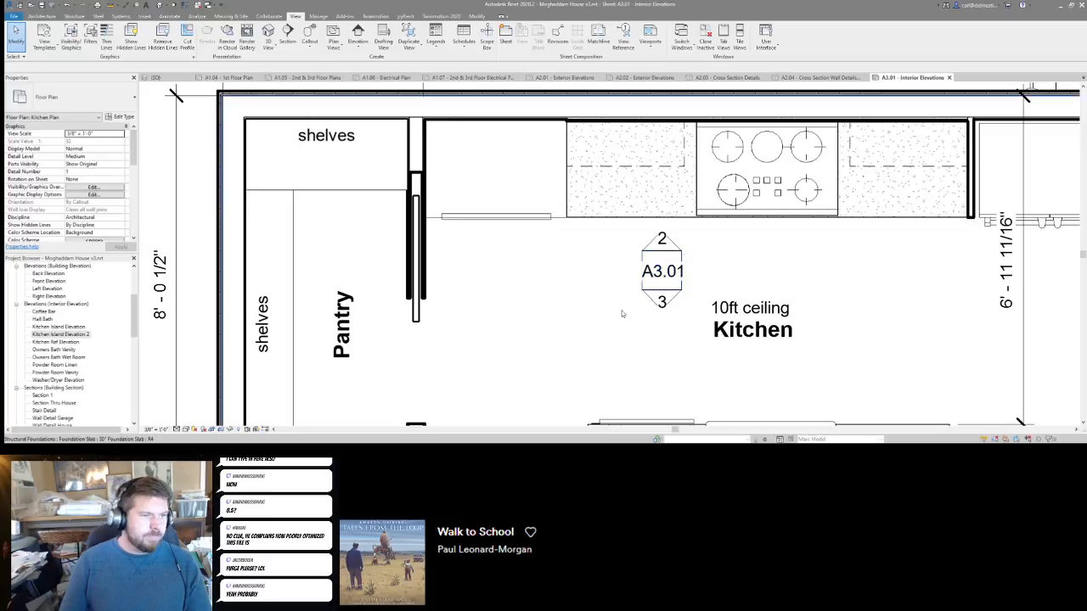
{"action": "scroll", "coordinate": [686, 268], "scroll_direction": "up", "scroll_amount": 4}
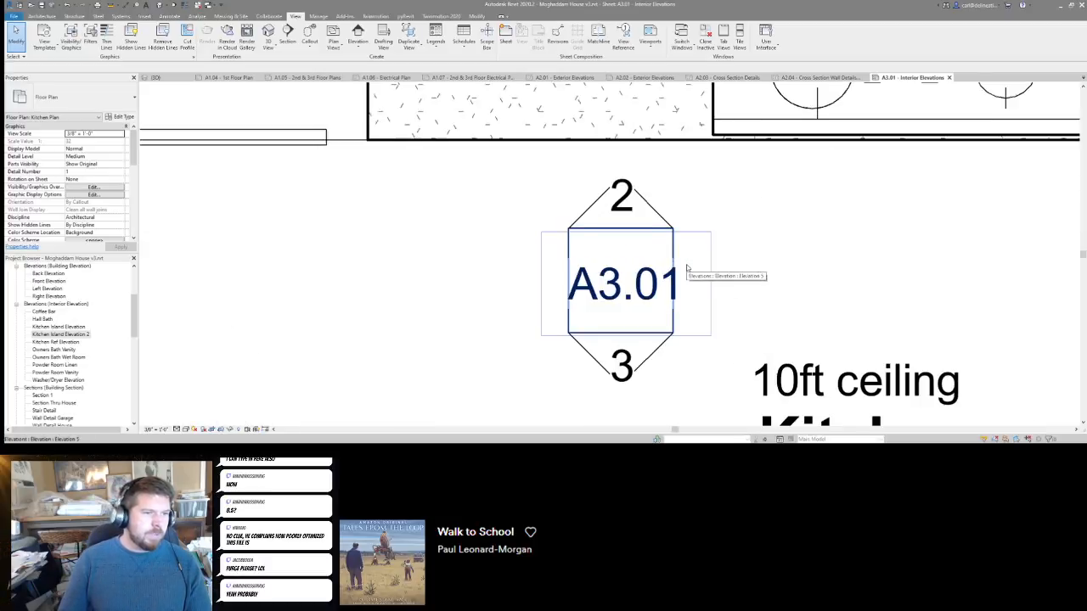
{"action": "scroll", "coordinate": [688, 270], "scroll_direction": "down", "scroll_amount": 6}
{"action": "scroll", "coordinate": [687, 271], "scroll_direction": "down", "scroll_amount": 3}
{"action": "double_click", "coordinate": [814, 418]}
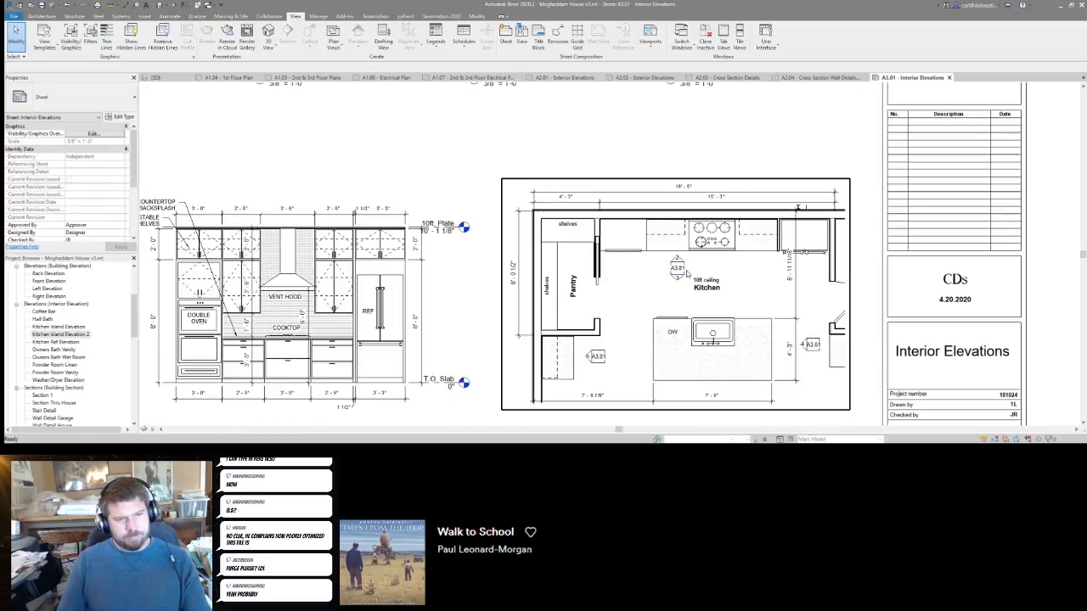
Inspect the extents of elevation 4 at the kitchen island within the Kitchen Plan, and review the neighbouring kitchen elevations.
{"action": "double_click", "coordinate": [806, 349]}
{"action": "left_click", "coordinate": [774, 324]}
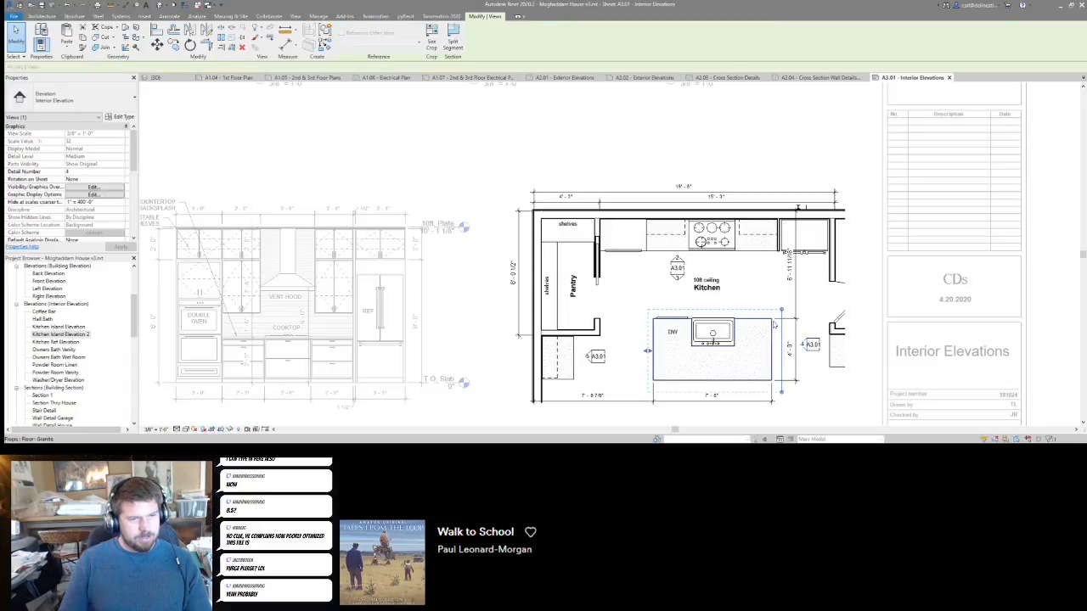
{"action": "left_click", "coordinate": [649, 292]}
{"action": "key", "text": "d"}
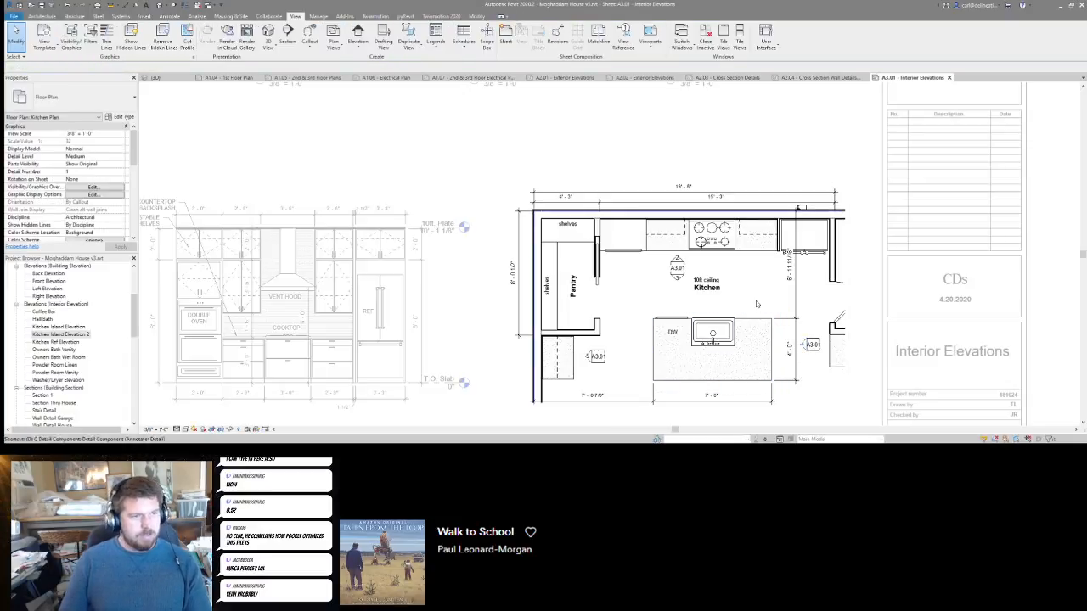
{"action": "key", "text": "a"}
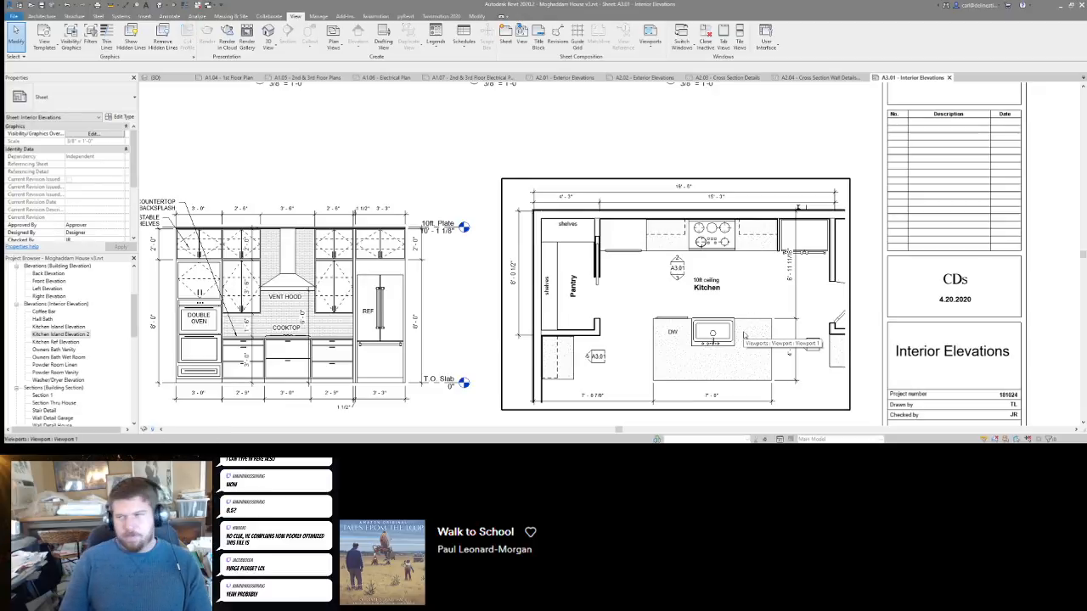
{"action": "scroll", "coordinate": [773, 238], "scroll_direction": "up", "scroll_amount": 5}
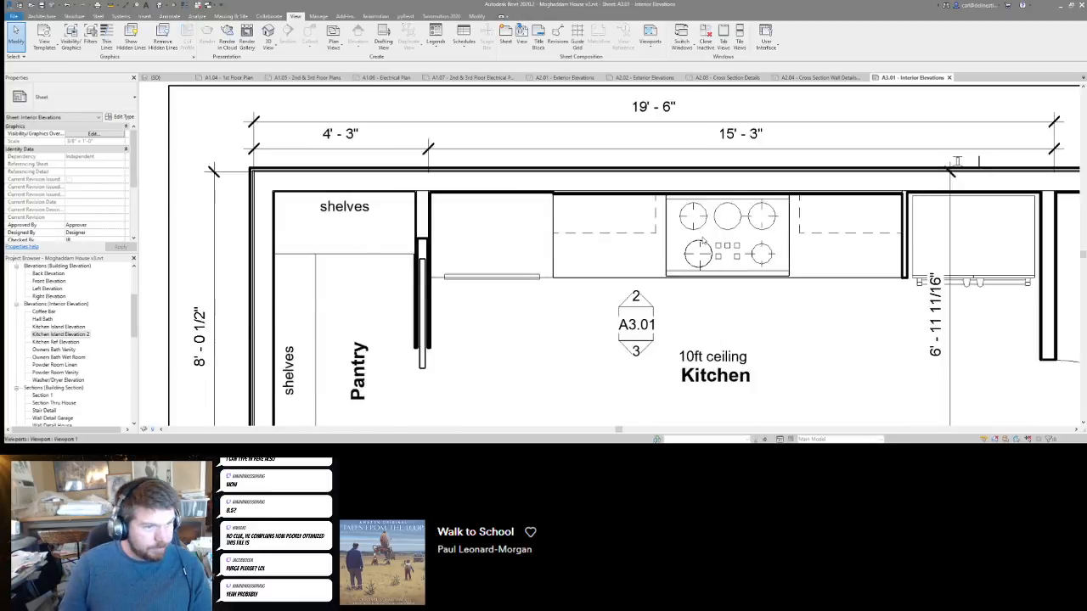
{"action": "scroll", "coordinate": [772, 238], "scroll_direction": "down", "scroll_amount": 6}
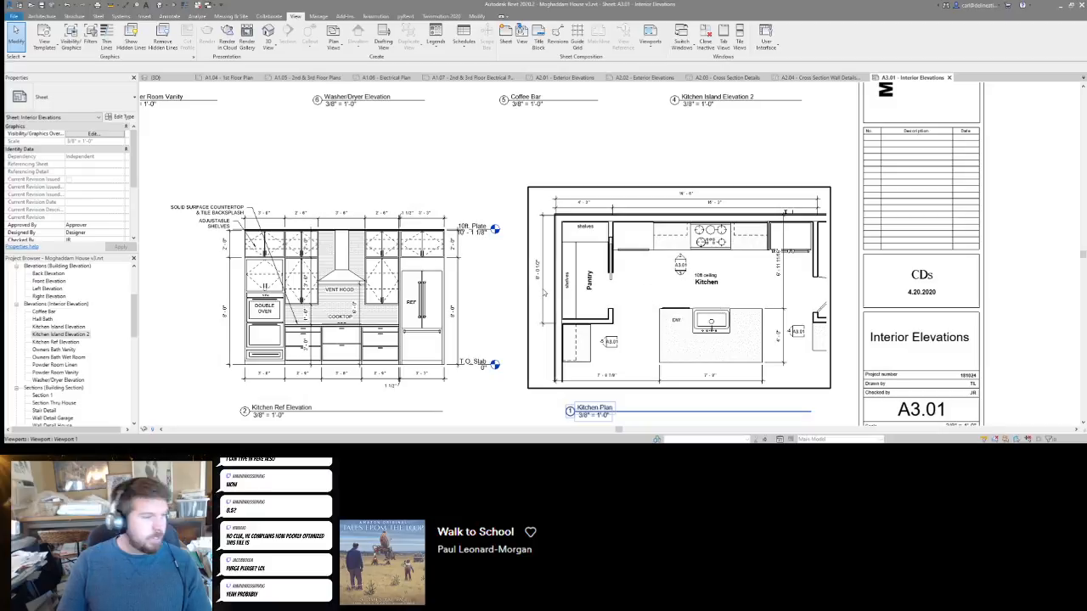
{"action": "middle_click_drag", "start_coordinate": [213, 299], "coordinate": [543, 290]}
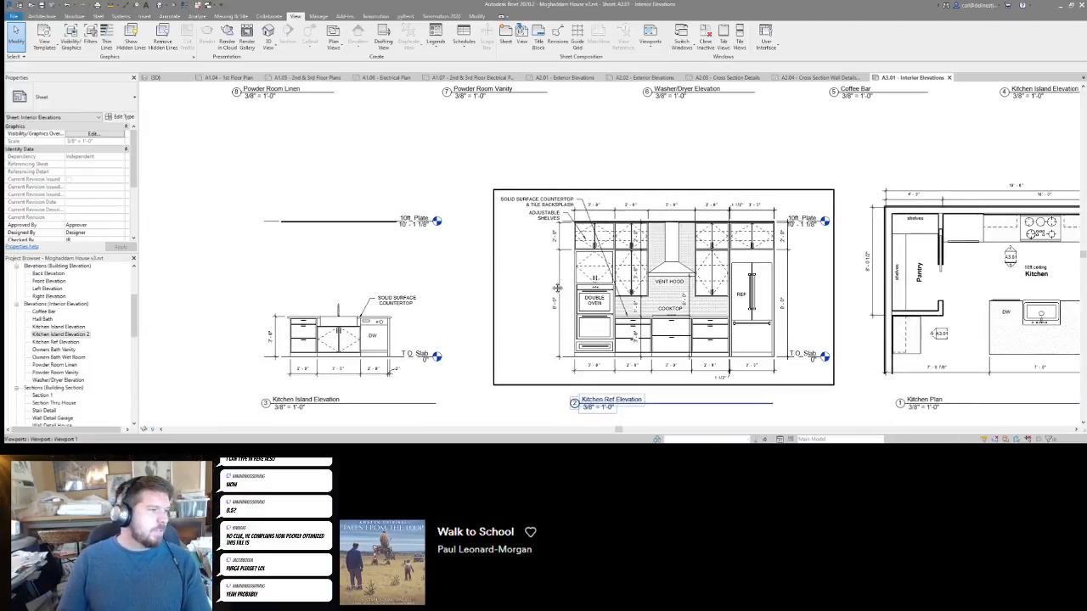
Open sheet A3.02 Interiors and sheet S1 Foundation Layout to view their contents.
{"action": "scroll", "coordinate": [59, 367], "scroll_direction": "down", "scroll_amount": 3}
{"action": "scroll", "coordinate": [60, 367], "scroll_direction": "down", "scroll_amount": 6}
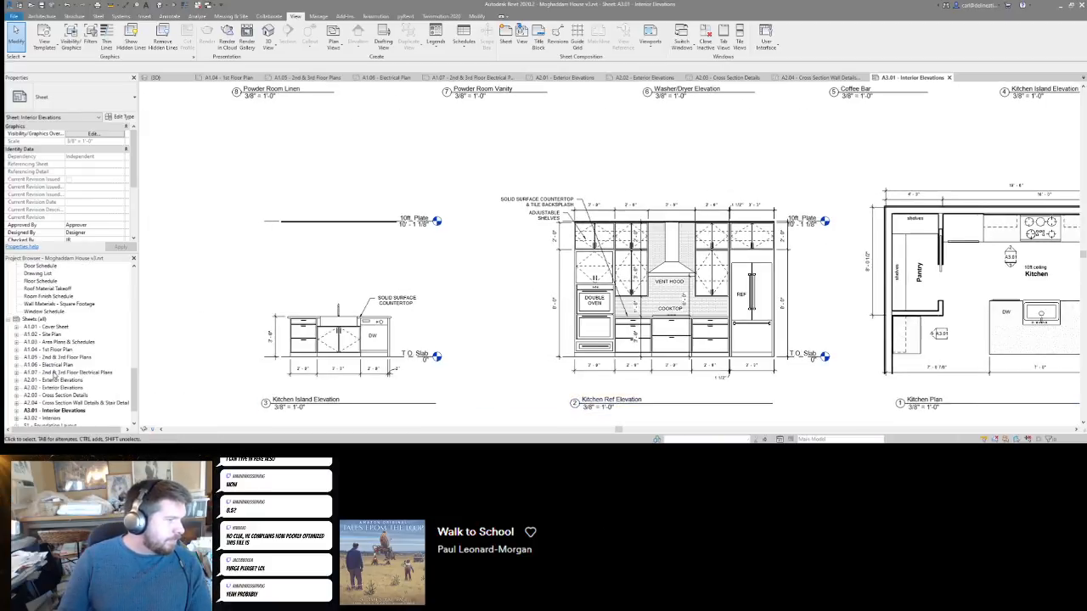
{"action": "double_click", "coordinate": [53, 387]}
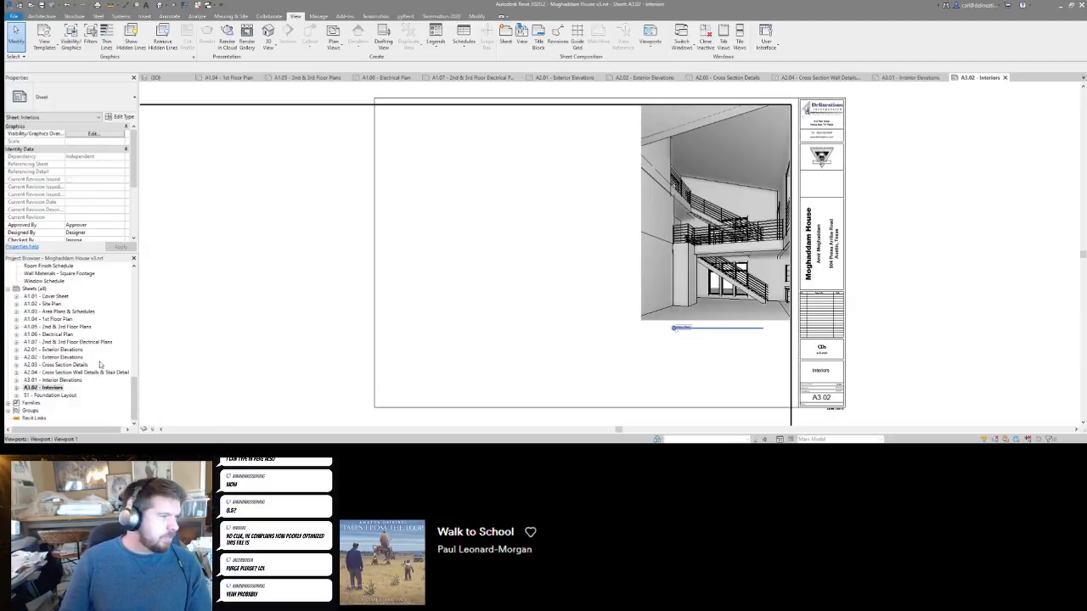
{"action": "double_click", "coordinate": [53, 396]}
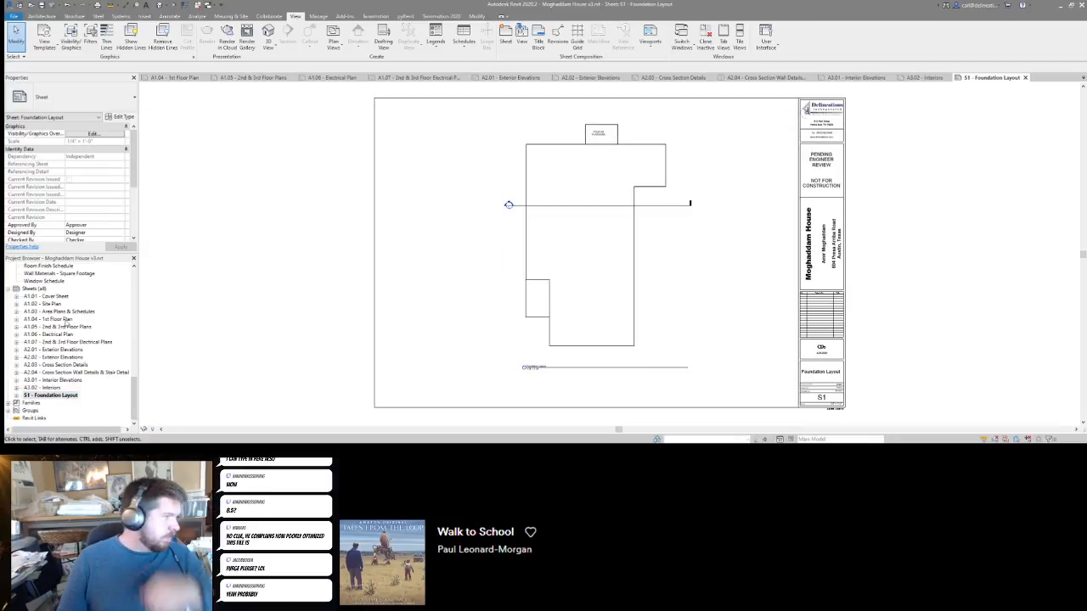
Open sheet A1.01 Cover Sheet and examine its front elevation and drawing list.
{"action": "double_click", "coordinate": [46, 296]}
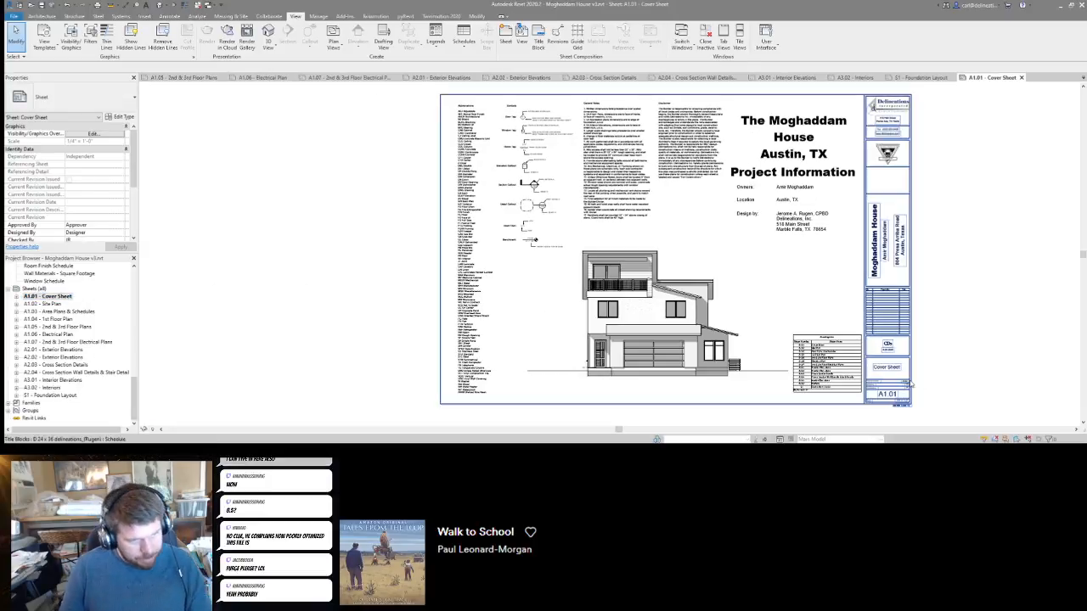
{"action": "scroll", "coordinate": [951, 383], "scroll_direction": "up", "scroll_amount": 4}
{"action": "scroll", "coordinate": [856, 287], "scroll_direction": "down", "scroll_amount": 1}
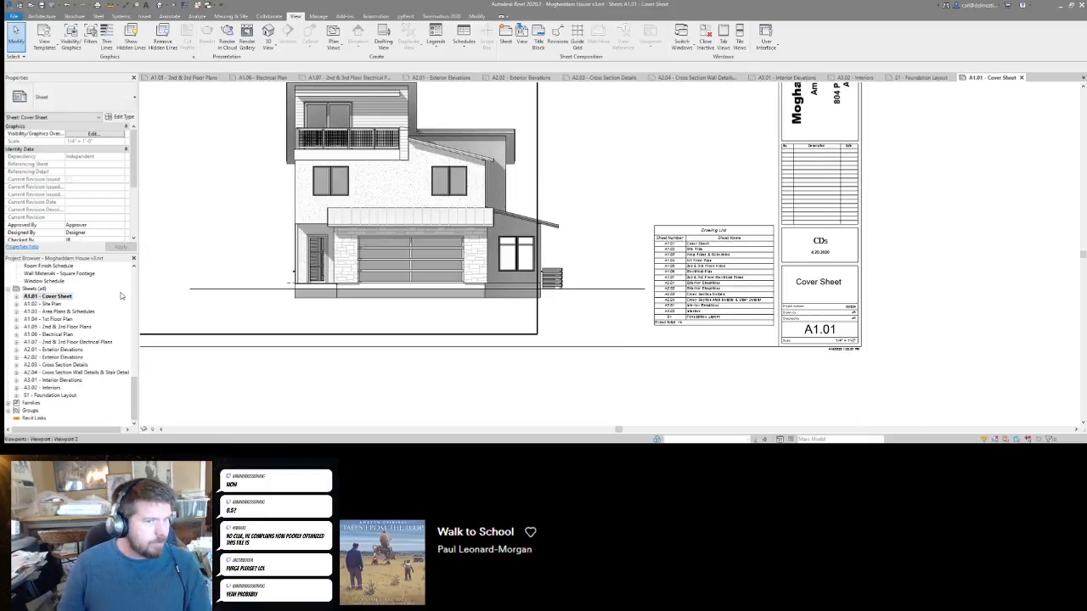
Open sheet A1.02 Site Plan and activate its Site Plan viewport around the house roof.
{"action": "double_click", "coordinate": [41, 304]}
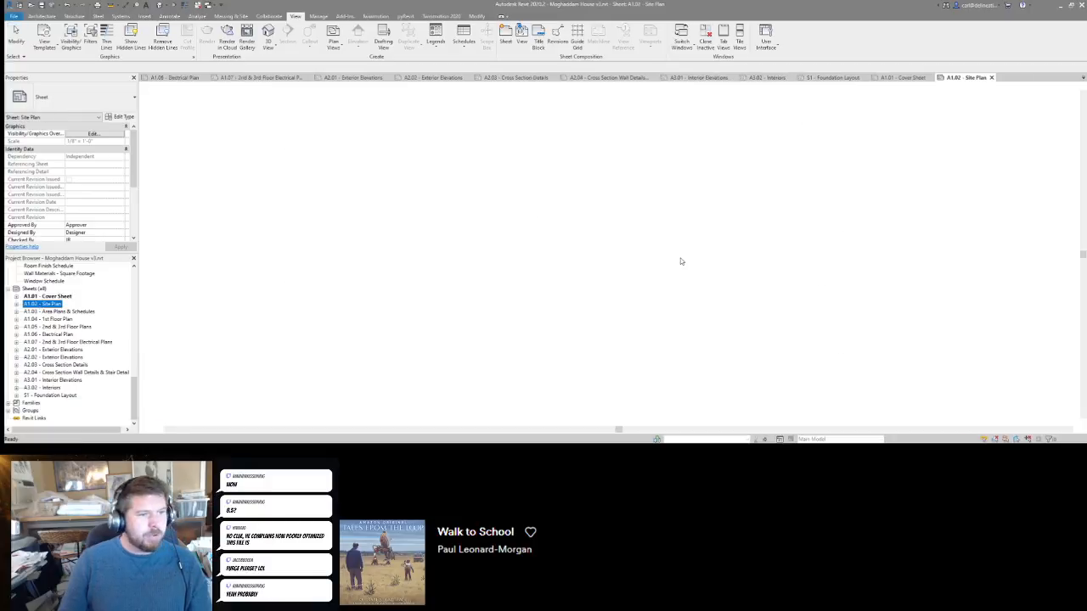
{"action": "middle_click_drag", "start_coordinate": [700, 257], "coordinate": [777, 271]}
{"action": "scroll", "coordinate": [661, 381], "scroll_direction": "up", "scroll_amount": 1}
{"action": "scroll", "coordinate": [659, 382], "scroll_direction": "down", "scroll_amount": 3}
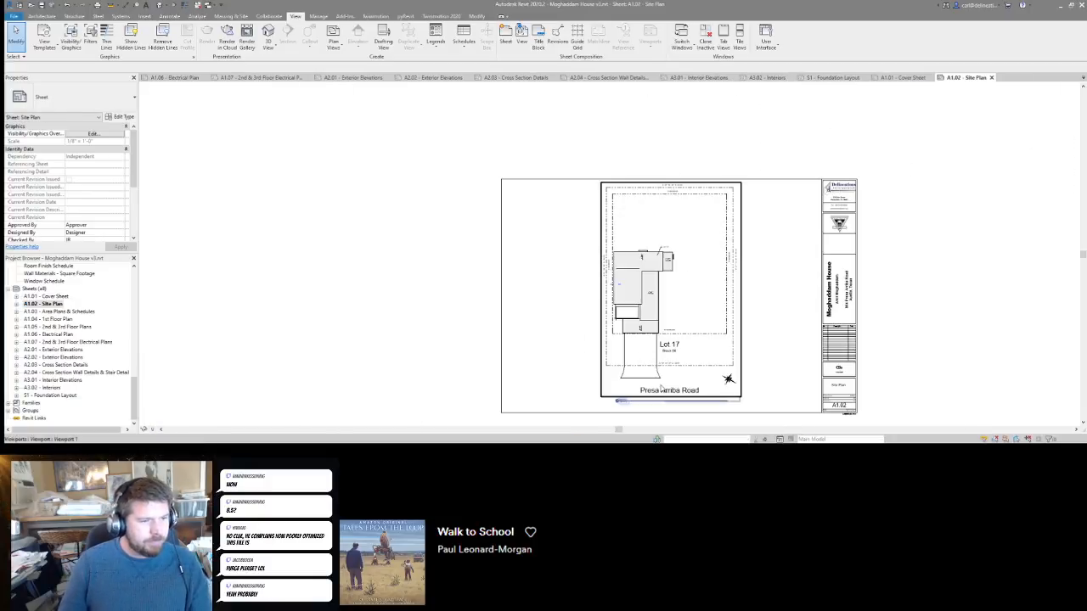
{"action": "scroll", "coordinate": [617, 296], "scroll_direction": "up", "scroll_amount": 7}
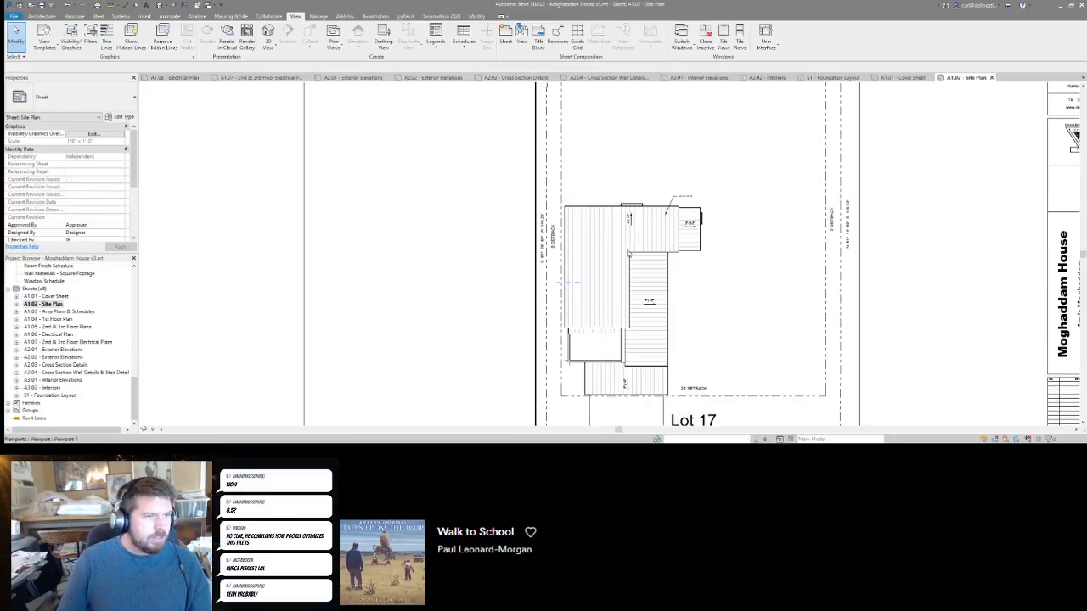
{"action": "double_click", "coordinate": [618, 296]}
Add a spot slope like the side roof's to the narrow roof strip below the main roof and shift its arrow.
{"action": "left_click", "coordinate": [666, 306]}
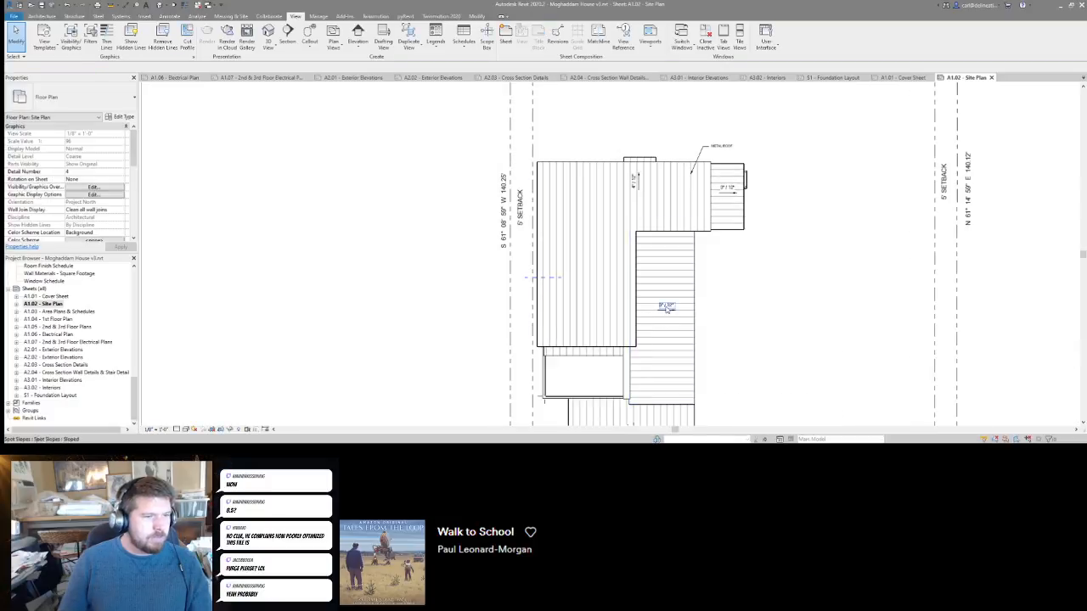
{"action": "scroll", "coordinate": [600, 348], "scroll_direction": "up", "scroll_amount": 4}
{"action": "key", "text": "c"}
{"action": "key", "text": "s"}
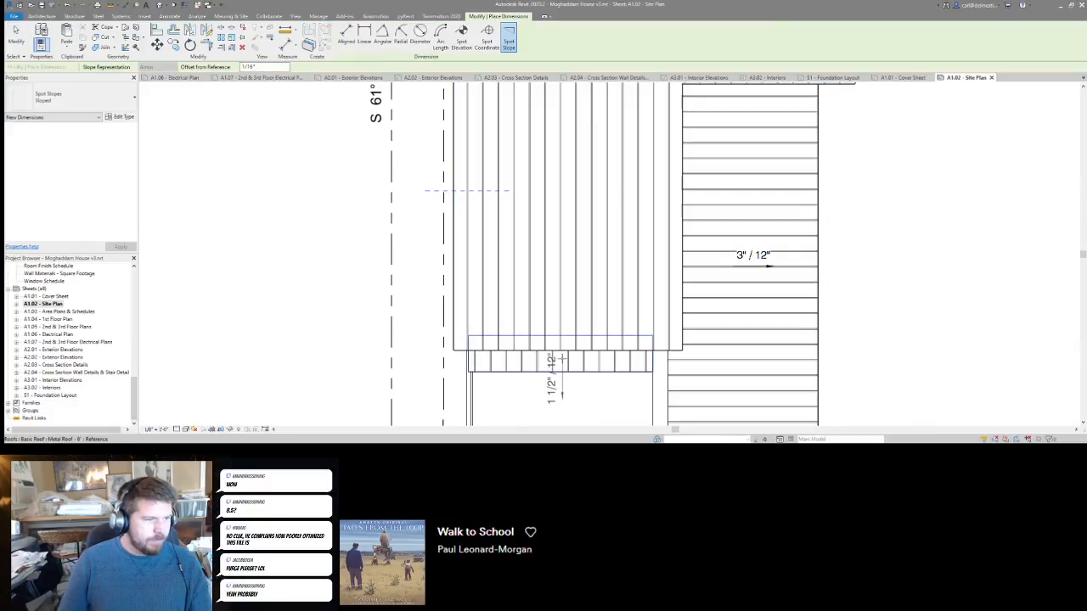
{"action": "left_click", "coordinate": [560, 363]}
{"action": "key", "text": "Escape"}
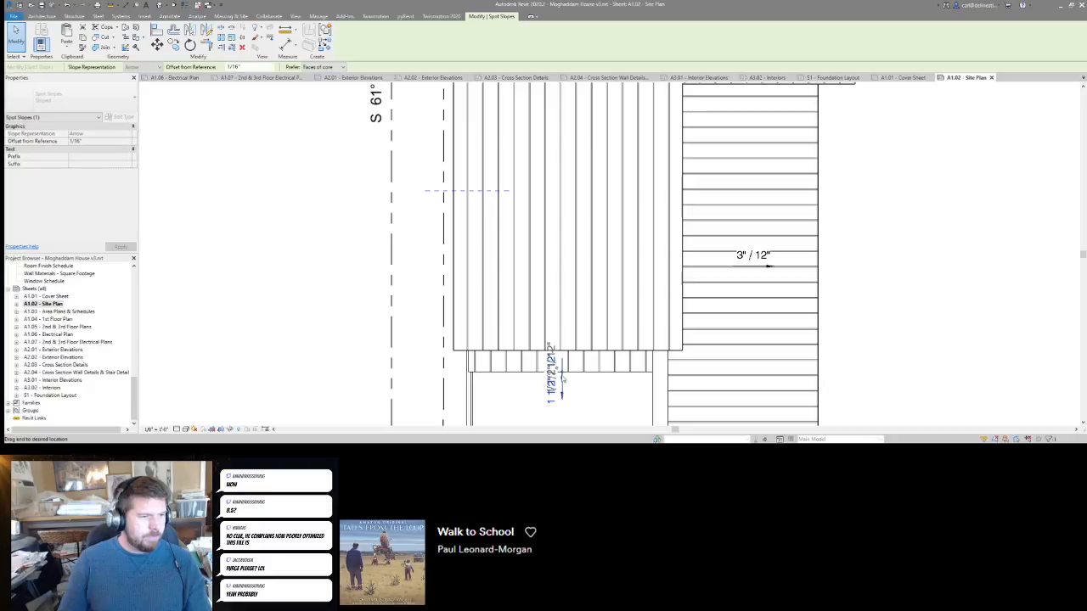
{"action": "left_click_drag", "start_coordinate": [563, 371], "coordinate": [563, 369]}
{"action": "key", "text": "Escape"}
Review the slope annotations on the lower roofs and select the spot slope on the front roof.
{"action": "scroll", "coordinate": [570, 366], "scroll_direction": "down", "scroll_amount": 2}
{"action": "middle_click_drag", "start_coordinate": [571, 365], "coordinate": [593, 257]}
{"action": "scroll", "coordinate": [593, 242], "scroll_direction": "down", "scroll_amount": 1}
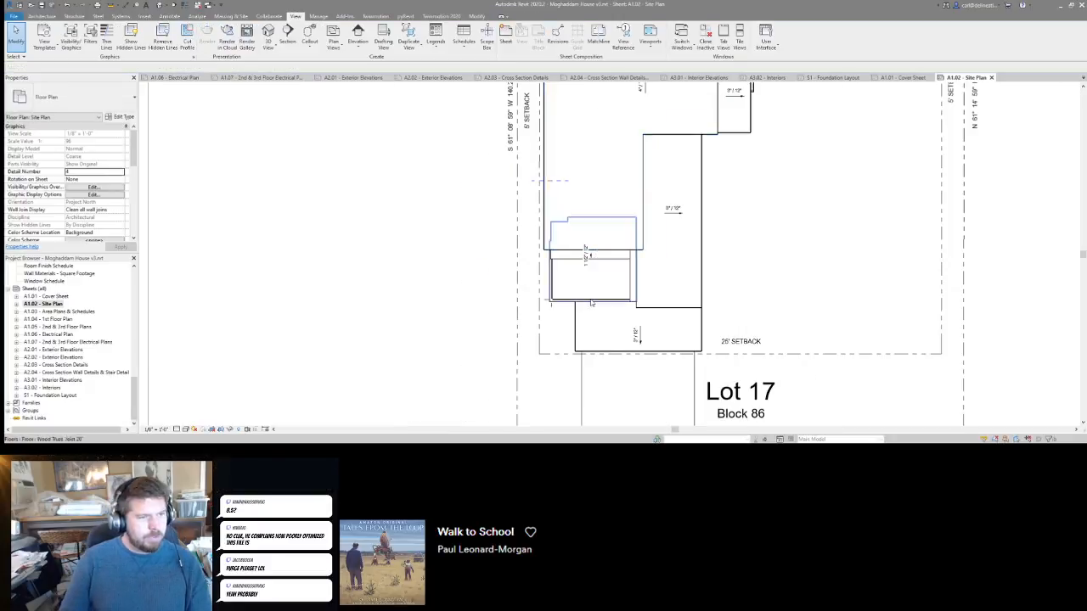
{"action": "scroll", "coordinate": [632, 324], "scroll_direction": "up", "scroll_amount": 2}
{"action": "left_click", "coordinate": [638, 345]}
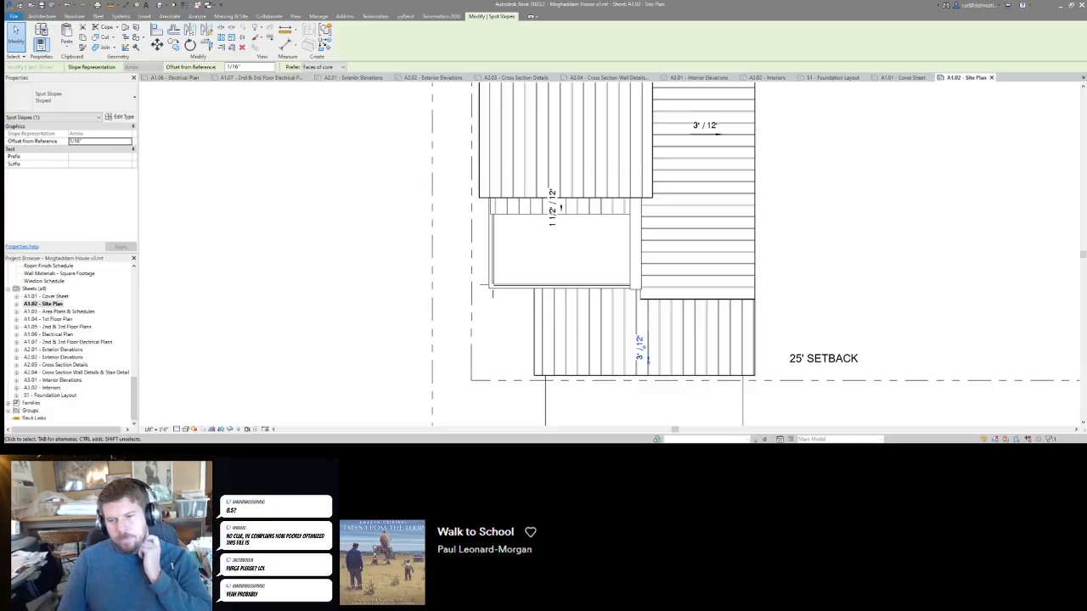
Switch to Spotify, play the J5 | X-ecutioners playlist with shuffle on, and return to the Site Plan sheet in Revit.
{"action": "key", "text": "alt+Tab"}
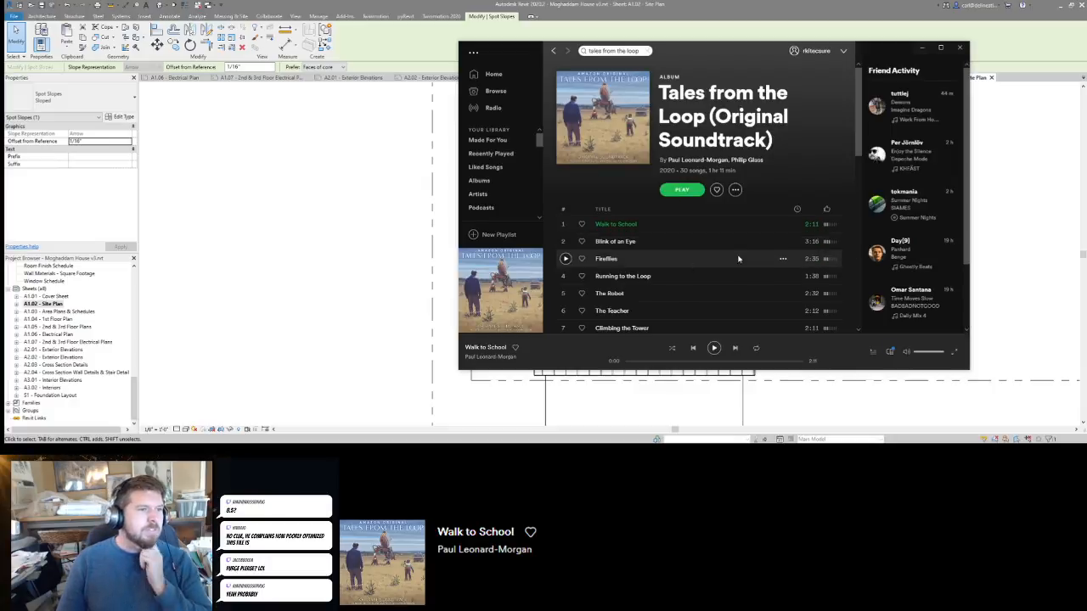
{"action": "scroll", "coordinate": [491, 132], "scroll_direction": "down", "scroll_amount": 3}
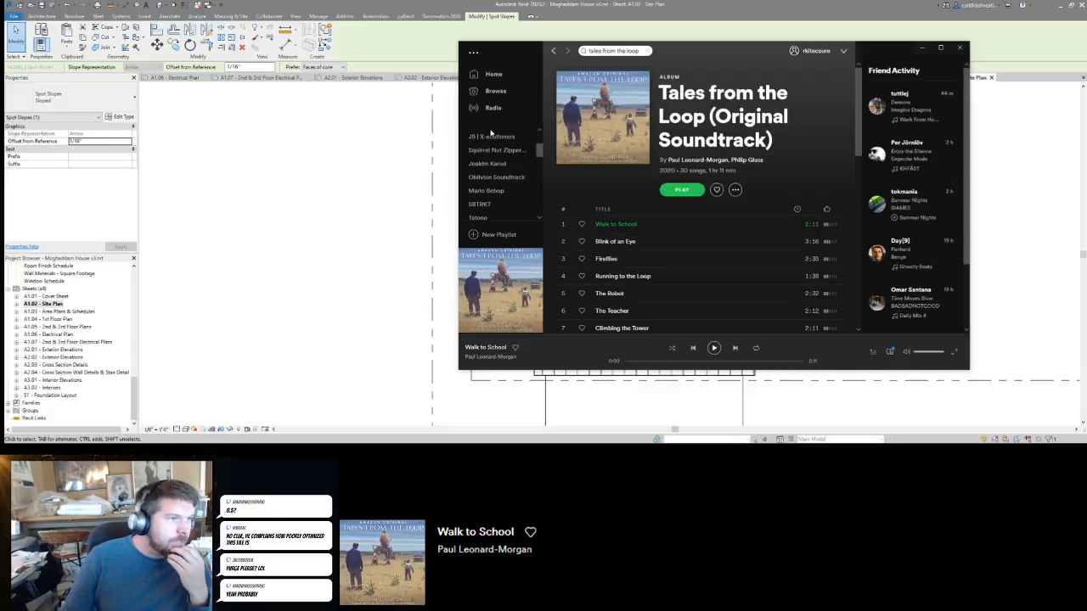
{"action": "scroll", "coordinate": [491, 153], "scroll_direction": "up", "scroll_amount": 5}
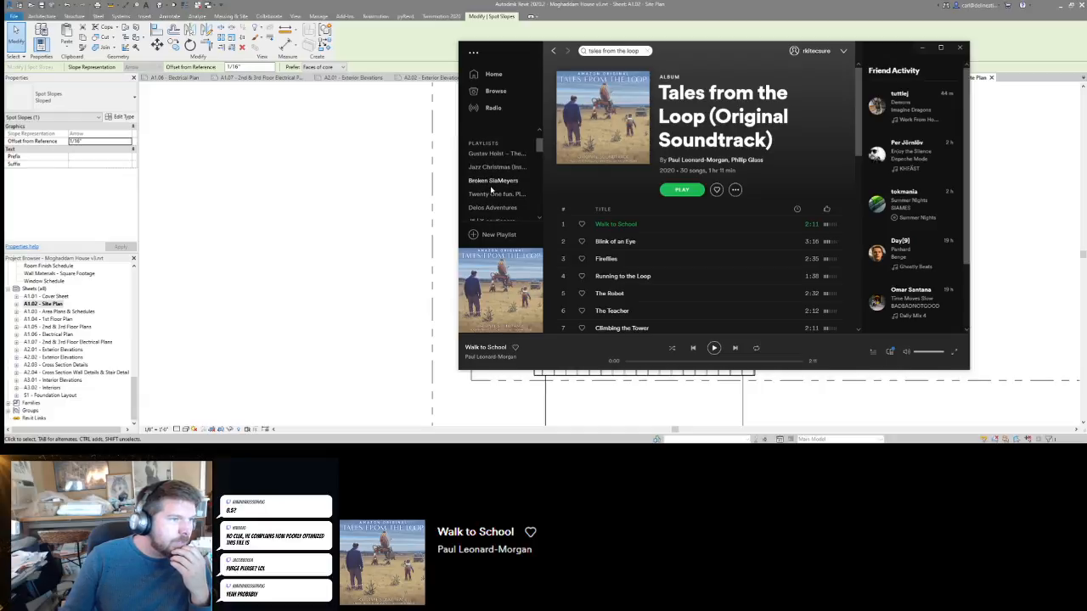
{"action": "scroll", "coordinate": [493, 169], "scroll_direction": "down", "scroll_amount": 2}
{"action": "double_click", "coordinate": [492, 179]}
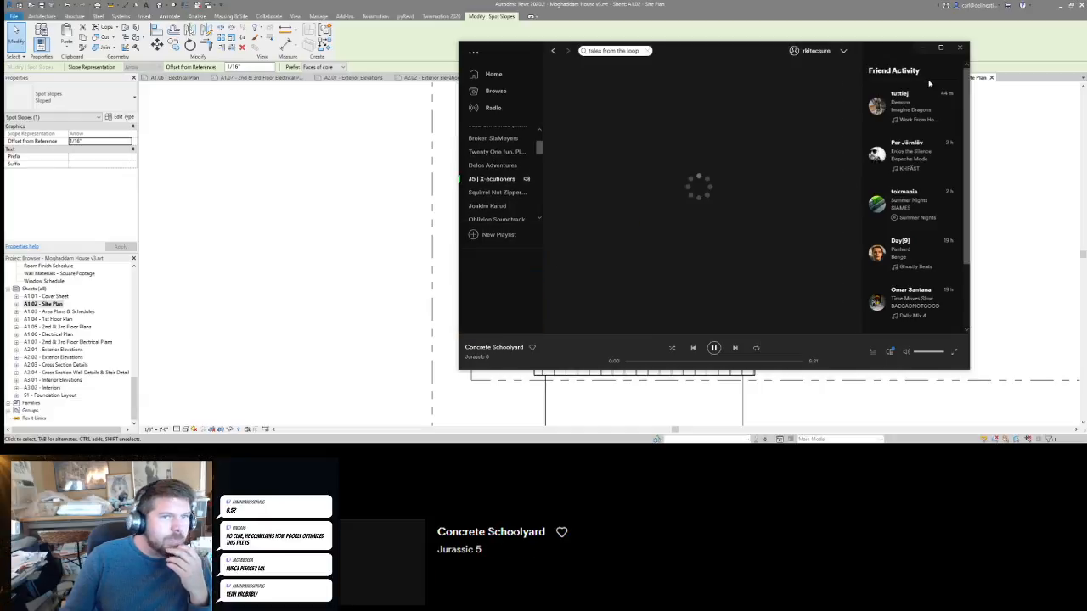
{"action": "left_click", "coordinate": [923, 48]}
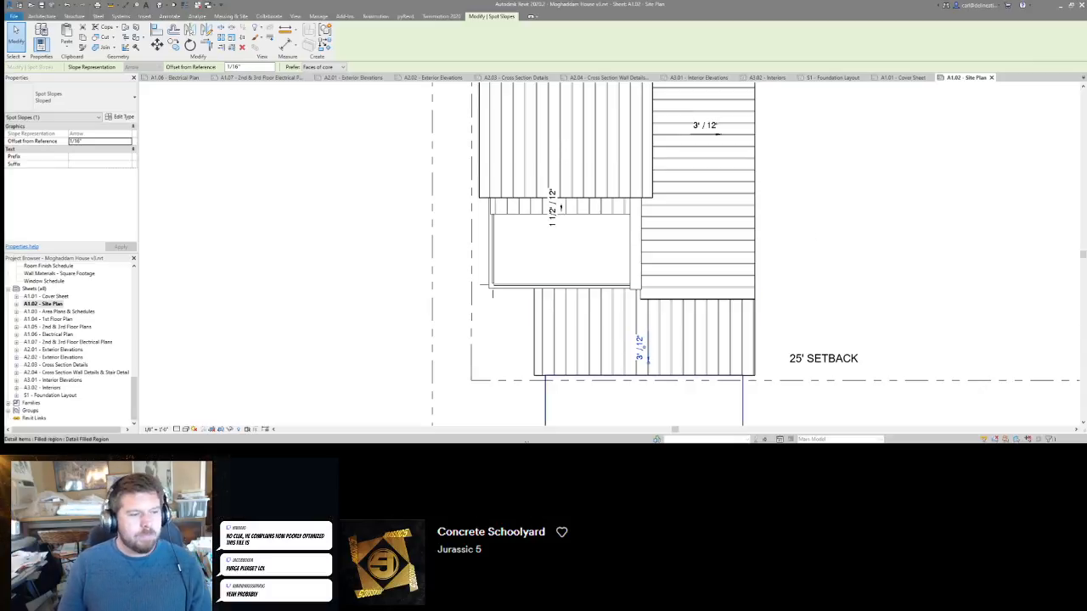
{"action": "left_click", "coordinate": [633, 449]}
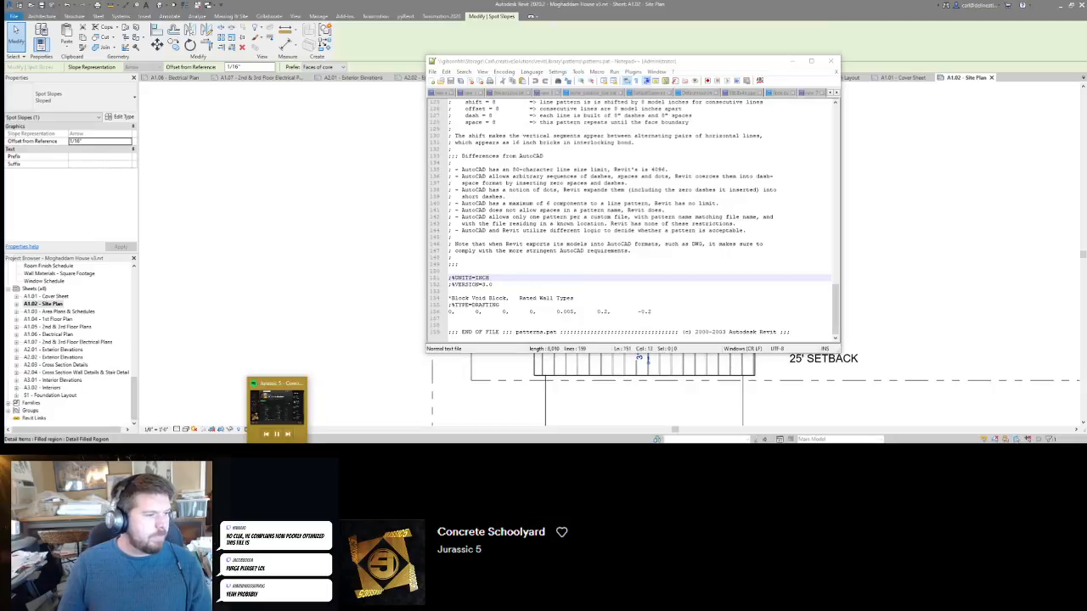
{"action": "left_click", "coordinate": [279, 450]}
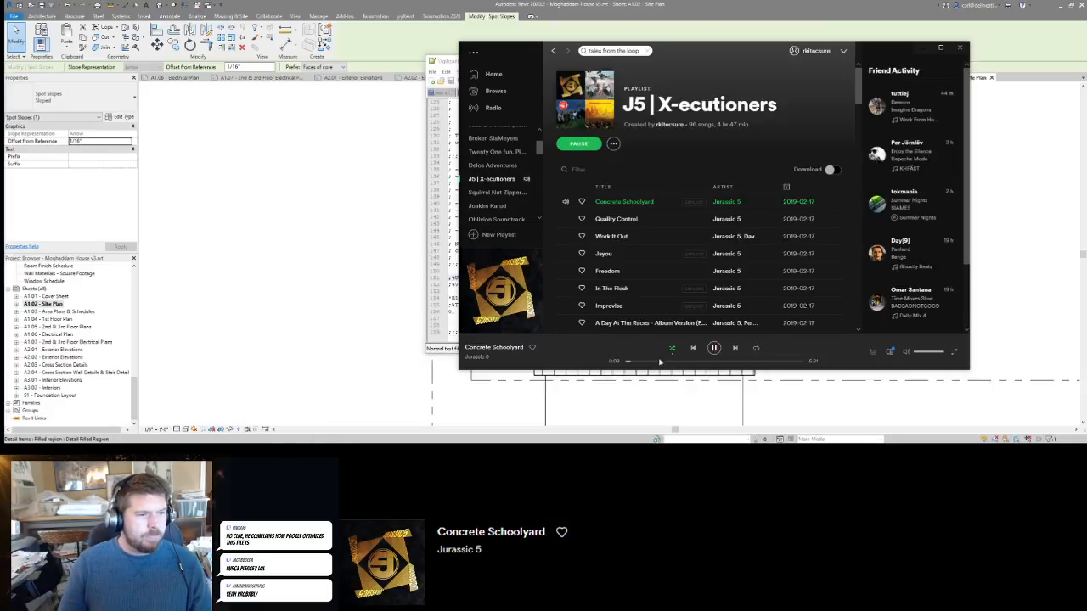
{"action": "left_click", "coordinate": [354, 272]}
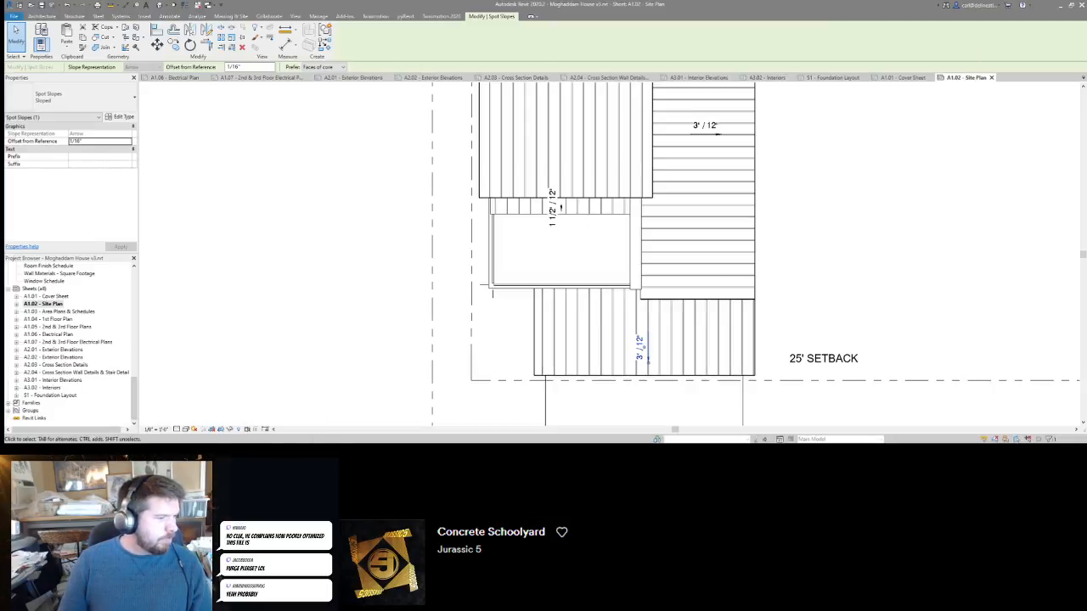
Check the project loading in the second Revit window and return to the Site Plan sheet.
{"action": "mouse_move", "coordinate": [153, 450]}
{"action": "left_click", "coordinate": [185, 428]}
{"action": "left_click", "coordinate": [517, 255]}
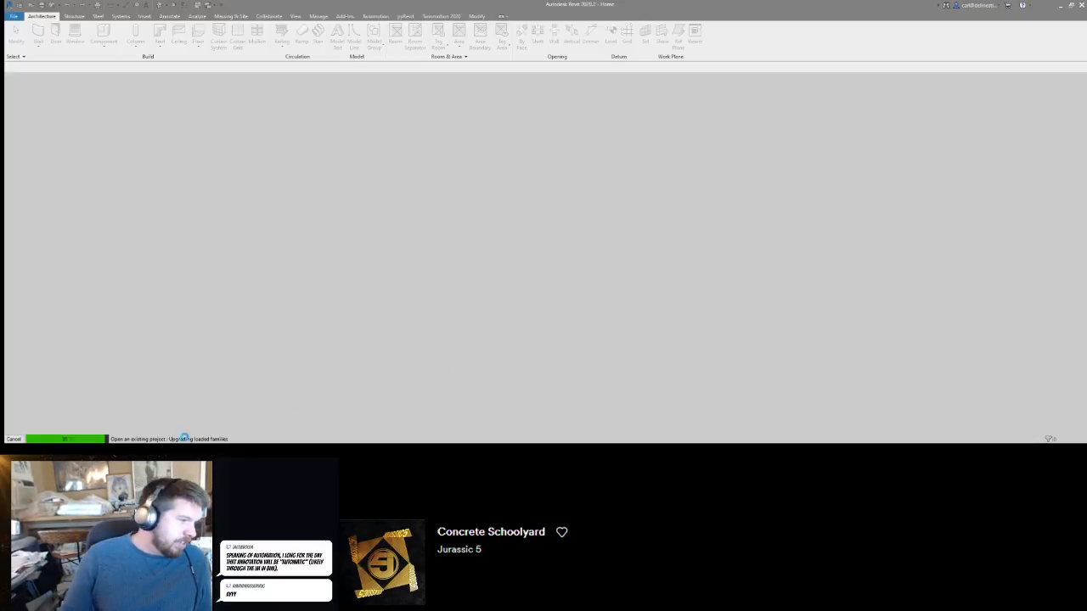
{"action": "left_click", "coordinate": [137, 432]}
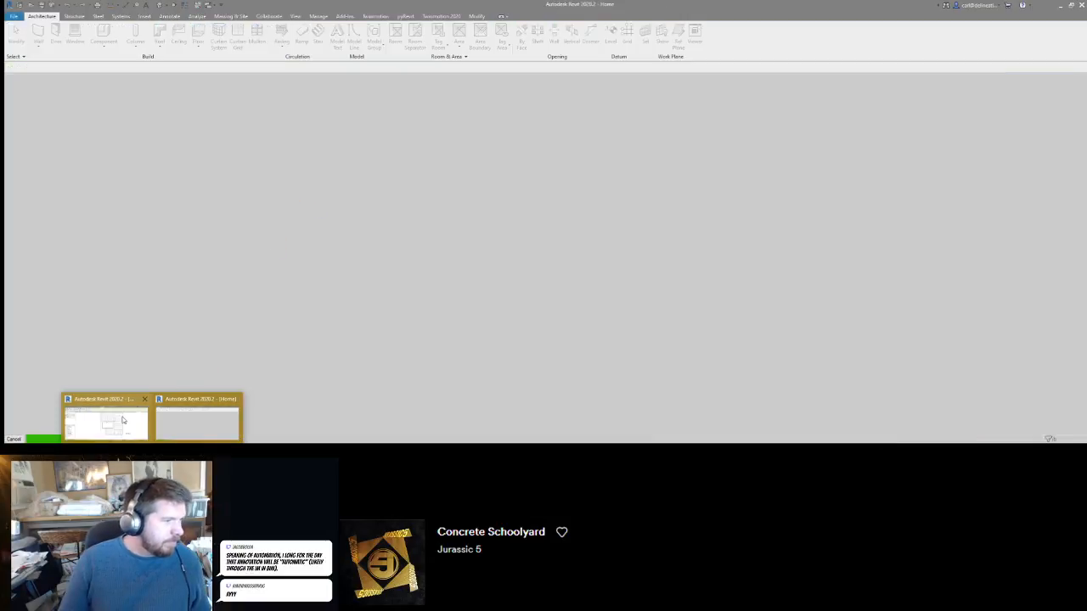
{"action": "left_click", "coordinate": [122, 419]}
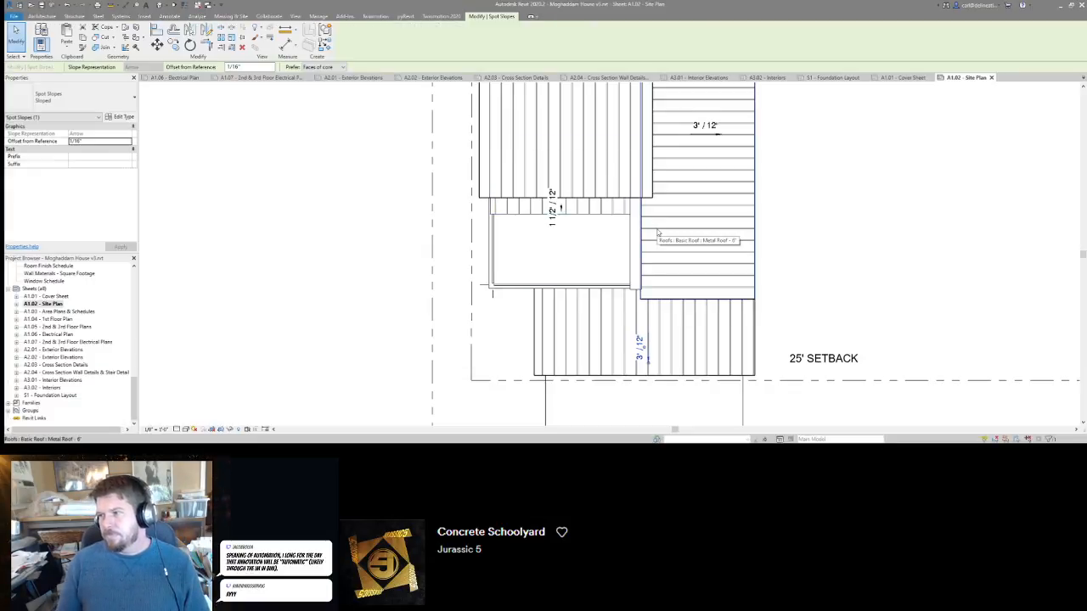
Move the main roof's 4" / 12" spot slope from near the rear edge down toward the middle of that roof.
{"action": "middle_click_drag", "start_coordinate": [570, 282], "coordinate": [583, 318]}
{"action": "left_click", "coordinate": [567, 244]}
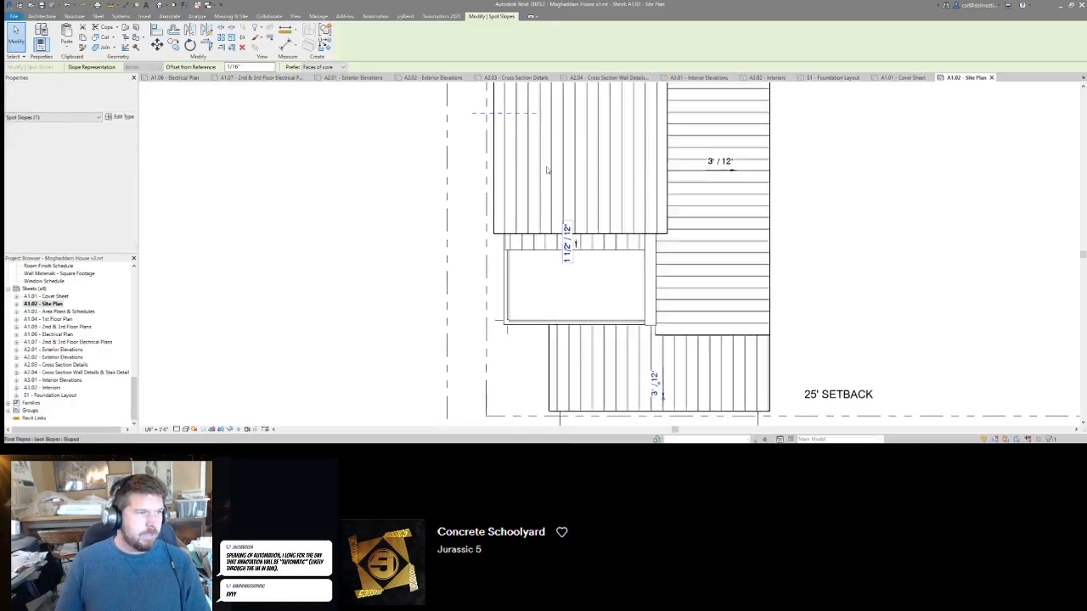
{"action": "scroll", "coordinate": [551, 166], "scroll_direction": "down", "scroll_amount": 1}
{"action": "middle_click_drag", "start_coordinate": [565, 125], "coordinate": [594, 249]}
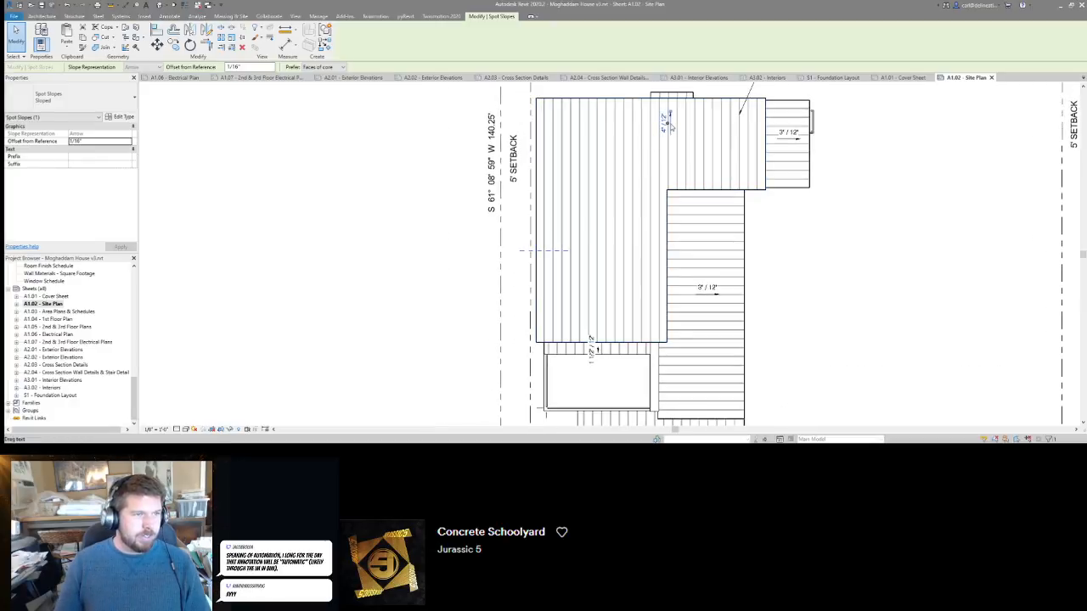
{"action": "left_click_drag", "start_coordinate": [669, 126], "coordinate": [628, 204]}
{"action": "middle_click_drag", "start_coordinate": [648, 197], "coordinate": [660, 228]}
{"action": "left_click", "coordinate": [641, 204]}
{"action": "middle_click_drag", "start_coordinate": [669, 352], "coordinate": [669, 281]}
{"action": "scroll", "coordinate": [649, 245], "scroll_direction": "down", "scroll_amount": 2}
{"action": "middle_click_drag", "start_coordinate": [660, 193], "coordinate": [662, 299]}
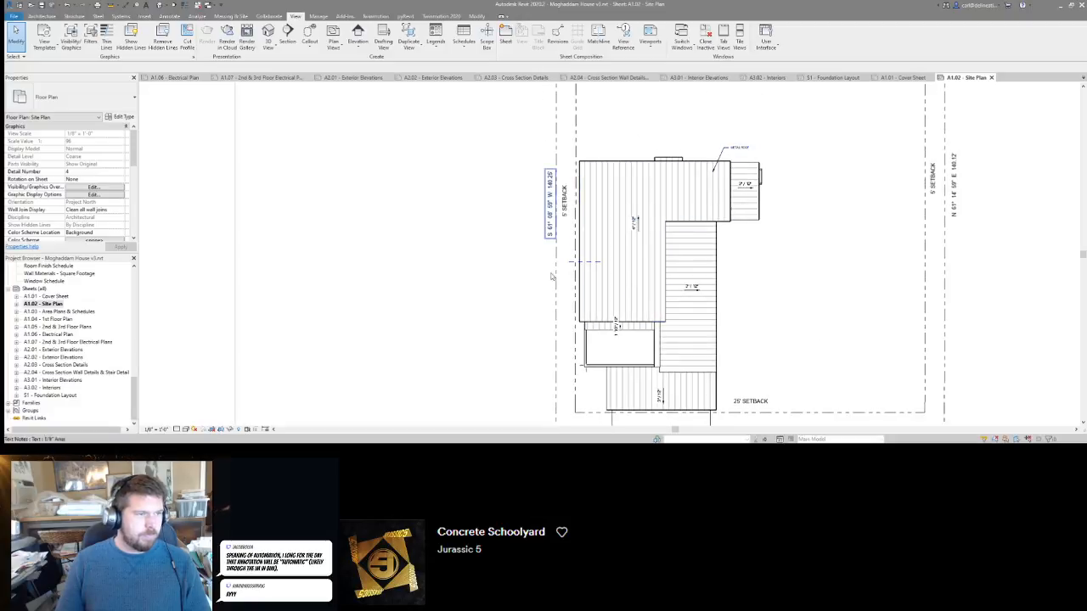
Deactivate the Site Plan viewport and look over sheet A1.02.
{"action": "middle_click_drag", "start_coordinate": [564, 280], "coordinate": [580, 206]}
{"action": "scroll", "coordinate": [580, 206], "scroll_direction": "down", "scroll_amount": 3}
{"action": "double_click", "coordinate": [554, 215]}
{"action": "scroll", "coordinate": [572, 221], "scroll_direction": "down", "scroll_amount": 1}
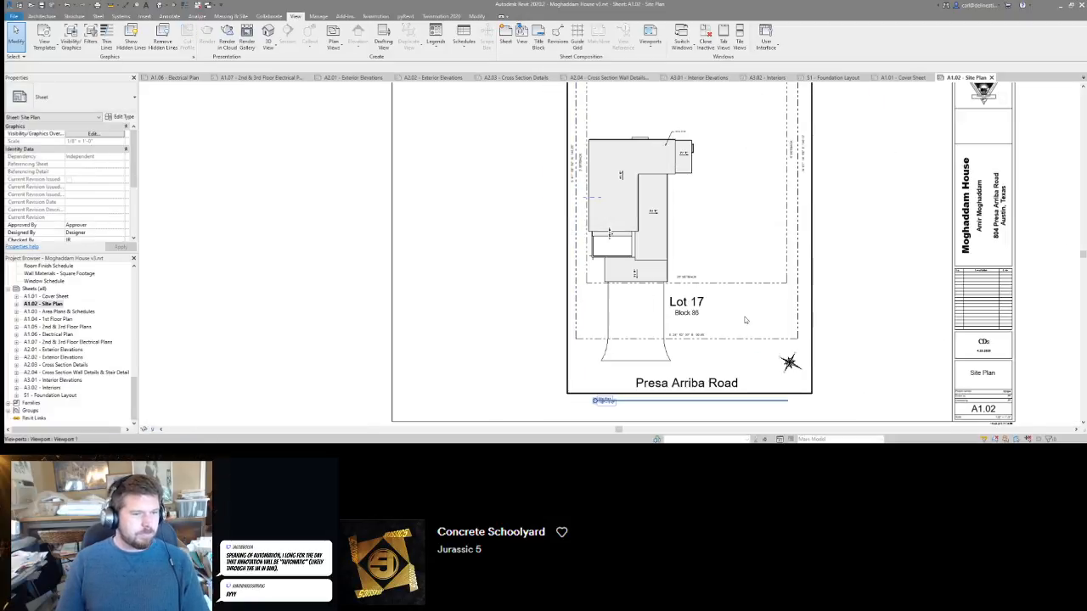
{"action": "scroll", "coordinate": [745, 319], "scroll_direction": "up", "scroll_amount": 4}
{"action": "scroll", "coordinate": [694, 281], "scroll_direction": "down", "scroll_amount": 3}
Open sheet A1.03 Area Plans & Schedules and check on the project loading in the second Revit window.
{"action": "left_click", "coordinate": [70, 313]}
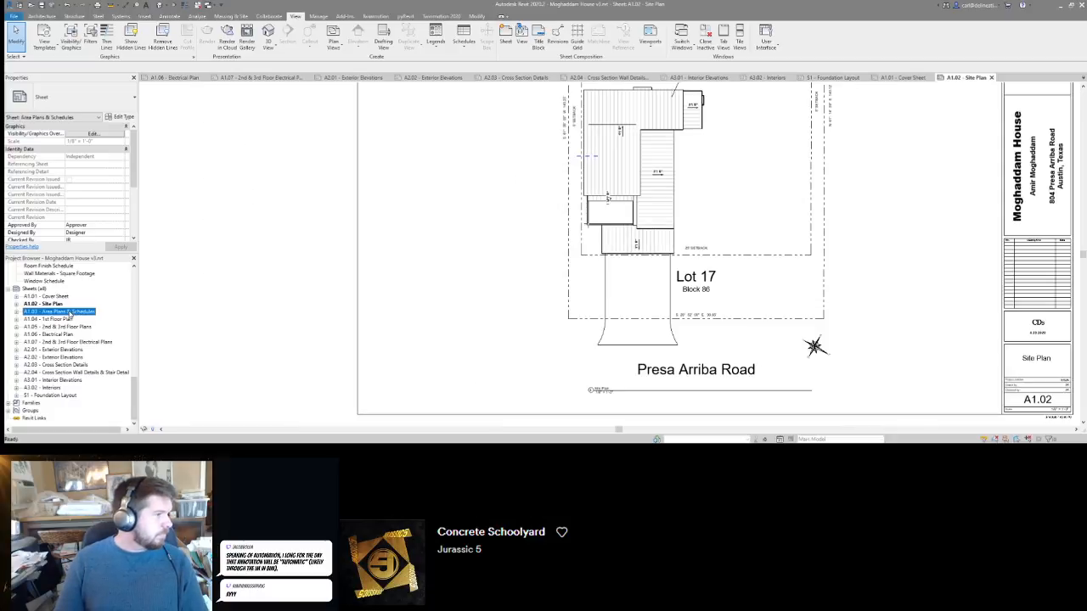
{"action": "double_click", "coordinate": [69, 314]}
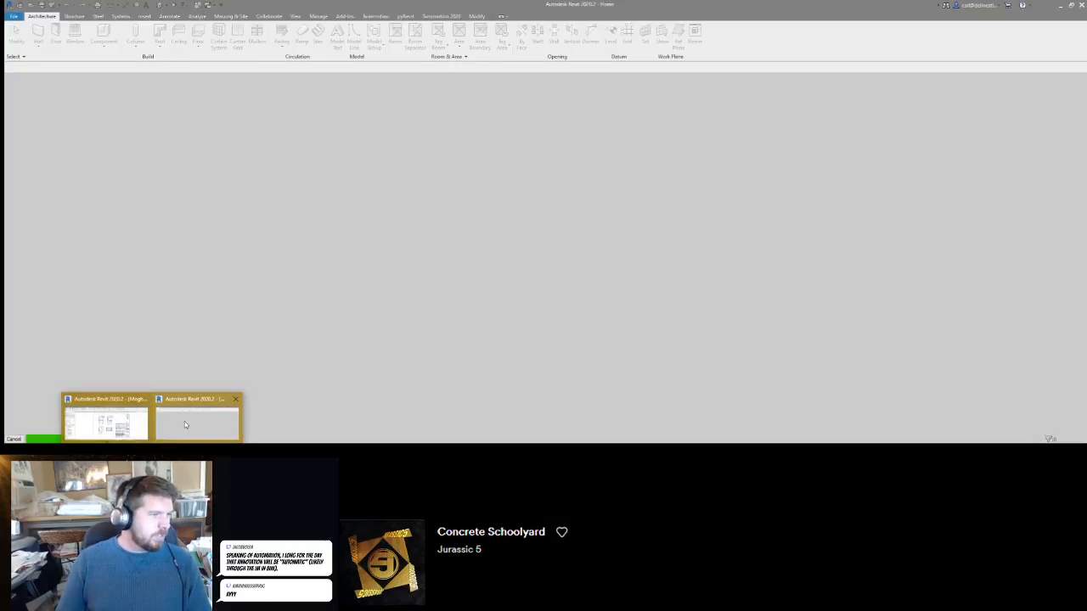
{"action": "left_click", "coordinate": [185, 421]}
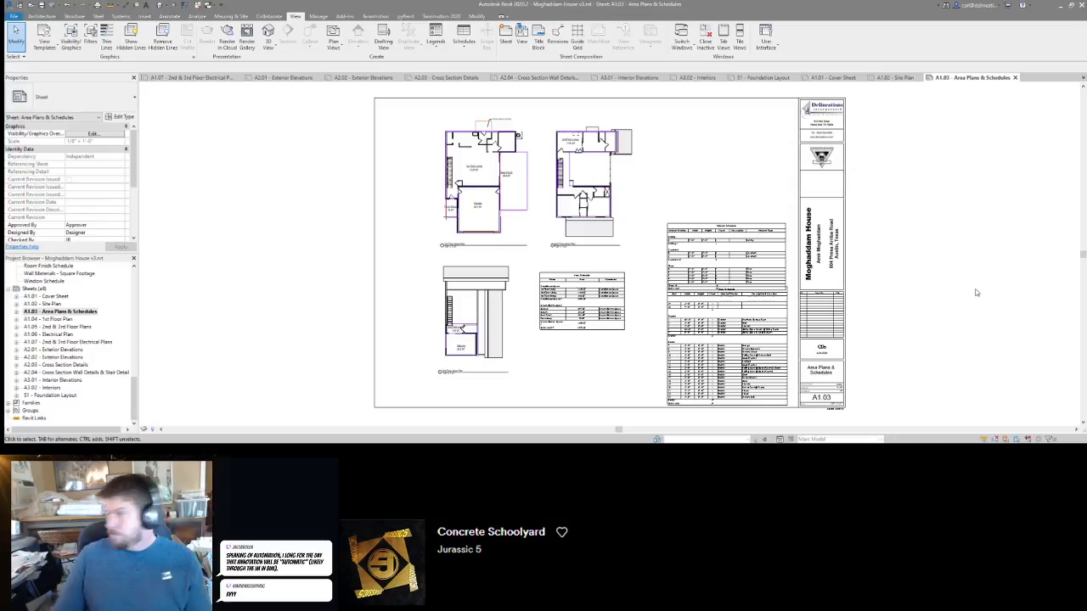
Examine the 1st Floor Area Plan on sheet A1.03, activating its viewport and deactivating it again.
{"action": "left_click", "coordinate": [469, 153]}
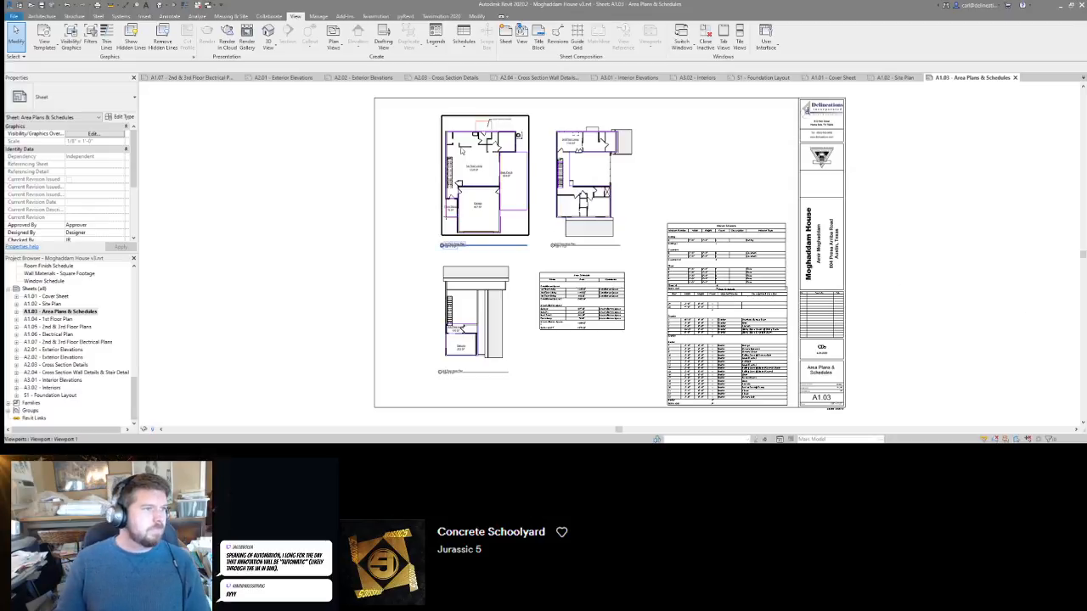
{"action": "scroll", "coordinate": [480, 187], "scroll_direction": "up", "scroll_amount": 4}
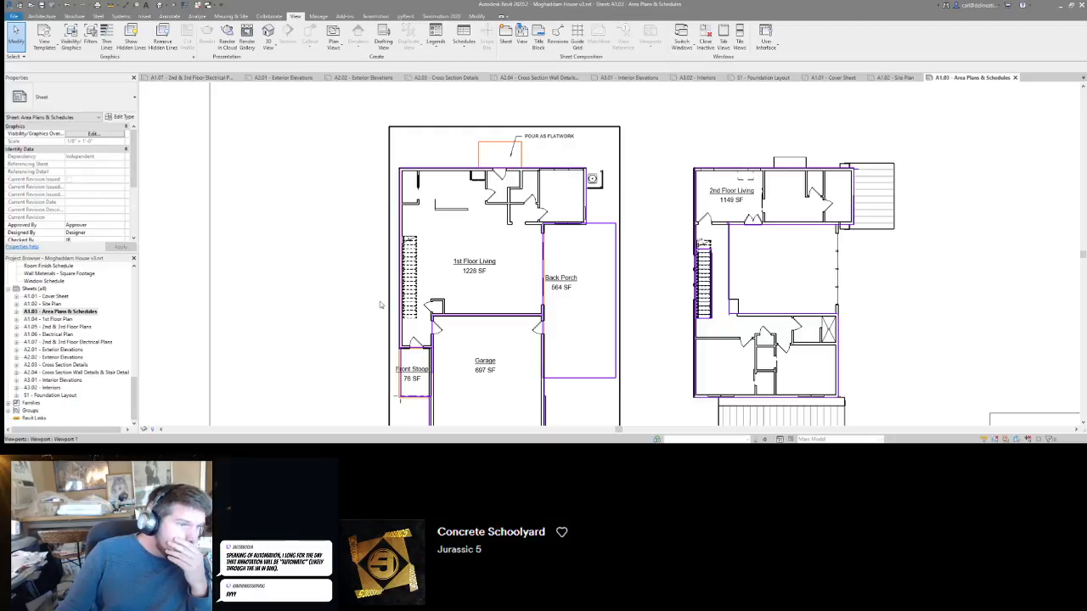
{"action": "double_click", "coordinate": [475, 157]}
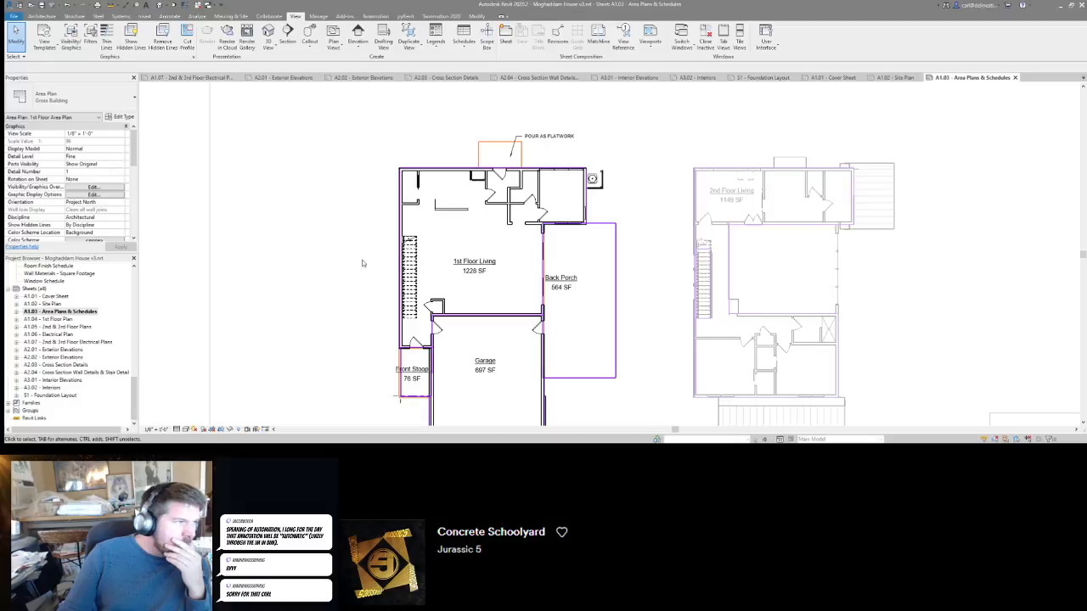
{"action": "double_click", "coordinate": [333, 208]}
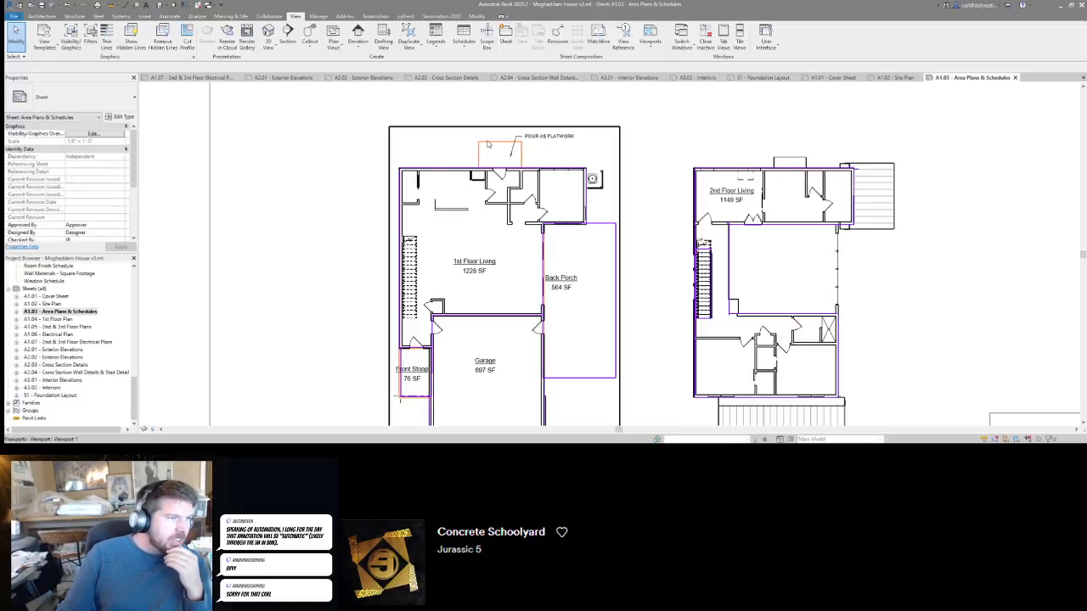
Check which view templates can be assigned to the 1st Floor Area Plan viewport, leaving its template unassigned.
{"action": "scroll", "coordinate": [342, 255], "scroll_direction": "down", "scroll_amount": 2}
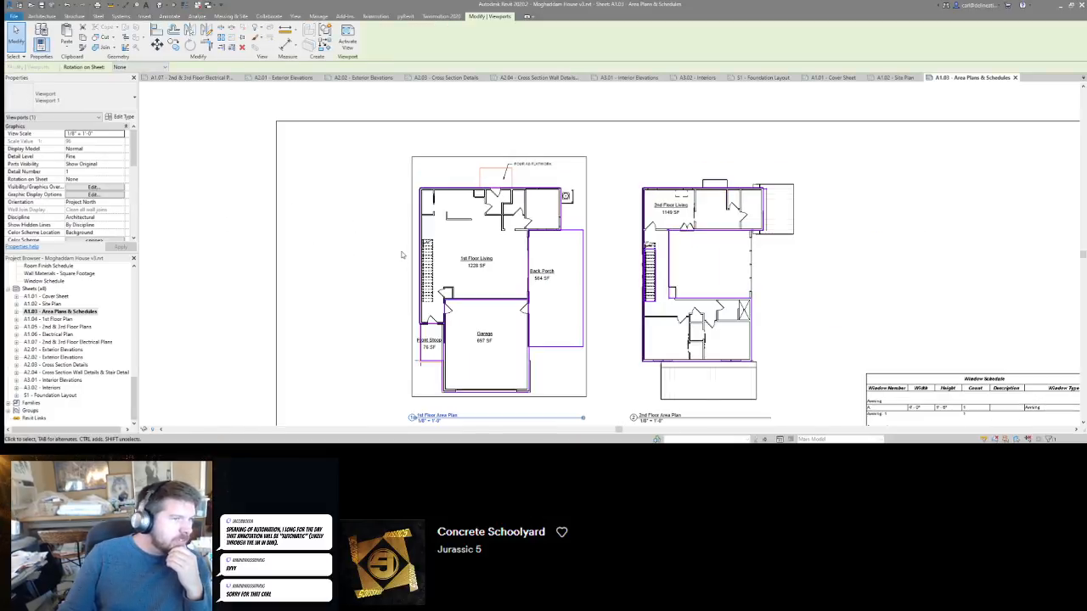
{"action": "scroll", "coordinate": [104, 227], "scroll_direction": "down", "scroll_amount": 5}
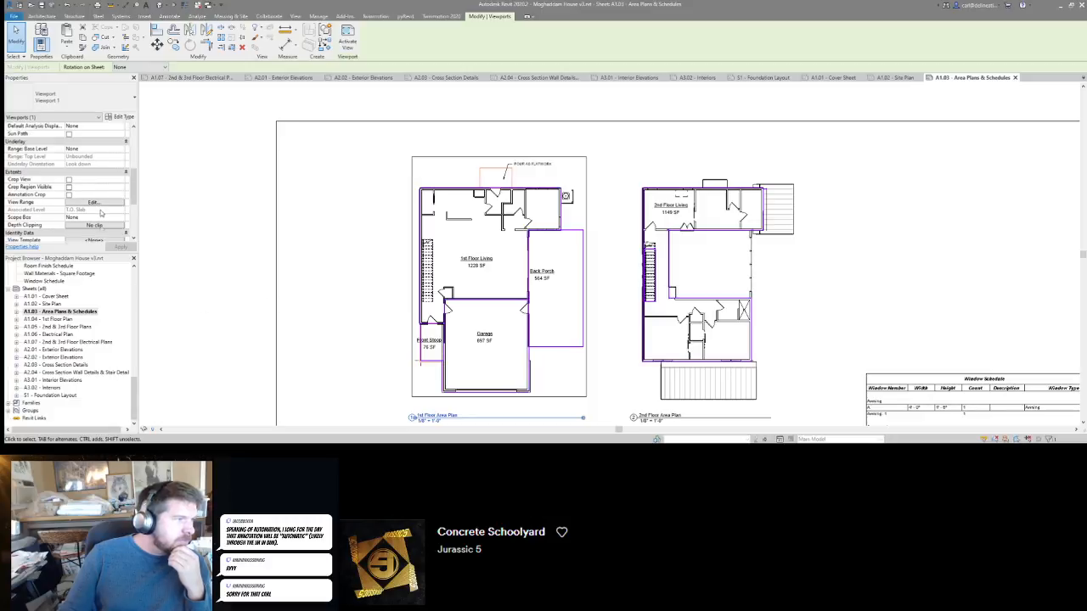
{"action": "scroll", "coordinate": [101, 214], "scroll_direction": "down", "scroll_amount": 1}
{"action": "left_click", "coordinate": [94, 225]}
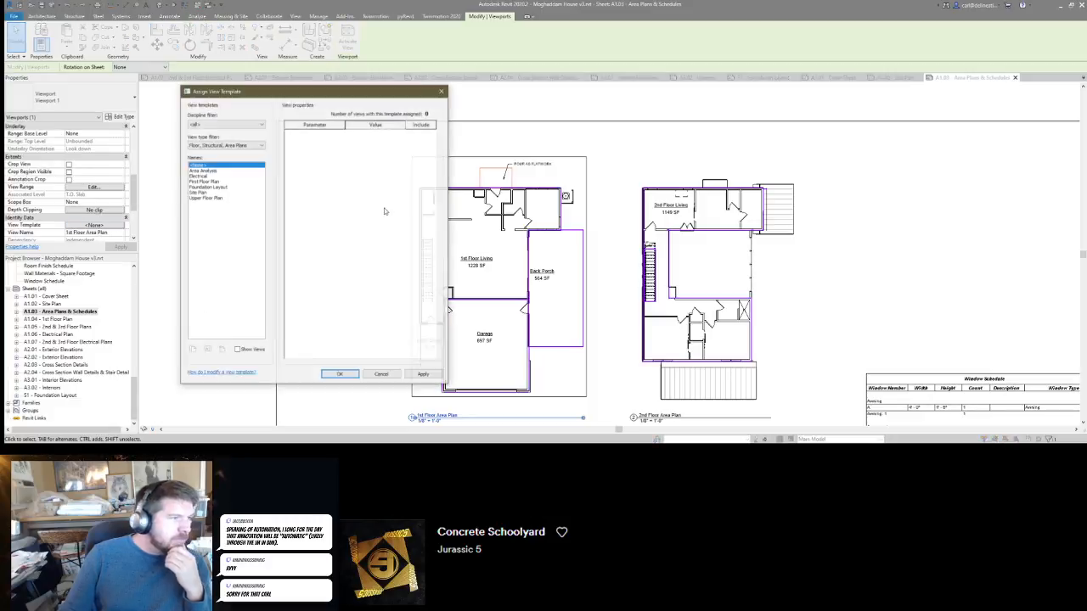
{"action": "key", "text": "Escape"}
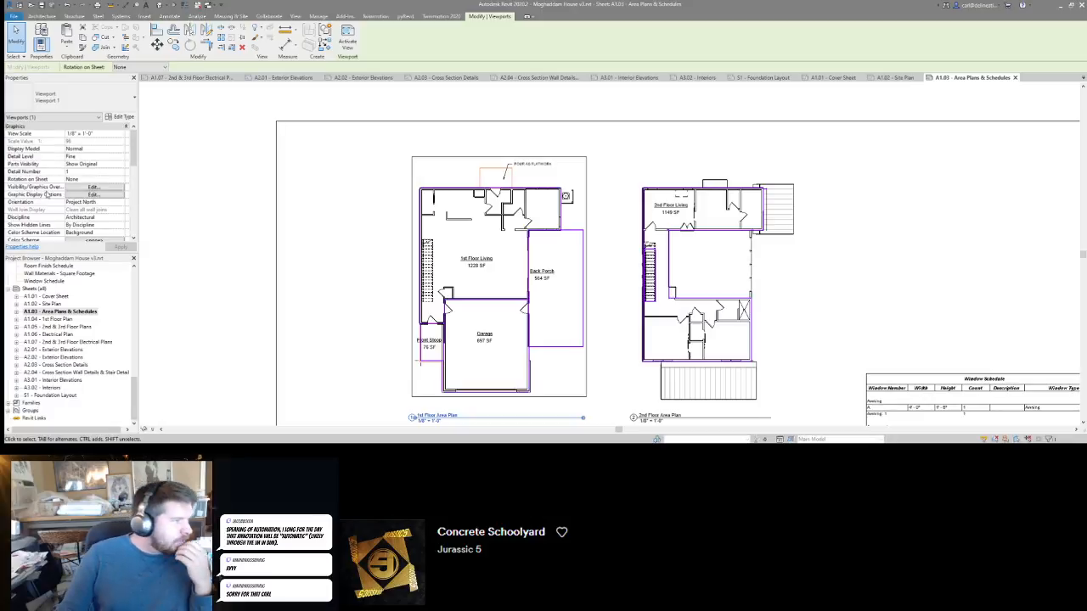
Assign the Area Analysis view template to the 1st, 2nd and 3rd Floor Area Plans.
{"action": "scroll", "coordinate": [57, 324], "scroll_direction": "up", "scroll_amount": 3}
{"action": "scroll", "coordinate": [58, 324], "scroll_direction": "up", "scroll_amount": 5}
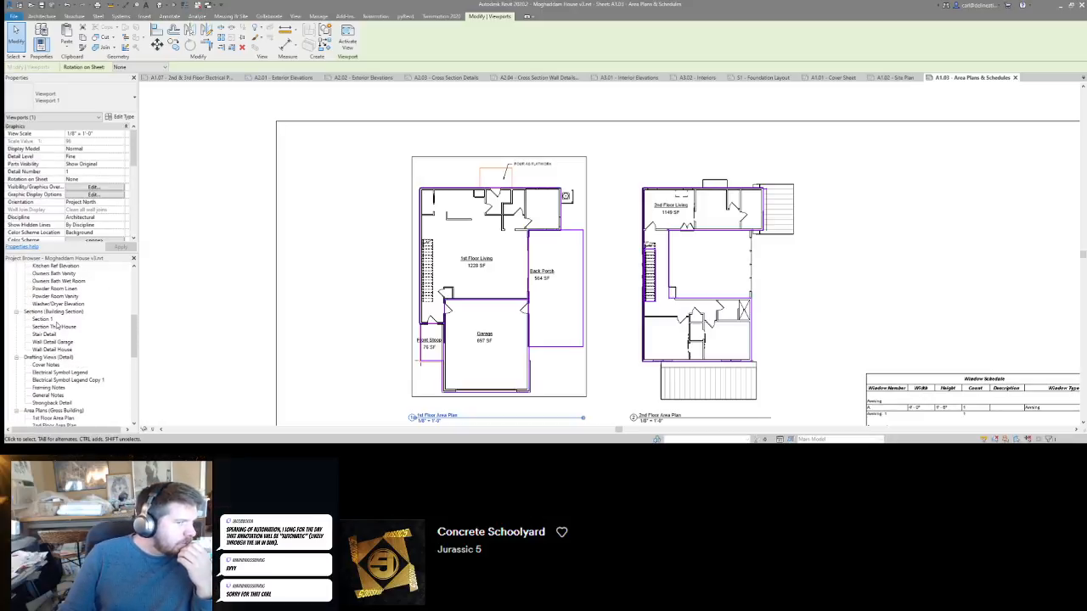
{"action": "scroll", "coordinate": [59, 342], "scroll_direction": "down", "scroll_amount": 3}
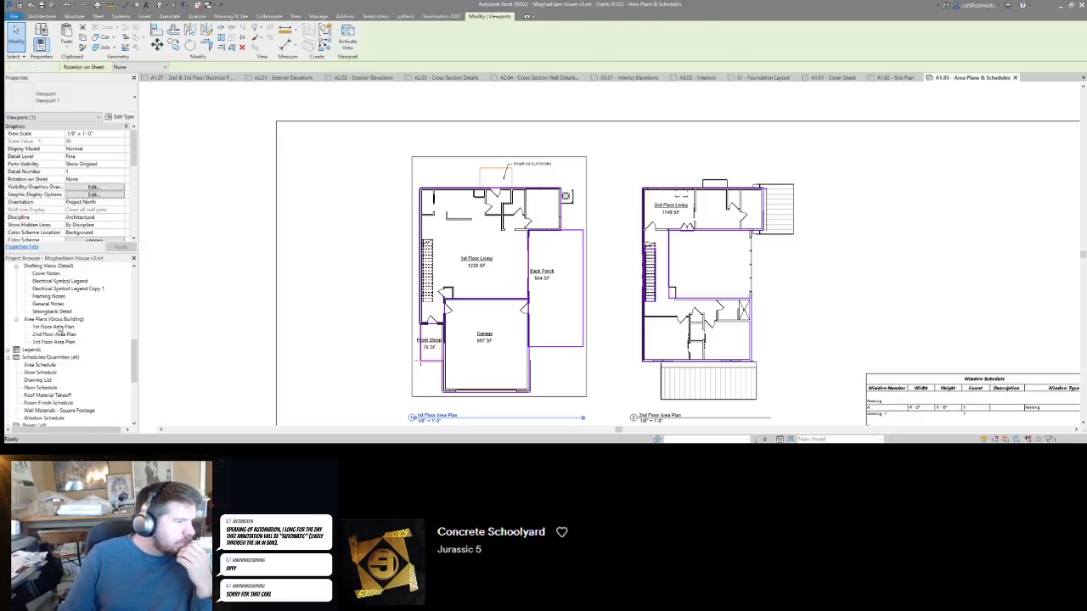
{"action": "left_click", "coordinate": [60, 327]}
{"action": "left_click", "coordinate": [59, 342], "text": "shift"}
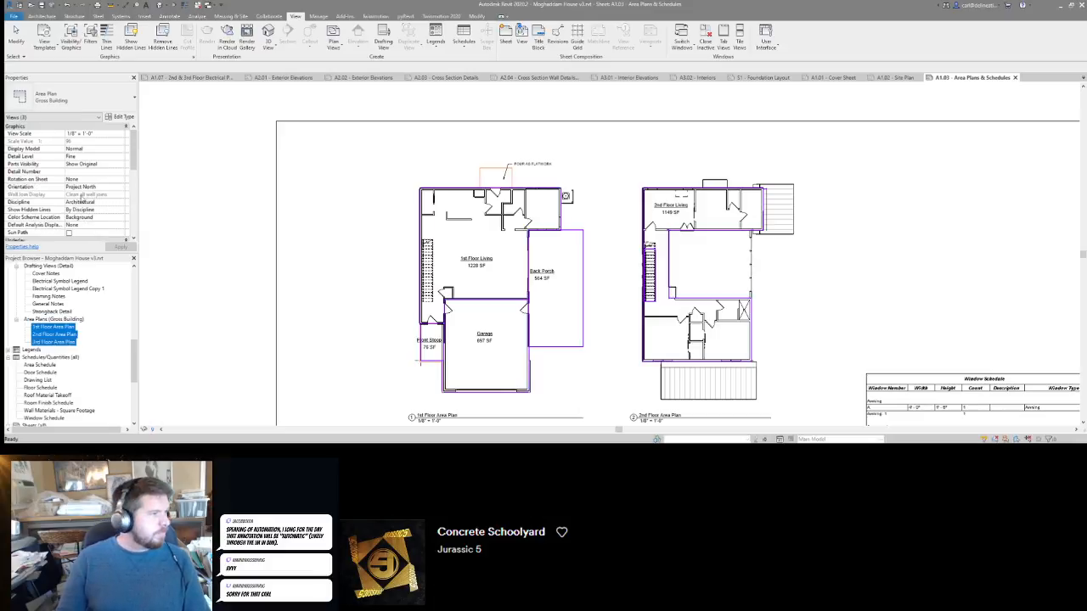
{"action": "scroll", "coordinate": [94, 219], "scroll_direction": "down", "scroll_amount": 5}
{"action": "left_click", "coordinate": [93, 209]}
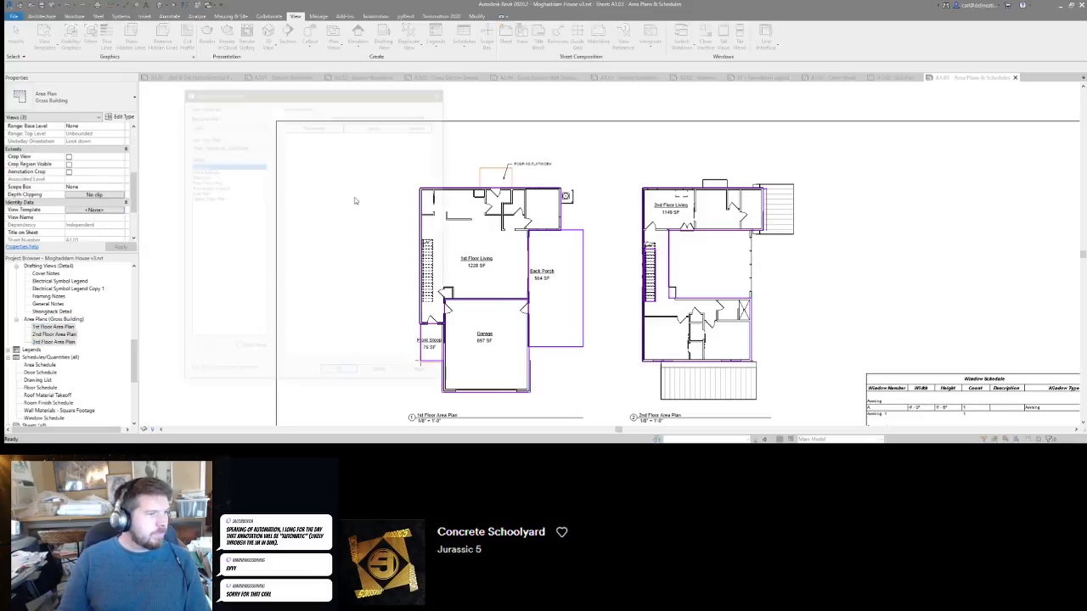
{"action": "double_click", "coordinate": [202, 171]}
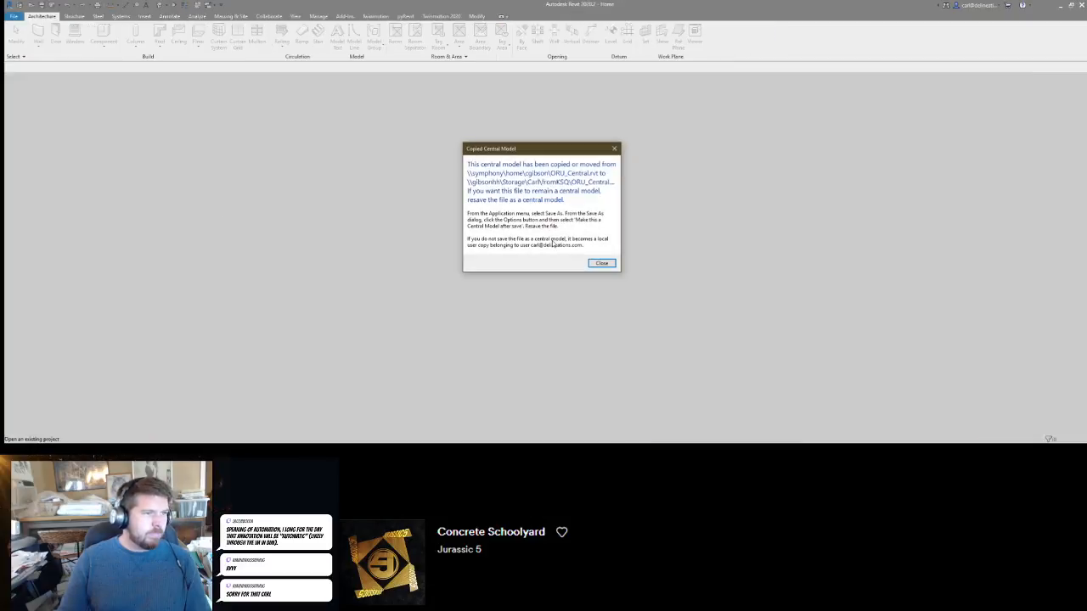
Finish opening ORU_Central.rvt in the second Revit window, dismissing the central model notices and ignoring the unresolved references.
{"action": "left_click", "coordinate": [602, 264]}
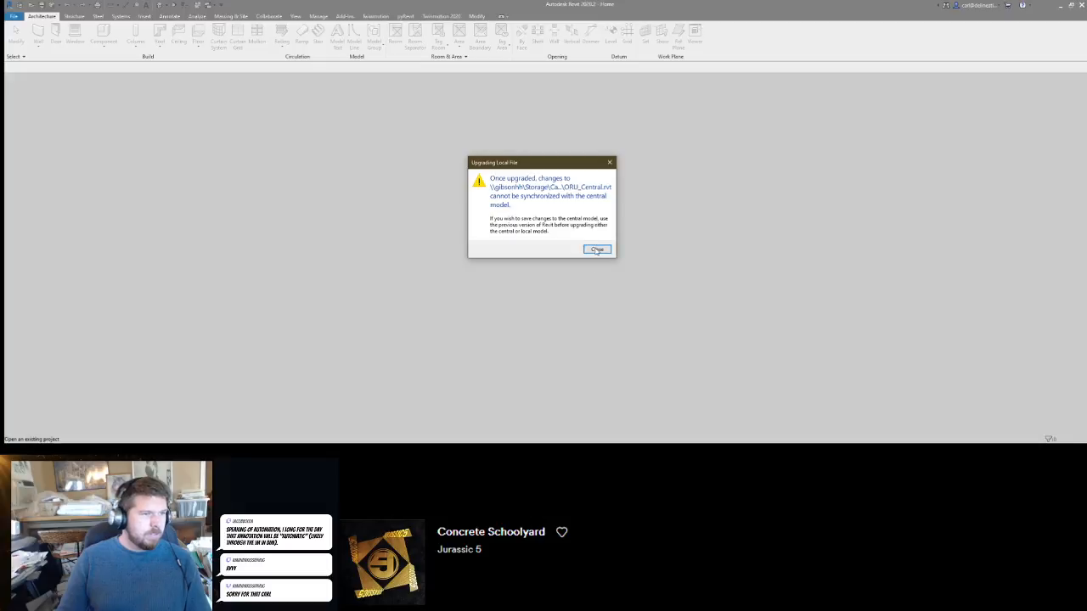
{"action": "left_click", "coordinate": [597, 250]}
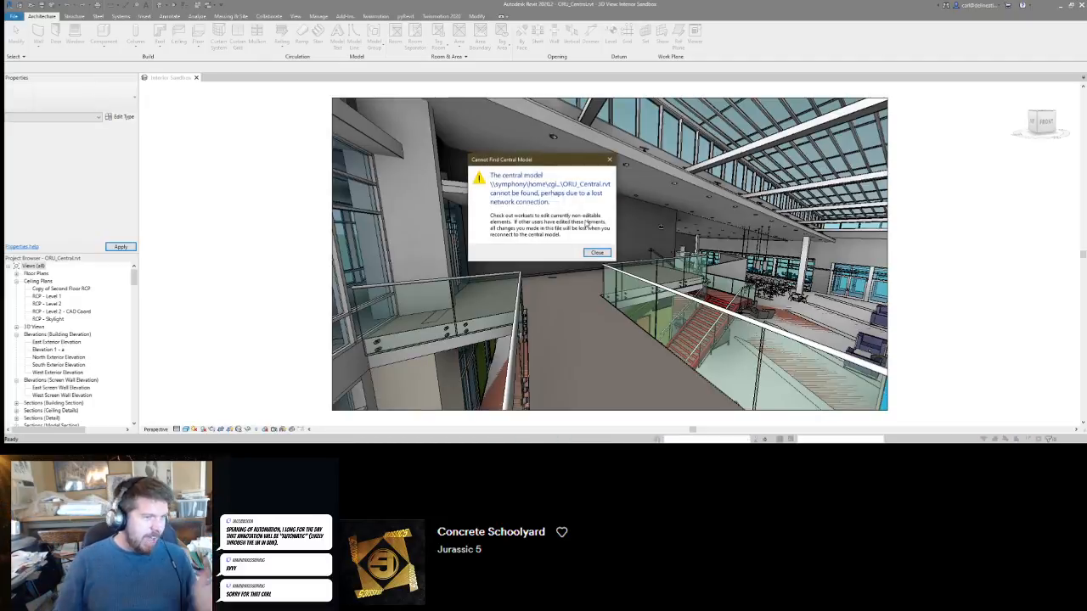
{"action": "left_click", "coordinate": [606, 254]}
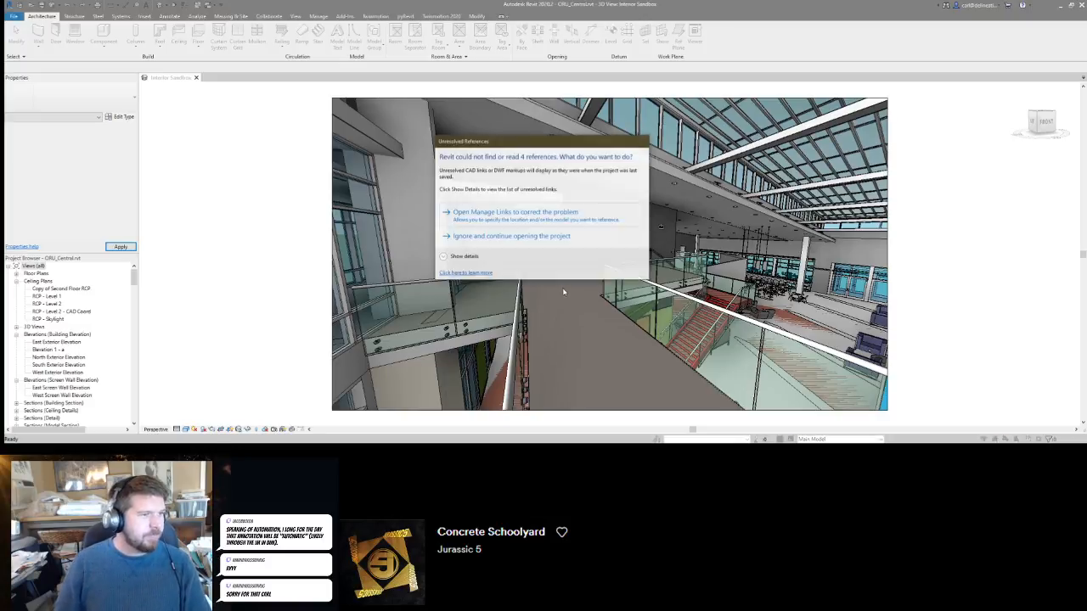
{"action": "left_click", "coordinate": [556, 238]}
Examine the building's exterior in the Interior Sandbox 3D view, turning Reveal Hidden Elements on and off again.
{"action": "mouse_move", "coordinate": [614, 271]}
{"action": "middle_mouse_down", "text": "shift"}
{"action": "mouse_move", "coordinate": [680, 265]}
{"action": "mouse_move", "coordinate": [538, 260]}
{"action": "mouse_move", "coordinate": [846, 287]}
{"action": "middle_mouse_up", "text": "shift"}
{"action": "key", "text": "s"}
{"action": "key", "text": "s"}
{"action": "key", "text": "s"}
{"action": "key", "text": "s"}
{"action": "key", "text": "s"}
{"action": "key", "text": "s"}
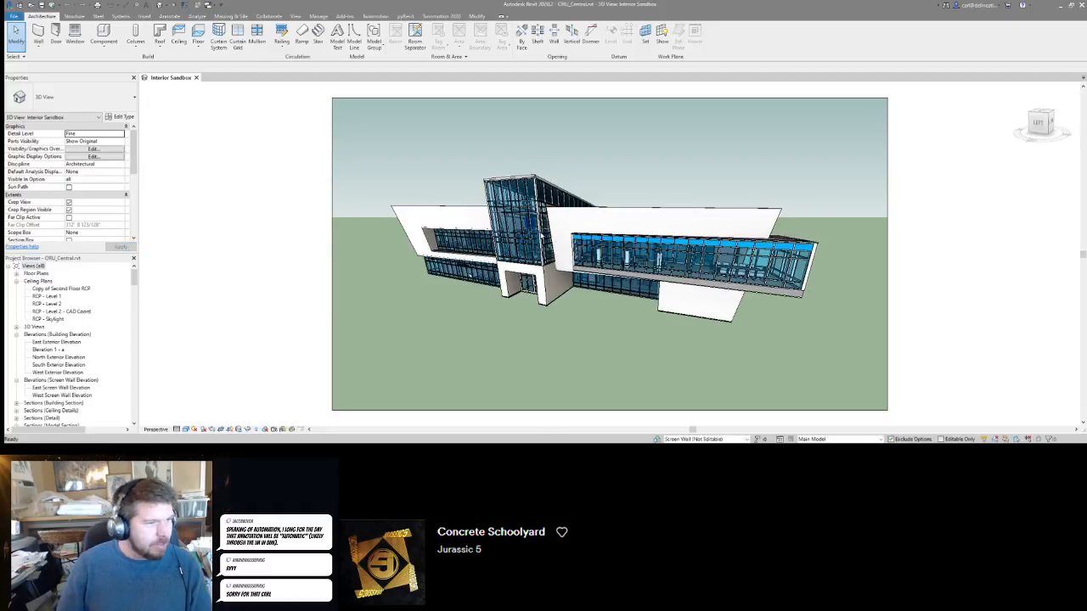
{"action": "key", "text": "r"}
{"action": "key", "text": "h"}
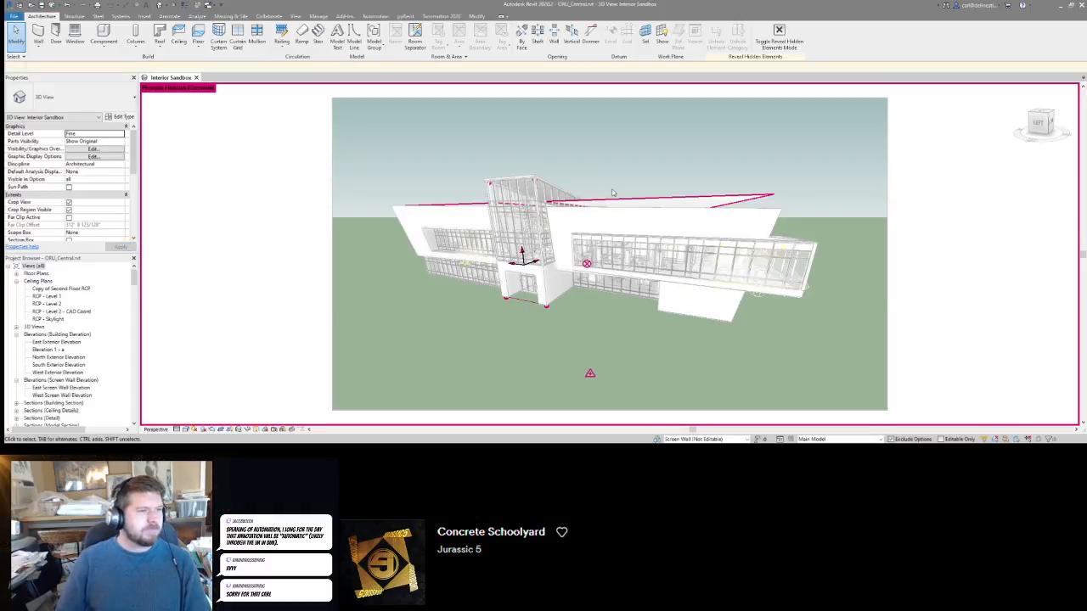
{"action": "key", "text": "r"}
{"action": "key", "text": "h"}
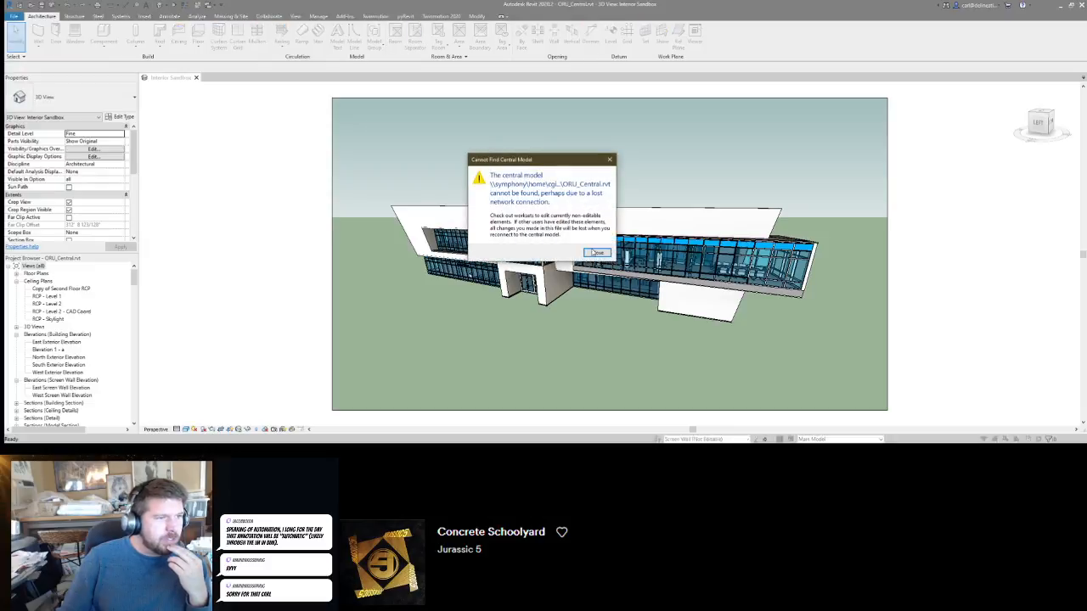
Check the Screen Wall workset's visibility in the project's Worksets settings.
{"action": "left_click", "coordinate": [595, 253]}
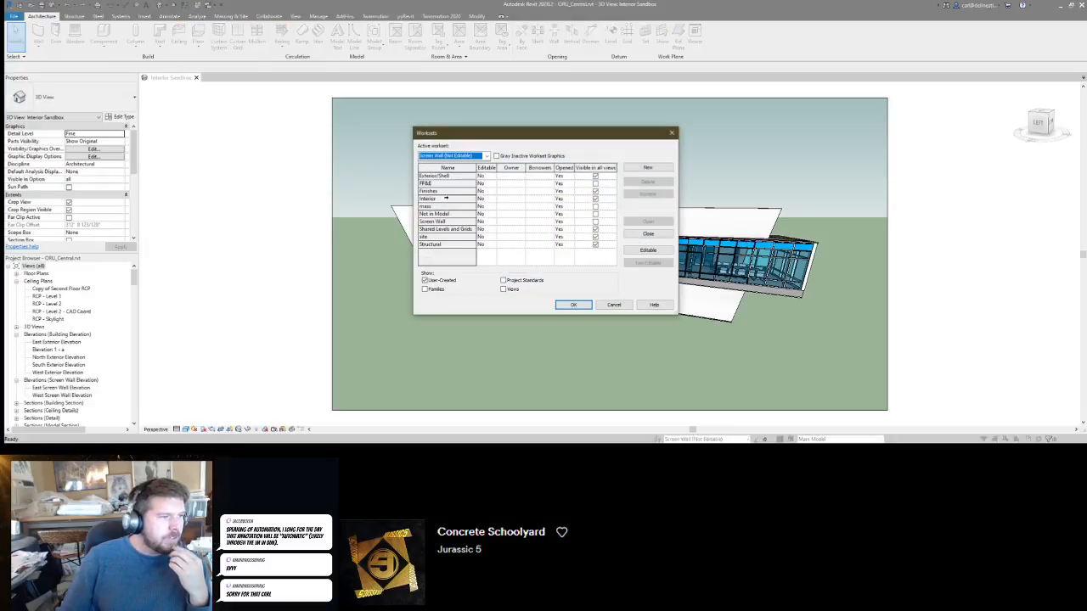
{"action": "left_click", "coordinate": [445, 221]}
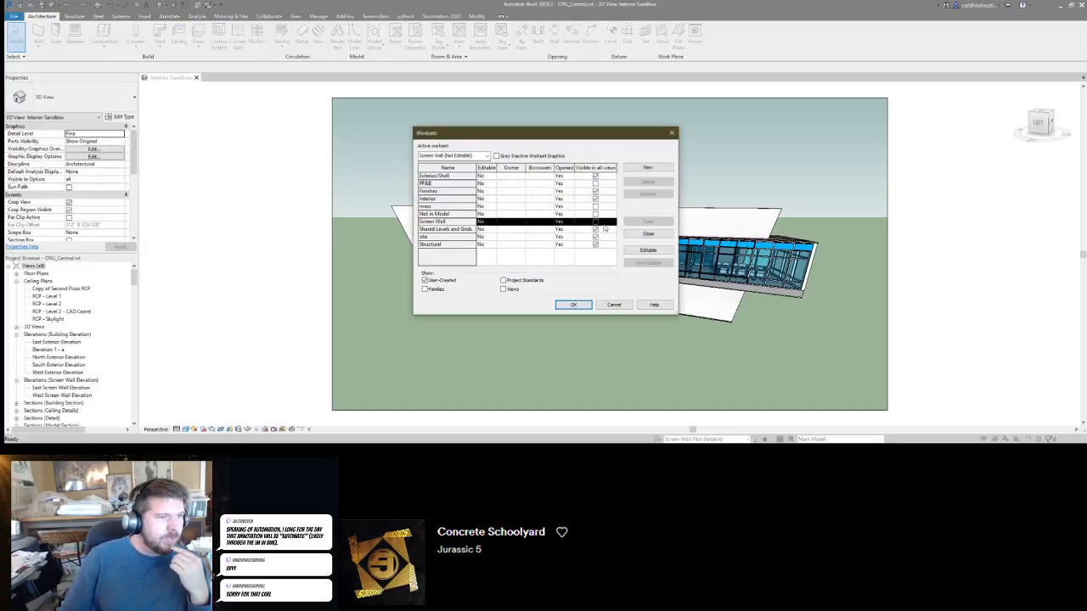
{"action": "left_click", "coordinate": [573, 304]}
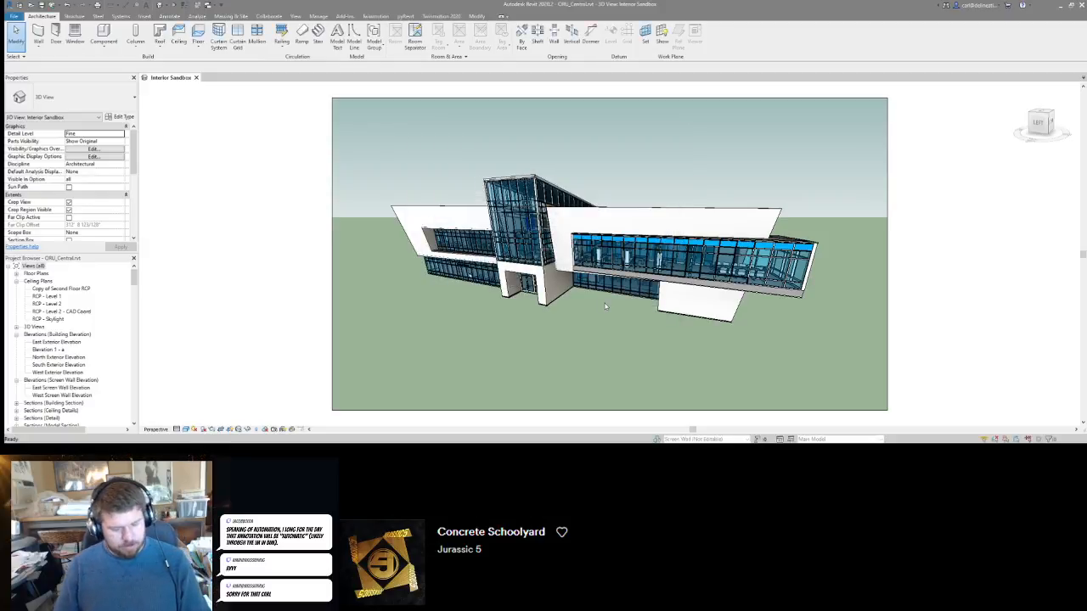
Try to set the Screen Wall workset to Show in the Interior Sandbox view's Visibility/Graphic Overrides.
{"action": "key", "text": "v"}
{"action": "key", "text": "g"}
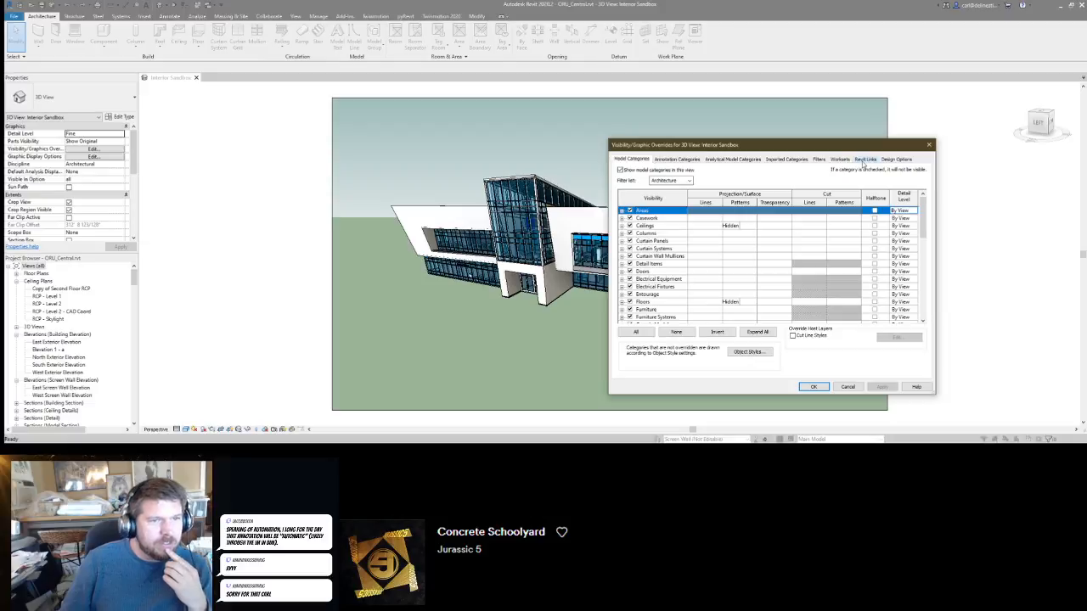
{"action": "left_click", "coordinate": [840, 159]}
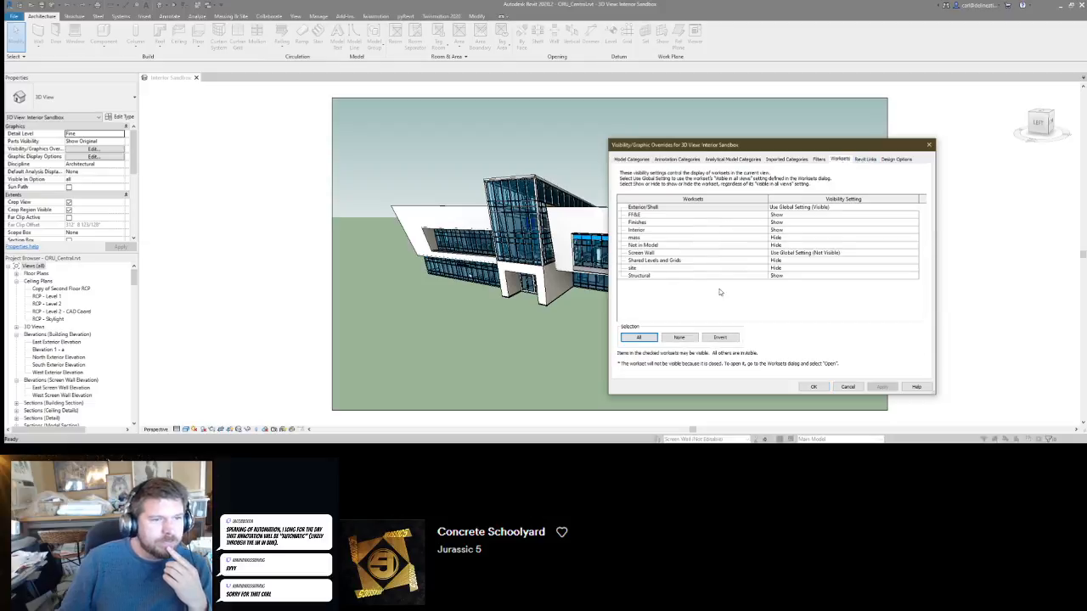
{"action": "left_click", "coordinate": [810, 255]}
{"action": "left_click", "coordinate": [923, 254]}
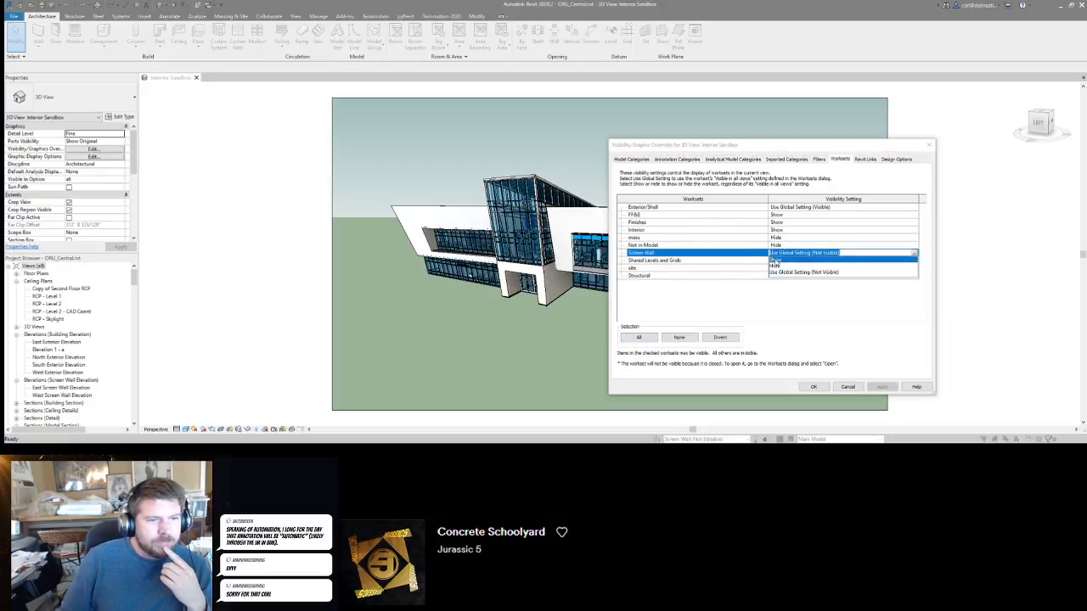
{"action": "left_click", "coordinate": [776, 260]}
{"action": "left_click", "coordinate": [813, 387]}
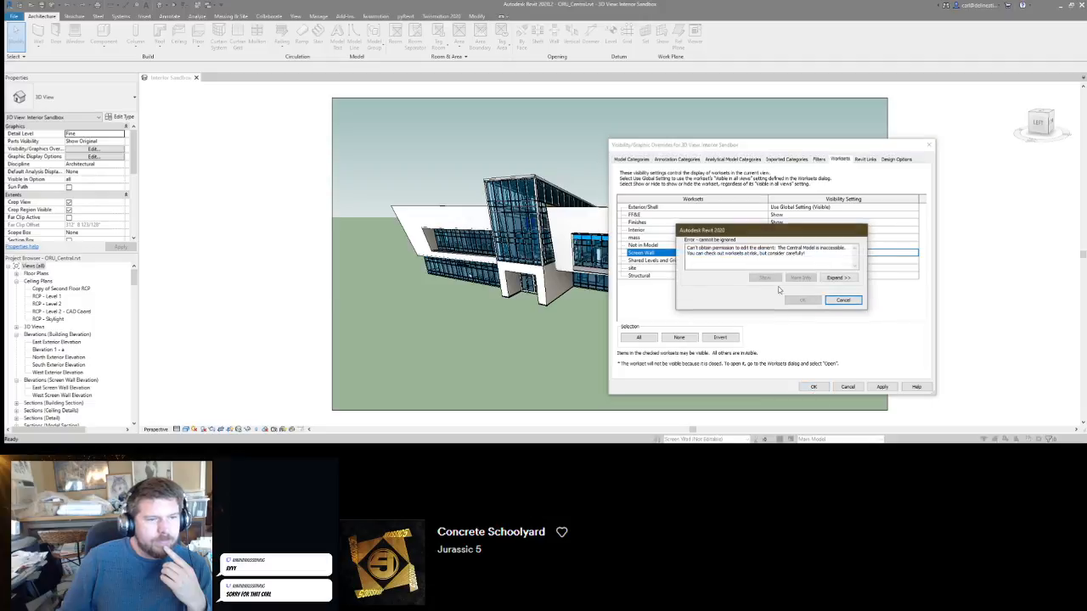
{"action": "left_click", "coordinate": [841, 300]}
{"action": "left_click", "coordinate": [817, 388]}
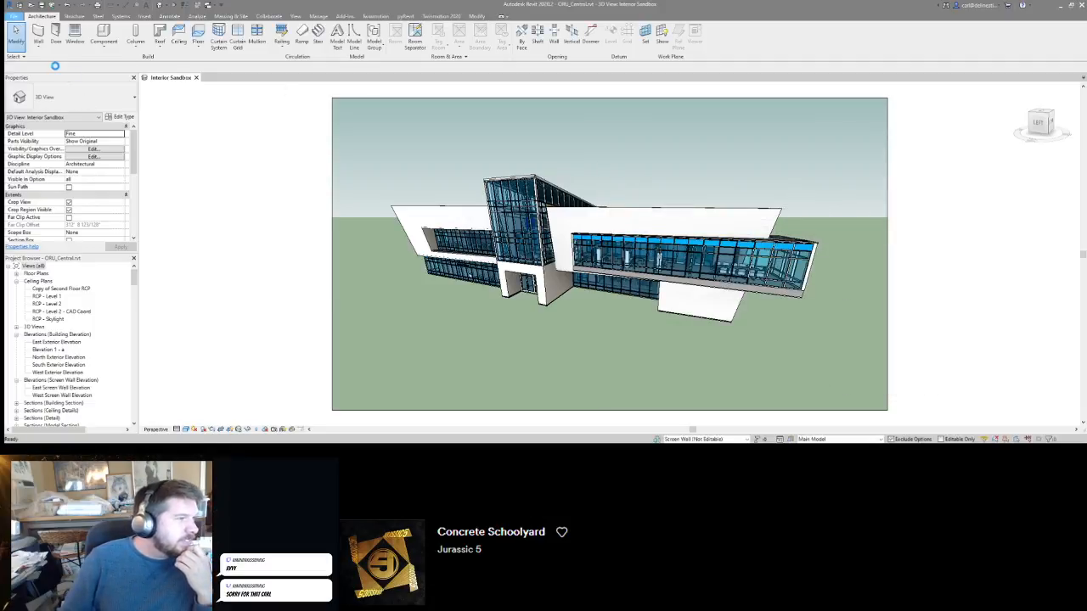
Save the project under the new file name ORU_Central_2020.rvt in the same folder.
{"action": "left_click", "coordinate": [13, 17]}
{"action": "mouse_move", "coordinate": [39, 116]}
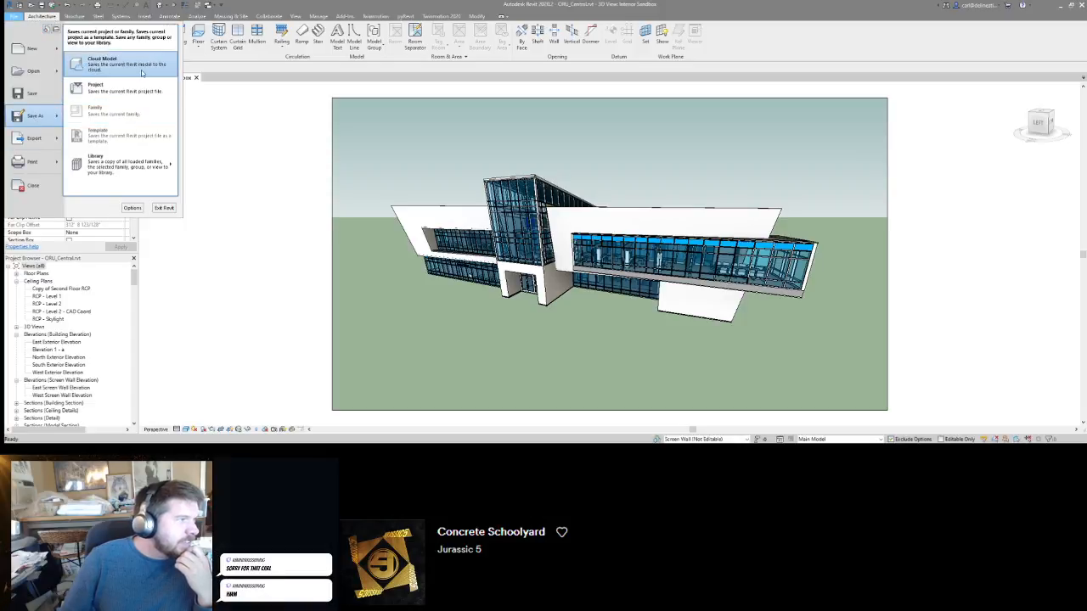
{"action": "left_click", "coordinate": [100, 87]}
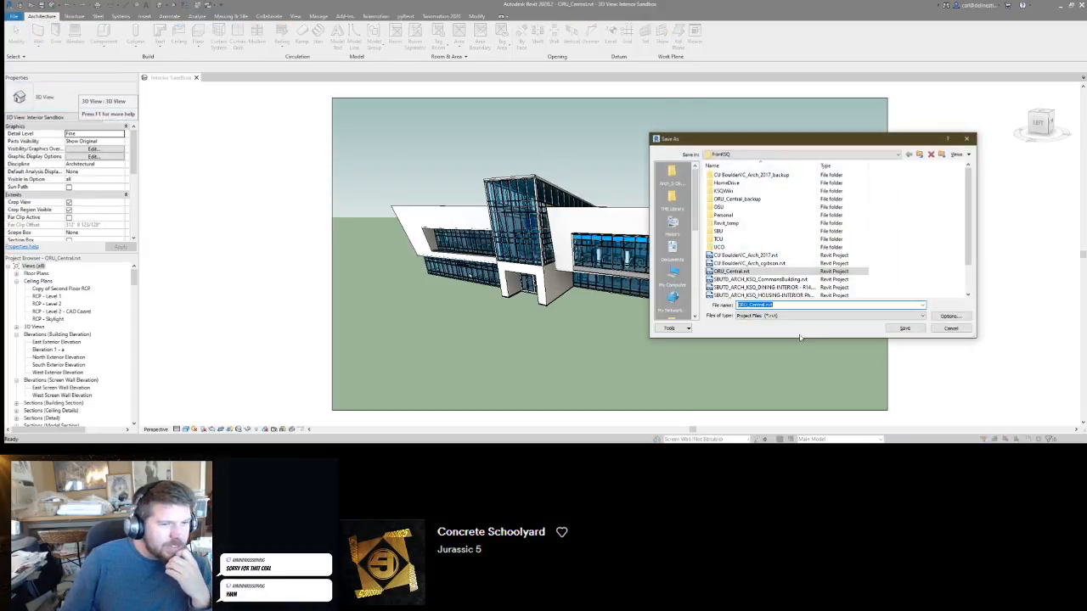
{"action": "left_click", "coordinate": [949, 317]}
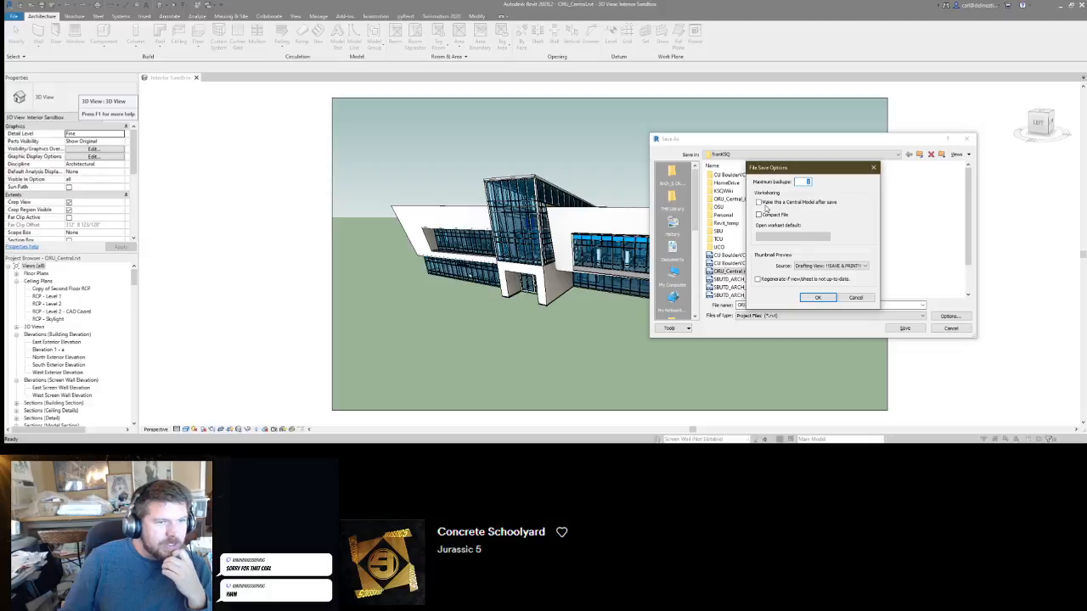
{"action": "left_click", "coordinate": [818, 298]}
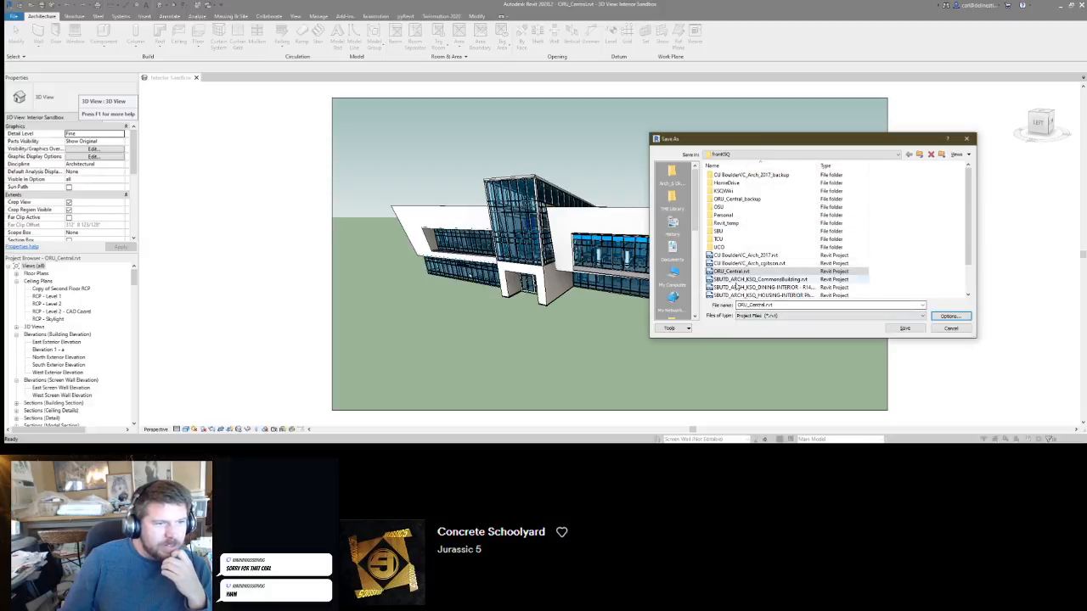
{"action": "left_click", "coordinate": [766, 305]}
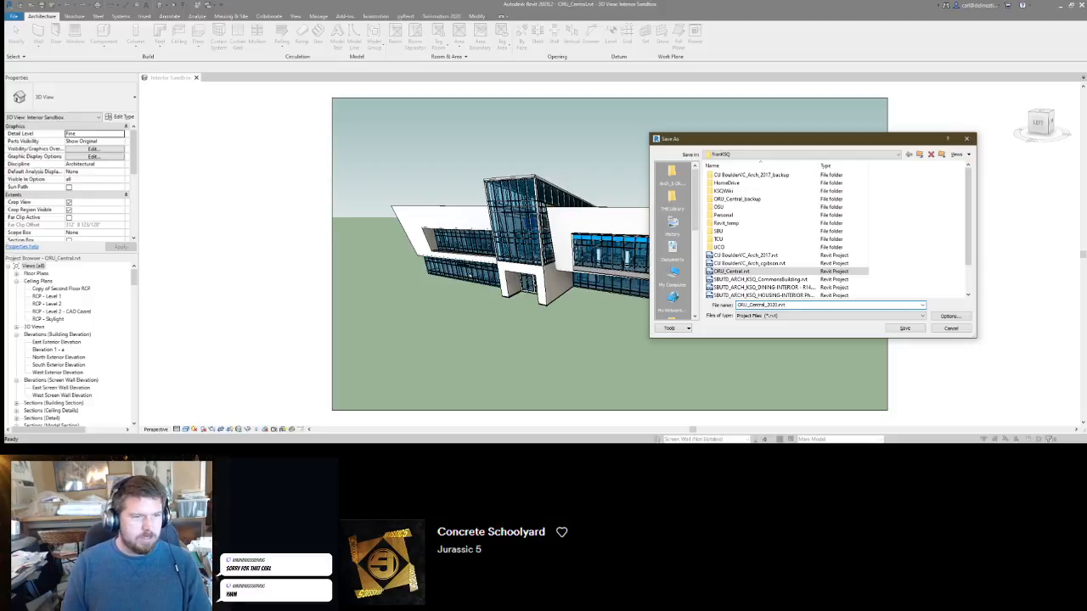
{"action": "key", "text": "Return"}
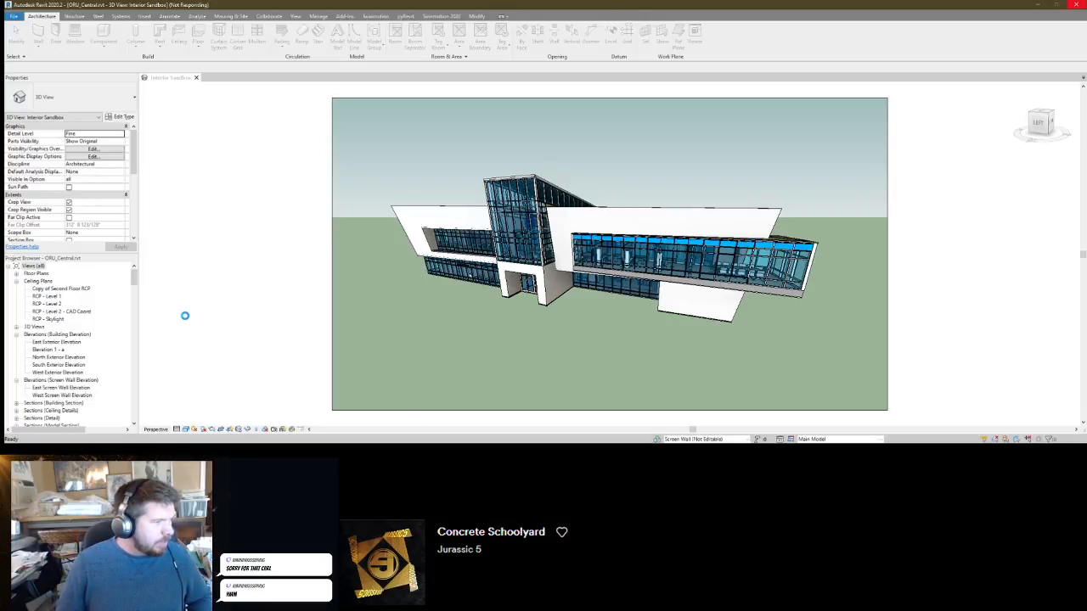
Switch back to the house project's Revit window and look over the area plans on sheet A1.03.
{"action": "left_click", "coordinate": [153, 450]}
{"action": "left_click", "coordinate": [125, 425]}
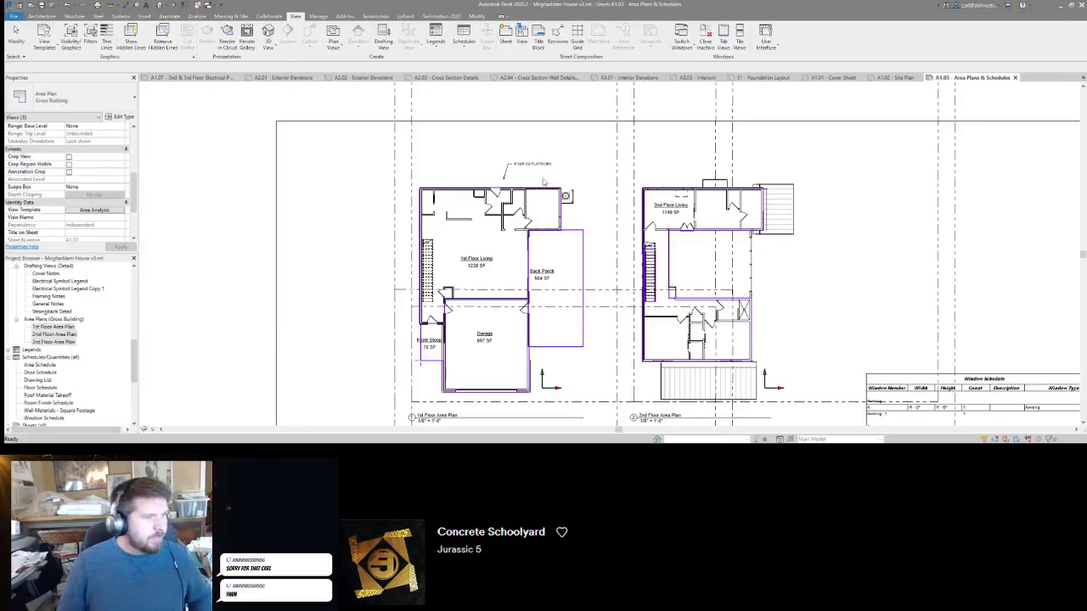
{"action": "scroll", "coordinate": [649, 199], "scroll_direction": "down", "scroll_amount": 2}
{"action": "middle_click_drag", "start_coordinate": [646, 290], "coordinate": [616, 263]}
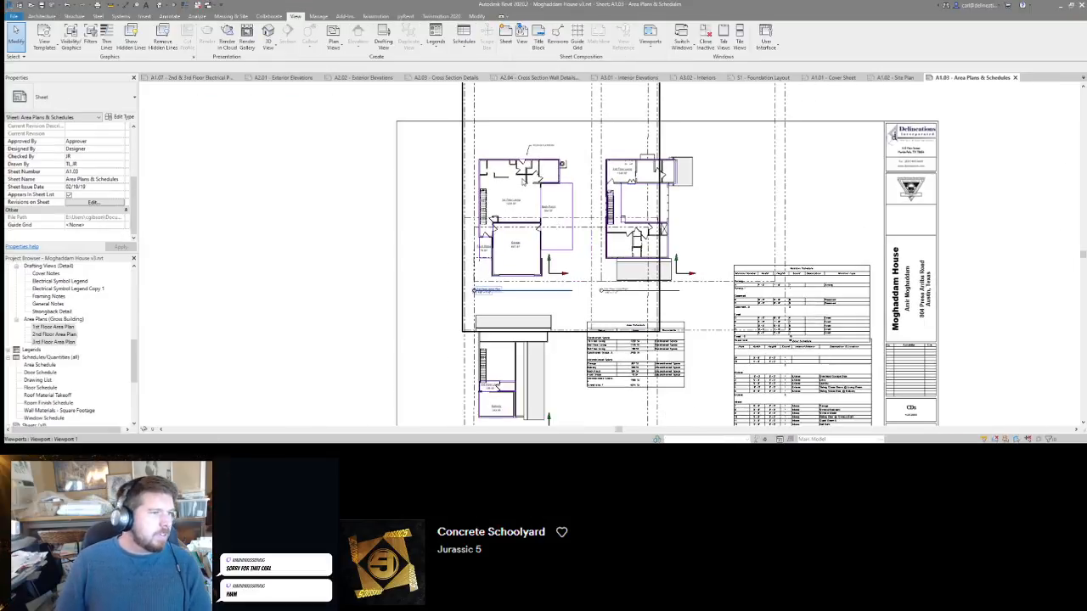
{"action": "scroll", "coordinate": [92, 196], "scroll_direction": "up", "scroll_amount": 3}
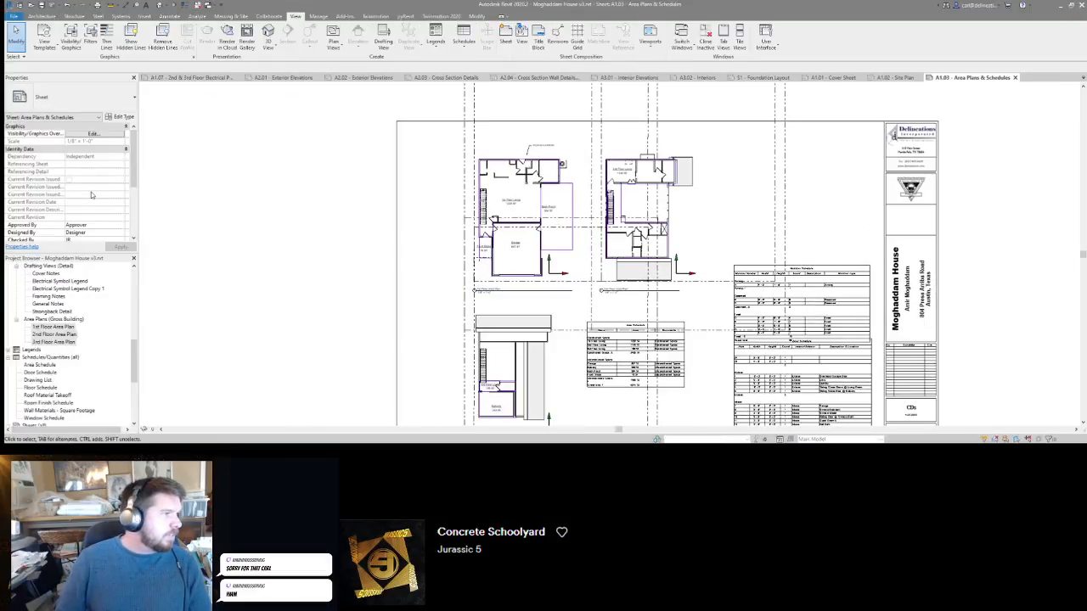
Exclude View Range from the Area Analysis view template used by the 1st Floor Area Plan viewport.
{"action": "left_click", "coordinate": [539, 190]}
{"action": "scroll", "coordinate": [97, 193], "scroll_direction": "down", "scroll_amount": 3}
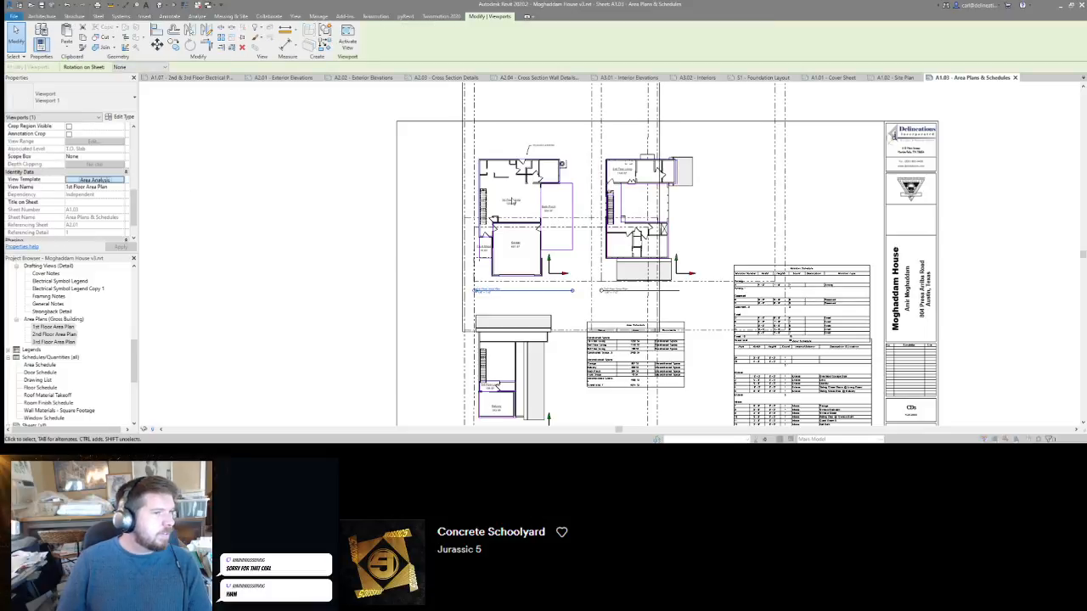
{"action": "left_click", "coordinate": [94, 179]}
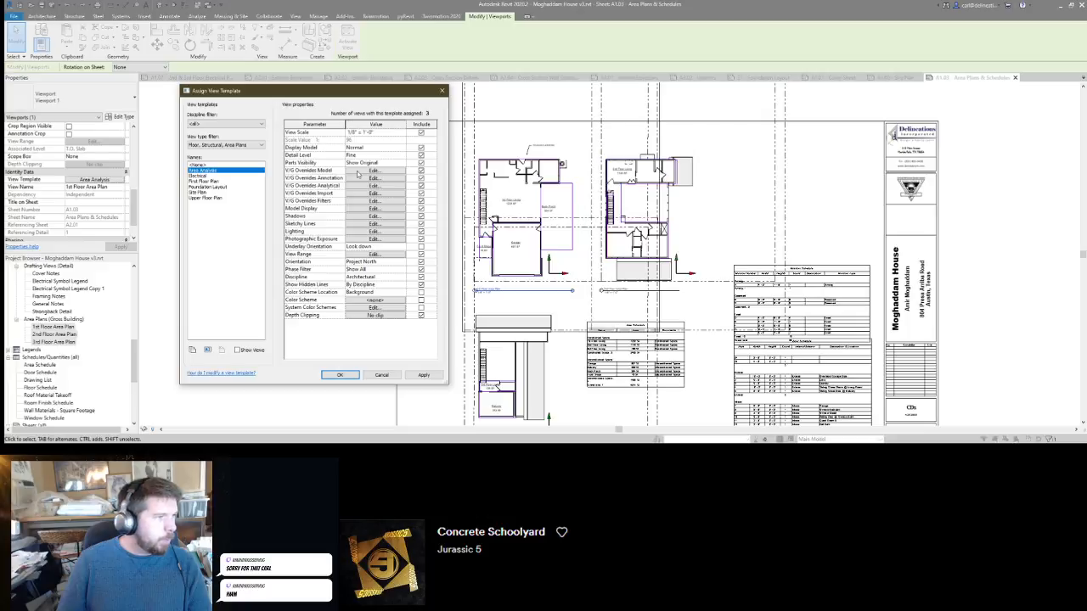
{"action": "left_click", "coordinate": [420, 254]}
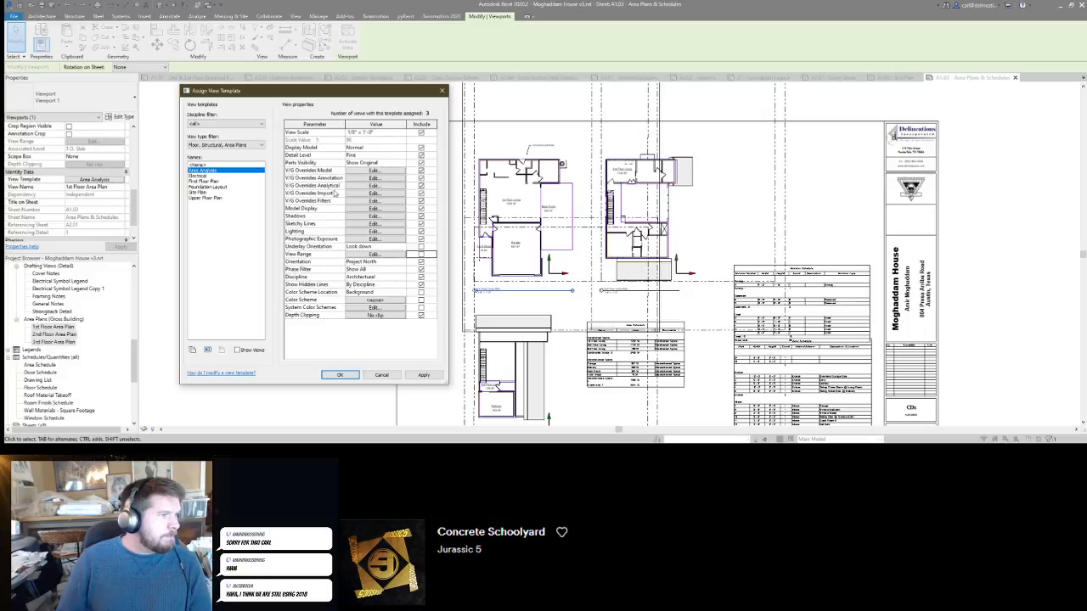
Turn off Property Lines under Site in the Area Analysis template's model overrides and apply the template.
{"action": "left_click", "coordinate": [356, 171]}
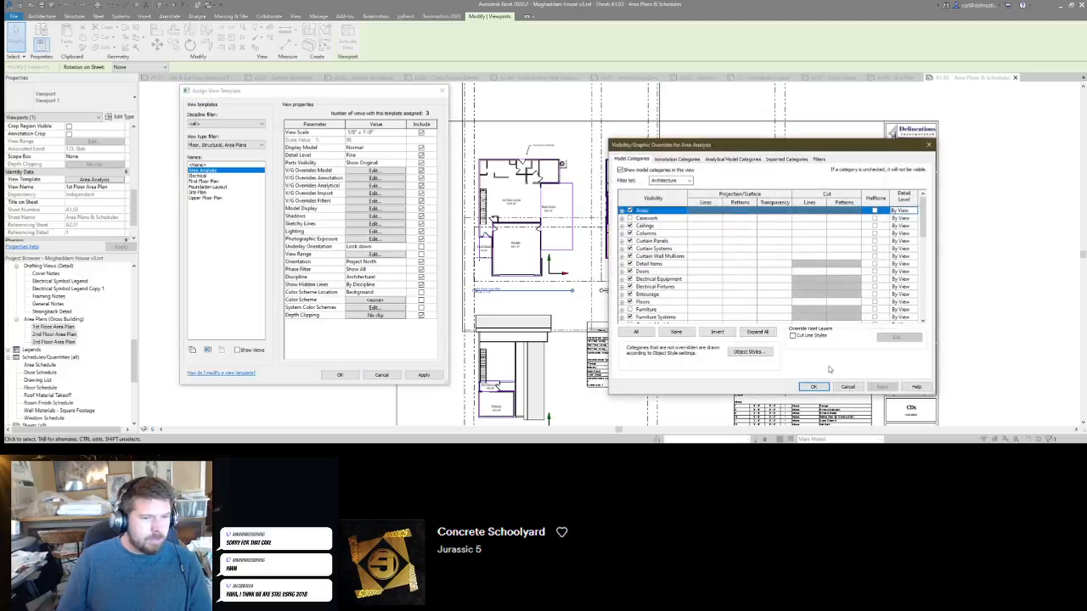
{"action": "left_click", "coordinate": [637, 265]}
{"action": "key", "text": "s"}
{"action": "key", "text": "s"}
{"action": "key", "text": "Right"}
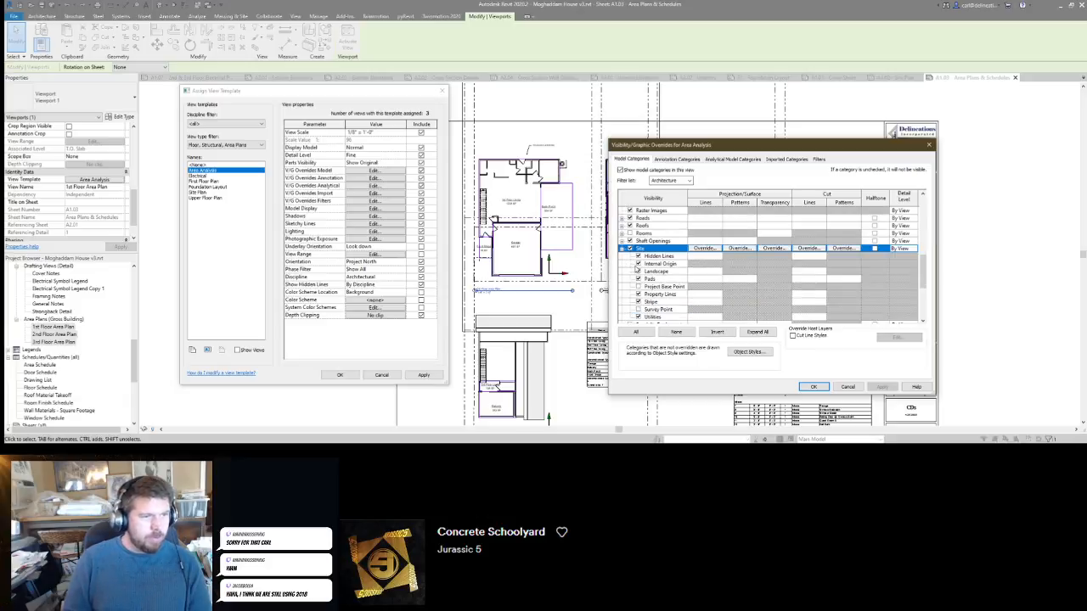
{"action": "key", "text": "Down"}
{"action": "key", "text": "Down"}
{"action": "key", "text": "Down"}
{"action": "key", "text": "Down"}
{"action": "key", "text": "Down"}
{"action": "key", "text": "Down"}
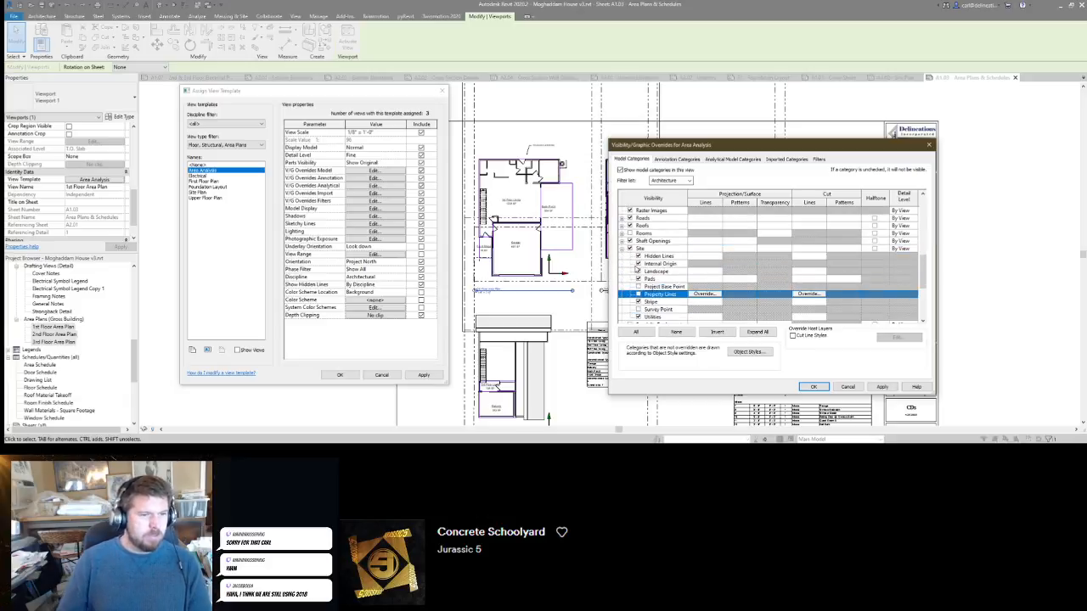
{"action": "left_click", "coordinate": [813, 388]}
{"action": "left_click", "coordinate": [359, 374]}
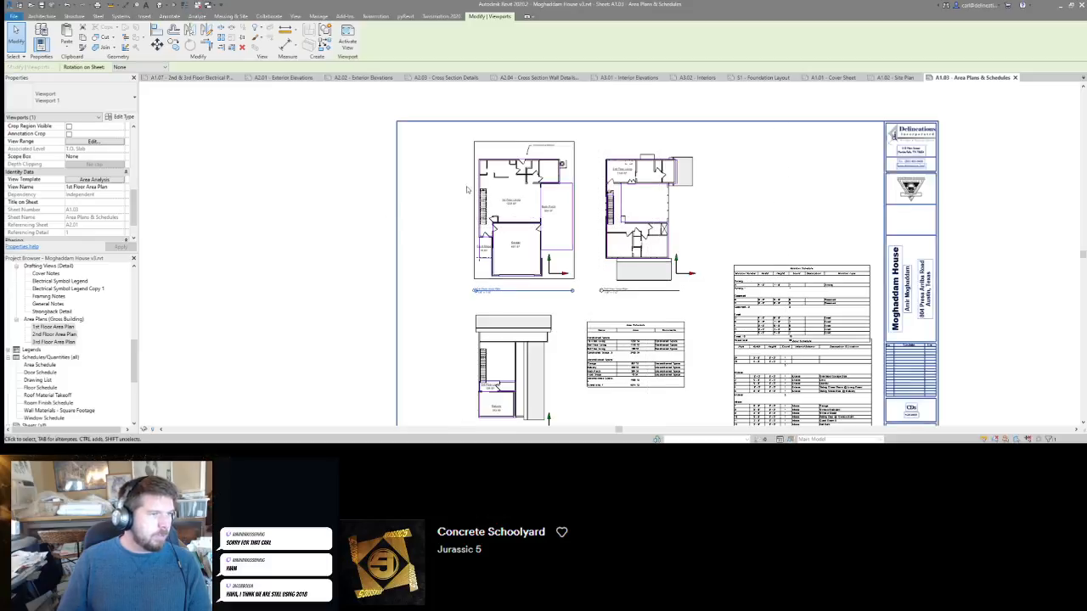
Set the 1st Floor Area Plan viewport's view range to Unlimited for both the bottom and the view depth level.
{"action": "scroll", "coordinate": [91, 179], "scroll_direction": "down", "scroll_amount": 2}
{"action": "scroll", "coordinate": [91, 178], "scroll_direction": "up", "scroll_amount": 3}
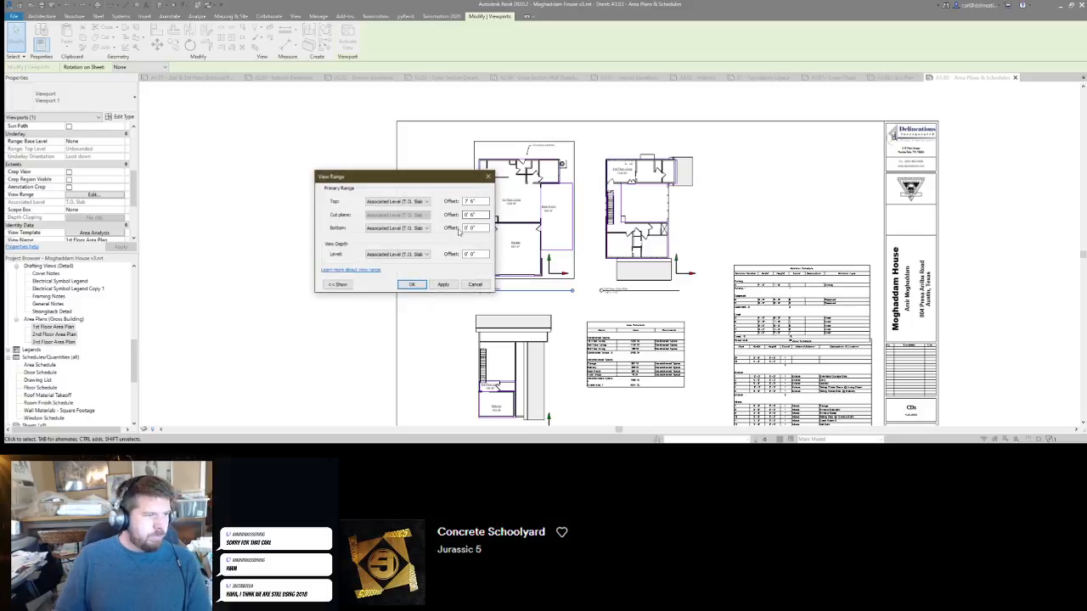
{"action": "left_click", "coordinate": [396, 228]}
{"action": "left_click", "coordinate": [378, 246]}
{"action": "left_click", "coordinate": [397, 255]}
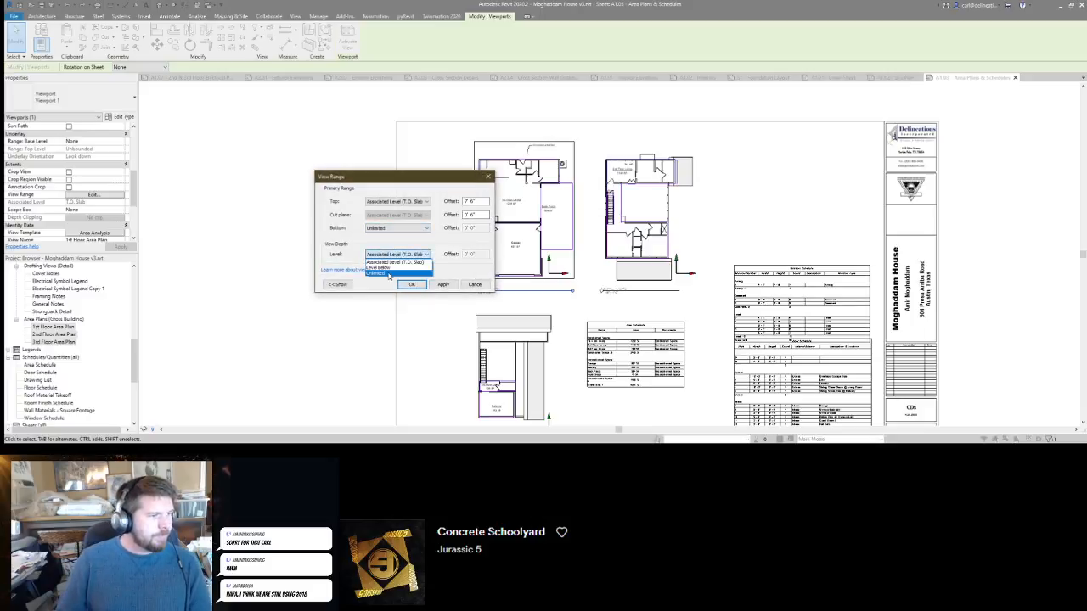
{"action": "left_click", "coordinate": [382, 265]}
{"action": "left_click", "coordinate": [412, 284]}
{"action": "left_click", "coordinate": [274, 235]}
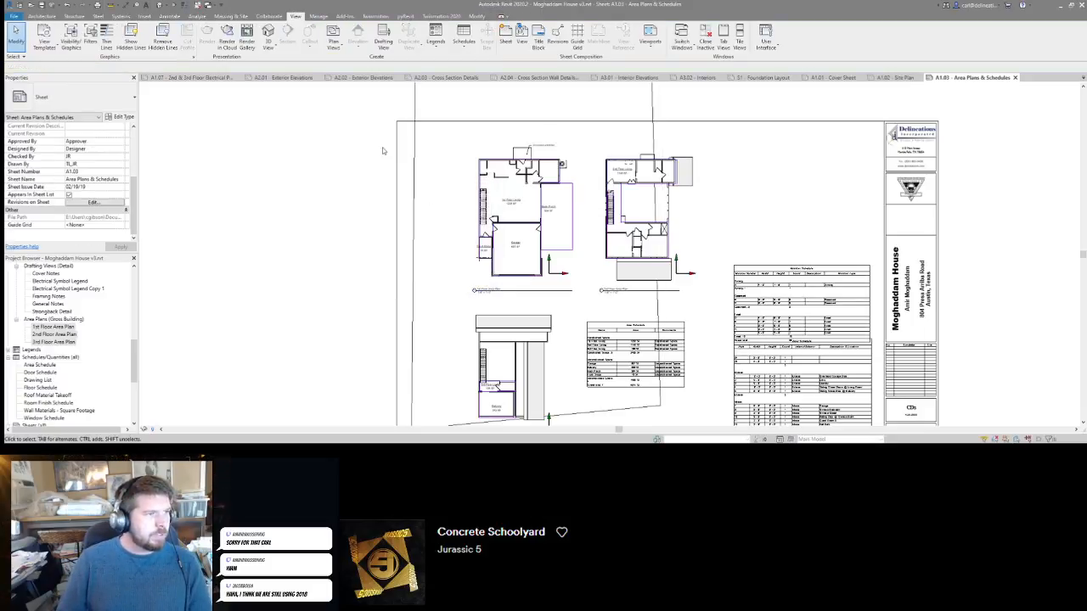
Activate the 1st Floor Area Plan view, turn off Topography in the Area Analysis template's model overrides, and deactivate the view.
{"action": "double_click", "coordinate": [426, 108]}
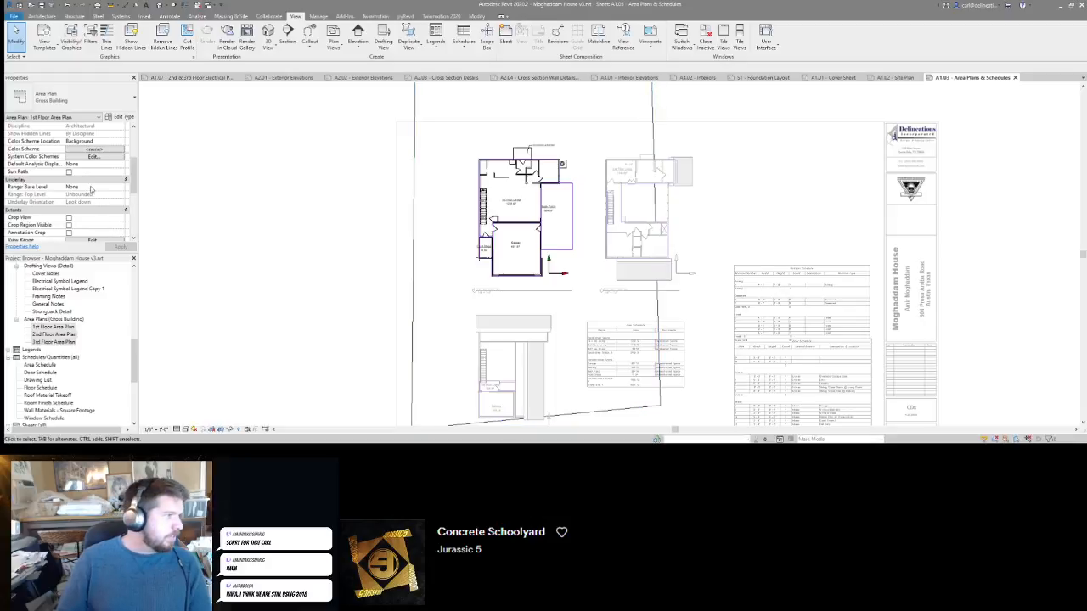
{"action": "scroll", "coordinate": [91, 188], "scroll_direction": "down", "scroll_amount": 2}
{"action": "left_click", "coordinate": [93, 232]}
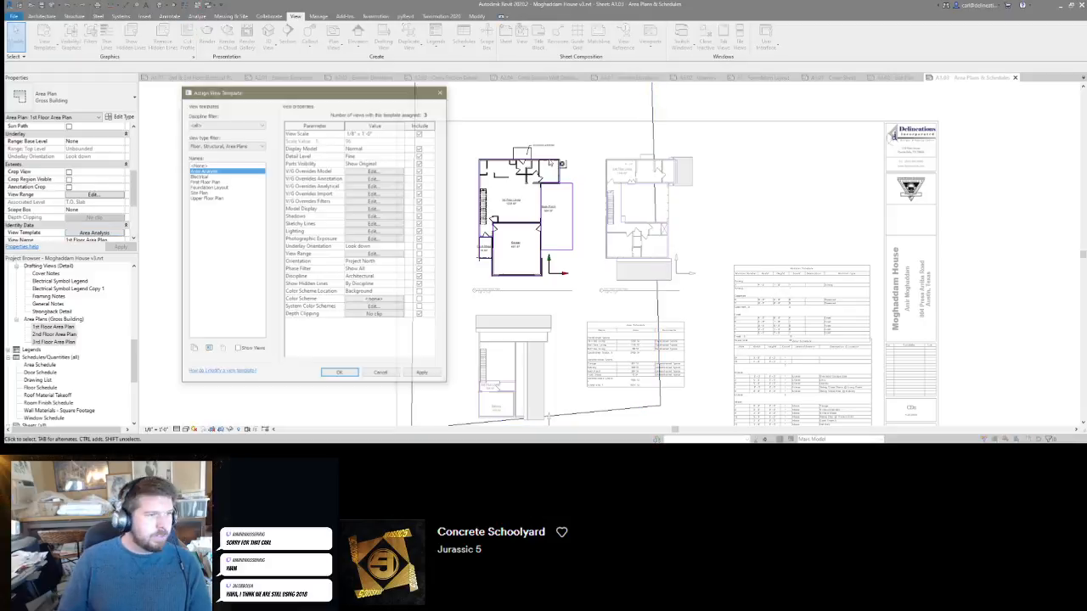
{"action": "left_click", "coordinate": [355, 172]}
{"action": "key", "text": "t"}
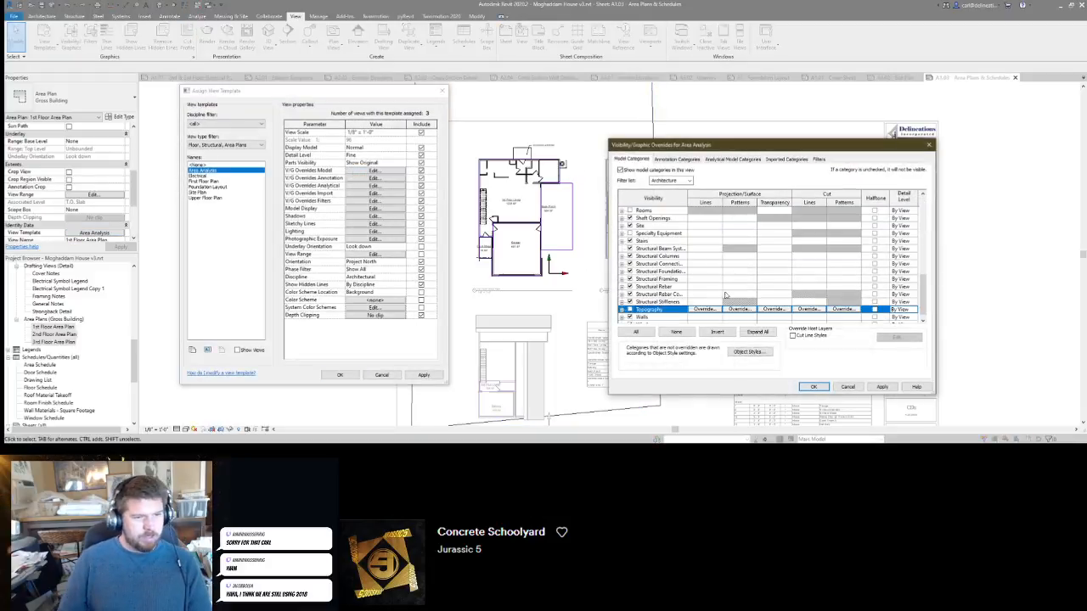
{"action": "left_click", "coordinate": [811, 388]}
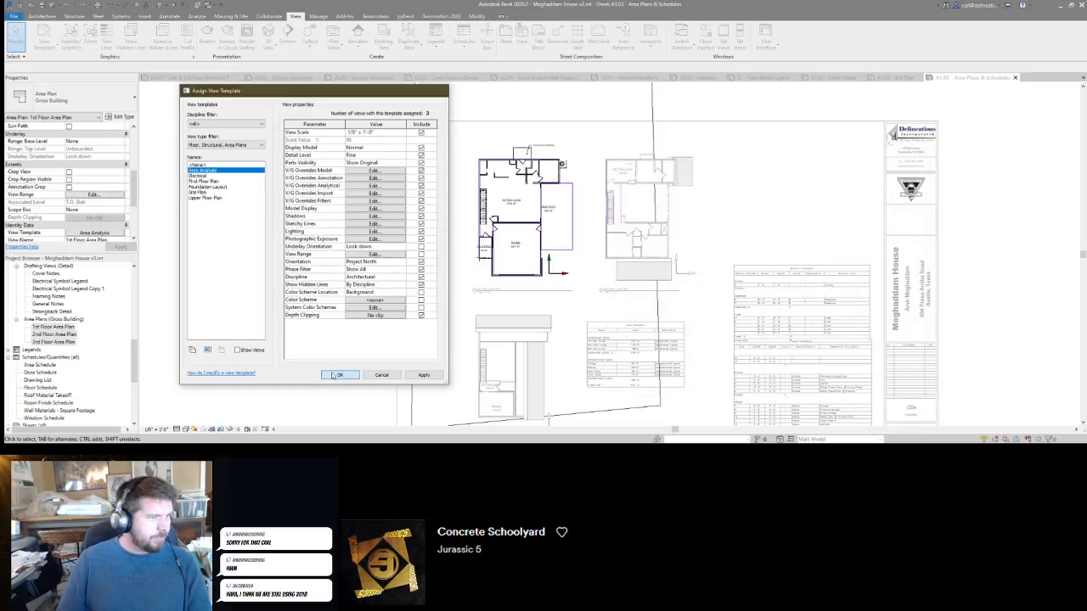
{"action": "left_click", "coordinate": [340, 374]}
{"action": "double_click", "coordinate": [424, 214]}
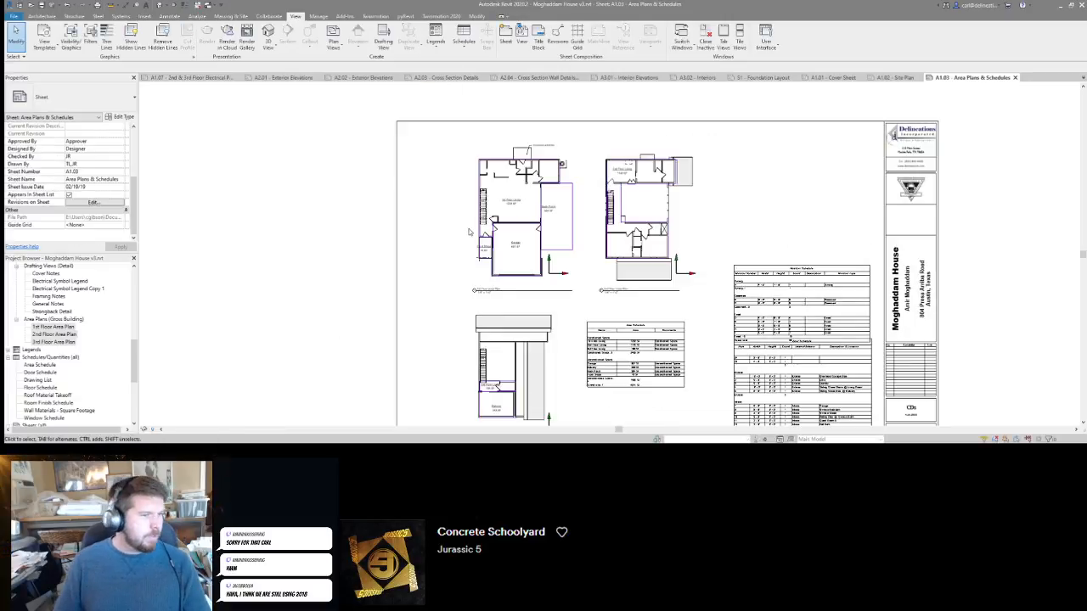
Turn off Internal Origin under Site in the Area Analysis template's model overrides and apply the template to the 1st Floor Area Plan viewport.
{"action": "left_click", "coordinate": [506, 208]}
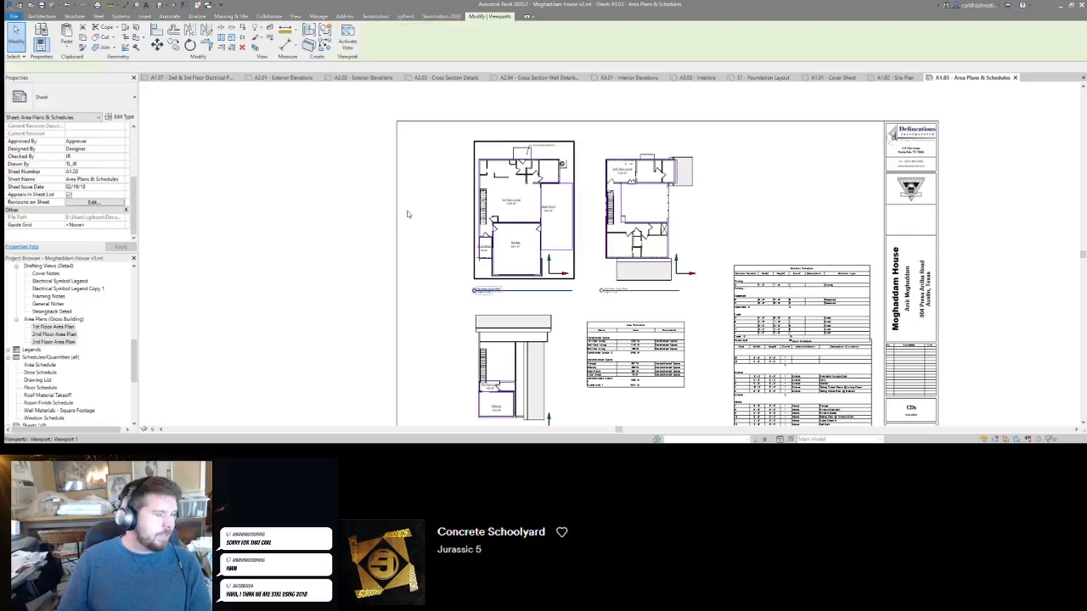
{"action": "scroll", "coordinate": [78, 195], "scroll_direction": "down", "scroll_amount": 3}
{"action": "left_click", "coordinate": [93, 194]}
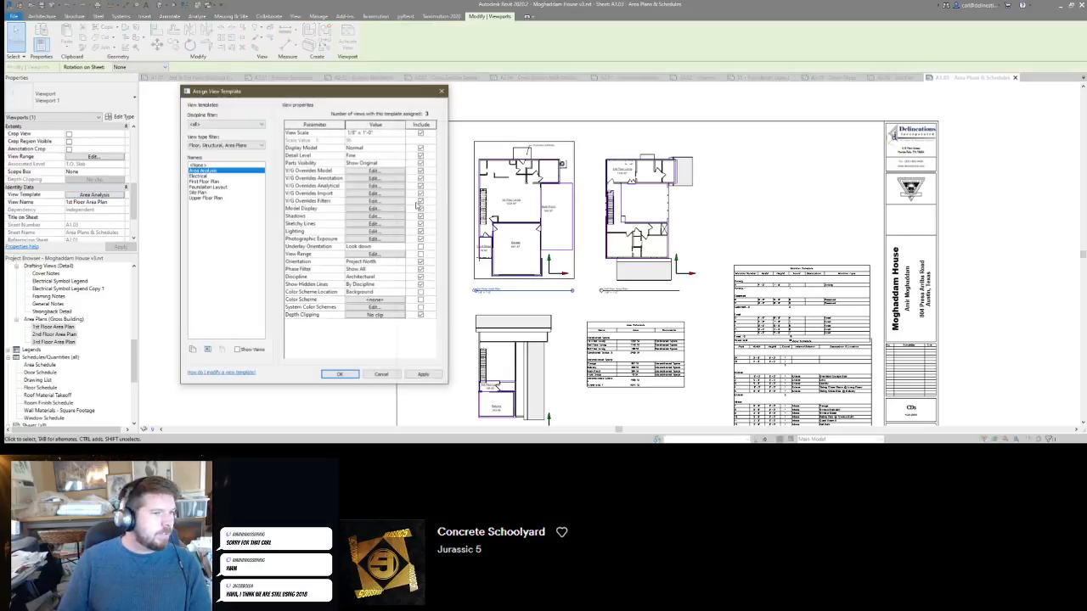
{"action": "left_click", "coordinate": [358, 174]}
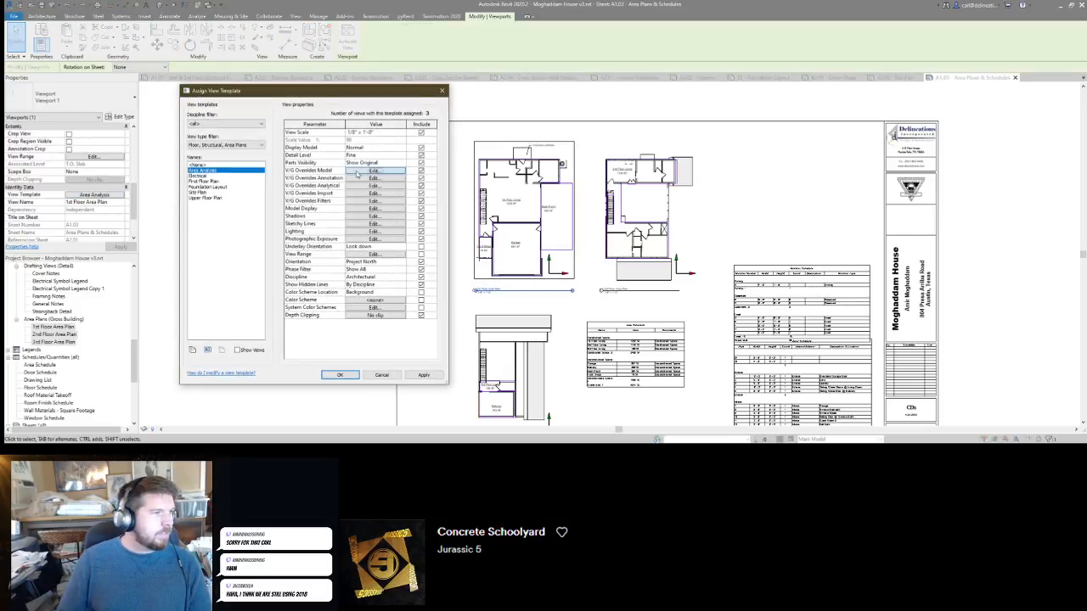
{"action": "key", "text": "Down"}
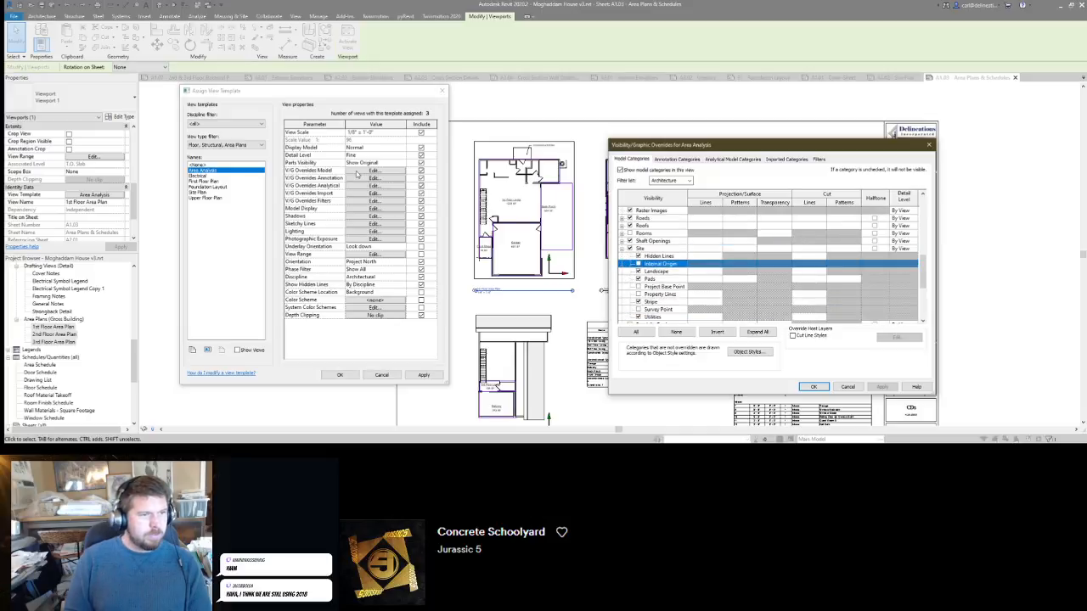
{"action": "key", "text": "space"}
{"action": "left_click", "coordinate": [813, 387]}
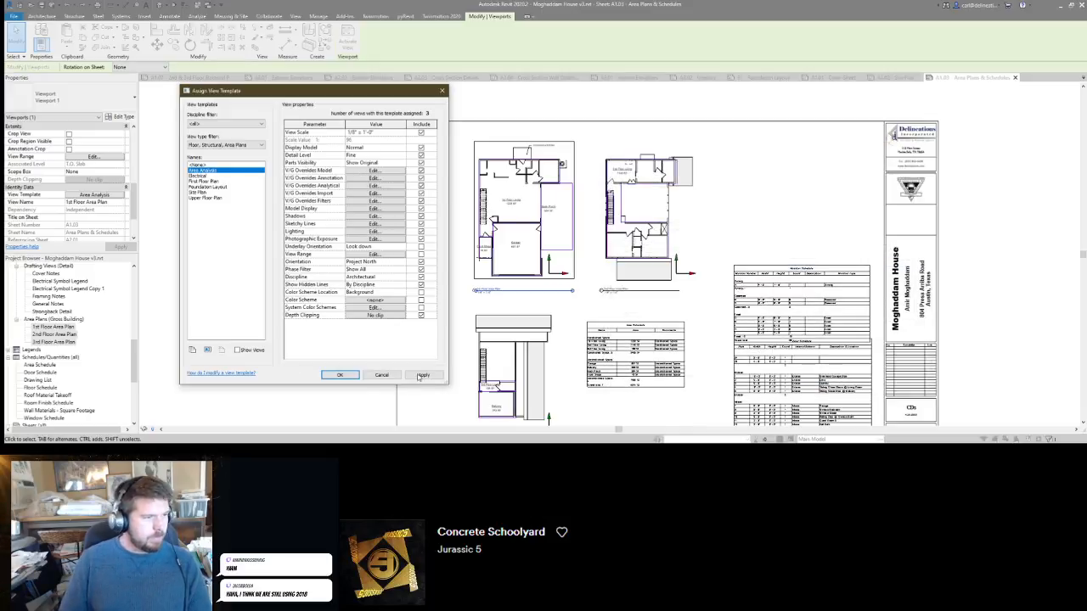
{"action": "left_click", "coordinate": [340, 374]}
{"action": "left_click", "coordinate": [367, 233]}
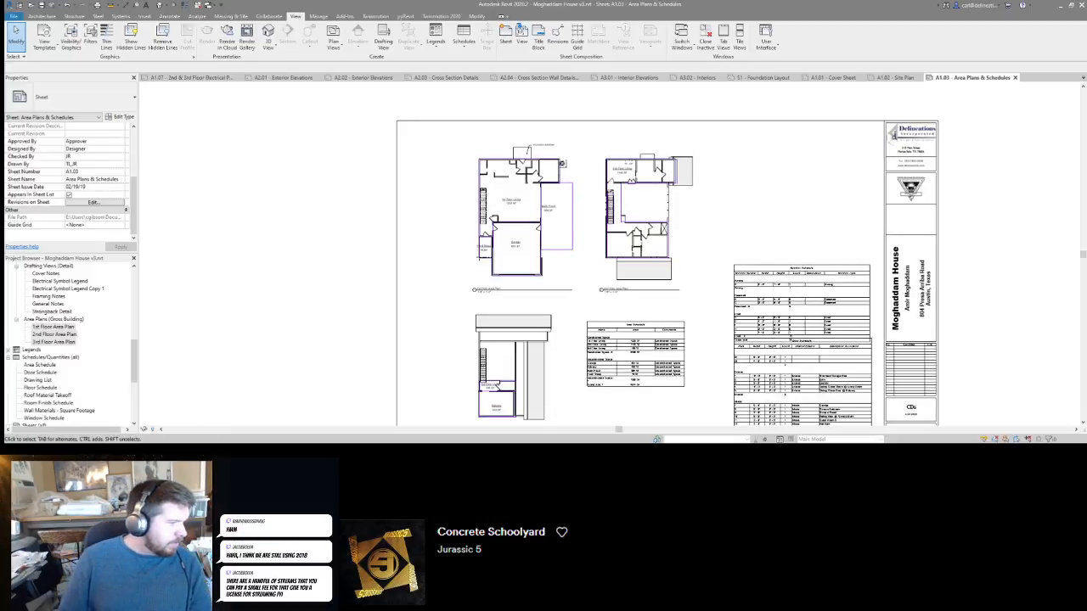
Switch to the ORU_Central_2020.rvt Revit window and set the Screen Wall workset to Show in the Interior Sandbox 3D view.
{"action": "mouse_move", "coordinate": [154, 450]}
{"action": "left_click", "coordinate": [200, 421]}
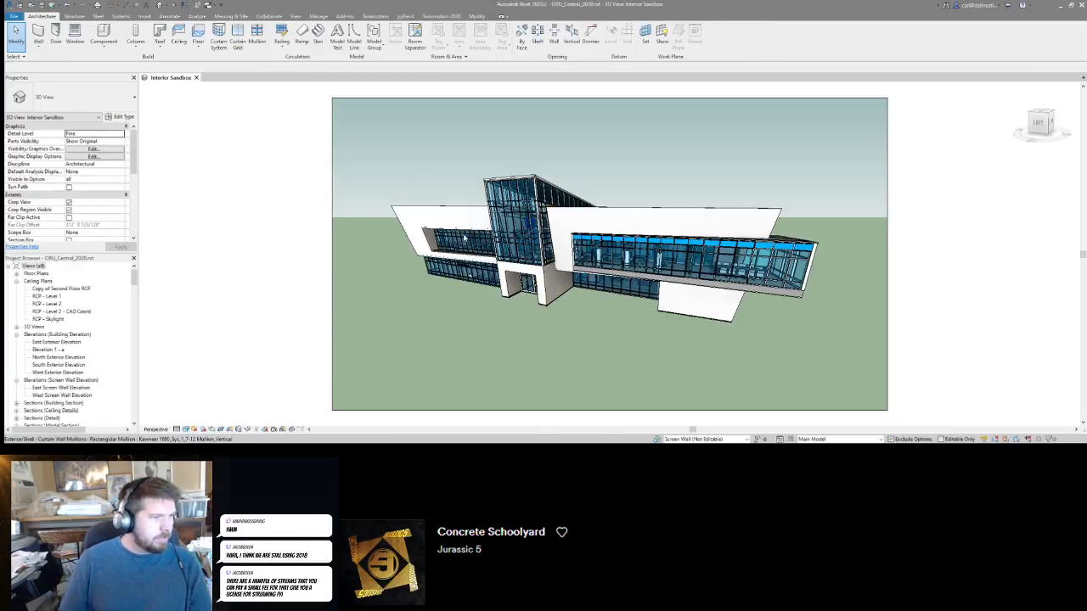
{"action": "key", "text": "v"}
{"action": "key", "text": "v"}
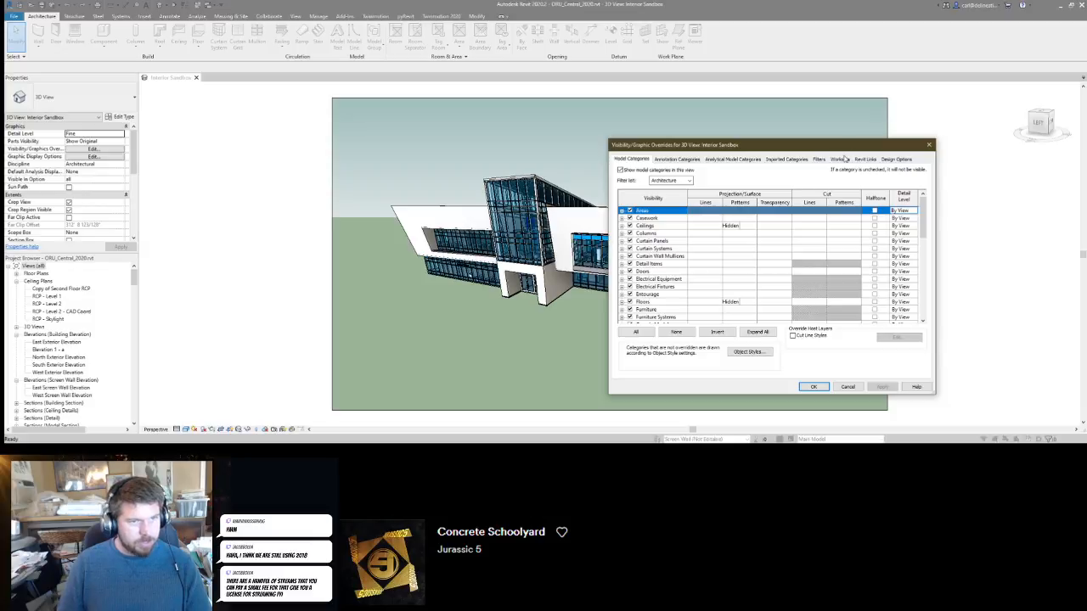
{"action": "left_click", "coordinate": [841, 159]}
{"action": "left_click", "coordinate": [900, 253]}
{"action": "left_click", "coordinate": [916, 254]}
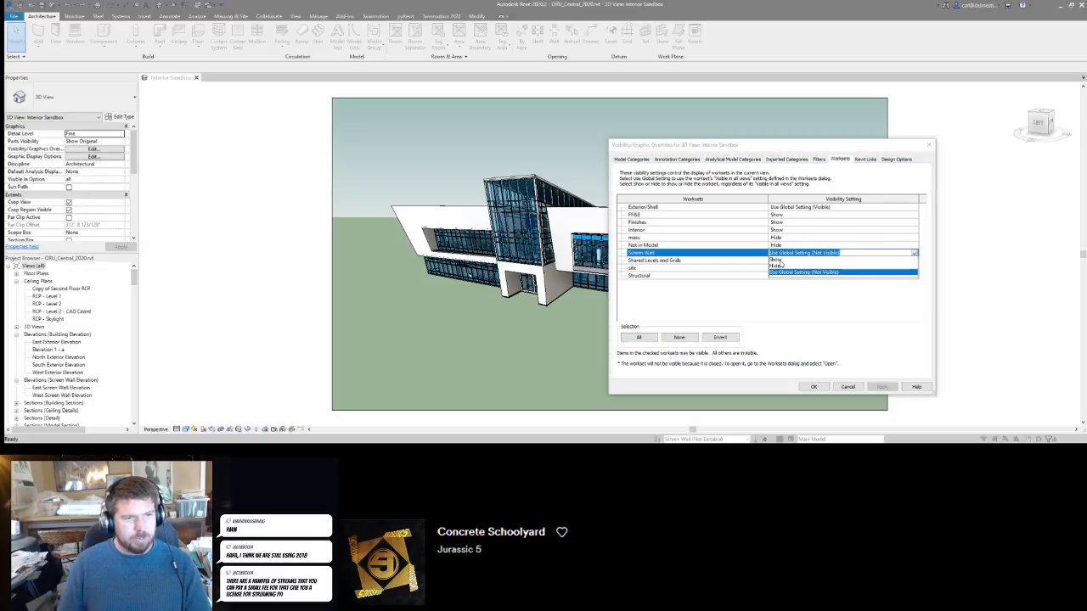
{"action": "left_click", "coordinate": [777, 260]}
{"action": "left_click", "coordinate": [814, 388]}
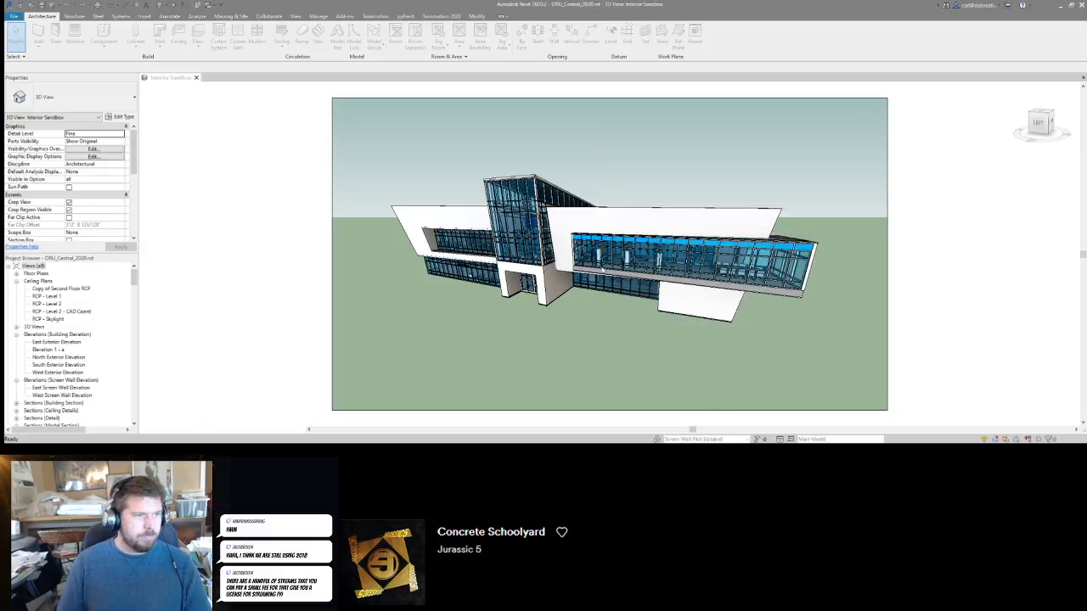
Inspect the screen wall's type structure and the graphics and appearance settings of its Metal - Stud Layer material.
{"action": "middle_click_drag", "start_coordinate": [474, 265], "coordinate": [536, 210], "text": "shift"}
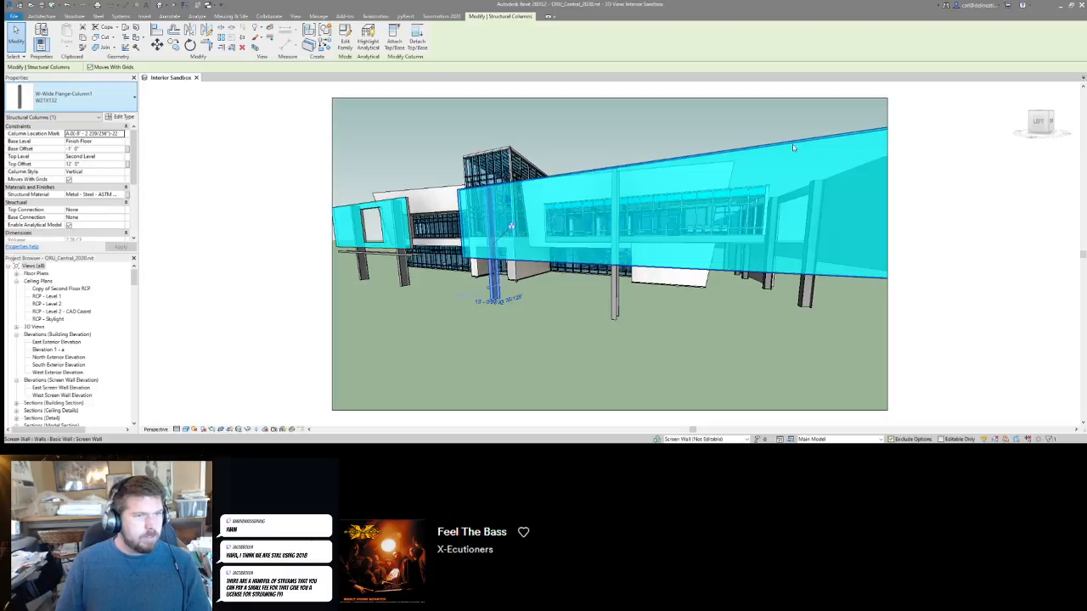
{"action": "left_click", "coordinate": [749, 178]}
{"action": "left_click", "coordinate": [119, 117]}
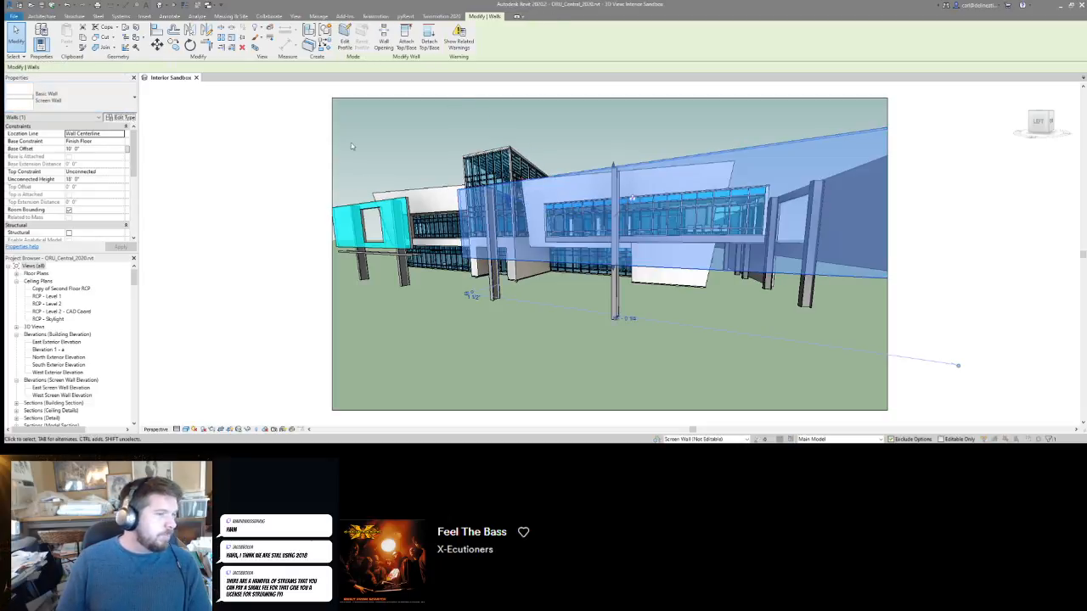
{"action": "left_click", "coordinate": [668, 138]}
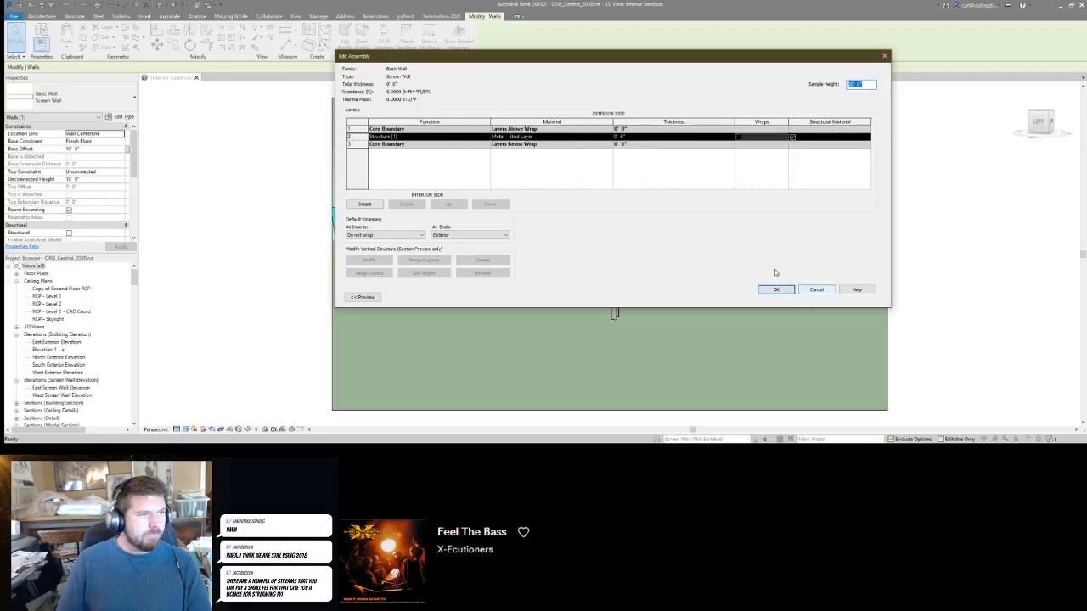
{"action": "left_click", "coordinate": [605, 136]}
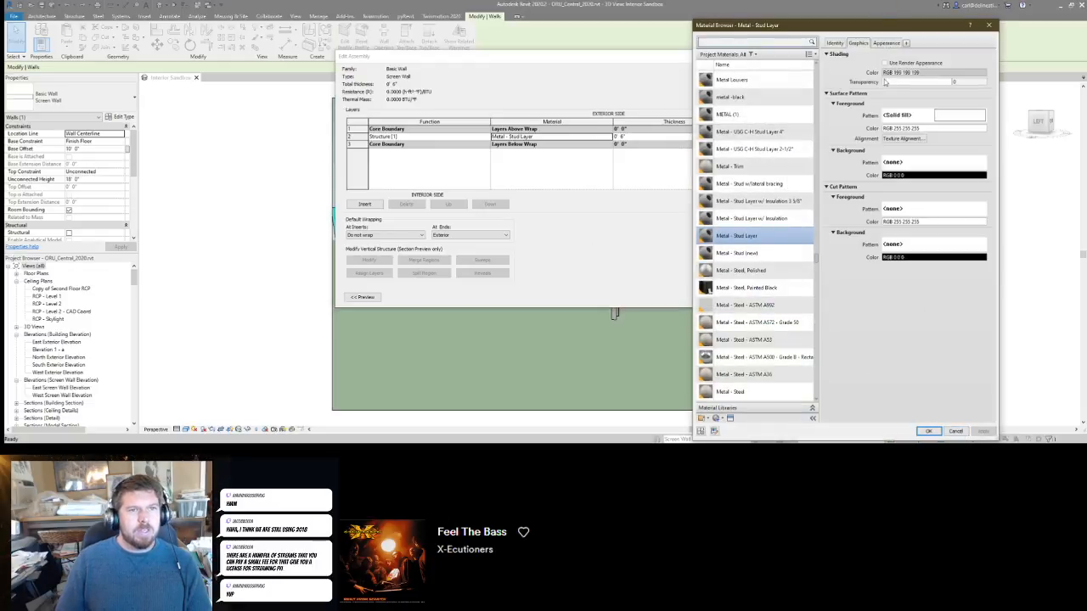
{"action": "left_click", "coordinate": [887, 42]}
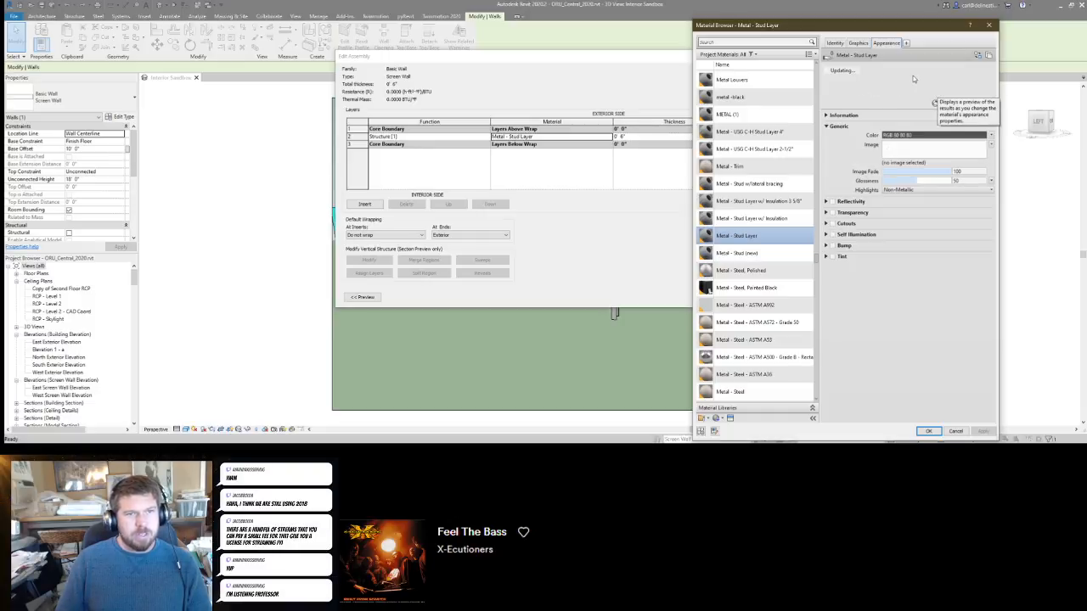
{"action": "left_click", "coordinate": [928, 430]}
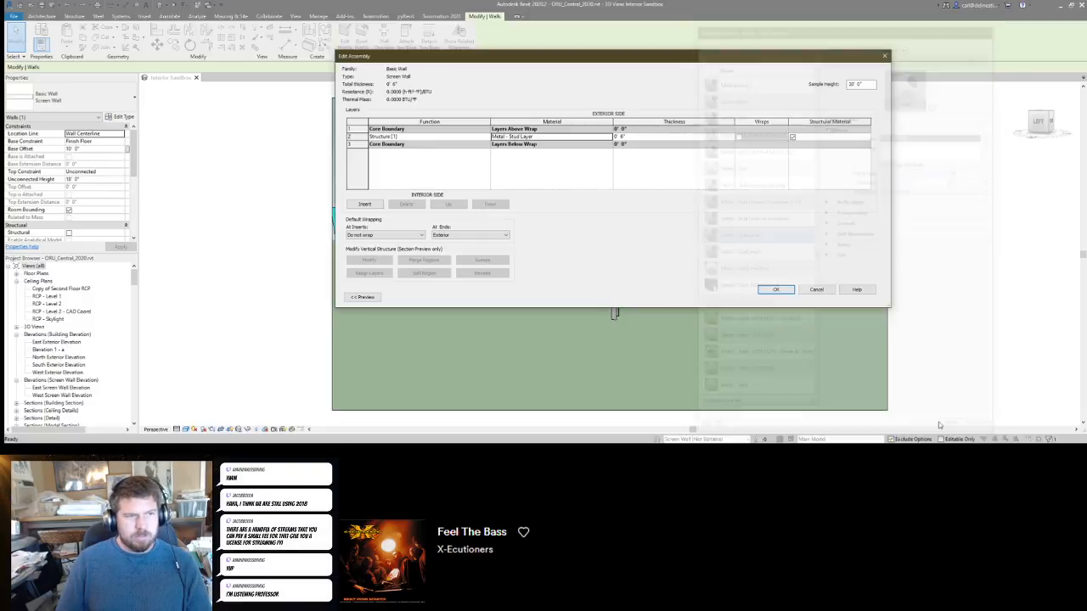
{"action": "left_click", "coordinate": [772, 294]}
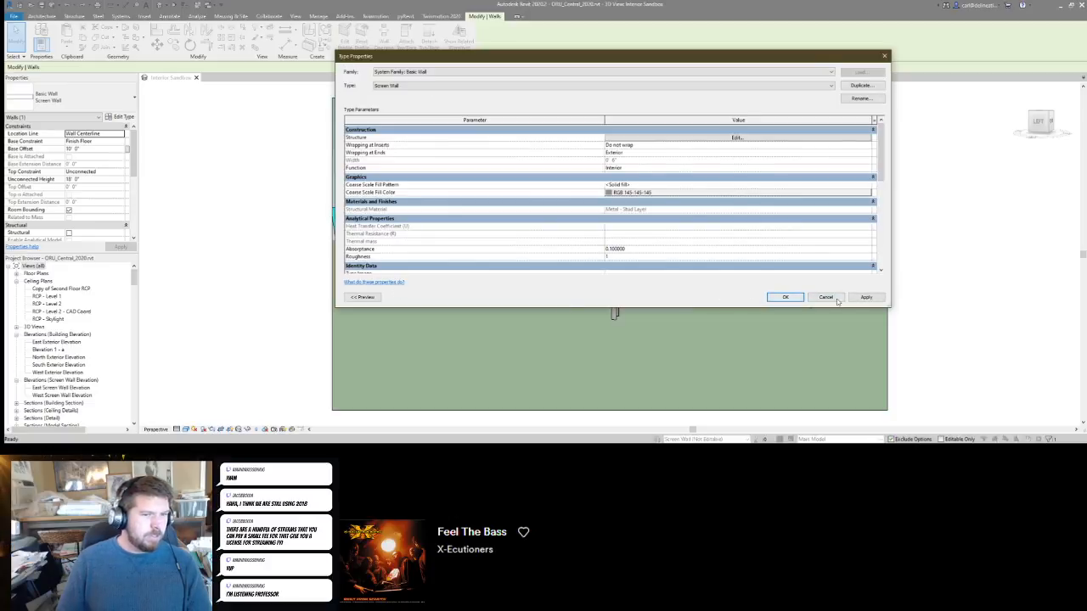
{"action": "left_click", "coordinate": [796, 298]}
{"action": "left_click", "coordinate": [211, 203]}
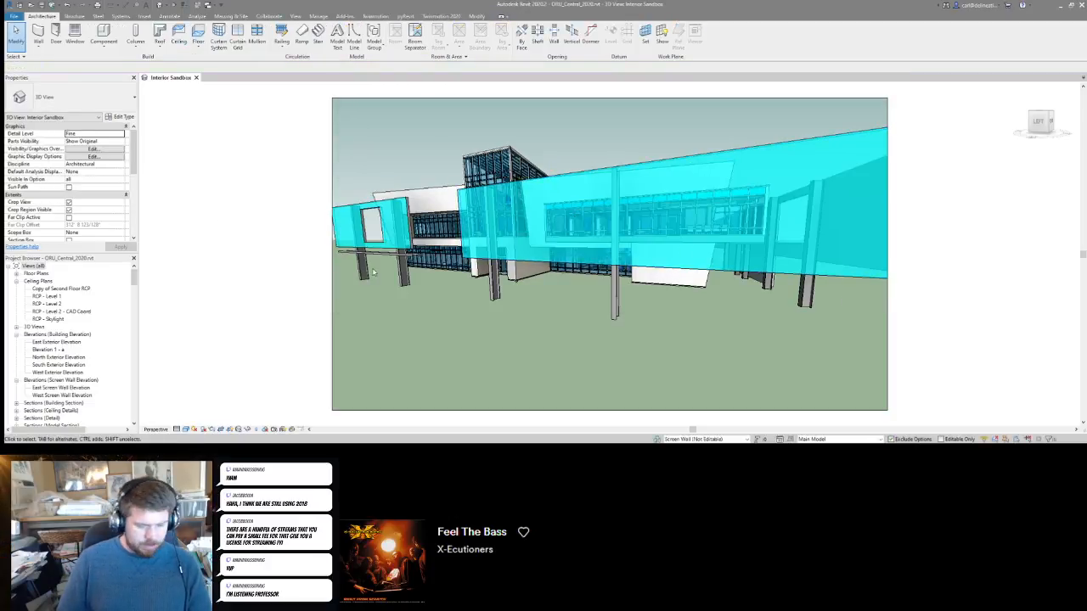
Check the workset visibility settings of the Interior Sandbox view and close them without changes.
{"action": "key", "text": "v"}
{"action": "key", "text": "v"}
{"action": "left_click", "coordinate": [841, 159]}
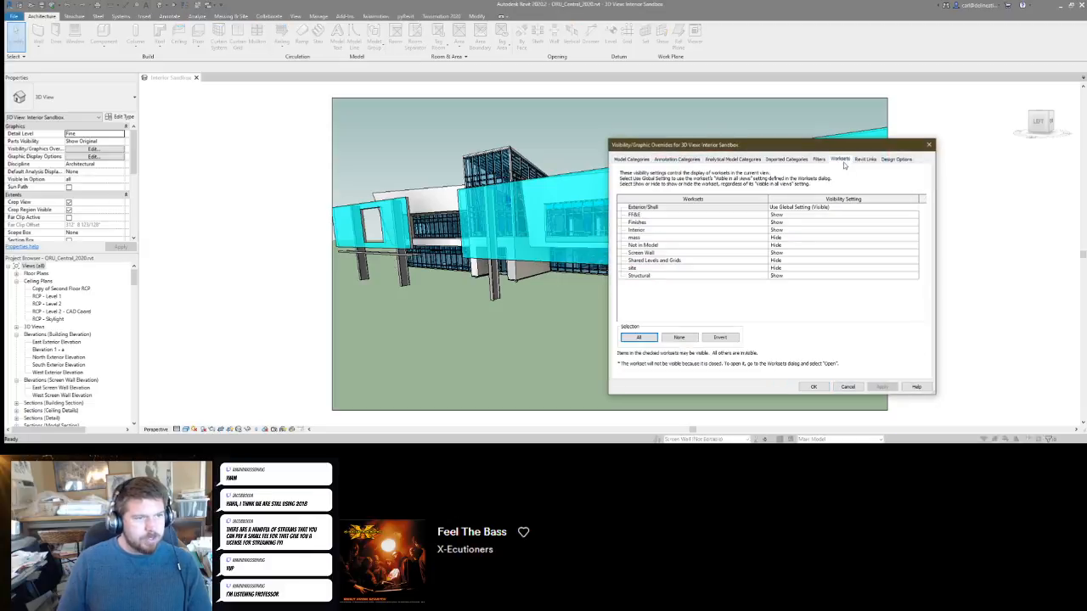
{"action": "left_click", "coordinate": [649, 254]}
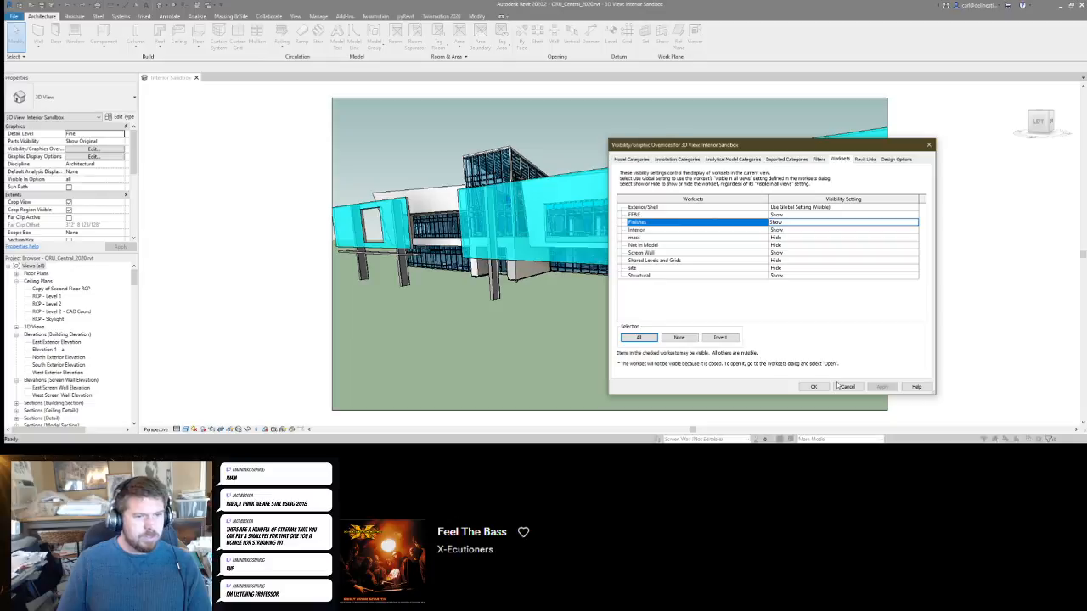
{"action": "left_click", "coordinate": [839, 386]}
Open sheet A401 - Building Elevations and examine the east and west exterior elevations with their notes.
{"action": "scroll", "coordinate": [52, 335], "scroll_direction": "down", "scroll_amount": 6}
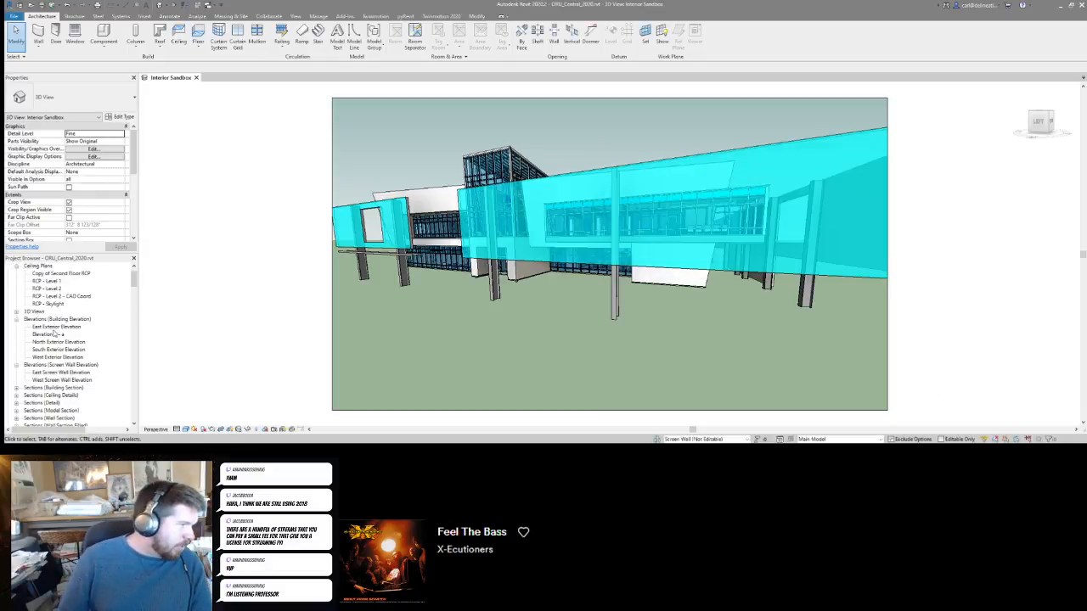
{"action": "scroll", "coordinate": [52, 335], "scroll_direction": "down", "scroll_amount": 6}
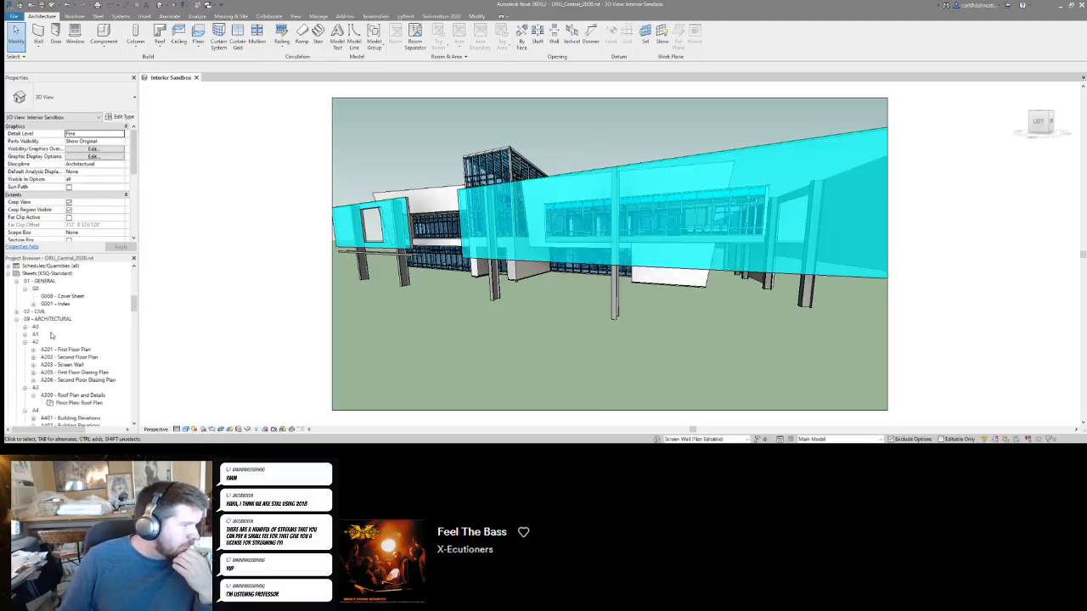
{"action": "scroll", "coordinate": [60, 319], "scroll_direction": "down", "scroll_amount": 2}
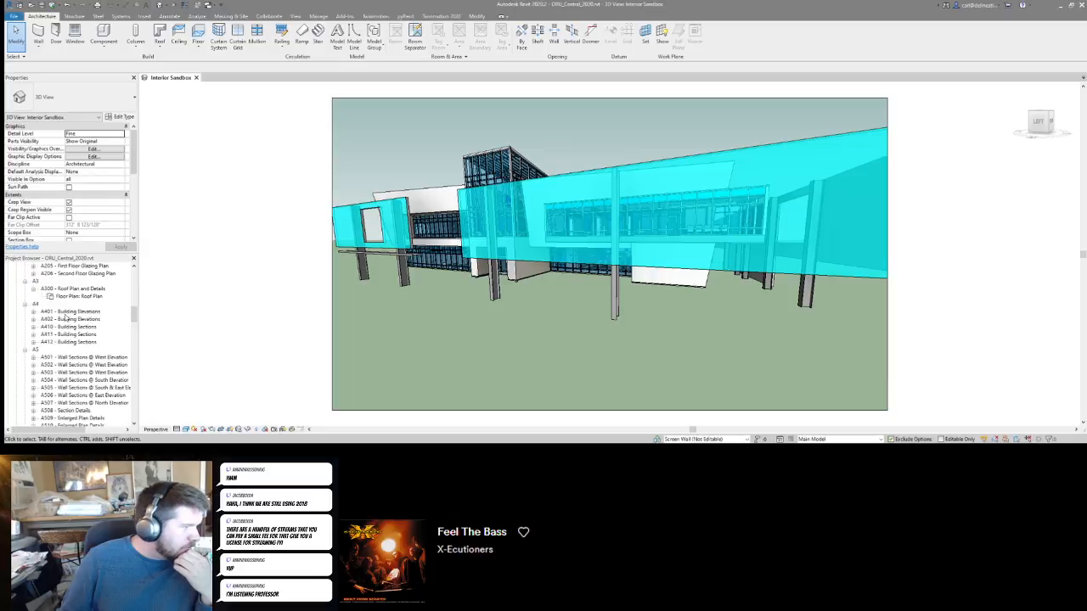
{"action": "left_click", "coordinate": [71, 312]}
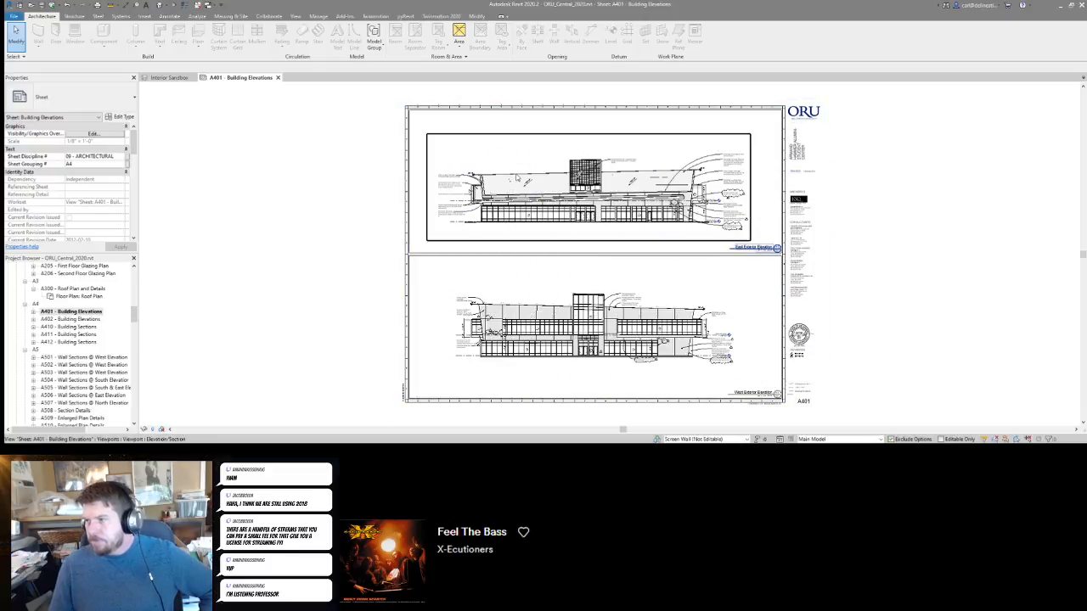
{"action": "scroll", "coordinate": [439, 182], "scroll_direction": "up", "scroll_amount": 3}
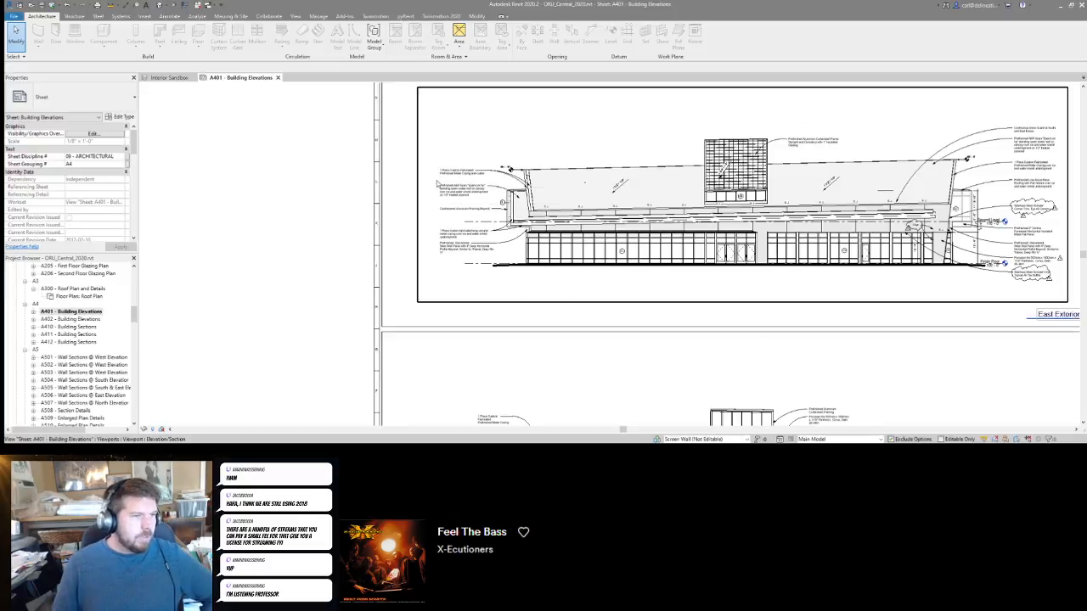
{"action": "middle_click_drag", "start_coordinate": [641, 267], "coordinate": [593, 172]}
{"action": "scroll", "coordinate": [454, 285], "scroll_direction": "up", "scroll_amount": 4}
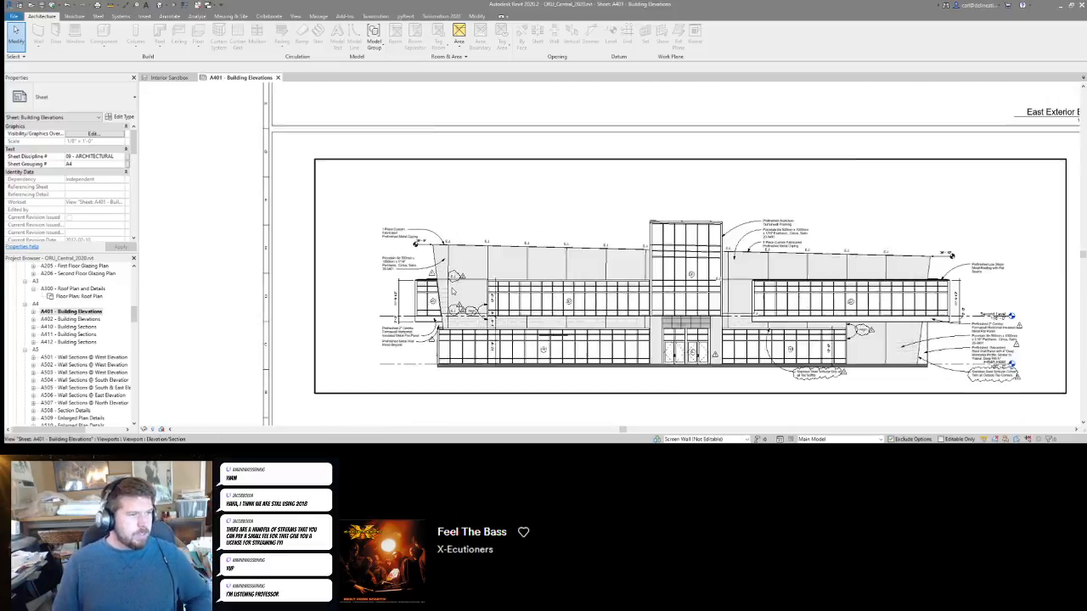
{"action": "scroll", "coordinate": [582, 294], "scroll_direction": "down", "scroll_amount": 5}
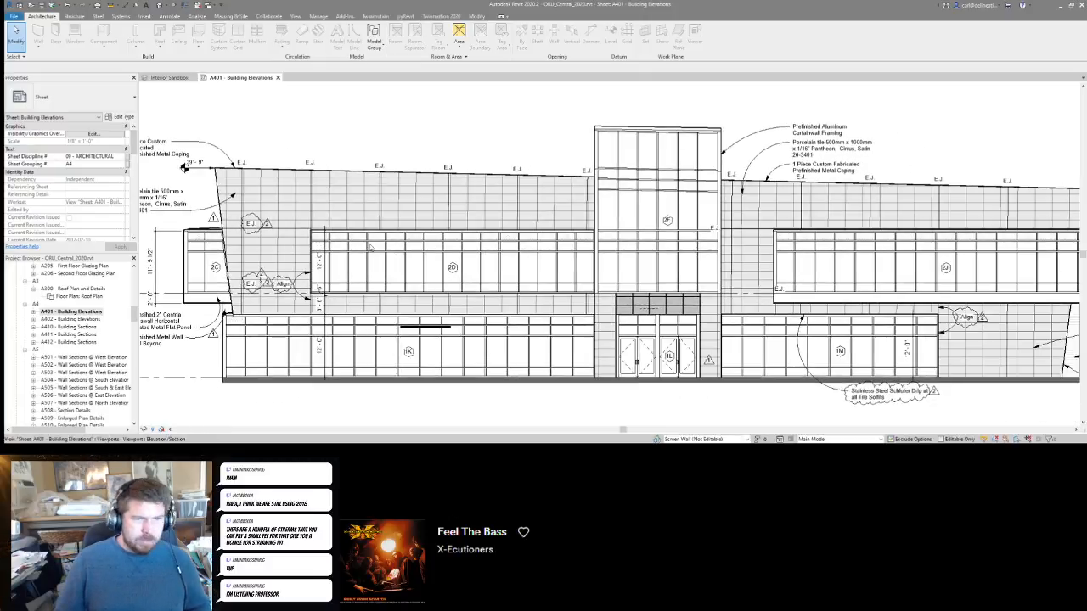
Open sheets A410 and A402 and look through the architectural sheet list, collapsing sheets A801 and A802.
{"action": "key", "text": "Escape"}
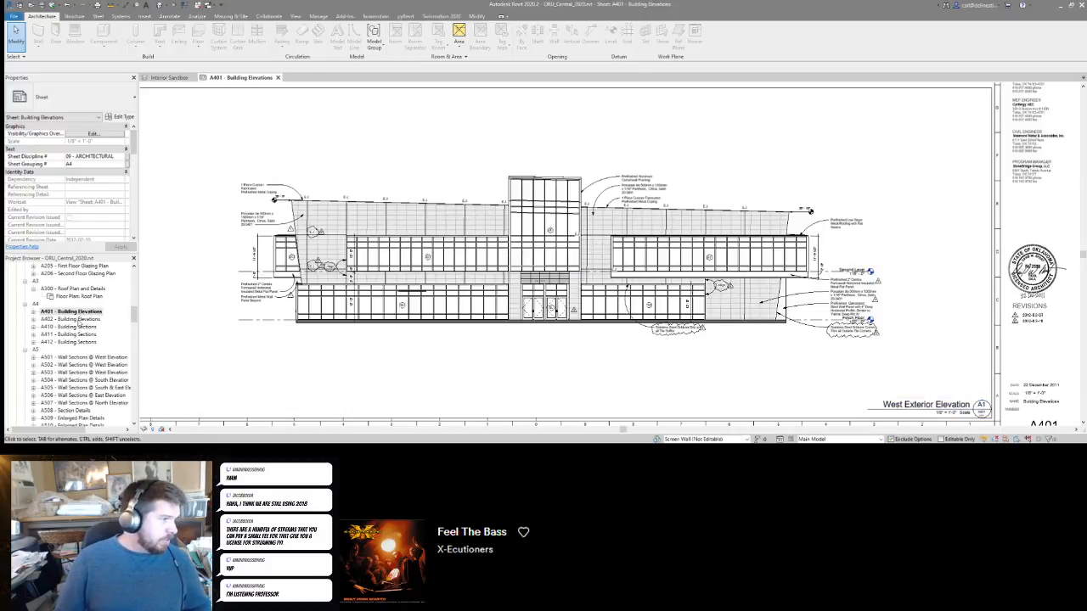
{"action": "left_click", "coordinate": [75, 330]}
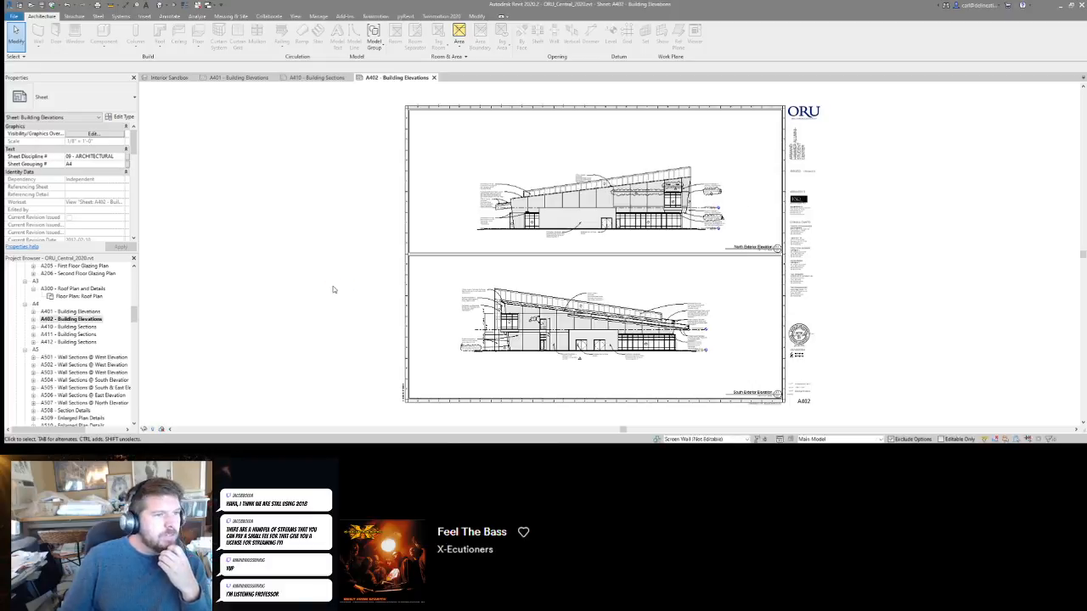
{"action": "scroll", "coordinate": [93, 356], "scroll_direction": "down", "scroll_amount": 2}
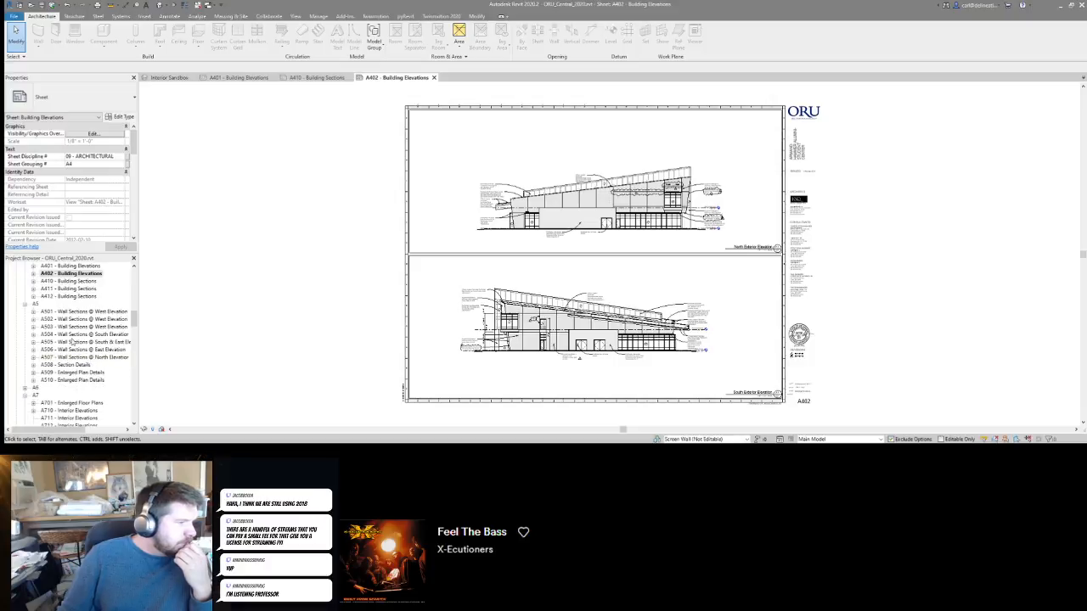
{"action": "scroll", "coordinate": [73, 340], "scroll_direction": "down", "scroll_amount": 6}
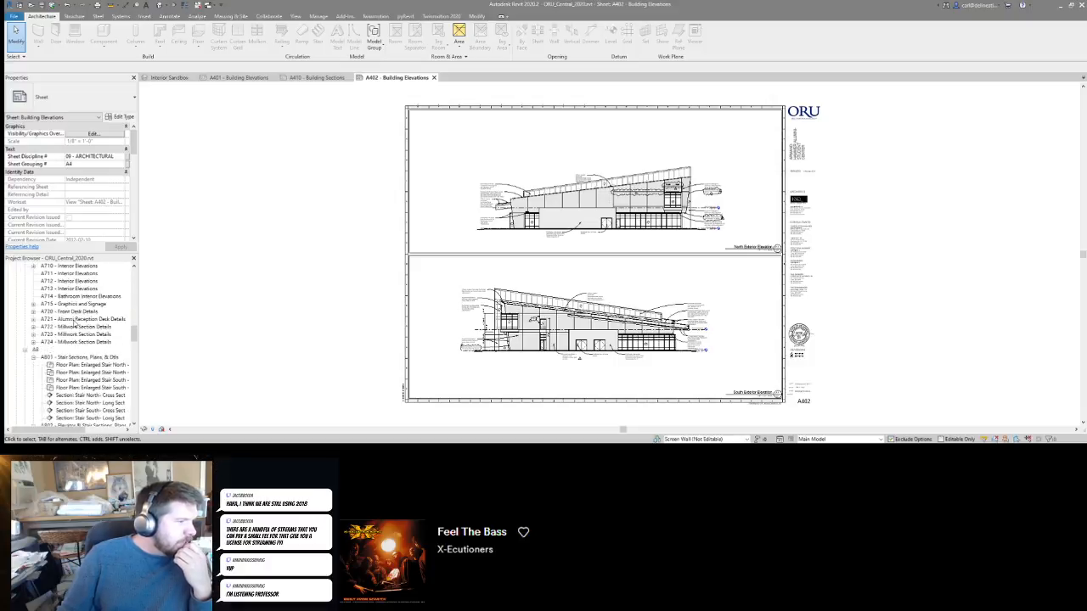
{"action": "scroll", "coordinate": [75, 324], "scroll_direction": "down", "scroll_amount": 1}
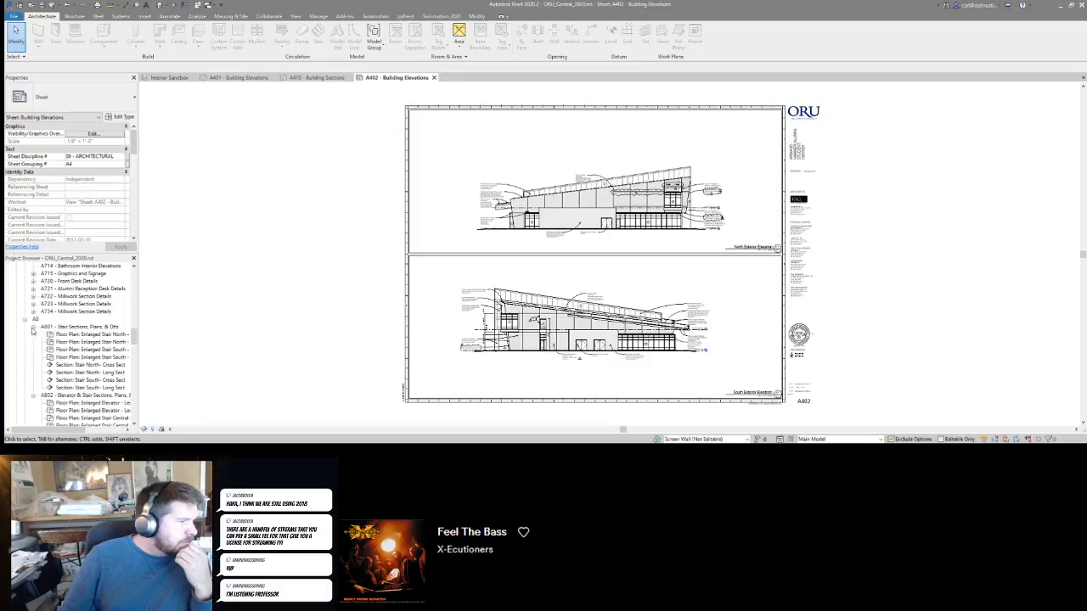
{"action": "left_click", "coordinate": [33, 327]}
{"action": "left_click", "coordinate": [32, 334]}
{"action": "left_click", "coordinate": [32, 342]}
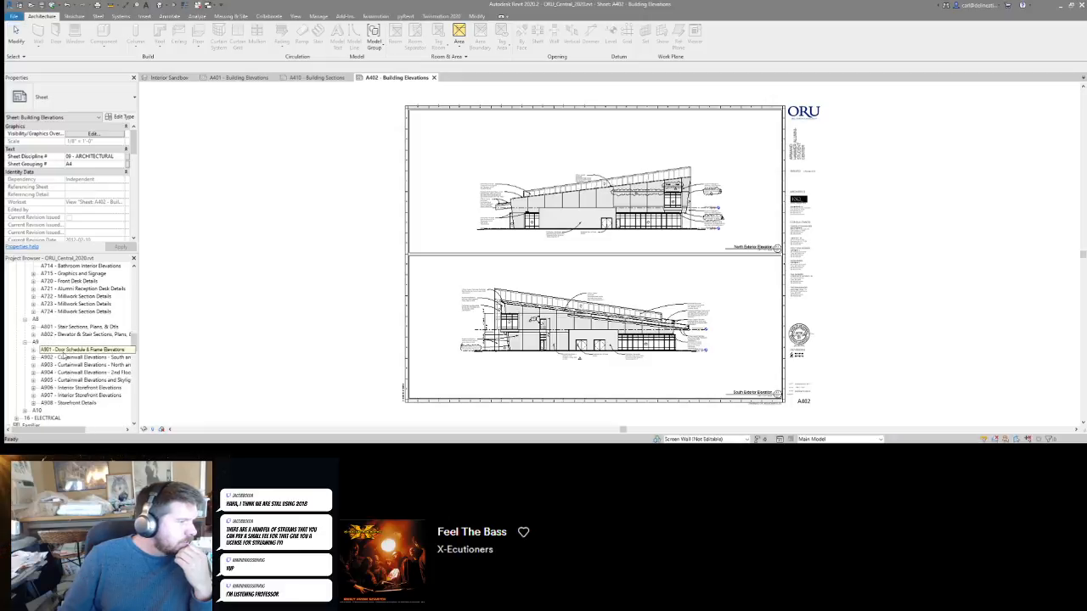
{"action": "scroll", "coordinate": [67, 360], "scroll_direction": "down", "scroll_amount": 1}
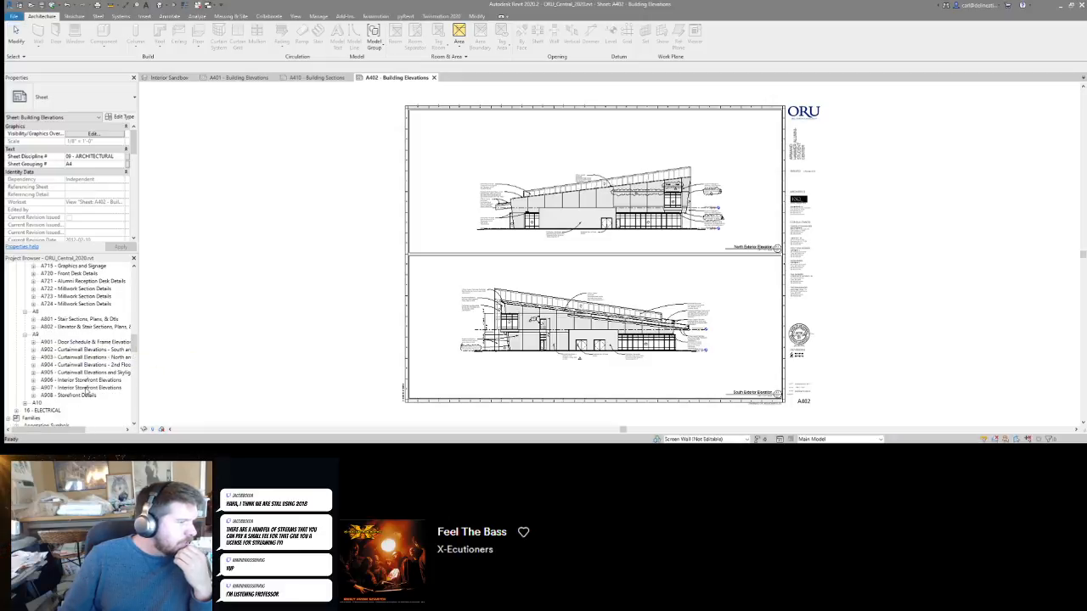
{"action": "scroll", "coordinate": [82, 401], "scroll_direction": "down", "scroll_amount": 2}
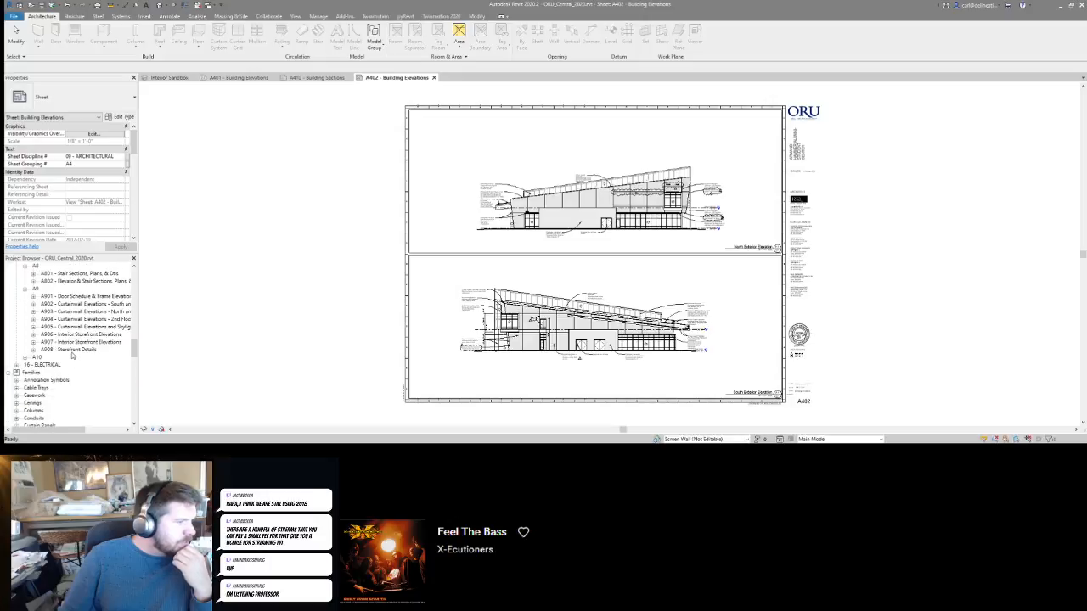
Search the project's sheets and families for a screen wall view, and check the North Exterior Elevation on sheet A402.
{"action": "scroll", "coordinate": [73, 352], "scroll_direction": "up", "scroll_amount": 10}
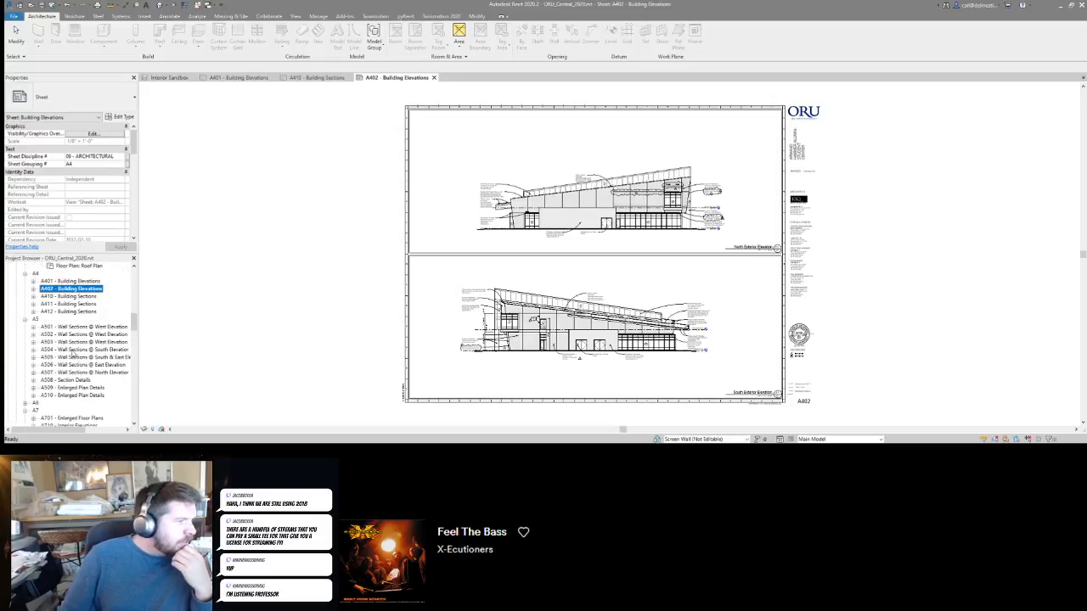
{"action": "scroll", "coordinate": [73, 353], "scroll_direction": "up", "scroll_amount": 3}
{"action": "scroll", "coordinate": [73, 357], "scroll_direction": "up", "scroll_amount": 2}
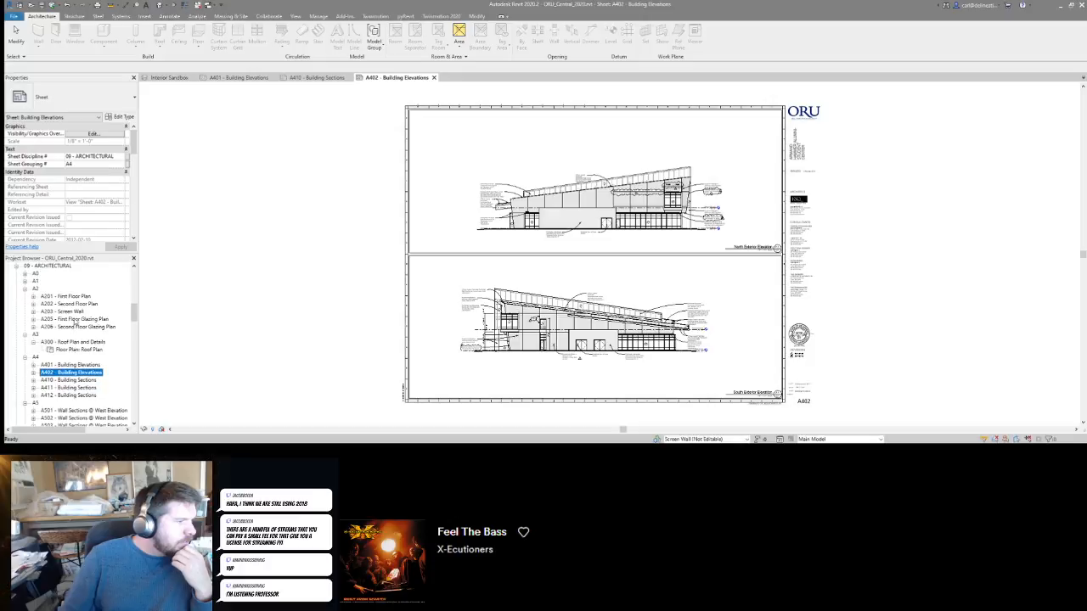
{"action": "scroll", "coordinate": [74, 324], "scroll_direction": "up", "scroll_amount": 2}
{"action": "scroll", "coordinate": [75, 327], "scroll_direction": "down", "scroll_amount": 4}
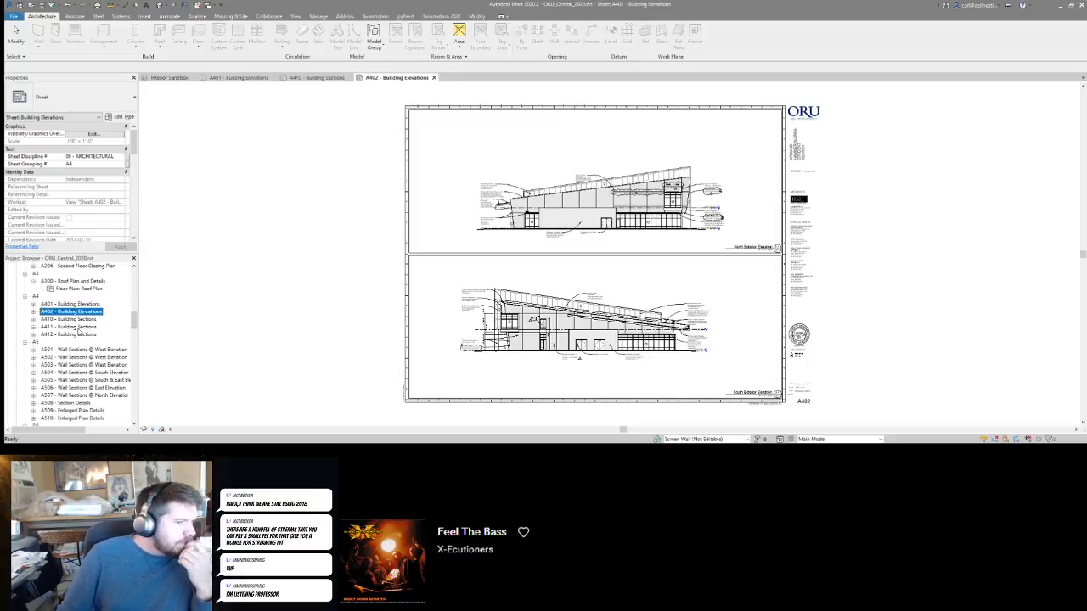
{"action": "scroll", "coordinate": [79, 332], "scroll_direction": "down", "scroll_amount": 12}
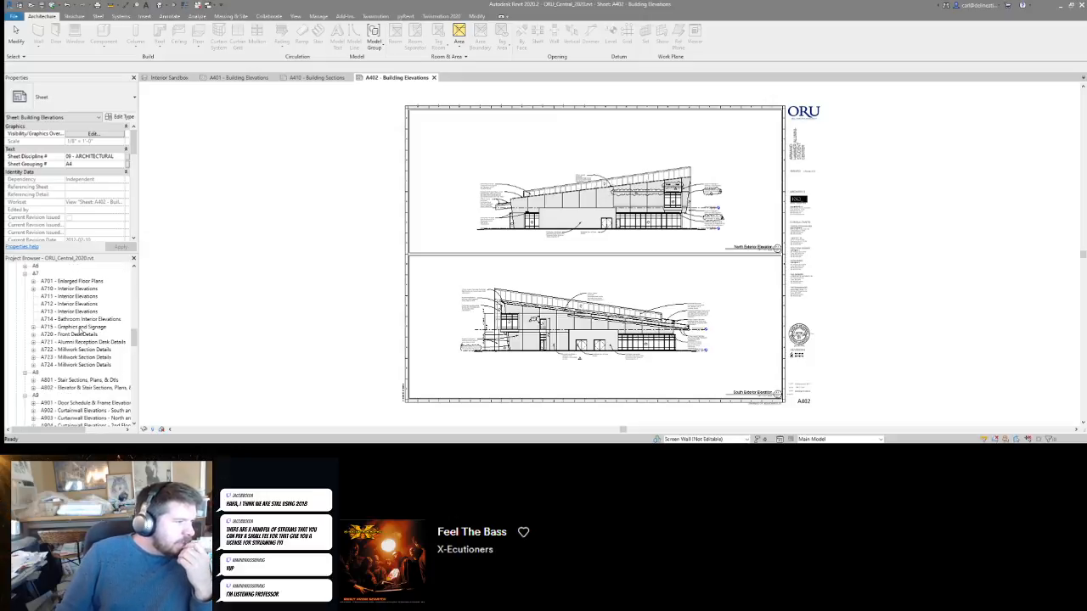
{"action": "scroll", "coordinate": [79, 332], "scroll_direction": "down", "scroll_amount": 8}
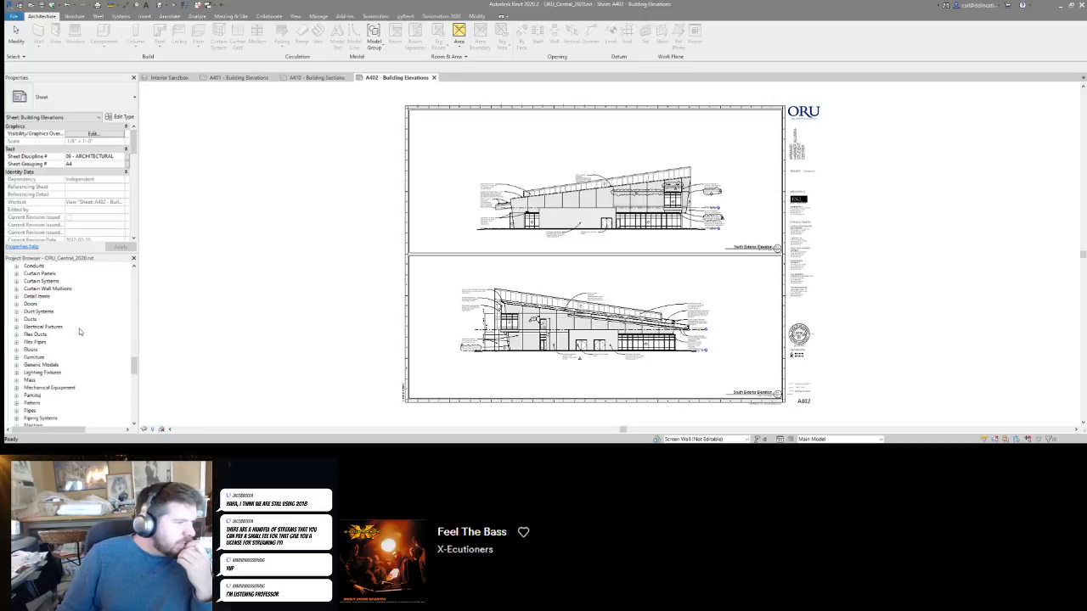
{"action": "scroll", "coordinate": [661, 265], "scroll_direction": "up", "scroll_amount": 1}
{"action": "scroll", "coordinate": [752, 186], "scroll_direction": "up", "scroll_amount": 2}
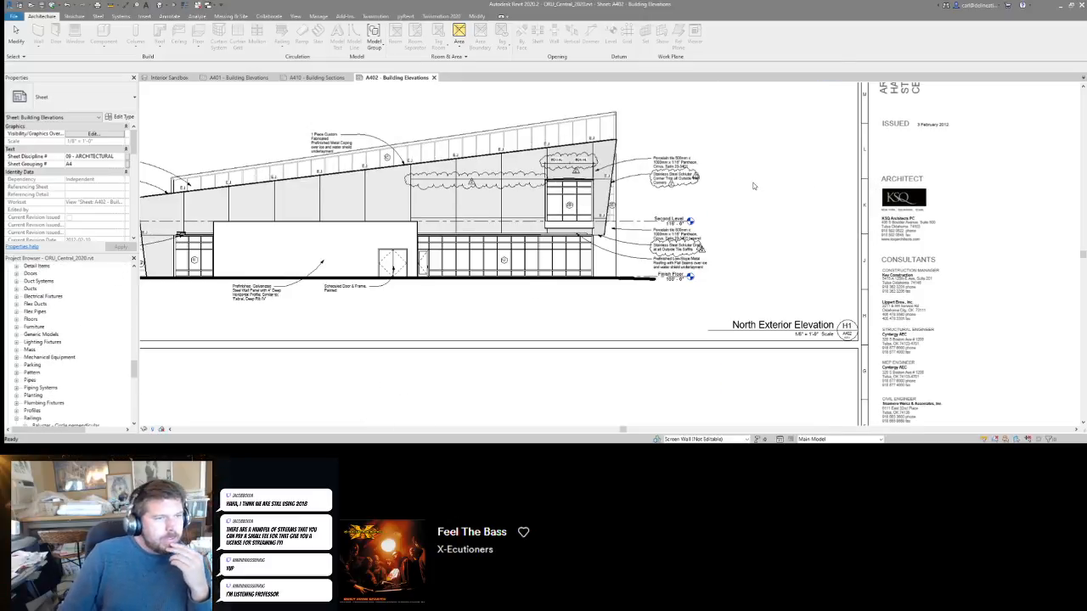
{"action": "scroll", "coordinate": [748, 186], "scroll_direction": "down", "scroll_amount": 4}
{"action": "scroll", "coordinate": [33, 362], "scroll_direction": "down", "scroll_amount": 3}
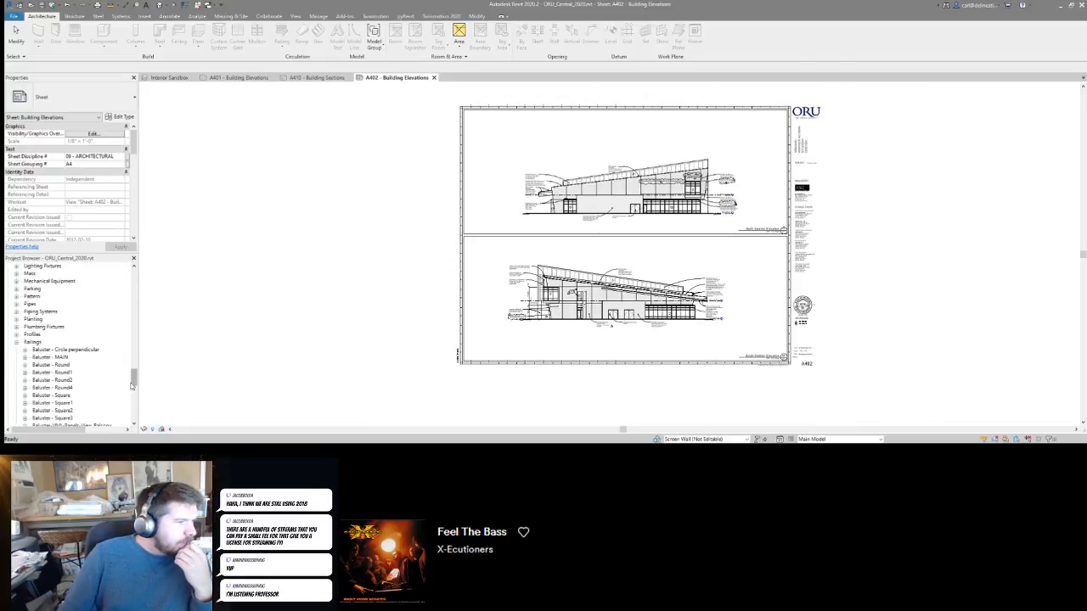
Find the screen wall elevations among the project views and open East Screen Wall Elevation.
{"action": "left_click_drag", "start_coordinate": [132, 386], "coordinate": [131, 310]}
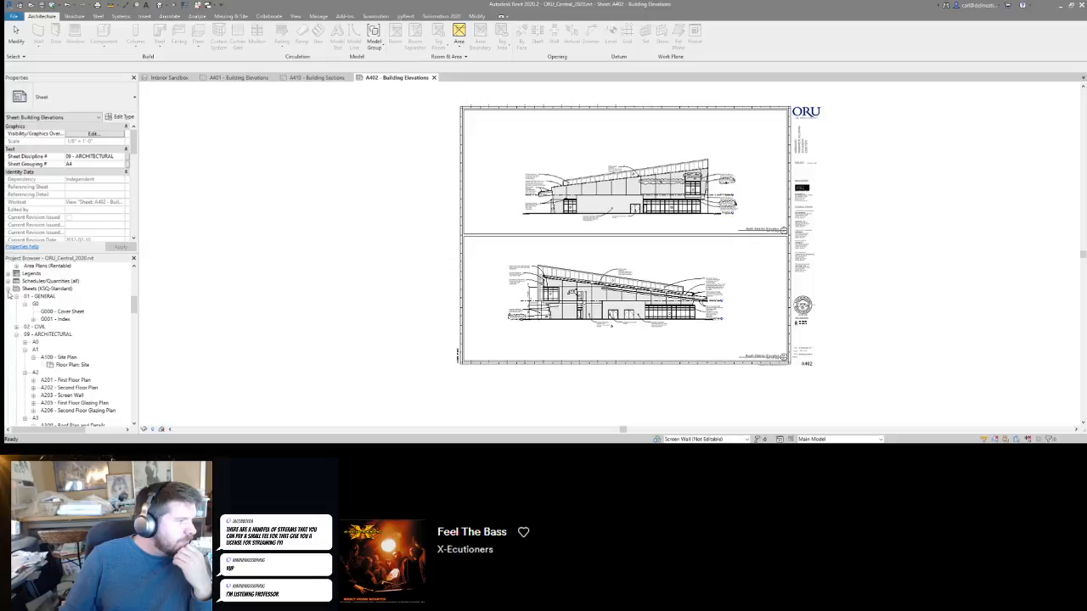
{"action": "scroll", "coordinate": [34, 304], "scroll_direction": "up", "scroll_amount": 6}
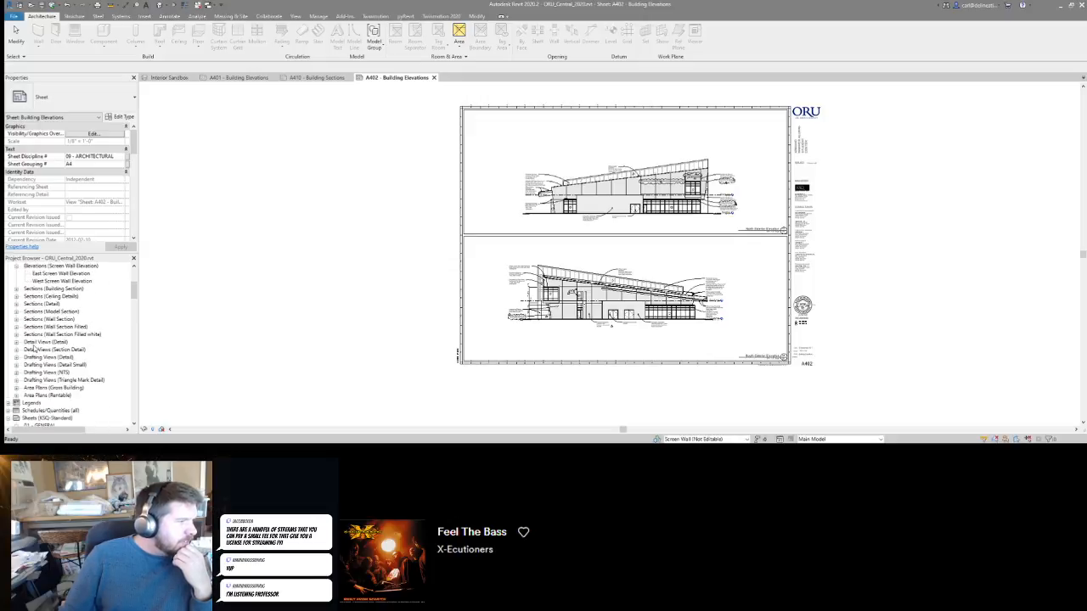
{"action": "scroll", "coordinate": [38, 365], "scroll_direction": "up", "scroll_amount": 3}
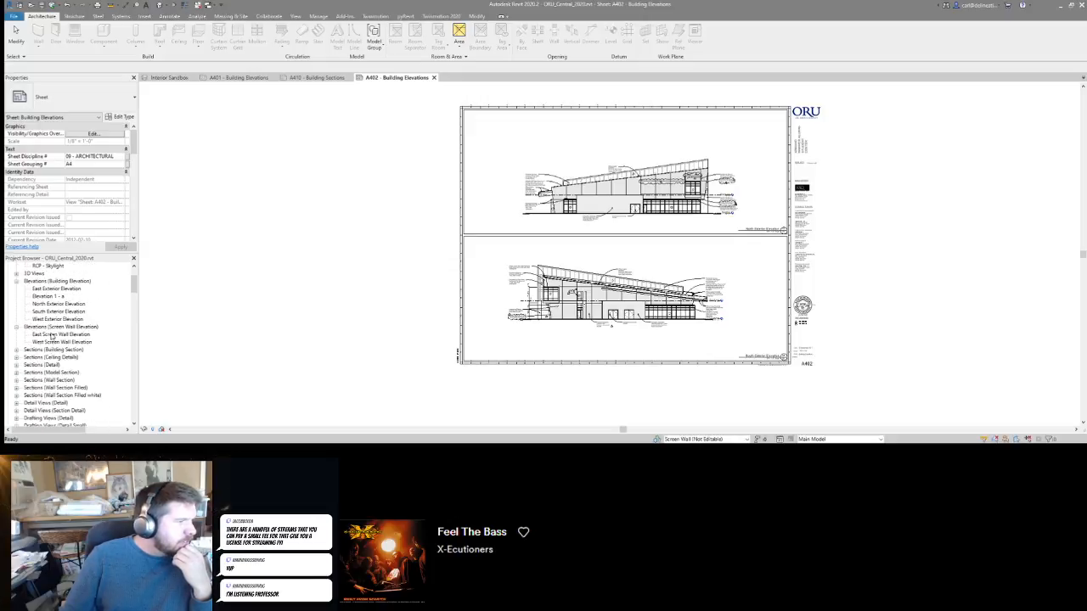
{"action": "double_click", "coordinate": [52, 334]}
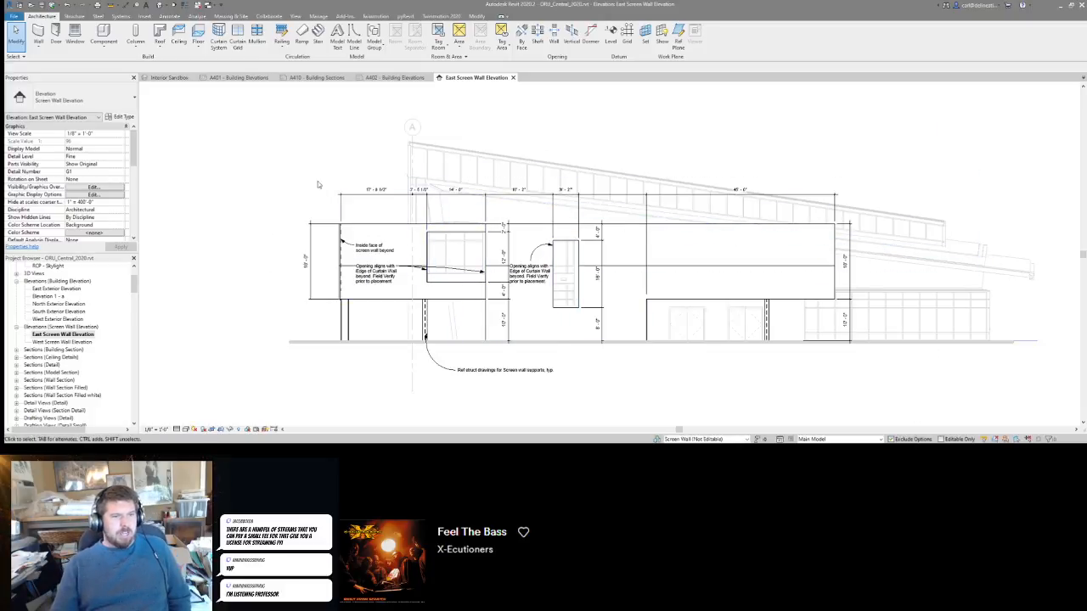
Inspect each Screen Wall segment in the east elevation, including its openings, alignment notes and dimensions.
{"action": "left_click", "coordinate": [711, 258]}
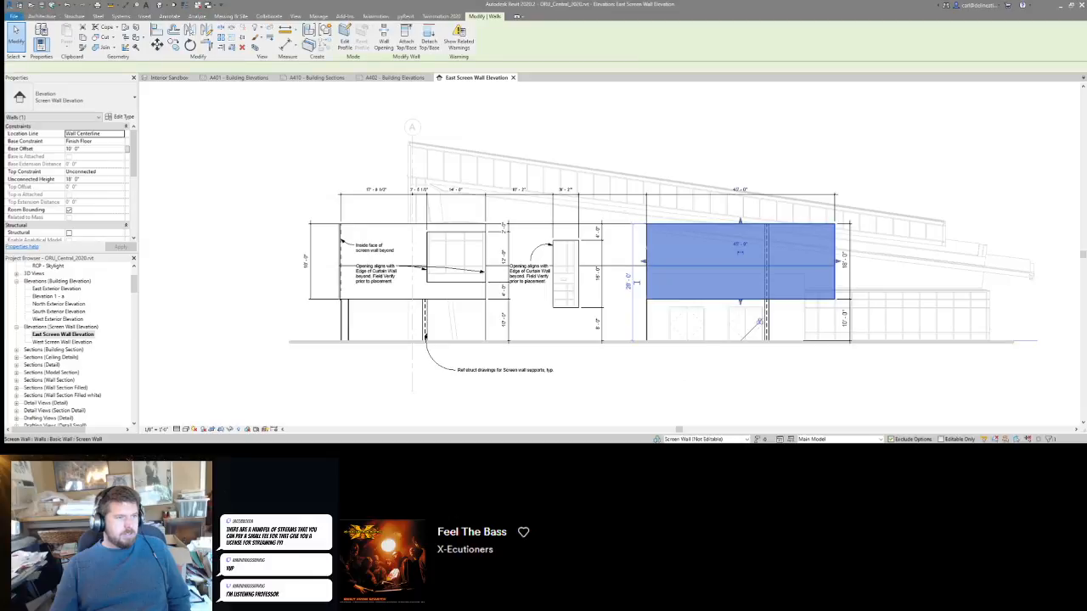
{"action": "left_click", "coordinate": [668, 401]}
{"action": "left_click", "coordinate": [699, 287]}
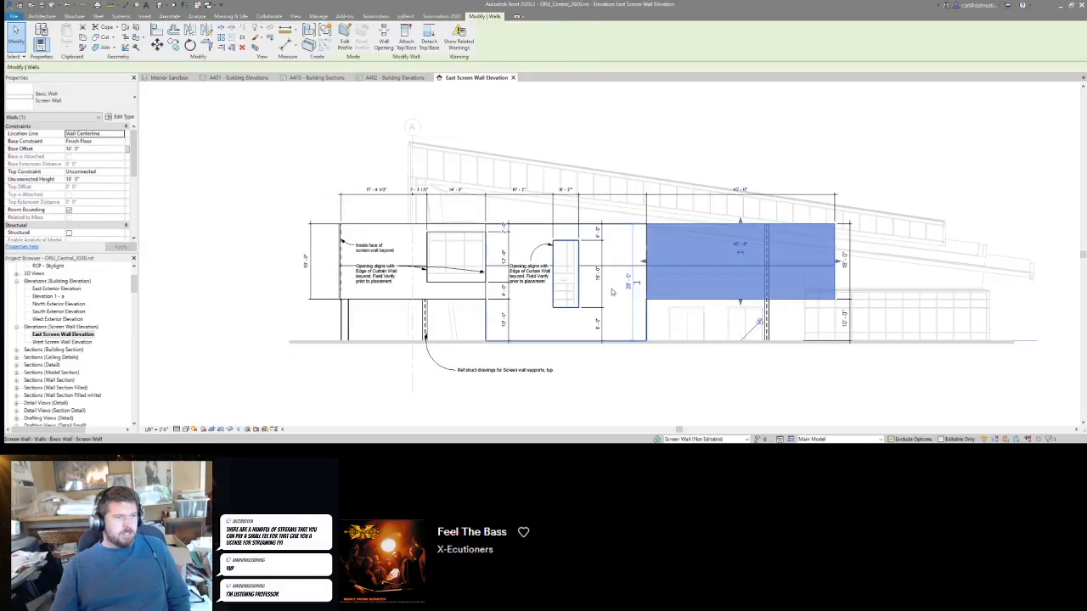
{"action": "left_click", "coordinate": [612, 303]}
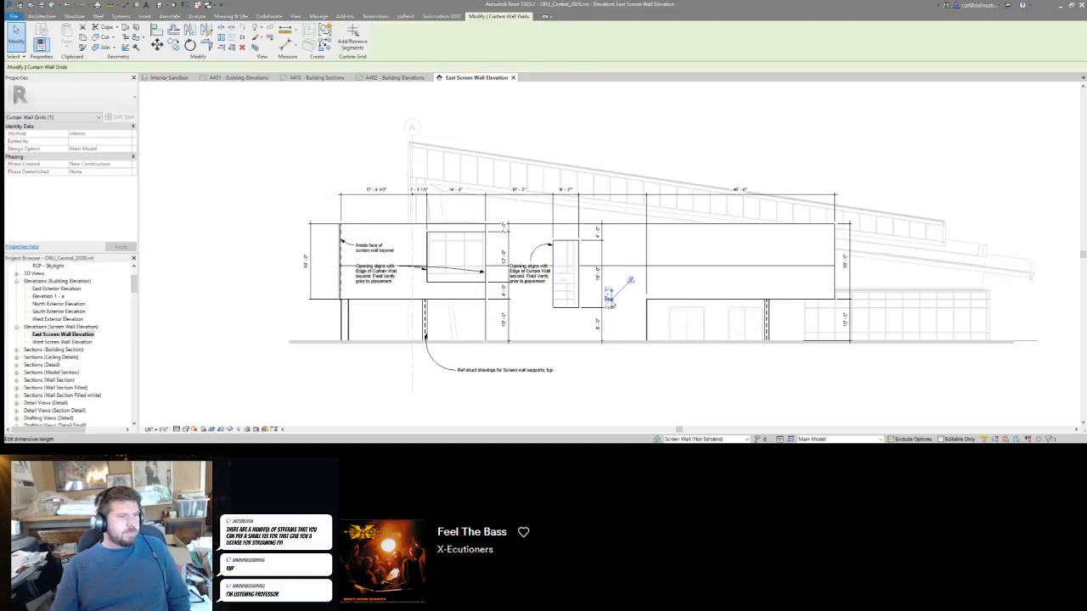
{"action": "left_click", "coordinate": [618, 342]}
{"action": "left_click", "coordinate": [631, 390]}
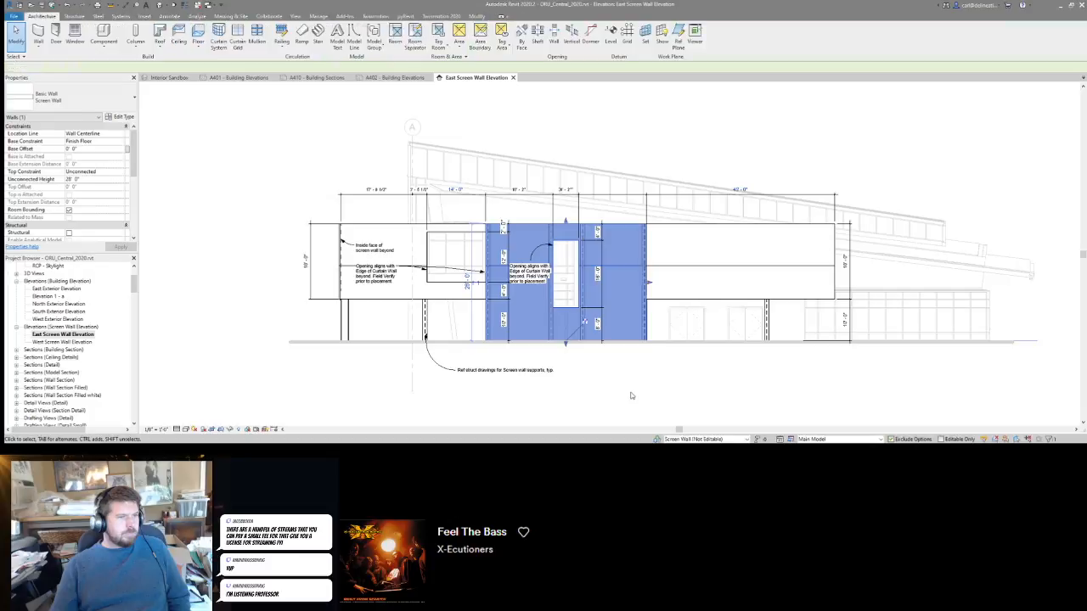
{"action": "left_click", "coordinate": [408, 241]}
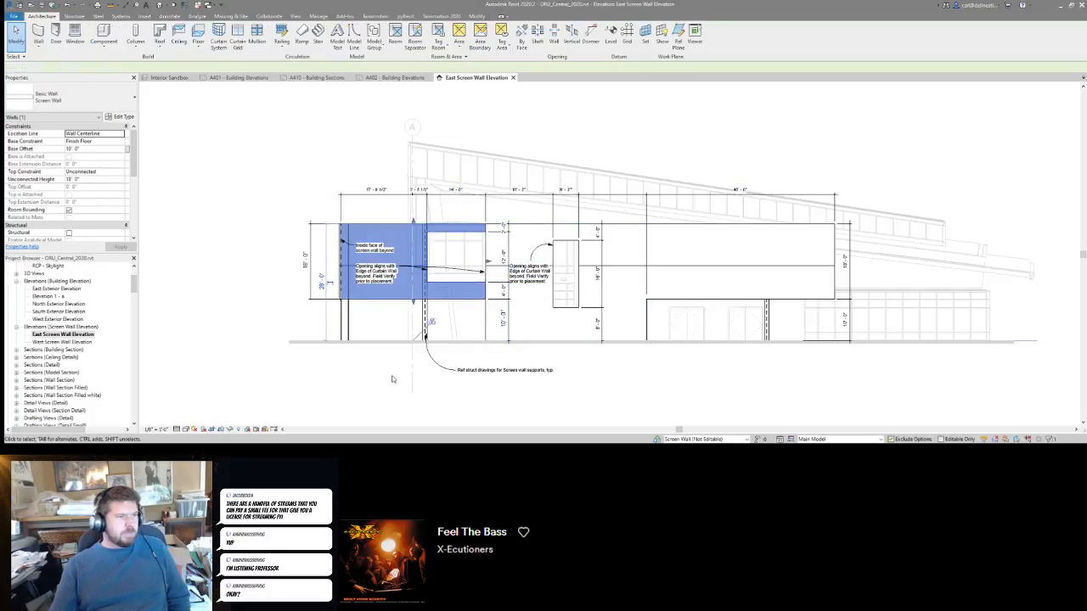
{"action": "key", "text": "Escape"}
{"action": "scroll", "coordinate": [409, 242], "scroll_direction": "up", "scroll_amount": 3}
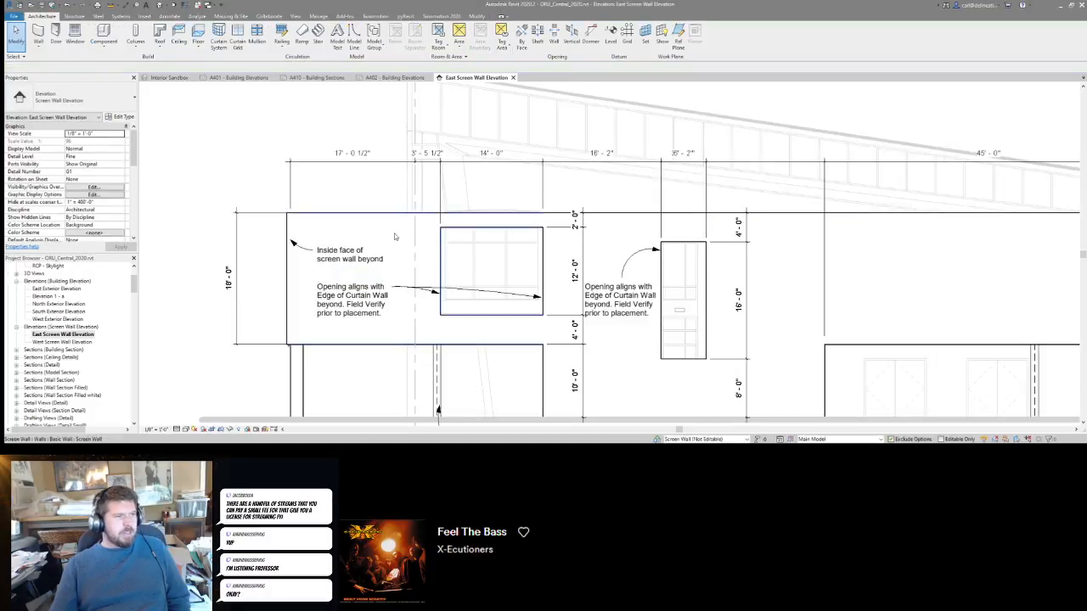
{"action": "left_click", "coordinate": [395, 237]}
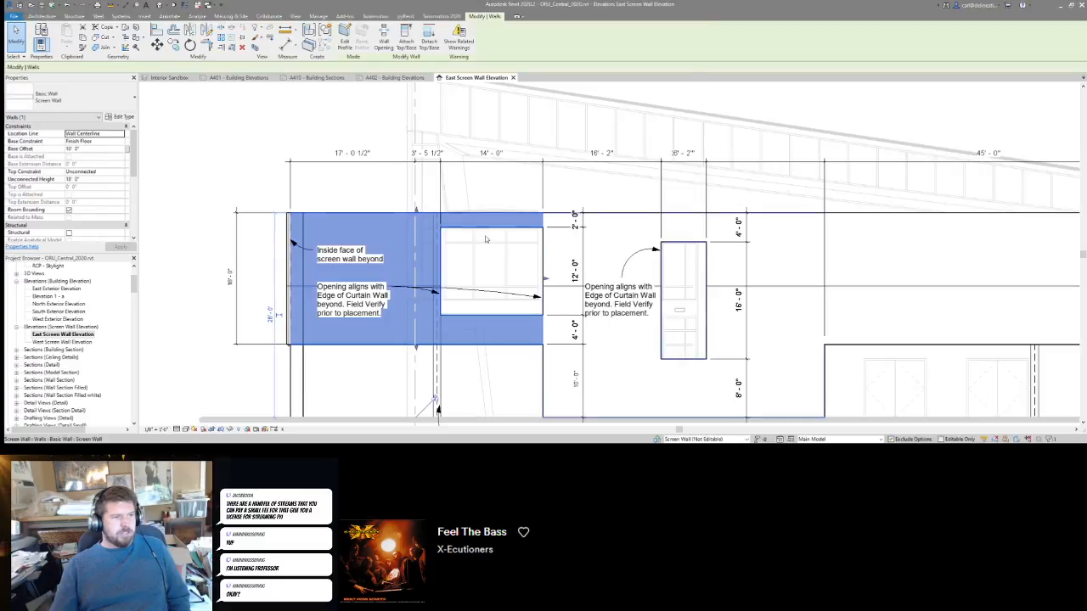
{"action": "middle_click_drag", "start_coordinate": [902, 344], "coordinate": [726, 315]}
{"action": "scroll", "coordinate": [724, 314], "scroll_direction": "down", "scroll_amount": 3}
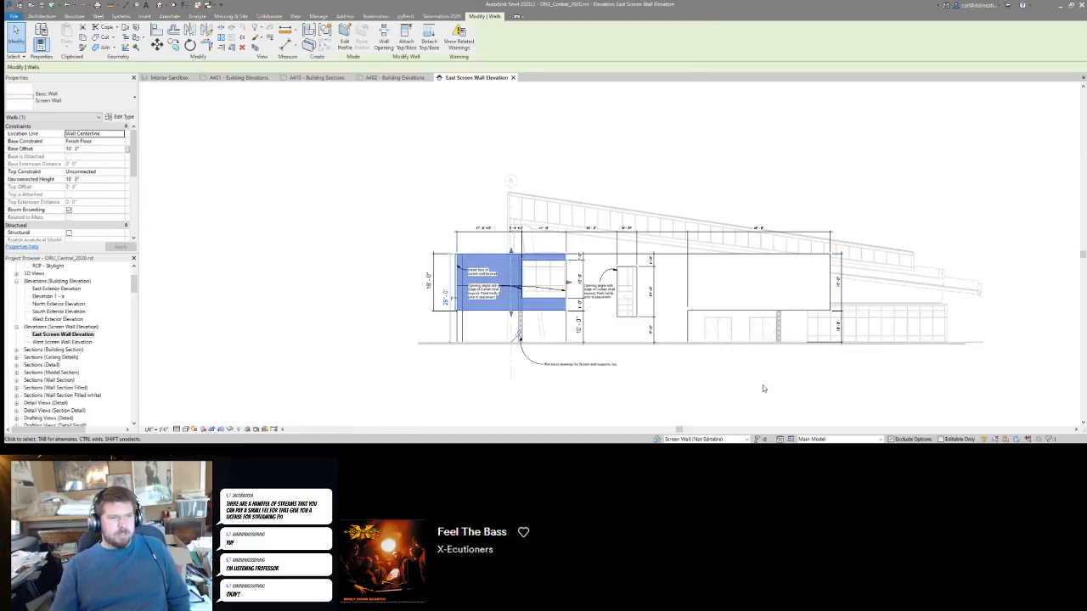
Open the West Screen Wall Elevation view and examine the screen wall, curtain wall openings and support notes.
{"action": "double_click", "coordinate": [63, 341]}
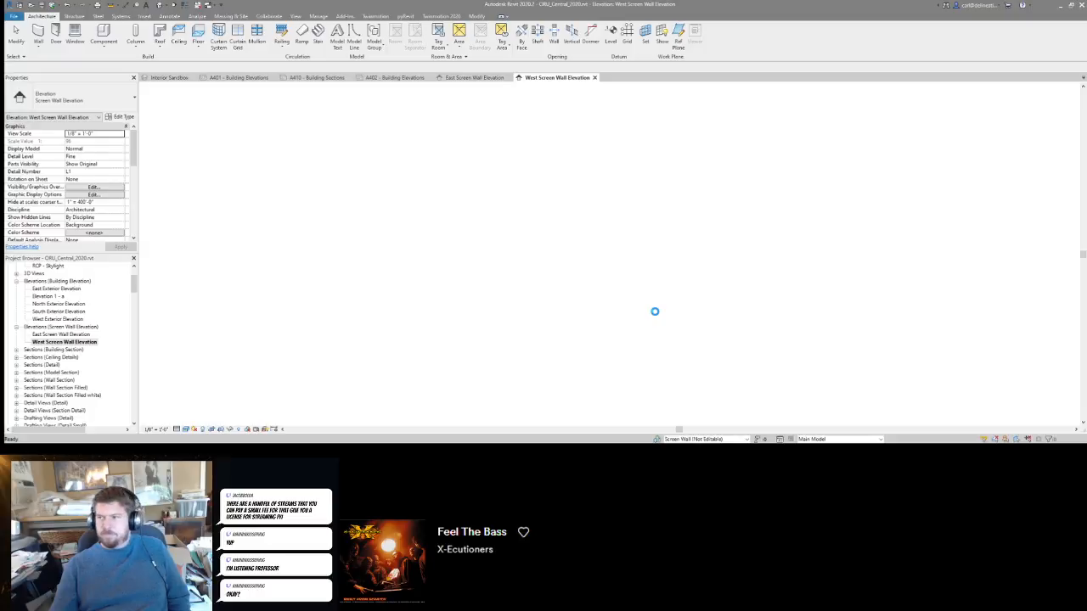
{"action": "left_click", "coordinate": [520, 406]}
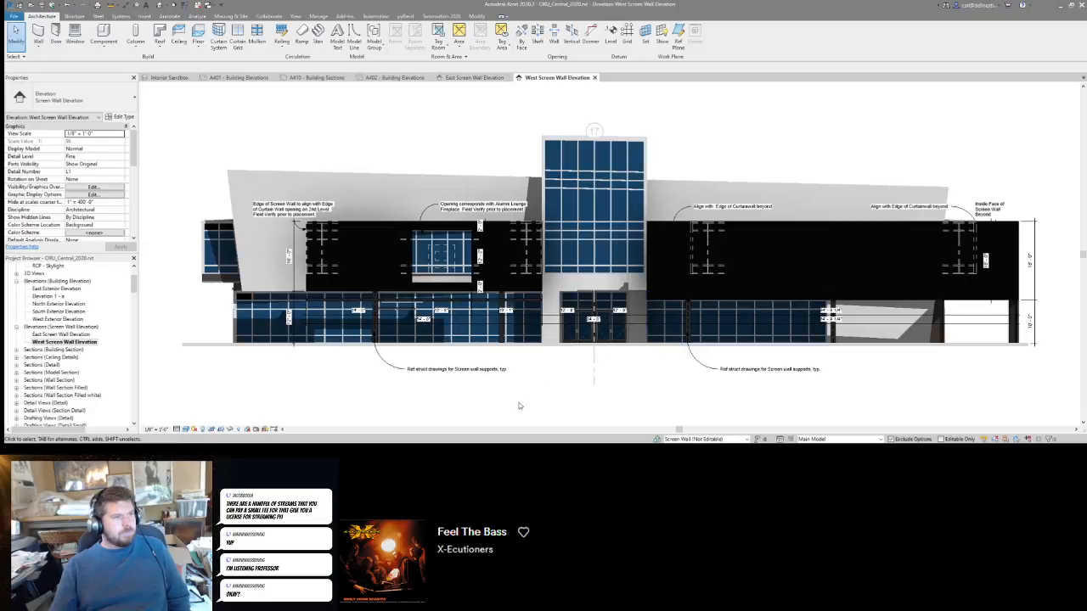
{"action": "middle_click_drag", "start_coordinate": [688, 393], "coordinate": [612, 369]}
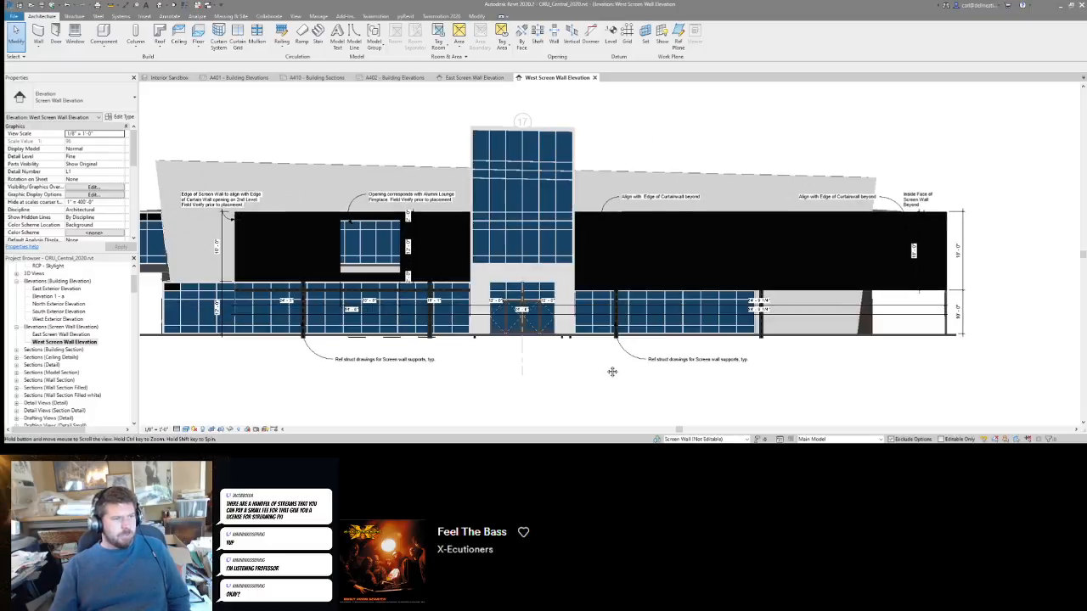
{"action": "scroll", "coordinate": [583, 379], "scroll_direction": "down", "scroll_amount": 3}
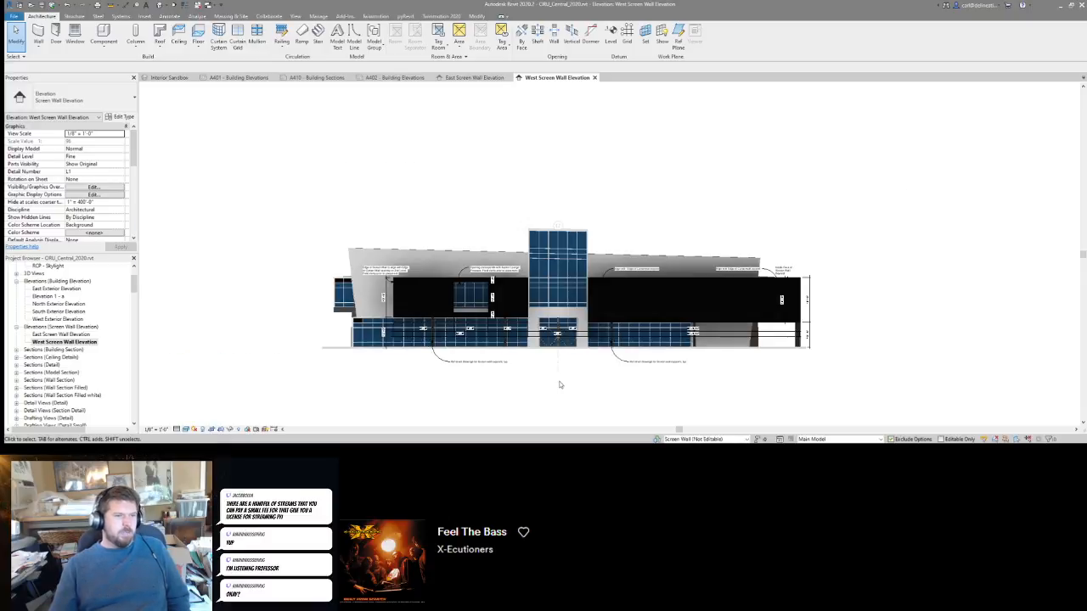
{"action": "scroll", "coordinate": [654, 369], "scroll_direction": "up", "scroll_amount": 3}
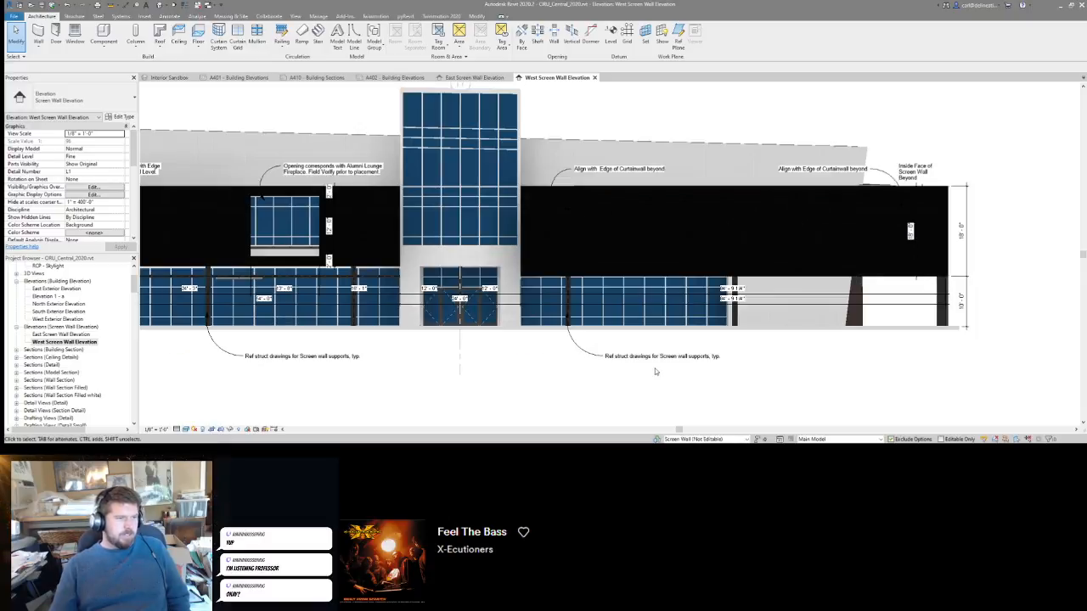
{"action": "scroll", "coordinate": [654, 368], "scroll_direction": "down", "scroll_amount": 3}
Try the Hidden Line visual style on the West Screen Wall Elevation and switch the view to Shaded.
{"action": "key", "text": "h"}
{"action": "key", "text": "l"}
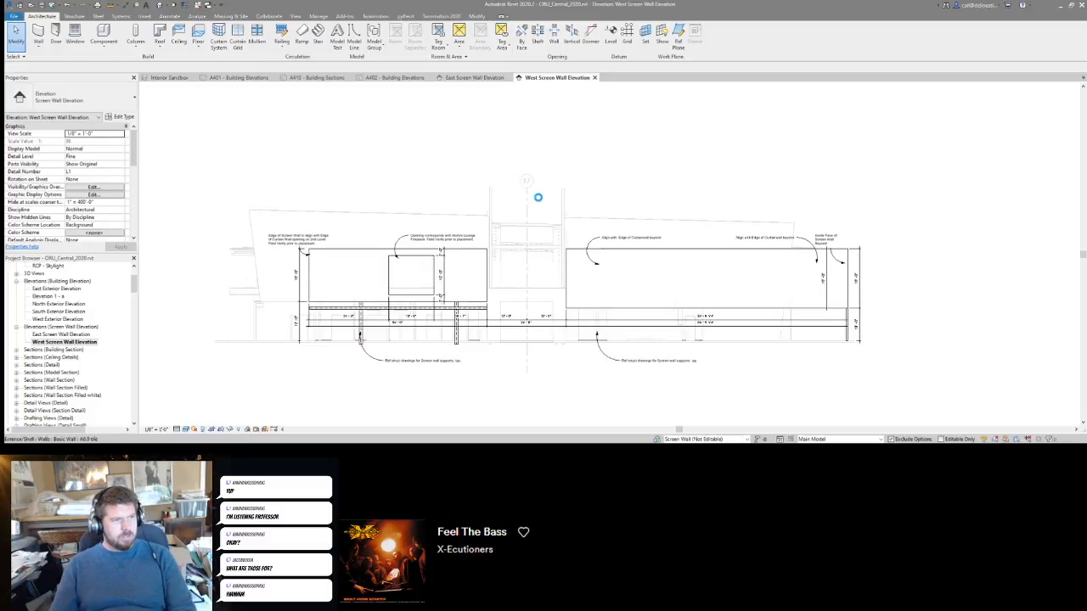
{"action": "scroll", "coordinate": [538, 195], "scroll_direction": "up", "scroll_amount": 4}
{"action": "scroll", "coordinate": [722, 144], "scroll_direction": "down", "scroll_amount": 4}
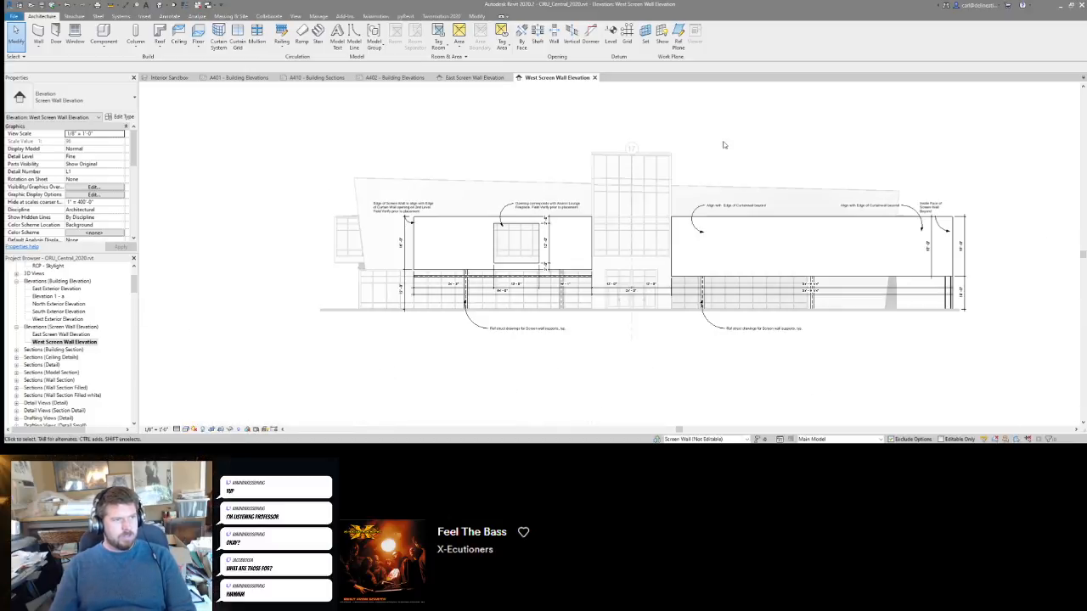
{"action": "key", "text": "s"}
{"action": "key", "text": "d"}
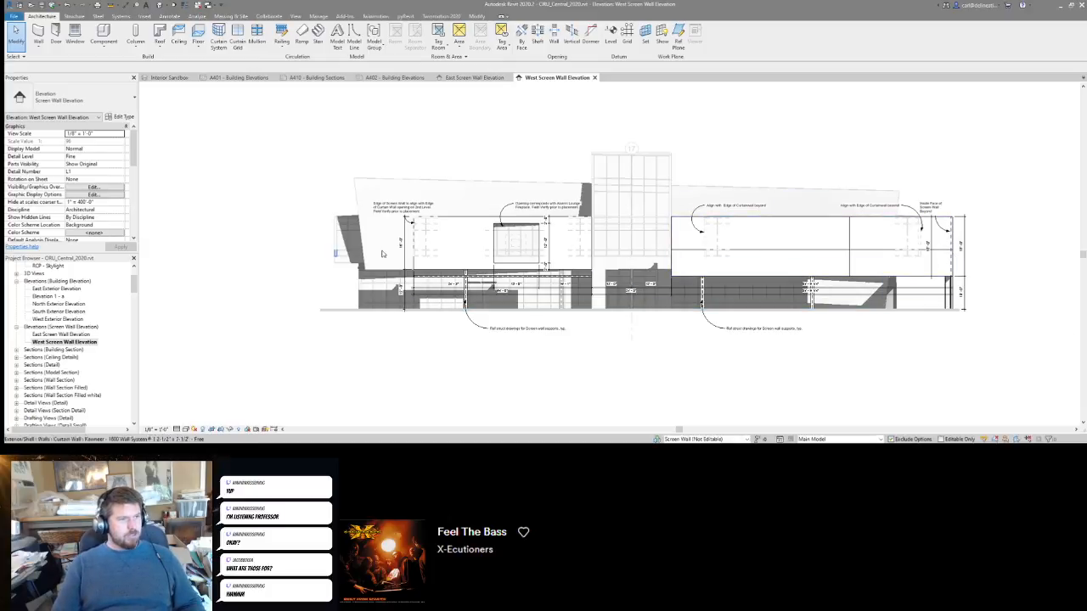
Examine the shaded west elevation's screen wall segments, focusing on the notes about aligning with the curtain wall edges beyond.
{"action": "scroll", "coordinate": [382, 212], "scroll_direction": "up", "scroll_amount": 3}
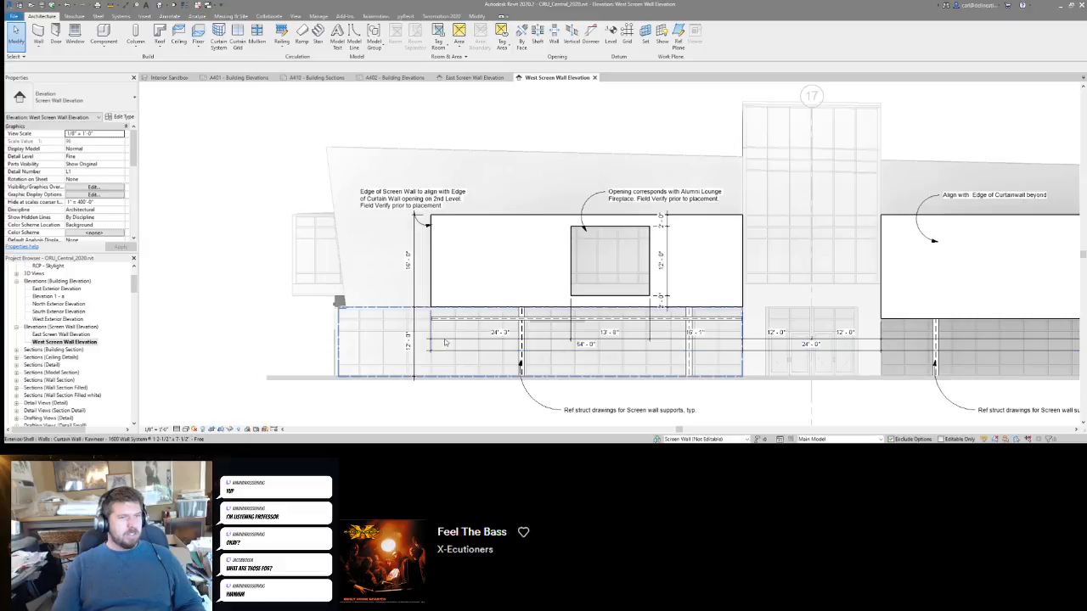
{"action": "middle_click_drag", "start_coordinate": [891, 343], "coordinate": [891, 343]}
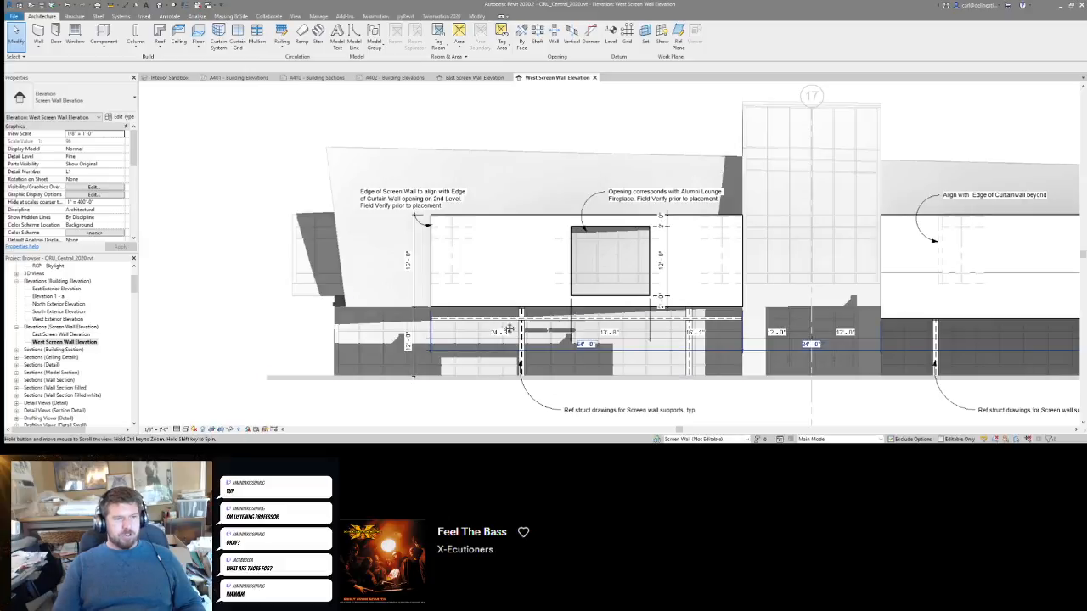
{"action": "middle_click_drag", "start_coordinate": [510, 329], "coordinate": [508, 328]}
{"action": "left_click", "coordinate": [696, 171]}
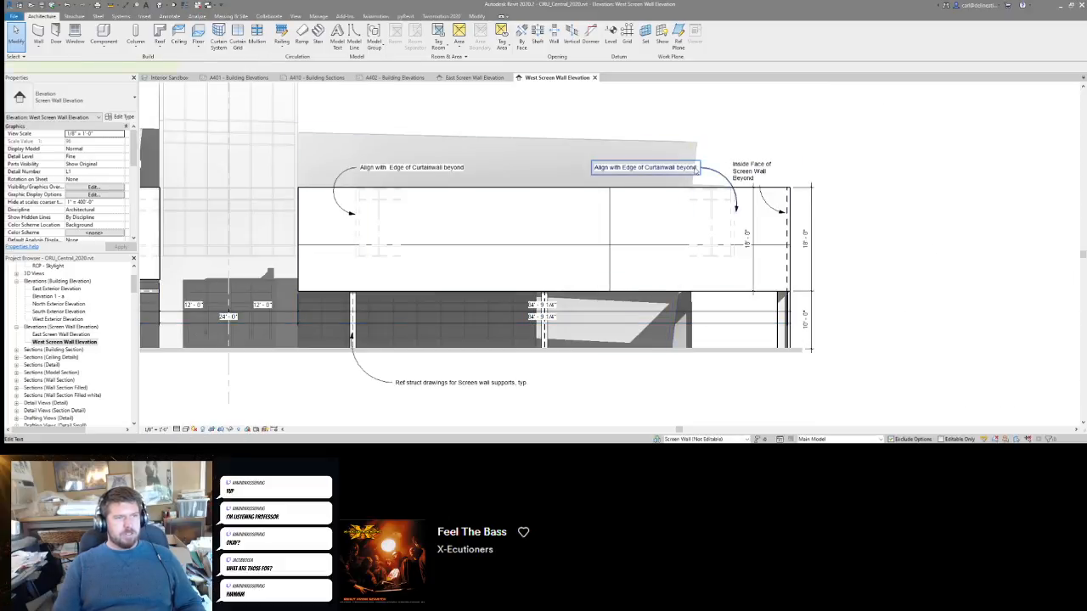
{"action": "key", "text": "Escape"}
{"action": "scroll", "coordinate": [841, 142], "scroll_direction": "down", "scroll_amount": 3}
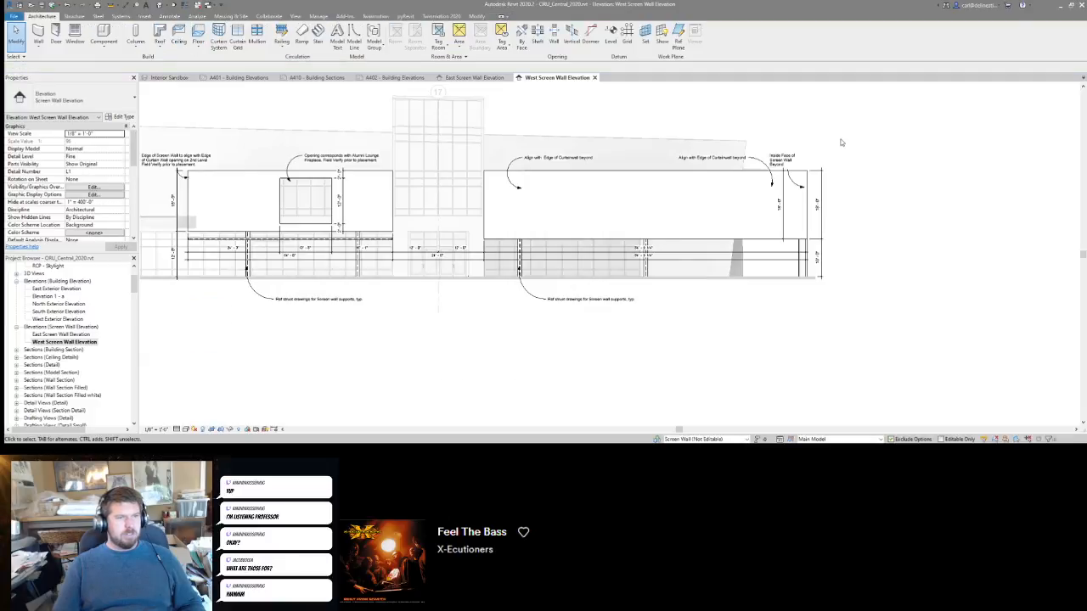
{"action": "scroll", "coordinate": [832, 148], "scroll_direction": "up", "scroll_amount": 5}
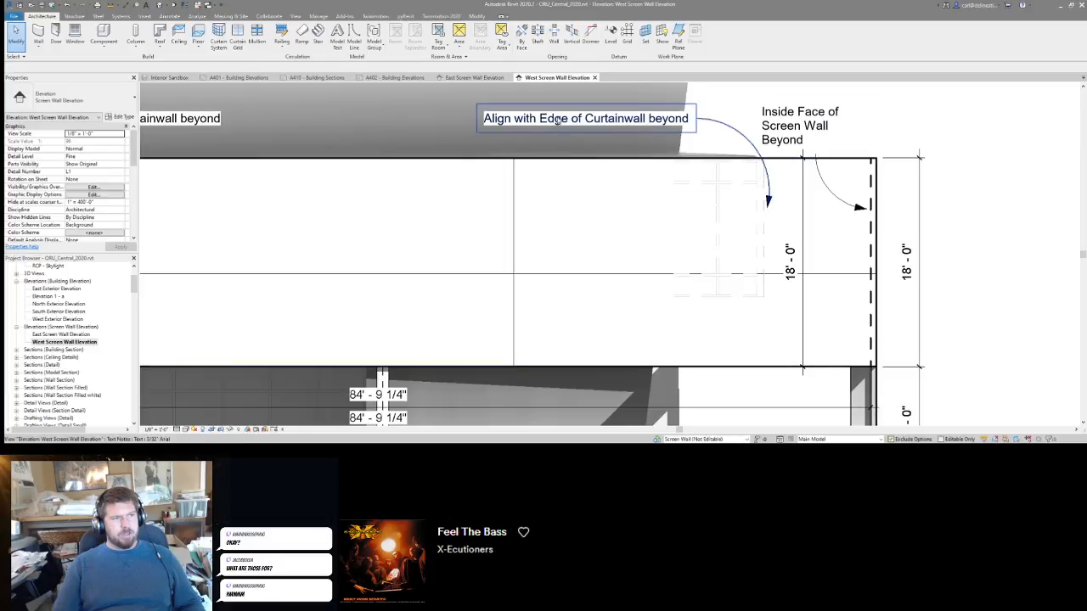
{"action": "scroll", "coordinate": [831, 142], "scroll_direction": "down", "scroll_amount": 3}
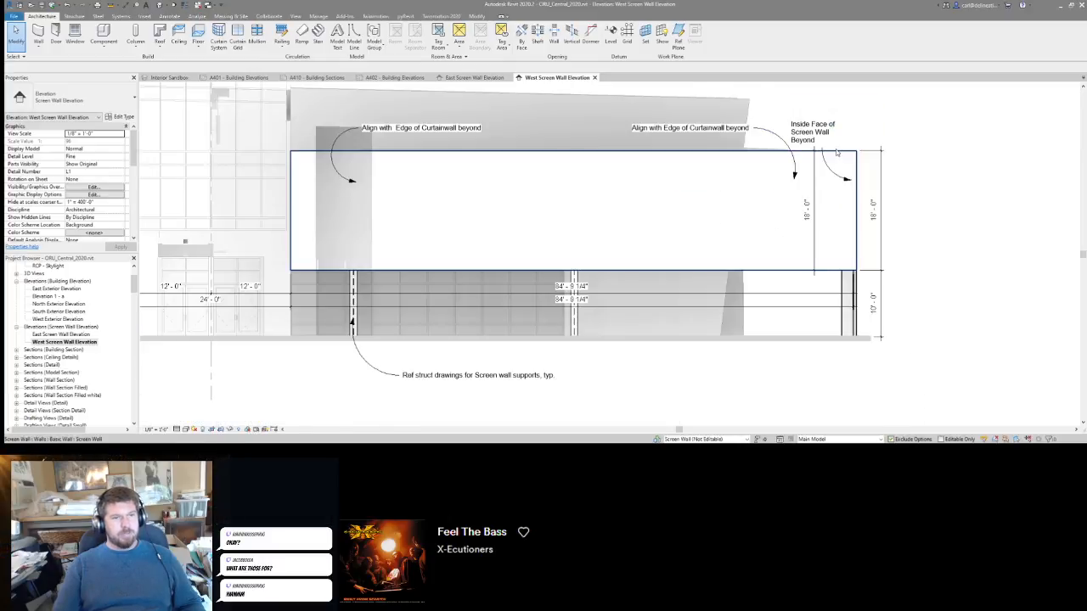
{"action": "scroll", "coordinate": [817, 173], "scroll_direction": "down", "scroll_amount": 1}
{"action": "scroll", "coordinate": [402, 163], "scroll_direction": "up", "scroll_amount": 1}
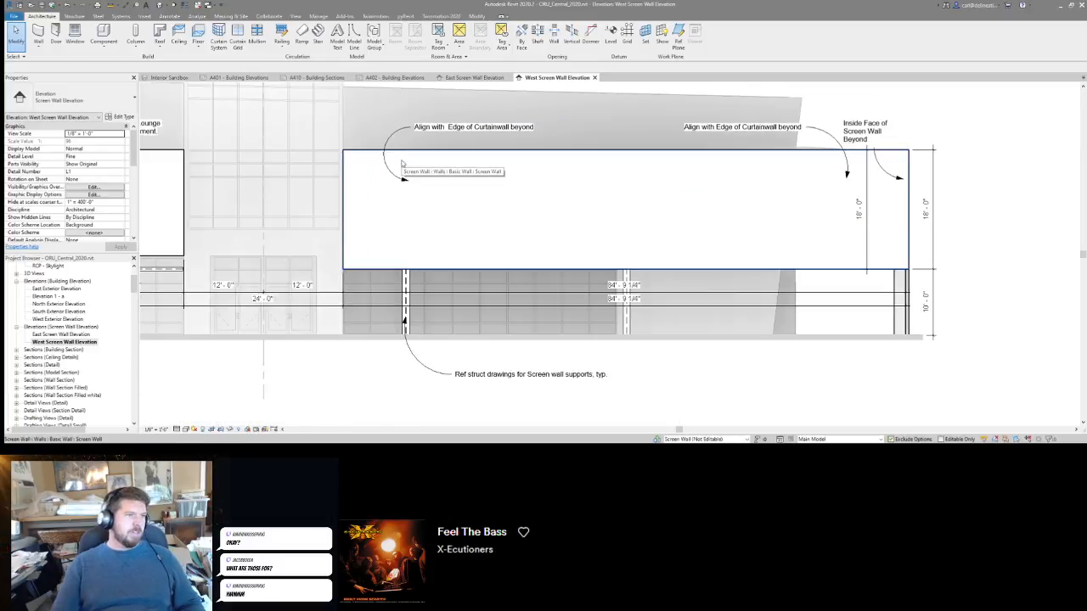
{"action": "middle_click_drag", "start_coordinate": [749, 228], "coordinate": [813, 229]}
{"action": "scroll", "coordinate": [813, 229], "scroll_direction": "down", "scroll_amount": 1}
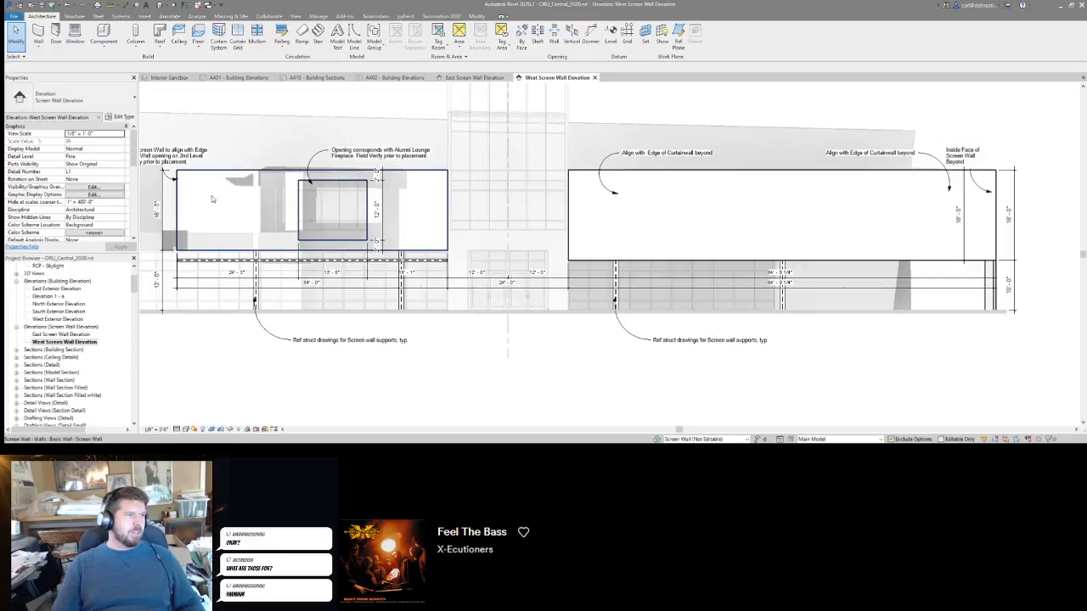
Inspect the screen wall's Alumni Lounge fireplace opening and the casework behind it, comparing it with the neighbouring solid wall segment.
{"action": "scroll", "coordinate": [227, 199], "scroll_direction": "up", "scroll_amount": 2}
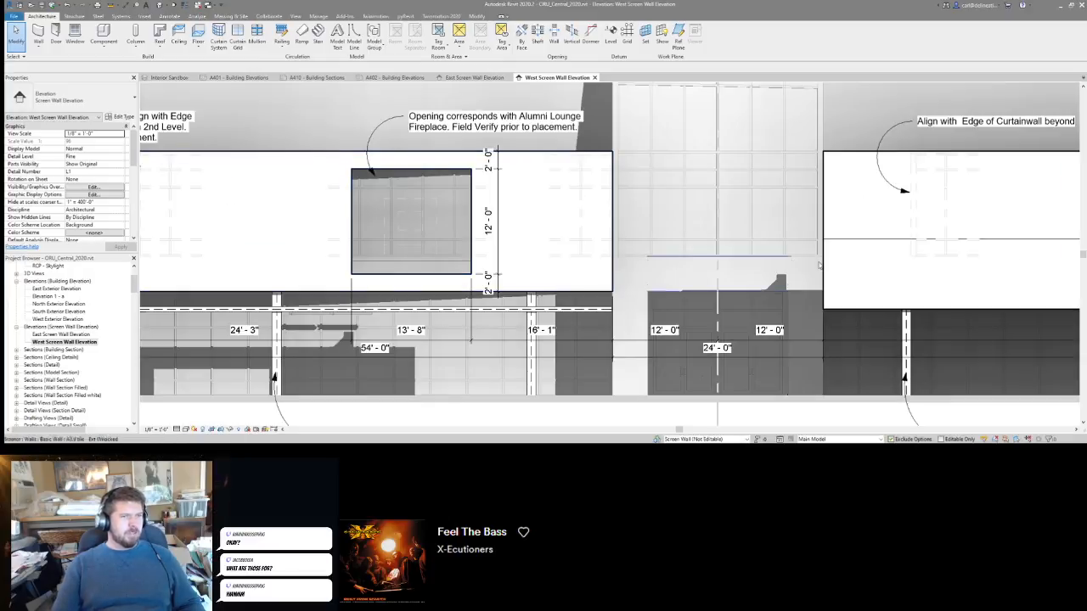
{"action": "middle_click_drag", "start_coordinate": [766, 291], "coordinate": [329, 243]}
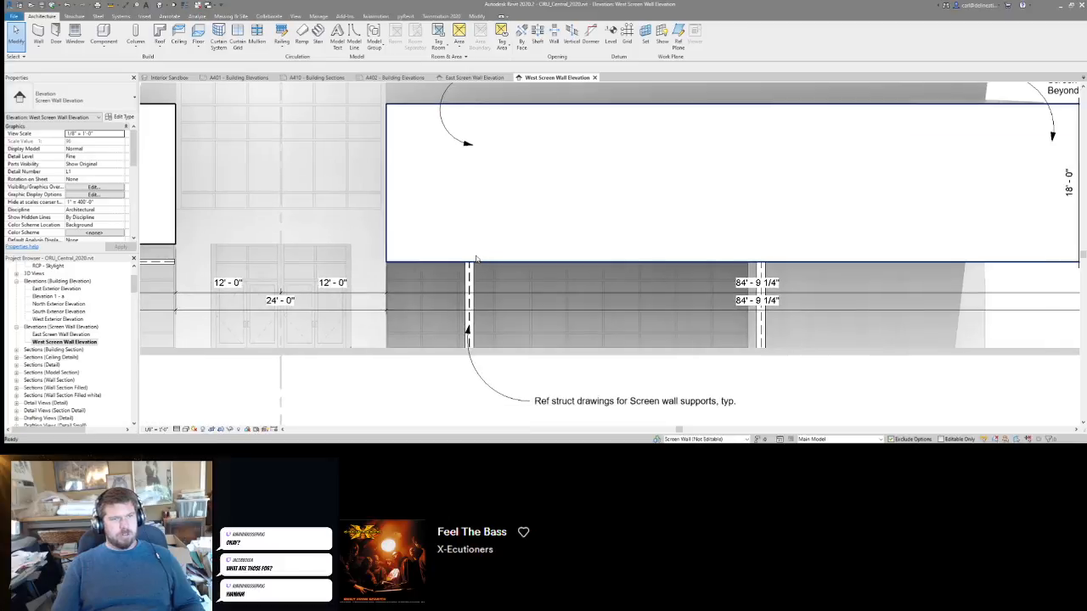
{"action": "scroll", "coordinate": [473, 255], "scroll_direction": "down", "scroll_amount": 1}
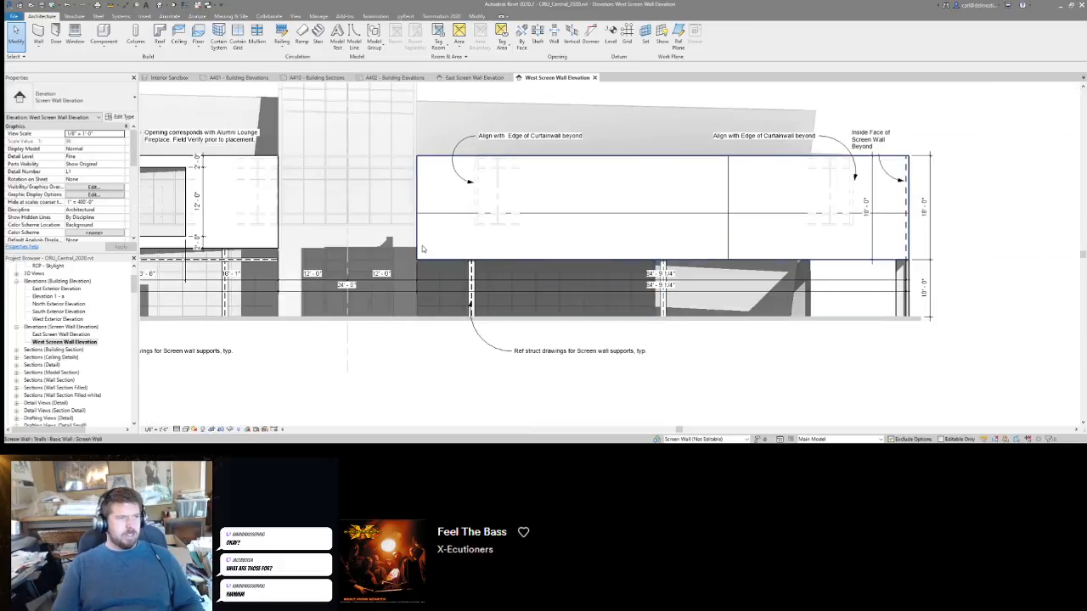
{"action": "middle_click_drag", "start_coordinate": [434, 249], "coordinate": [783, 270]}
{"action": "scroll", "coordinate": [456, 208], "scroll_direction": "up", "scroll_amount": 2}
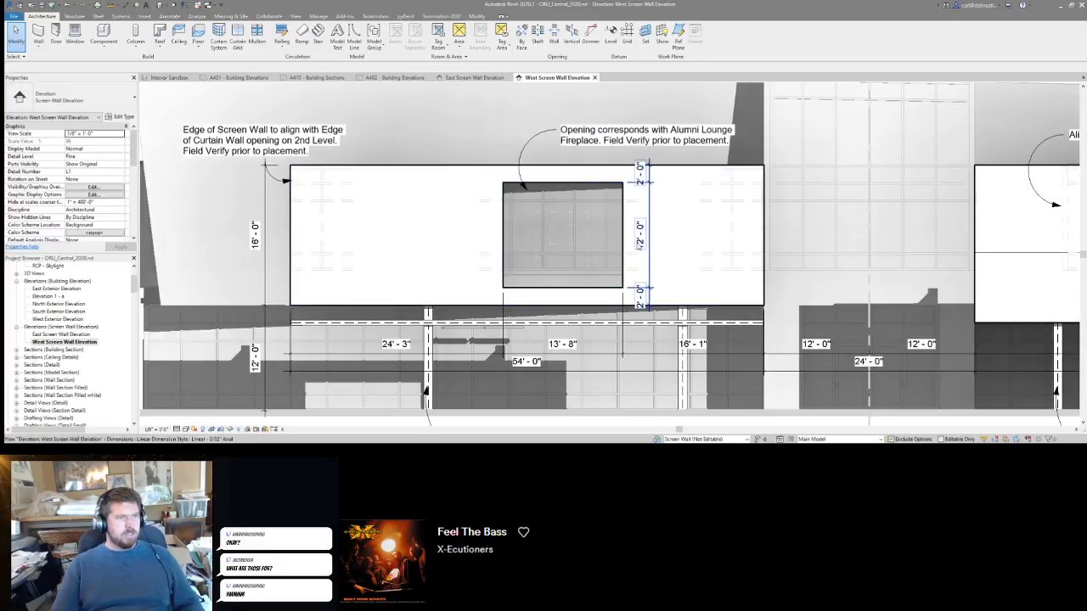
{"action": "left_click", "coordinate": [565, 230]}
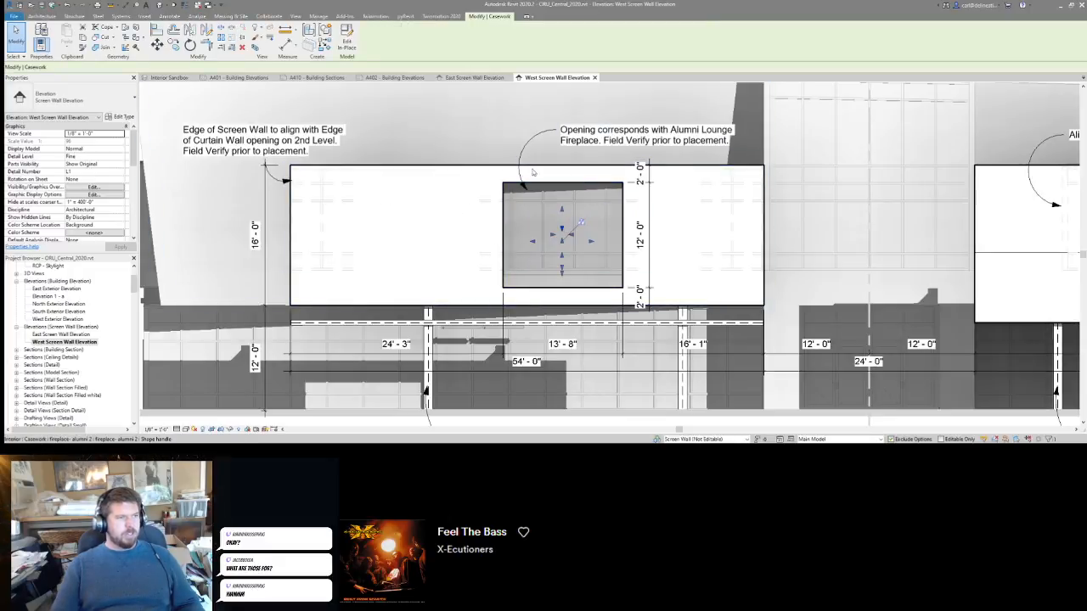
{"action": "key", "text": "Escape"}
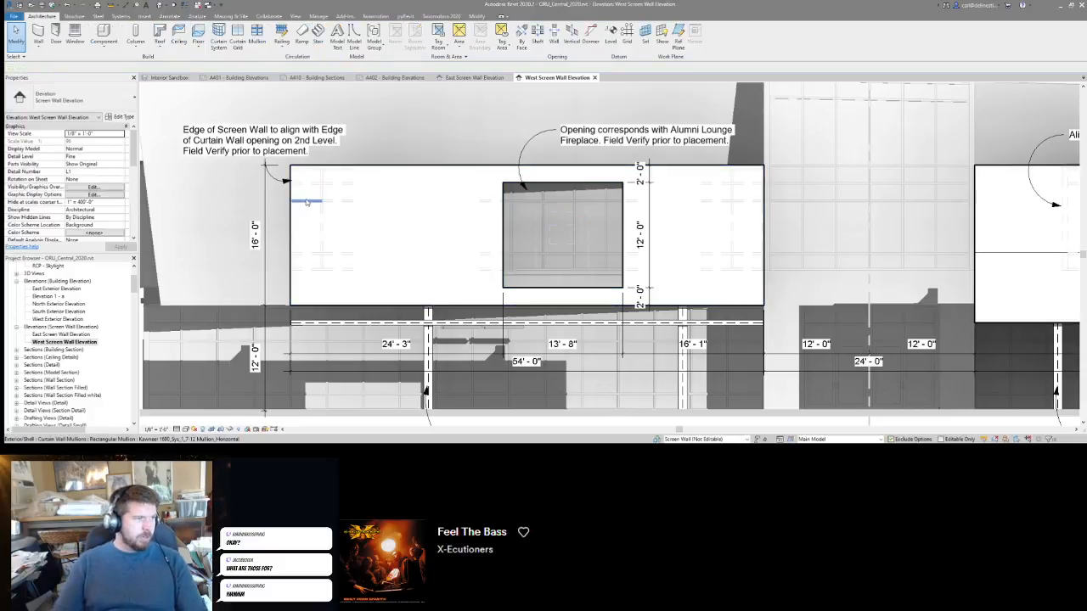
{"action": "scroll", "coordinate": [374, 244], "scroll_direction": "down", "scroll_amount": 2}
{"action": "scroll", "coordinate": [537, 272], "scroll_direction": "down", "scroll_amount": 1}
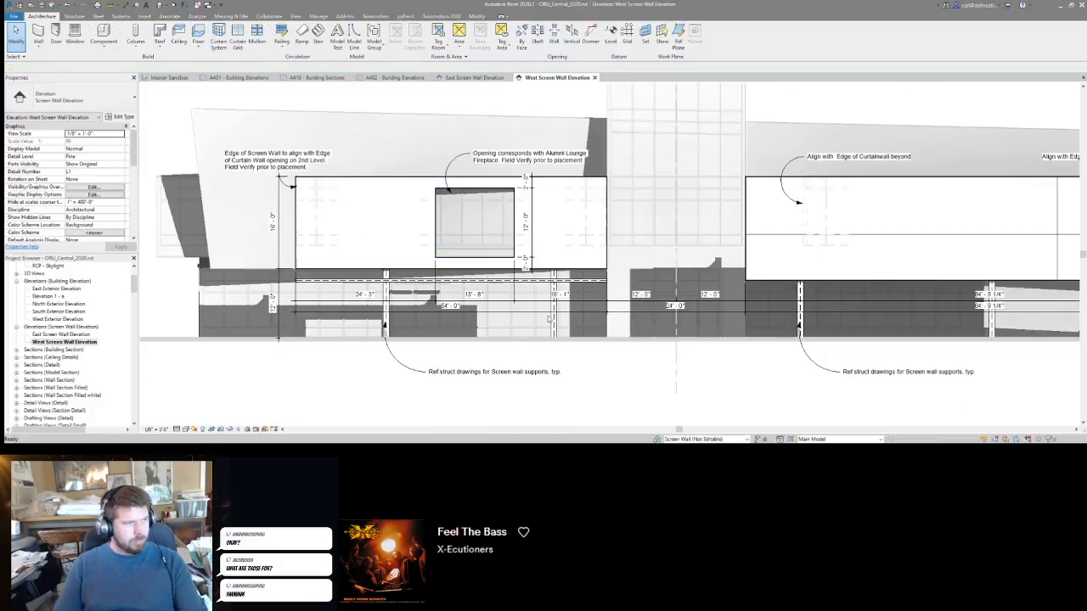
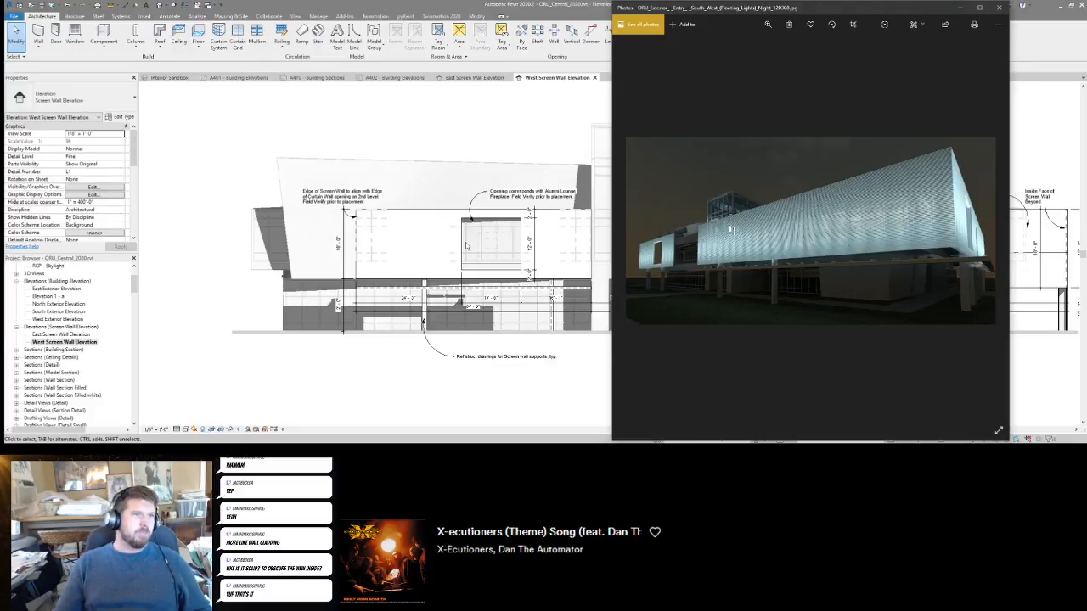
Switch to the web browser and open photos.google.com in a new tab.
{"action": "key", "text": "alt+Tab"}
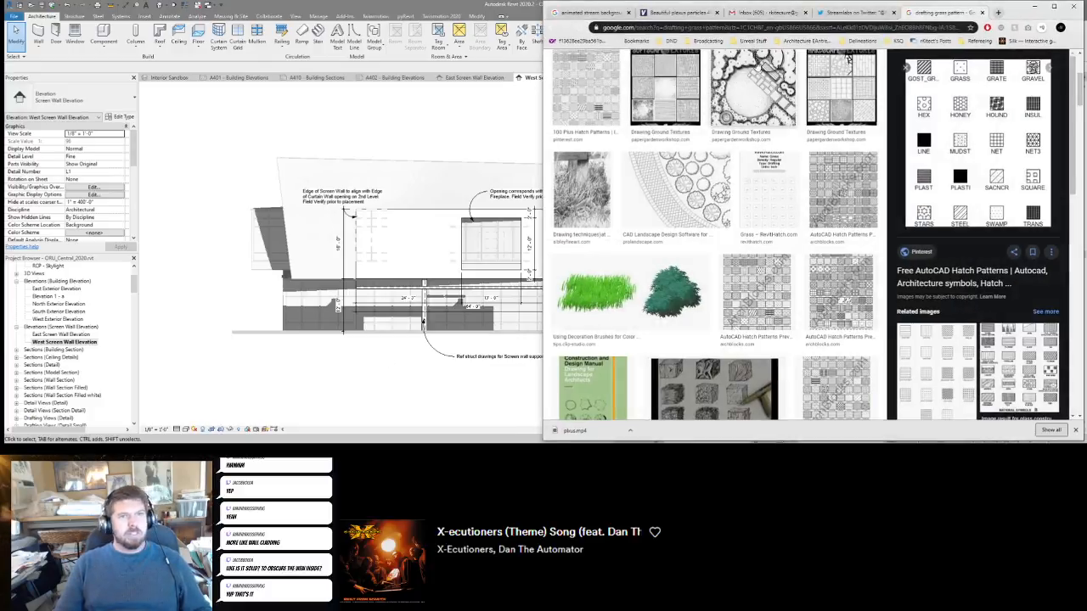
{"action": "key", "text": "ctrl+t"}
{"action": "type", "text": "photos.google.com"}
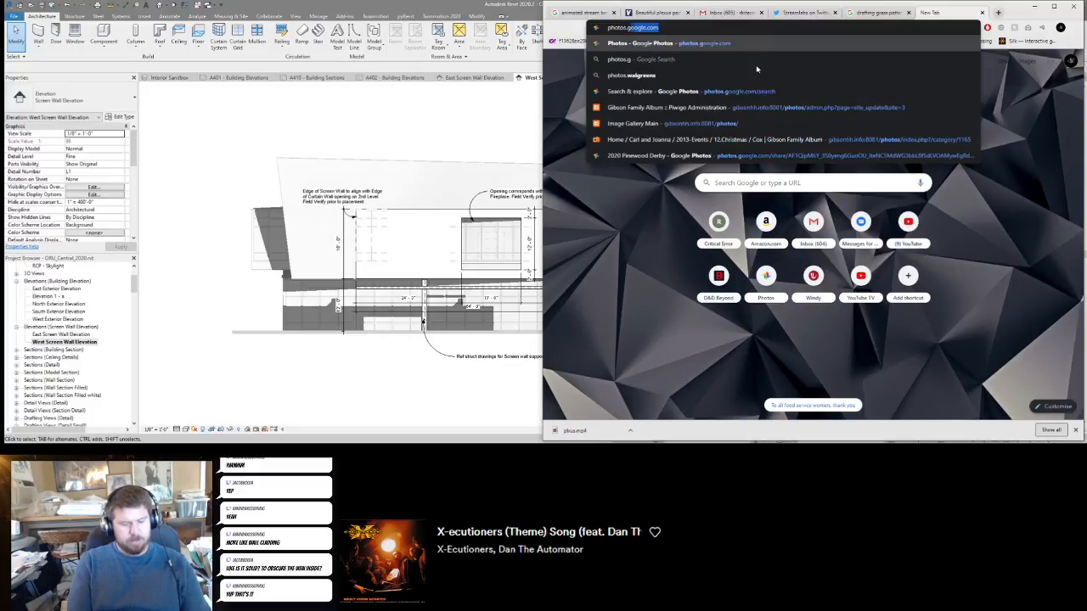
{"action": "key", "text": "Return"}
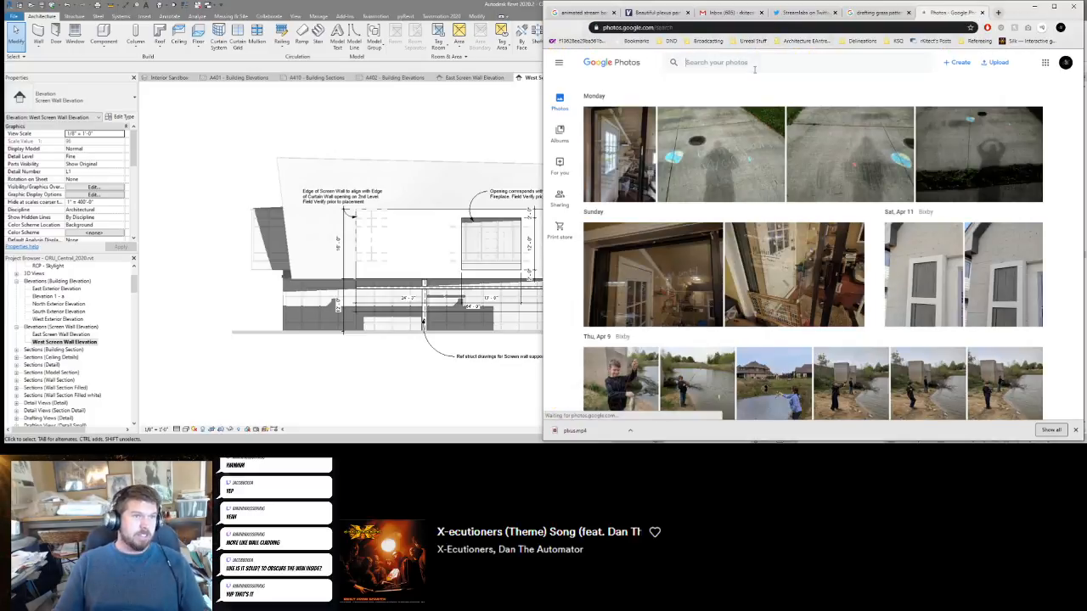
Search the photo library for "oru student center" and broaden the search to "oru".
{"action": "left_click", "coordinate": [755, 69]}
{"action": "type", "text": "oru st"}
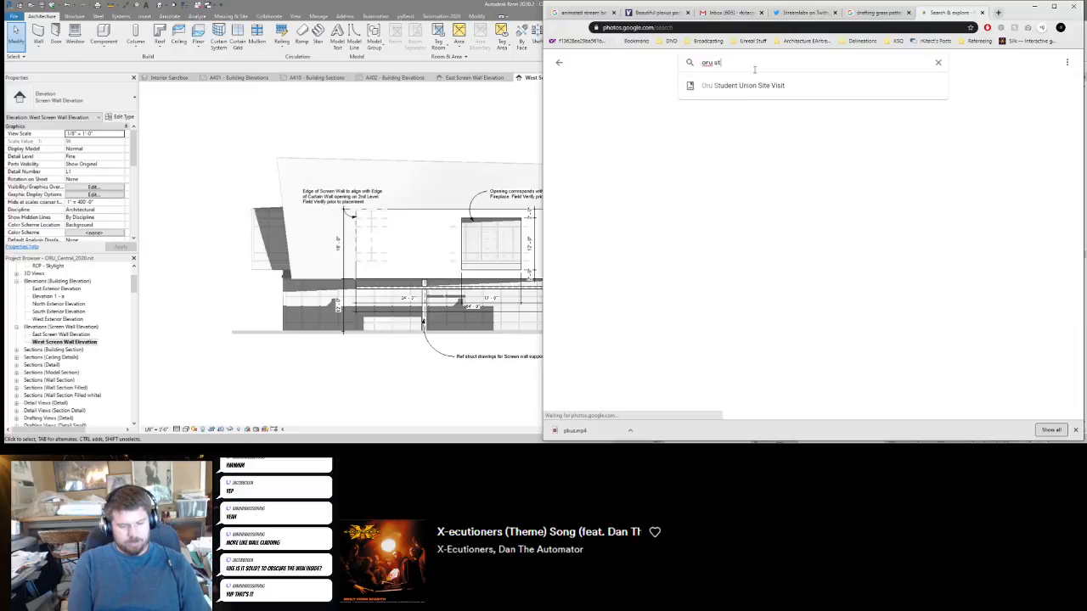
{"action": "type", "text": "udent center"}
{"action": "key", "text": "Return"}
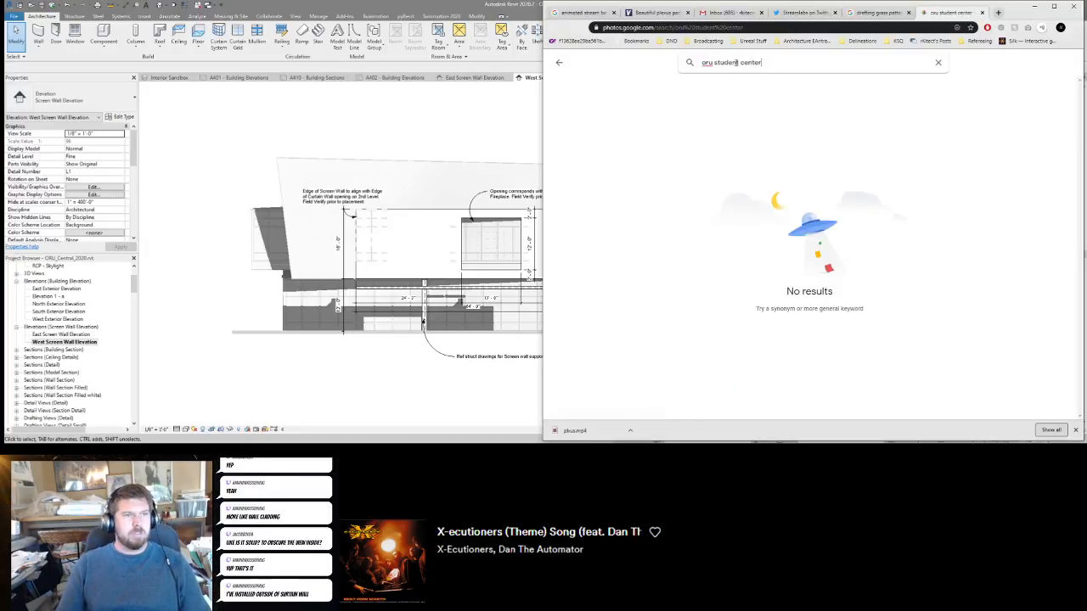
{"action": "key", "text": "shift+End"}
{"action": "key", "text": "BackSpace"}
{"action": "key", "text": "Return"}
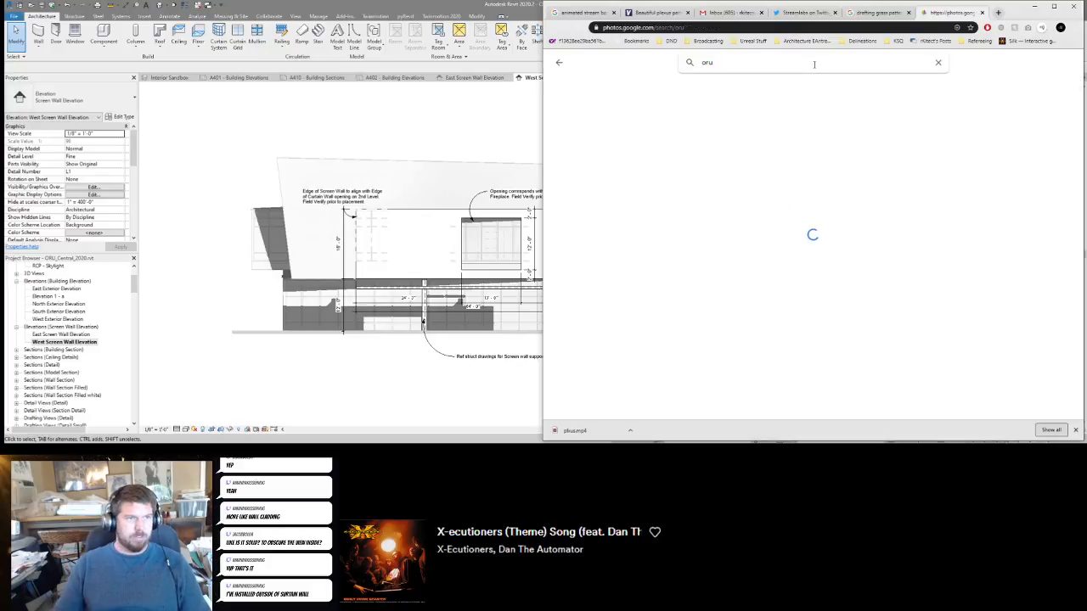
View the night photo of the white-lit building from Feb 2, 2013 and return to the search results.
{"action": "scroll", "coordinate": [661, 242], "scroll_direction": "down", "scroll_amount": 2}
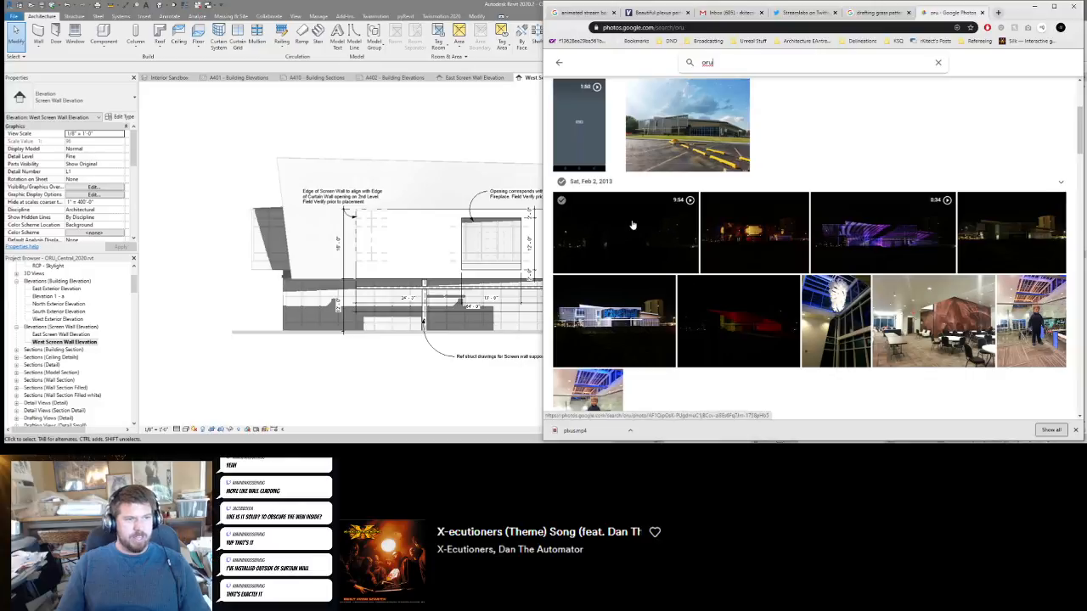
{"action": "left_click", "coordinate": [607, 270]}
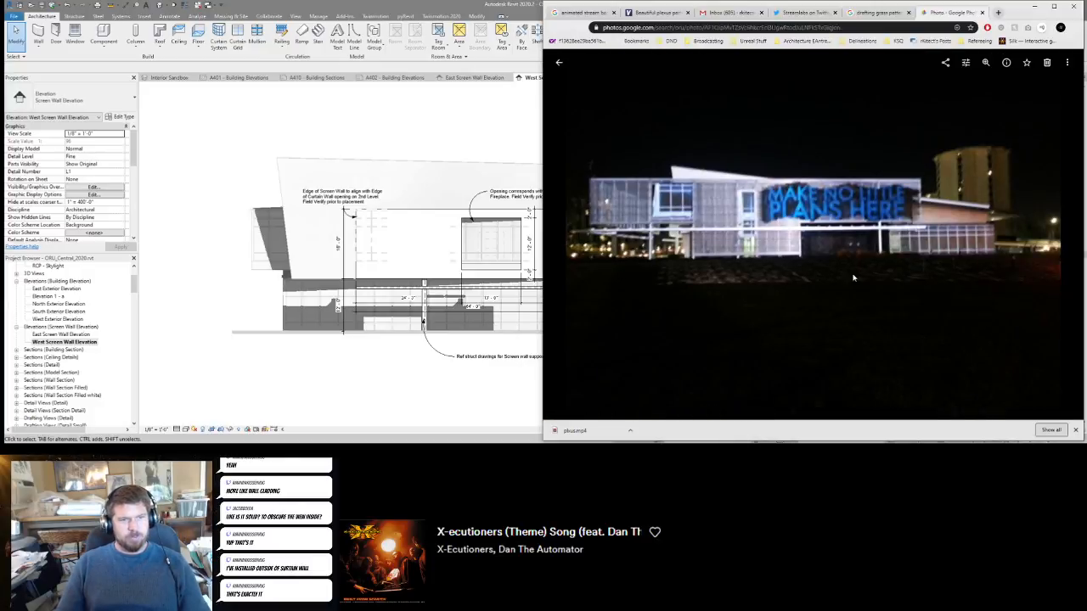
{"action": "left_click", "coordinate": [559, 62]}
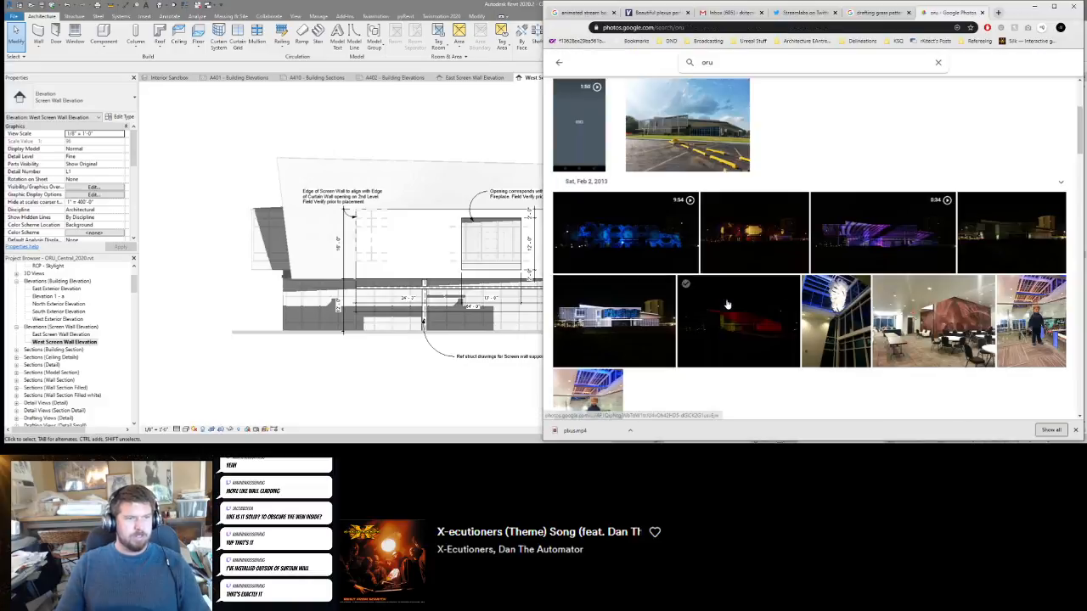
Play the 9:54 night video of the light projections on the building with its sound muted.
{"action": "left_click", "coordinate": [631, 244]}
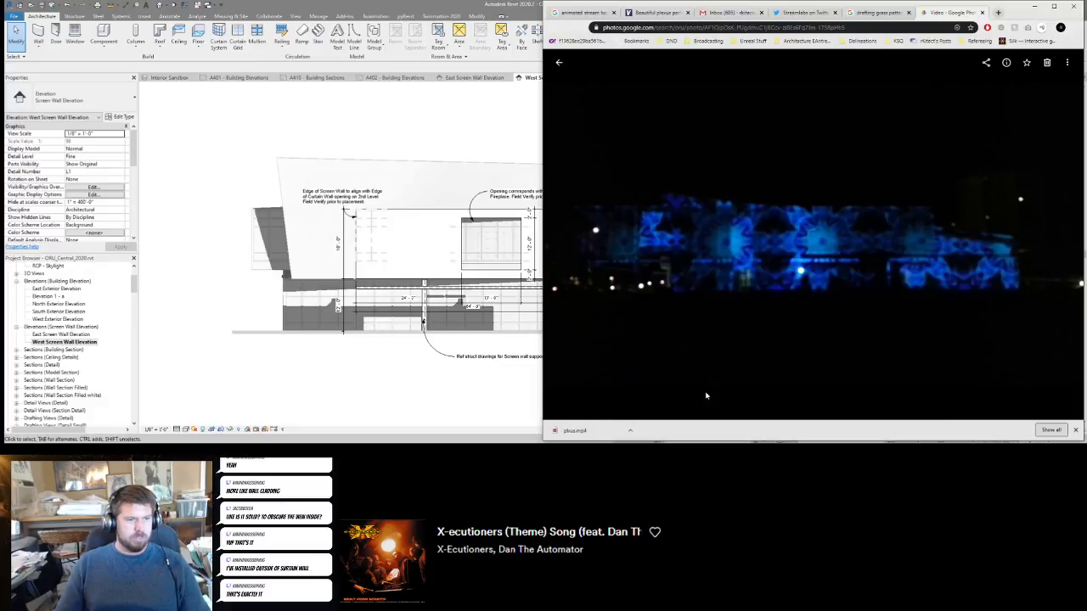
{"action": "left_click", "coordinate": [574, 379]}
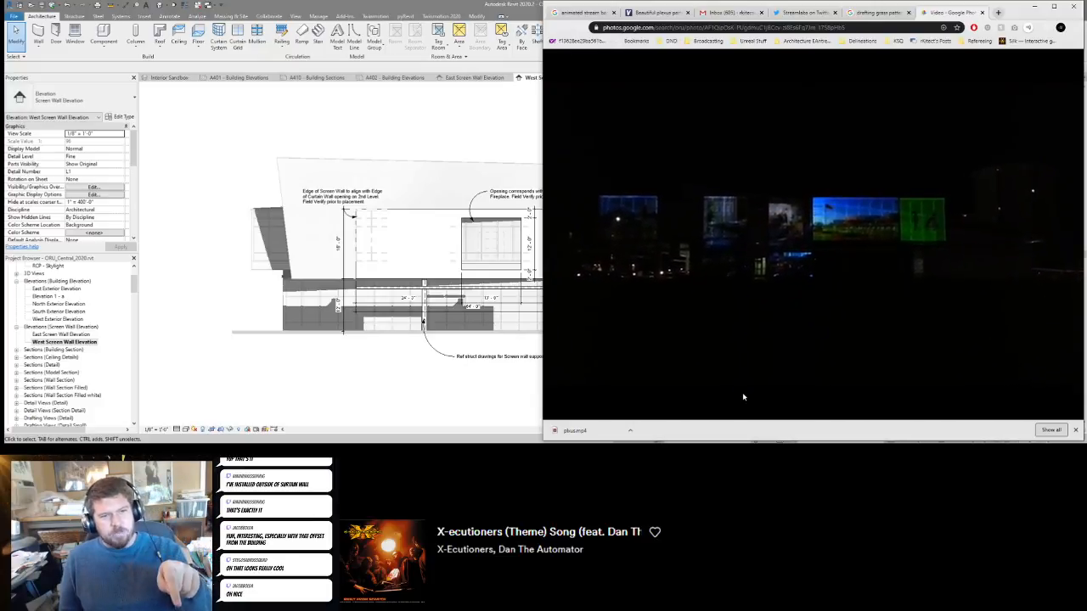
{"action": "mouse_move", "coordinate": [839, 273]}
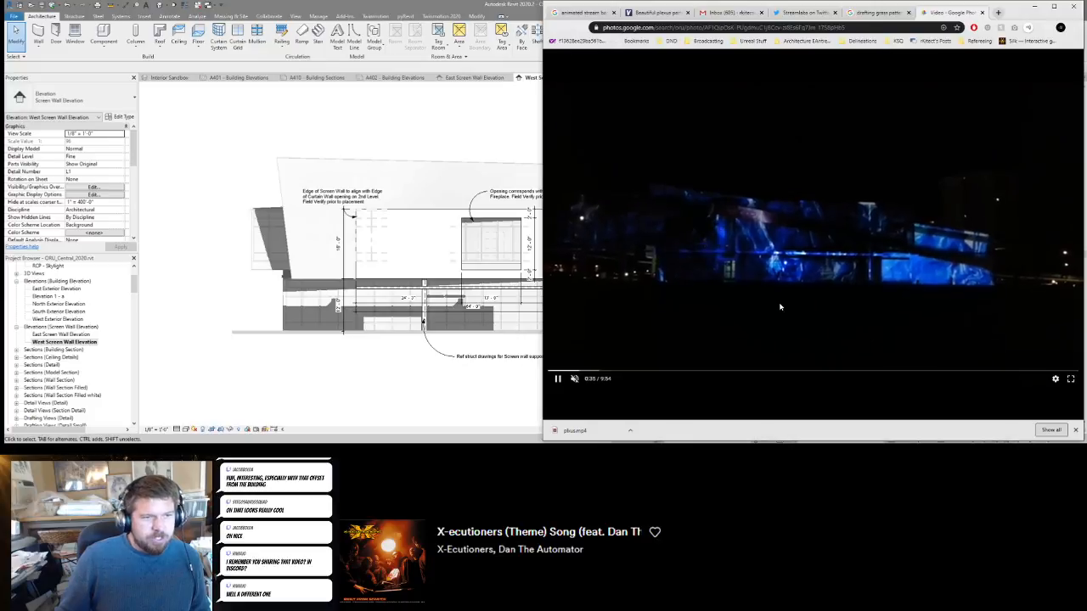
Skip through the projection video from about 1:08 to 3:49 and return to about 3:25.
{"action": "left_click", "coordinate": [609, 372]}
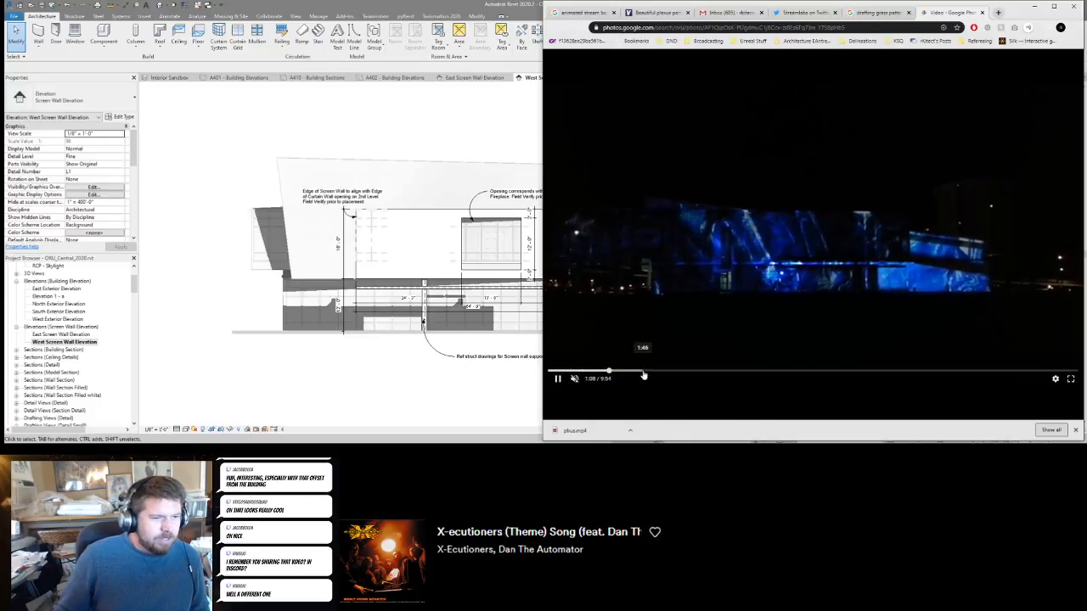
{"action": "left_click", "coordinate": [643, 372]}
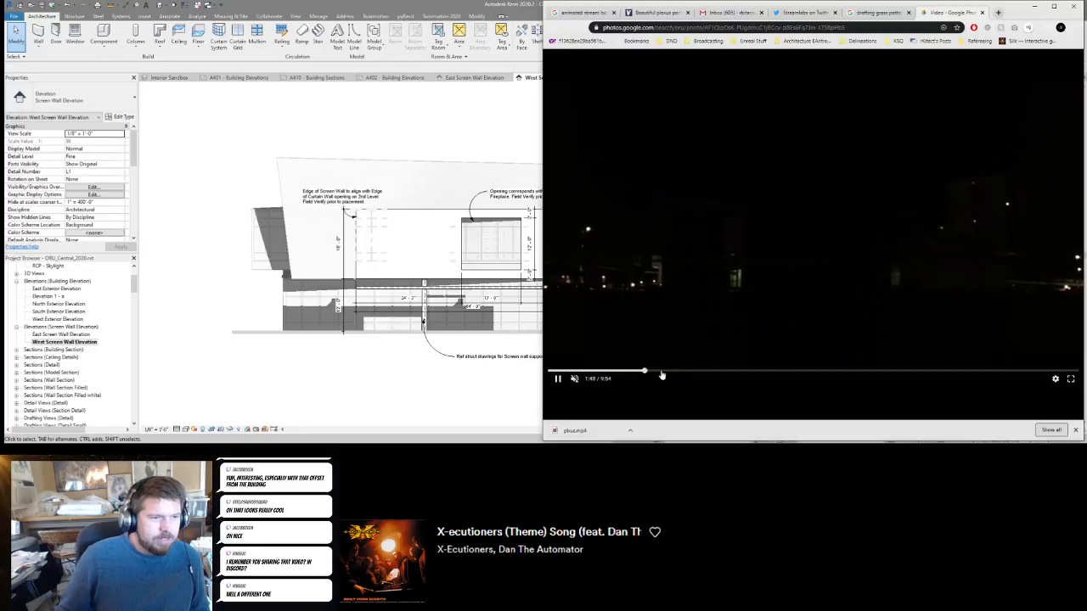
{"action": "left_click", "coordinate": [662, 372]}
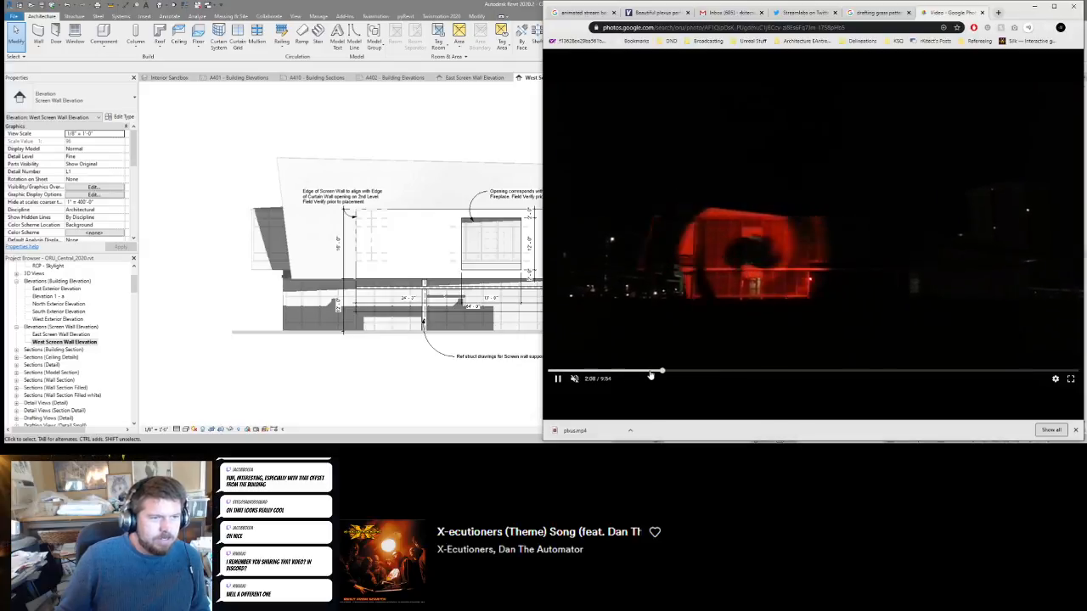
{"action": "left_click", "coordinate": [674, 371]}
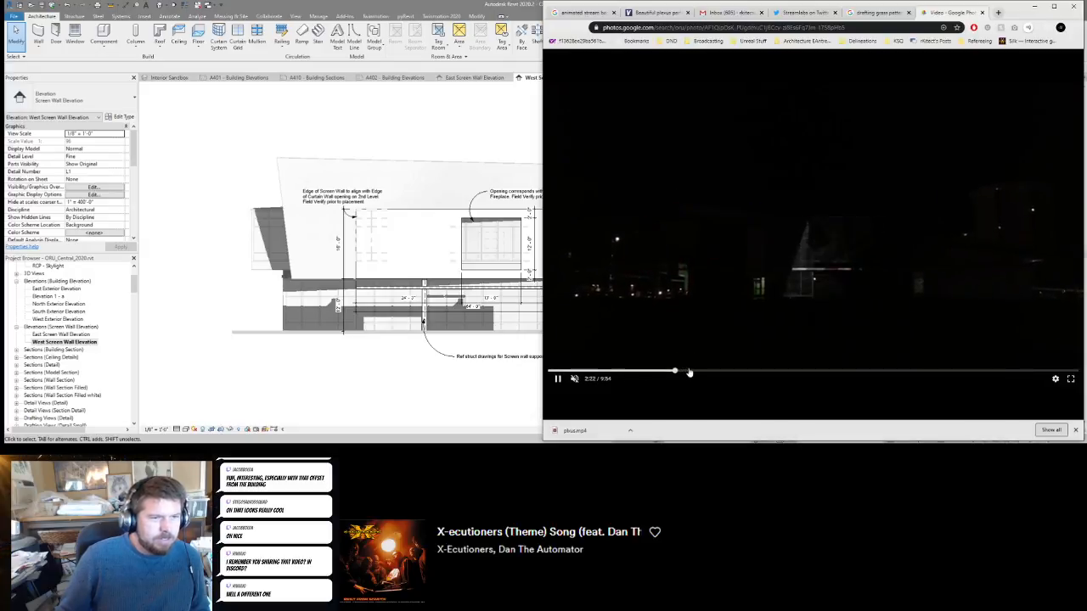
{"action": "left_click", "coordinate": [690, 372]}
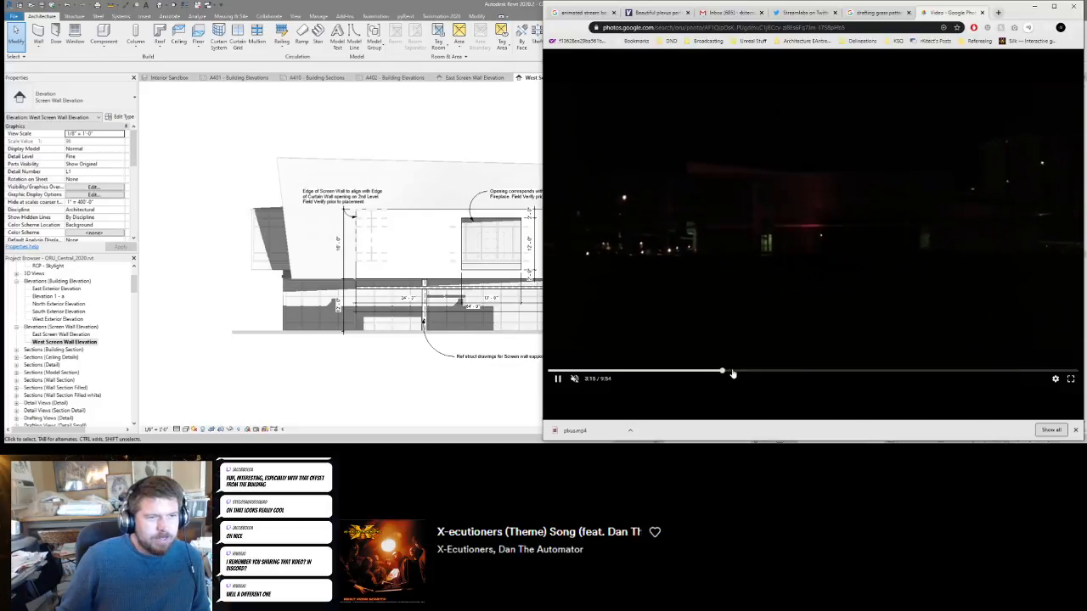
{"action": "left_click", "coordinate": [753, 372]}
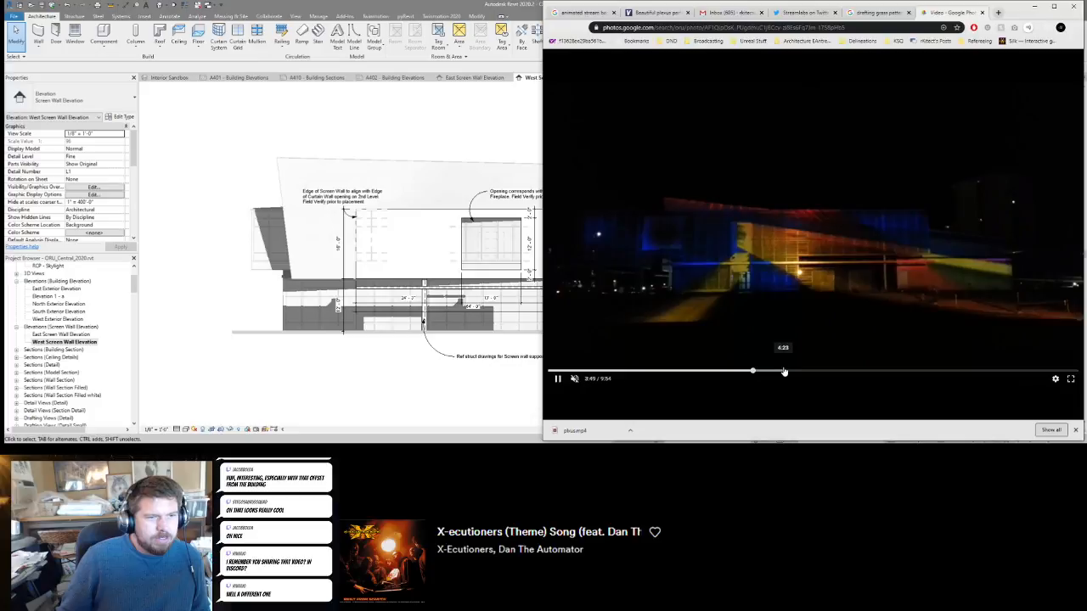
{"action": "left_click", "coordinate": [729, 374]}
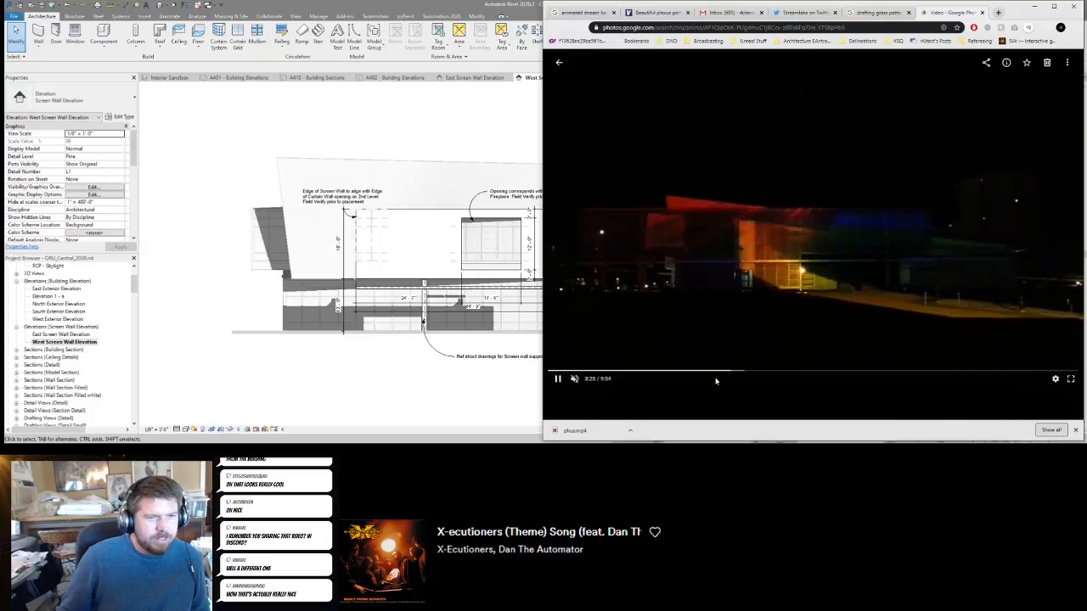
Skip ahead in the projection video and return to Revit to examine the West Screen Wall Elevation.
{"action": "left_click", "coordinate": [759, 372]}
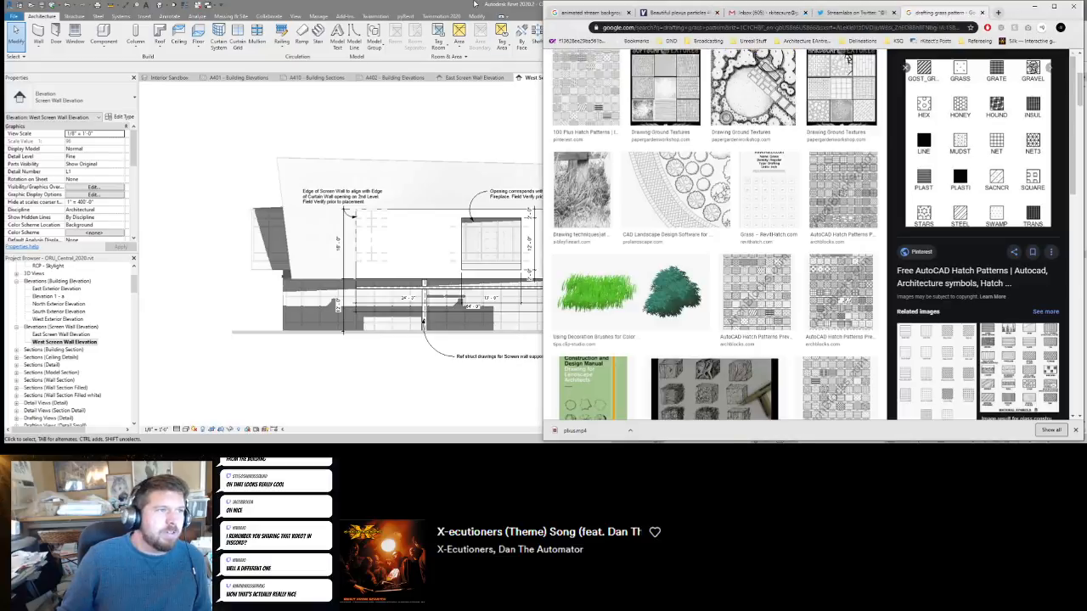
{"action": "double_click", "coordinate": [478, 6]}
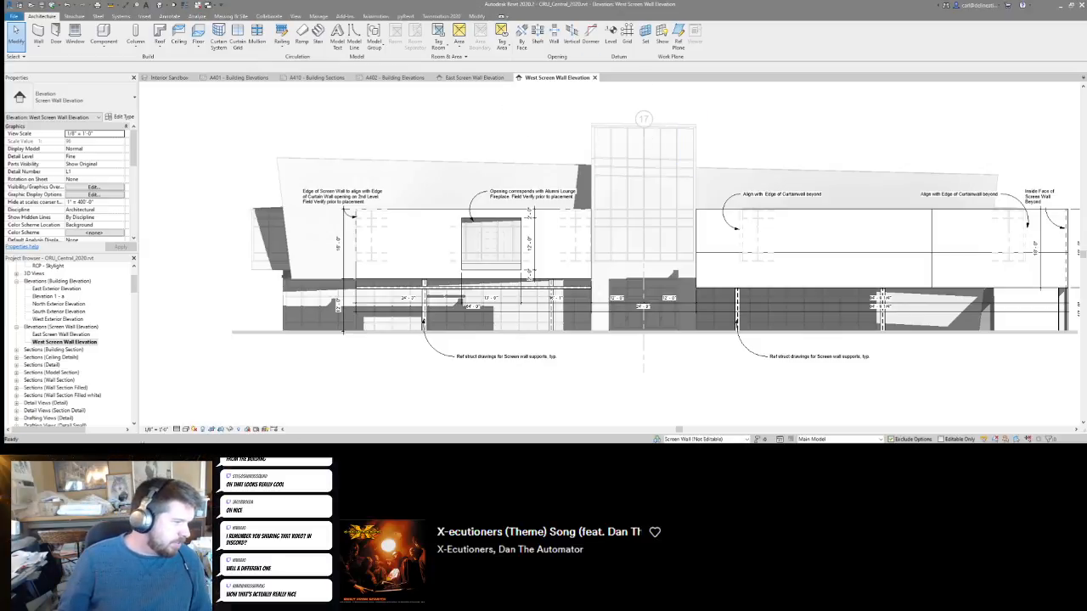
{"action": "middle_click_drag", "start_coordinate": [478, 189], "coordinate": [535, 171]}
{"action": "scroll", "coordinate": [570, 204], "scroll_direction": "down", "scroll_amount": 2}
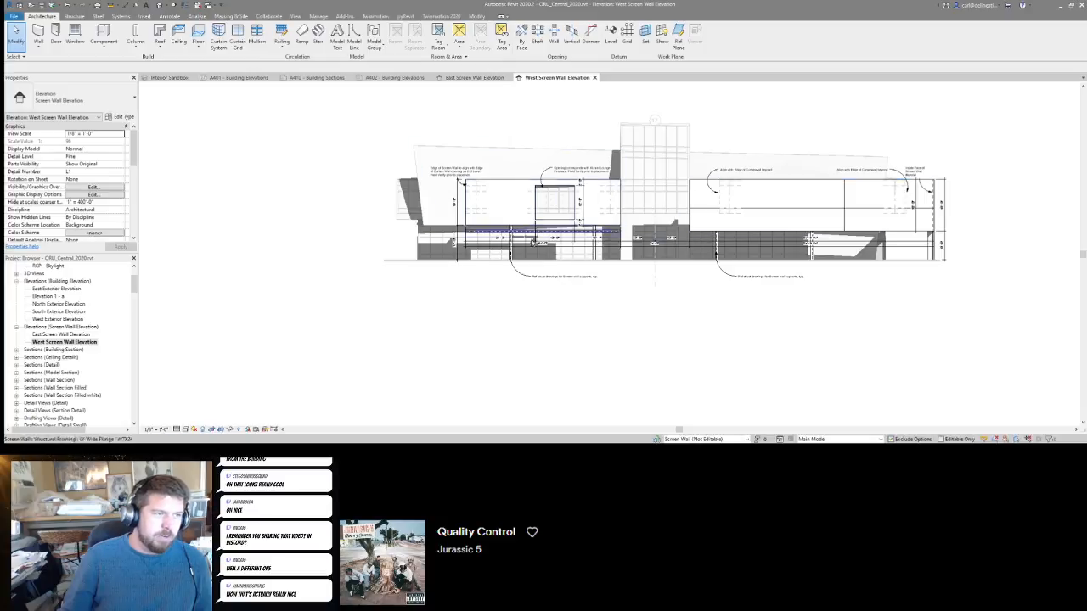
{"action": "scroll", "coordinate": [485, 181], "scroll_direction": "up", "scroll_amount": 3}
{"action": "scroll", "coordinate": [510, 243], "scroll_direction": "down", "scroll_amount": 2}
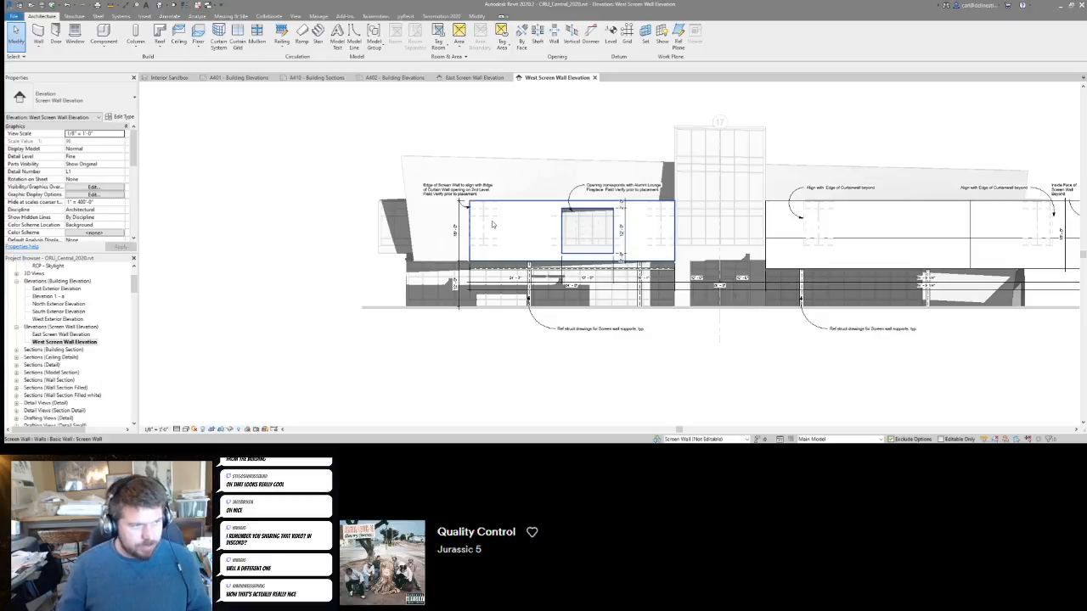
Examine the north and south exterior elevations on sheet A402 - Building Elevations.
{"action": "left_click", "coordinate": [393, 78]}
{"action": "scroll", "coordinate": [639, 211], "scroll_direction": "up", "scroll_amount": 3}
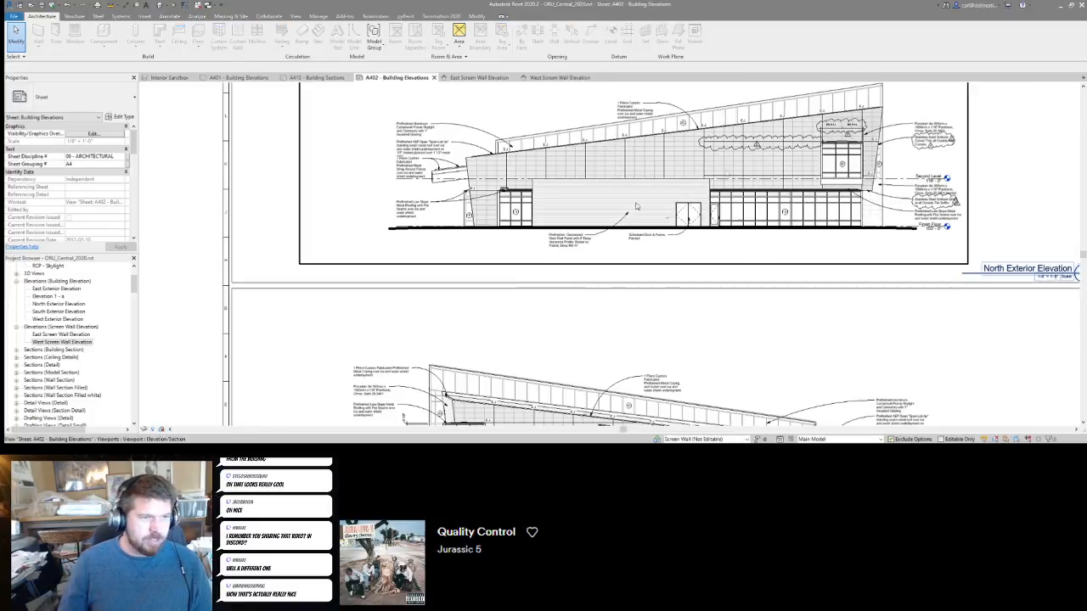
{"action": "scroll", "coordinate": [730, 191], "scroll_direction": "down", "scroll_amount": 3}
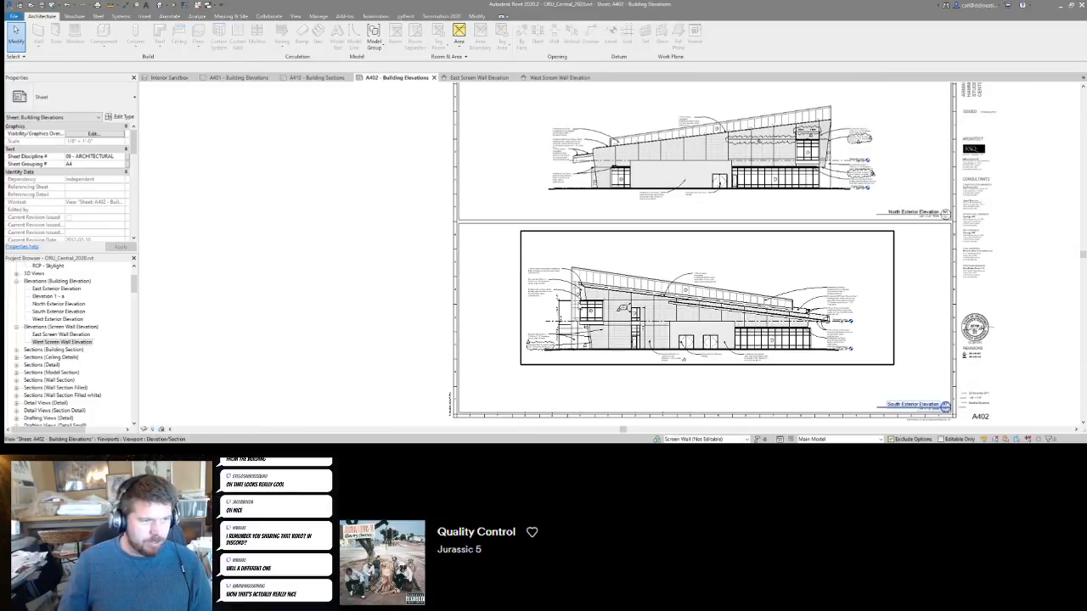
{"action": "scroll", "coordinate": [579, 330], "scroll_direction": "up", "scroll_amount": 3}
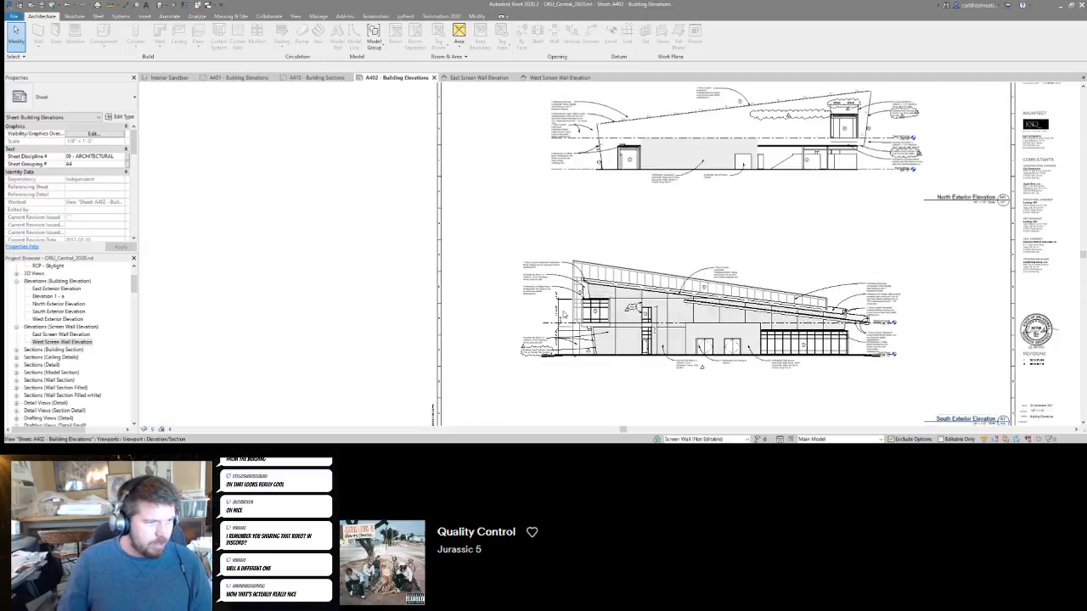
{"action": "scroll", "coordinate": [580, 331], "scroll_direction": "down", "scroll_amount": 2}
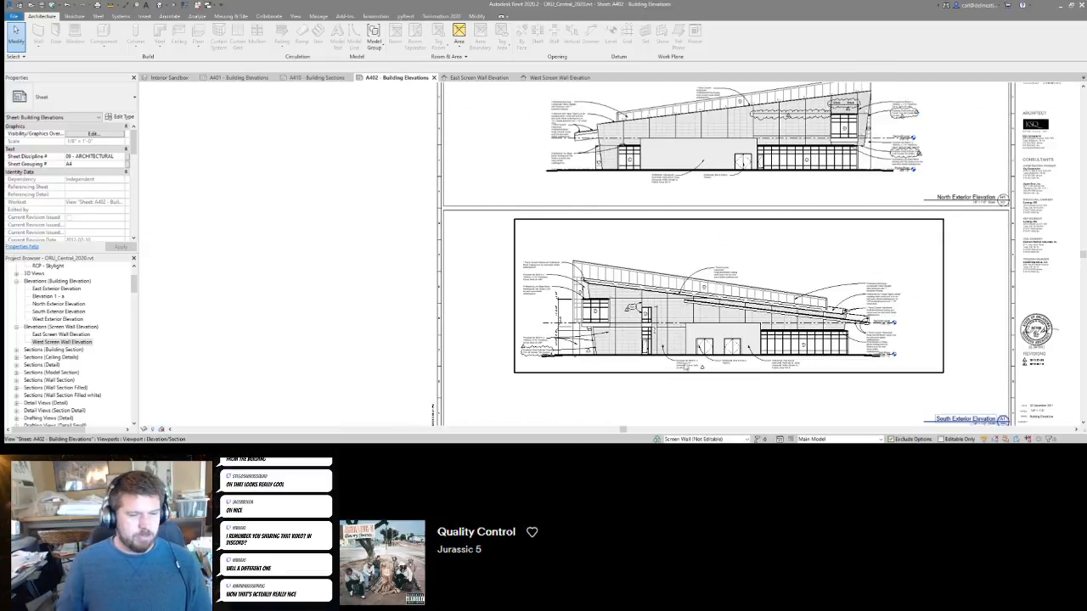
{"action": "scroll", "coordinate": [628, 319], "scroll_direction": "up", "scroll_amount": 2}
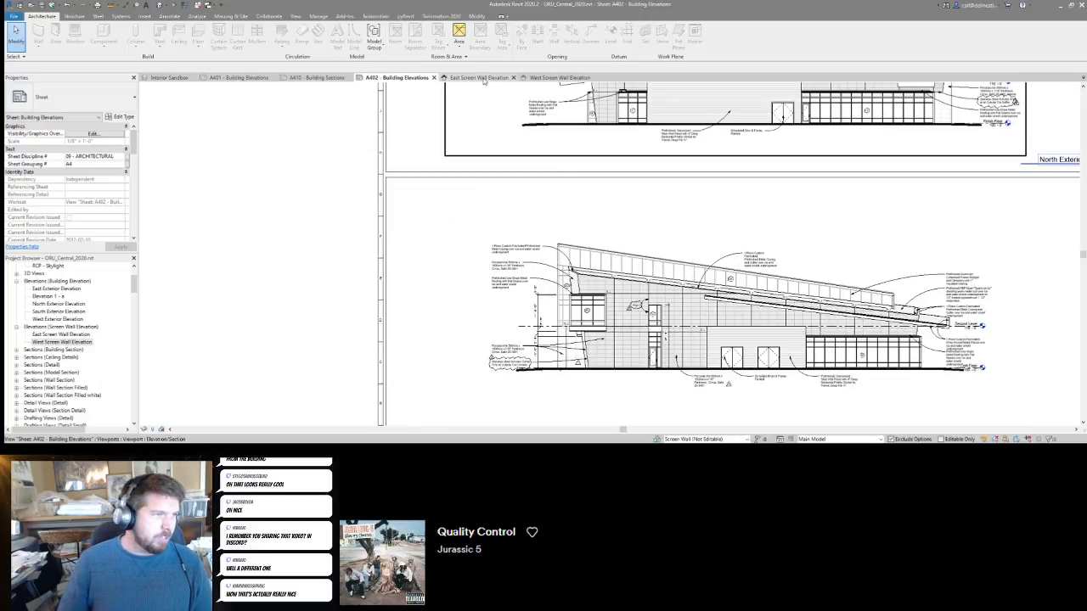
Return to the West Screen Wall Elevation and inspect the screen wall panels and their alignment notes.
{"action": "left_click", "coordinate": [556, 78]}
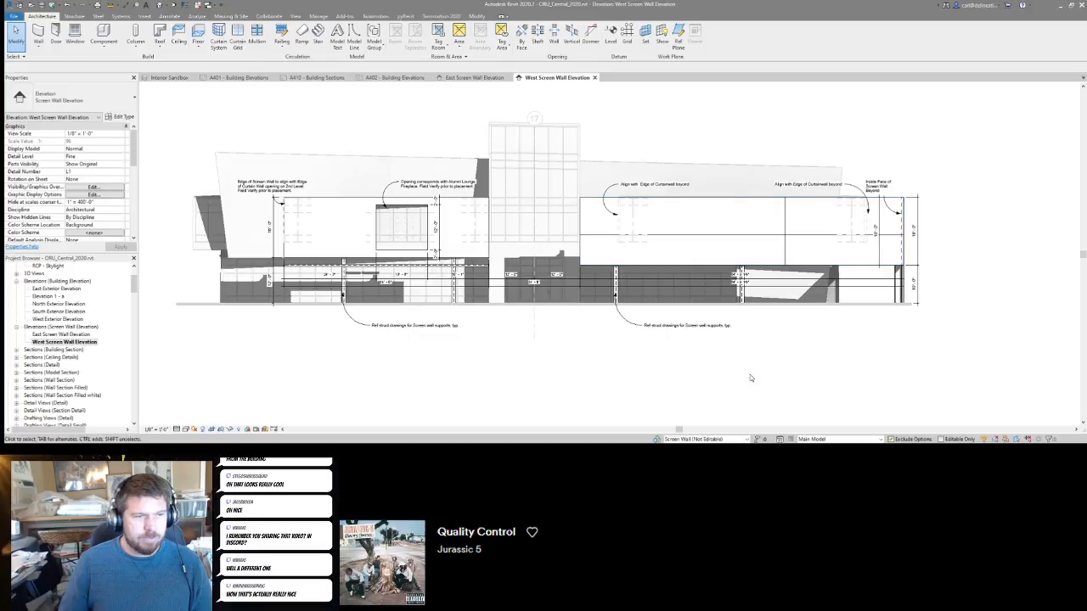
{"action": "scroll", "coordinate": [639, 232], "scroll_direction": "up", "scroll_amount": 1}
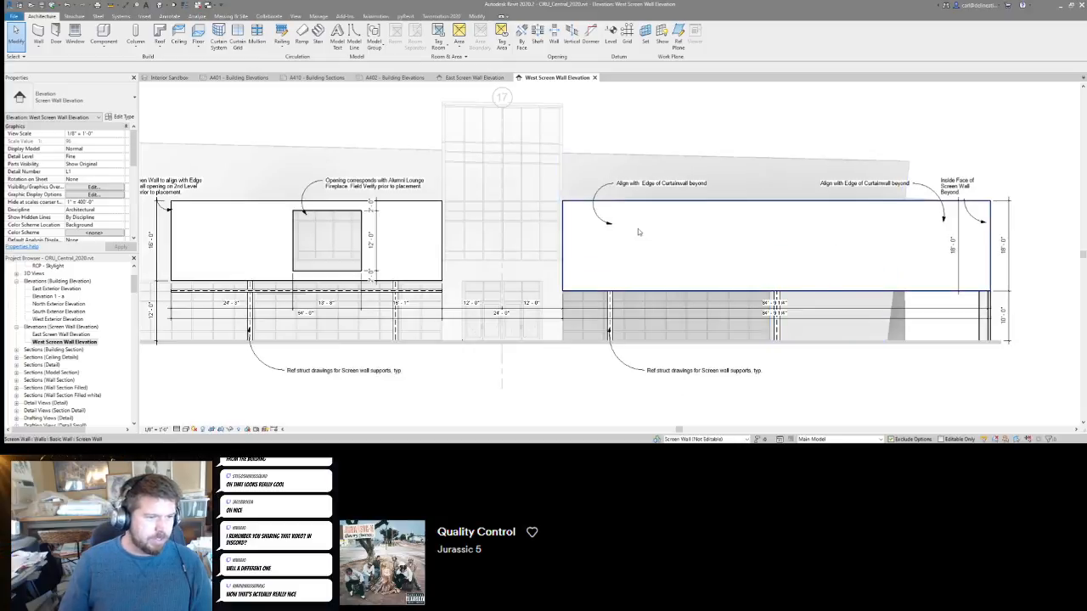
{"action": "scroll", "coordinate": [639, 230], "scroll_direction": "down", "scroll_amount": 1}
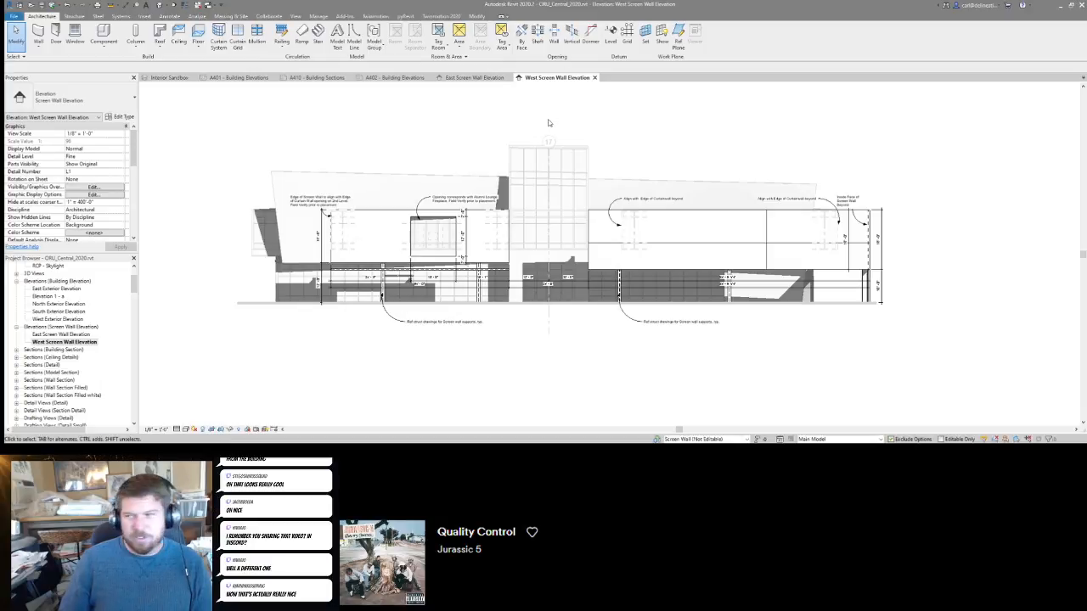
{"action": "middle_click_drag", "start_coordinate": [408, 148], "coordinate": [541, 131]}
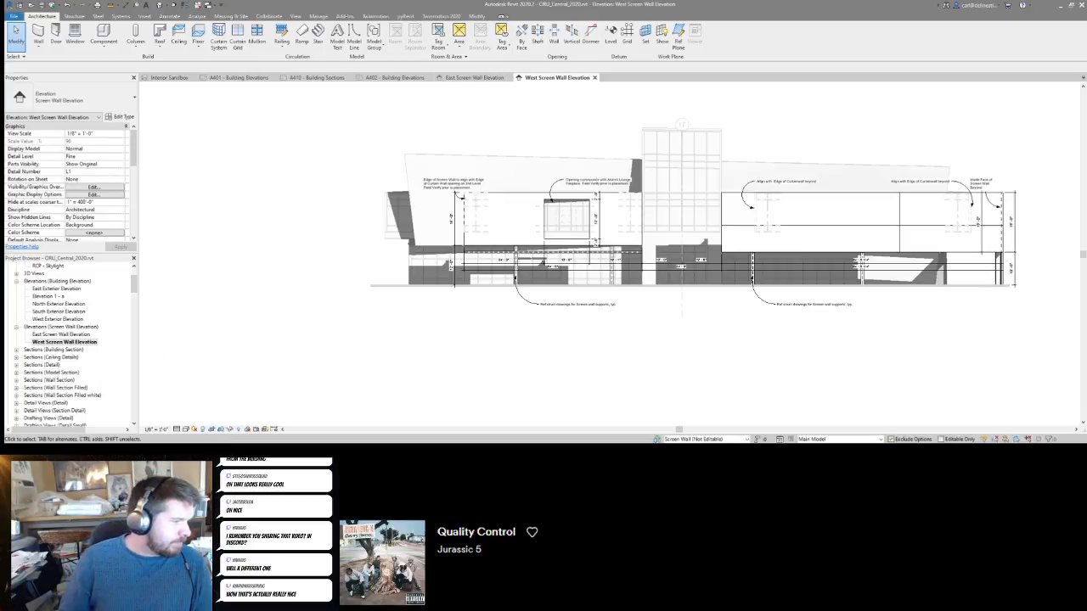
Switch to the house project's sheet A1.03 and review its area plans and area schedule.
{"action": "mouse_move", "coordinate": [153, 449]}
{"action": "left_click", "coordinate": [104, 422]}
{"action": "middle_click_drag", "start_coordinate": [565, 231], "coordinate": [547, 180]}
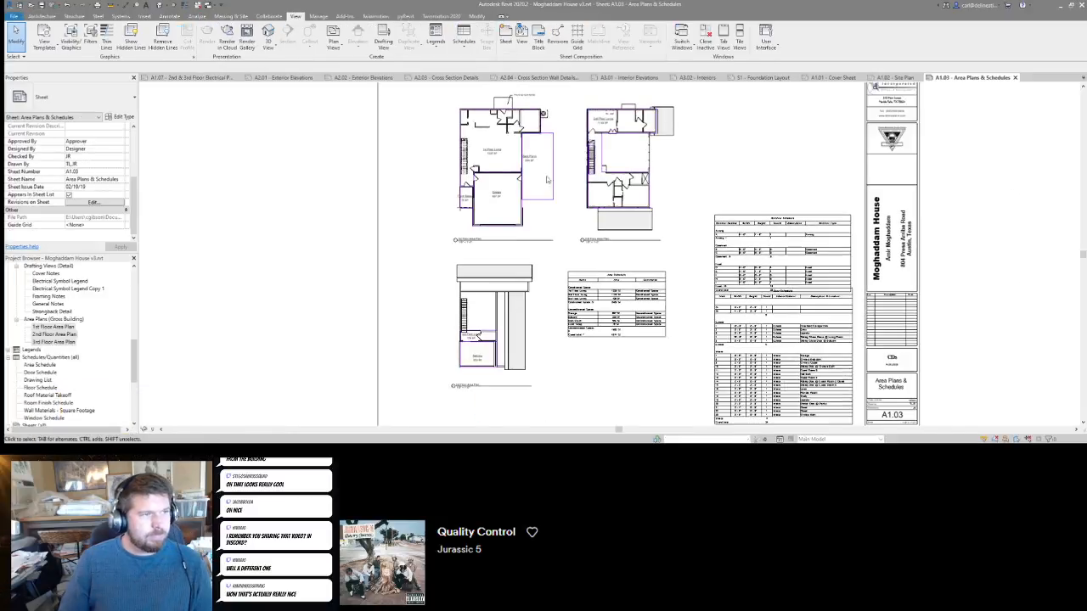
{"action": "scroll", "coordinate": [547, 180], "scroll_direction": "up", "scroll_amount": 5}
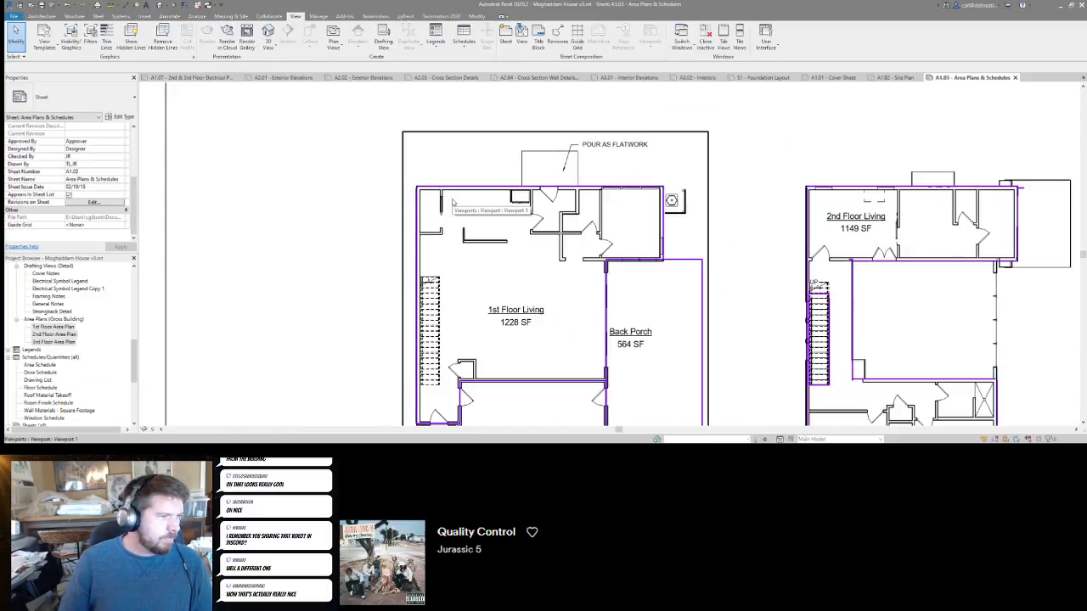
{"action": "scroll", "coordinate": [453, 202], "scroll_direction": "down", "scroll_amount": 5}
{"action": "scroll", "coordinate": [524, 341], "scroll_direction": "up", "scroll_amount": 4}
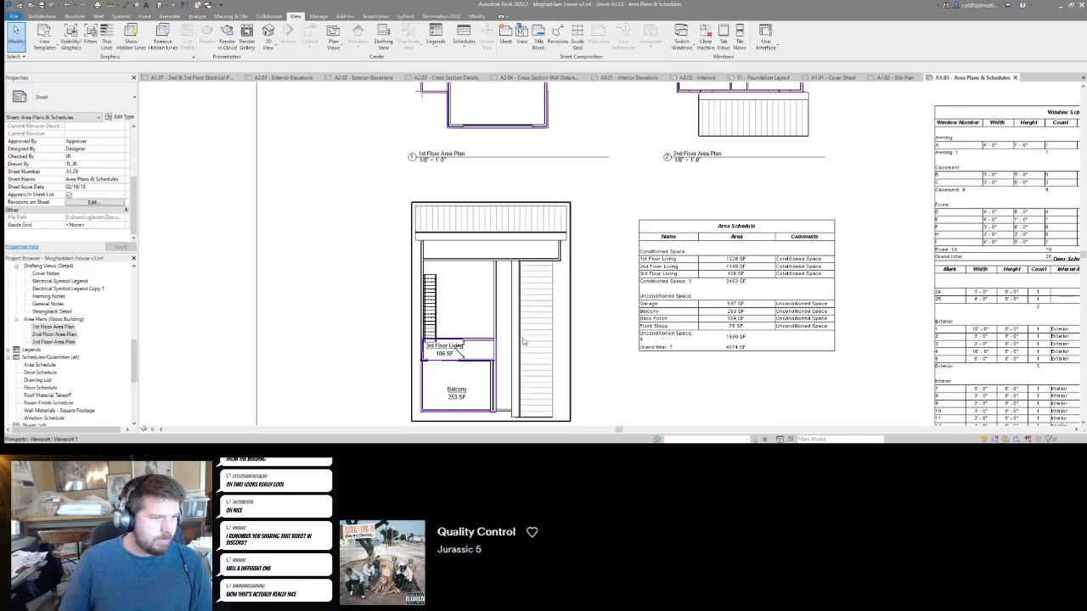
{"action": "scroll", "coordinate": [524, 342], "scroll_direction": "down", "scroll_amount": 4}
{"action": "scroll", "coordinate": [694, 211], "scroll_direction": "up", "scroll_amount": 4}
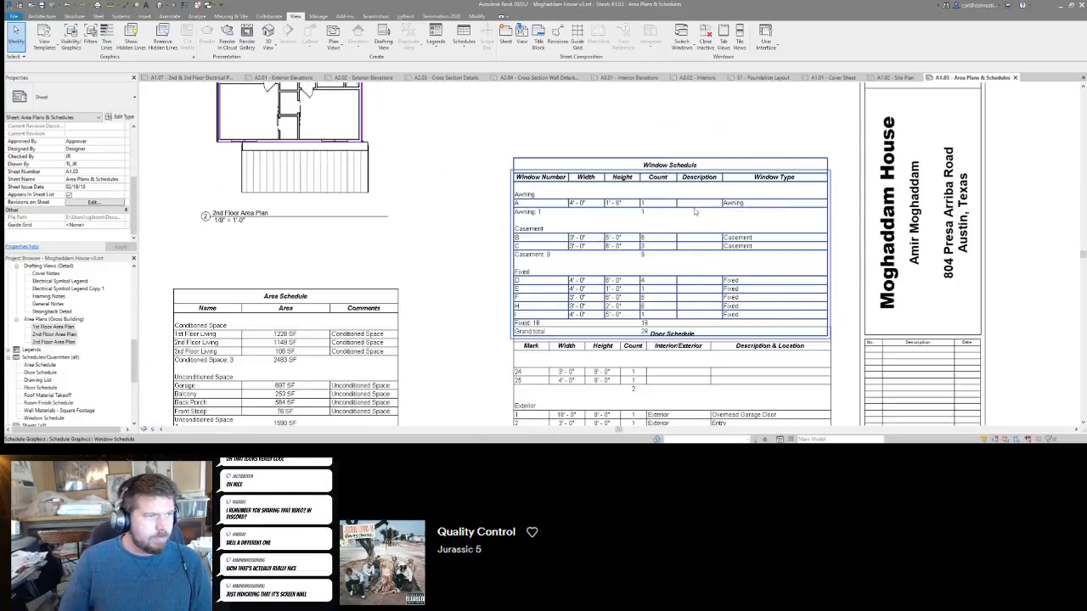
Examine the window and door schedules beside the area plans on sheet A1.03.
{"action": "scroll", "coordinate": [692, 212], "scroll_direction": "down", "scroll_amount": 1}
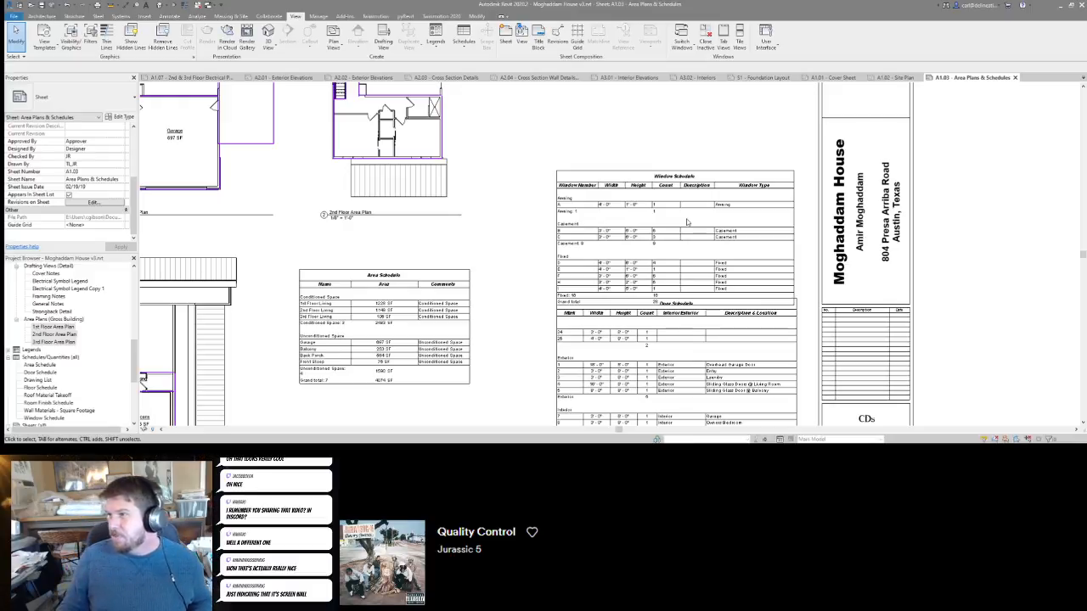
{"action": "scroll", "coordinate": [625, 245], "scroll_direction": "down", "scroll_amount": 2}
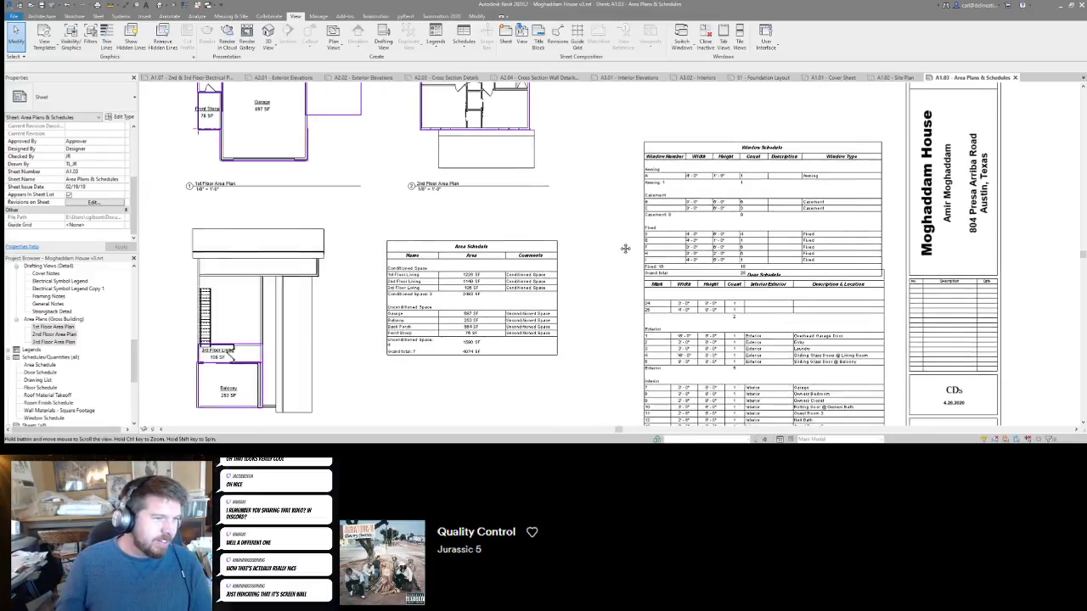
{"action": "scroll", "coordinate": [711, 235], "scroll_direction": "up", "scroll_amount": 4}
{"action": "scroll", "coordinate": [700, 258], "scroll_direction": "down", "scroll_amount": 3}
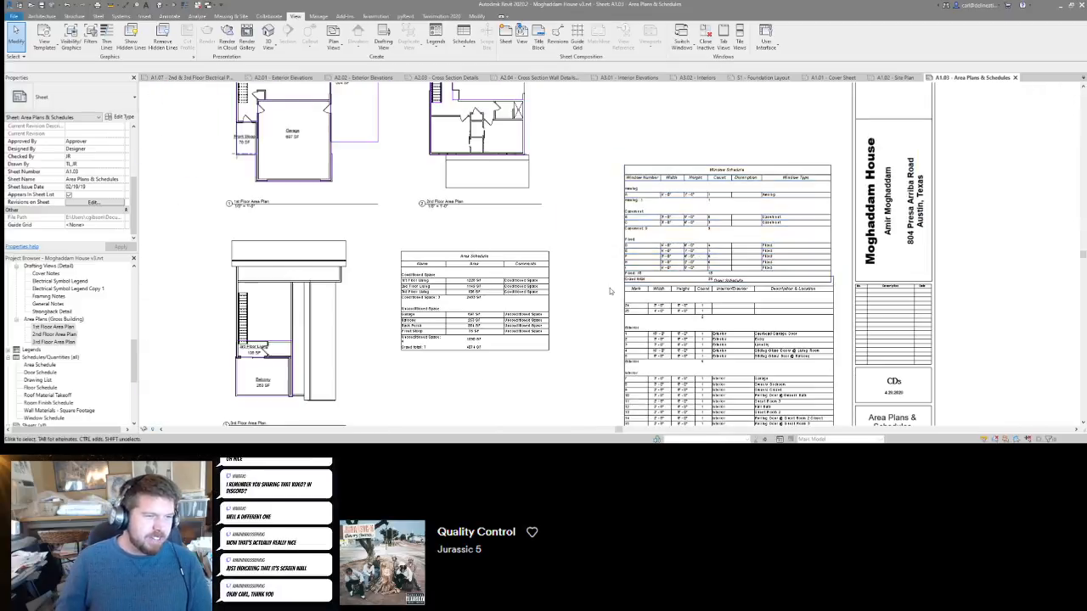
{"action": "middle_click_drag", "start_coordinate": [626, 348], "coordinate": [637, 287]}
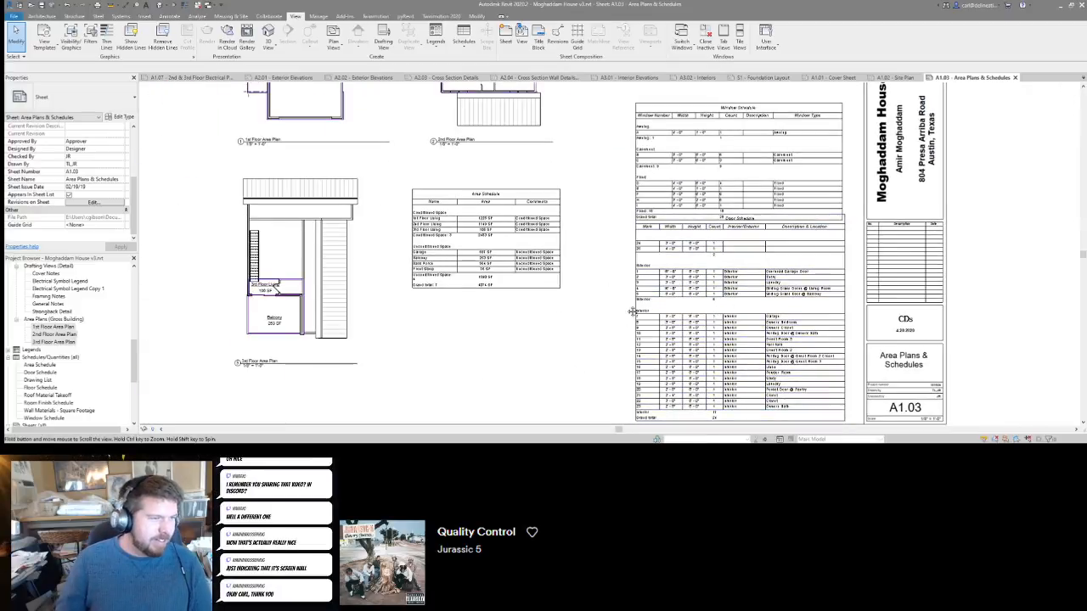
{"action": "scroll", "coordinate": [671, 291], "scroll_direction": "up", "scroll_amount": 2}
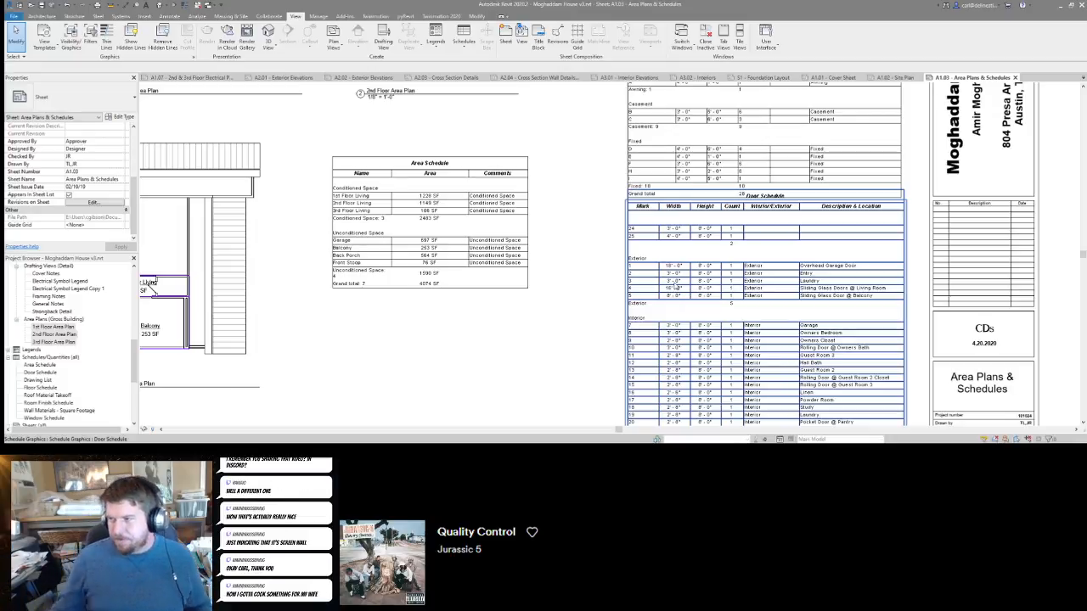
{"action": "scroll", "coordinate": [582, 249], "scroll_direction": "down", "scroll_amount": 3}
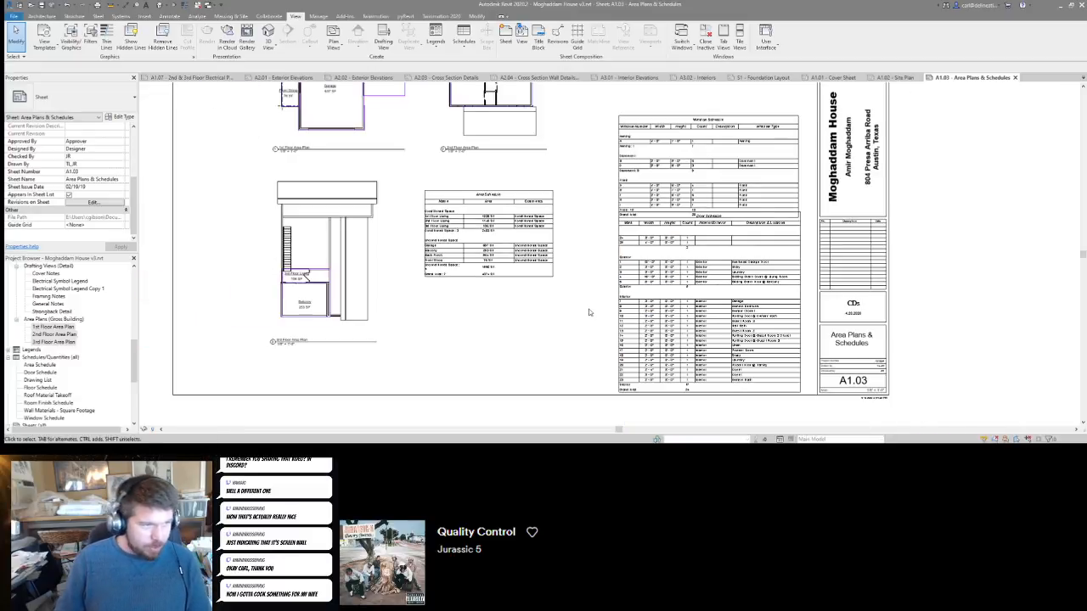
{"action": "scroll", "coordinate": [679, 291], "scroll_direction": "up", "scroll_amount": 5}
{"action": "scroll", "coordinate": [644, 270], "scroll_direction": "down", "scroll_amount": 3}
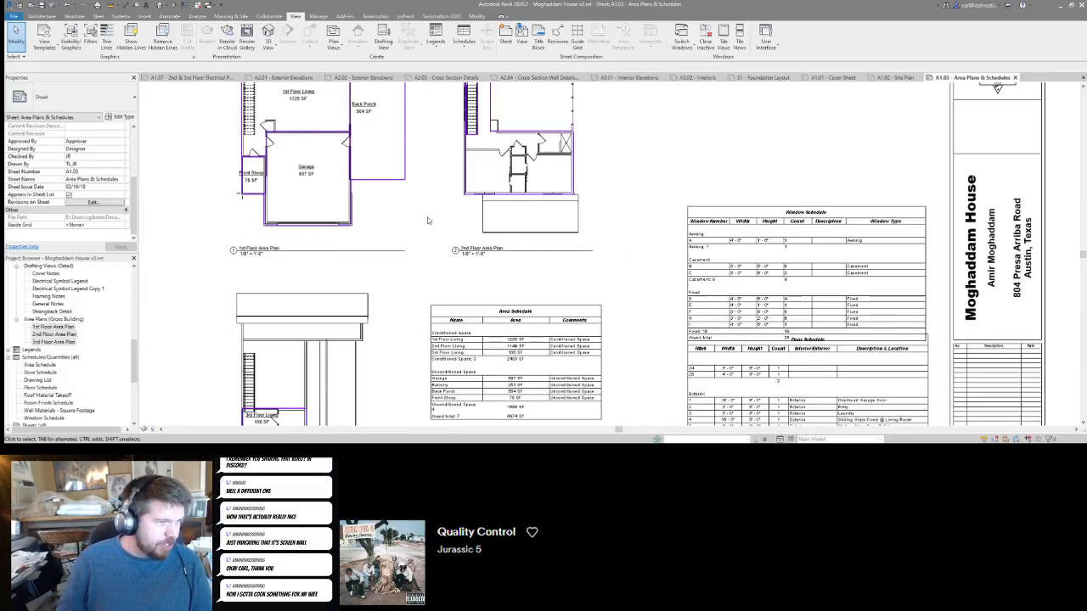
Activate the 1st Floor Area Plan view on sheet A1.03 for editing in place.
{"action": "scroll", "coordinate": [626, 159], "scroll_direction": "up", "scroll_amount": 4}
{"action": "scroll", "coordinate": [626, 159], "scroll_direction": "down", "scroll_amount": 3}
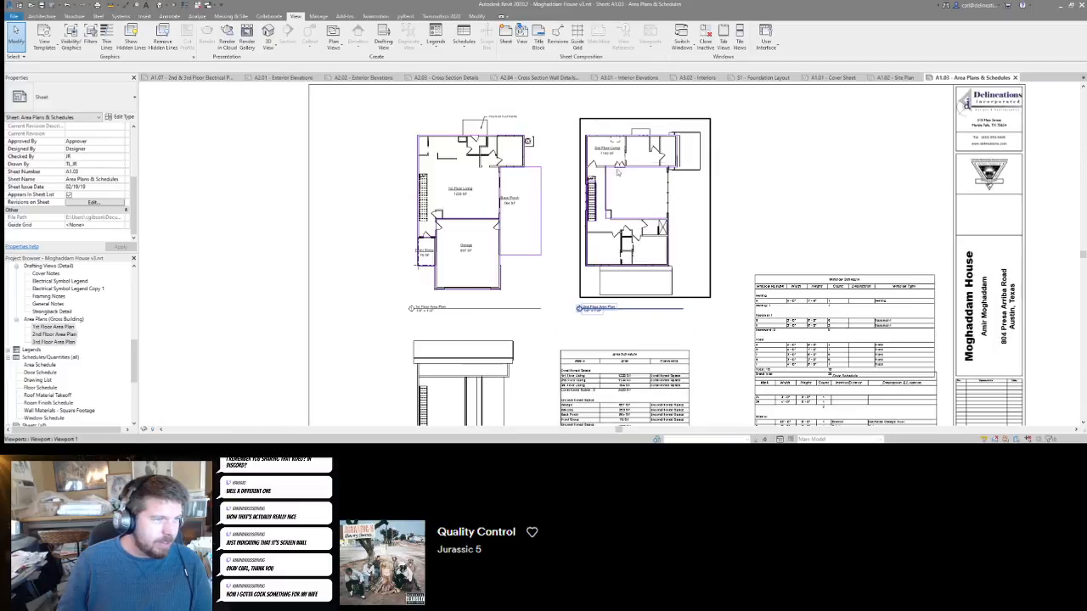
{"action": "scroll", "coordinate": [552, 262], "scroll_direction": "up", "scroll_amount": 5}
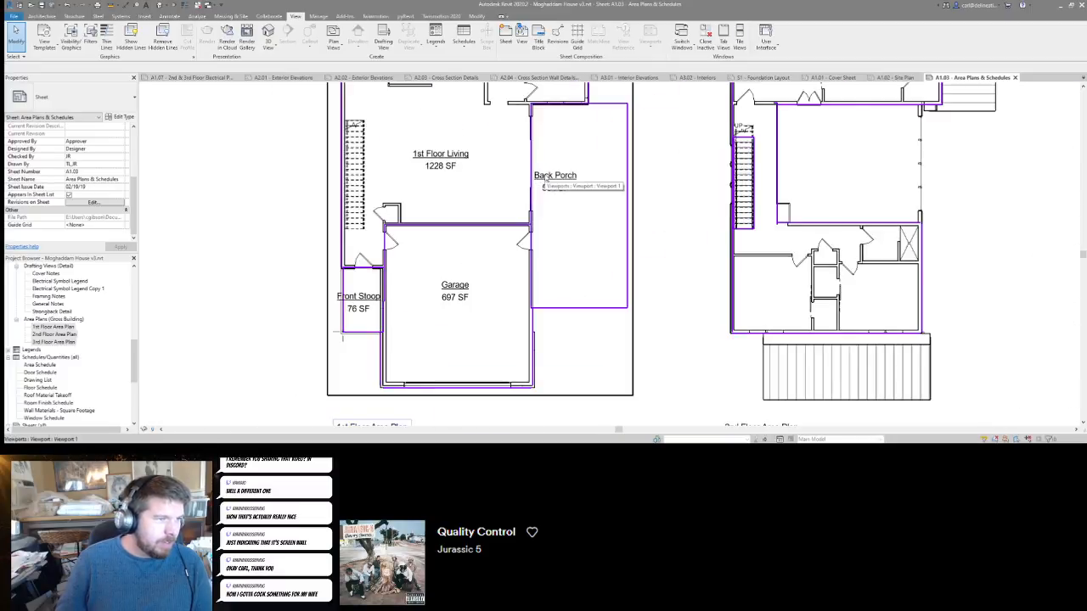
{"action": "double_click", "coordinate": [547, 169]}
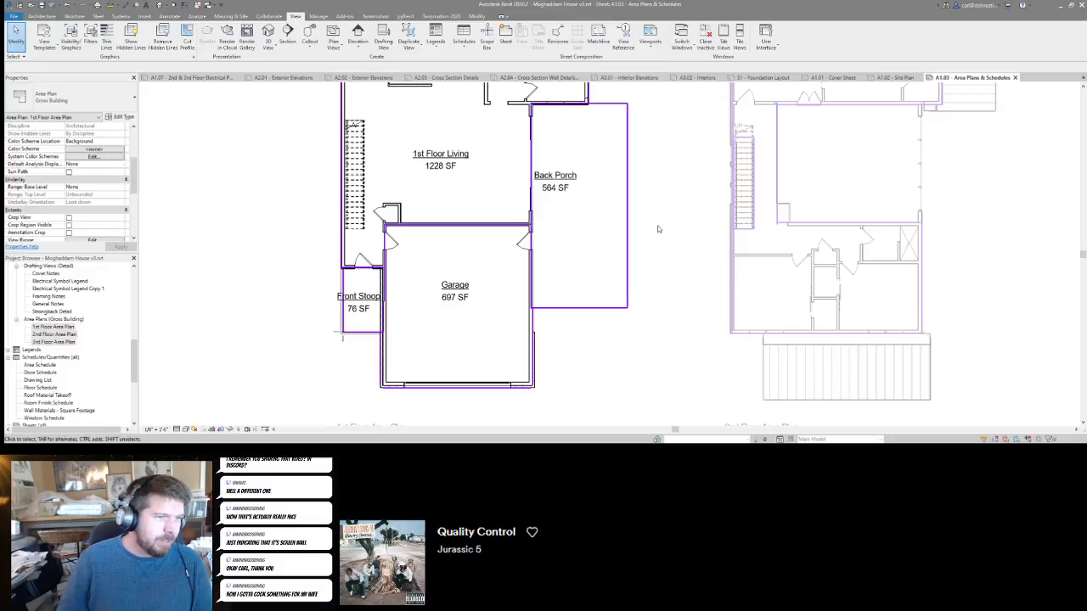
{"action": "scroll", "coordinate": [625, 275], "scroll_direction": "down", "scroll_amount": 3}
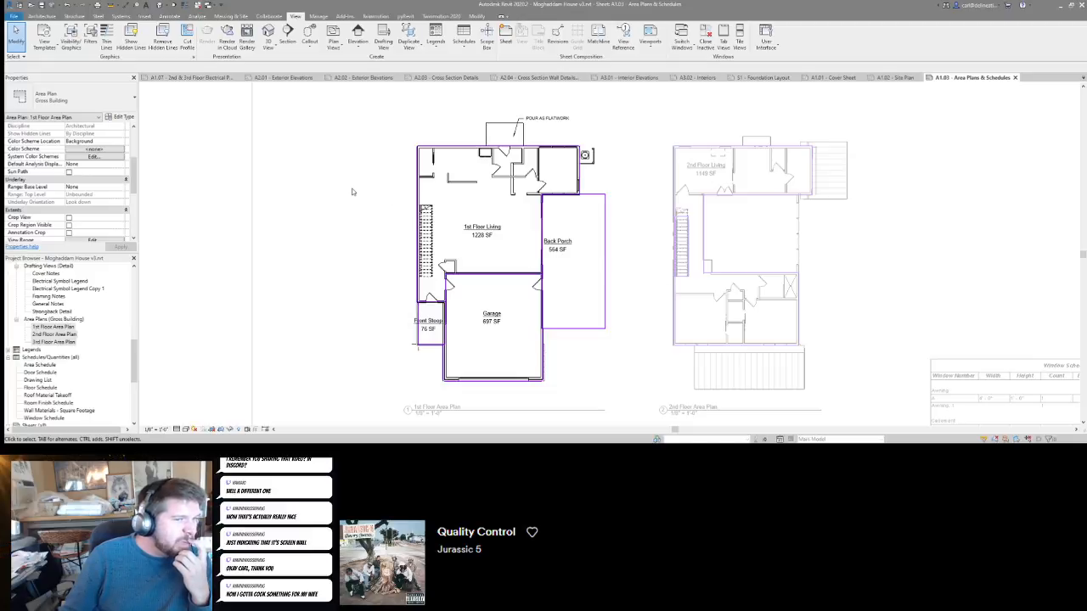
{"action": "left_click", "coordinate": [13, 16]}
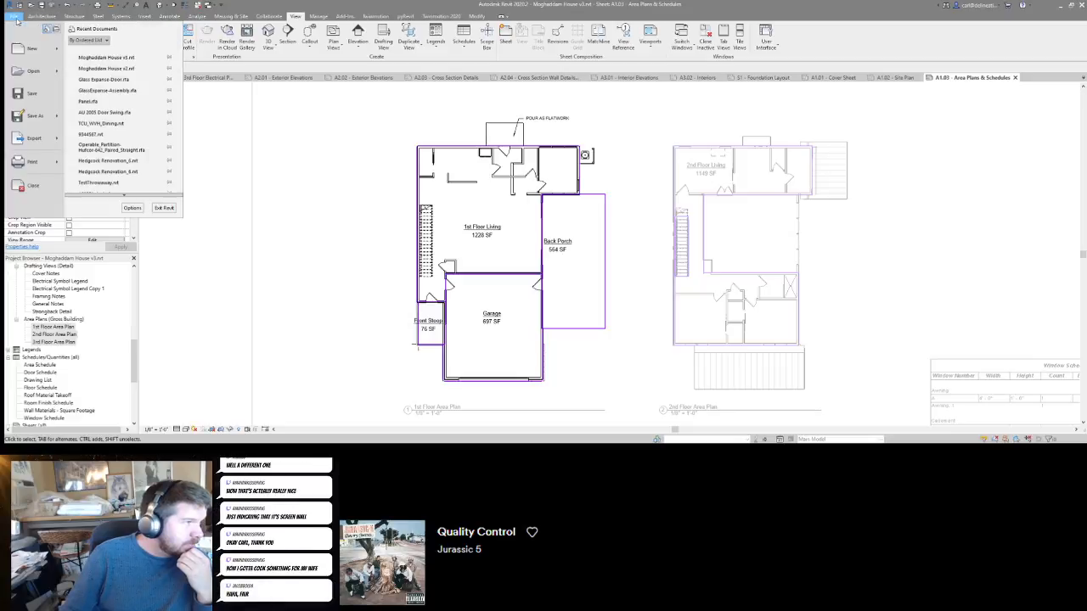
{"action": "left_click", "coordinate": [612, 182]}
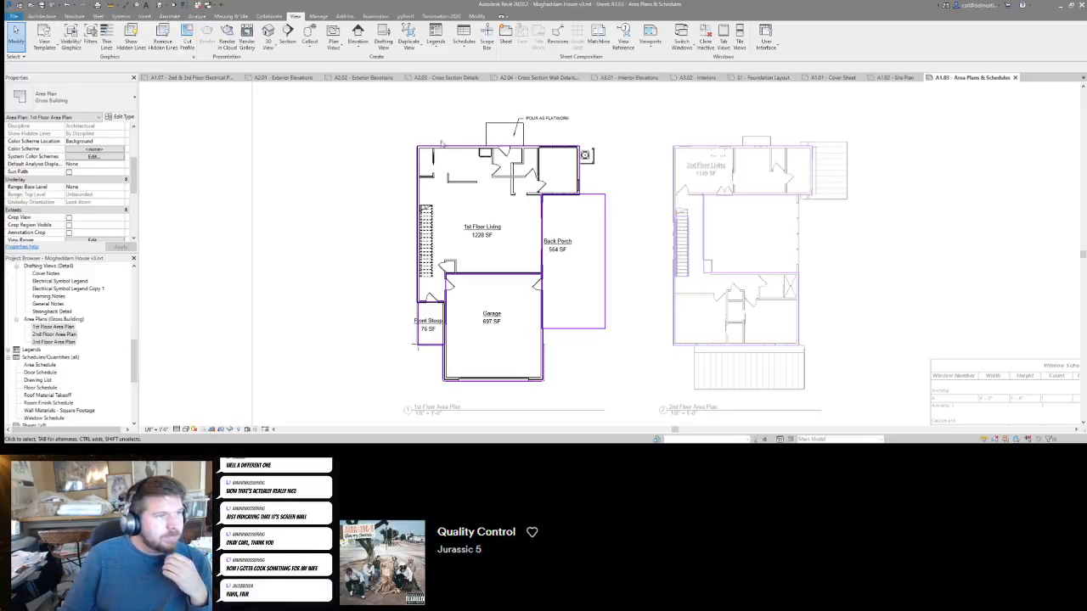
Sketch a rectangular 28.5" foundation slab over the Back Porch area, about 16 by 34 feet, using the same type as the flatwork slab.
{"action": "left_click", "coordinate": [495, 133]}
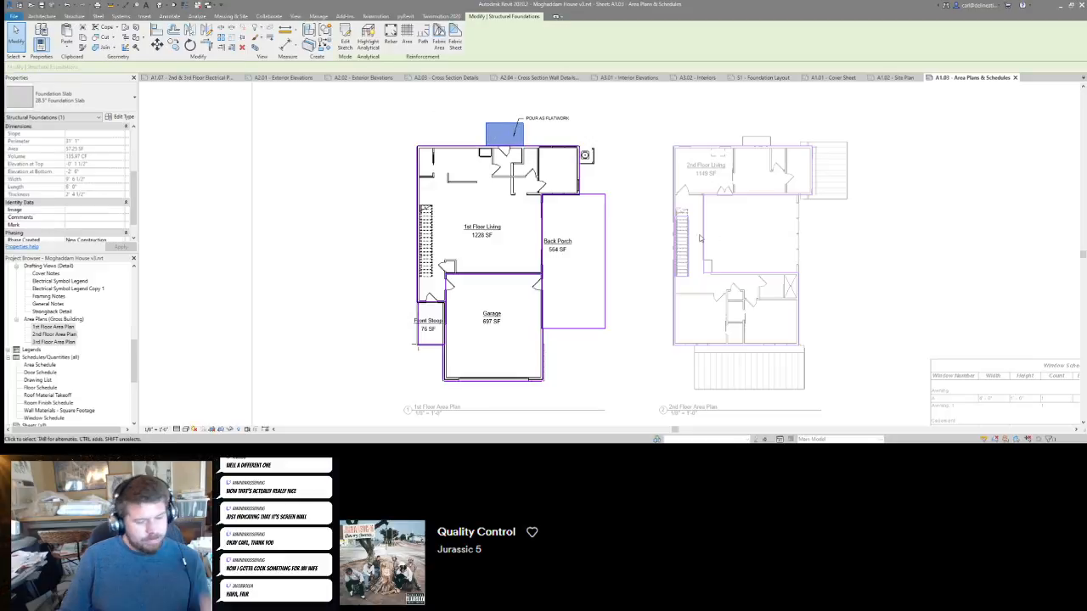
{"action": "left_click", "coordinate": [345, 38]}
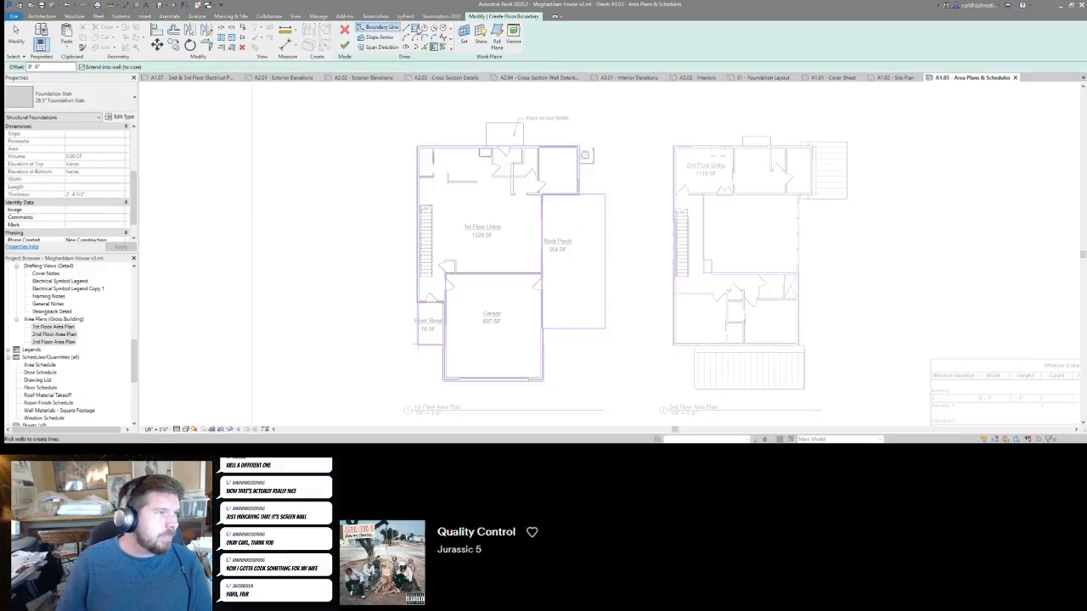
{"action": "left_click", "coordinate": [416, 28]}
{"action": "scroll", "coordinate": [544, 198], "scroll_direction": "up", "scroll_amount": 6}
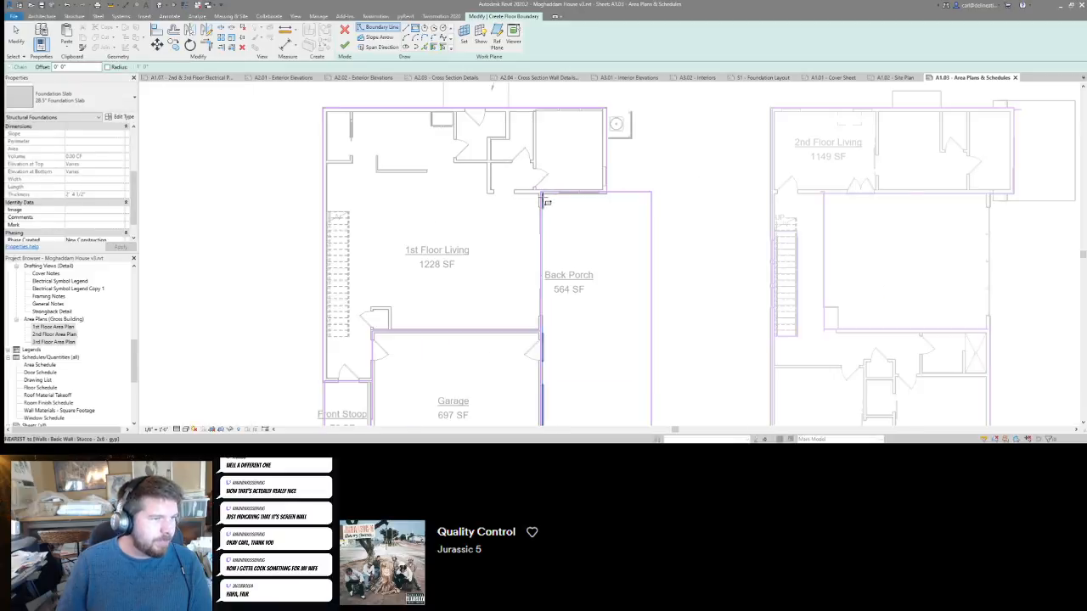
{"action": "left_click", "coordinate": [546, 185]}
{"action": "scroll", "coordinate": [546, 185], "scroll_direction": "down", "scroll_amount": 7}
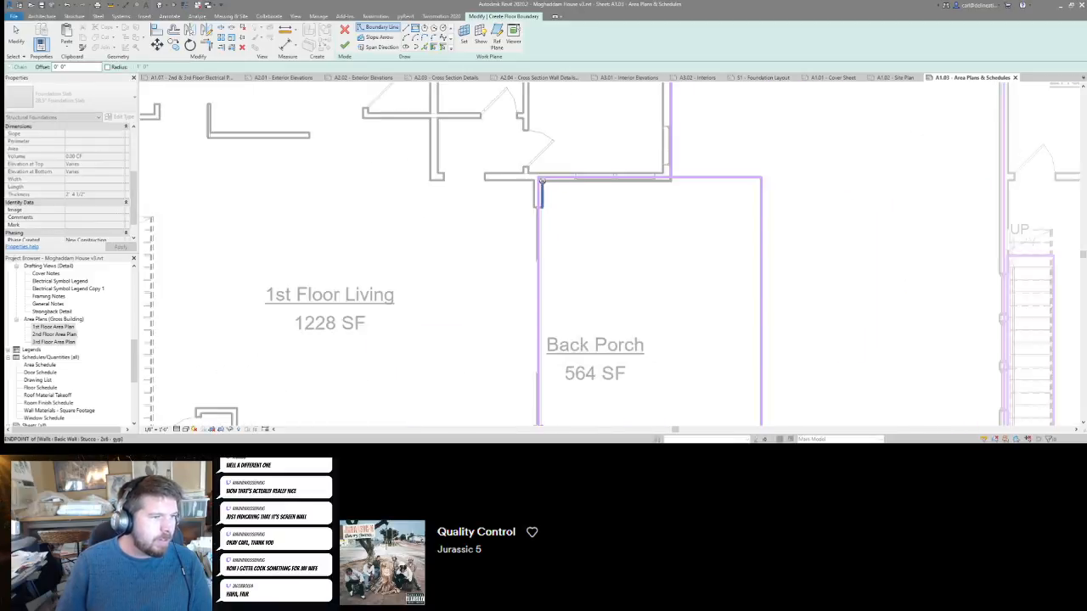
{"action": "left_click", "coordinate": [625, 358]}
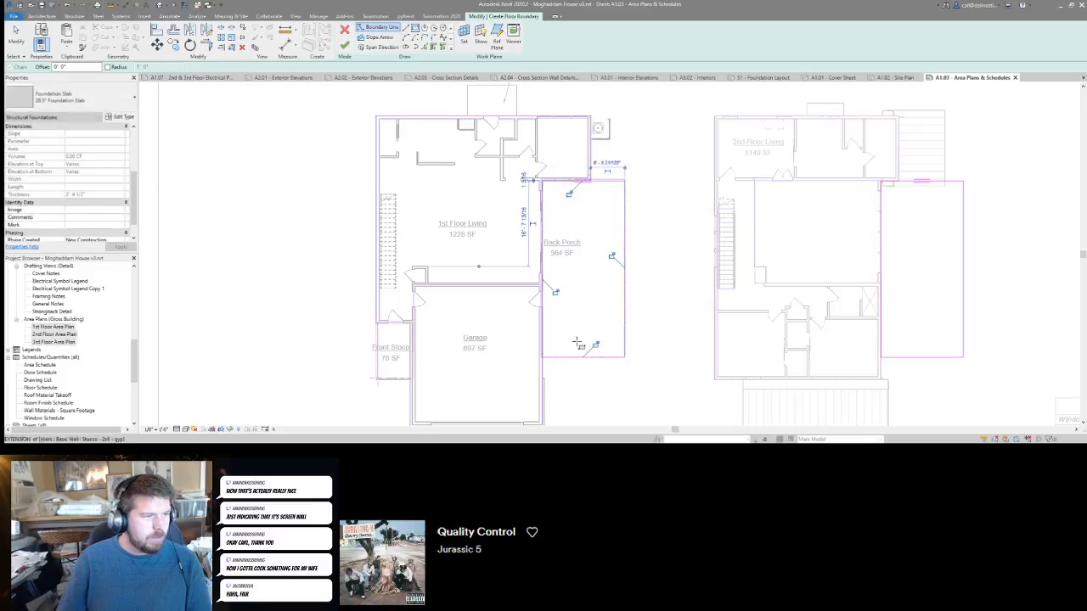
{"action": "scroll", "coordinate": [556, 316], "scroll_direction": "up", "scroll_amount": 5}
{"action": "scroll", "coordinate": [543, 348], "scroll_direction": "down", "scroll_amount": 5}
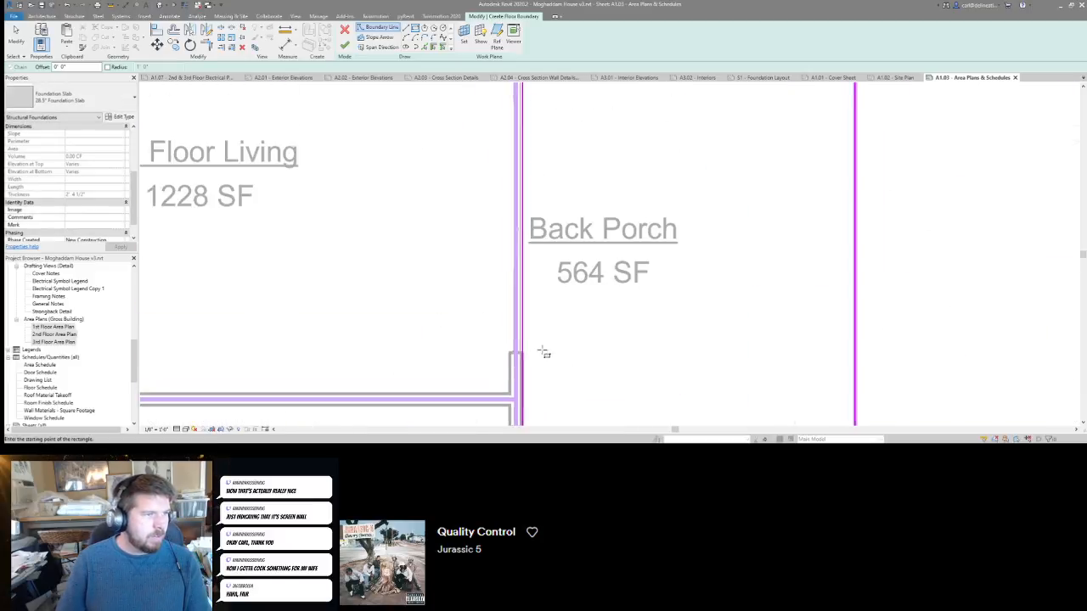
Finish the back porch slab without loading a span direction symbol family, and deactivate the 1st Floor Area Plan view.
{"action": "key", "text": "Escape"}
{"action": "scroll", "coordinate": [571, 270], "scroll_direction": "down", "scroll_amount": 1}
{"action": "key", "text": "f"}
{"action": "key", "text": "f"}
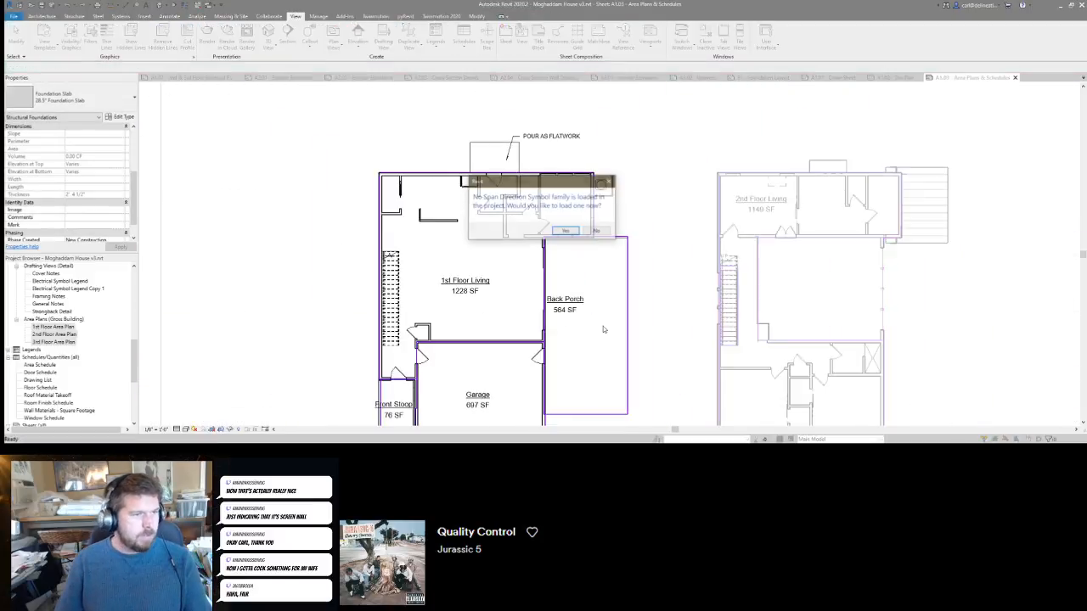
{"action": "left_click", "coordinate": [595, 231]}
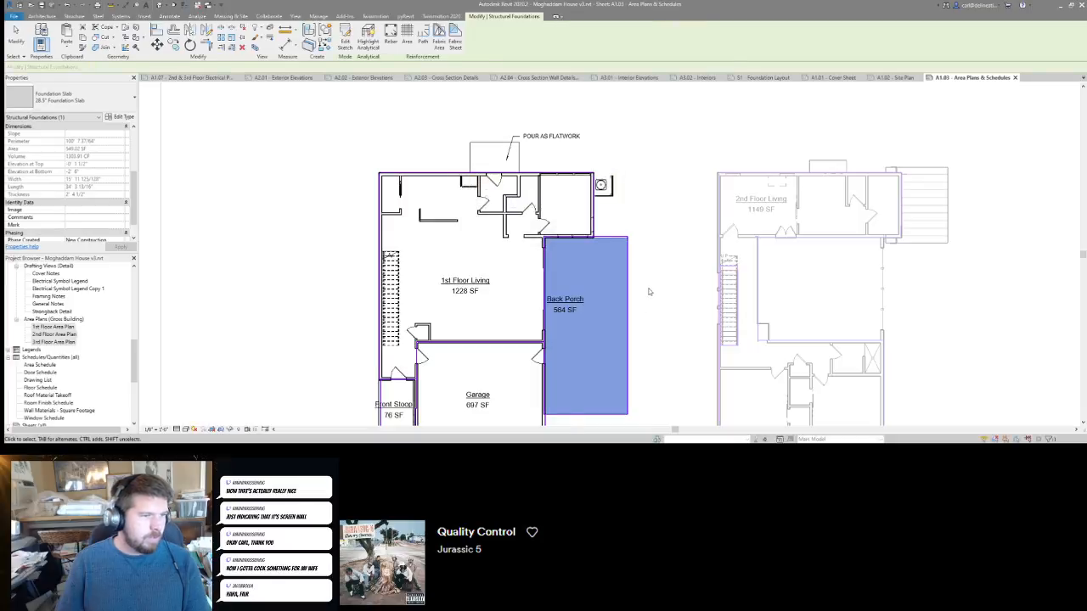
{"action": "left_click", "coordinate": [650, 280]}
{"action": "scroll", "coordinate": [603, 238], "scroll_direction": "up", "scroll_amount": 3}
{"action": "scroll", "coordinate": [601, 239], "scroll_direction": "down", "scroll_amount": 3}
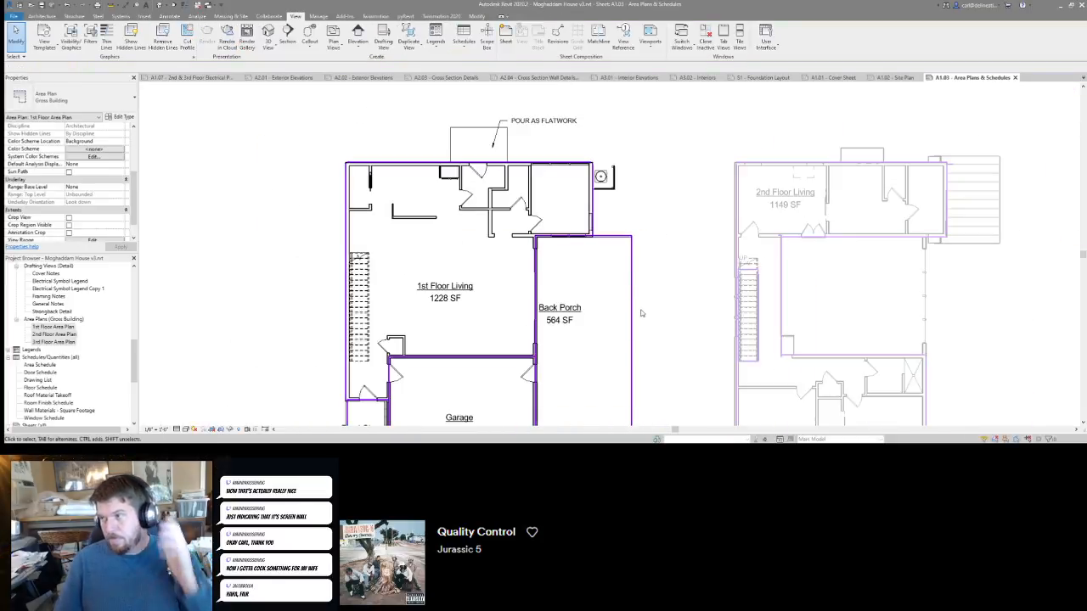
{"action": "scroll", "coordinate": [650, 280], "scroll_direction": "down", "scroll_amount": 2}
{"action": "double_click", "coordinate": [665, 224]}
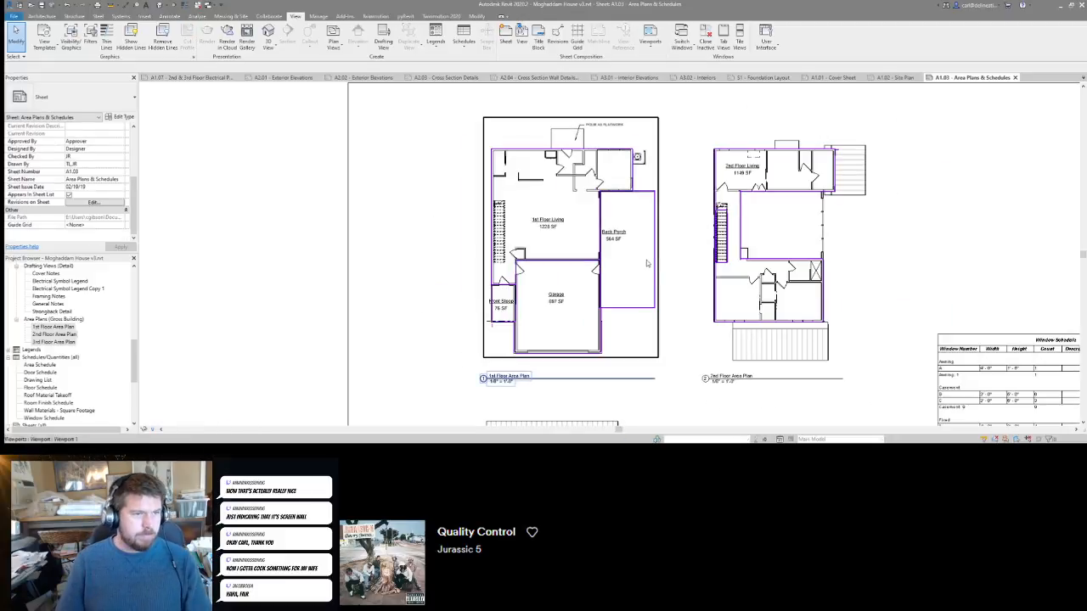
Open the default 3D view and inspect the back porch slab and the house exterior from several sides.
{"action": "scroll", "coordinate": [633, 239], "scroll_direction": "down", "scroll_amount": 2}
{"action": "key", "text": "d"}
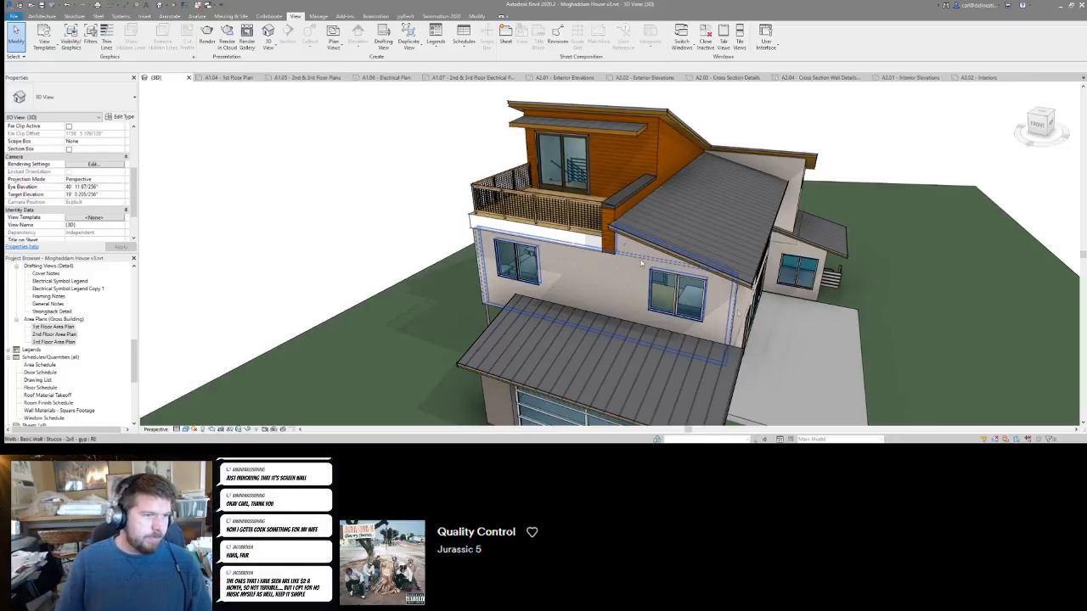
{"action": "middle_click_drag", "start_coordinate": [798, 359], "coordinate": [511, 147], "text": "shift"}
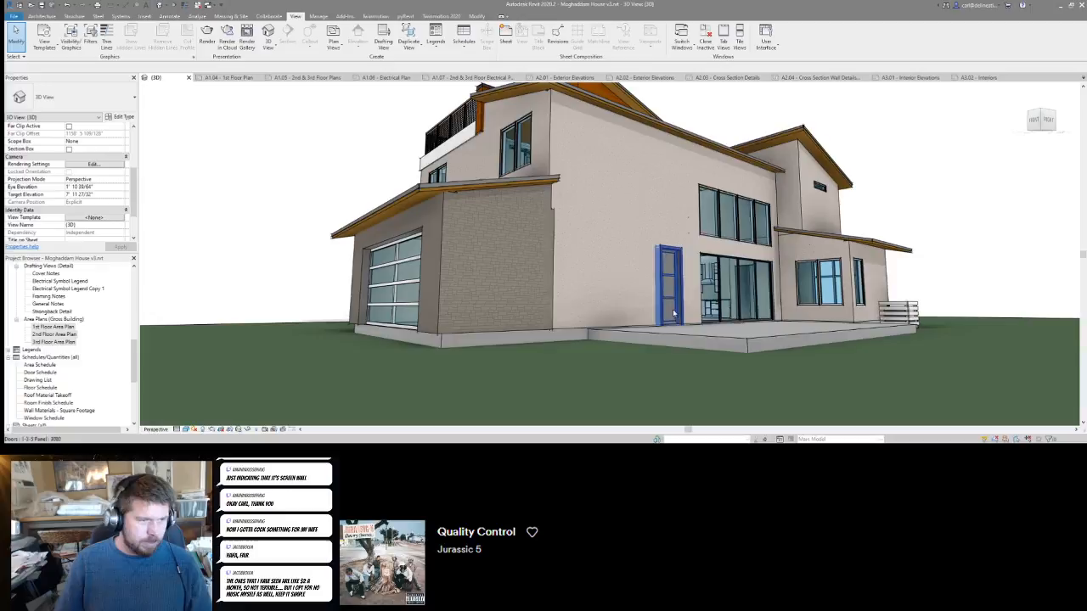
{"action": "left_click", "coordinate": [748, 320]}
{"action": "middle_click_drag", "start_coordinate": [747, 319], "coordinate": [798, 374], "text": "shift"}
{"action": "key", "text": "Escape"}
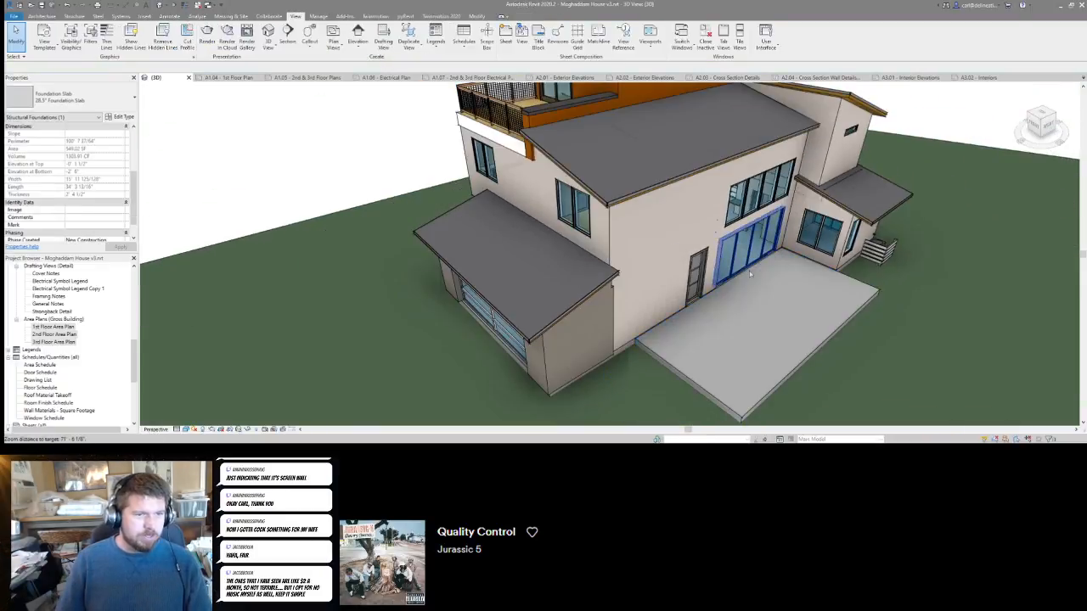
{"action": "middle_click_drag", "start_coordinate": [882, 183], "coordinate": [662, 374], "text": "shift"}
{"action": "middle_click_drag", "start_coordinate": [505, 318], "coordinate": [692, 331], "text": "shift"}
{"action": "middle_click_drag", "start_coordinate": [605, 167], "coordinate": [534, 219], "text": "shift"}
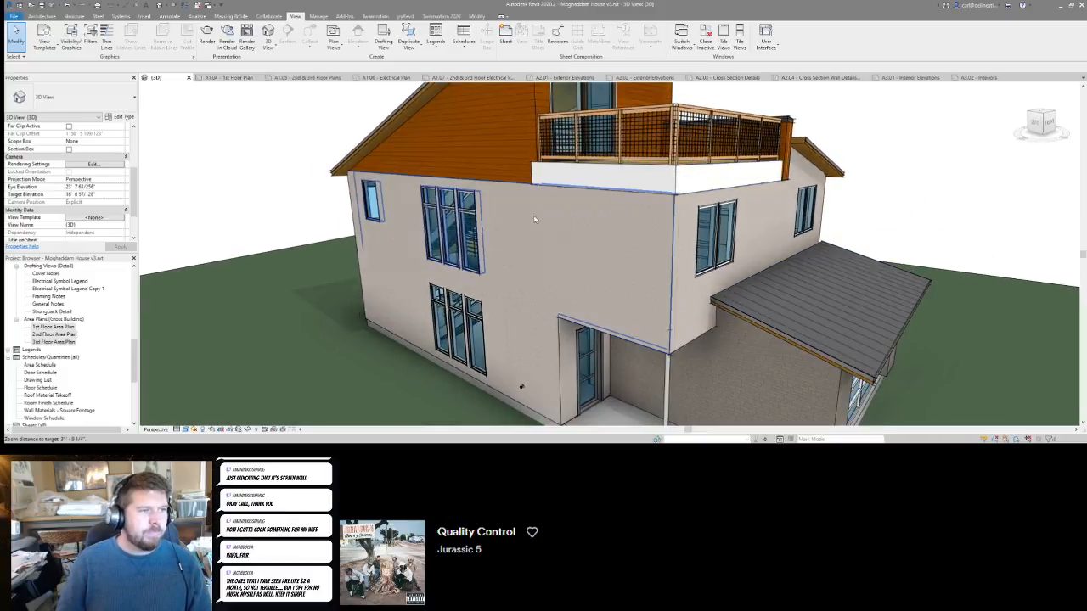
Examine the balcony's railing, floor edge and short siding wall, and how they meet the stucco walls below.
{"action": "left_click", "coordinate": [623, 272]}
{"action": "middle_click_drag", "start_coordinate": [623, 272], "coordinate": [641, 191], "text": "shift"}
{"action": "middle_click_drag", "start_coordinate": [674, 238], "coordinate": [491, 148], "text": "shift"}
{"action": "middle_click_drag", "start_coordinate": [431, 38], "coordinate": [433, 23]}
{"action": "scroll", "coordinate": [643, 312], "scroll_direction": "up", "scroll_amount": 1}
{"action": "scroll", "coordinate": [645, 310], "scroll_direction": "down", "scroll_amount": 2}
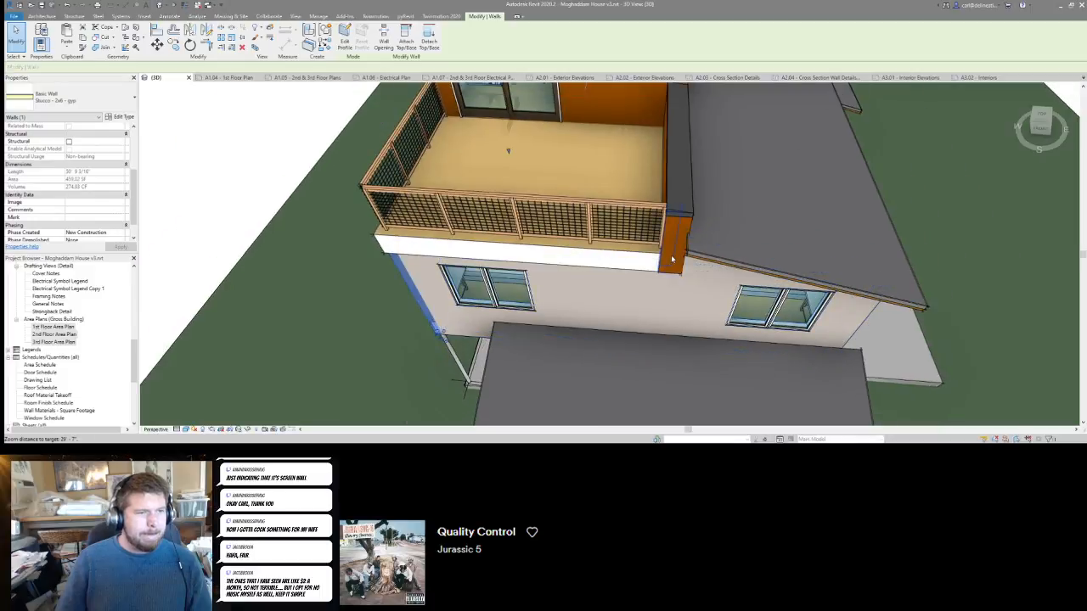
{"action": "left_click", "coordinate": [674, 258]}
{"action": "middle_click_drag", "start_coordinate": [485, 315], "coordinate": [905, 224], "text": "shift"}
{"action": "scroll", "coordinate": [905, 224], "scroll_direction": "down", "scroll_amount": 2}
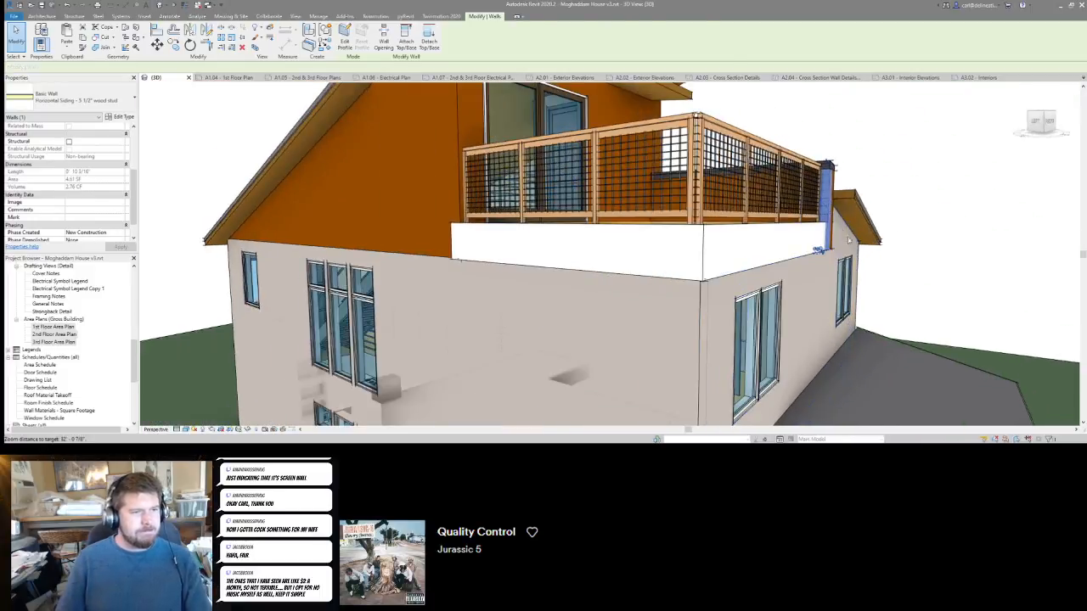
{"action": "key", "text": "Escape"}
{"action": "scroll", "coordinate": [688, 244], "scroll_direction": "down", "scroll_amount": 3}
{"action": "scroll", "coordinate": [689, 245], "scroll_direction": "up", "scroll_amount": 3}
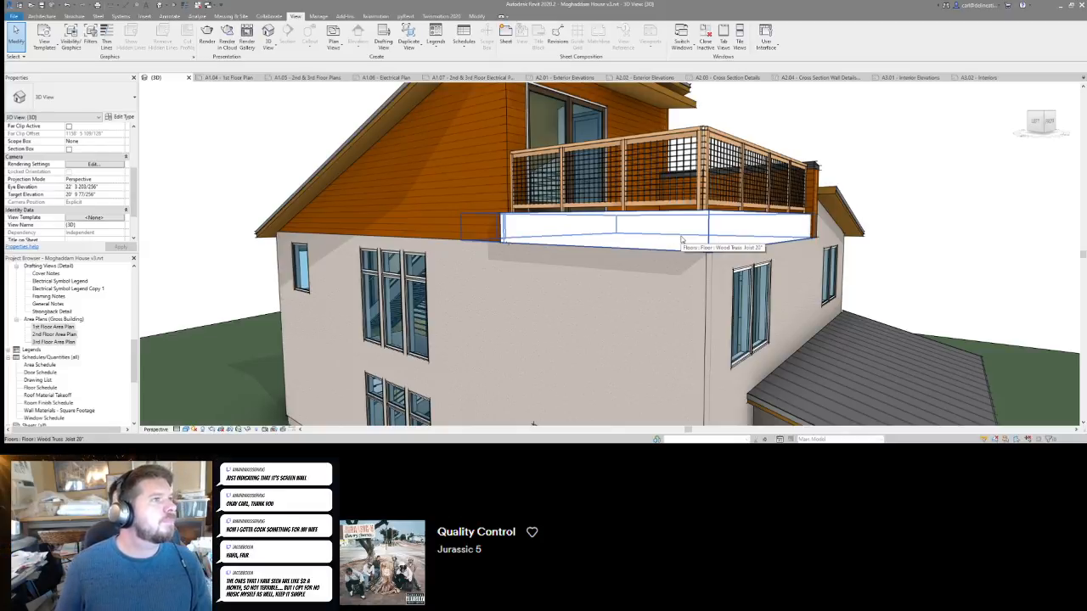
{"action": "scroll", "coordinate": [681, 240], "scroll_direction": "down", "scroll_amount": 5}
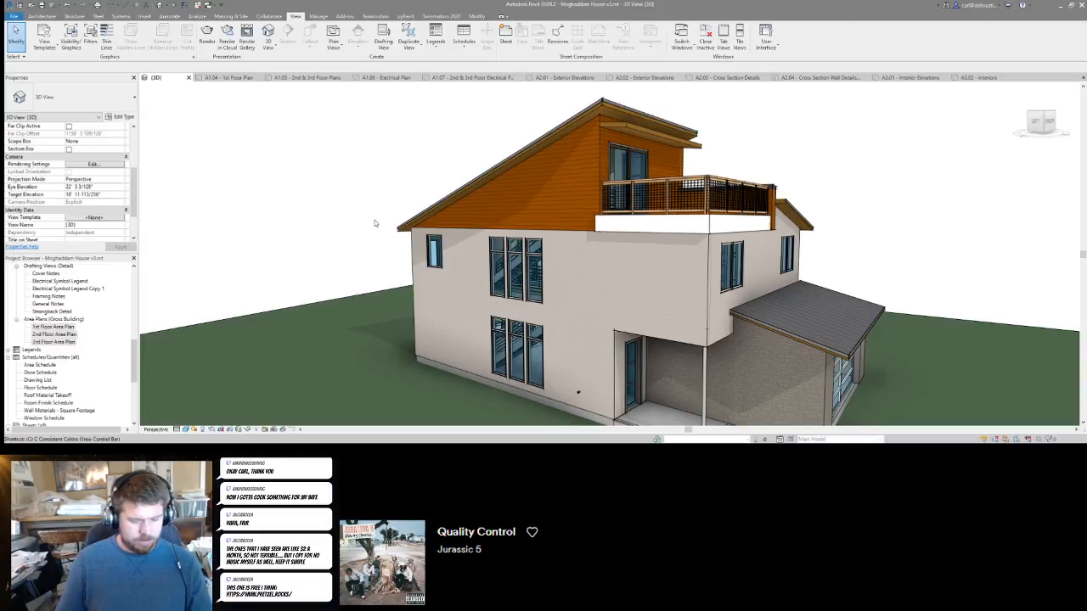
Close all inactive views, and open sheets A1.02 Site Plan and A1.03 Area Plans & Schedules.
{"action": "key", "text": "h"}
{"action": "scroll", "coordinate": [494, 226], "scroll_direction": "down", "scroll_amount": 3}
{"action": "middle_click_drag", "start_coordinate": [764, 246], "coordinate": [694, 293], "text": "shift"}
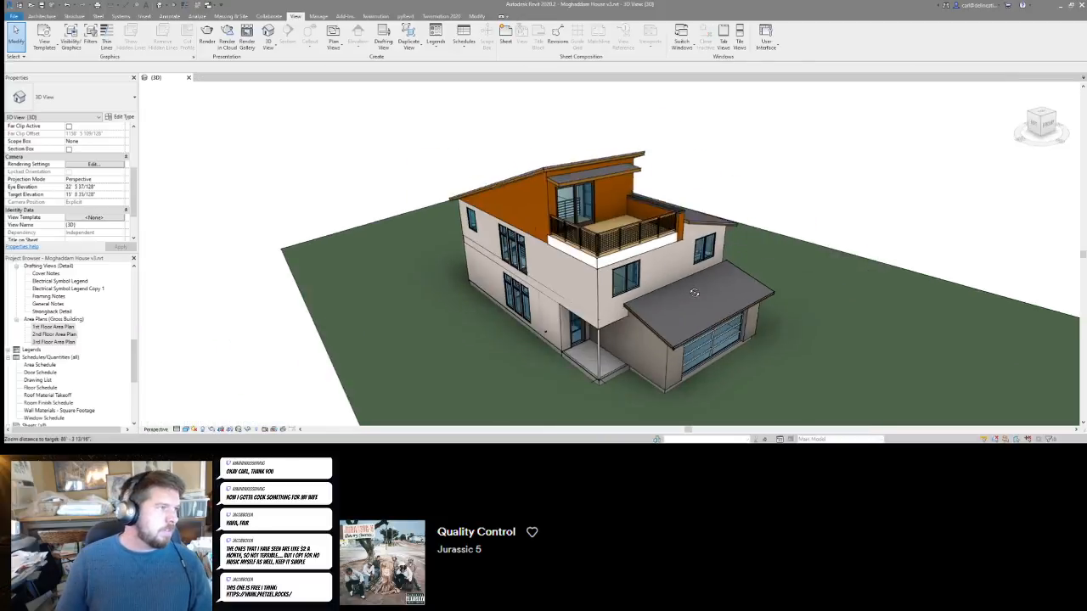
{"action": "scroll", "coordinate": [36, 389], "scroll_direction": "down", "scroll_amount": 6}
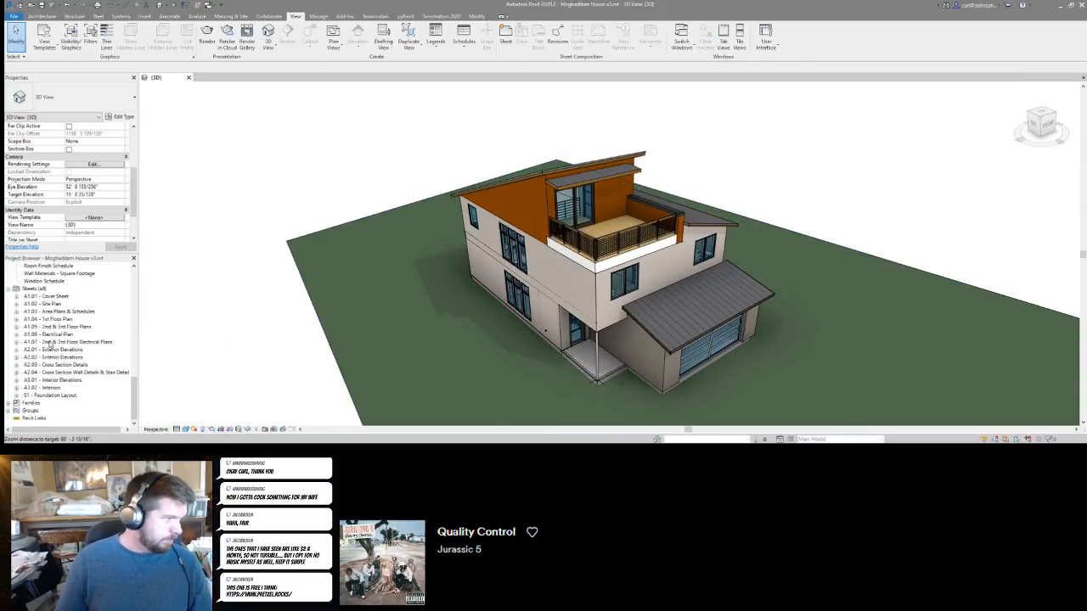
{"action": "double_click", "coordinate": [45, 304]}
{"action": "double_click", "coordinate": [59, 312]}
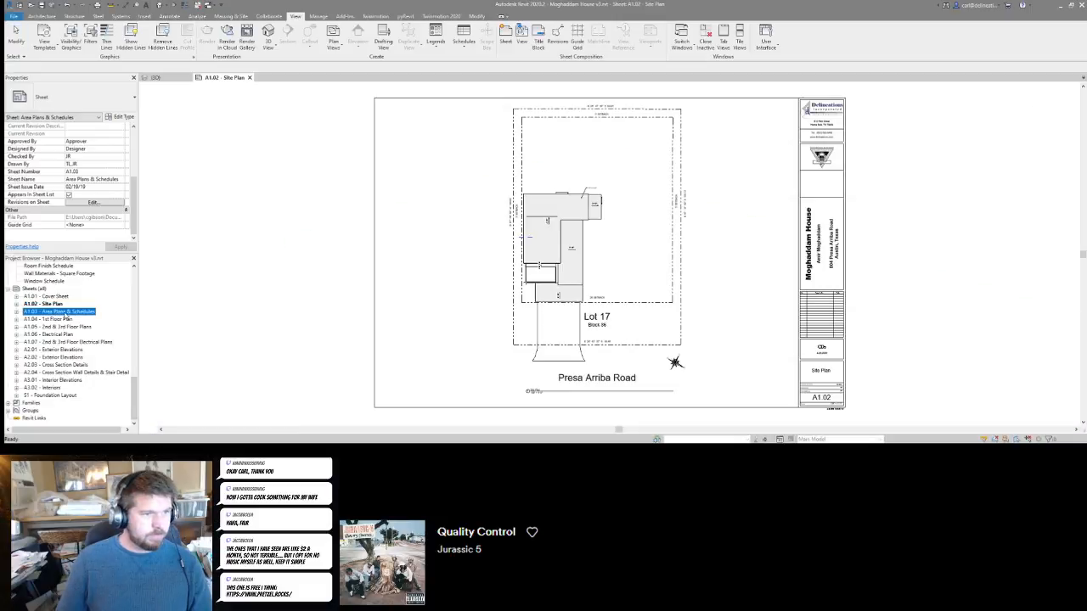
Try temporarily hiding the roofs in the 3rd Floor Area Plan view activated on sheet A1.03.
{"action": "scroll", "coordinate": [586, 350], "scroll_direction": "up", "scroll_amount": 5}
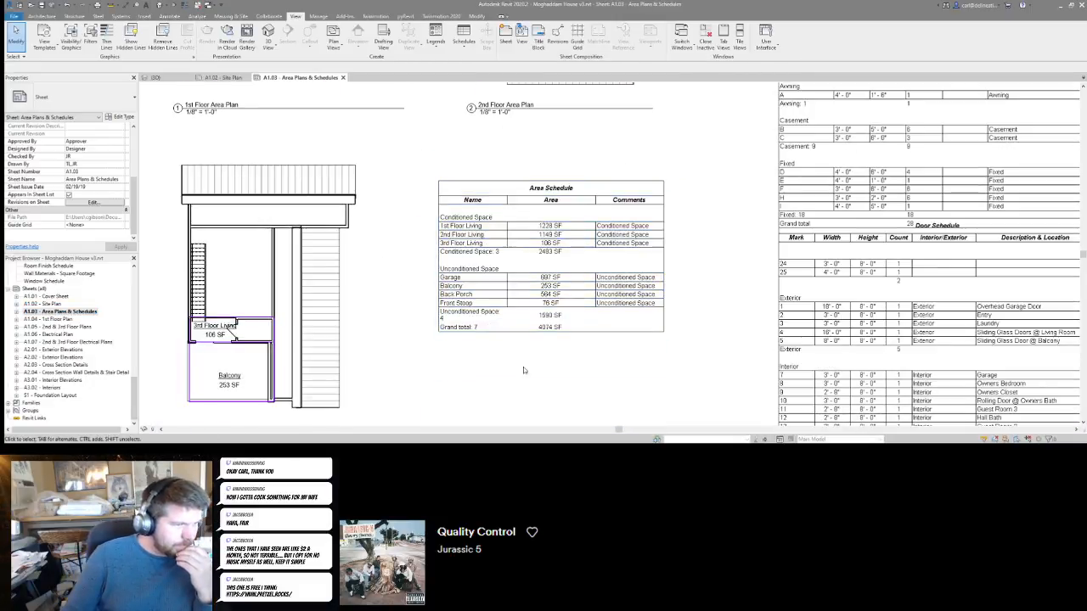
{"action": "scroll", "coordinate": [500, 343], "scroll_direction": "down", "scroll_amount": 2}
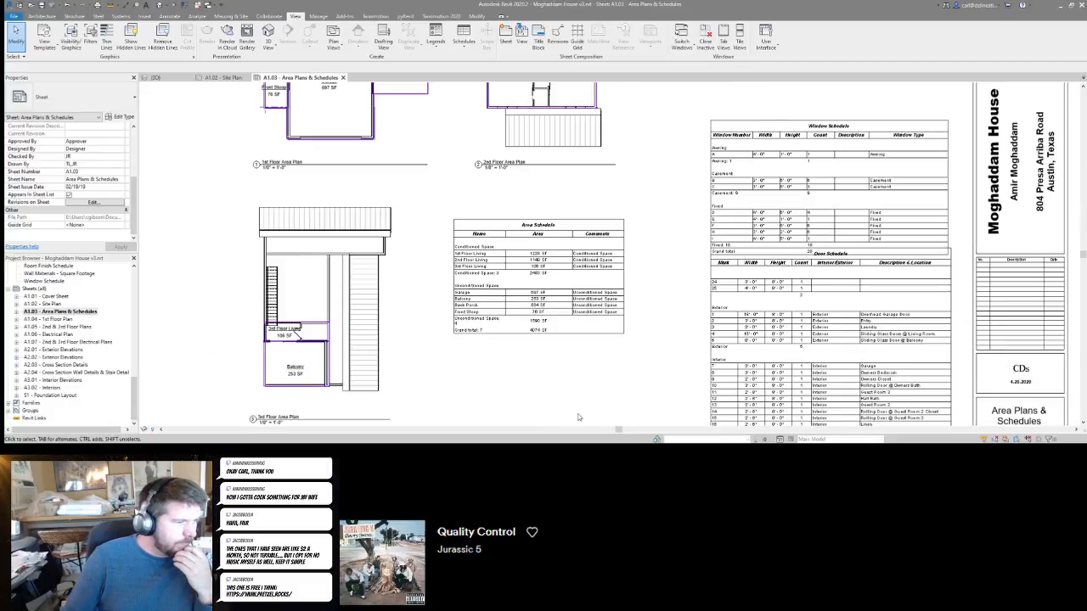
{"action": "middle_click_drag", "start_coordinate": [491, 399], "coordinate": [615, 390]}
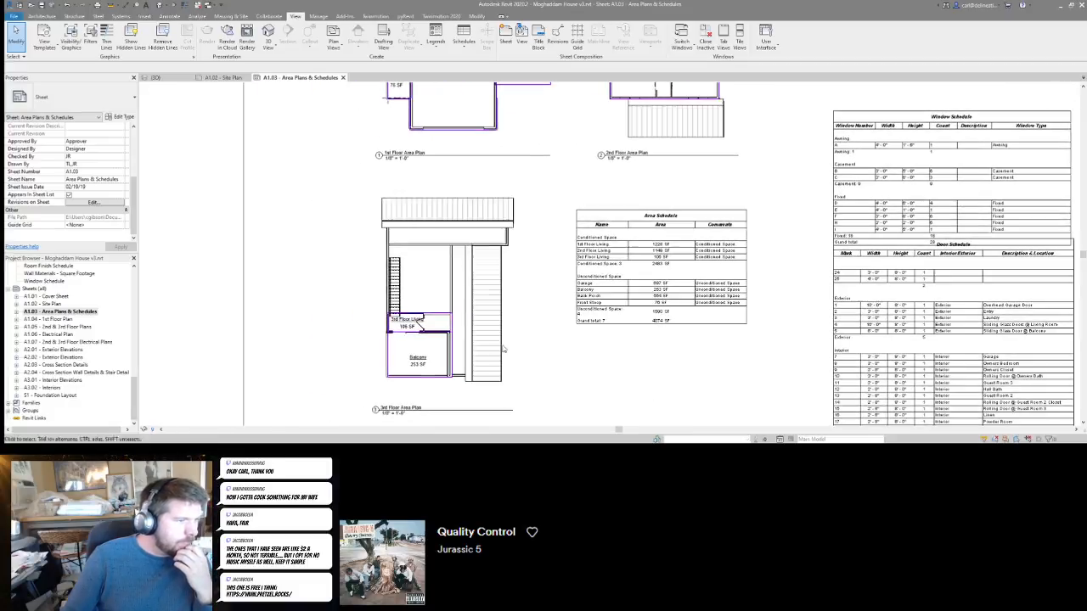
{"action": "double_click", "coordinate": [488, 297]}
{"action": "left_click", "coordinate": [489, 294]}
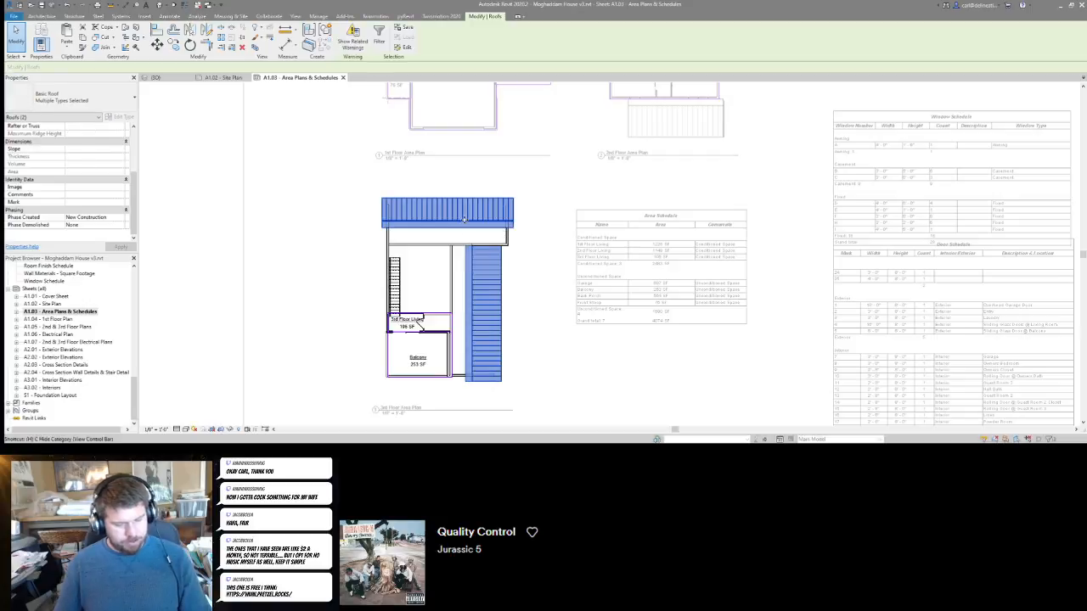
{"action": "key", "text": "Delete"}
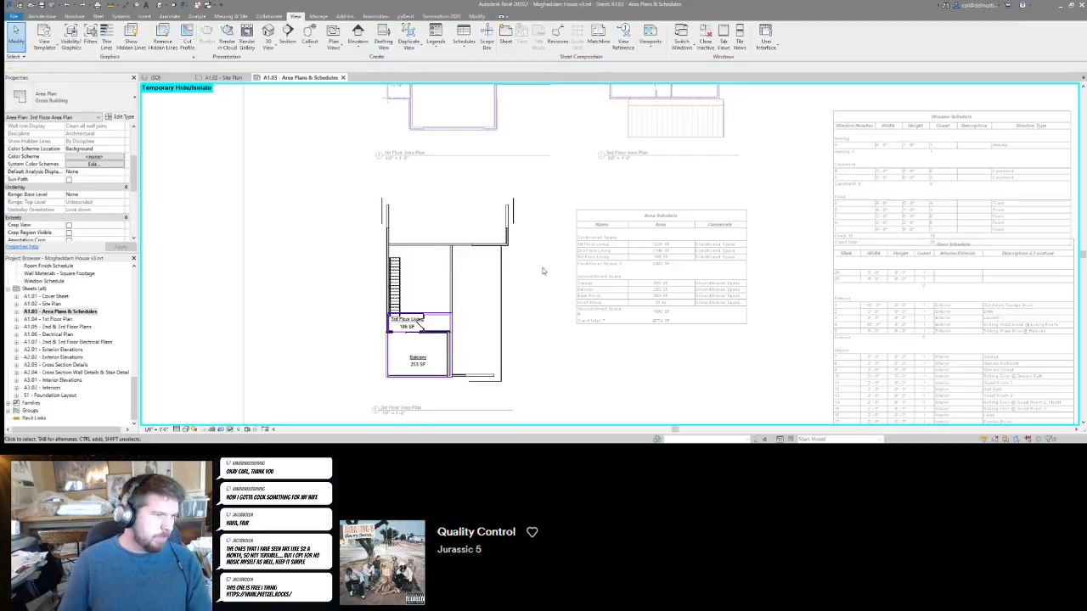
{"action": "key", "text": "h"}
{"action": "key", "text": "r"}
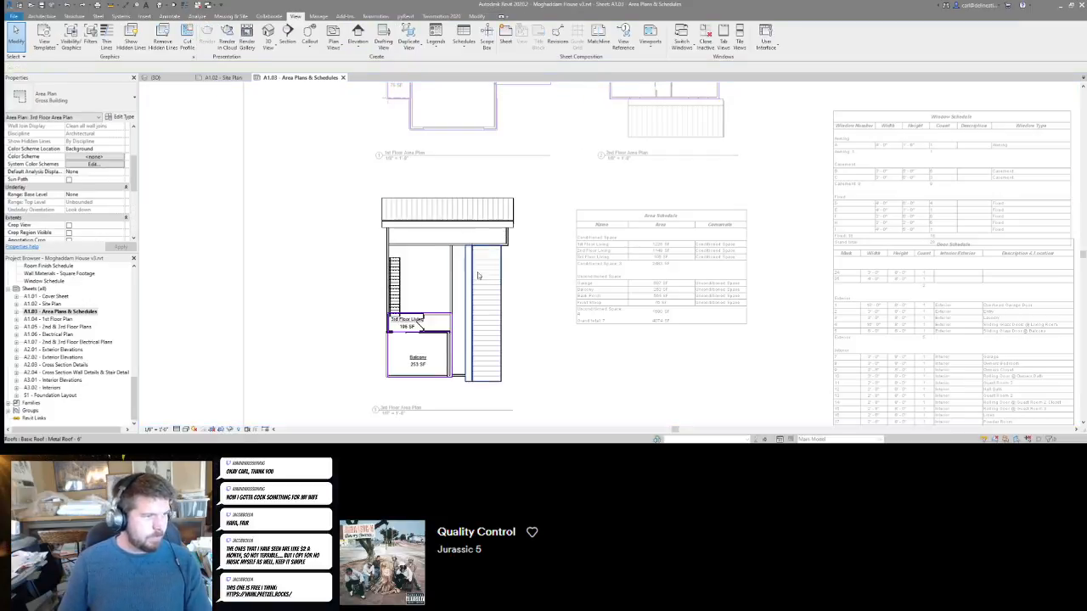
Review how the three area plans and the schedules are laid out on sheet A1.03.
{"action": "scroll", "coordinate": [371, 244], "scroll_direction": "up", "scroll_amount": 2}
{"action": "scroll", "coordinate": [475, 289], "scroll_direction": "down", "scroll_amount": 5}
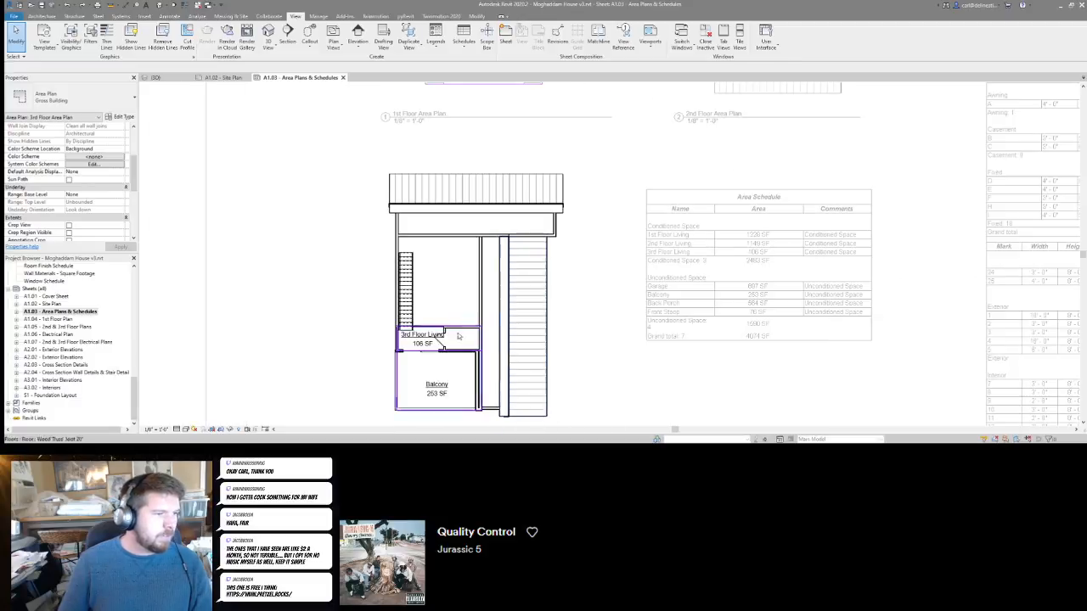
{"action": "middle_click_drag", "start_coordinate": [547, 235], "coordinate": [525, 286]}
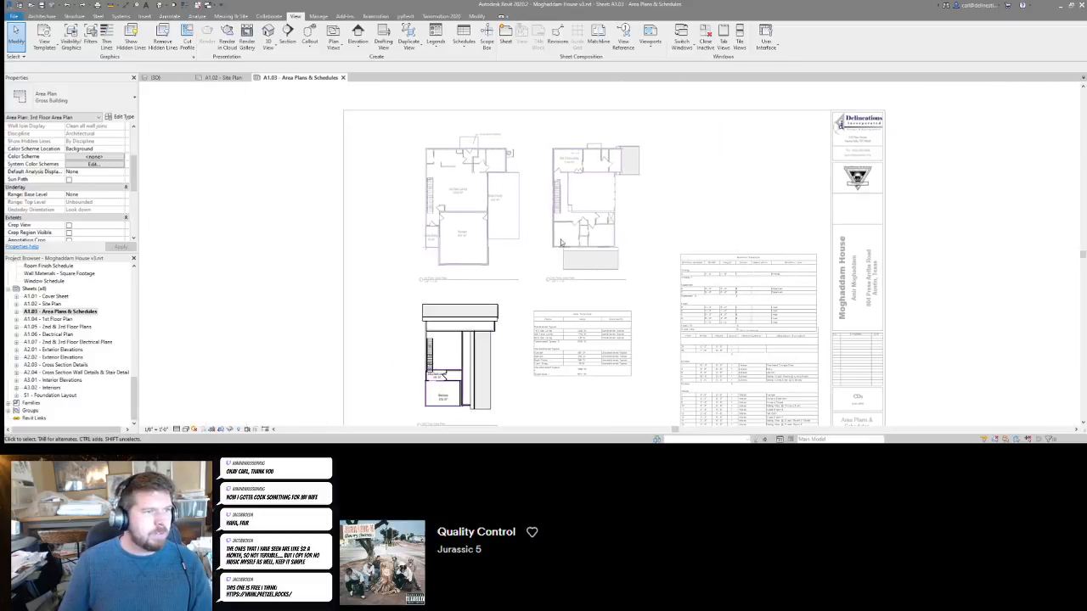
{"action": "scroll", "coordinate": [606, 213], "scroll_direction": "up", "scroll_amount": 2}
{"action": "scroll", "coordinate": [606, 217], "scroll_direction": "down", "scroll_amount": 2}
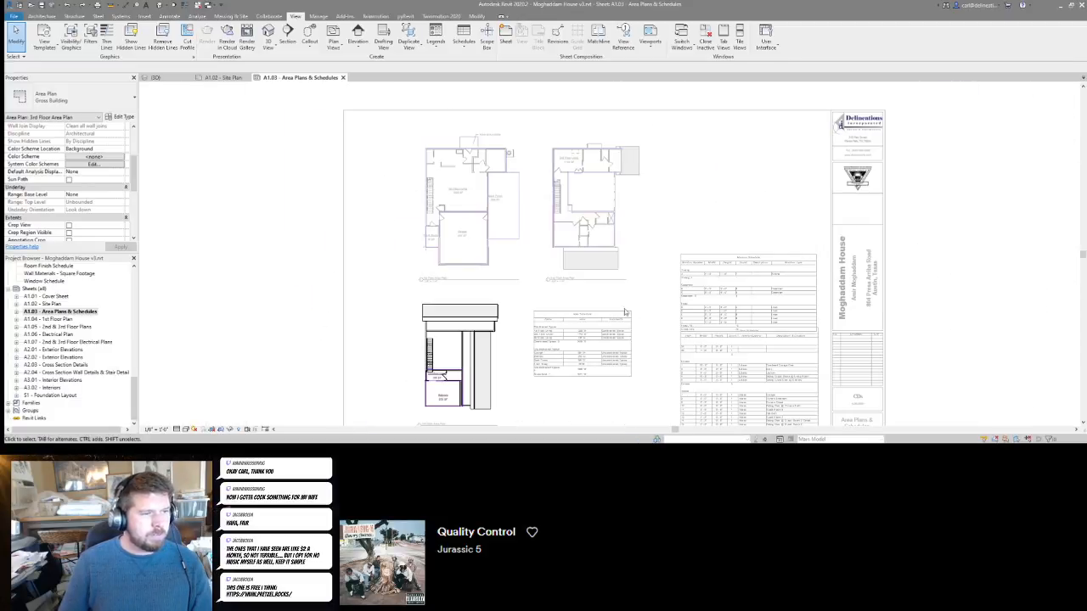
{"action": "middle_click_drag", "start_coordinate": [608, 298], "coordinate": [560, 258]}
{"action": "scroll", "coordinate": [527, 327], "scroll_direction": "up", "scroll_amount": 2}
{"action": "scroll", "coordinate": [527, 328], "scroll_direction": "down", "scroll_amount": 2}
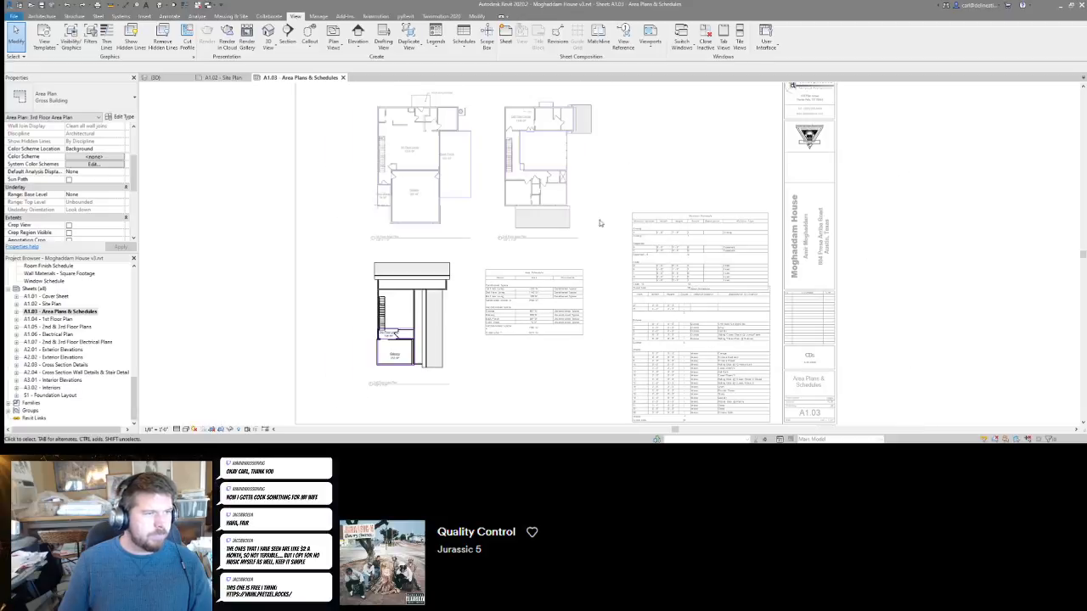
Deactivate the 3rd Floor Area Plan view and move its viewport up beside the 2nd Floor Area Plan.
{"action": "double_click", "coordinate": [602, 210]}
{"action": "scroll", "coordinate": [602, 210], "scroll_direction": "down", "scroll_amount": 3}
{"action": "left_click", "coordinate": [579, 197]}
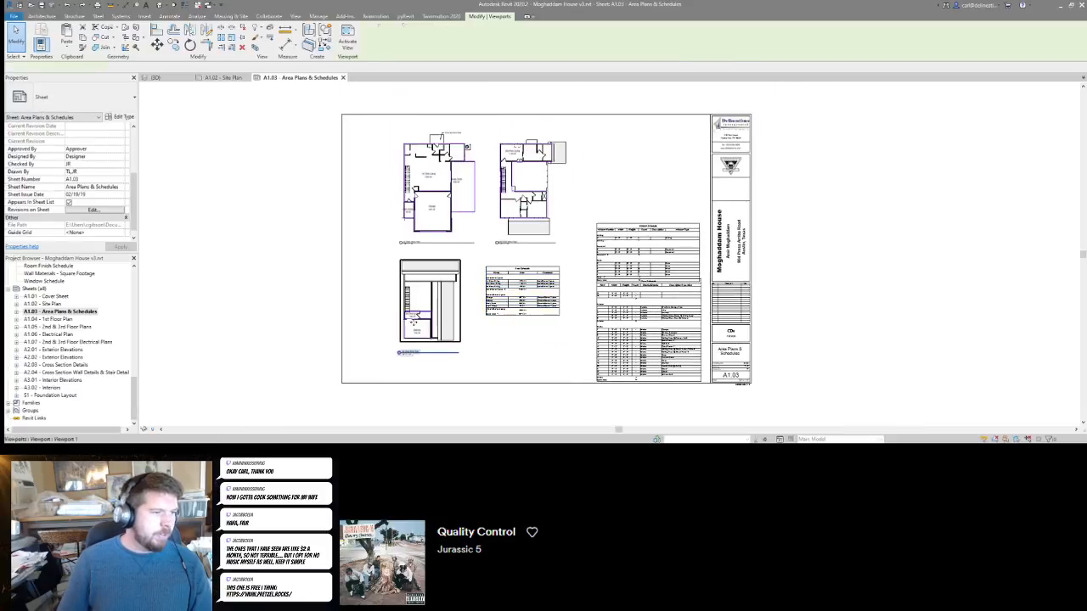
{"action": "left_click_drag", "start_coordinate": [579, 197], "coordinate": [607, 175]}
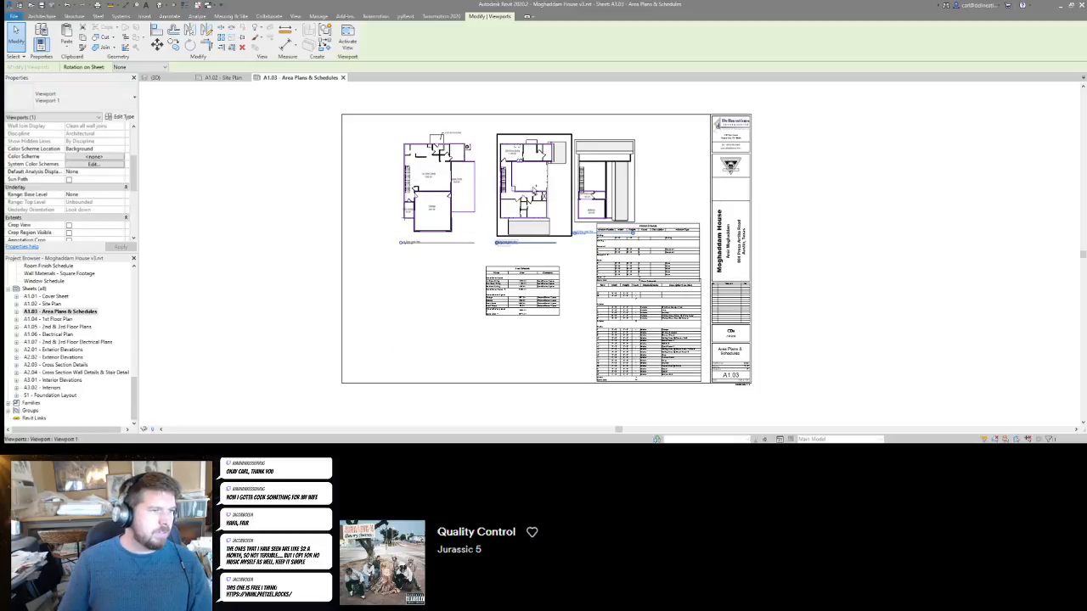
Shift all three area plan viewports toward the sheet's left border, and move the Area Schedule up and right beneath the plans.
{"action": "left_click", "coordinate": [436, 223], "text": "ctrl"}
{"action": "left_click_drag", "start_coordinate": [468, 206], "coordinate": [427, 206]}
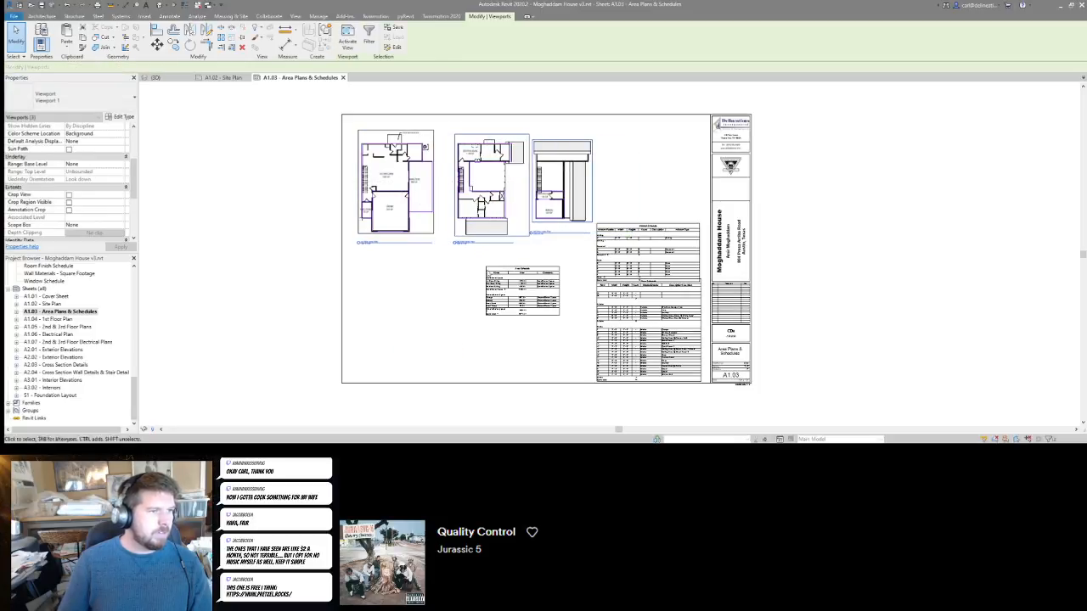
{"action": "left_click", "coordinate": [527, 292]}
{"action": "left_click_drag", "start_coordinate": [527, 292], "coordinate": [548, 275]}
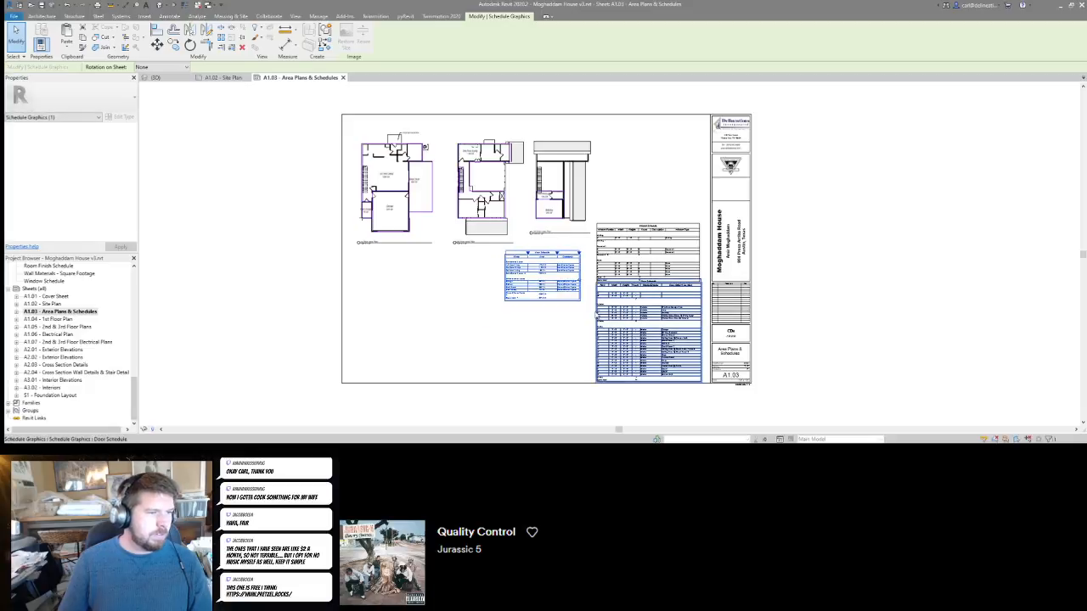
Undo the rearrangement of the area plan viewports and Area Schedule on sheet A1.03, and view the Door Schedule up close.
{"action": "key", "text": "ctrl+z"}
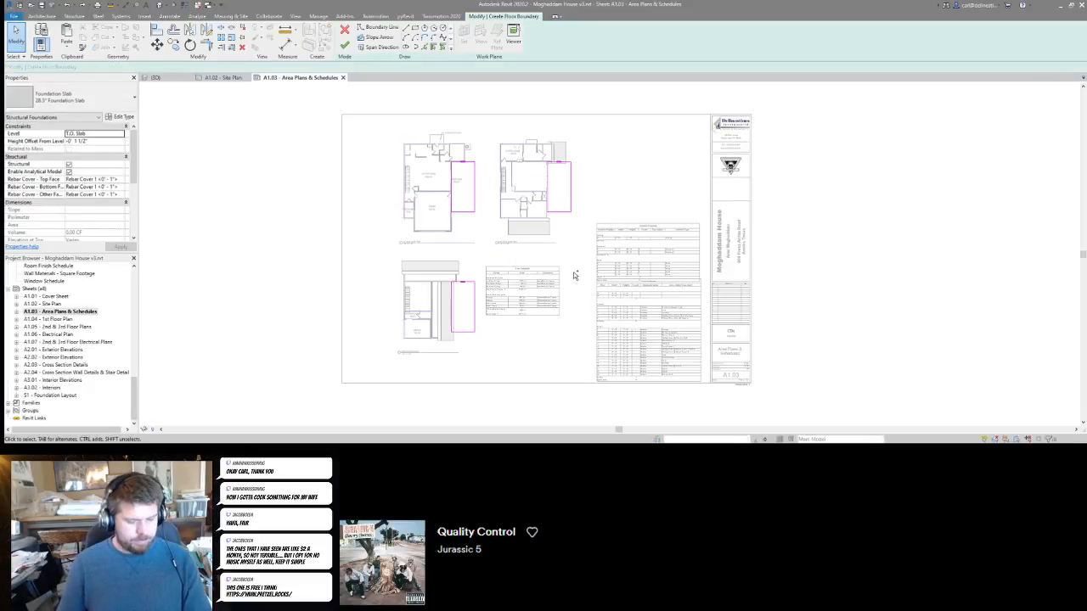
{"action": "key", "text": "ctrl+z"}
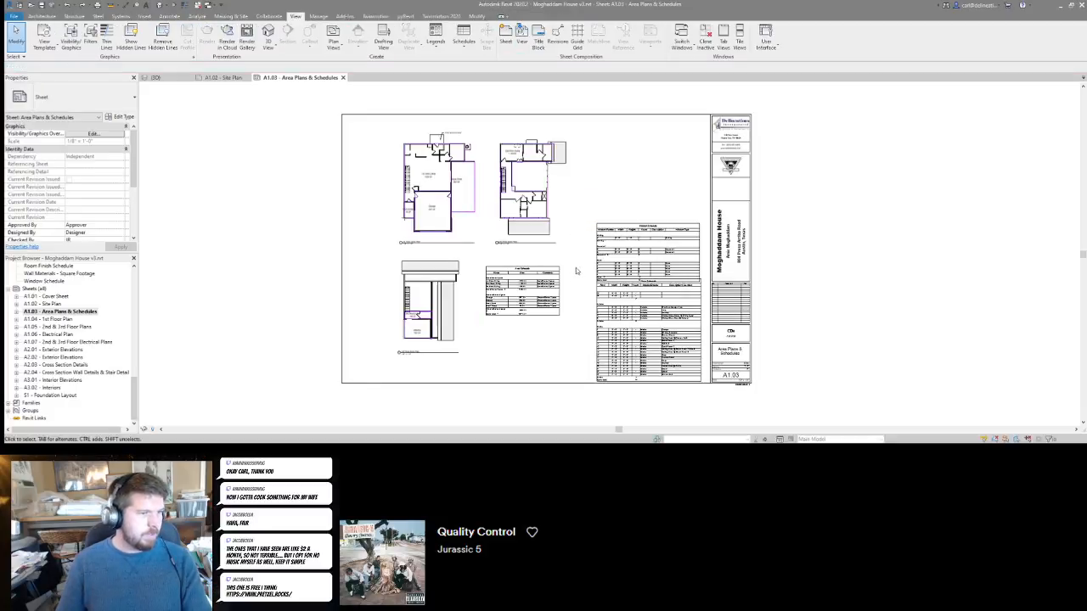
{"action": "scroll", "coordinate": [576, 267], "scroll_direction": "up", "scroll_amount": 3}
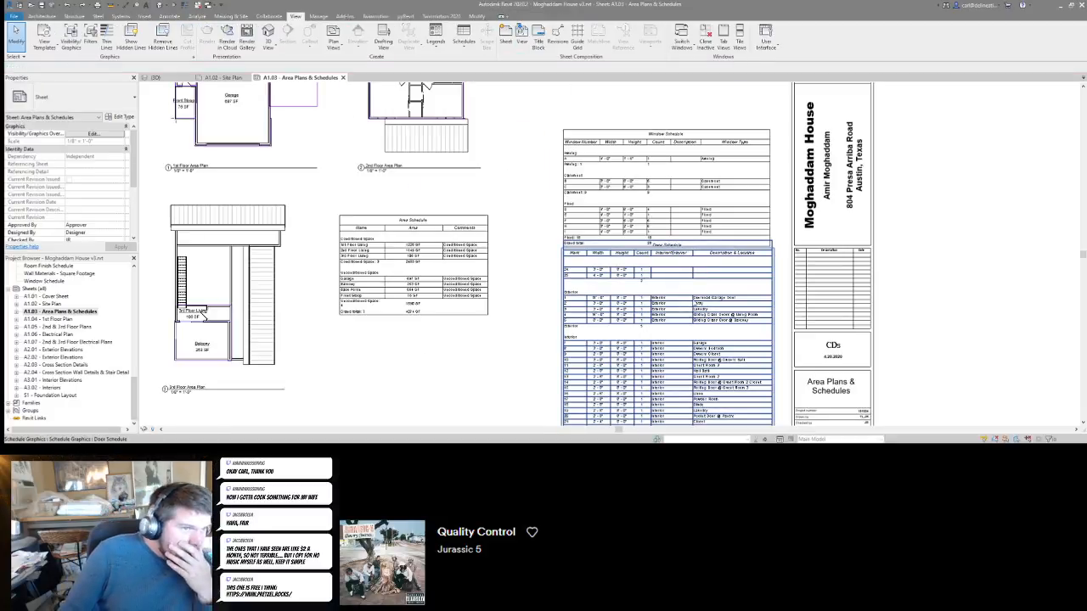
{"action": "middle_click_drag", "start_coordinate": [642, 286], "coordinate": [628, 225]}
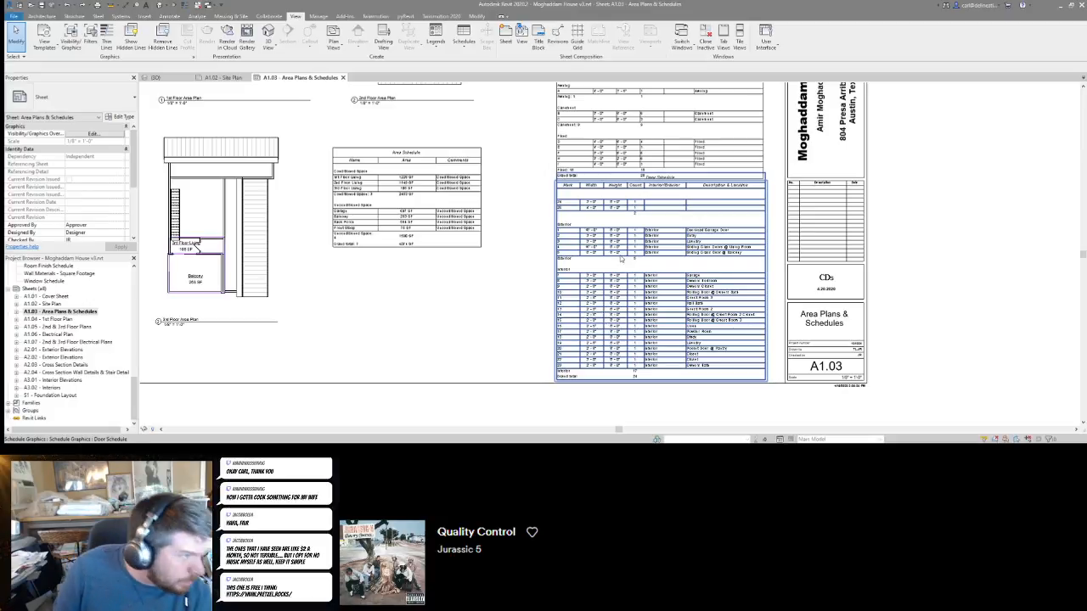
Open sheet A1.04 - 1st Floor Plan and activate its floor plan view around the Front Stoop and Garage.
{"action": "double_click", "coordinate": [68, 320]}
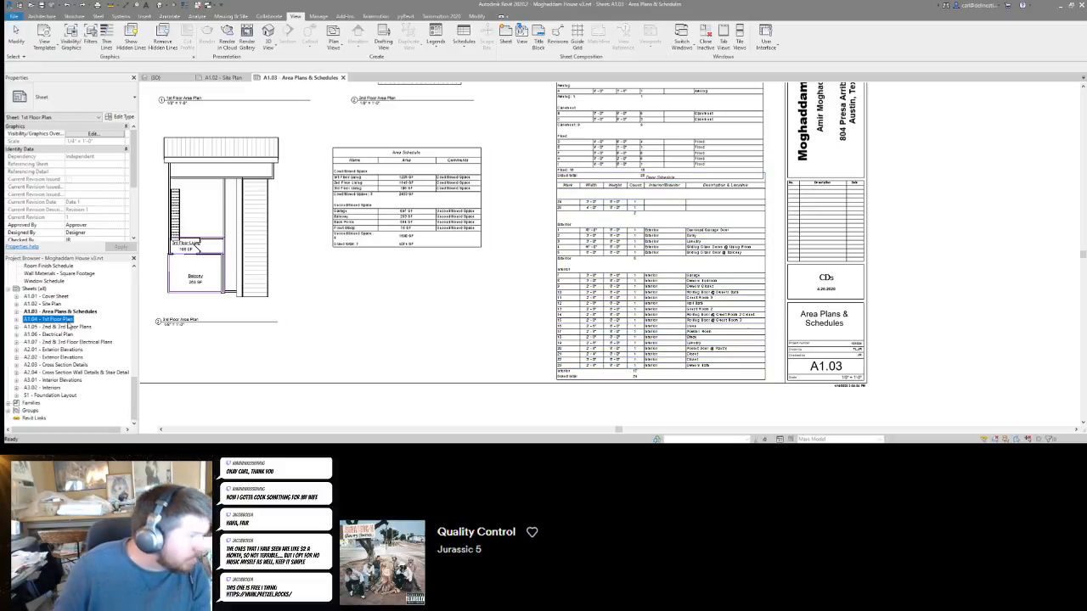
{"action": "scroll", "coordinate": [562, 306], "scroll_direction": "up", "scroll_amount": 3}
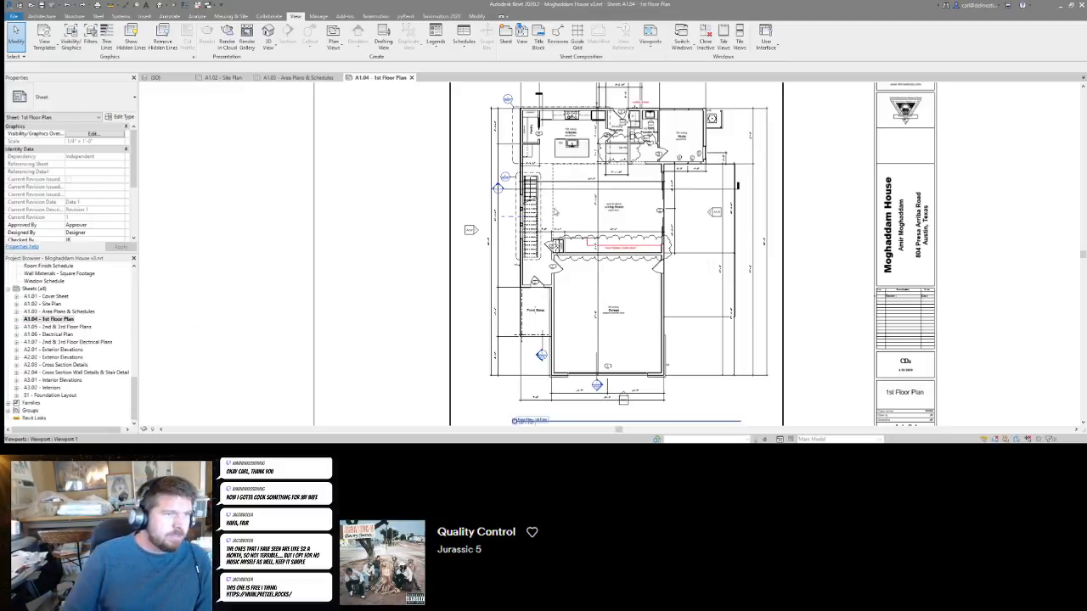
{"action": "scroll", "coordinate": [533, 367], "scroll_direction": "up", "scroll_amount": 5}
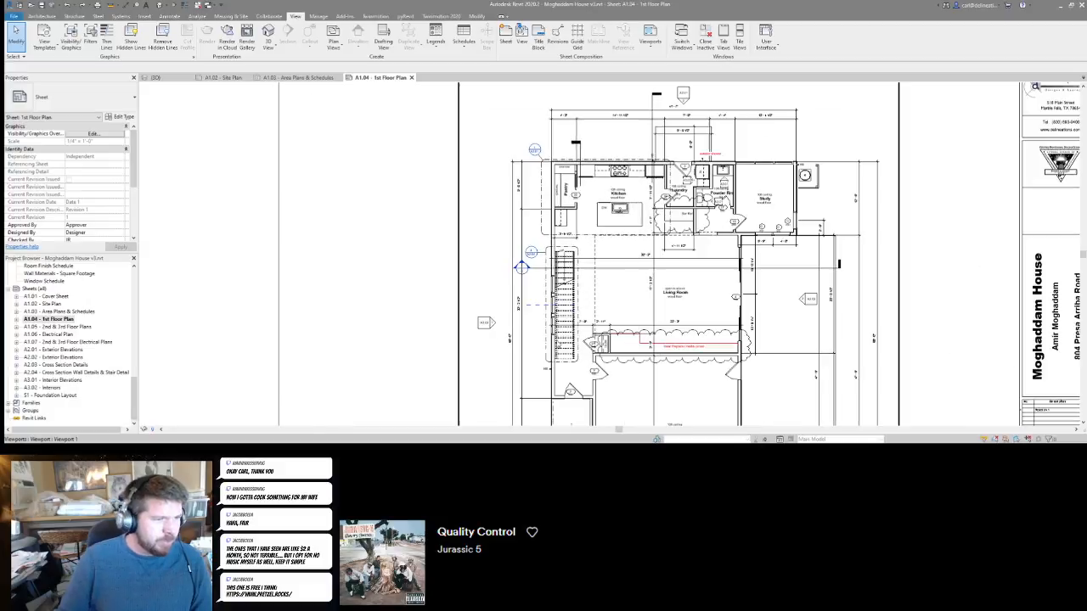
{"action": "double_click", "coordinate": [583, 277]}
{"action": "middle_click_drag", "start_coordinate": [680, 263], "coordinate": [603, 102]}
{"action": "scroll", "coordinate": [738, 299], "scroll_direction": "down", "scroll_amount": 2}
{"action": "scroll", "coordinate": [739, 300], "scroll_direction": "up", "scroll_amount": 2}
{"action": "middle_click_drag", "start_coordinate": [660, 268], "coordinate": [675, 337]}
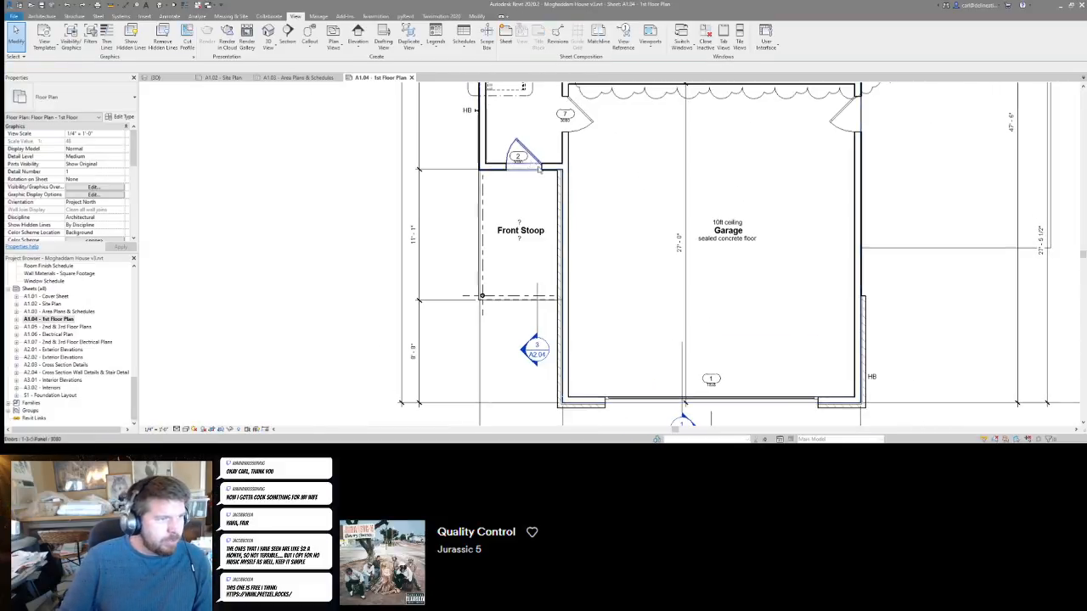
Renumber the Front Stoop entry door to 101 and the Garage's overhead door to 102.
{"action": "double_click", "coordinate": [518, 158]}
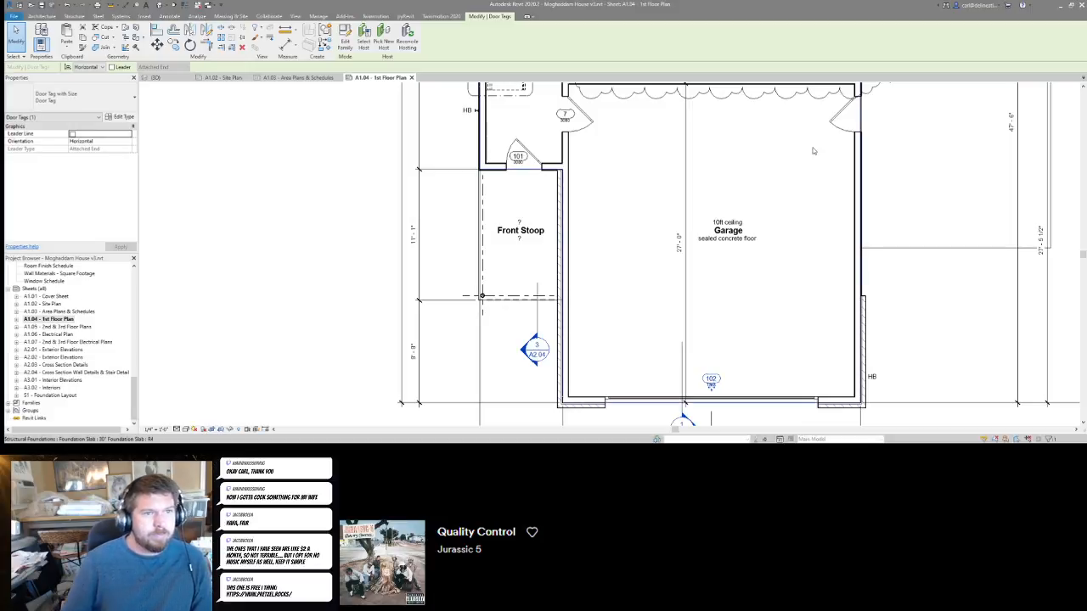
Tag the untagged exterior side door of the Garage by category, with the tag's leader turned off.
{"action": "middle_click_drag", "start_coordinate": [821, 171], "coordinate": [734, 264]}
{"action": "scroll", "coordinate": [735, 264], "scroll_direction": "down", "scroll_amount": 1}
{"action": "key", "text": "t"}
{"action": "key", "text": "g"}
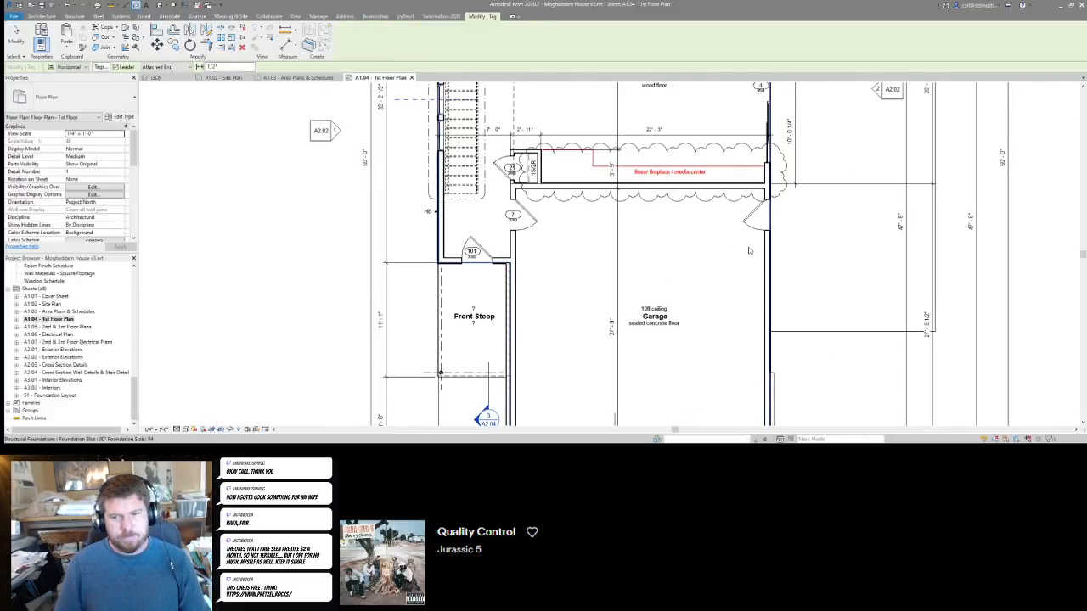
{"action": "left_click", "coordinate": [127, 67]}
{"action": "left_click", "coordinate": [733, 249]}
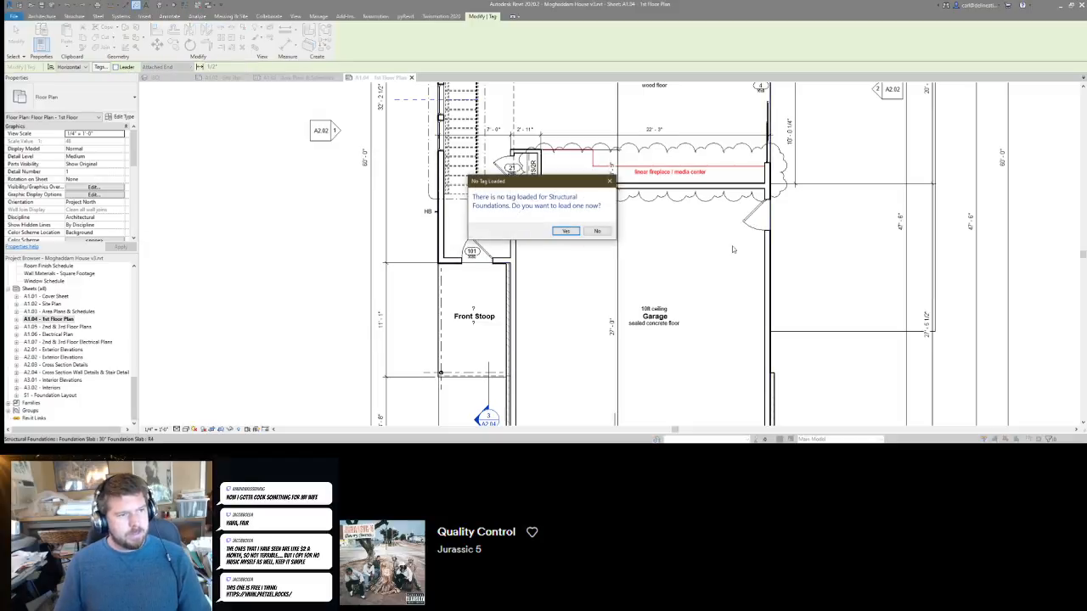
{"action": "left_click", "coordinate": [596, 232]}
{"action": "key", "text": "Escape"}
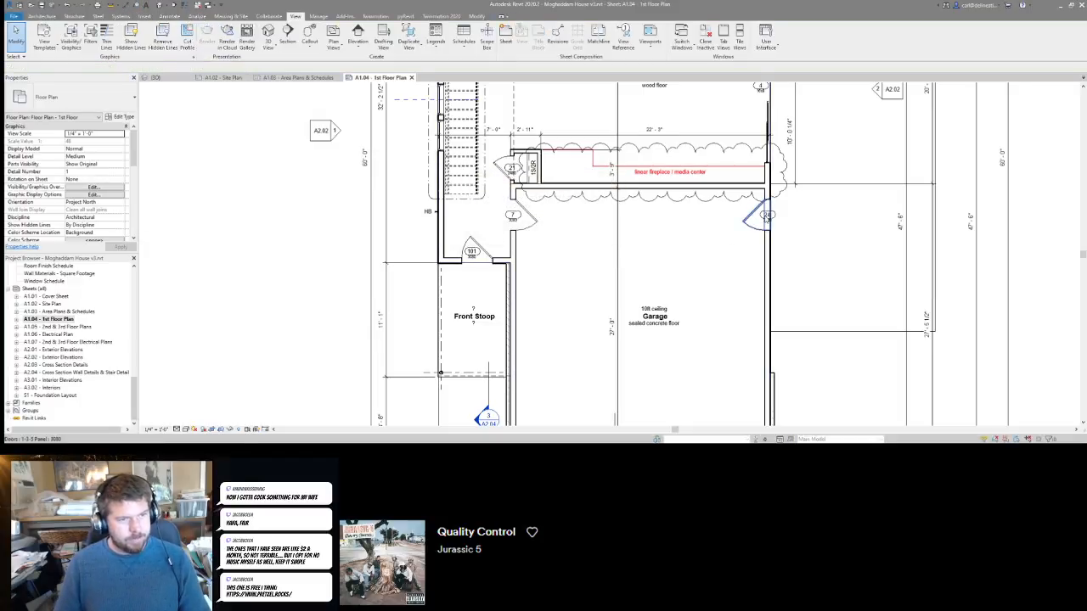
Renumber the Garage's exterior side door to 103 and the Living Room's exterior sliding door to 104.
{"action": "left_click", "coordinate": [766, 217]}
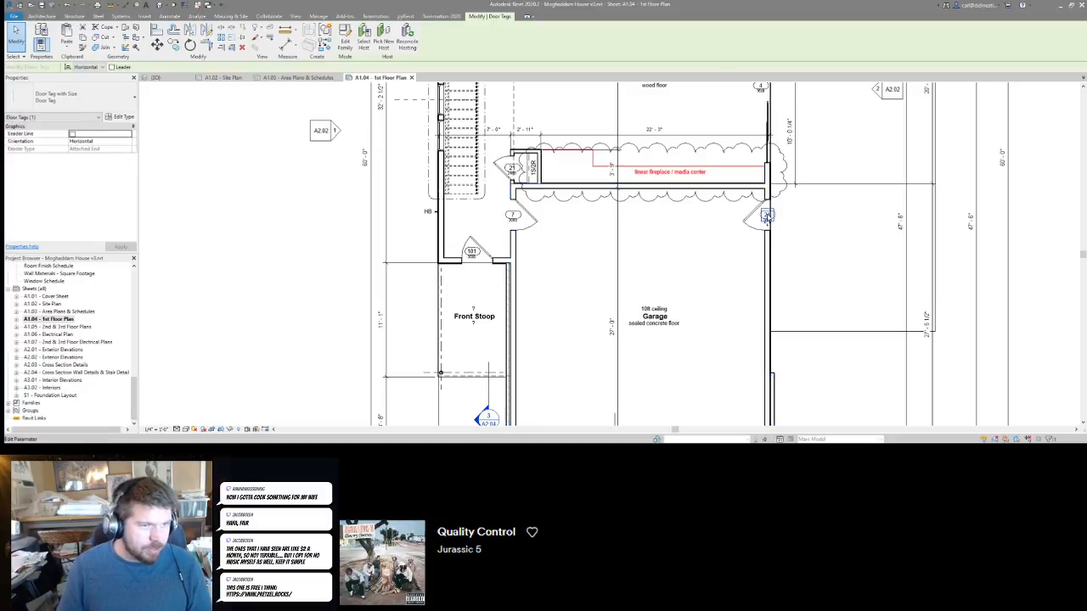
{"action": "left_click", "coordinate": [767, 217]}
{"action": "middle_click_drag", "start_coordinate": [760, 87], "coordinate": [740, 424]}
{"action": "left_click", "coordinate": [763, 266]}
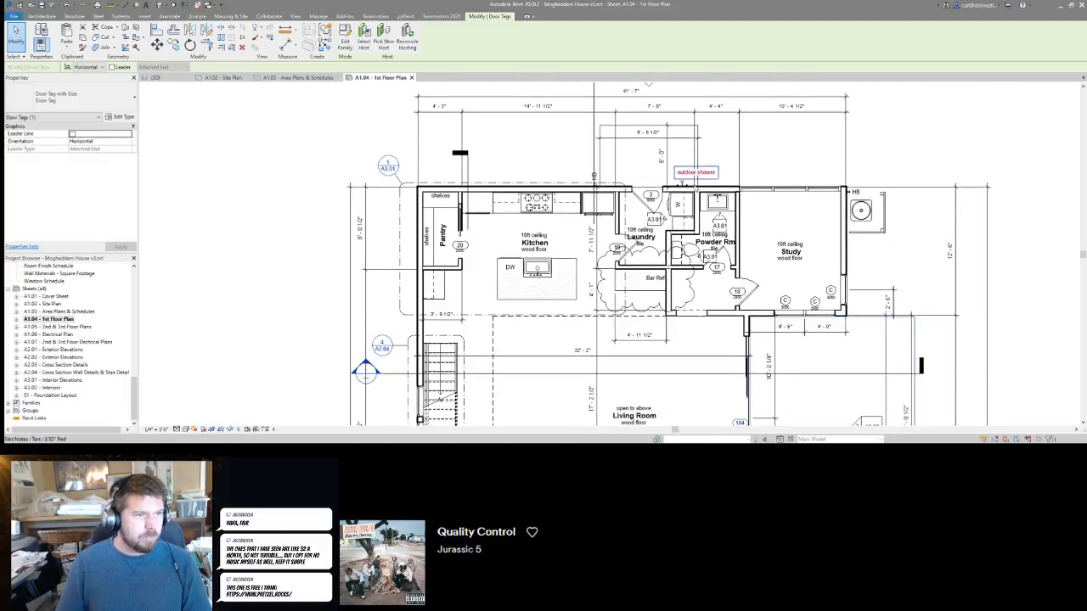
Renumber the exterior door of the Laundry to 105.
{"action": "left_click", "coordinate": [648, 197]}
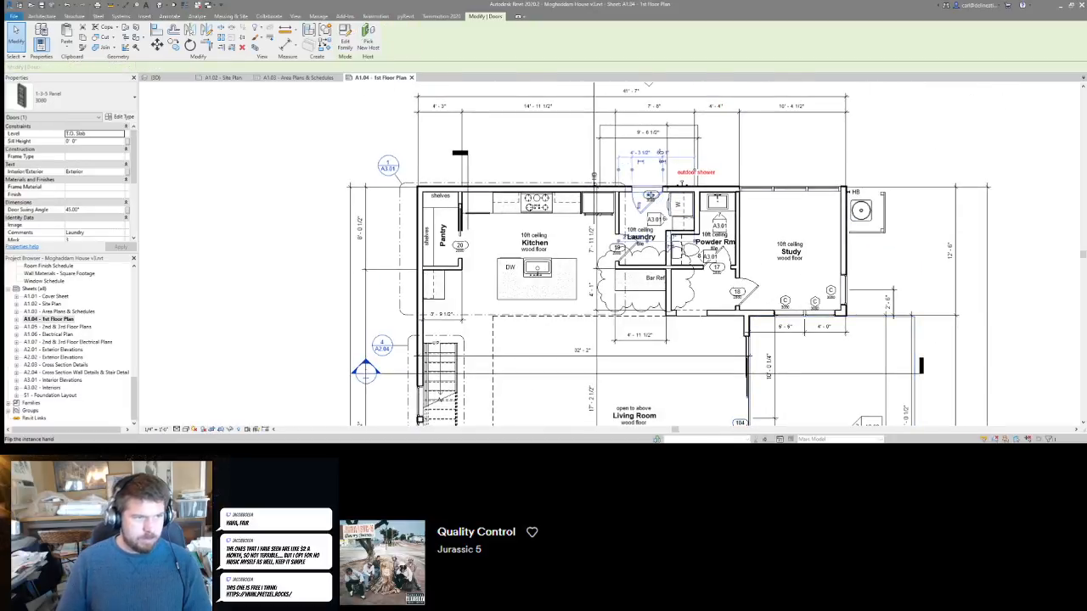
{"action": "left_click", "coordinate": [650, 196]}
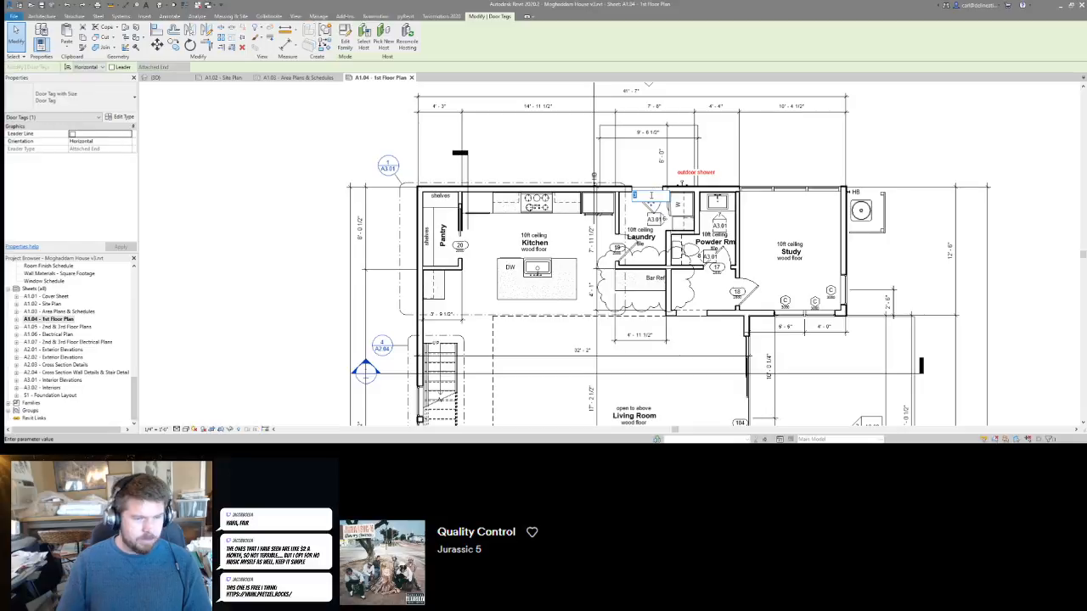
{"action": "middle_click_drag", "start_coordinate": [593, 242], "coordinate": [640, 225]}
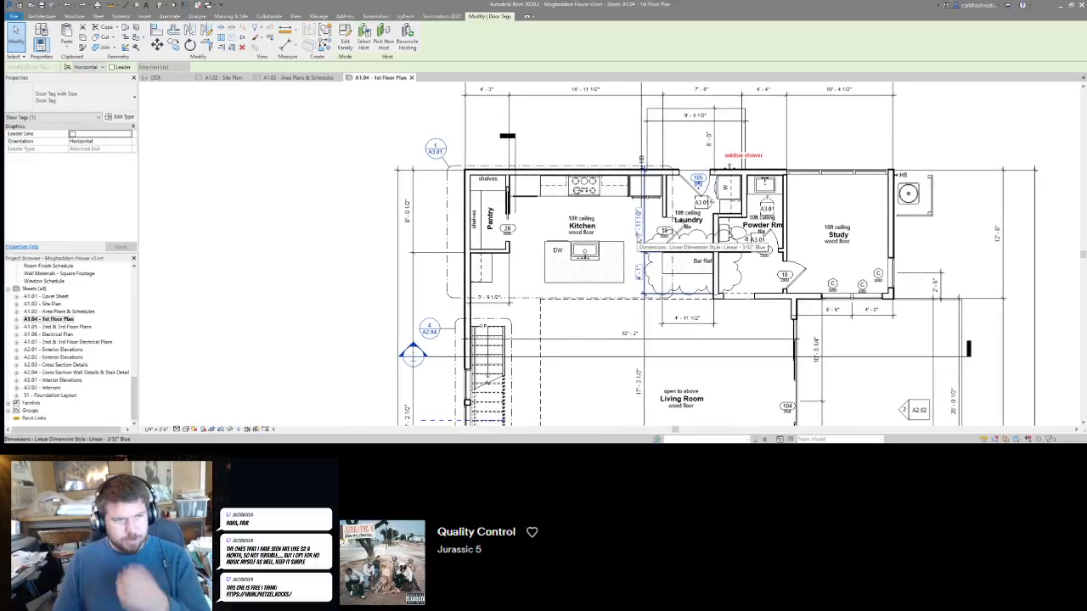
{"action": "key", "text": "Escape"}
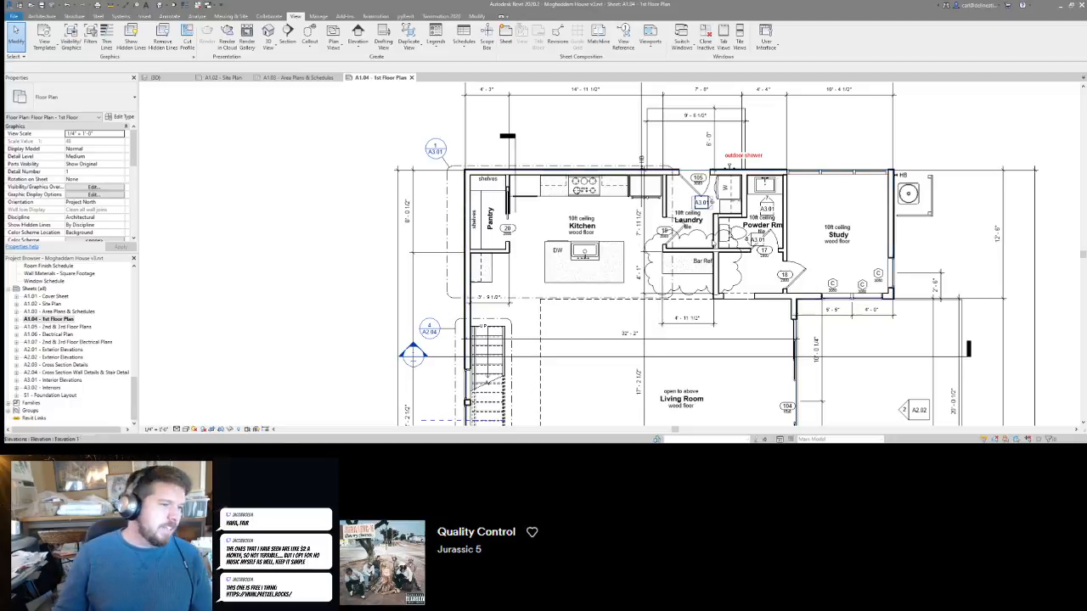
Examine the interior doors from the Kitchen and Laundry down to the entry and Garage to decide the numbering order.
{"action": "scroll", "coordinate": [632, 263], "scroll_direction": "down", "scroll_amount": 2}
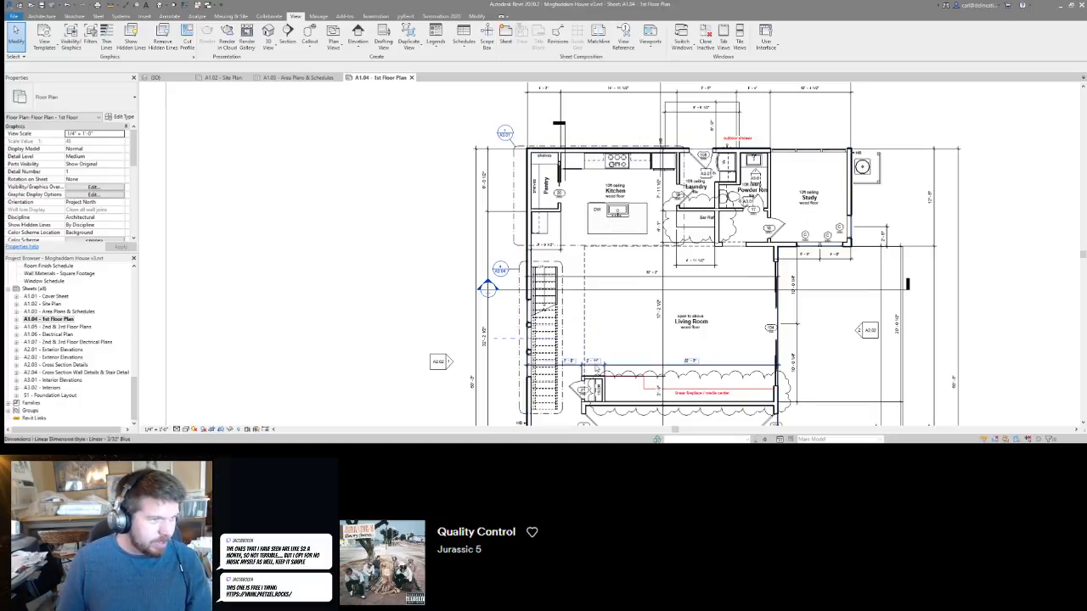
{"action": "middle_click_drag", "start_coordinate": [601, 341], "coordinate": [614, 224]}
{"action": "scroll", "coordinate": [610, 224], "scroll_direction": "down", "scroll_amount": 1}
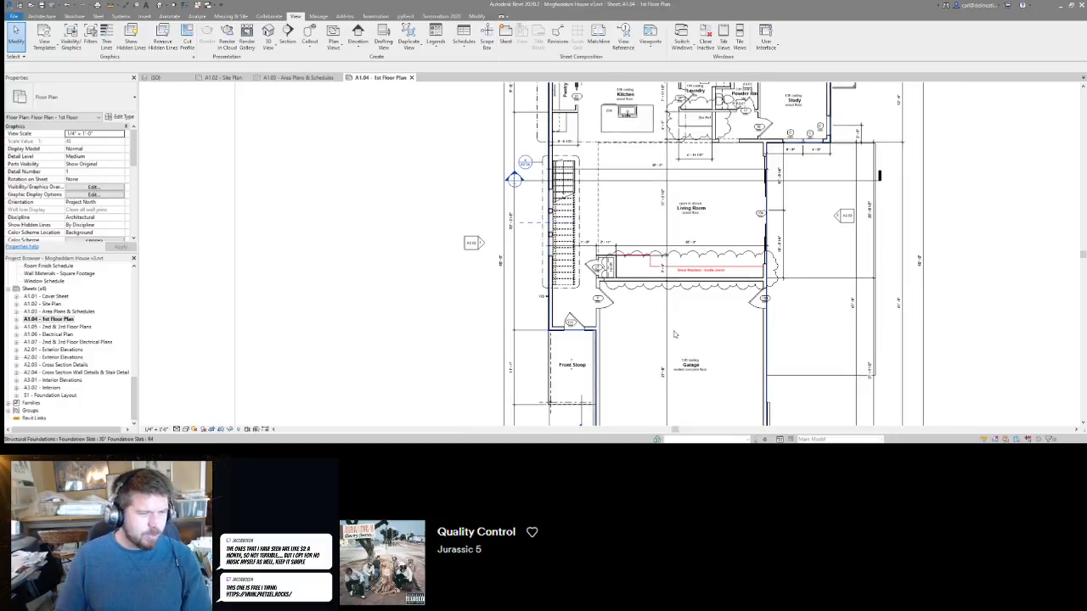
{"action": "middle_click_drag", "start_coordinate": [673, 358], "coordinate": [632, 390]}
{"action": "middle_click_drag", "start_coordinate": [755, 201], "coordinate": [761, 298]}
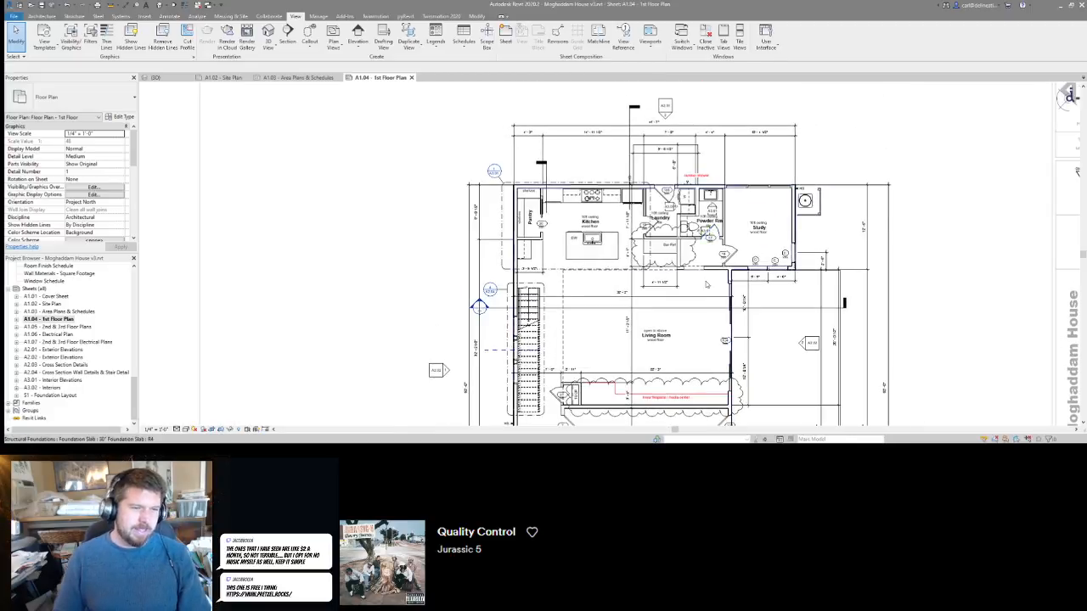
{"action": "scroll", "coordinate": [761, 231], "scroll_direction": "up", "scroll_amount": 2}
{"action": "scroll", "coordinate": [818, 171], "scroll_direction": "down", "scroll_amount": 1}
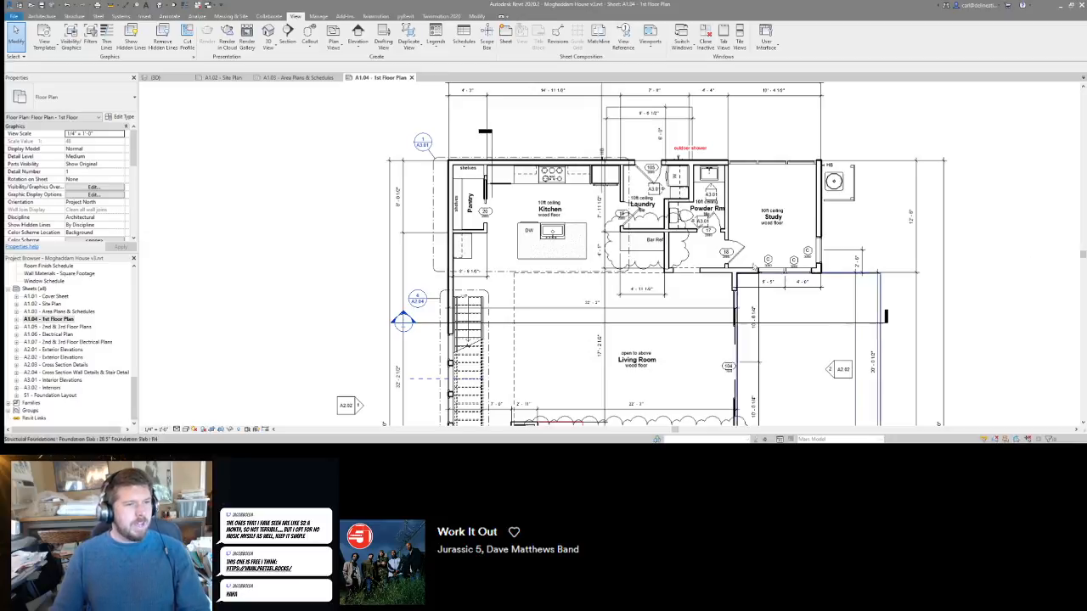
{"action": "scroll", "coordinate": [595, 242], "scroll_direction": "up", "scroll_amount": 2}
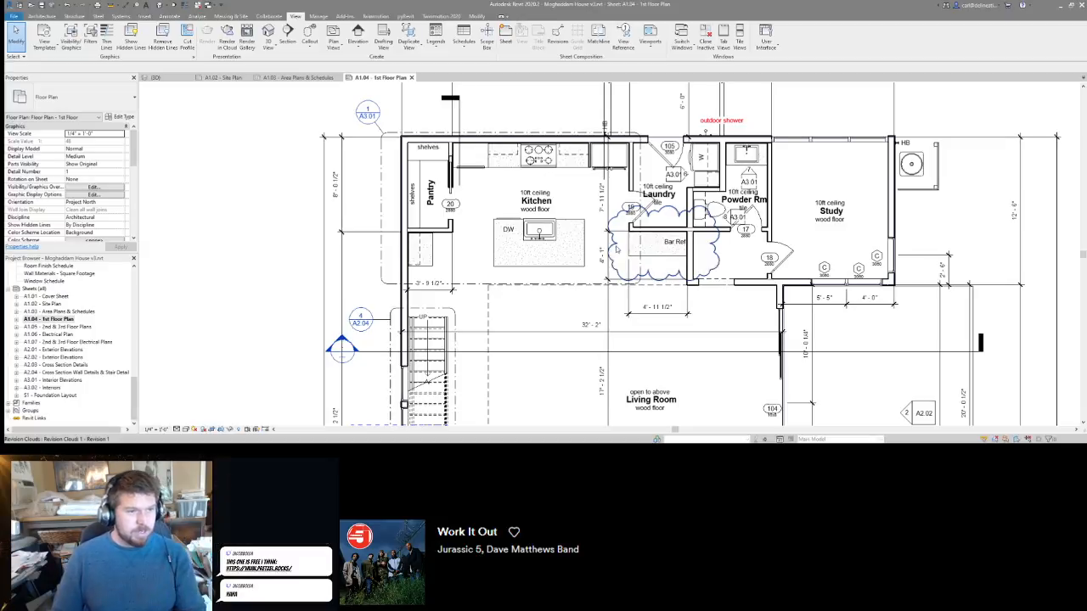
{"action": "mouse_move", "coordinate": [658, 235]}
{"action": "middle_mouse_down"}
{"action": "mouse_move", "coordinate": [660, 283]}
{"action": "mouse_move", "coordinate": [672, 250]}
{"action": "middle_mouse_up"}
{"action": "scroll", "coordinate": [593, 257], "scroll_direction": "up", "scroll_amount": 5}
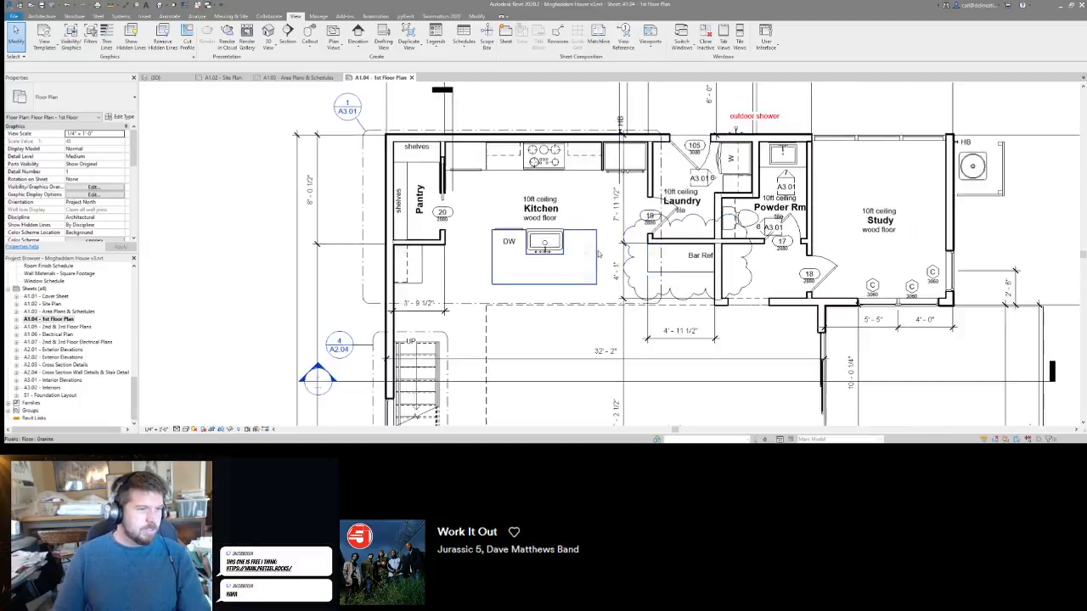
{"action": "scroll", "coordinate": [593, 256], "scroll_direction": "down", "scroll_amount": 4}
{"action": "middle_click_drag", "start_coordinate": [611, 341], "coordinate": [650, 166]}
{"action": "scroll", "coordinate": [515, 224], "scroll_direction": "up", "scroll_amount": 3}
{"action": "scroll", "coordinate": [546, 201], "scroll_direction": "down", "scroll_amount": 3}
{"action": "scroll", "coordinate": [649, 166], "scroll_direction": "down", "scroll_amount": 3}
{"action": "scroll", "coordinate": [669, 311], "scroll_direction": "up", "scroll_amount": 5}
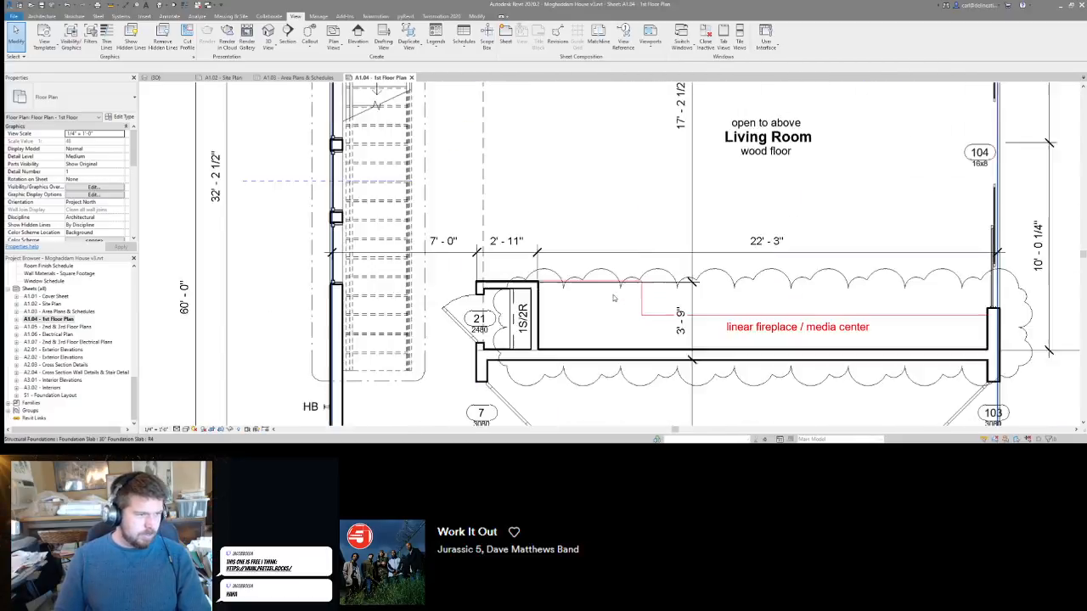
{"action": "scroll", "coordinate": [629, 282], "scroll_direction": "down", "scroll_amount": 2}
{"action": "scroll", "coordinate": [628, 279], "scroll_direction": "down", "scroll_amount": 2}
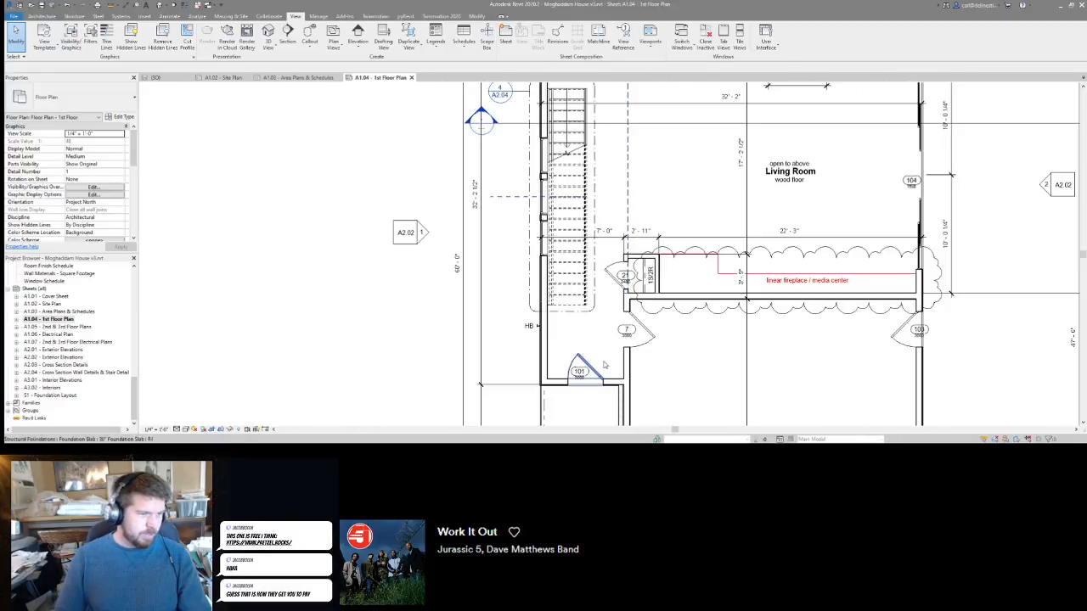
{"action": "middle_click_drag", "start_coordinate": [813, 269], "coordinate": [800, 380]}
{"action": "middle_click_drag", "start_coordinate": [819, 219], "coordinate": [820, 287]}
{"action": "scroll", "coordinate": [820, 289], "scroll_direction": "down", "scroll_amount": 2}
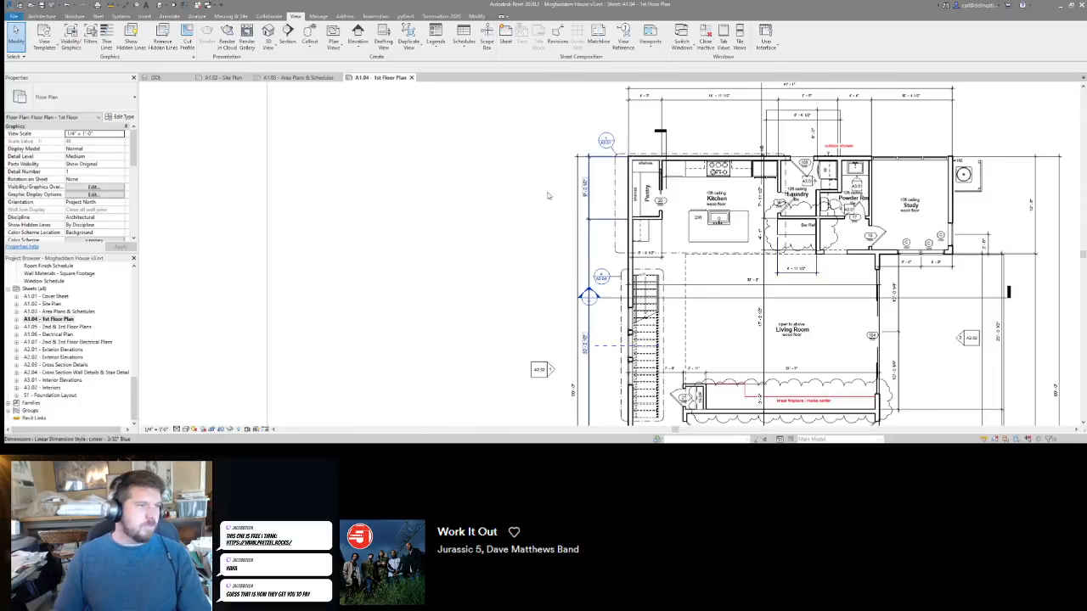
{"action": "middle_click_drag", "start_coordinate": [477, 223], "coordinate": [442, 175]}
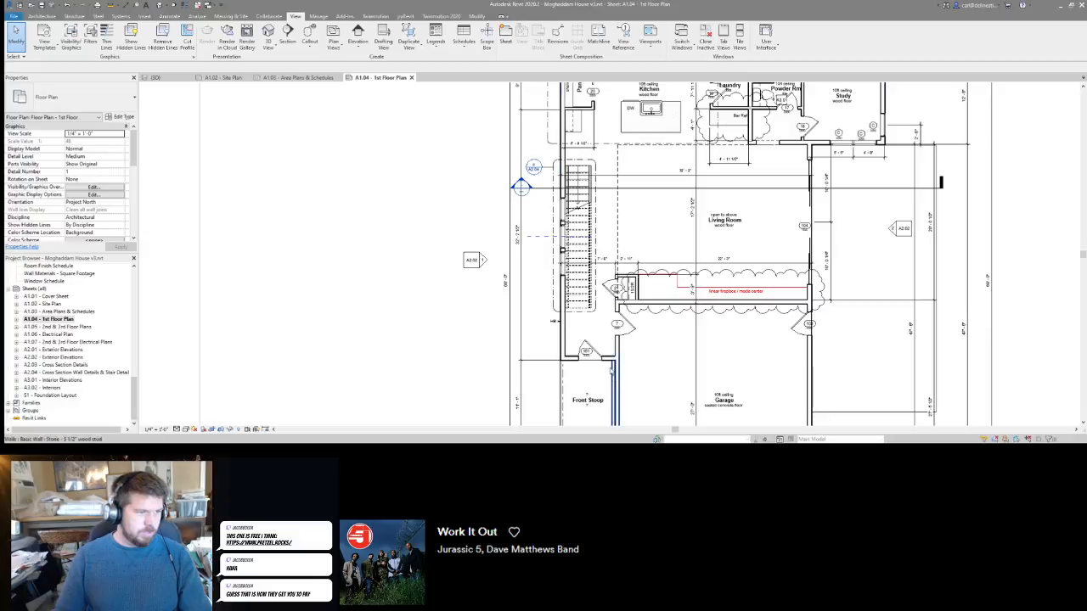
{"action": "scroll", "coordinate": [601, 344], "scroll_direction": "up", "scroll_amount": 2}
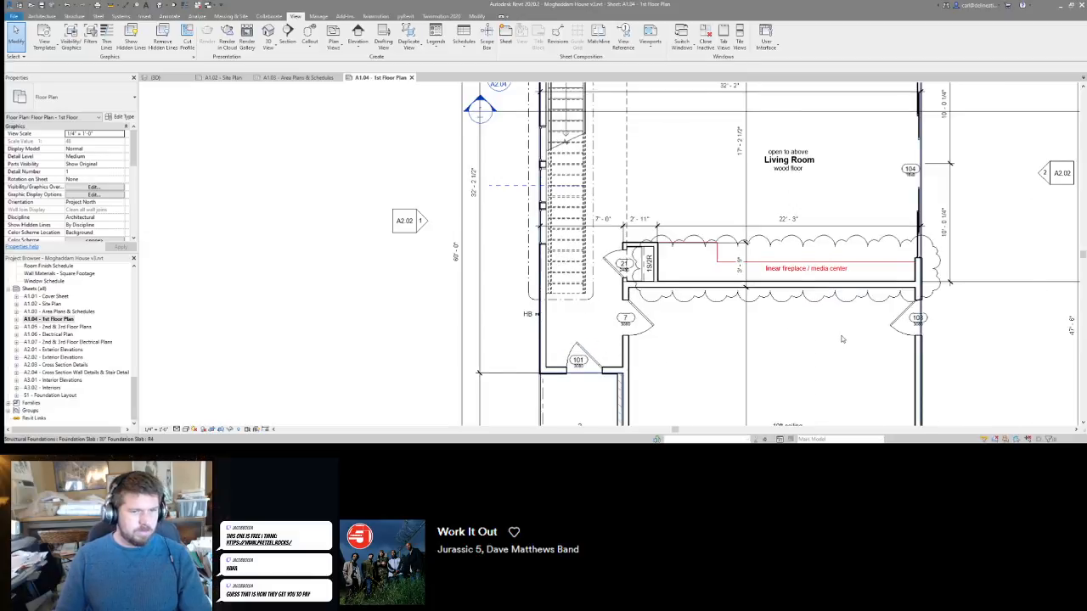
{"action": "scroll", "coordinate": [759, 330], "scroll_direction": "down", "scroll_amount": 5}
{"action": "scroll", "coordinate": [737, 257], "scroll_direction": "up", "scroll_amount": 5}
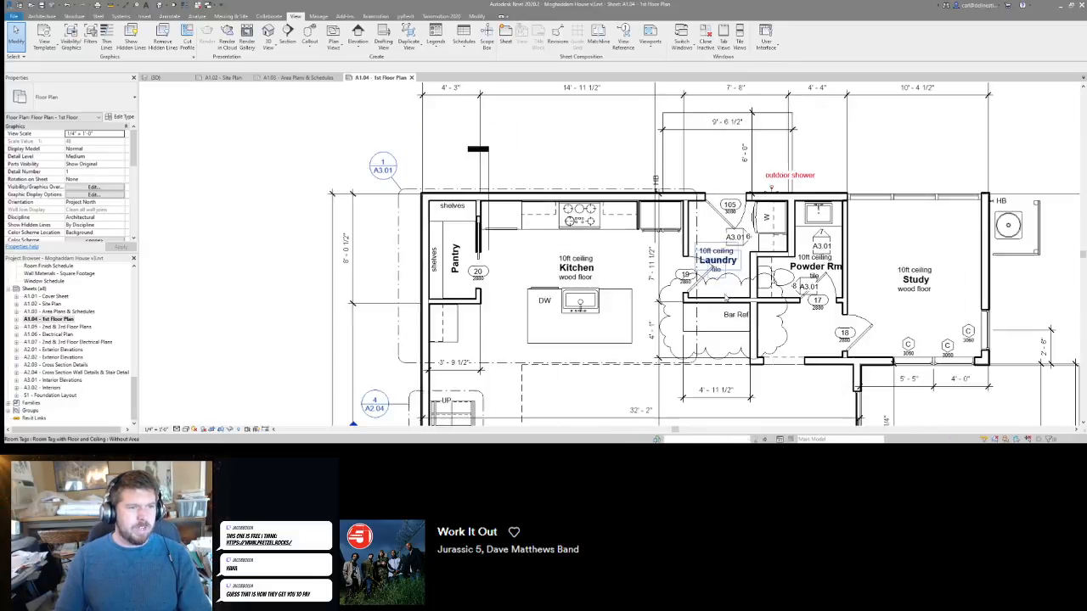
{"action": "scroll", "coordinate": [720, 284], "scroll_direction": "down", "scroll_amount": 1}
{"action": "middle_click_drag", "start_coordinate": [631, 272], "coordinate": [664, 118]}
{"action": "scroll", "coordinate": [664, 118], "scroll_direction": "down", "scroll_amount": 4}
{"action": "scroll", "coordinate": [579, 375], "scroll_direction": "up", "scroll_amount": 4}
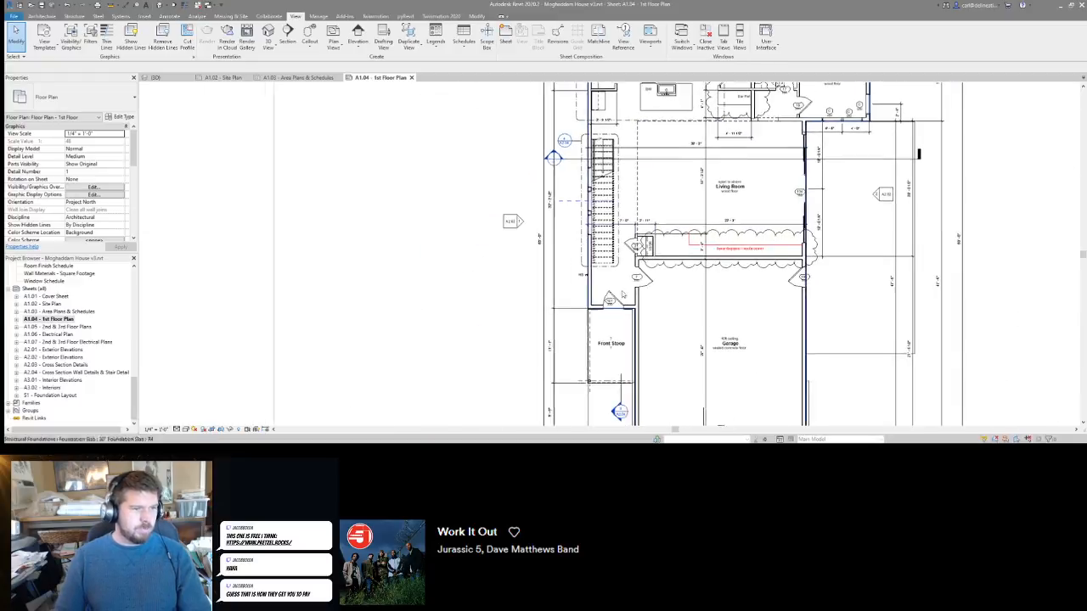
Renumber the door between the entry hall and Garage to 106, and the closet door beside the media center to 107.
{"action": "left_click", "coordinate": [662, 255]}
{"action": "left_click", "coordinate": [663, 253]}
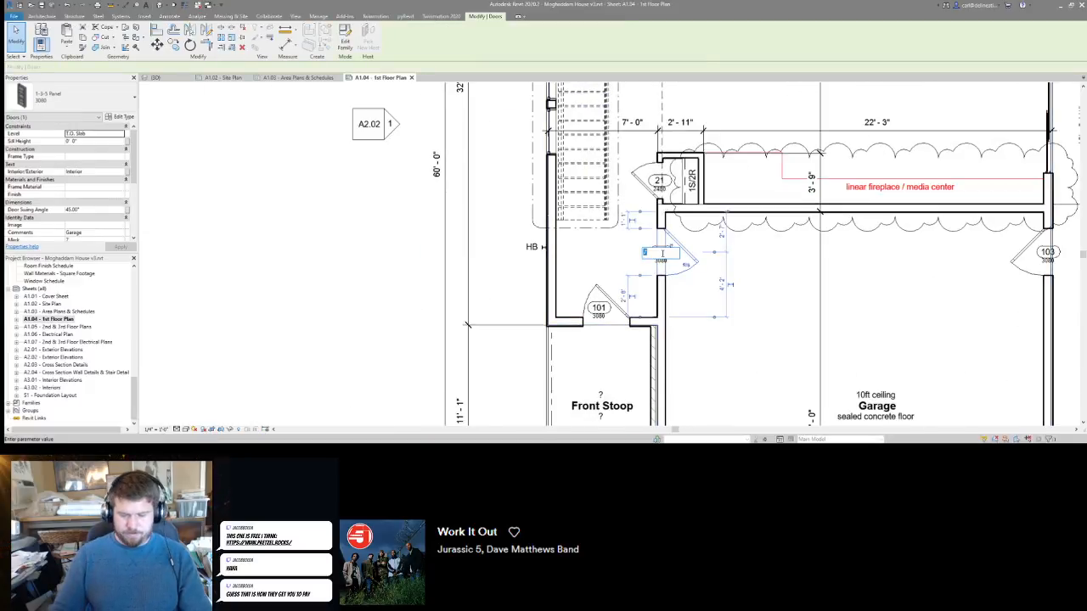
{"action": "type", "text": "106"}
{"action": "key", "text": "Return"}
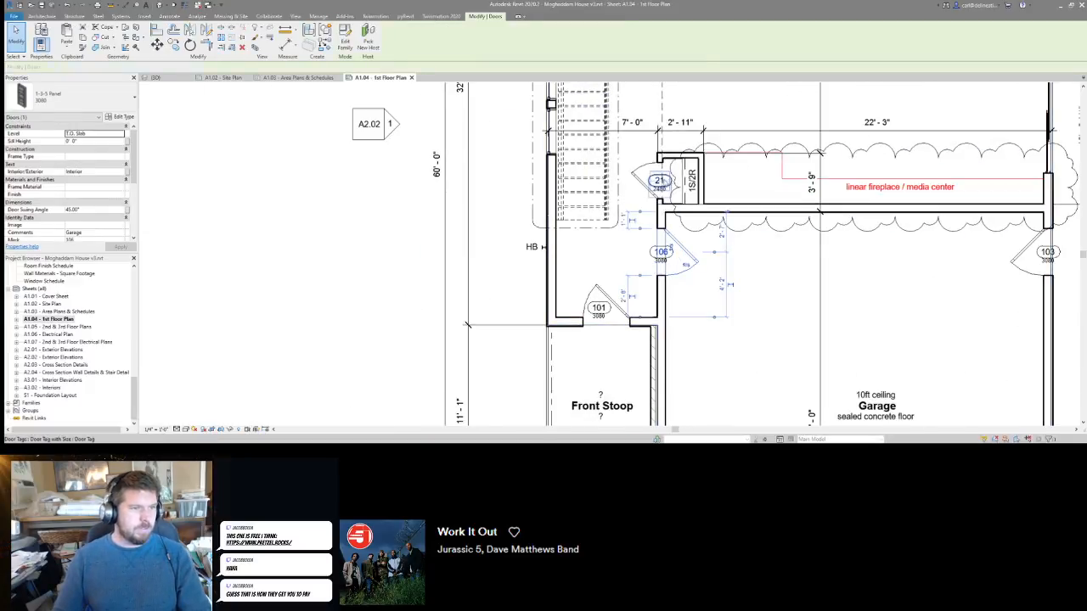
{"action": "left_click", "coordinate": [660, 181]}
{"action": "left_click", "coordinate": [659, 181]}
{"action": "type", "text": "107"}
{"action": "key", "text": "Return"}
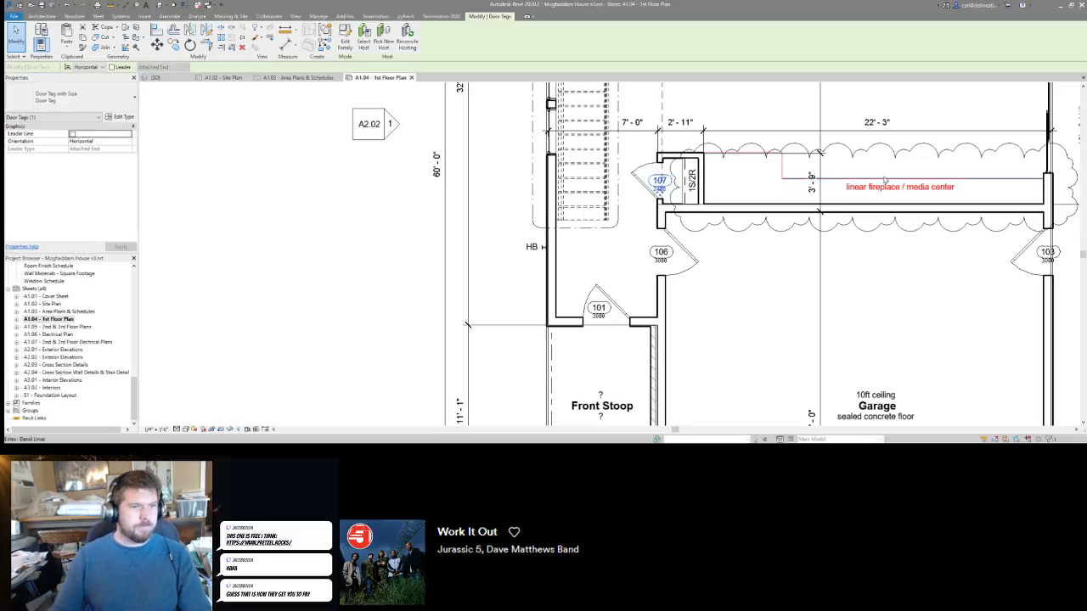
{"action": "middle_click_drag", "start_coordinate": [844, 206], "coordinate": [709, 313]}
{"action": "scroll", "coordinate": [709, 313], "scroll_direction": "down", "scroll_amount": 1}
{"action": "middle_click_drag", "start_coordinate": [781, 202], "coordinate": [774, 353]}
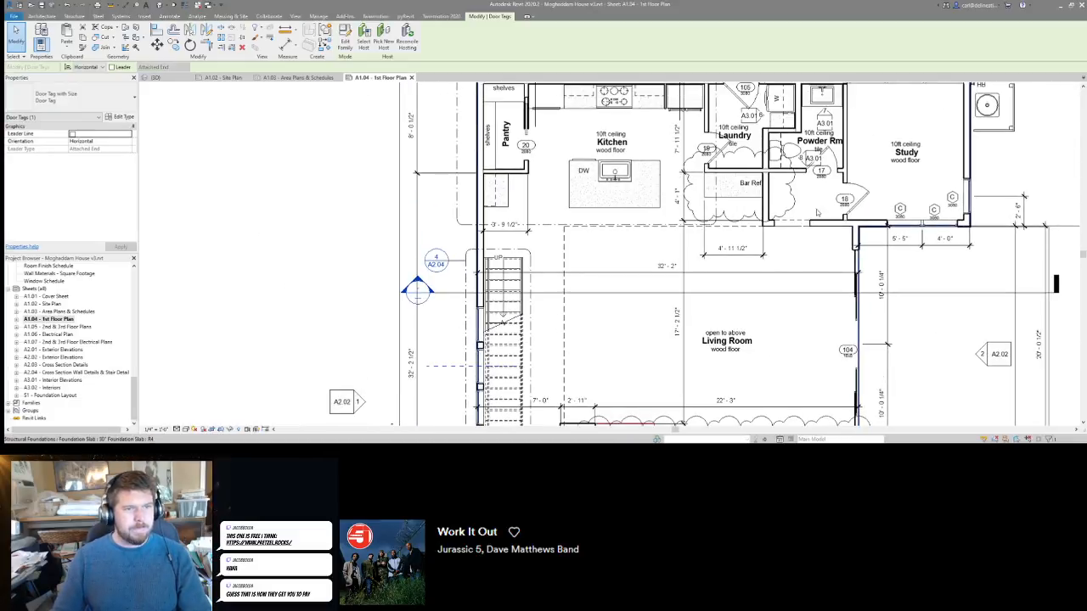
Renumber the Study door to 108 and the Powder Room door to 109.
{"action": "left_click", "coordinate": [841, 196]}
{"action": "left_click", "coordinate": [841, 196]}
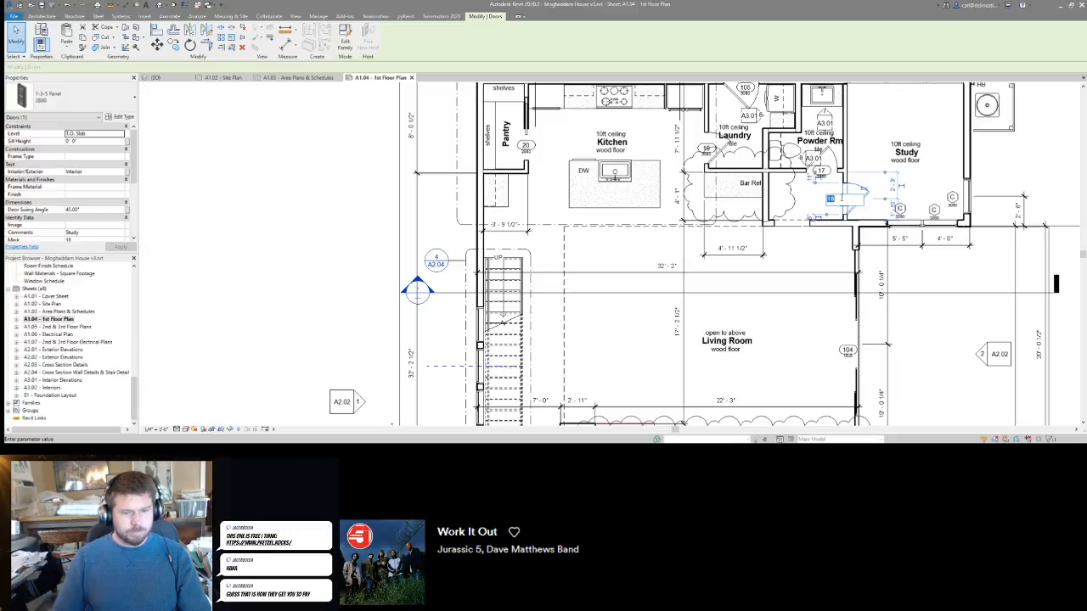
{"action": "type", "text": "108"}
{"action": "key", "text": "Return"}
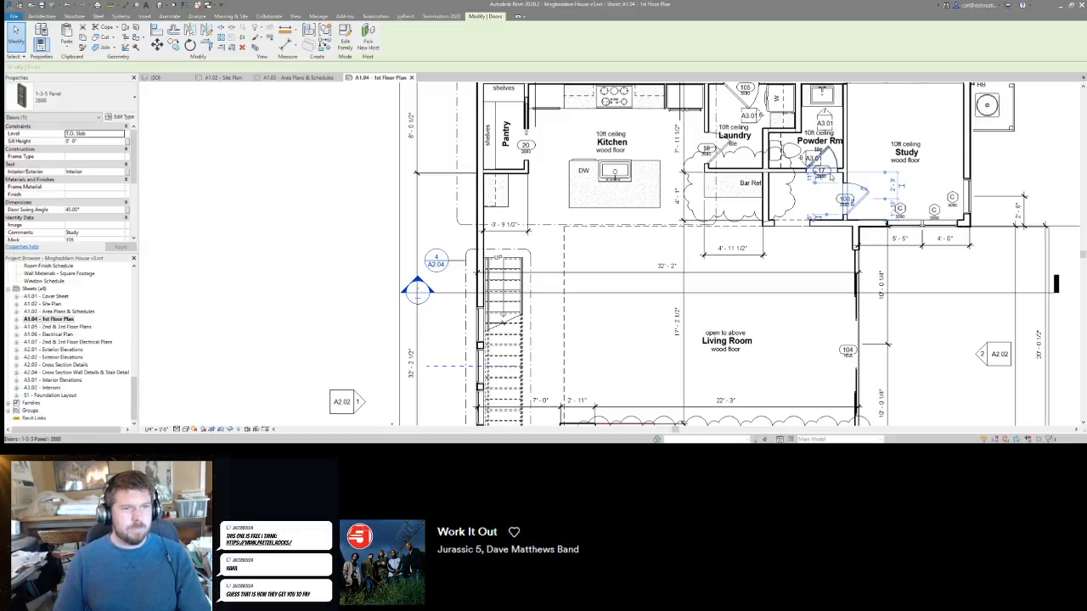
{"action": "left_click", "coordinate": [820, 175]}
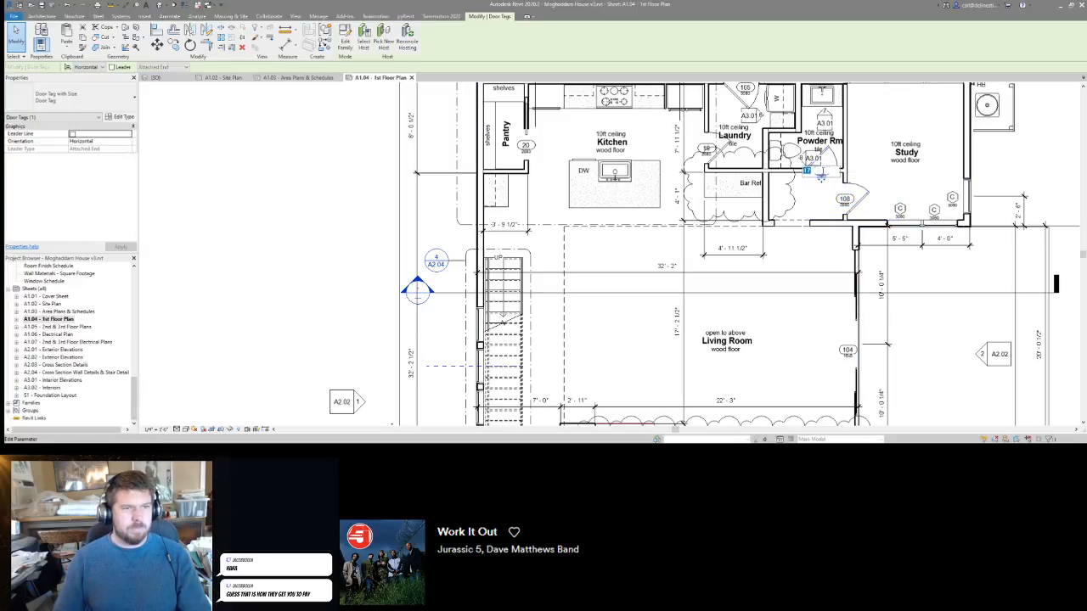
{"action": "left_click", "coordinate": [821, 172]}
{"action": "type", "text": "109"}
{"action": "key", "text": "Return"}
Renumber the interior door between the Kitchen and Laundry to 110, and the Pantry door to 111.
{"action": "middle_click_drag", "start_coordinate": [834, 189], "coordinate": [881, 251]}
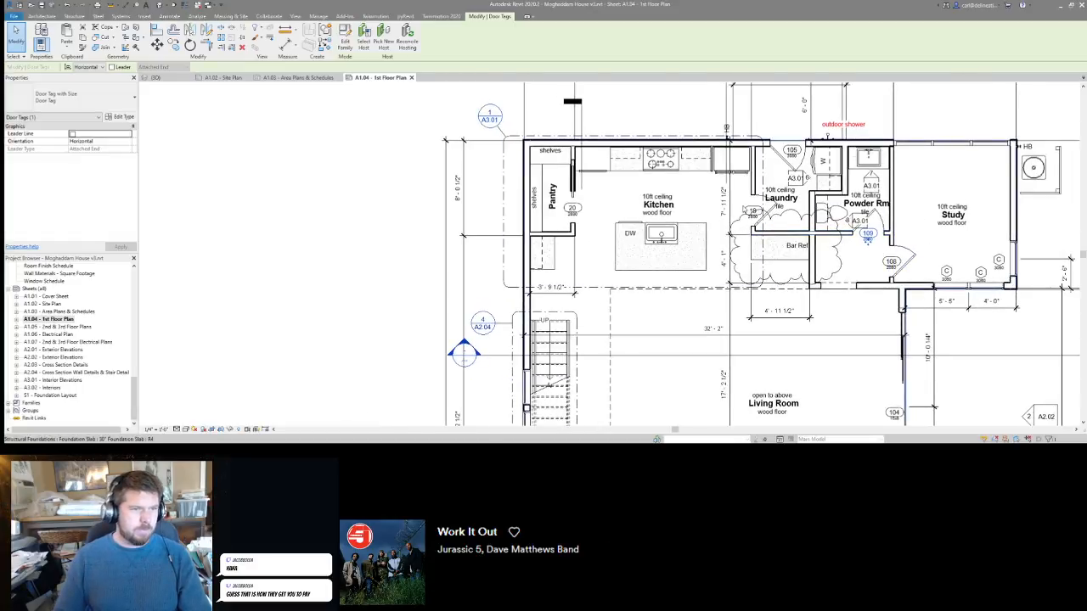
{"action": "left_click", "coordinate": [751, 212]}
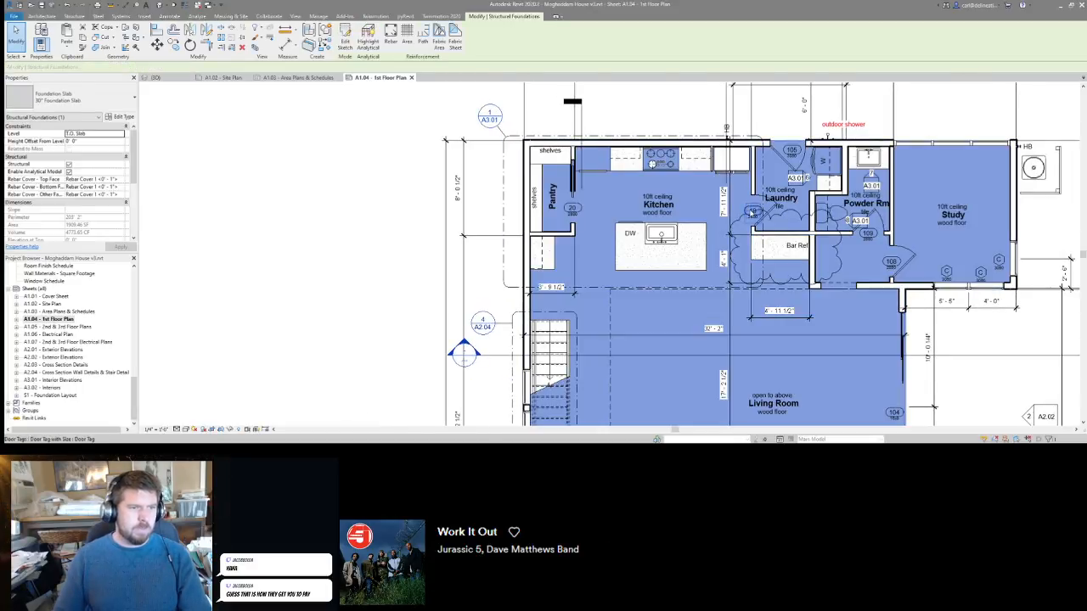
{"action": "left_click", "coordinate": [751, 213]}
{"action": "left_click", "coordinate": [751, 211]}
{"action": "type", "text": "110"}
{"action": "key", "text": "Return"}
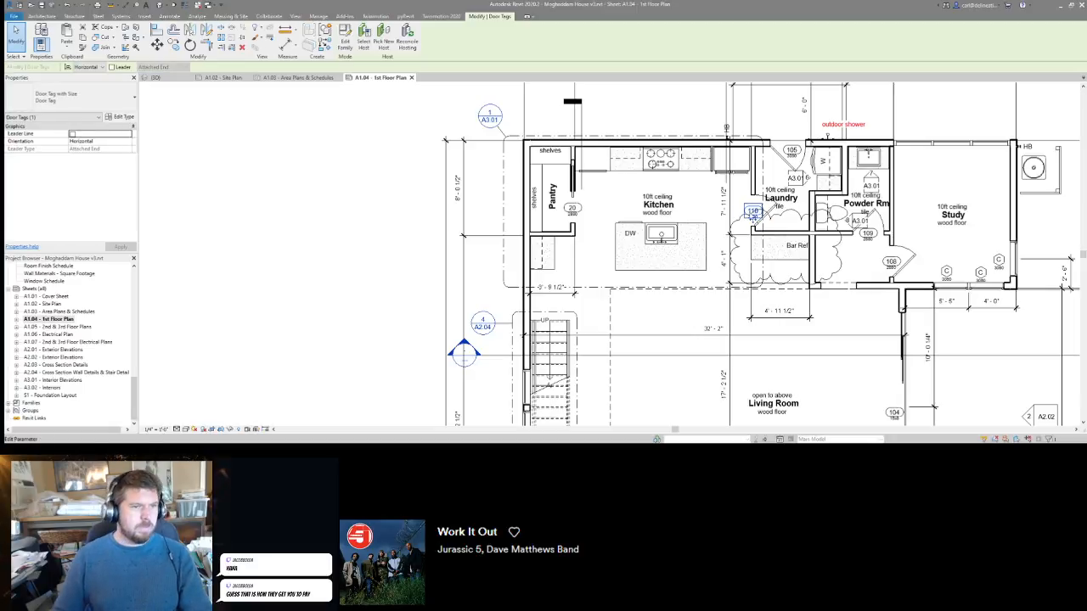
{"action": "left_click", "coordinate": [573, 209]}
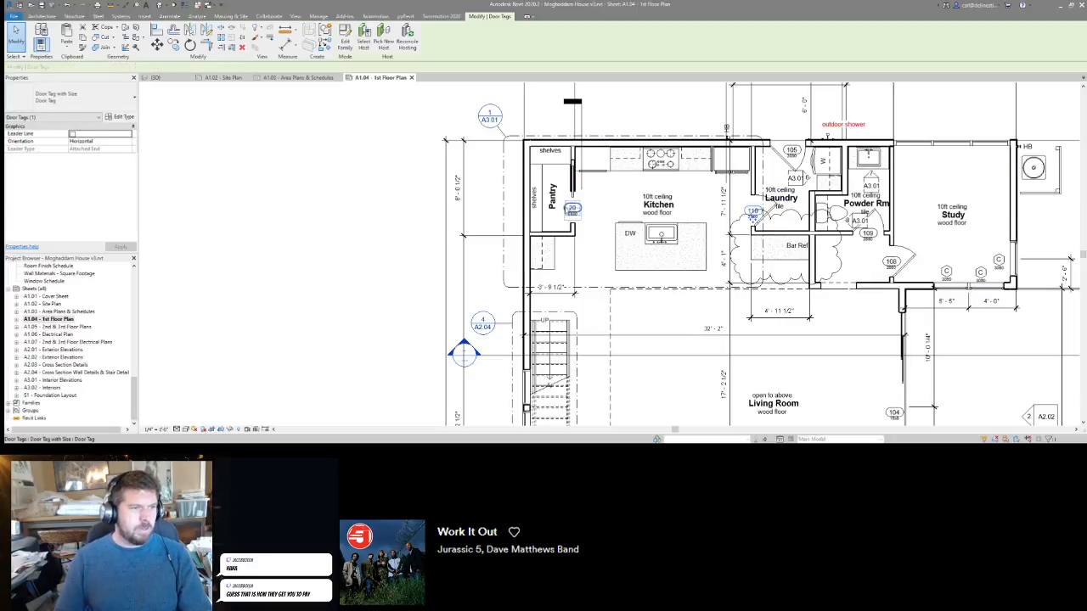
{"action": "left_click", "coordinate": [573, 207]}
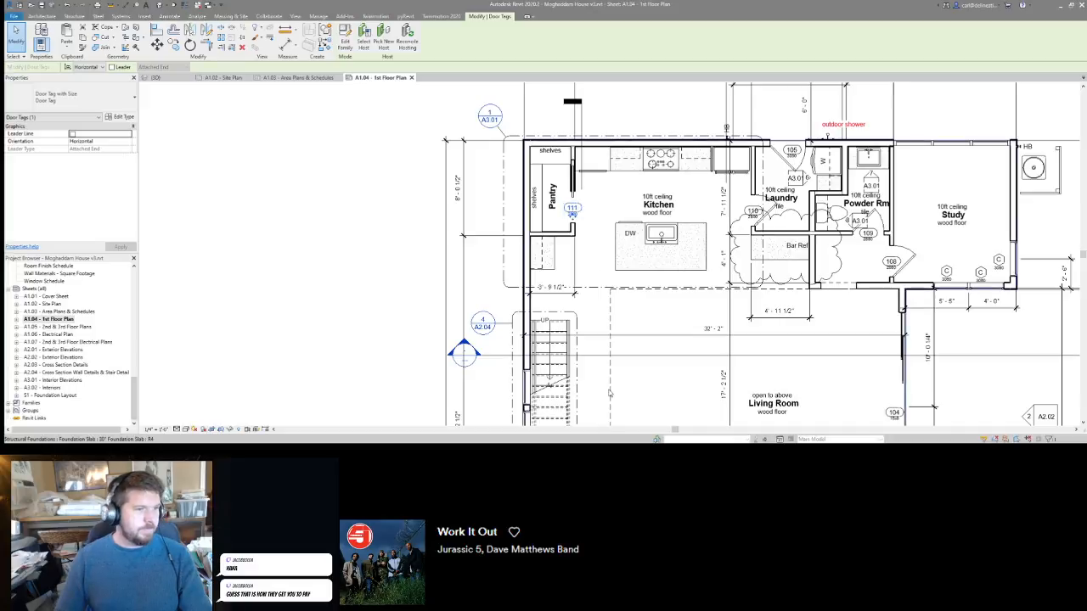
Check the door numbers along the stairs, Living Room, entry hall and Garage on the 1st floor plan.
{"action": "middle_click_drag", "start_coordinate": [614, 339], "coordinate": [651, 262]}
{"action": "scroll", "coordinate": [629, 278], "scroll_direction": "down", "scroll_amount": 2}
{"action": "key", "text": "Escape"}
{"action": "scroll", "coordinate": [629, 281], "scroll_direction": "down", "scroll_amount": 1}
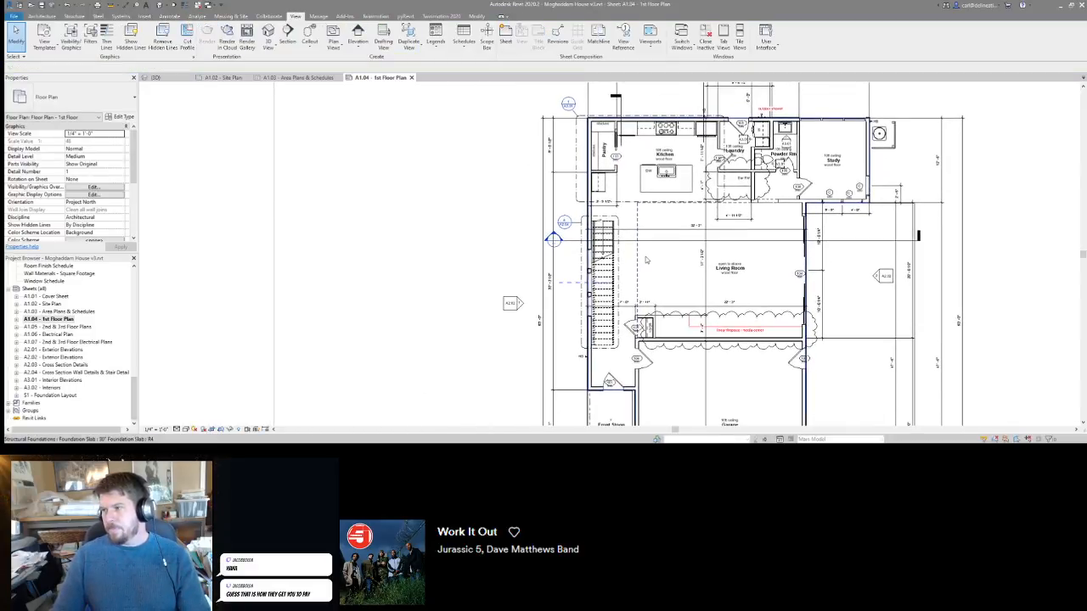
{"action": "scroll", "coordinate": [612, 327], "scroll_direction": "up", "scroll_amount": 4}
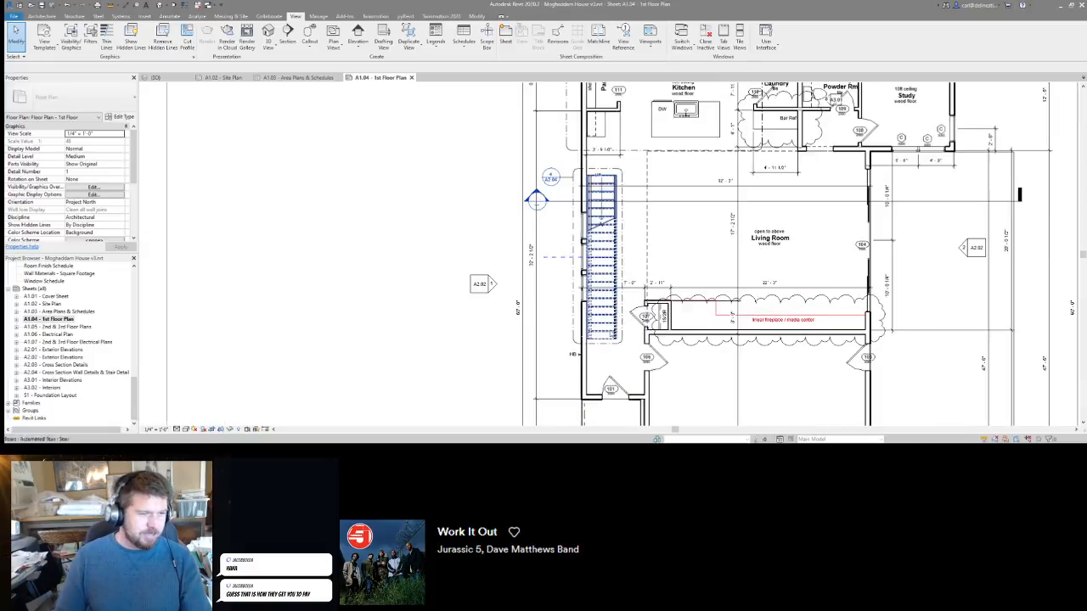
{"action": "scroll", "coordinate": [613, 330], "scroll_direction": "down", "scroll_amount": 1}
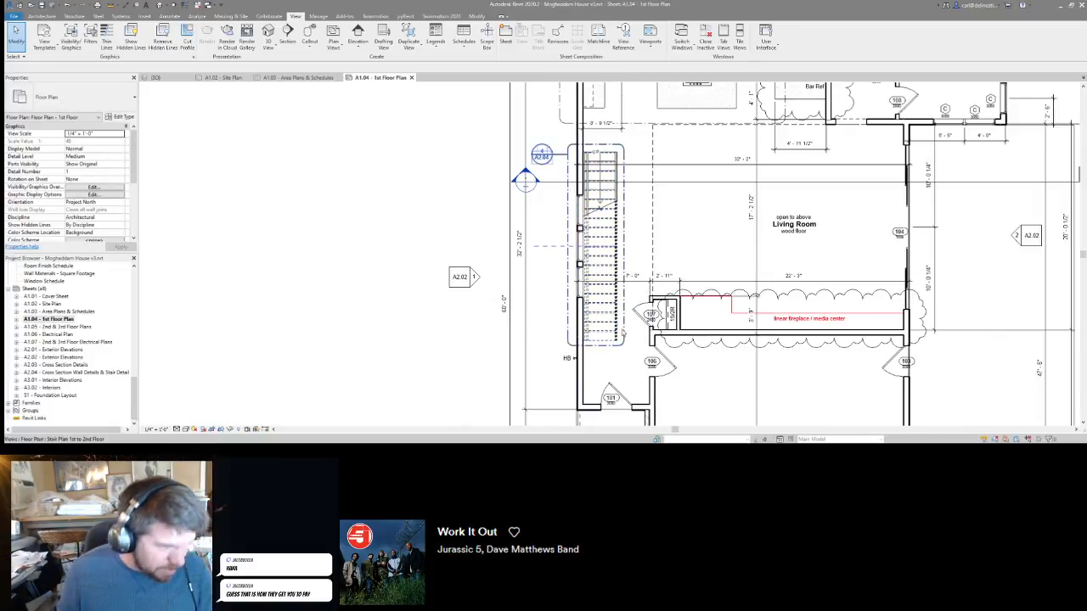
{"action": "scroll", "coordinate": [667, 295], "scroll_direction": "down", "scroll_amount": 2}
{"action": "scroll", "coordinate": [668, 296], "scroll_direction": "down", "scroll_amount": 1}
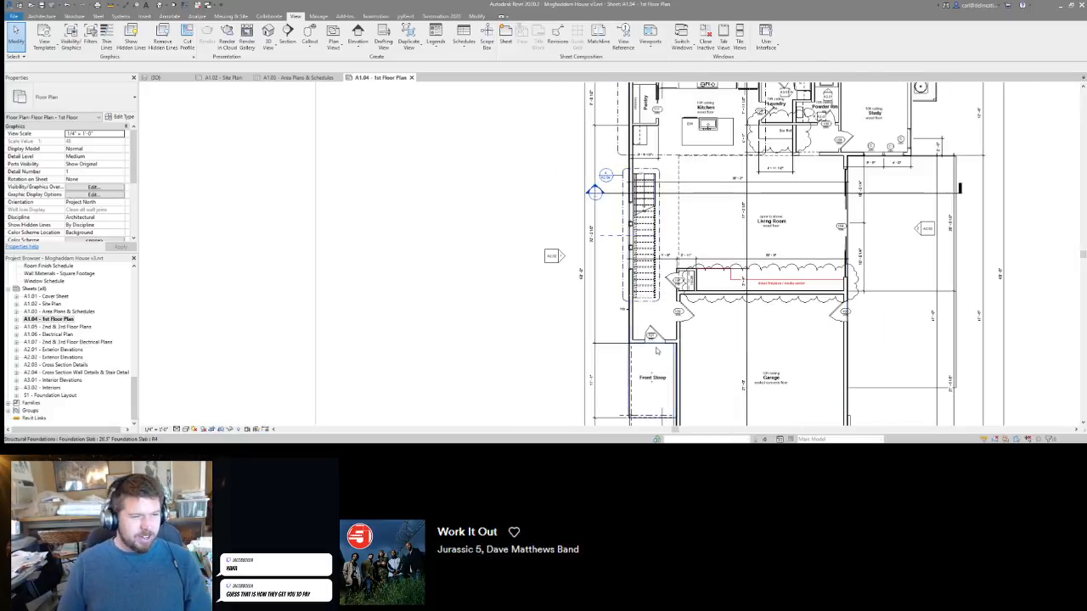
{"action": "middle_click_drag", "start_coordinate": [654, 351], "coordinate": [658, 254]}
{"action": "scroll", "coordinate": [654, 284], "scroll_direction": "up", "scroll_amount": 2}
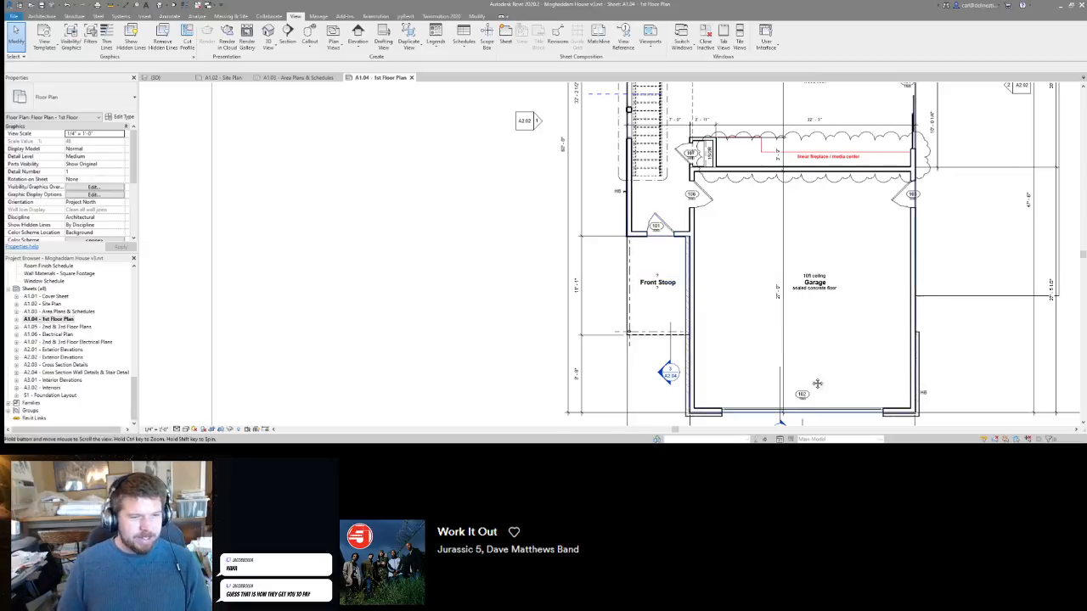
Nudge the overhead garage door's tag slightly closer to the door opening.
{"action": "middle_click_drag", "start_coordinate": [807, 396], "coordinate": [785, 299]}
{"action": "left_click", "coordinate": [783, 299]}
{"action": "left_click", "coordinate": [783, 297]}
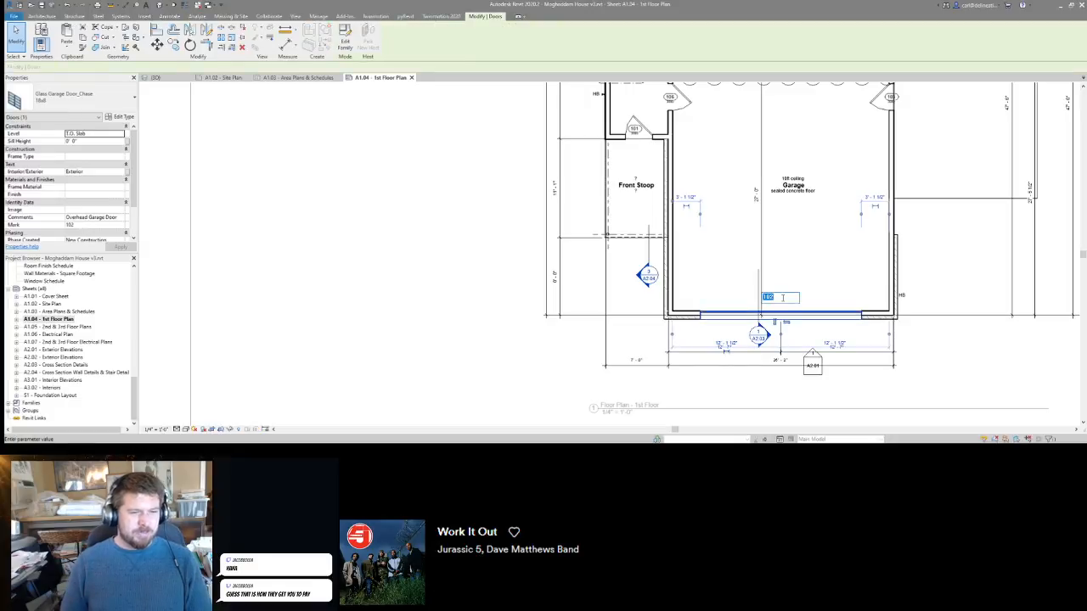
{"action": "key", "text": "Escape"}
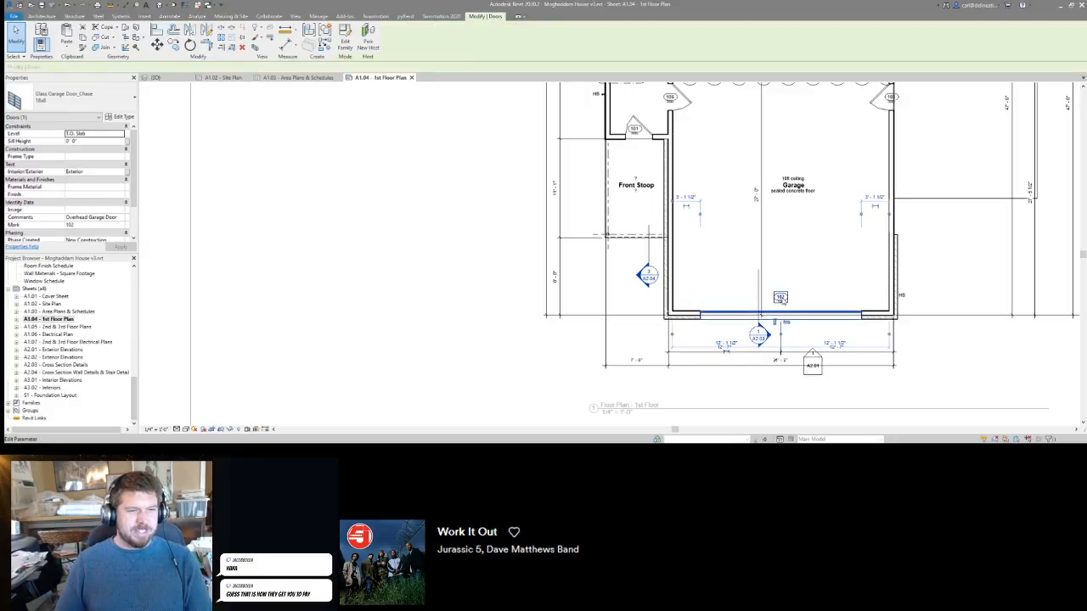
{"action": "left_click", "coordinate": [798, 259]}
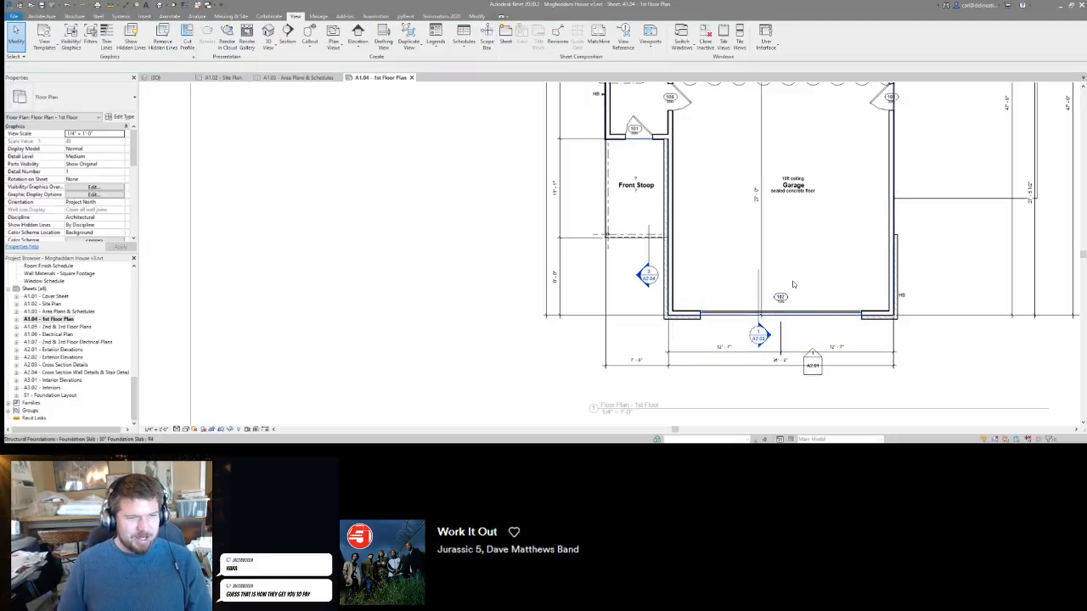
{"action": "left_click", "coordinate": [781, 297]}
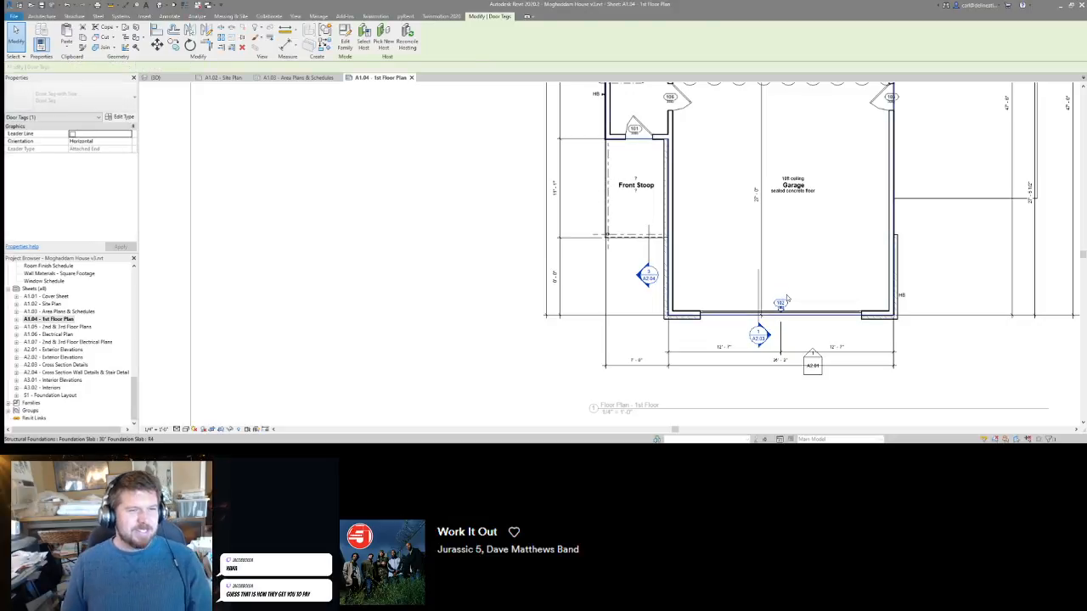
{"action": "left_click", "coordinate": [868, 232]}
Move the tag of the Garage's exterior side door outward so it sits clear of the wall.
{"action": "middle_click_drag", "start_coordinate": [815, 225], "coordinate": [802, 346]}
{"action": "scroll", "coordinate": [922, 227], "scroll_direction": "up", "scroll_amount": 3}
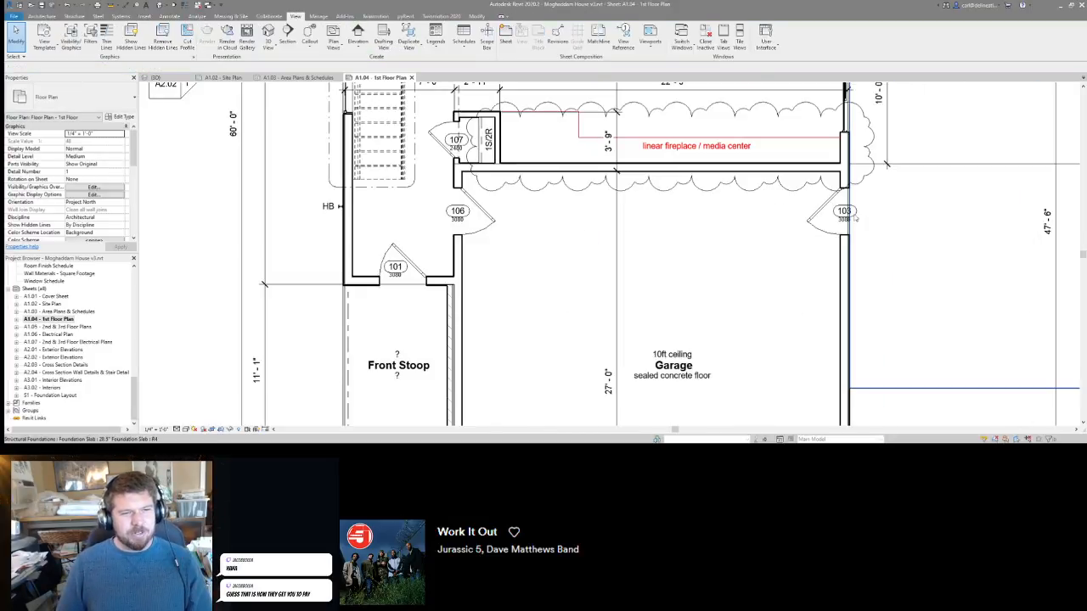
{"action": "left_click", "coordinate": [851, 213]}
{"action": "left_click_drag", "start_coordinate": [850, 213], "coordinate": [861, 219]}
{"action": "key", "text": "Escape"}
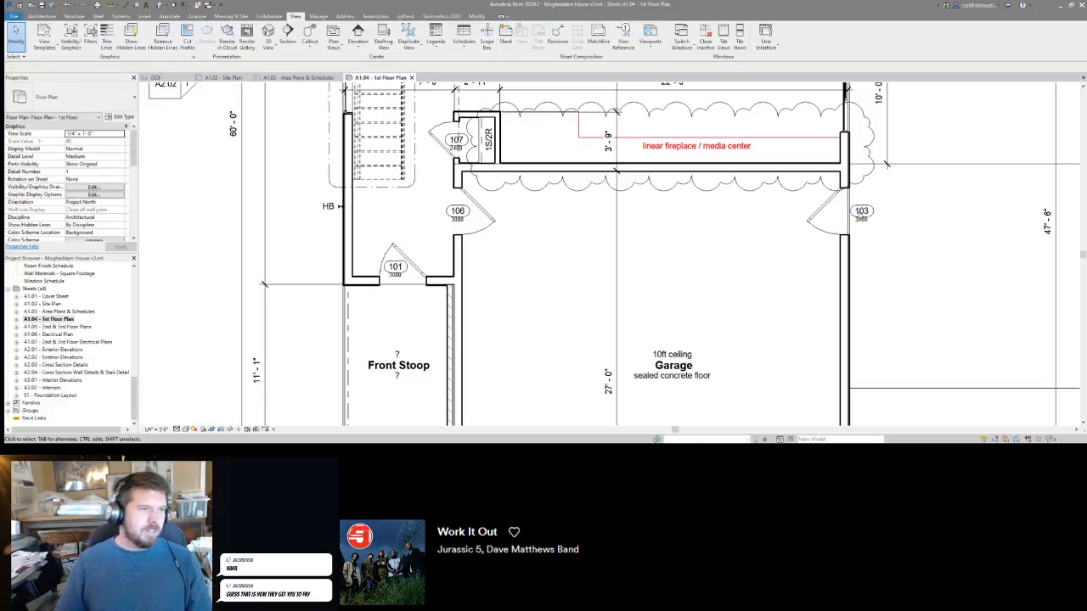
Examine the door tags from the Garage wall up through the Living Room to the Kitchen, Laundry and Study.
{"action": "middle_click_drag", "start_coordinate": [642, 227], "coordinate": [665, 305]}
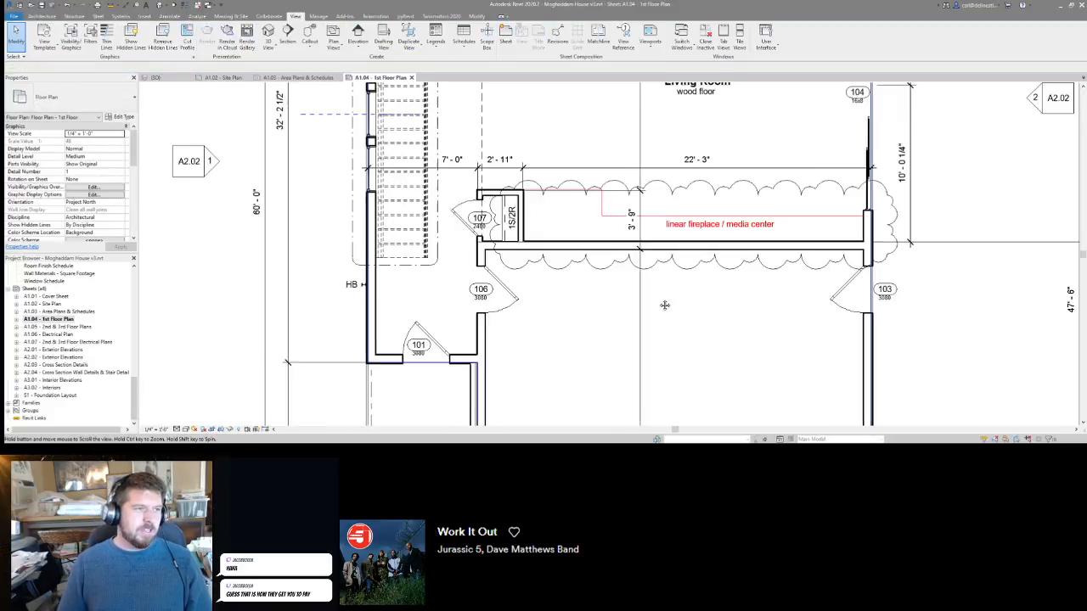
{"action": "scroll", "coordinate": [665, 305], "scroll_direction": "down", "scroll_amount": 2}
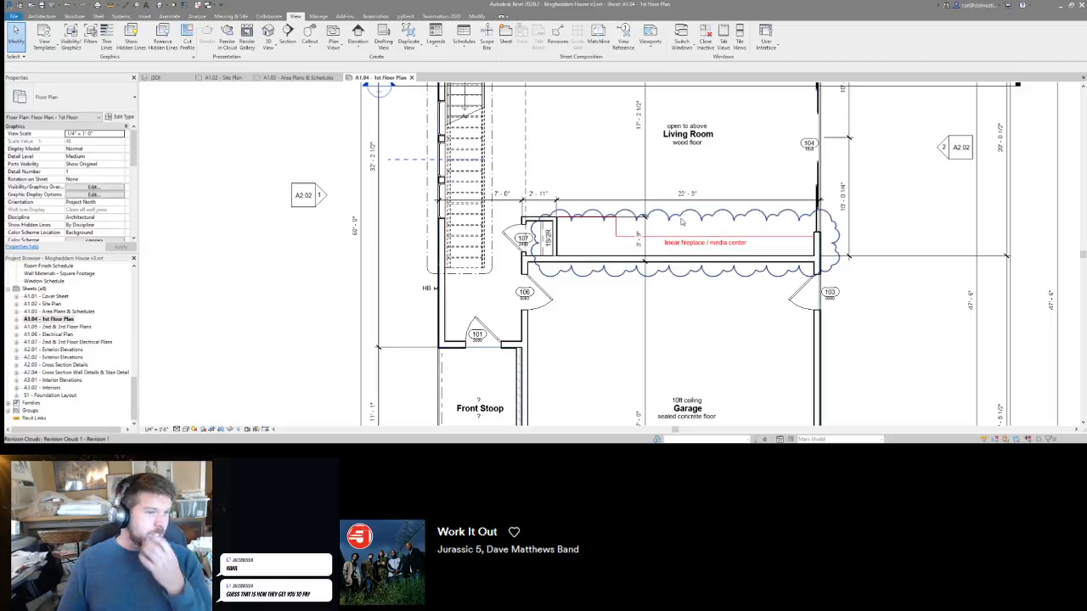
{"action": "middle_click_drag", "start_coordinate": [726, 156], "coordinate": [738, 250]}
{"action": "scroll", "coordinate": [737, 250], "scroll_direction": "down", "scroll_amount": 1}
{"action": "middle_click_drag", "start_coordinate": [719, 187], "coordinate": [723, 252]}
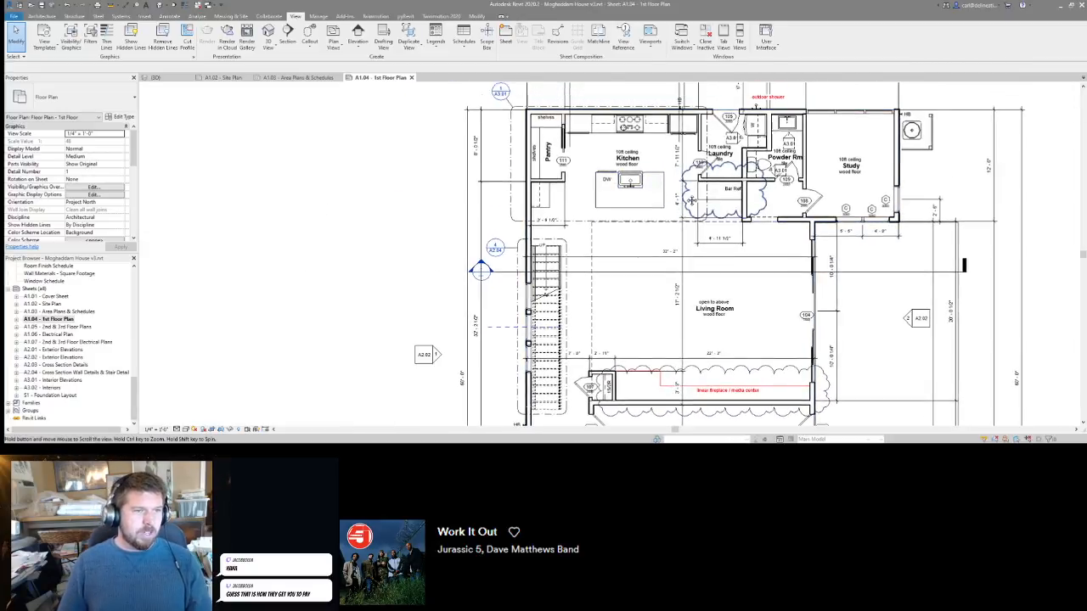
{"action": "middle_click_drag", "start_coordinate": [717, 176], "coordinate": [718, 193]}
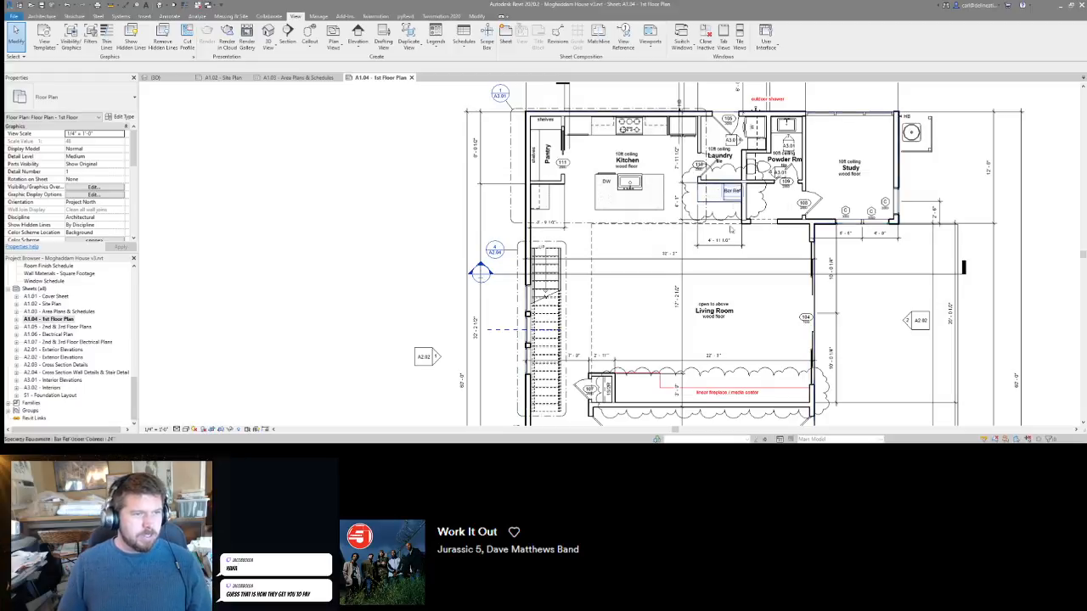
{"action": "scroll", "coordinate": [735, 196], "scroll_direction": "down", "scroll_amount": 1}
{"action": "mouse_move", "coordinate": [718, 253]}
{"action": "middle_mouse_down"}
{"action": "mouse_move", "coordinate": [762, 265]}
{"action": "mouse_move", "coordinate": [702, 245]}
{"action": "middle_mouse_up"}
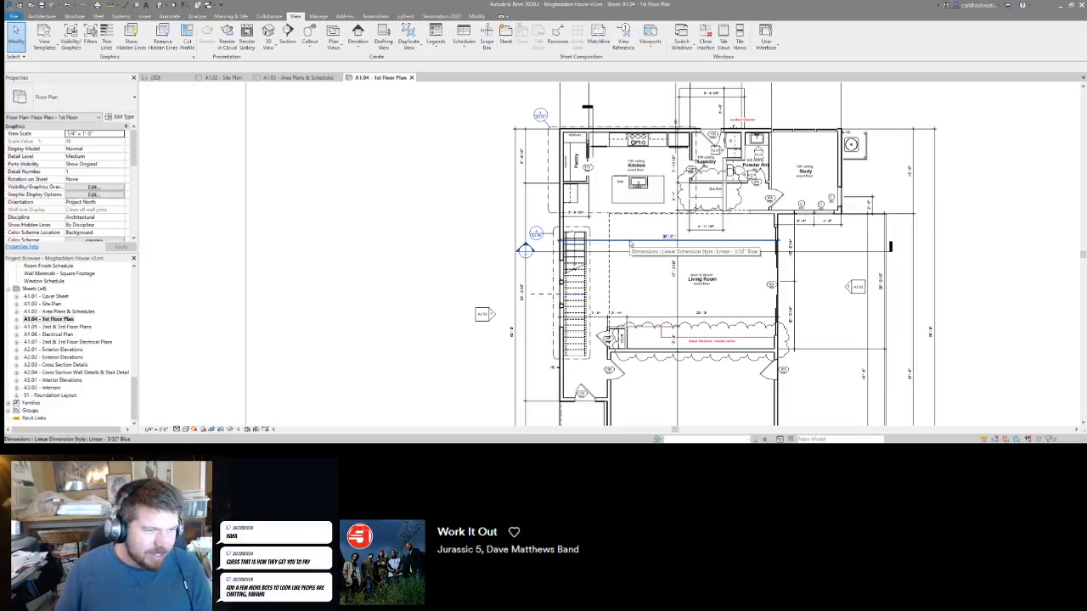
{"action": "scroll", "coordinate": [697, 272], "scroll_direction": "down", "scroll_amount": 2}
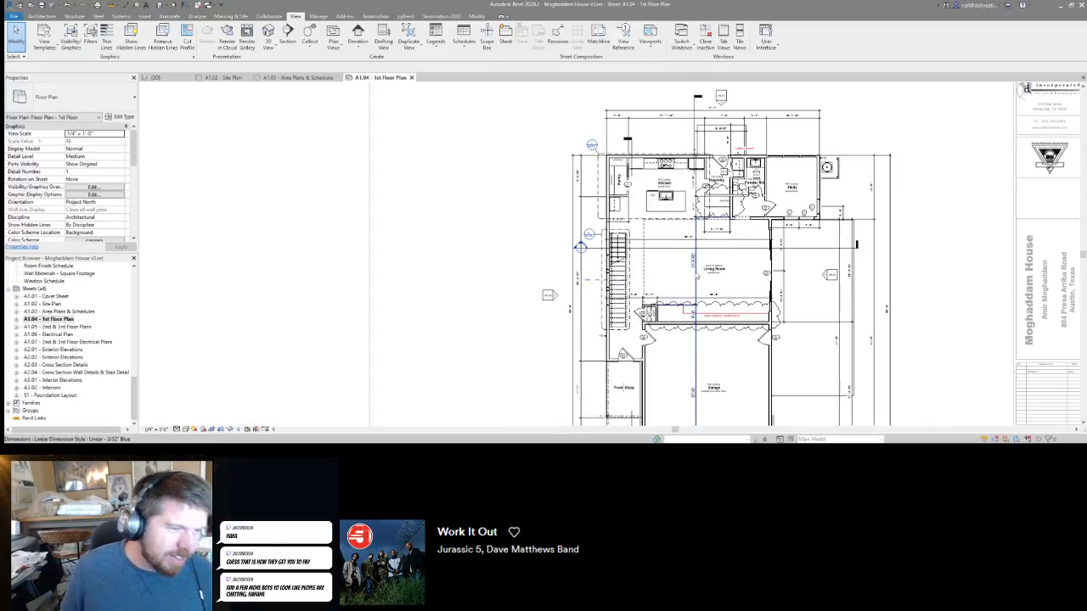
{"action": "scroll", "coordinate": [698, 274], "scroll_direction": "up", "scroll_amount": 2}
{"action": "scroll", "coordinate": [697, 277], "scroll_direction": "down", "scroll_amount": 2}
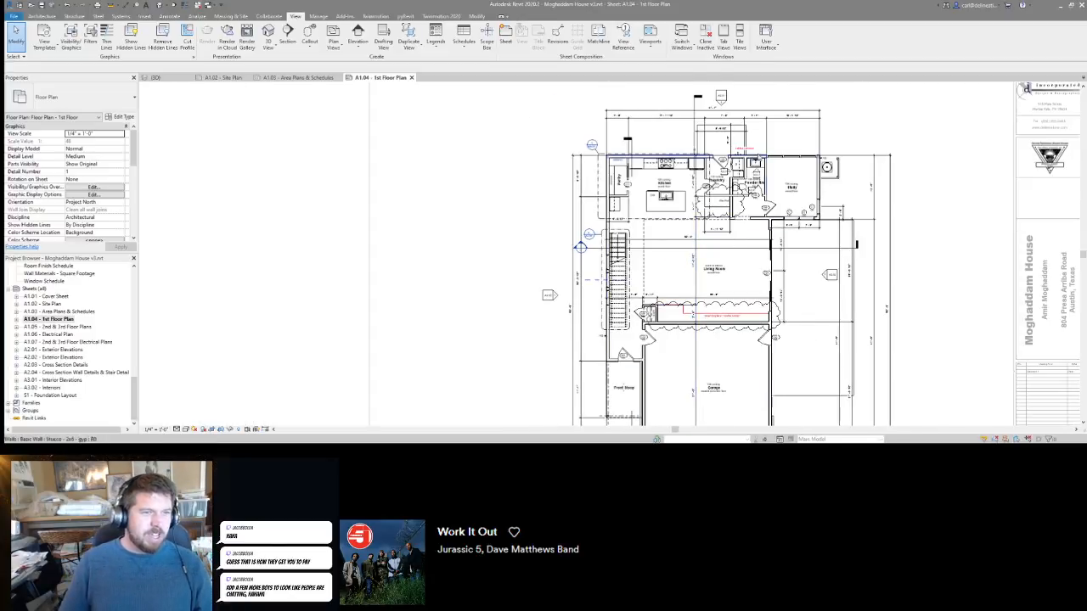
{"action": "middle_click_drag", "start_coordinate": [679, 275], "coordinate": [708, 267]}
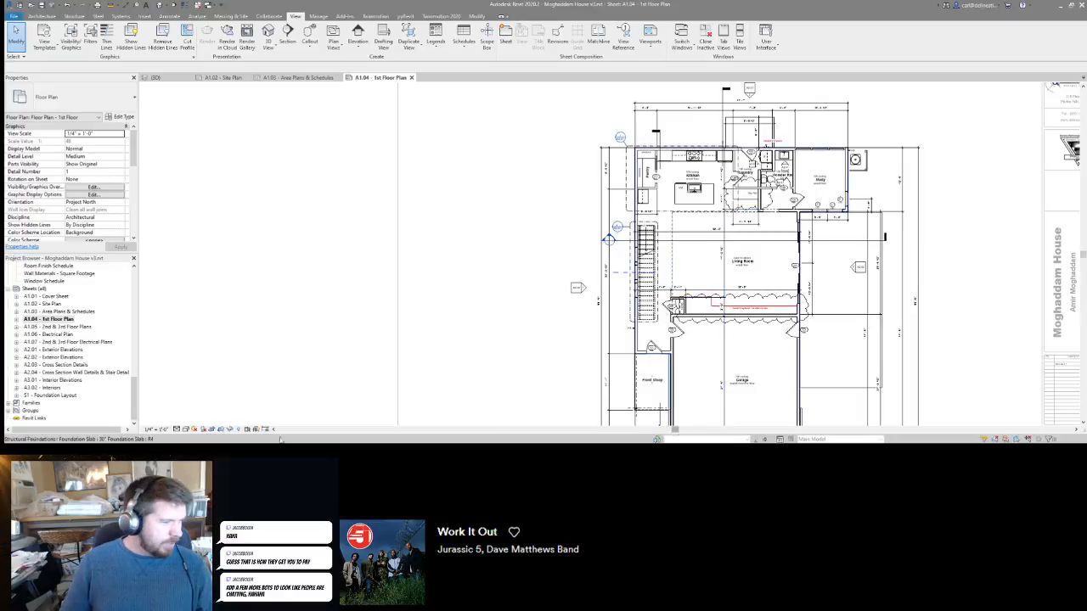
Switch to Spotify and look through the saved playlists.
{"action": "mouse_move", "coordinate": [277, 439]}
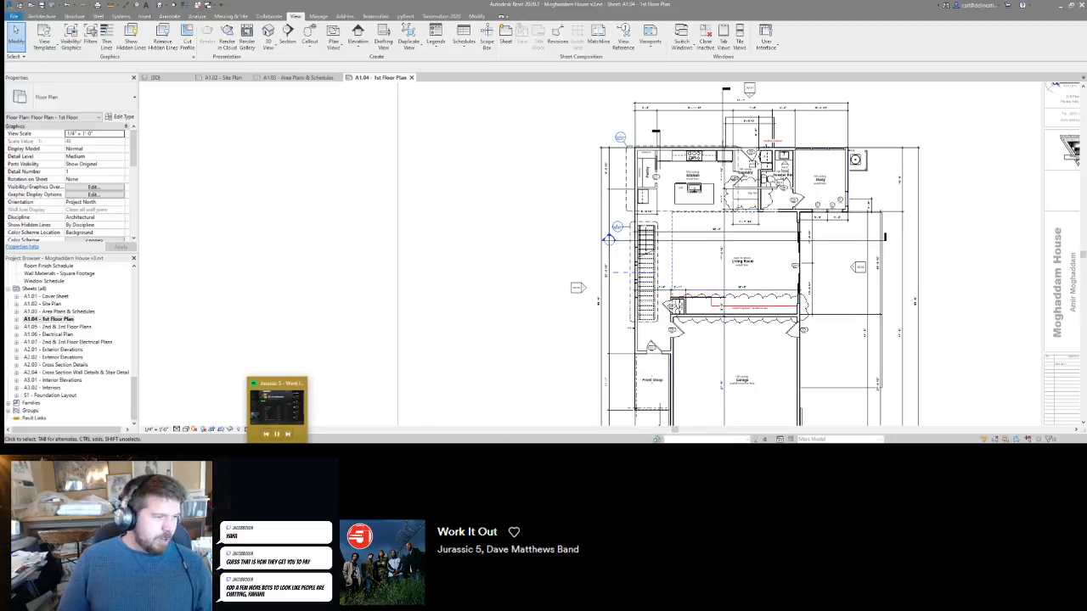
{"action": "left_click", "coordinate": [277, 408]}
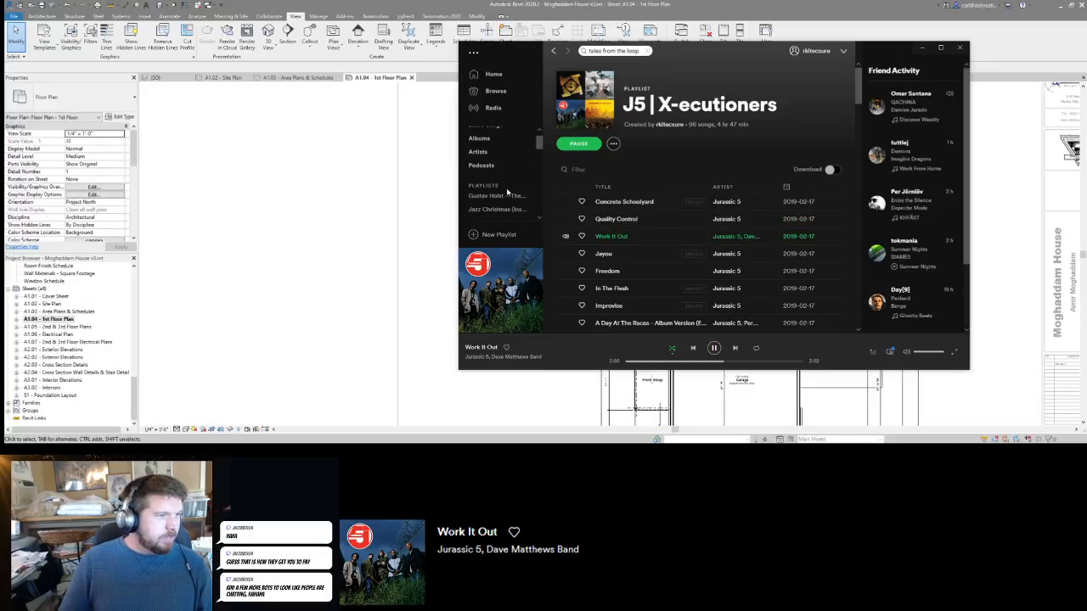
{"action": "scroll", "coordinate": [507, 192], "scroll_direction": "down", "scroll_amount": 10}
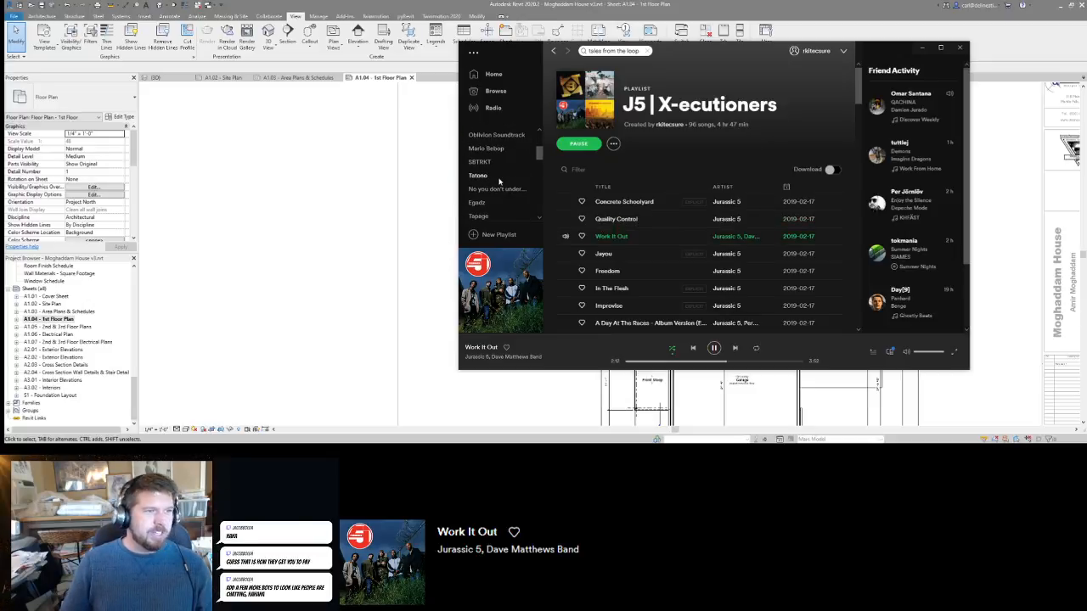
{"action": "left_click", "coordinate": [440, 69]}
Review the whole 1st floor plan sheet from the Kitchen down to the Garage for tags still needing cleanup.
{"action": "scroll", "coordinate": [716, 116], "scroll_direction": "up", "scroll_amount": 5}
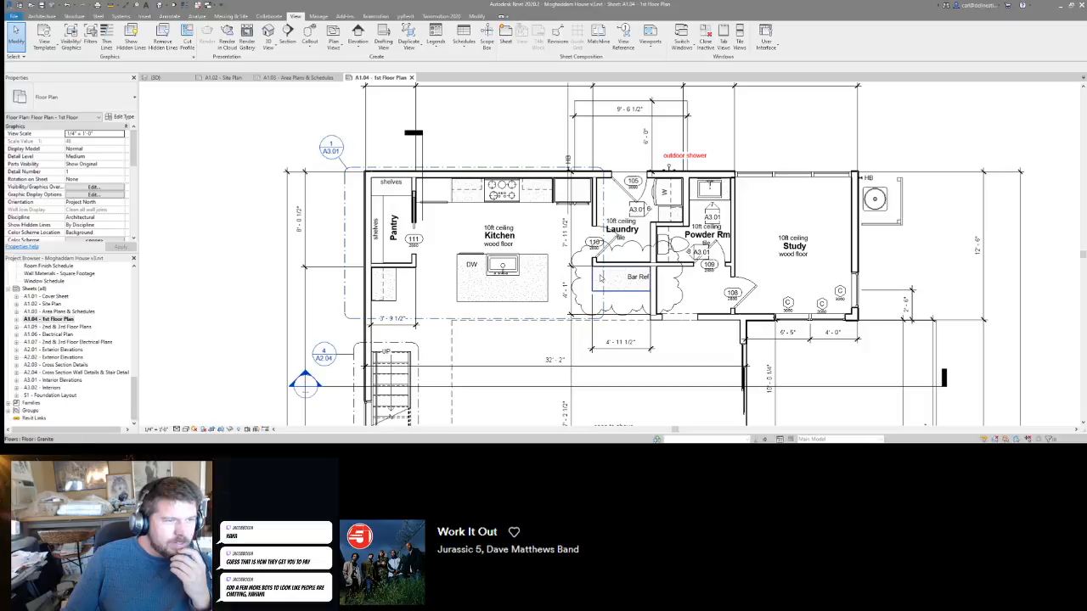
{"action": "middle_click_drag", "start_coordinate": [565, 306], "coordinate": [670, 282]}
{"action": "scroll", "coordinate": [669, 281], "scroll_direction": "down", "scroll_amount": 1}
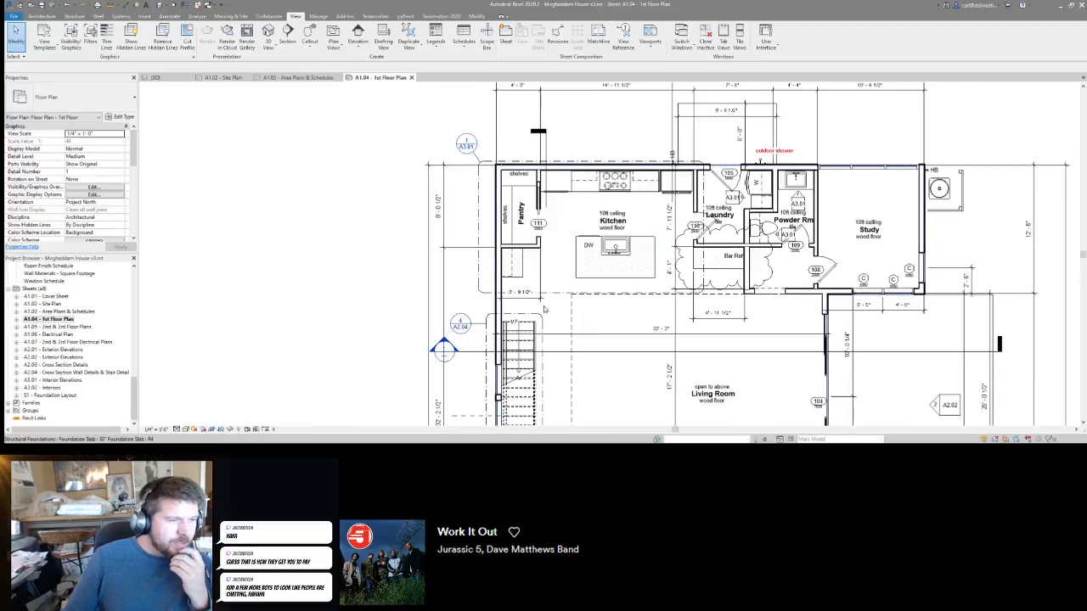
{"action": "middle_click_drag", "start_coordinate": [638, 351], "coordinate": [647, 263]}
{"action": "scroll", "coordinate": [647, 264], "scroll_direction": "down", "scroll_amount": 2}
{"action": "middle_click_drag", "start_coordinate": [680, 338], "coordinate": [678, 290]}
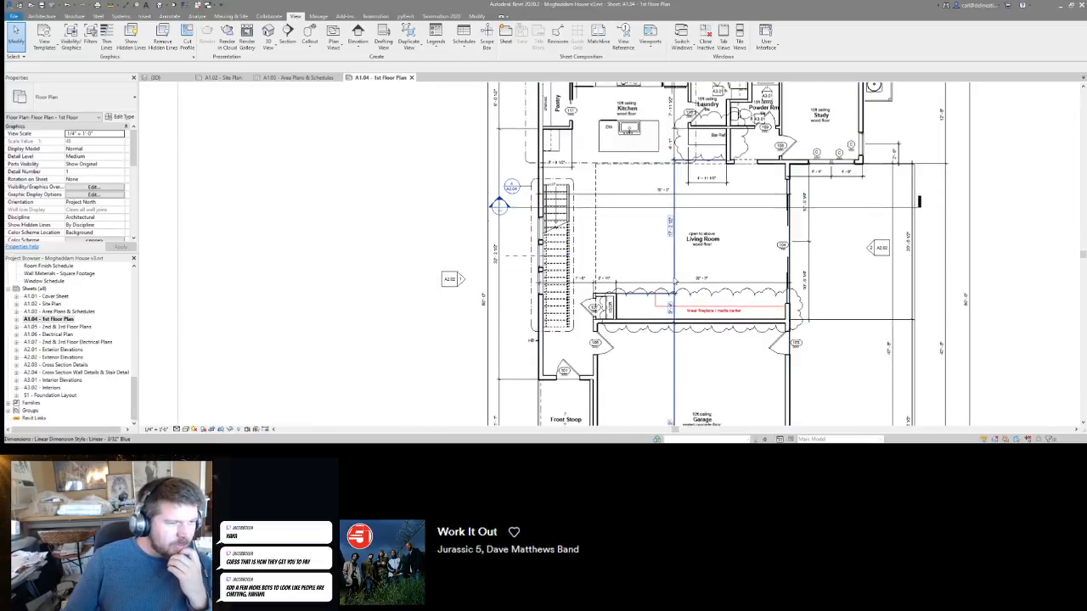
{"action": "scroll", "coordinate": [675, 293], "scroll_direction": "down", "scroll_amount": 1}
{"action": "middle_click_drag", "start_coordinate": [656, 352], "coordinate": [644, 295]}
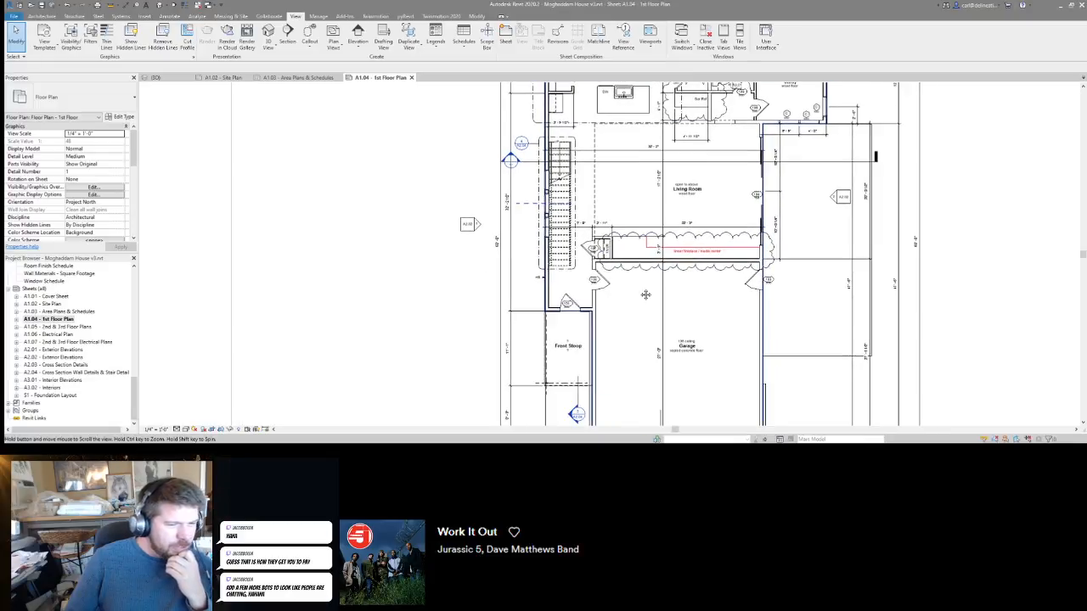
{"action": "scroll", "coordinate": [641, 293], "scroll_direction": "down", "scroll_amount": 3}
{"action": "scroll", "coordinate": [640, 292], "scroll_direction": "down", "scroll_amount": 1}
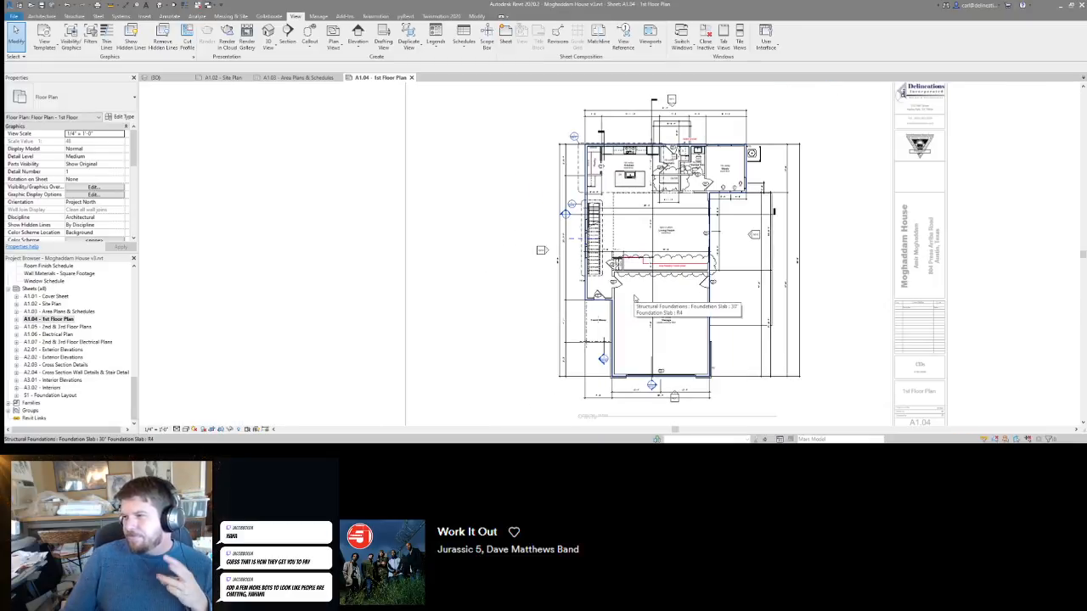
Check the 1st floor plan's door tags against the Door Schedule on sheet A1.03.
{"action": "middle_click_drag", "start_coordinate": [621, 312], "coordinate": [608, 310]}
{"action": "scroll", "coordinate": [624, 252], "scroll_direction": "up", "scroll_amount": 4}
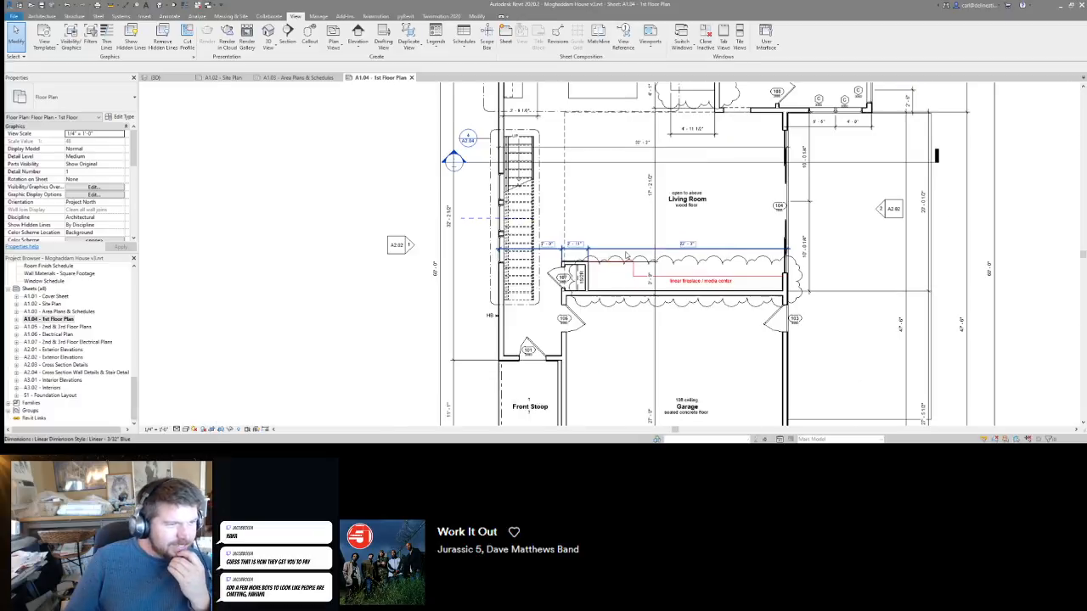
{"action": "scroll", "coordinate": [625, 252], "scroll_direction": "down", "scroll_amount": 4}
{"action": "scroll", "coordinate": [586, 167], "scroll_direction": "up", "scroll_amount": 3}
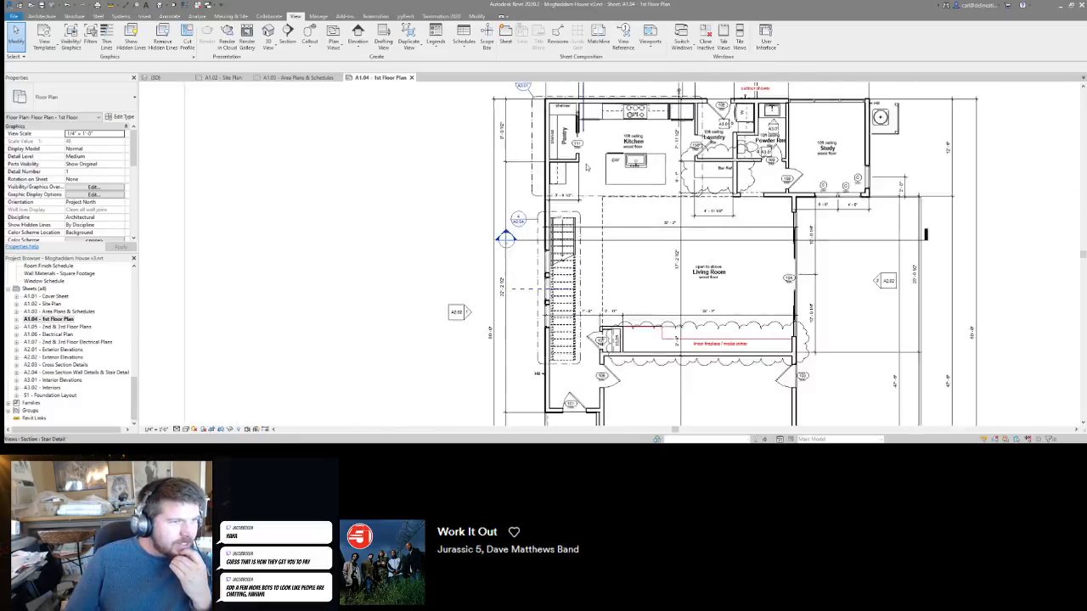
{"action": "scroll", "coordinate": [586, 168], "scroll_direction": "down", "scroll_amount": 3}
{"action": "left_click", "coordinate": [298, 77]}
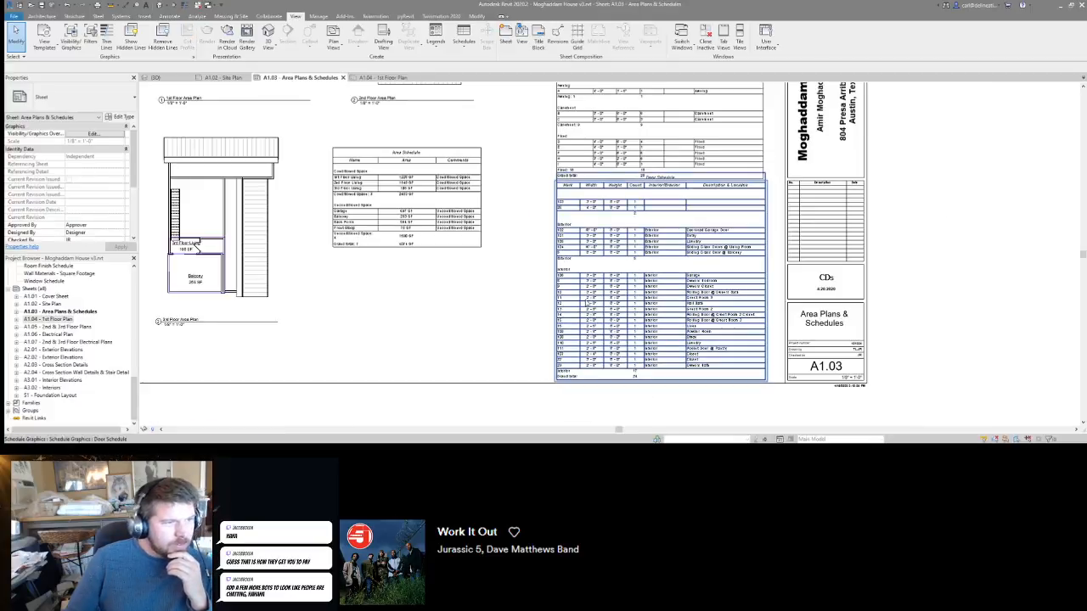
{"action": "scroll", "coordinate": [576, 236], "scroll_direction": "up", "scroll_amount": 2}
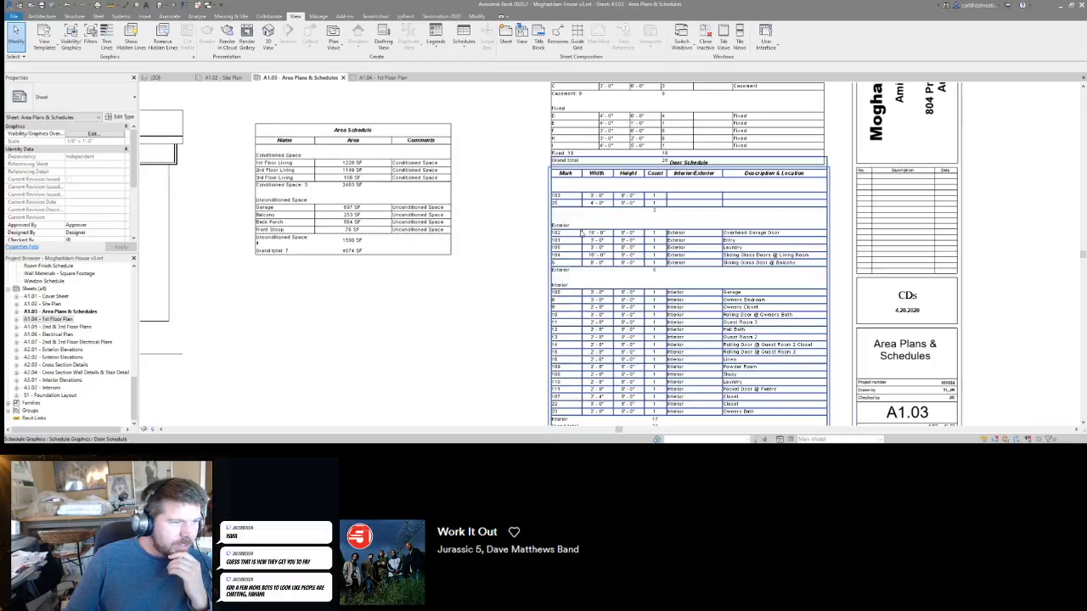
{"action": "scroll", "coordinate": [569, 300], "scroll_direction": "down", "scroll_amount": 1}
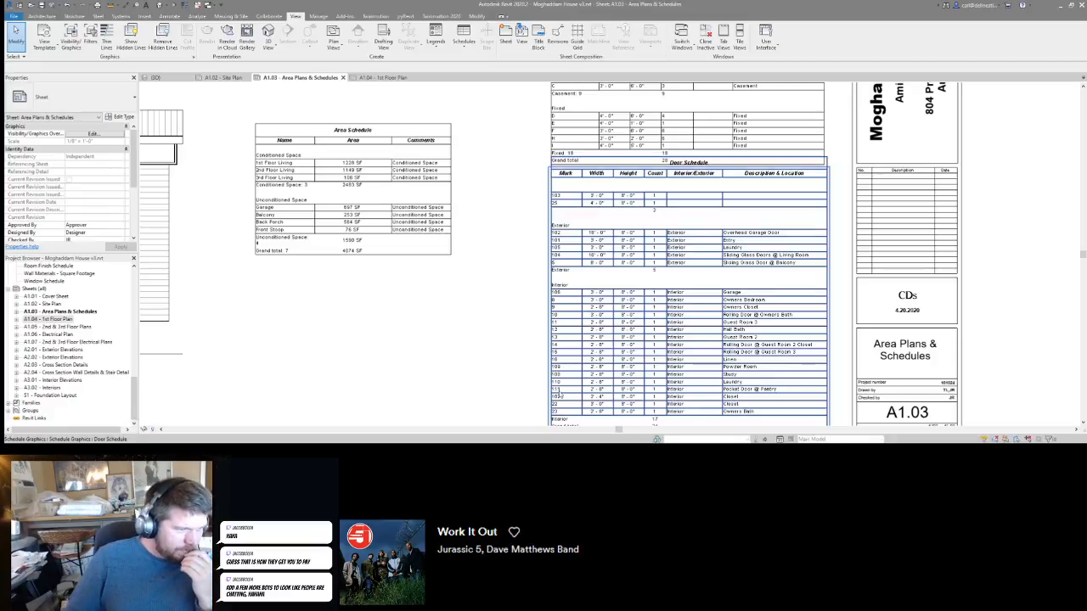
Open the Door Schedule and add Mark as the second sorting level, ascending, under Interior/Exterior.
{"action": "double_click", "coordinate": [562, 356]}
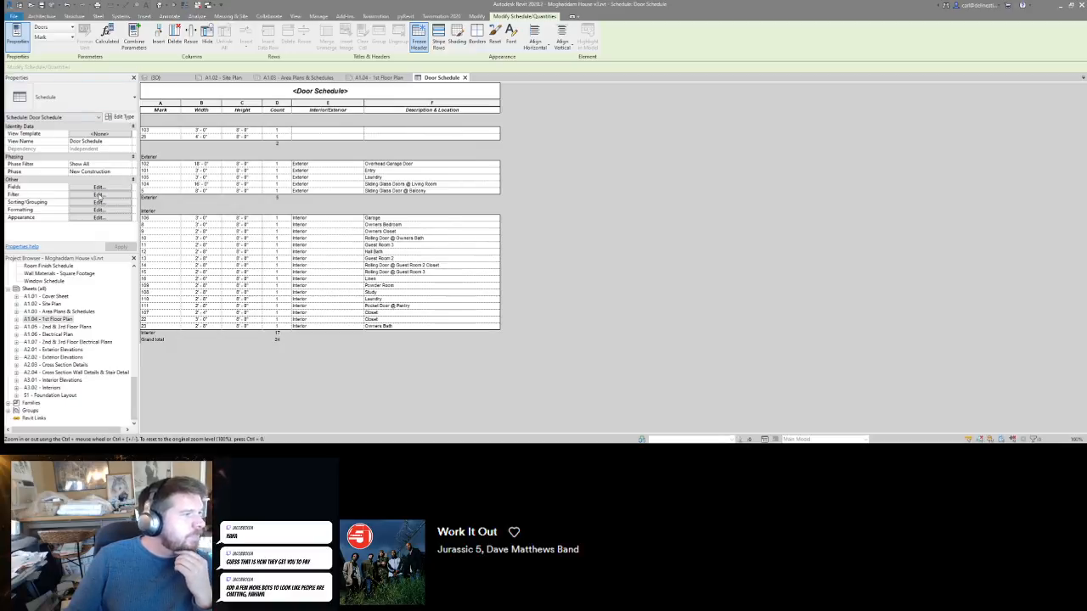
{"action": "left_click", "coordinate": [99, 202]}
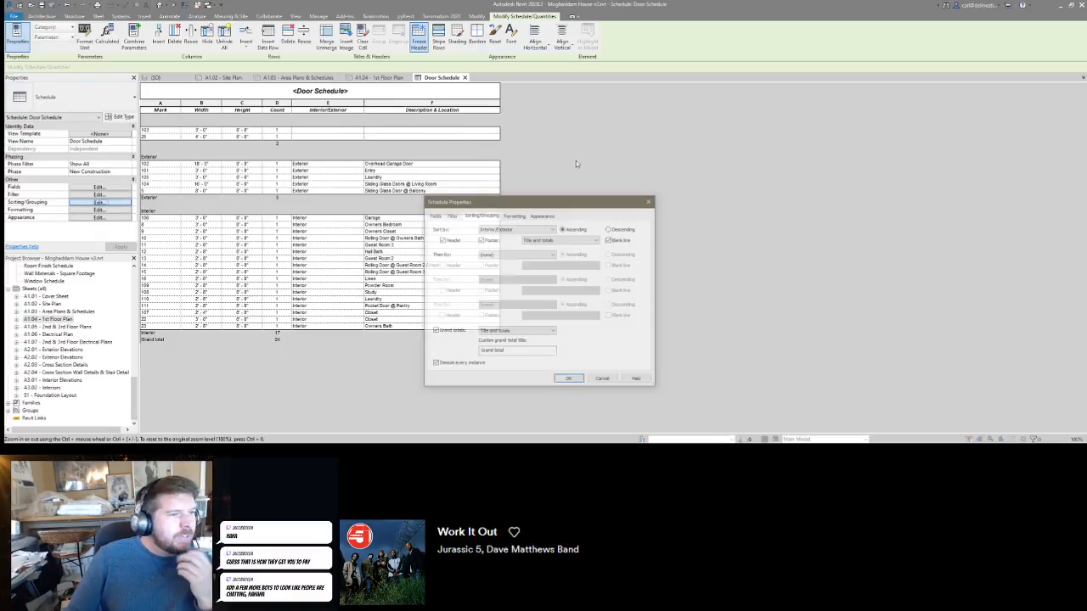
{"action": "left_click", "coordinate": [502, 255]}
{"action": "left_click", "coordinate": [496, 262]}
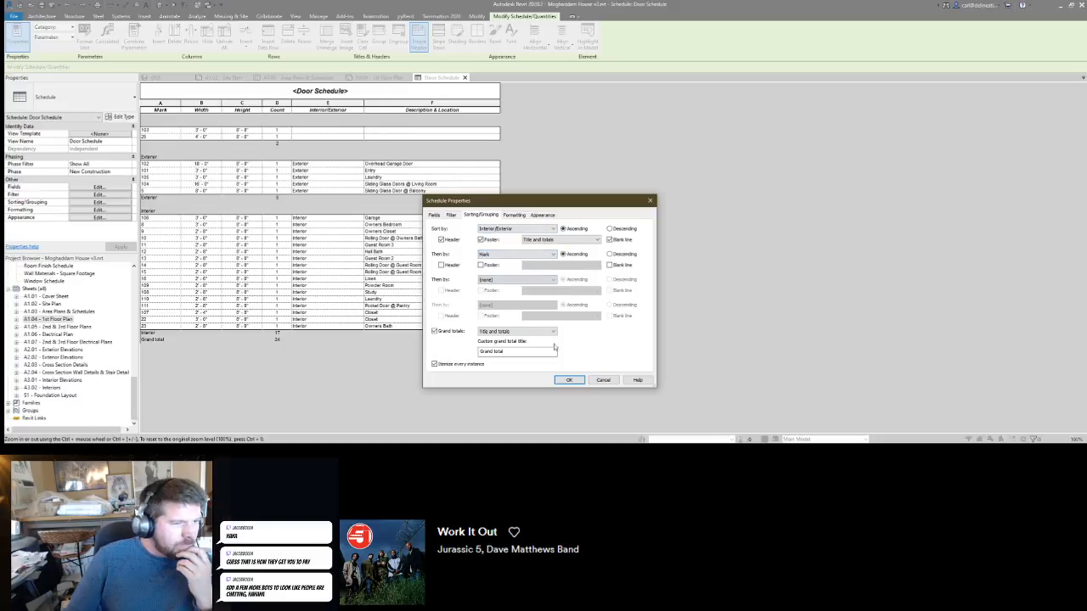
{"action": "left_click", "coordinate": [568, 380]}
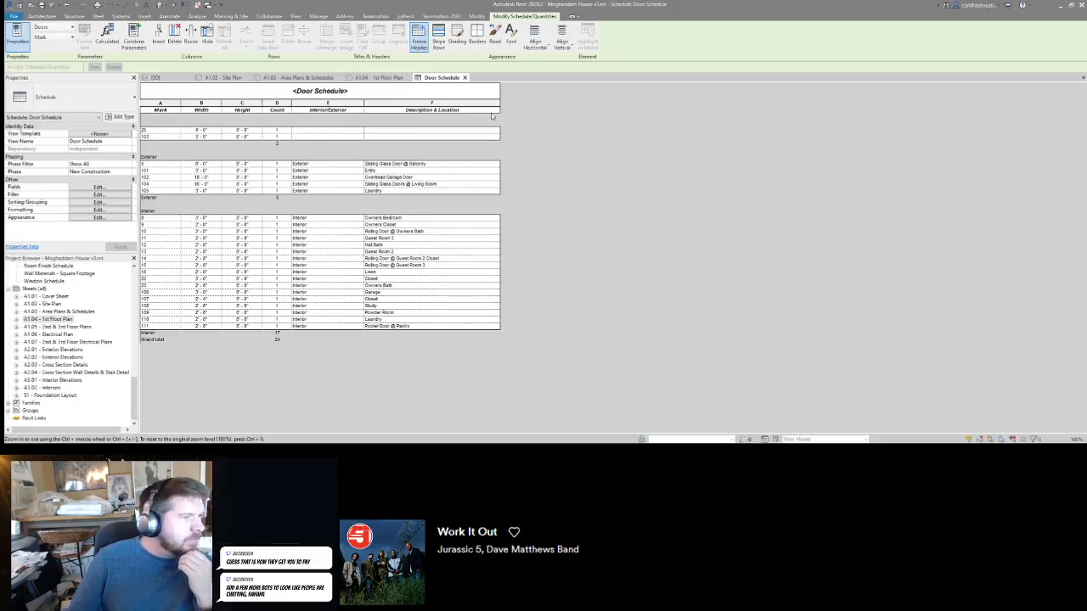
Open sheet A1.05 and examine the 2nd floor plan's door tags and stair from the Owners Bedroom down to the guest rooms.
{"action": "left_click", "coordinate": [383, 77]}
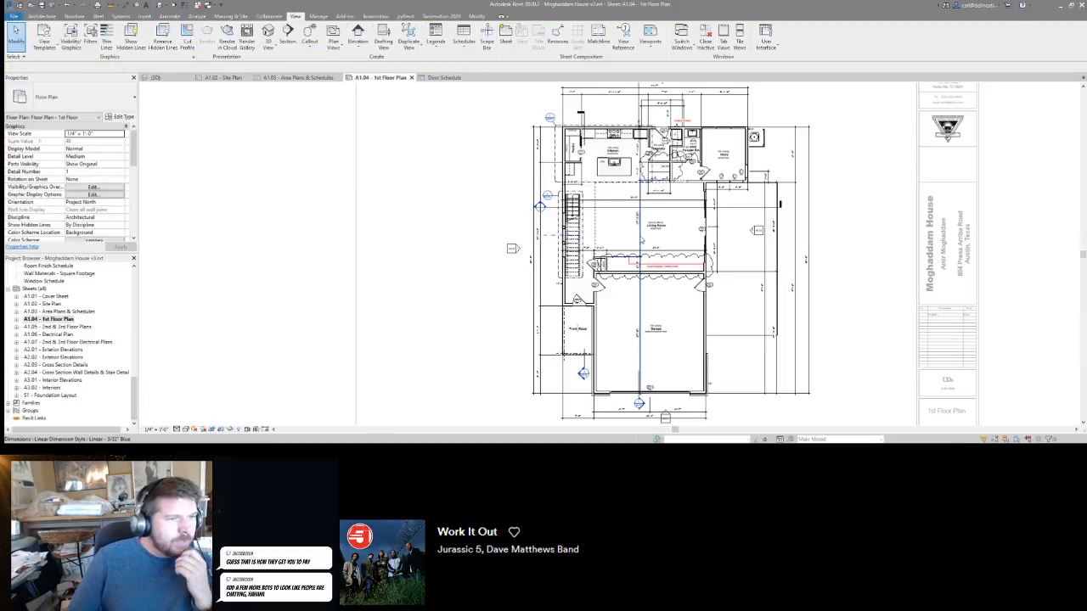
{"action": "double_click", "coordinate": [43, 327]}
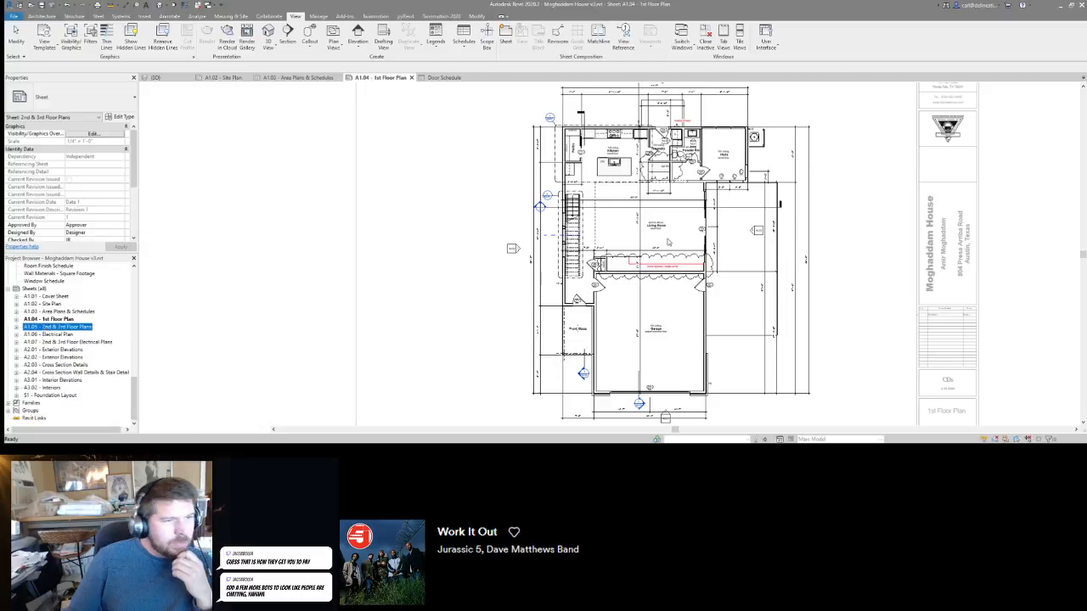
{"action": "scroll", "coordinate": [544, 255], "scroll_direction": "up", "scroll_amount": 6}
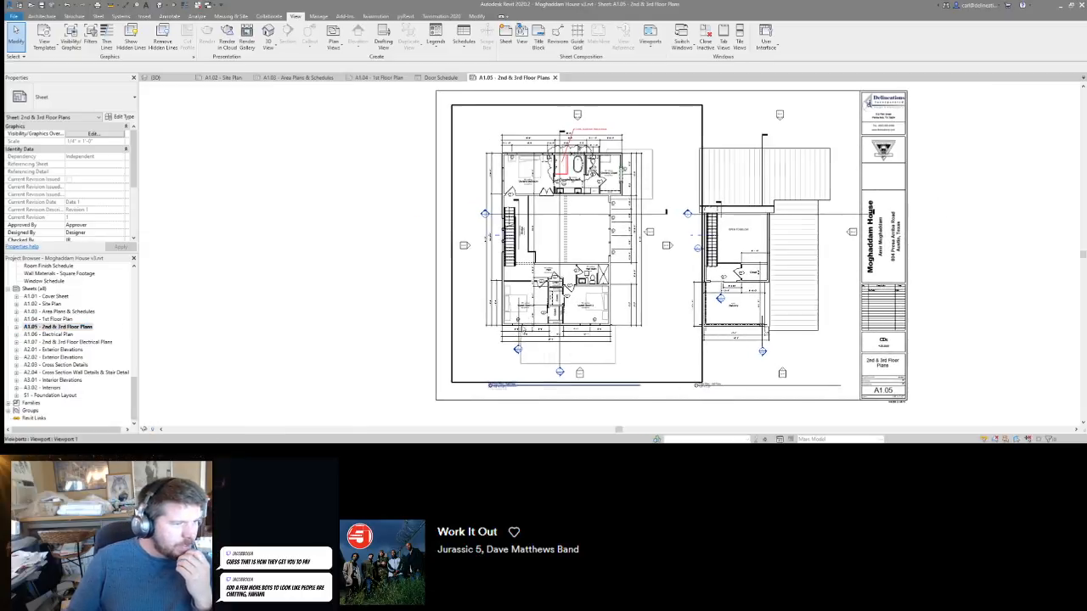
{"action": "middle_click_drag", "start_coordinate": [572, 50], "coordinate": [591, 206]}
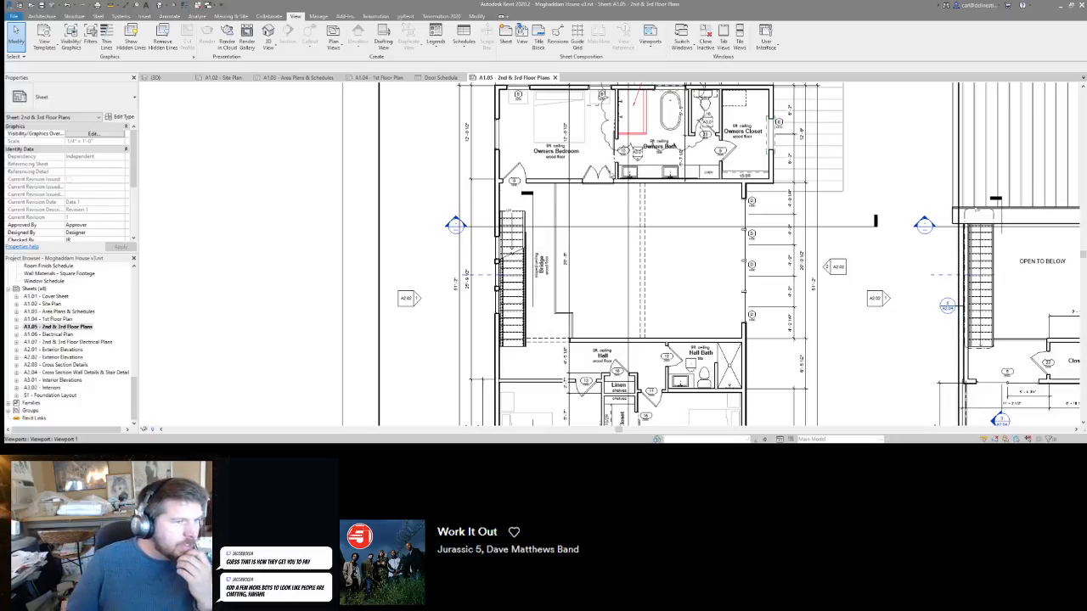
{"action": "middle_click_drag", "start_coordinate": [629, 271], "coordinate": [583, 274]}
{"action": "scroll", "coordinate": [600, 284], "scroll_direction": "down", "scroll_amount": 1}
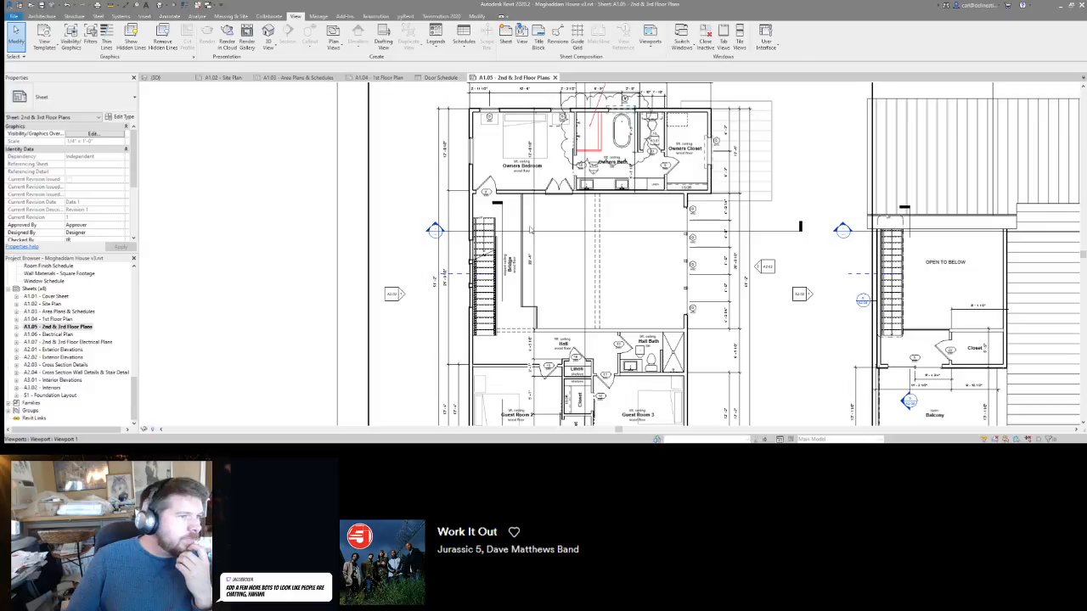
{"action": "left_click", "coordinate": [558, 264]}
{"action": "middle_click_drag", "start_coordinate": [602, 230], "coordinate": [631, 210]}
{"action": "scroll", "coordinate": [630, 210], "scroll_direction": "up", "scroll_amount": 1}
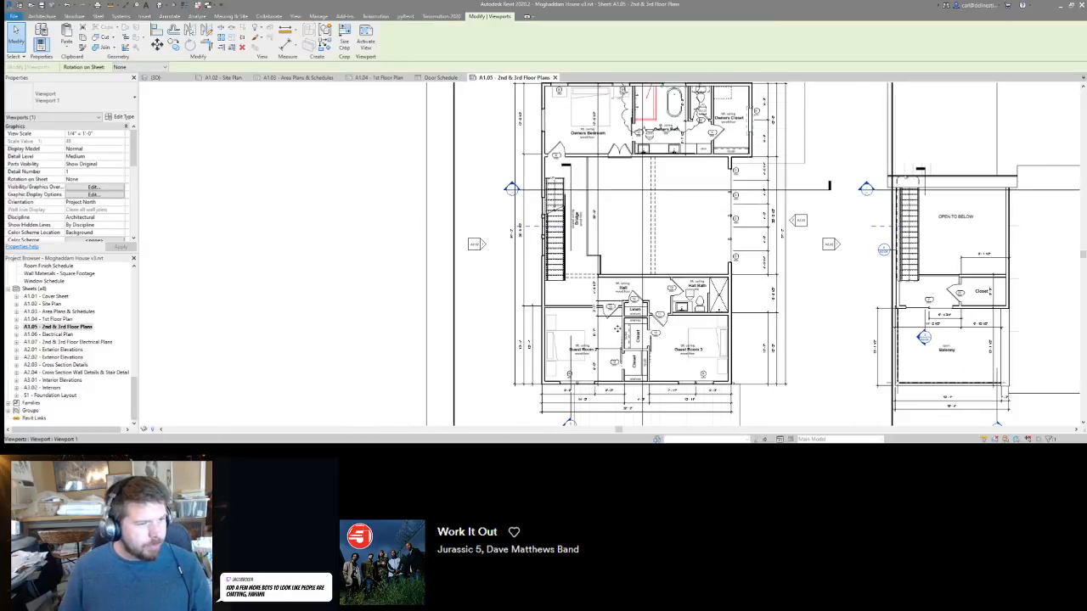
{"action": "scroll", "coordinate": [630, 210], "scroll_direction": "up", "scroll_amount": 1}
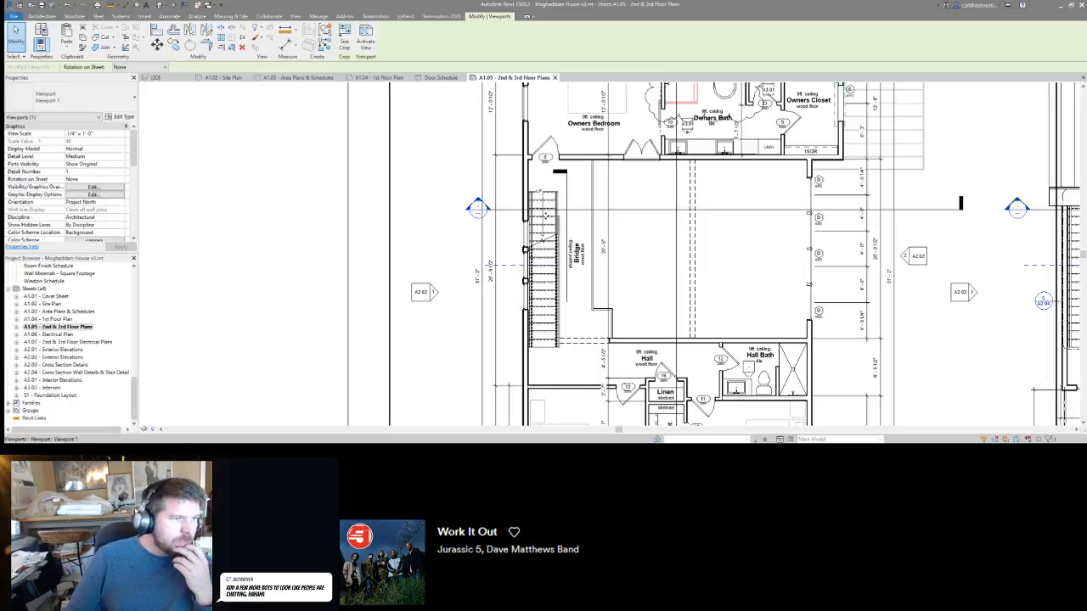
Activate the 2nd floor plan viewport and temporarily hide the stair running from the 2nd to the 3rd floor.
{"action": "double_click", "coordinate": [553, 277]}
{"action": "left_click", "coordinate": [554, 276]}
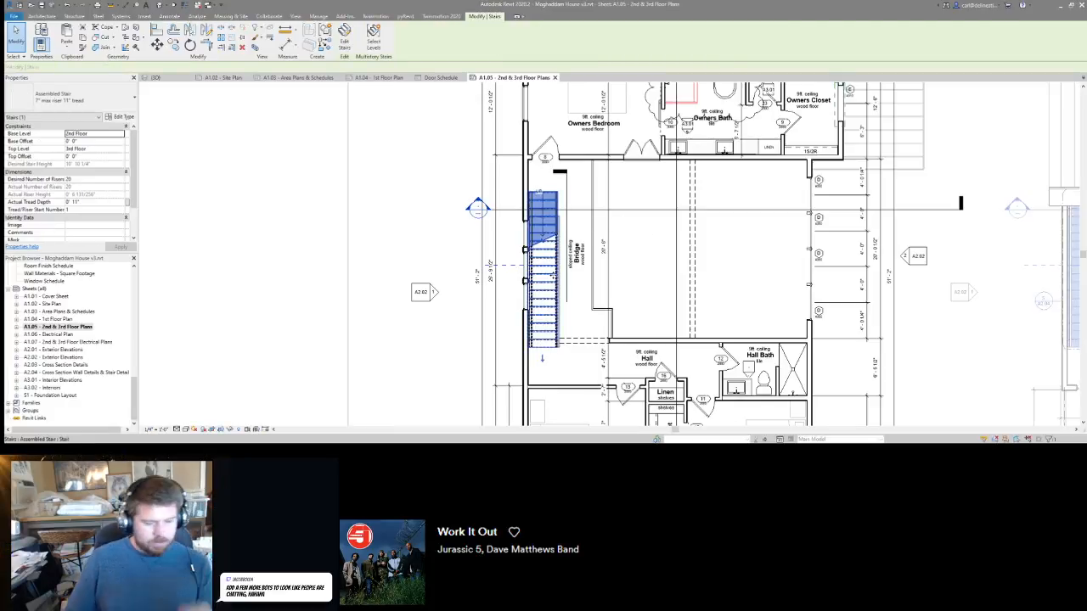
{"action": "key", "text": "h"}
{"action": "key", "text": "h"}
Try to place a stair path on the stair running from T.O. Slab up to the 2nd floor.
{"action": "left_click", "coordinate": [554, 277]}
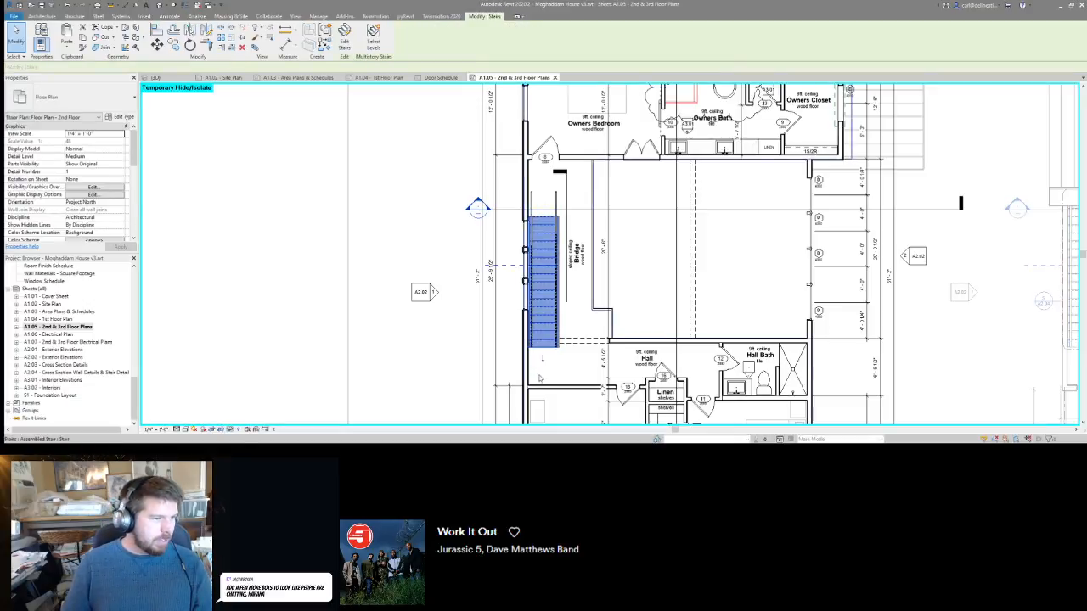
{"action": "left_click", "coordinate": [537, 343]}
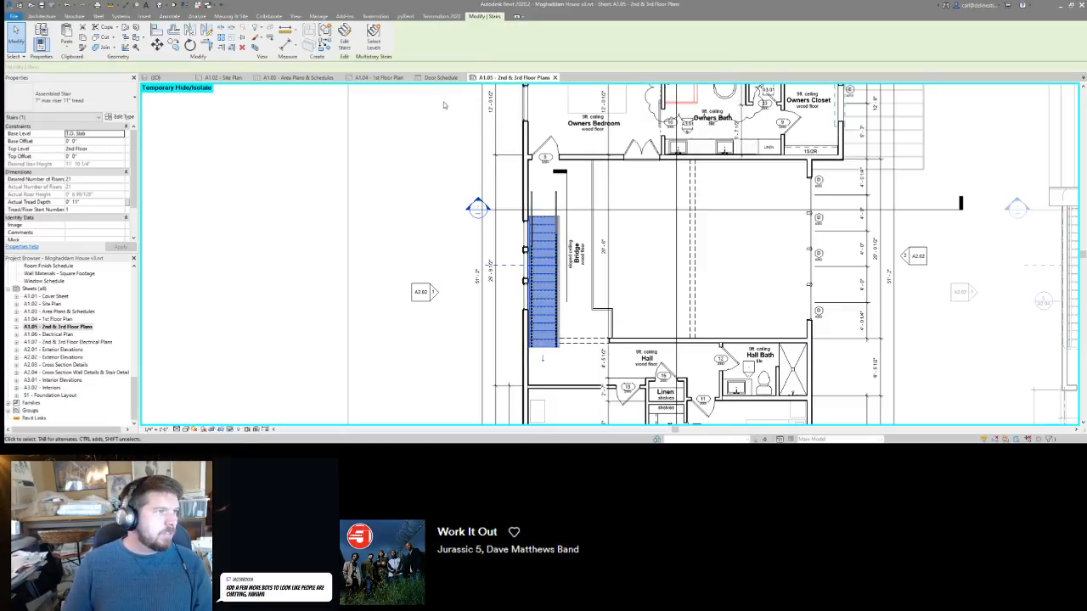
{"action": "left_click", "coordinate": [169, 16]}
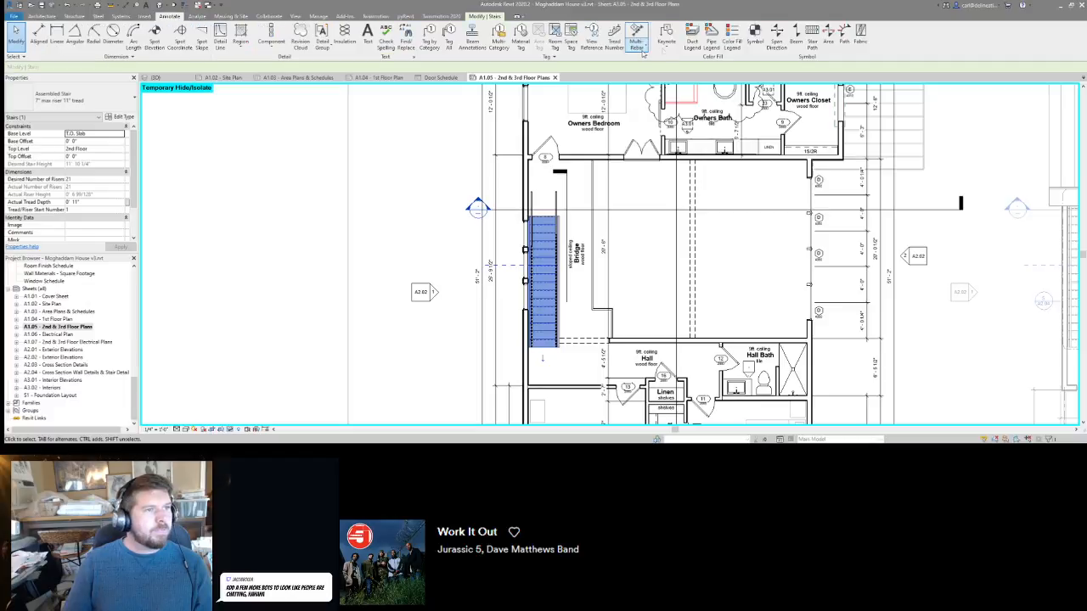
{"action": "left_click", "coordinate": [812, 36]}
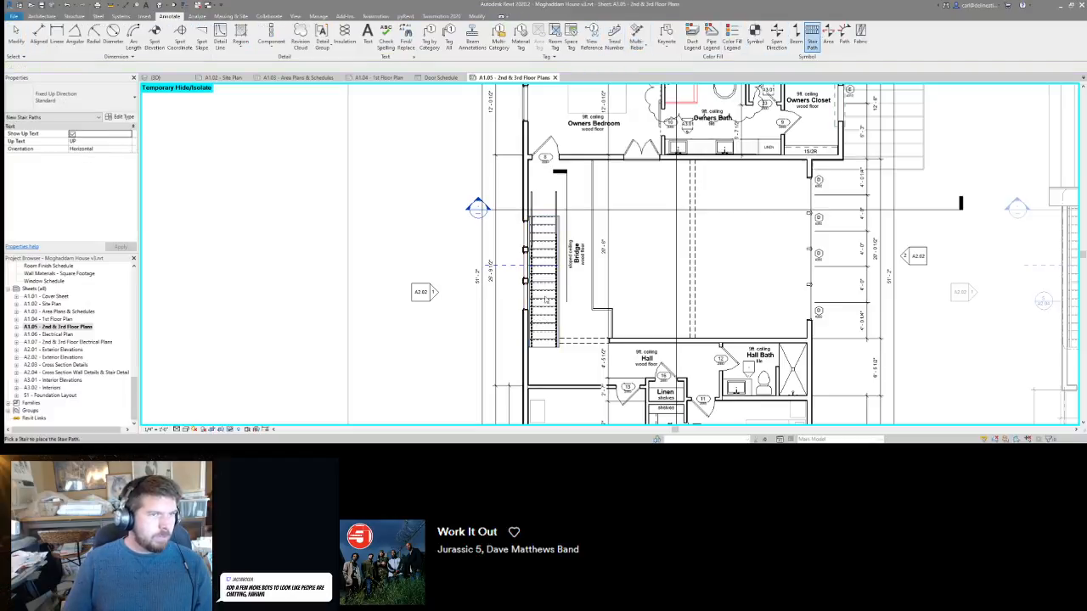
{"action": "left_click", "coordinate": [544, 299]}
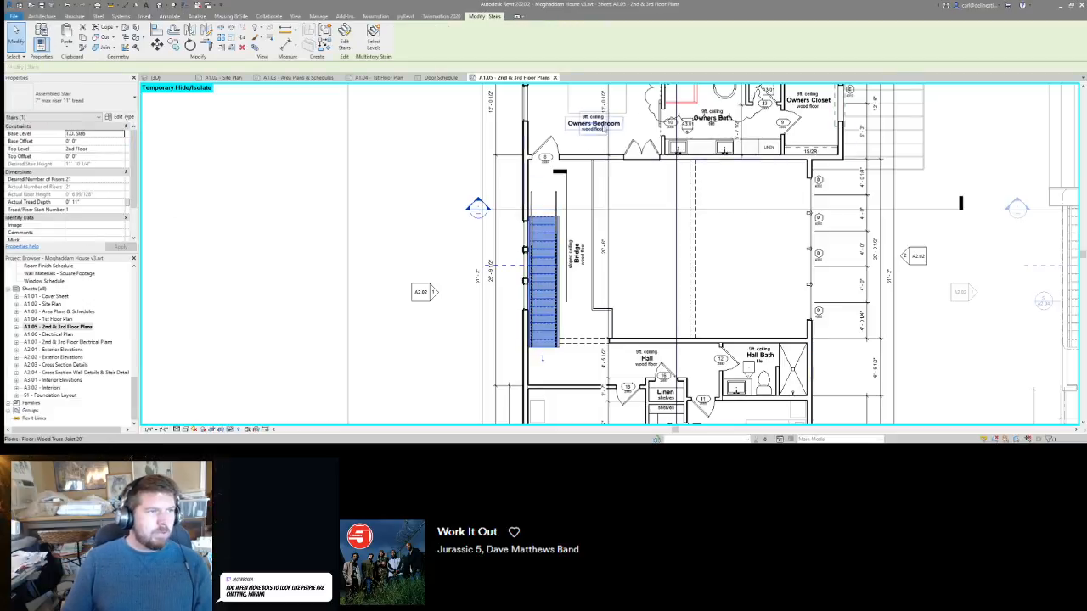
Try to add a stair path annotation to the stair rising from the slab to the 2nd floor.
{"action": "key", "text": "Escape"}
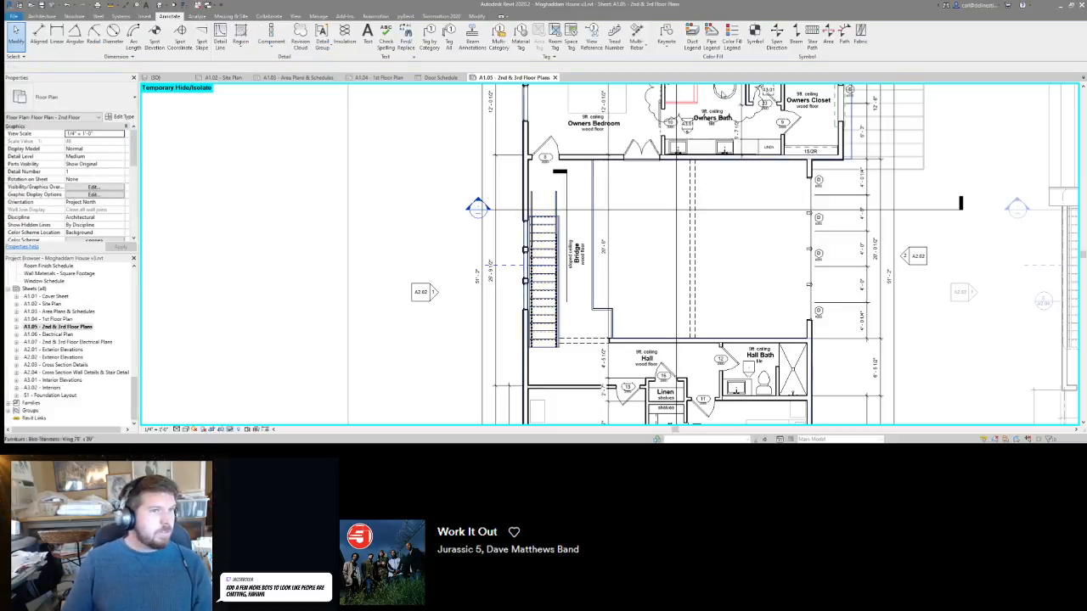
{"action": "left_click", "coordinate": [812, 39]}
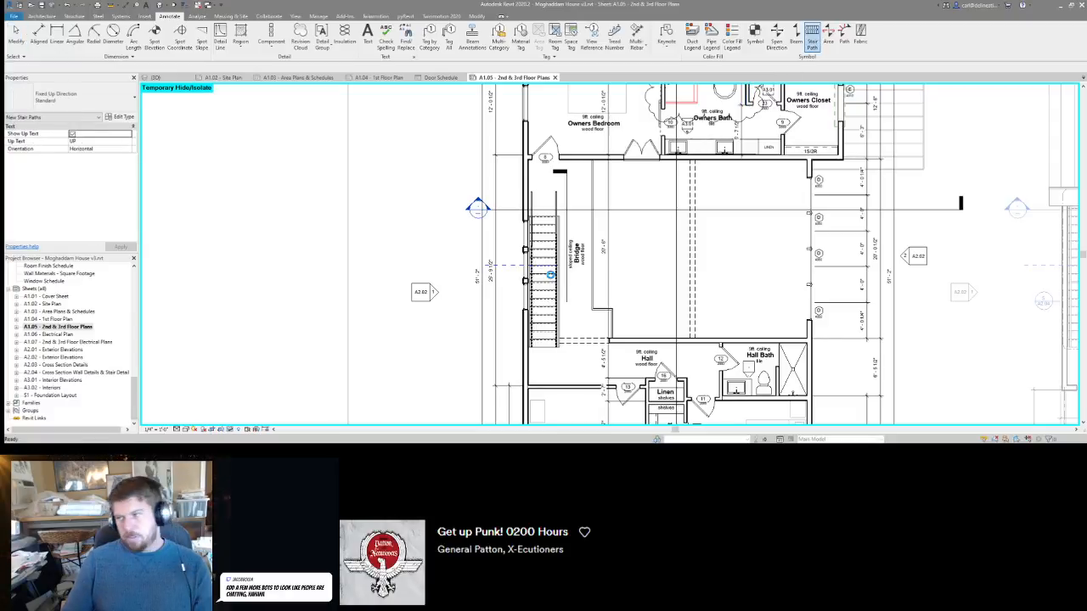
{"action": "key", "text": "Escape"}
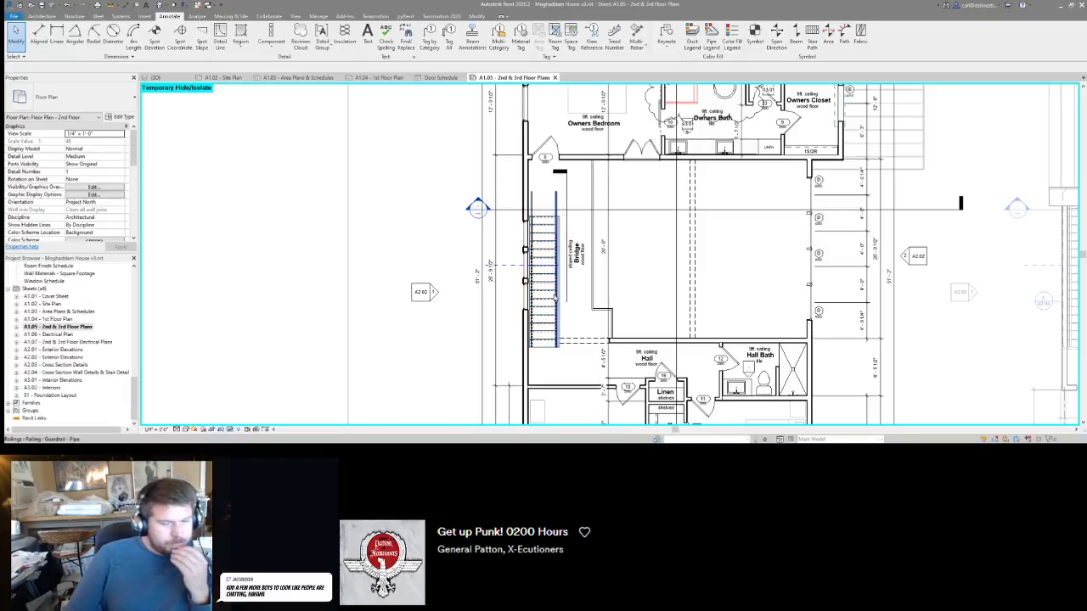
Temporarily hide the stair running from the 2nd to the 3rd floor beside the bridge.
{"action": "left_click", "coordinate": [558, 205]}
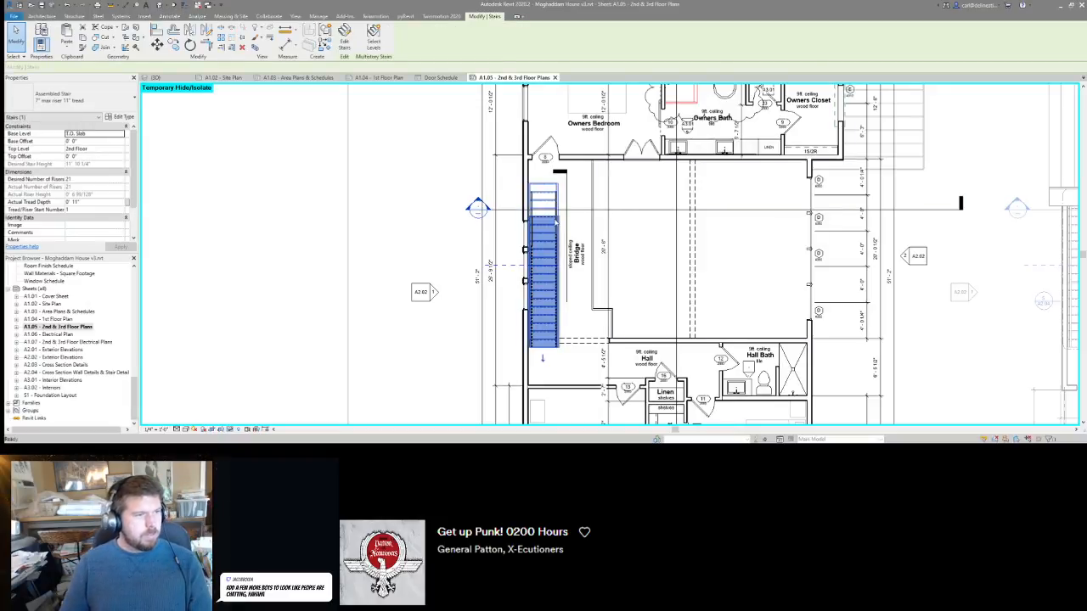
{"action": "key", "text": "Escape"}
{"action": "left_click", "coordinate": [545, 207]}
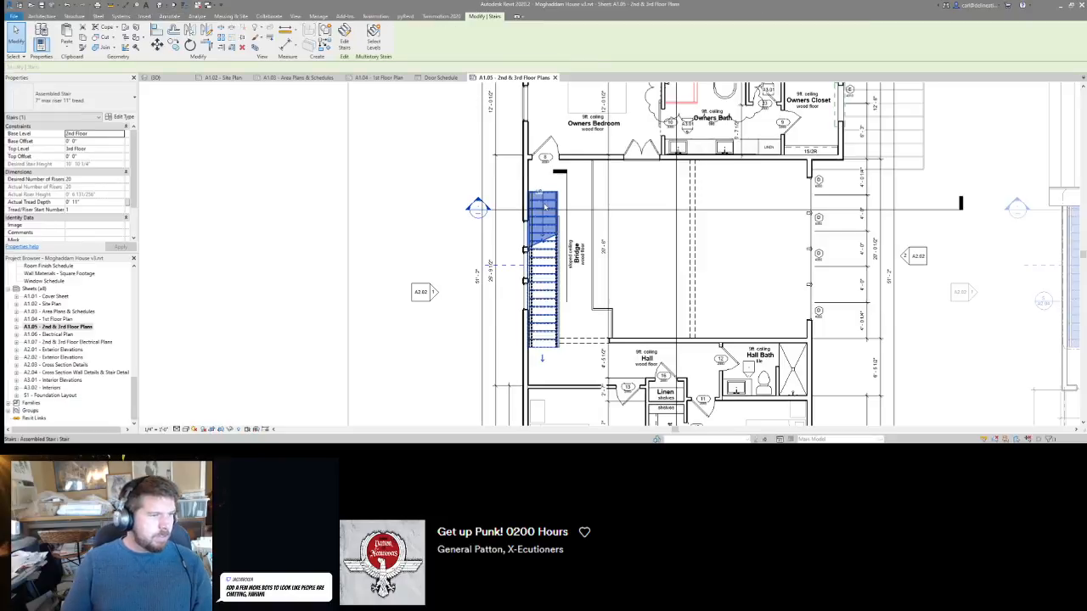
{"action": "key", "text": "Escape"}
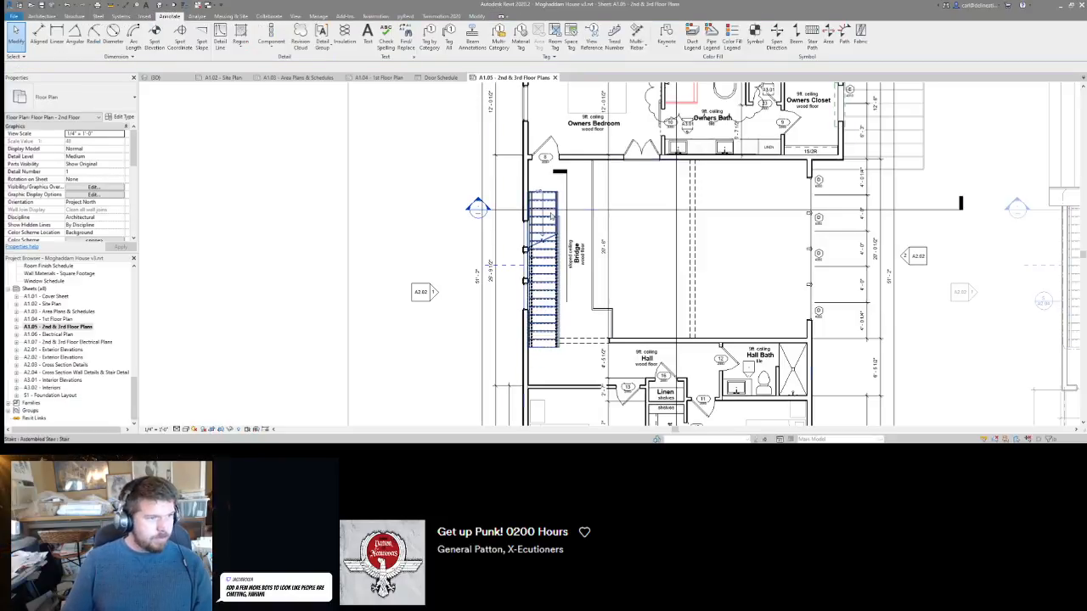
{"action": "left_click", "coordinate": [554, 204]}
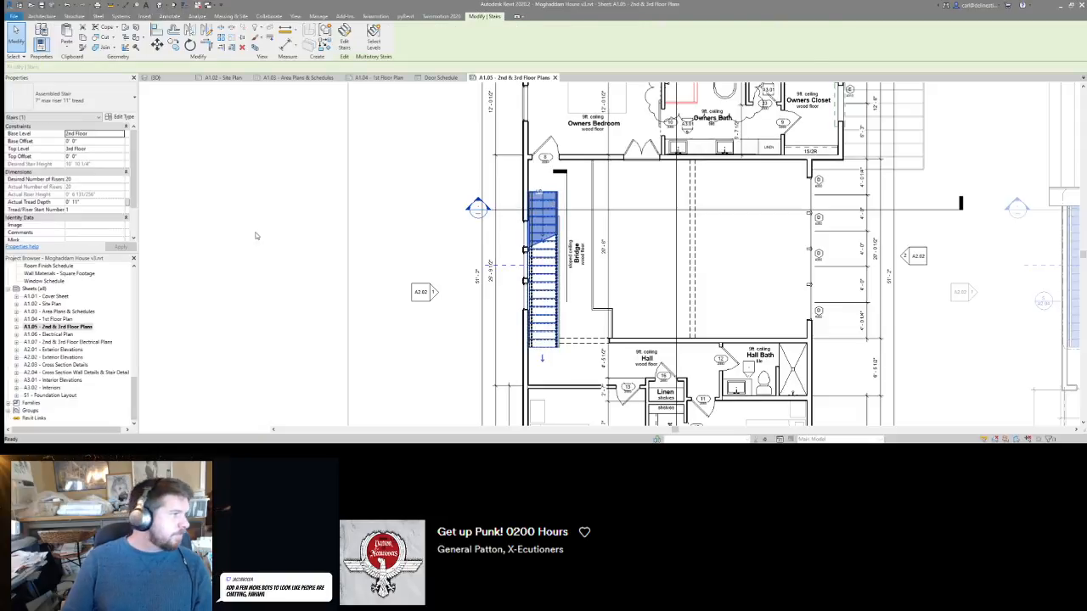
{"action": "key", "text": "h"}
{"action": "key", "text": "h"}
Set the 2nd floor plan's view depth level to Unlimited and try adding a stair path to the lower stair.
{"action": "scroll", "coordinate": [115, 170], "scroll_direction": "down", "scroll_amount": 3}
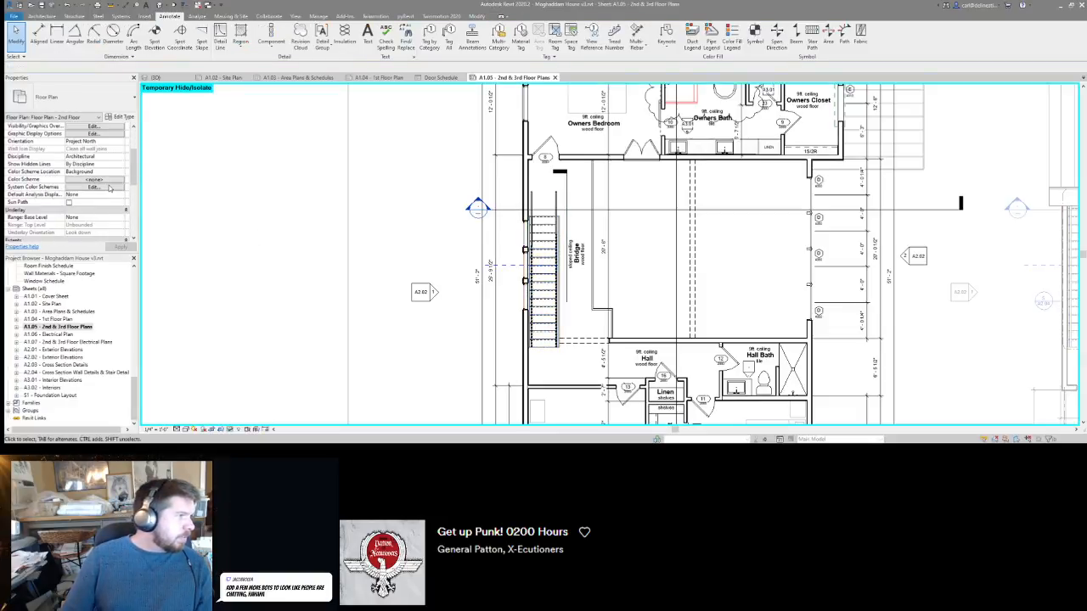
{"action": "scroll", "coordinate": [108, 189], "scroll_direction": "down", "scroll_amount": 3}
{"action": "left_click", "coordinate": [94, 202]}
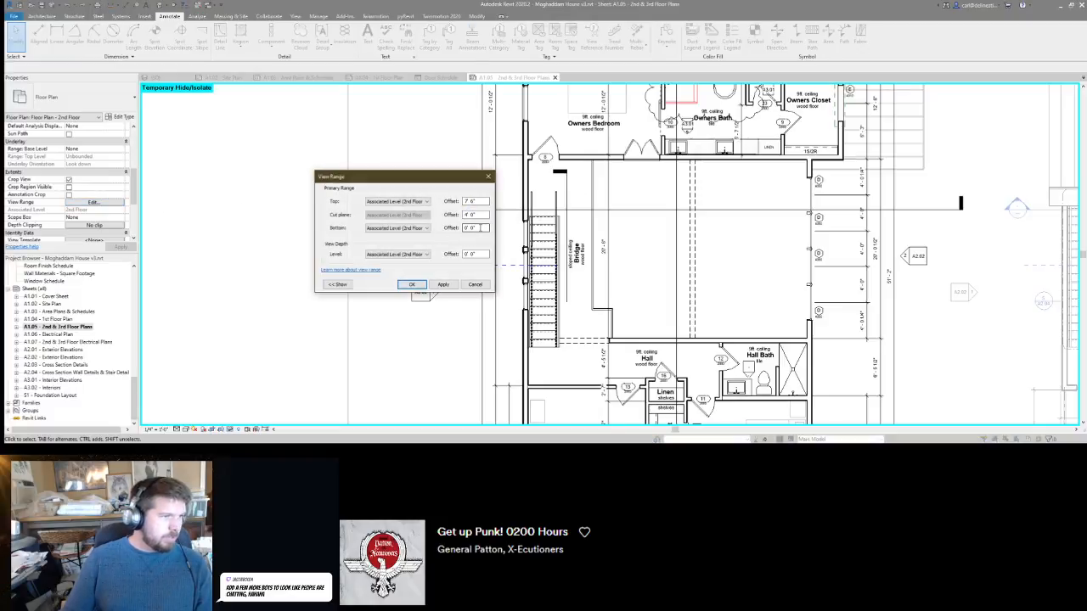
{"action": "left_click", "coordinate": [406, 255]}
{"action": "left_click", "coordinate": [383, 274]}
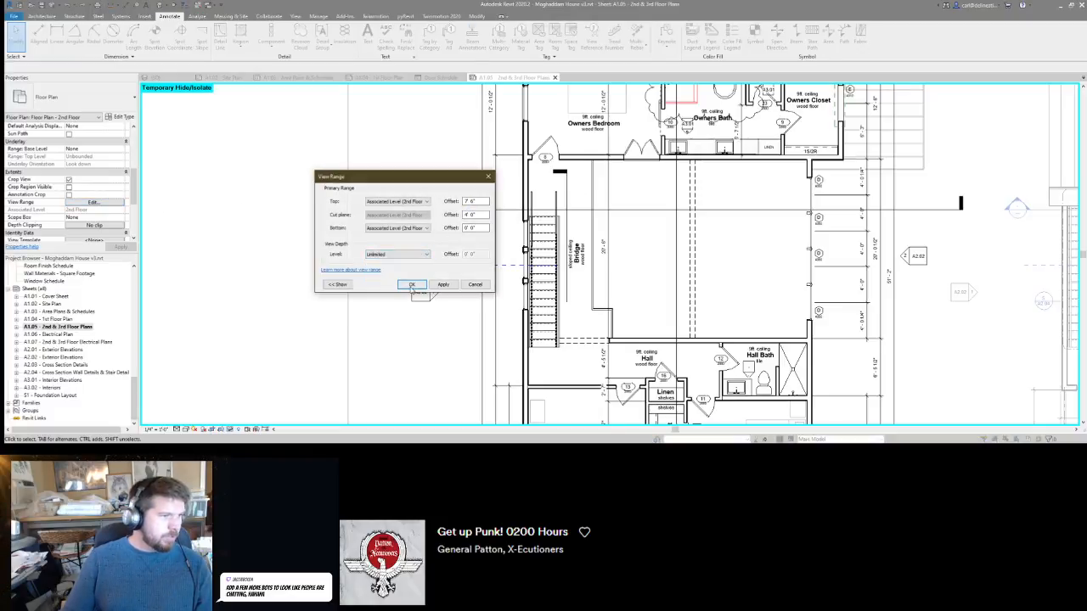
{"action": "left_click", "coordinate": [411, 284]}
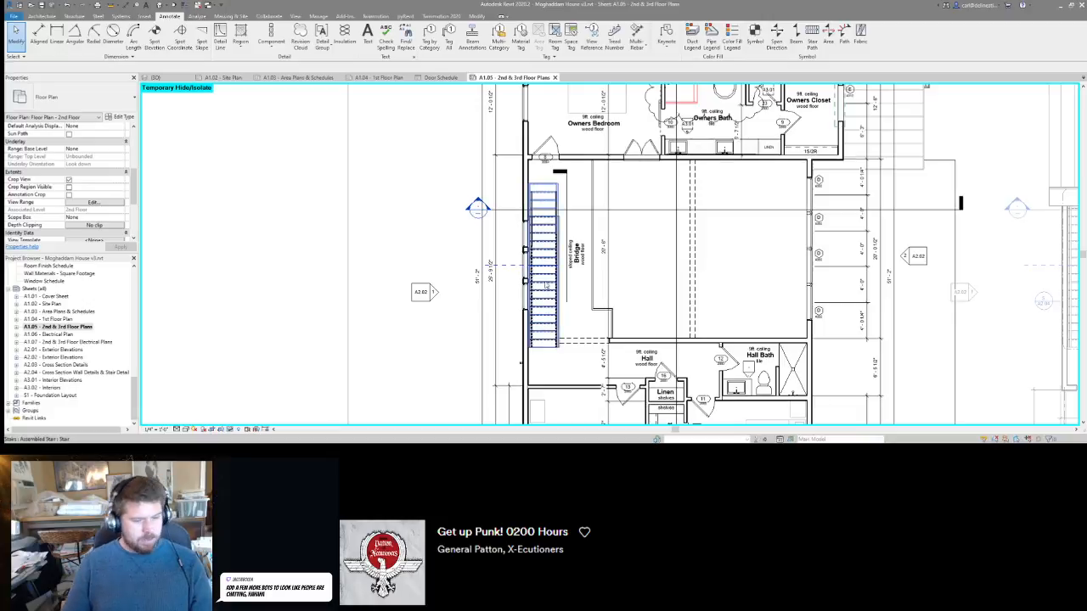
{"action": "left_click", "coordinate": [812, 38]}
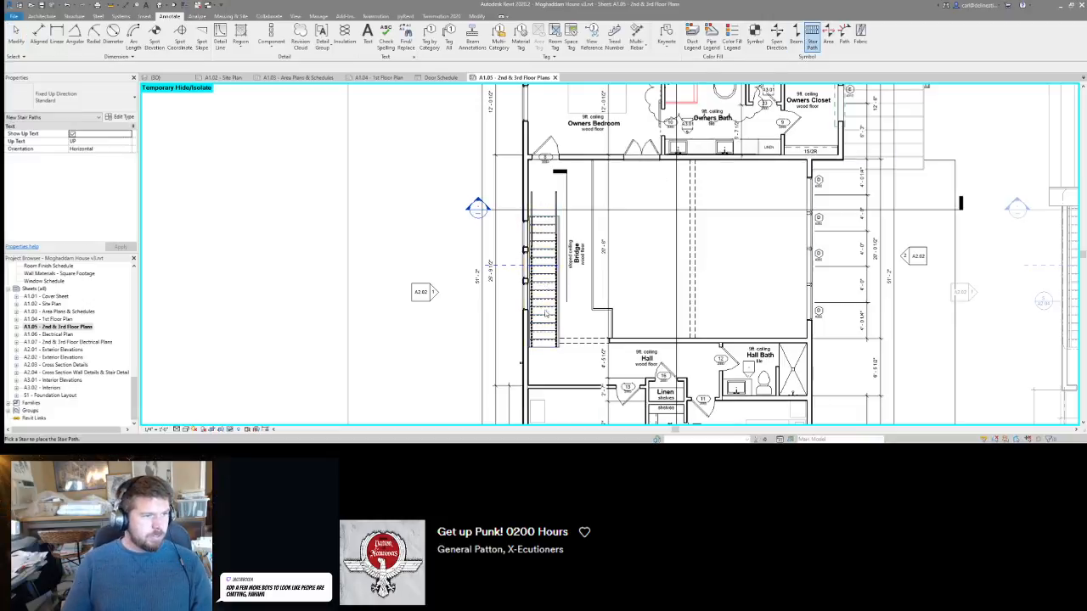
{"action": "key", "text": "Escape"}
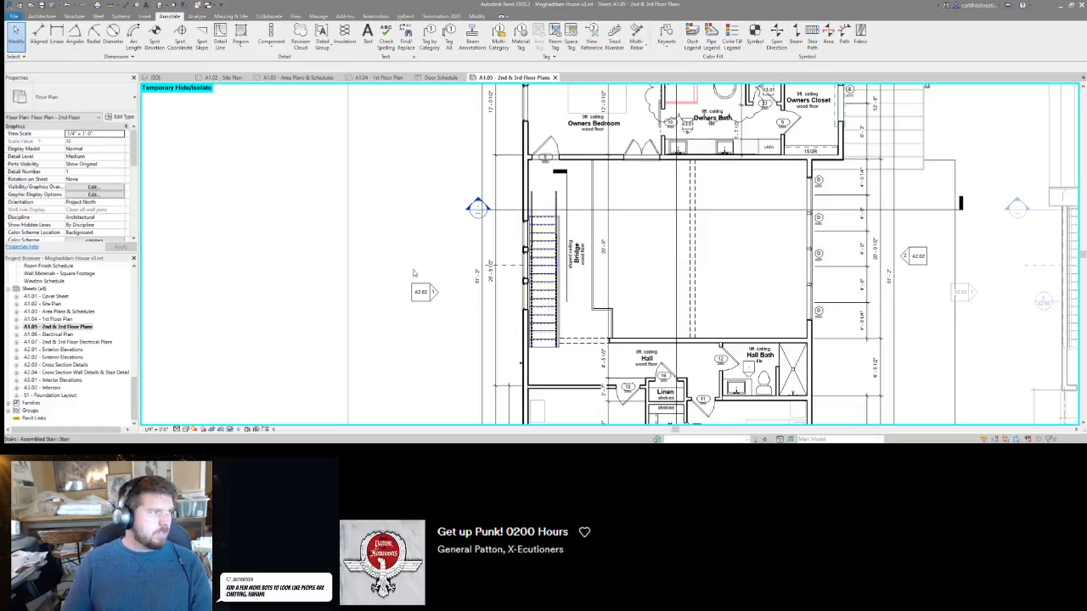
Set the bottom of the 2nd floor plan's view range to Unlimited and retry the lower stair's path annotation.
{"action": "scroll", "coordinate": [99, 225], "scroll_direction": "down", "scroll_amount": 3}
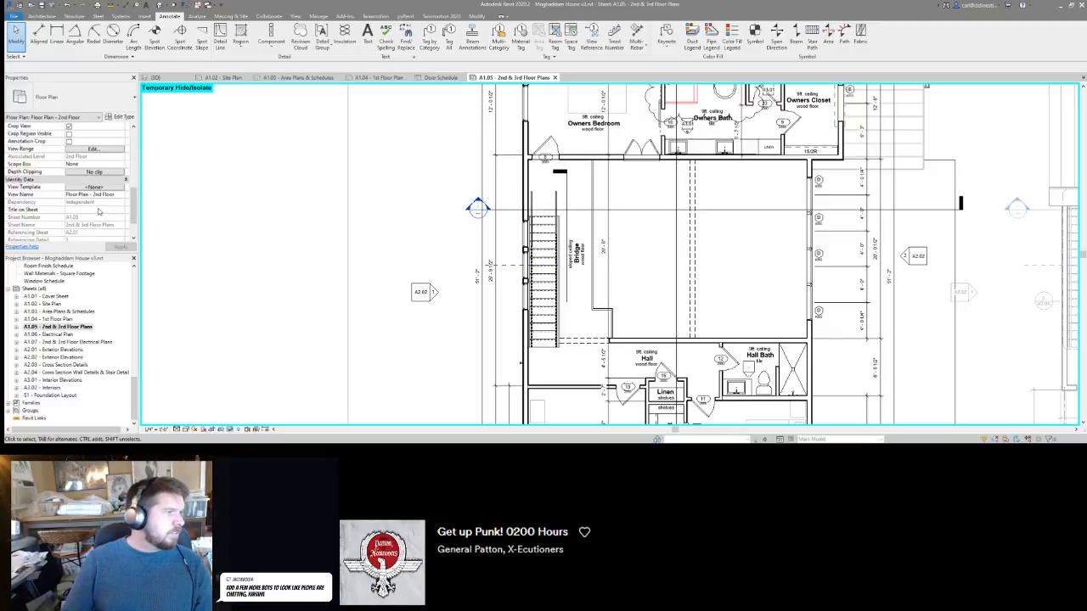
{"action": "left_click", "coordinate": [93, 164]}
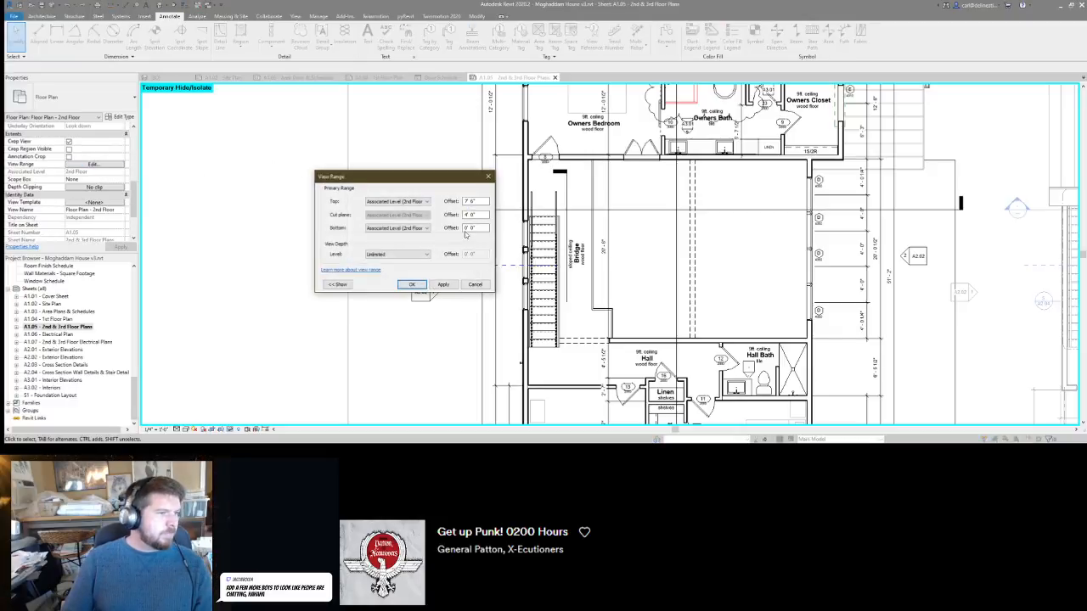
{"action": "left_click", "coordinate": [406, 228]}
{"action": "left_click", "coordinate": [391, 245]}
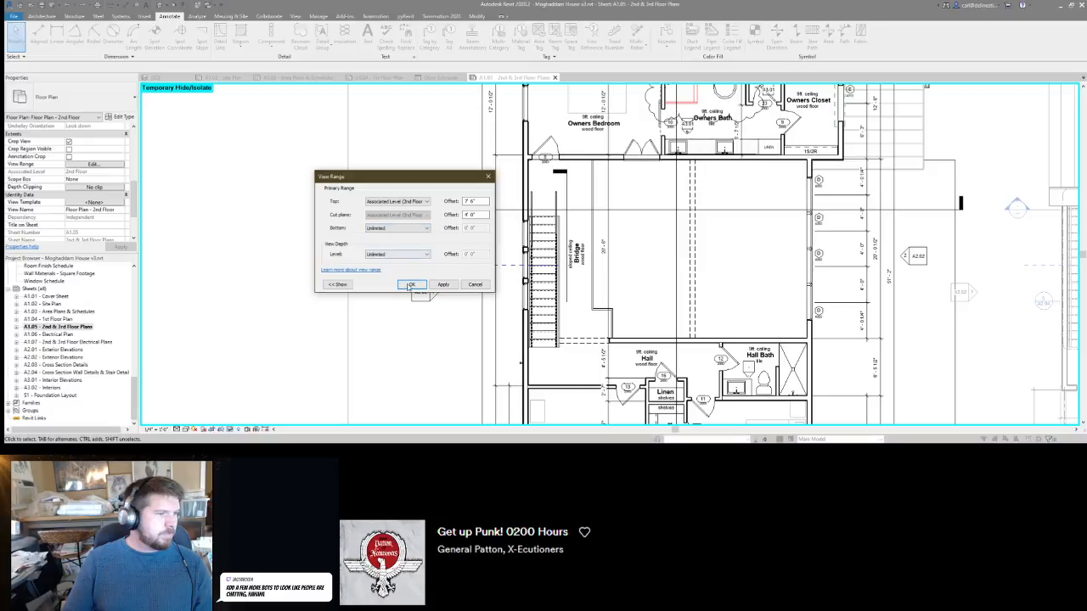
{"action": "left_click", "coordinate": [411, 285]}
{"action": "left_click", "coordinate": [812, 39]}
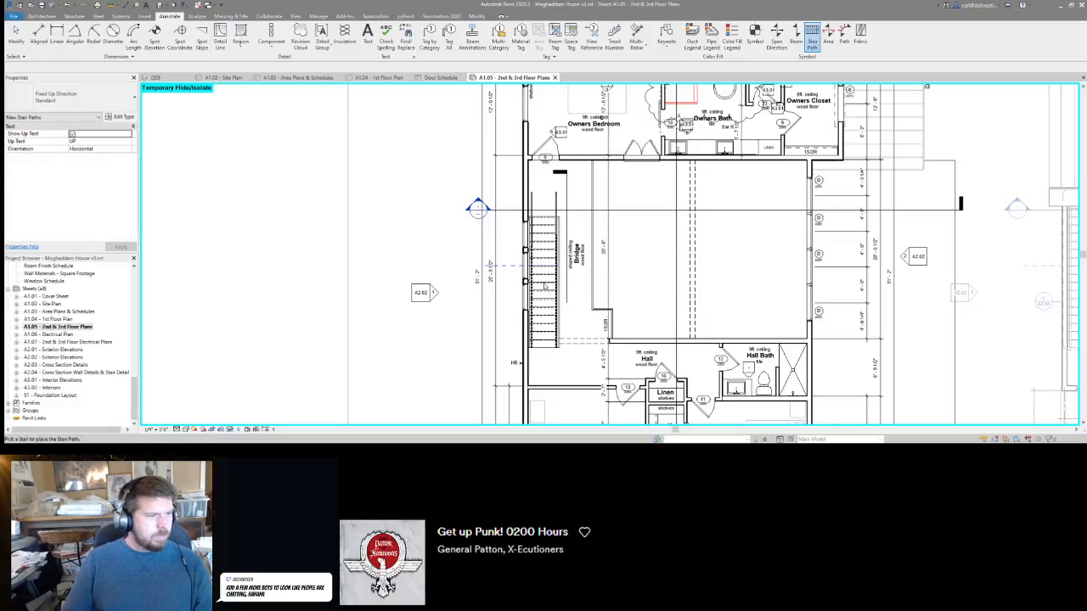
{"action": "key", "text": "Escape"}
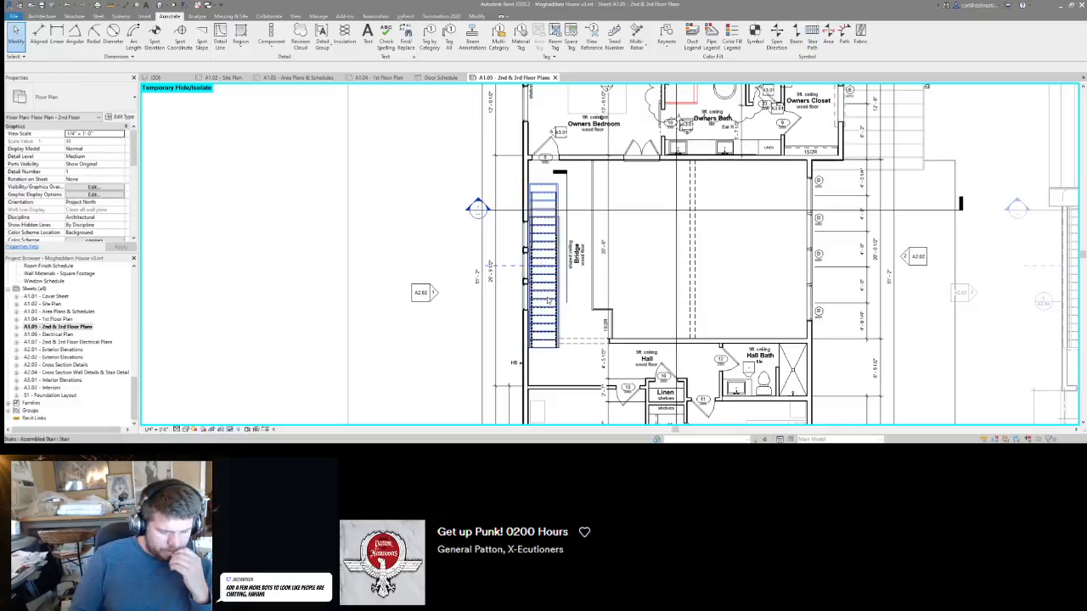
Reset the temporary hide in the 2nd floor plan and try placing a stair path on the upper stair.
{"action": "key", "text": "h"}
{"action": "key", "text": "r"}
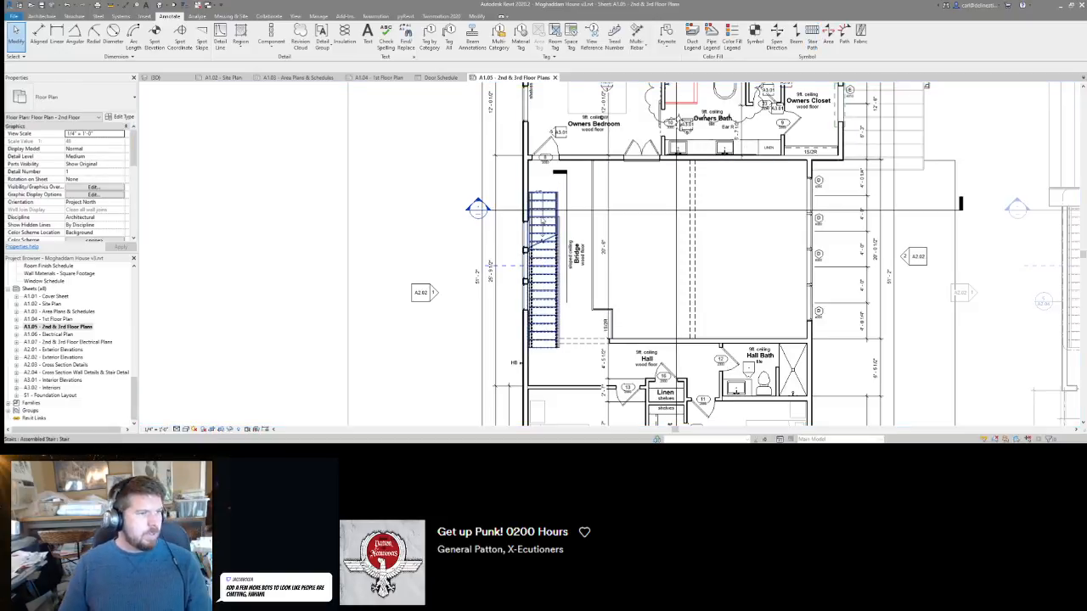
{"action": "left_click", "coordinate": [812, 38]}
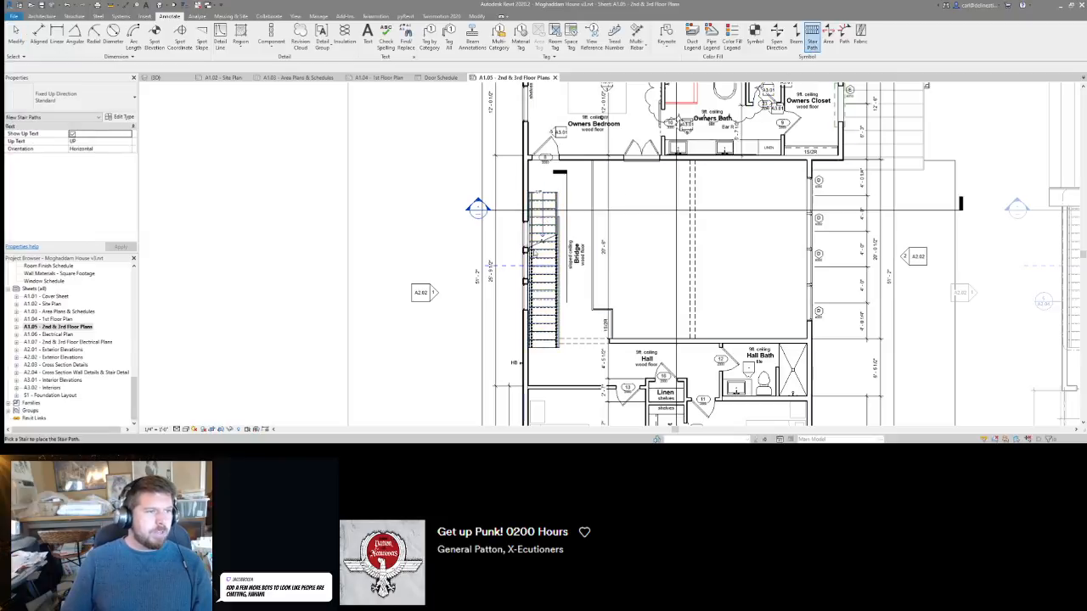
{"action": "left_click", "coordinate": [550, 204]}
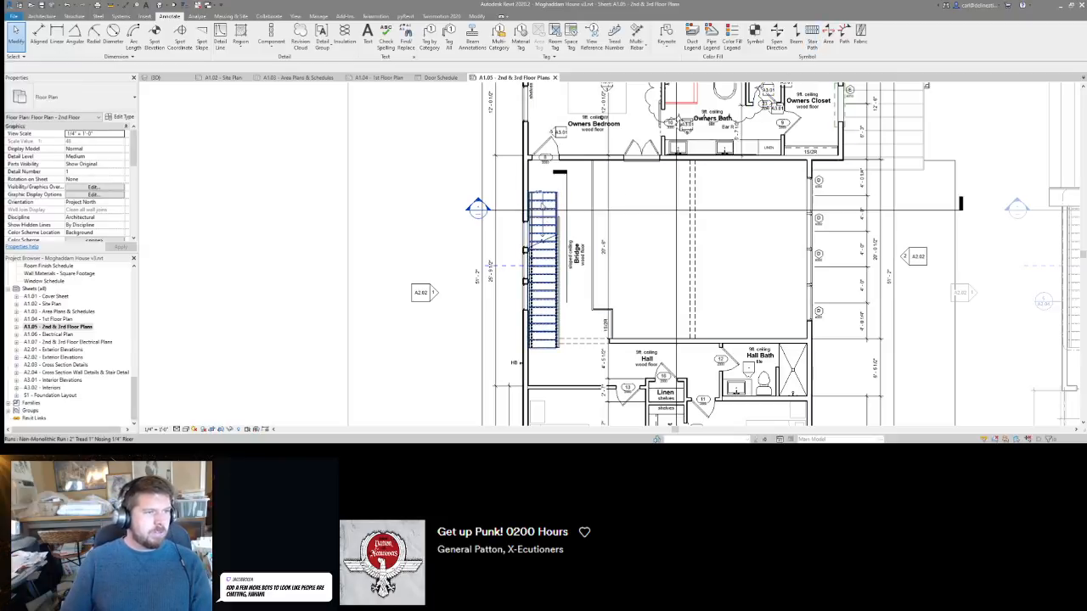
Move the UP text of the upper stair's path annotation to just above the first tread.
{"action": "left_click", "coordinate": [812, 38]}
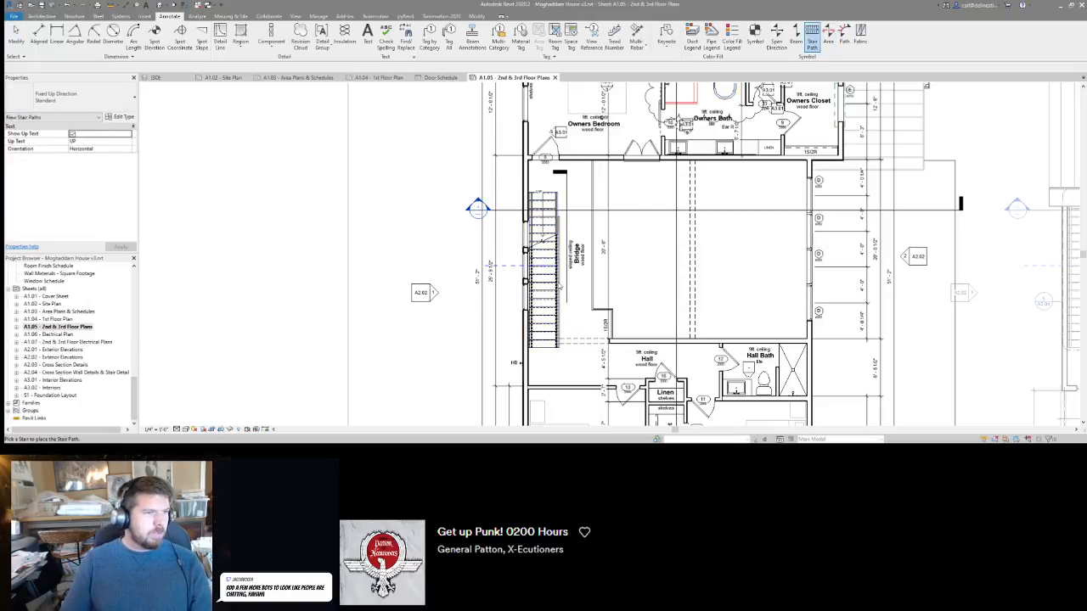
{"action": "left_click", "coordinate": [544, 200]}
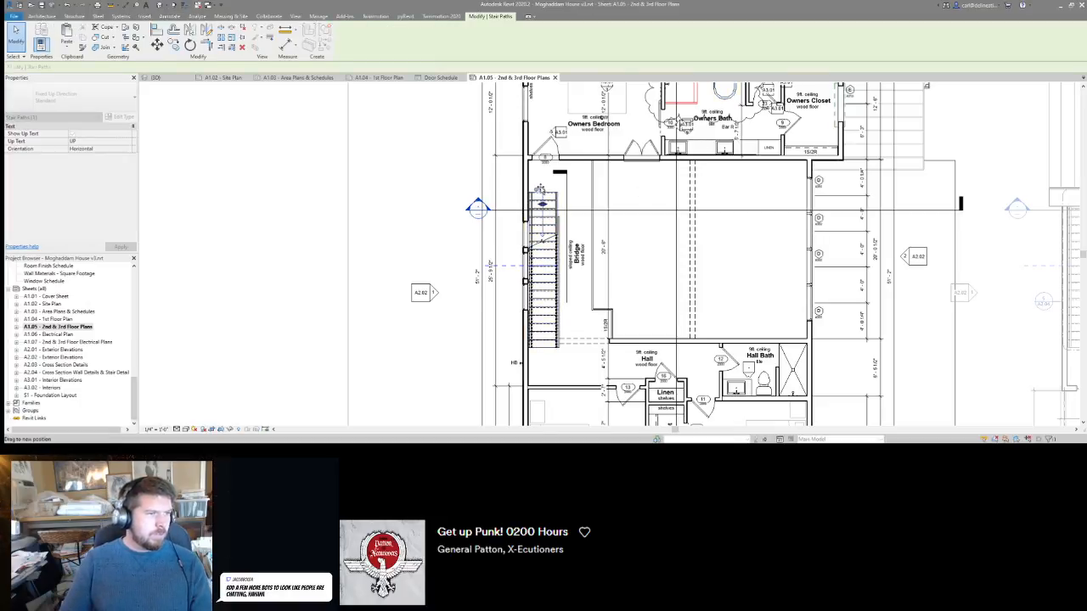
{"action": "key", "text": "Escape"}
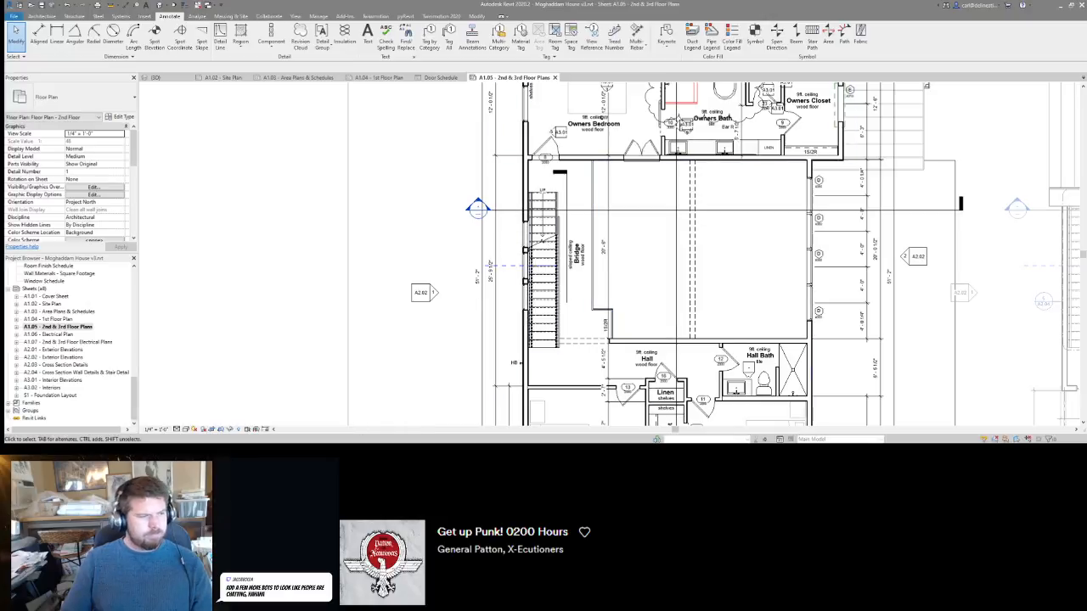
Switch to Spotify, skip to the following song and minimize the player.
{"action": "key", "text": "alt+Tab"}
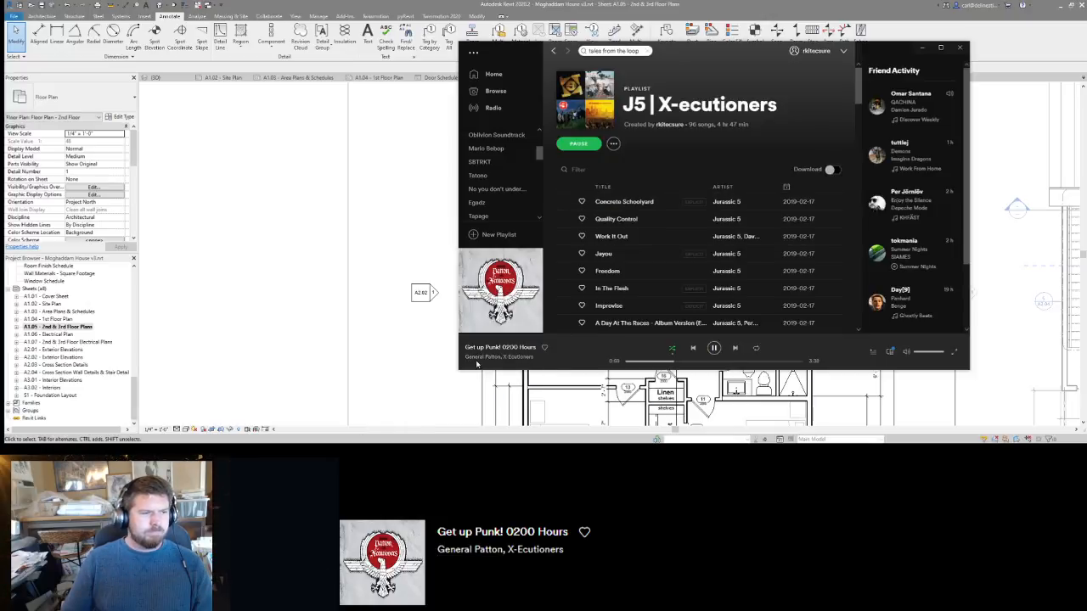
{"action": "left_click", "coordinate": [734, 348]}
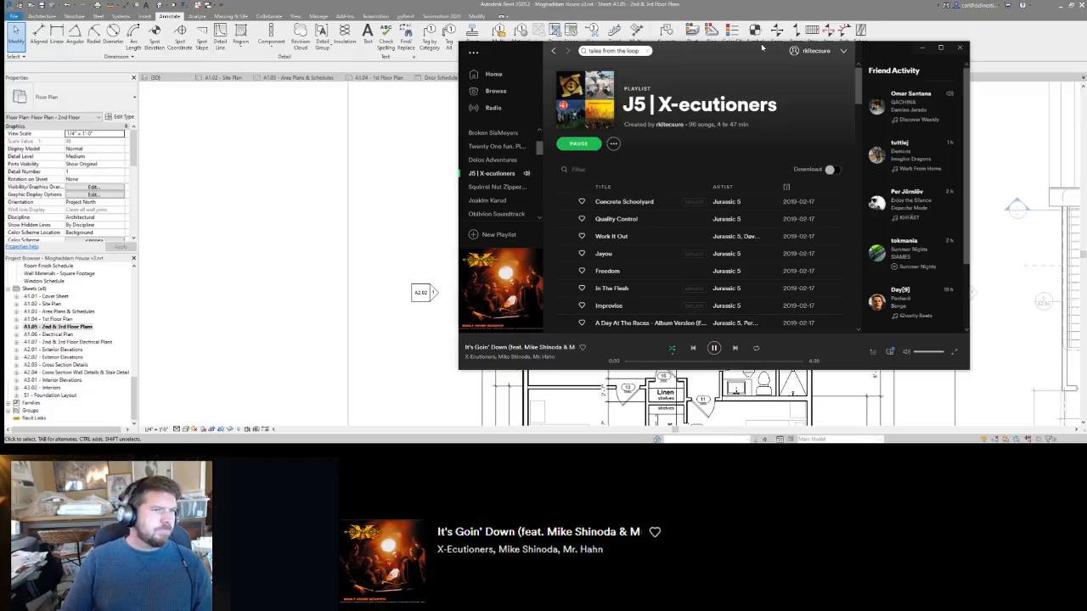
{"action": "left_click", "coordinate": [922, 48]}
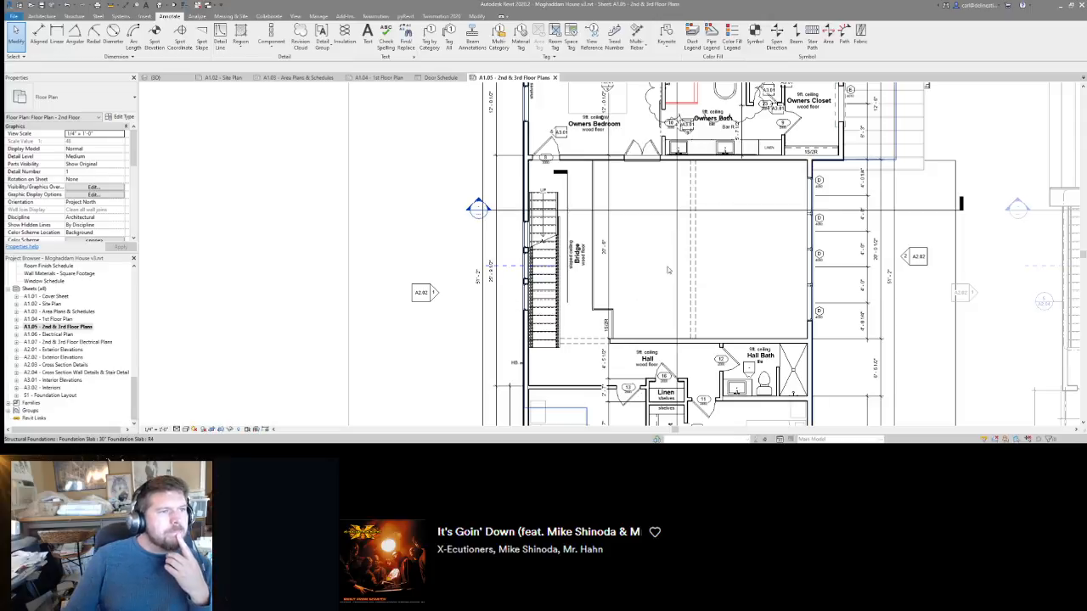
Renumber the Guest Room 2 entry door as 201 and its closet door as 202 in their door tags.
{"action": "middle_click_drag", "start_coordinate": [634, 276], "coordinate": [590, 256]}
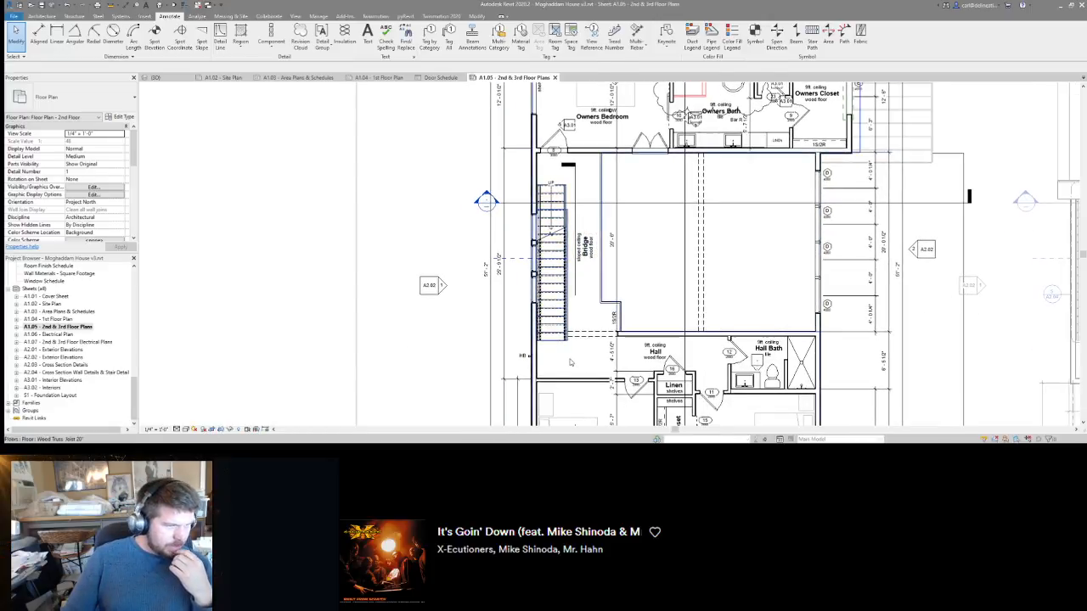
{"action": "middle_click_drag", "start_coordinate": [570, 362], "coordinate": [565, 309]}
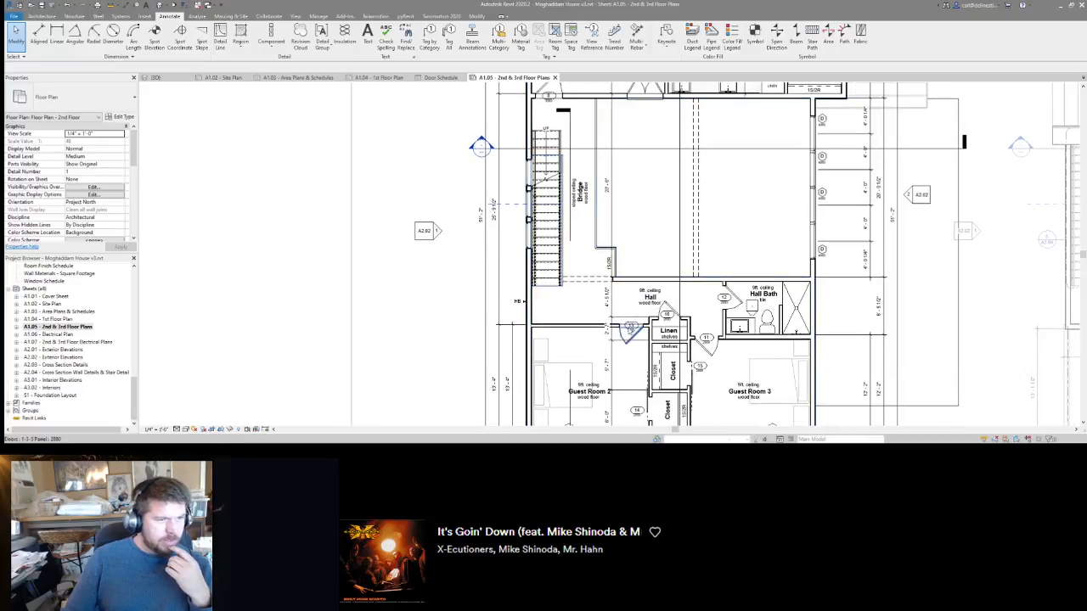
{"action": "left_click", "coordinate": [632, 331]}
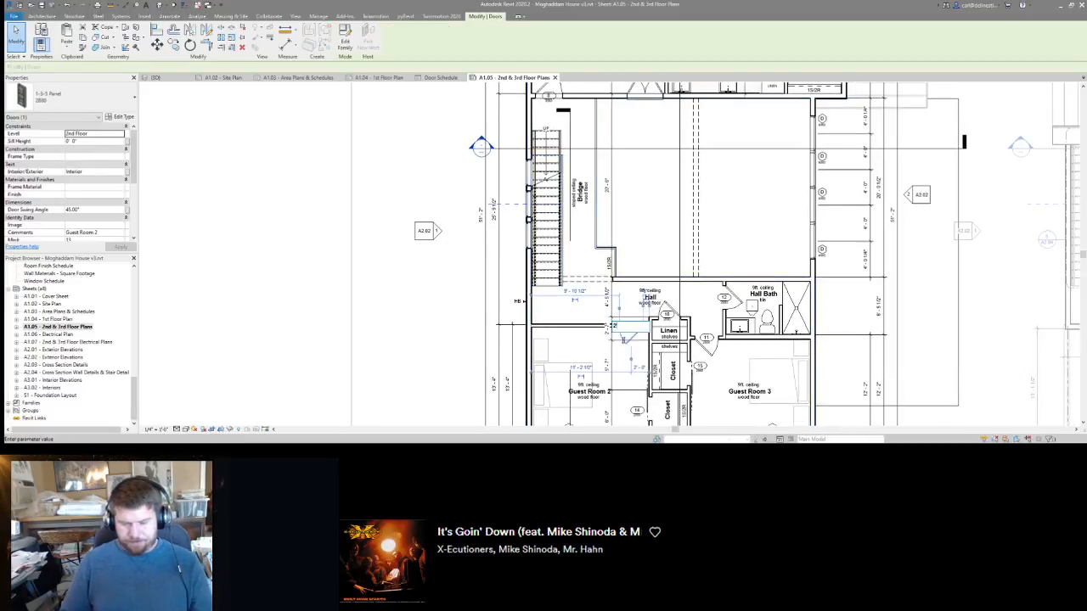
{"action": "middle_click_drag", "start_coordinate": [637, 411], "coordinate": [627, 358]}
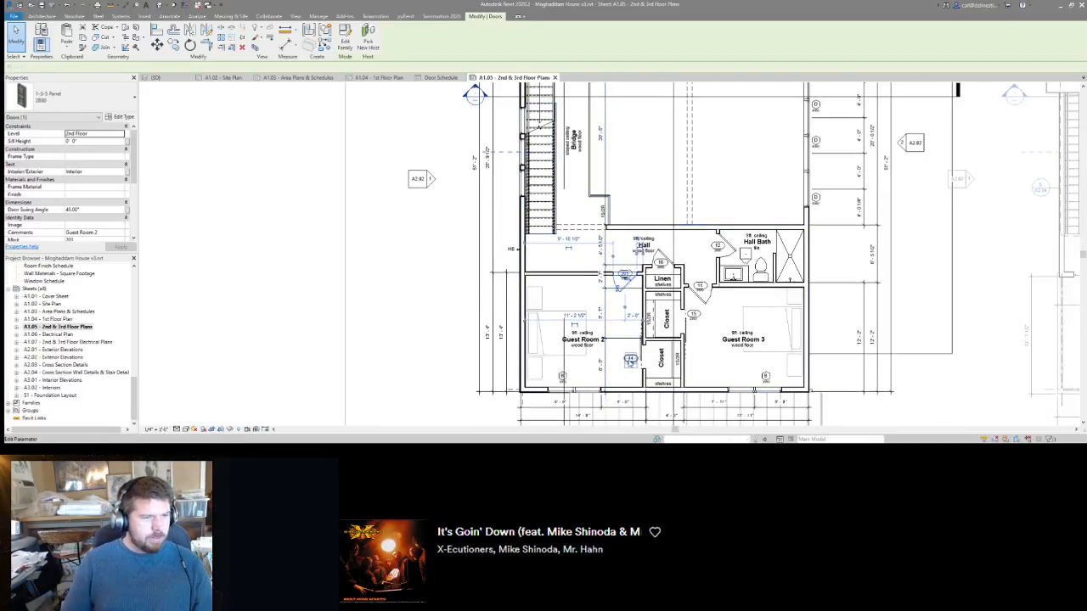
{"action": "double_click", "coordinate": [627, 358]}
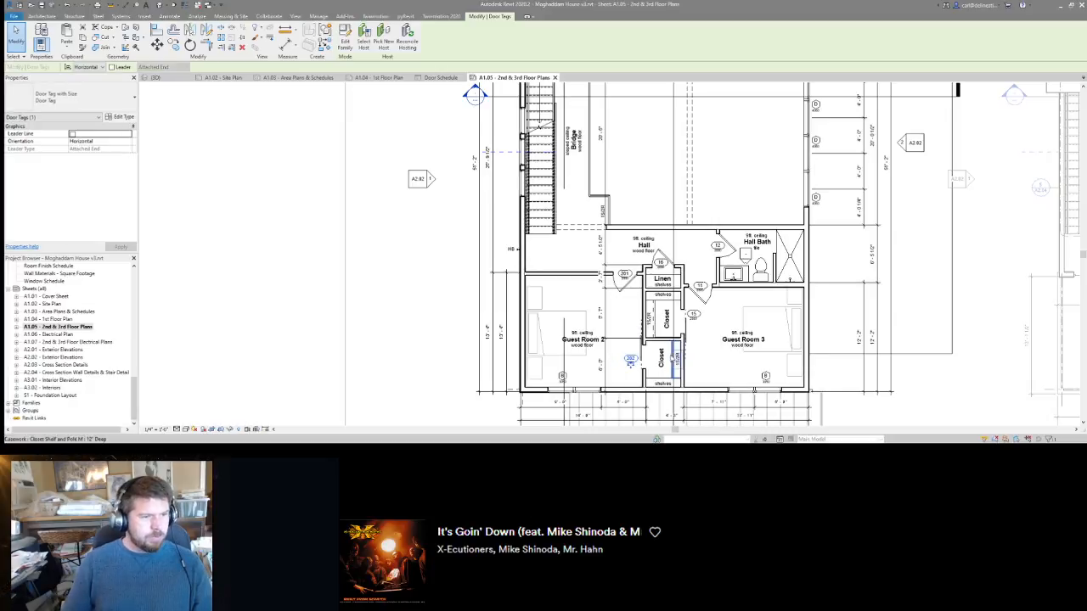
Renumber the linen closet door off the hall as 203.
{"action": "left_click", "coordinate": [662, 260]}
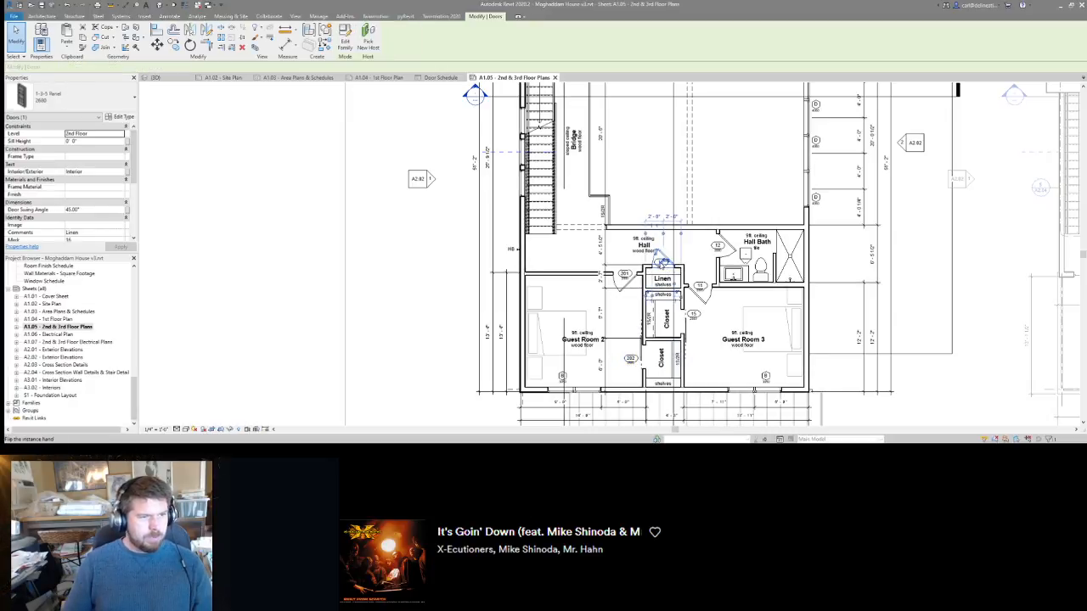
{"action": "double_click", "coordinate": [649, 262]}
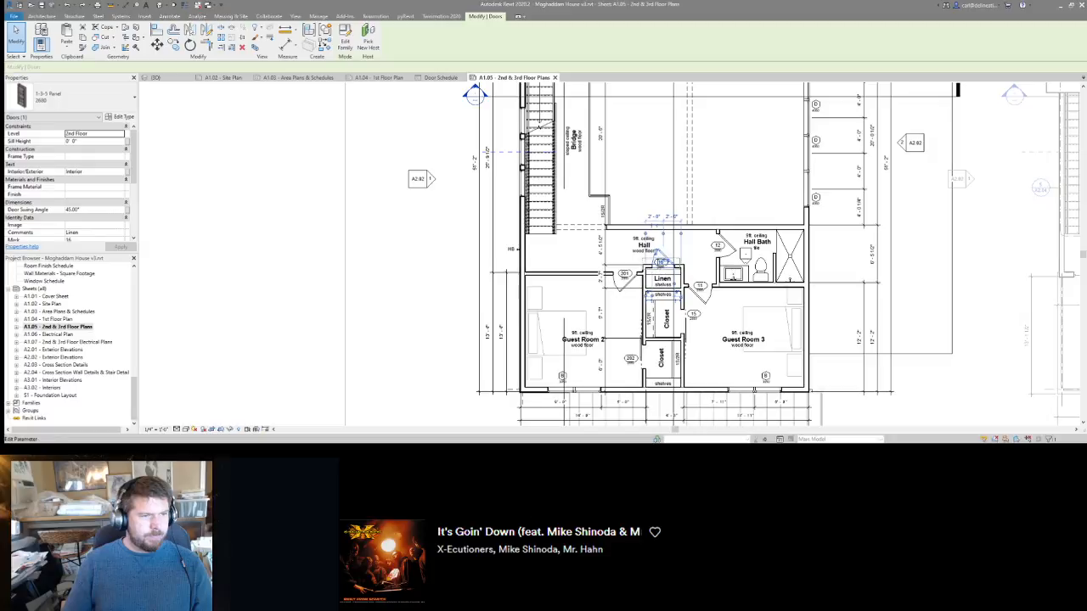
{"action": "type", "text": "203"}
{"action": "key", "text": "Return"}
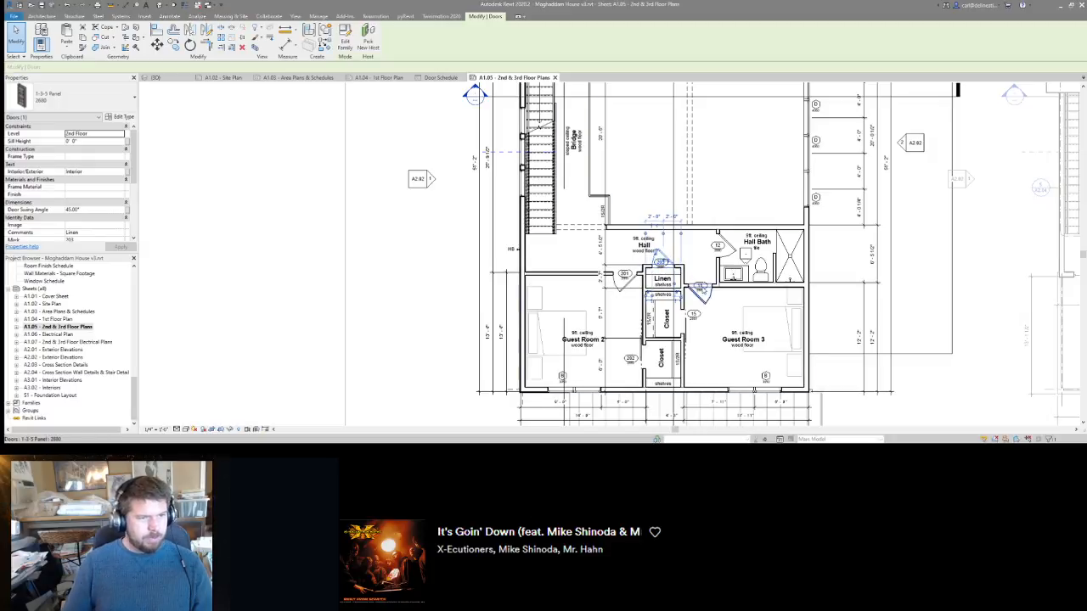
Renumber the Guest Room 3 entry door as 204 and its closet door as 205 in their door tags.
{"action": "left_click", "coordinate": [701, 288]}
{"action": "double_click", "coordinate": [700, 287]}
{"action": "type", "text": "204"}
{"action": "key", "text": "Return"}
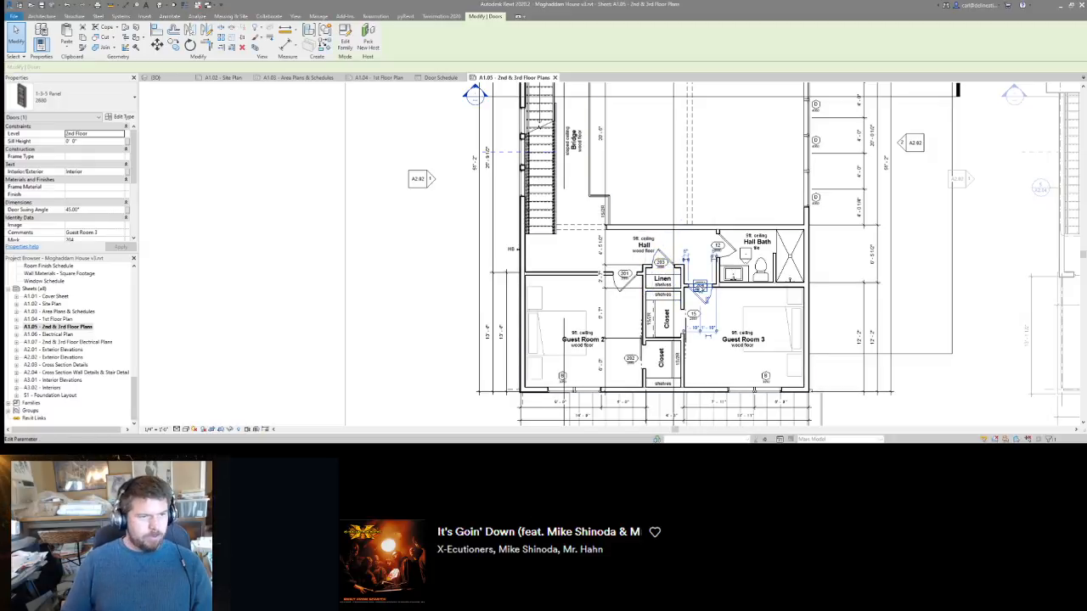
{"action": "double_click", "coordinate": [689, 314]}
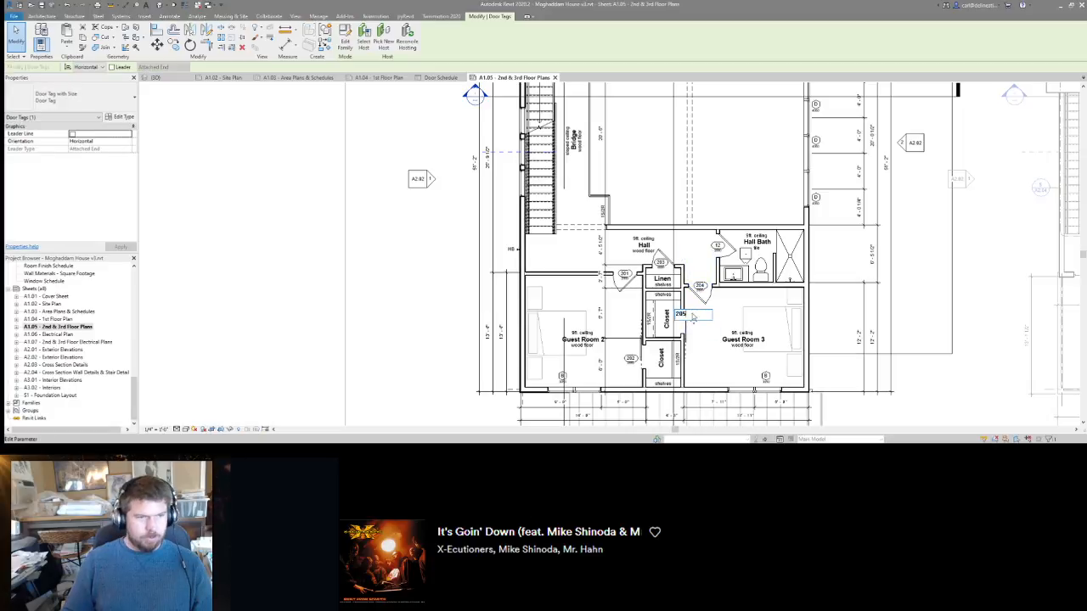
Renumber the Hall Bath door as 206 and the Owners Bedroom entry door near the stair as 207.
{"action": "left_click", "coordinate": [718, 243]}
{"action": "left_click", "coordinate": [715, 246]}
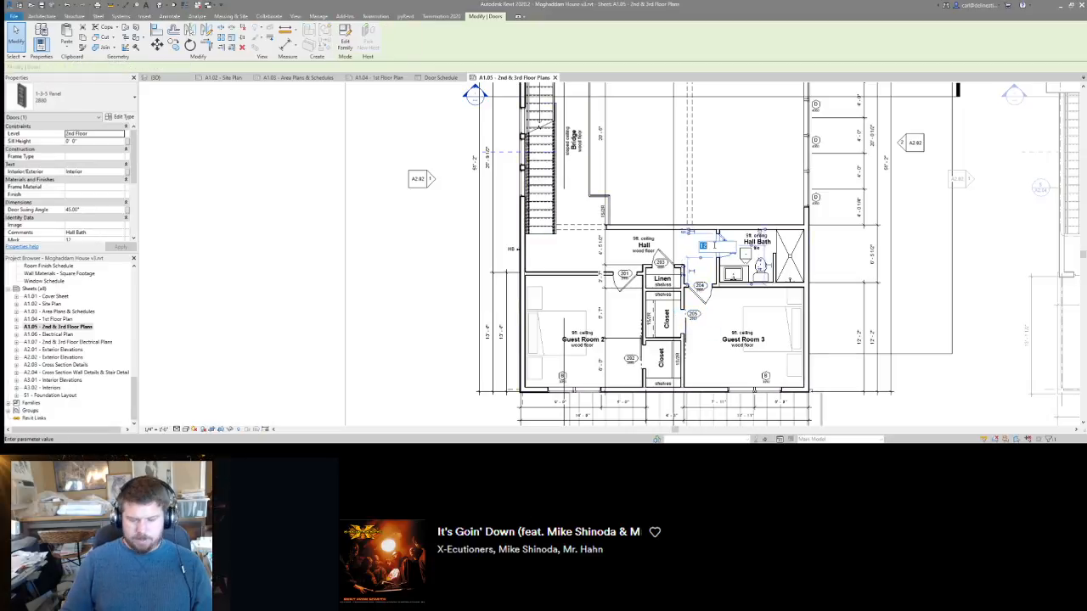
{"action": "key", "text": "Return"}
{"action": "middle_click_drag", "start_coordinate": [545, 208], "coordinate": [587, 368]}
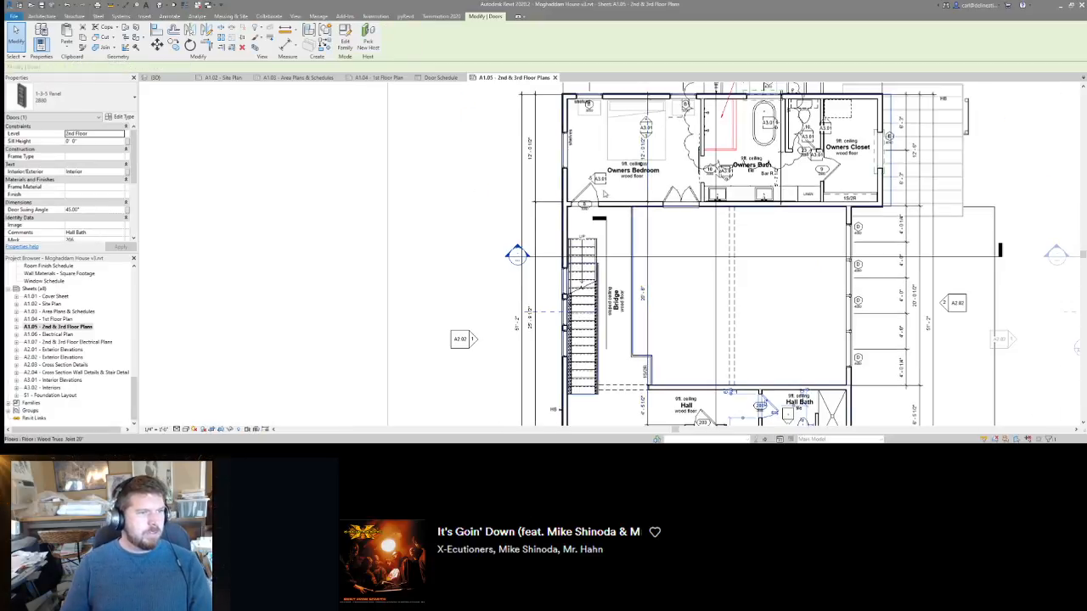
{"action": "left_click", "coordinate": [583, 202]}
{"action": "left_click", "coordinate": [582, 205]}
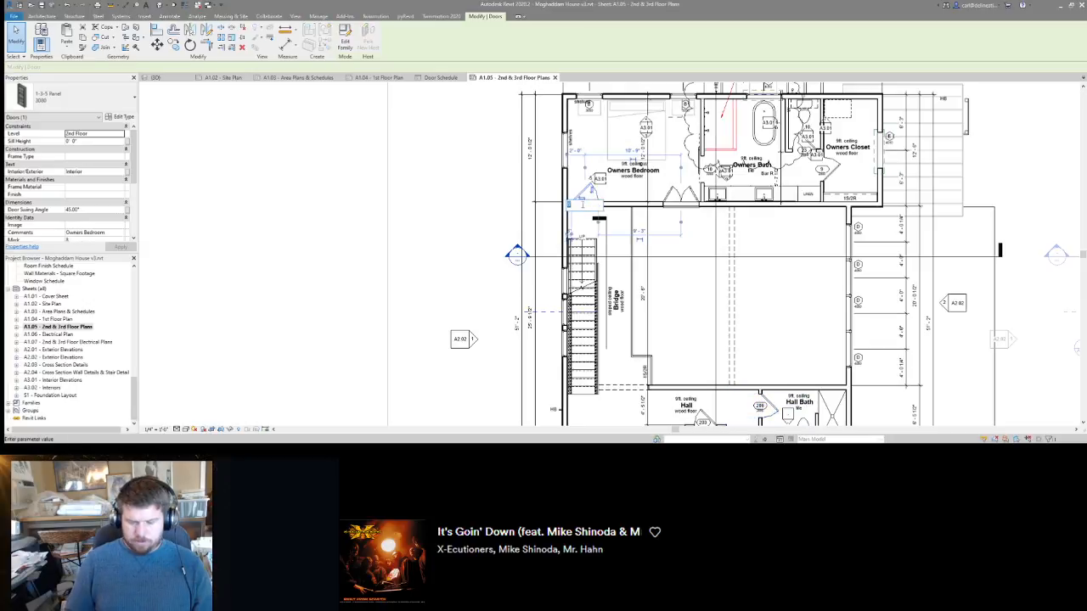
{"action": "type", "text": "207"}
{"action": "key", "text": "Return"}
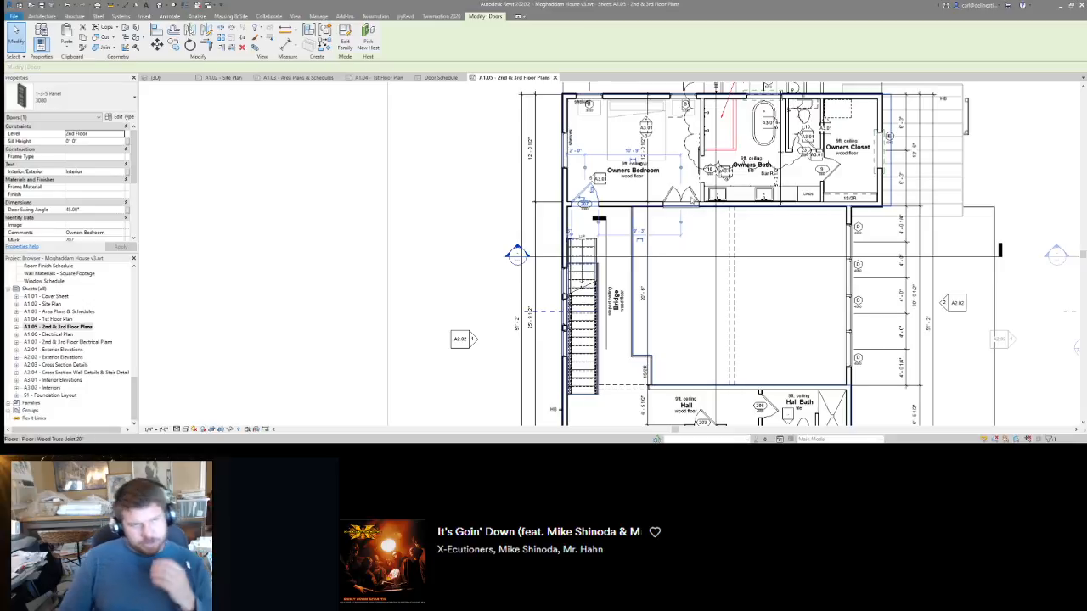
Tag the untagged double door in the Owners Bedroom's lower wall and move the tag up between the door leaves.
{"action": "left_click", "coordinate": [679, 196]}
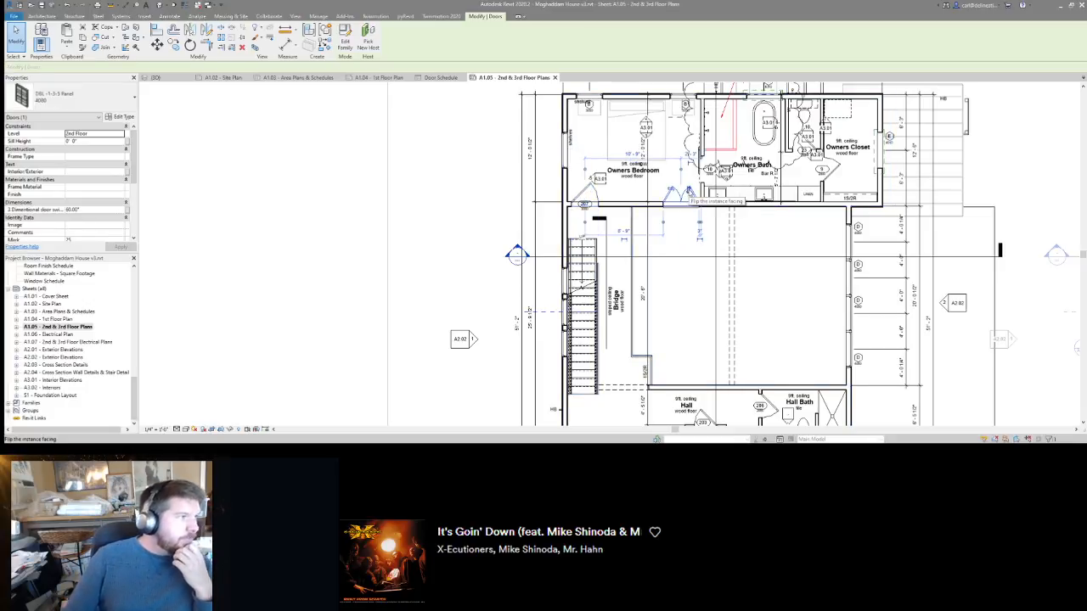
{"action": "key", "text": "t"}
{"action": "key", "text": "g"}
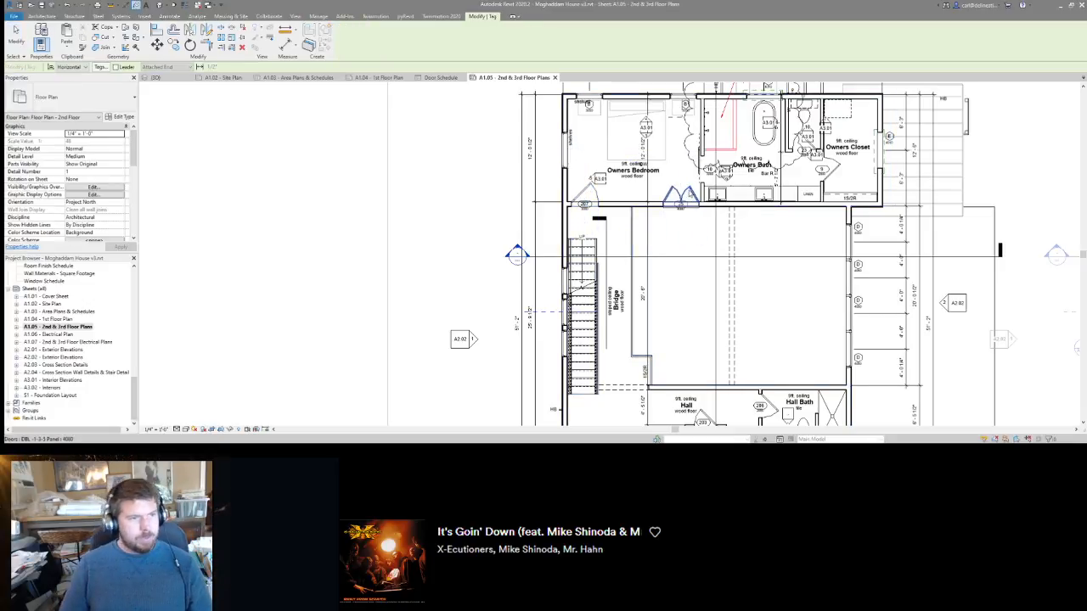
{"action": "left_click", "coordinate": [680, 206]}
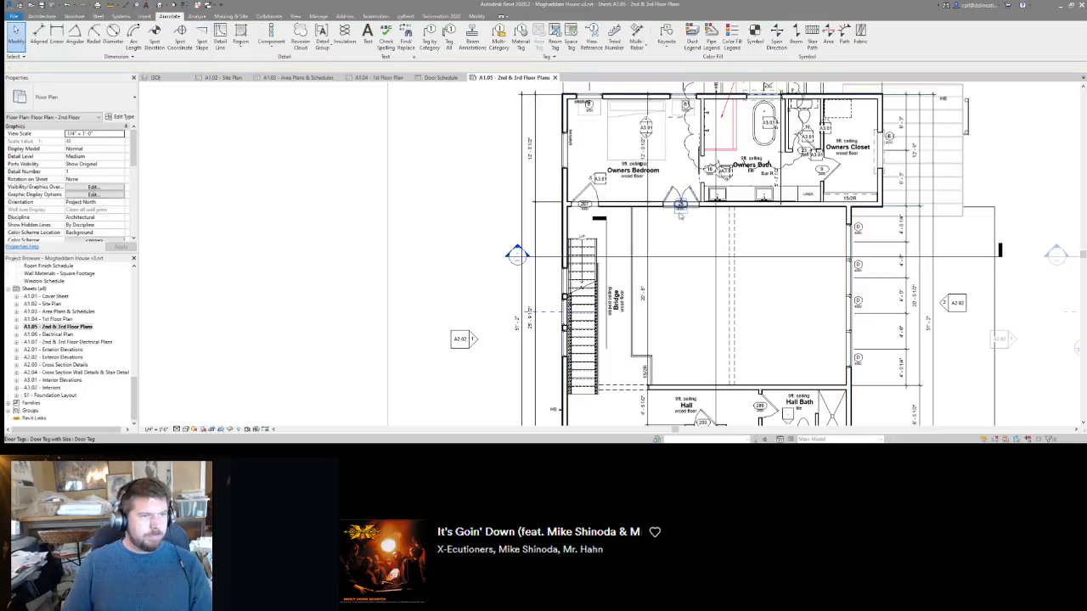
{"action": "left_click_drag", "start_coordinate": [681, 213], "coordinate": [682, 203]}
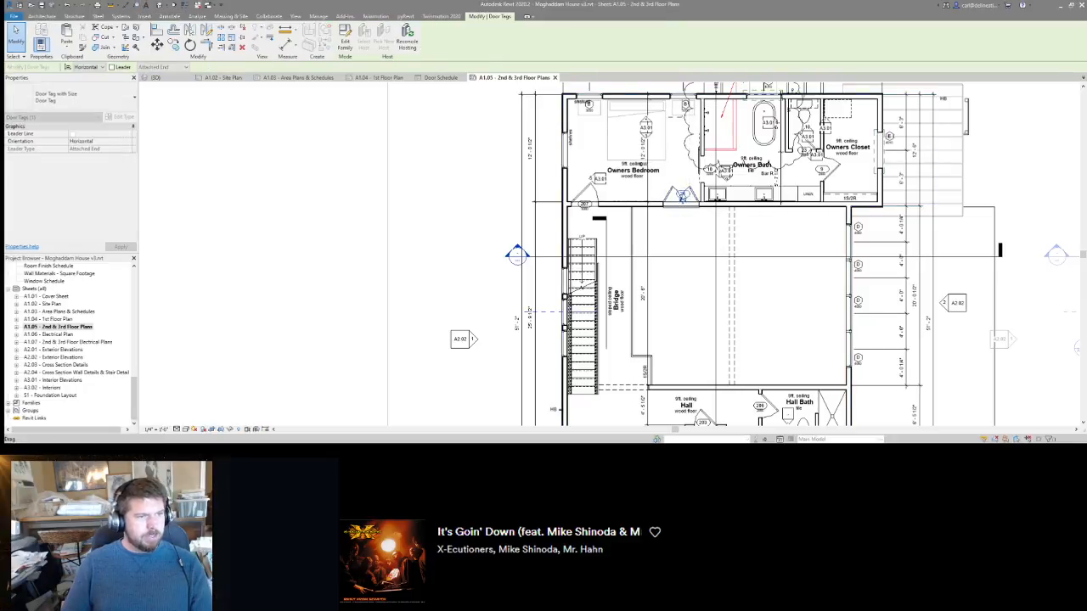
Number the Owners Bedroom double door 208 and the rolling door into the Owners Bath 209.
{"action": "left_click", "coordinate": [682, 194]}
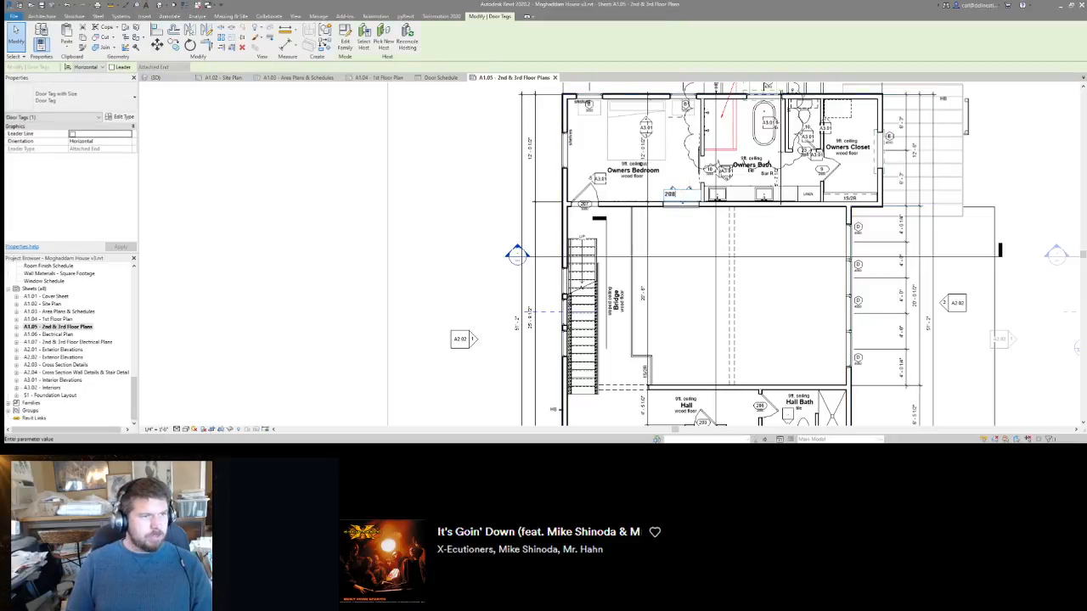
{"action": "type", "text": "208"}
{"action": "key", "text": "Return"}
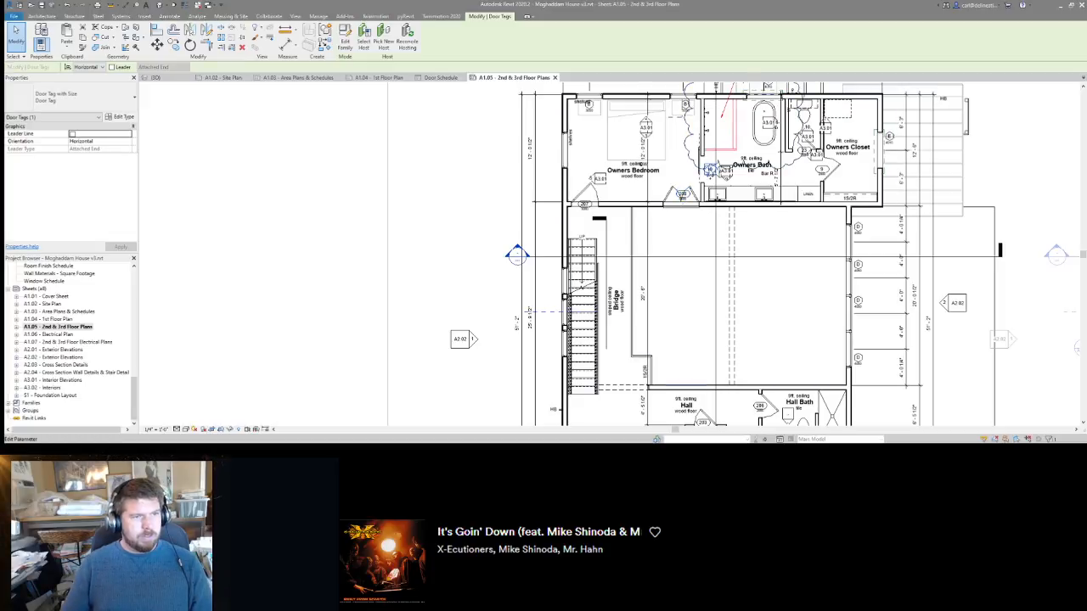
{"action": "left_click", "coordinate": [710, 170]}
{"action": "type", "text": "209"}
{"action": "key", "text": "Return"}
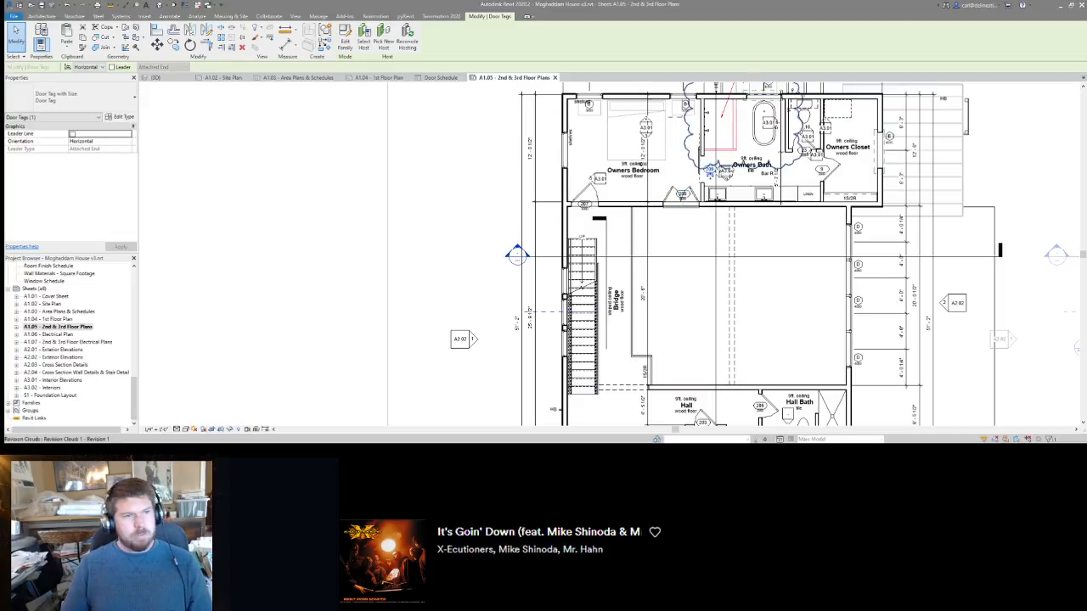
Renumber the Owners Closet door as 210 and the toilet compartment door in the Owners Bath as 211.
{"action": "middle_click_drag", "start_coordinate": [731, 171], "coordinate": [645, 183]}
{"action": "scroll", "coordinate": [711, 170], "scroll_direction": "up", "scroll_amount": 2}
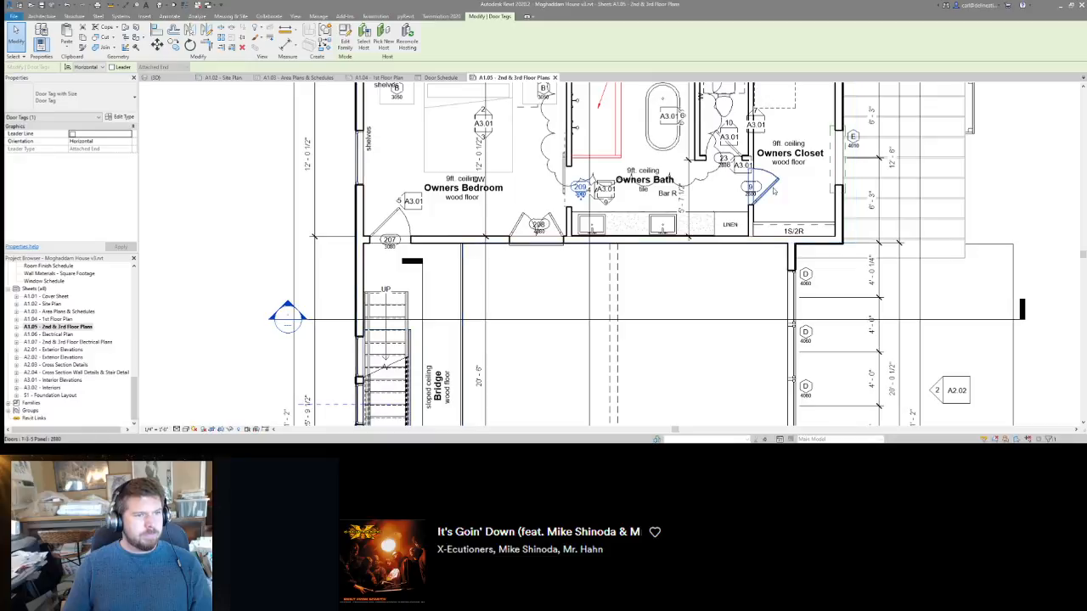
{"action": "left_click", "coordinate": [750, 187]}
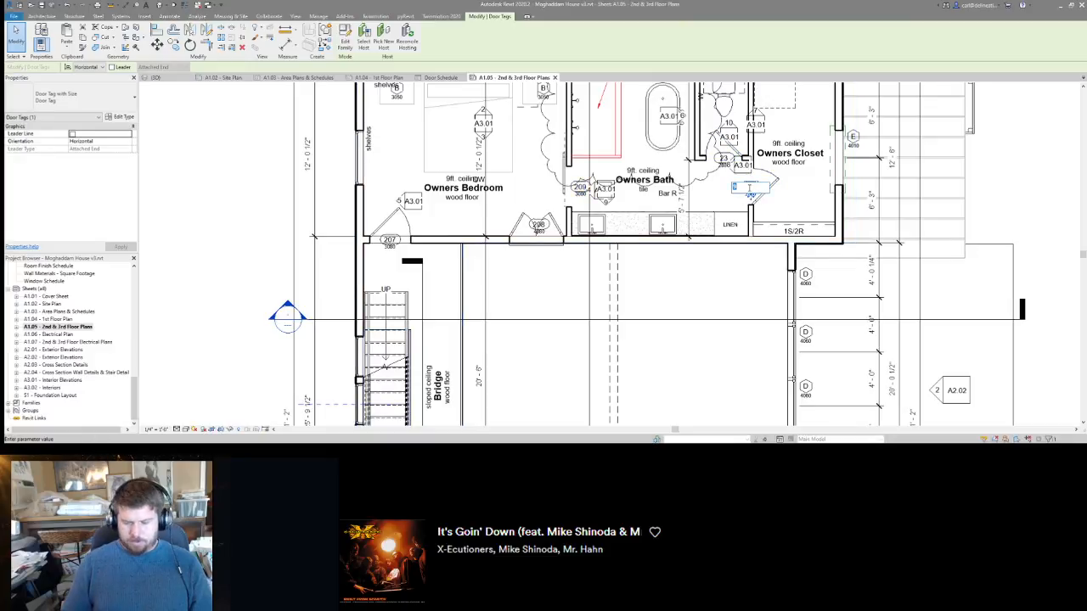
{"action": "type", "text": "210"}
{"action": "key", "text": "Return"}
{"action": "middle_click_drag", "start_coordinate": [750, 192], "coordinate": [744, 220]}
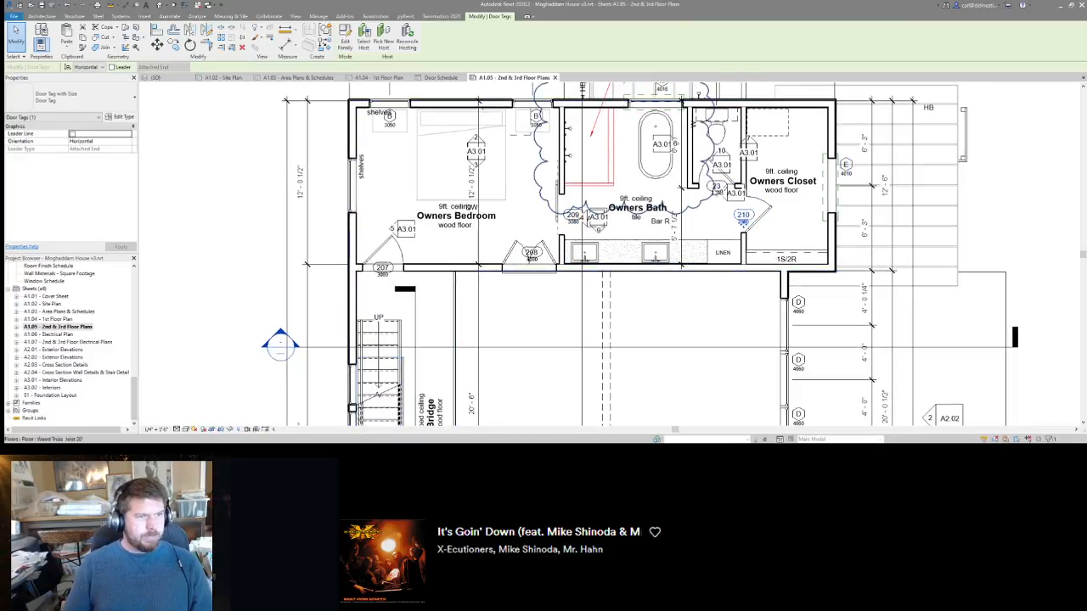
{"action": "left_click", "coordinate": [698, 189]}
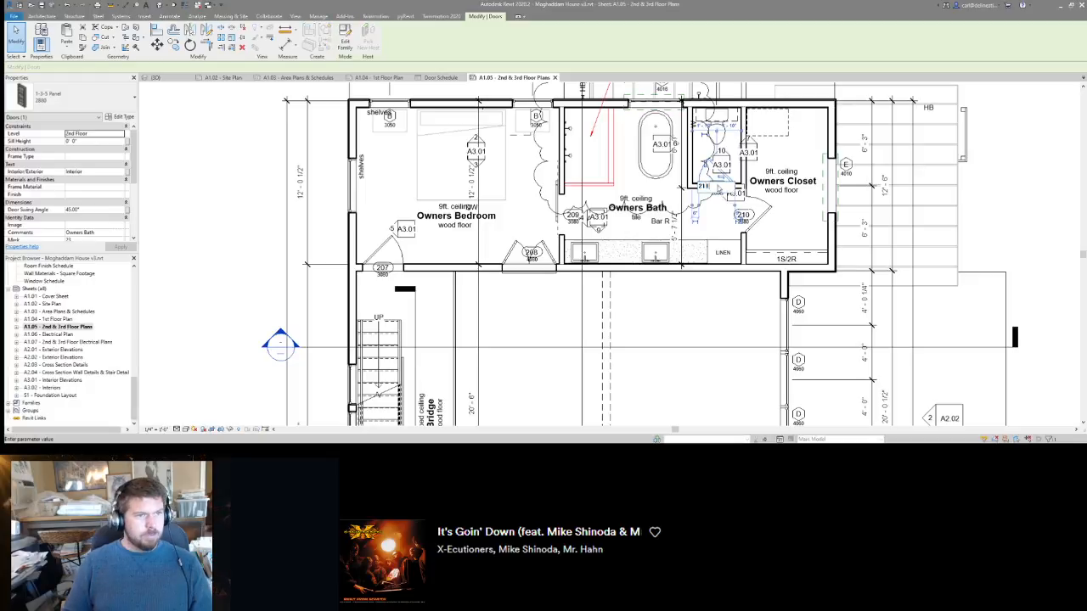
{"action": "key", "text": "Return"}
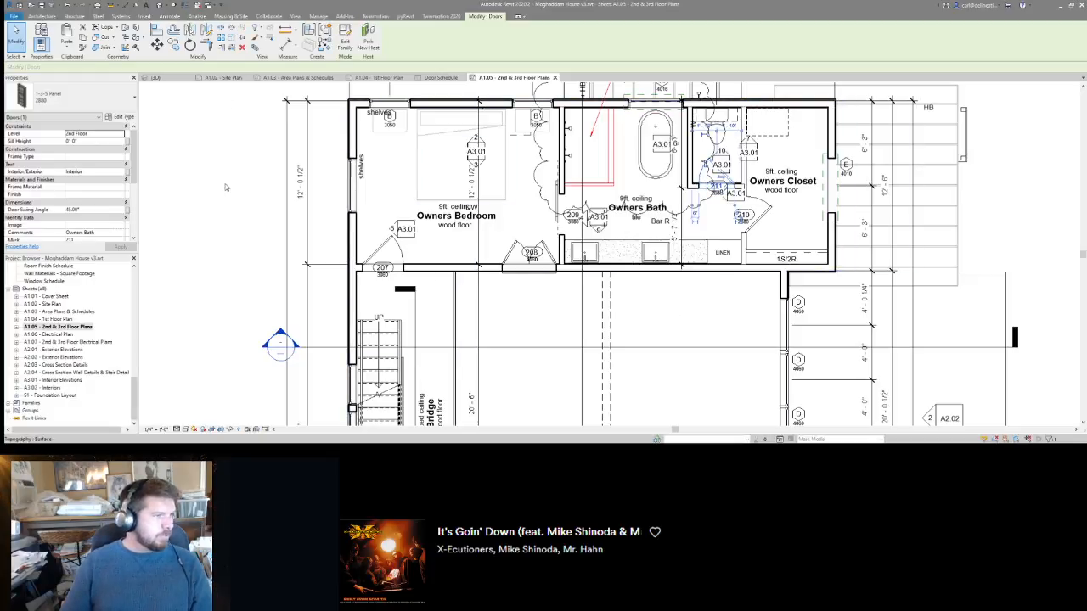
In the 3rd floor plan viewport, renumber the sliding balcony door as 301 and the closet door as 302, then deactivate the view.
{"action": "scroll", "coordinate": [226, 187], "scroll_direction": "down", "scroll_amount": 3}
{"action": "key", "text": "Escape"}
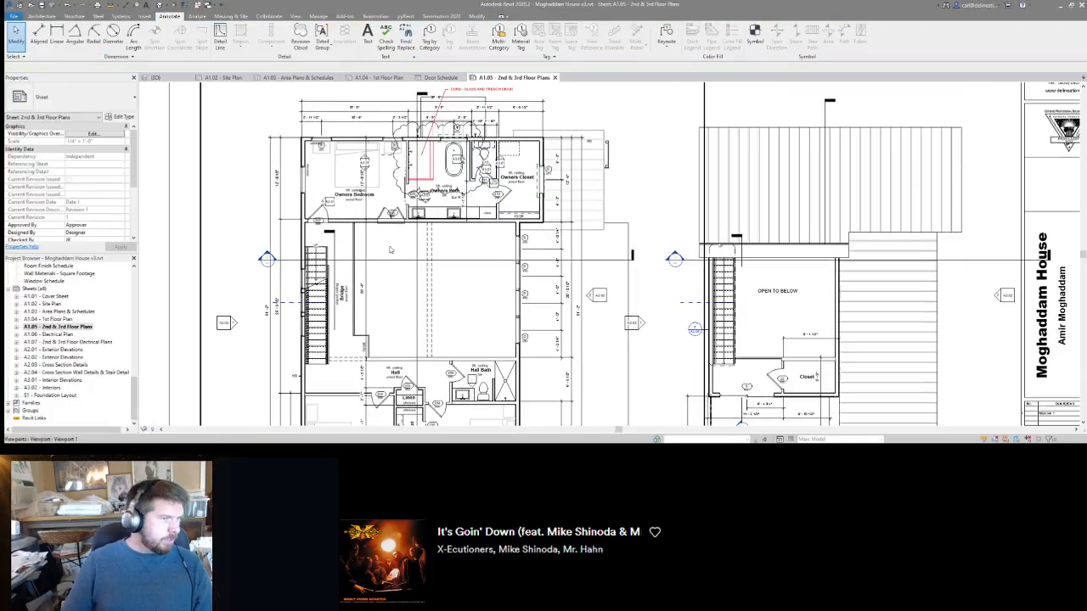
{"action": "middle_click_drag", "start_coordinate": [770, 329], "coordinate": [751, 208]}
{"action": "double_click", "coordinate": [751, 213]}
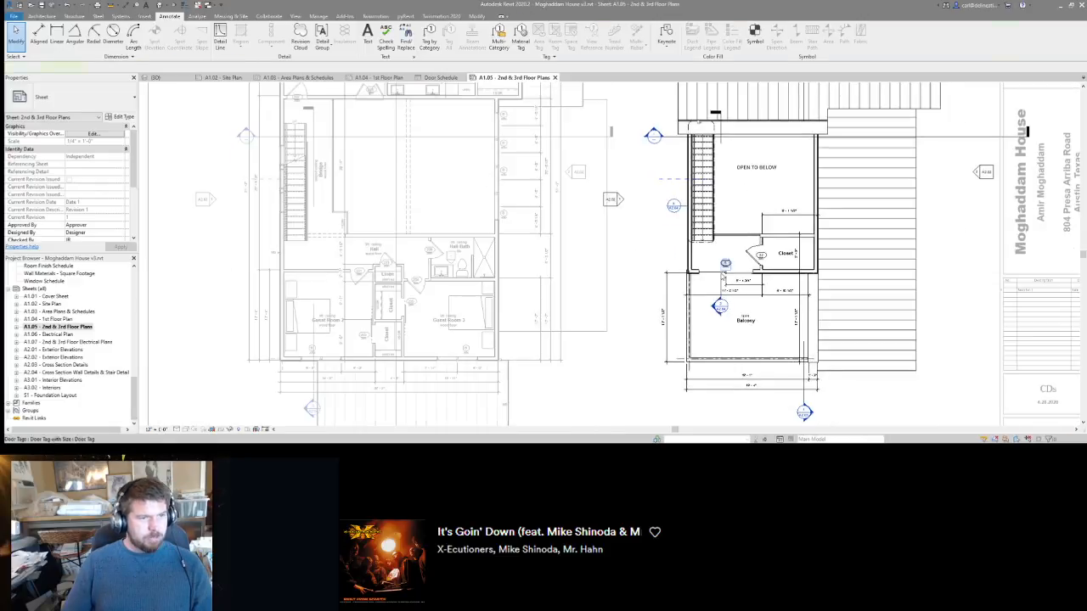
{"action": "left_click", "coordinate": [726, 264]}
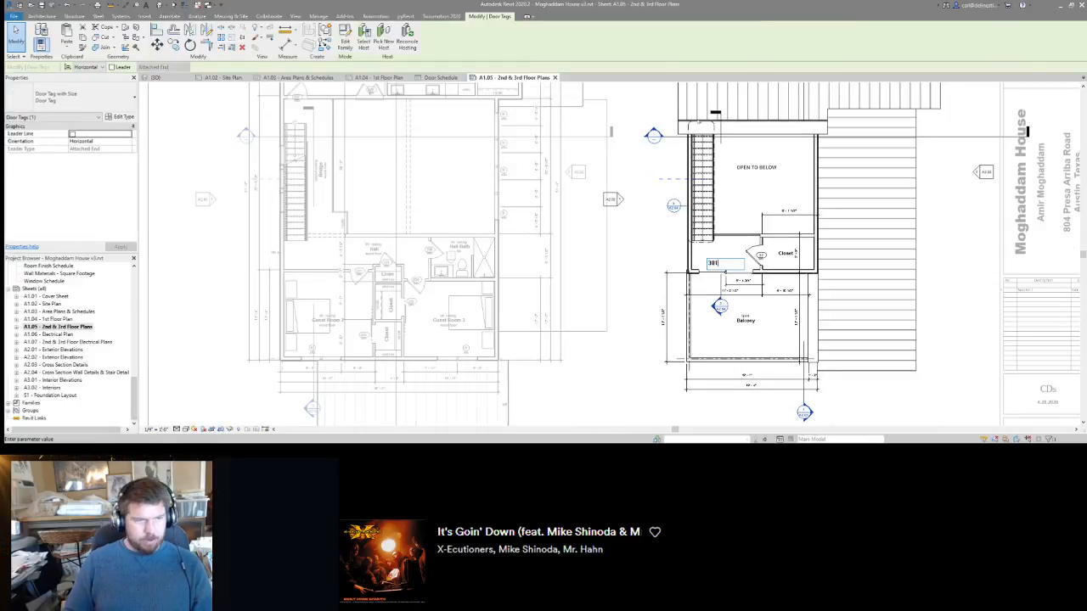
{"action": "left_click", "coordinate": [759, 257]}
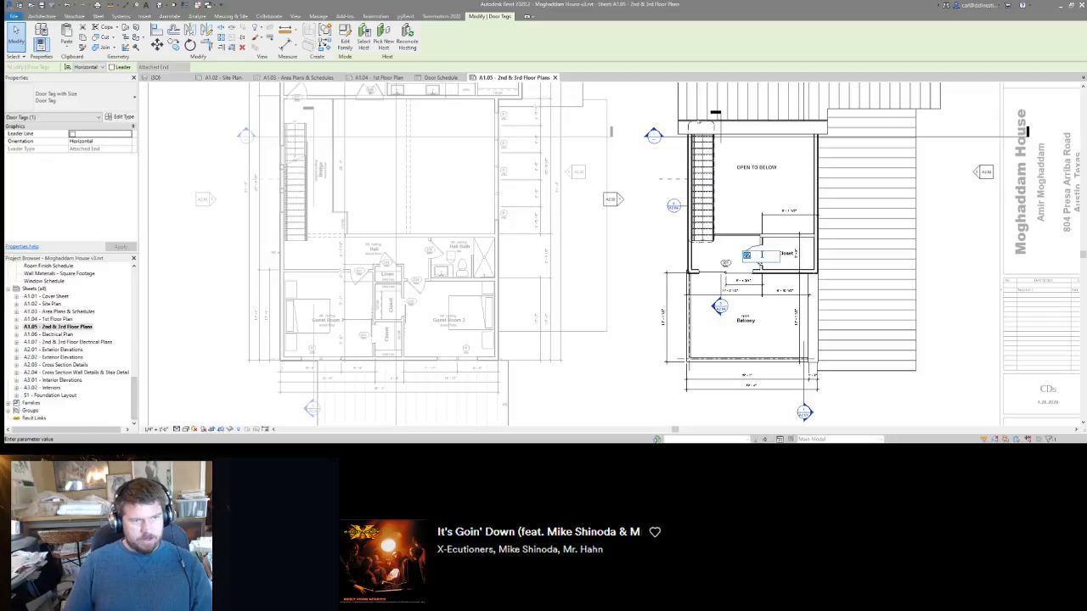
{"action": "key", "text": "Escape"}
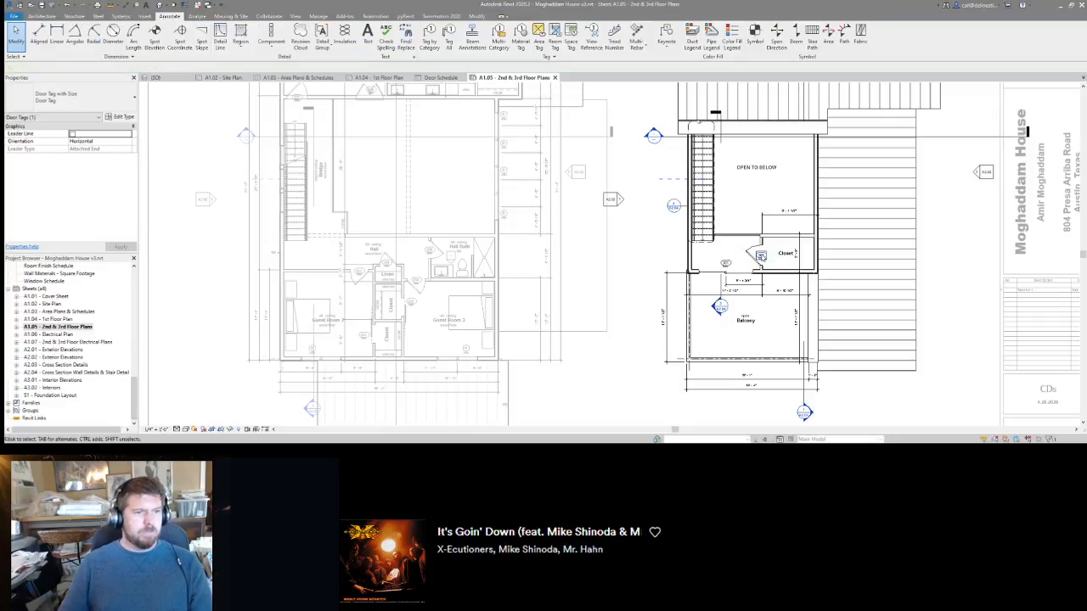
{"action": "double_click", "coordinate": [646, 242]}
Check the door schedule on sheet A1.03 and open the Door Schedule view for editing.
{"action": "left_click", "coordinate": [293, 77]}
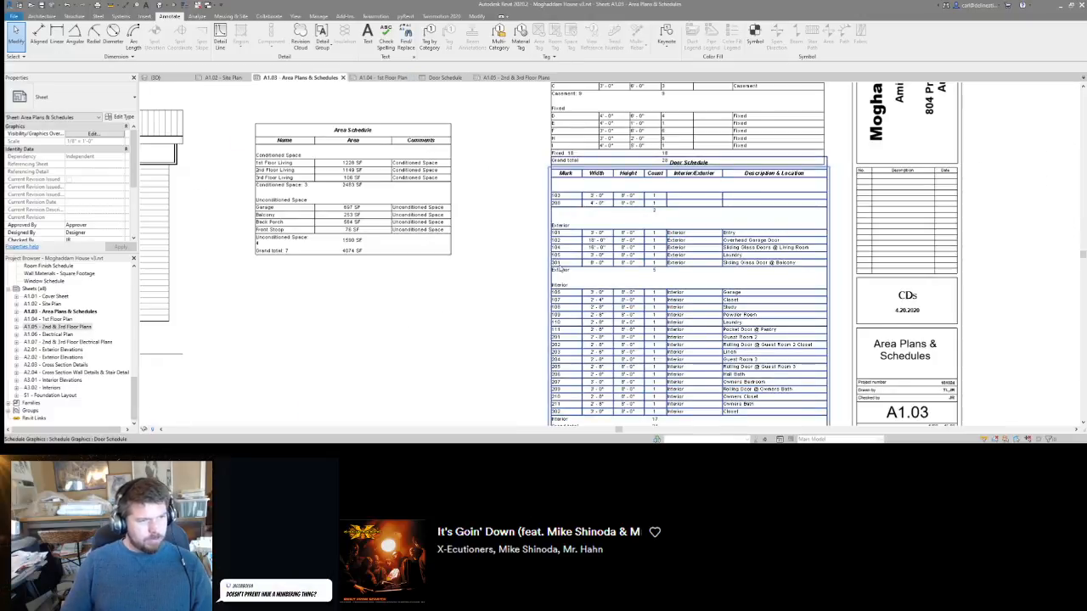
{"action": "scroll", "coordinate": [561, 270], "scroll_direction": "up", "scroll_amount": 3}
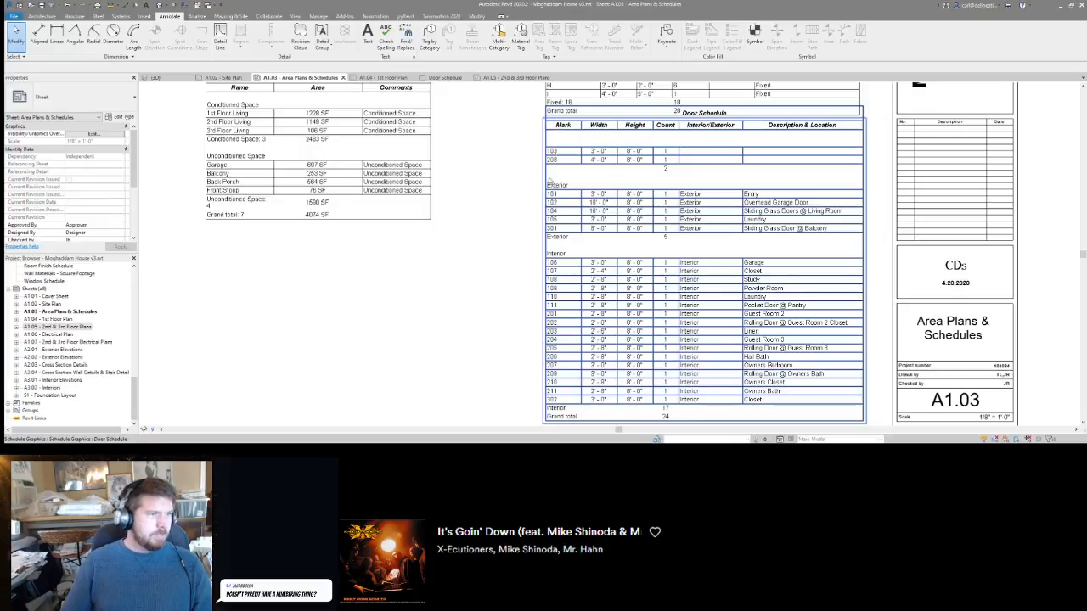
{"action": "middle_click_drag", "start_coordinate": [559, 167], "coordinate": [564, 190]}
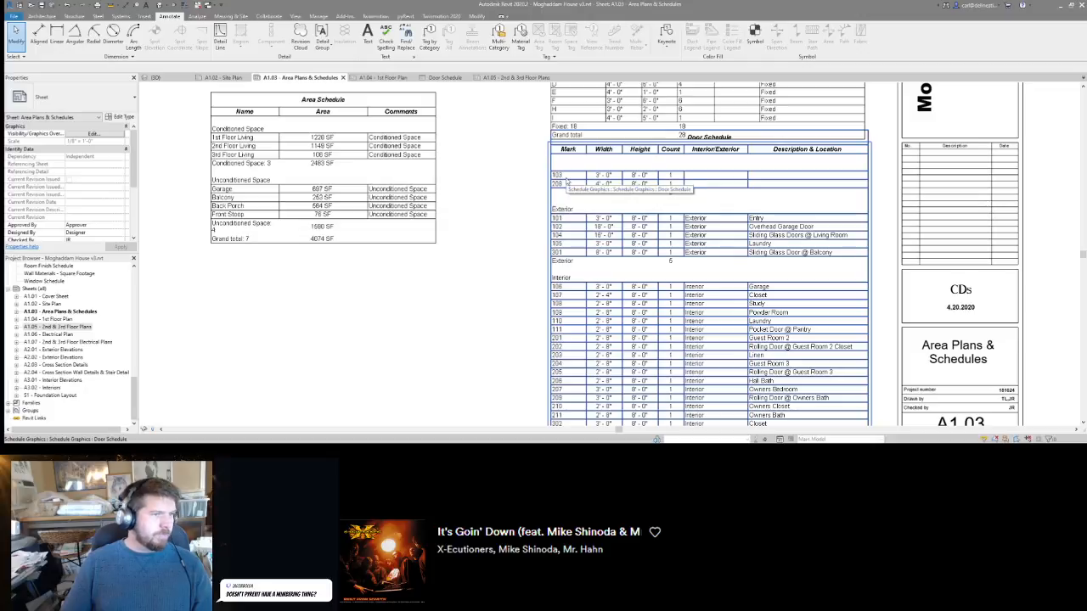
{"action": "double_click", "coordinate": [690, 183]}
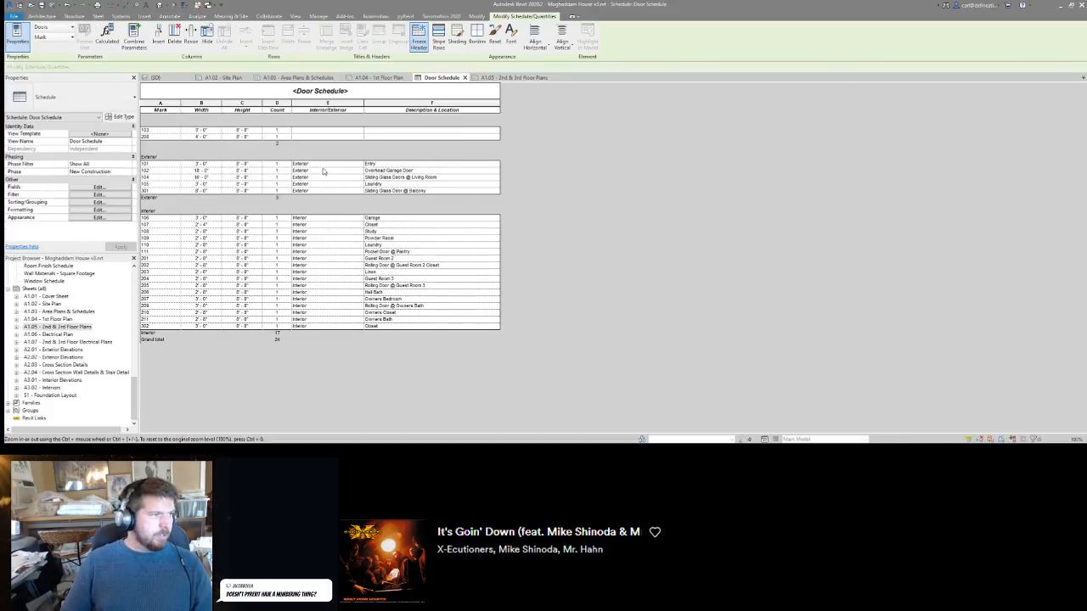
Locate door 103 in the model from its schedule row and set the door's Interior/Exterior value to Exterior.
{"action": "left_click", "coordinate": [324, 131]}
{"action": "left_click", "coordinate": [587, 38]}
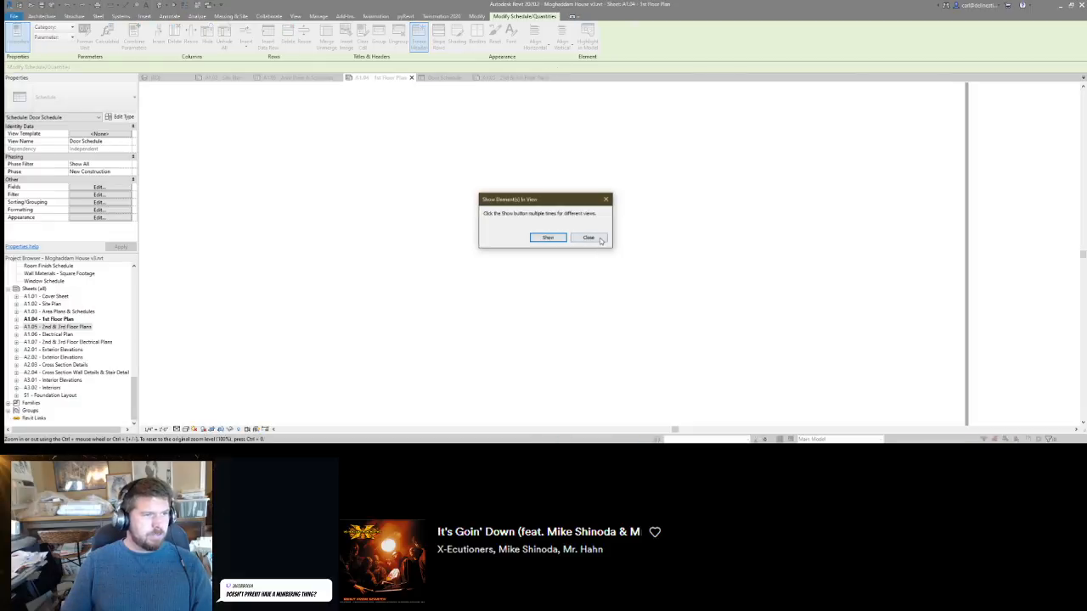
{"action": "left_click", "coordinate": [599, 238]}
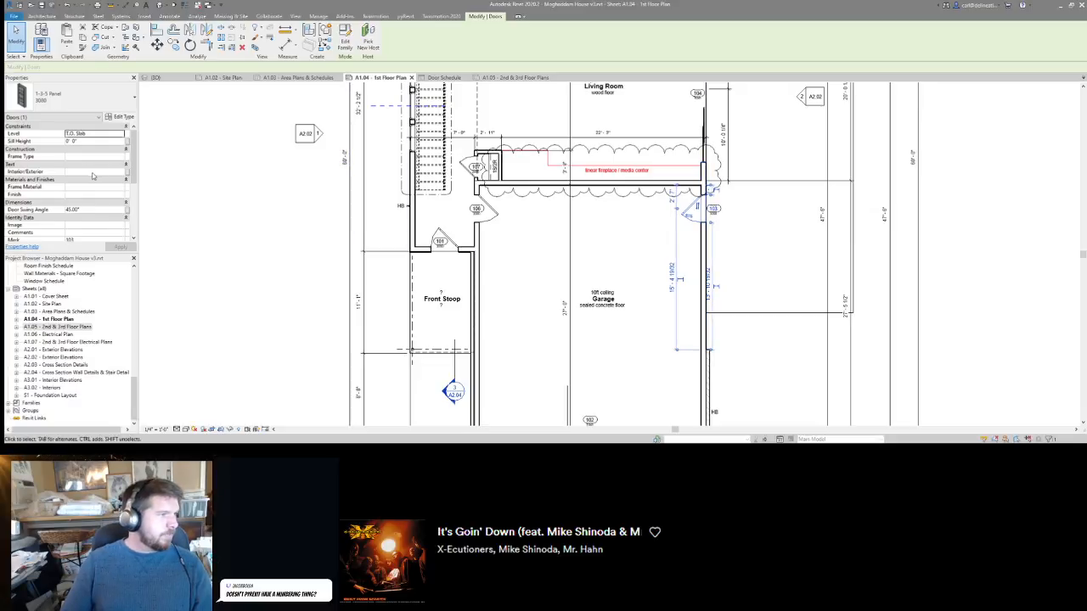
{"action": "type", "text": "Ex"}
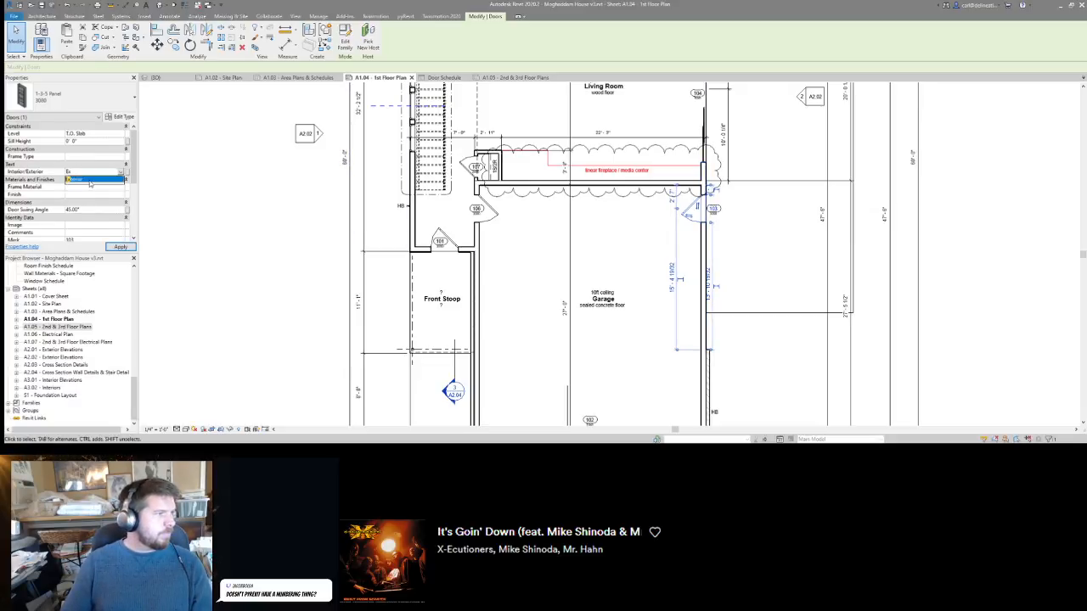
{"action": "left_click", "coordinate": [90, 180]}
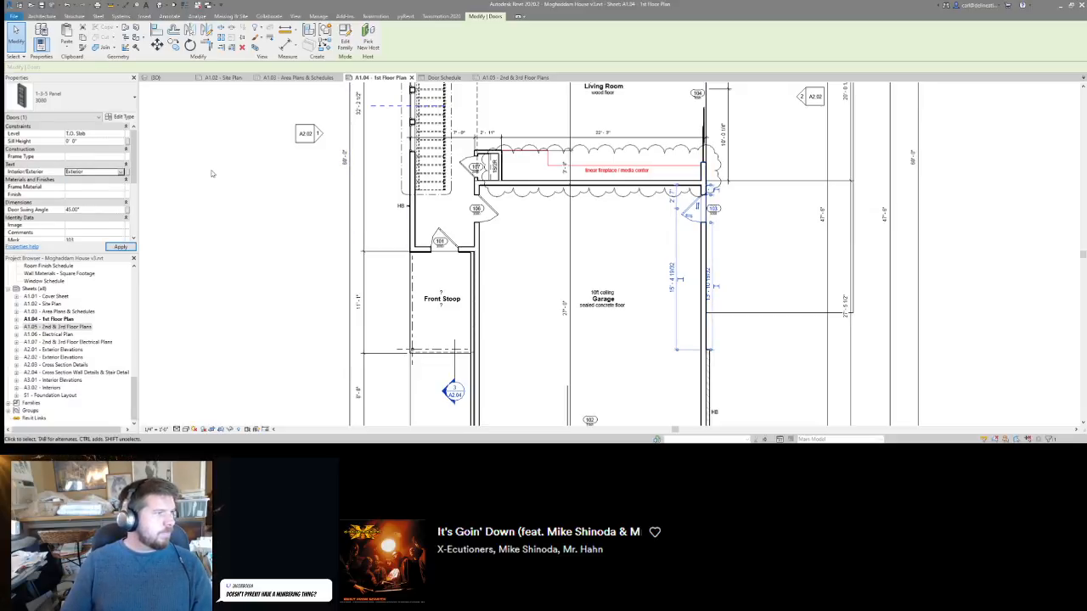
Locate door 208 in the model from its Door Schedule row and set the door's Interior/Exterior value to Interior.
{"action": "left_click", "coordinate": [319, 78]}
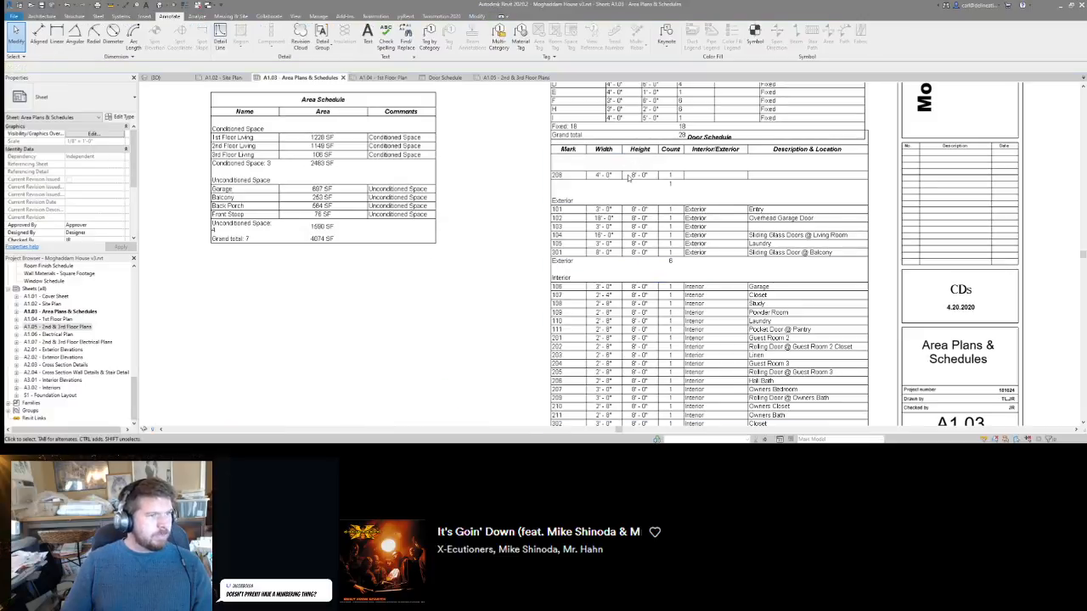
{"action": "double_click", "coordinate": [586, 183]}
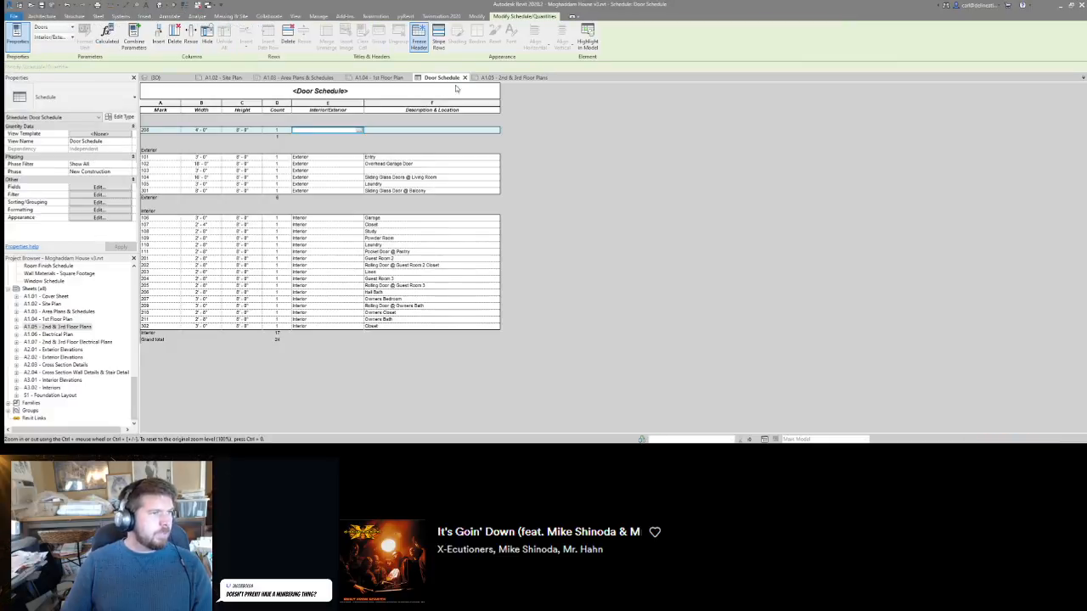
{"action": "left_click", "coordinate": [494, 78]}
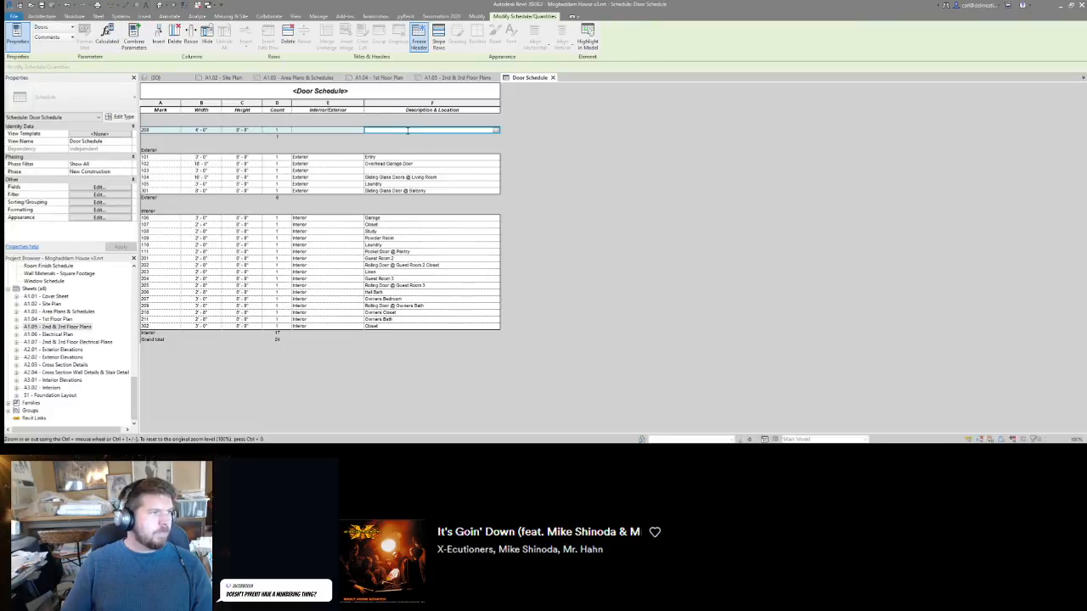
{"action": "left_click", "coordinate": [588, 41]}
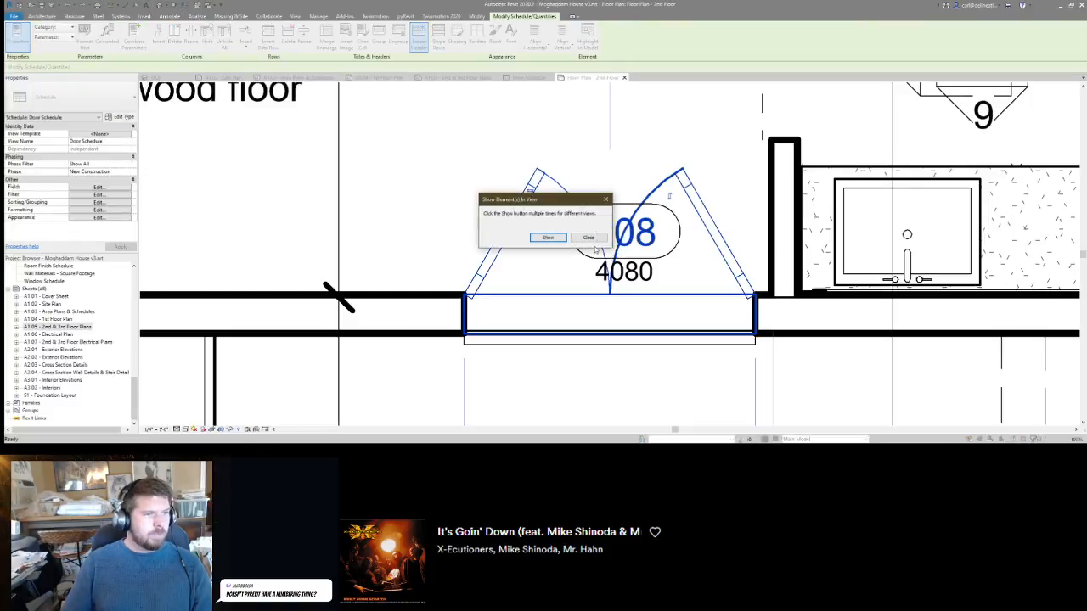
{"action": "left_click", "coordinate": [592, 238]}
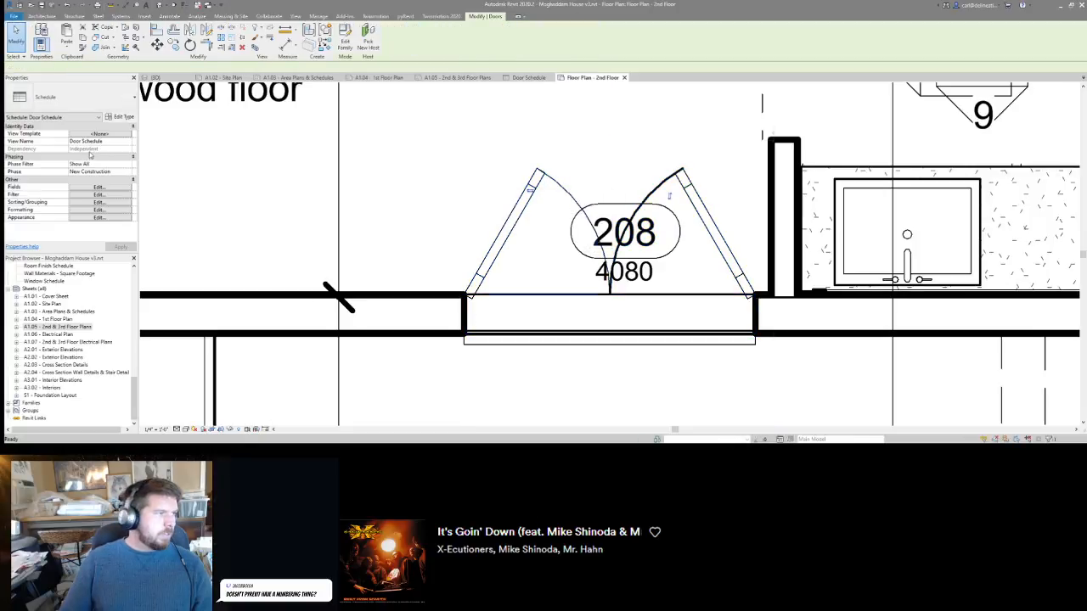
{"action": "left_click", "coordinate": [85, 171]}
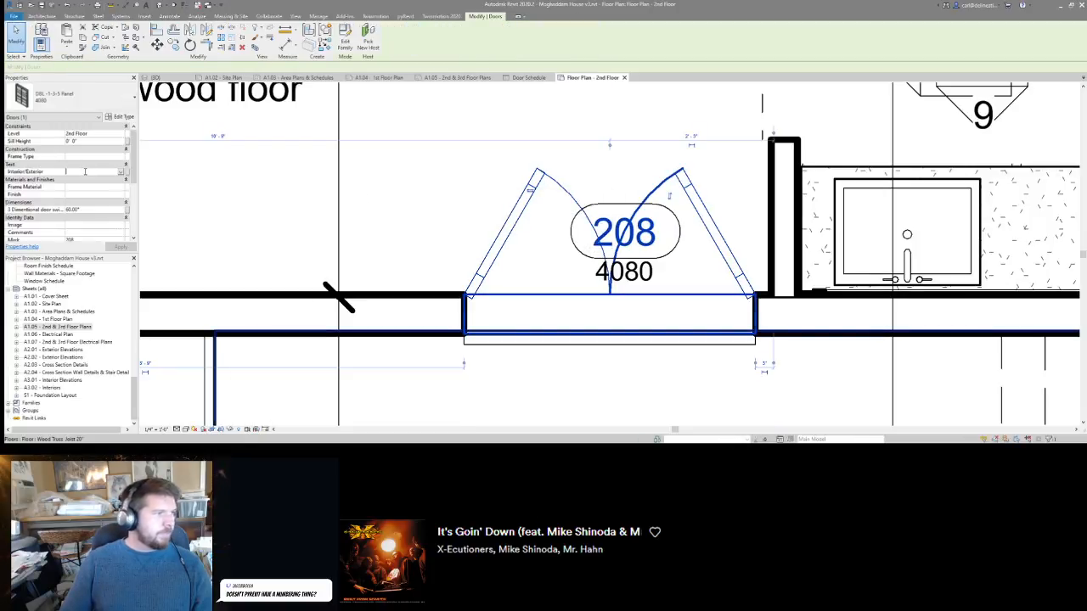
{"action": "type", "text": "Interior"}
{"action": "key", "text": "Return"}
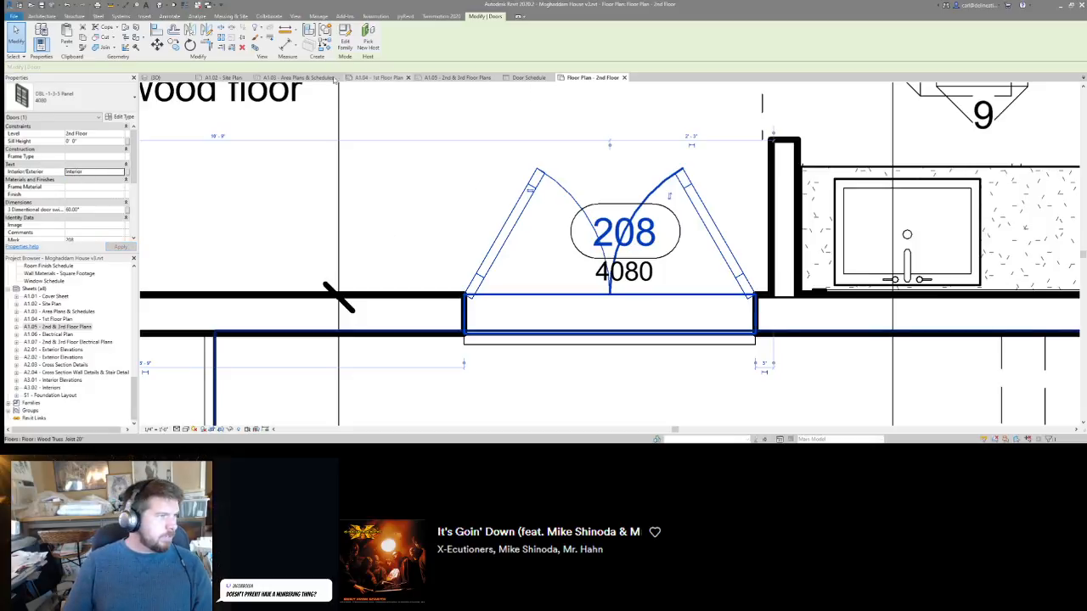
Check the door schedule's grouping on sheet A1.03 and return to the Door Schedule view.
{"action": "left_click", "coordinate": [298, 77]}
{"action": "scroll", "coordinate": [657, 228], "scroll_direction": "down", "scroll_amount": 2}
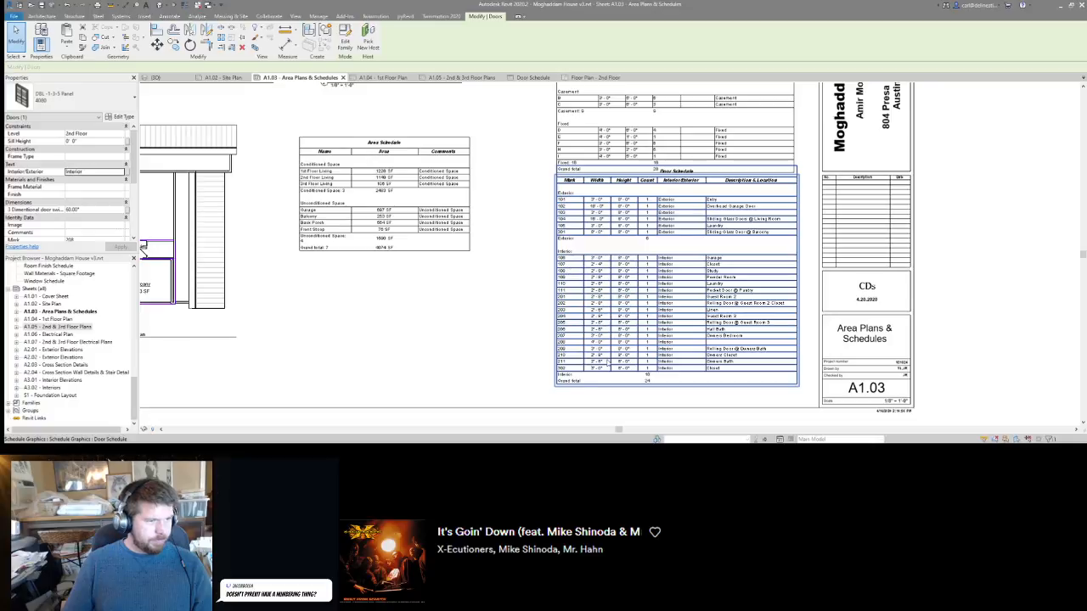
{"action": "left_click", "coordinate": [534, 77]}
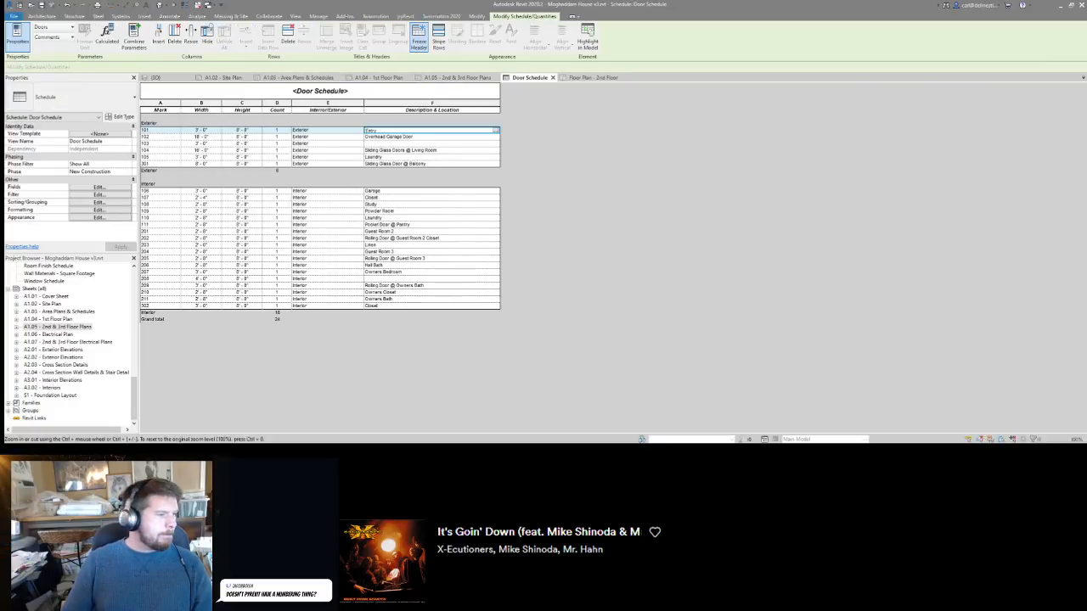
{"action": "left_click", "coordinate": [89, 447]}
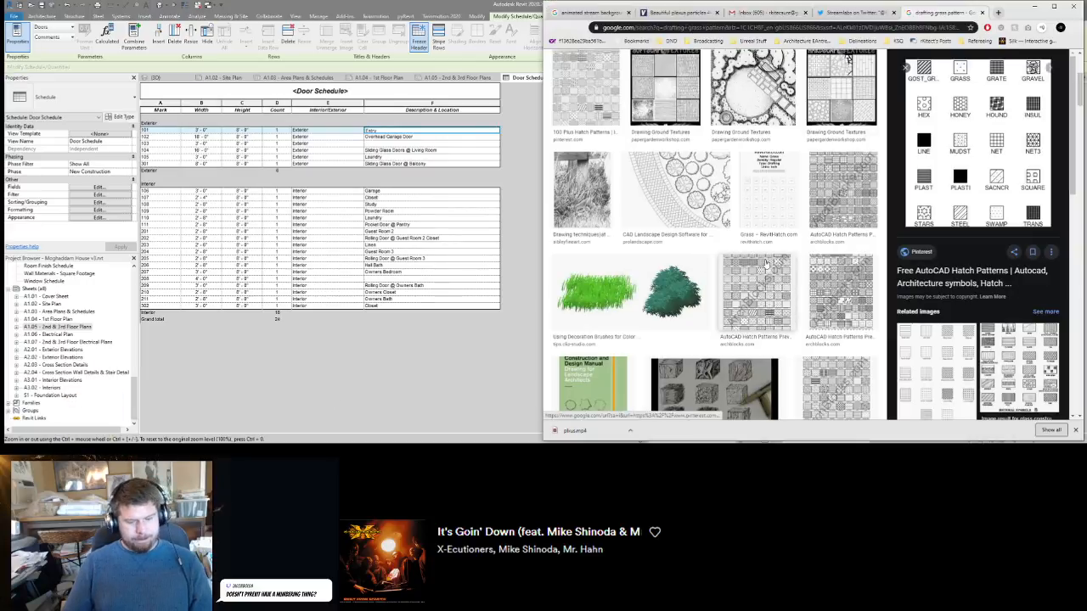
{"action": "key", "text": "ctrl+n"}
{"action": "key", "text": "super+Right"}
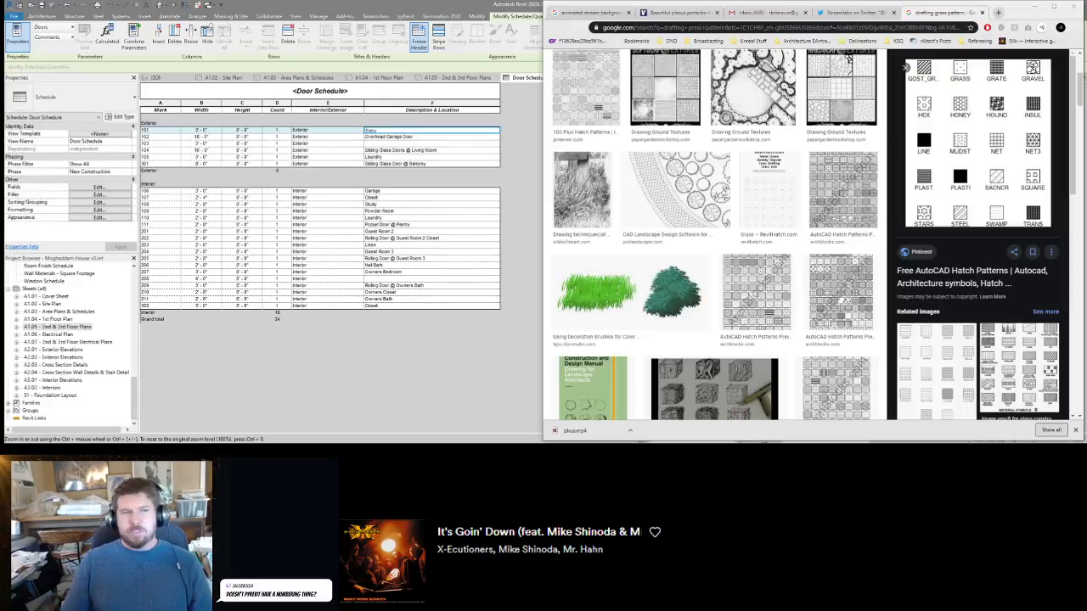
{"action": "left_click", "coordinate": [539, 174]}
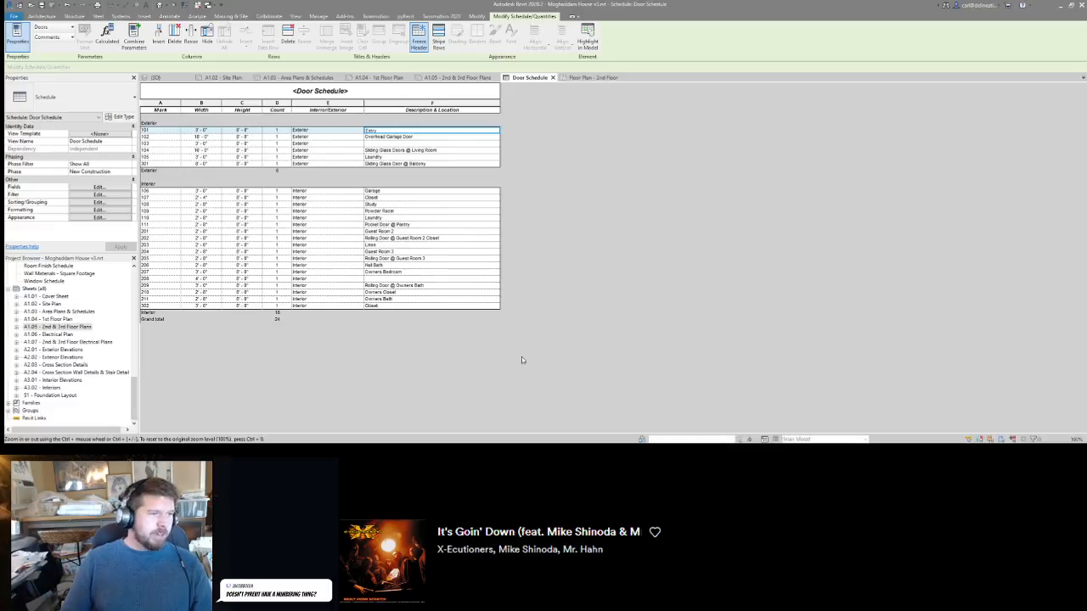
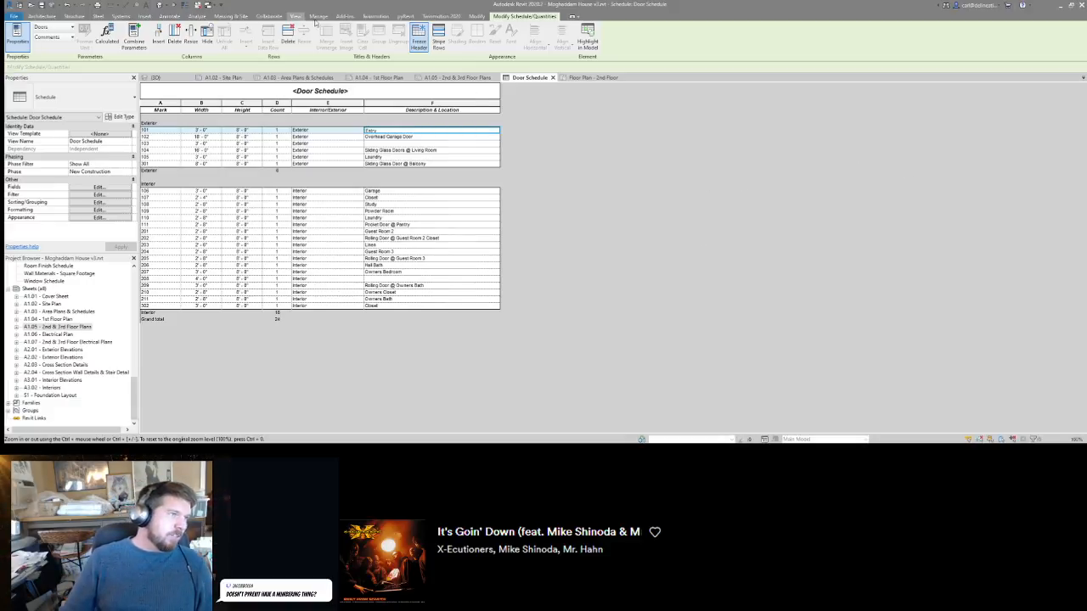
{"action": "left_click", "coordinate": [405, 16]}
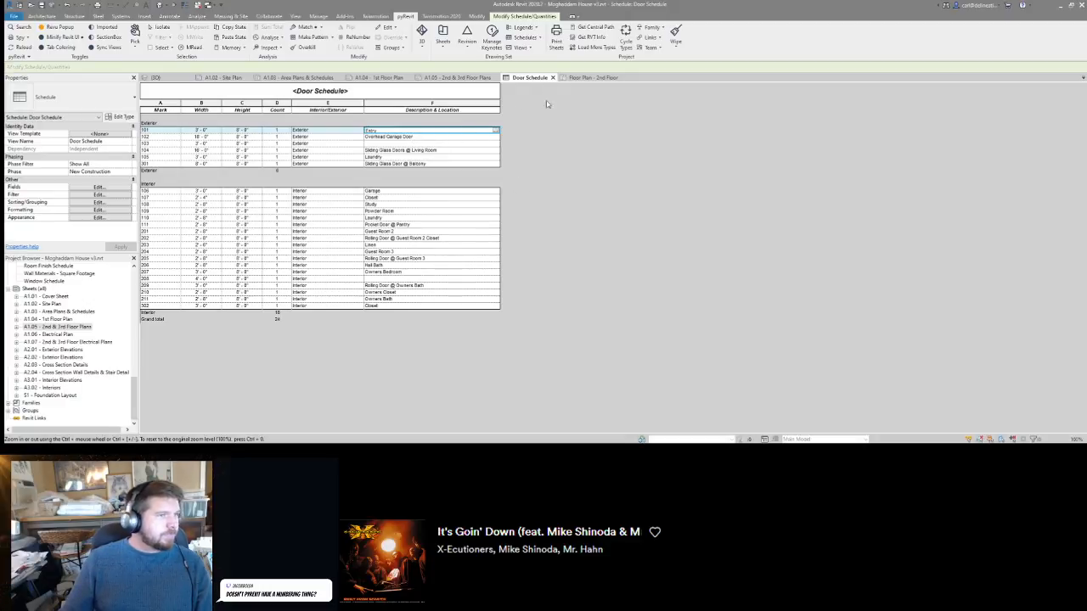
Close the Door Schedule view and return to the window and door schedules on sheet A1.03.
{"action": "left_click", "coordinate": [552, 77]}
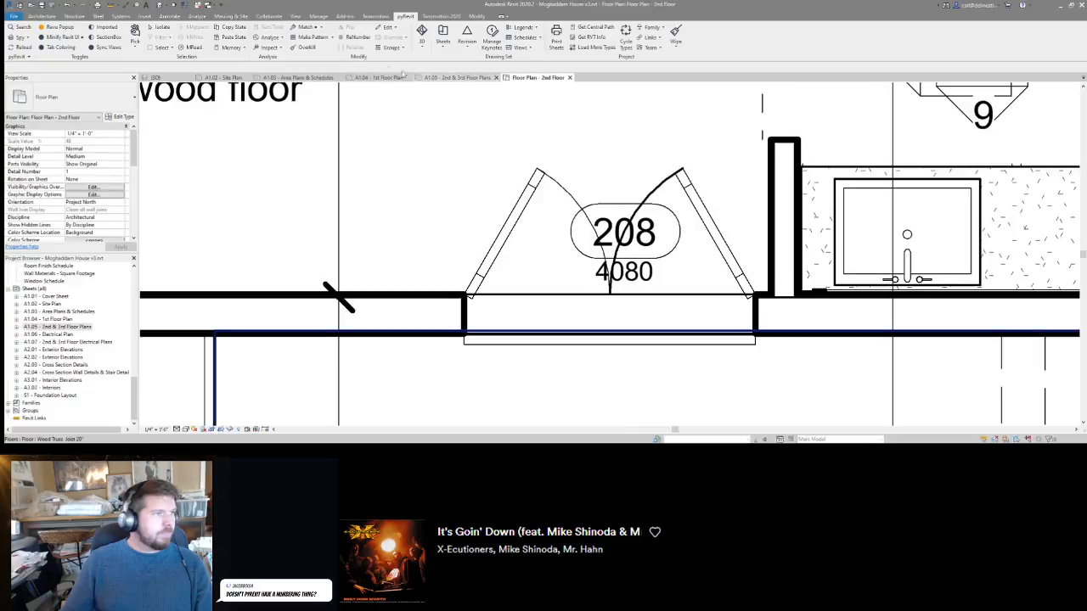
{"action": "left_click", "coordinate": [298, 78]}
{"action": "scroll", "coordinate": [546, 325], "scroll_direction": "down", "scroll_amount": 2}
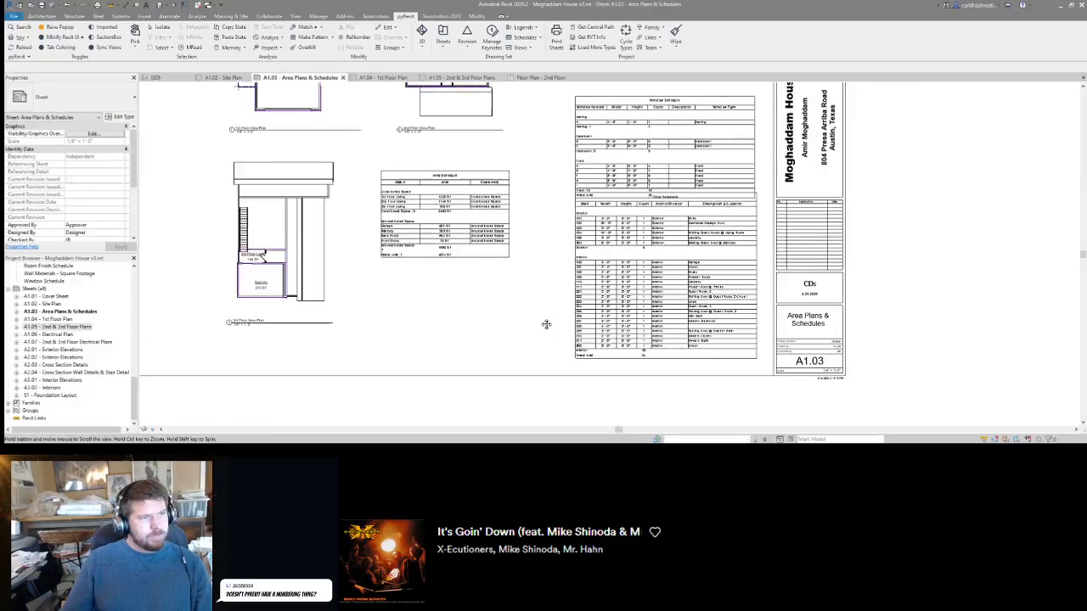
{"action": "scroll", "coordinate": [597, 289], "scroll_direction": "up", "scroll_amount": 3}
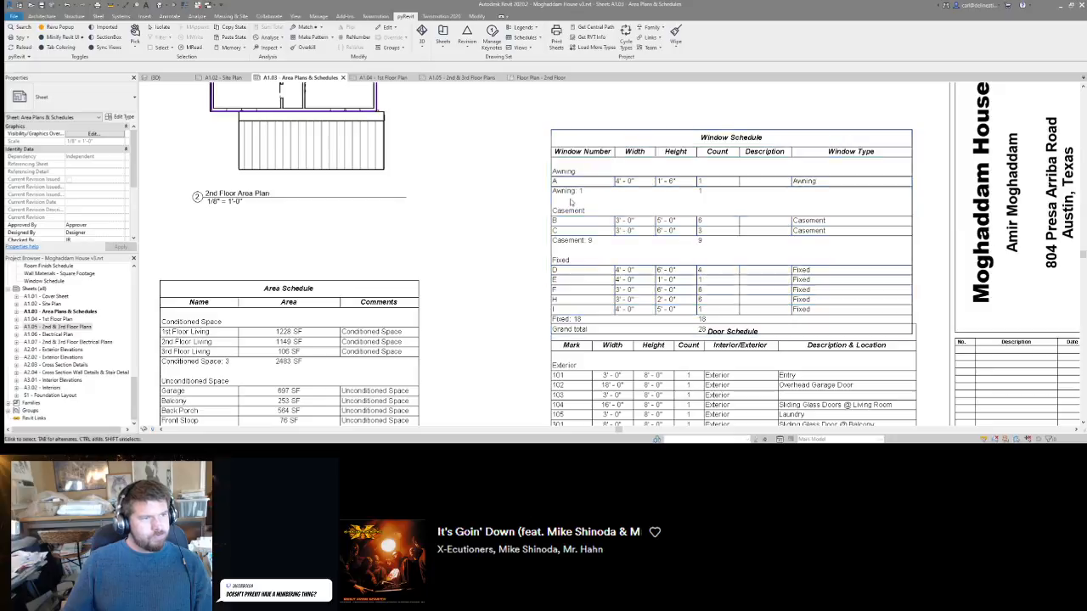
{"action": "scroll", "coordinate": [588, 269], "scroll_direction": "down", "scroll_amount": 1}
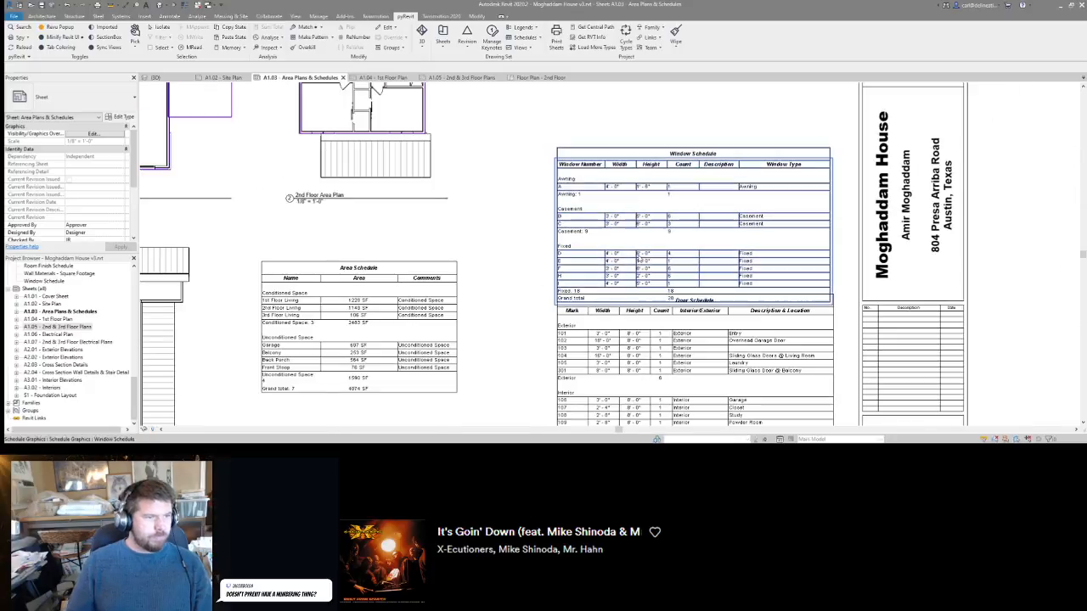
Move the Window Schedule up on sheet A1.03 so it clears the Door Schedule with a gap between them.
{"action": "left_click", "coordinate": [587, 269]}
{"action": "left_click_drag", "start_coordinate": [588, 270], "coordinate": [588, 259]}
{"action": "key", "text": "Right"}
{"action": "key", "text": "Right"}
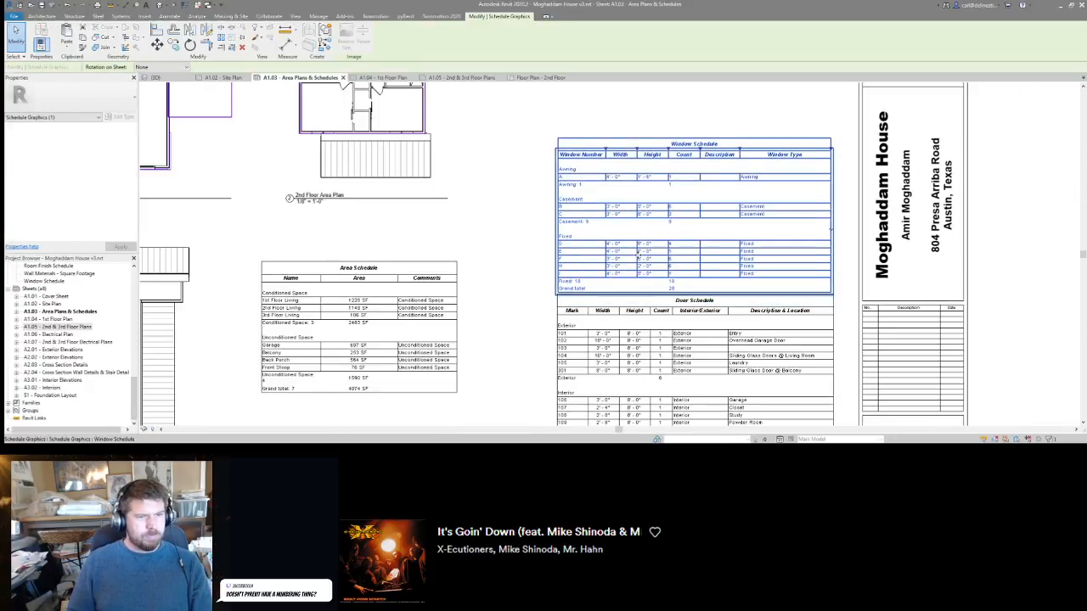
{"action": "key", "text": "Up"}
{"action": "key", "text": "Left"}
{"action": "left_click", "coordinate": [464, 247]}
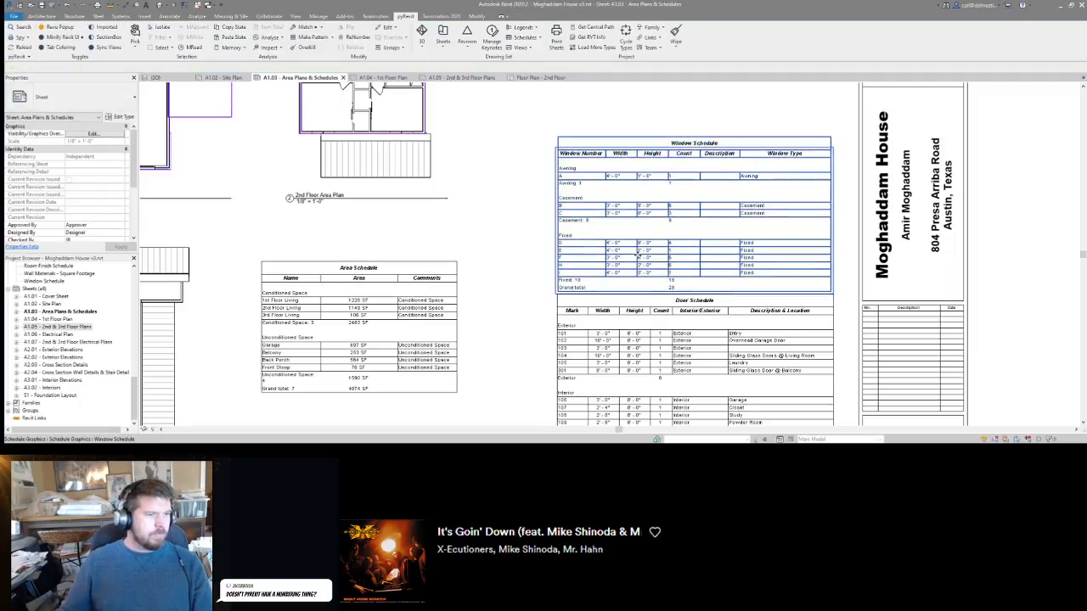
{"action": "left_click", "coordinate": [588, 198]}
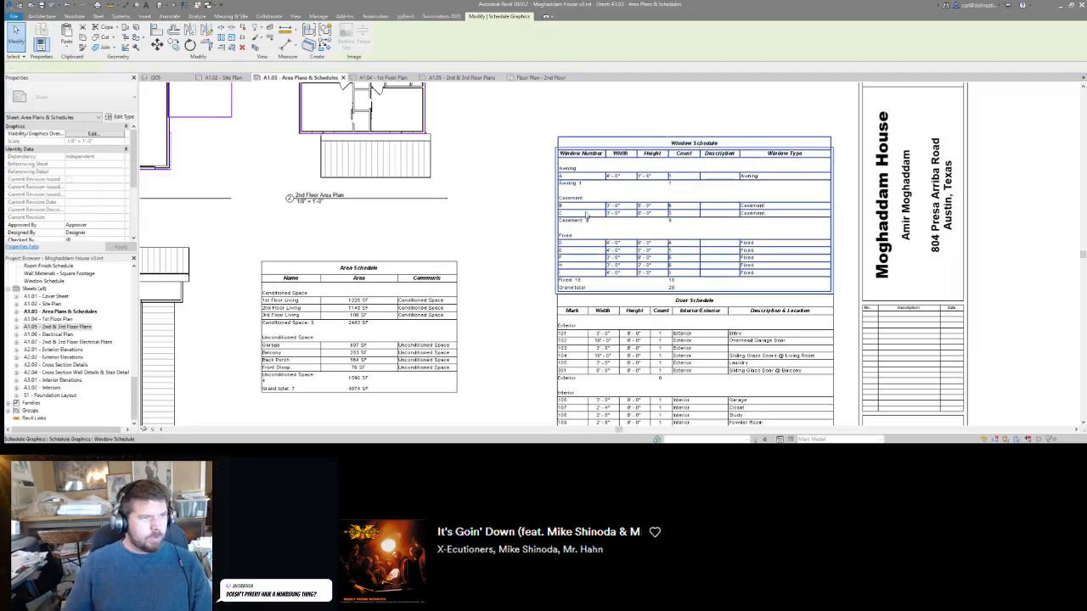
{"action": "left_click_drag", "start_coordinate": [586, 190], "coordinate": [594, 165]}
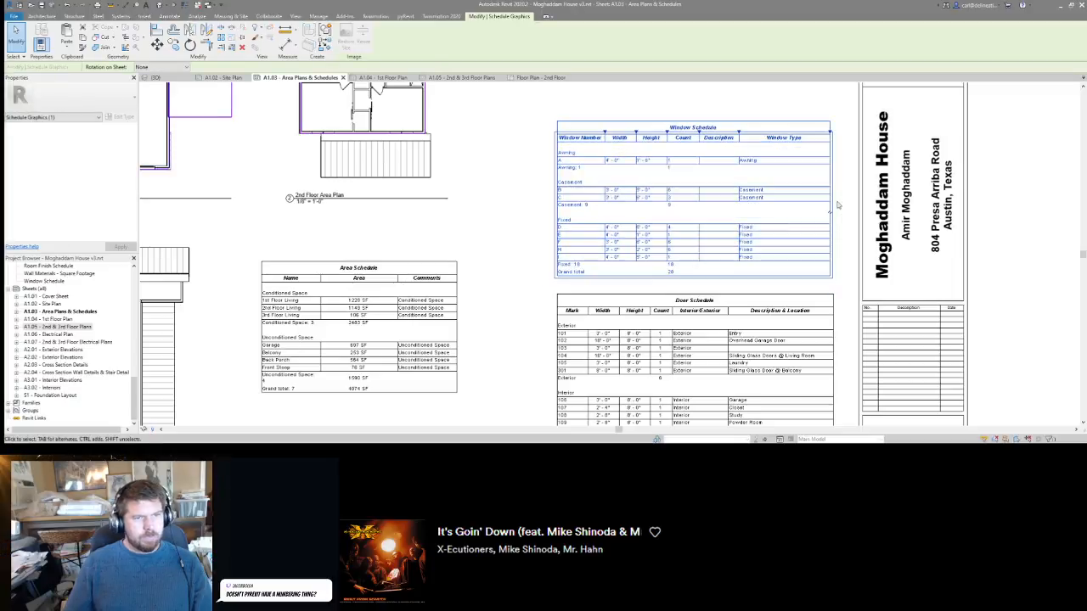
Widen the Window Schedule's Window Type column to line its outer edge up with the Door Schedule below.
{"action": "left_click_drag", "start_coordinate": [833, 136], "coordinate": [834, 306]}
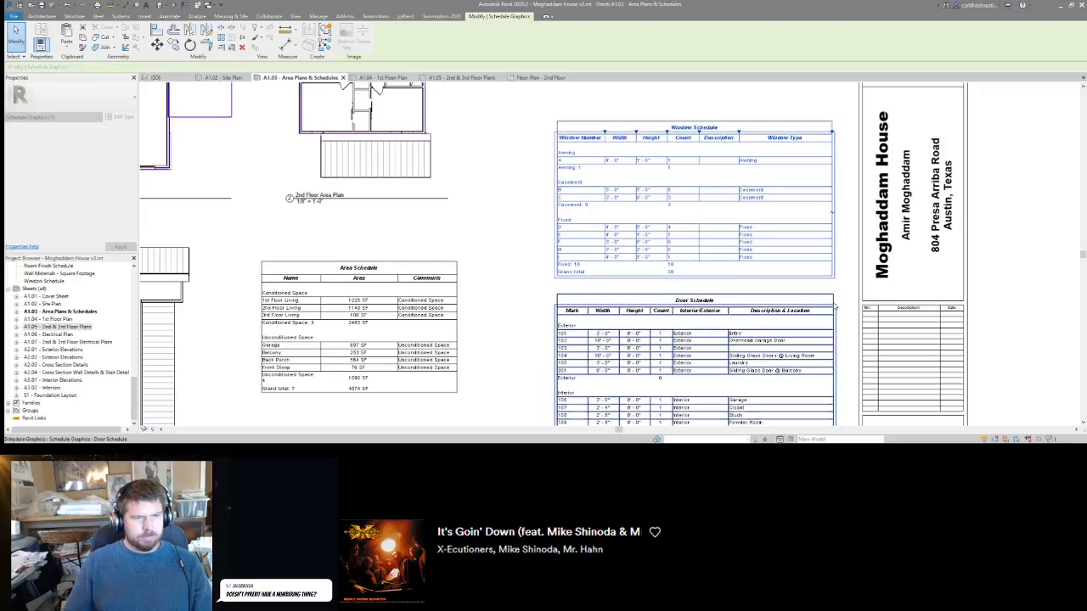
{"action": "left_click", "coordinate": [852, 235]}
{"action": "scroll", "coordinate": [608, 153], "scroll_direction": "down", "scroll_amount": 4}
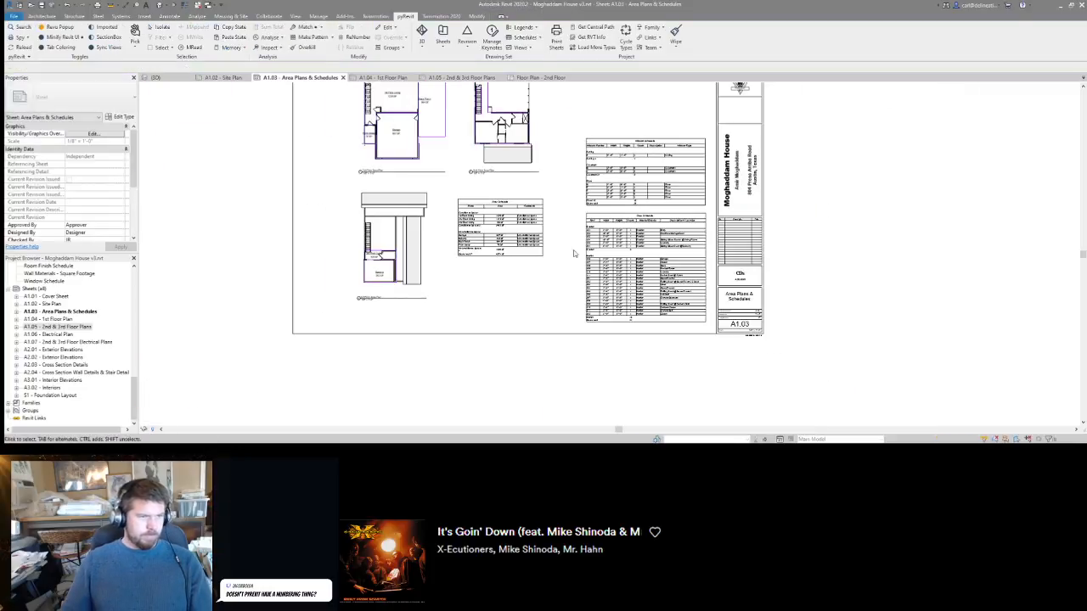
{"action": "scroll", "coordinate": [549, 291], "scroll_direction": "up", "scroll_amount": 4}
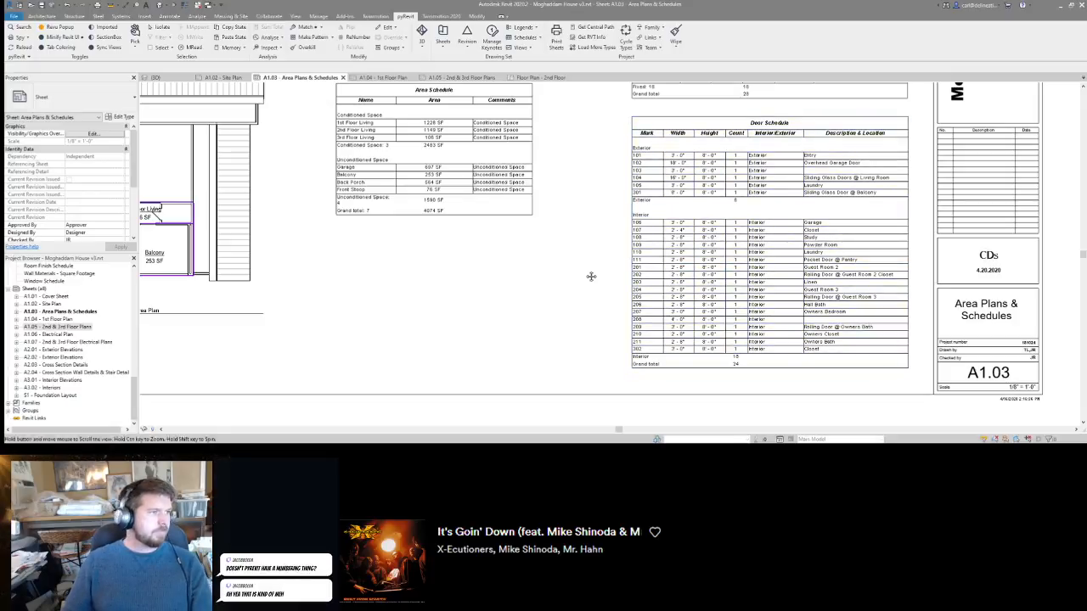
{"action": "scroll", "coordinate": [588, 273], "scroll_direction": "down", "scroll_amount": 2}
{"action": "middle_click_drag", "start_coordinate": [430, 246], "coordinate": [517, 332]}
{"action": "middle_click_drag", "start_coordinate": [587, 166], "coordinate": [584, 215]}
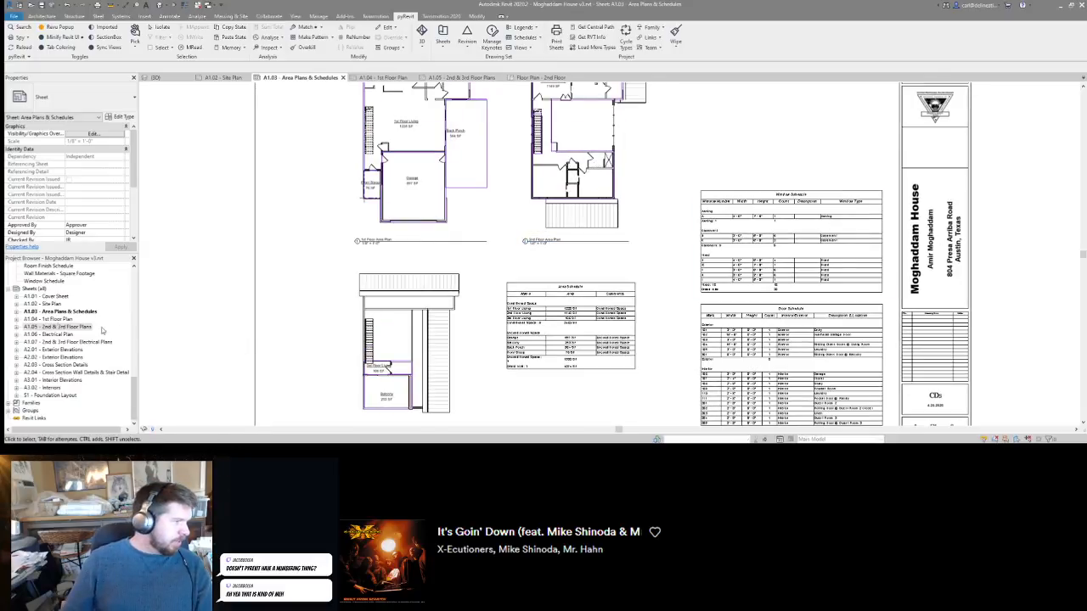
Open sheet A1.04 - 1st Floor Plan and activate its floor plan viewport for editing.
{"action": "left_click", "coordinate": [44, 320]}
{"action": "double_click", "coordinate": [45, 320]}
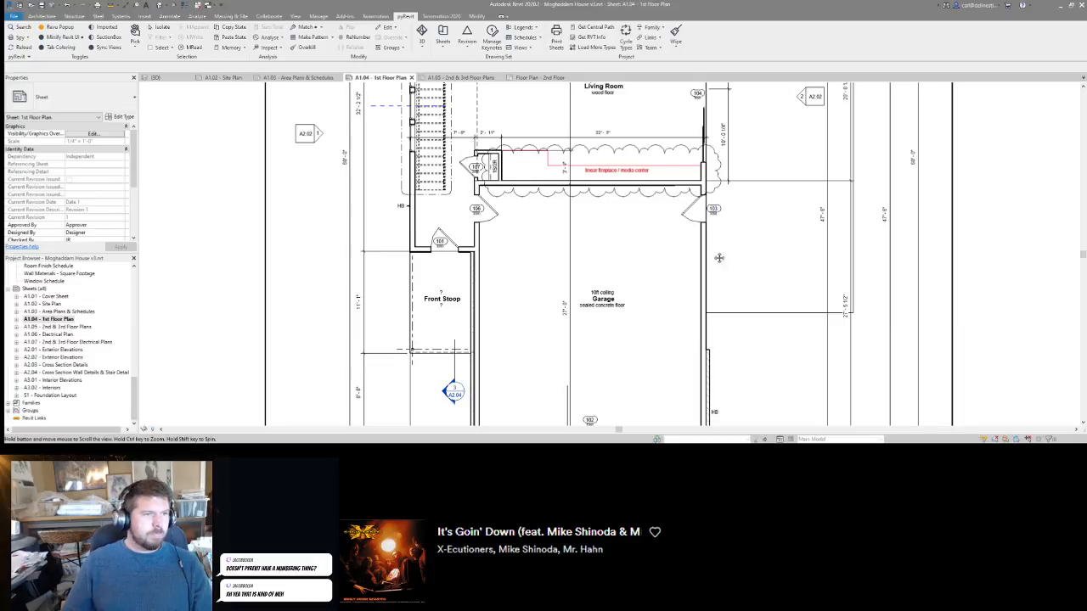
{"action": "scroll", "coordinate": [719, 257], "scroll_direction": "down", "scroll_amount": 1}
{"action": "middle_click_drag", "start_coordinate": [720, 258], "coordinate": [729, 315]}
{"action": "middle_click_drag", "start_coordinate": [660, 196], "coordinate": [676, 258]}
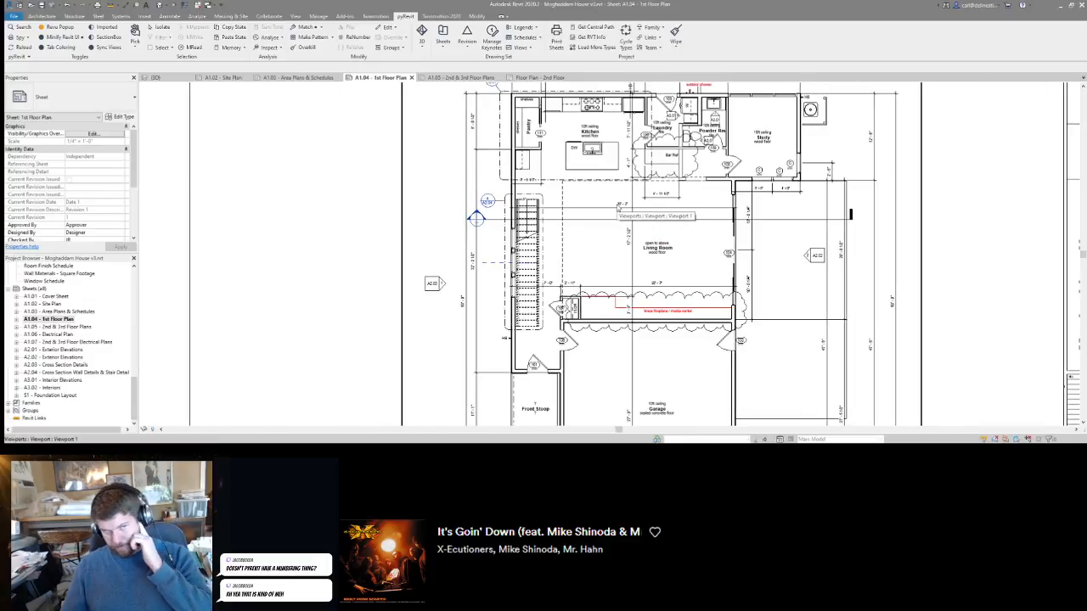
{"action": "middle_click_drag", "start_coordinate": [608, 151], "coordinate": [561, 238]}
{"action": "scroll", "coordinate": [571, 164], "scroll_direction": "up", "scroll_amount": 2}
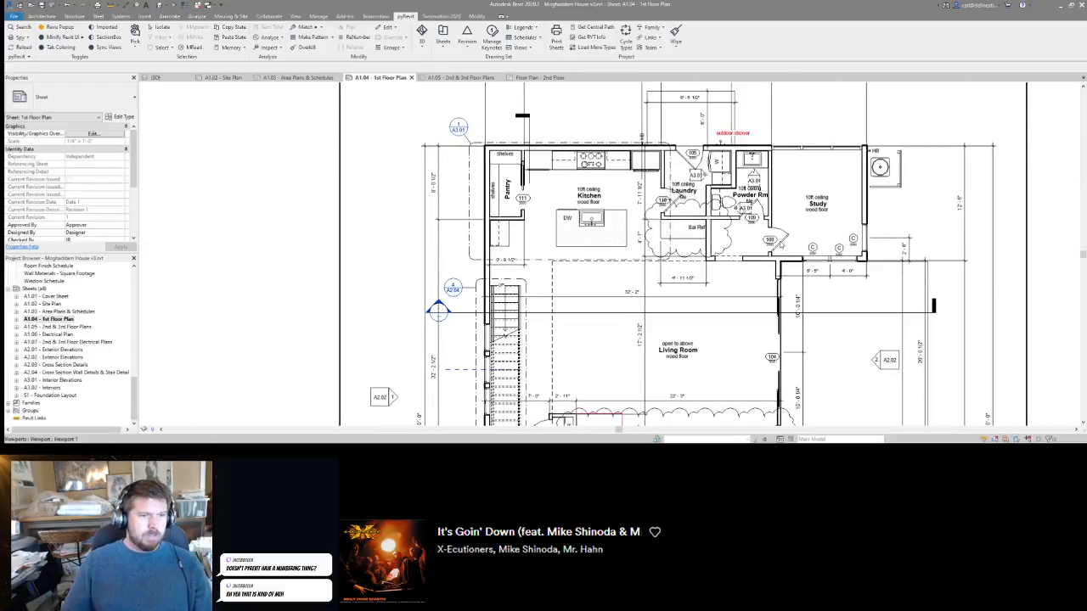
{"action": "double_click", "coordinate": [779, 361]}
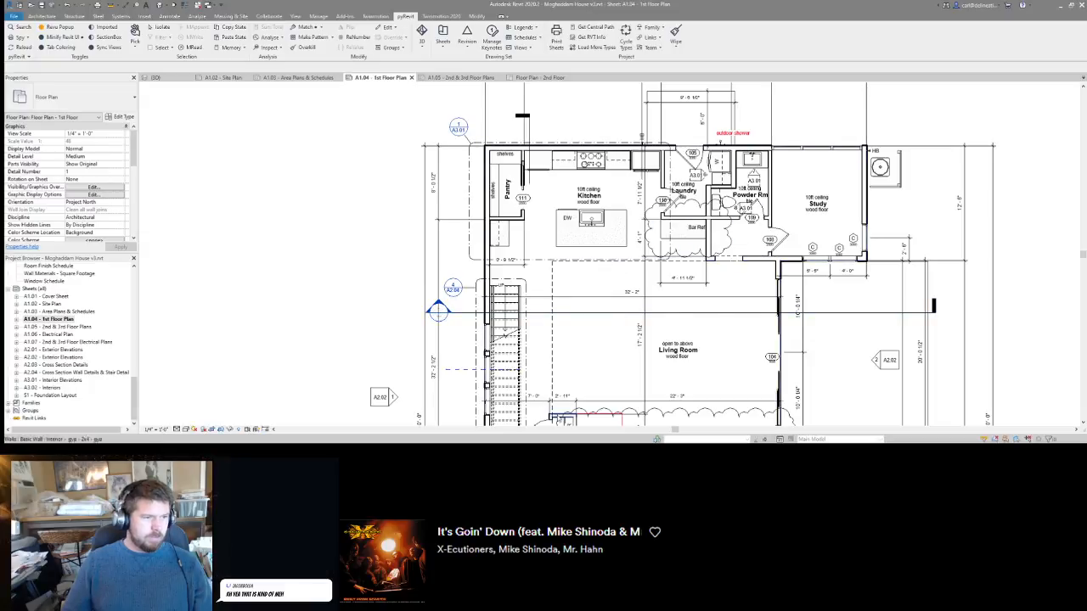
Select the six interior doors numbered 106 to 111 on the 1st floor plan.
{"action": "middle_click_drag", "start_coordinate": [673, 307], "coordinate": [702, 195]}
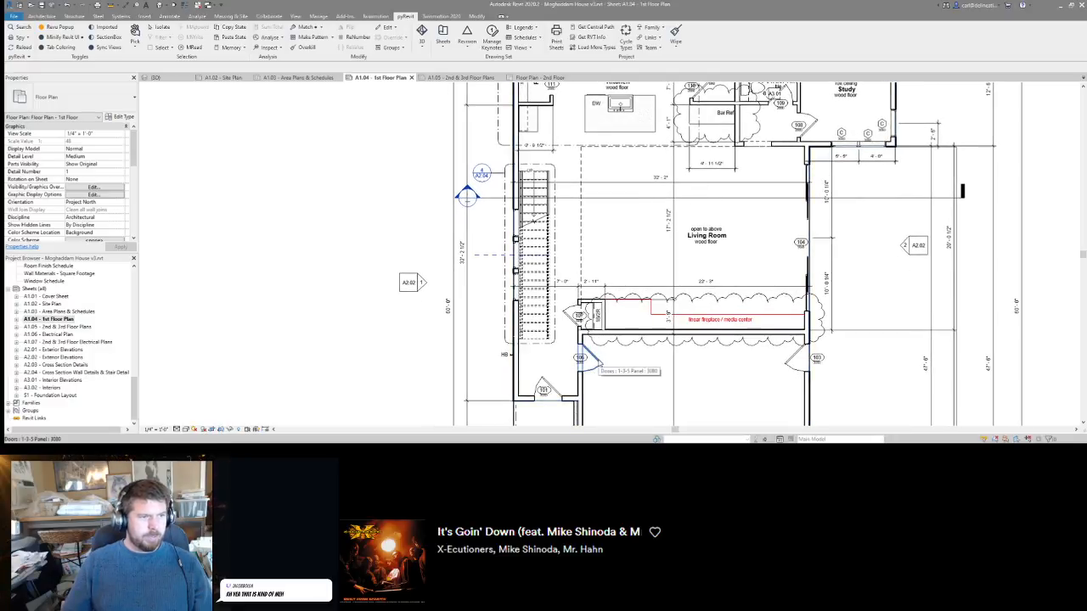
{"action": "middle_click_drag", "start_coordinate": [755, 220], "coordinate": [755, 255]}
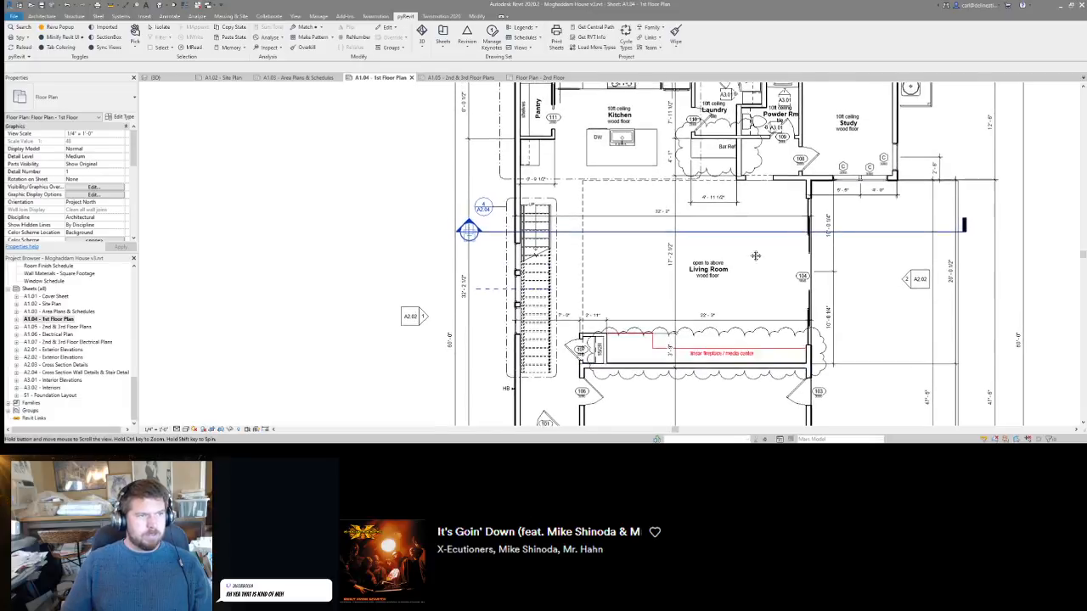
{"action": "scroll", "coordinate": [755, 255], "scroll_direction": "down", "scroll_amount": 3}
{"action": "scroll", "coordinate": [755, 255], "scroll_direction": "up", "scroll_amount": 3}
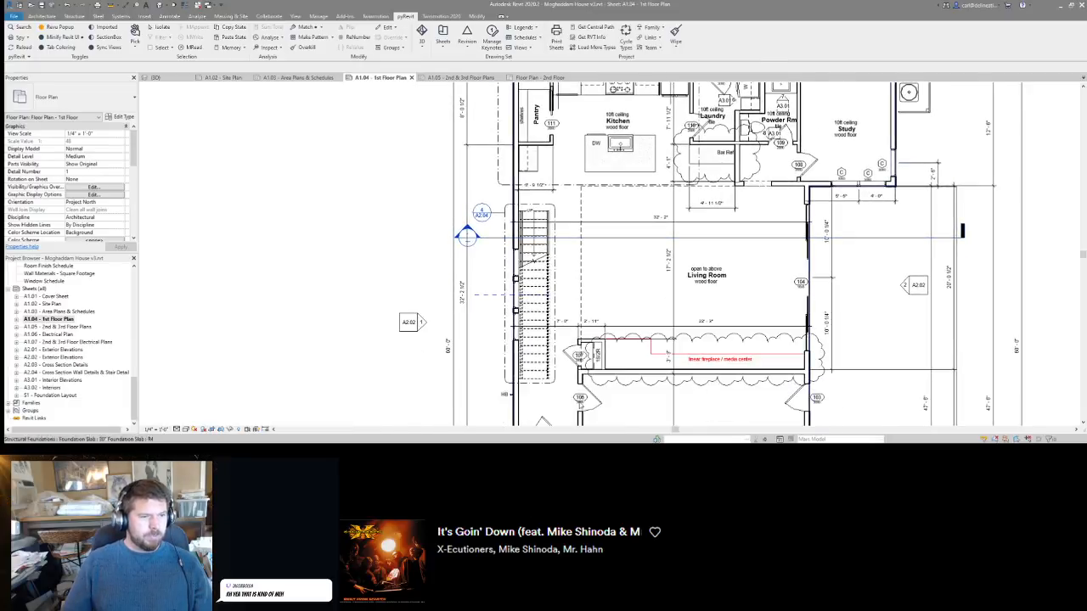
{"action": "left_click", "coordinate": [583, 403]}
{"action": "left_click", "coordinate": [579, 357], "text": "ctrl"}
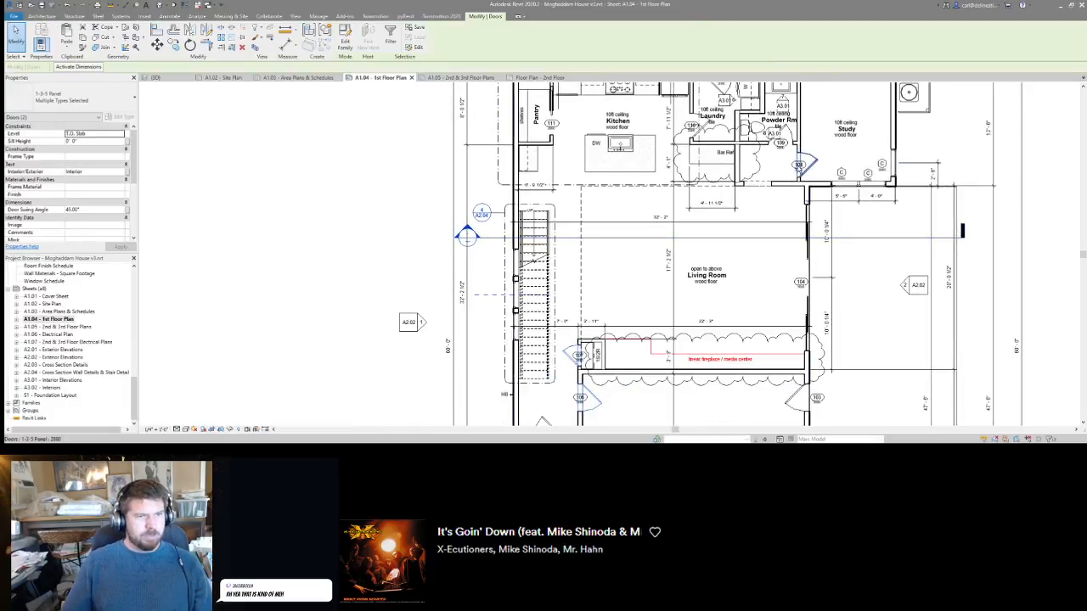
{"action": "left_click", "coordinate": [803, 165], "text": "ctrl"}
{"action": "left_click", "coordinate": [783, 139], "text": "ctrl"}
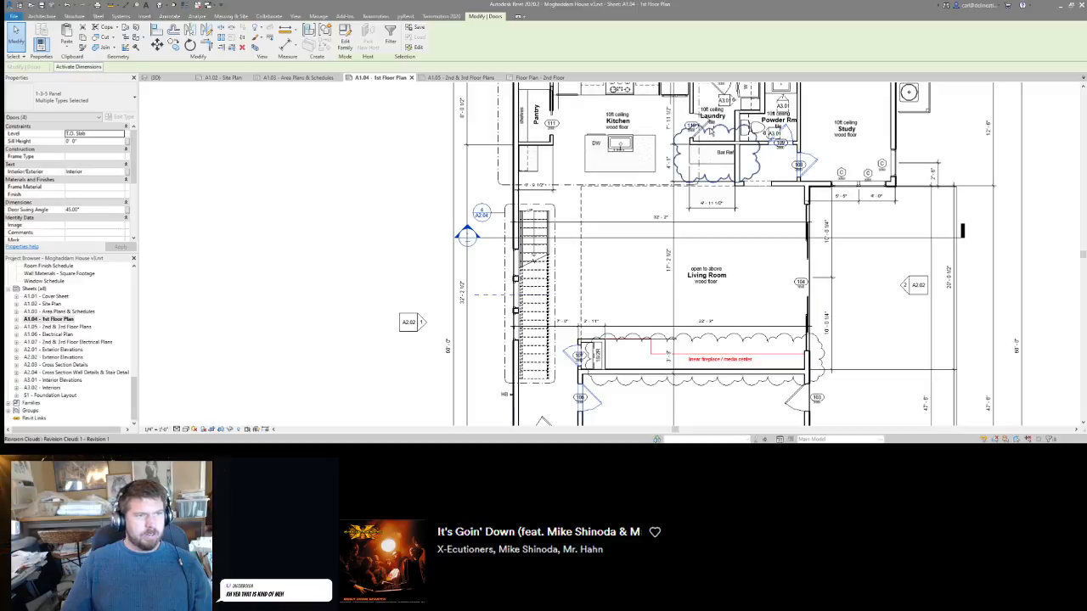
{"action": "left_click", "coordinate": [694, 126], "text": "ctrl"}
{"action": "left_click", "coordinate": [554, 104], "text": "ctrl"}
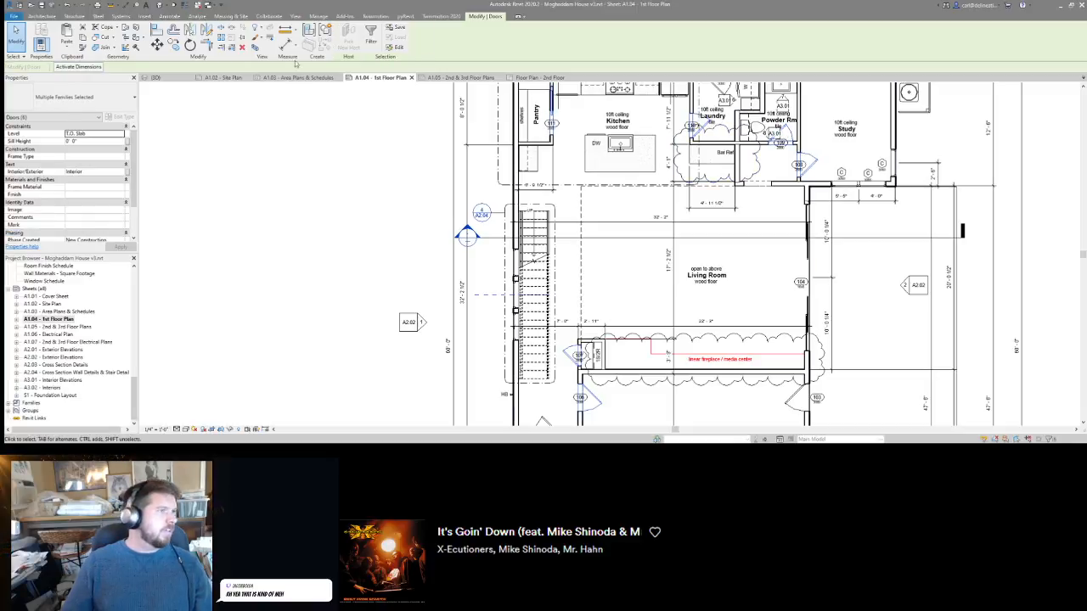
Try to renumber the garage entry, under-fireplace closet, study, powder room and laundry doors one by one with ReNumber, starting at 1549.
{"action": "left_click", "coordinate": [405, 16]}
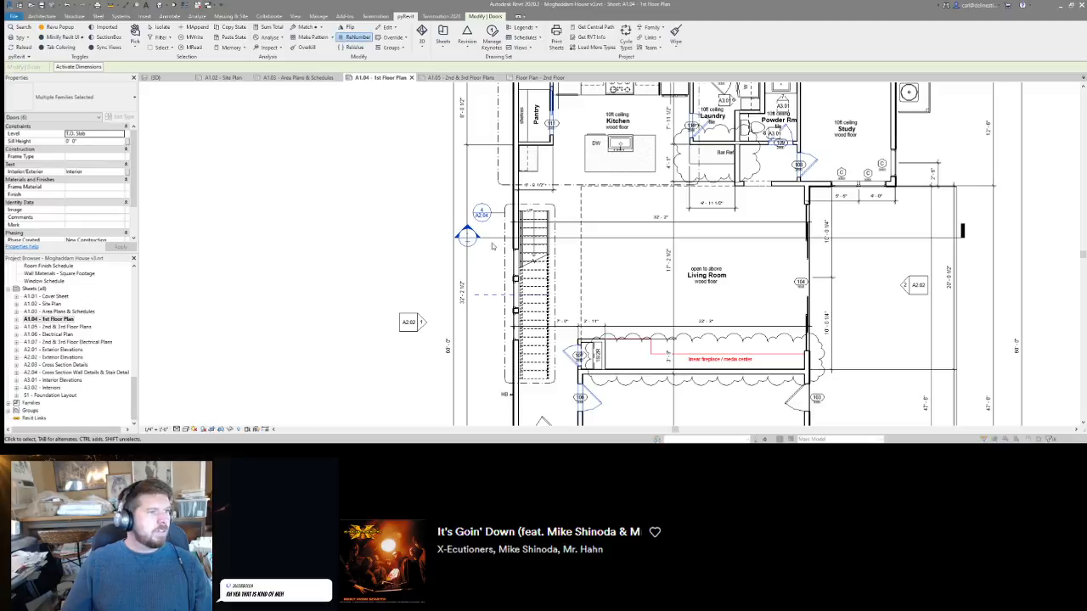
{"action": "left_click", "coordinate": [497, 228]}
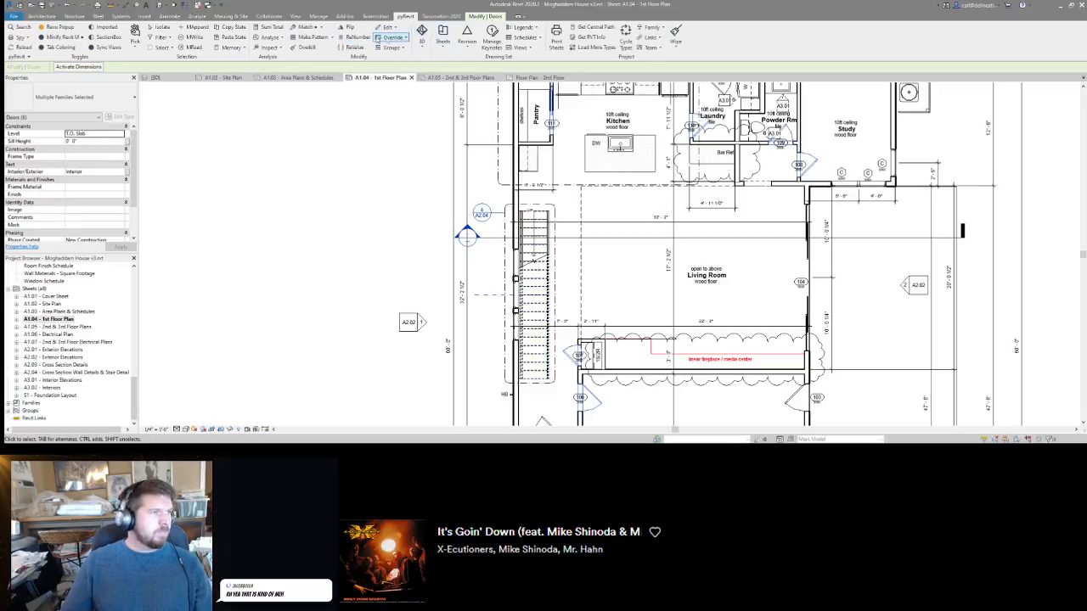
{"action": "left_click", "coordinate": [355, 37]}
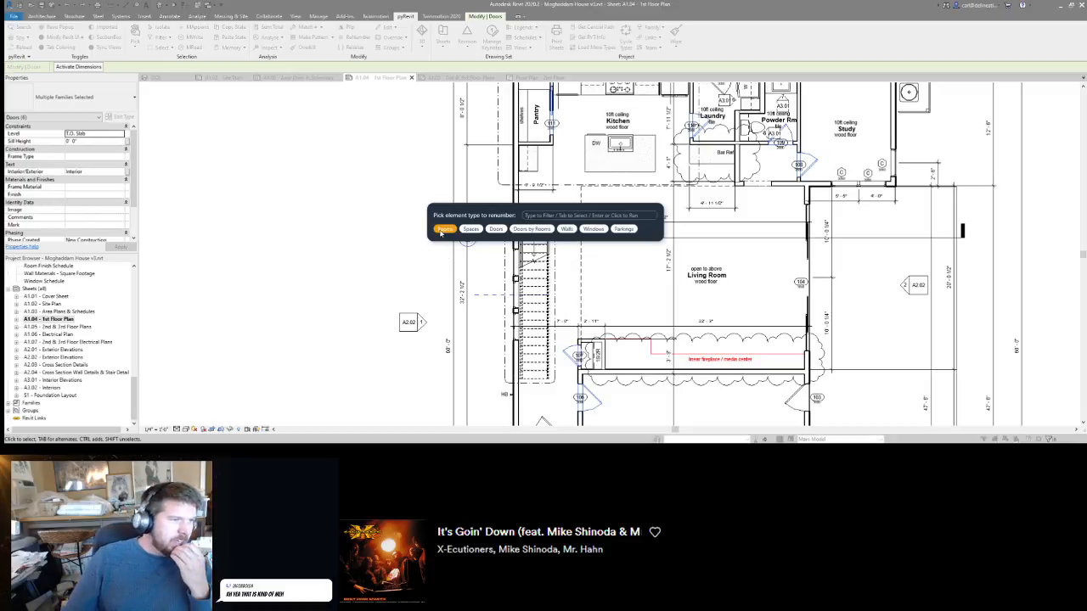
{"action": "left_click", "coordinate": [496, 229]}
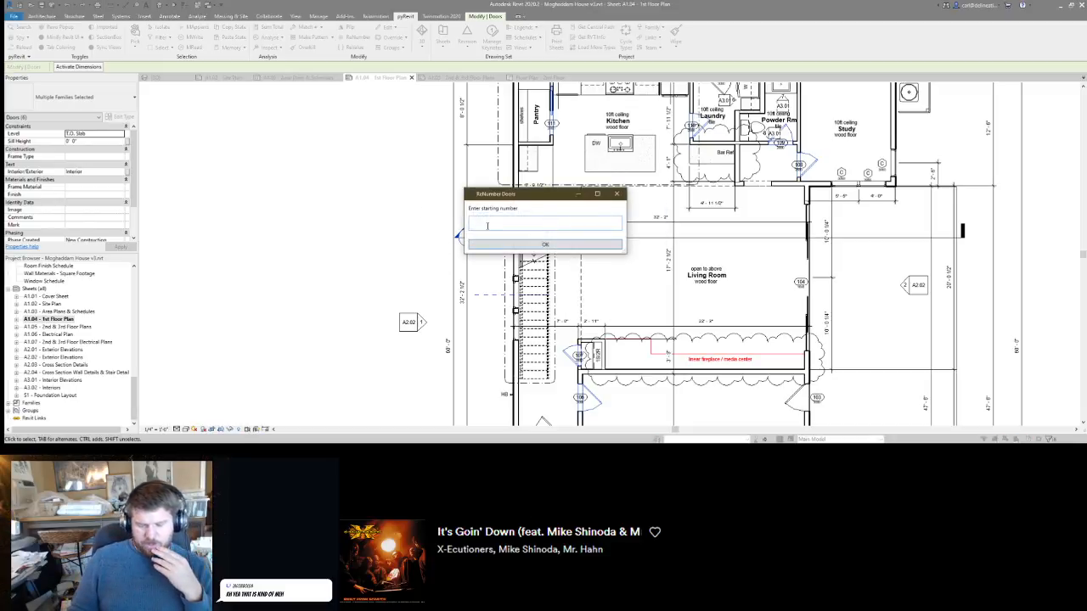
{"action": "type", "text": "1549"}
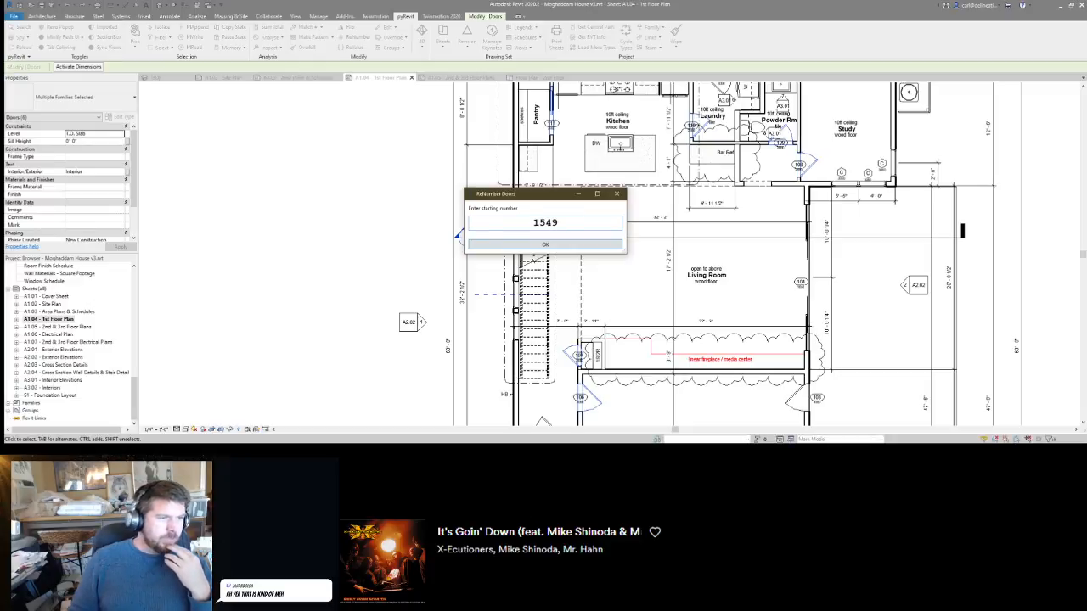
{"action": "key", "text": "Return"}
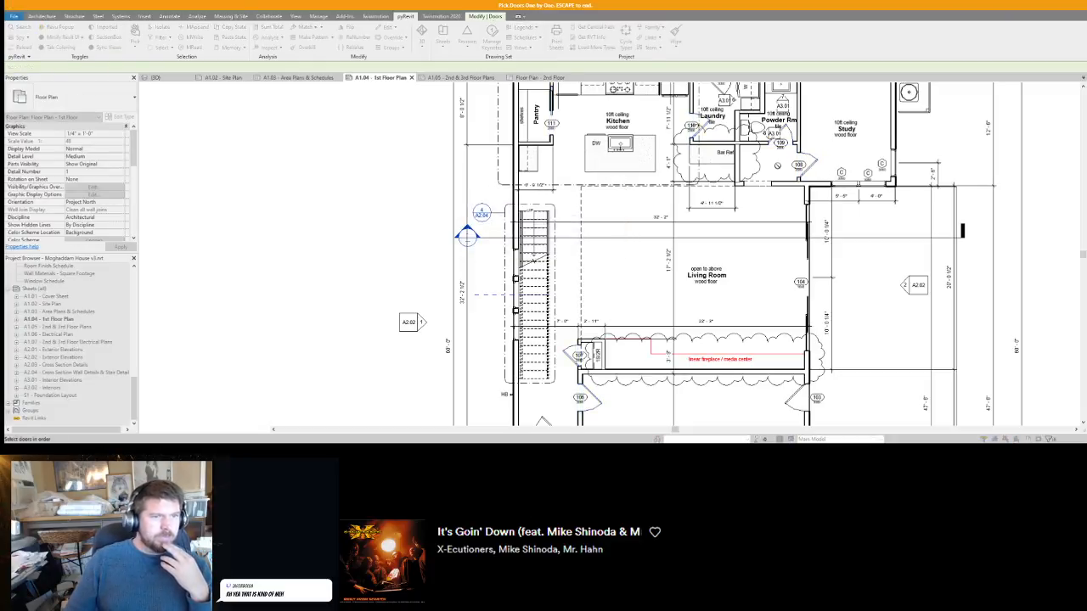
{"action": "left_click", "coordinate": [594, 397]}
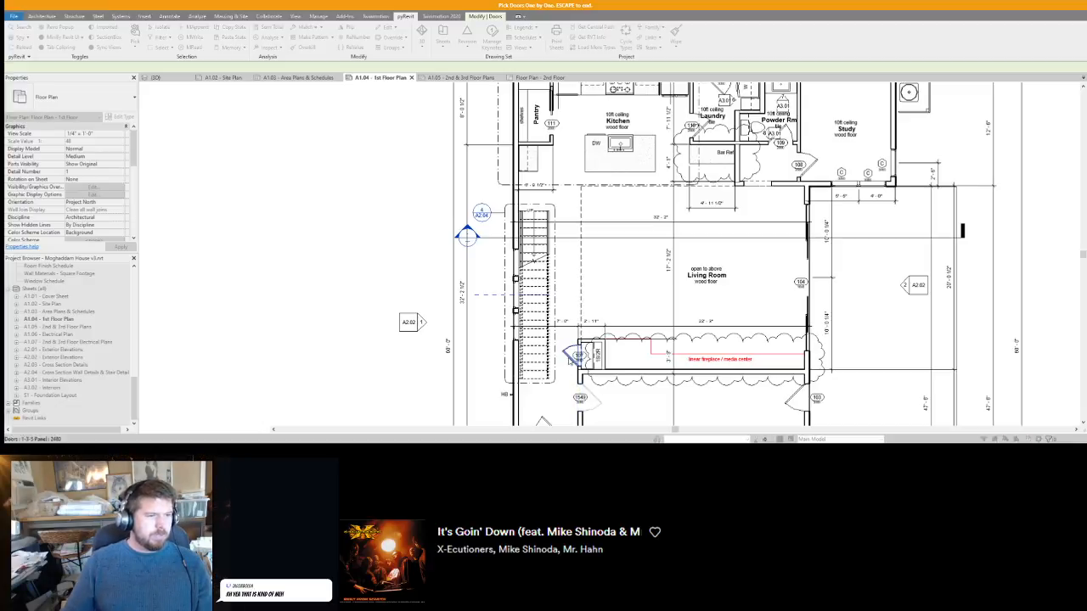
{"action": "left_click", "coordinate": [576, 355]}
{"action": "left_click", "coordinate": [811, 168]}
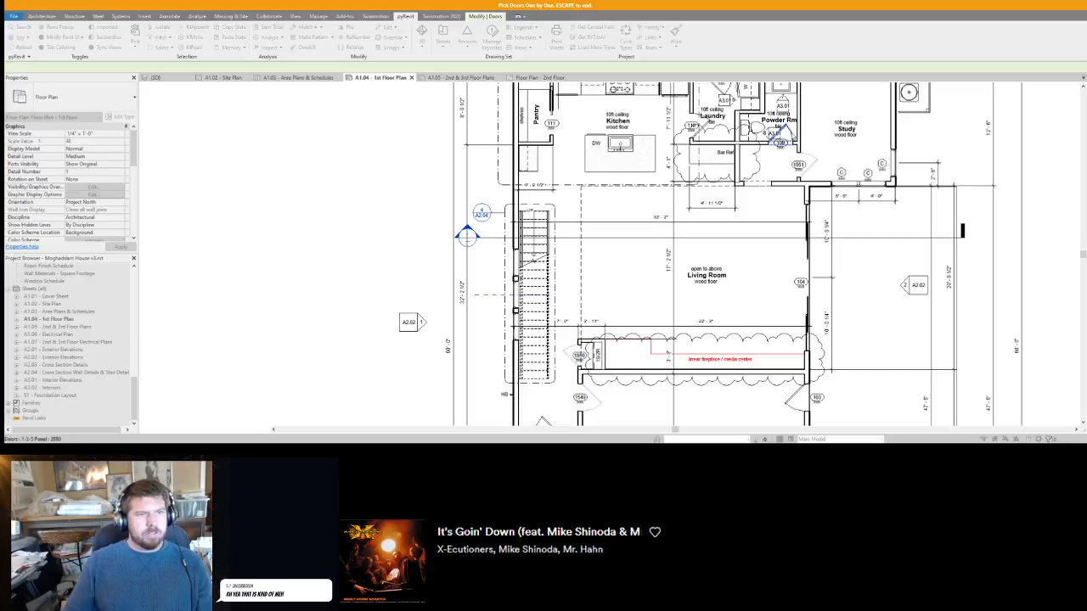
{"action": "left_click", "coordinate": [785, 134]}
{"action": "left_click", "coordinate": [696, 125]}
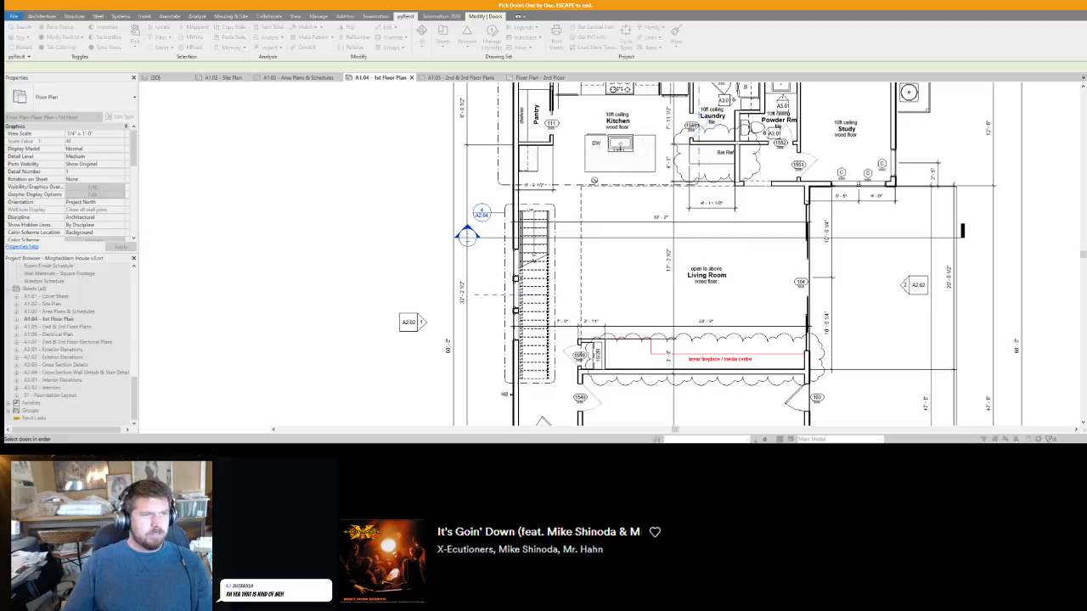
{"action": "key", "text": "Escape"}
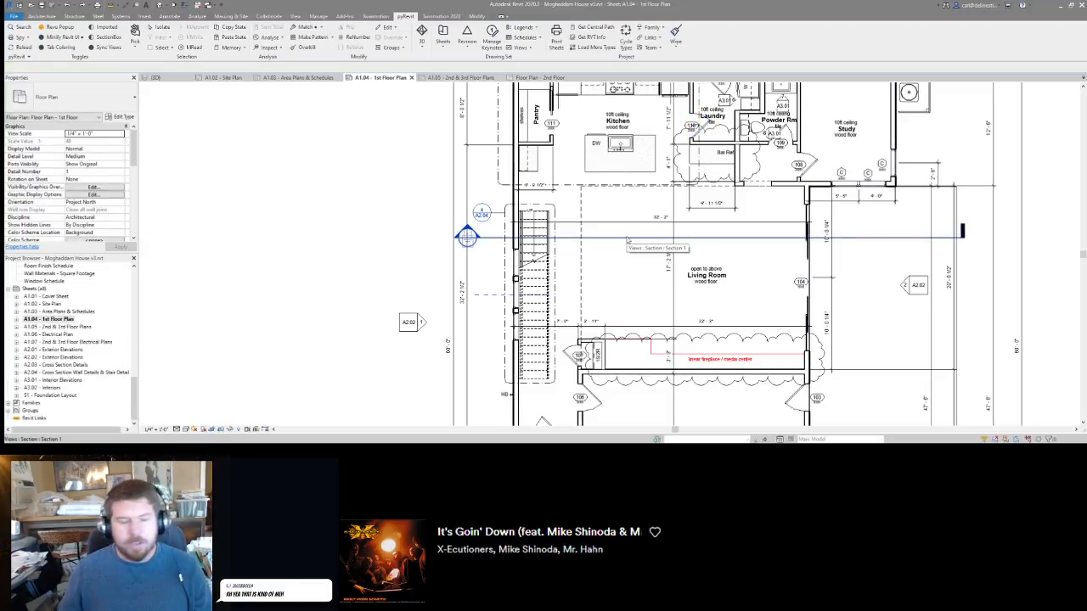
Leave the 1st floor plan viewport and look over the plan layouts on sheets A1.04 and A1.05.
{"action": "scroll", "coordinate": [632, 254], "scroll_direction": "down", "scroll_amount": 2}
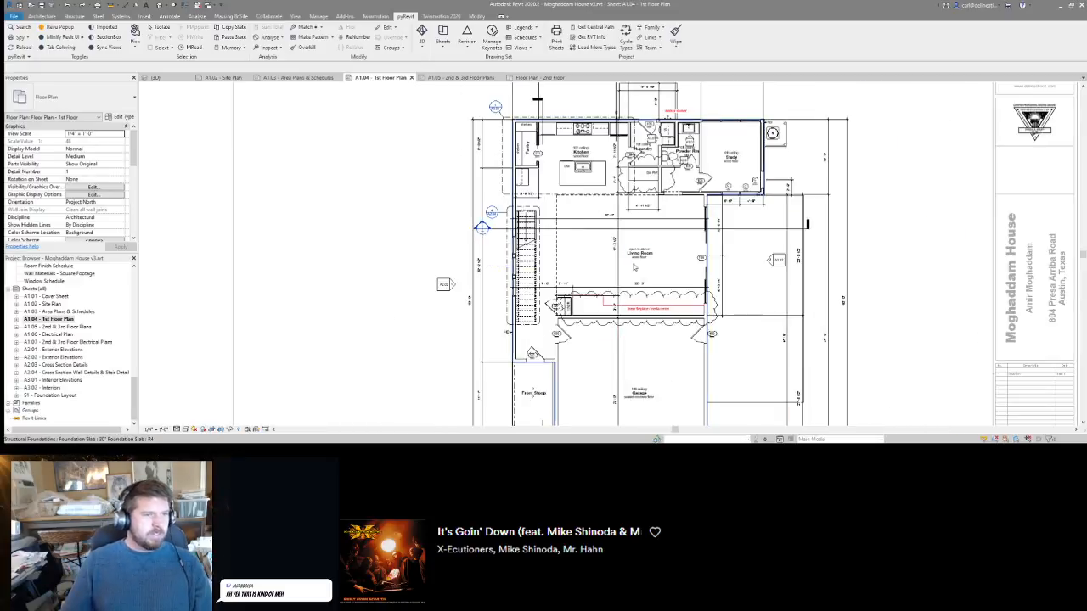
{"action": "scroll", "coordinate": [527, 246], "scroll_direction": "down", "scroll_amount": 3}
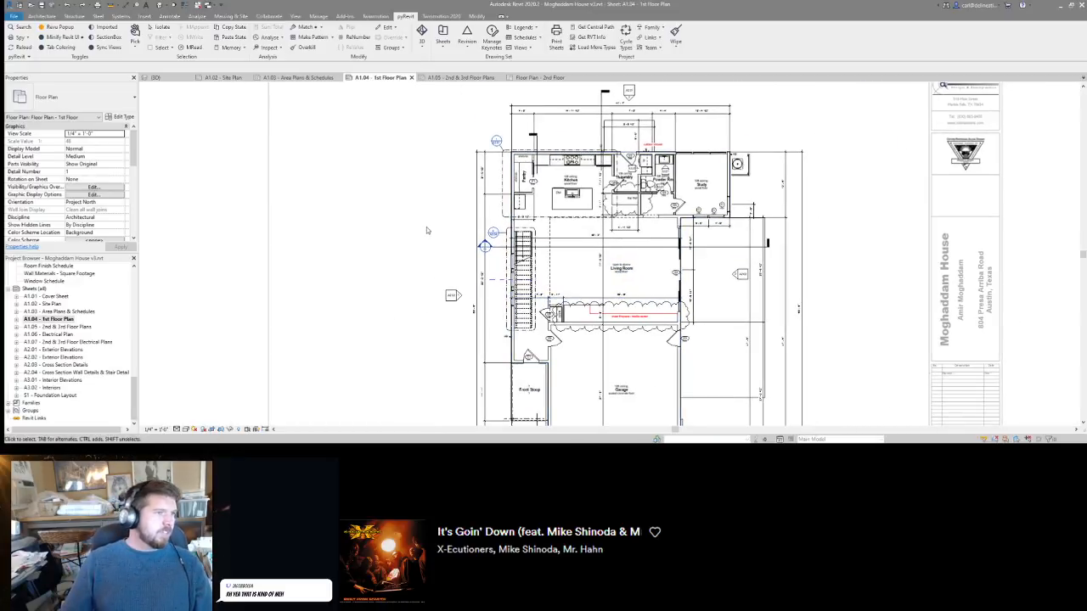
{"action": "double_click", "coordinate": [426, 226]}
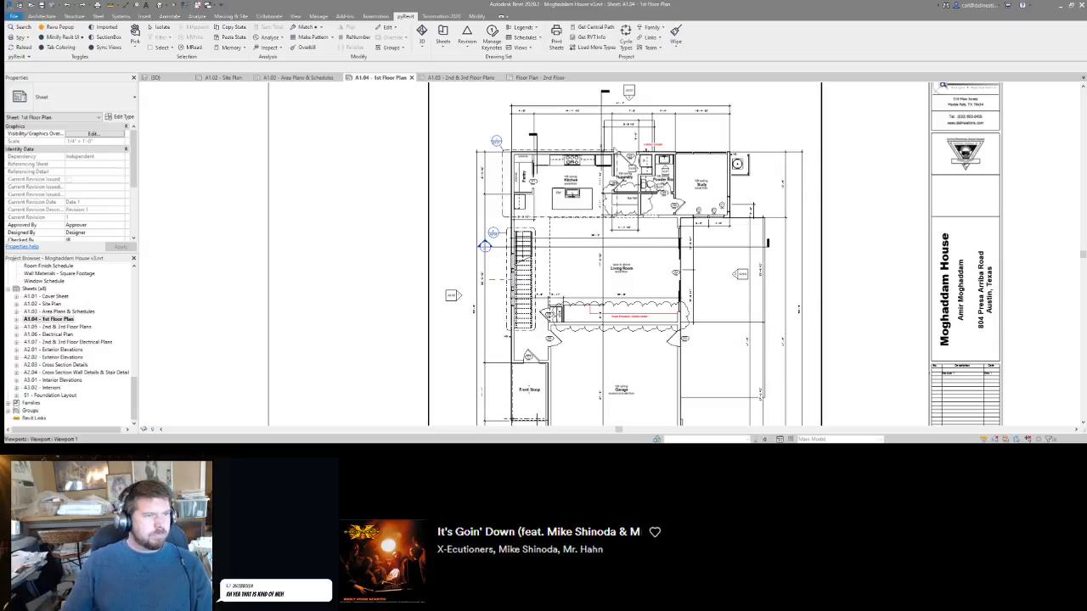
{"action": "scroll", "coordinate": [612, 156], "scroll_direction": "up", "scroll_amount": 1}
{"action": "scroll", "coordinate": [612, 156], "scroll_direction": "down", "scroll_amount": 1}
{"action": "middle_click_drag", "start_coordinate": [636, 298], "coordinate": [622, 226]}
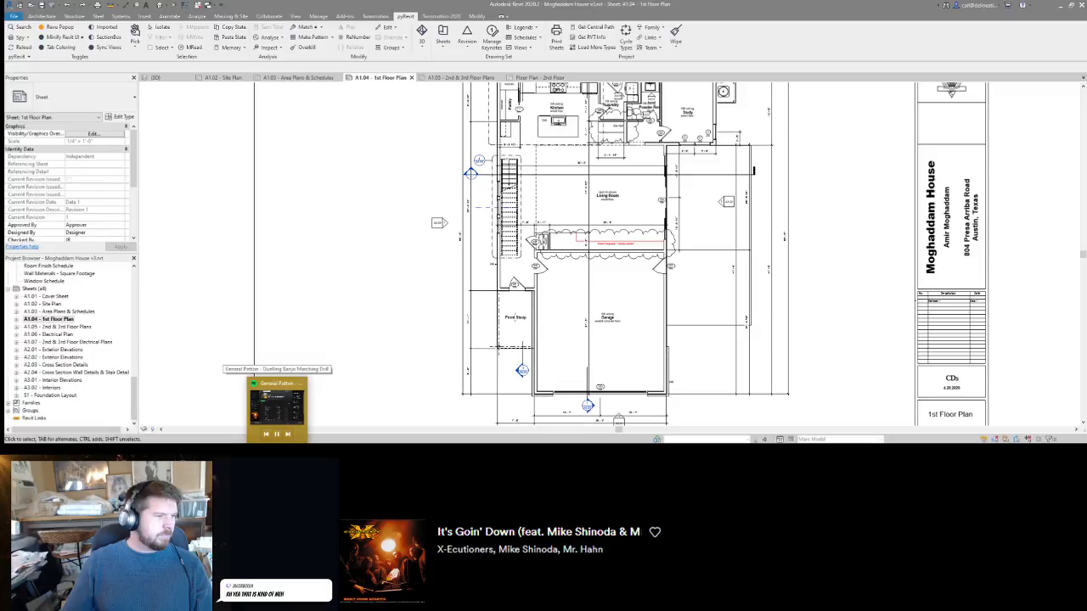
{"action": "middle_click_drag", "start_coordinate": [371, 213], "coordinate": [394, 291]}
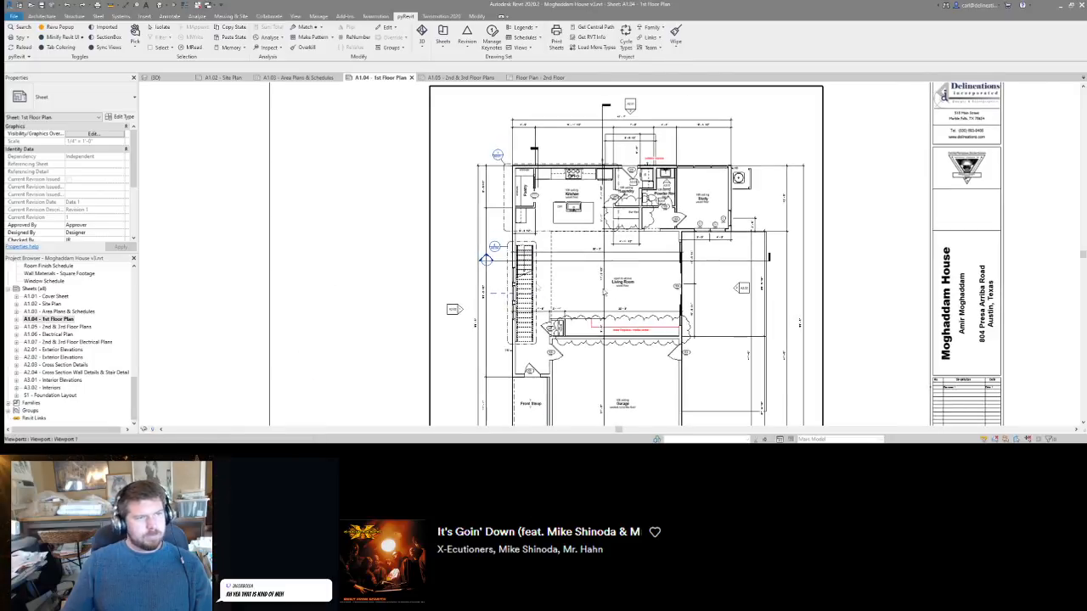
{"action": "scroll", "coordinate": [614, 292], "scroll_direction": "up", "scroll_amount": 3}
{"action": "scroll", "coordinate": [614, 293], "scroll_direction": "down", "scroll_amount": 3}
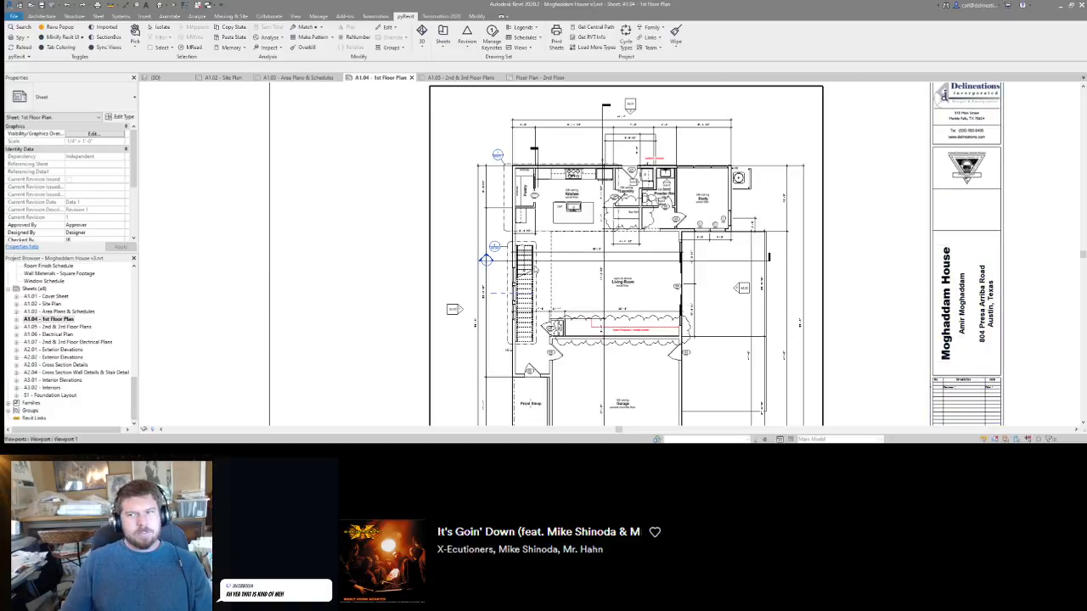
{"action": "scroll", "coordinate": [413, 252], "scroll_direction": "down", "scroll_amount": 2}
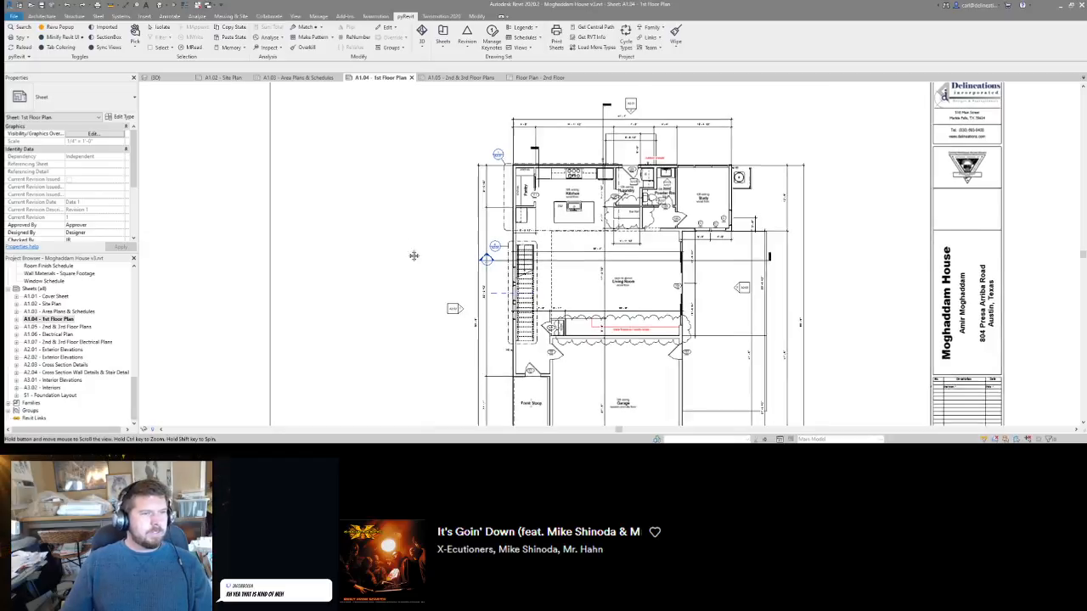
{"action": "middle_click_drag", "start_coordinate": [767, 253], "coordinate": [755, 213]}
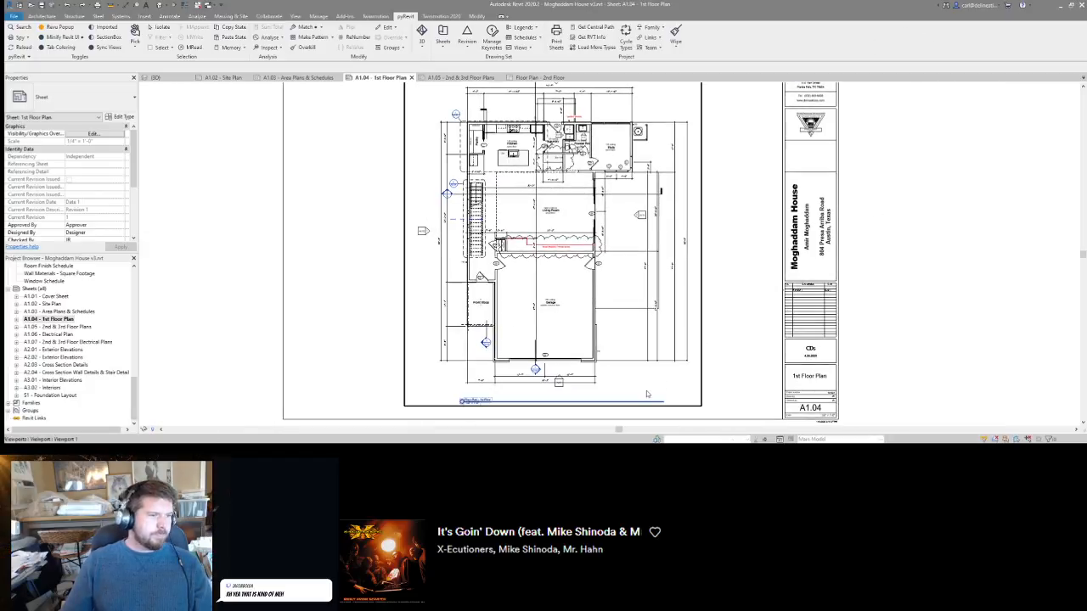
{"action": "double_click", "coordinate": [51, 327]}
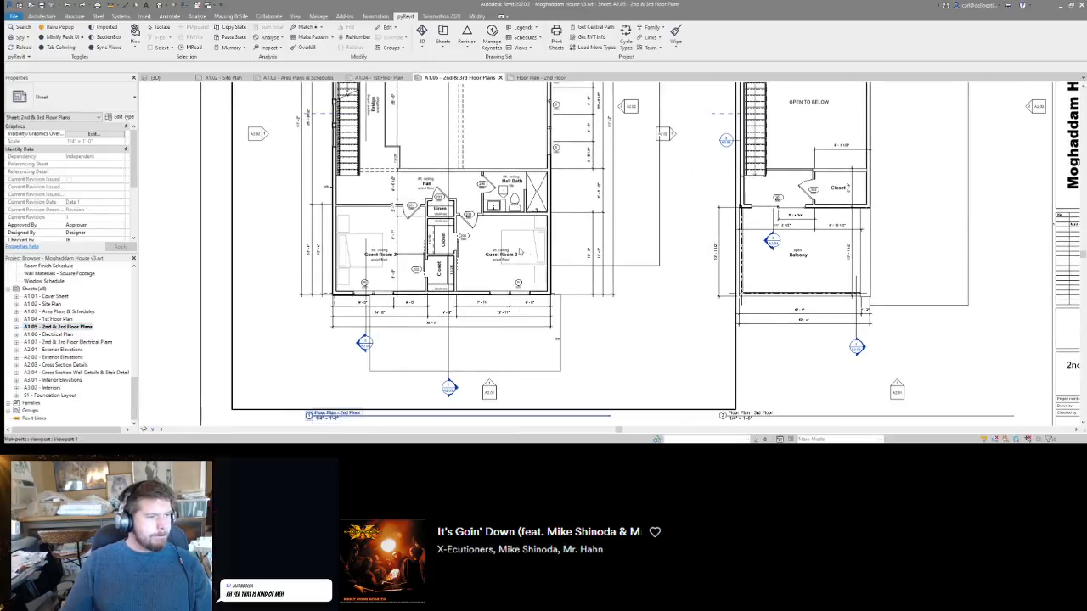
{"action": "double_click", "coordinate": [50, 319]}
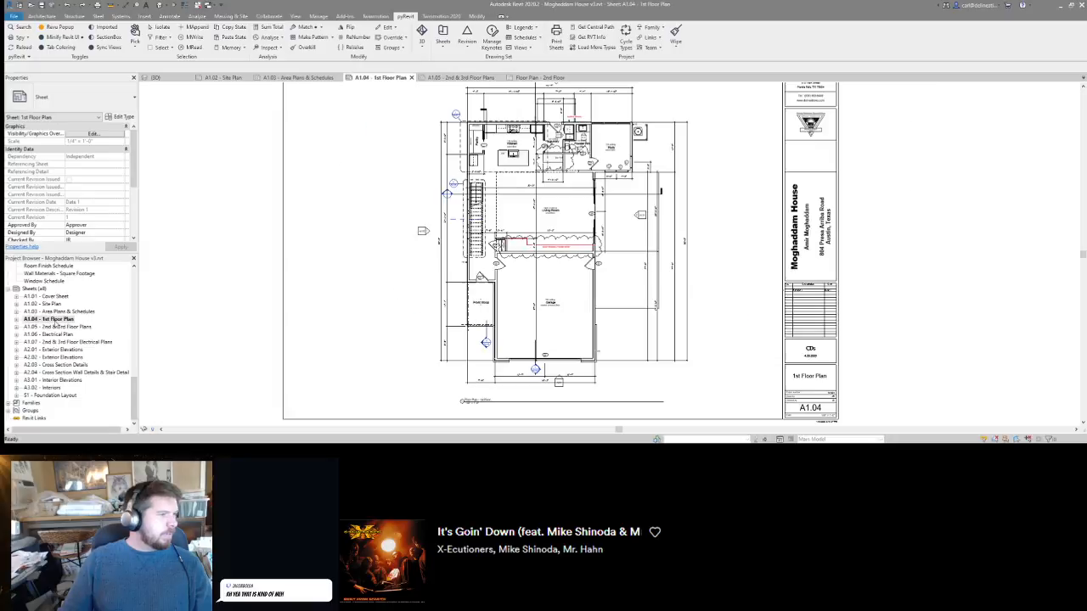
Activate the 1st floor plan viewport on sheet A1.04 for editing.
{"action": "scroll", "coordinate": [497, 397], "scroll_direction": "up", "scroll_amount": 3}
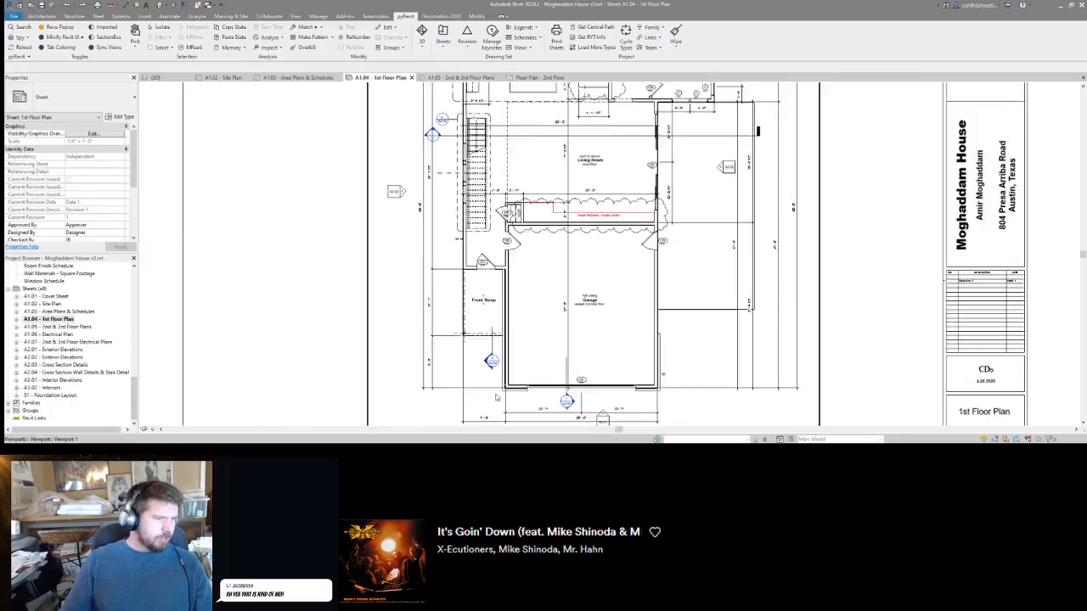
{"action": "scroll", "coordinate": [498, 339], "scroll_direction": "down", "scroll_amount": 1}
{"action": "double_click", "coordinate": [504, 290]}
{"action": "left_click", "coordinate": [504, 290]}
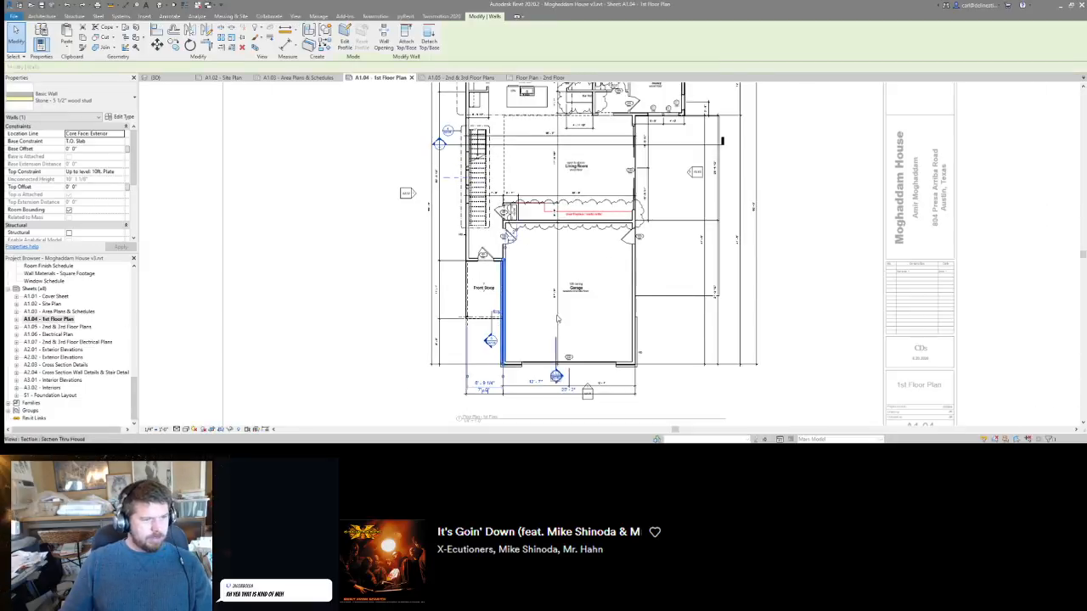
{"action": "left_click", "coordinate": [385, 369]}
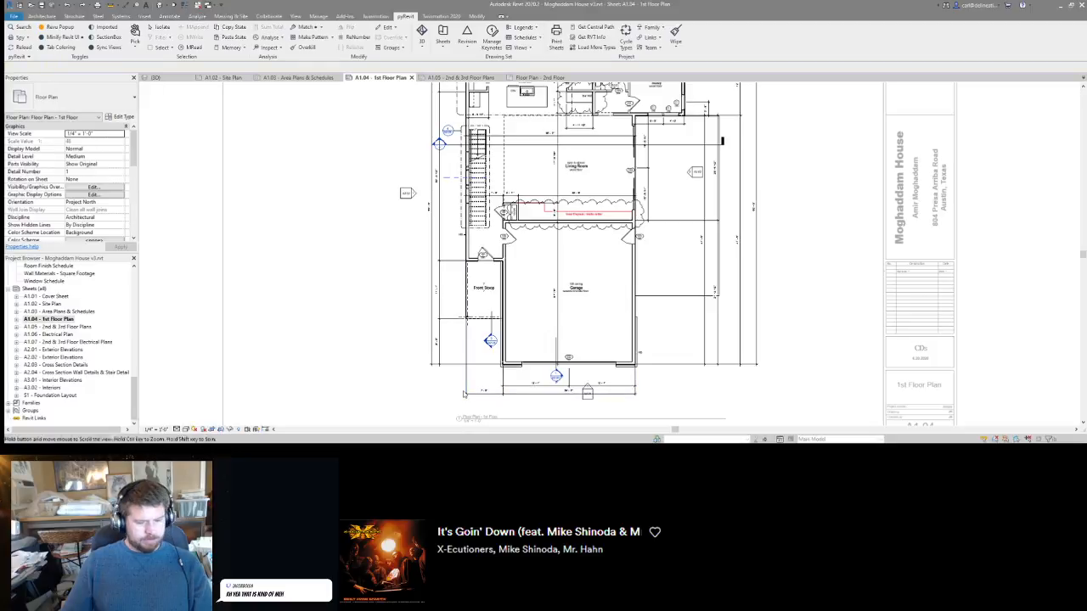
Add an overall aligned dimension below the 1st floor plan, from the entry's outer wall to the Study's outer wall.
{"action": "scroll", "coordinate": [463, 374], "scroll_direction": "up", "scroll_amount": 2}
{"action": "key", "text": "d"}
{"action": "key", "text": "i"}
{"action": "scroll", "coordinate": [473, 336], "scroll_direction": "up", "scroll_amount": 2}
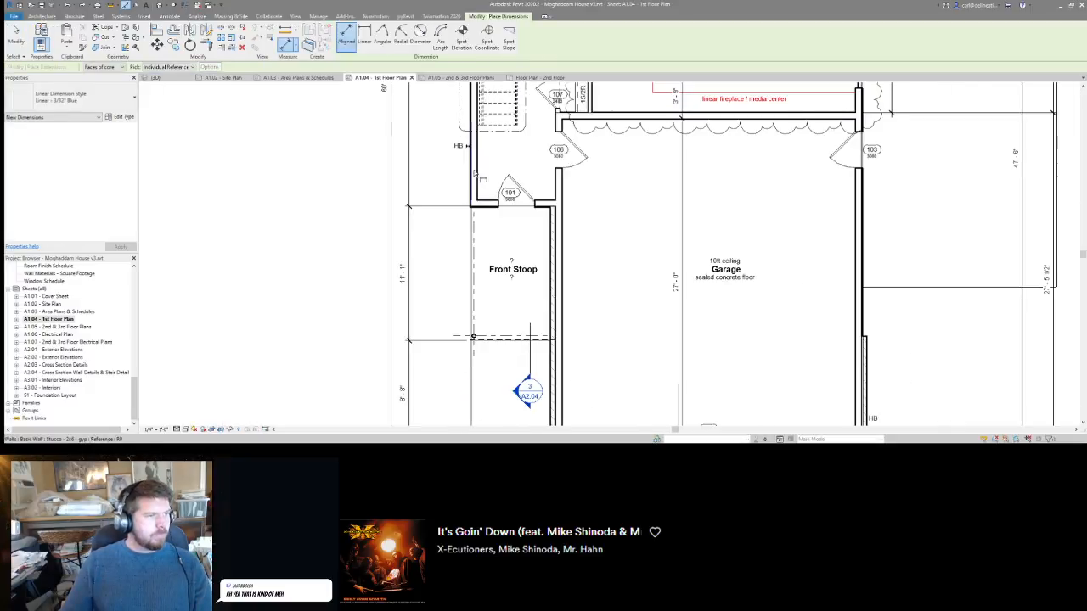
{"action": "scroll", "coordinate": [473, 336], "scroll_direction": "down", "scroll_amount": 3}
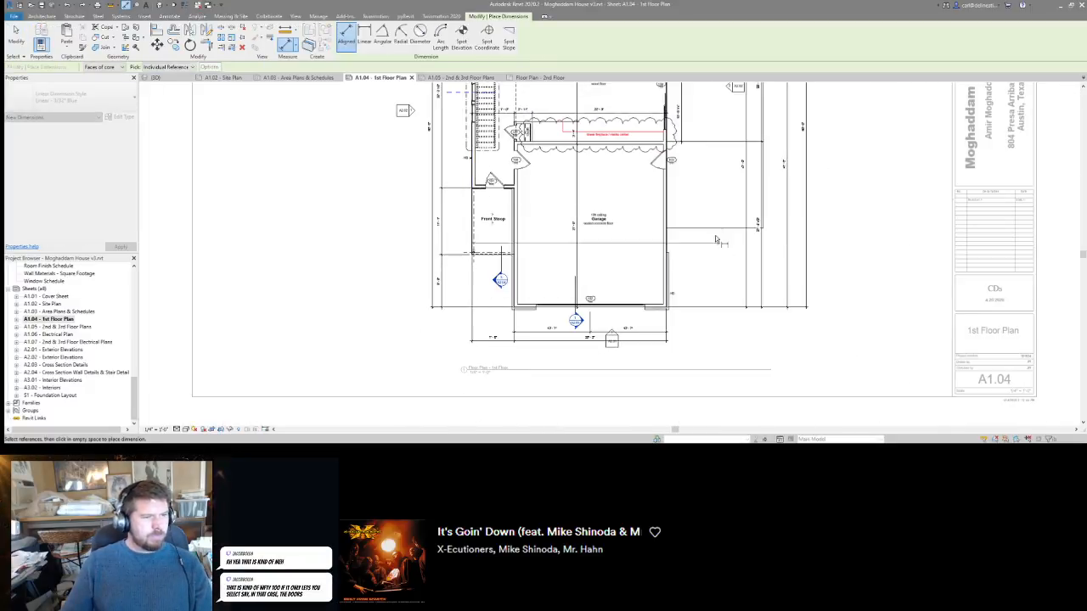
{"action": "middle_click_drag", "start_coordinate": [715, 235], "coordinate": [700, 387]}
{"action": "scroll", "coordinate": [737, 109], "scroll_direction": "up", "scroll_amount": 3}
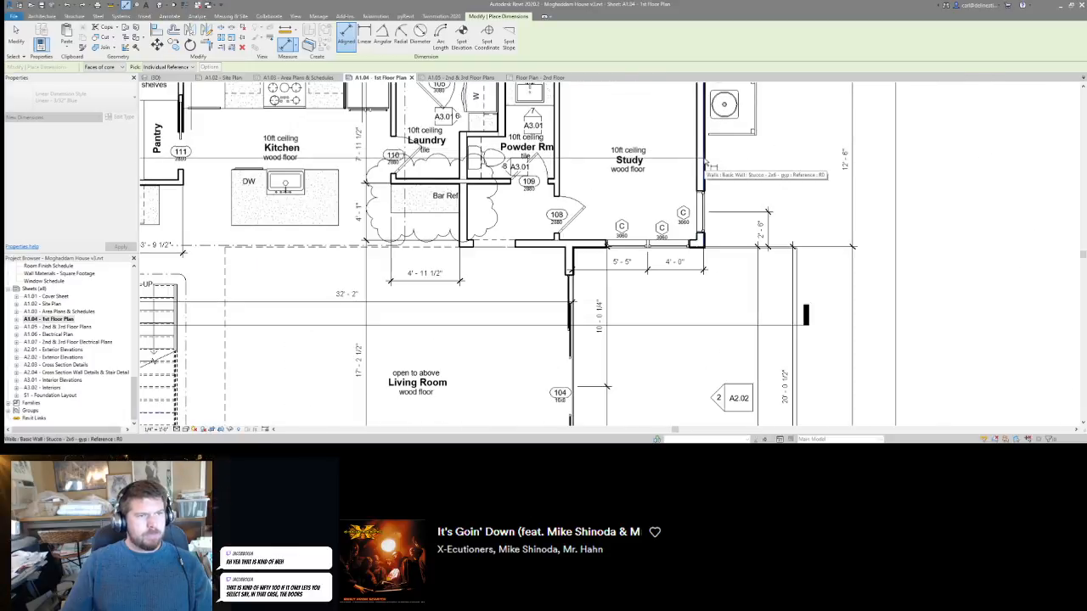
{"action": "scroll", "coordinate": [700, 271], "scroll_direction": "down", "scroll_amount": 5}
{"action": "scroll", "coordinate": [699, 270], "scroll_direction": "up", "scroll_amount": 3}
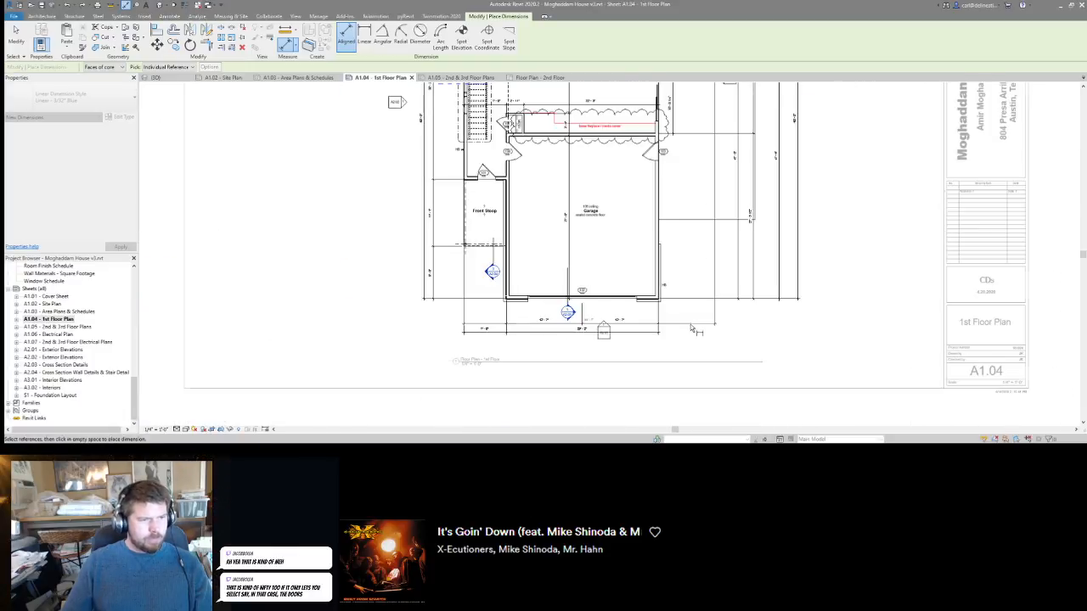
{"action": "key", "text": "Escape"}
Move the A2.01 building elevation marker down and slightly left so it sits clear below the overall dimension.
{"action": "scroll", "coordinate": [607, 324], "scroll_direction": "up", "scroll_amount": 2}
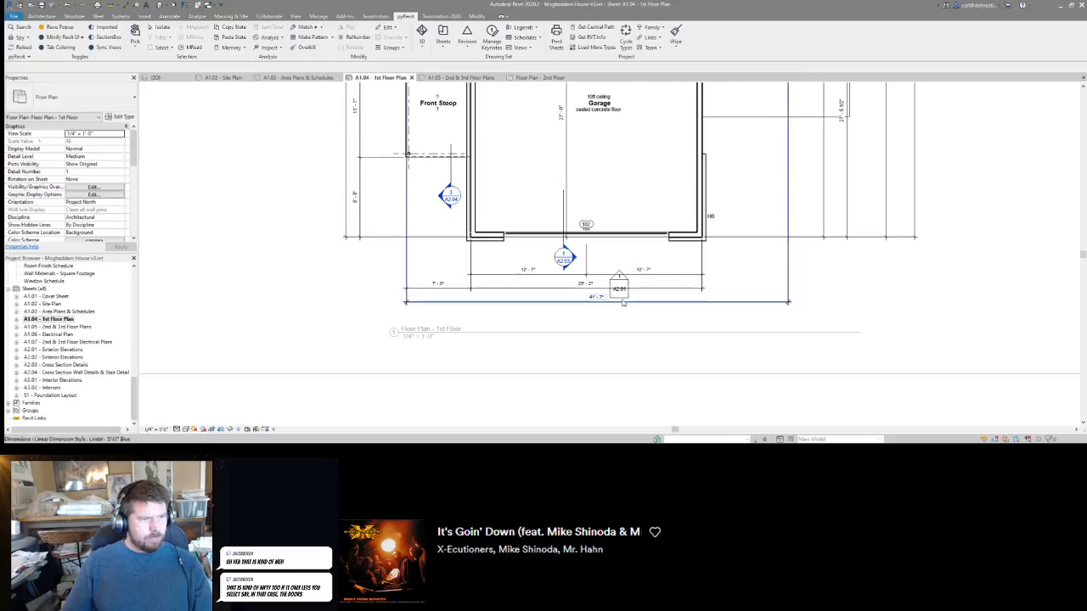
{"action": "left_click", "coordinate": [620, 291]}
{"action": "key", "text": "Left"}
{"action": "key", "text": "Left"}
{"action": "key", "text": "Left"}
{"action": "key", "text": "Left"}
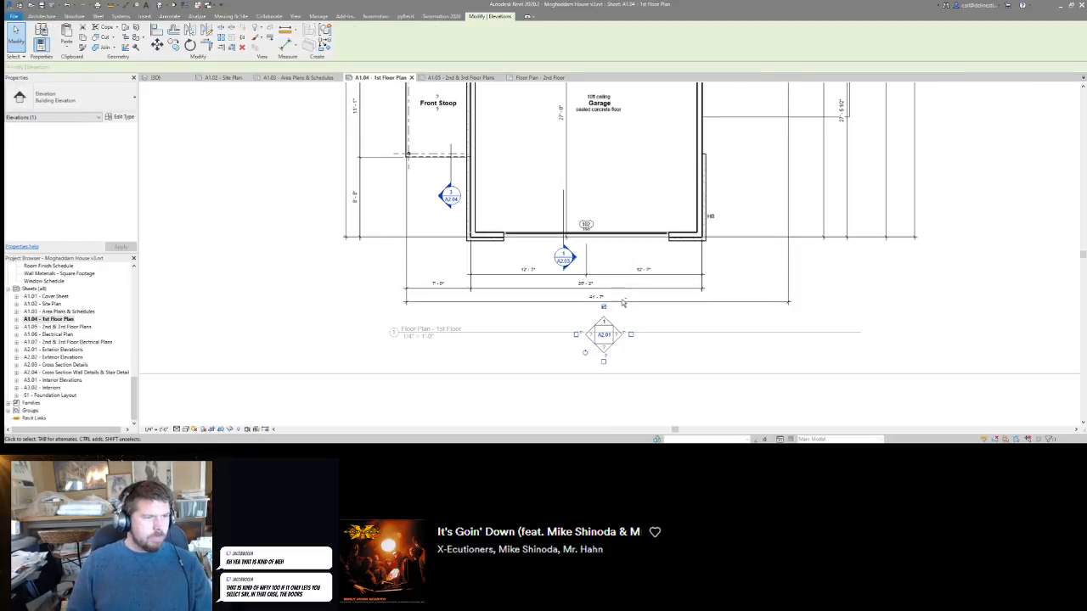
Nudge the A2.01 building elevation marker up and slightly right so it sits just below the overall dimension.
{"action": "key", "text": "Up"}
{"action": "key", "text": "Up"}
{"action": "key", "text": "Up"}
{"action": "key", "text": "Up"}
{"action": "key", "text": "Right"}
{"action": "key", "text": "Down"}
{"action": "key", "text": "Escape"}
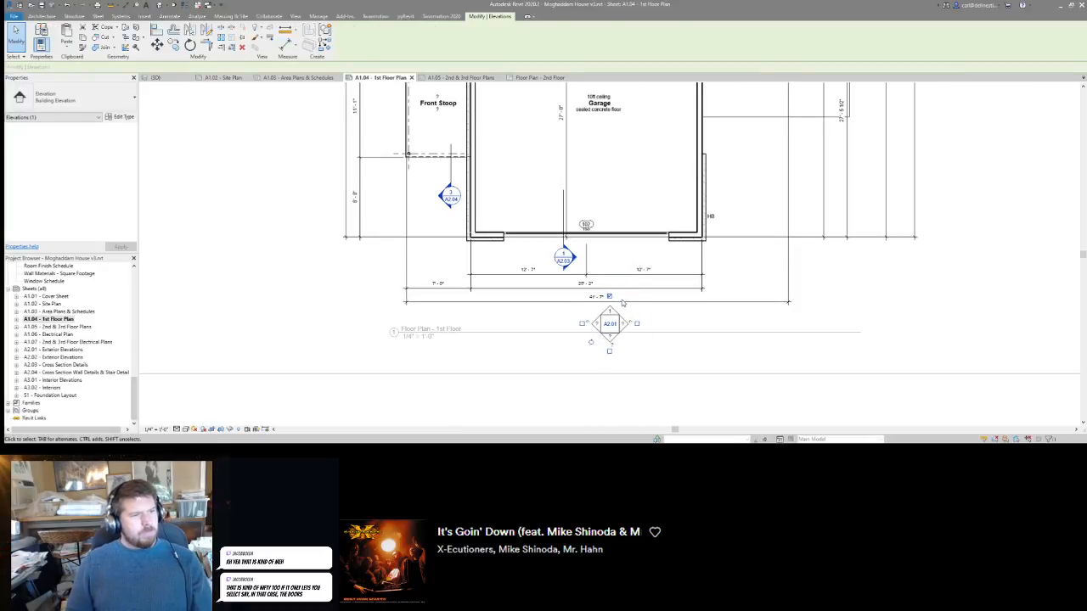
Extend the dimension string covering the stoop and garage widths by adding a witness line at the Study's outer wall.
{"action": "left_click", "coordinate": [690, 289]}
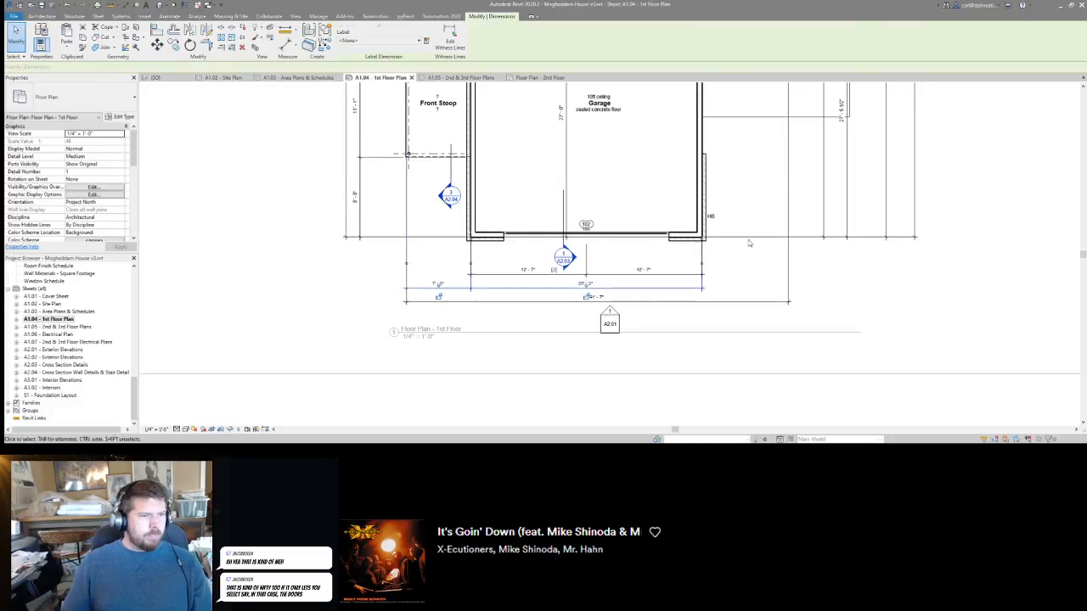
{"action": "scroll", "coordinate": [721, 312], "scroll_direction": "down", "scroll_amount": 4}
{"action": "scroll", "coordinate": [714, 177], "scroll_direction": "up", "scroll_amount": 5}
{"action": "key", "text": "e"}
{"action": "key", "text": "w"}
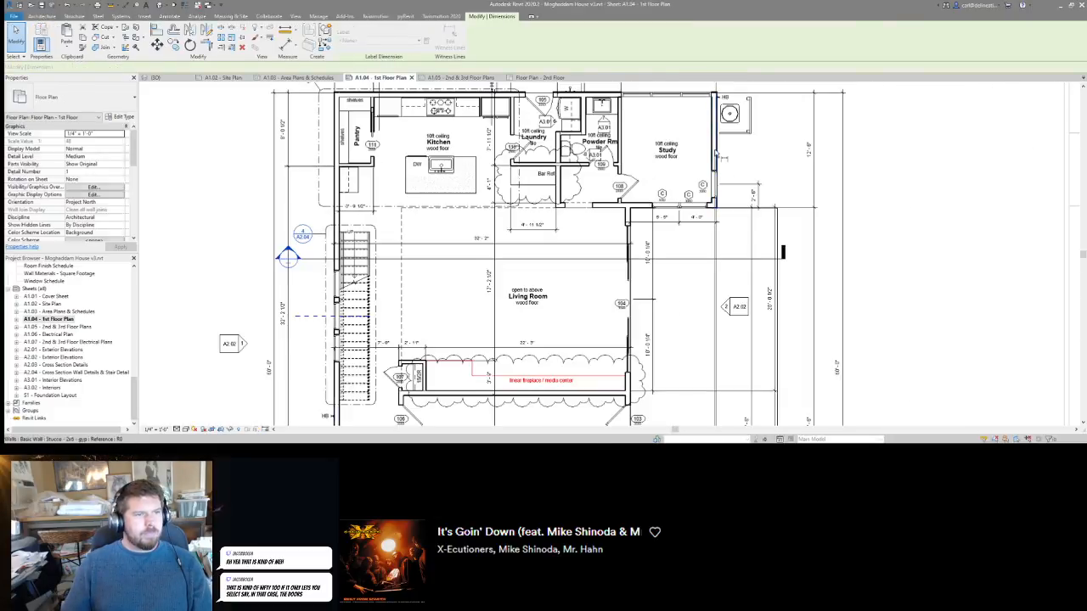
{"action": "scroll", "coordinate": [714, 150], "scroll_direction": "down", "scroll_amount": 7}
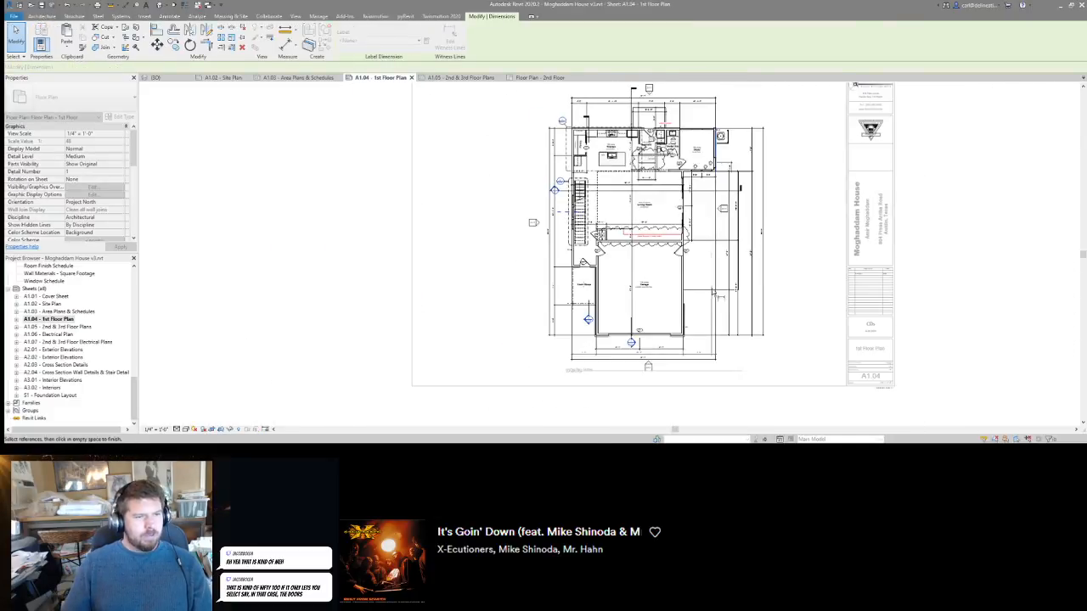
{"action": "left_click", "coordinate": [710, 350]}
{"action": "scroll", "coordinate": [650, 340], "scroll_direction": "up", "scroll_amount": 2}
{"action": "key", "text": "Escape"}
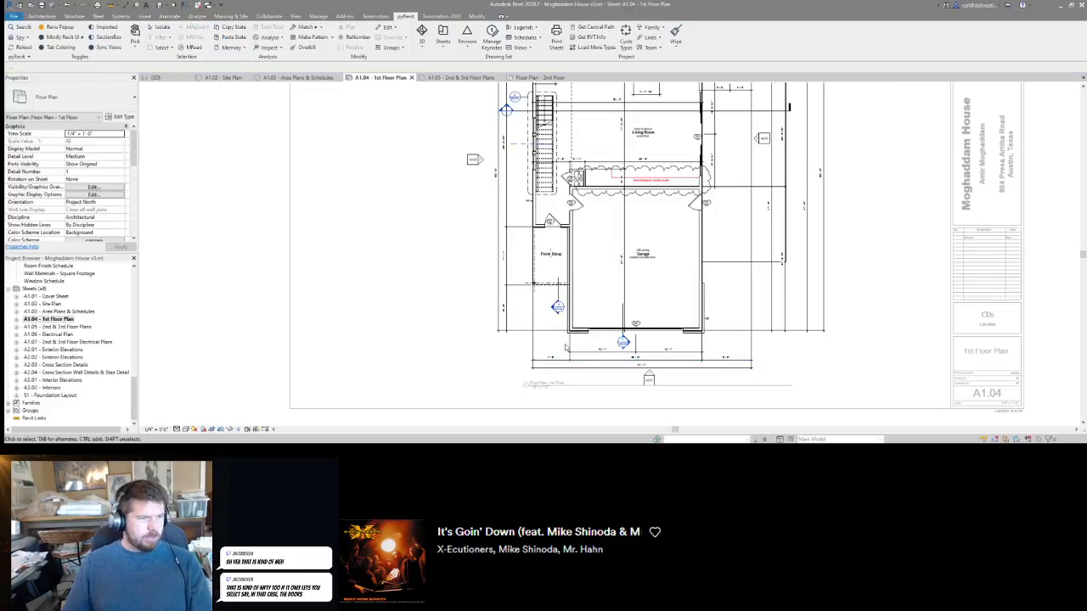
Look over the garage, Front Stoop, staircase and Living Room areas of the 1st floor plan and their dimensions.
{"action": "scroll", "coordinate": [597, 341], "scroll_direction": "up", "scroll_amount": 2}
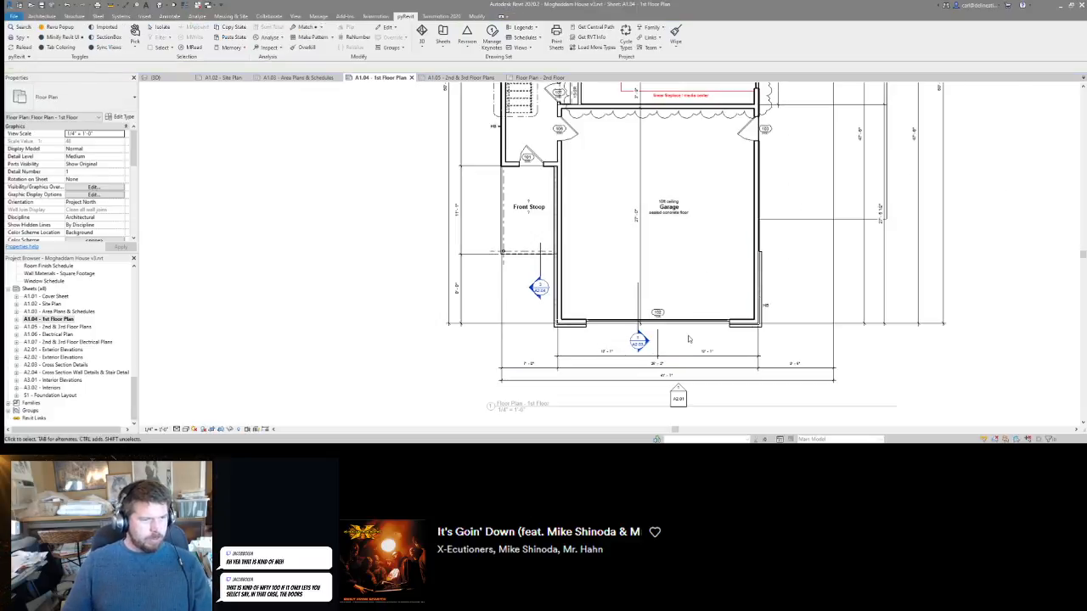
{"action": "middle_click_drag", "start_coordinate": [575, 261], "coordinate": [651, 298]}
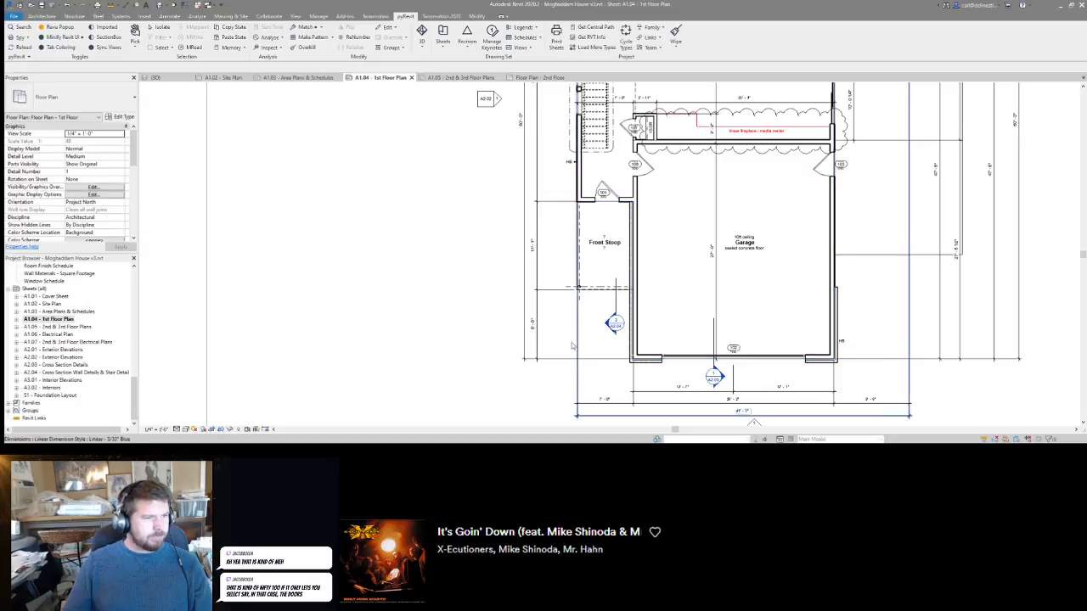
{"action": "scroll", "coordinate": [547, 353], "scroll_direction": "down", "scroll_amount": 3}
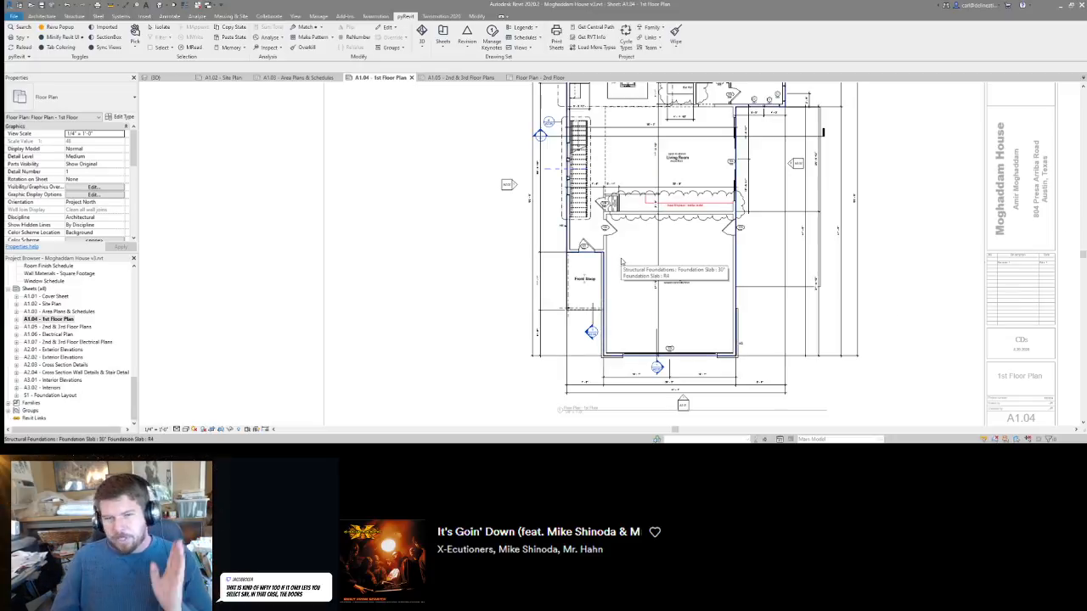
{"action": "middle_click_drag", "start_coordinate": [643, 270], "coordinate": [667, 328]}
{"action": "scroll", "coordinate": [648, 287], "scroll_direction": "up", "scroll_amount": 6}
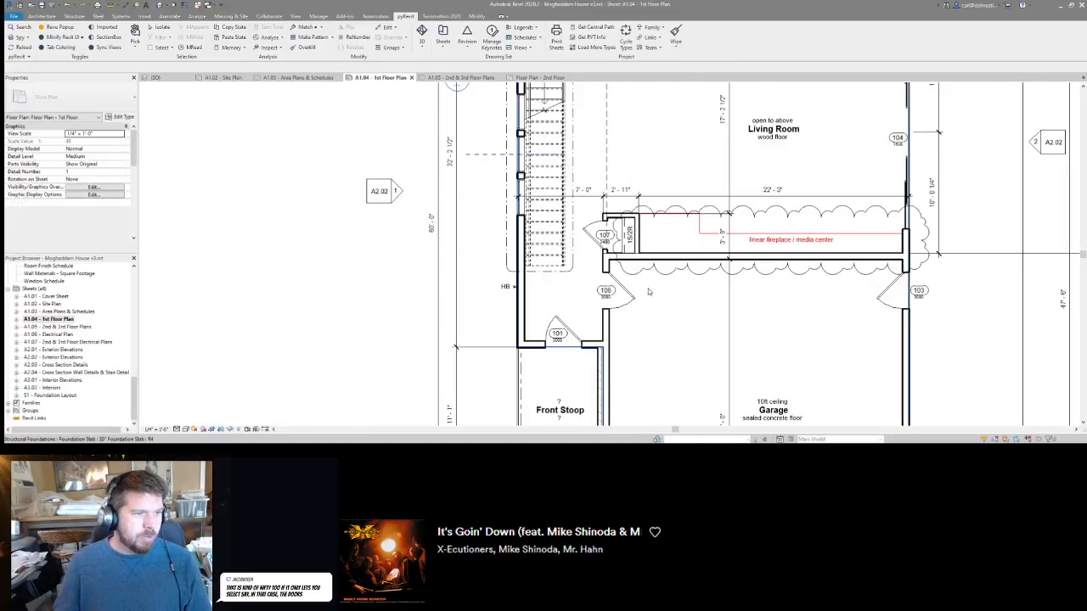
{"action": "middle_click_drag", "start_coordinate": [648, 289], "coordinate": [659, 220]}
{"action": "scroll", "coordinate": [659, 217], "scroll_direction": "down", "scroll_amount": 3}
{"action": "middle_click_drag", "start_coordinate": [675, 328], "coordinate": [676, 277]}
{"action": "scroll", "coordinate": [676, 276], "scroll_direction": "down", "scroll_amount": 1}
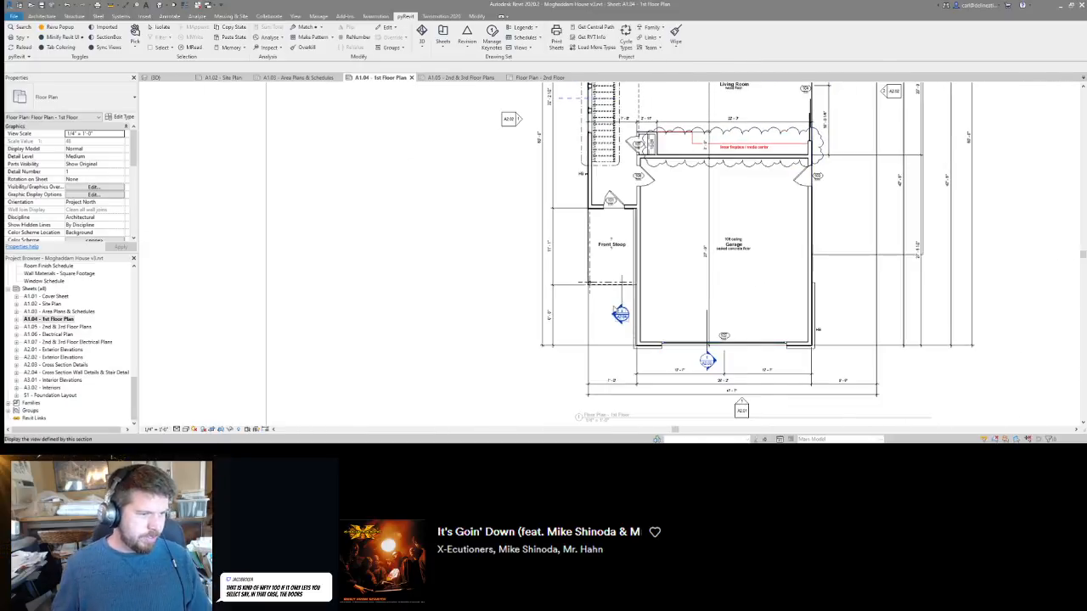
{"action": "scroll", "coordinate": [614, 308], "scroll_direction": "up", "scroll_amount": 3}
{"action": "scroll", "coordinate": [615, 295], "scroll_direction": "down", "scroll_amount": 3}
{"action": "middle_click_drag", "start_coordinate": [653, 241], "coordinate": [669, 360]}
{"action": "scroll", "coordinate": [637, 213], "scroll_direction": "up", "scroll_amount": 1}
{"action": "scroll", "coordinate": [637, 170], "scroll_direction": "up", "scroll_amount": 3}
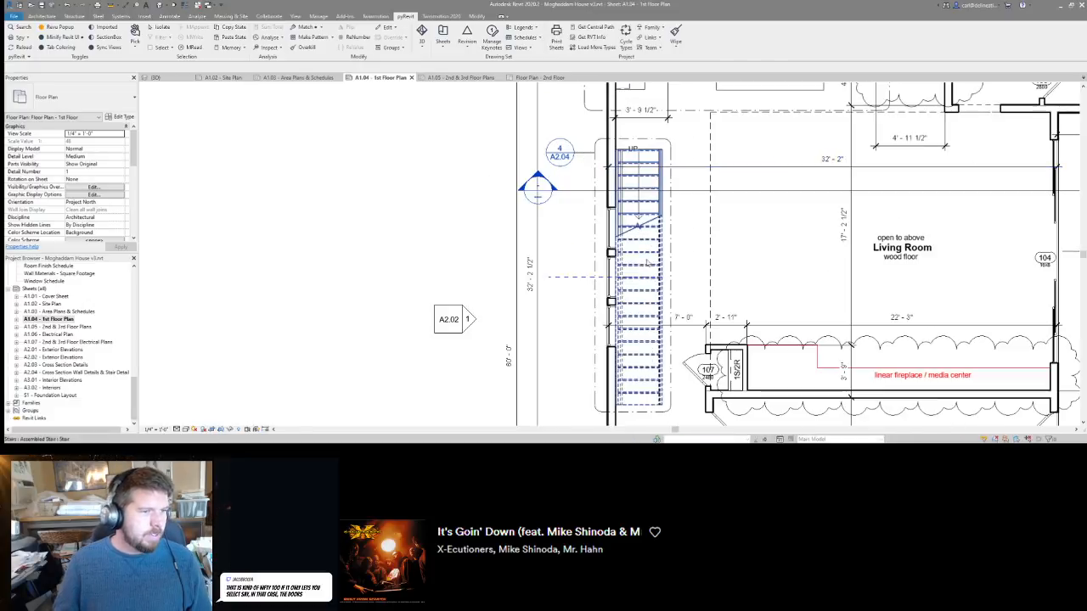
{"action": "scroll", "coordinate": [637, 170], "scroll_direction": "down", "scroll_amount": 2}
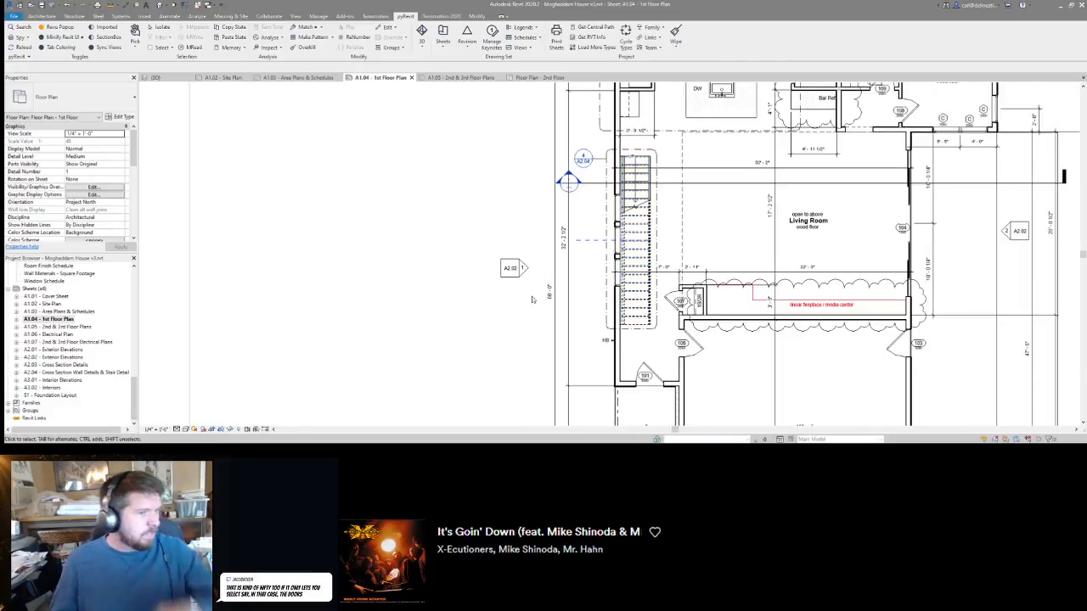
{"action": "middle_click_drag", "start_coordinate": [534, 247], "coordinate": [533, 231]}
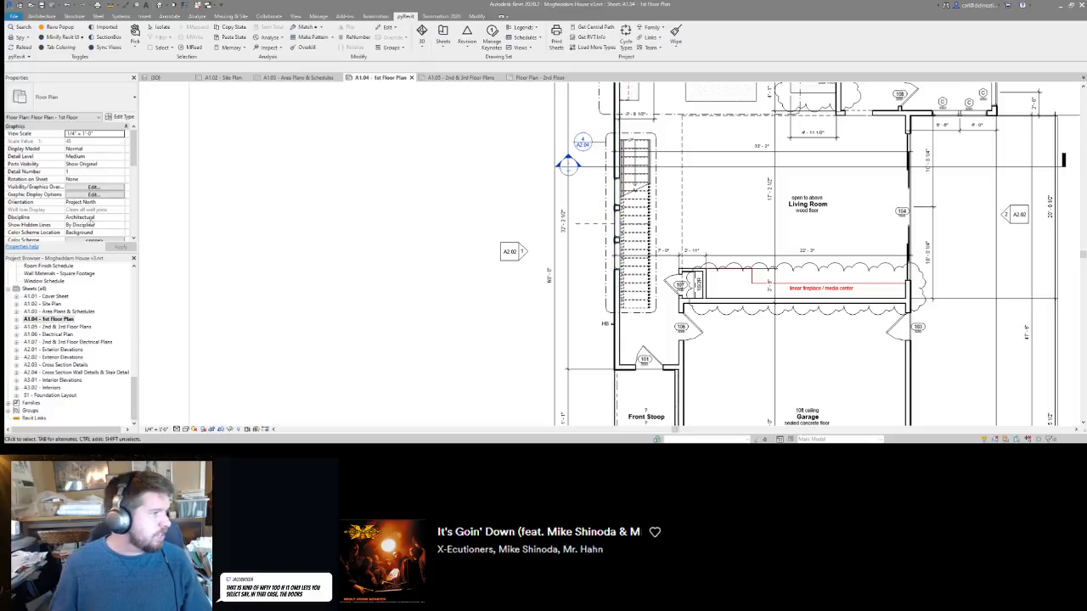
Assign the First Floor Plan view template to the 1st floor plan view.
{"action": "scroll", "coordinate": [93, 202], "scroll_direction": "down", "scroll_amount": 1}
{"action": "scroll", "coordinate": [166, 218], "scroll_direction": "down", "scroll_amount": 3}
{"action": "scroll", "coordinate": [85, 214], "scroll_direction": "down", "scroll_amount": 3}
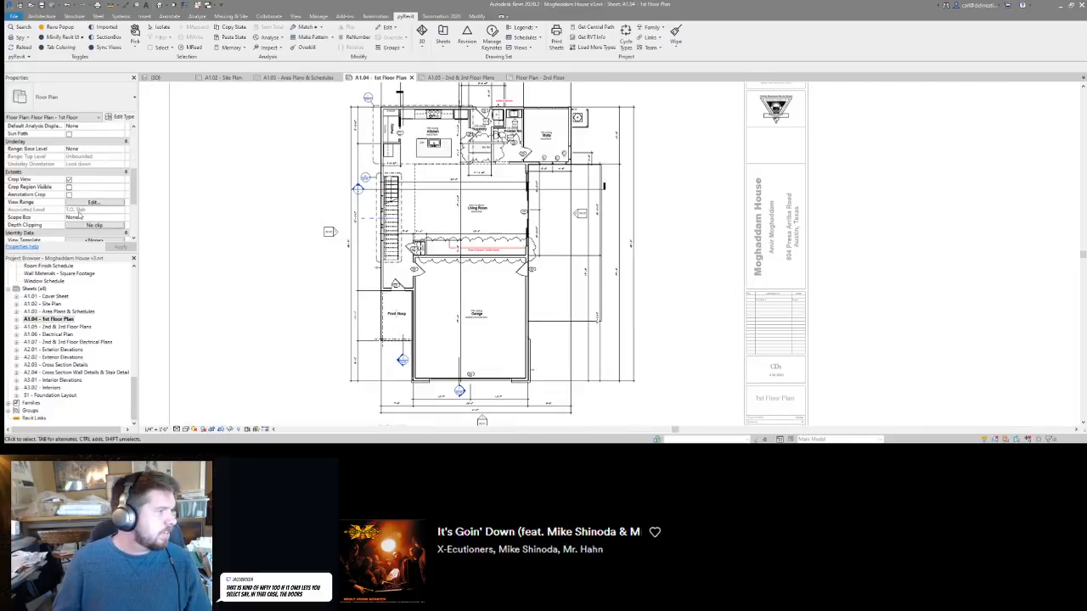
{"action": "scroll", "coordinate": [85, 214], "scroll_direction": "down", "scroll_amount": 1}
{"action": "left_click", "coordinate": [93, 202]}
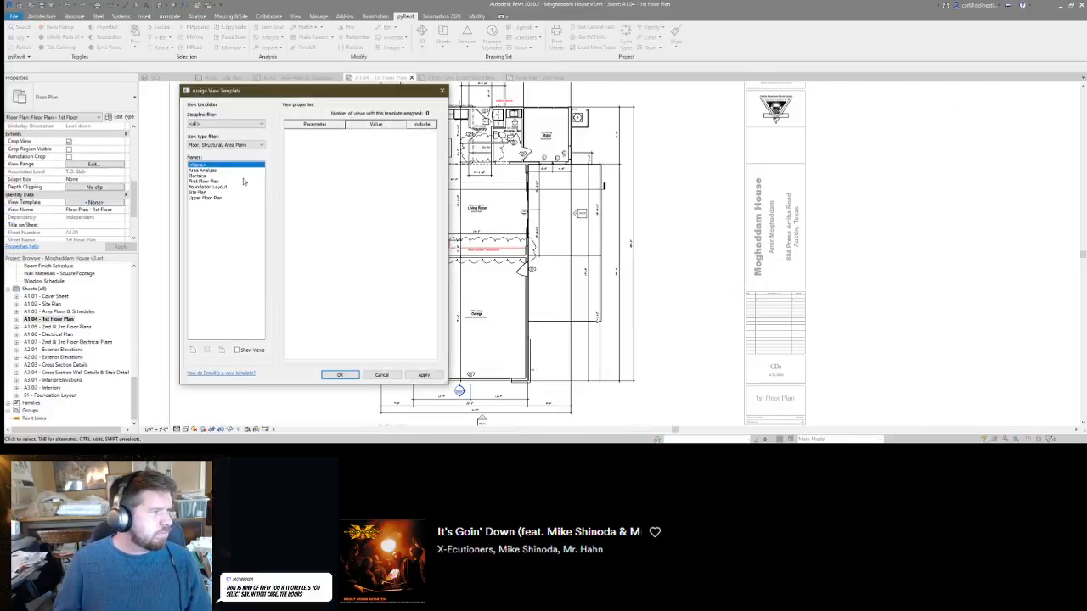
{"action": "double_click", "coordinate": [203, 181]}
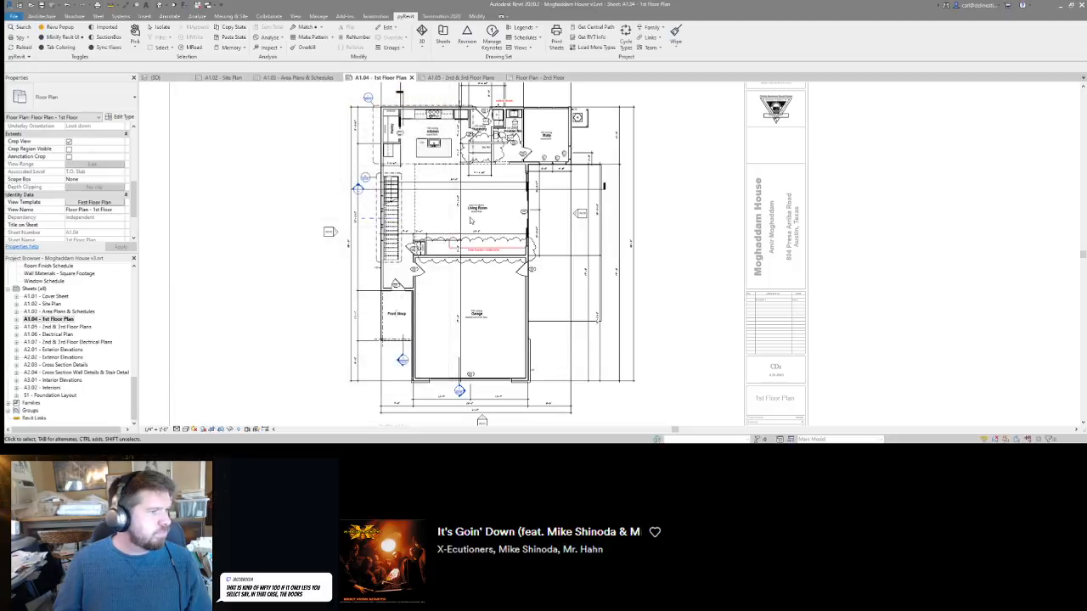
Add an aligned dimension string beside the Front Stoop from the slab edge through the column centerline to the entry wall.
{"action": "middle_click_drag", "start_coordinate": [327, 257], "coordinate": [394, 282]}
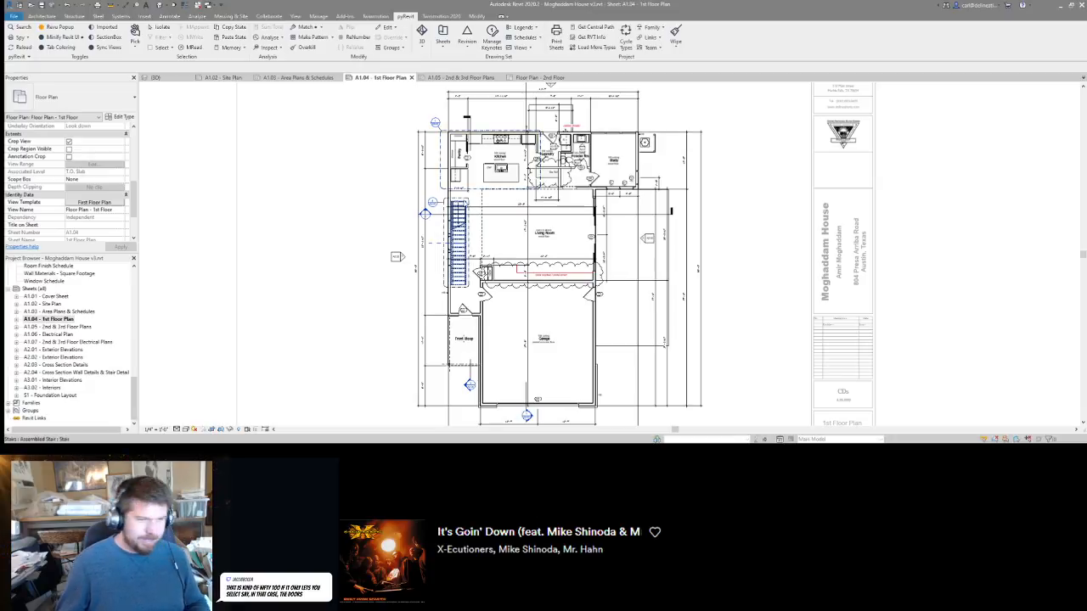
{"action": "scroll", "coordinate": [418, 289], "scroll_direction": "up", "scroll_amount": 4}
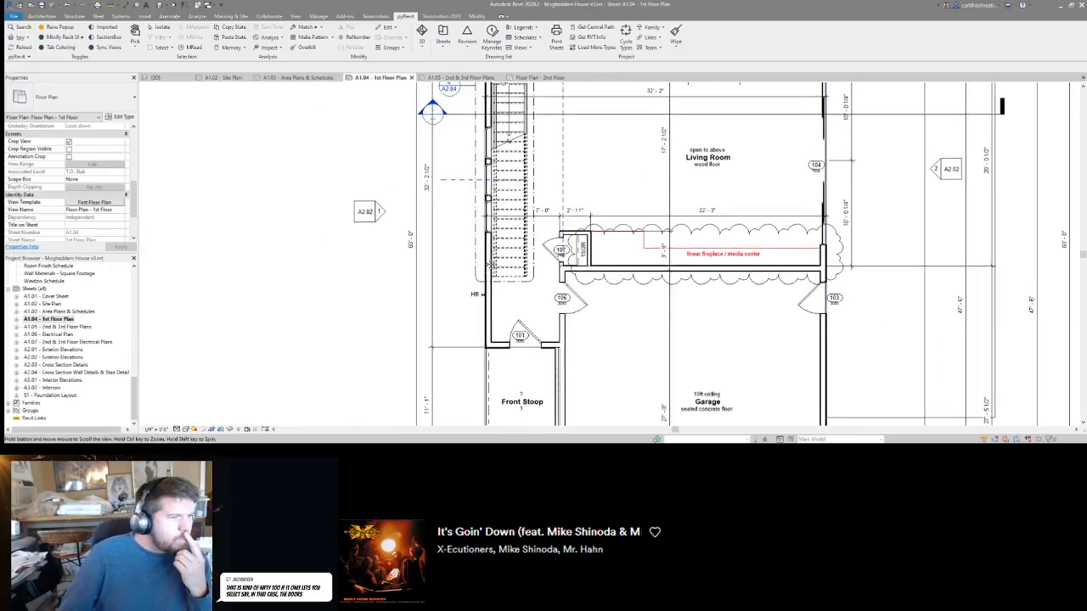
{"action": "middle_click_drag", "start_coordinate": [464, 316], "coordinate": [483, 181]}
{"action": "scroll", "coordinate": [482, 181], "scroll_direction": "down", "scroll_amount": 3}
{"action": "scroll", "coordinate": [433, 202], "scroll_direction": "up", "scroll_amount": 2}
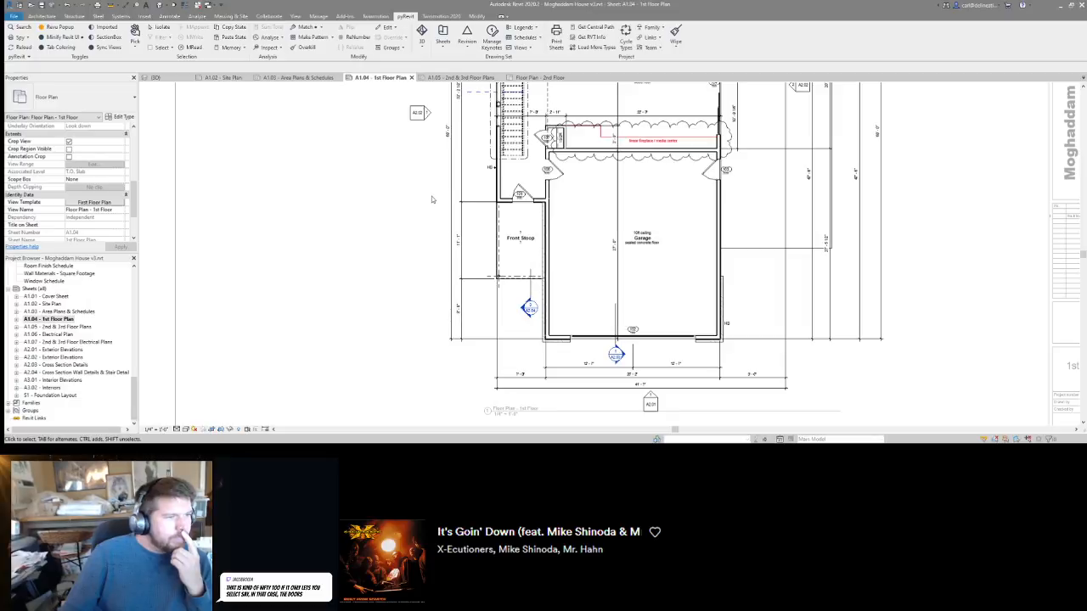
{"action": "scroll", "coordinate": [482, 267], "scroll_direction": "up", "scroll_amount": 2}
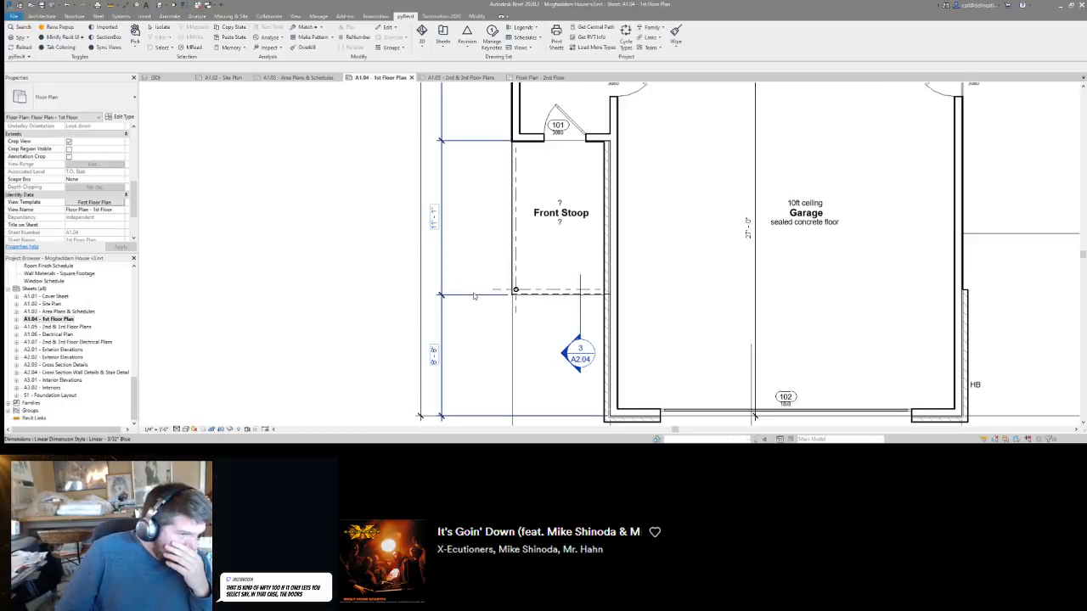
{"action": "middle_click_drag", "start_coordinate": [472, 295], "coordinate": [473, 273]}
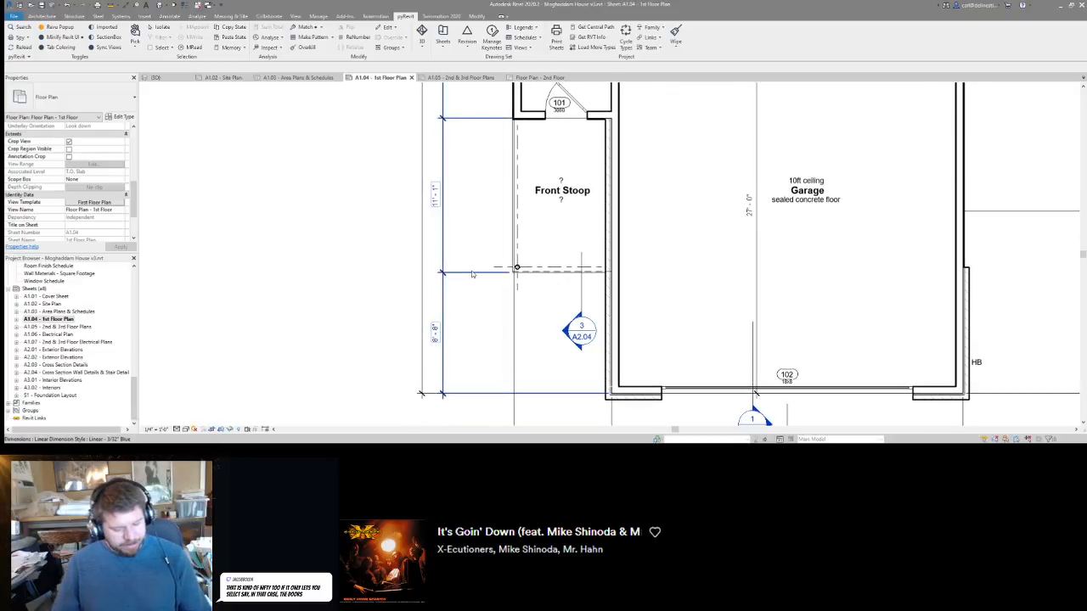
{"action": "key", "text": "d"}
{"action": "key", "text": "i"}
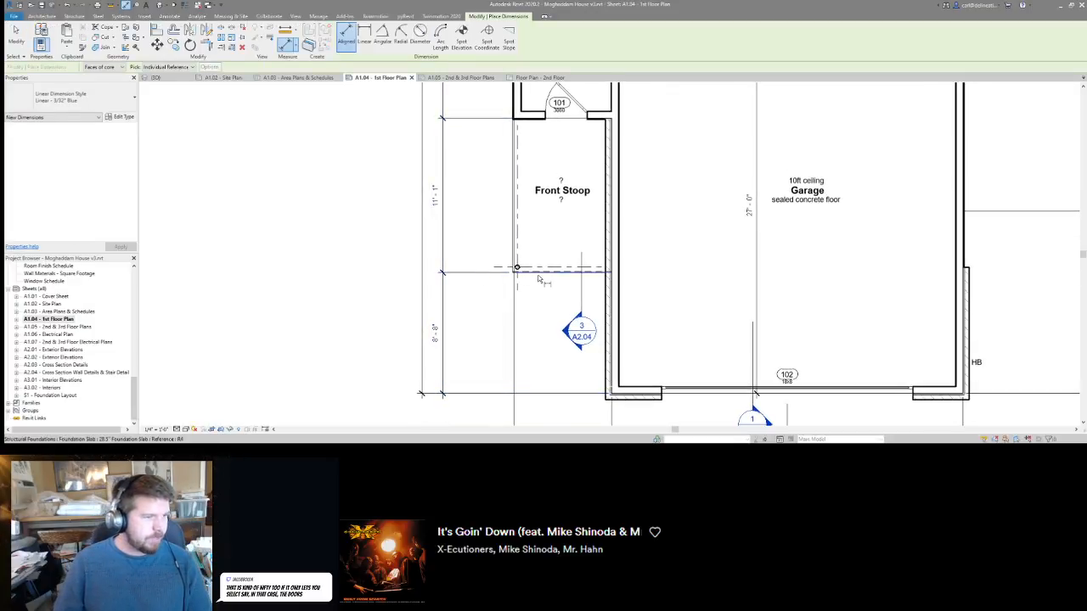
{"action": "left_click", "coordinate": [522, 268]}
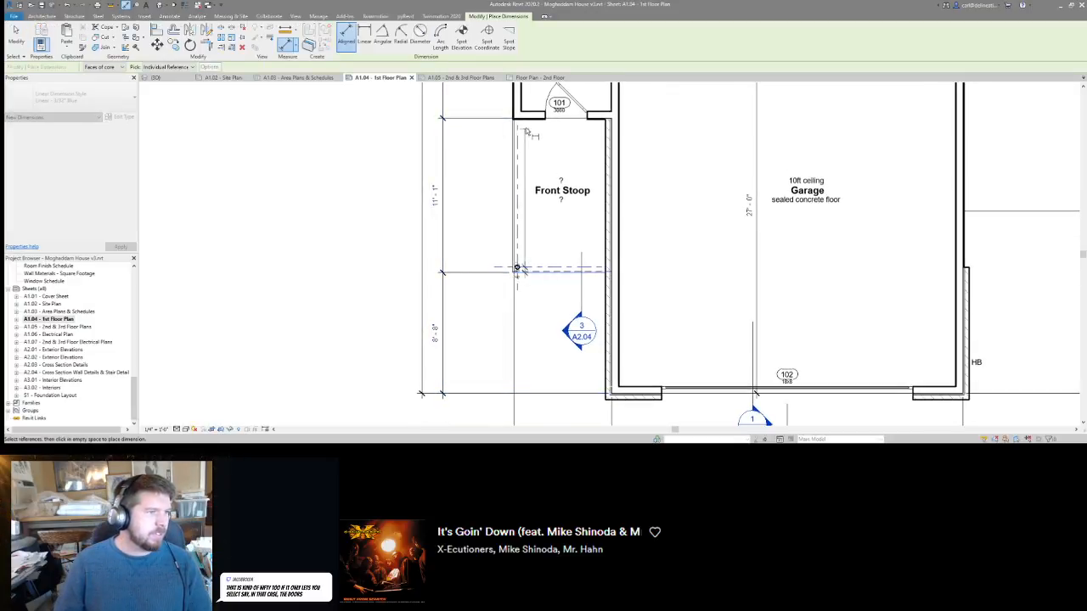
{"action": "left_click", "coordinate": [532, 124]}
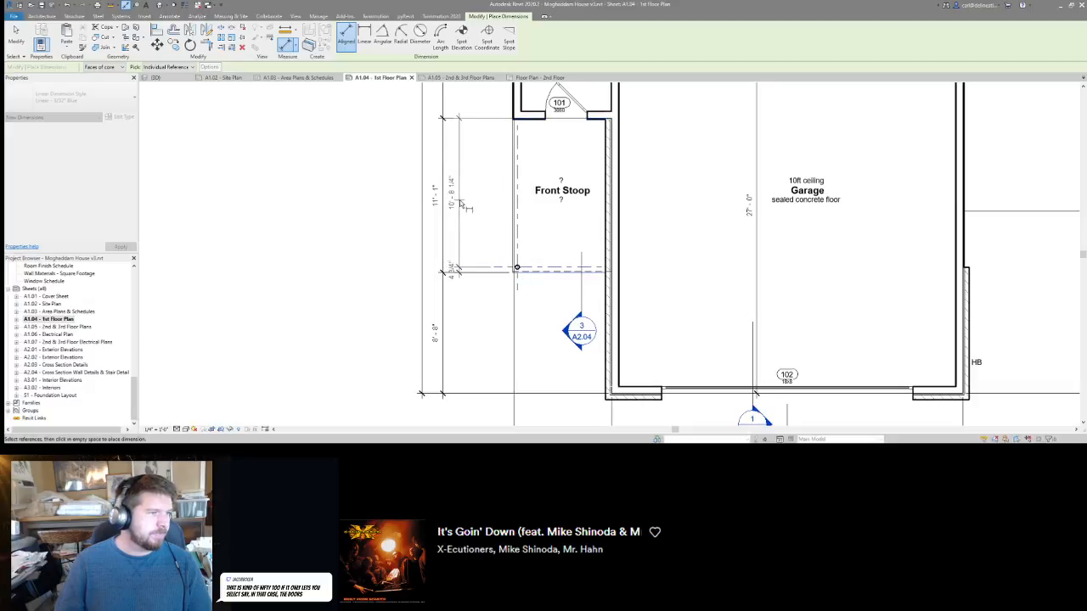
{"action": "left_click", "coordinate": [461, 207]}
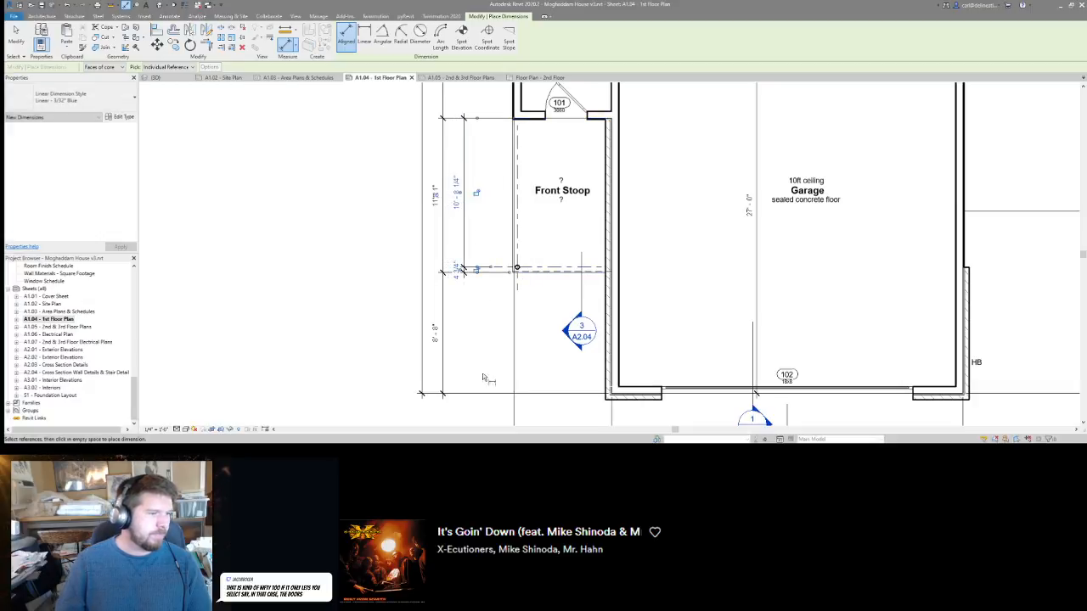
{"action": "middle_click_drag", "start_coordinate": [494, 336], "coordinate": [462, 296]}
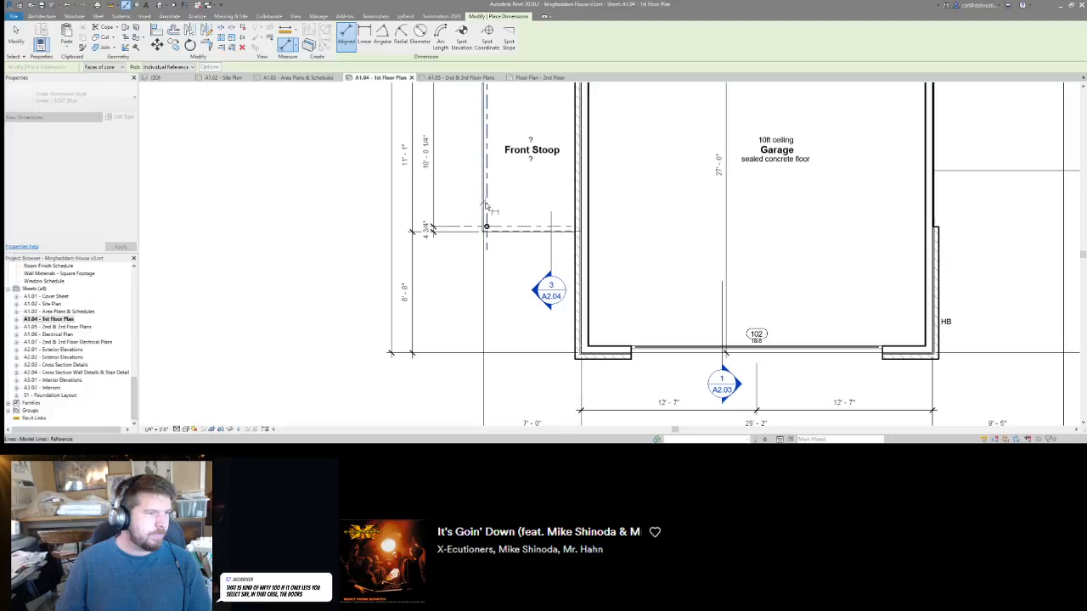
{"action": "key", "text": "Escape"}
{"action": "key", "text": "Escape"}
Examine the column, centerlines and slab edge at the Front Stoop's outer corner, along with the adjoining dimensions.
{"action": "scroll", "coordinate": [480, 212], "scroll_direction": "up", "scroll_amount": 3}
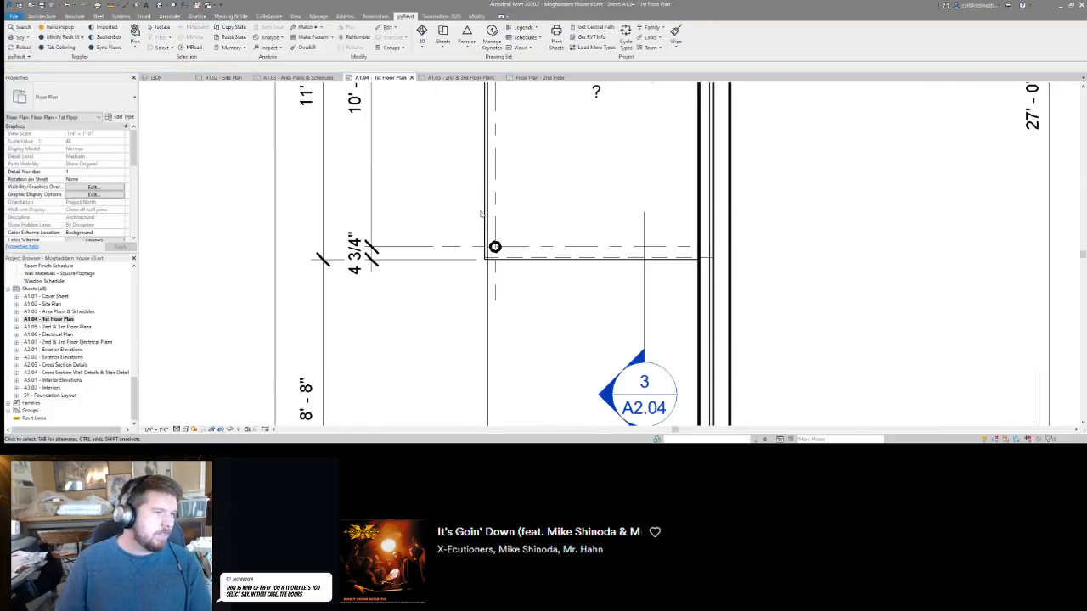
{"action": "scroll", "coordinate": [489, 217], "scroll_direction": "down", "scroll_amount": 3}
{"action": "middle_click_drag", "start_coordinate": [490, 217], "coordinate": [499, 254]}
{"action": "scroll", "coordinate": [500, 322], "scroll_direction": "up", "scroll_amount": 3}
{"action": "middle_click_drag", "start_coordinate": [437, 320], "coordinate": [429, 278]}
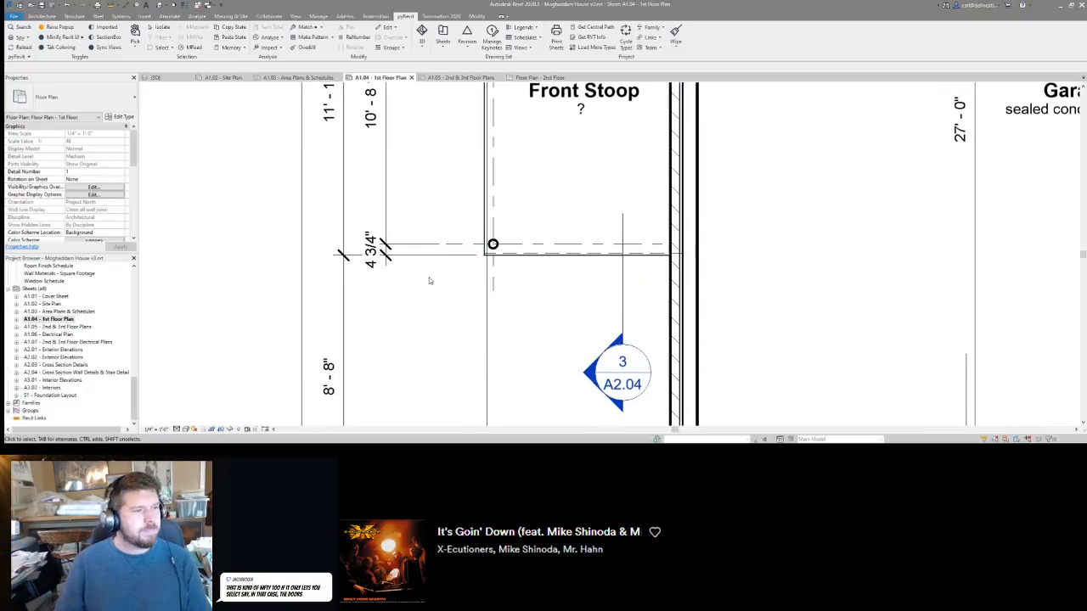
{"action": "scroll", "coordinate": [429, 281], "scroll_direction": "down", "scroll_amount": 3}
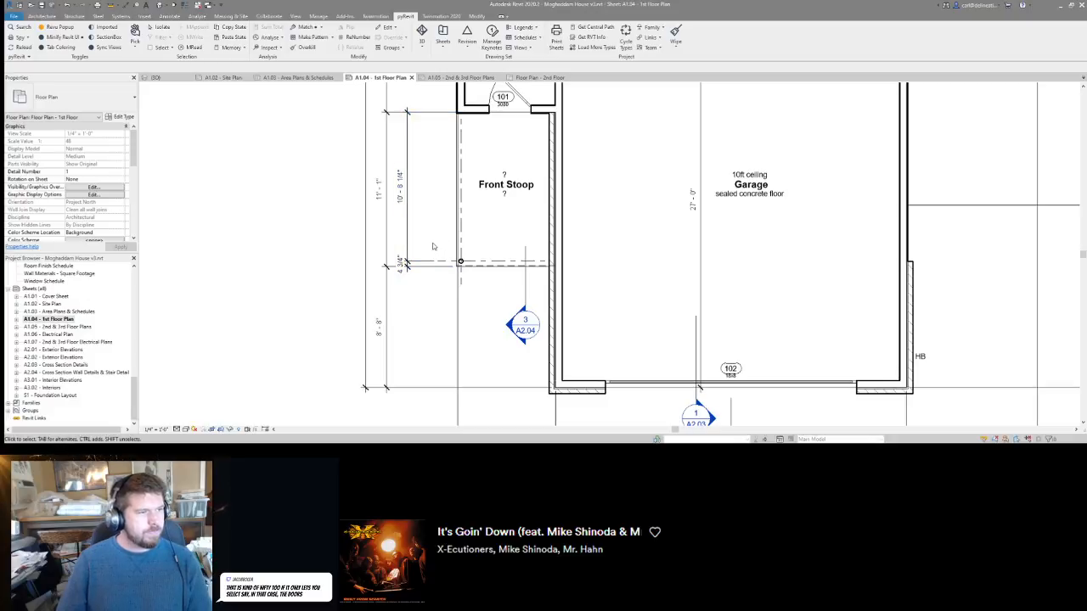
{"action": "scroll", "coordinate": [437, 289], "scroll_direction": "up", "scroll_amount": 3}
{"action": "scroll", "coordinate": [441, 303], "scroll_direction": "down", "scroll_amount": 4}
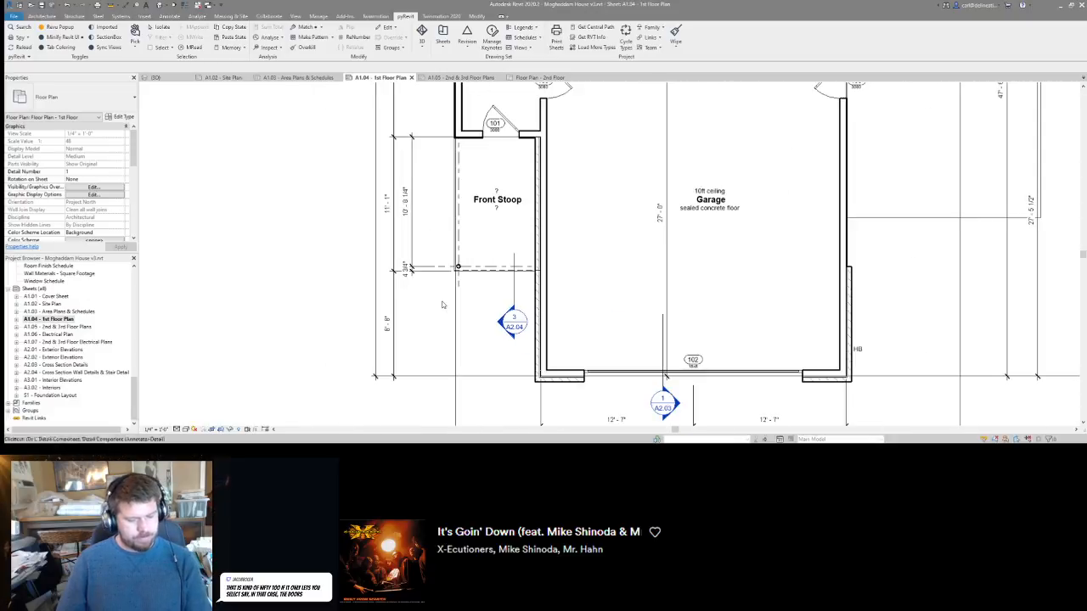
{"action": "key", "text": "d"}
{"action": "key", "text": "i"}
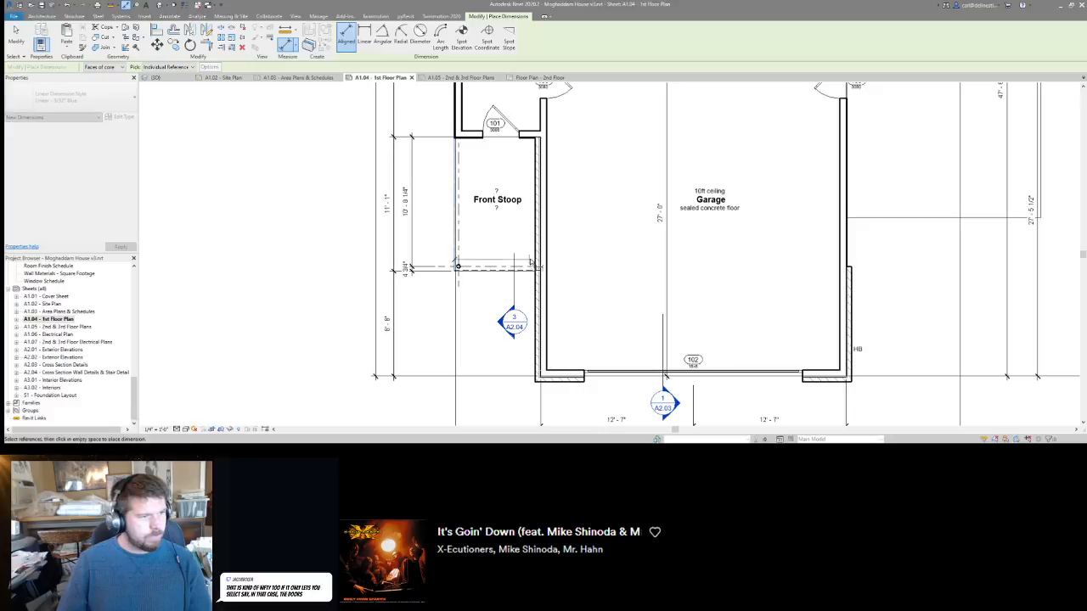
{"action": "left_click", "coordinate": [532, 263]}
{"action": "key", "text": "Escape"}
{"action": "key", "text": "Escape"}
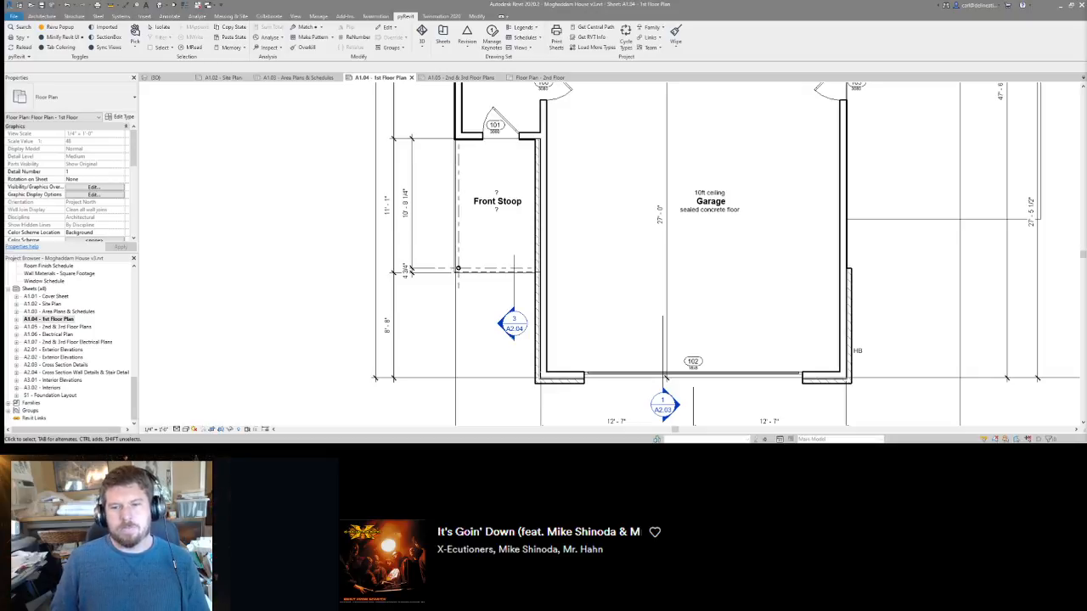
Shift the head of the section line crossing the stairs and Living Room rightward, in line with the 4/A2.04 marker.
{"action": "scroll", "coordinate": [458, 269], "scroll_direction": "down", "scroll_amount": 2}
{"action": "middle_click_drag", "start_coordinate": [461, 203], "coordinate": [587, 409]}
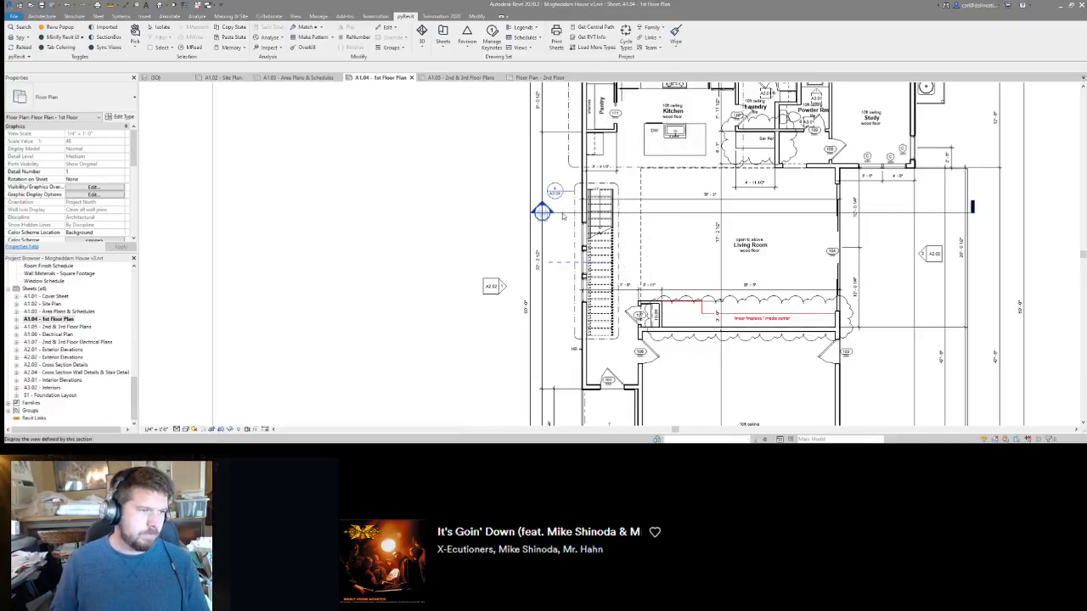
{"action": "left_click", "coordinate": [562, 214]}
{"action": "scroll", "coordinate": [547, 212], "scroll_direction": "up", "scroll_amount": 2}
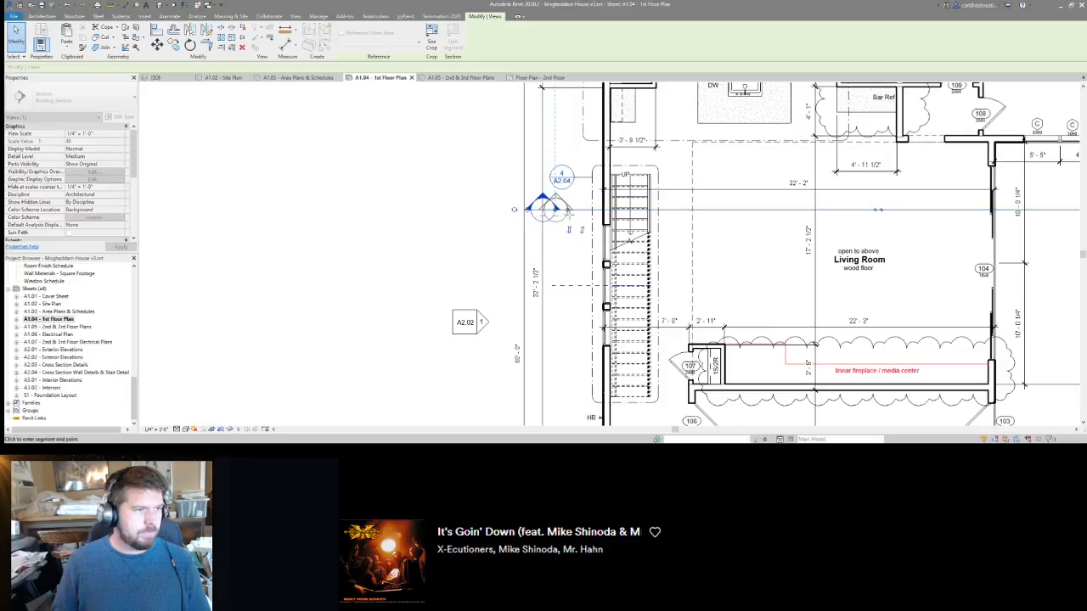
{"action": "left_click_drag", "start_coordinate": [569, 212], "coordinate": [573, 213]}
{"action": "middle_click_drag", "start_coordinate": [724, 249], "coordinate": [544, 217]}
{"action": "scroll", "coordinate": [545, 215], "scroll_direction": "down", "scroll_amount": 2}
{"action": "scroll", "coordinate": [860, 193], "scroll_direction": "up", "scroll_amount": 2}
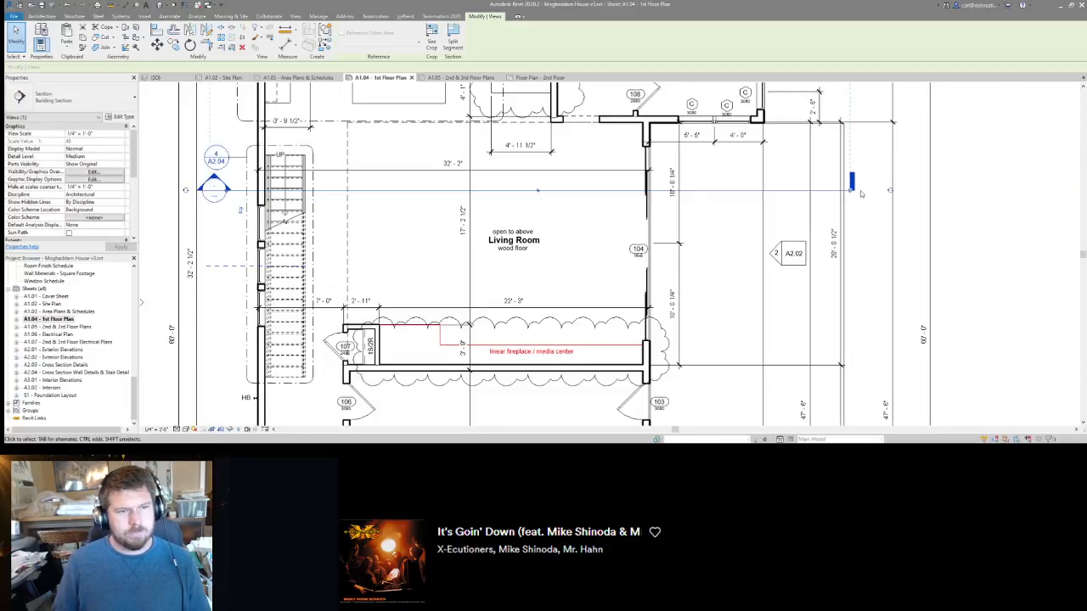
Reposition the stacked vertical dimension strings on the plan's right side, spacing them between the slab edge and the overall dimension.
{"action": "scroll", "coordinate": [852, 194], "scroll_direction": "down", "scroll_amount": 5}
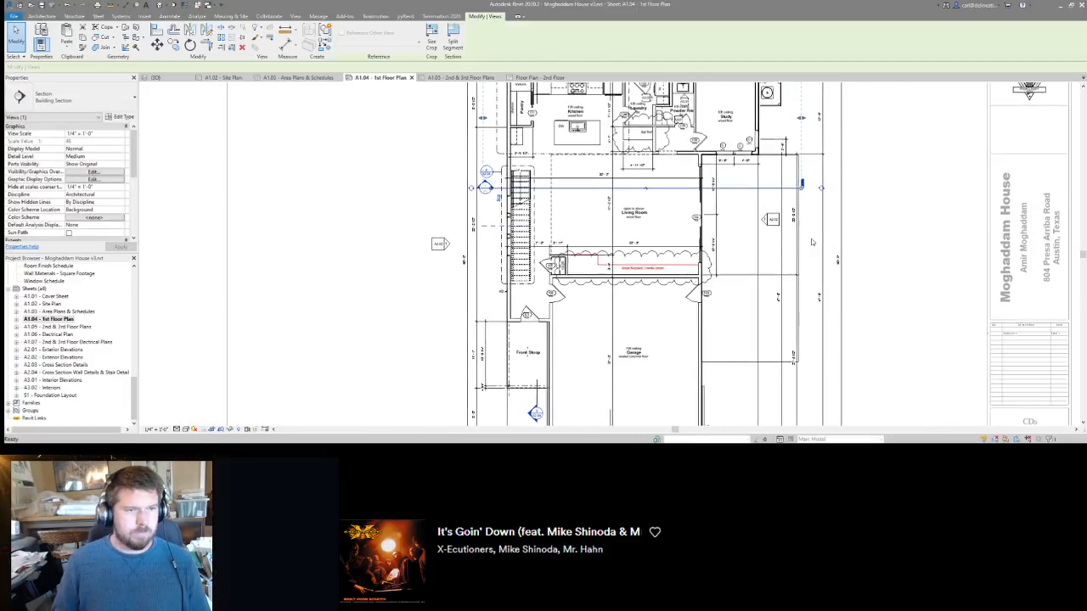
{"action": "left_click_drag", "start_coordinate": [841, 345], "coordinate": [807, 337]}
{"action": "left_click", "coordinate": [859, 292]}
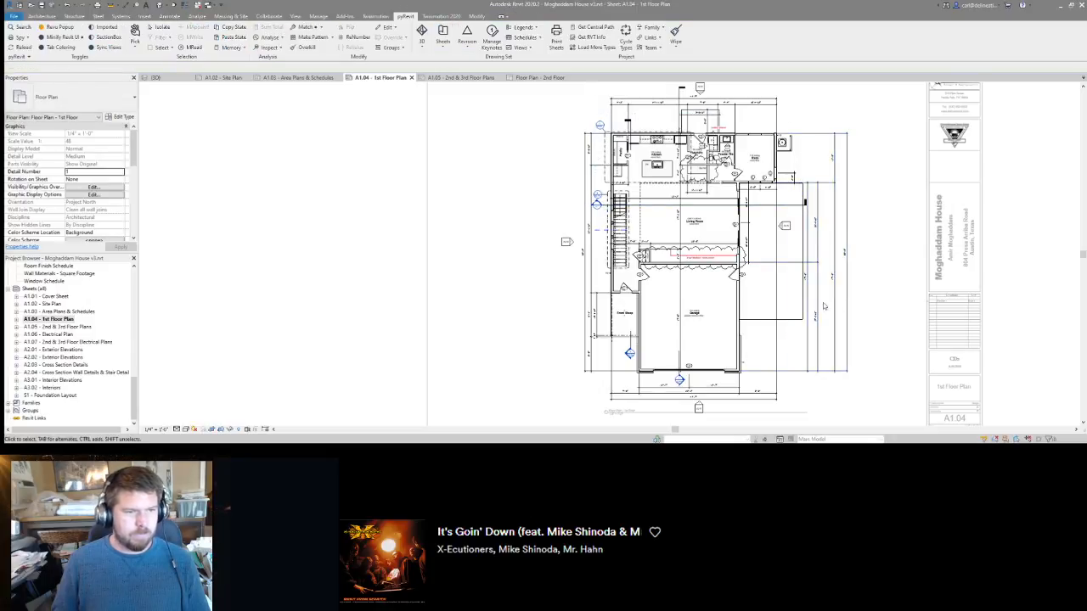
{"action": "left_click", "coordinate": [814, 304]}
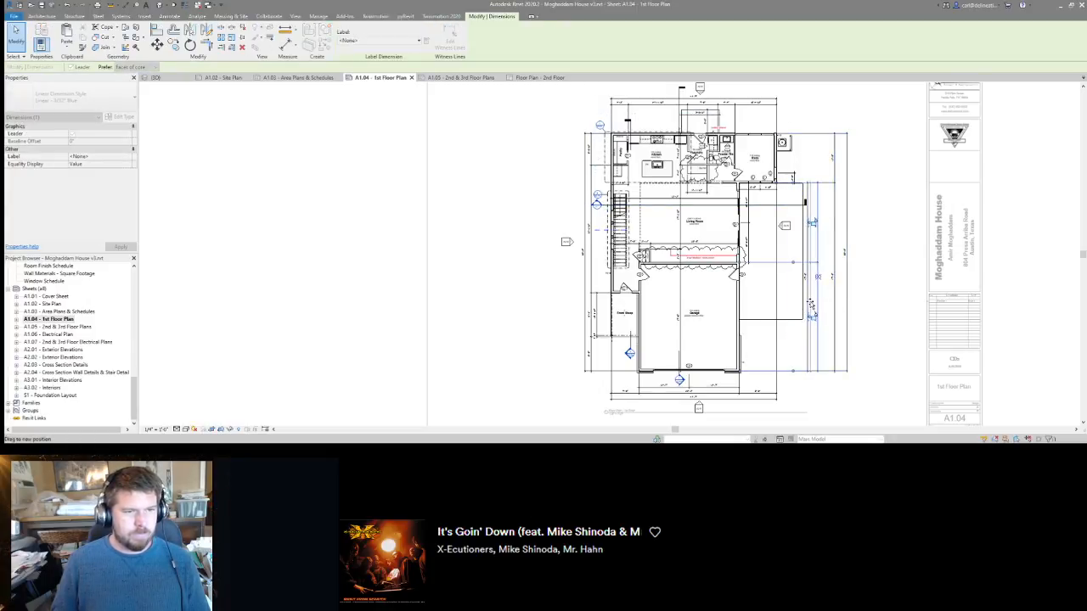
{"action": "left_click_drag", "start_coordinate": [811, 306], "coordinate": [825, 309]}
{"action": "mouse_move", "coordinate": [842, 362]}
{"action": "left_mouse_down"}
{"action": "mouse_move", "coordinate": [805, 341]}
{"action": "mouse_move", "coordinate": [814, 342]}
{"action": "left_mouse_up"}
{"action": "left_click", "coordinate": [861, 281]}
Move the 2/A2.02 elevation marker from the slab beside the Living Room to outside the overall vertical dimension.
{"action": "left_click", "coordinate": [785, 226]}
{"action": "scroll", "coordinate": [785, 226], "scroll_direction": "up", "scroll_amount": 1}
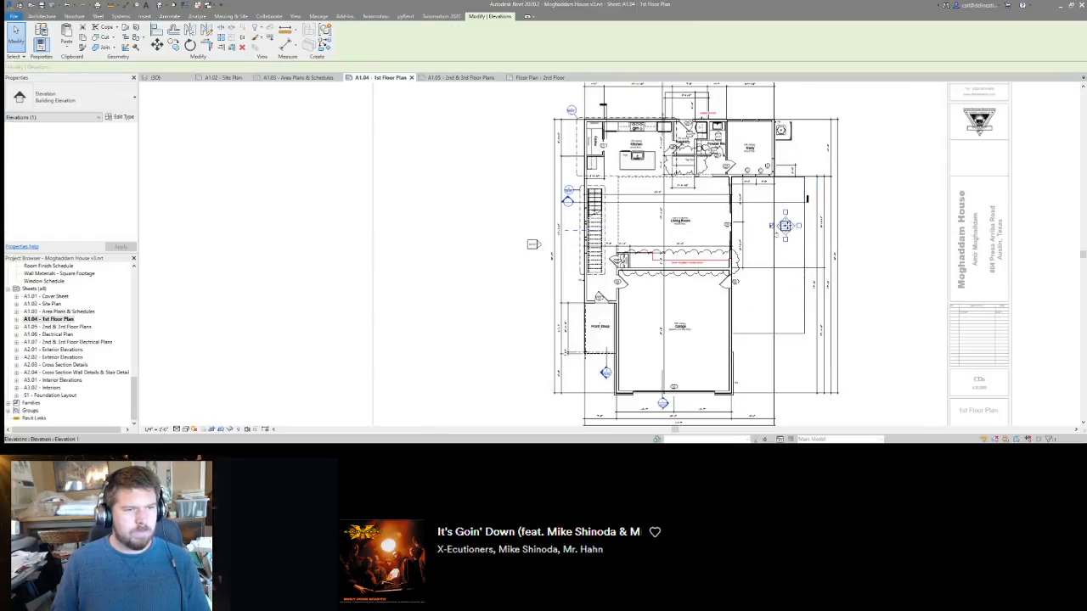
{"action": "mouse_move", "coordinate": [786, 226]}
{"action": "left_mouse_down"}
{"action": "mouse_move", "coordinate": [868, 226]}
{"action": "mouse_move", "coordinate": [881, 256]}
{"action": "left_mouse_up"}
{"action": "left_click", "coordinate": [820, 304]}
{"action": "middle_click_drag", "start_coordinate": [786, 212], "coordinate": [793, 190]}
{"action": "scroll", "coordinate": [794, 188], "scroll_direction": "down", "scroll_amount": 2}
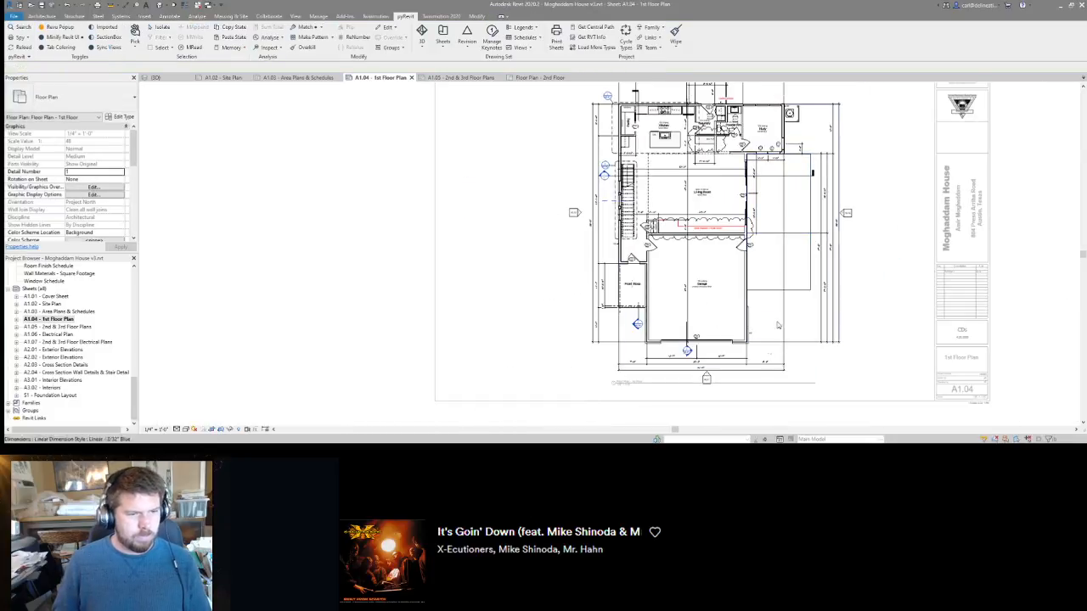
Shift the slab, room and overall horizontal dimension strings above the Kitchen and Laundry farther up, clear of the slab outline.
{"action": "middle_click_drag", "start_coordinate": [795, 129], "coordinate": [818, 204]}
{"action": "scroll", "coordinate": [701, 141], "scroll_direction": "up", "scroll_amount": 2}
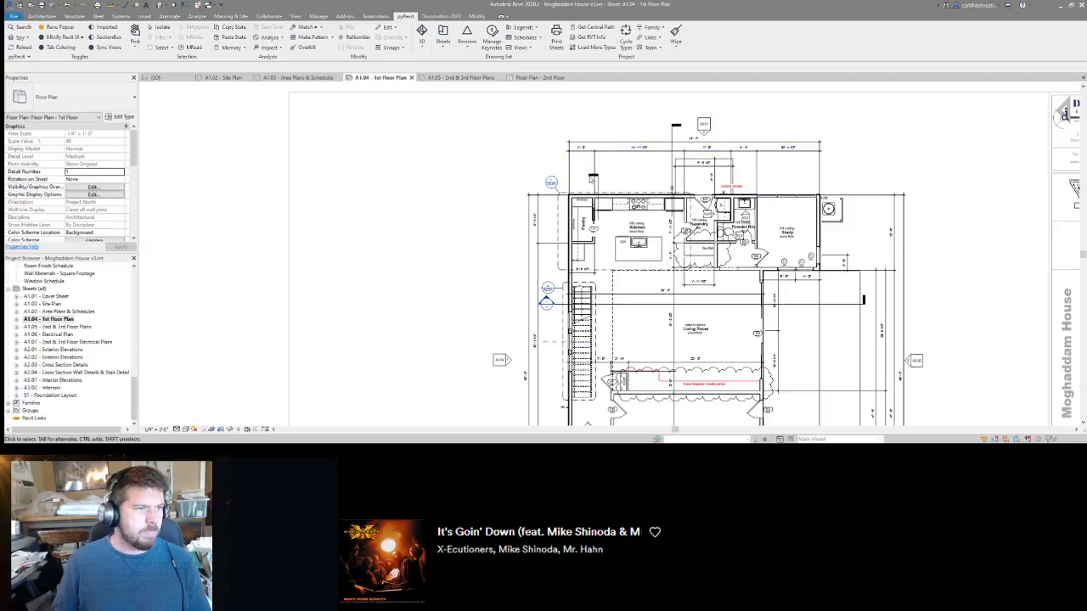
{"action": "scroll", "coordinate": [592, 178], "scroll_direction": "up", "scroll_amount": 2}
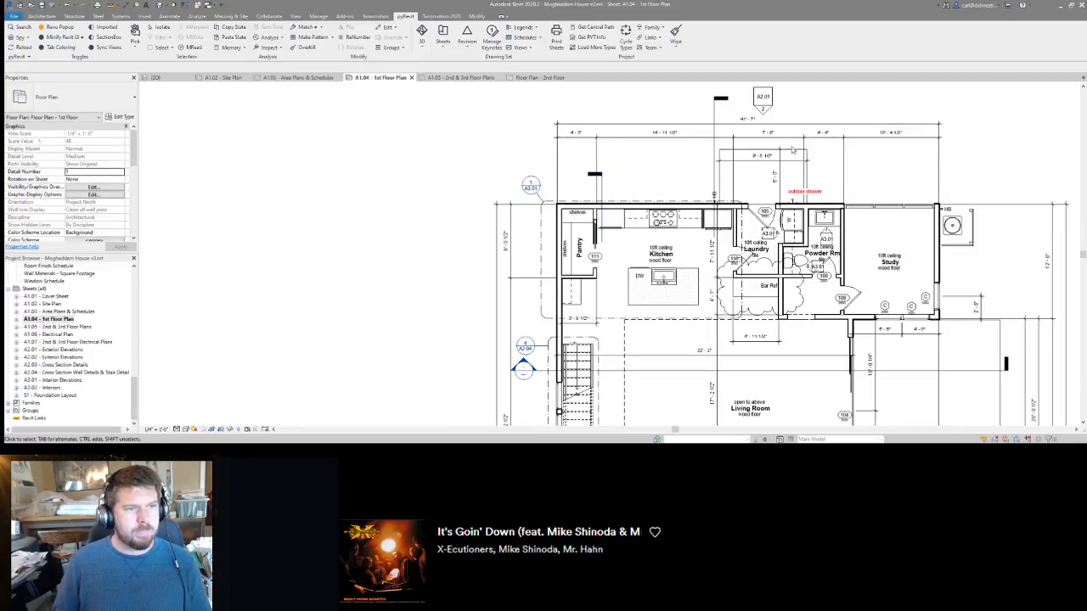
{"action": "left_click", "coordinate": [751, 160]}
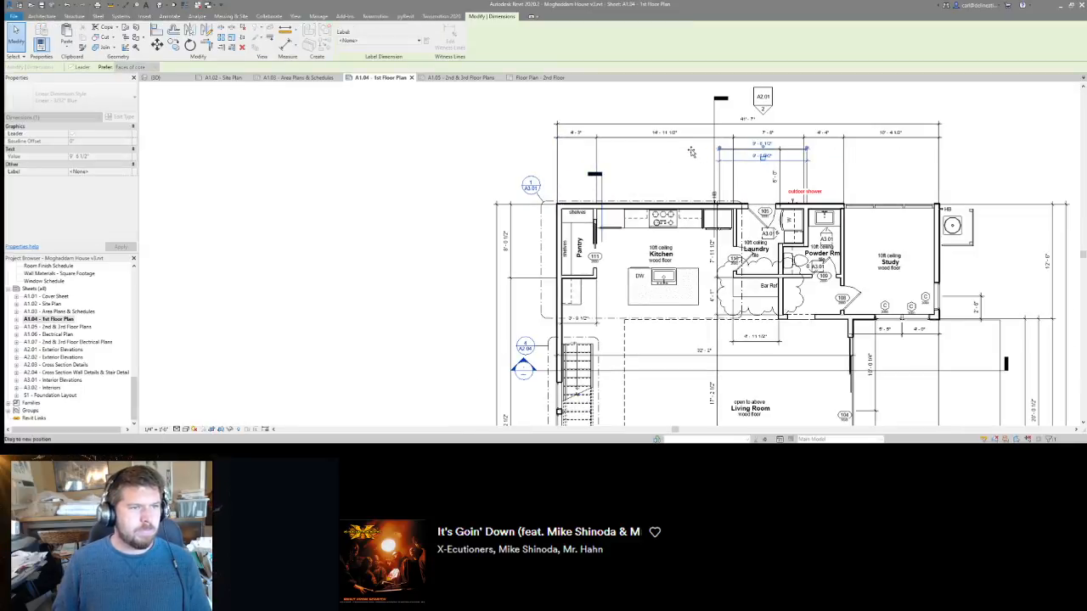
{"action": "left_click_drag", "start_coordinate": [692, 155], "coordinate": [676, 113]}
{"action": "left_click", "coordinate": [748, 137], "text": "ctrl"}
{"action": "left_click", "coordinate": [744, 124], "text": "ctrl"}
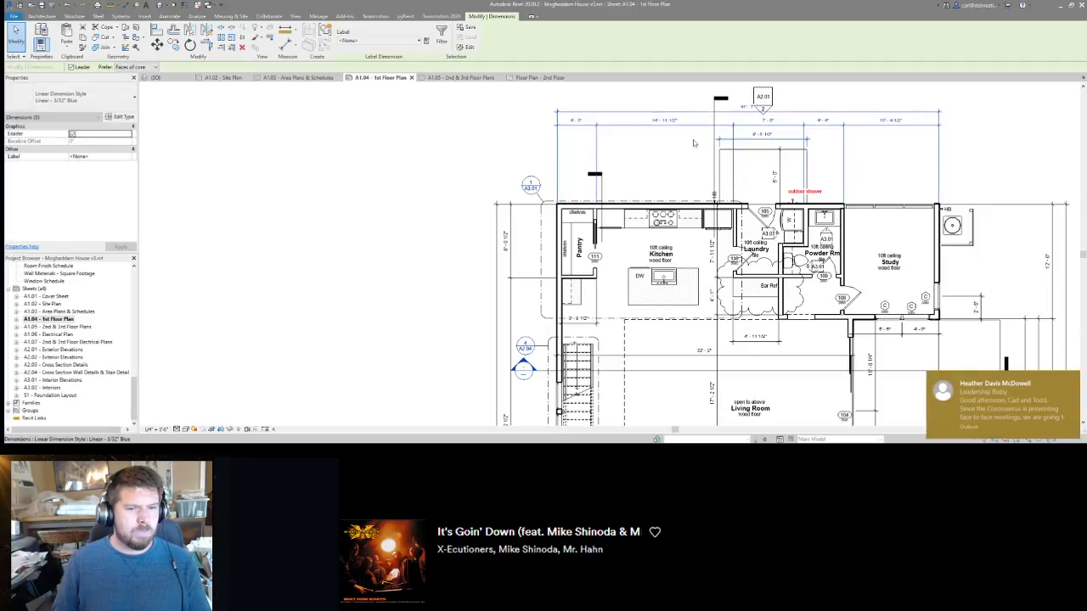
{"action": "left_click", "coordinate": [694, 143]}
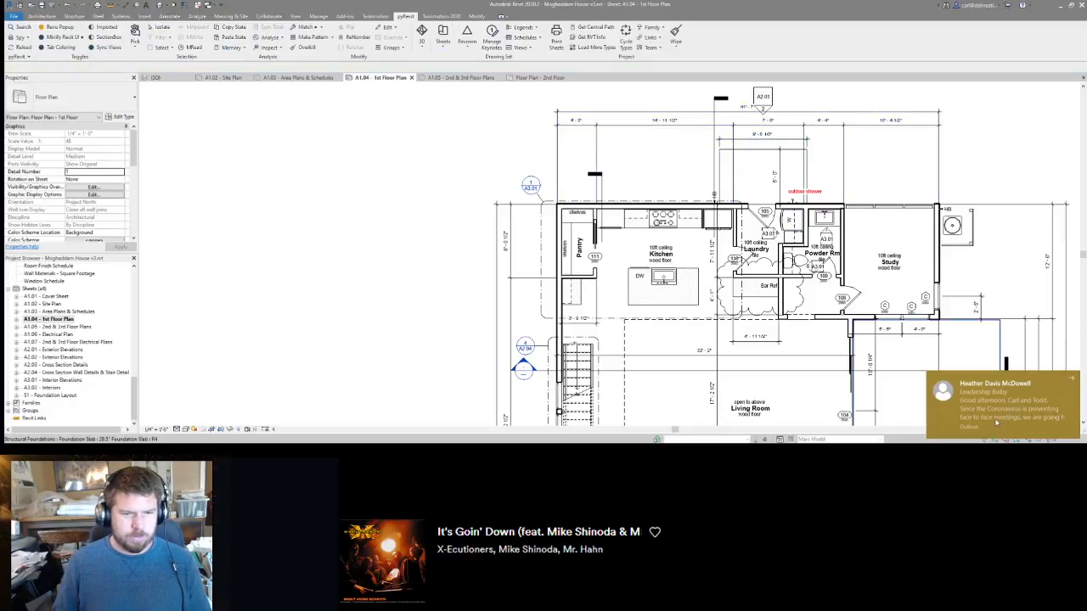
Dismiss the incoming e-mail notification, check the Outlook inbox, and return to the floor plan sheet.
{"action": "left_click", "coordinate": [1071, 380]}
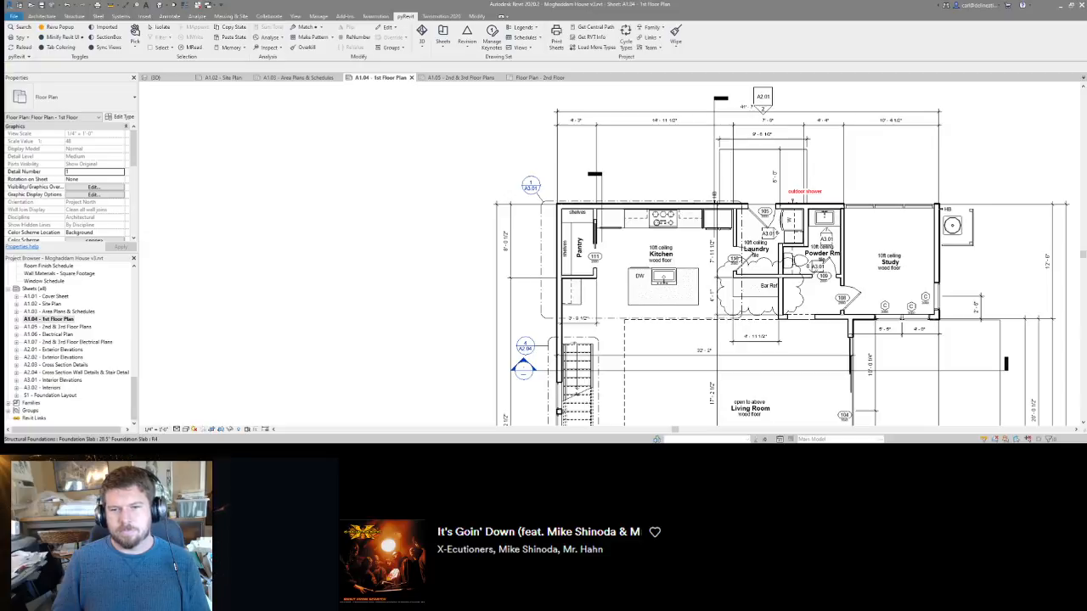
{"action": "key", "text": "alt+Tab"}
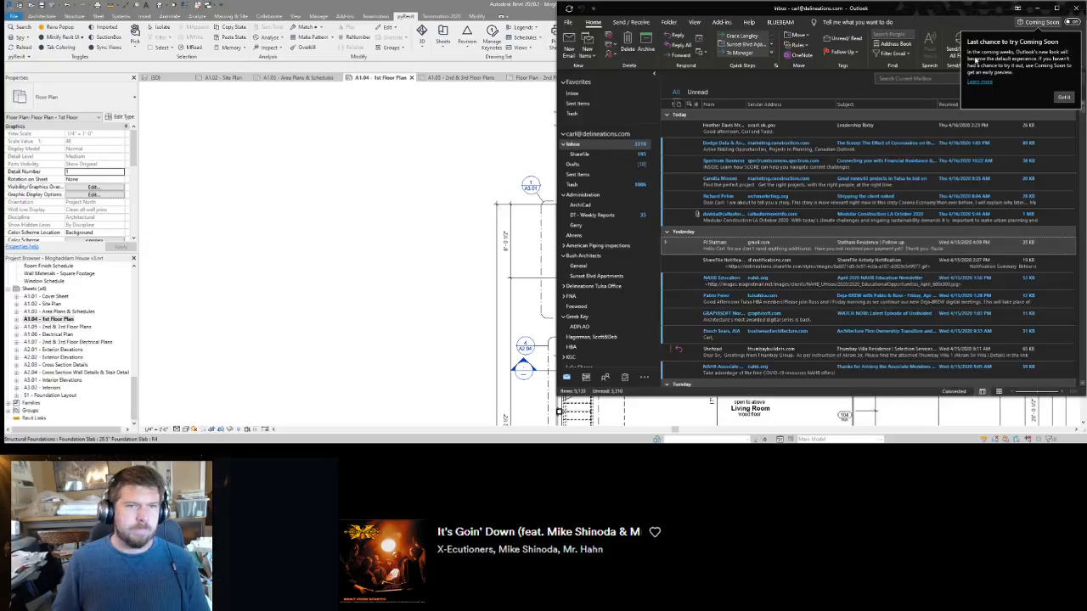
{"action": "left_click", "coordinate": [1036, 9]}
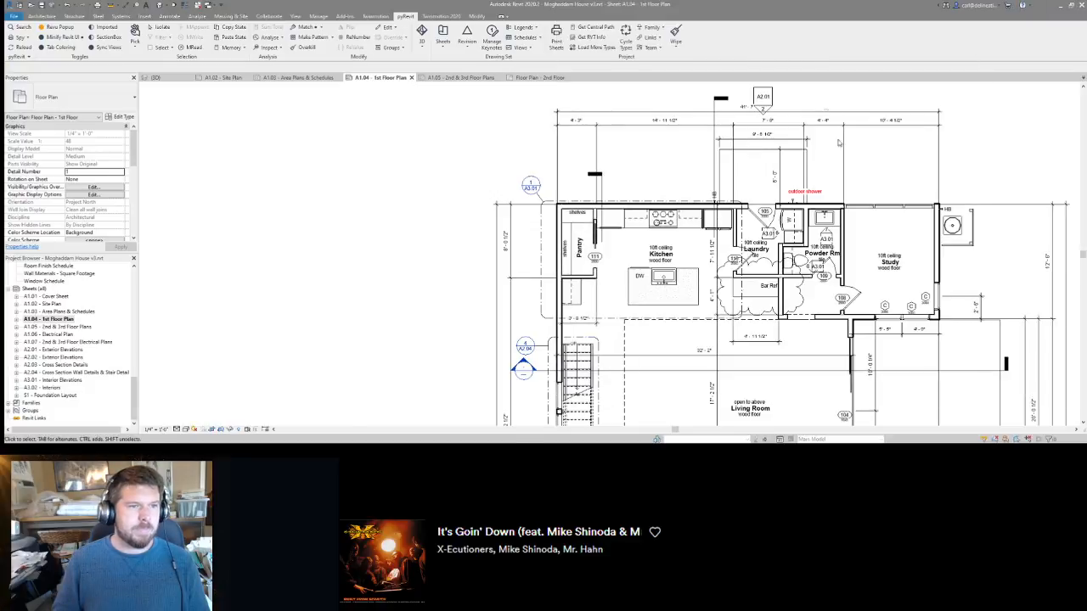
Try to extend the vertical dimension string beside the Study to the edge of the outdoor shower slab.
{"action": "scroll", "coordinate": [789, 162], "scroll_direction": "down", "scroll_amount": 4}
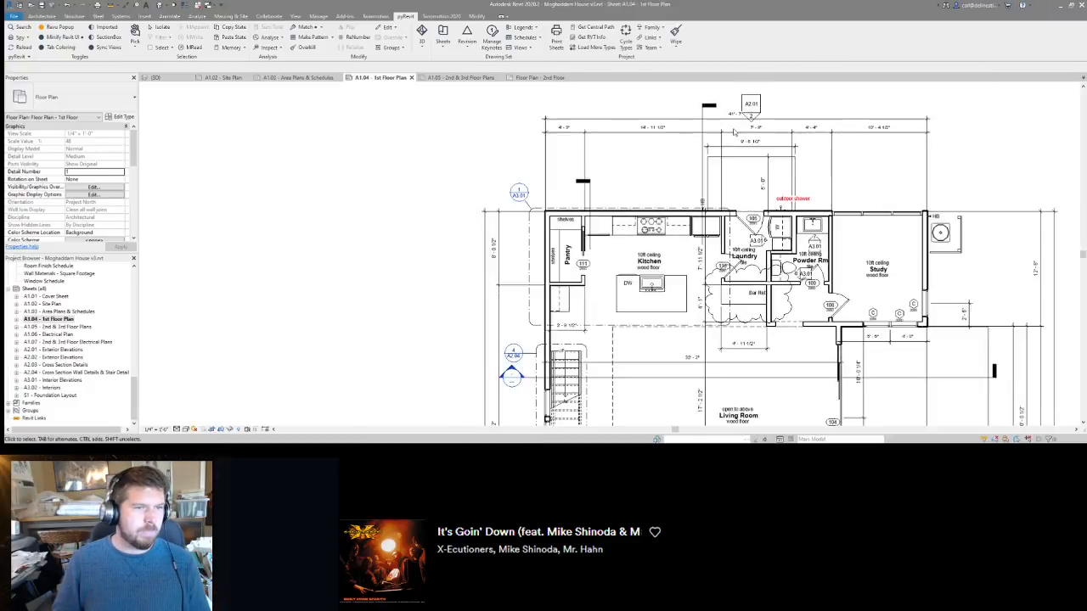
{"action": "left_click", "coordinate": [759, 156]}
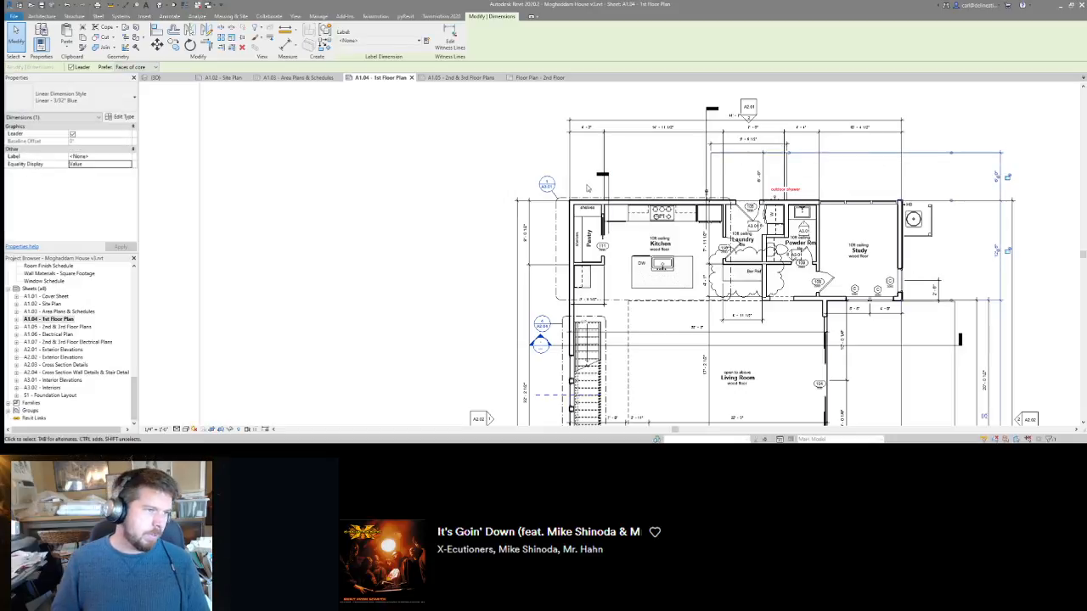
{"action": "middle_click_drag", "start_coordinate": [559, 210], "coordinate": [597, 207]}
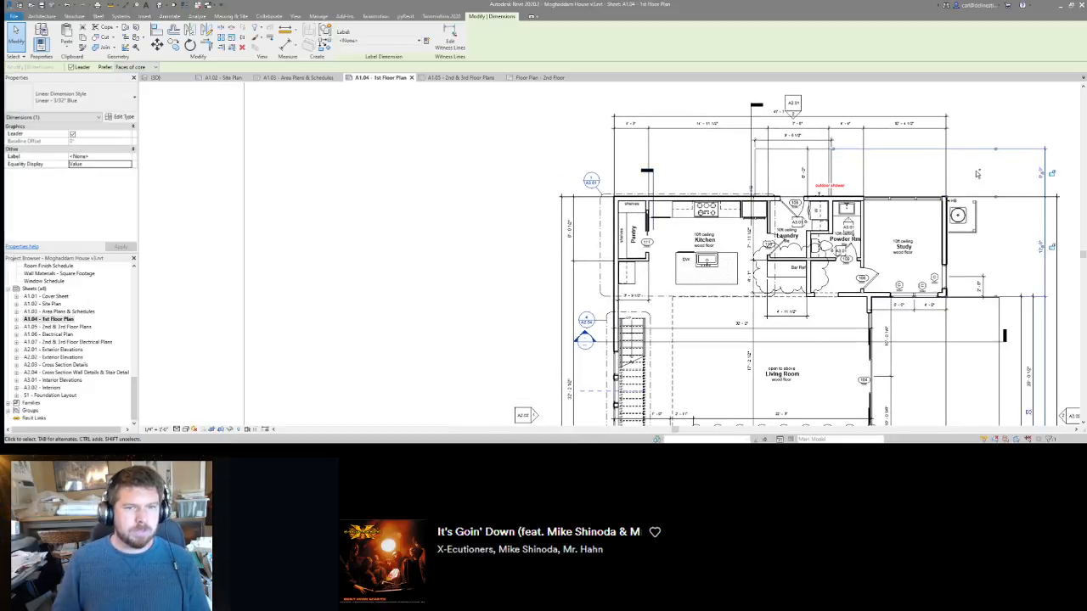
{"action": "key", "text": "Delete"}
{"action": "middle_click_drag", "start_coordinate": [977, 174], "coordinate": [933, 178]}
Add a witness line at the outdoor shower slab's upper edge to the vertical dimension string beside the Pantry.
{"action": "left_click", "coordinate": [529, 225]}
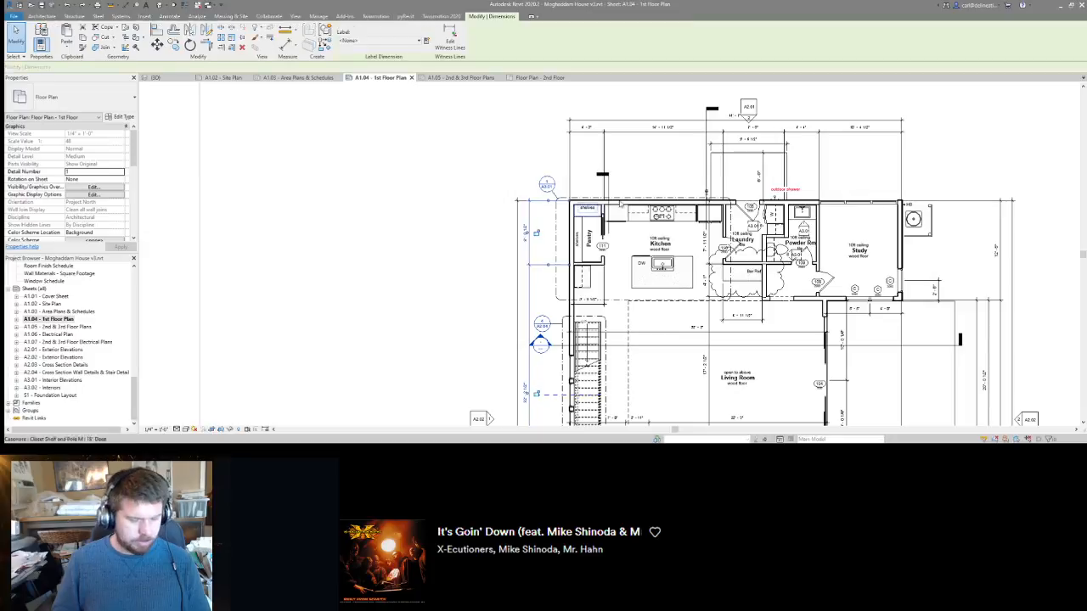
{"action": "key", "text": "e"}
{"action": "key", "text": "w"}
{"action": "left_click", "coordinate": [720, 153]}
{"action": "left_click", "coordinate": [641, 162]}
{"action": "key", "text": "Escape"}
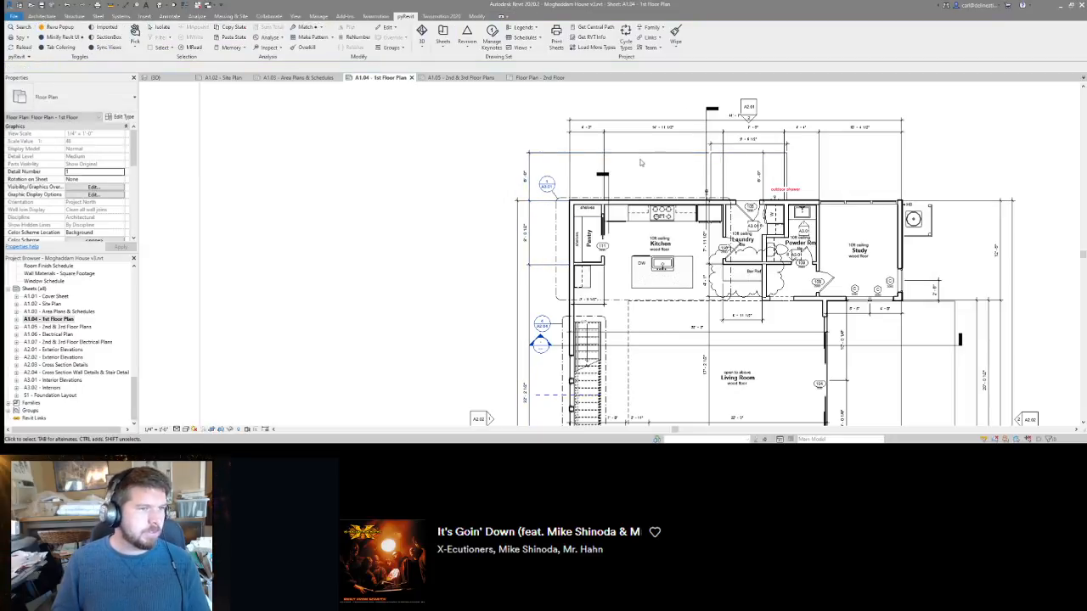
Align the ends of the two section lines above the Pantry and Kitchen at the same height, just below the dimension strings.
{"action": "middle_click_drag", "start_coordinate": [640, 162], "coordinate": [643, 146]}
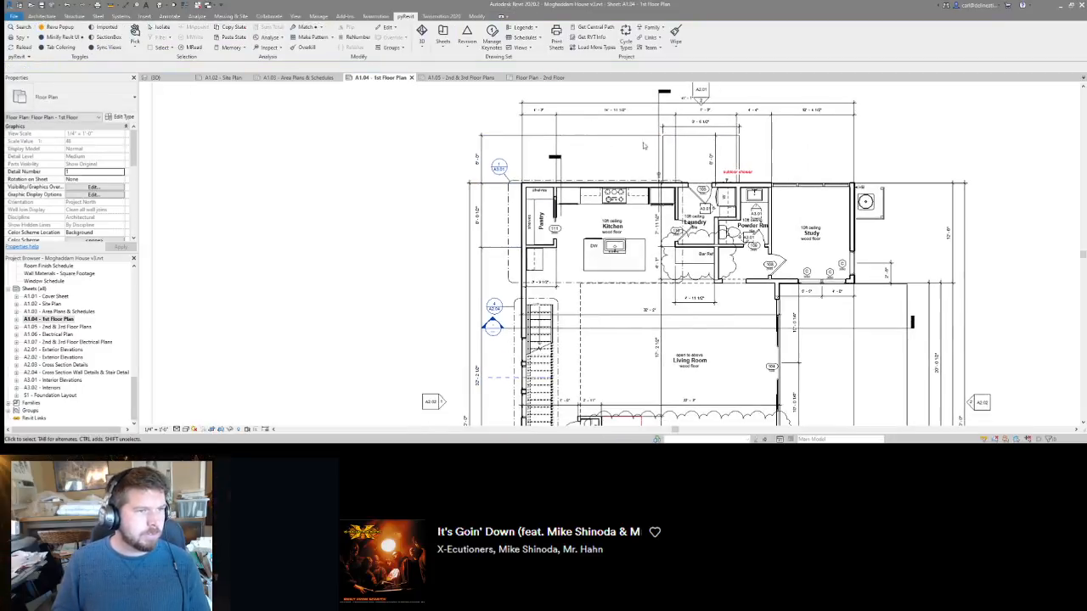
{"action": "left_click", "coordinate": [560, 163]}
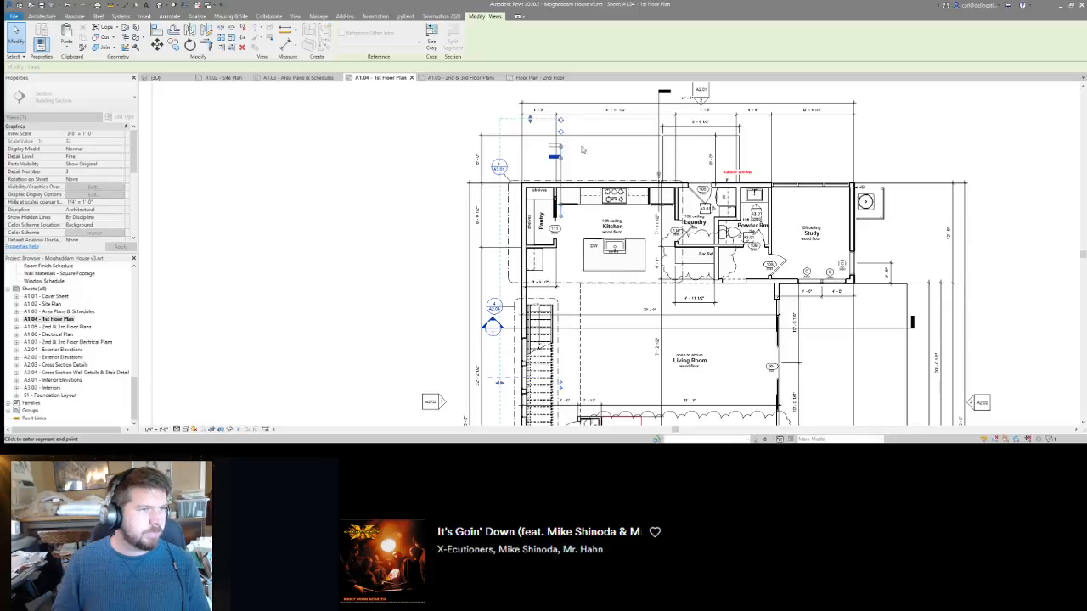
{"action": "left_click_drag", "start_coordinate": [582, 147], "coordinate": [582, 147]}
{"action": "left_click", "coordinate": [659, 108]}
{"action": "left_click_drag", "start_coordinate": [659, 92], "coordinate": [657, 132]}
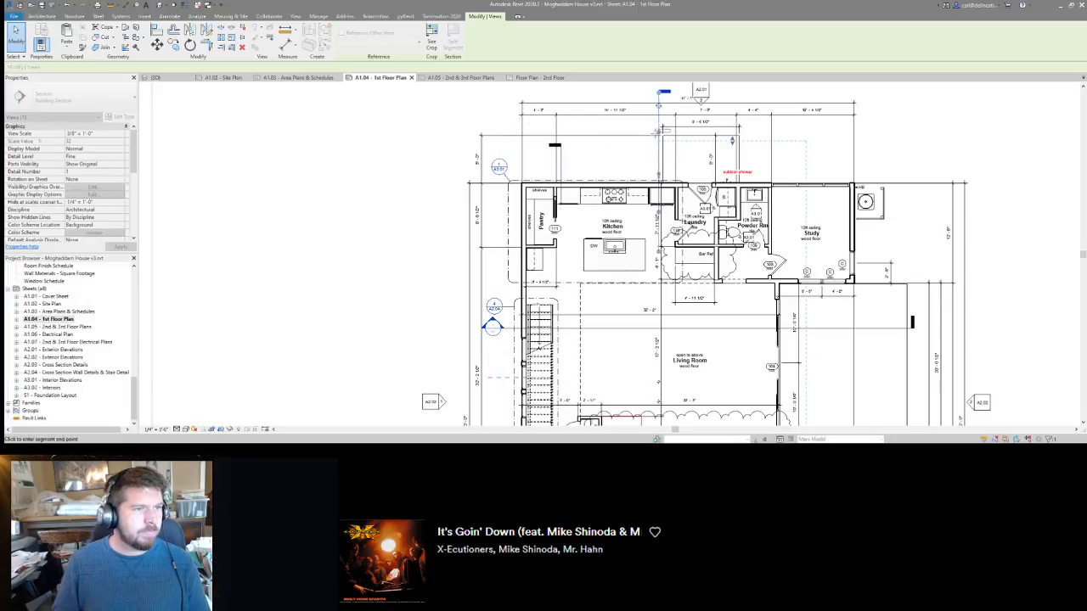
{"action": "left_click_drag", "start_coordinate": [567, 154], "coordinate": [568, 152]}
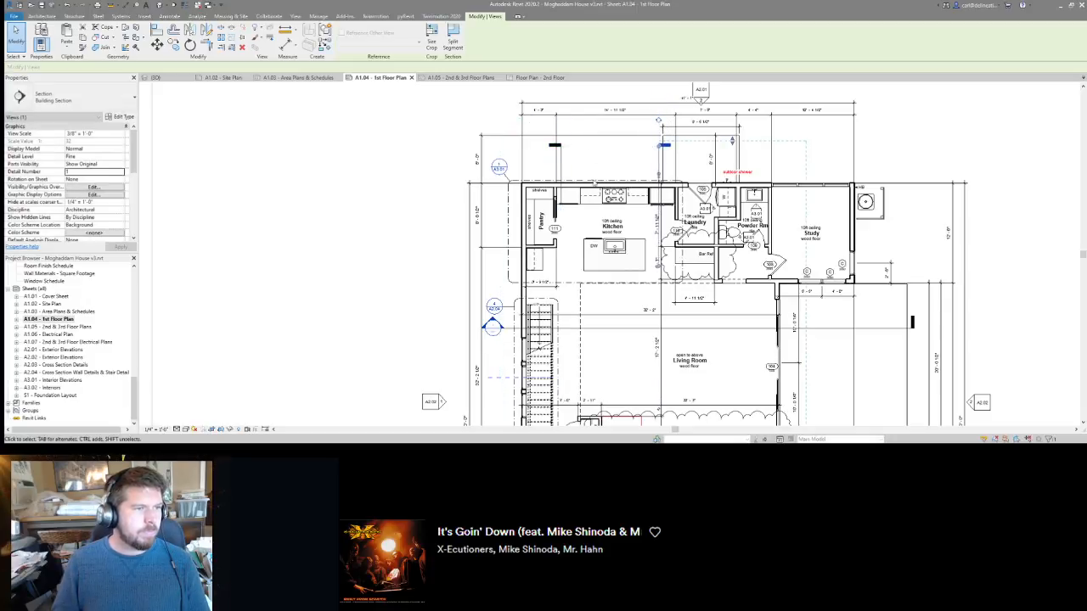
Move the 3/A2.04 section marker below the Front Stoop down in line with the 1/A2.03 marker at the Garage door.
{"action": "middle_click_drag", "start_coordinate": [621, 152], "coordinate": [637, 113]}
{"action": "scroll", "coordinate": [637, 112], "scroll_direction": "down", "scroll_amount": 4}
{"action": "scroll", "coordinate": [599, 380], "scroll_direction": "up", "scroll_amount": 1}
{"action": "scroll", "coordinate": [601, 383], "scroll_direction": "up", "scroll_amount": 2}
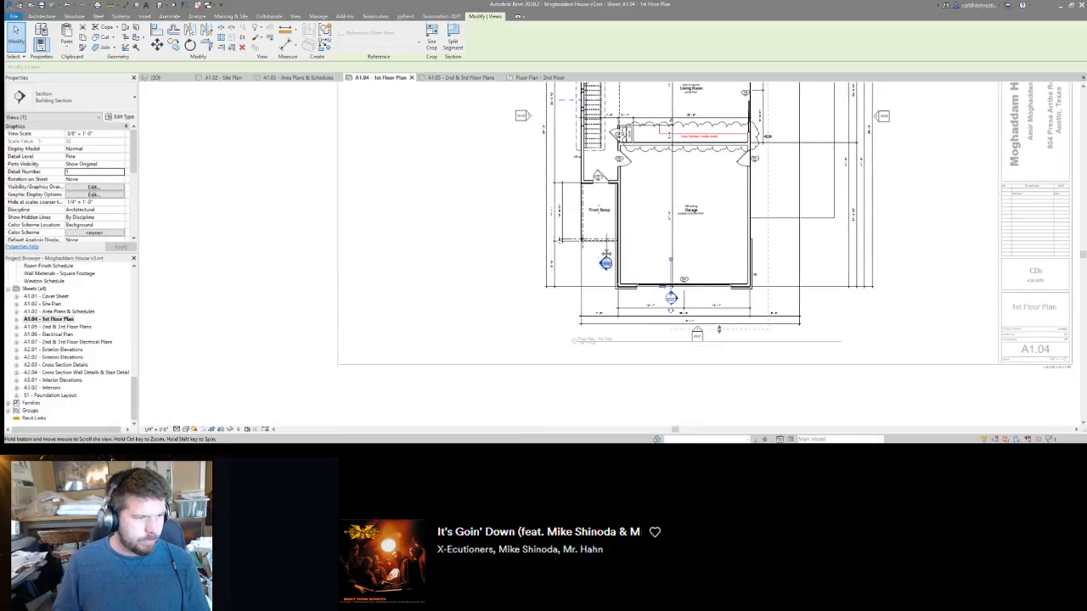
{"action": "scroll", "coordinate": [606, 254], "scroll_direction": "up", "scroll_amount": 1}
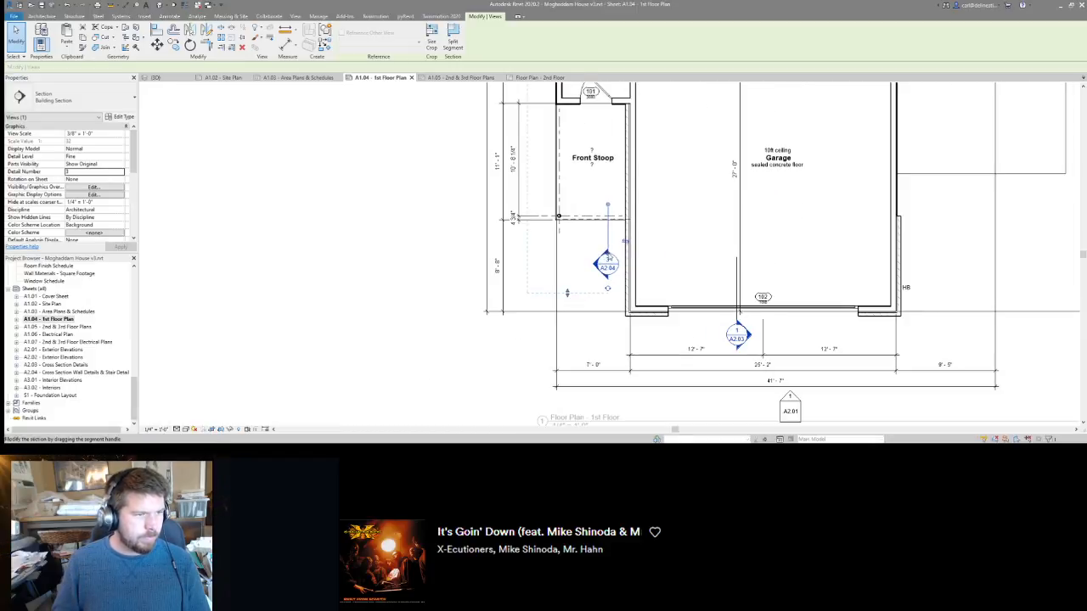
{"action": "mouse_move", "coordinate": [608, 254]}
{"action": "left_mouse_down"}
{"action": "mouse_move", "coordinate": [613, 328]}
{"action": "mouse_move", "coordinate": [737, 330]}
{"action": "mouse_move", "coordinate": [626, 326]}
{"action": "mouse_move", "coordinate": [638, 332]}
{"action": "left_mouse_up"}
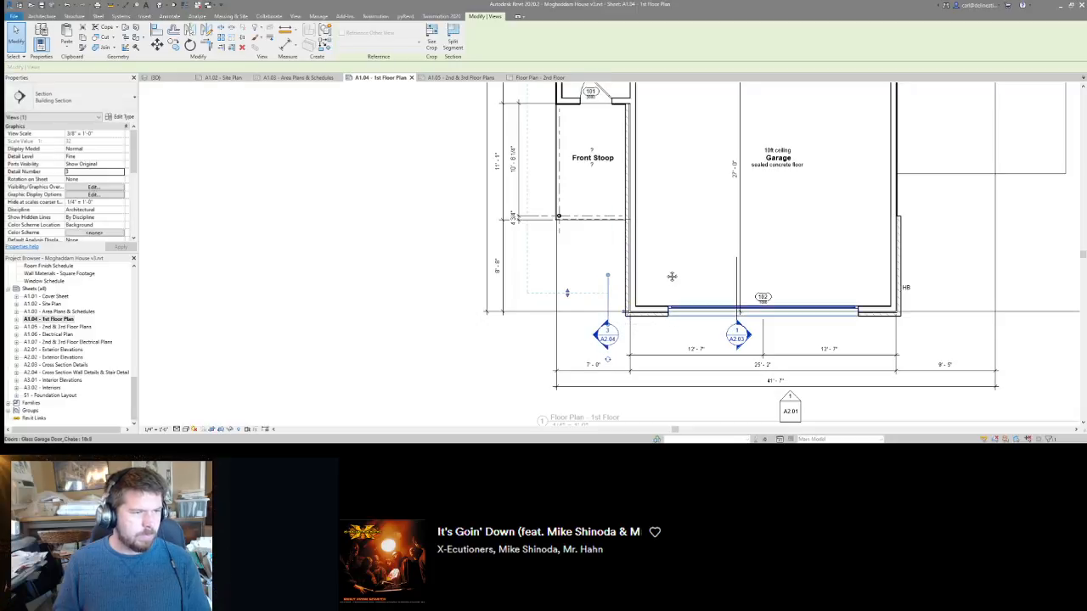
Extend the broken end of the 3/A2.04 section line up to the Front Stoop.
{"action": "scroll", "coordinate": [672, 277], "scroll_direction": "down", "scroll_amount": 2}
{"action": "left_click", "coordinate": [668, 275]}
{"action": "left_click", "coordinate": [621, 289]}
{"action": "left_click_drag", "start_coordinate": [621, 276], "coordinate": [620, 223]}
{"action": "key", "text": "Escape"}
{"action": "scroll", "coordinate": [637, 292], "scroll_direction": "down", "scroll_amount": 5}
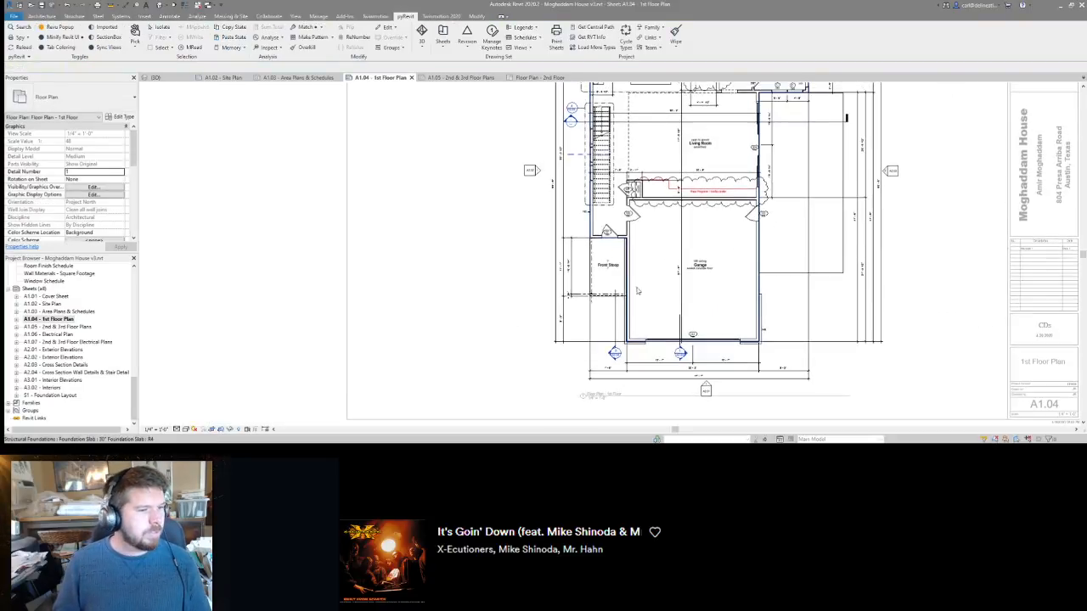
Examine the dimension strings and markers around the Garage, Front Stoop, stairs and Living Room.
{"action": "middle_click_drag", "start_coordinate": [670, 284], "coordinate": [670, 313]}
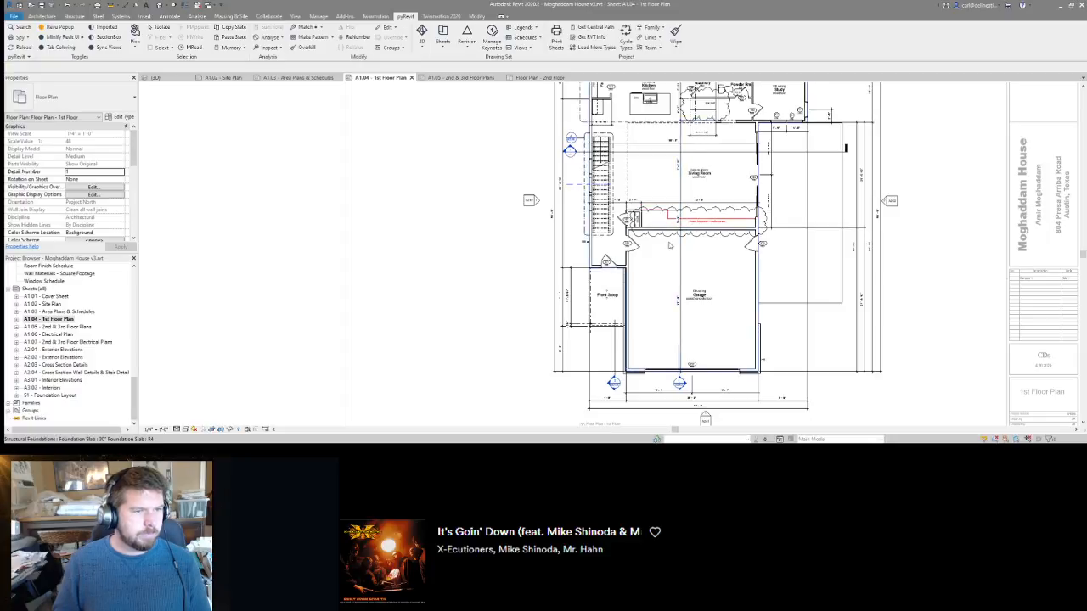
{"action": "scroll", "coordinate": [662, 254], "scroll_direction": "up", "scroll_amount": 3}
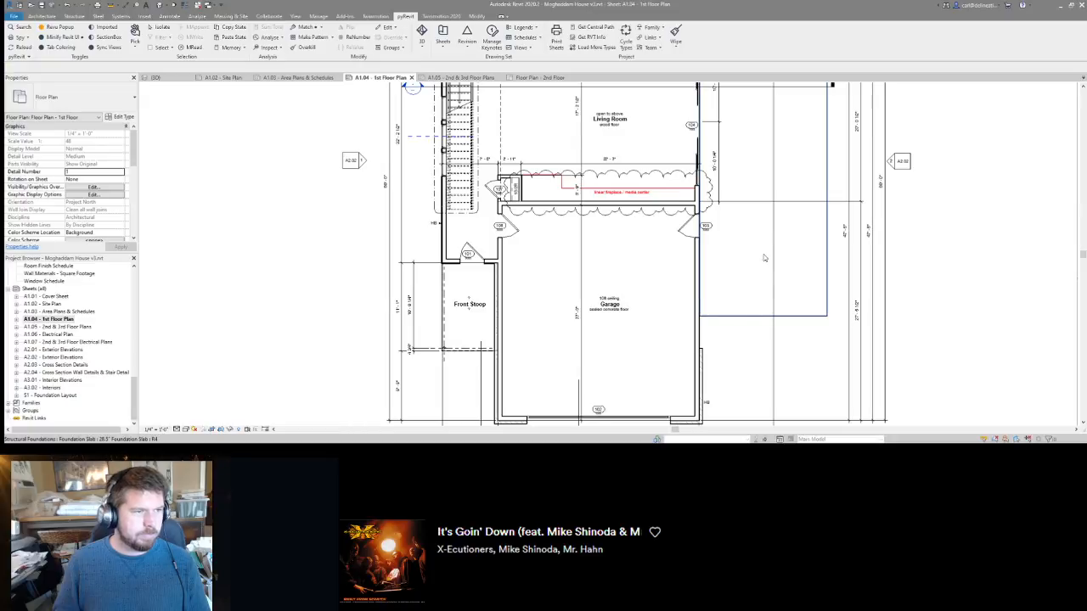
{"action": "middle_click_drag", "start_coordinate": [767, 258], "coordinate": [751, 232]}
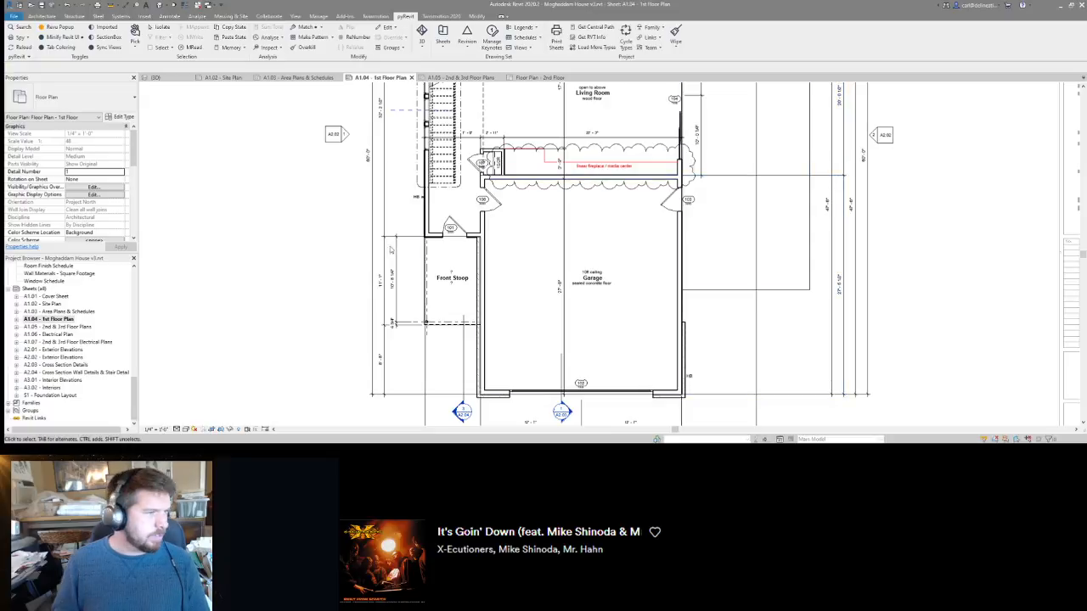
{"action": "scroll", "coordinate": [328, 207], "scroll_direction": "down", "scroll_amount": 4}
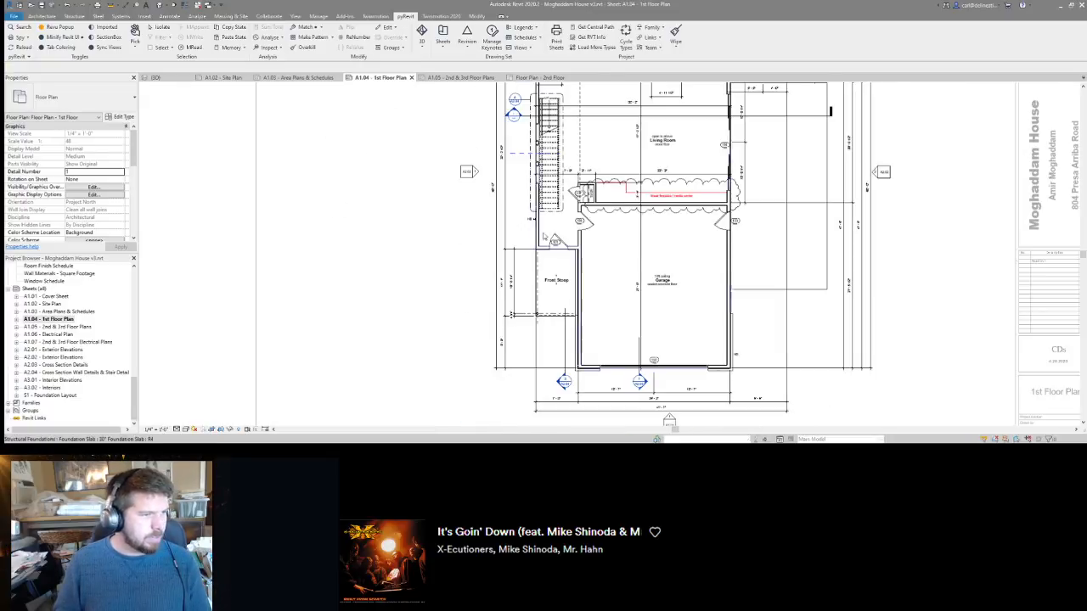
{"action": "scroll", "coordinate": [540, 240], "scroll_direction": "up", "scroll_amount": 4}
{"action": "middle_click_drag", "start_coordinate": [501, 189], "coordinate": [499, 264]}
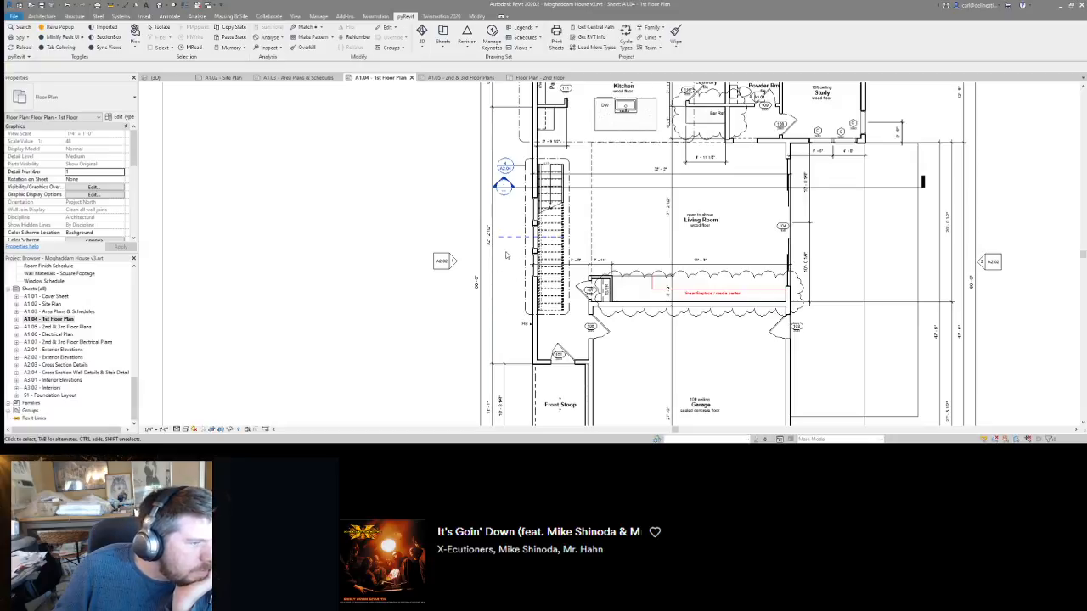
{"action": "middle_click_drag", "start_coordinate": [524, 160], "coordinate": [554, 169]}
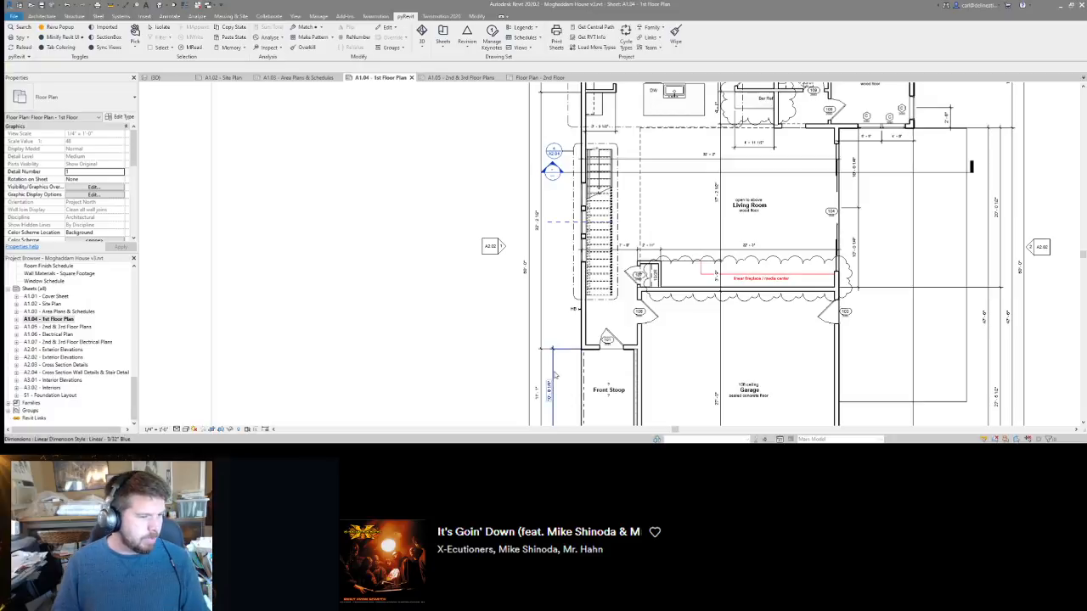
{"action": "middle_click_drag", "start_coordinate": [555, 373], "coordinate": [593, 378]}
{"action": "left_click", "coordinate": [578, 305]}
{"action": "key", "text": "w"}
{"action": "scroll", "coordinate": [611, 231], "scroll_direction": "up", "scroll_amount": 1}
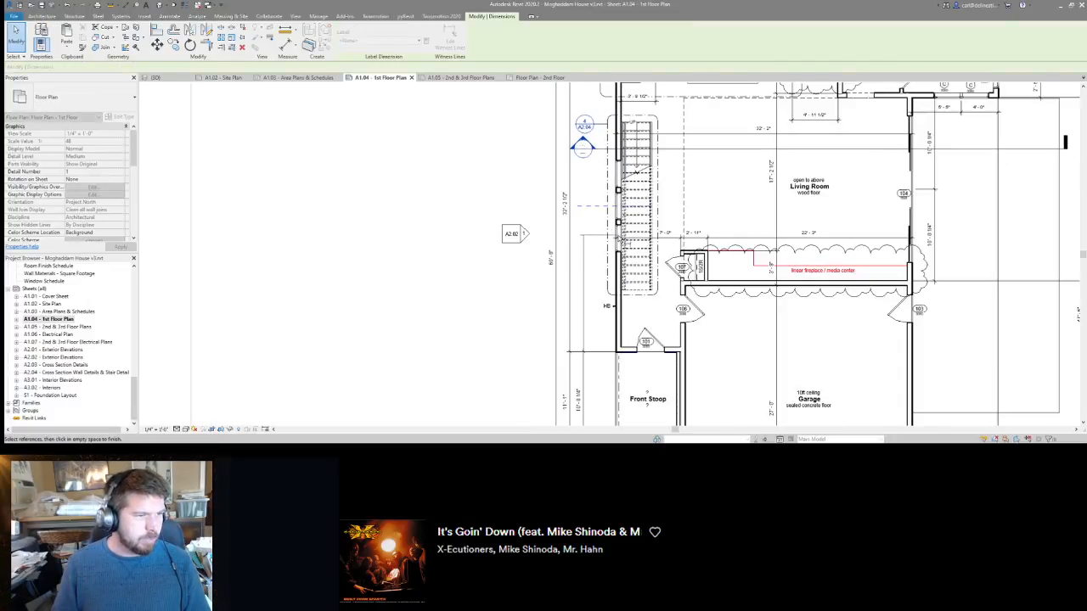
{"action": "key", "text": "Escape"}
{"action": "key", "text": "Escape"}
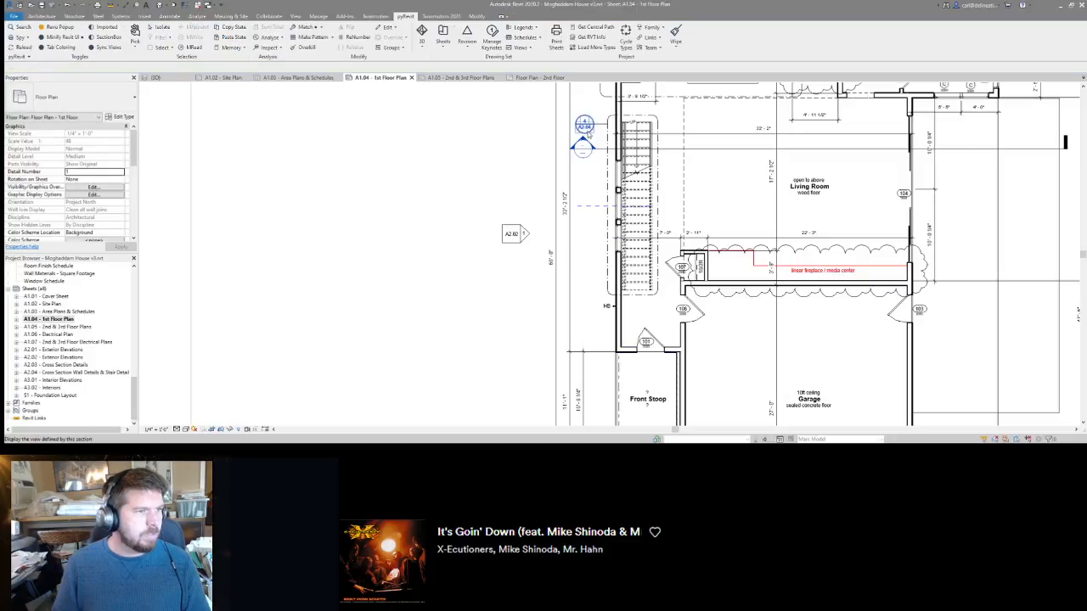
Open the stair plan view referenced by the 4/A2.04 callout at the stairs.
{"action": "double_click", "coordinate": [586, 130]}
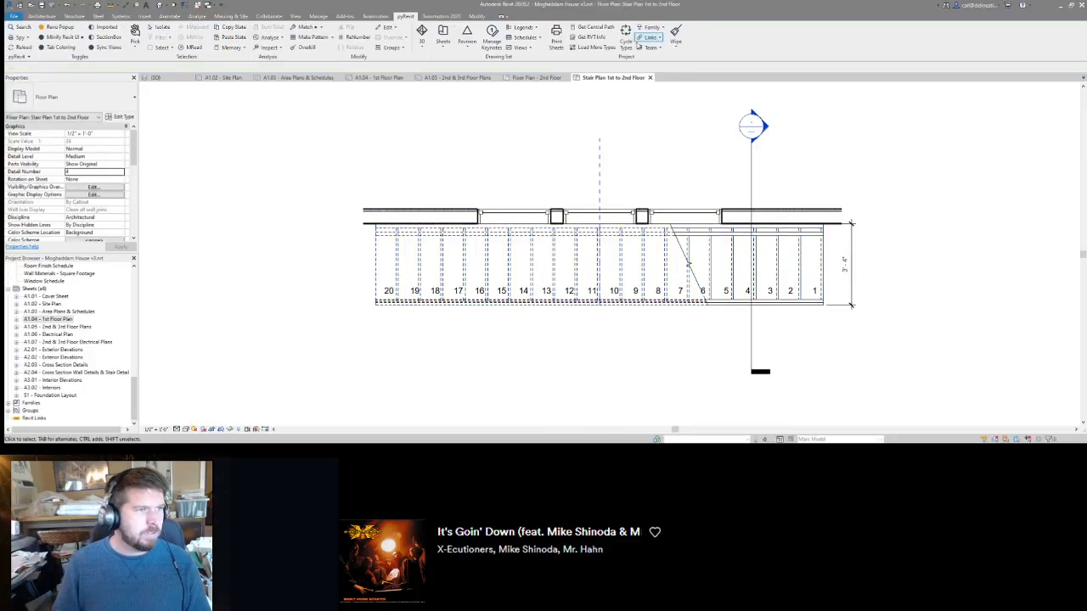
Close the stair plan and extend the dimension string beside the Front Stoop to the three stair windows and the Pantry wall.
{"action": "left_click", "coordinate": [650, 77]}
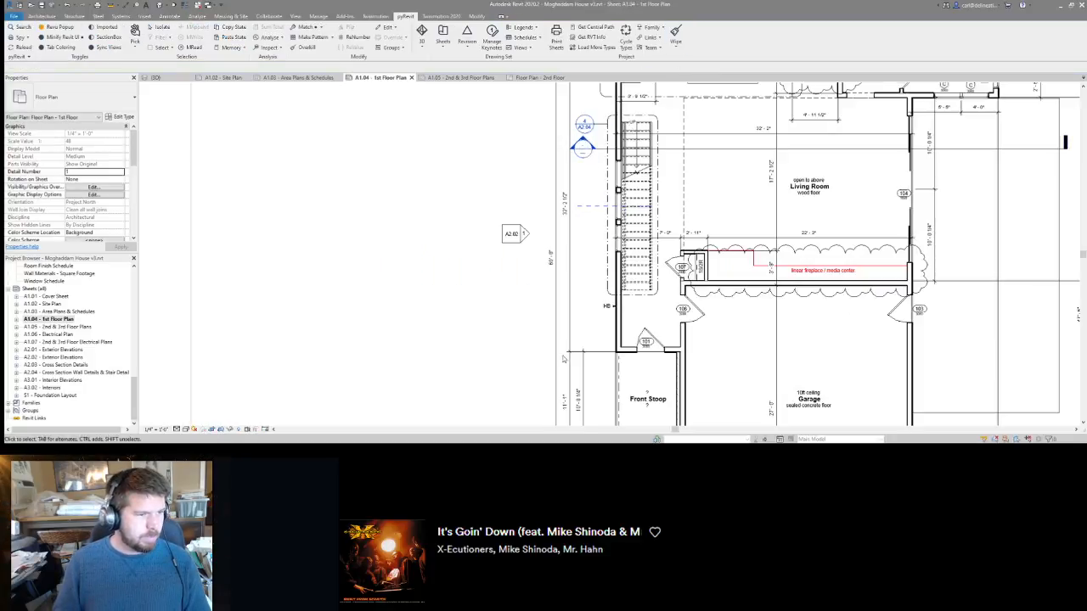
{"action": "left_click", "coordinate": [583, 378]}
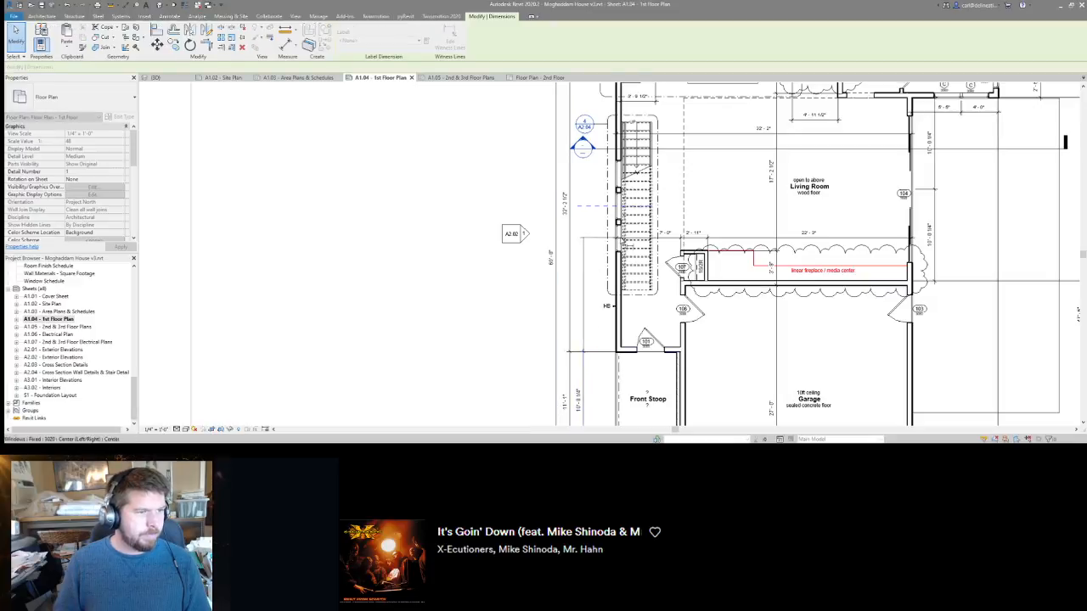
{"action": "left_click", "coordinate": [621, 207]}
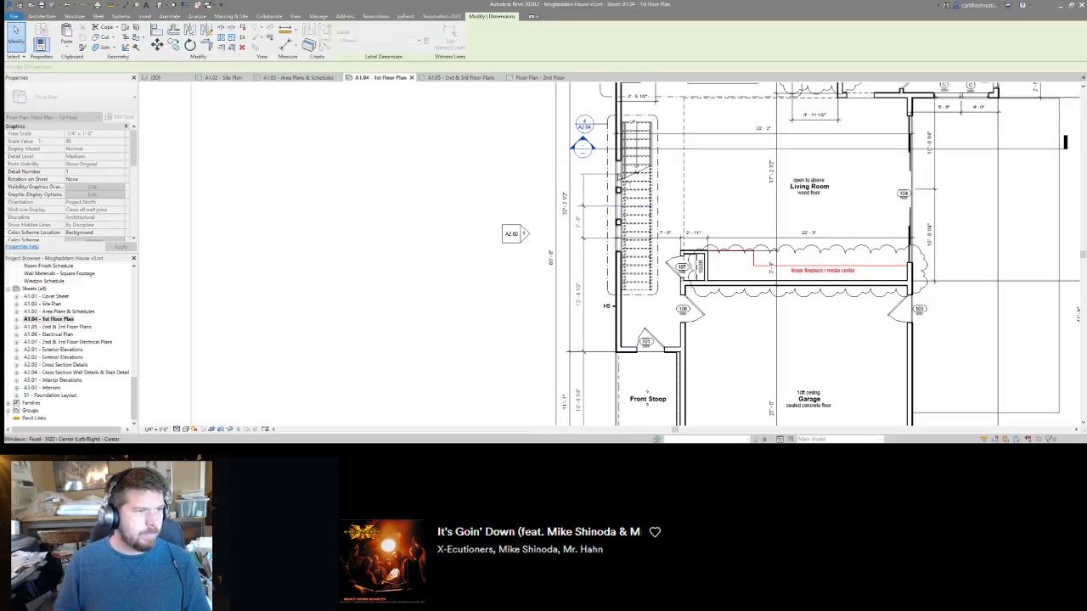
{"action": "middle_click_drag", "start_coordinate": [605, 173], "coordinate": [599, 292]}
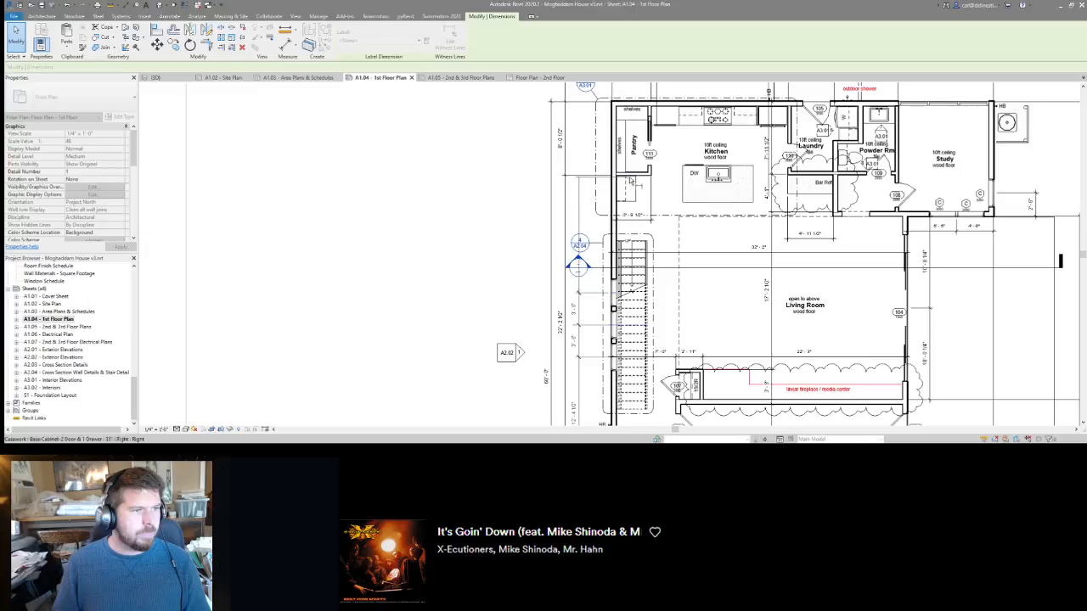
{"action": "scroll", "coordinate": [644, 179], "scroll_direction": "up", "scroll_amount": 3}
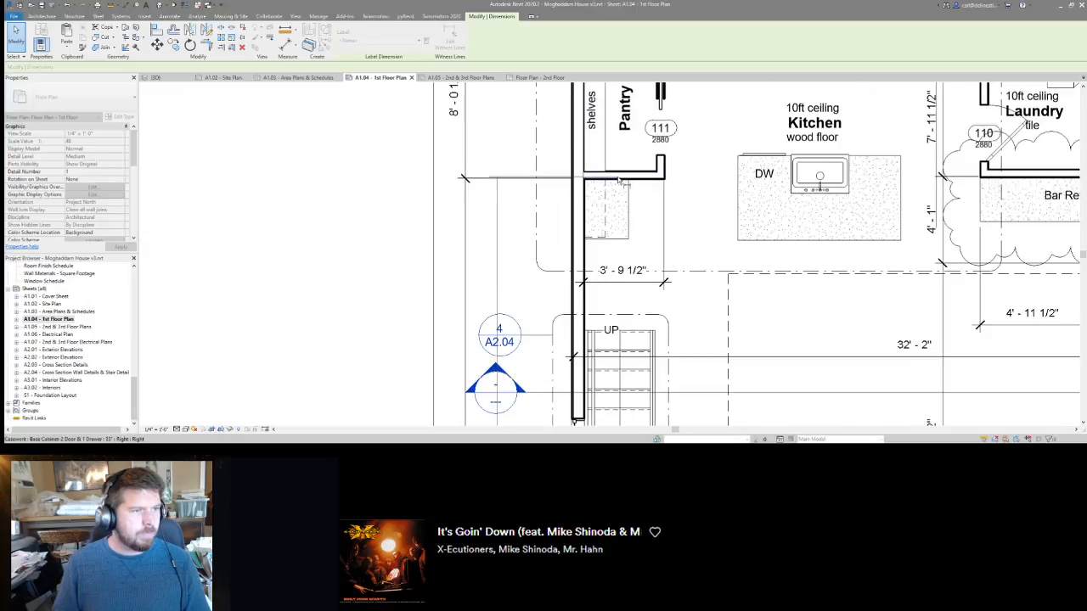
{"action": "scroll", "coordinate": [628, 179], "scroll_direction": "down", "scroll_amount": 2}
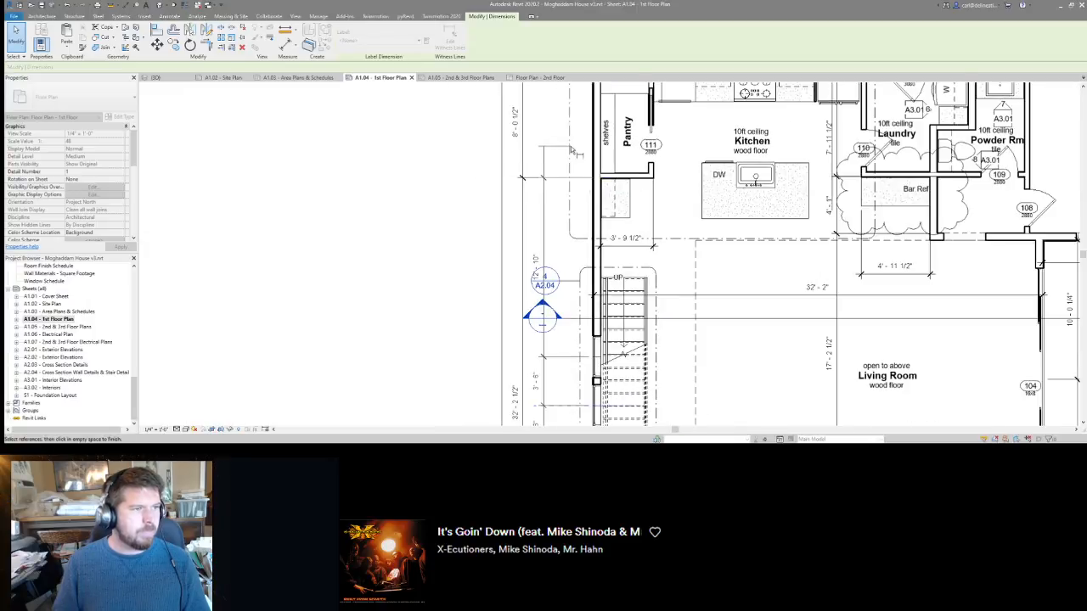
{"action": "scroll", "coordinate": [573, 151], "scroll_direction": "down", "scroll_amount": 2}
{"action": "left_click", "coordinate": [417, 218]}
{"action": "scroll", "coordinate": [554, 215], "scroll_direction": "up", "scroll_amount": 2}
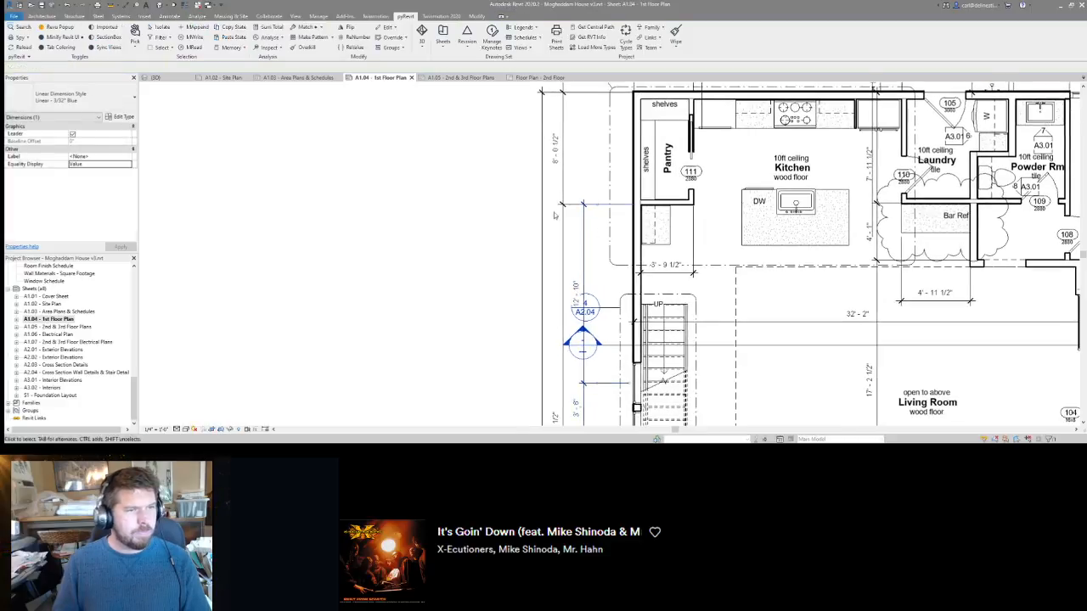
Move the 4/A2.04 callout head and the unnumbered section head by the stairs clear of the inner dimension string.
{"action": "key", "text": "Escape"}
{"action": "middle_click_drag", "start_coordinate": [761, 223], "coordinate": [676, 208]}
{"action": "scroll", "coordinate": [676, 208], "scroll_direction": "down", "scroll_amount": 1}
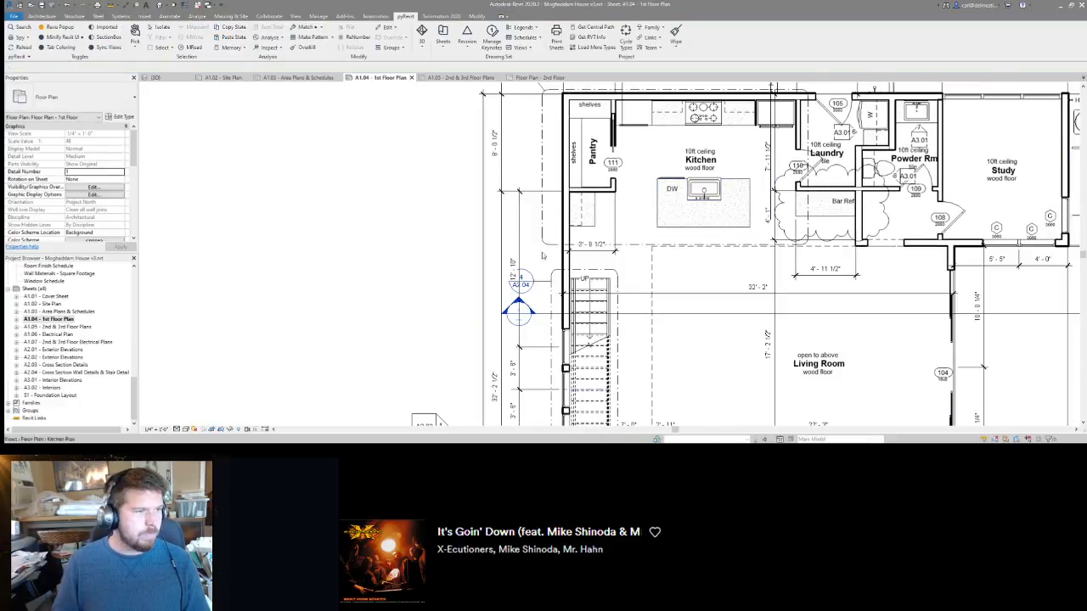
{"action": "left_click_drag", "start_coordinate": [518, 283], "coordinate": [547, 265]}
{"action": "middle_click_drag", "start_coordinate": [555, 273], "coordinate": [573, 175]}
{"action": "left_click", "coordinate": [557, 215]}
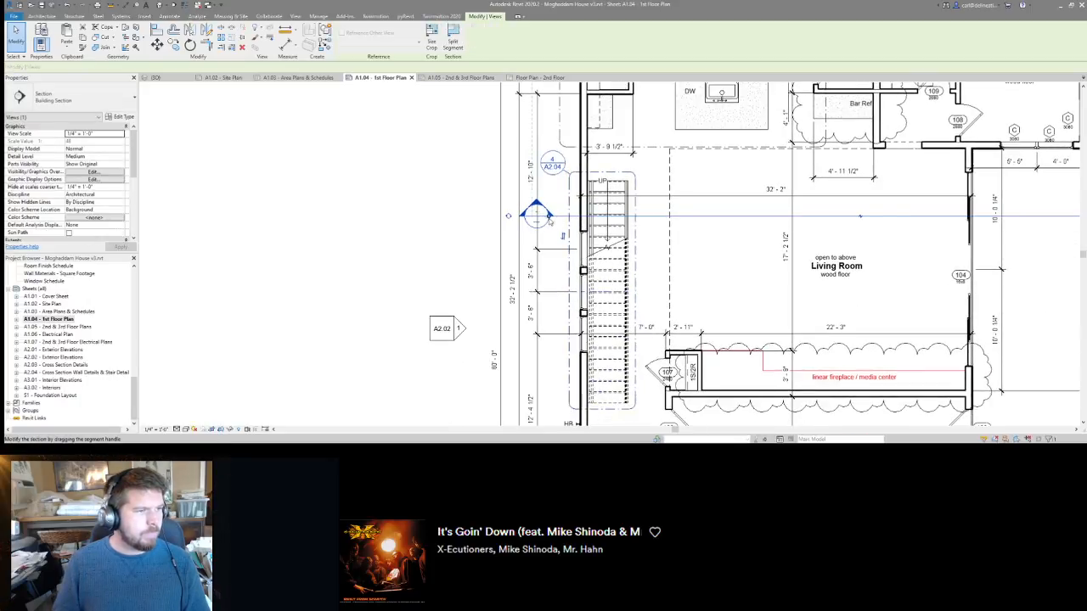
{"action": "mouse_move", "coordinate": [548, 218]}
{"action": "left_mouse_down"}
{"action": "mouse_move", "coordinate": [569, 219]}
{"action": "mouse_move", "coordinate": [561, 229]}
{"action": "left_mouse_up"}
Shift the three dimension strings beside the stairs farther from the building and move the 1/A2.02 elevation marker closer to them.
{"action": "left_click_drag", "start_coordinate": [559, 234], "coordinate": [510, 238]}
{"action": "key", "text": "Escape"}
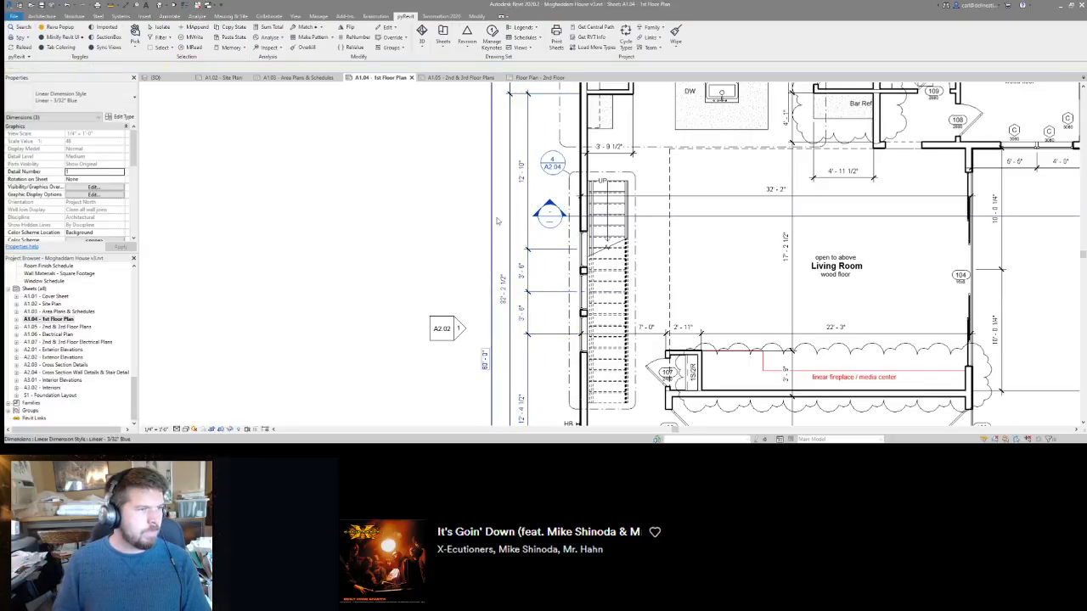
{"action": "scroll", "coordinate": [453, 328], "scroll_direction": "down", "scroll_amount": 1}
{"action": "middle_click_drag", "start_coordinate": [448, 332], "coordinate": [489, 290]}
{"action": "left_click", "coordinate": [486, 292]}
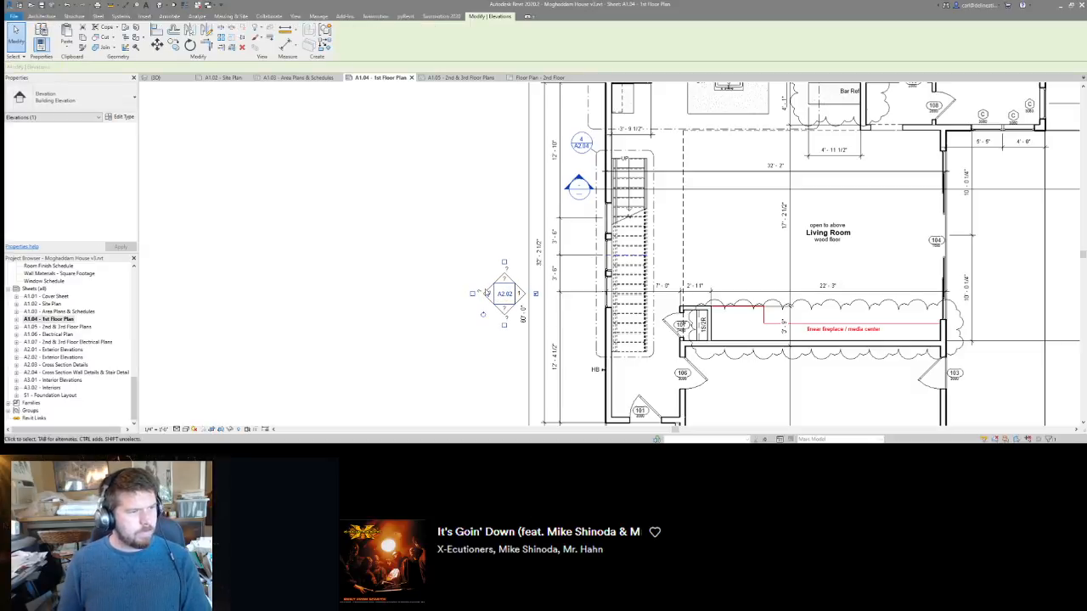
{"action": "key", "text": "Escape"}
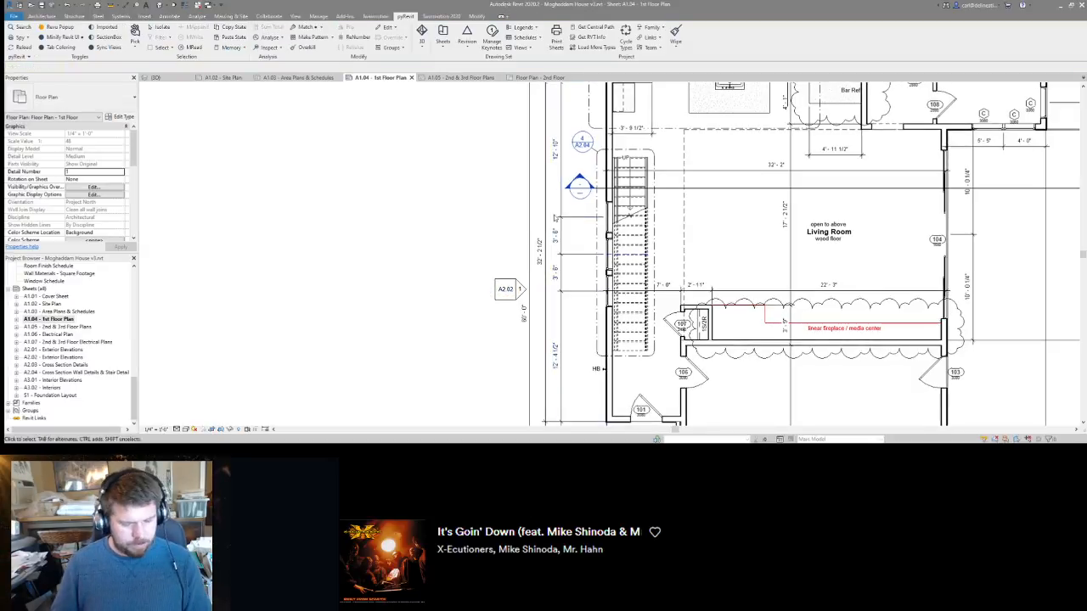
Tag the three fixed windows in the exterior wall beside the stairs.
{"action": "key", "text": "t"}
{"action": "key", "text": "g"}
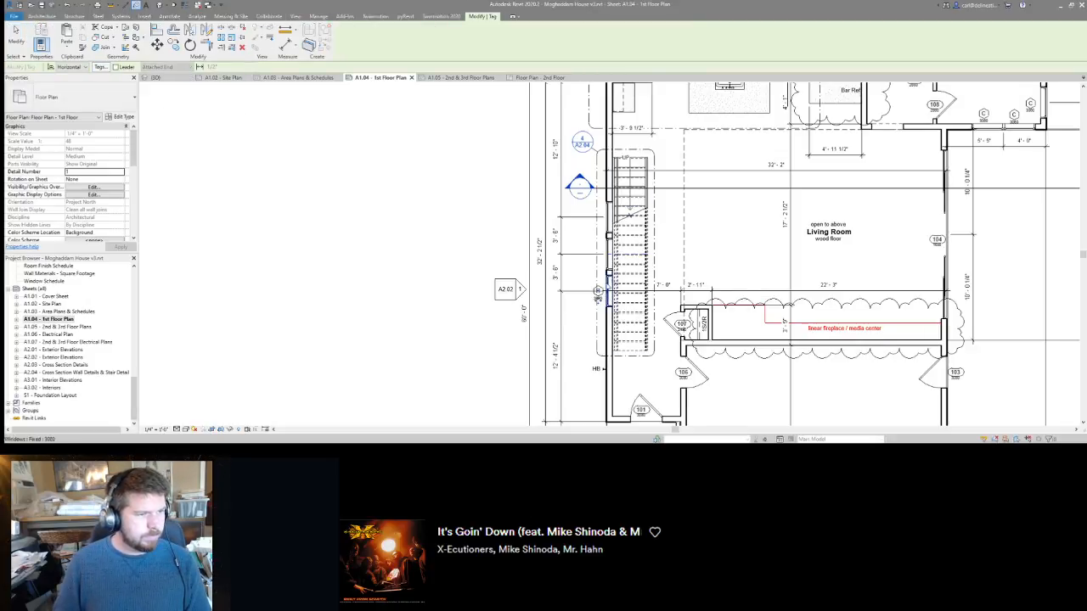
{"action": "left_click", "coordinate": [609, 291]}
{"action": "key", "text": "Escape"}
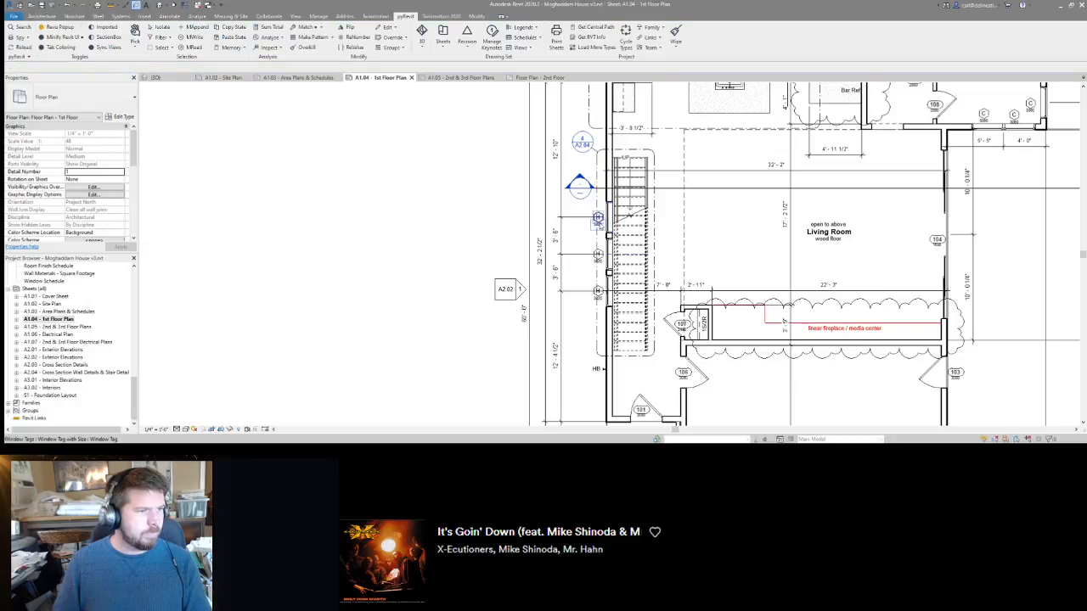
Nudge the three stair window tags down, clear of the dimension witness lines.
{"action": "left_click", "coordinate": [598, 222]}
{"action": "left_click", "coordinate": [597, 260], "text": "ctrl"}
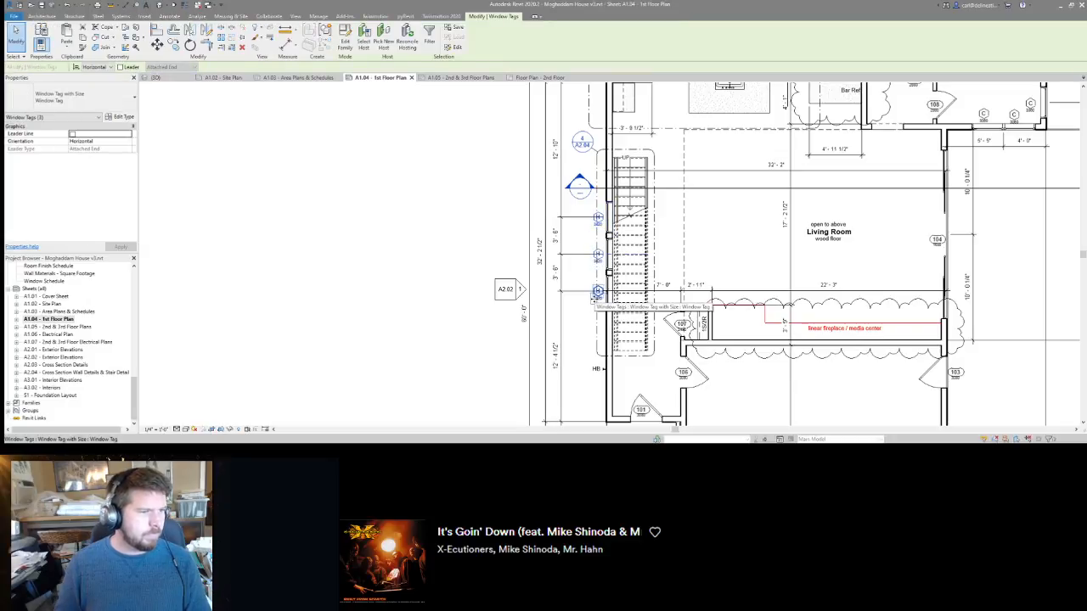
{"action": "left_click", "coordinate": [597, 295], "text": "ctrl"}
{"action": "key", "text": "Escape"}
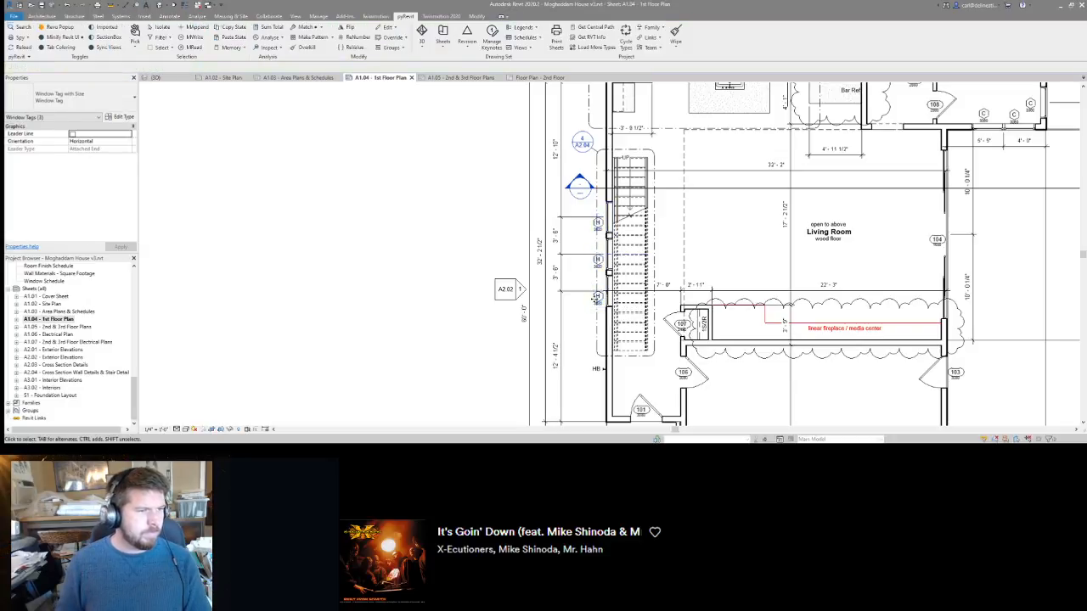
{"action": "scroll", "coordinate": [588, 324], "scroll_direction": "up", "scroll_amount": 4}
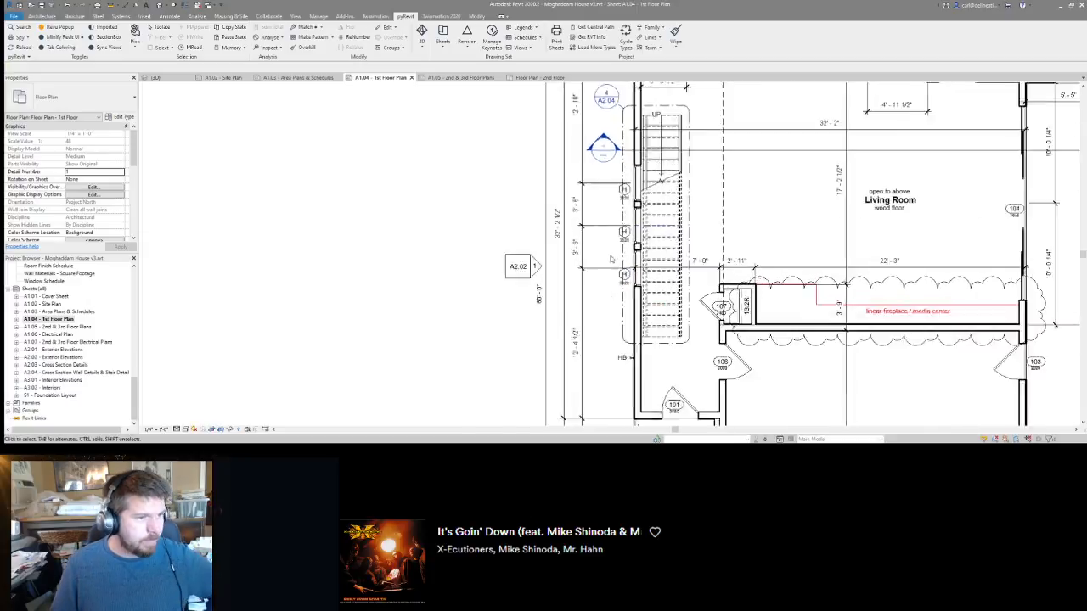
{"action": "scroll", "coordinate": [835, 288], "scroll_direction": "down", "scroll_amount": 5}
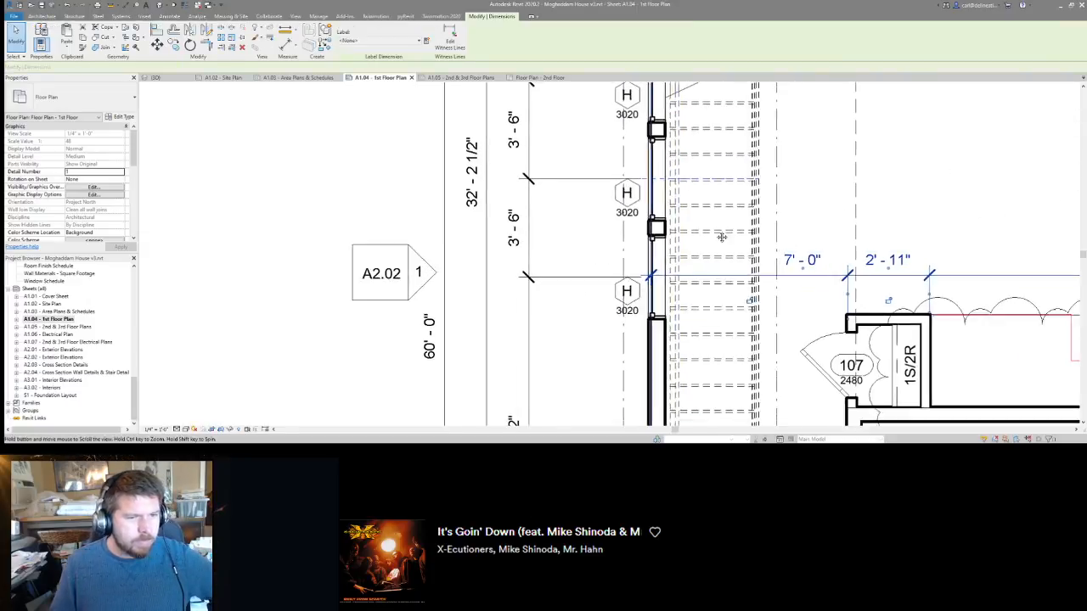
{"action": "left_click", "coordinate": [633, 191]}
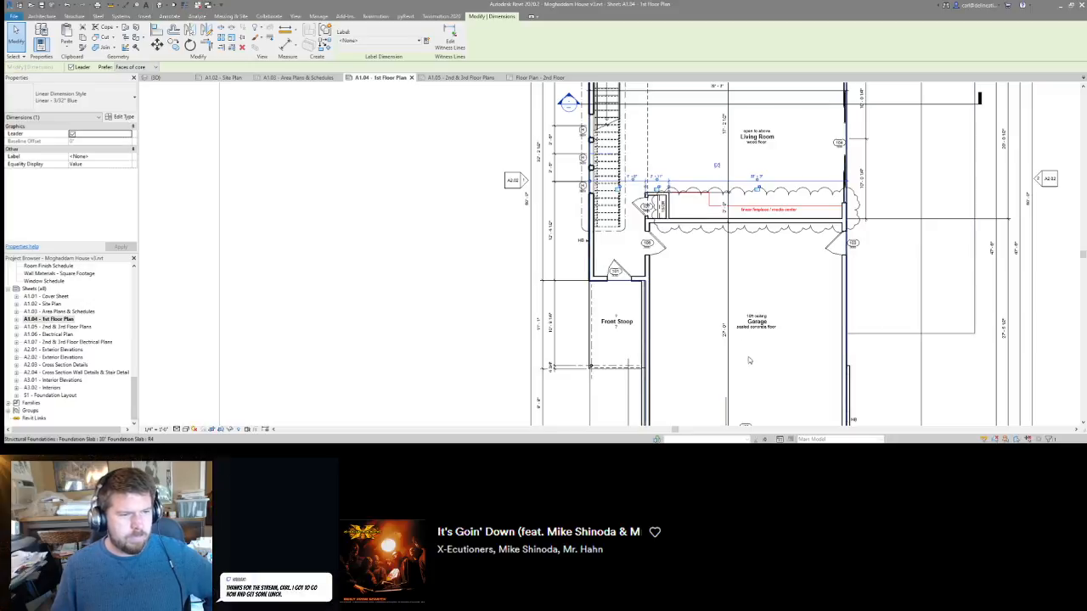
Move the middle witness line of the dimension string beyond the patio slab to the Garage-side face of the Living Room wall.
{"action": "mouse_move", "coordinate": [863, 308]}
{"action": "middle_mouse_down"}
{"action": "mouse_move", "coordinate": [855, 272]}
{"action": "mouse_move", "coordinate": [761, 251]}
{"action": "middle_mouse_up"}
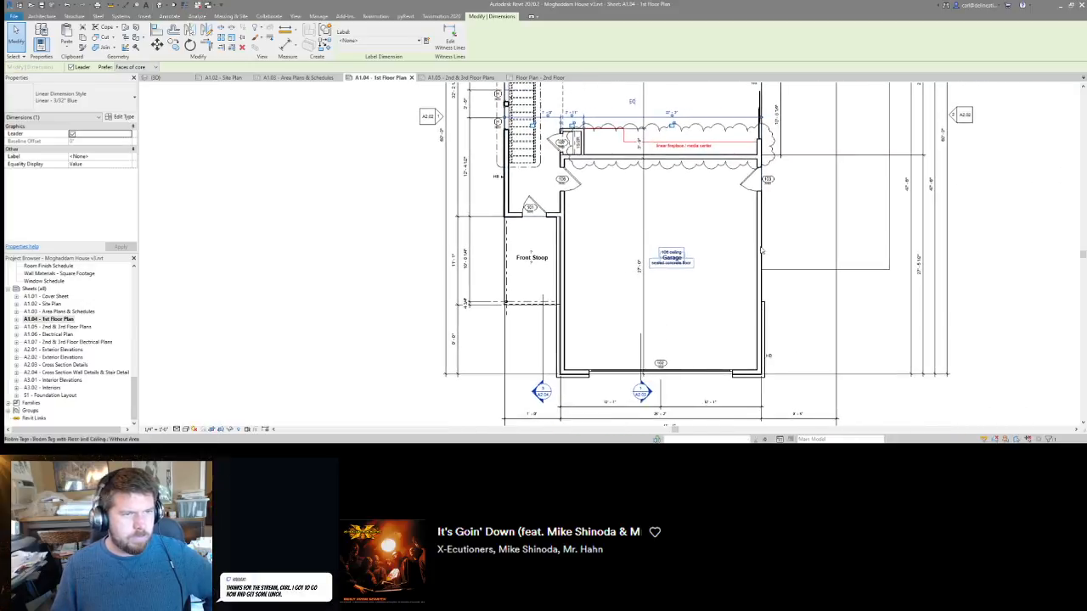
{"action": "left_click", "coordinate": [924, 234]}
{"action": "left_click_drag", "start_coordinate": [880, 155], "coordinate": [747, 162]}
{"action": "middle_click_drag", "start_coordinate": [884, 171], "coordinate": [867, 337]}
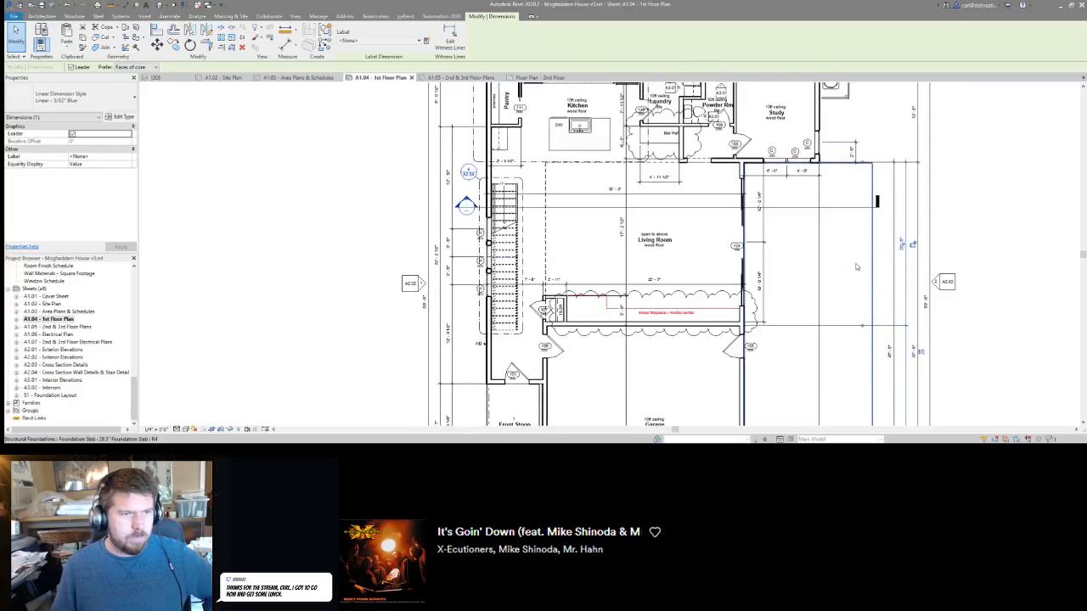
{"action": "scroll", "coordinate": [850, 202], "scroll_direction": "up", "scroll_amount": 4}
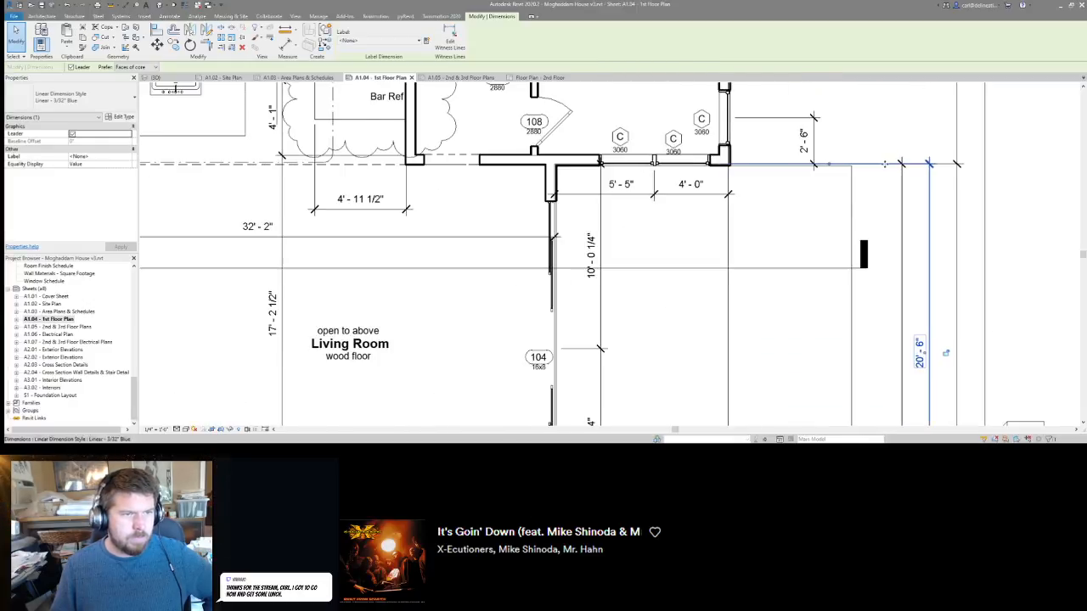
{"action": "scroll", "coordinate": [849, 204], "scroll_direction": "down", "scroll_amount": 3}
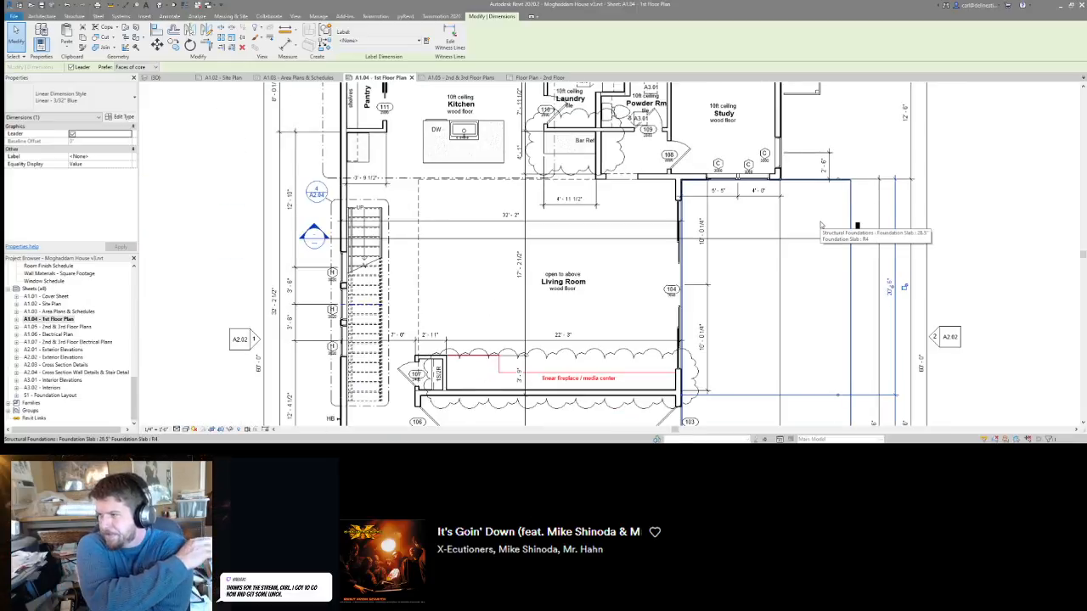
{"action": "middle_click_drag", "start_coordinate": [566, 207], "coordinate": [665, 194]}
{"action": "key", "text": "Escape"}
Dimension the patio slab's length and its offset from the Garage's front wall in one vertical string.
{"action": "scroll", "coordinate": [666, 194], "scroll_direction": "down", "scroll_amount": 1}
{"action": "middle_click_drag", "start_coordinate": [623, 379], "coordinate": [650, 159]}
{"action": "scroll", "coordinate": [639, 238], "scroll_direction": "down", "scroll_amount": 1}
{"action": "scroll", "coordinate": [638, 238], "scroll_direction": "down", "scroll_amount": 1}
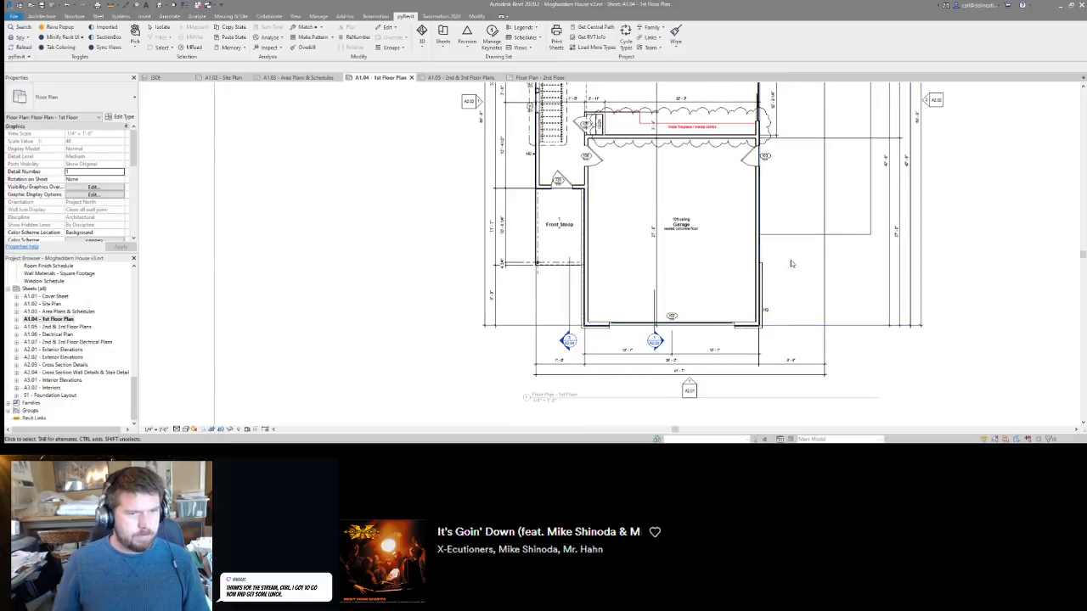
{"action": "middle_click_drag", "start_coordinate": [790, 260], "coordinate": [738, 386]}
{"action": "middle_click_drag", "start_coordinate": [766, 325], "coordinate": [728, 264]}
{"action": "key", "text": "d"}
{"action": "key", "text": "i"}
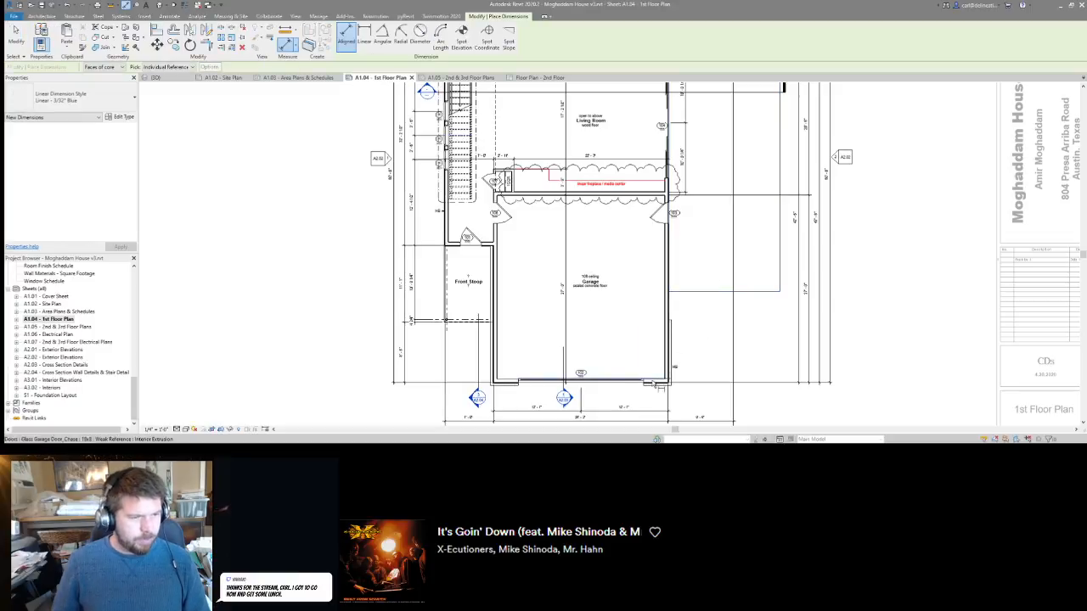
{"action": "left_click", "coordinate": [655, 386]}
{"action": "left_click", "coordinate": [755, 292]}
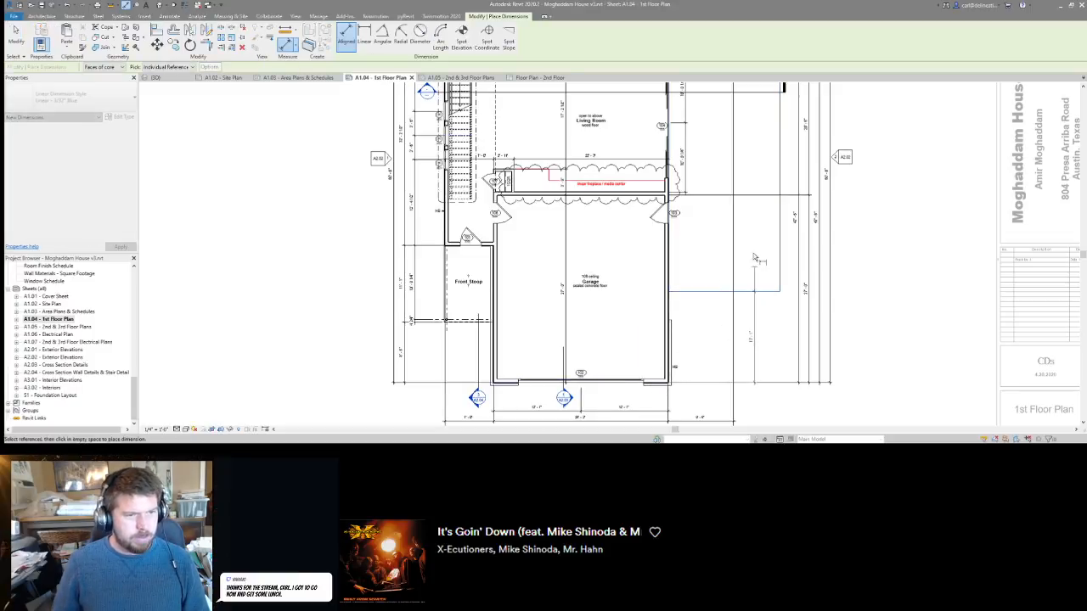
{"action": "middle_click_drag", "start_coordinate": [753, 238], "coordinate": [751, 305]}
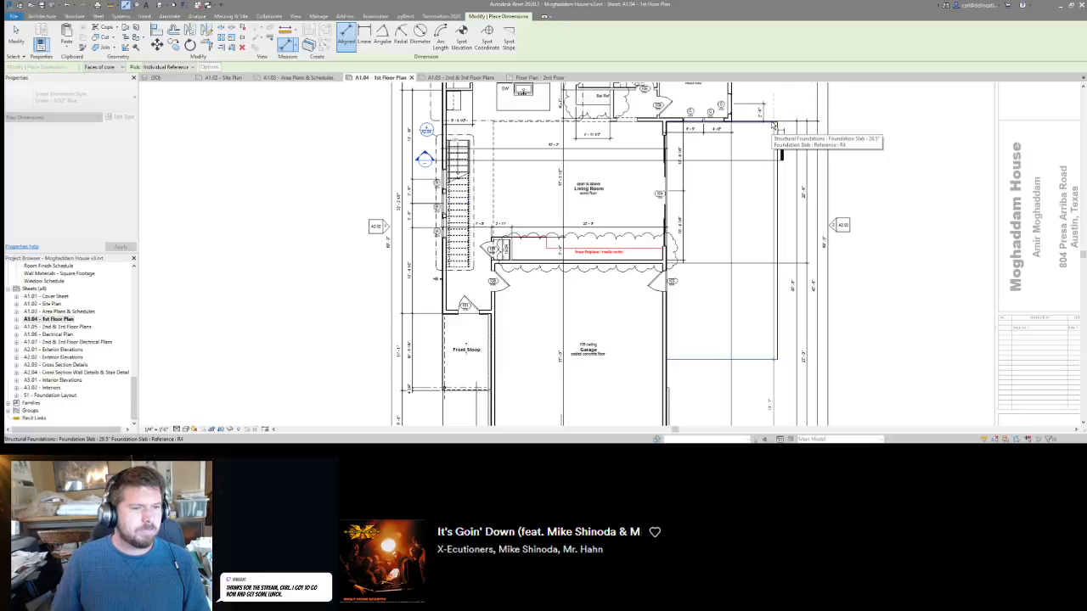
{"action": "scroll", "coordinate": [773, 125], "scroll_direction": "down", "scroll_amount": 1}
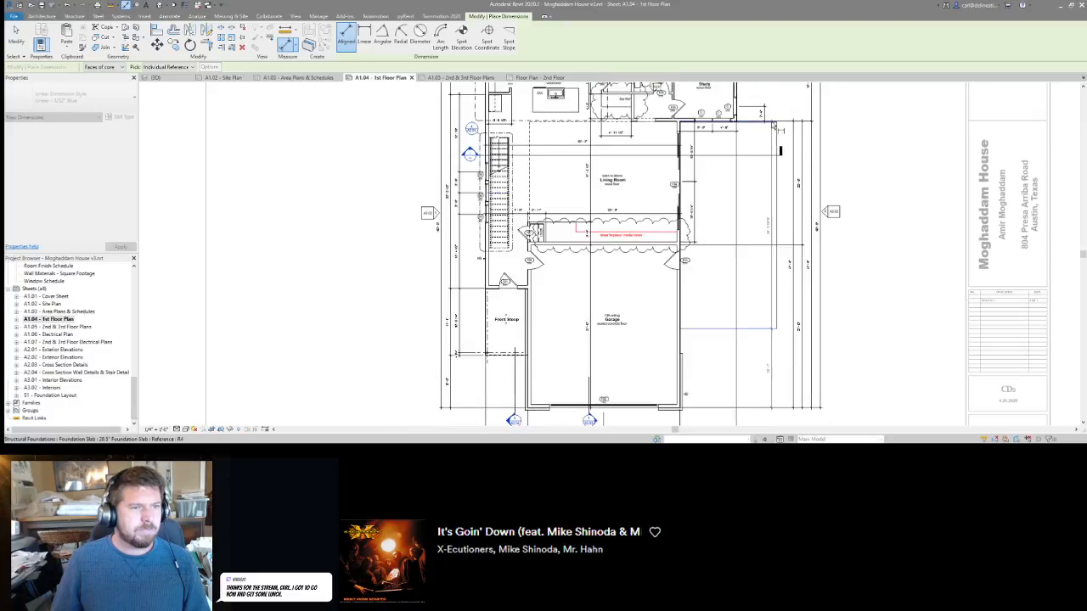
{"action": "left_click", "coordinate": [767, 194]}
{"action": "key", "text": "Escape"}
{"action": "key", "text": "Escape"}
Move the 2'-6" dimension beside the Study outward, in line with the 20'-6" dimension string.
{"action": "middle_click_drag", "start_coordinate": [747, 205], "coordinate": [735, 303]}
{"action": "left_click", "coordinate": [752, 211]}
{"action": "scroll", "coordinate": [752, 212], "scroll_direction": "up", "scroll_amount": 2}
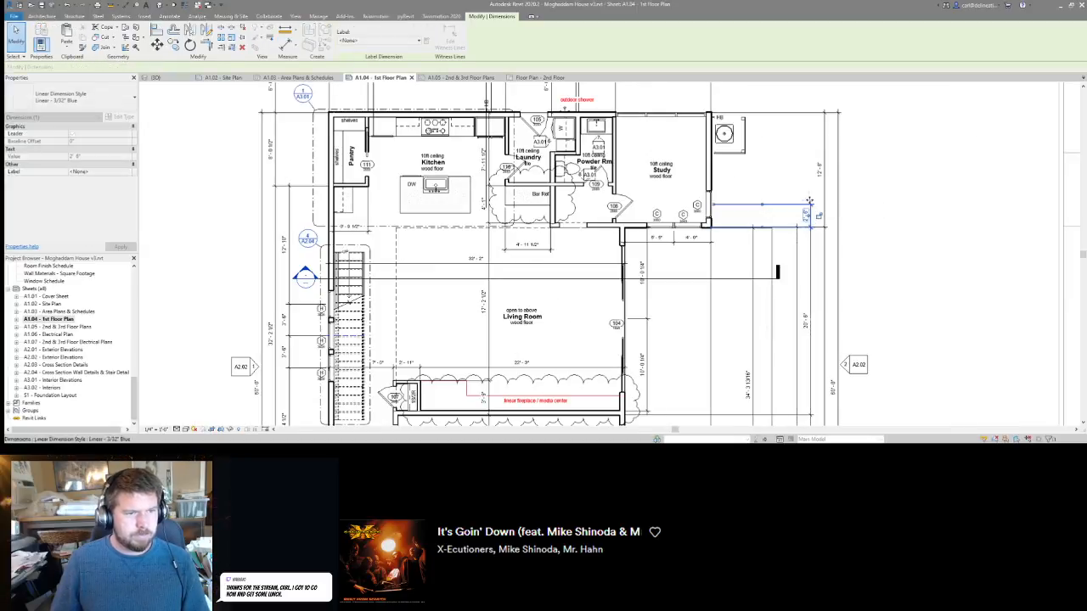
{"action": "scroll", "coordinate": [783, 166], "scroll_direction": "down", "scroll_amount": 2}
{"action": "scroll", "coordinate": [777, 200], "scroll_direction": "up", "scroll_amount": 2}
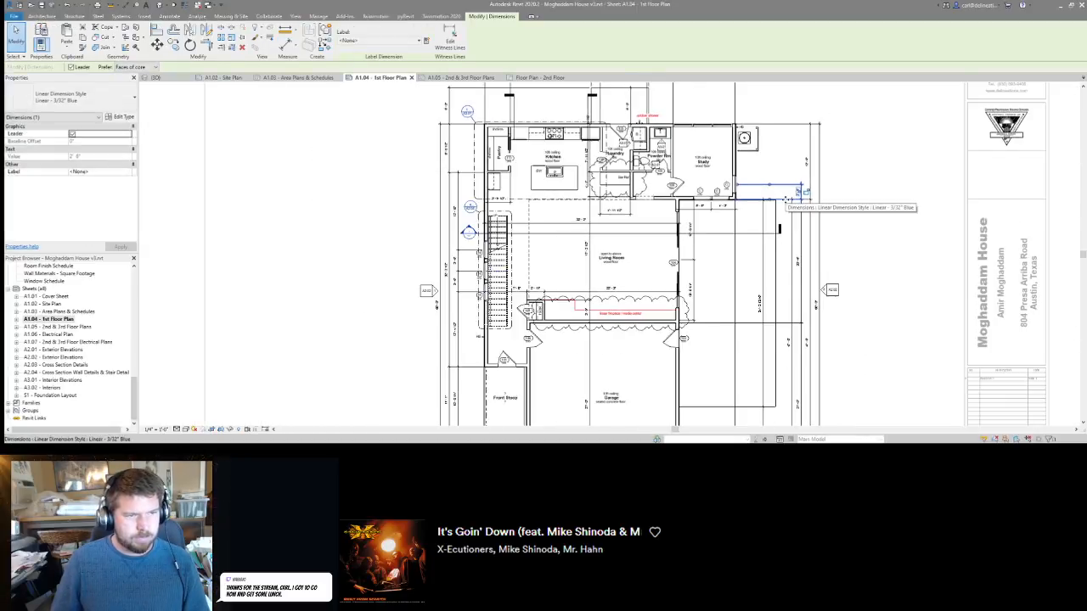
Extend the Living Room's patio-side dimension string to the center of door 103 and the Garage's front wall.
{"action": "middle_click_drag", "start_coordinate": [803, 252], "coordinate": [799, 218]}
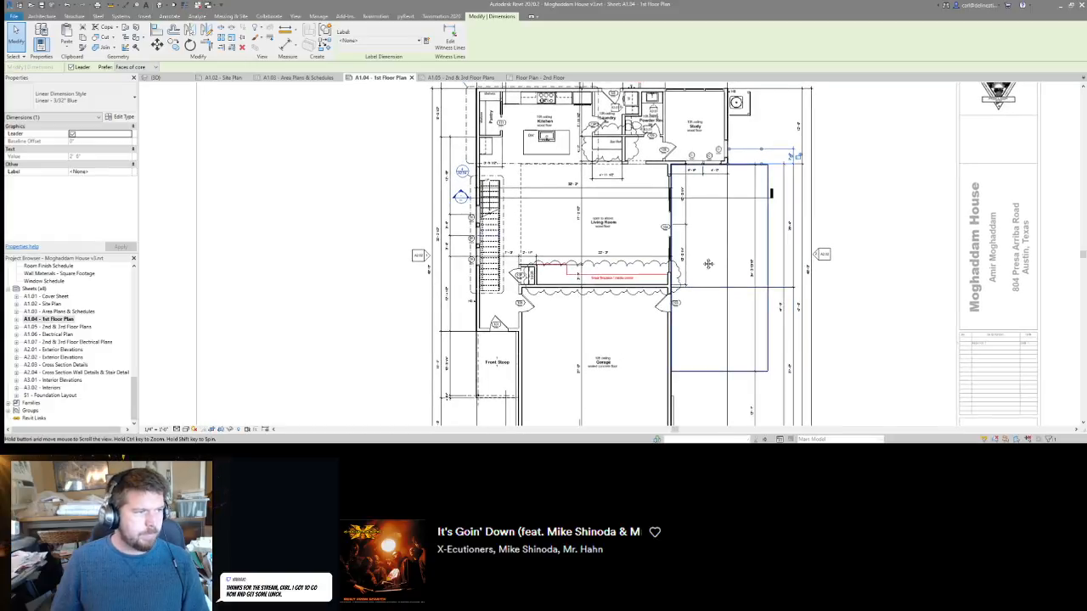
{"action": "middle_click_drag", "start_coordinate": [709, 265], "coordinate": [734, 226]}
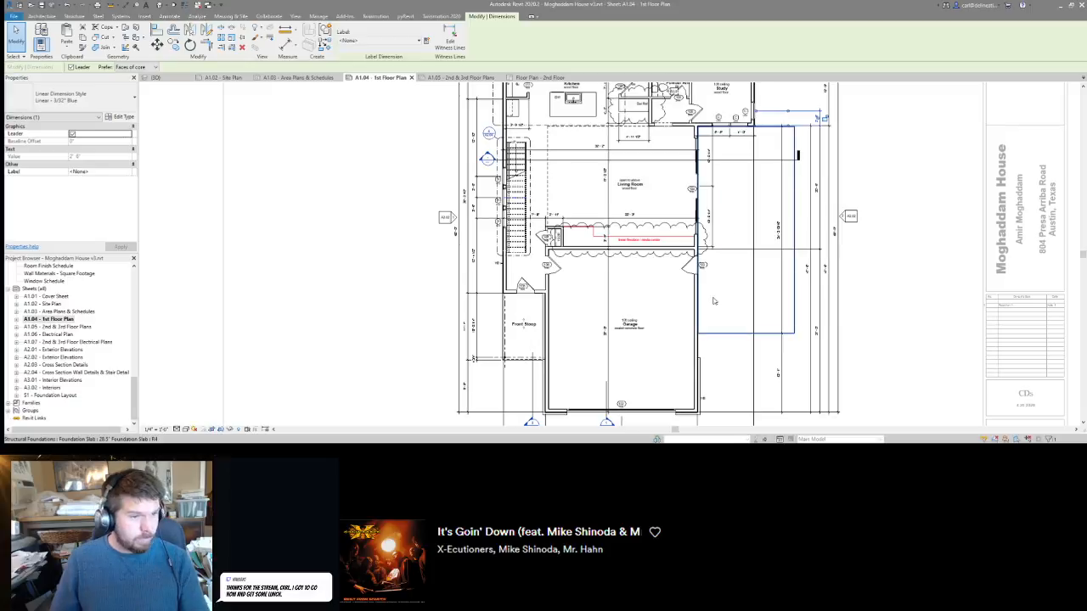
{"action": "left_click", "coordinate": [713, 232]}
{"action": "key", "text": "e"}
{"action": "key", "text": "w"}
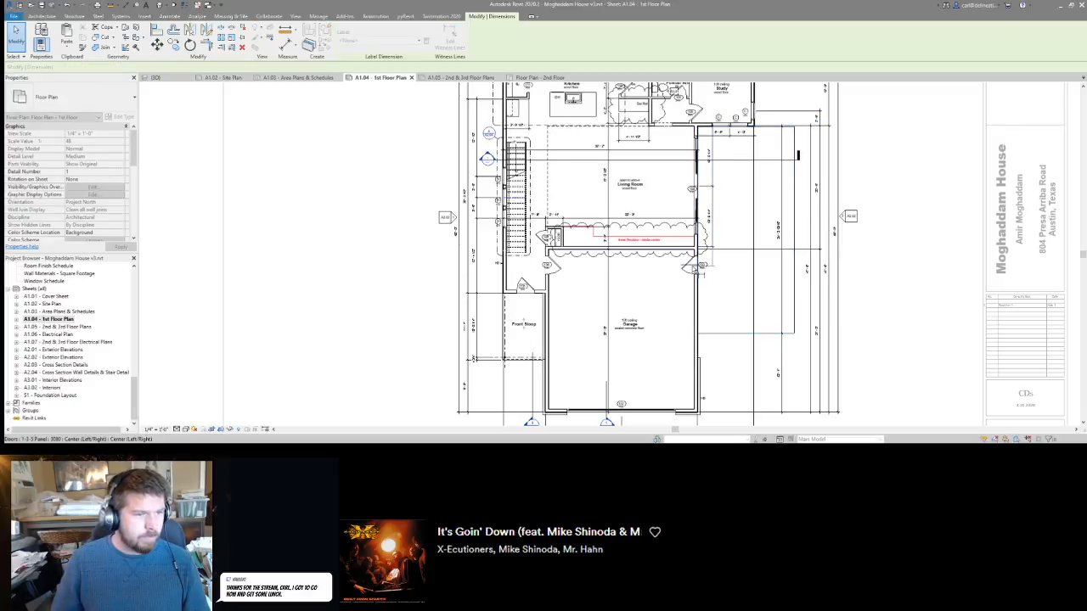
{"action": "left_click", "coordinate": [695, 269]}
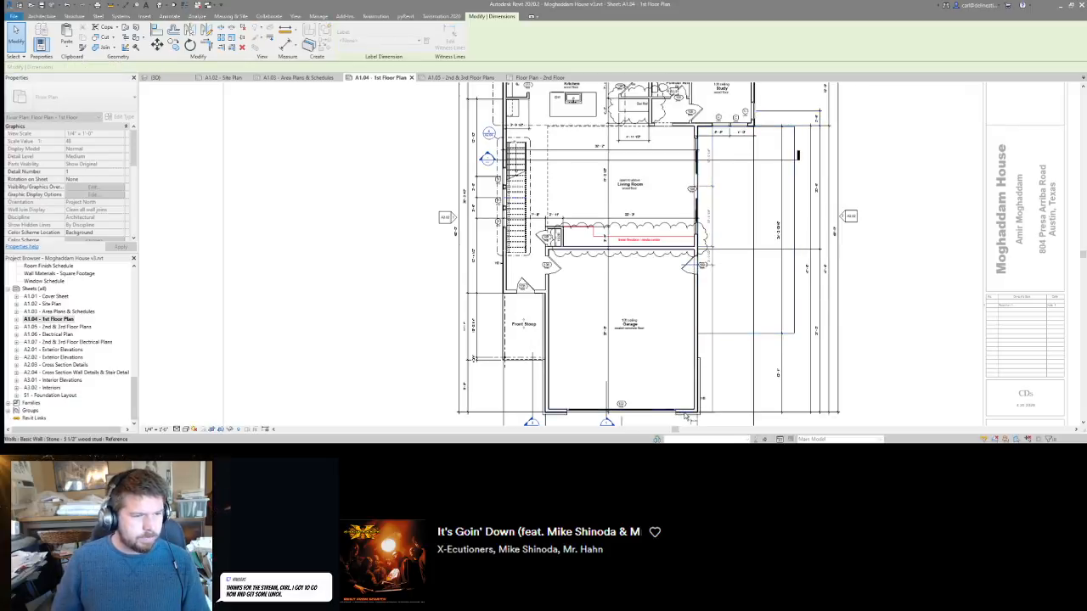
{"action": "left_click", "coordinate": [732, 368]}
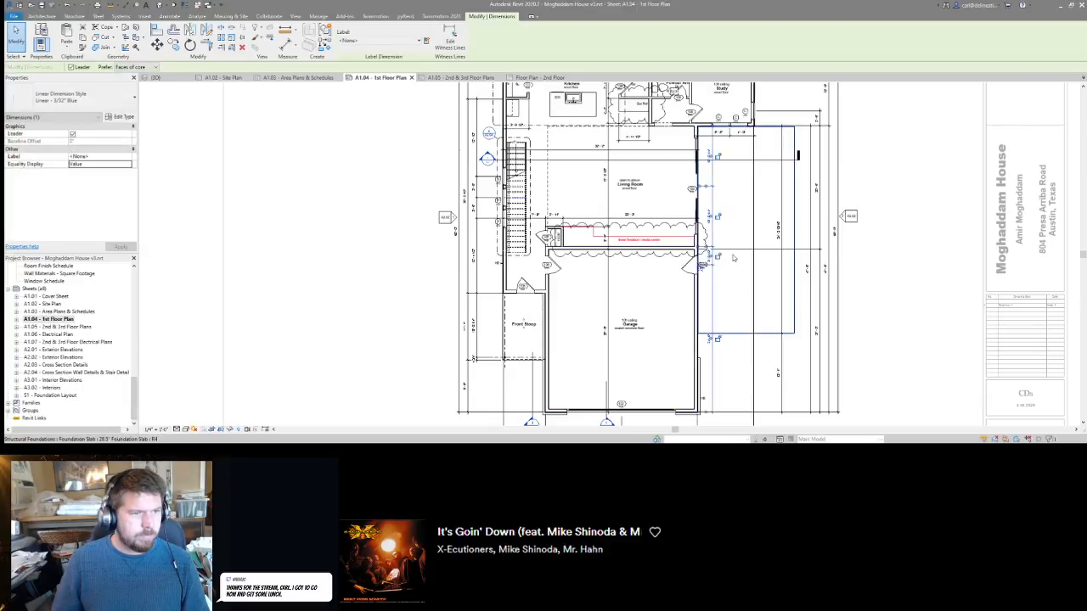
Move the door 103 tag from outside the wall into the Garage's door opening.
{"action": "scroll", "coordinate": [702, 269], "scroll_direction": "up", "scroll_amount": 5}
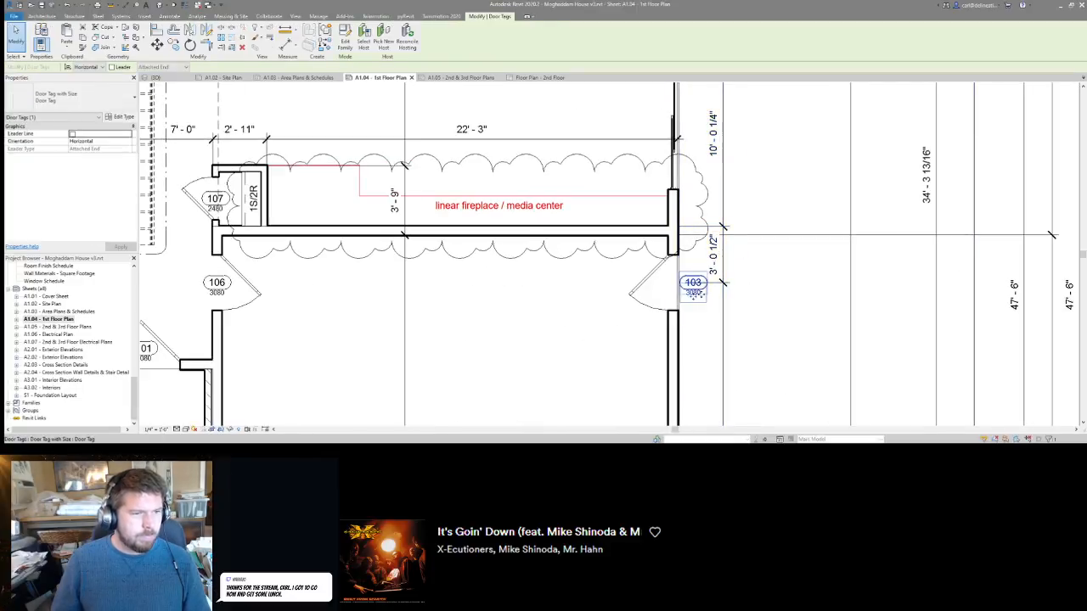
{"action": "left_click_drag", "start_coordinate": [693, 288], "coordinate": [662, 289]}
{"action": "scroll", "coordinate": [702, 209], "scroll_direction": "down", "scroll_amount": 3}
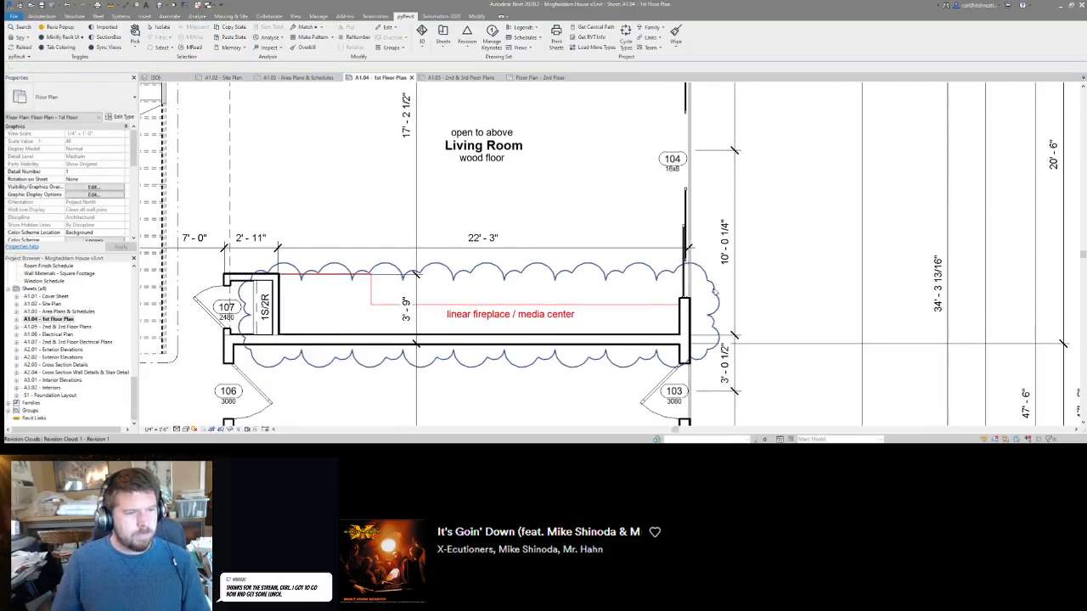
Move the patio-side dimension string's witness line at the fireplace wall to that wall's Garage-side face.
{"action": "left_click", "coordinate": [716, 324]}
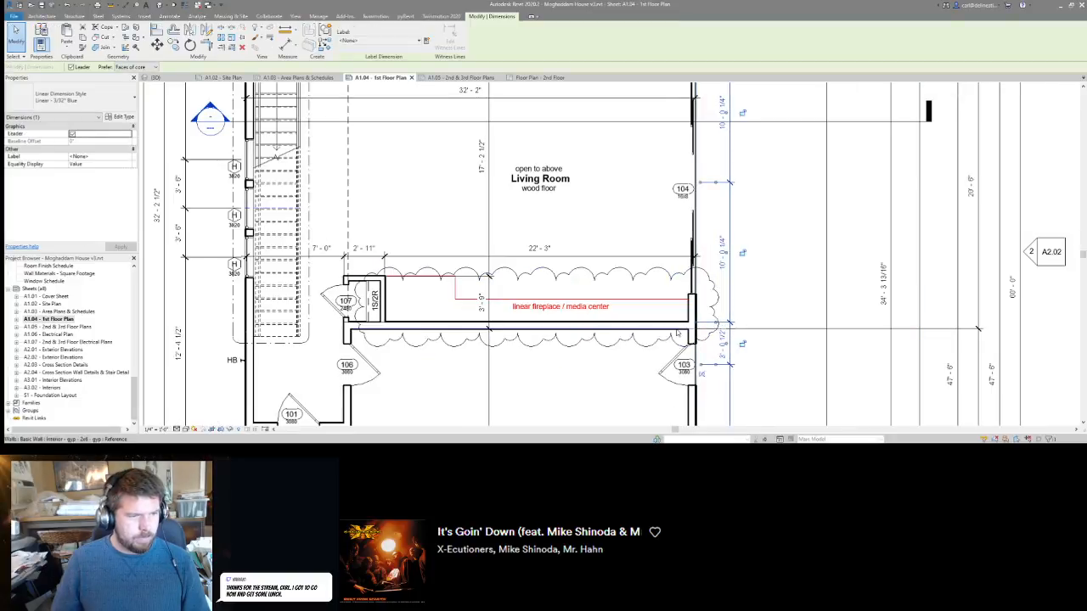
{"action": "left_click_drag", "start_coordinate": [677, 333], "coordinate": [677, 333]}
{"action": "left_click", "coordinate": [764, 252]}
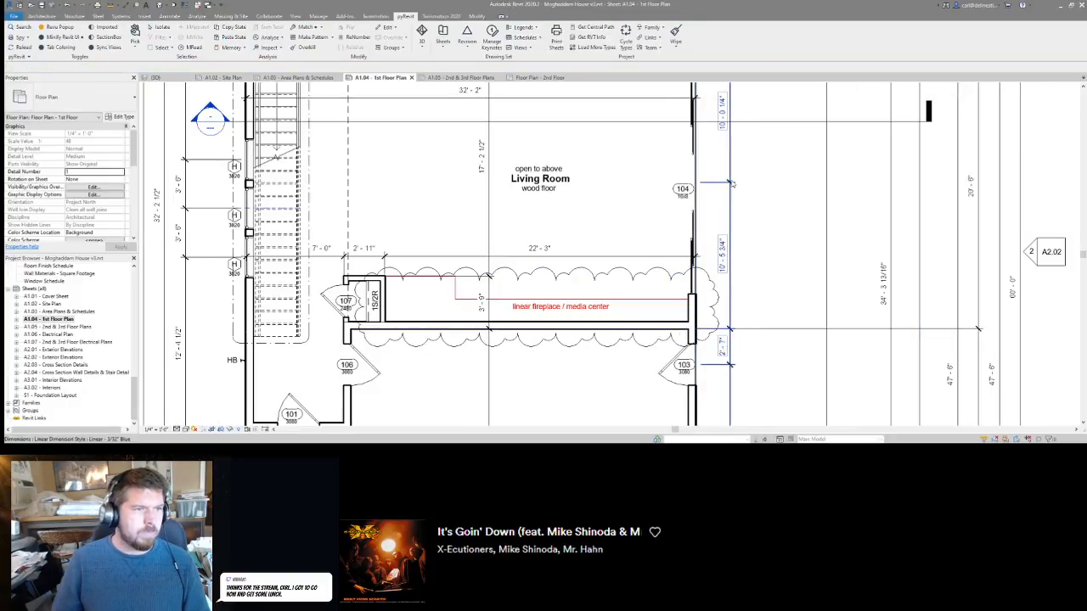
Nudge the patio-side dimension string through door 104 slightly closer to the Living Room's exterior wall.
{"action": "middle_click_drag", "start_coordinate": [736, 198], "coordinate": [750, 301]}
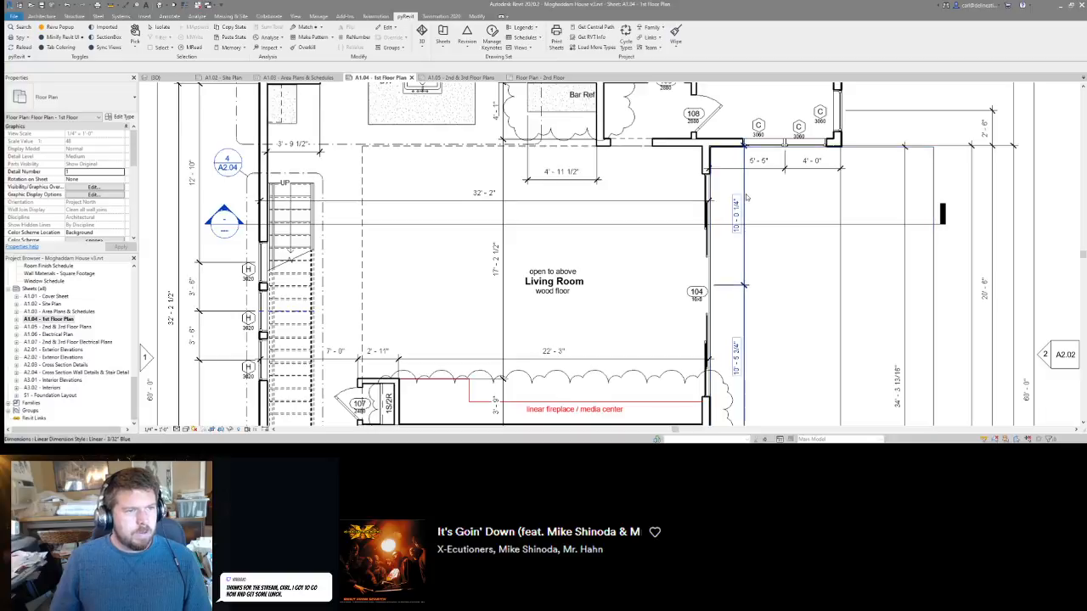
{"action": "left_click", "coordinate": [747, 197]}
{"action": "key", "text": "Left"}
{"action": "key", "text": "Left"}
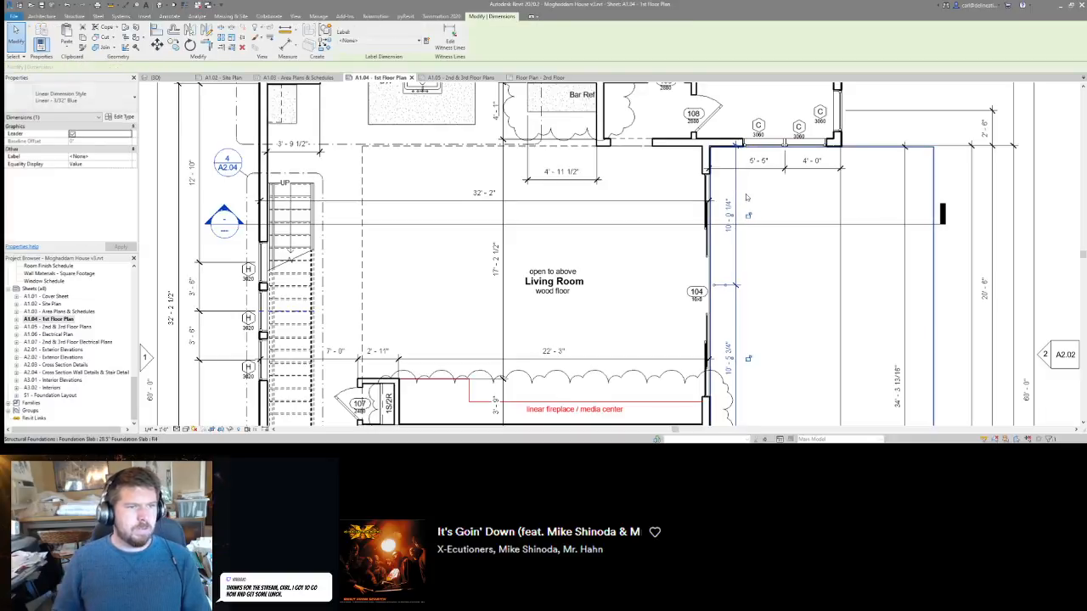
{"action": "key", "text": "Escape"}
Extend the 2'-6" dimension beside the Study with a witness line at the rear exterior wall.
{"action": "scroll", "coordinate": [760, 181], "scroll_direction": "down", "scroll_amount": 4}
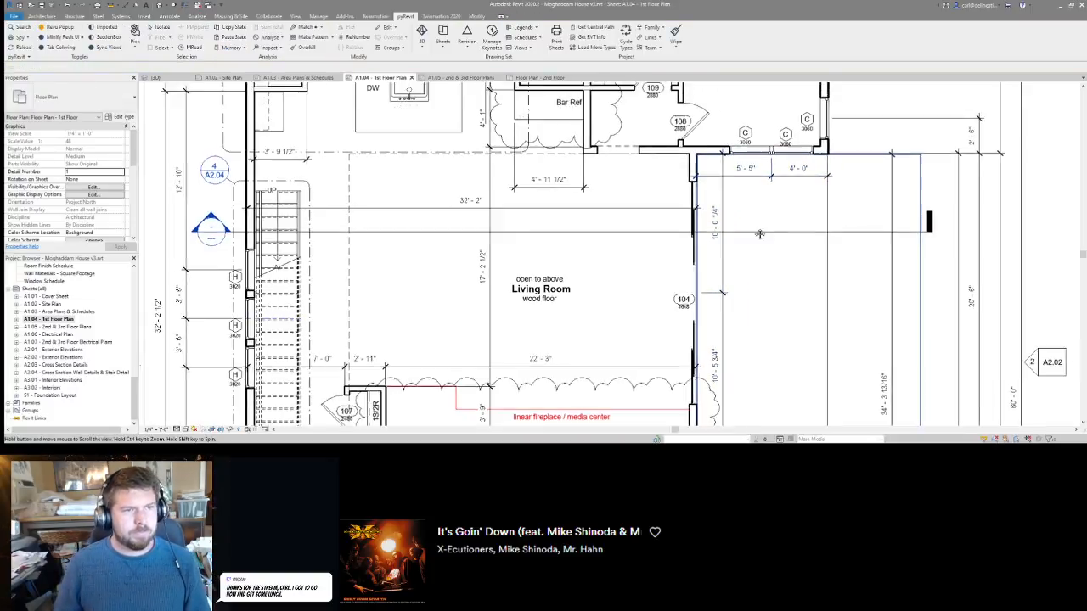
{"action": "scroll", "coordinate": [855, 225], "scroll_direction": "down", "scroll_amount": 2}
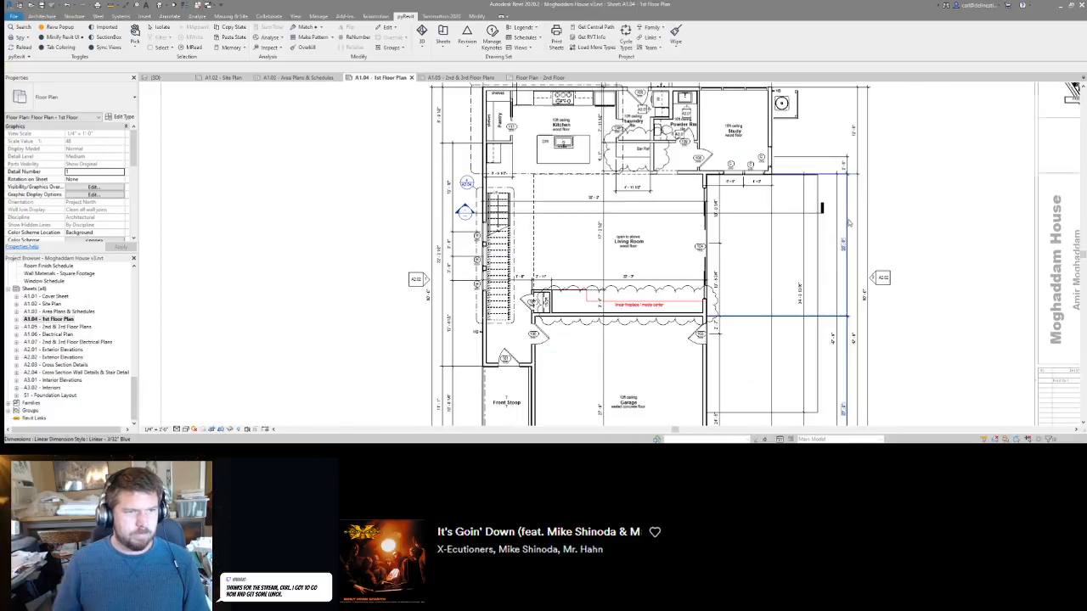
{"action": "scroll", "coordinate": [861, 178], "scroll_direction": "down", "scroll_amount": 2}
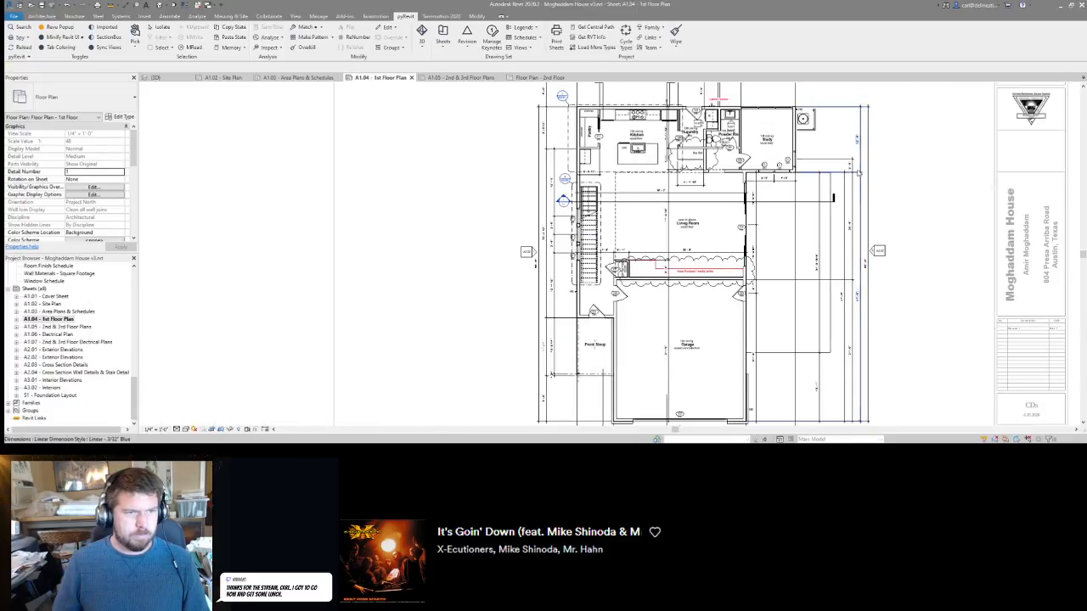
{"action": "left_click", "coordinate": [853, 167]}
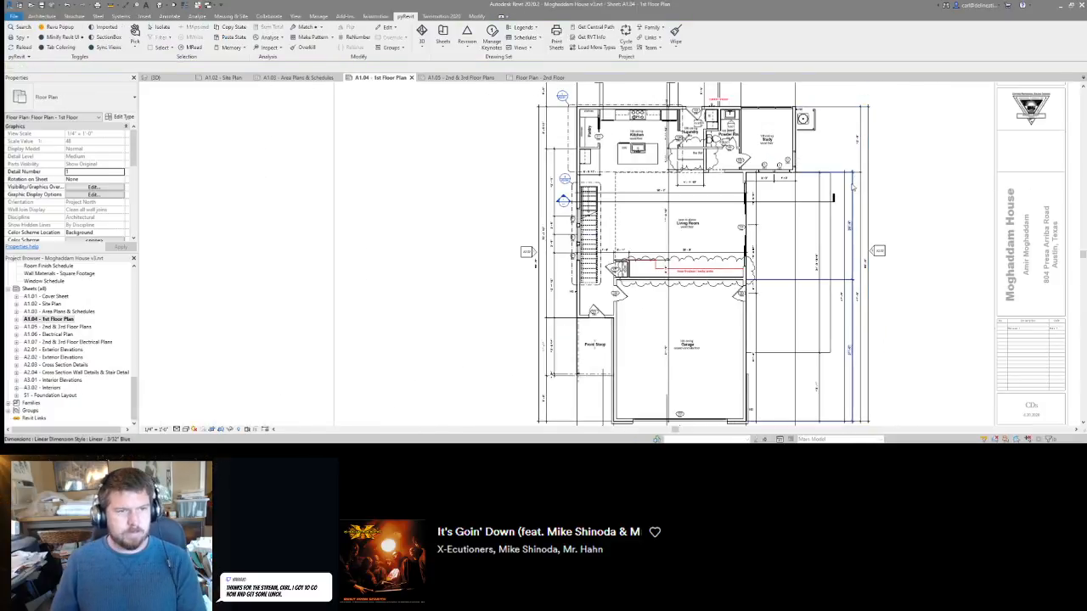
{"action": "scroll", "coordinate": [849, 181], "scroll_direction": "up", "scroll_amount": 2}
{"action": "scroll", "coordinate": [850, 184], "scroll_direction": "up", "scroll_amount": 1}
{"action": "key", "text": "e"}
{"action": "key", "text": "w"}
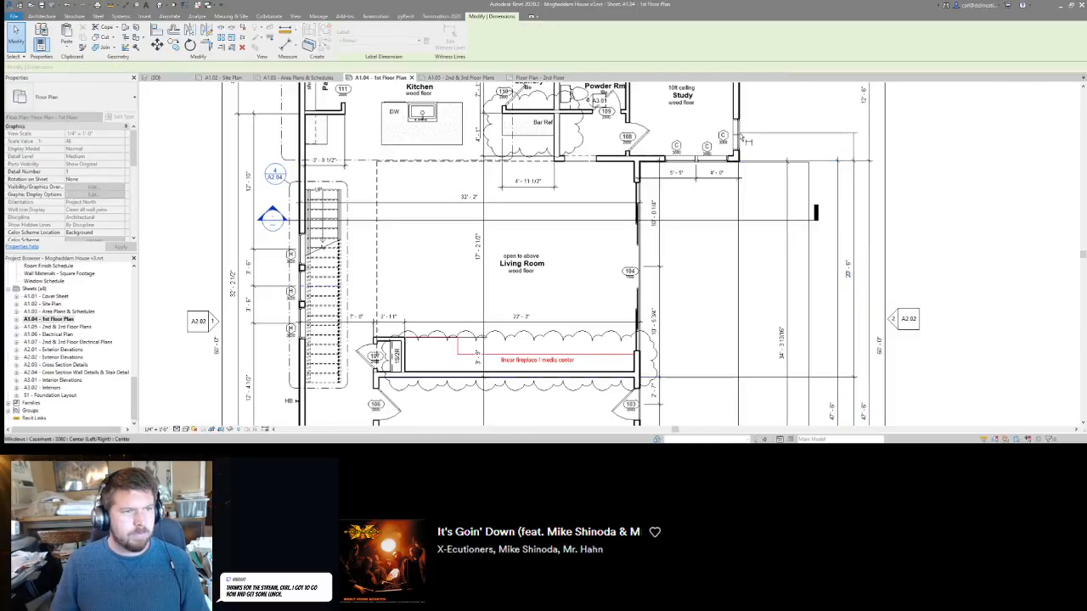
{"action": "middle_click_drag", "start_coordinate": [746, 141], "coordinate": [746, 266]}
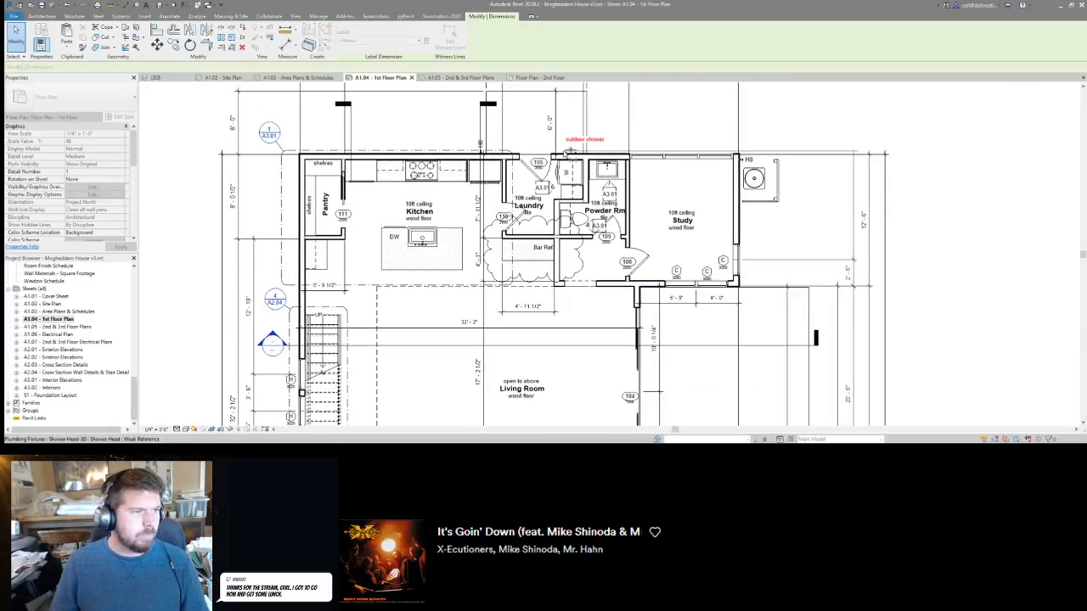
{"action": "left_click", "coordinate": [594, 155]}
{"action": "left_click", "coordinate": [815, 212]}
Shift the Study's patio-side window tag nearest door 108 slightly toward the neighboring window tag.
{"action": "middle_click_drag", "start_coordinate": [806, 249], "coordinate": [848, 191]}
{"action": "scroll", "coordinate": [752, 230], "scroll_direction": "up", "scroll_amount": 2}
{"action": "left_click", "coordinate": [758, 231]}
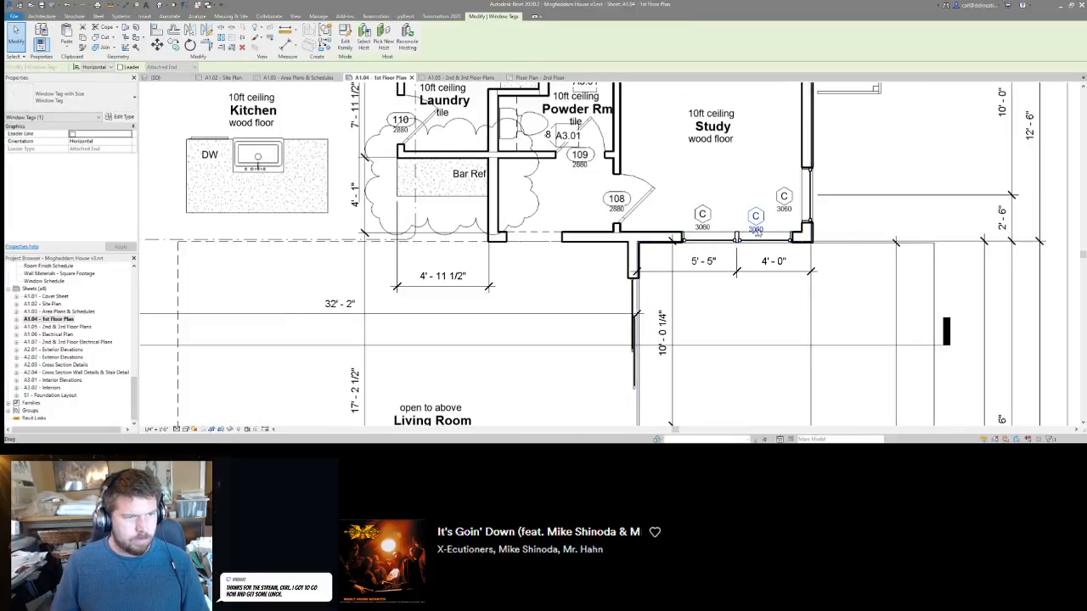
{"action": "key", "text": "Escape"}
{"action": "scroll", "coordinate": [863, 180], "scroll_direction": "down", "scroll_amount": 3}
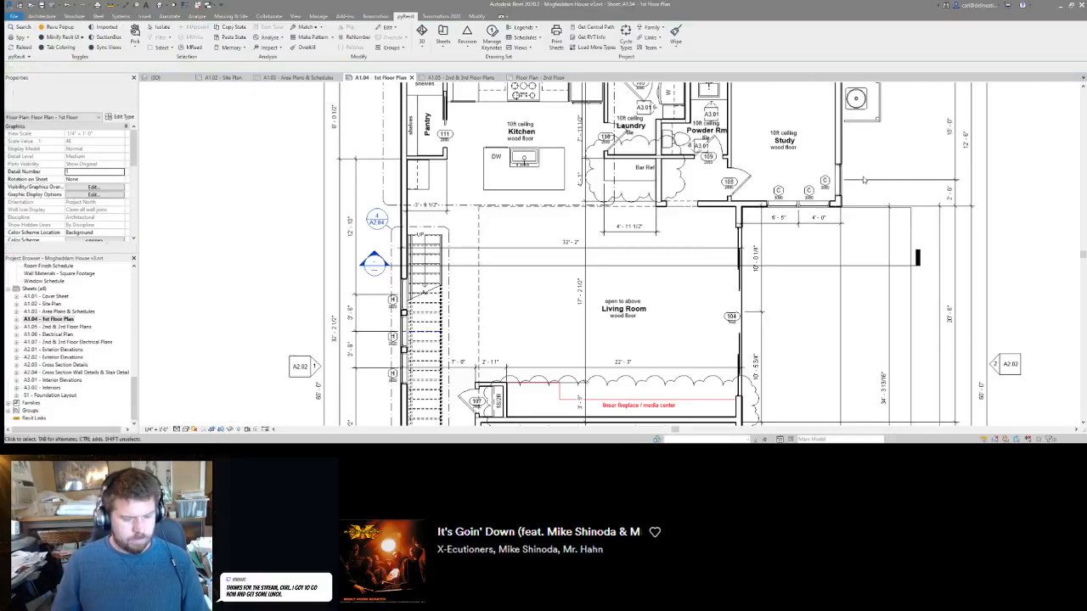
{"action": "scroll", "coordinate": [863, 180], "scroll_direction": "down", "scroll_amount": 3}
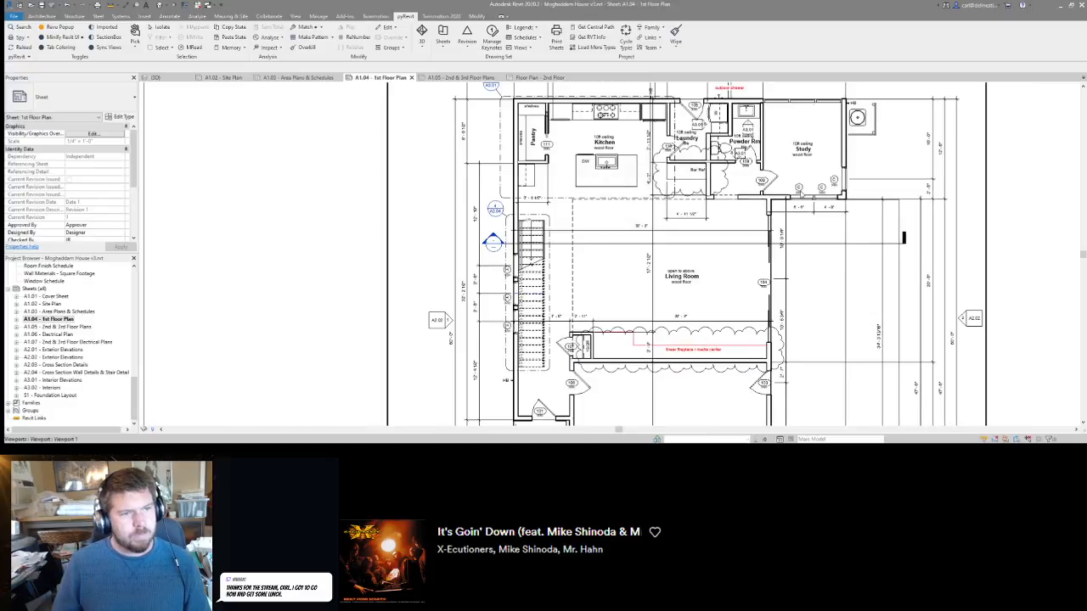
{"action": "double_click", "coordinate": [803, 188]}
{"action": "left_click", "coordinate": [800, 189]}
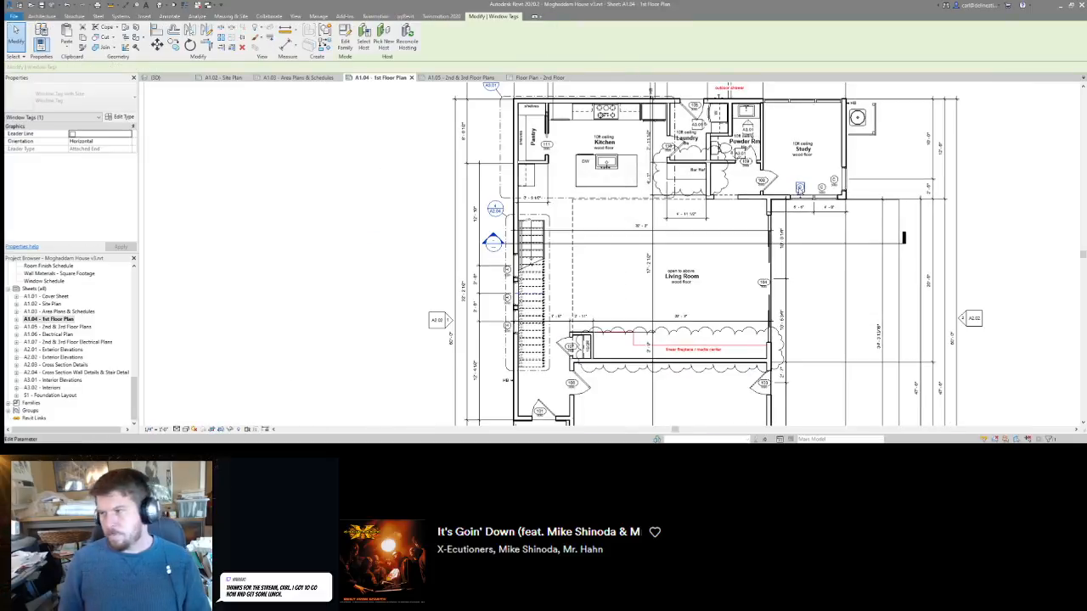
{"action": "key", "text": "Escape"}
{"action": "middle_click_drag", "start_coordinate": [777, 189], "coordinate": [776, 189]}
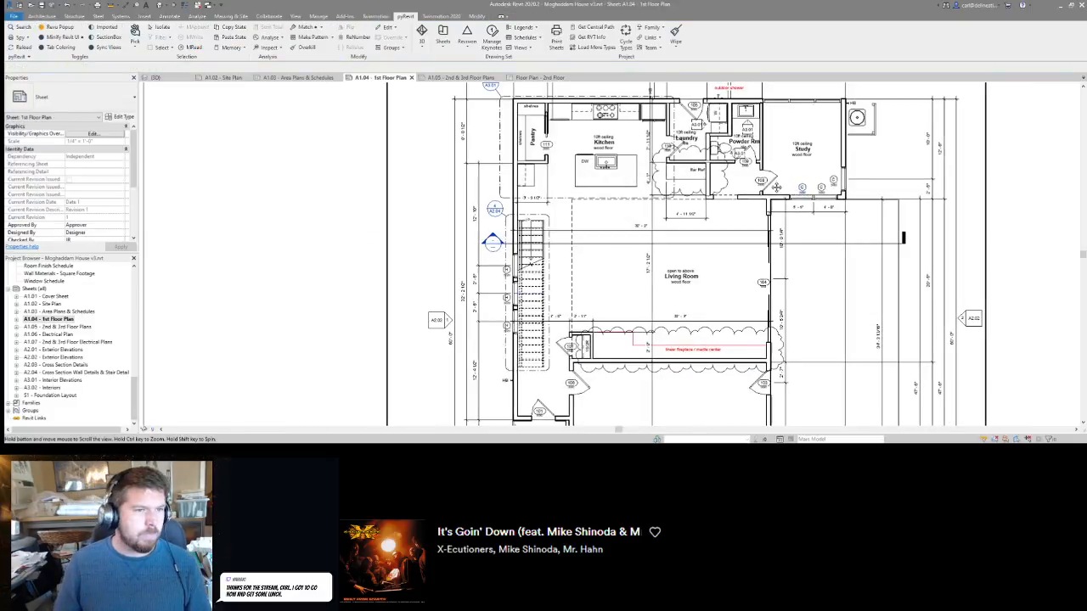
Open the building section cut across the stair and Living Room to check it, and close that view.
{"action": "scroll", "coordinate": [760, 180], "scroll_direction": "up", "scroll_amount": 5}
{"action": "scroll", "coordinate": [751, 175], "scroll_direction": "down", "scroll_amount": 3}
{"action": "middle_click_drag", "start_coordinate": [736, 306], "coordinate": [711, 220]}
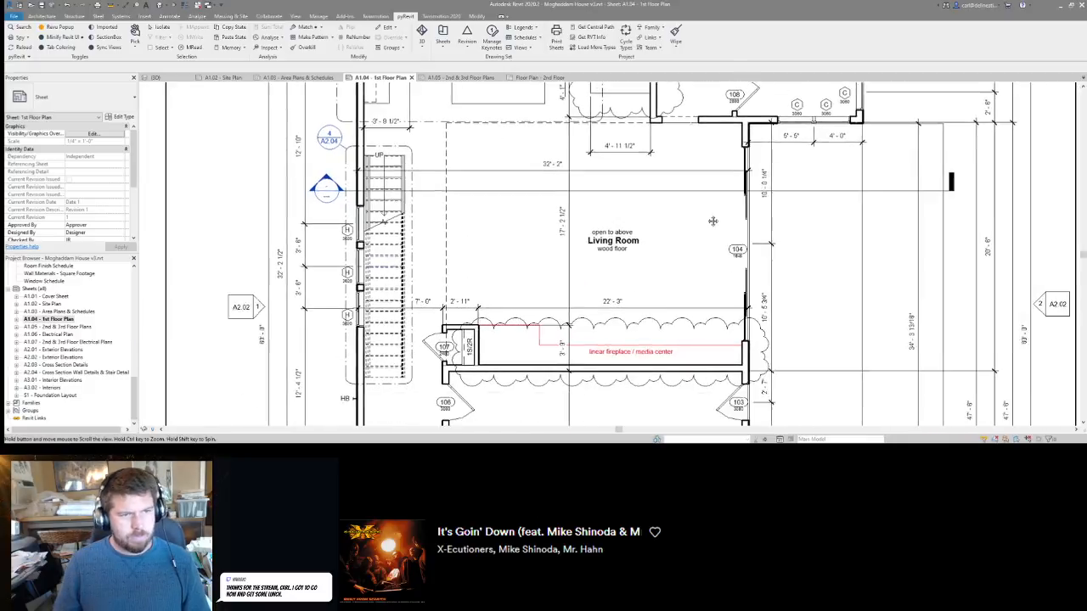
{"action": "scroll", "coordinate": [706, 209], "scroll_direction": "down", "scroll_amount": 2}
{"action": "left_click", "coordinate": [769, 198]}
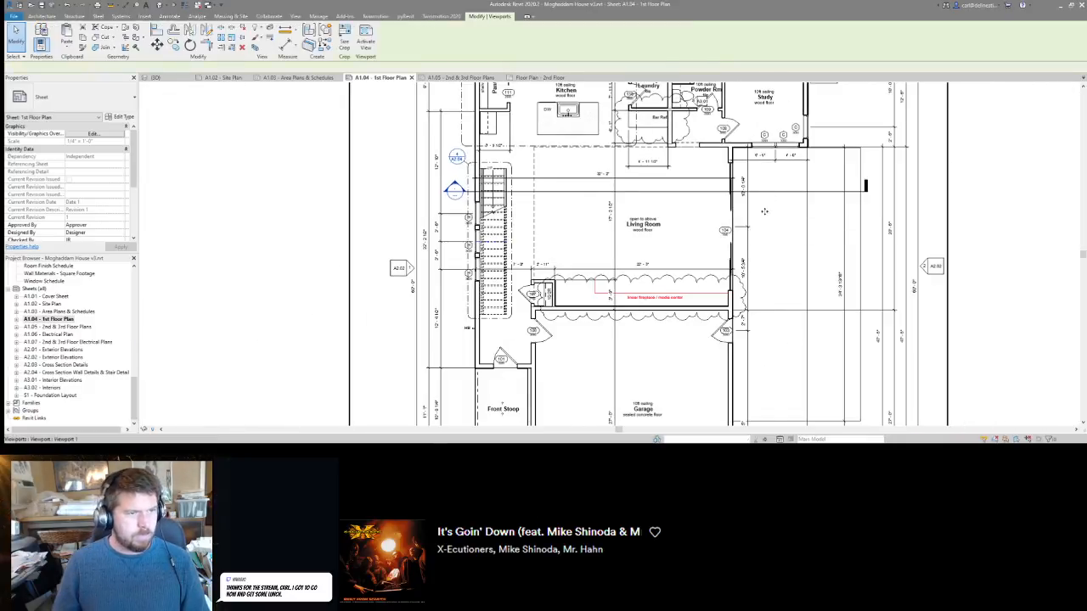
{"action": "middle_click_drag", "start_coordinate": [723, 293], "coordinate": [681, 277]}
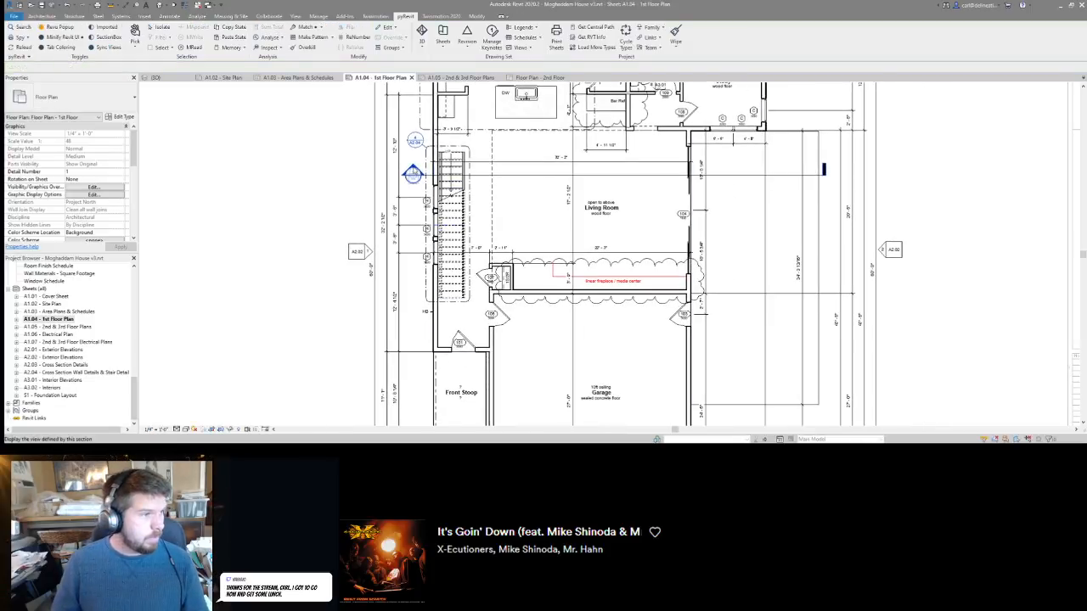
{"action": "double_click", "coordinate": [413, 174]}
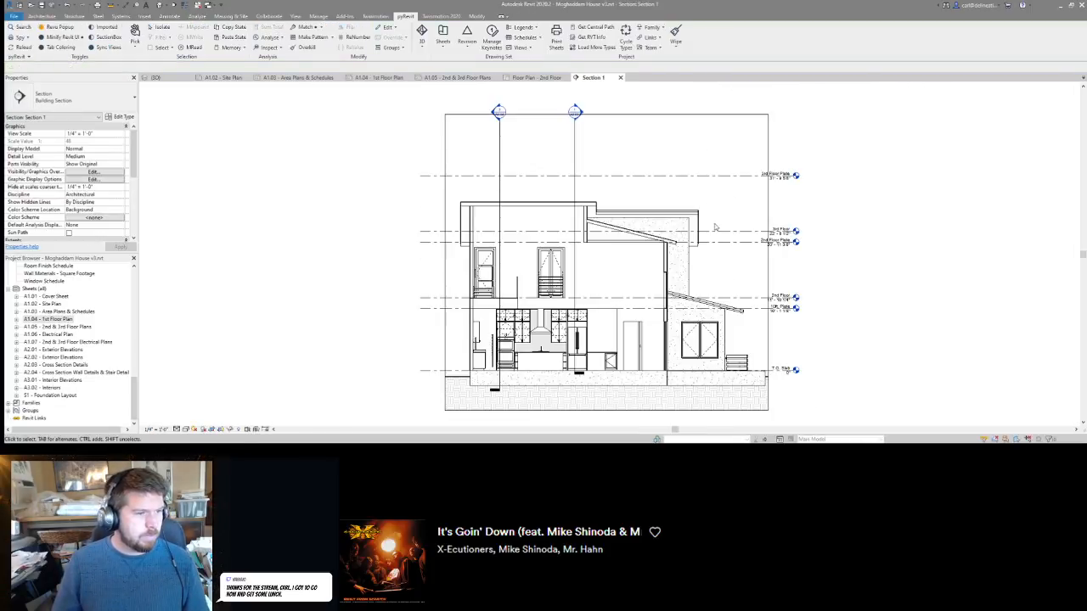
{"action": "left_click", "coordinate": [620, 77]}
Dimension the patio slab's width from the Garage's side wall to the slab's outer edge.
{"action": "scroll", "coordinate": [652, 286], "scroll_direction": "down", "scroll_amount": 3}
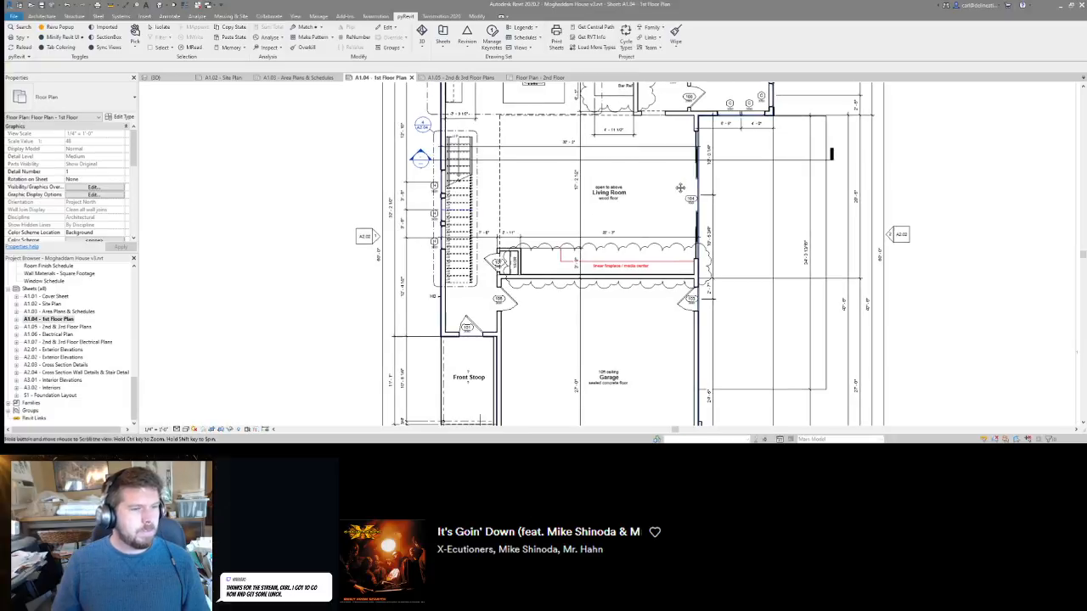
{"action": "scroll", "coordinate": [647, 291], "scroll_direction": "up", "scroll_amount": 3}
{"action": "scroll", "coordinate": [747, 314], "scroll_direction": "down", "scroll_amount": 3}
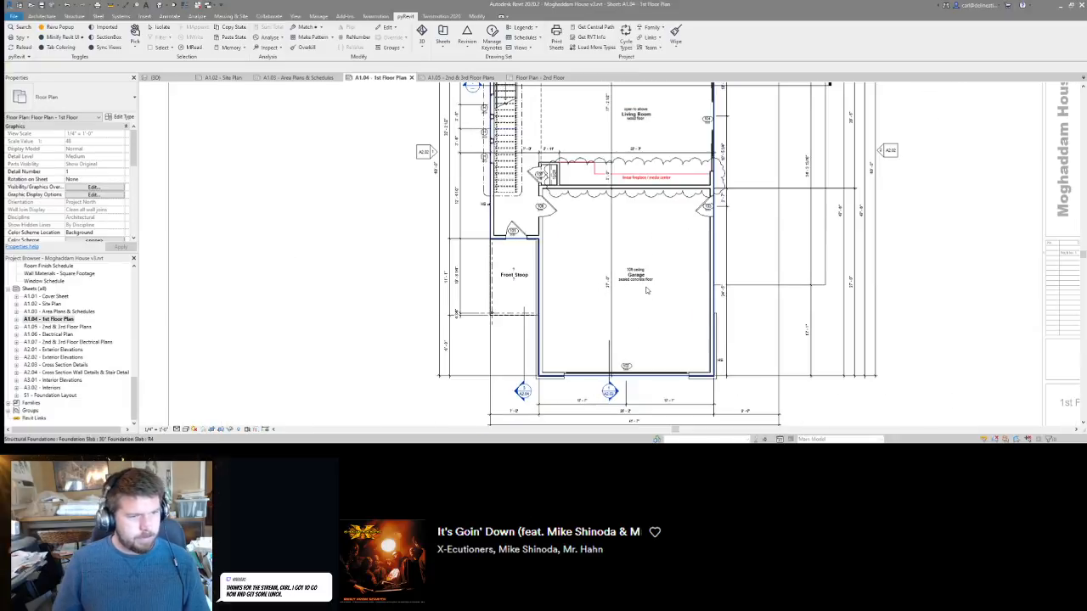
{"action": "middle_click_drag", "start_coordinate": [753, 324], "coordinate": [742, 366]}
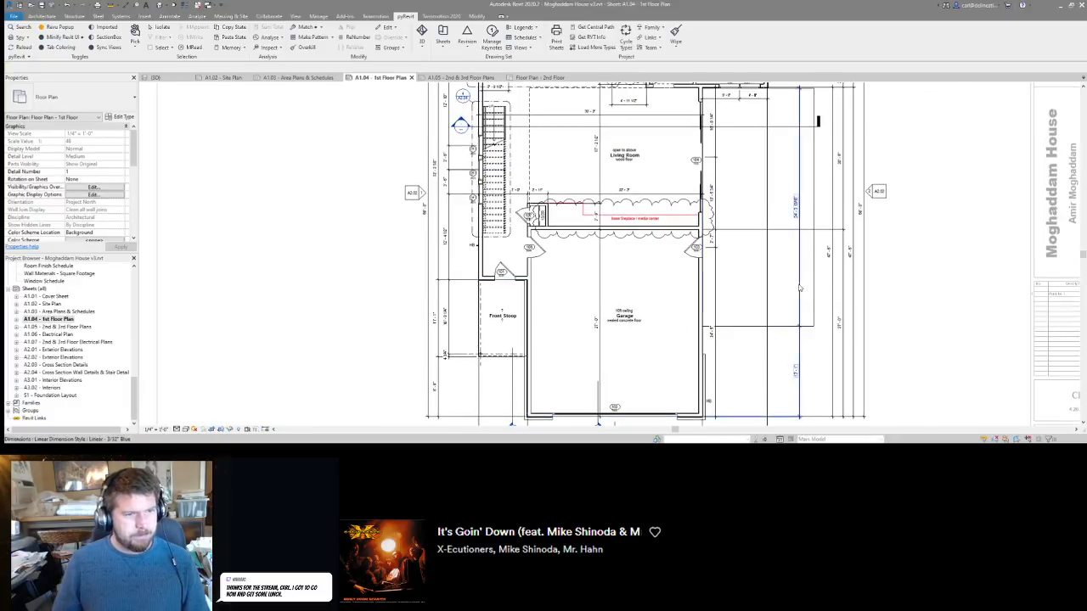
{"action": "middle_click_drag", "start_coordinate": [780, 298], "coordinate": [774, 283]}
{"action": "scroll", "coordinate": [773, 283], "scroll_direction": "up", "scroll_amount": 1}
{"action": "key", "text": "d"}
{"action": "key", "text": "i"}
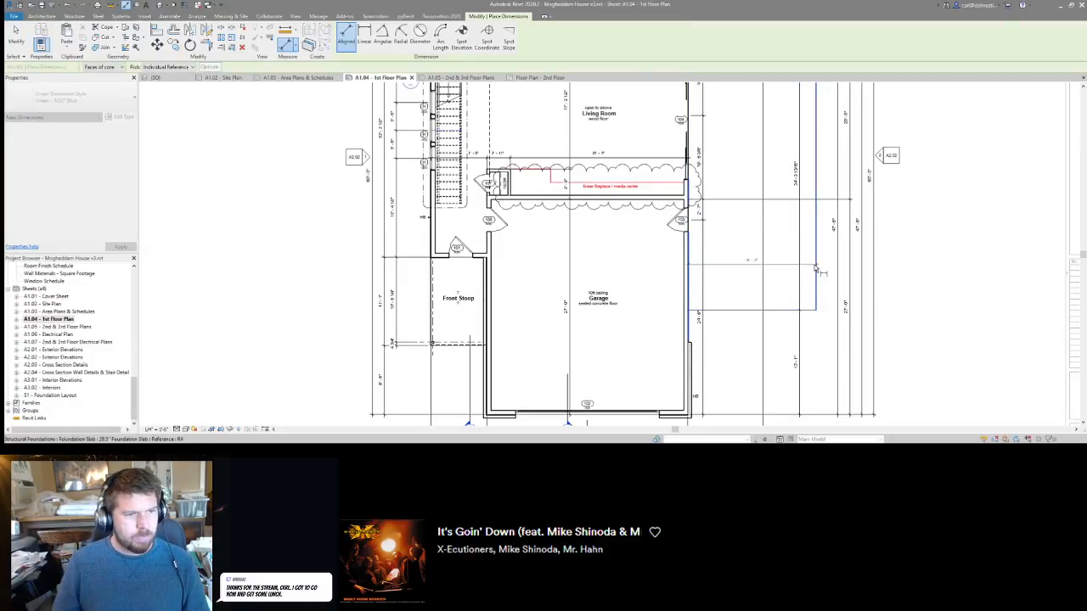
{"action": "scroll", "coordinate": [687, 268], "scroll_direction": "up", "scroll_amount": 8}
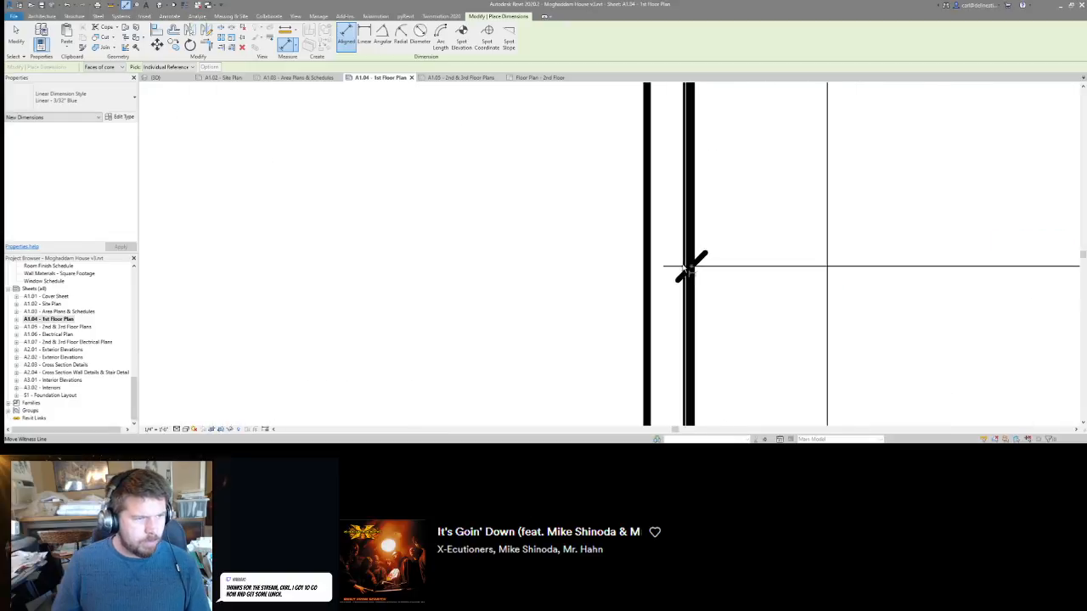
{"action": "scroll", "coordinate": [689, 268], "scroll_direction": "down", "scroll_amount": 7}
{"action": "scroll", "coordinate": [684, 268], "scroll_direction": "down", "scroll_amount": 3}
{"action": "middle_click_drag", "start_coordinate": [748, 221], "coordinate": [748, 327]}
{"action": "key", "text": "Escape"}
{"action": "key", "text": "Escape"}
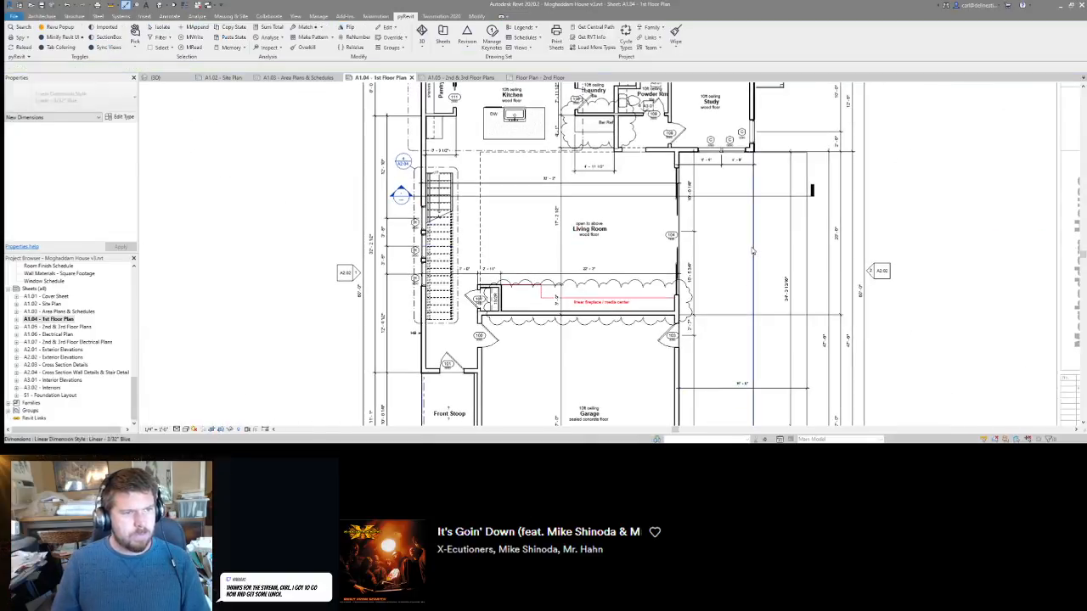
Edit the patio slab's boundary and re-reference its front edge's temporary dimension to the Study's patio-side wall.
{"action": "scroll", "coordinate": [752, 220], "scroll_direction": "down", "scroll_amount": 3}
{"action": "scroll", "coordinate": [765, 374], "scroll_direction": "up", "scroll_amount": 4}
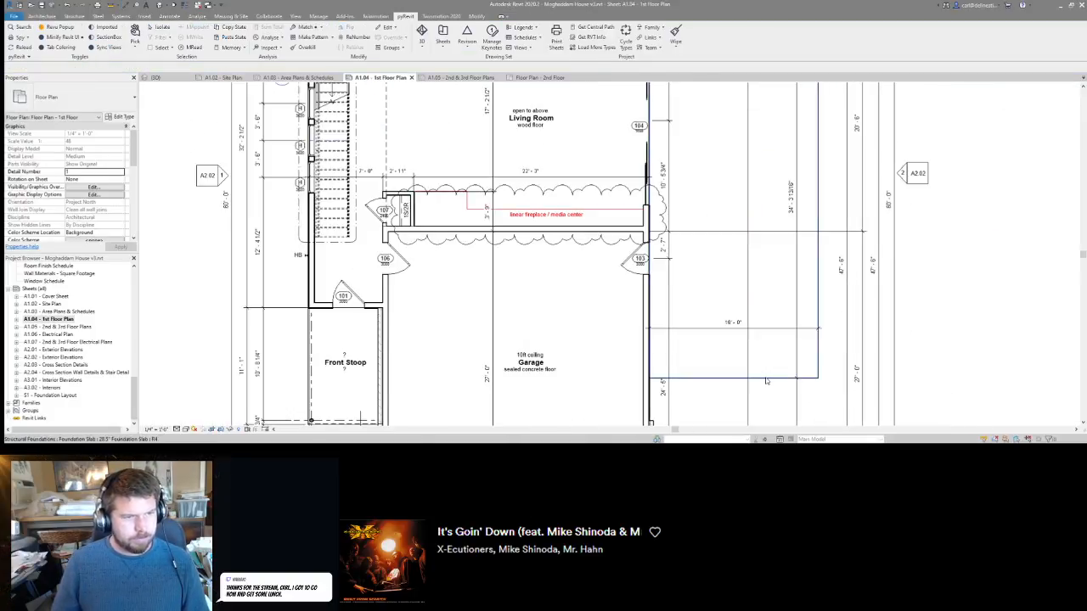
{"action": "left_click", "coordinate": [767, 381]}
{"action": "double_click", "coordinate": [767, 381]}
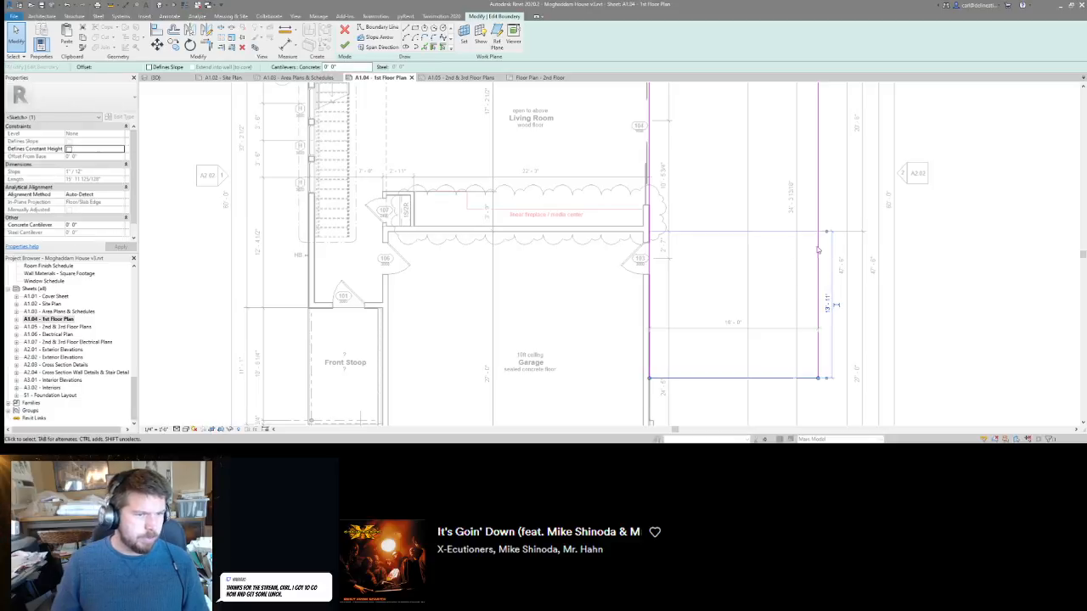
{"action": "scroll", "coordinate": [827, 235], "scroll_direction": "down", "scroll_amount": 2}
{"action": "left_click_drag", "start_coordinate": [827, 234], "coordinate": [783, 166]}
{"action": "middle_click_drag", "start_coordinate": [785, 113], "coordinate": [783, 166]}
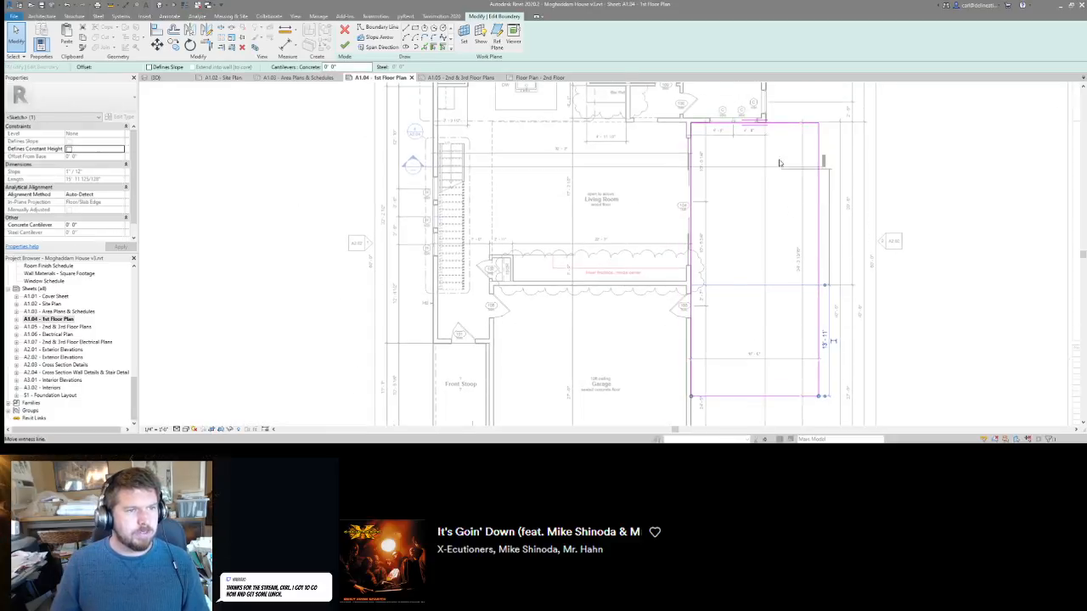
{"action": "left_click_drag", "start_coordinate": [783, 167], "coordinate": [766, 126]}
{"action": "scroll", "coordinate": [765, 127], "scroll_direction": "up", "scroll_amount": 3}
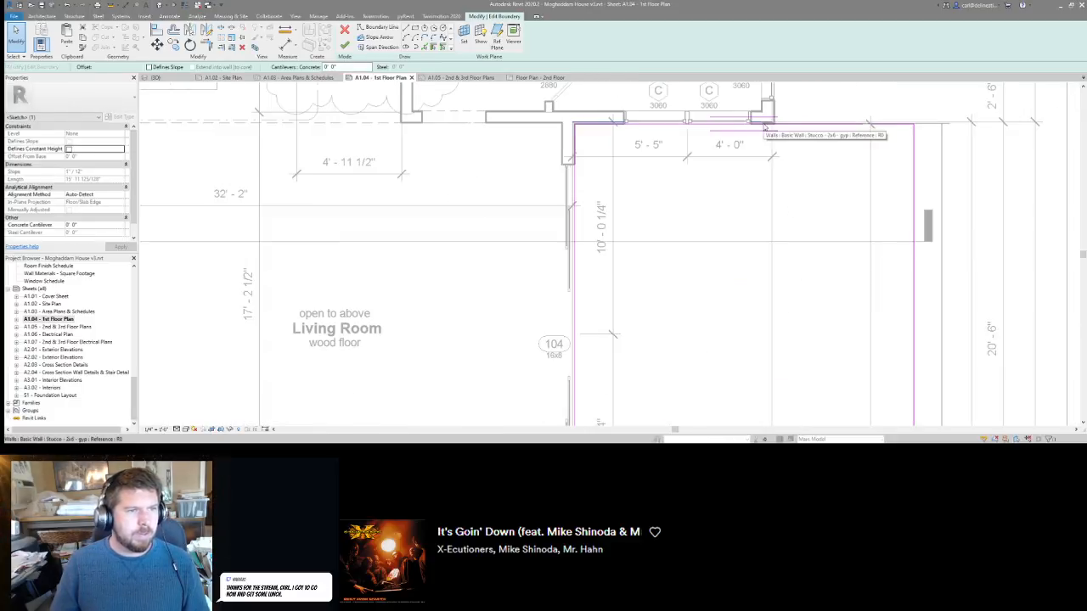
{"action": "scroll", "coordinate": [765, 126], "scroll_direction": "down", "scroll_amount": 5}
Set the patio slab's length to 34'-0" and finish the boundary edit.
{"action": "left_click", "coordinate": [805, 307]}
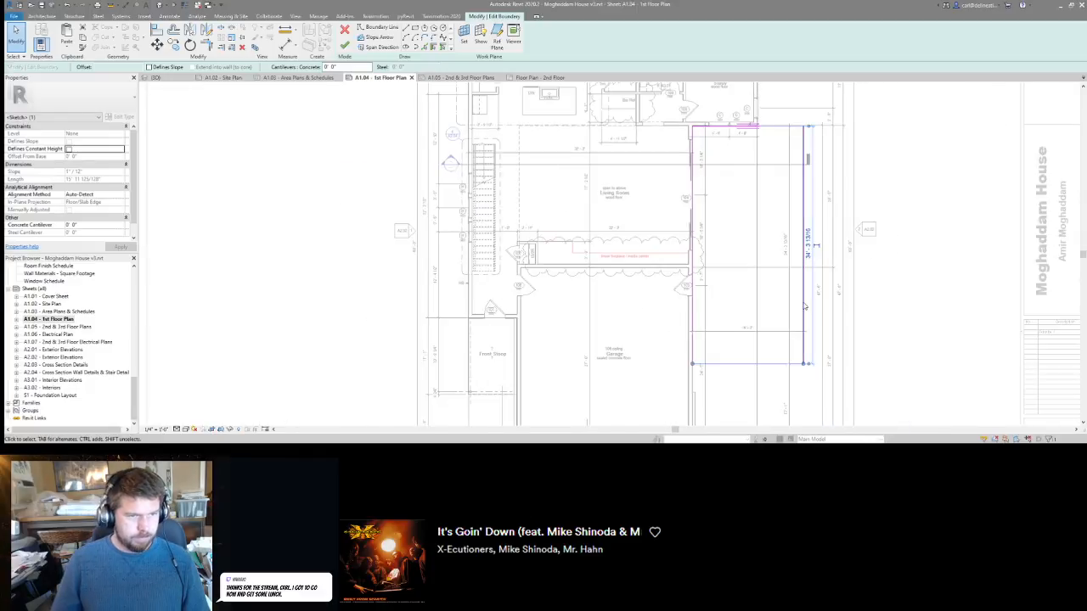
{"action": "type", "text": "34' 0\""}
{"action": "key", "text": "Return"}
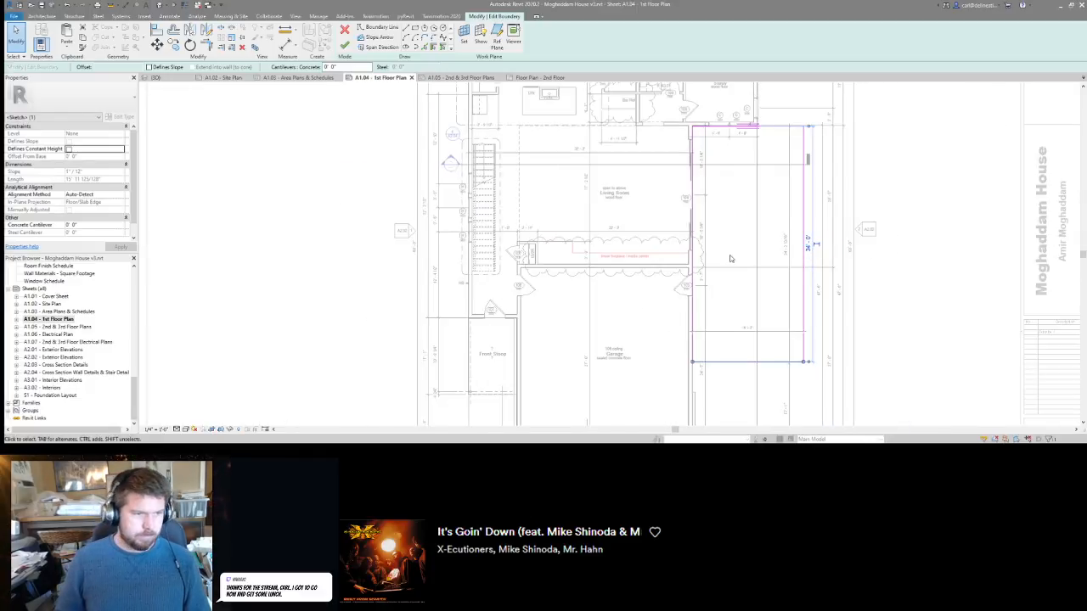
{"action": "key", "text": "f"}
{"action": "key", "text": "f"}
{"action": "key", "text": "Escape"}
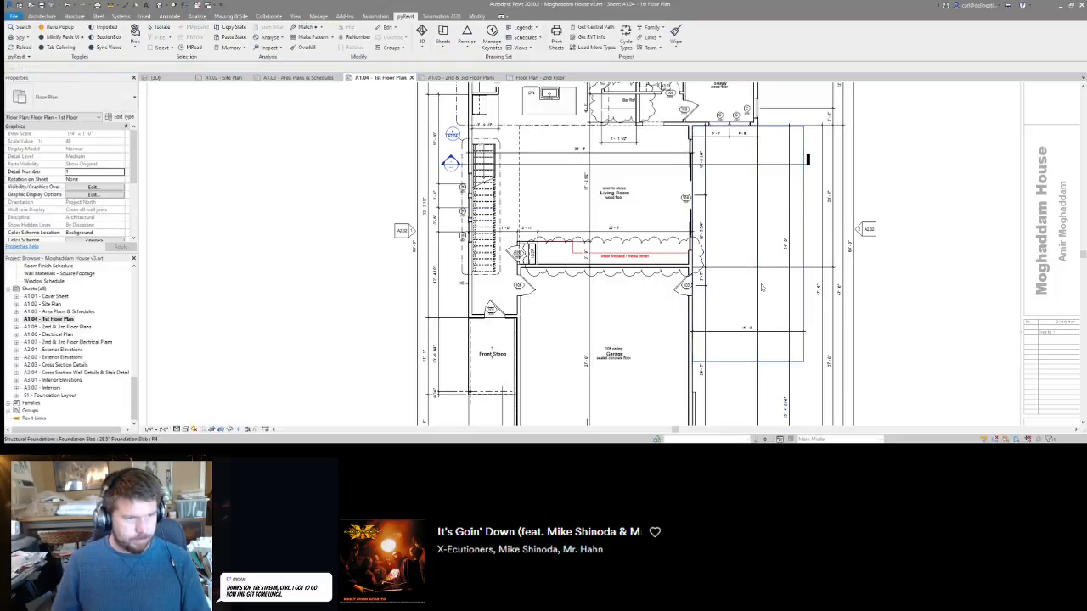
{"action": "middle_click_drag", "start_coordinate": [795, 383], "coordinate": [795, 309]}
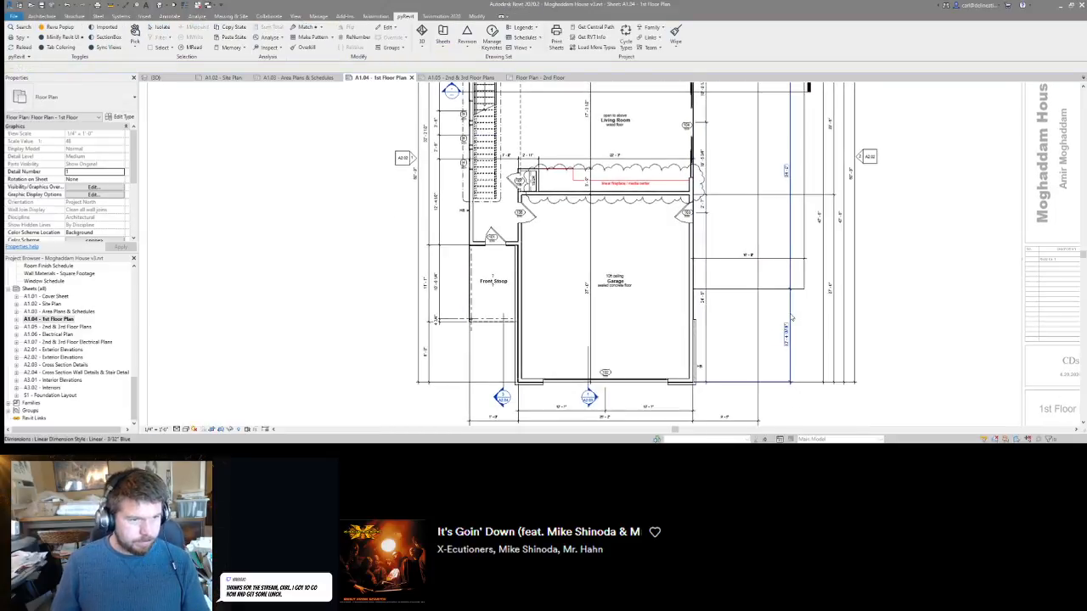
Delete the dimension between the patio slab's front edge and the Garage's front wall line.
{"action": "left_click", "coordinate": [787, 317]}
{"action": "middle_click_drag", "start_coordinate": [768, 264], "coordinate": [787, 294]}
{"action": "key", "text": "Escape"}
{"action": "scroll", "coordinate": [779, 198], "scroll_direction": "down", "scroll_amount": 2}
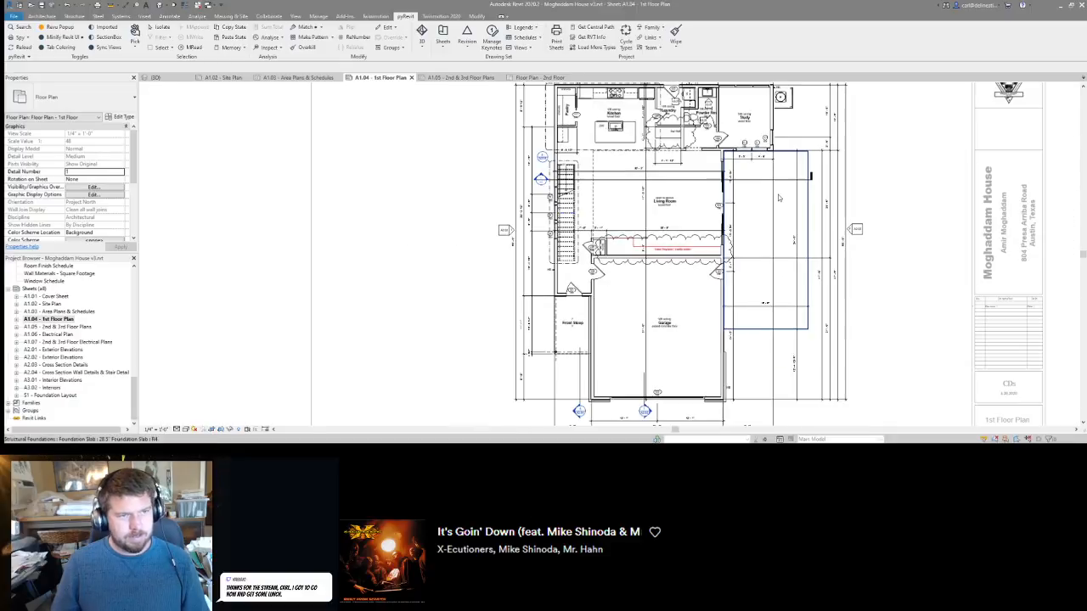
{"action": "left_click", "coordinate": [799, 376]}
{"action": "key", "text": "Escape"}
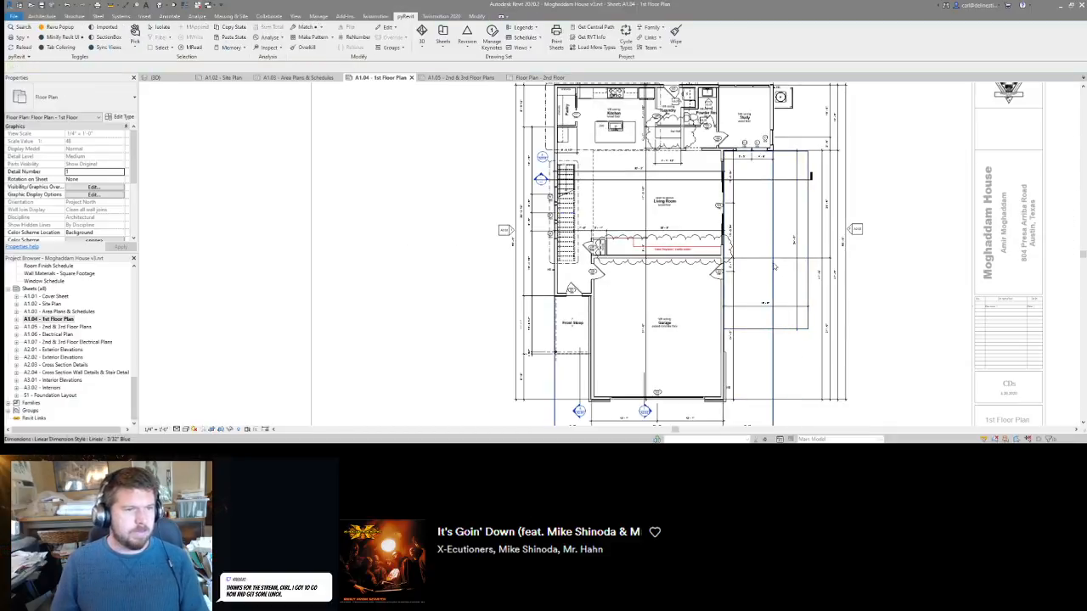
Examine the dimensions around the patio slab, Living Room, Study, AC screen wall and Laundry on the 1st floor plan.
{"action": "scroll", "coordinate": [747, 277], "scroll_direction": "up", "scroll_amount": 5}
{"action": "scroll", "coordinate": [749, 277], "scroll_direction": "down", "scroll_amount": 2}
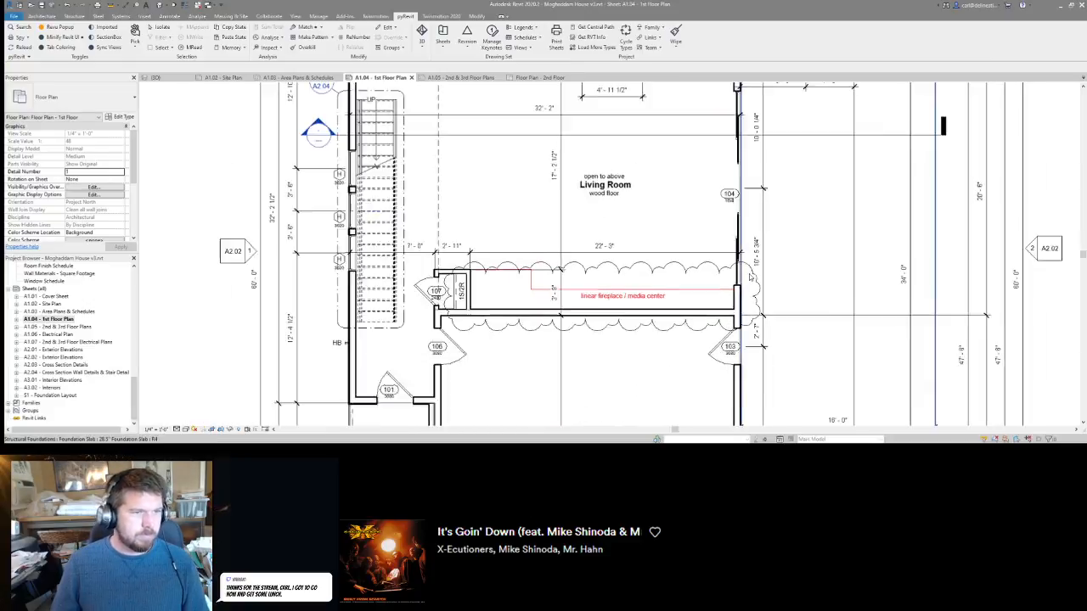
{"action": "scroll", "coordinate": [737, 231], "scroll_direction": "up", "scroll_amount": 1}
{"action": "scroll", "coordinate": [736, 234], "scroll_direction": "down", "scroll_amount": 2}
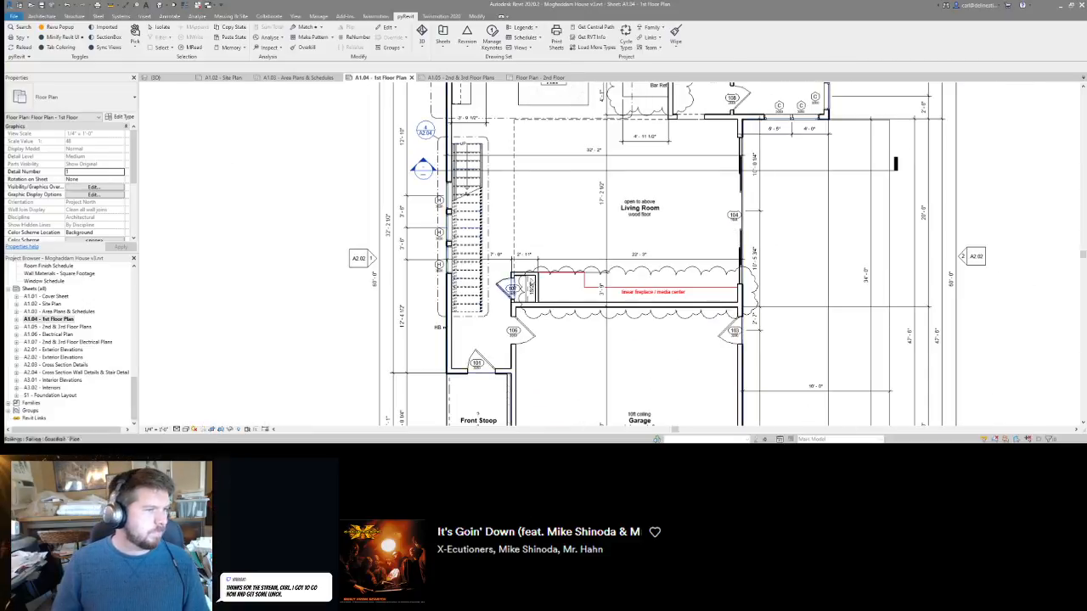
{"action": "middle_click_drag", "start_coordinate": [713, 278], "coordinate": [732, 337]}
{"action": "middle_click_drag", "start_coordinate": [799, 235], "coordinate": [775, 330]}
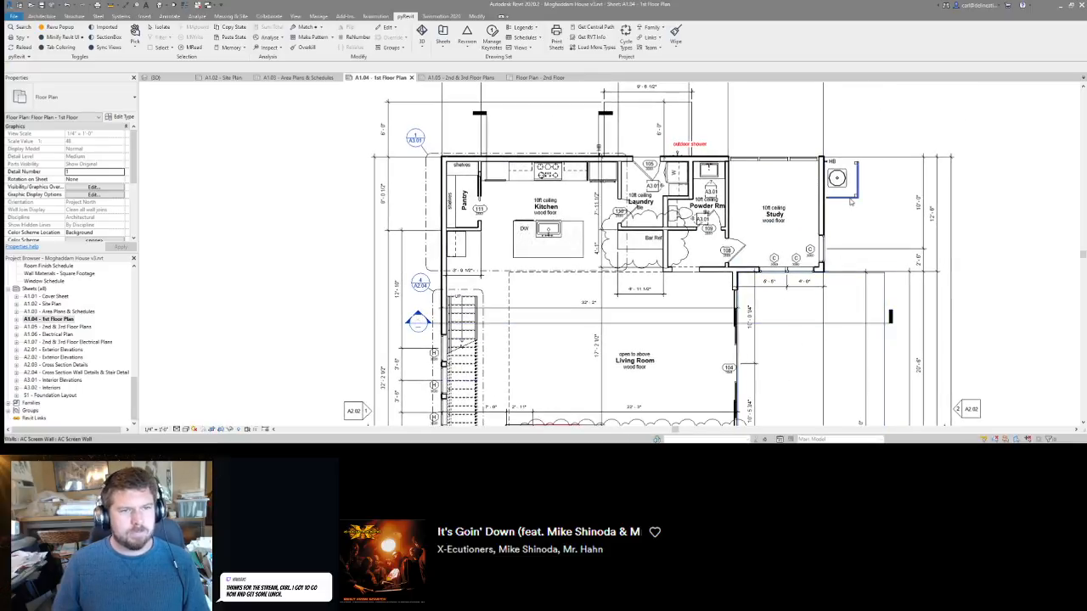
{"action": "middle_click_drag", "start_coordinate": [870, 233], "coordinate": [841, 225]}
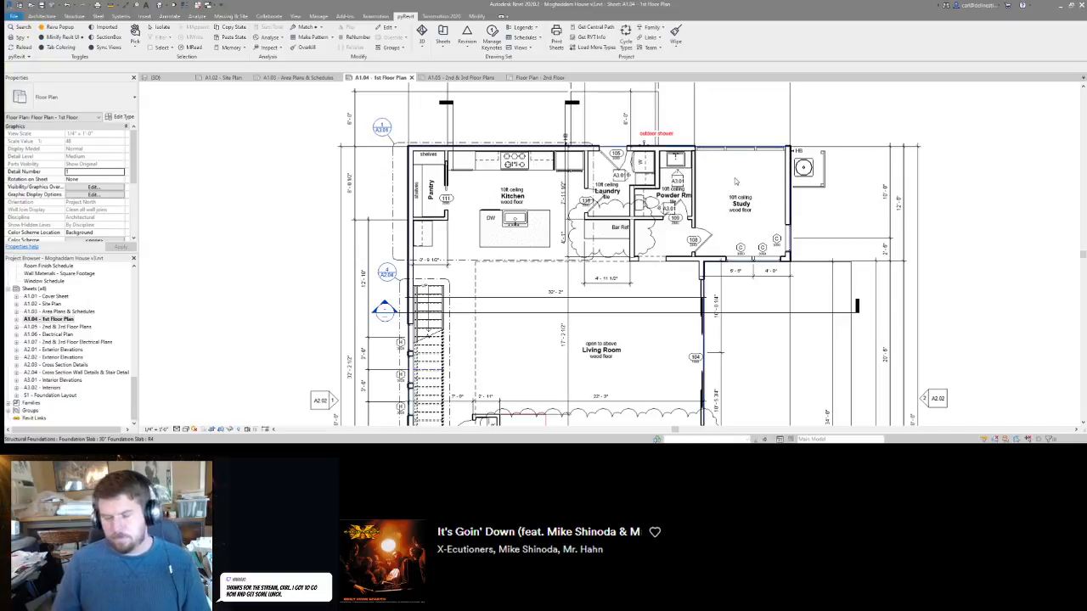
{"action": "scroll", "coordinate": [544, 176], "scroll_direction": "up", "scroll_amount": 5}
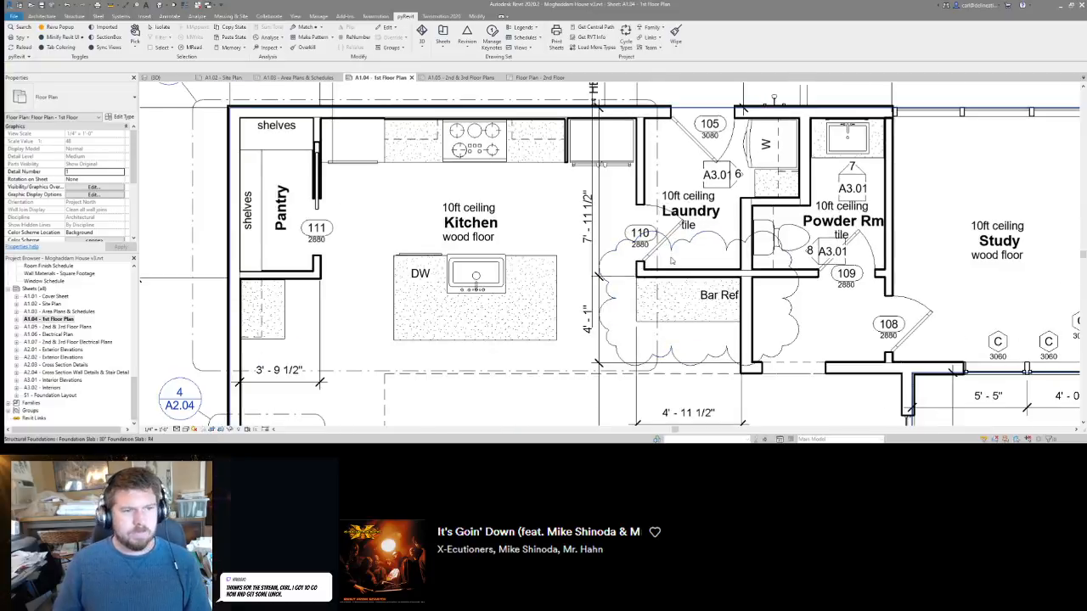
{"action": "scroll", "coordinate": [671, 260], "scroll_direction": "down", "scroll_amount": 4}
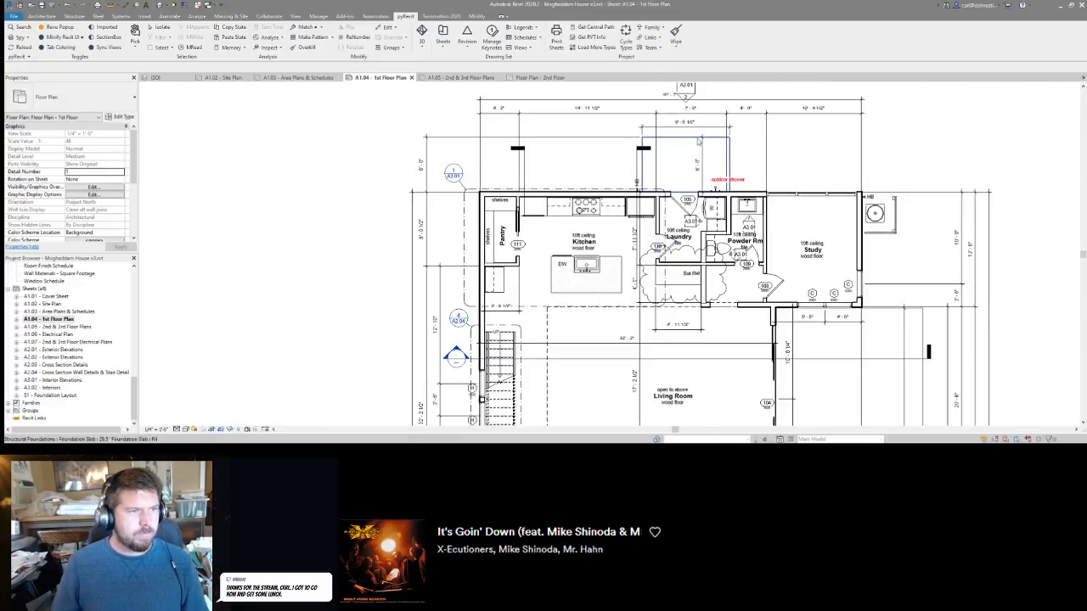
{"action": "middle_click_drag", "start_coordinate": [699, 142], "coordinate": [704, 163]}
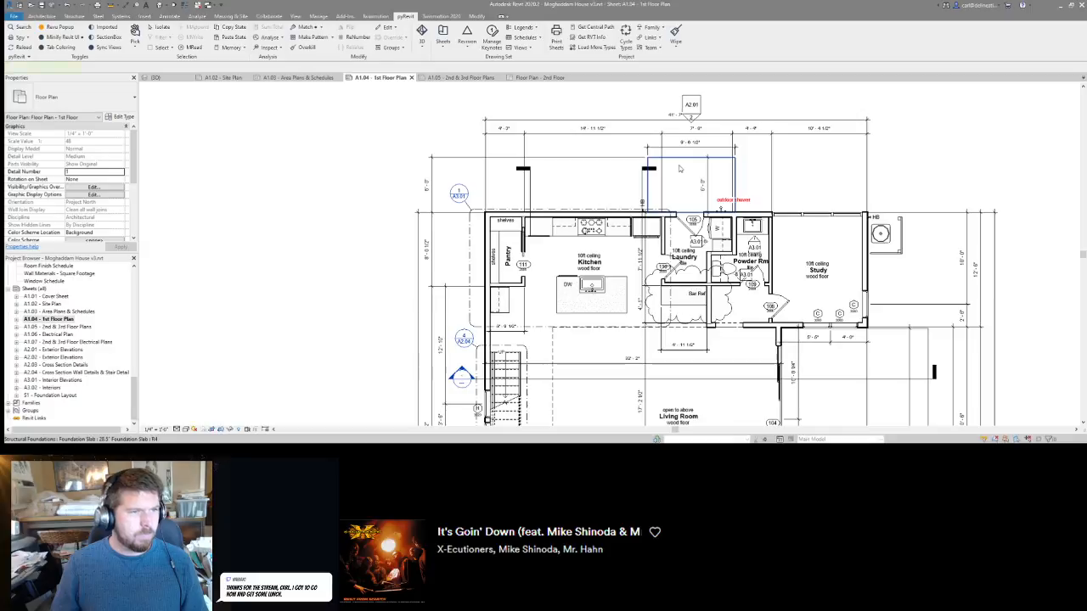
{"action": "double_click", "coordinate": [680, 169]}
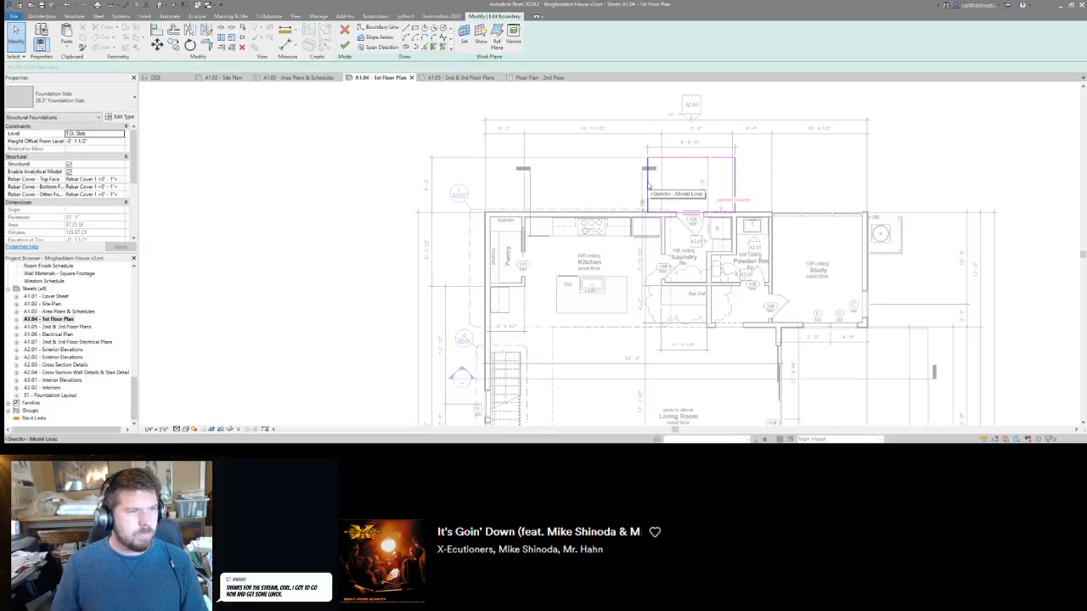
{"action": "left_click", "coordinate": [648, 187]}
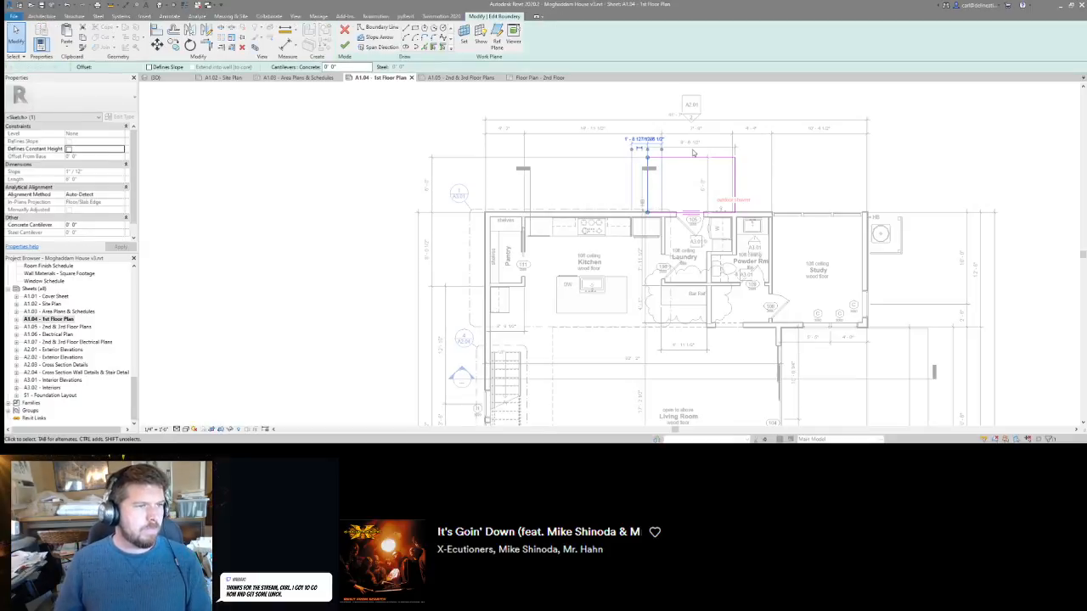
{"action": "left_click", "coordinate": [659, 183]}
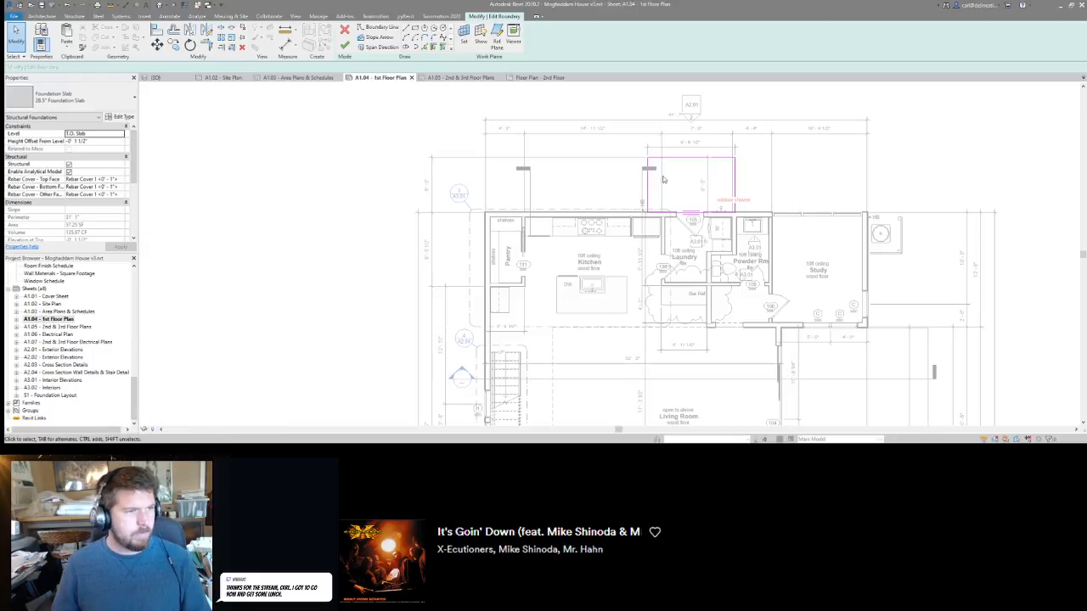
{"action": "key", "text": "Escape"}
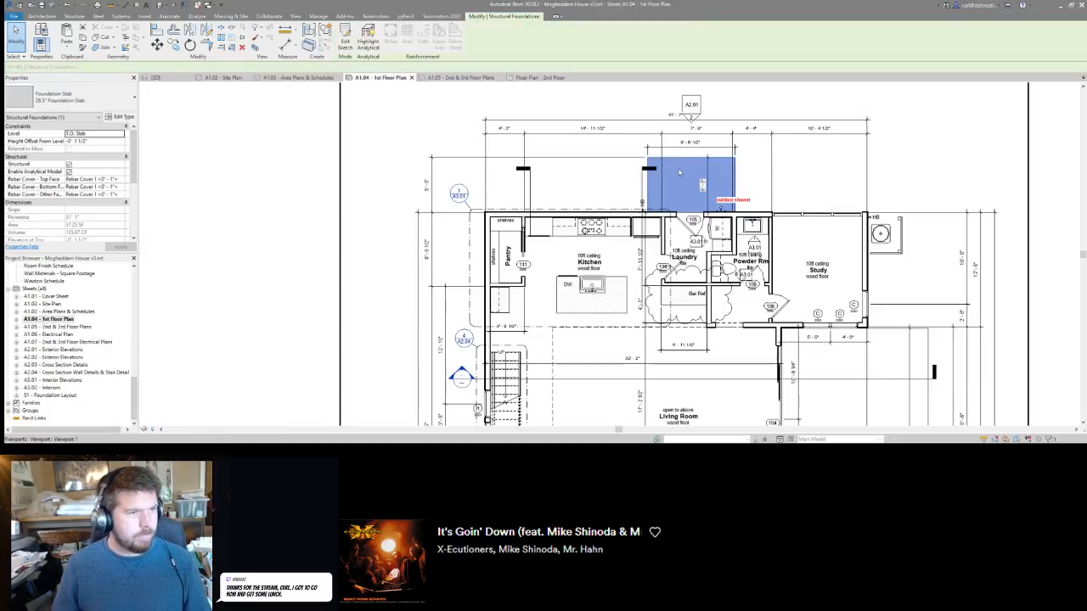
{"action": "key", "text": "Escape"}
Extend the Laundry slab's width dimension into a string reaching the outer walls at the Pantry and the Study.
{"action": "key", "text": "d"}
{"action": "key", "text": "i"}
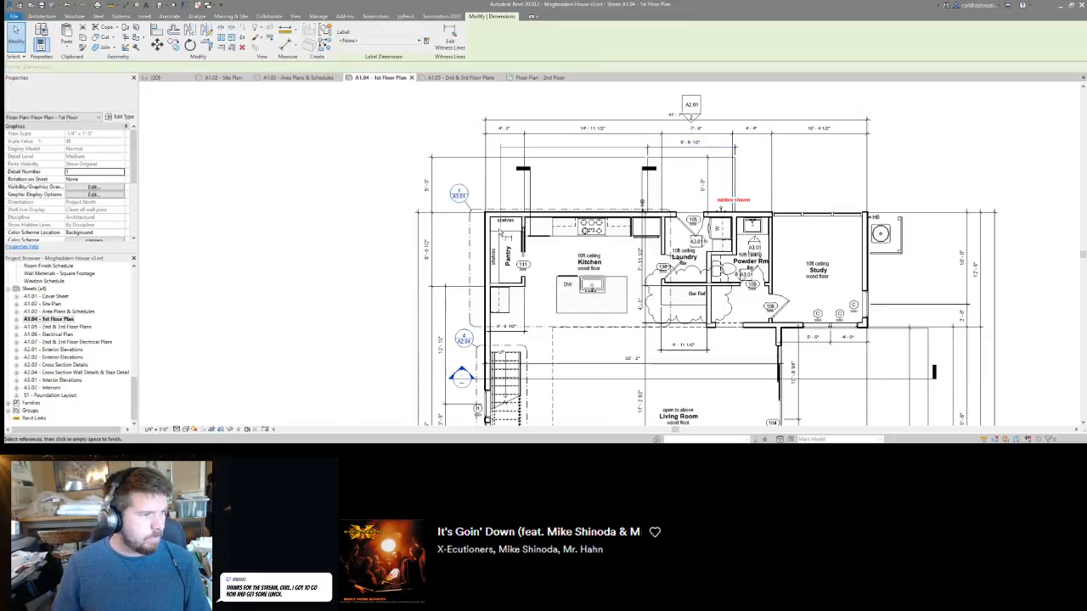
{"action": "left_click", "coordinate": [486, 243]}
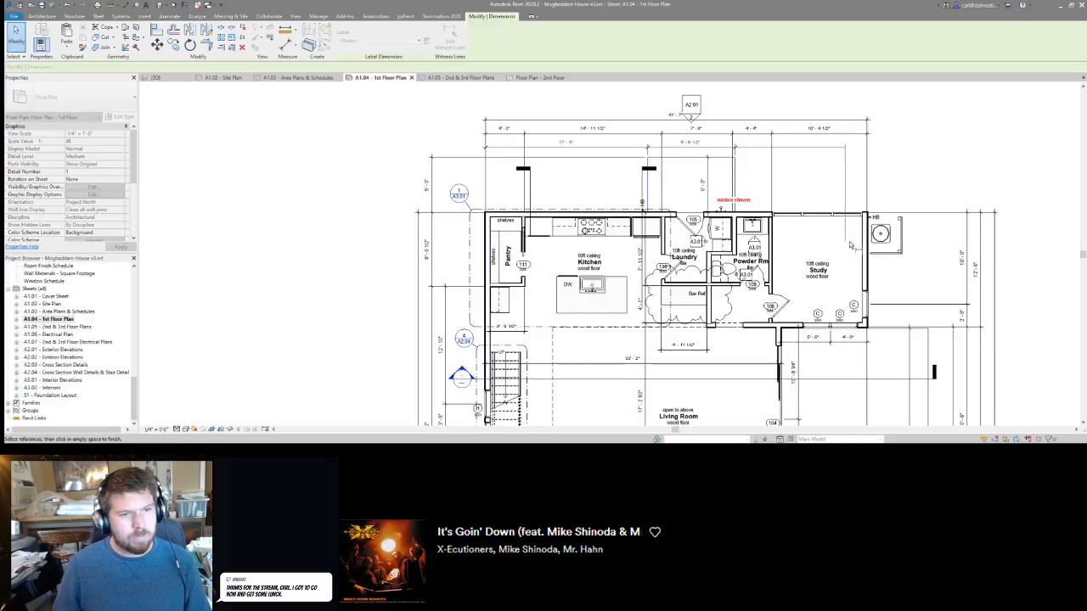
{"action": "key", "text": "Escape"}
{"action": "key", "text": "Escape"}
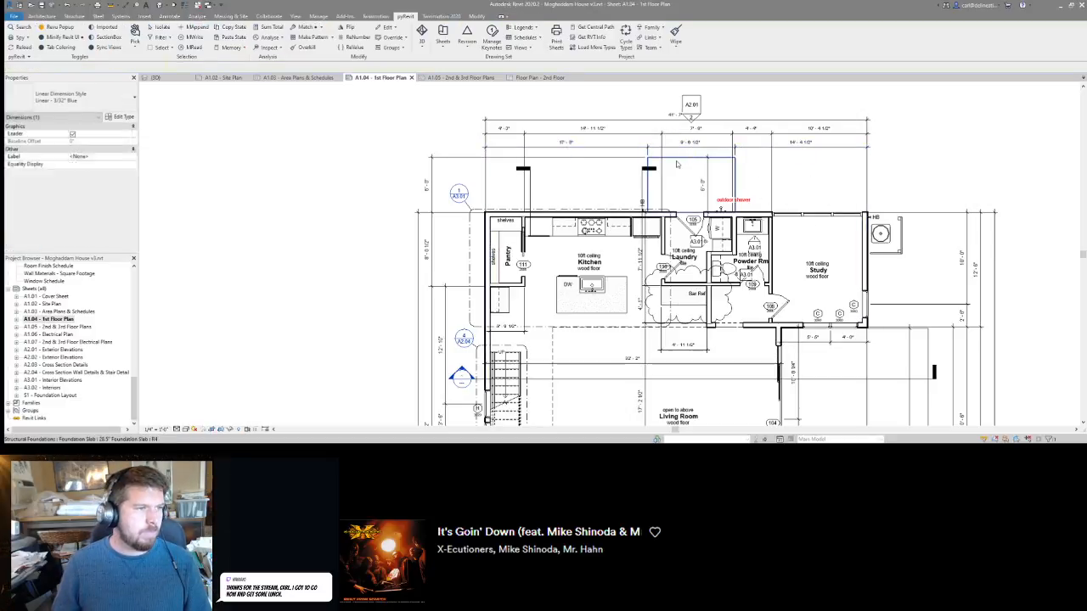
Edit the Laundry slab's boundary, moving its outdoor-shower-side edge to make the slab 9'-6" wide, and finish the edit.
{"action": "double_click", "coordinate": [679, 166]}
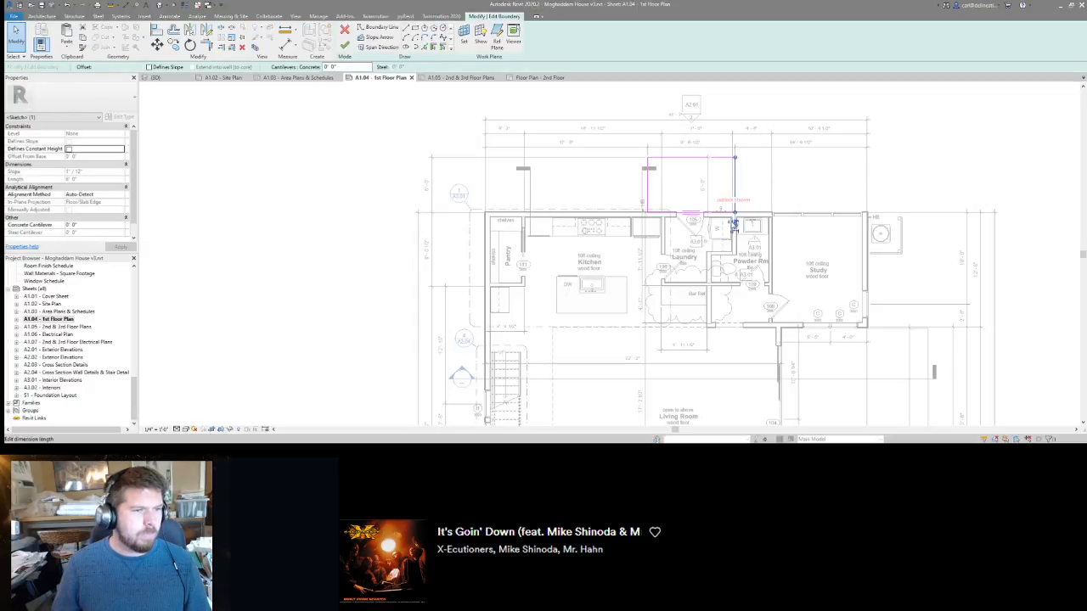
{"action": "key", "text": "m"}
{"action": "key", "text": "v"}
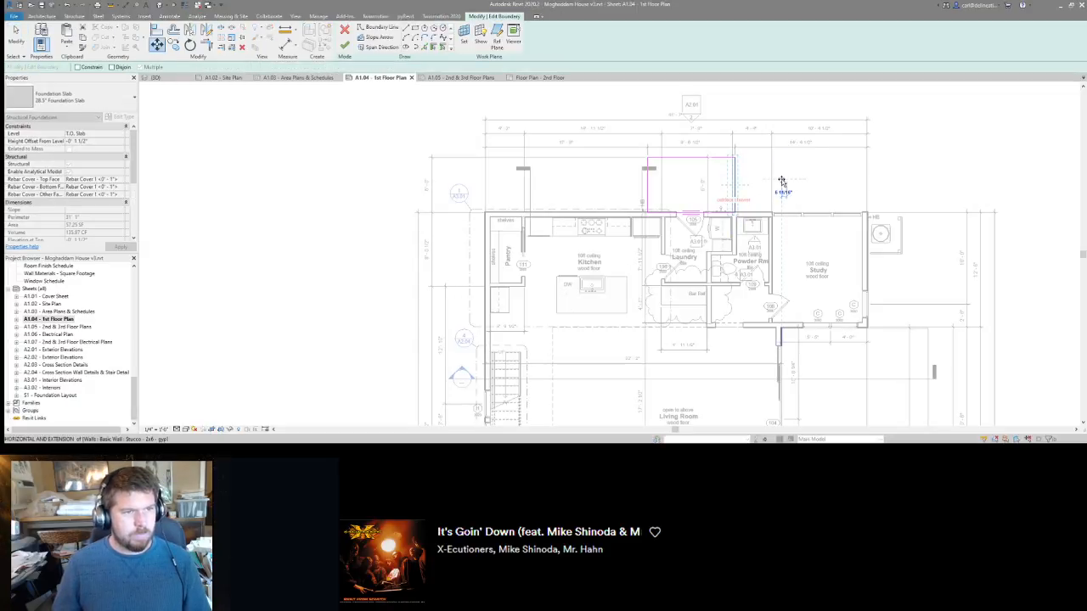
{"action": "left_click", "coordinate": [781, 181]}
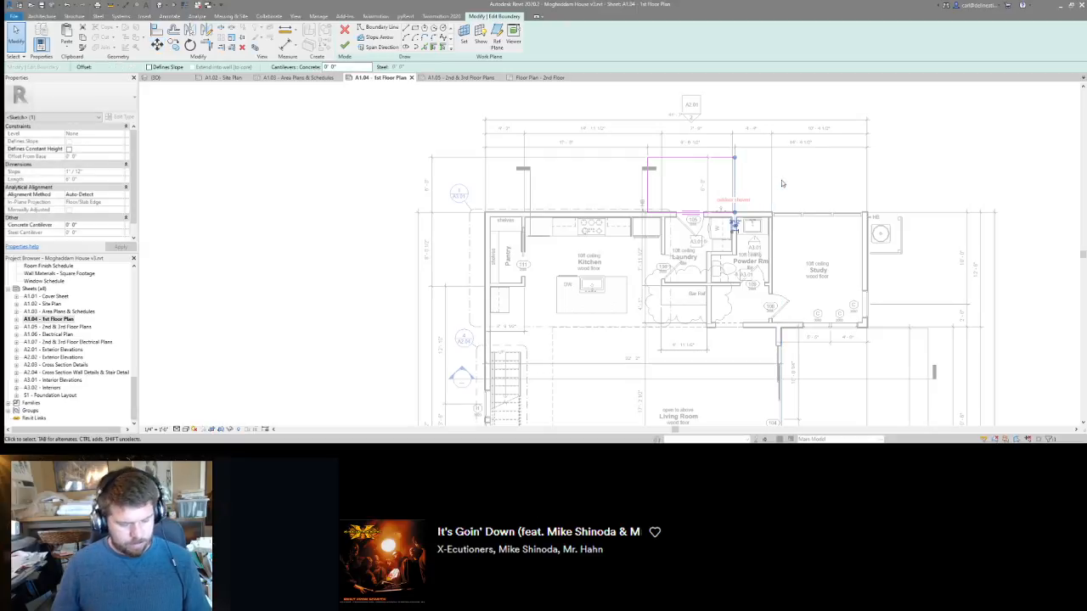
{"action": "key", "text": "f"}
{"action": "key", "text": "f"}
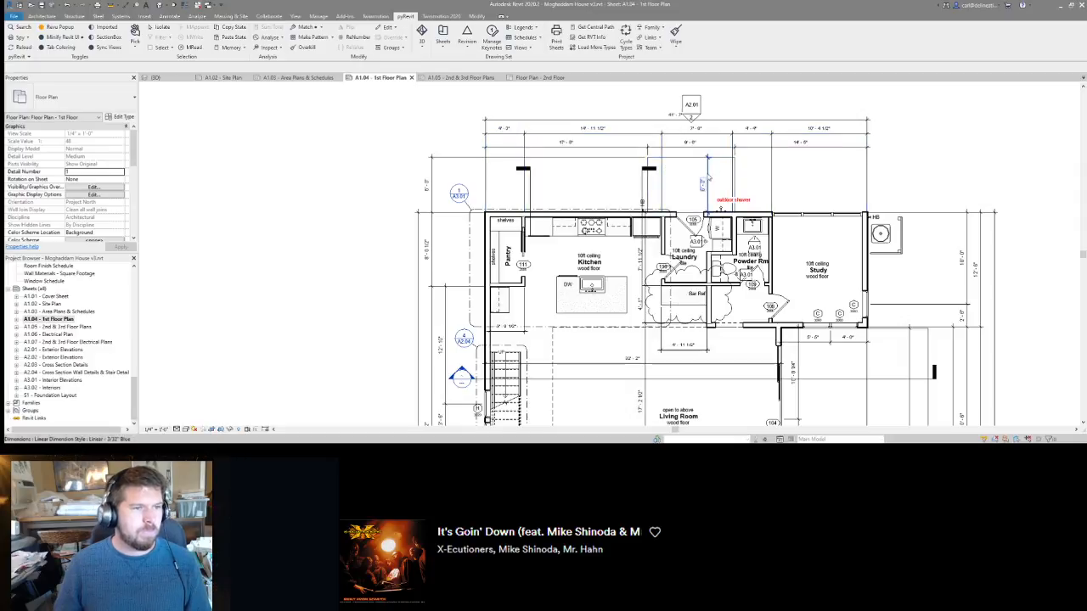
Re-reference the house end of the Laundry slab's depth dimension to the exterior face of the wall.
{"action": "scroll", "coordinate": [720, 200], "scroll_direction": "up", "scroll_amount": 5}
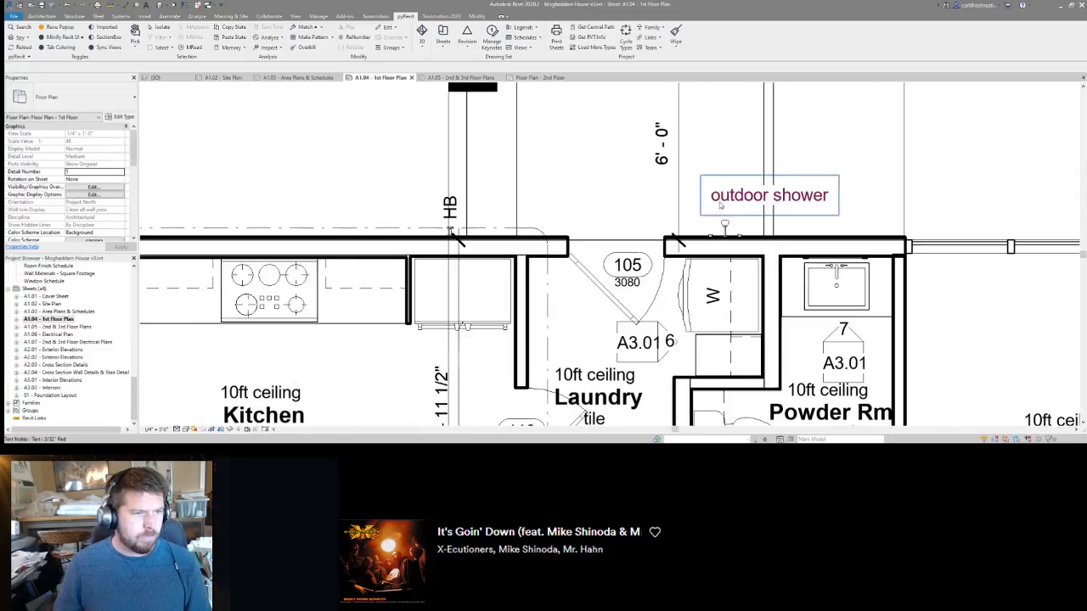
{"action": "left_click", "coordinate": [676, 225]}
{"action": "key", "text": "Escape"}
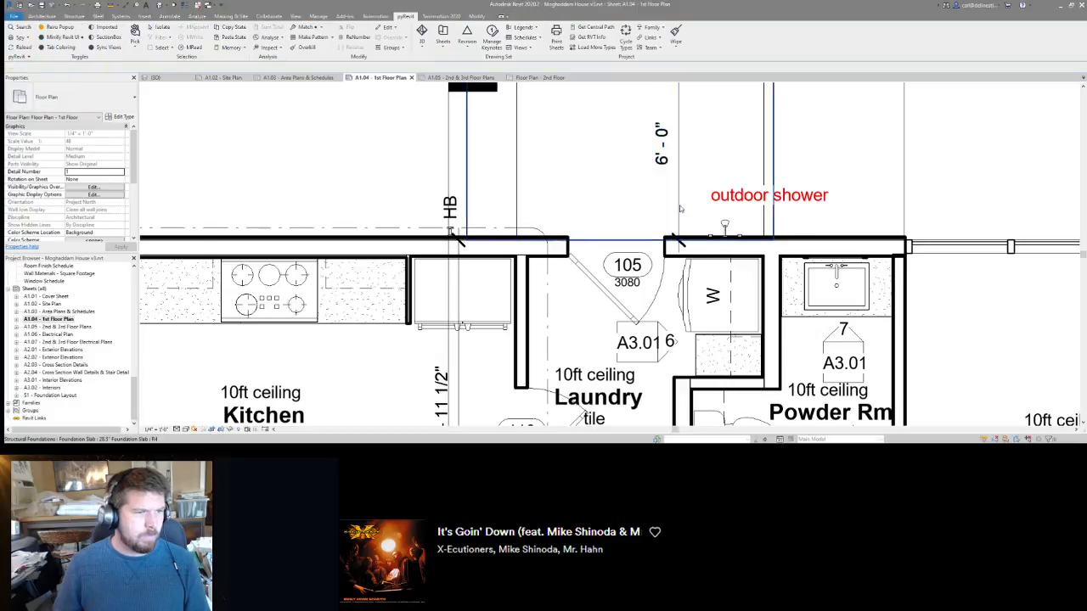
{"action": "left_click", "coordinate": [680, 199]}
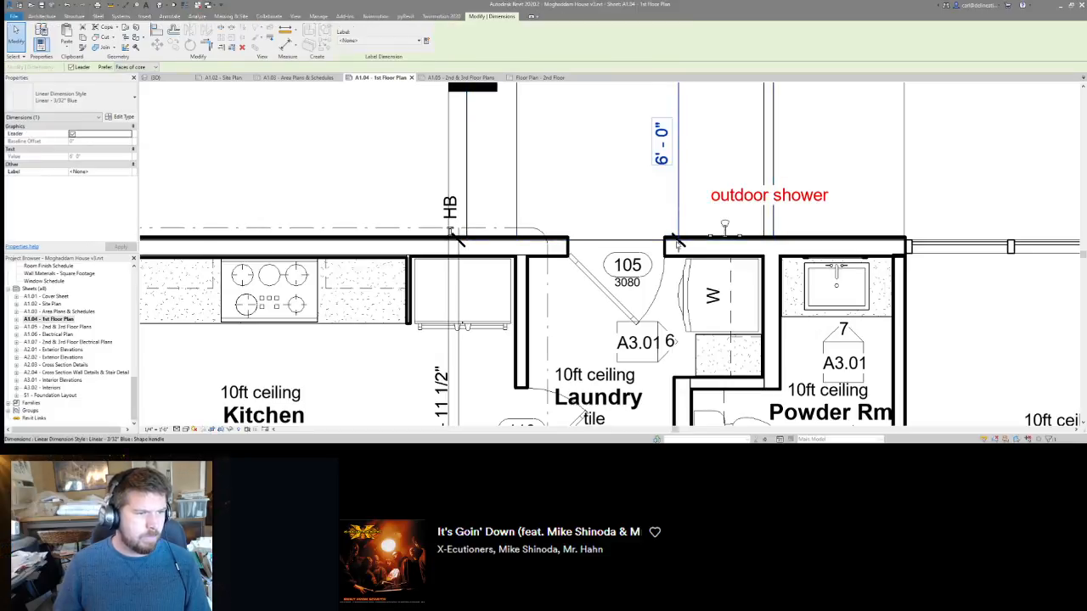
{"action": "key", "text": "Escape"}
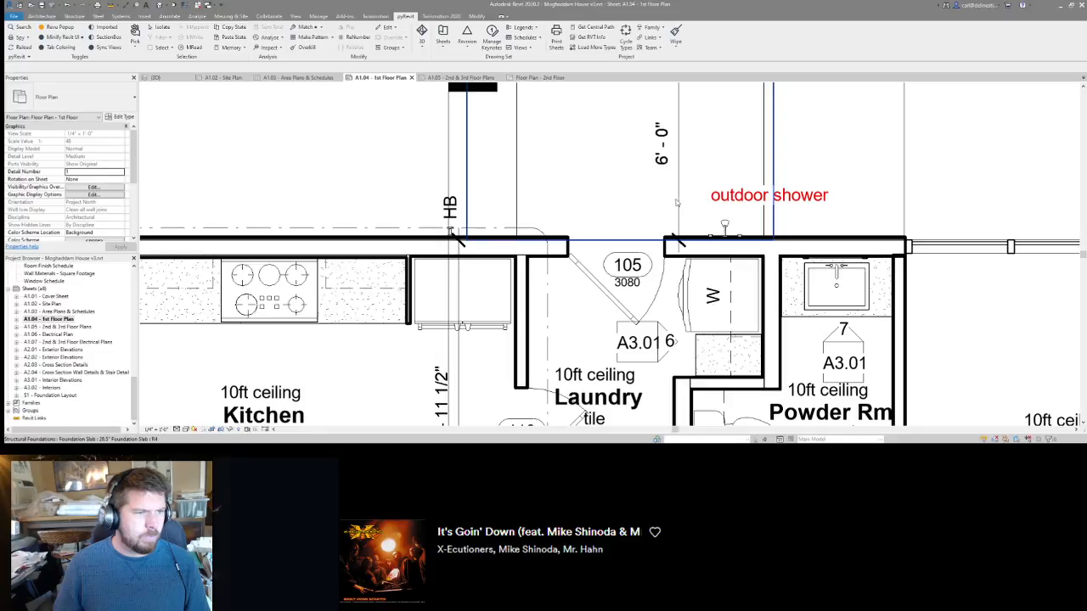
{"action": "left_click", "coordinate": [678, 202]}
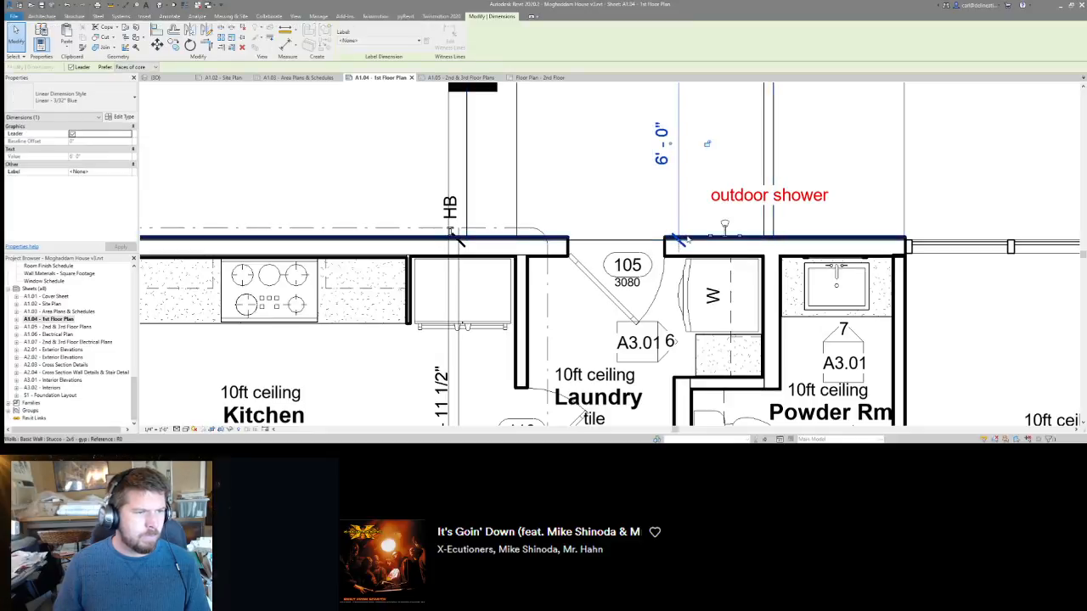
{"action": "left_click_drag", "start_coordinate": [687, 241], "coordinate": [686, 239]}
{"action": "middle_click_drag", "start_coordinate": [702, 175], "coordinate": [730, 279]}
{"action": "scroll", "coordinate": [725, 272], "scroll_direction": "down", "scroll_amount": 2}
Set the Laundry slab's depth to 6'-0" by editing its boundary, and finish the edit.
{"action": "left_click", "coordinate": [675, 214]}
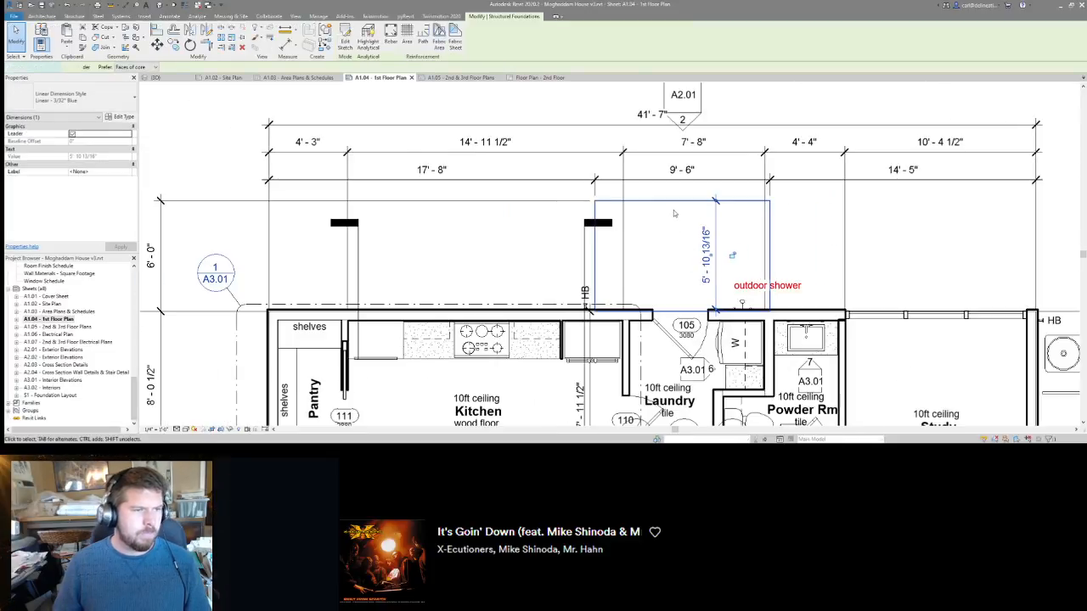
{"action": "double_click", "coordinate": [673, 213]}
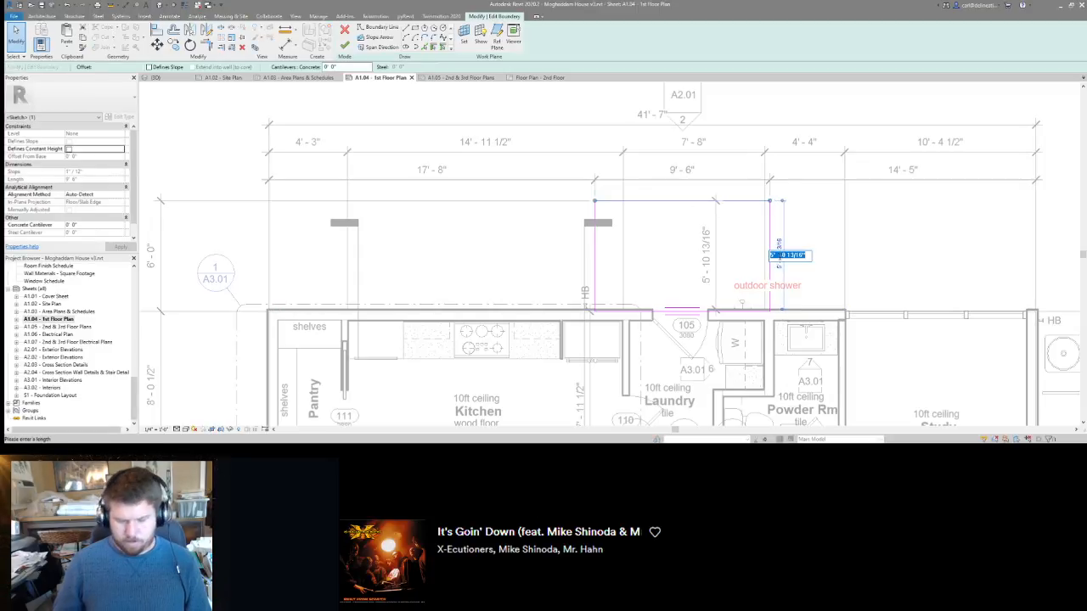
{"action": "key", "text": "f"}
{"action": "key", "text": "f"}
{"action": "left_click", "coordinate": [803, 221]}
{"action": "middle_click_drag", "start_coordinate": [692, 232], "coordinate": [692, 232]}
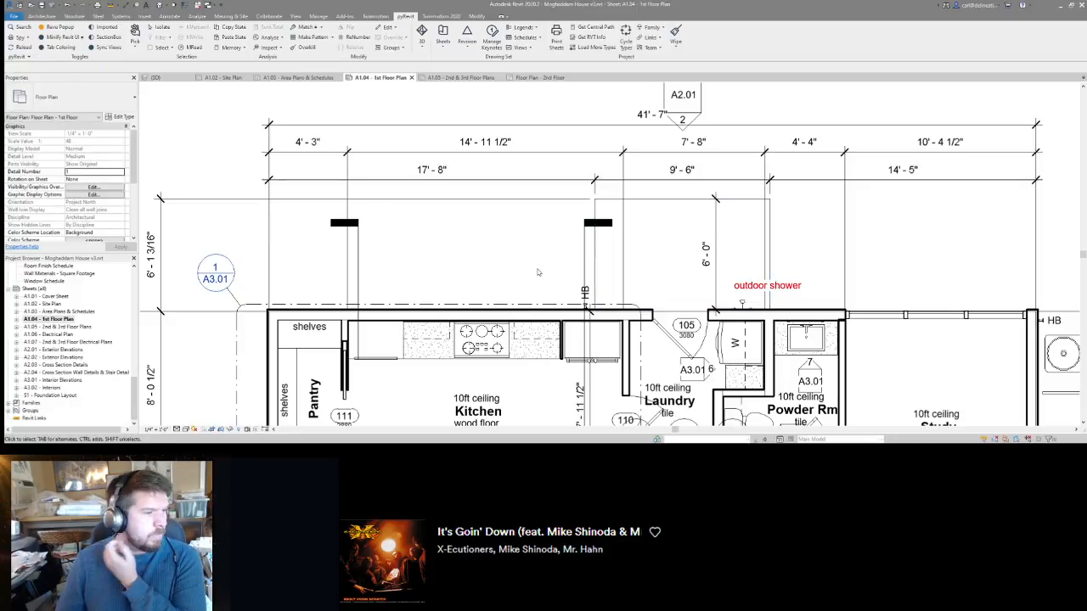
Delete the duplicate slab depth dimension outside the Pantry corner.
{"action": "middle_click_drag", "start_coordinate": [561, 273], "coordinate": [626, 242]}
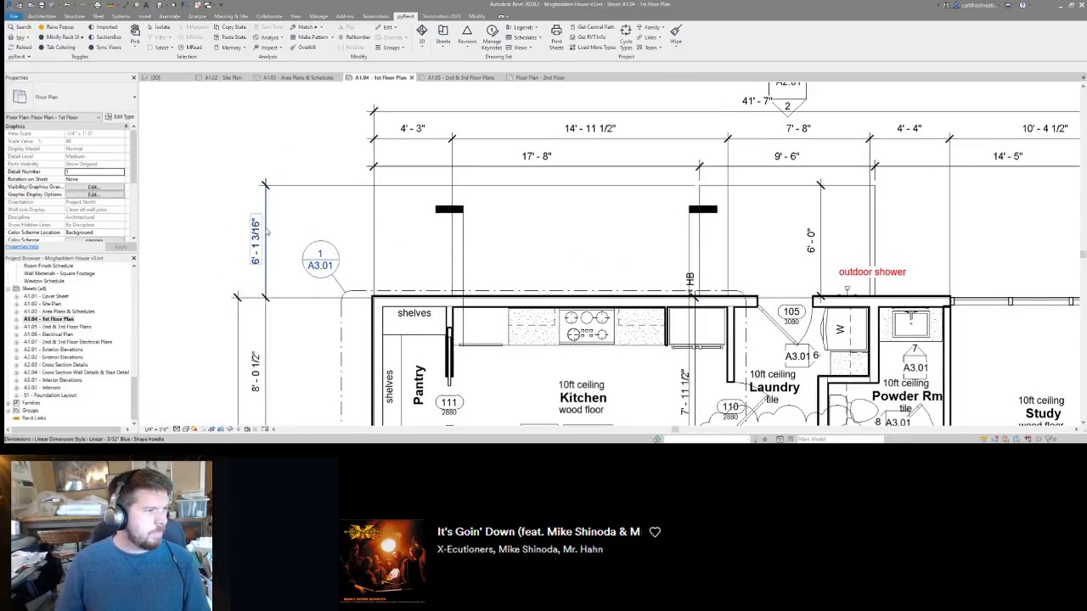
{"action": "scroll", "coordinate": [274, 227], "scroll_direction": "down", "scroll_amount": 1}
{"action": "scroll", "coordinate": [275, 227], "scroll_direction": "down", "scroll_amount": 5}
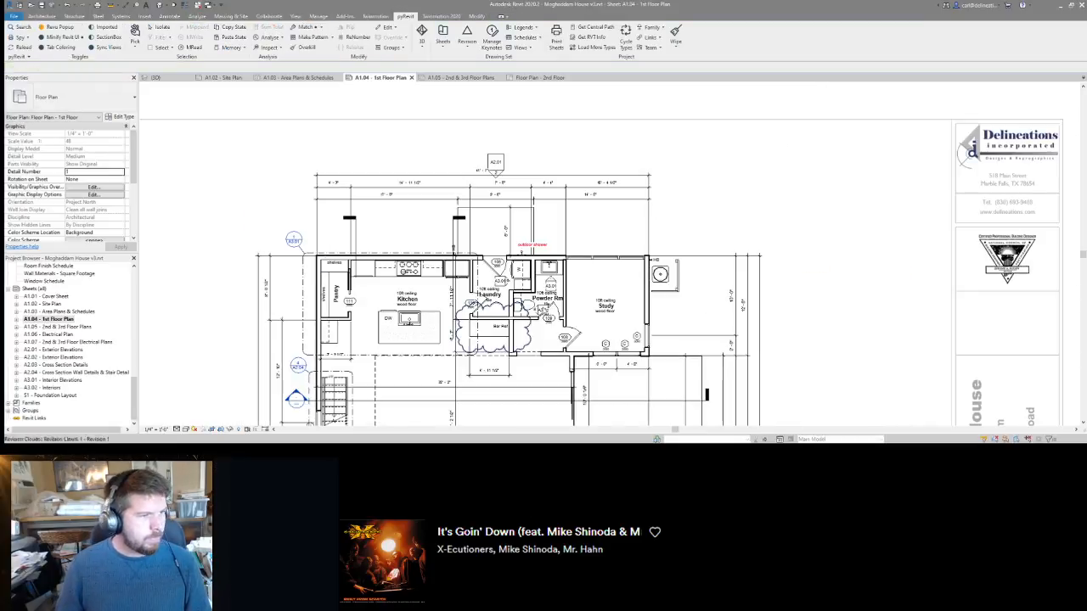
{"action": "middle_click_drag", "start_coordinate": [594, 229], "coordinate": [619, 87]}
{"action": "scroll", "coordinate": [605, 143], "scroll_direction": "down", "scroll_amount": 3}
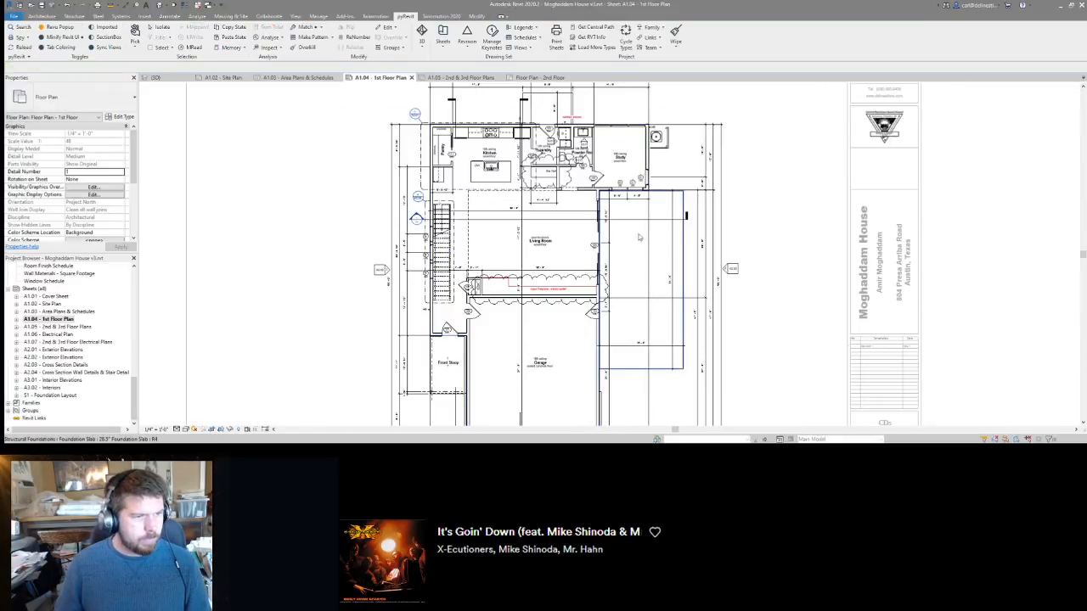
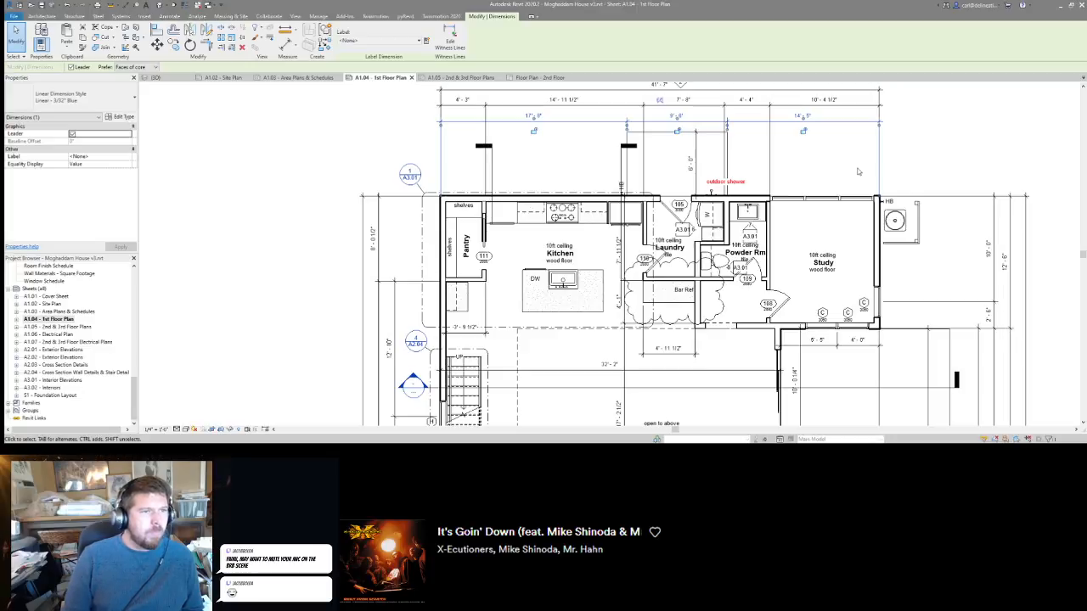
Delete the dimension string locating the Laundry slab along the Kitchen-to-Study exterior wall.
{"action": "key", "text": "Escape"}
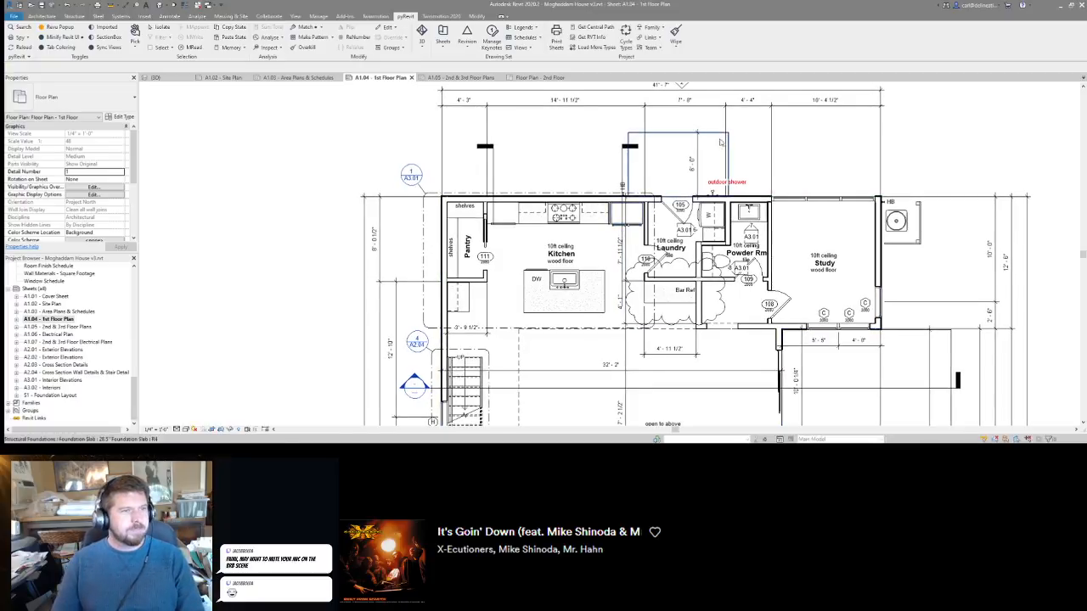
{"action": "middle_click_drag", "start_coordinate": [720, 143], "coordinate": [716, 204]}
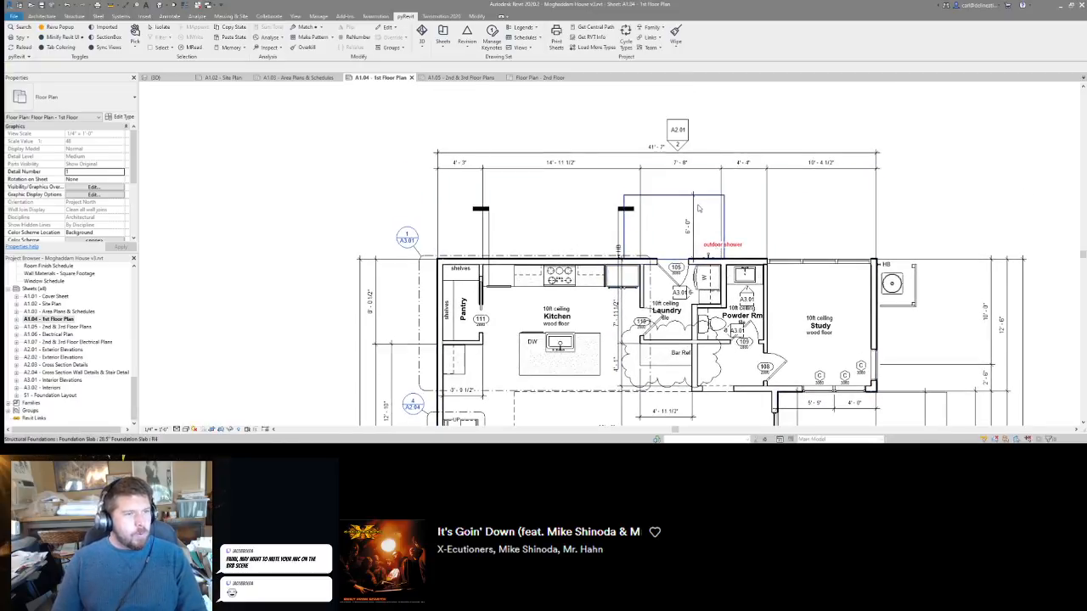
{"action": "middle_click_drag", "start_coordinate": [627, 247], "coordinate": [636, 219]}
{"action": "scroll", "coordinate": [635, 219], "scroll_direction": "down", "scroll_amount": 4}
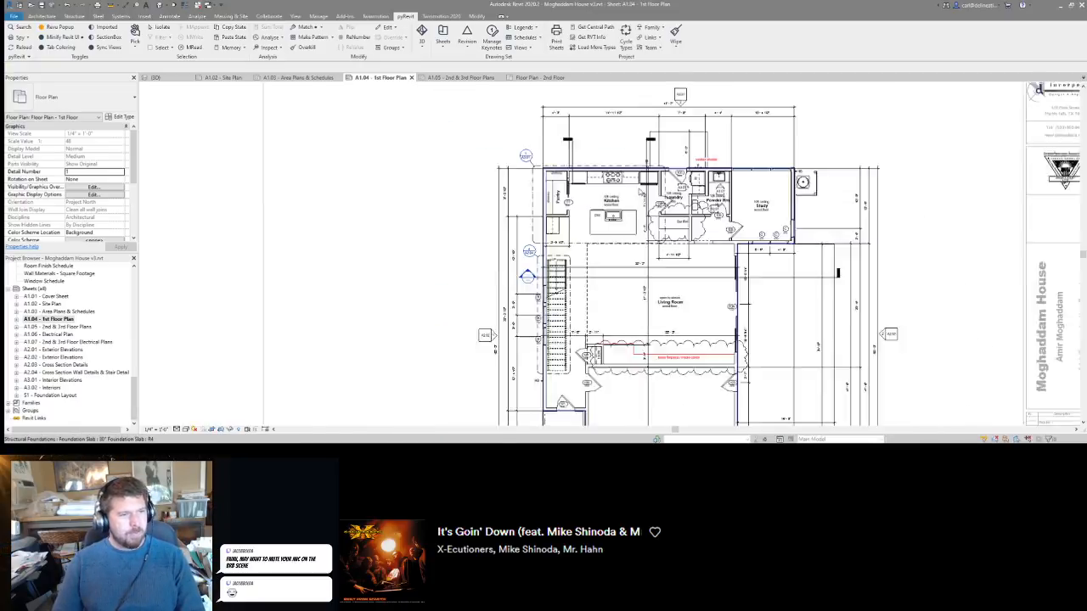
Delete the revision cloud around the Laundry, Powder Rm and Bar Ref area on the 1st floor plan.
{"action": "scroll", "coordinate": [704, 263], "scroll_direction": "up", "scroll_amount": 3}
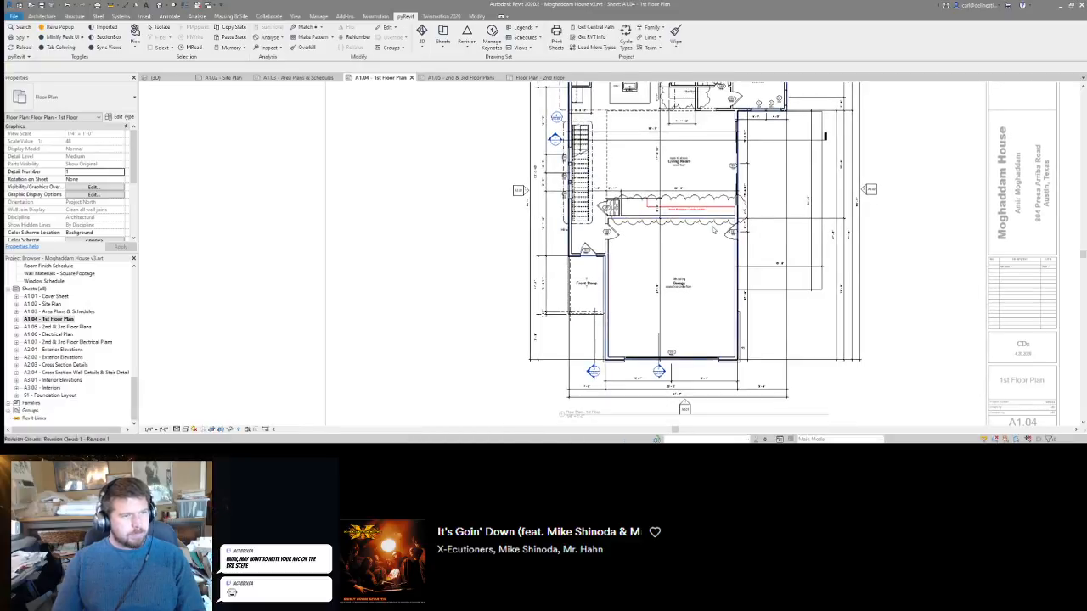
{"action": "scroll", "coordinate": [730, 229], "scroll_direction": "up", "scroll_amount": 2}
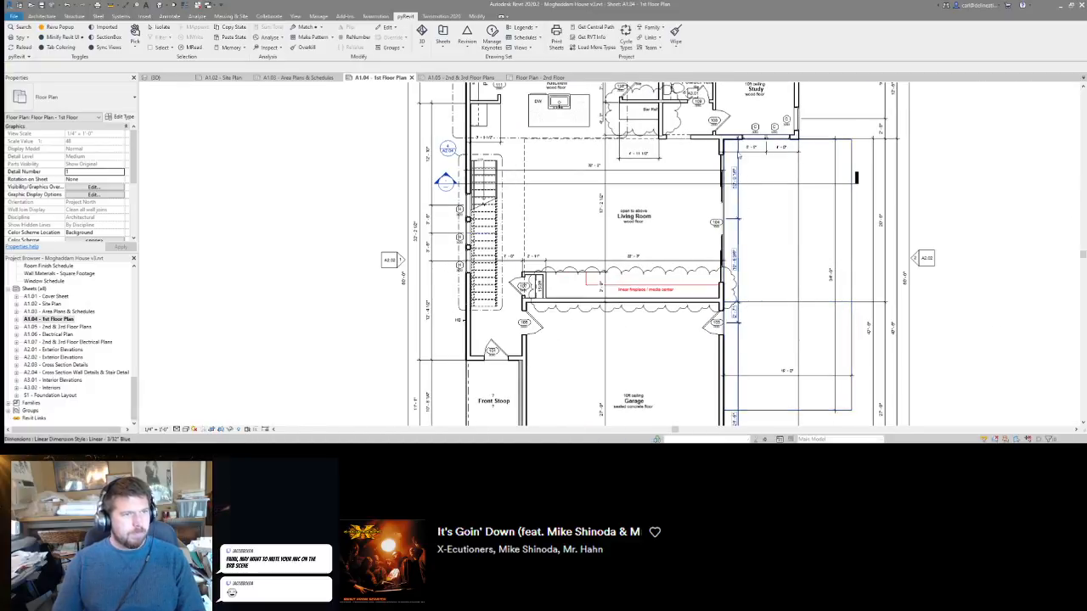
{"action": "middle_click_drag", "start_coordinate": [747, 136], "coordinate": [742, 274]}
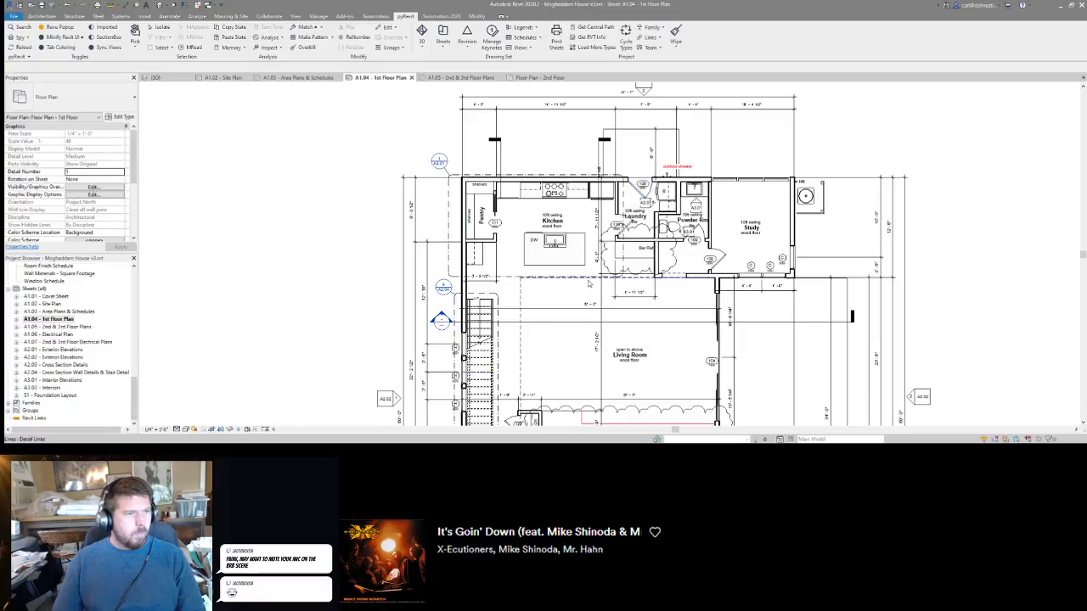
{"action": "scroll", "coordinate": [634, 201], "scroll_direction": "up", "scroll_amount": 3}
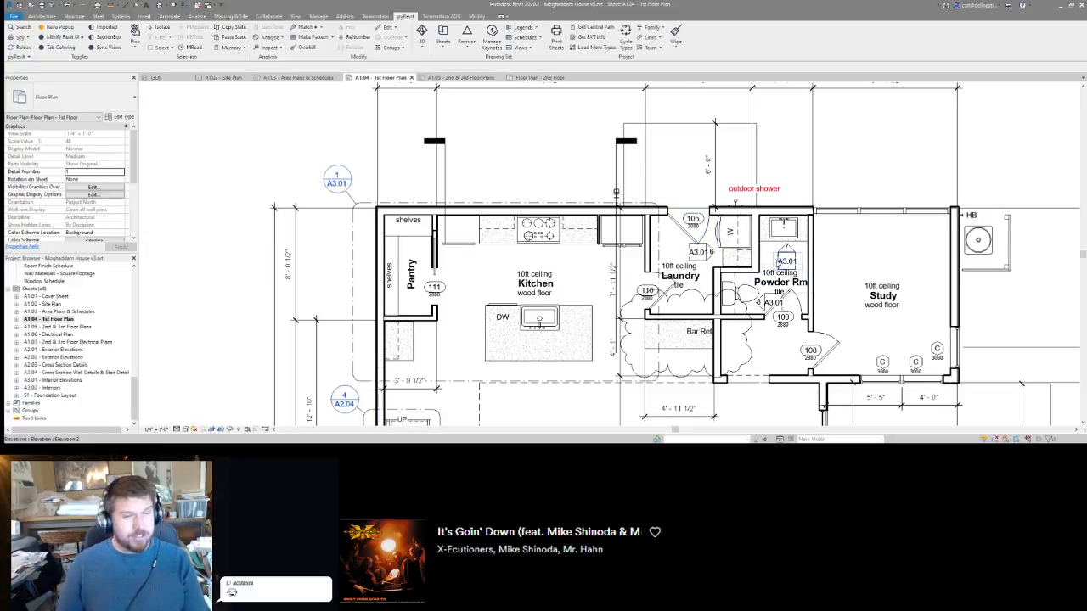
{"action": "scroll", "coordinate": [827, 244], "scroll_direction": "down", "scroll_amount": 2}
{"action": "scroll", "coordinate": [577, 302], "scroll_direction": "up", "scroll_amount": 2}
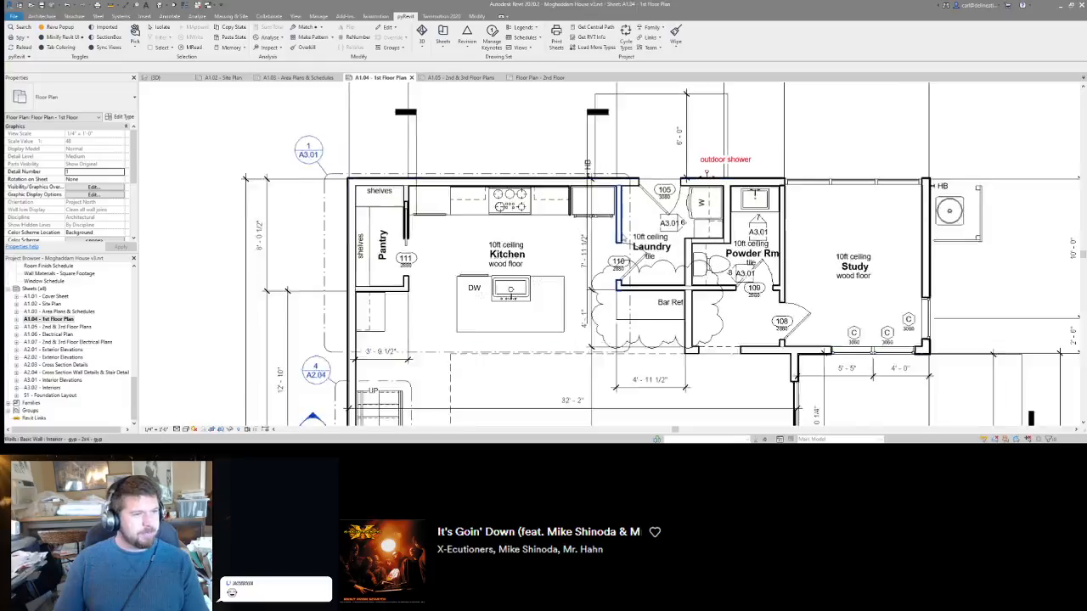
{"action": "scroll", "coordinate": [683, 279], "scroll_direction": "down", "scroll_amount": 2}
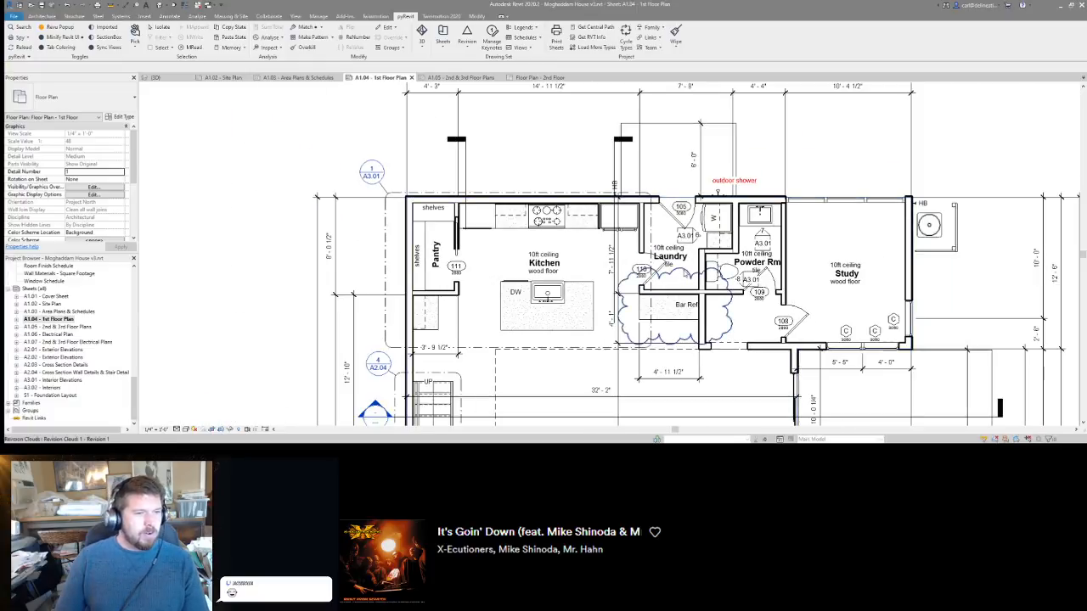
{"action": "left_click", "coordinate": [679, 276]}
{"action": "key", "text": "Delete"}
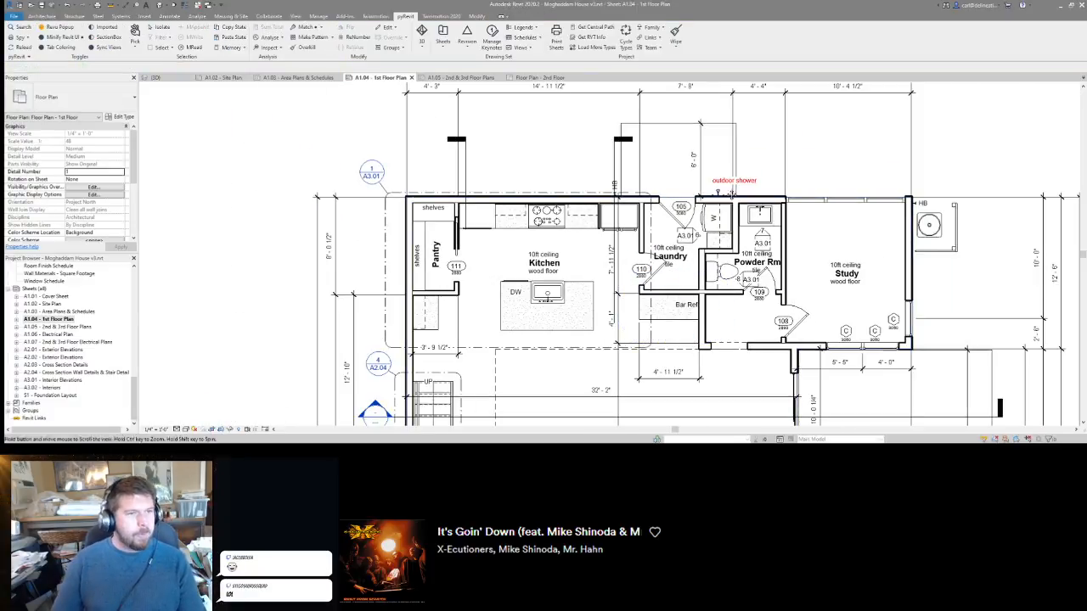
Extend the stair detail section's head farther outside the exterior wall and shift its line off the Pantry witness line, toward the Kitchen.
{"action": "scroll", "coordinate": [696, 236], "scroll_direction": "up", "scroll_amount": 2}
{"action": "scroll", "coordinate": [691, 192], "scroll_direction": "down", "scroll_amount": 3}
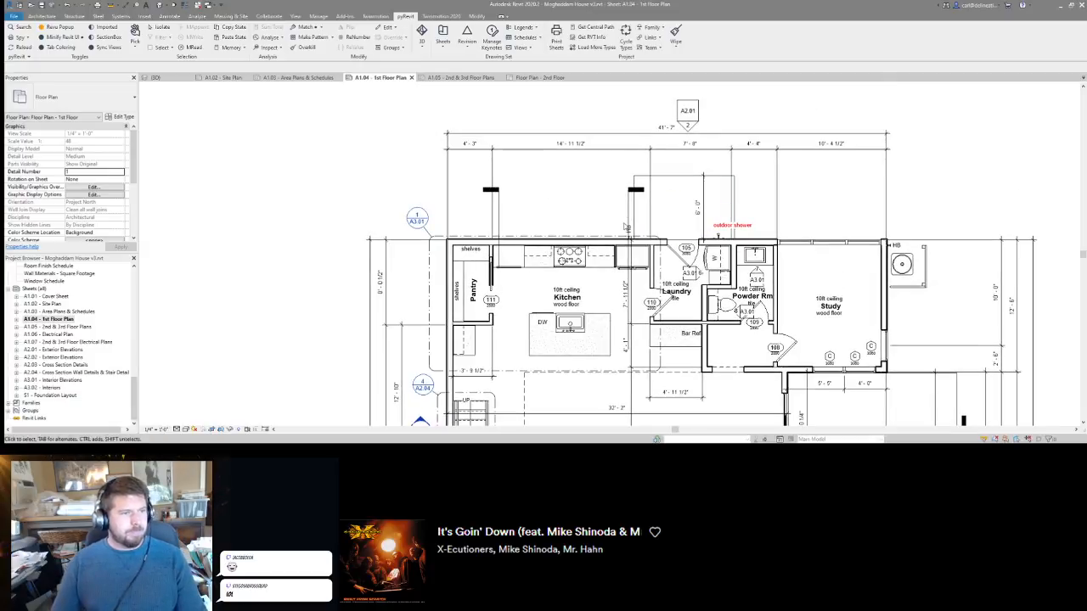
{"action": "left_click", "coordinate": [497, 195]}
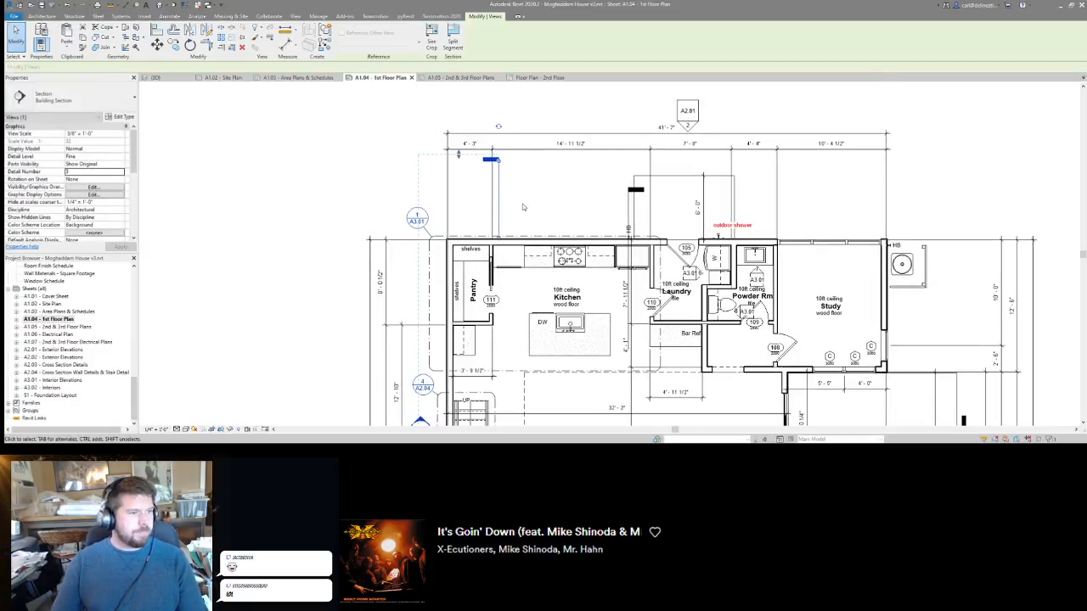
{"action": "scroll", "coordinate": [510, 204], "scroll_direction": "down", "scroll_amount": 4}
{"action": "scroll", "coordinate": [526, 209], "scroll_direction": "up", "scroll_amount": 2}
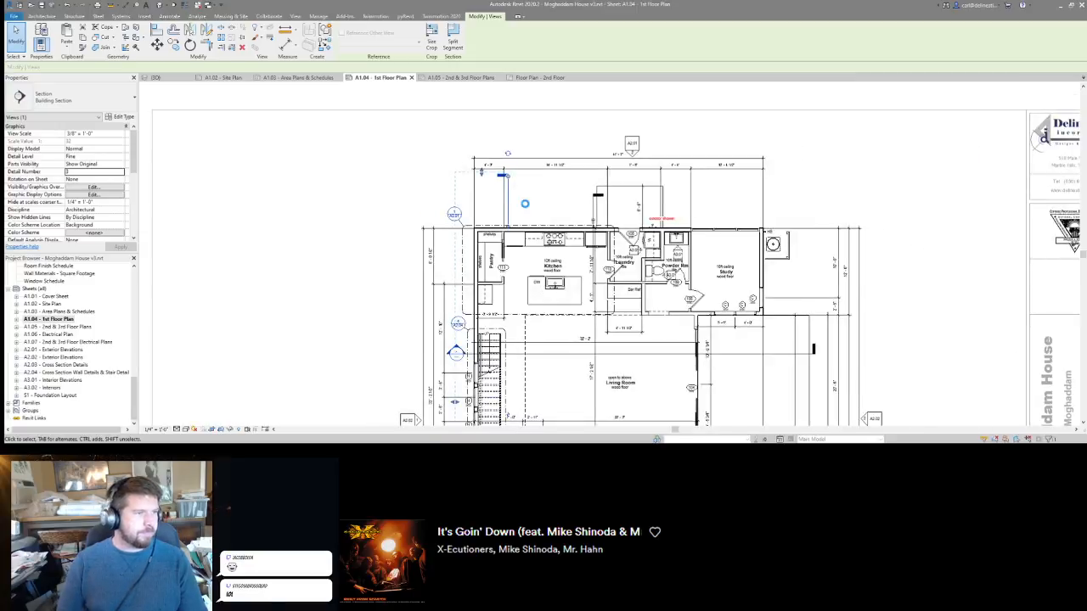
{"action": "key", "text": "Escape"}
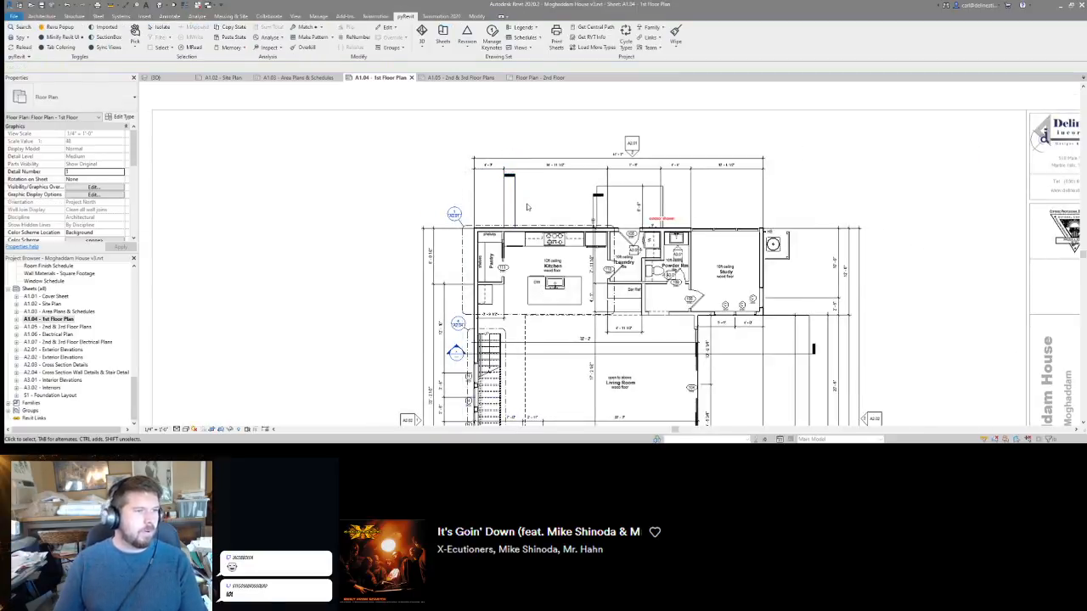
Extend the house section's head outward beside the outdoor shower slab, in line with the stair detail section's head.
{"action": "left_click", "coordinate": [597, 208]}
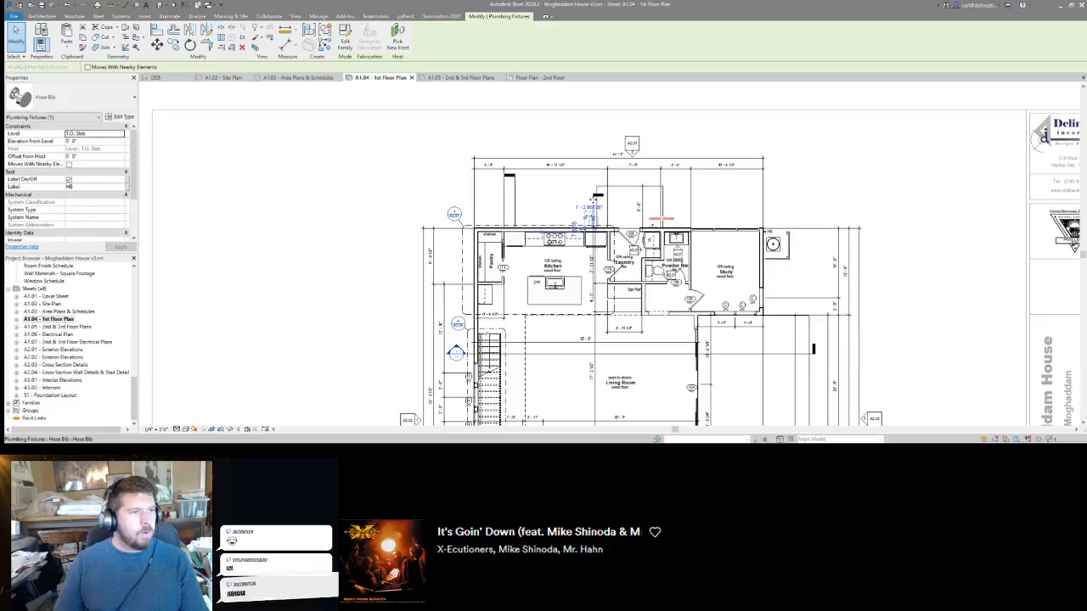
{"action": "left_click", "coordinate": [597, 196]}
{"action": "left_click_drag", "start_coordinate": [592, 195], "coordinate": [572, 178]}
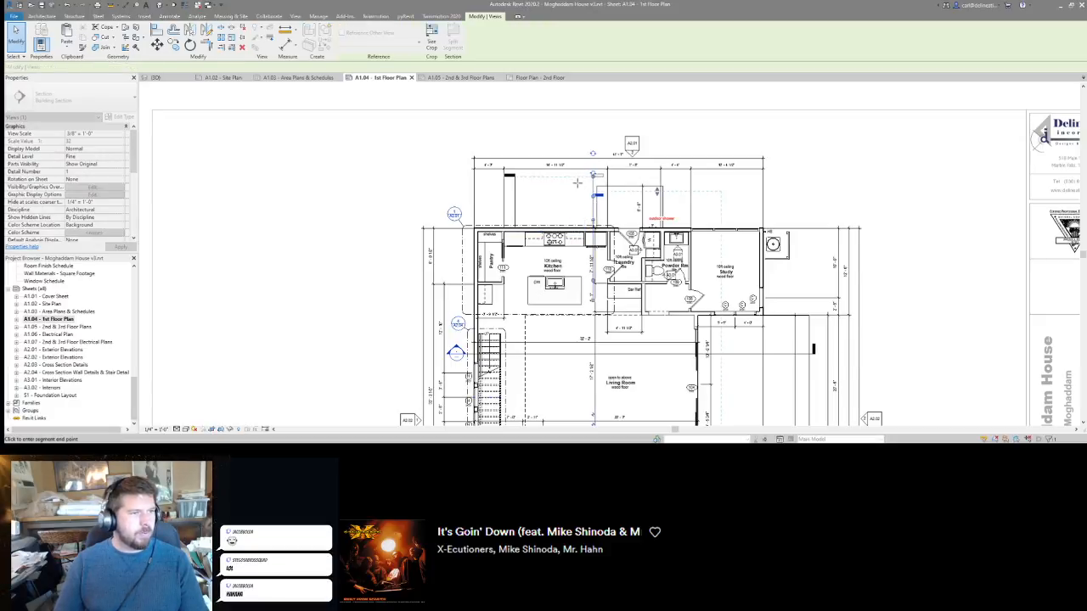
{"action": "key", "text": "Escape"}
Shift the house section line slightly toward the Kitchen, clear of the hose bib and its HB label.
{"action": "scroll", "coordinate": [577, 186], "scroll_direction": "down", "scroll_amount": 2}
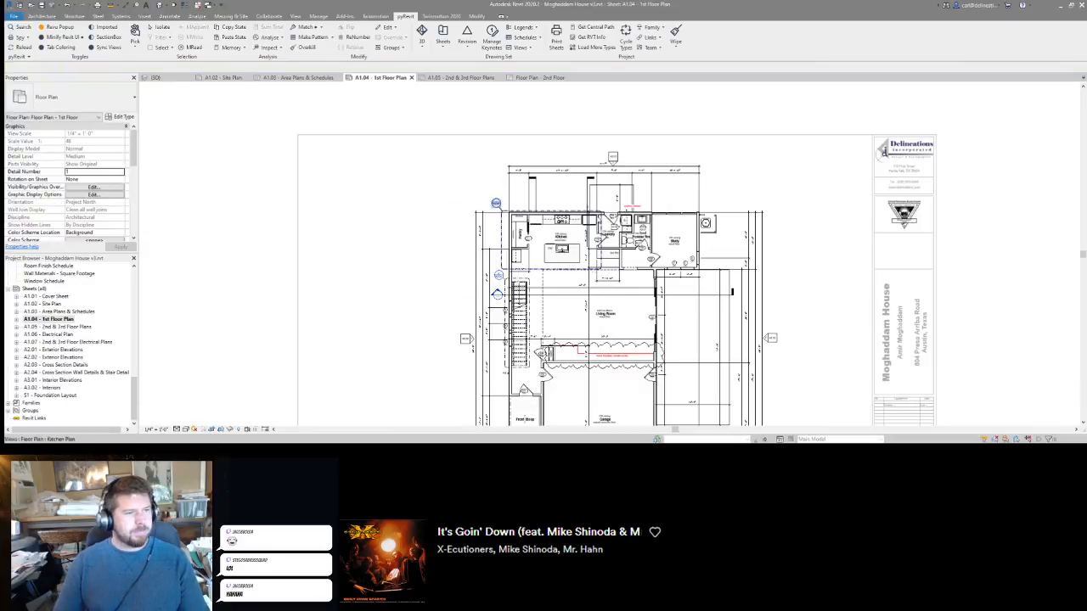
{"action": "scroll", "coordinate": [586, 200], "scroll_direction": "up", "scroll_amount": 3}
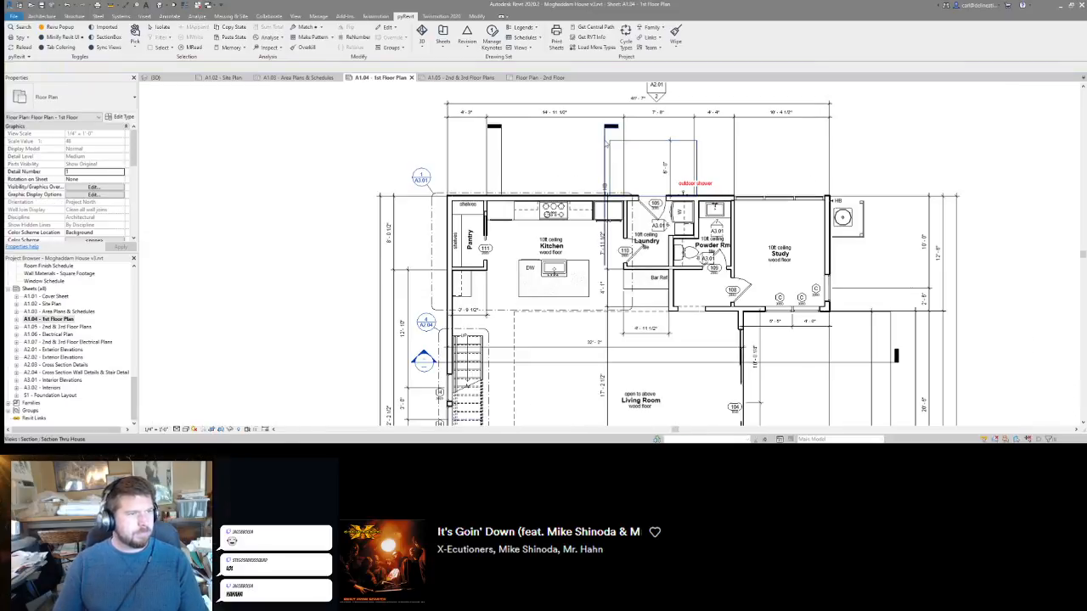
{"action": "left_click", "coordinate": [605, 144]}
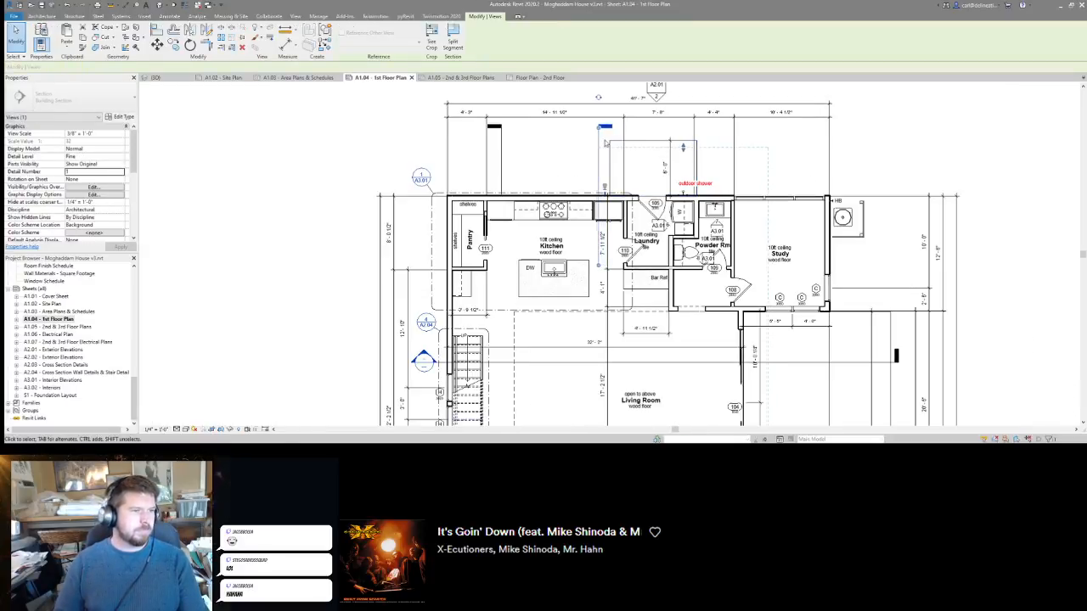
{"action": "key", "text": "Escape"}
{"action": "scroll", "coordinate": [605, 144], "scroll_direction": "down", "scroll_amount": 4}
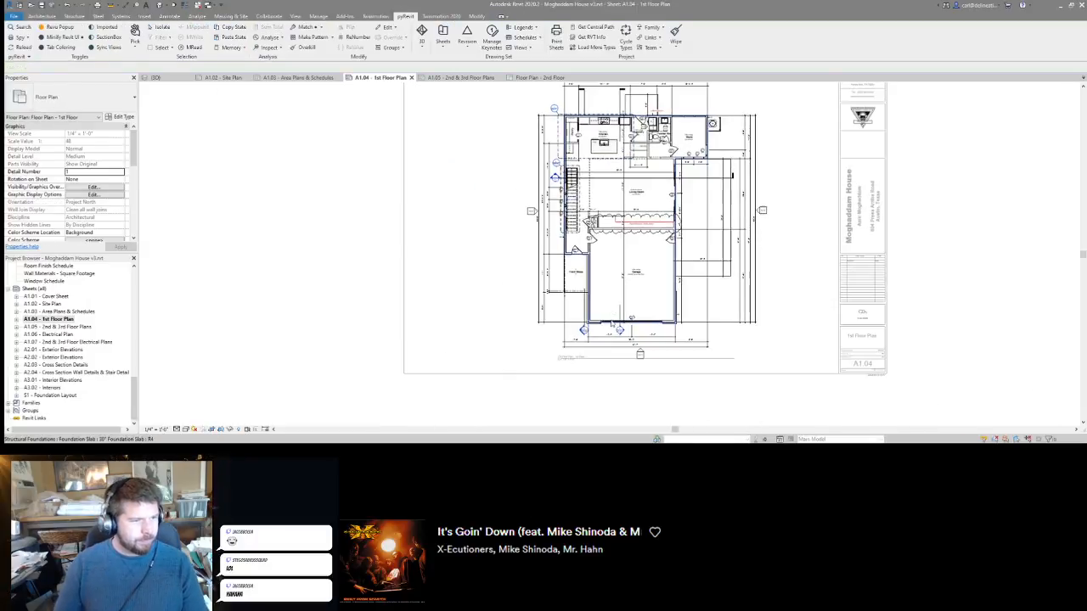
{"action": "scroll", "coordinate": [612, 324], "scroll_direction": "up", "scroll_amount": 3}
{"action": "scroll", "coordinate": [612, 323], "scroll_direction": "down", "scroll_amount": 3}
{"action": "scroll", "coordinate": [620, 242], "scroll_direction": "up", "scroll_amount": 2}
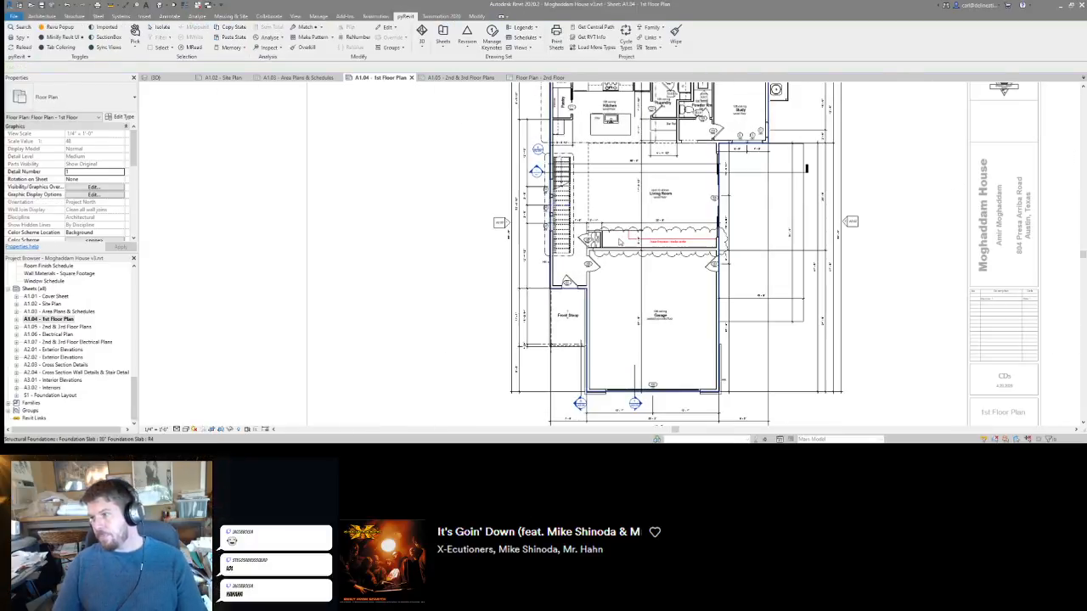
Delete the 3'-9 1/2" dimension between the Pantry and the top of the stairs.
{"action": "scroll", "coordinate": [620, 242], "scroll_direction": "up", "scroll_amount": 4}
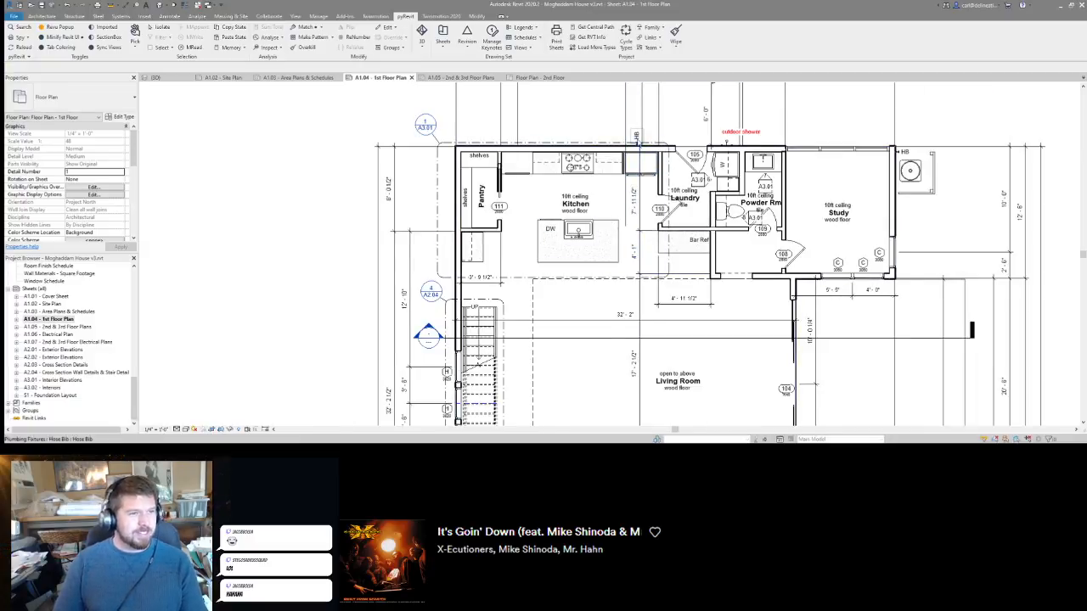
{"action": "scroll", "coordinate": [637, 140], "scroll_direction": "up", "scroll_amount": 2}
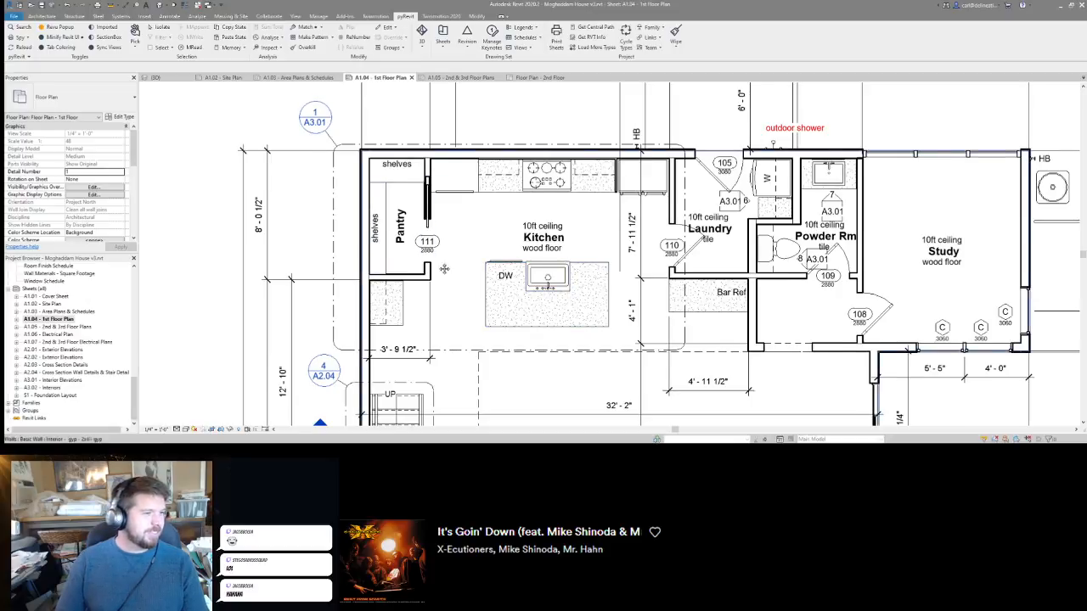
{"action": "middle_click_drag", "start_coordinate": [422, 290], "coordinate": [532, 361]}
{"action": "scroll", "coordinate": [537, 246], "scroll_direction": "down", "scroll_amount": 1}
{"action": "scroll", "coordinate": [537, 247], "scroll_direction": "up", "scroll_amount": 1}
{"action": "scroll", "coordinate": [532, 361], "scroll_direction": "down", "scroll_amount": 1}
{"action": "scroll", "coordinate": [542, 166], "scroll_direction": "down", "scroll_amount": 1}
{"action": "scroll", "coordinate": [531, 225], "scroll_direction": "up", "scroll_amount": 2}
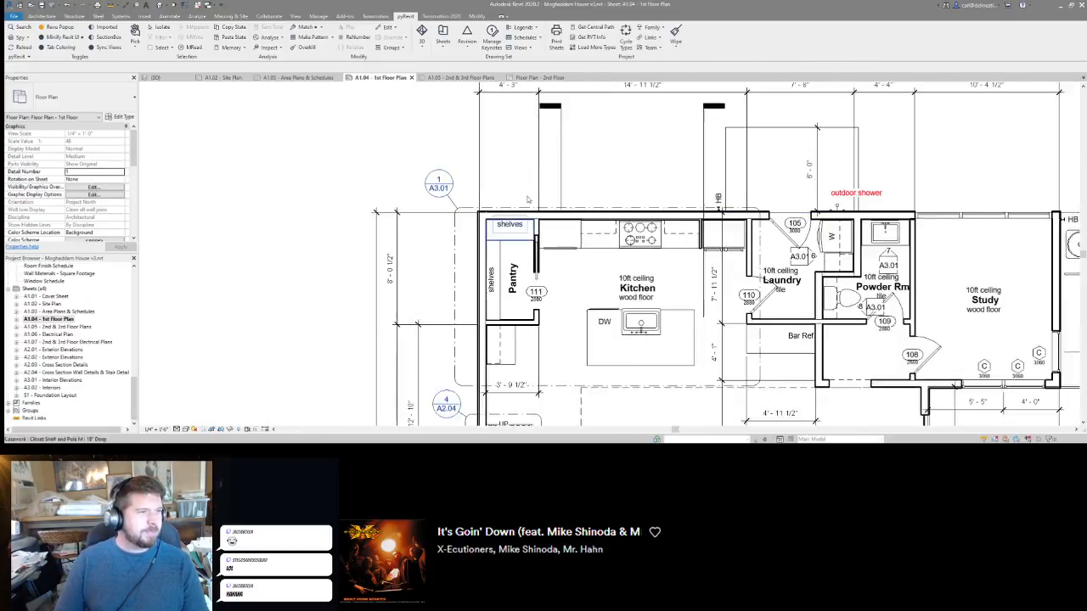
{"action": "left_click", "coordinate": [539, 162]}
{"action": "middle_click_drag", "start_coordinate": [546, 215], "coordinate": [529, 185]}
{"action": "scroll", "coordinate": [546, 268], "scroll_direction": "down", "scroll_amount": 1}
{"action": "scroll", "coordinate": [529, 355], "scroll_direction": "up", "scroll_amount": 2}
{"action": "left_click", "coordinate": [528, 356]}
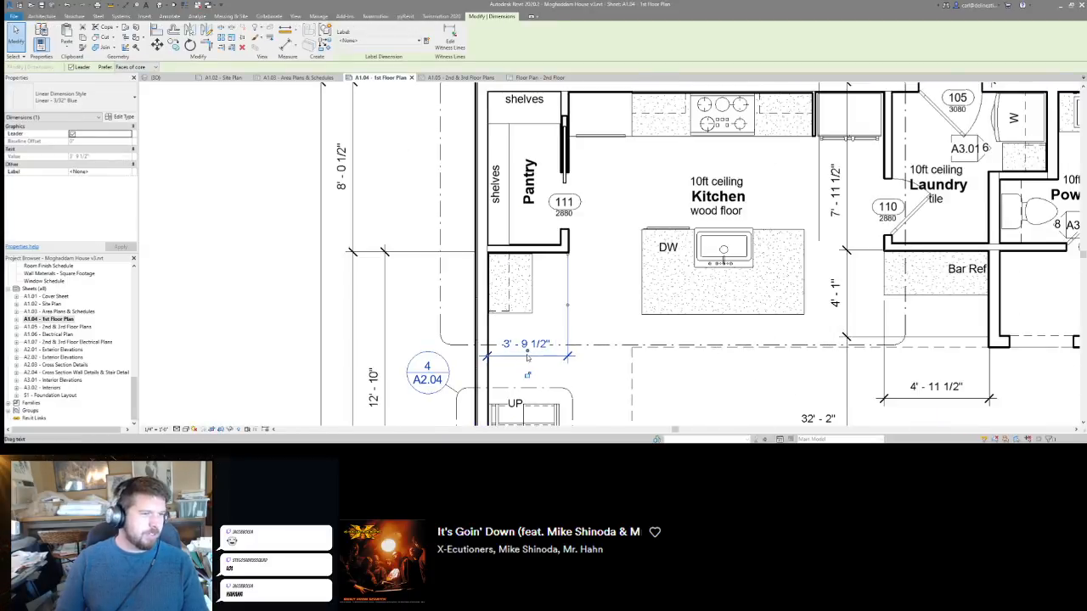
{"action": "key", "text": "Delete"}
In the dimension string outside the Kitchen, re-reference the Pantry wall and Powder Rm-Study wall witness lines to their Pantry-side and Powder Rm-side faces.
{"action": "scroll", "coordinate": [510, 361], "scroll_direction": "down", "scroll_amount": 1}
{"action": "scroll", "coordinate": [510, 362], "scroll_direction": "down", "scroll_amount": 2}
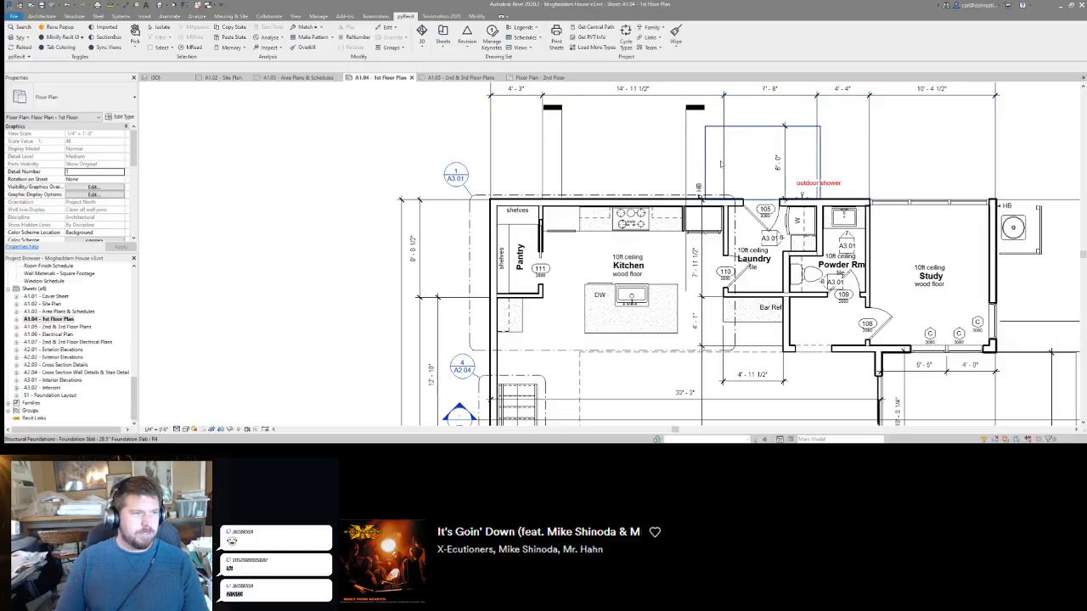
{"action": "scroll", "coordinate": [567, 247], "scroll_direction": "down", "scroll_amount": 3}
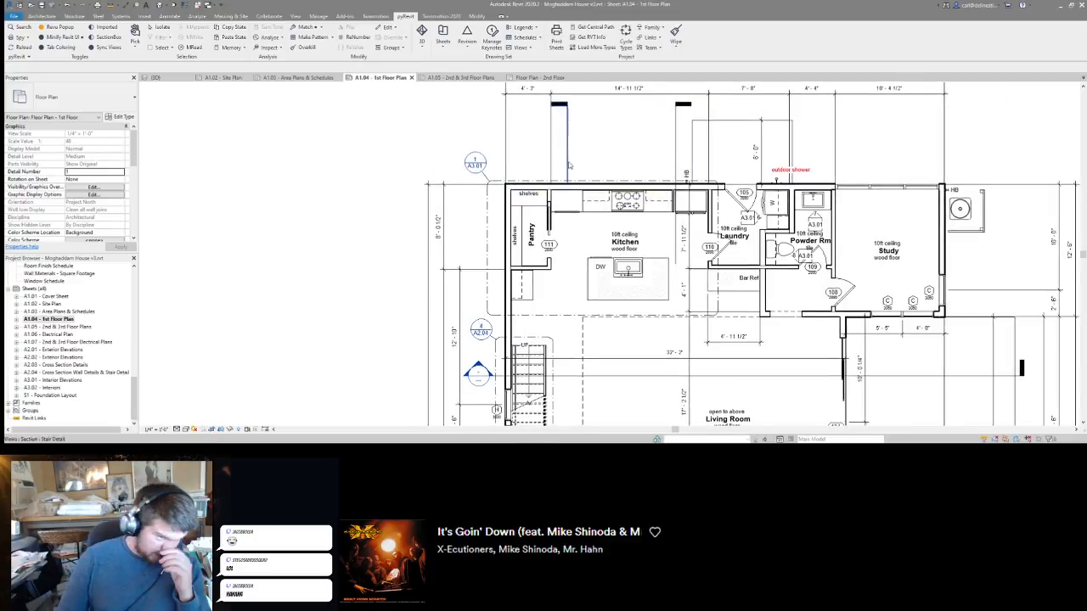
{"action": "scroll", "coordinate": [568, 247], "scroll_direction": "down", "scroll_amount": 2}
{"action": "scroll", "coordinate": [679, 244], "scroll_direction": "up", "scroll_amount": 4}
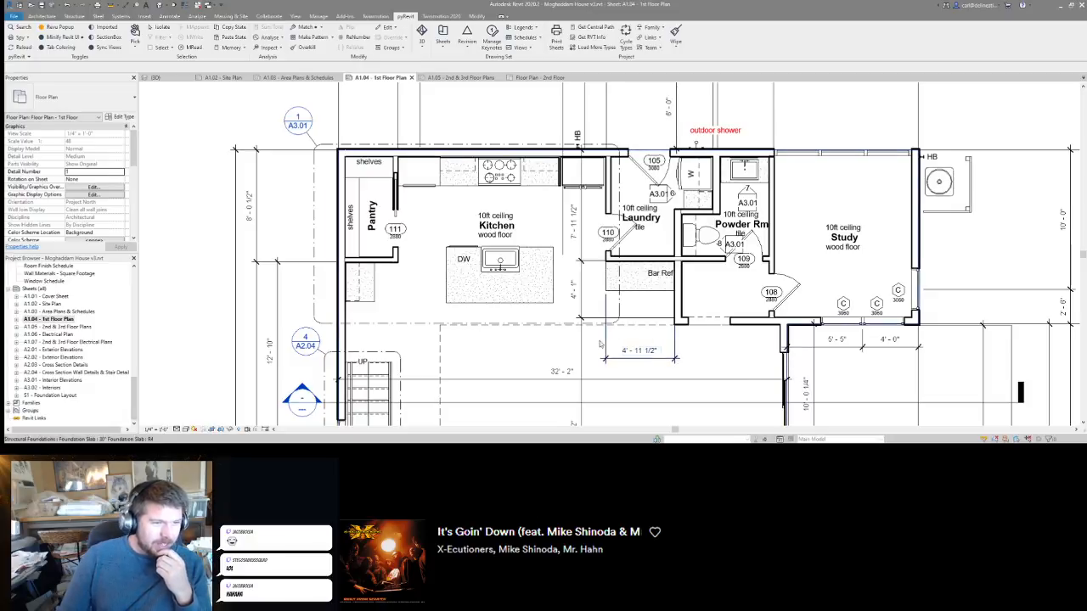
{"action": "middle_click_drag", "start_coordinate": [399, 96], "coordinate": [516, 188]}
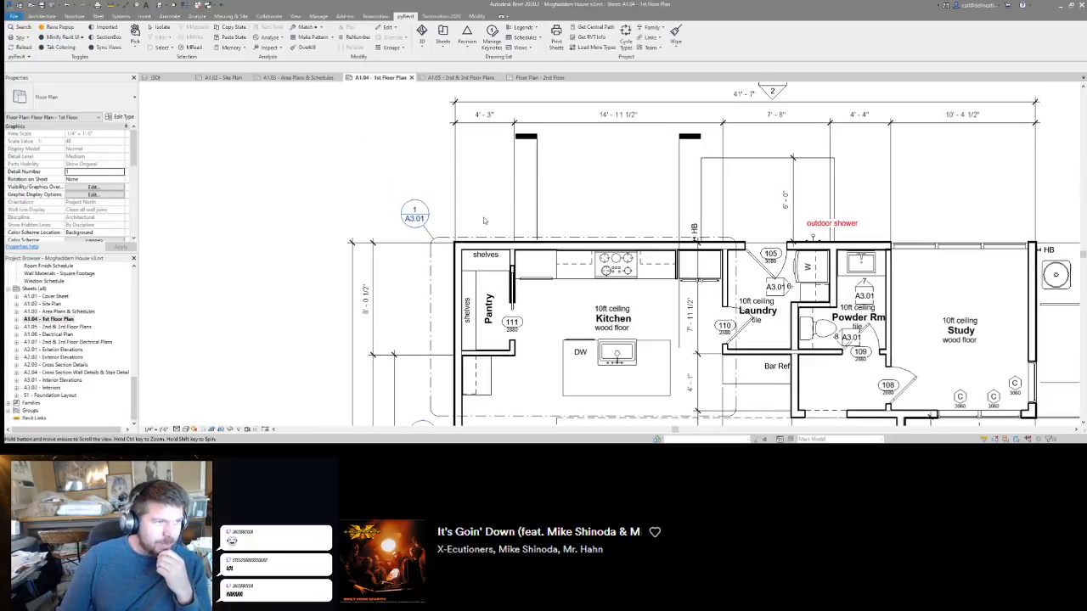
{"action": "left_click", "coordinate": [516, 188]}
{"action": "left_click_drag", "start_coordinate": [513, 184], "coordinate": [516, 264]}
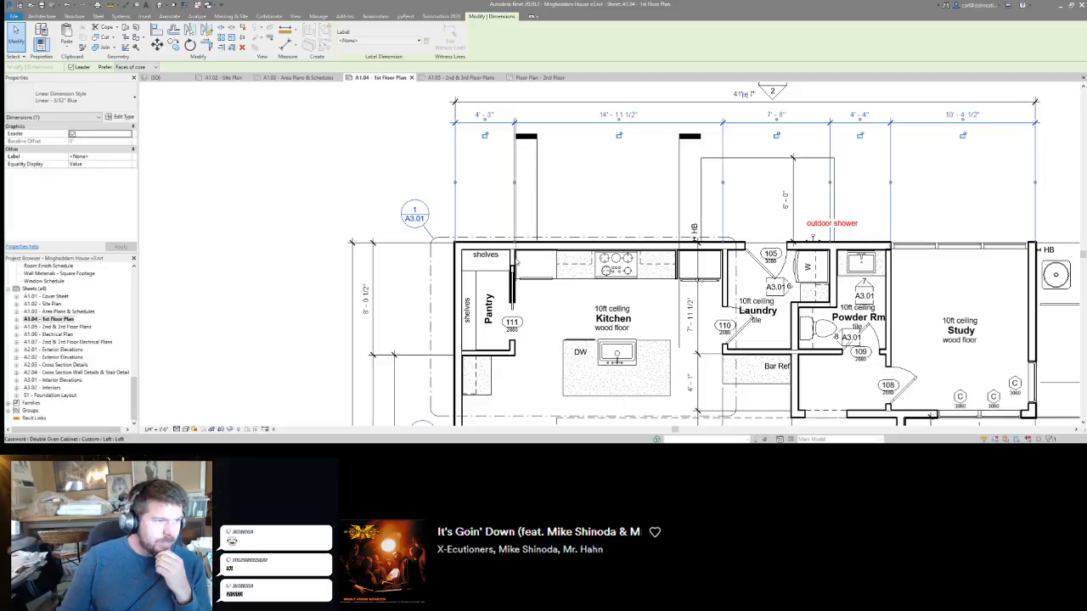
{"action": "scroll", "coordinate": [514, 259], "scroll_direction": "up", "scroll_amount": 4}
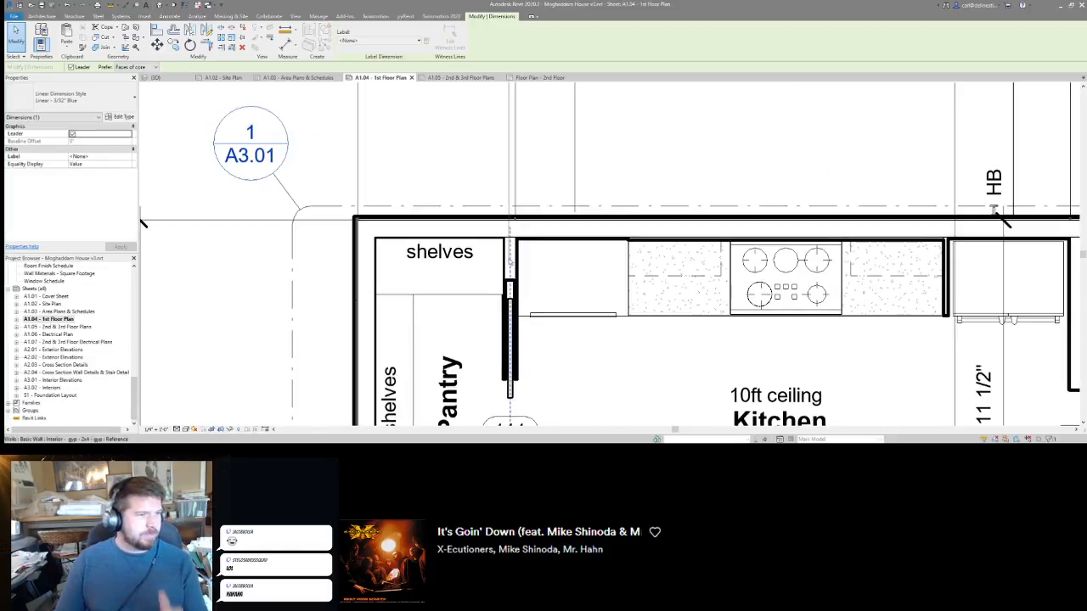
{"action": "scroll", "coordinate": [510, 264], "scroll_direction": "down", "scroll_amount": 4}
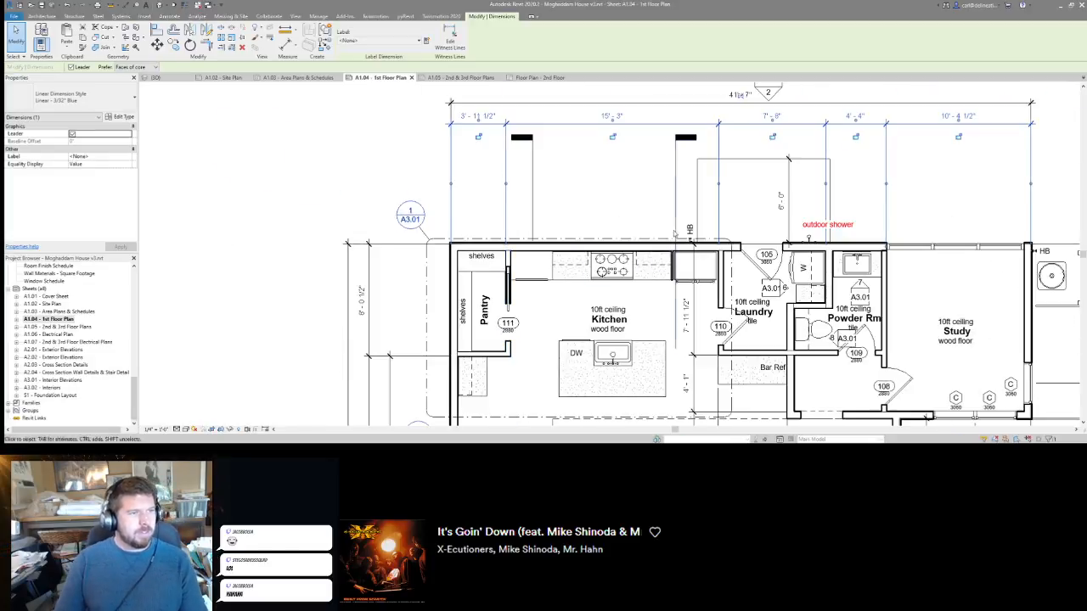
{"action": "middle_click_drag", "start_coordinate": [678, 231], "coordinate": [634, 224]}
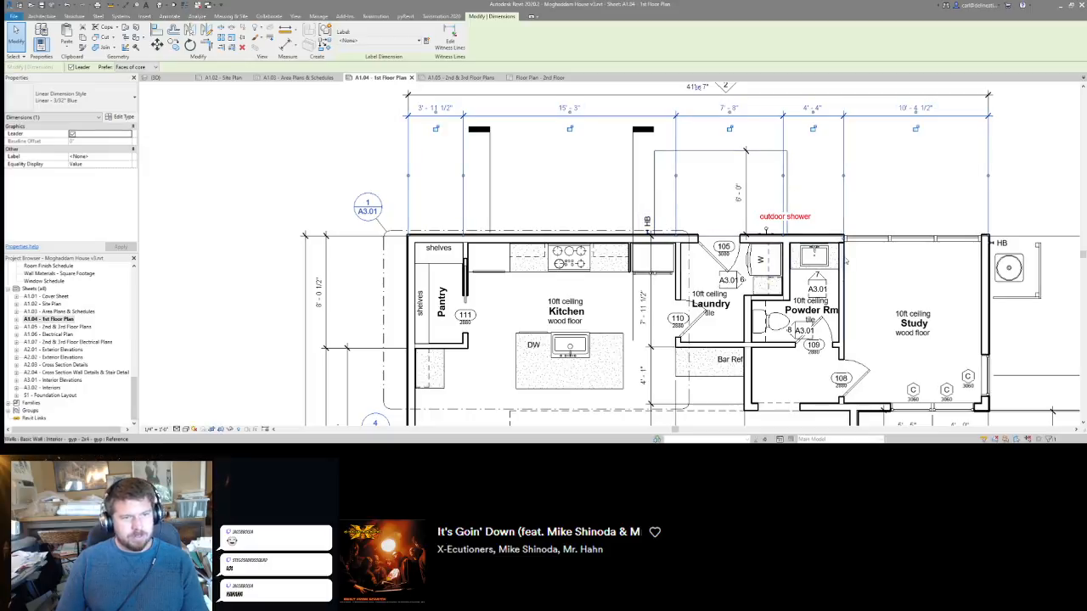
{"action": "left_click_drag", "start_coordinate": [846, 261], "coordinate": [848, 289]}
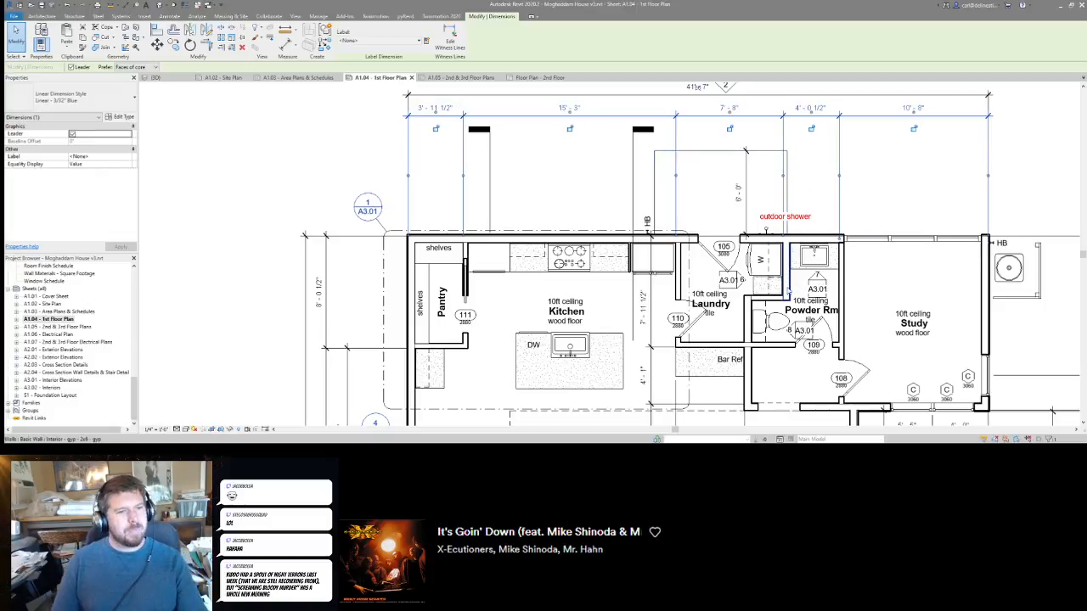
Move the Pantry door wall, kitchen cabinets and appliances, and Laundry partitions together by setting the dimension outside the Pantry to 4'.
{"action": "scroll", "coordinate": [463, 250], "scroll_direction": "up", "scroll_amount": 1}
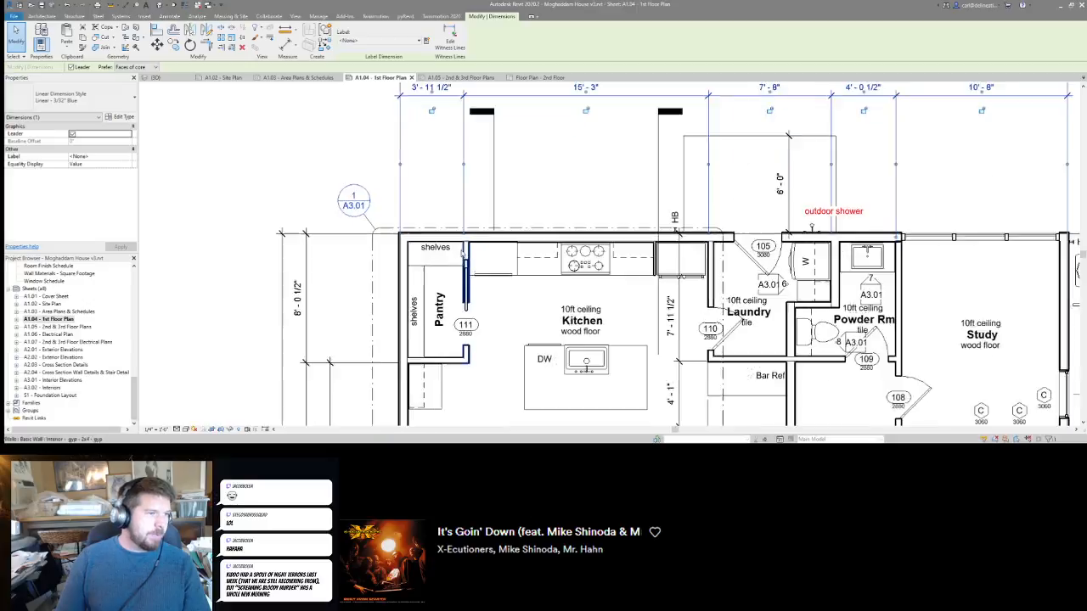
{"action": "scroll", "coordinate": [463, 249], "scroll_direction": "up", "scroll_amount": 2}
{"action": "left_click", "coordinate": [464, 254]}
{"action": "scroll", "coordinate": [700, 281], "scroll_direction": "down", "scroll_amount": 3}
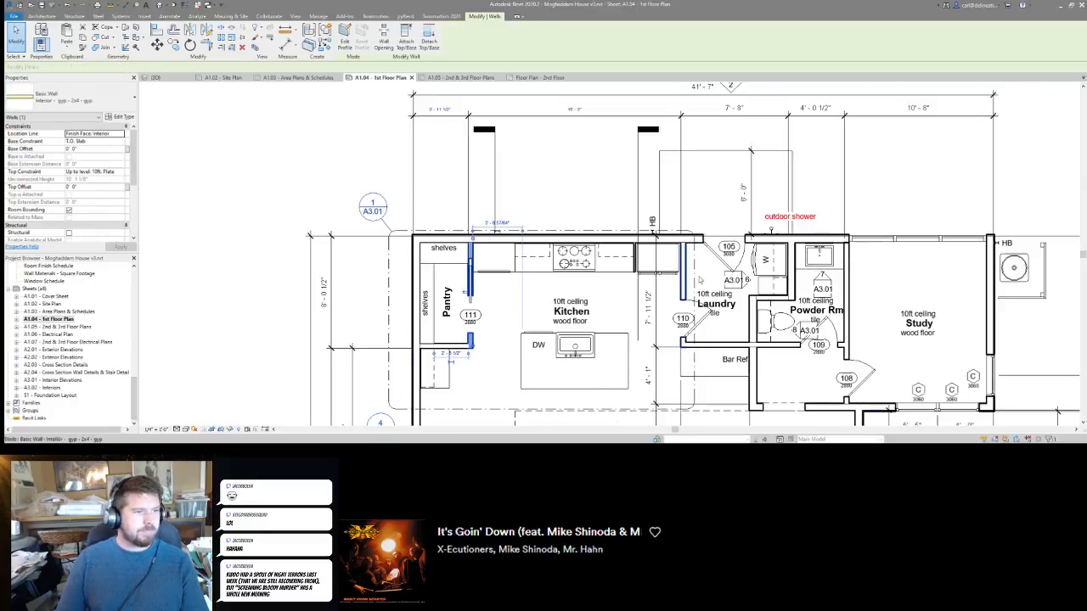
{"action": "scroll", "coordinate": [700, 281], "scroll_direction": "up", "scroll_amount": 1}
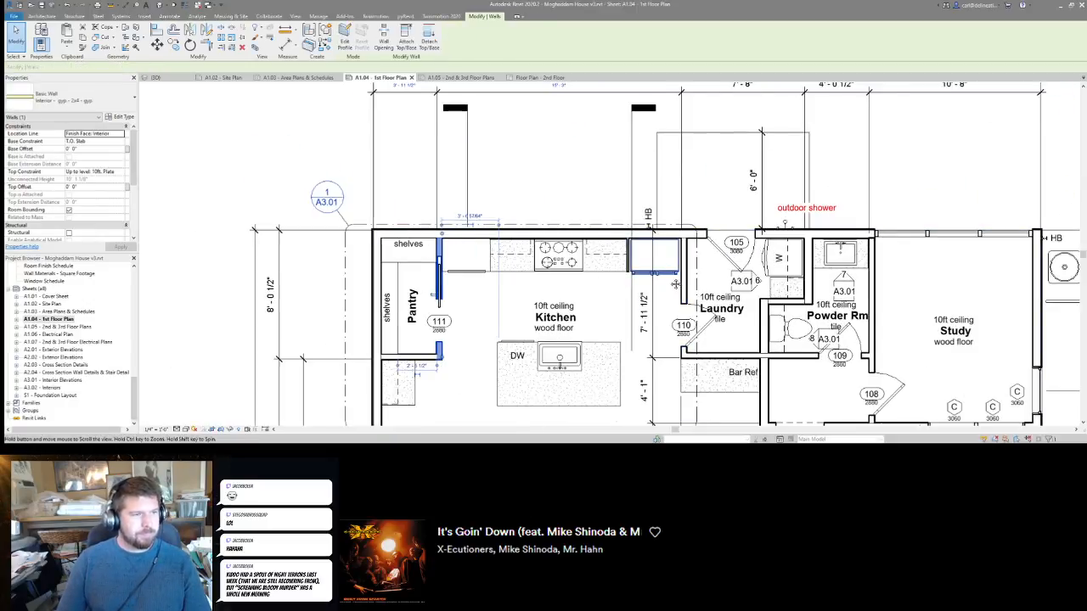
{"action": "scroll", "coordinate": [675, 284], "scroll_direction": "down", "scroll_amount": 2}
{"action": "scroll", "coordinate": [454, 296], "scroll_direction": "up", "scroll_amount": 1}
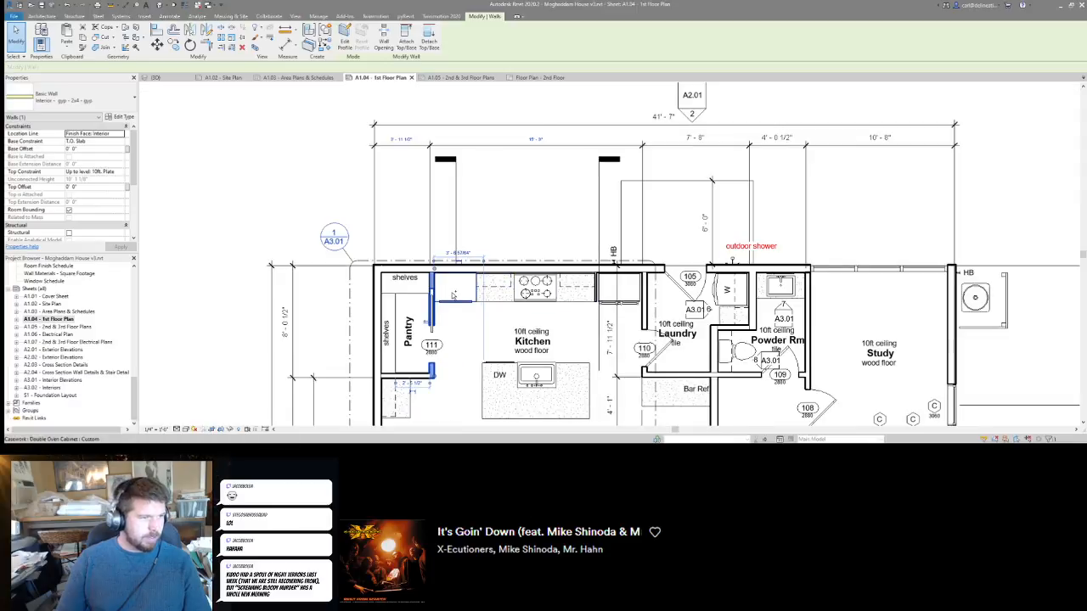
{"action": "left_click", "coordinate": [498, 287], "text": "ctrl"}
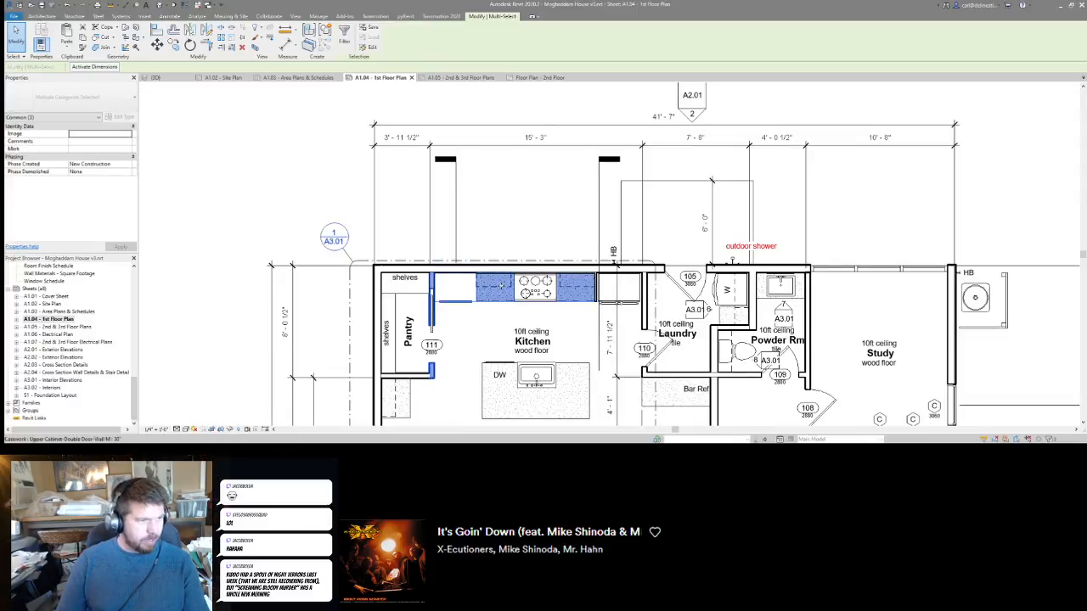
{"action": "left_click", "coordinate": [524, 289], "text": "ctrl"}
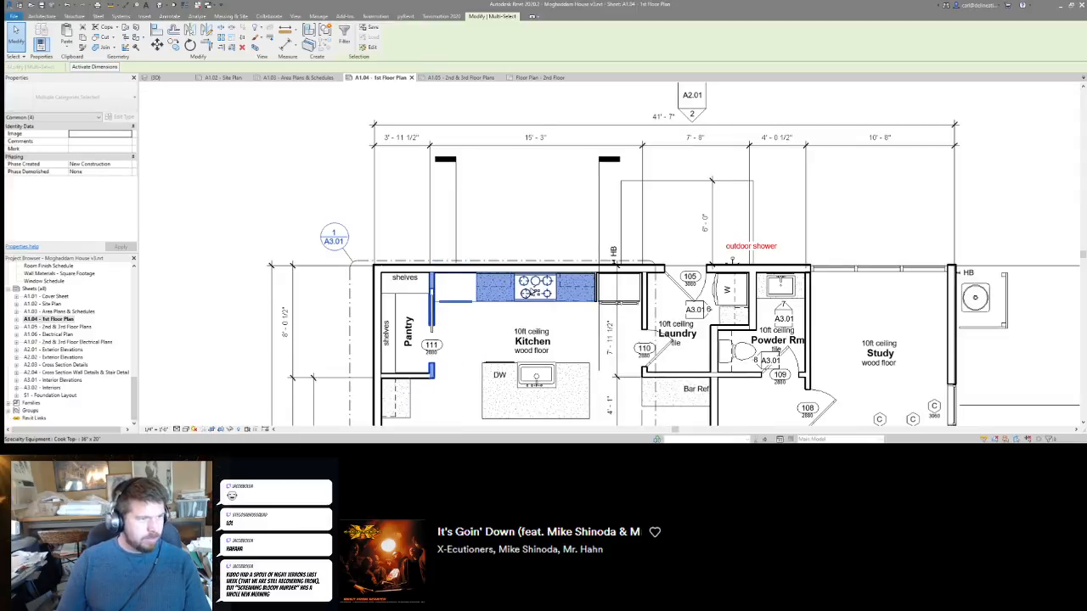
{"action": "left_click", "coordinate": [612, 302], "text": "ctrl"}
{"action": "scroll", "coordinate": [607, 301], "scroll_direction": "up", "scroll_amount": 3}
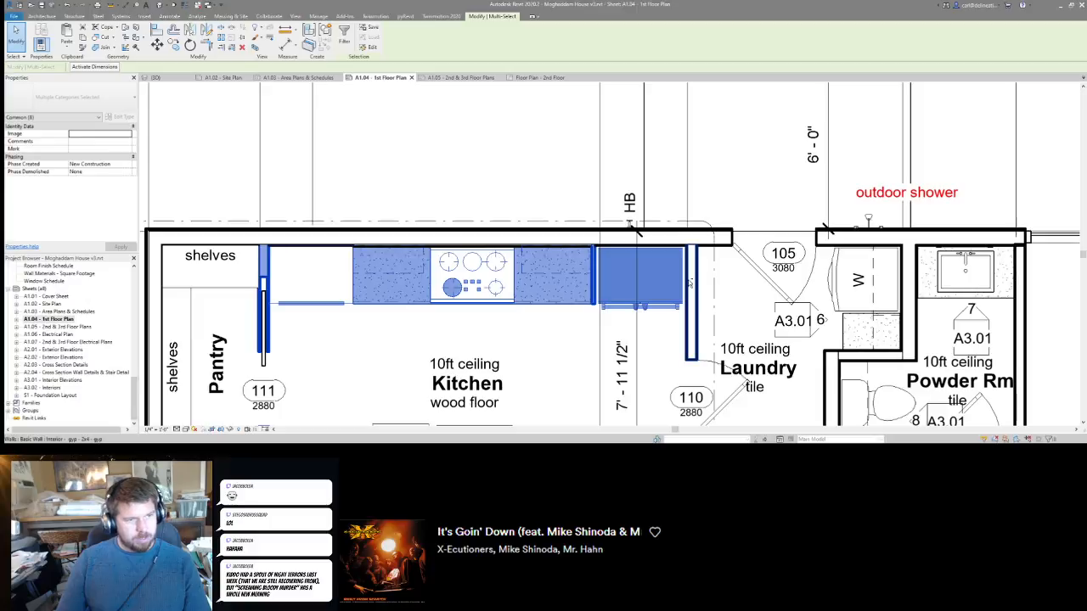
{"action": "left_click", "coordinate": [690, 283], "text": "ctrl"}
{"action": "scroll", "coordinate": [689, 283], "scroll_direction": "down", "scroll_amount": 3}
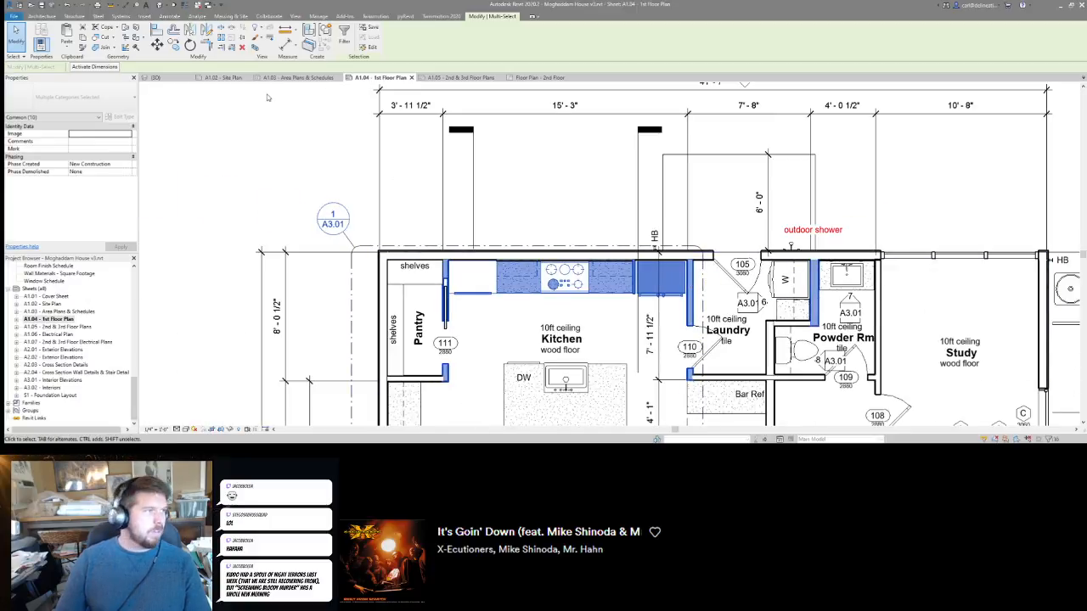
{"action": "left_click", "coordinate": [95, 67]}
{"action": "left_click", "coordinate": [410, 104]}
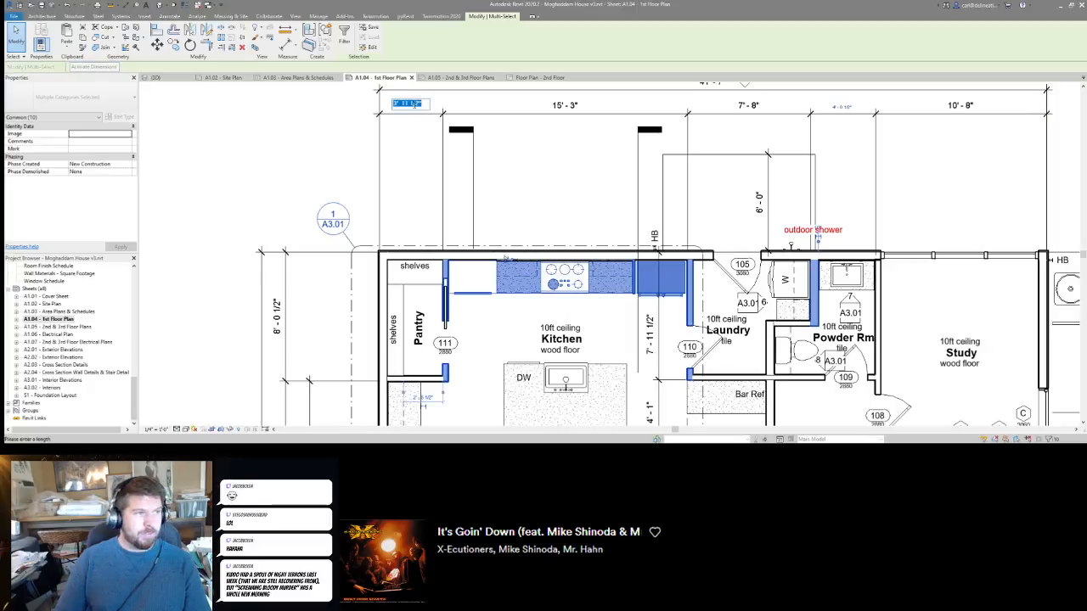
{"action": "type", "text": "4"}
{"action": "key", "text": "Return"}
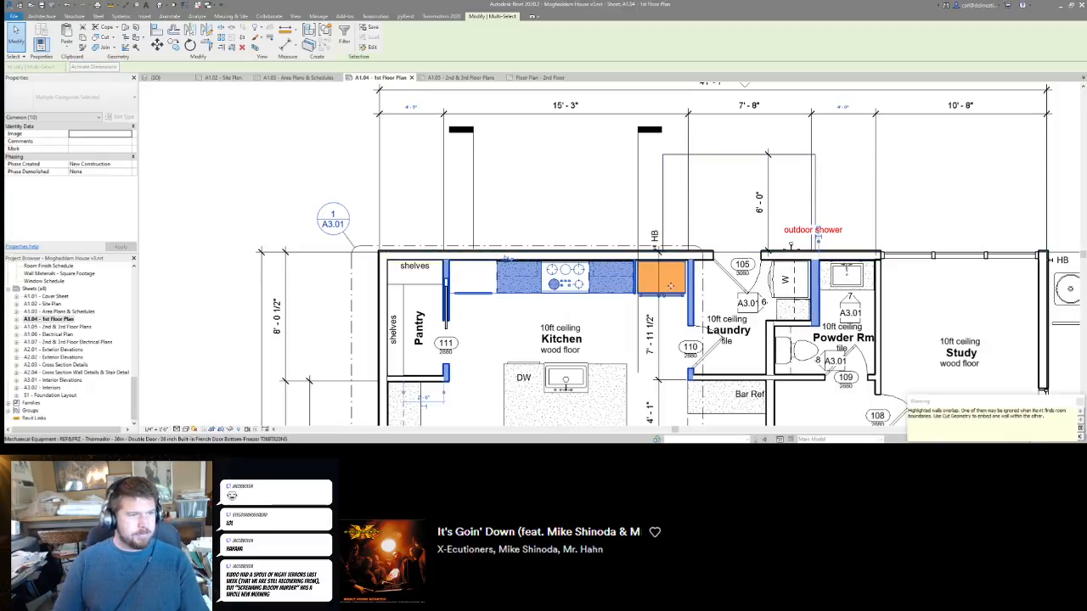
Check the refrigerator's fit between the cabinet side wall and the Laundry wall, undoing and restoring the wall shift to compare.
{"action": "scroll", "coordinate": [637, 270], "scroll_direction": "up", "scroll_amount": 5}
{"action": "key", "text": "Escape"}
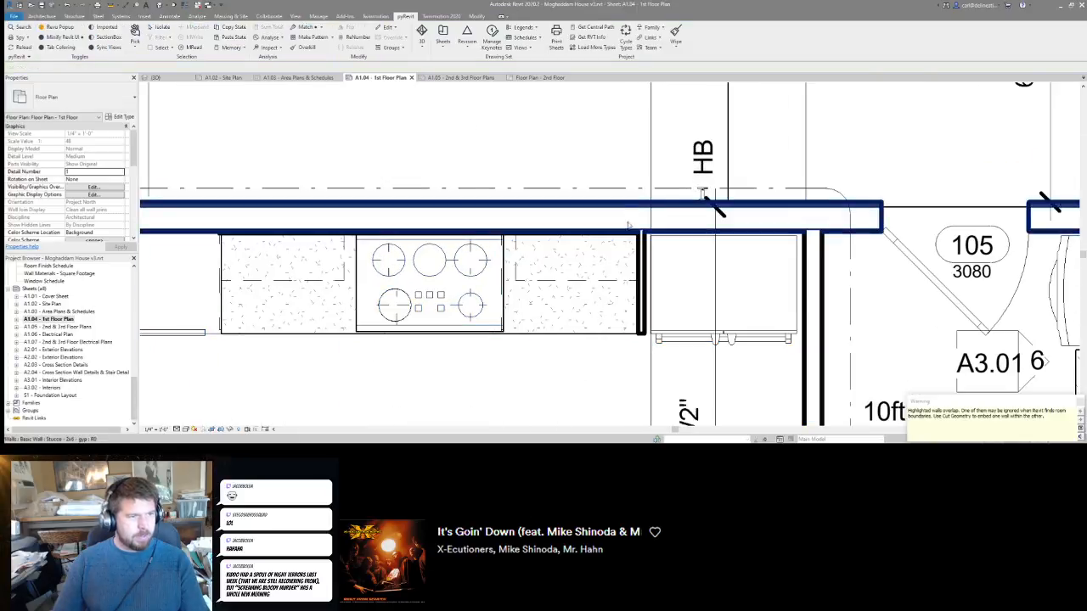
{"action": "left_click", "coordinate": [691, 291]}
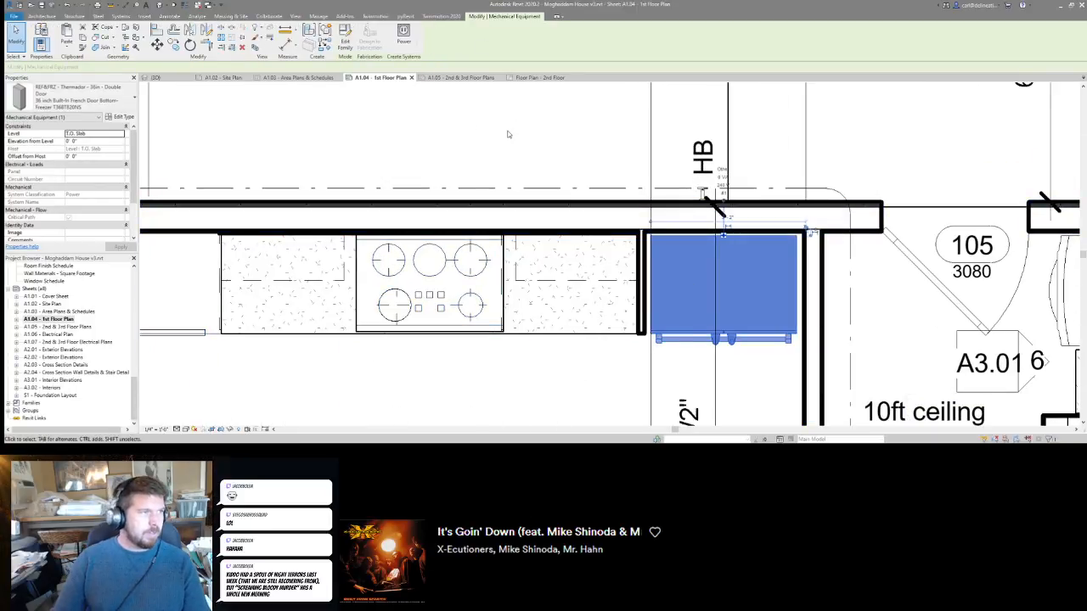
{"action": "scroll", "coordinate": [569, 178], "scroll_direction": "down", "scroll_amount": 2}
{"action": "left_click", "coordinate": [731, 253]}
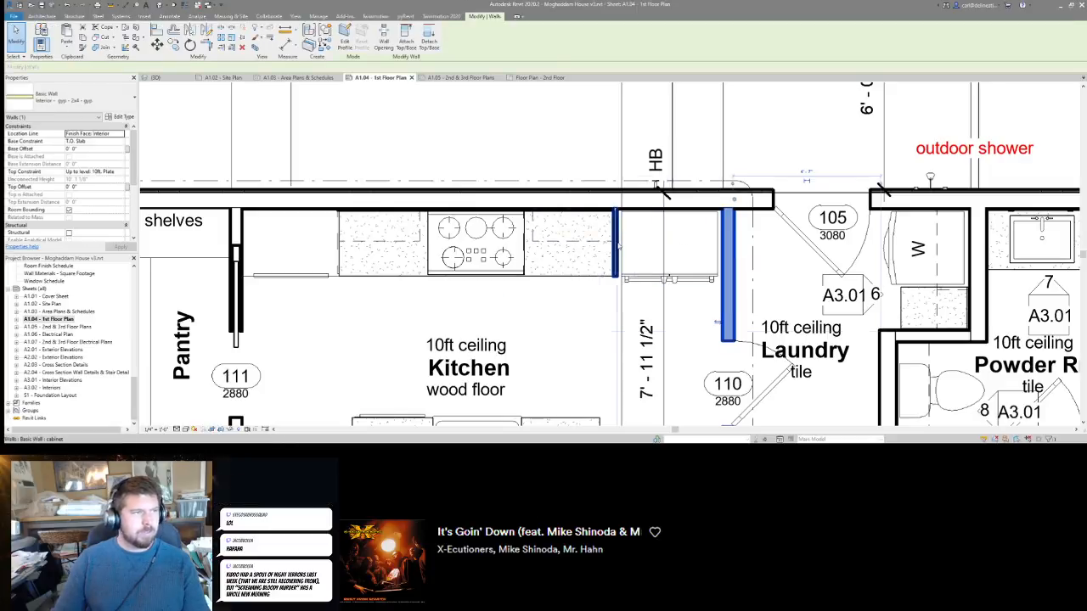
{"action": "left_click", "coordinate": [617, 245]}
{"action": "scroll", "coordinate": [677, 238], "scroll_direction": "down", "scroll_amount": 3}
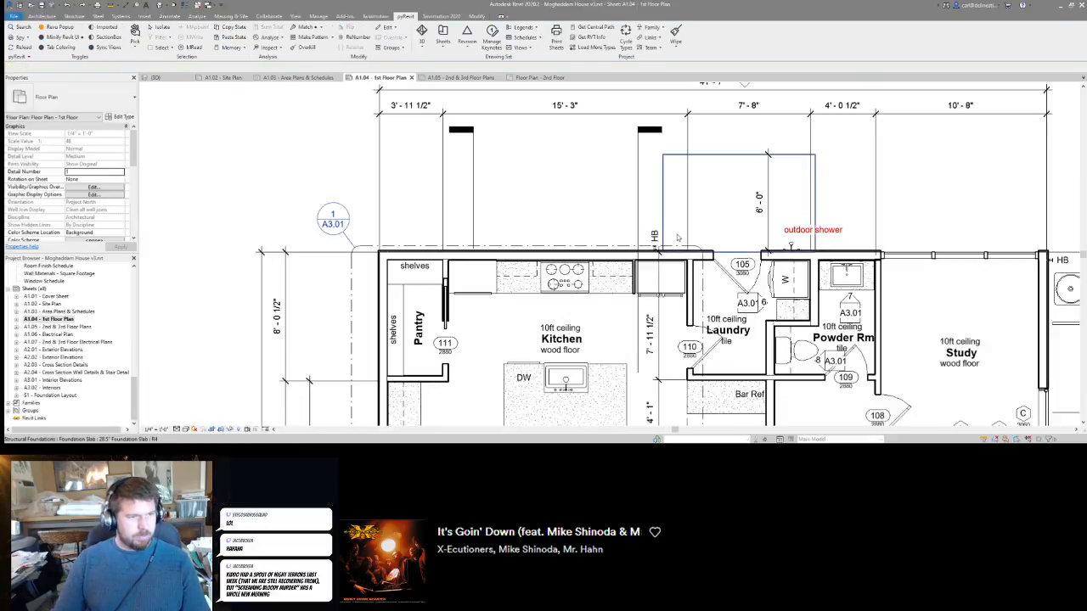
{"action": "left_click", "coordinate": [571, 208]}
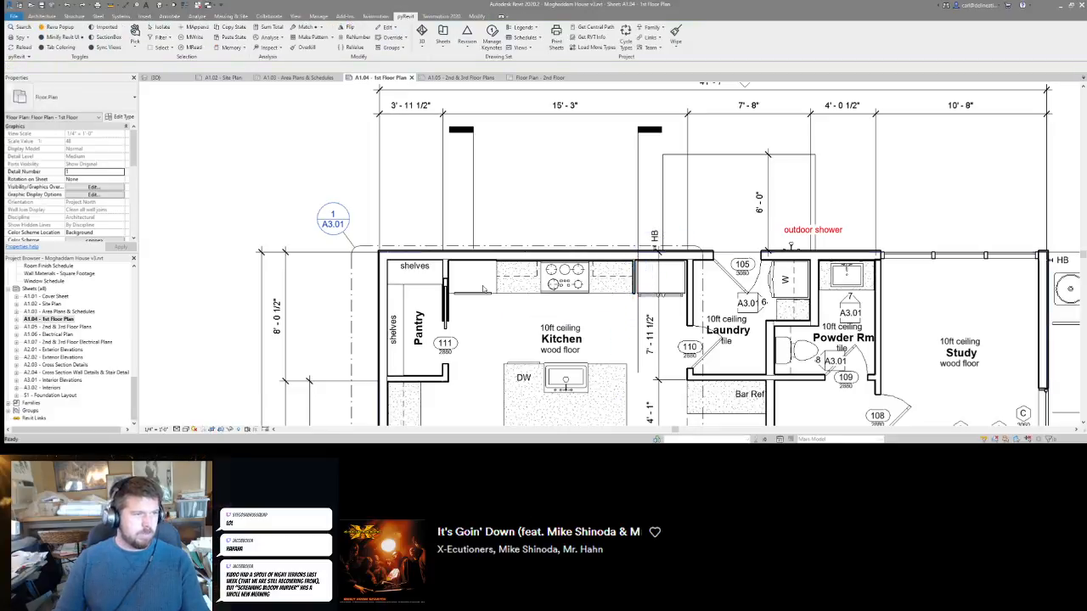
{"action": "key", "text": "ctrl+z"}
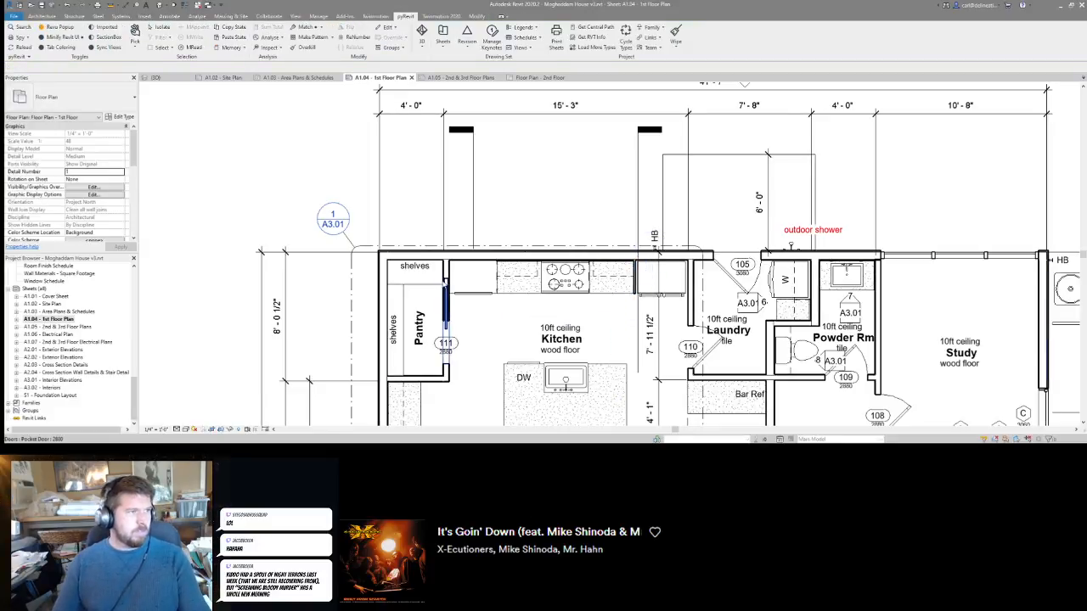
Review the dimension string outside the Kitchen, Laundry, Powder Rm and Study on the 1st floor plan.
{"action": "scroll", "coordinate": [660, 211], "scroll_direction": "down", "scroll_amount": 3}
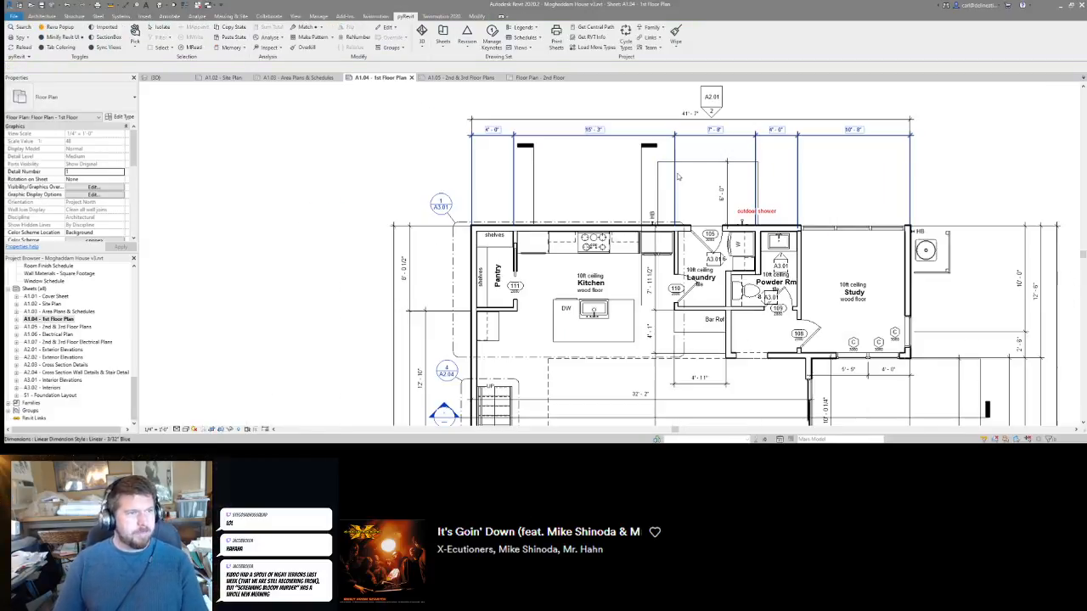
{"action": "middle_click_drag", "start_coordinate": [675, 293], "coordinate": [652, 282]}
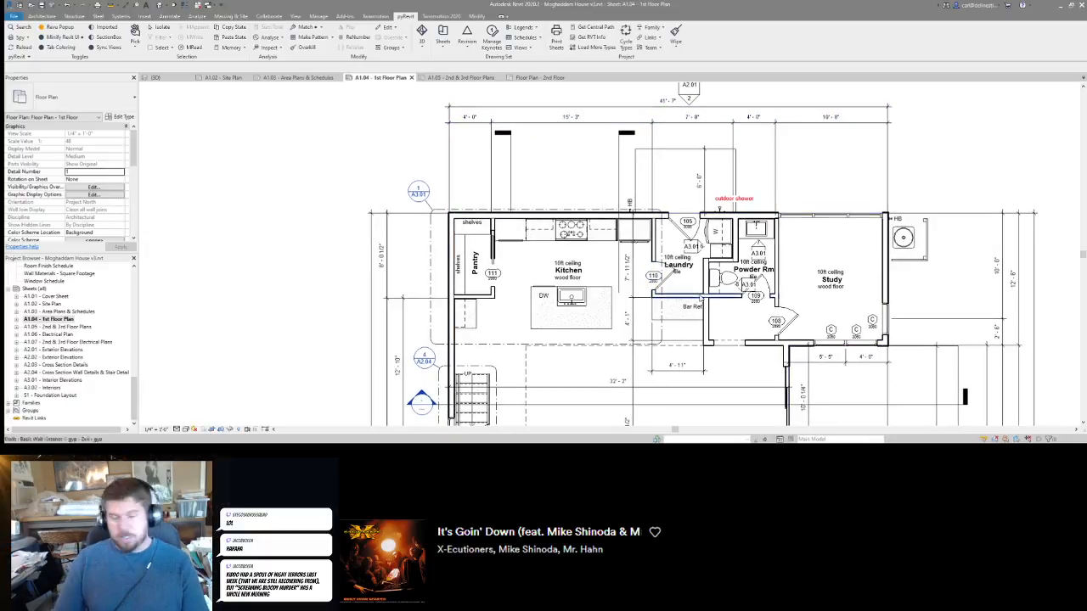
{"action": "left_click", "coordinate": [475, 123]}
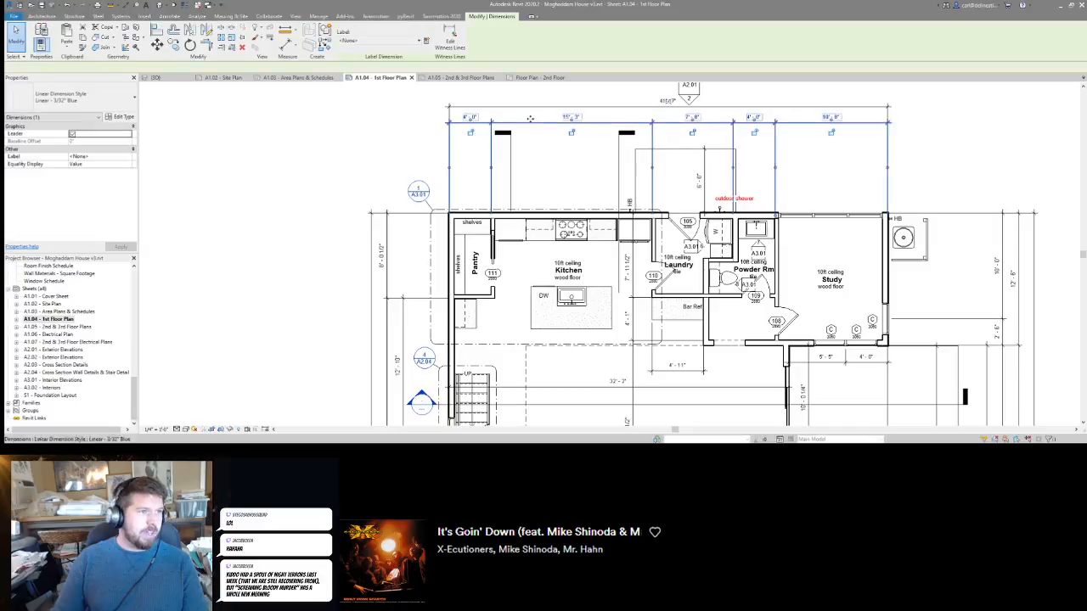
{"action": "key", "text": "Escape"}
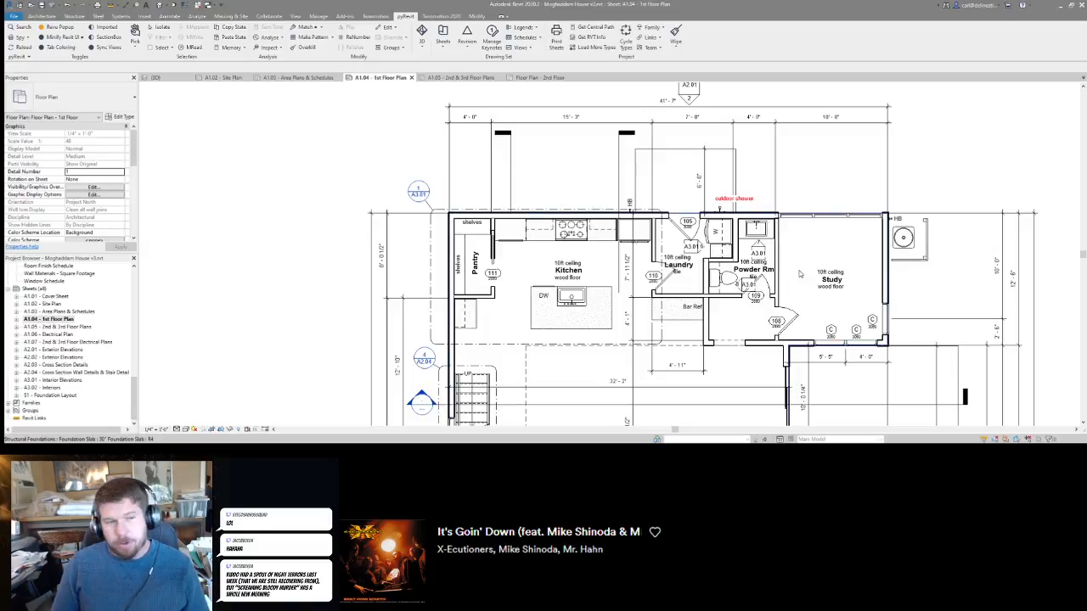
{"action": "middle_click_drag", "start_coordinate": [726, 278], "coordinate": [764, 265]}
{"action": "scroll", "coordinate": [763, 265], "scroll_direction": "down", "scroll_amount": 1}
{"action": "scroll", "coordinate": [764, 265], "scroll_direction": "down", "scroll_amount": 1}
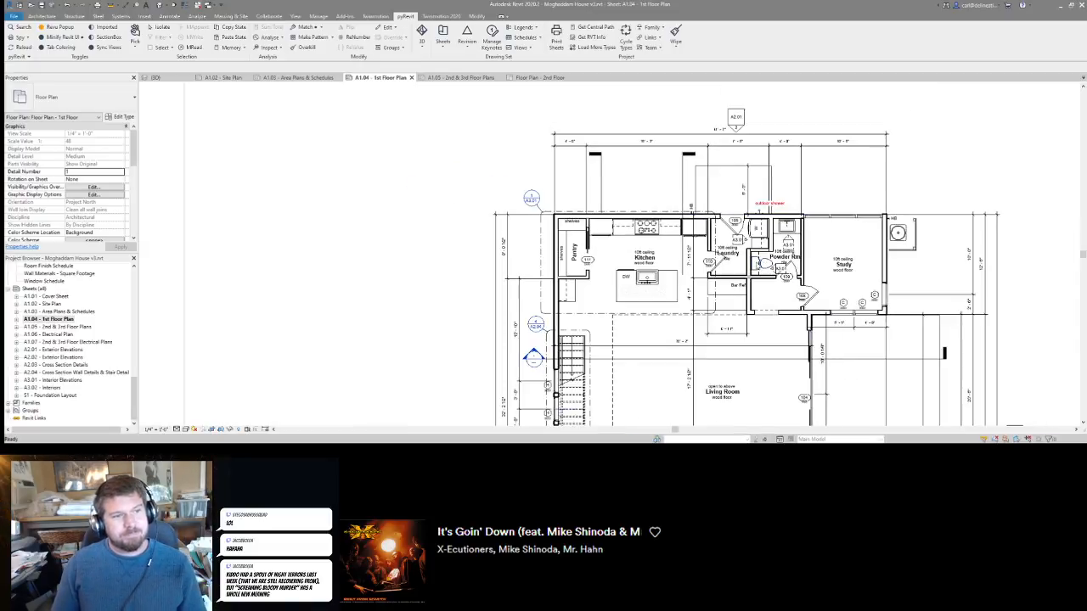
{"action": "scroll", "coordinate": [719, 197], "scroll_direction": "up", "scroll_amount": 3}
{"action": "scroll", "coordinate": [719, 198], "scroll_direction": "down", "scroll_amount": 3}
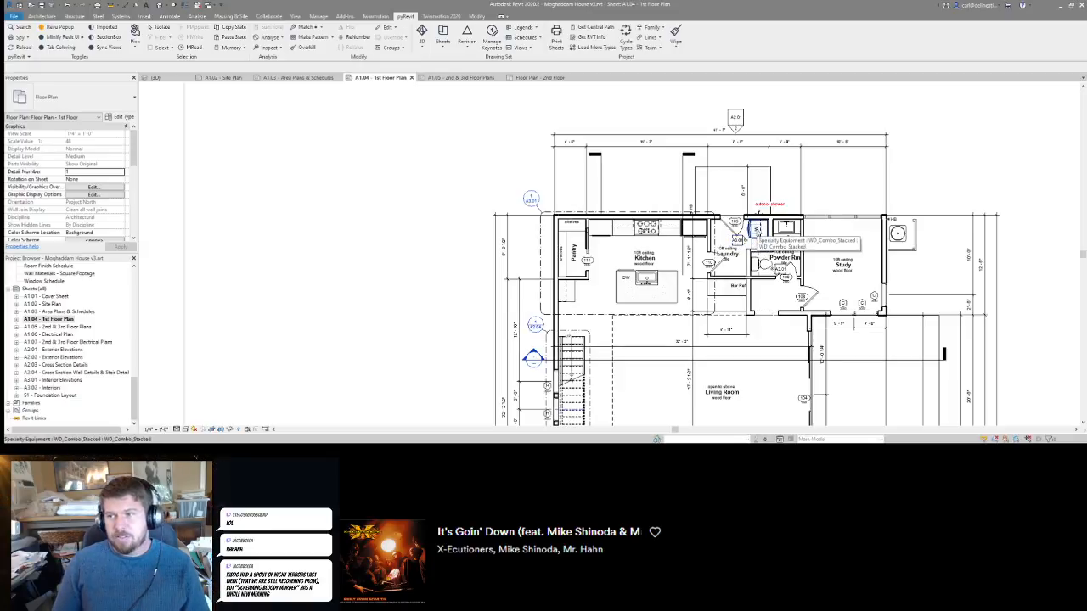
{"action": "scroll", "coordinate": [683, 257], "scroll_direction": "up", "scroll_amount": 3}
{"action": "scroll", "coordinate": [646, 270], "scroll_direction": "down", "scroll_amount": 3}
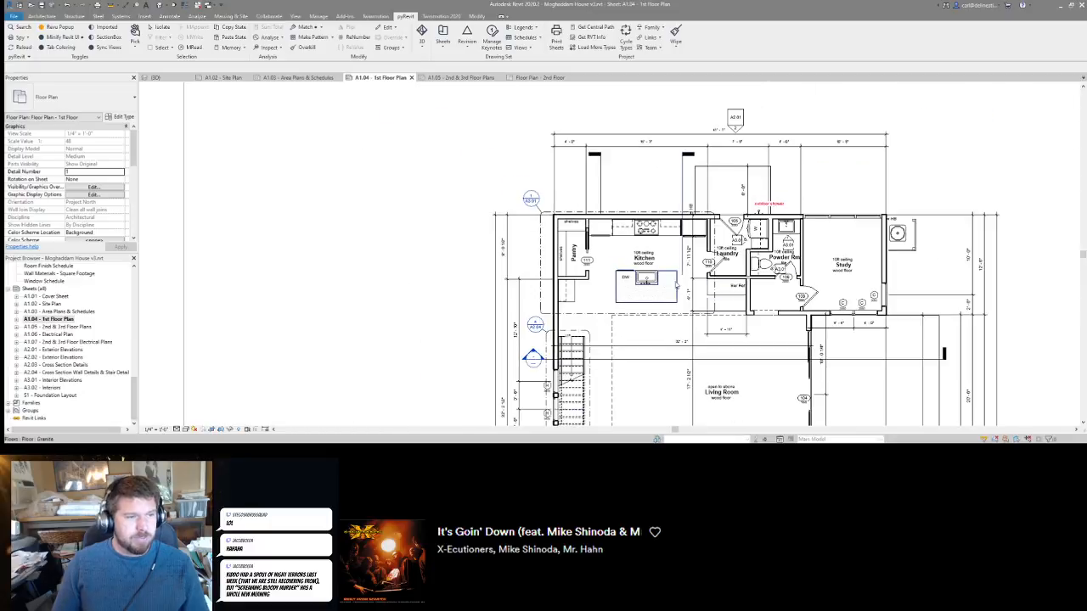
Examine the dimensions around the kitchen island, stairs, Living Room and bar refrigerator for strings that still need correcting.
{"action": "scroll", "coordinate": [662, 281], "scroll_direction": "up", "scroll_amount": 2}
{"action": "scroll", "coordinate": [654, 279], "scroll_direction": "down", "scroll_amount": 1}
{"action": "scroll", "coordinate": [650, 277], "scroll_direction": "up", "scroll_amount": 3}
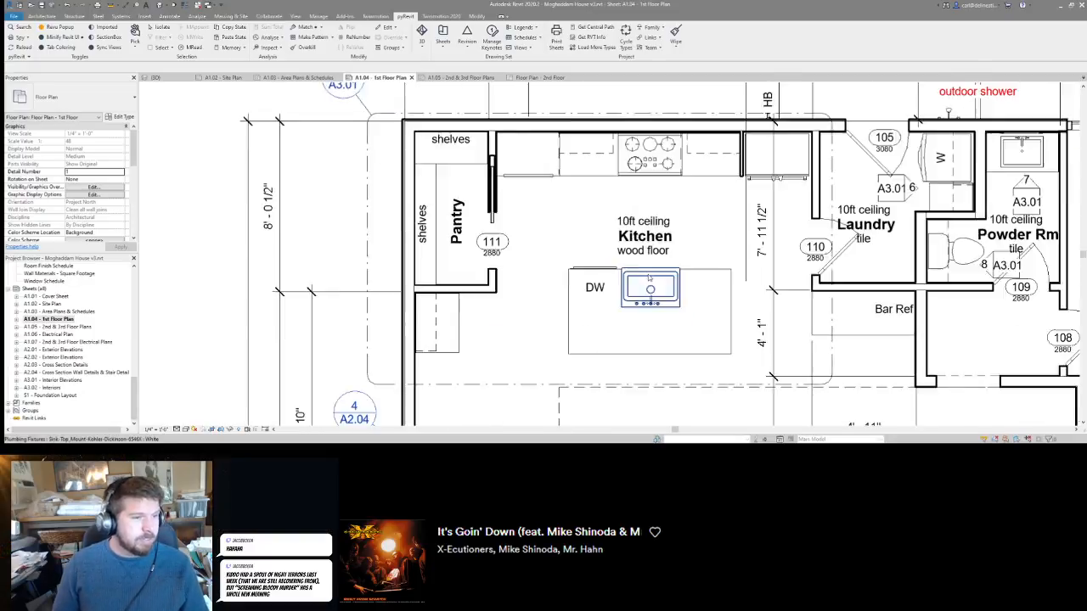
{"action": "scroll", "coordinate": [649, 277], "scroll_direction": "down", "scroll_amount": 5}
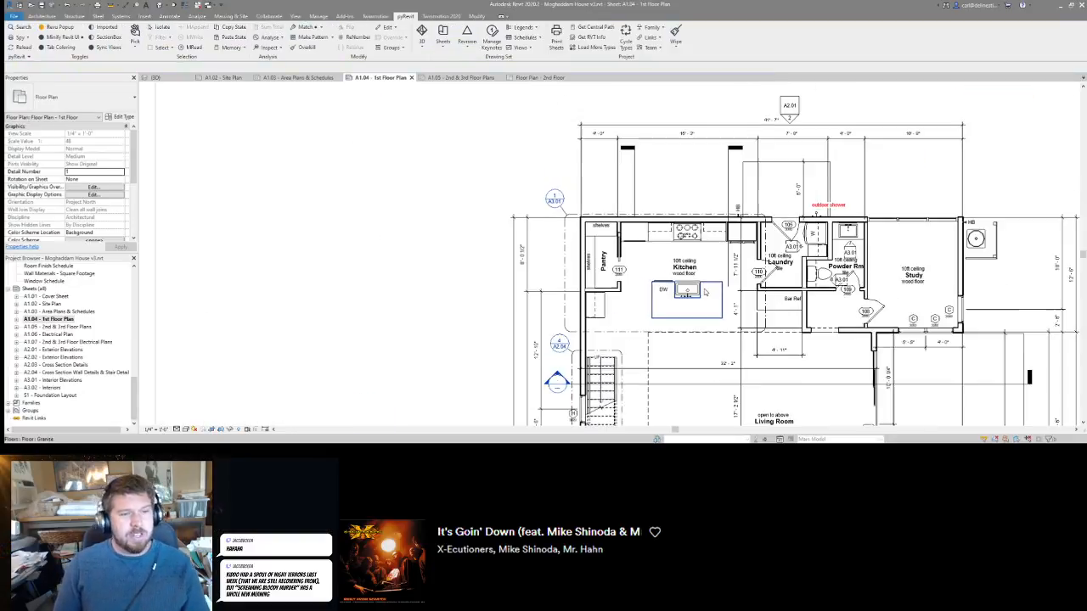
{"action": "scroll", "coordinate": [803, 250], "scroll_direction": "up", "scroll_amount": 3}
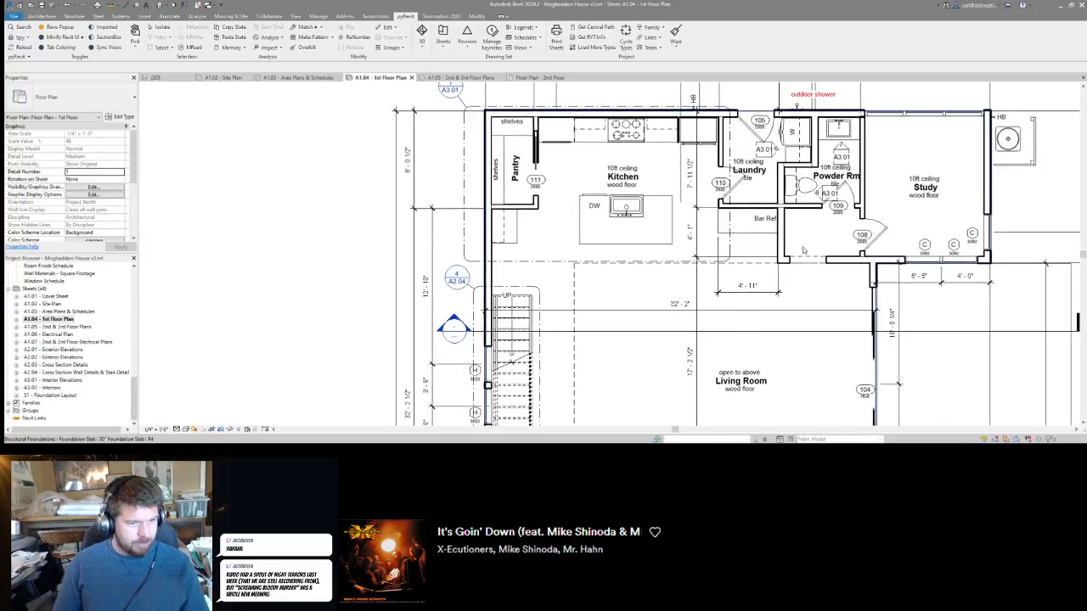
{"action": "scroll", "coordinate": [803, 250], "scroll_direction": "down", "scroll_amount": 2}
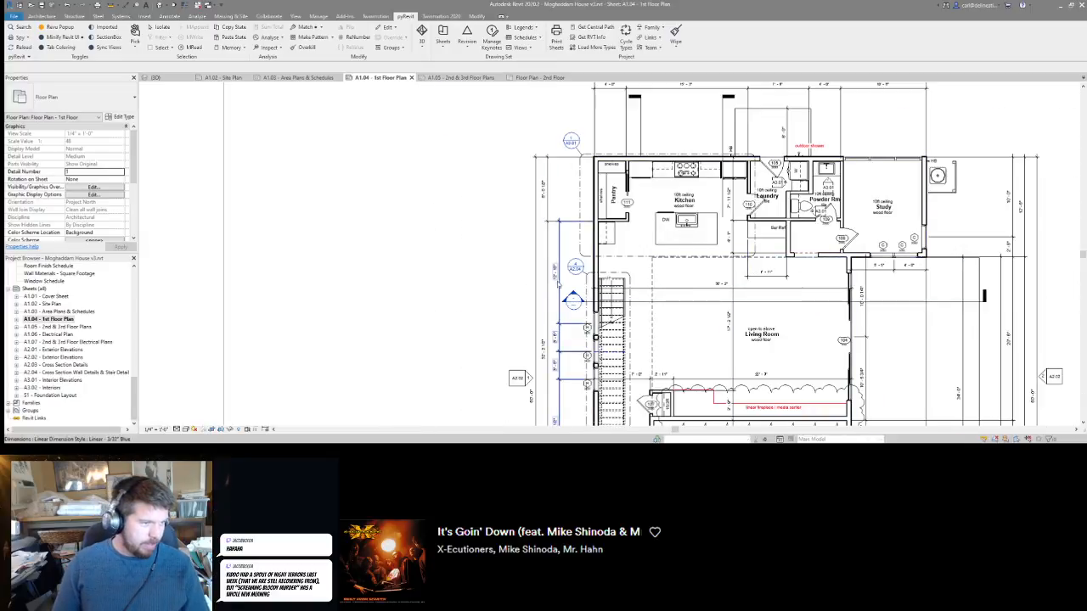
{"action": "scroll", "coordinate": [712, 230], "scroll_direction": "up", "scroll_amount": 3}
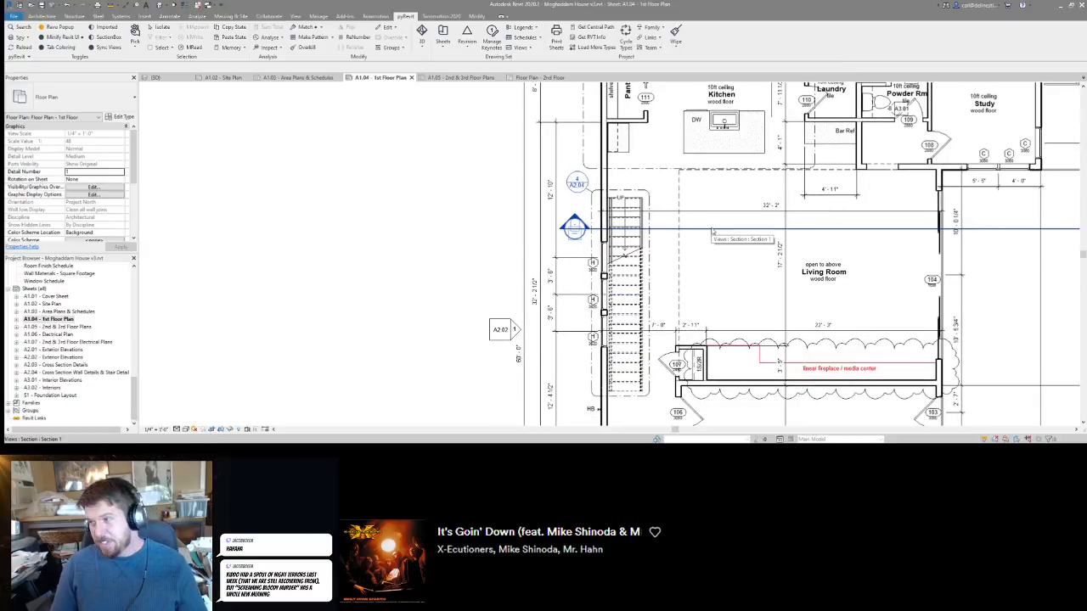
{"action": "middle_click_drag", "start_coordinate": [822, 274], "coordinate": [742, 227]}
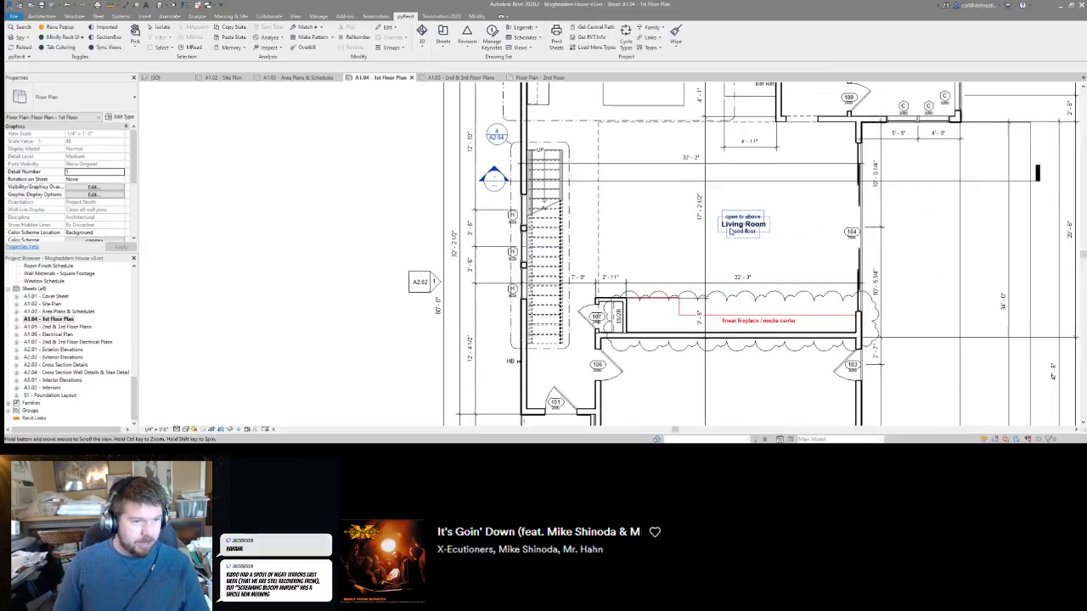
{"action": "middle_click_drag", "start_coordinate": [815, 226], "coordinate": [771, 297]}
{"action": "scroll", "coordinate": [836, 177], "scroll_direction": "down", "scroll_amount": 3}
{"action": "scroll", "coordinate": [662, 187], "scroll_direction": "up", "scroll_amount": 5}
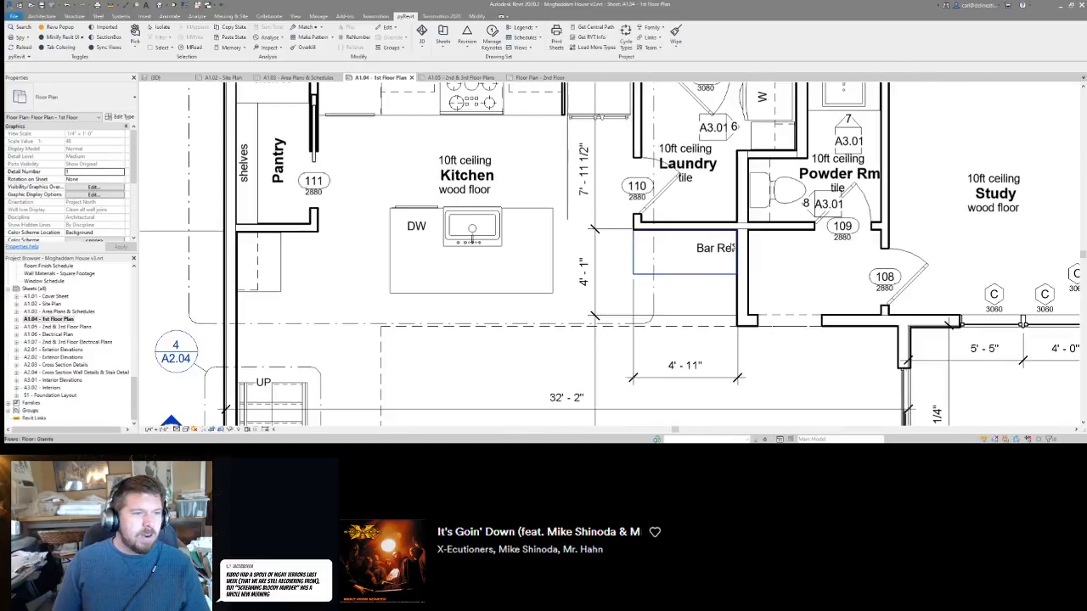
{"action": "middle_click_drag", "start_coordinate": [662, 186], "coordinate": [666, 277]}
{"action": "scroll", "coordinate": [664, 274], "scroll_direction": "down", "scroll_amount": 1}
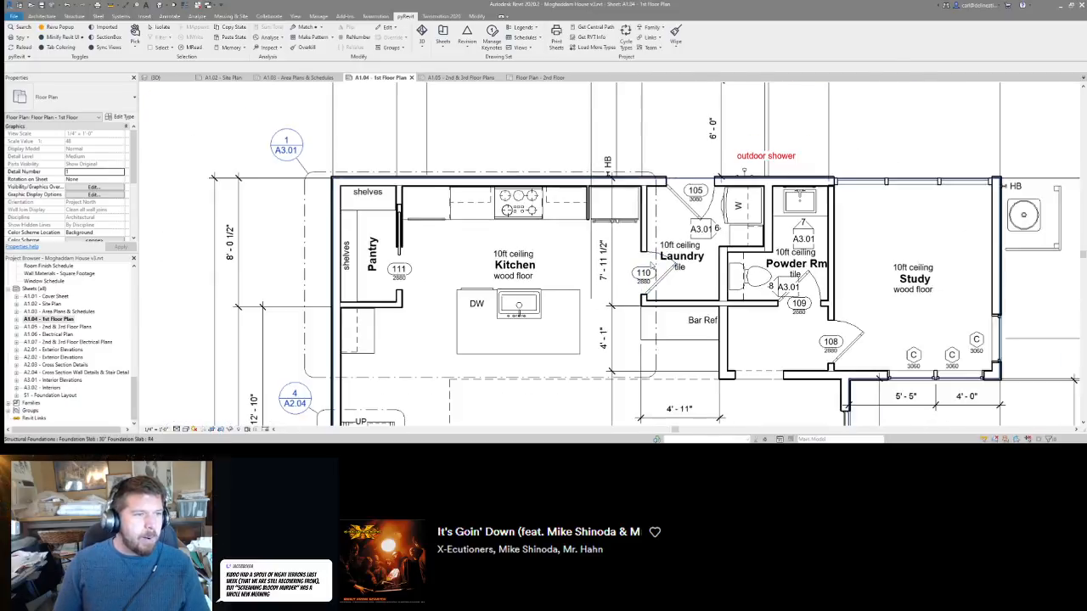
{"action": "middle_click_drag", "start_coordinate": [625, 316], "coordinate": [656, 270]}
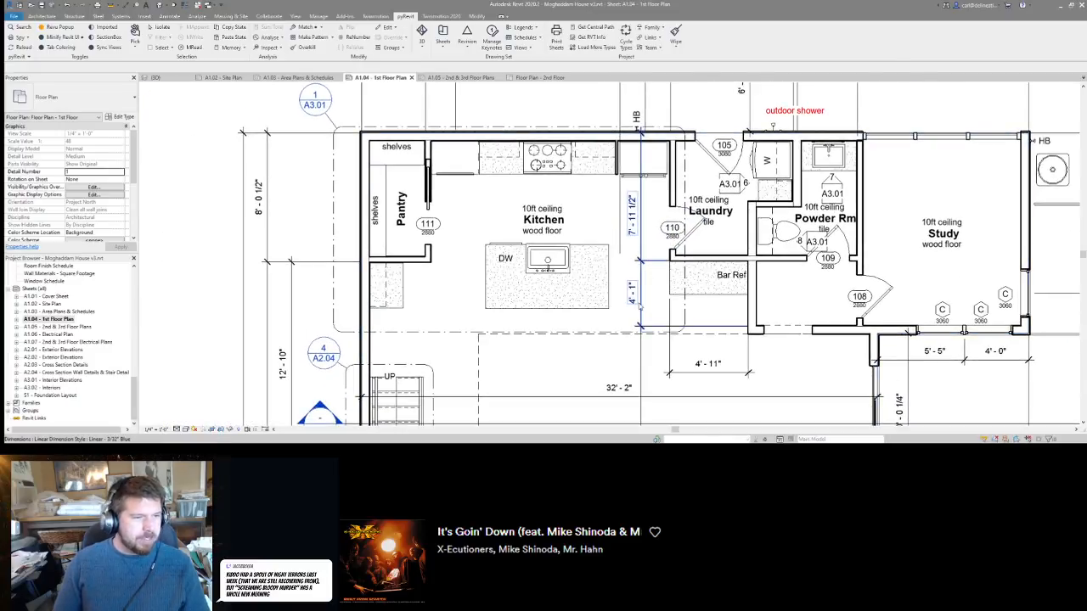
Re-reference the Kitchen's vertical dimension string to the Living Room-side face of the wall below the bar refrigerator, and turn on Thin Lines.
{"action": "left_click", "coordinate": [649, 336]}
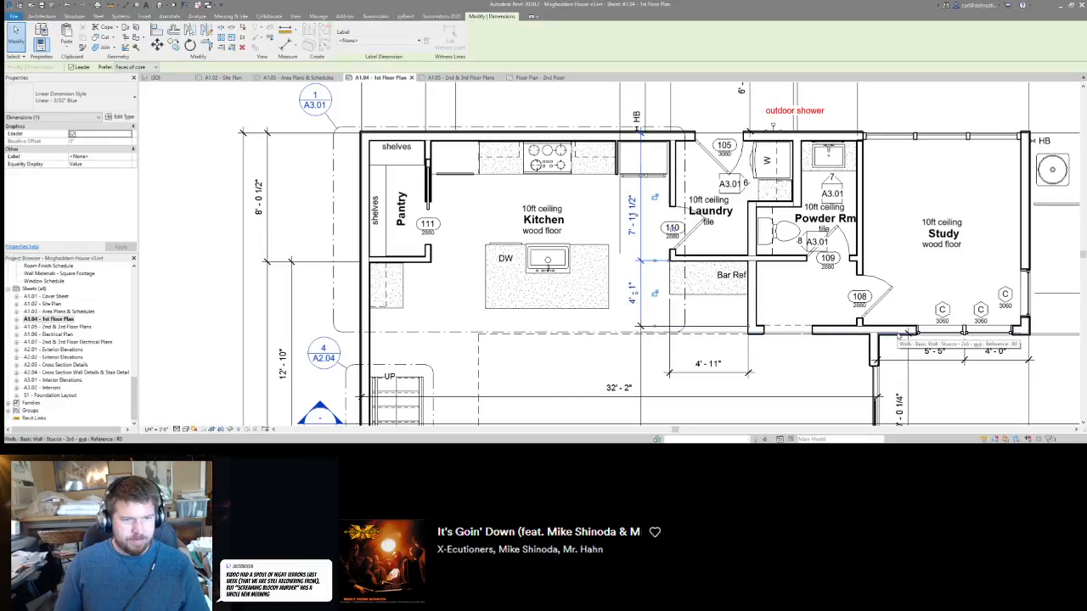
{"action": "scroll", "coordinate": [897, 335], "scroll_direction": "up", "scroll_amount": 4}
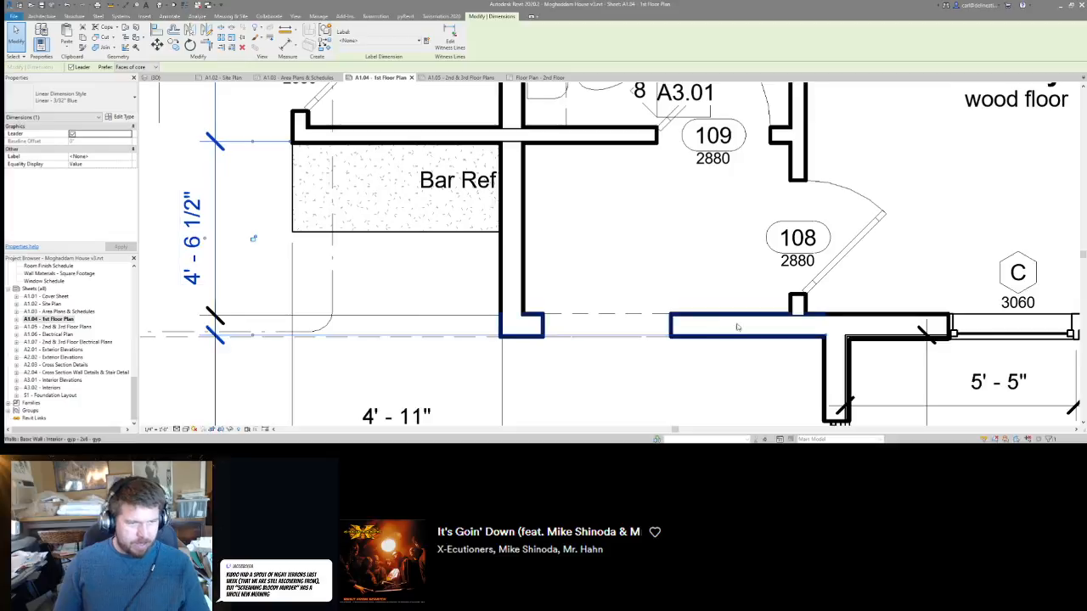
{"action": "key", "text": "l"}
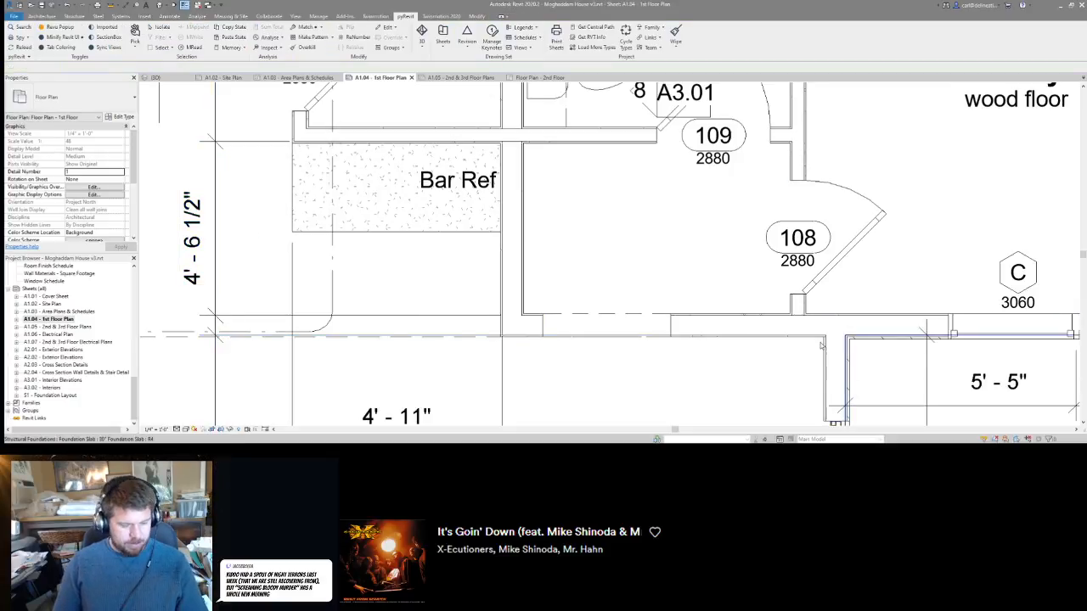
{"action": "key", "text": "l"}
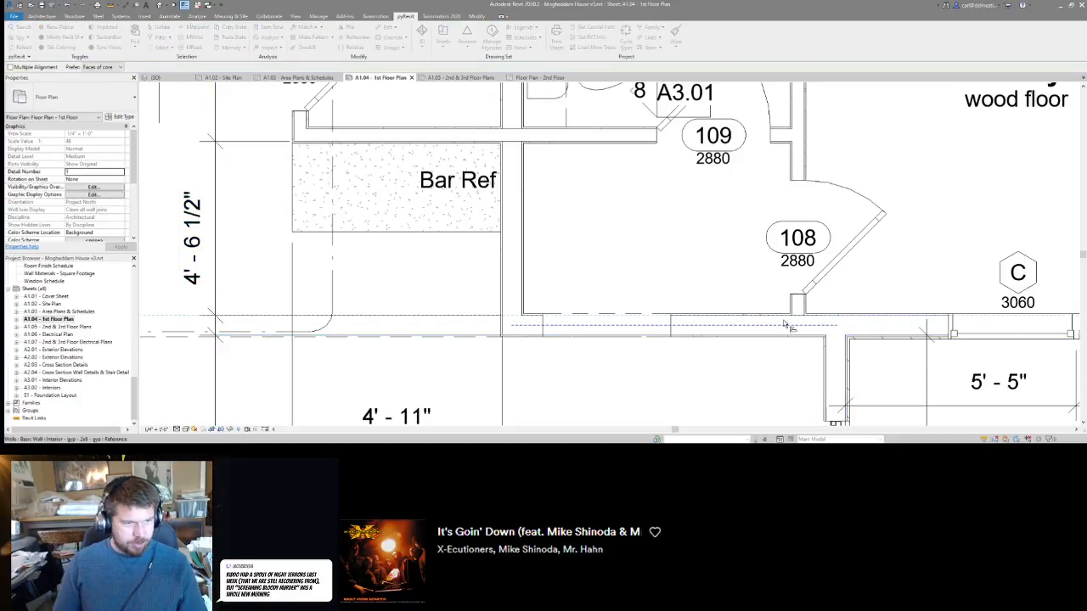
{"action": "scroll", "coordinate": [850, 310], "scroll_direction": "down", "scroll_amount": 3}
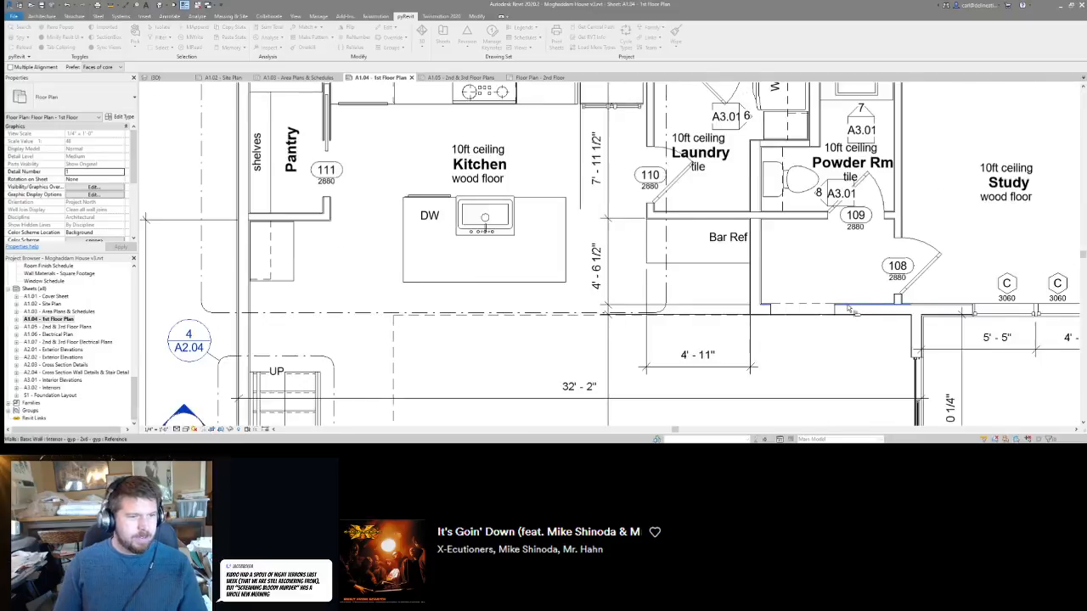
{"action": "key", "text": "Escape"}
Re-reference the Living Room's vertical dimension string to the closet-side face of the Living Room-side wall of the closet at door 107.
{"action": "scroll", "coordinate": [850, 310], "scroll_direction": "down", "scroll_amount": 4}
{"action": "scroll", "coordinate": [703, 315], "scroll_direction": "up", "scroll_amount": 5}
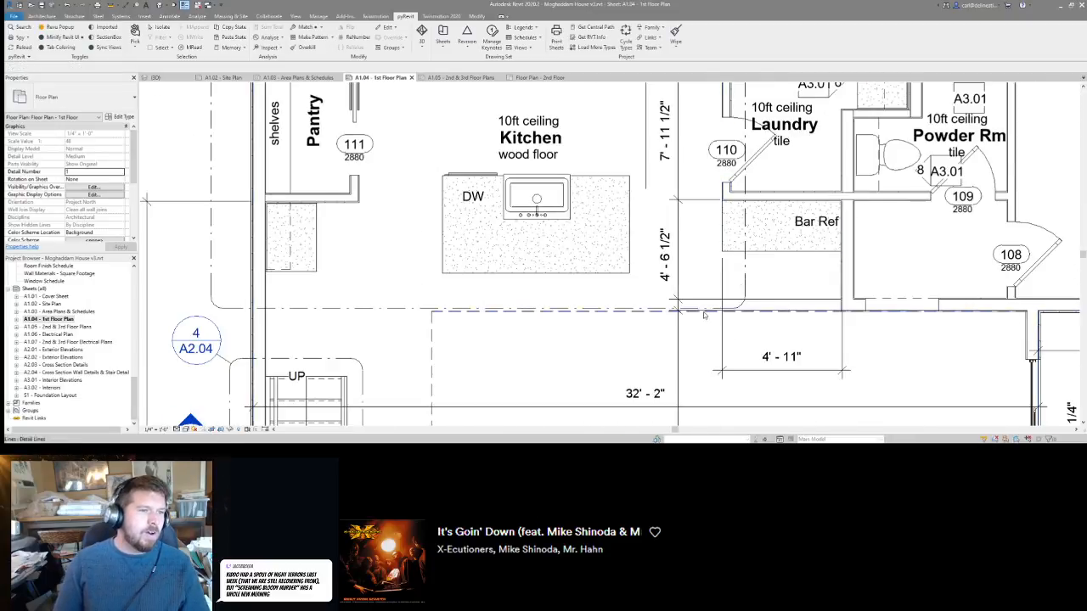
{"action": "scroll", "coordinate": [703, 315], "scroll_direction": "up", "scroll_amount": 5}
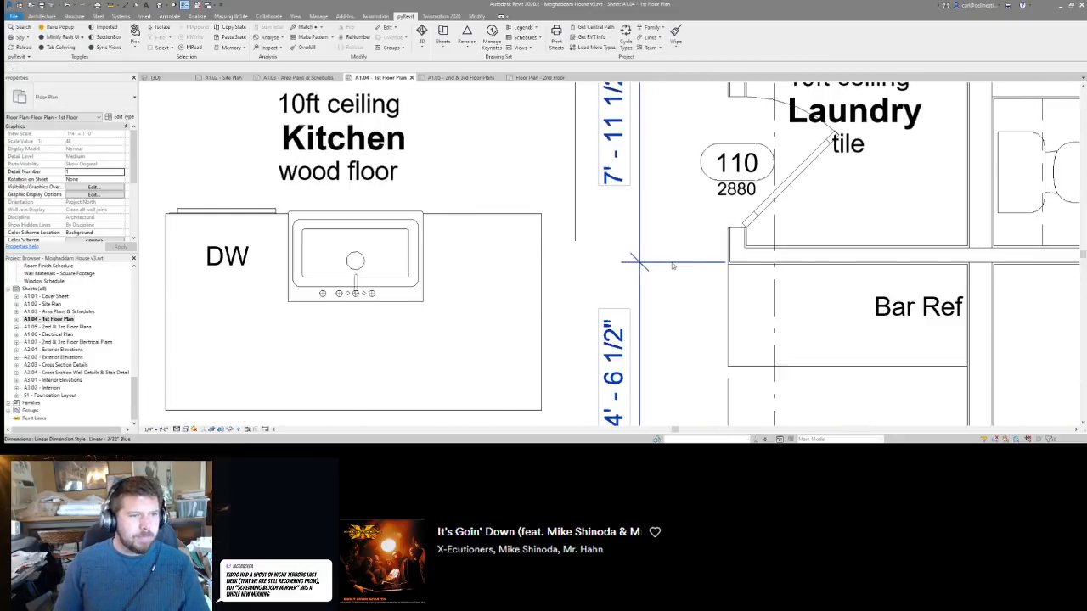
{"action": "scroll", "coordinate": [672, 269], "scroll_direction": "down", "scroll_amount": 5}
{"action": "middle_click_drag", "start_coordinate": [680, 278], "coordinate": [700, 137]}
{"action": "left_click", "coordinate": [688, 184]}
{"action": "scroll", "coordinate": [651, 236], "scroll_direction": "up", "scroll_amount": 2}
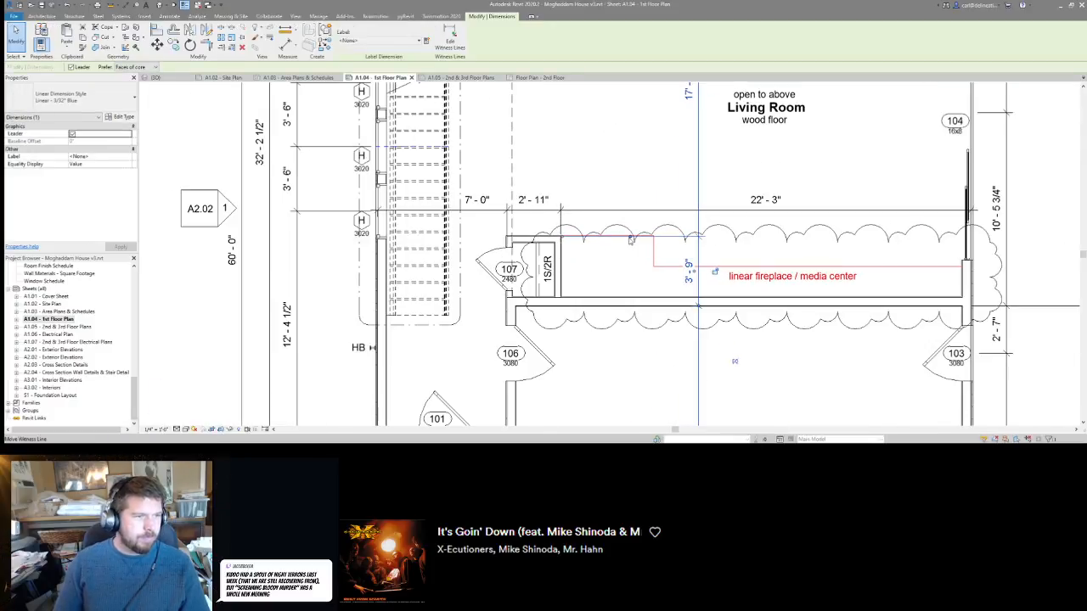
{"action": "scroll", "coordinate": [544, 244], "scroll_direction": "up", "scroll_amount": 4}
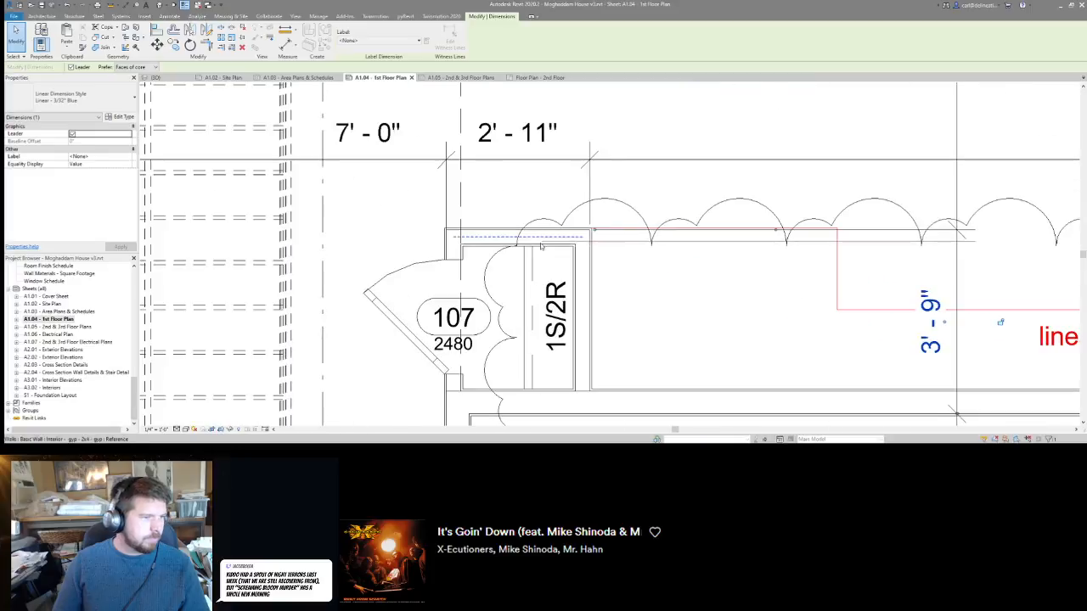
{"action": "scroll", "coordinate": [710, 304], "scroll_direction": "down", "scroll_amount": 5}
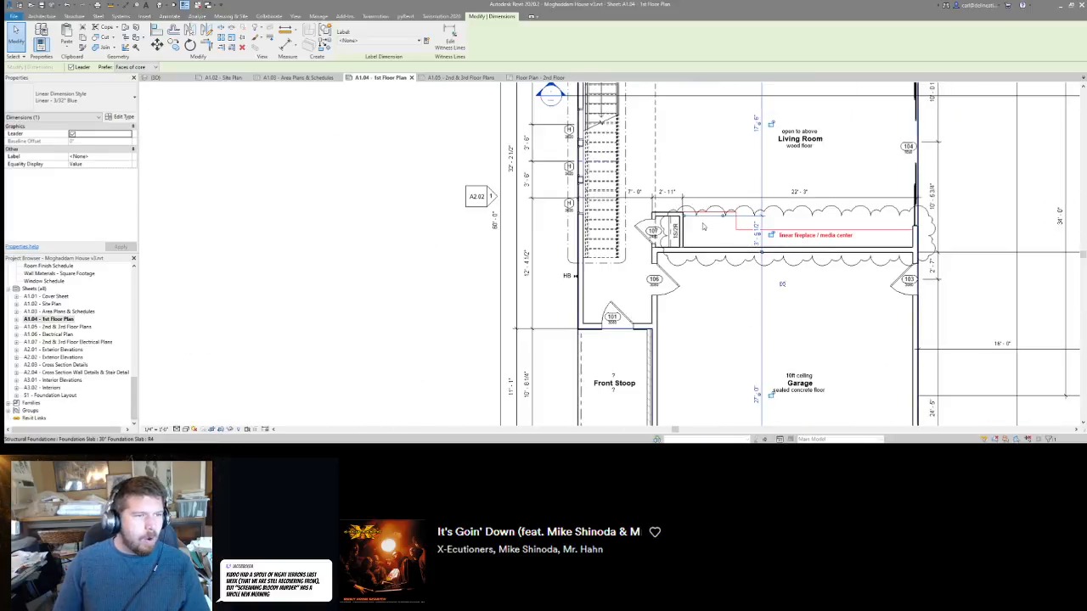
{"action": "scroll", "coordinate": [667, 207], "scroll_direction": "up", "scroll_amount": 2}
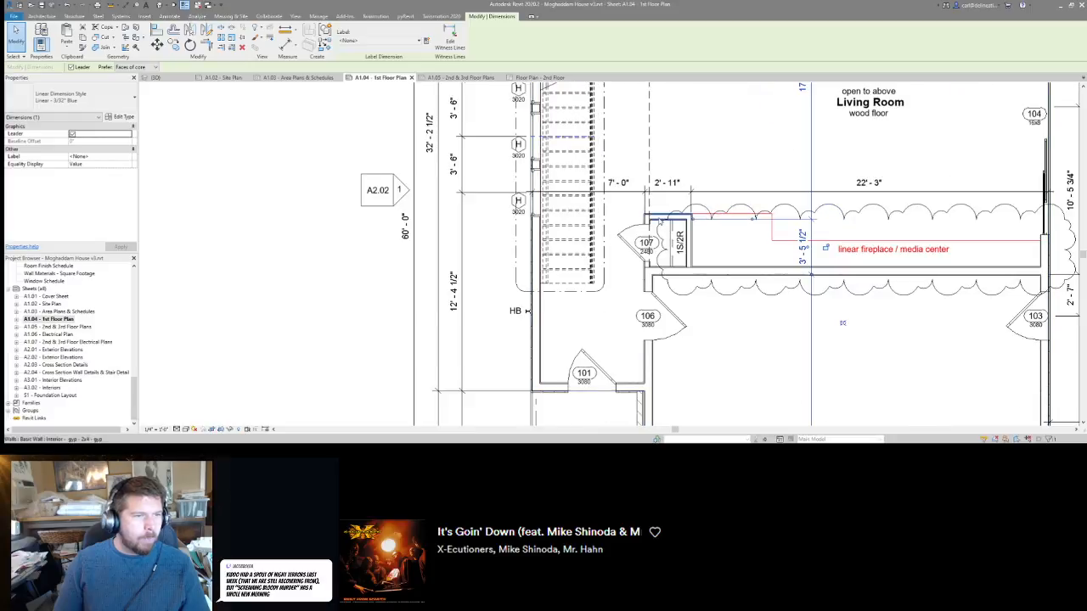
Reposition the closet's Living Room-side wall by setting its dimension to the Garage wall to 3'-6".
{"action": "left_click", "coordinate": [667, 217]}
{"action": "left_click", "coordinate": [807, 248]}
{"action": "type", "text": "3 6"}
{"action": "key", "text": "Return"}
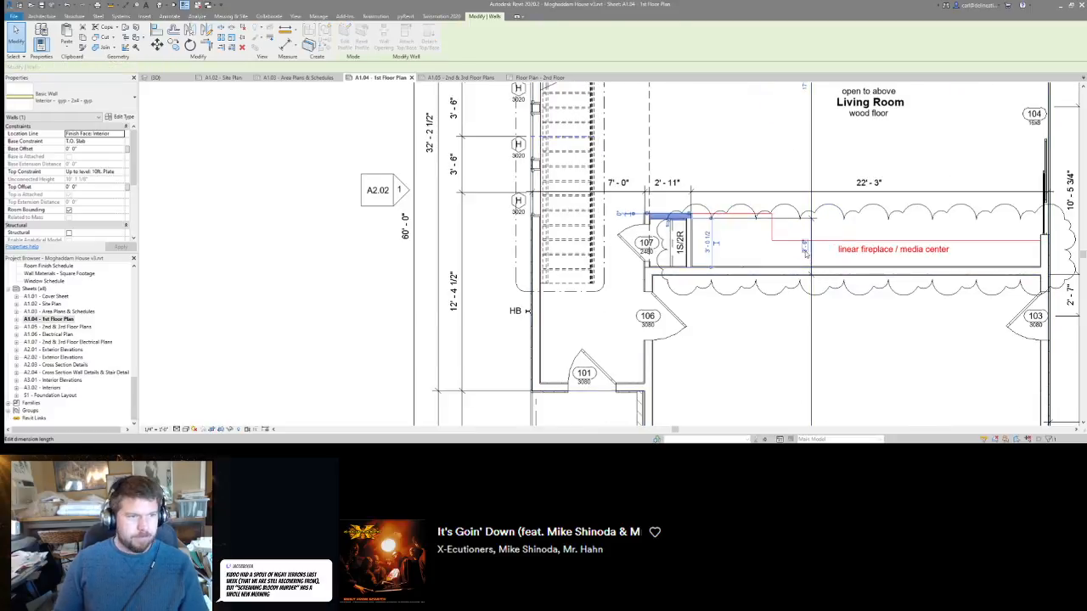
Trim the closet's Living Room-side wall and the end wall behind the 1S/2R shelf into a corner.
{"action": "key", "text": "t"}
{"action": "key", "text": "r"}
{"action": "scroll", "coordinate": [662, 220], "scroll_direction": "up", "scroll_amount": 3}
{"action": "left_click", "coordinate": [667, 221]}
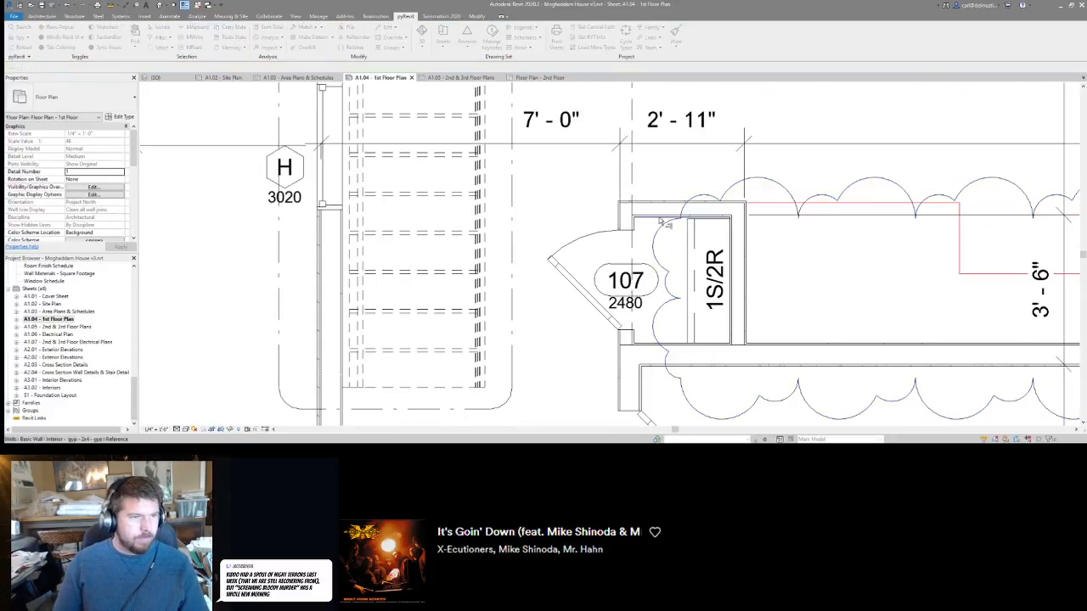
{"action": "left_click", "coordinate": [732, 254]}
{"action": "key", "text": "Escape"}
Review the dimension strings around the Garage, Front Stoop and Living Room and along the exterior for values that still need rounding.
{"action": "middle_click_drag", "start_coordinate": [714, 203], "coordinate": [734, 168]}
{"action": "scroll", "coordinate": [734, 168], "scroll_direction": "down", "scroll_amount": 4}
{"action": "scroll", "coordinate": [725, 268], "scroll_direction": "down", "scroll_amount": 5}
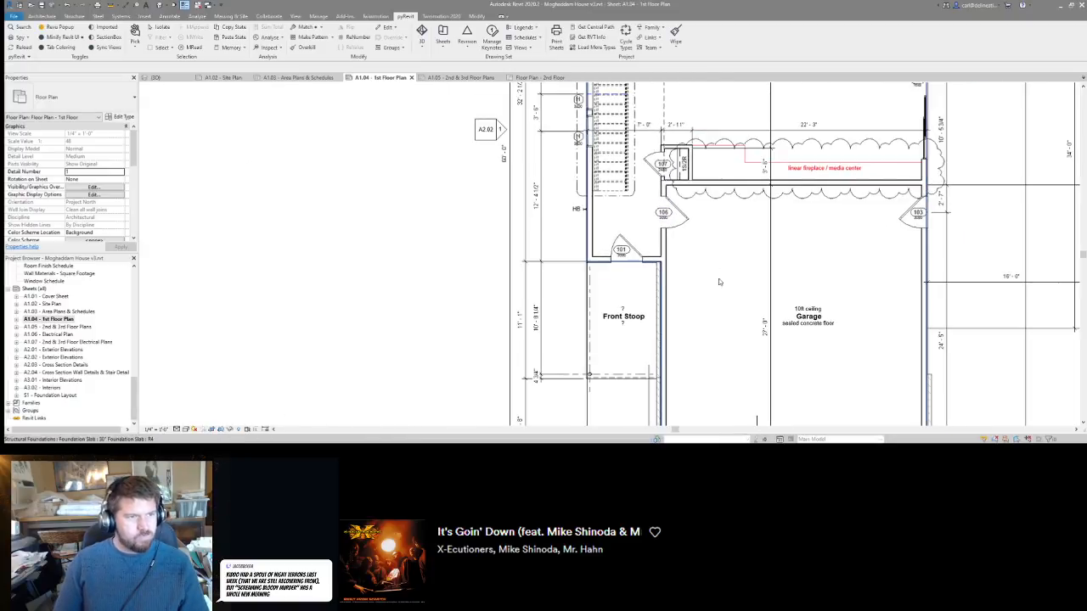
{"action": "scroll", "coordinate": [710, 256], "scroll_direction": "down", "scroll_amount": 2}
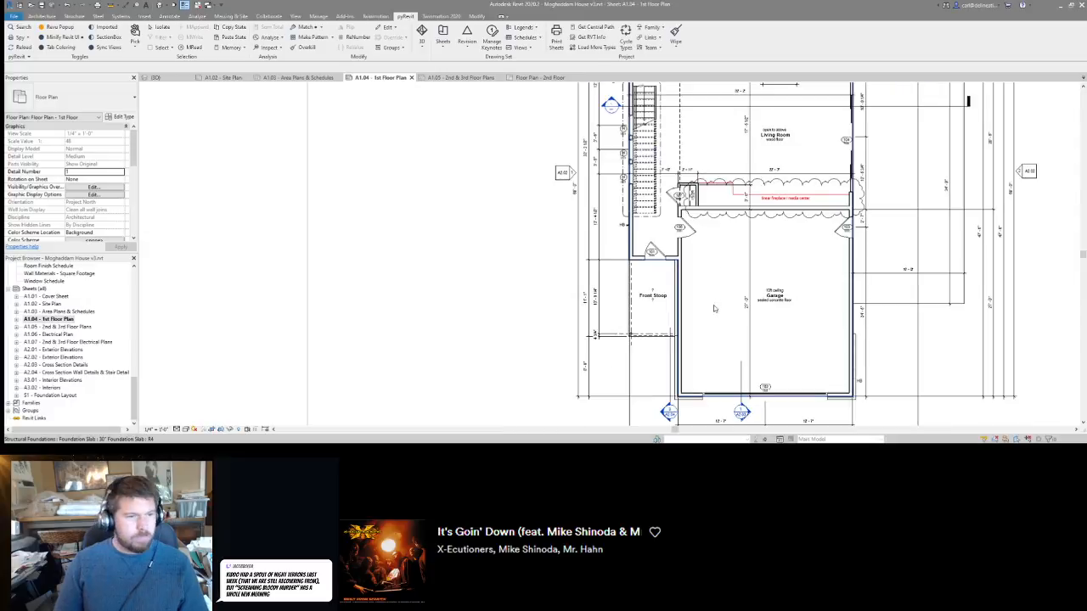
{"action": "middle_click_drag", "start_coordinate": [795, 190], "coordinate": [779, 279]}
{"action": "scroll", "coordinate": [743, 119], "scroll_direction": "up", "scroll_amount": 3}
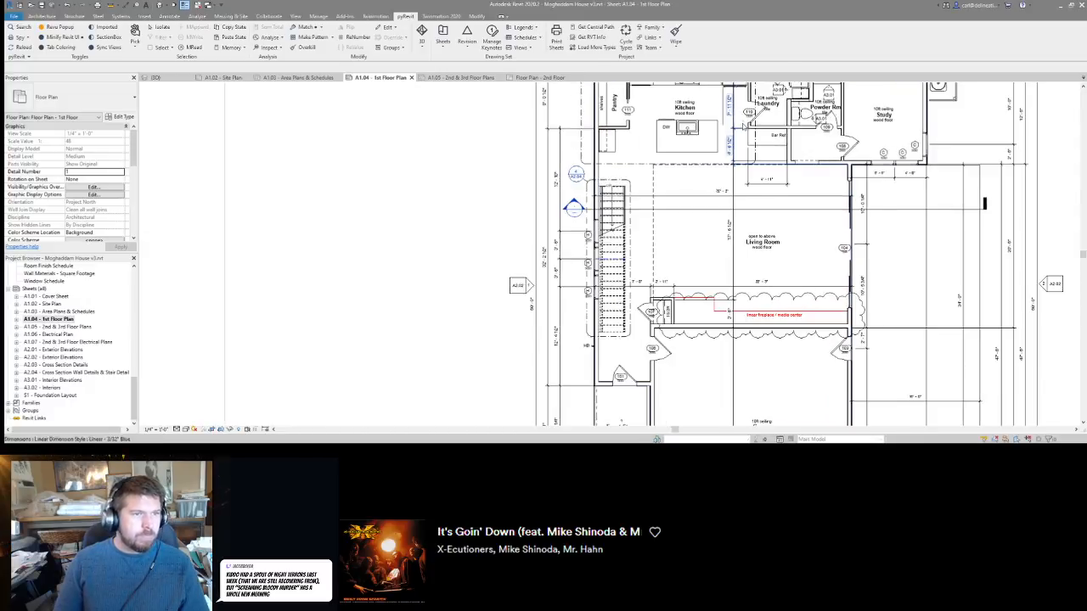
{"action": "middle_click_drag", "start_coordinate": [790, 232], "coordinate": [671, 151]}
{"action": "scroll", "coordinate": [670, 151], "scroll_direction": "down", "scroll_amount": 1}
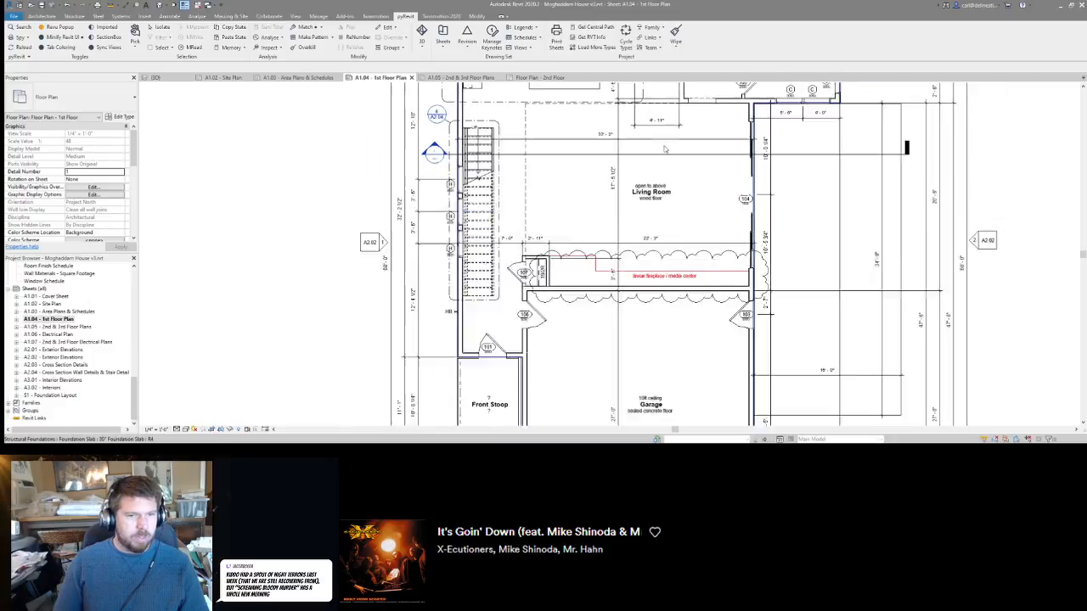
{"action": "left_click", "coordinate": [933, 273]}
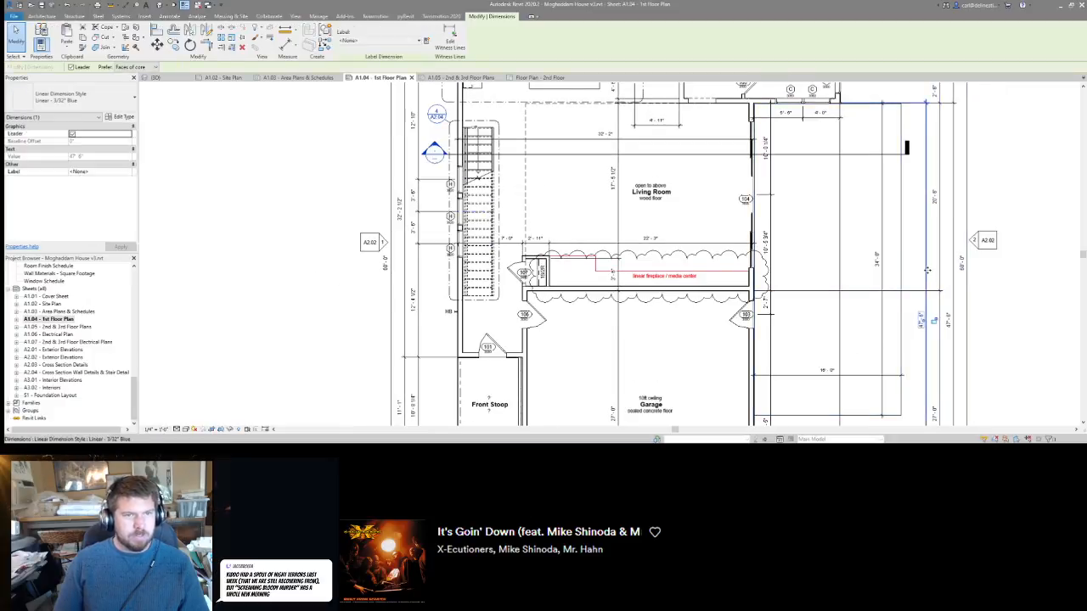
{"action": "scroll", "coordinate": [930, 272], "scroll_direction": "down", "scroll_amount": 3}
{"action": "mouse_move", "coordinate": [928, 270]}
{"action": "middle_mouse_down"}
{"action": "mouse_move", "coordinate": [906, 236]}
{"action": "mouse_move", "coordinate": [907, 264]}
{"action": "middle_mouse_up"}
{"action": "key", "text": "Escape"}
{"action": "scroll", "coordinate": [906, 253], "scroll_direction": "up", "scroll_amount": 1}
{"action": "scroll", "coordinate": [679, 273], "scroll_direction": "up", "scroll_amount": 2}
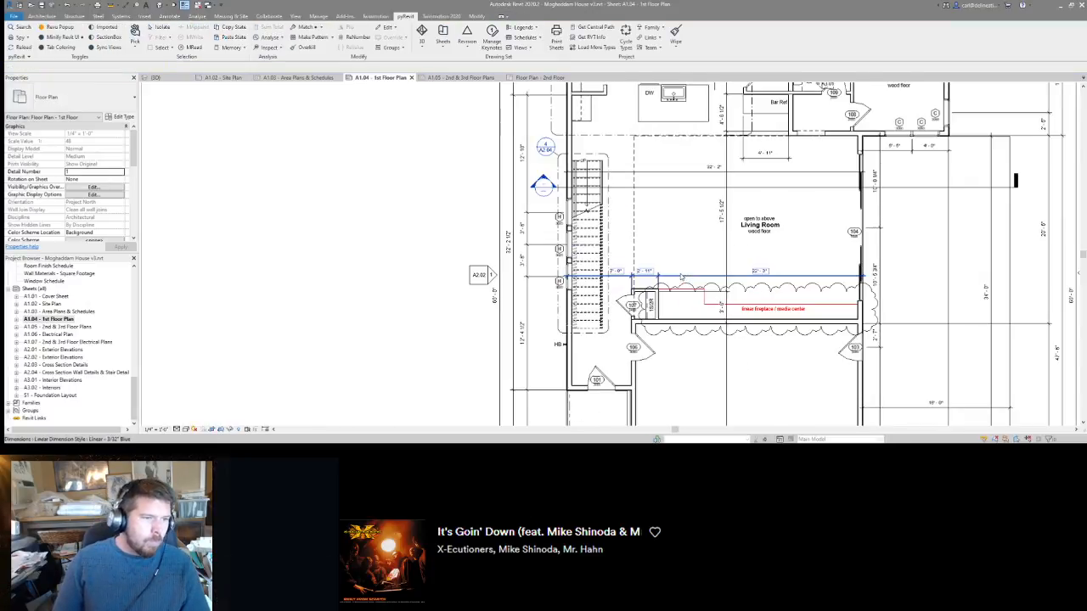
{"action": "scroll", "coordinate": [631, 287], "scroll_direction": "up", "scroll_amount": 5}
{"action": "scroll", "coordinate": [632, 282], "scroll_direction": "down", "scroll_amount": 4}
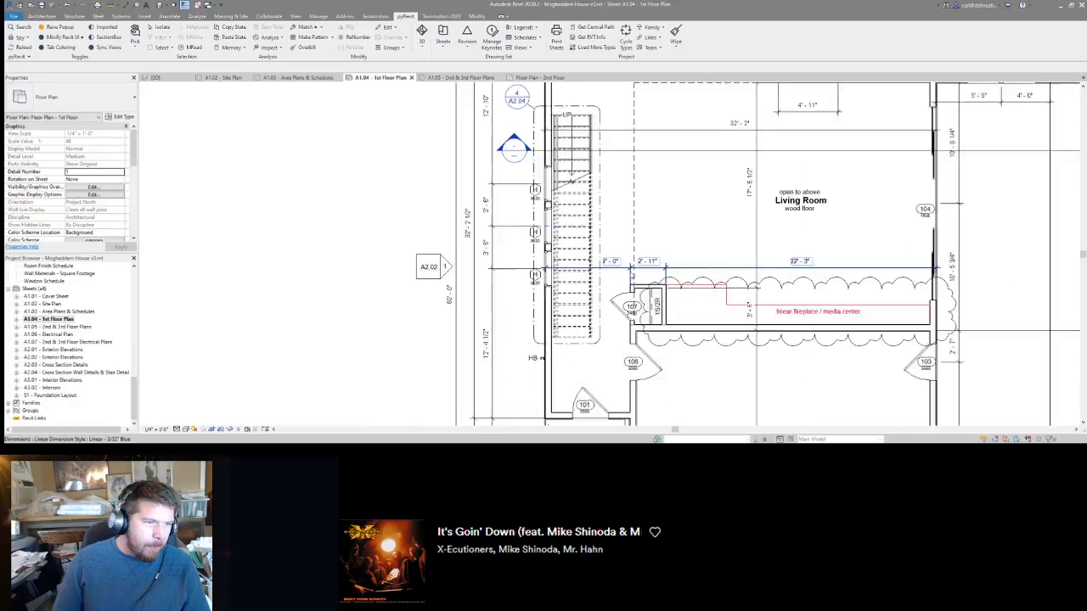
{"action": "middle_click_drag", "start_coordinate": [672, 308], "coordinate": [731, 212]}
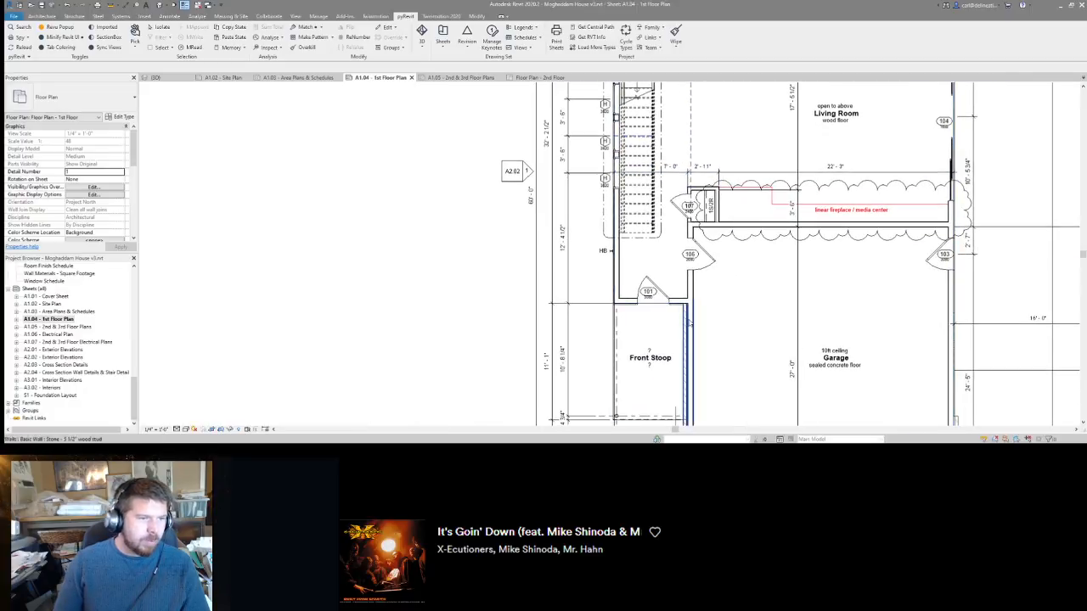
Re-reference the closet's horizontal dimension to the closet-side face of the end wall behind the shelf.
{"action": "scroll", "coordinate": [693, 183], "scroll_direction": "up", "scroll_amount": 3}
{"action": "left_click", "coordinate": [703, 165]}
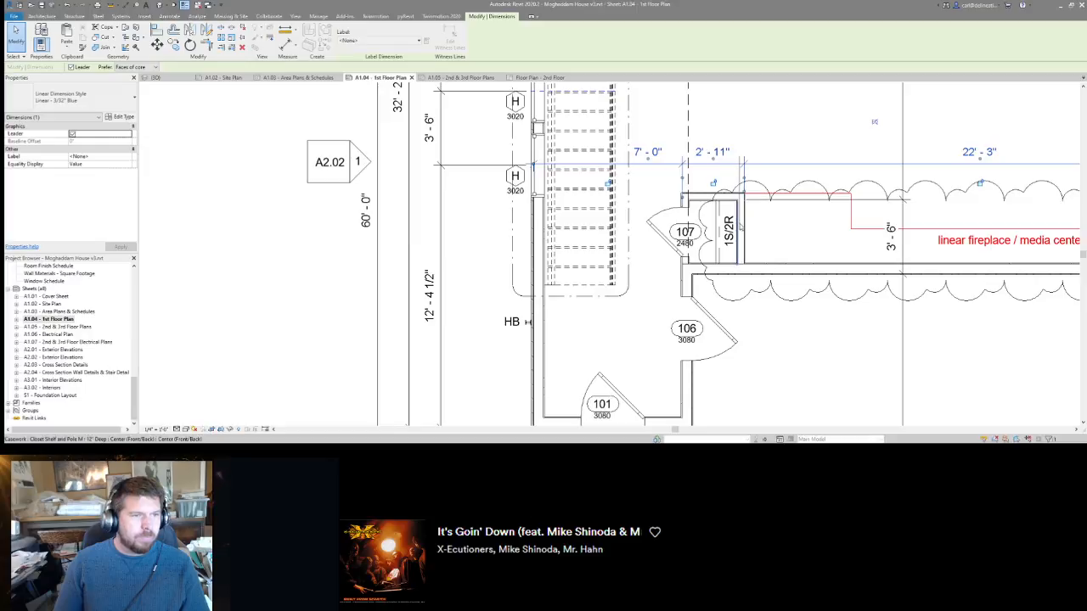
{"action": "left_click_drag", "start_coordinate": [741, 226], "coordinate": [743, 231]}
Move the closet's end wall so the closet's horizontal dimension is 2'-7".
{"action": "left_click", "coordinate": [741, 231]}
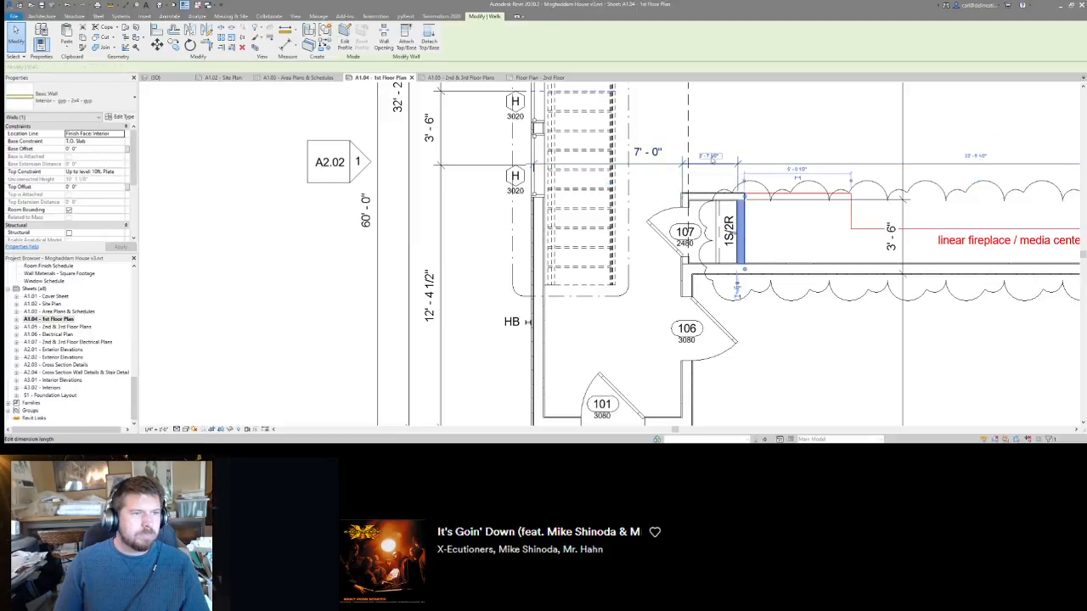
{"action": "left_click", "coordinate": [710, 153]}
{"action": "type", "text": "2 7"}
{"action": "key", "text": "Return"}
{"action": "key", "text": "Escape"}
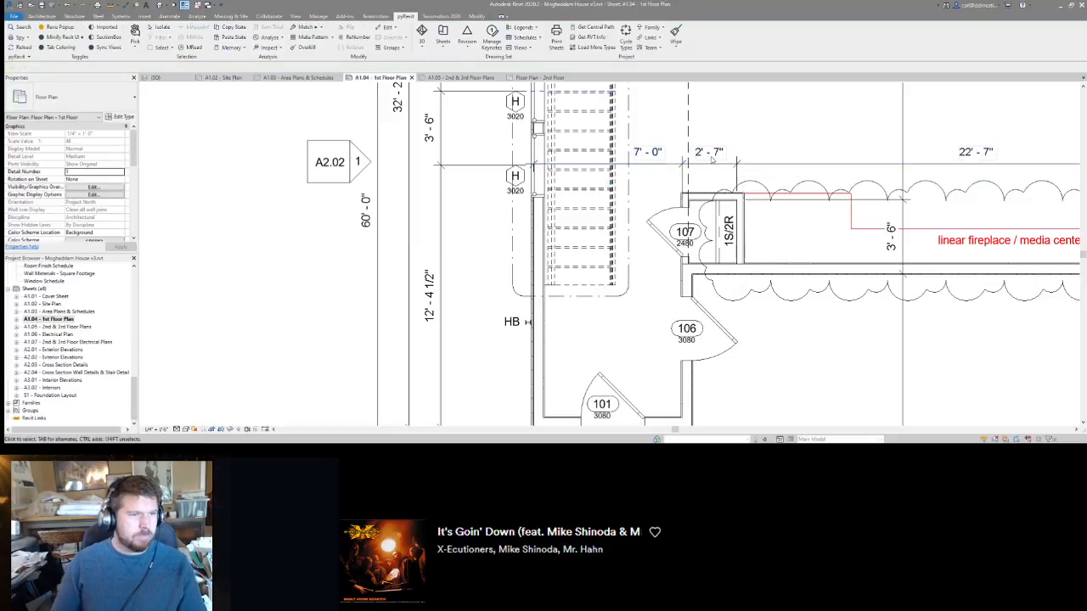
Align the back of the 1S/2R closet shelf and pole with the closet-side face of the moved end wall.
{"action": "left_click", "coordinate": [718, 229]}
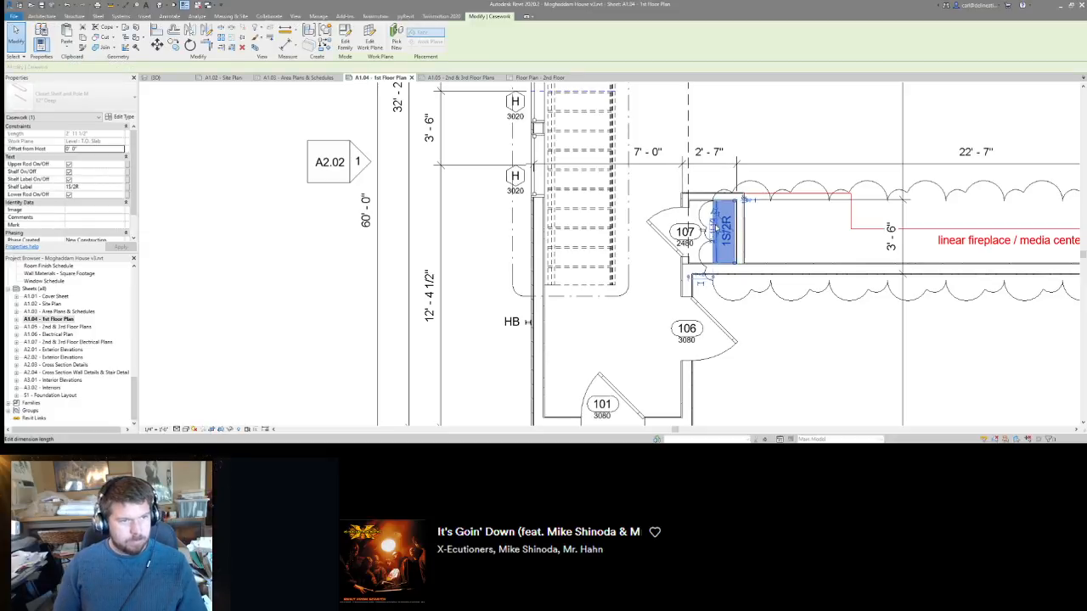
{"action": "key", "text": "Escape"}
{"action": "scroll", "coordinate": [726, 216], "scroll_direction": "up", "scroll_amount": 3}
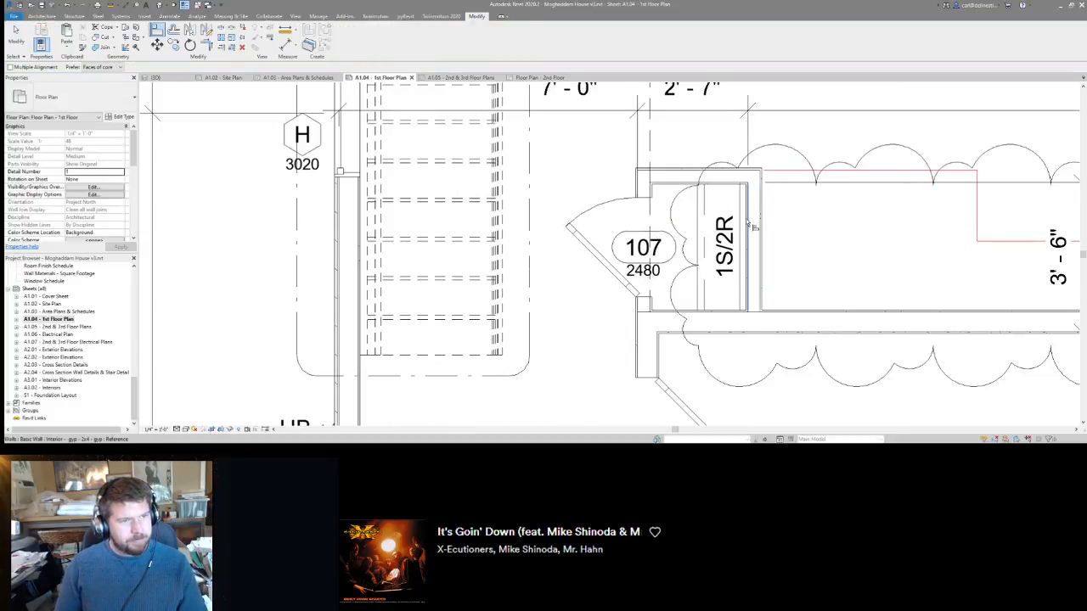
{"action": "left_click", "coordinate": [749, 224]}
{"action": "left_click", "coordinate": [746, 227]}
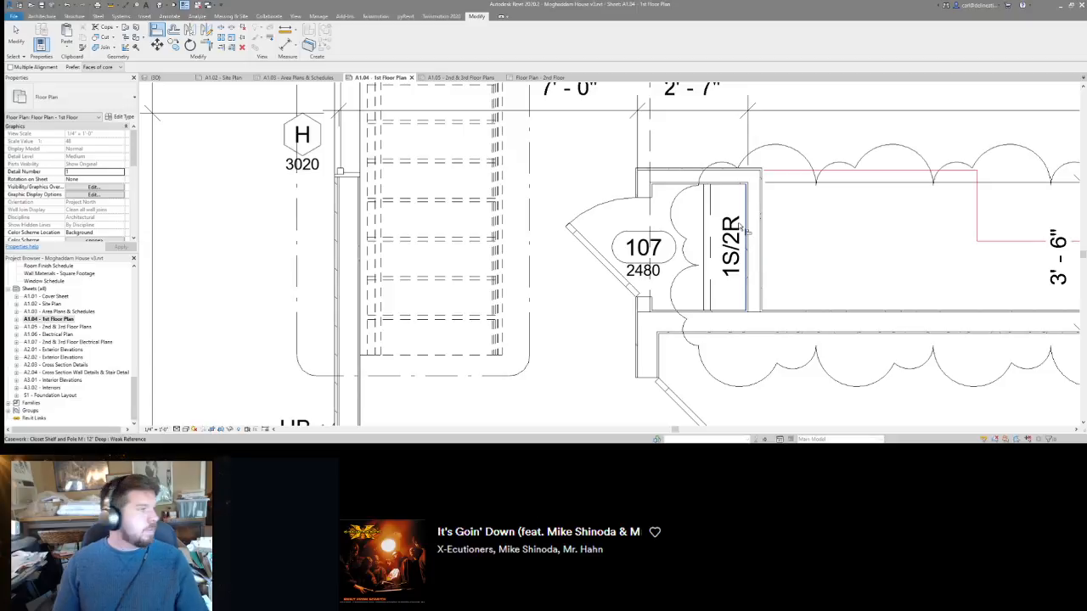
{"action": "scroll", "coordinate": [740, 227], "scroll_direction": "down", "scroll_amount": 1}
{"action": "key", "text": "Escape"}
{"action": "scroll", "coordinate": [740, 228], "scroll_direction": "down", "scroll_amount": 3}
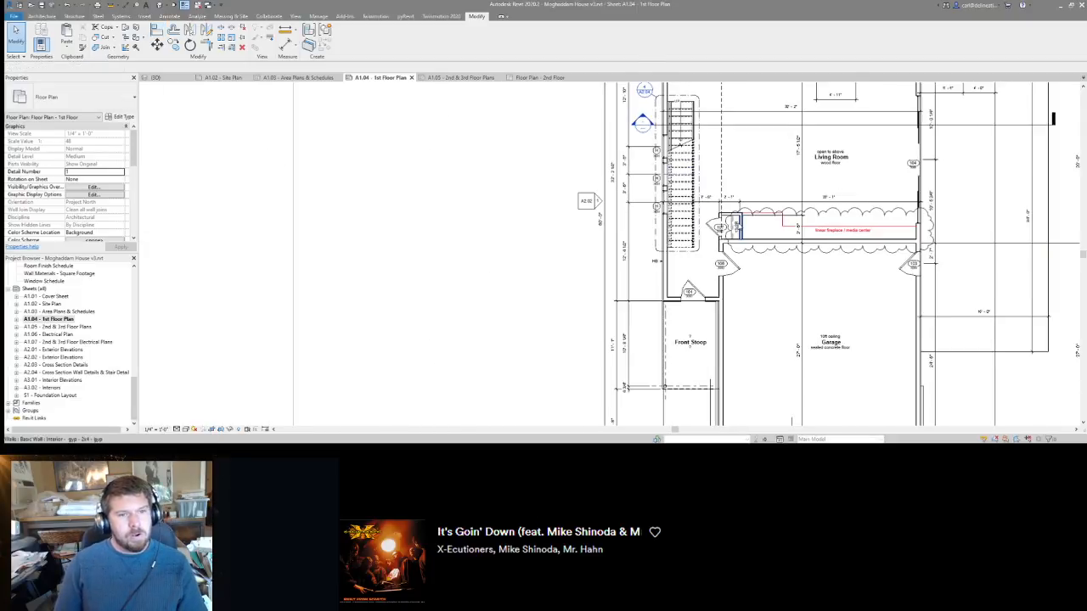
{"action": "scroll", "coordinate": [736, 223], "scroll_direction": "down", "scroll_amount": 3}
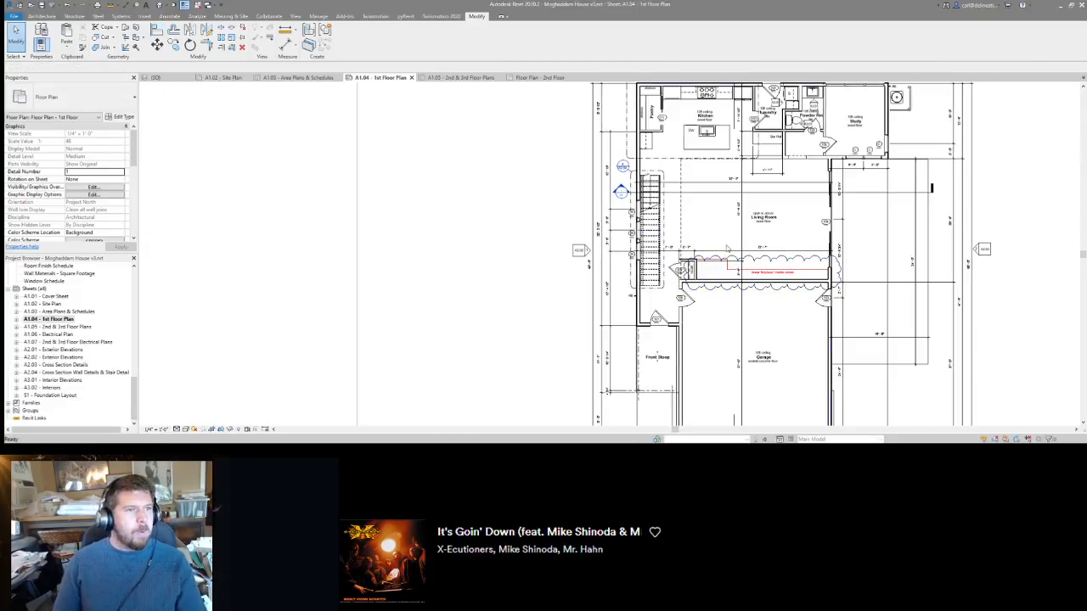